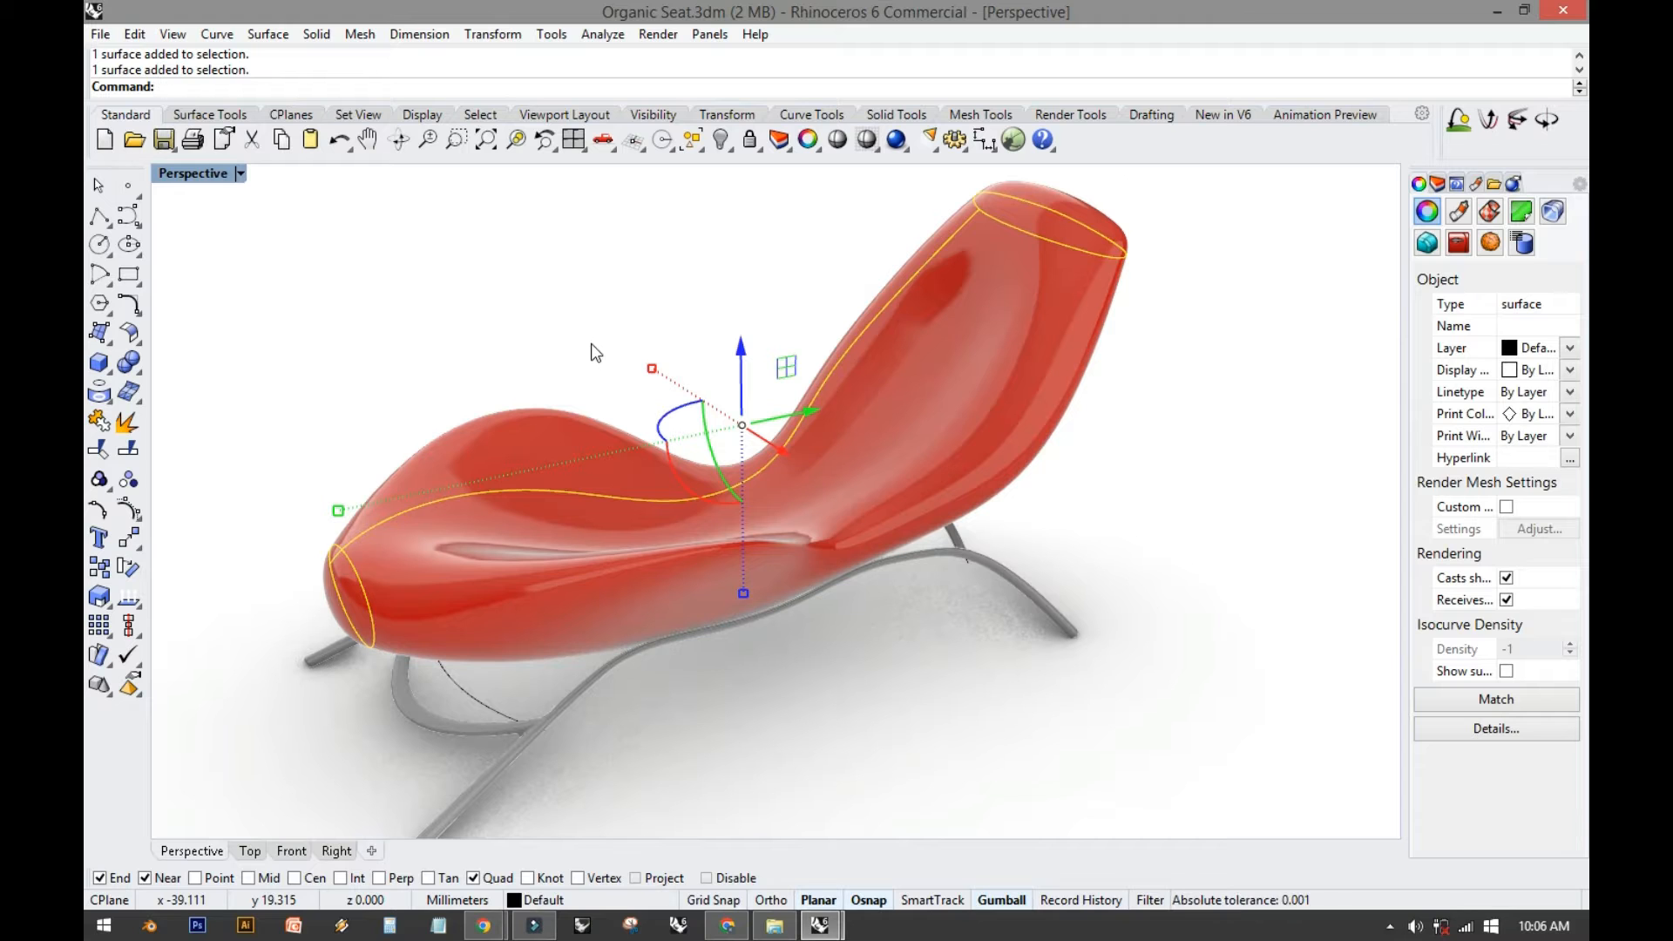
Reshape the raised front hump of the red seat surface by moving and scaling its selected control points, then hide the points.
right_click_drag(599, 351, 559, 350)
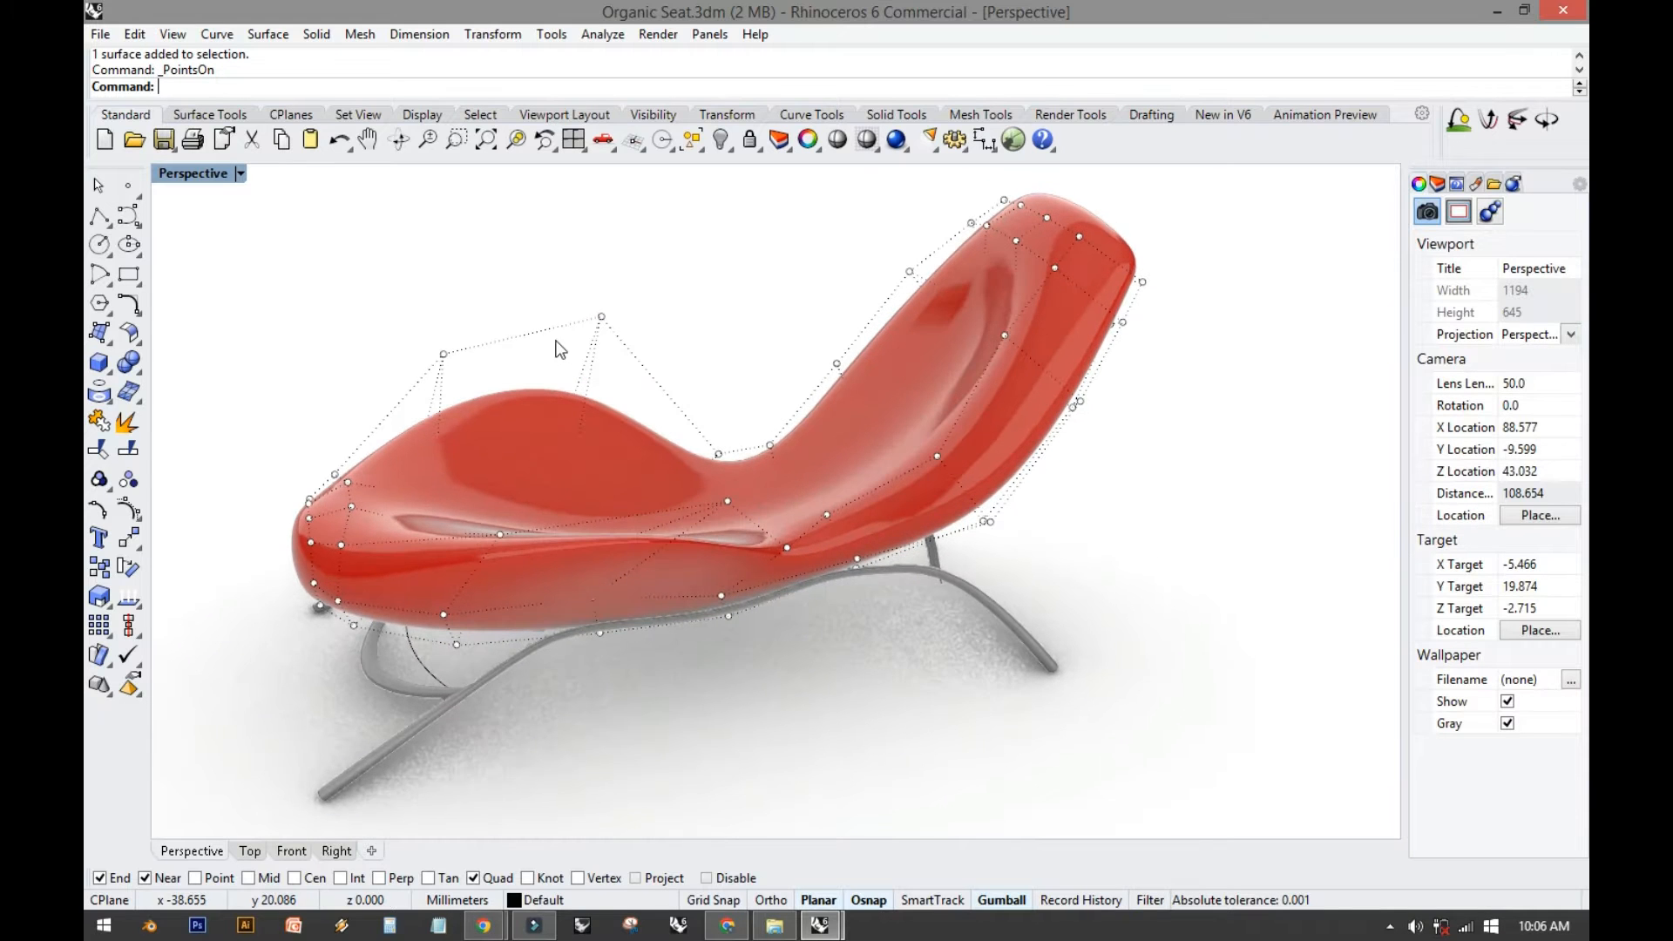
mouse_move(422, 317)
right_mouse_down()
mouse_move(418, 273)
mouse_move(441, 326)
right_mouse_up()
left_click_drag(433, 316, 493, 448)
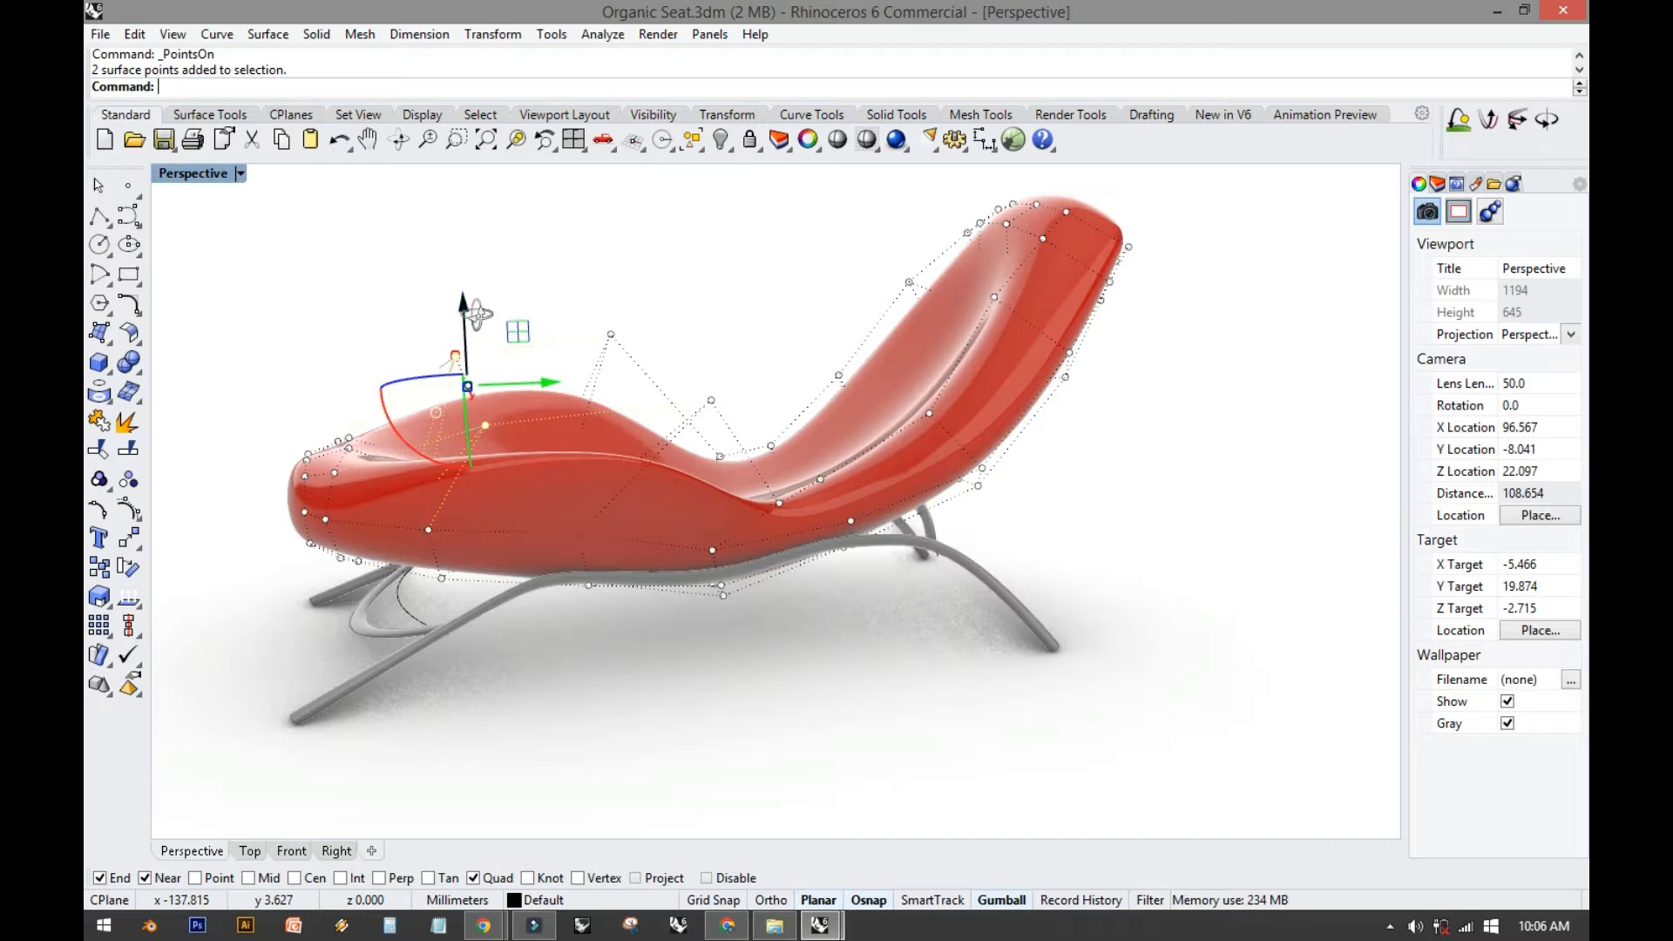
right_click_drag(475, 315, 489, 332)
left_click_drag(478, 337, 482, 305)
right_click_drag(431, 362, 626, 363)
left_click_drag(485, 408, 468, 413)
right_click_drag(1155, 381, 842, 380)
scroll(804, 342, "down", 2)
key("Escape")
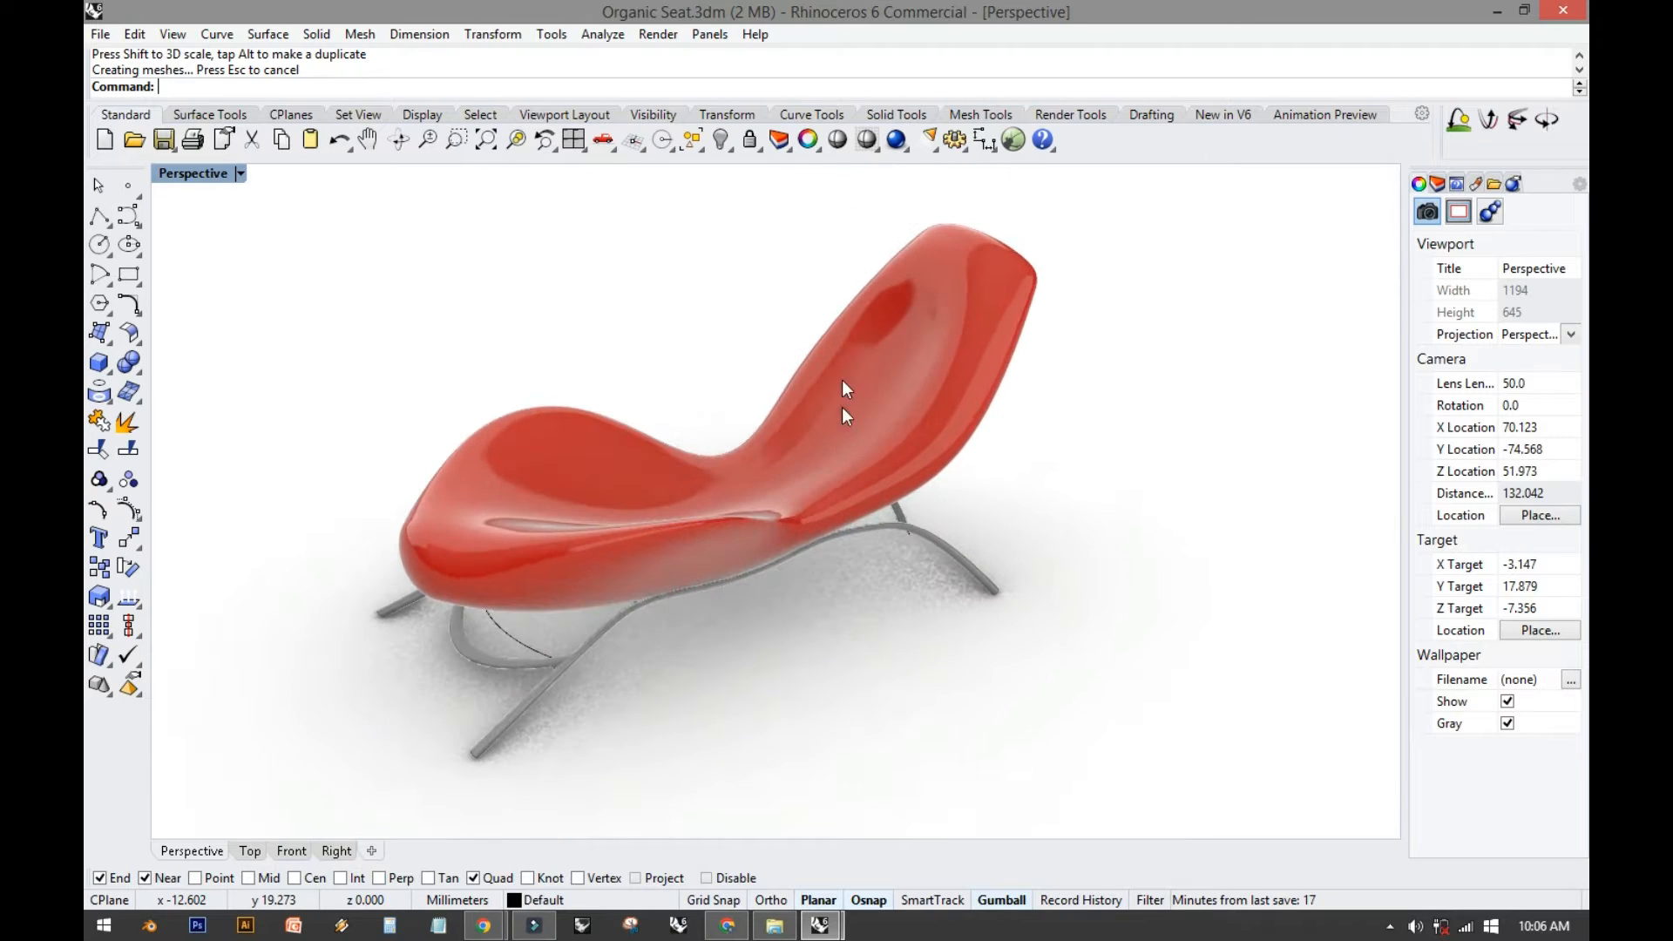
Switch to the untitled Rhino document and keep its four-viewport layout.
left_click(819, 921)
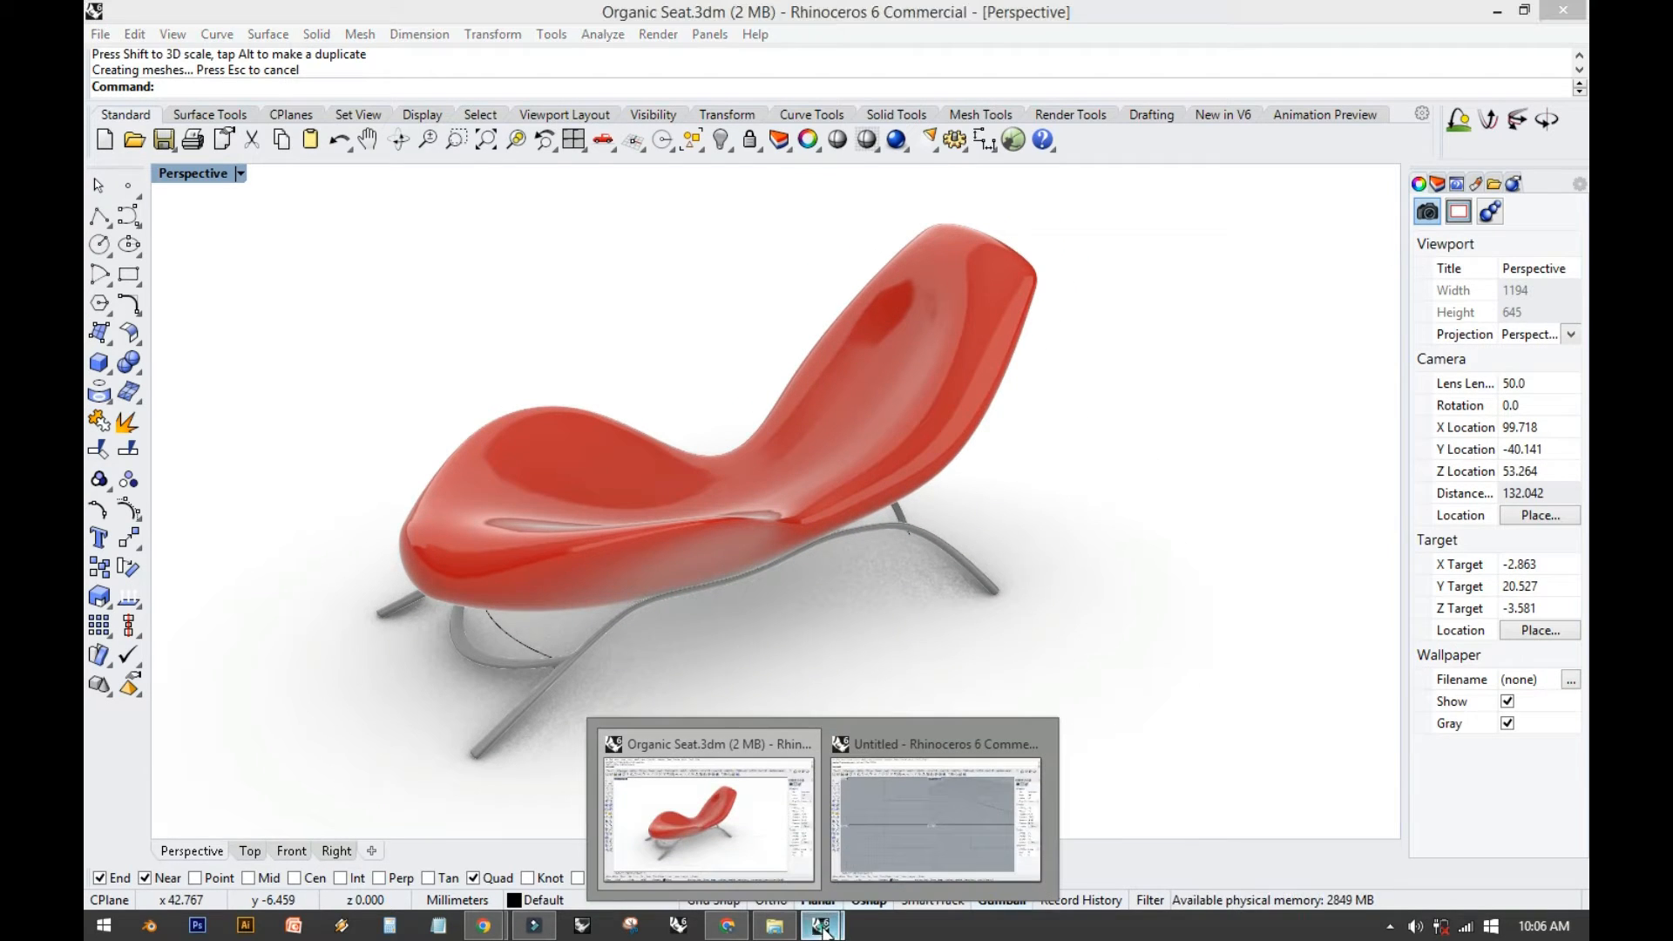
left_click(887, 829)
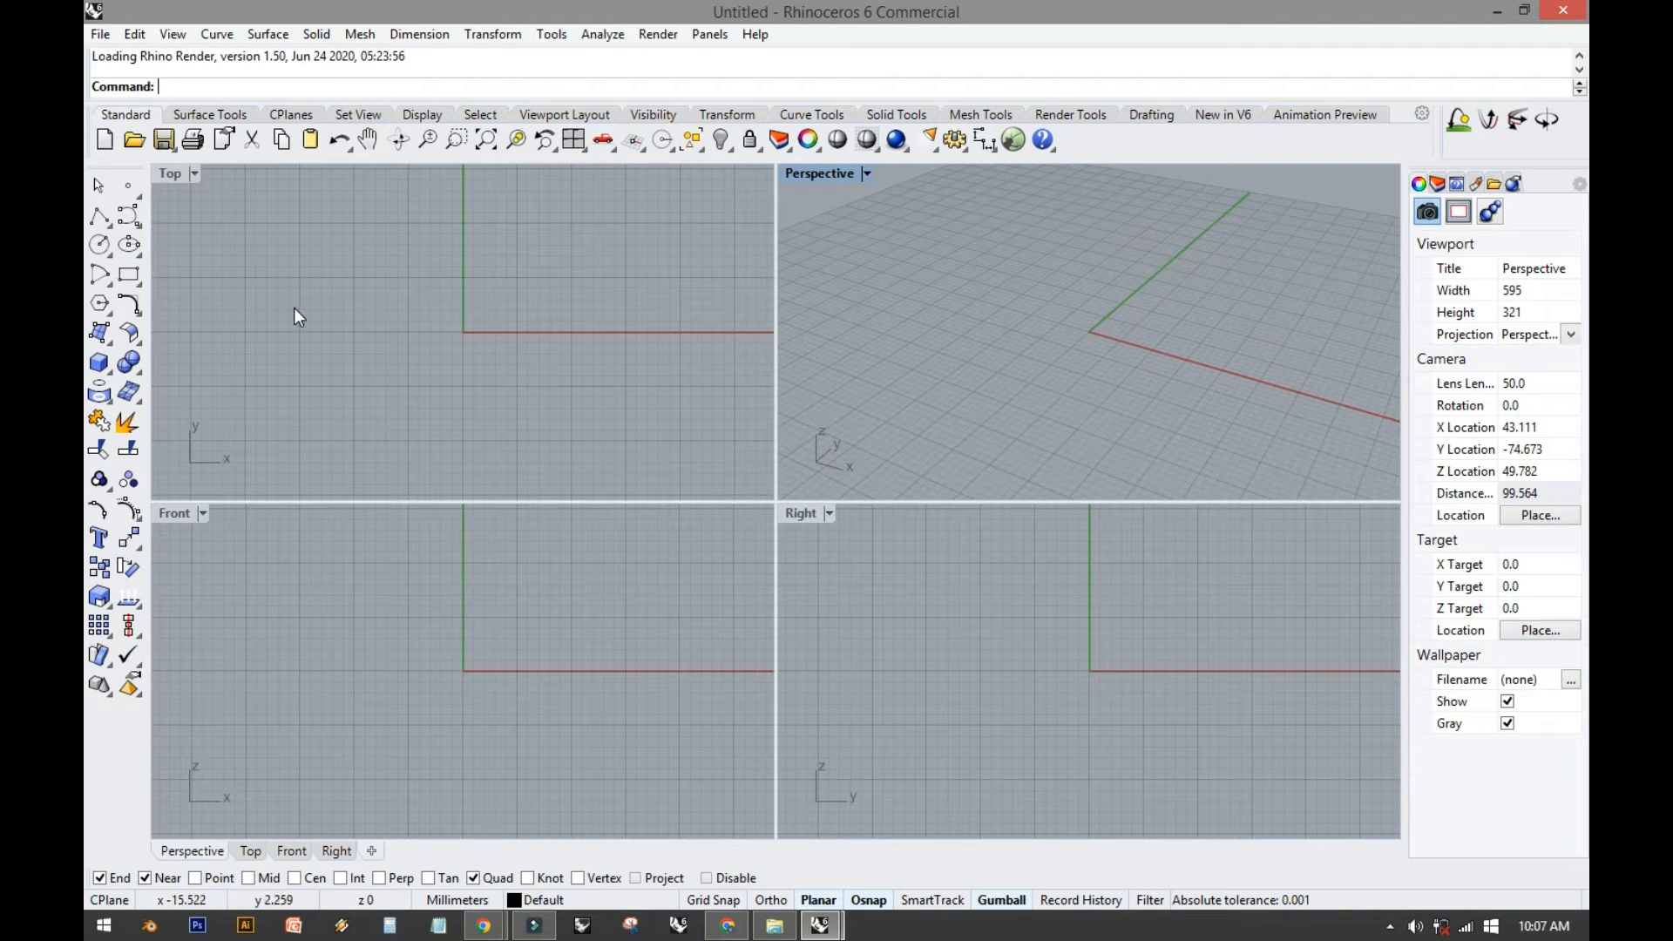
double_click(171, 174)
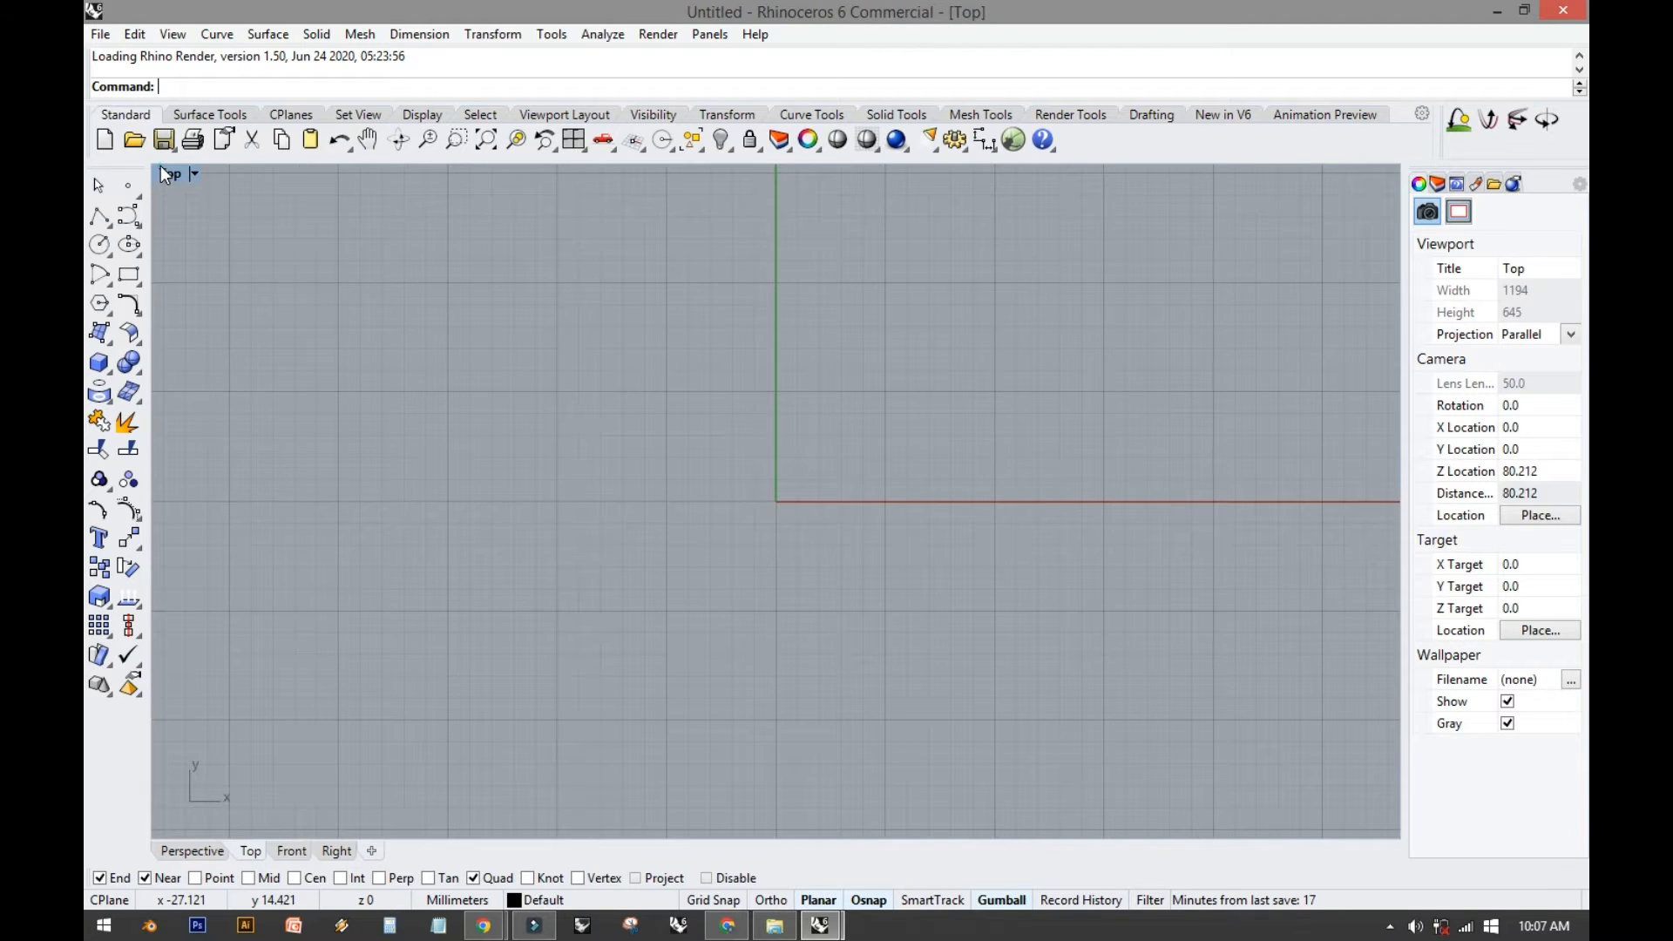
double_click(169, 173)
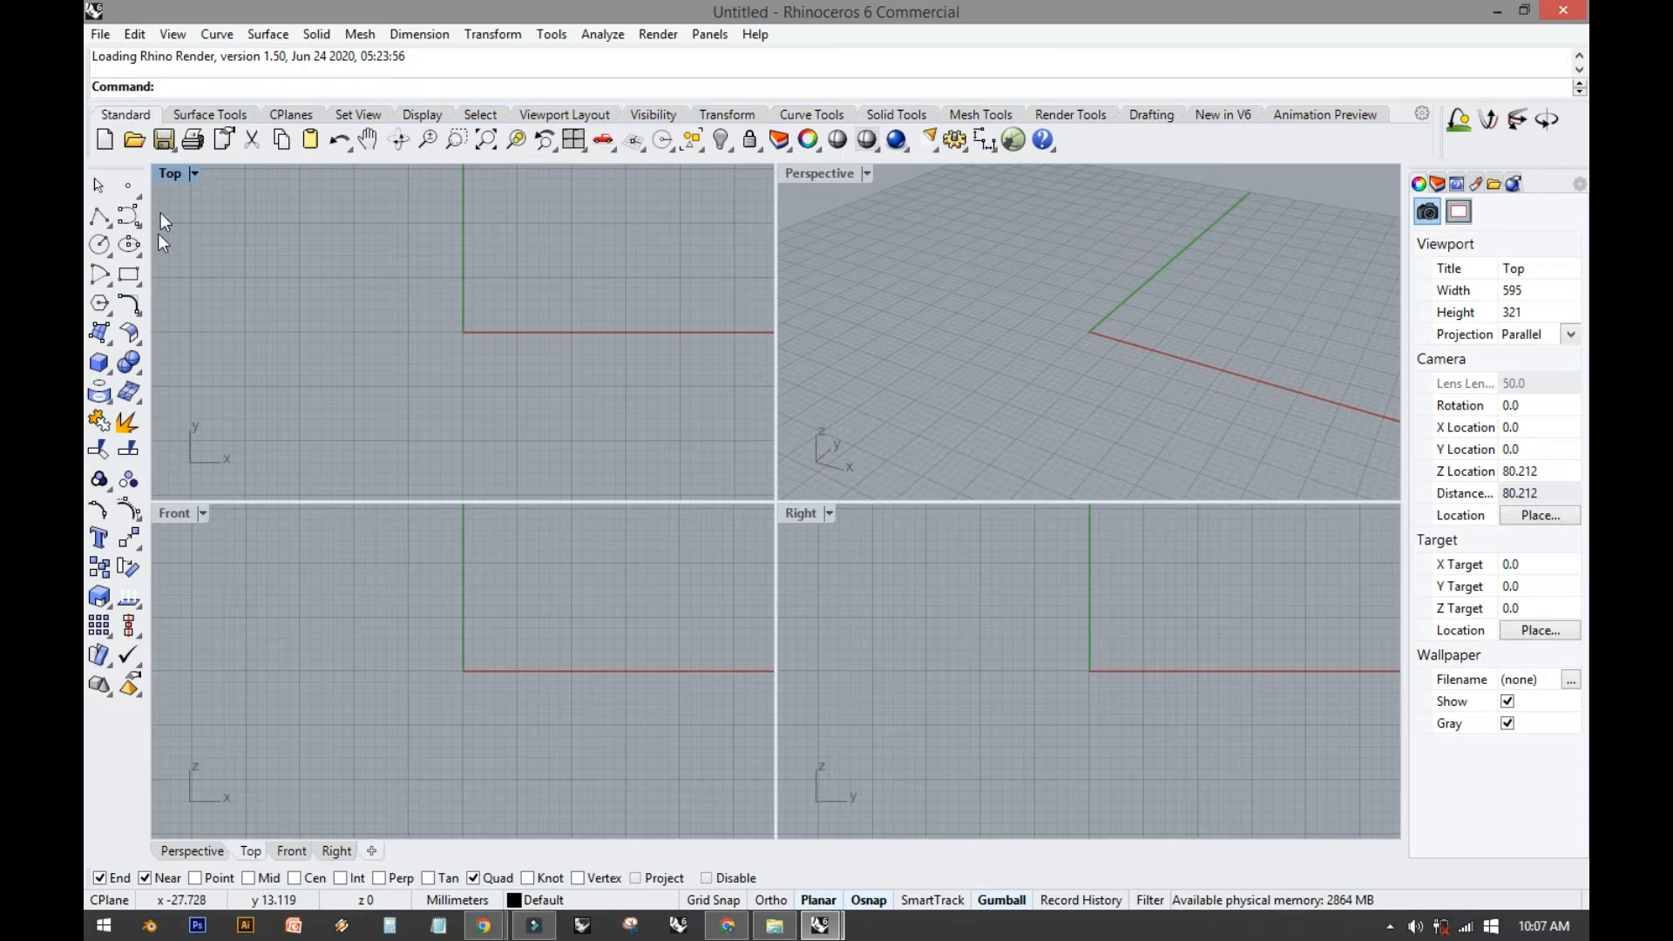
Turn on grid snap and draw a shallow 30 mm wide start-end-direction arc centred on the origin in the Front view.
left_click(104, 283)
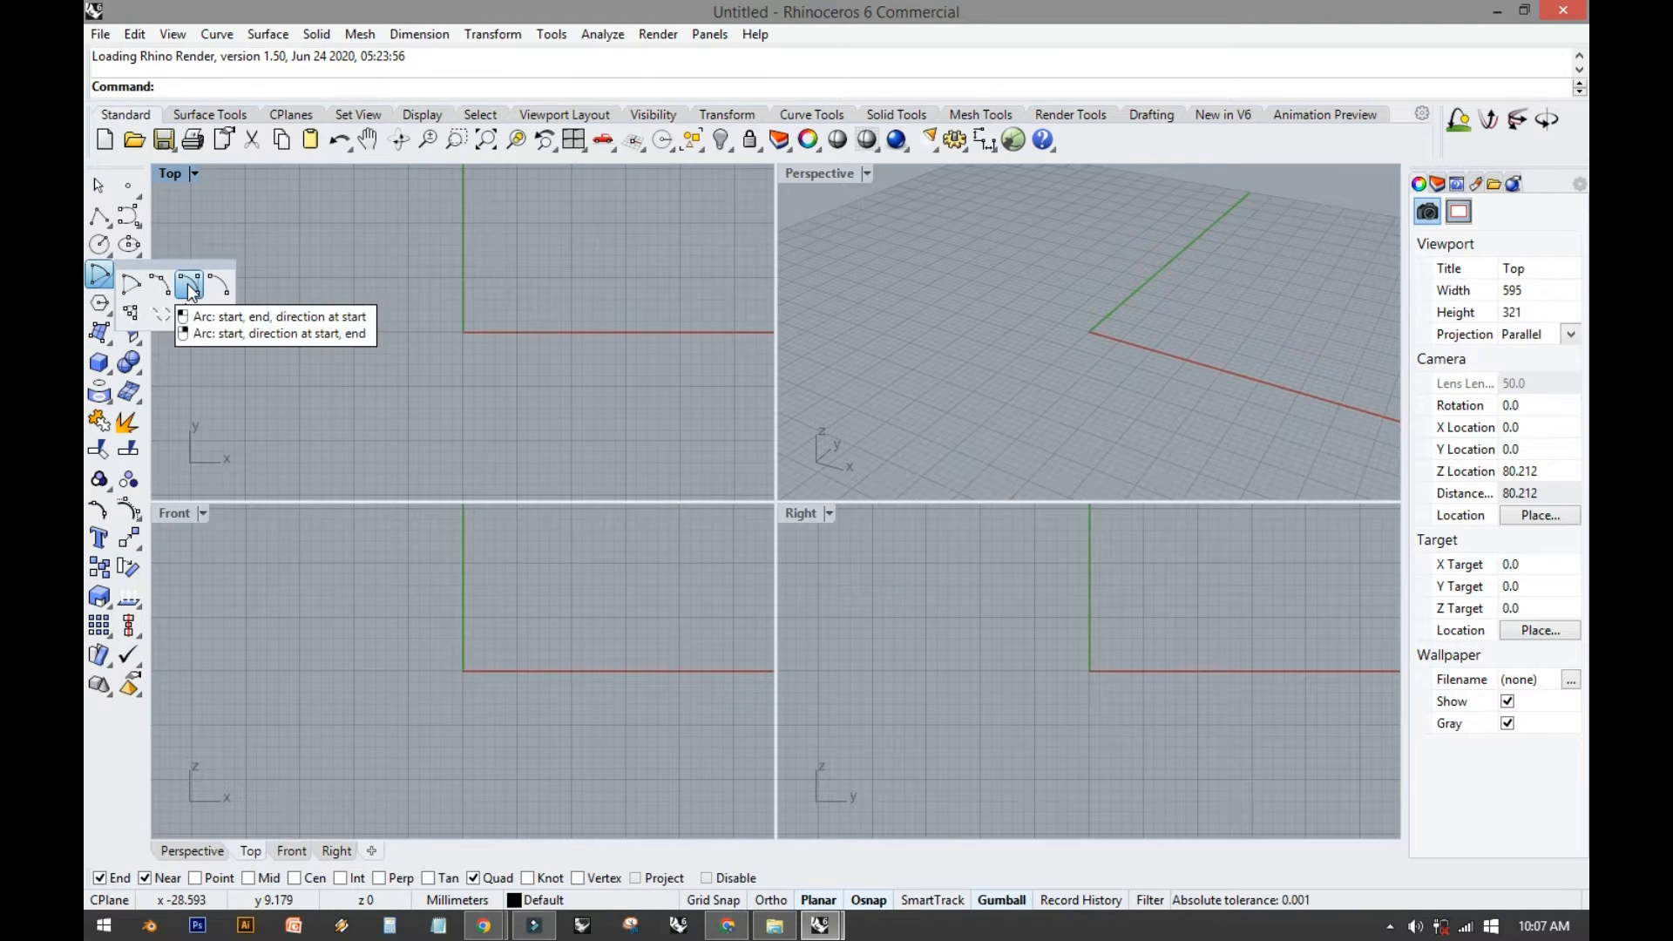
left_click(189, 285)
left_click(184, 517)
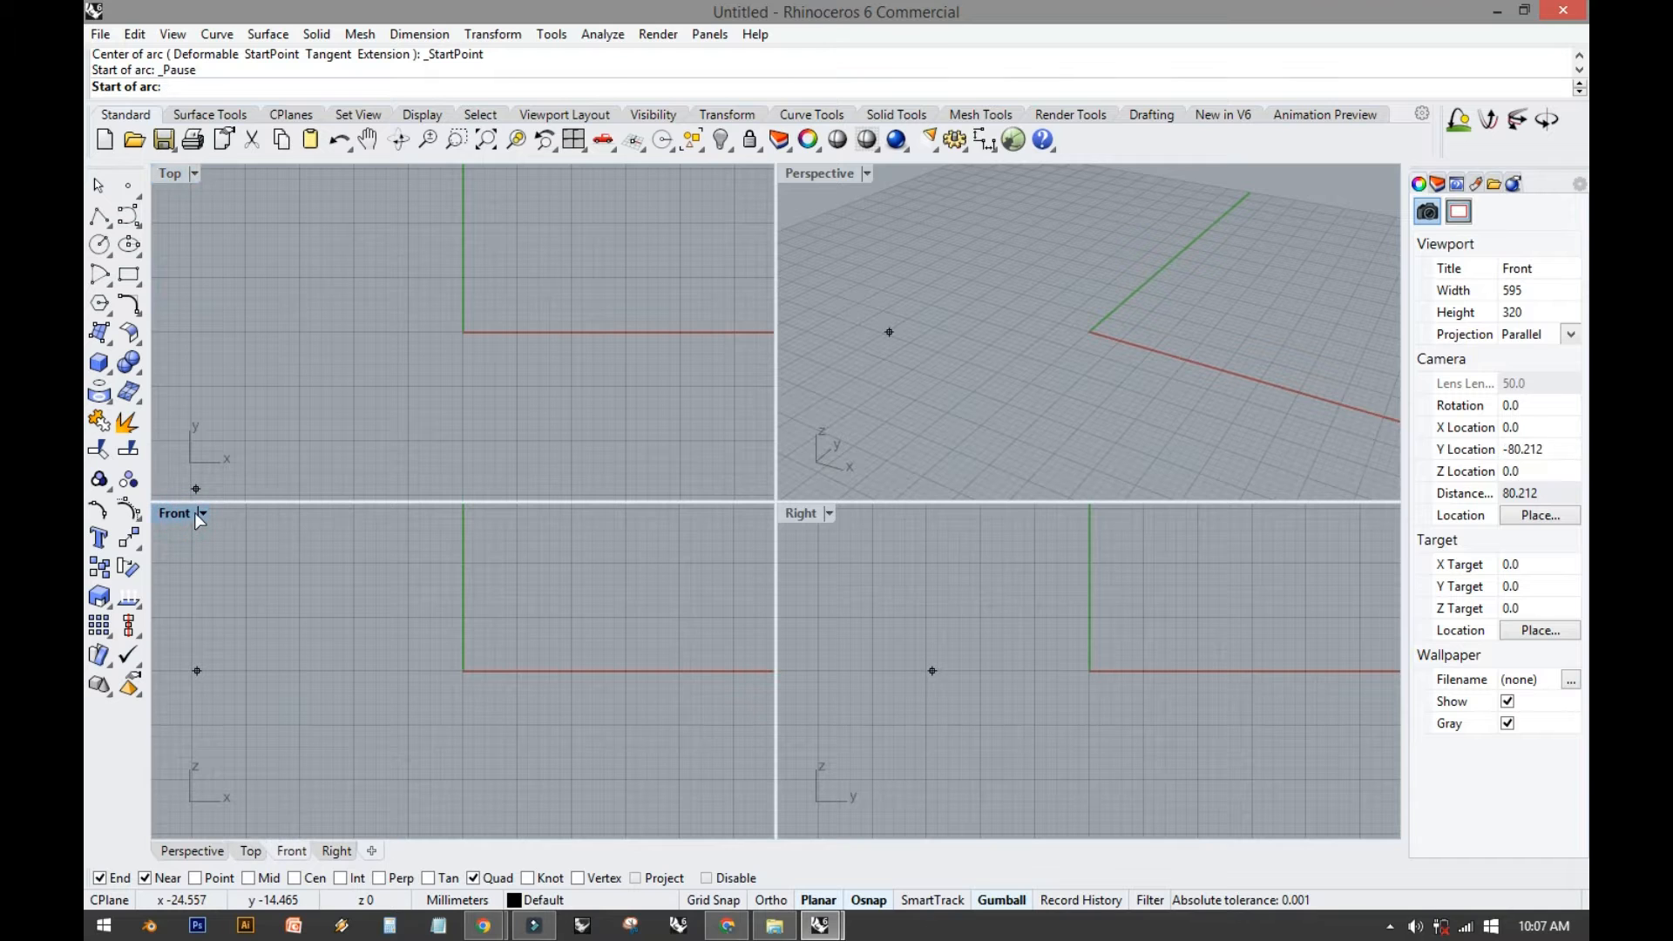
double_click(181, 513)
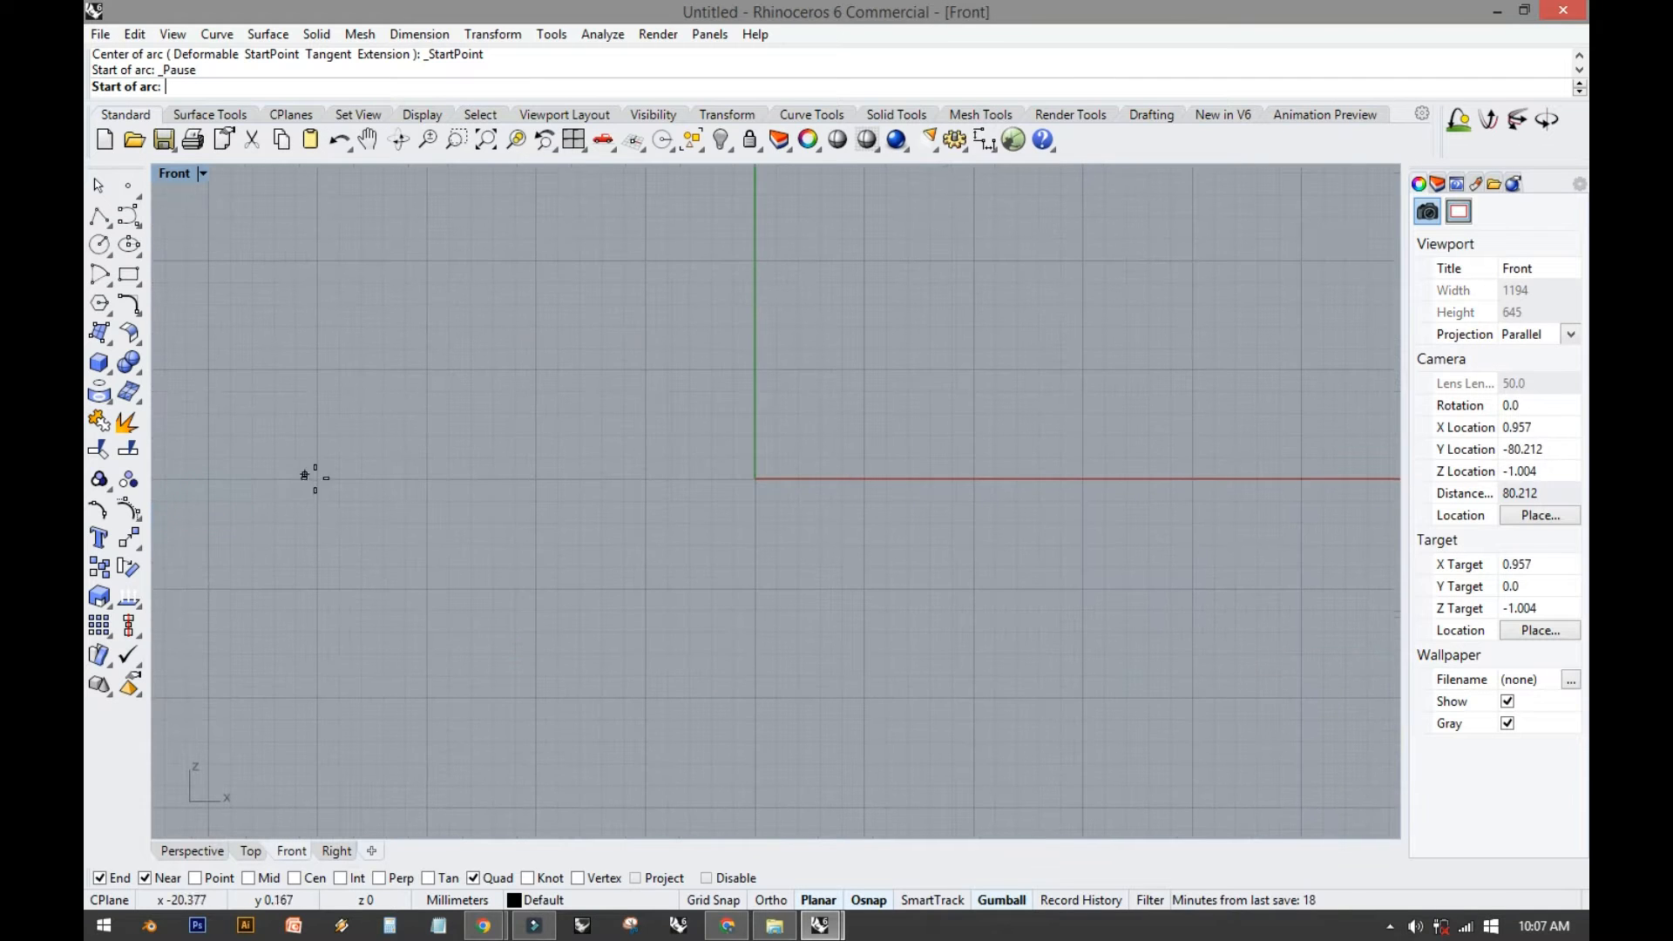
left_click(693, 894)
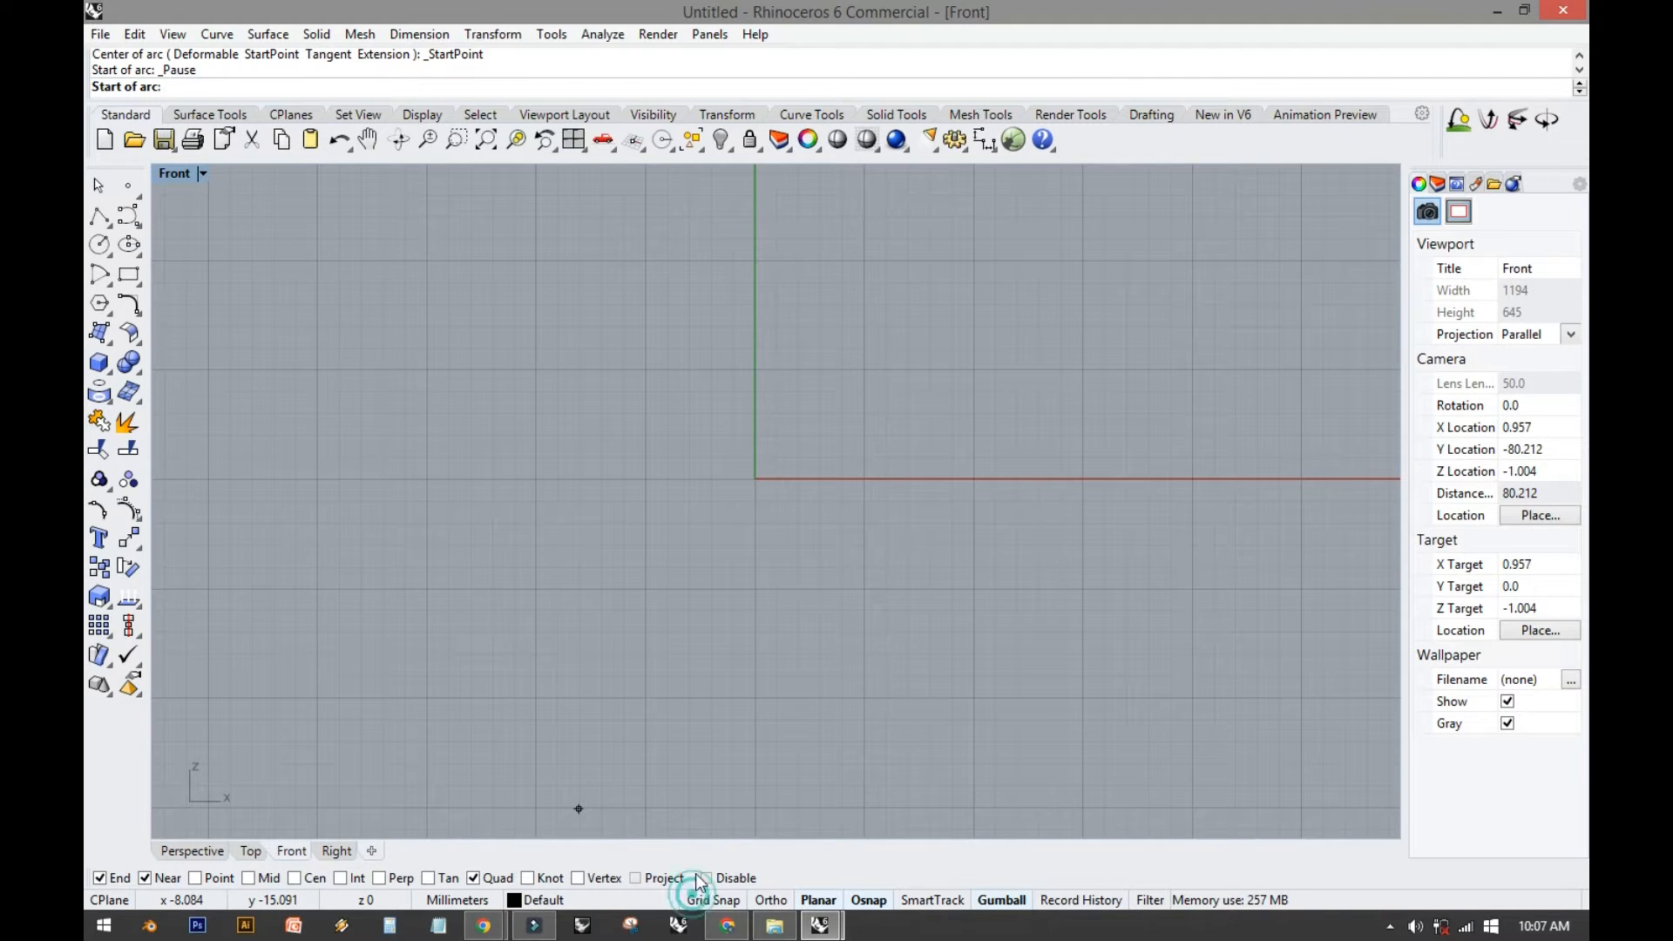
left_click(426, 478)
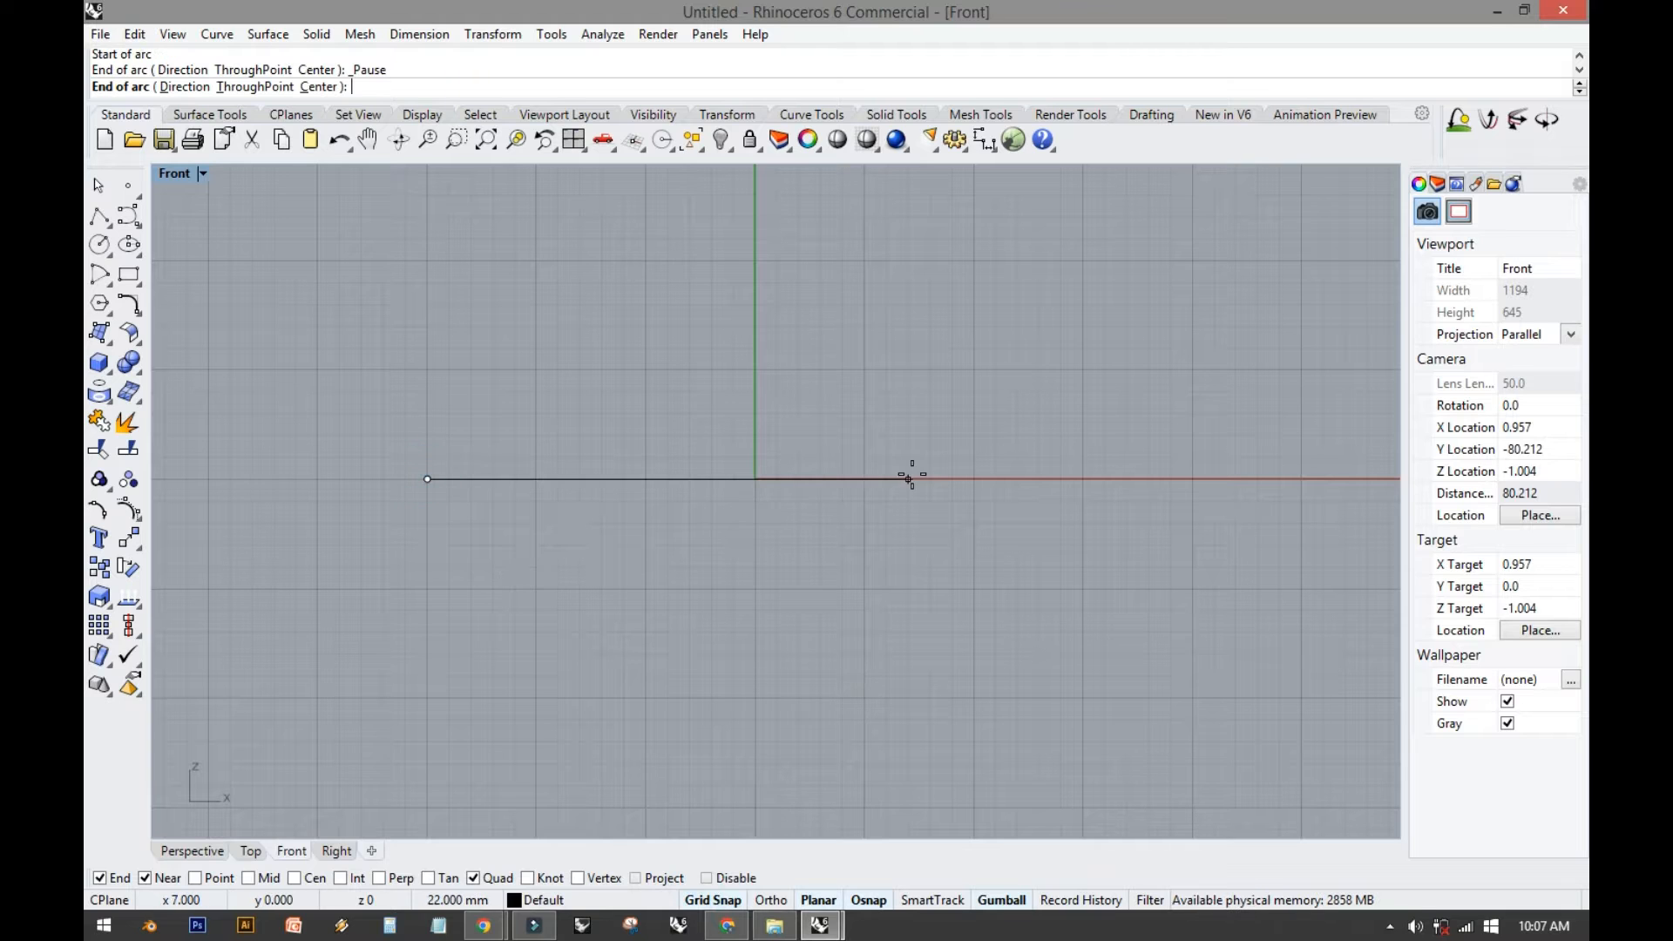
left_click(1081, 477)
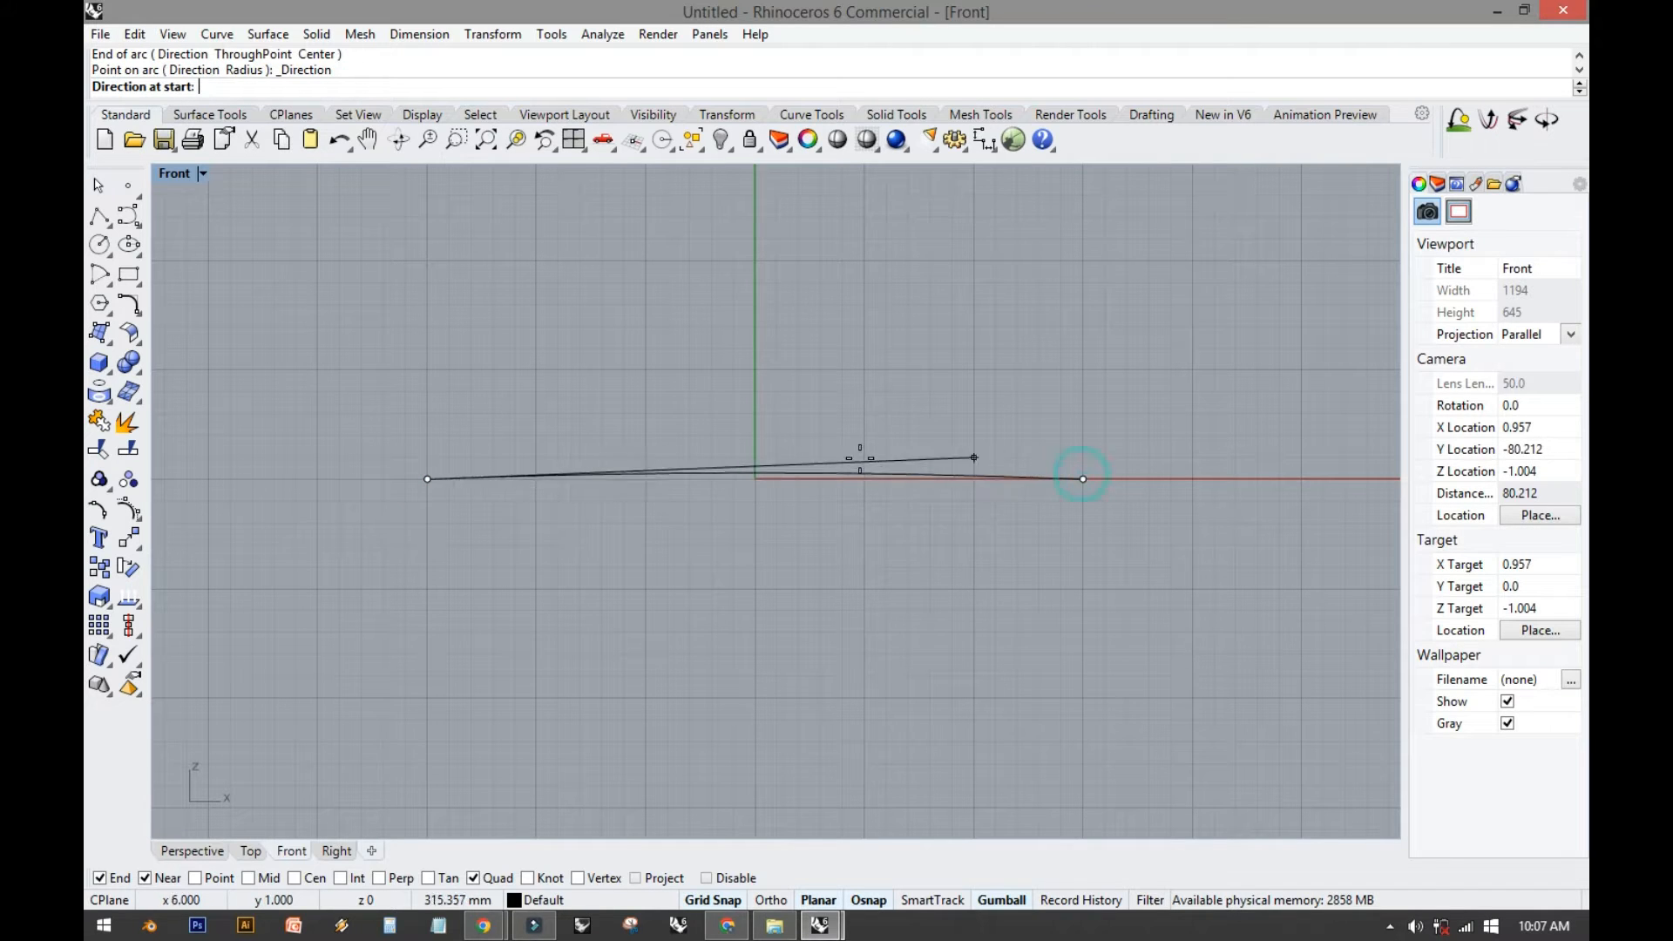
left_click(756, 415)
Move the arc along Y in the Top view and duplicate it as a parallel arc on the opposite side of the X axis.
double_click(172, 170)
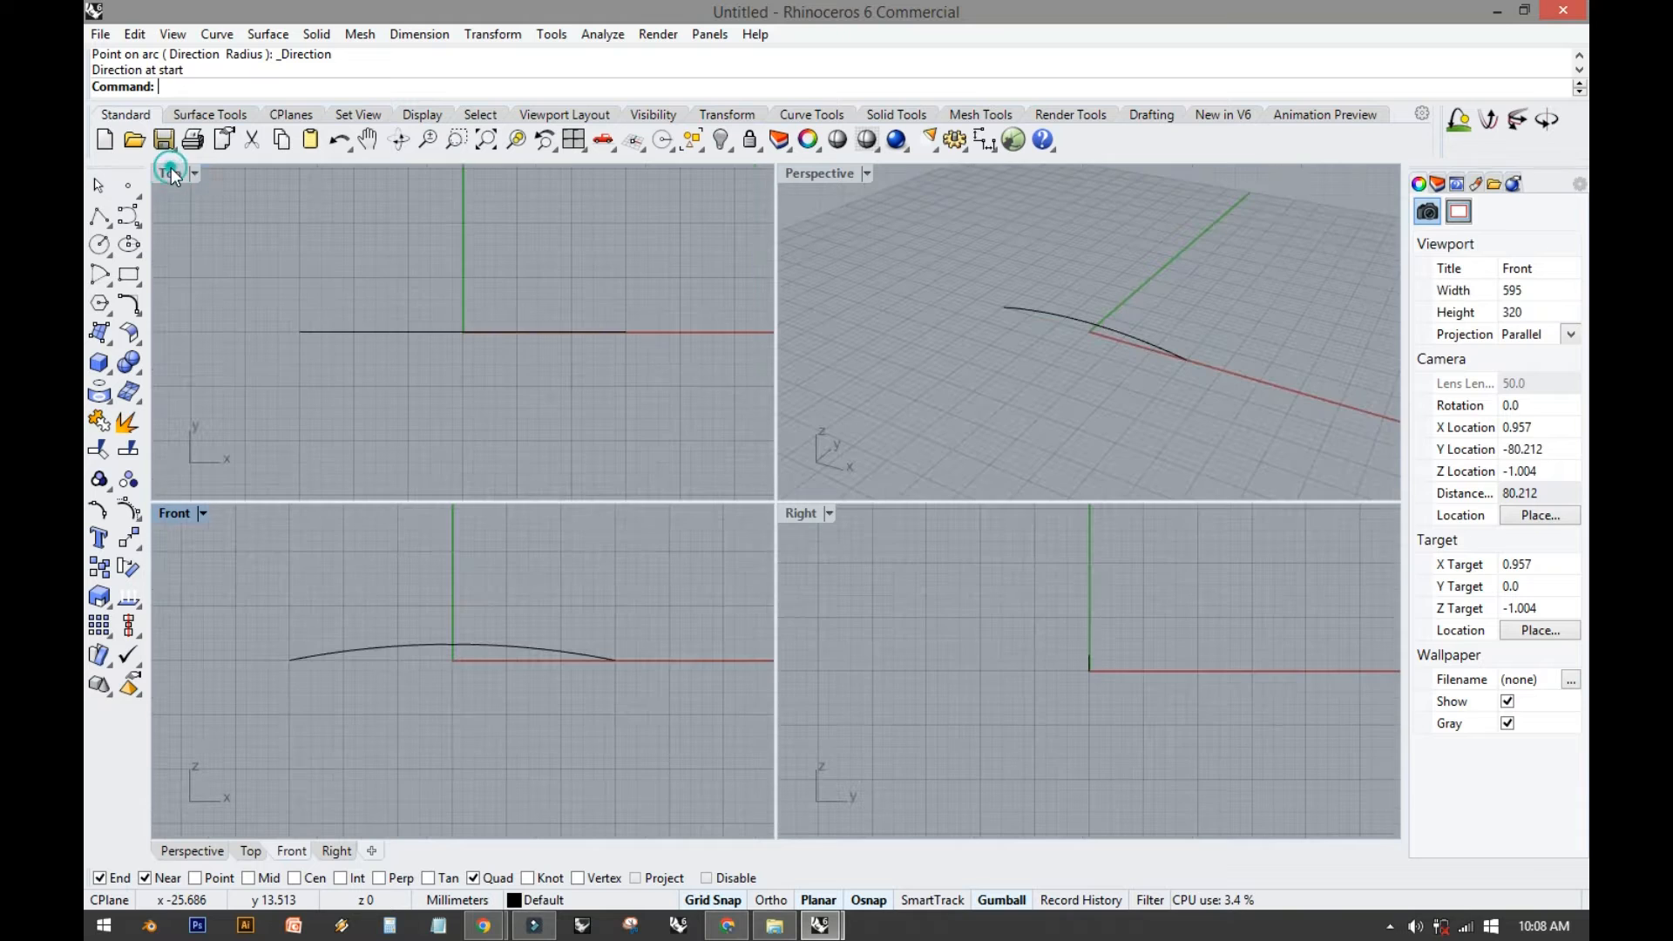
scroll(362, 280, "down", 6)
left_click(380, 306)
left_click_drag(414, 232, 422, 332)
right_click_drag(421, 312, 398, 459)
left_click_drag(395, 451, 399, 299, "alt")
left_click(479, 324)
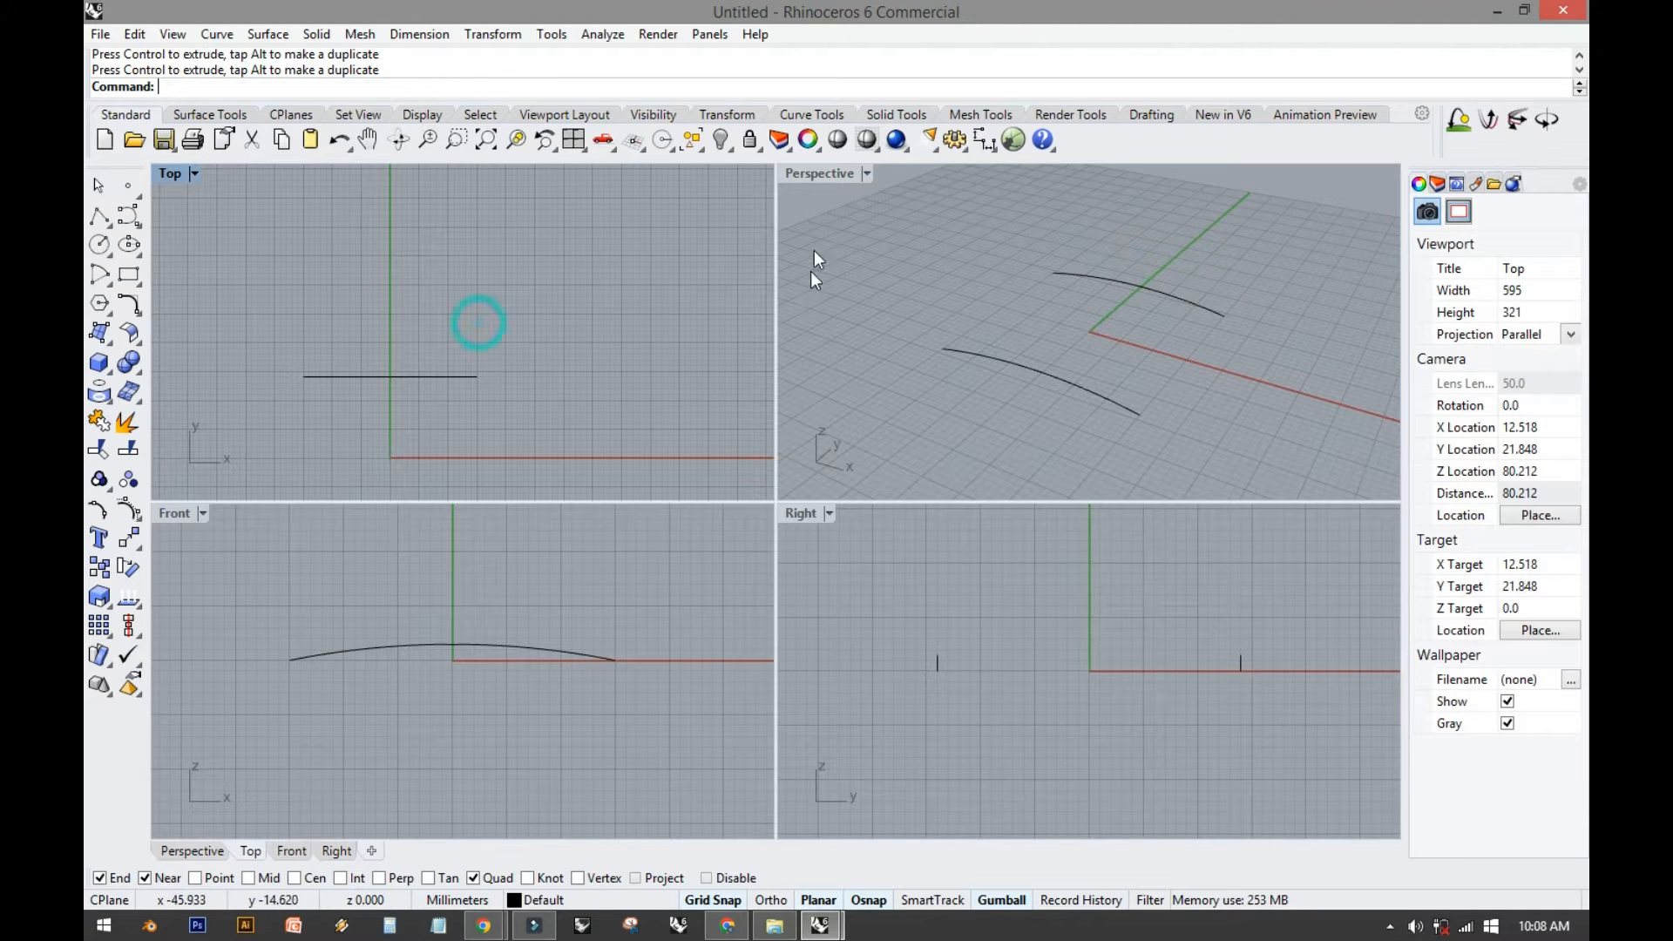
Make a copy of the rear arc rotated 90° about the vertical axis in the Perspective view.
left_click(825, 174)
double_click(829, 171)
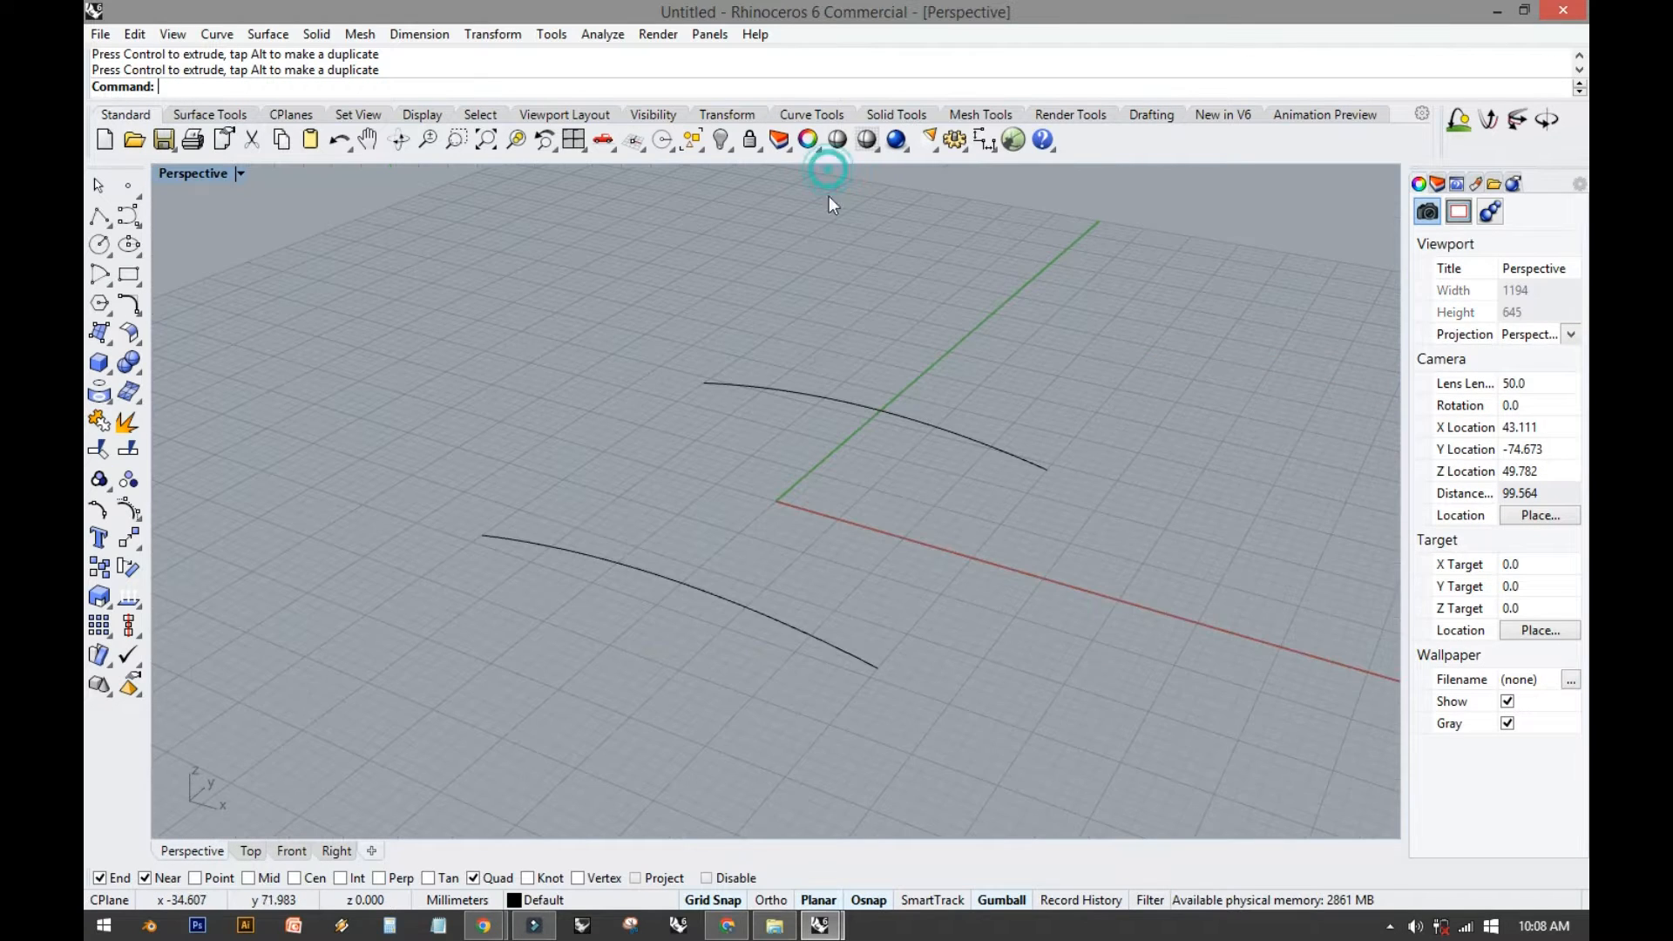
left_click(791, 397)
left_click_drag(784, 426, 874, 455, "alt")
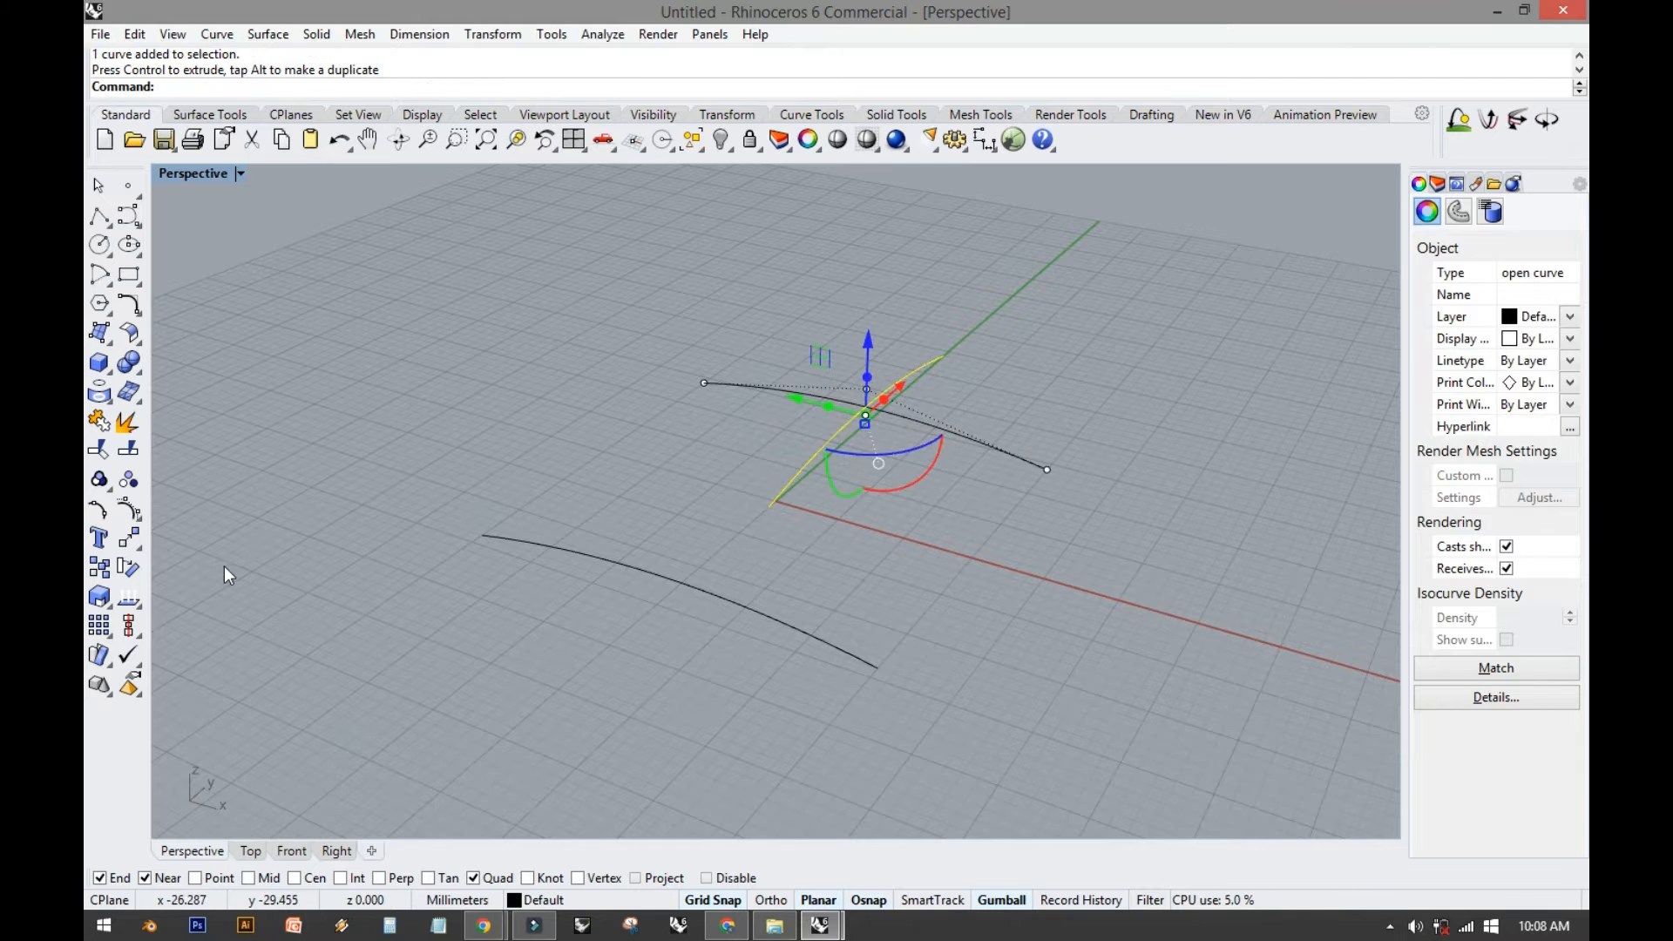
left_click(286, 519)
Move the rotated arc so its front end snaps to the outer end of the front arc.
left_click(784, 494)
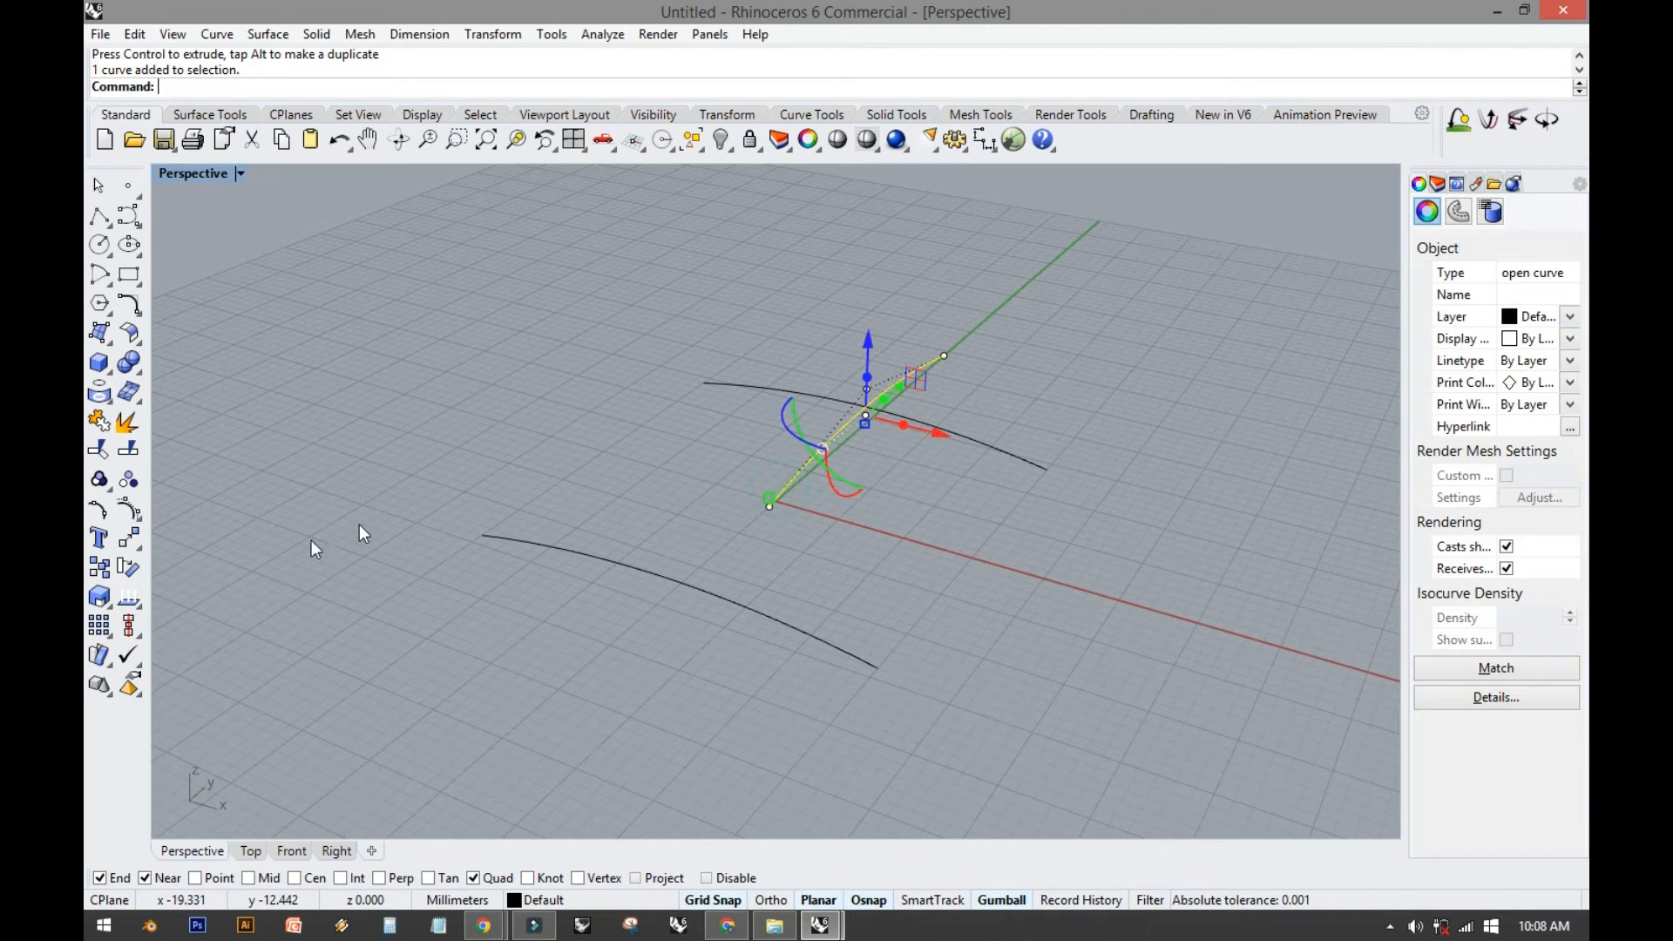
left_click(133, 540)
left_click(770, 505)
left_click(481, 535)
right_click_drag(767, 501, 704, 505)
left_click(807, 479)
right_click_drag(810, 479, 601, 475)
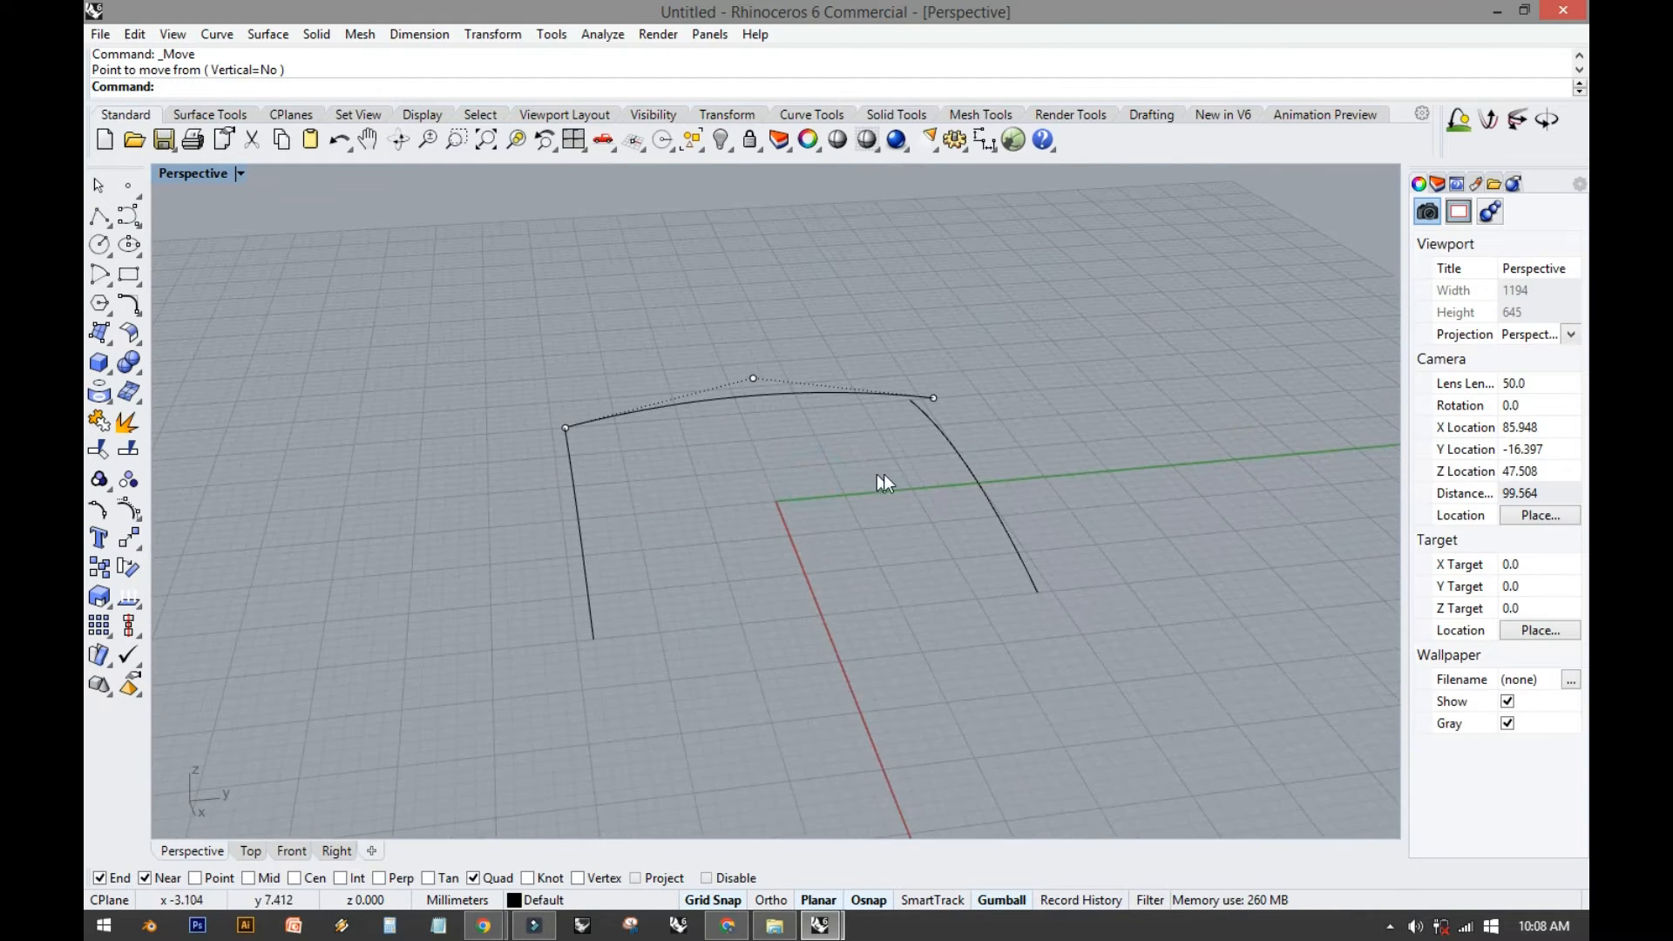
Move the rear arc so its end snaps to the free end of the cross arc.
left_click(925, 392)
left_click(131, 539)
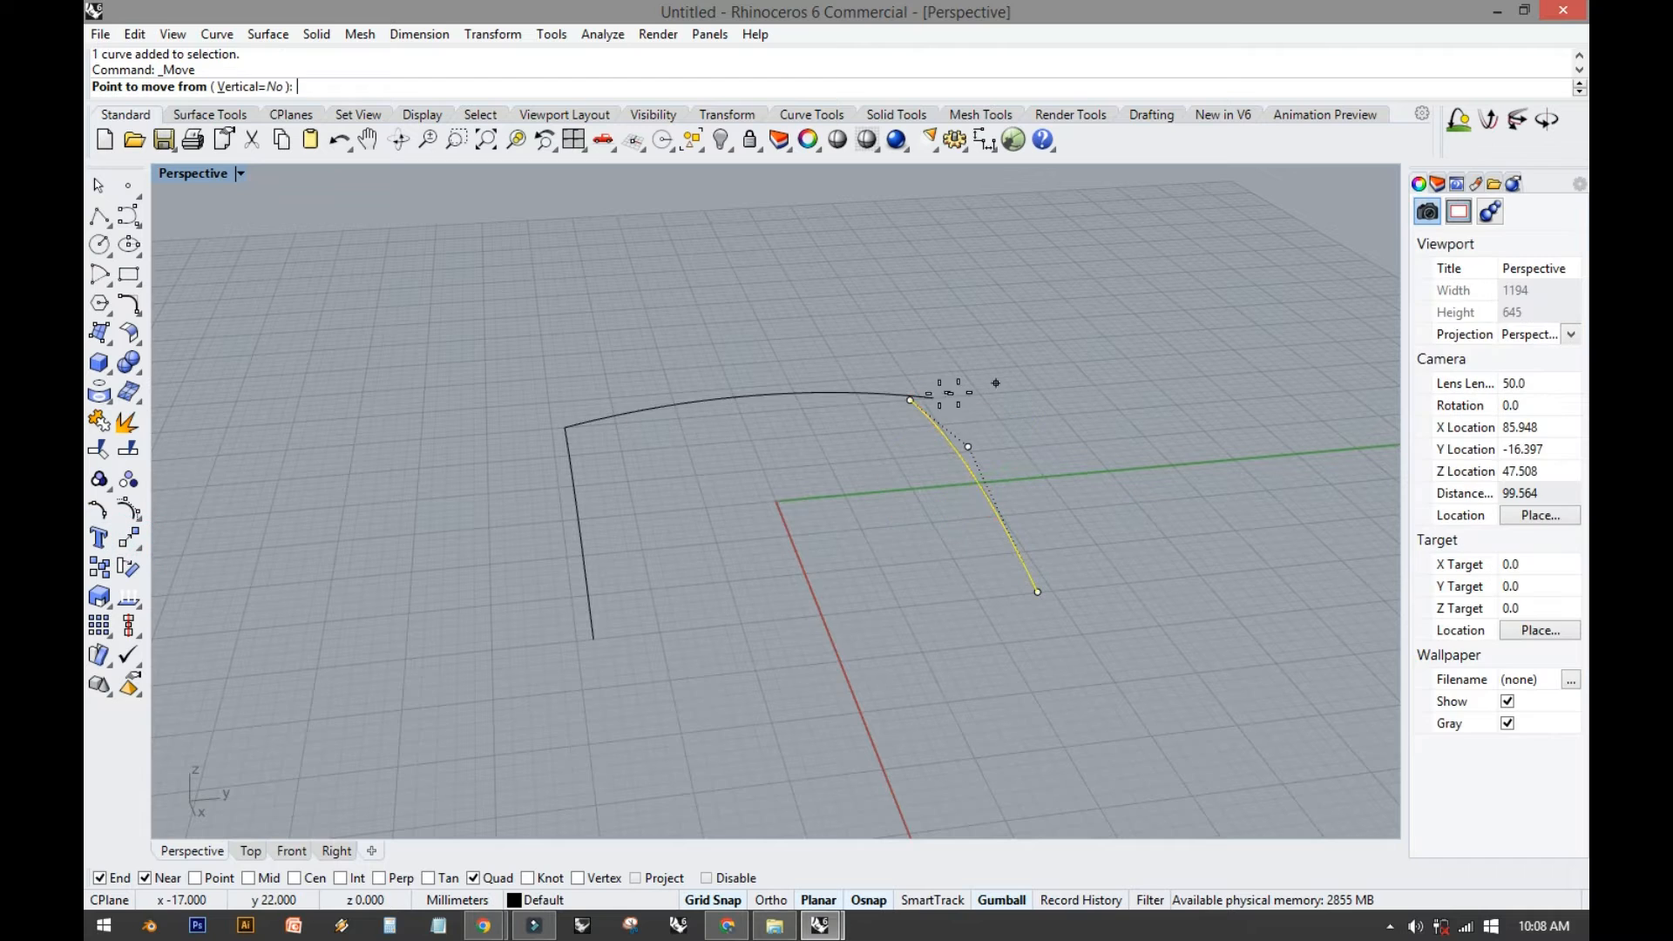
left_click(913, 400)
left_click(934, 399)
key("Return")
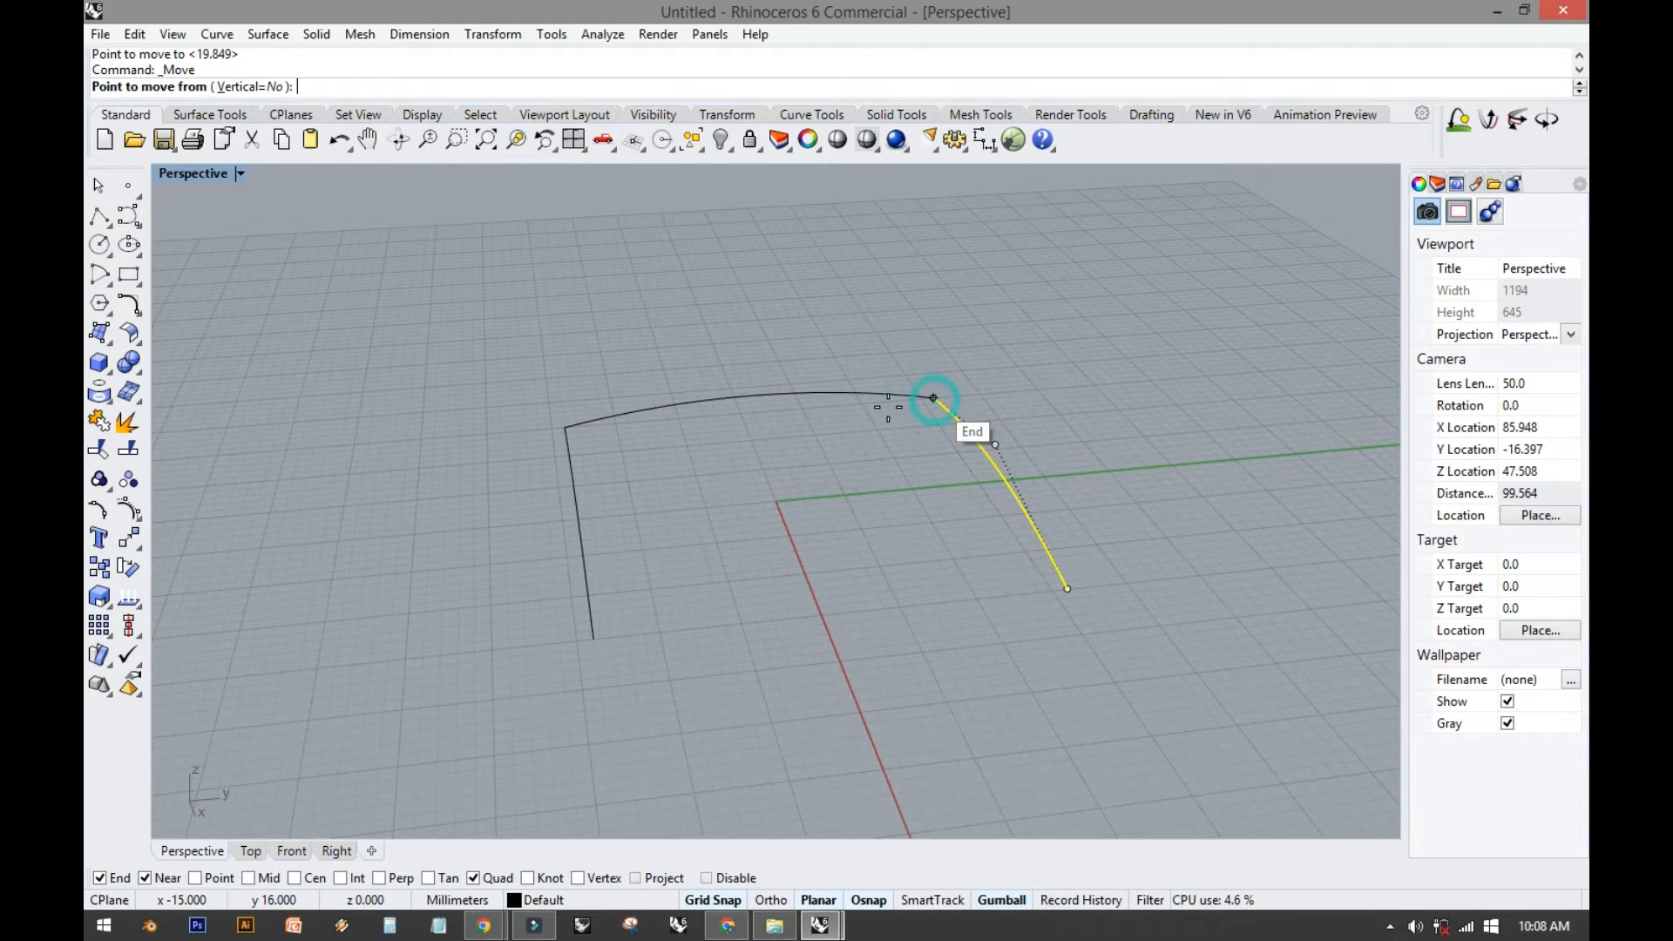
key("Escape")
Duplicate the cross arc along X to the opposite ends of the front and rear arcs, closing the four-sided frame.
right_click_drag(713, 405, 837, 423)
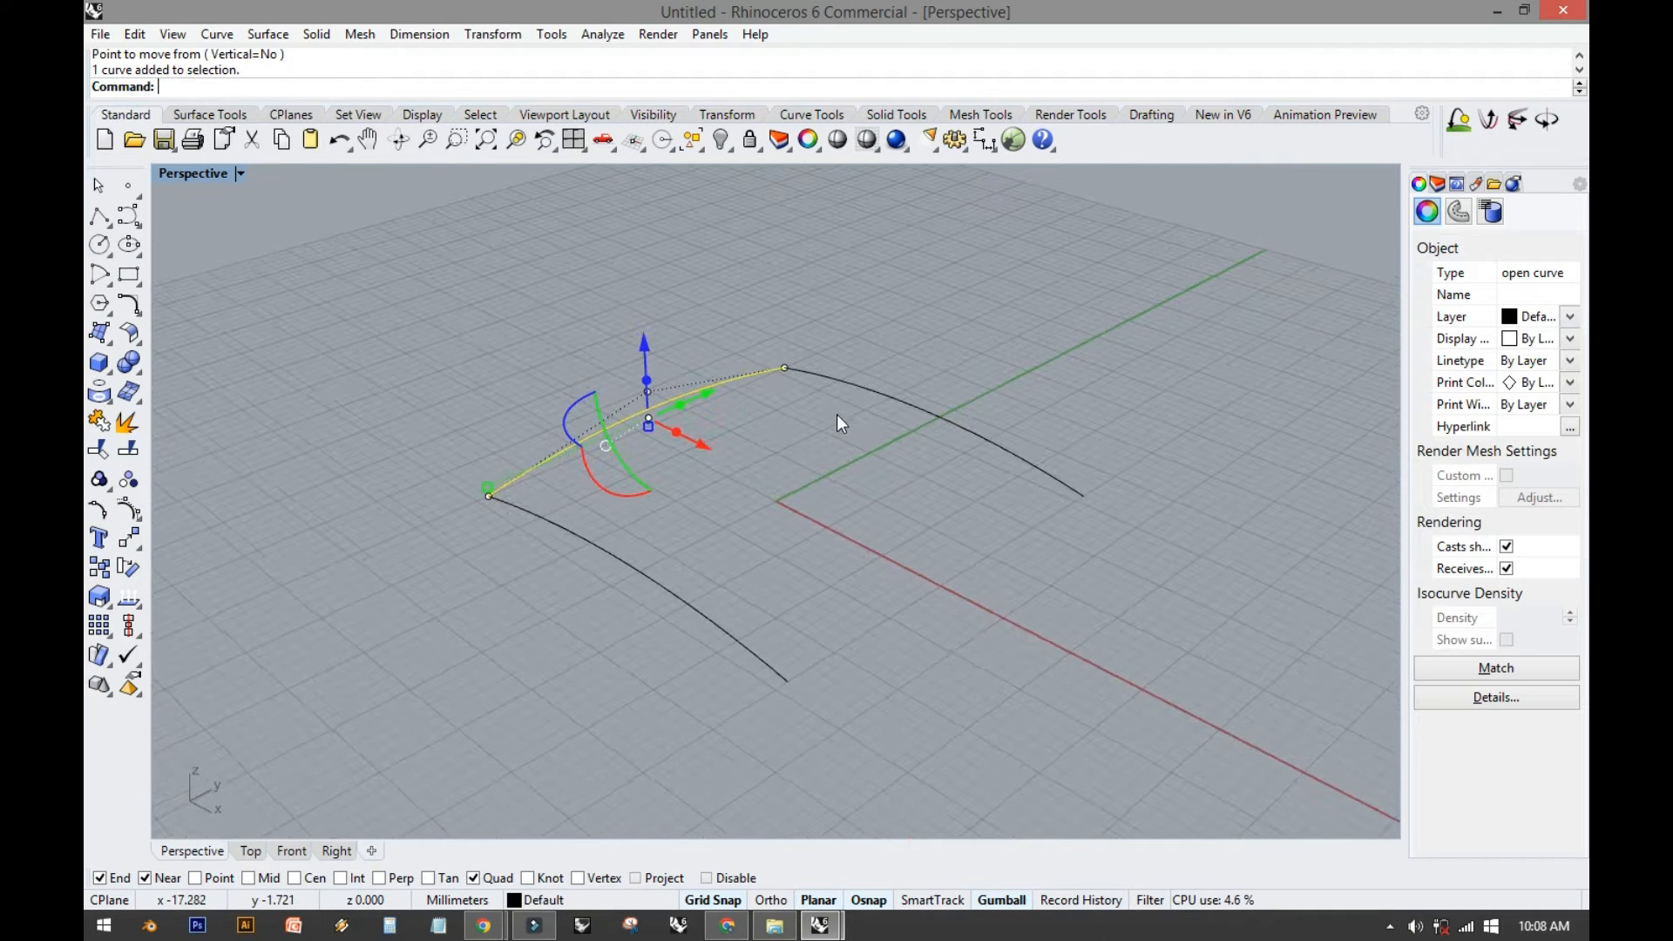
left_click_drag(704, 445, 995, 666)
left_click(839, 567)
right_click_drag(740, 529, 802, 521)
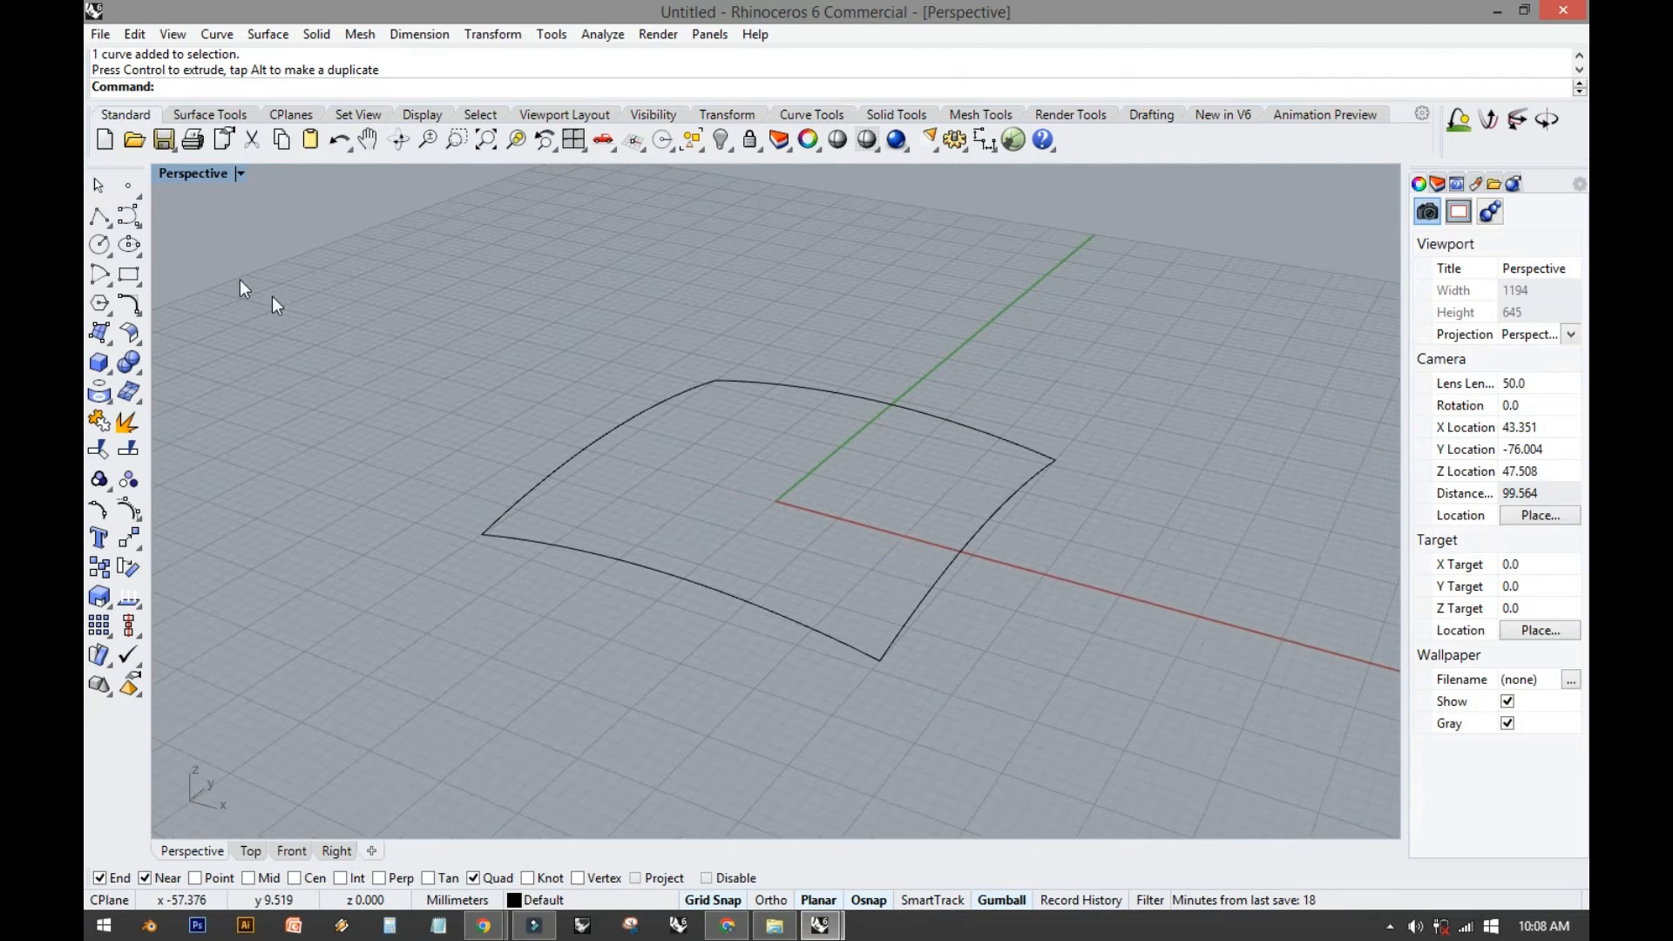
left_click(114, 271)
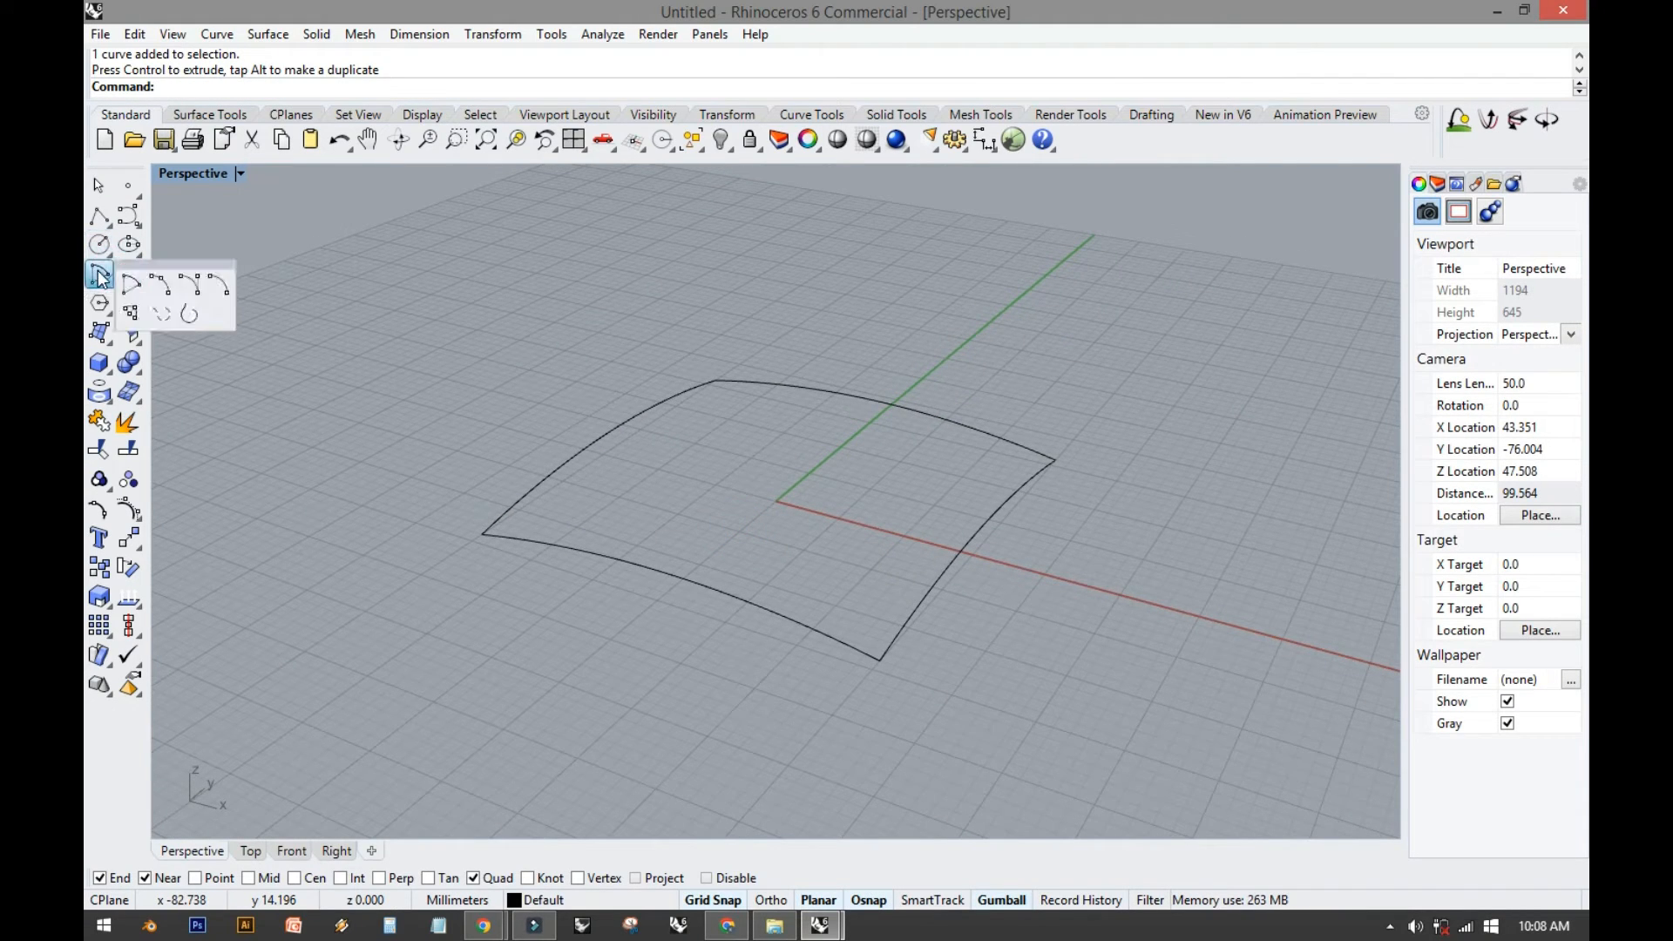
left_click(159, 286)
double_click(197, 172)
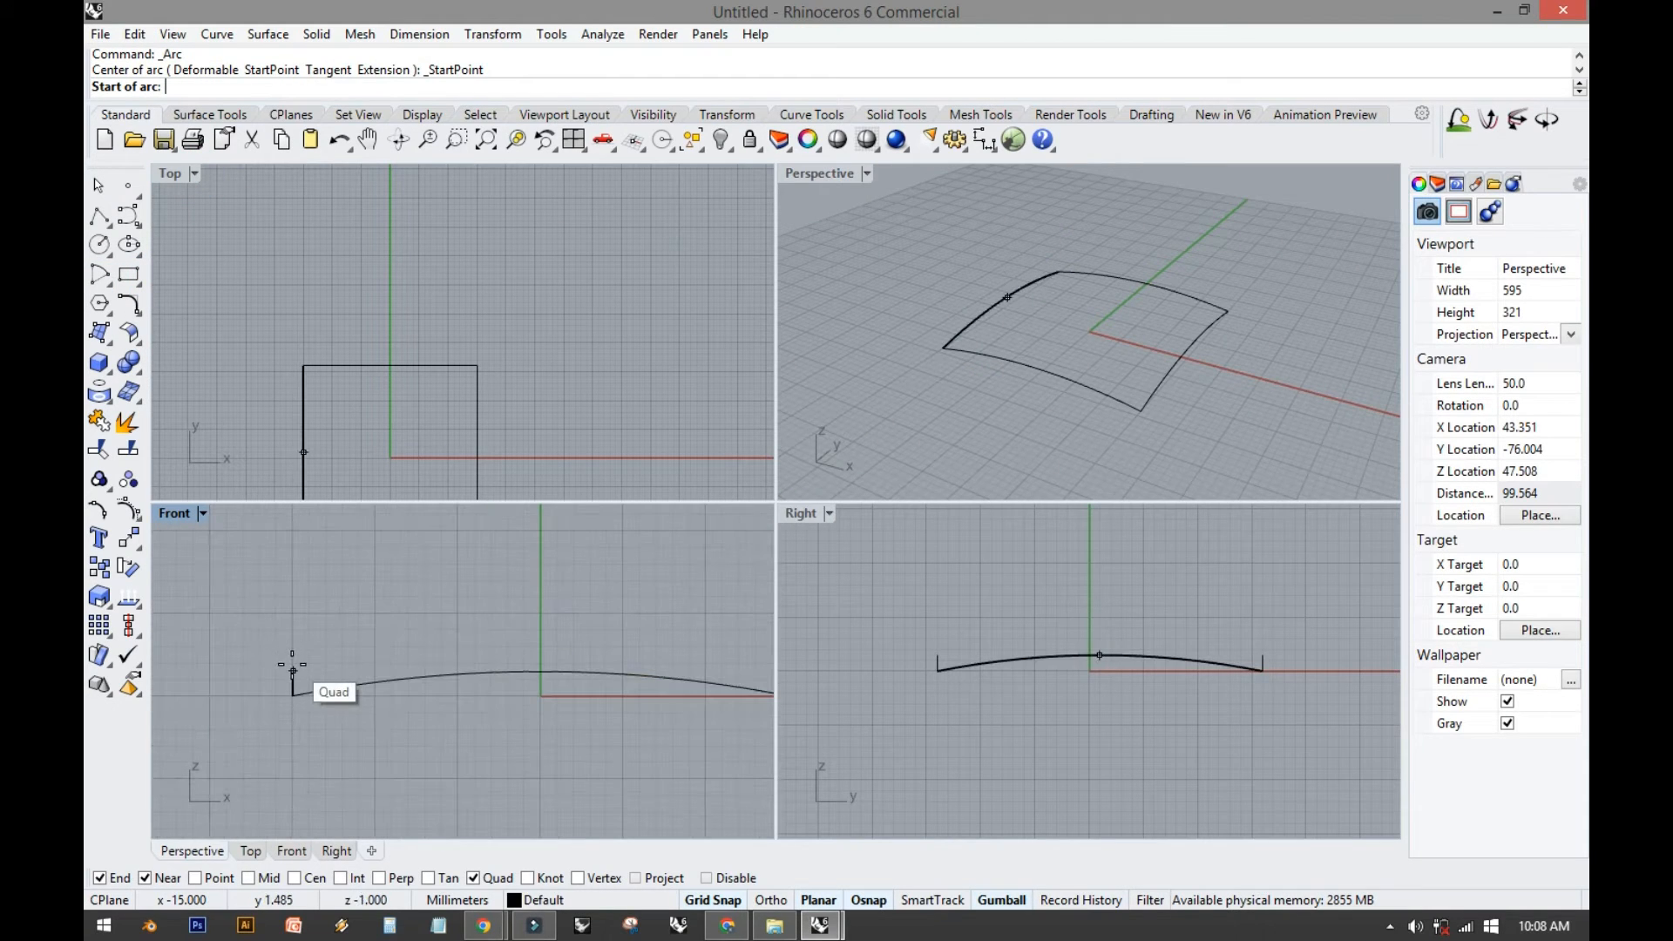
left_click(293, 671)
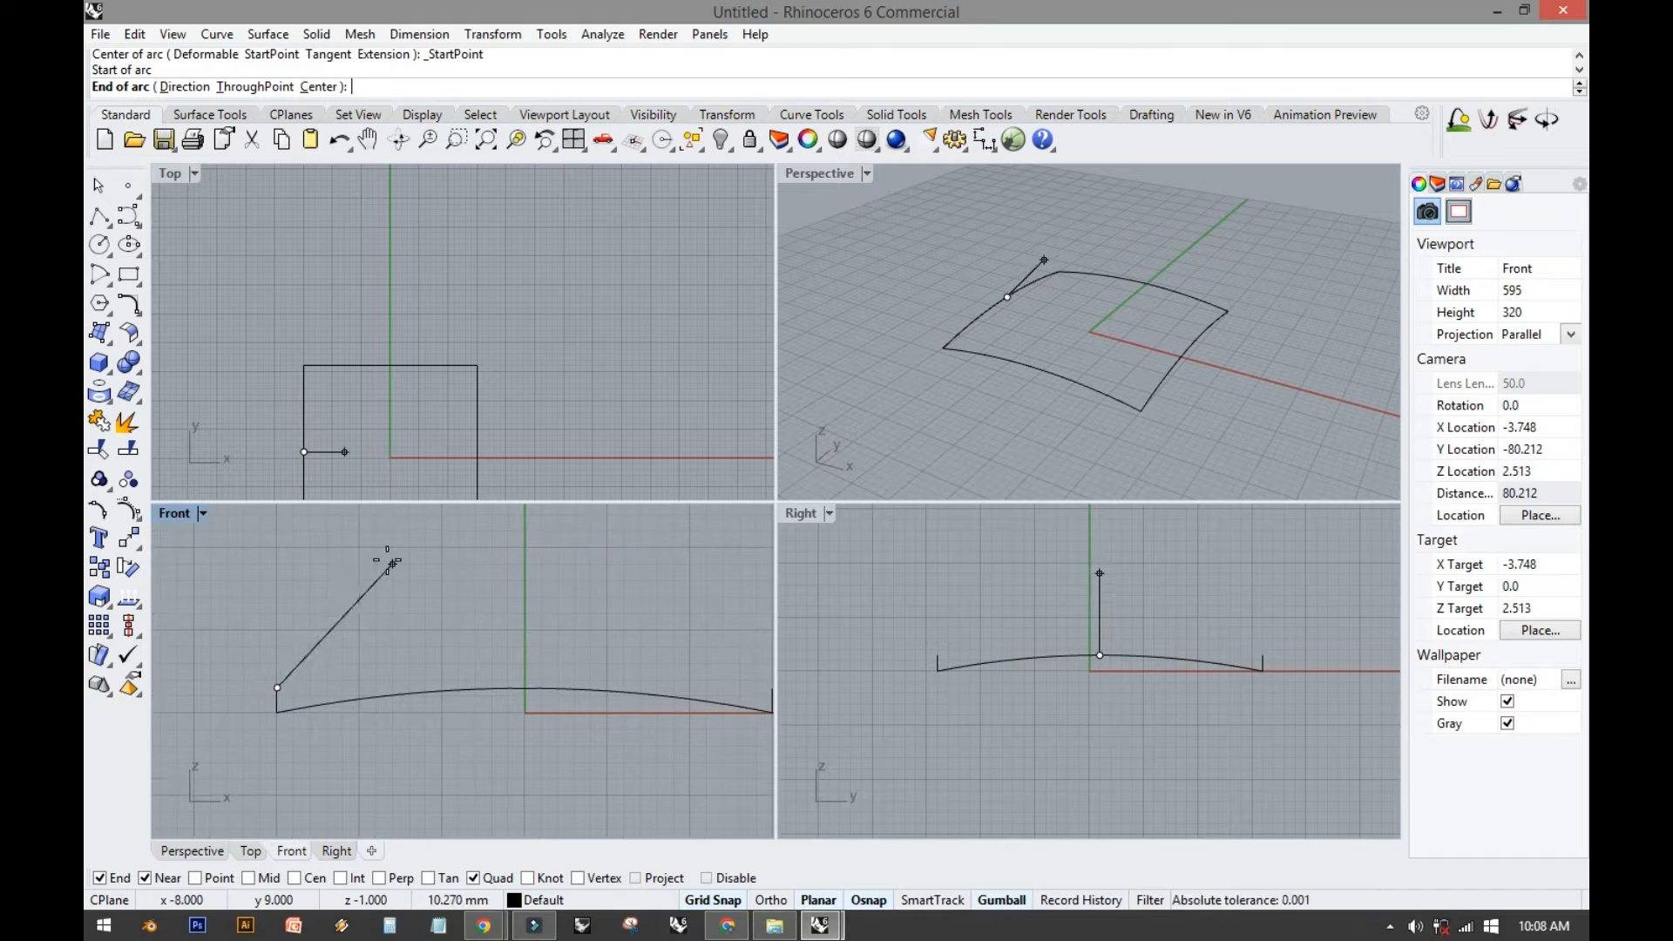
right_click_drag(388, 552, 351, 617)
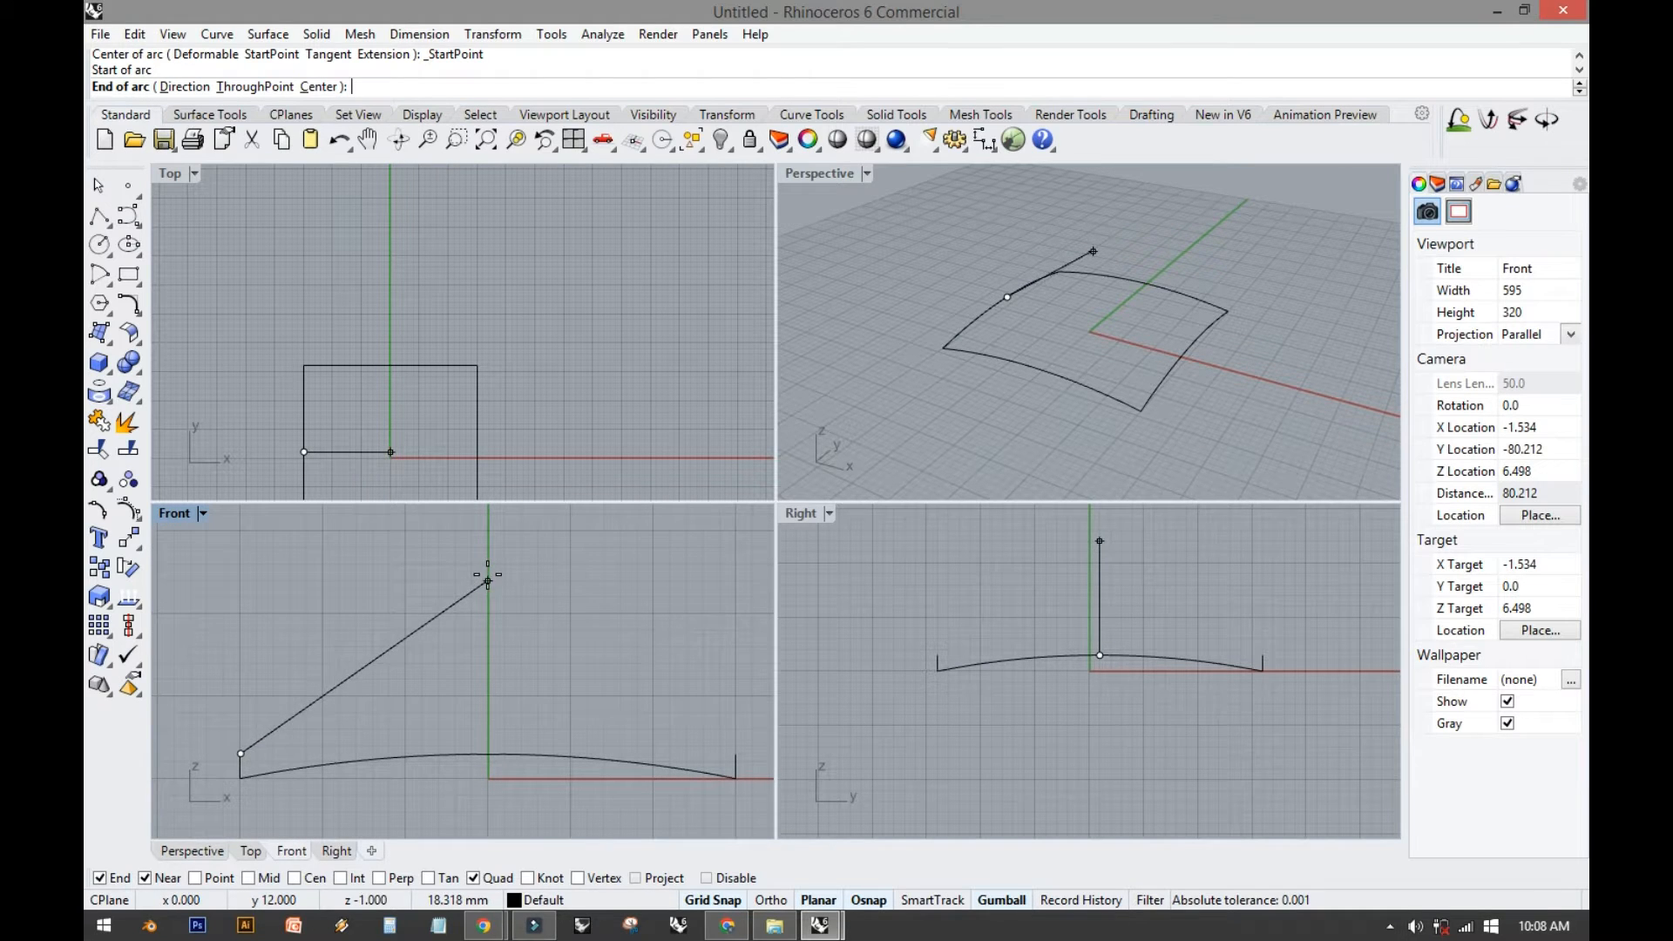
left_click(488, 581)
key("Escape")
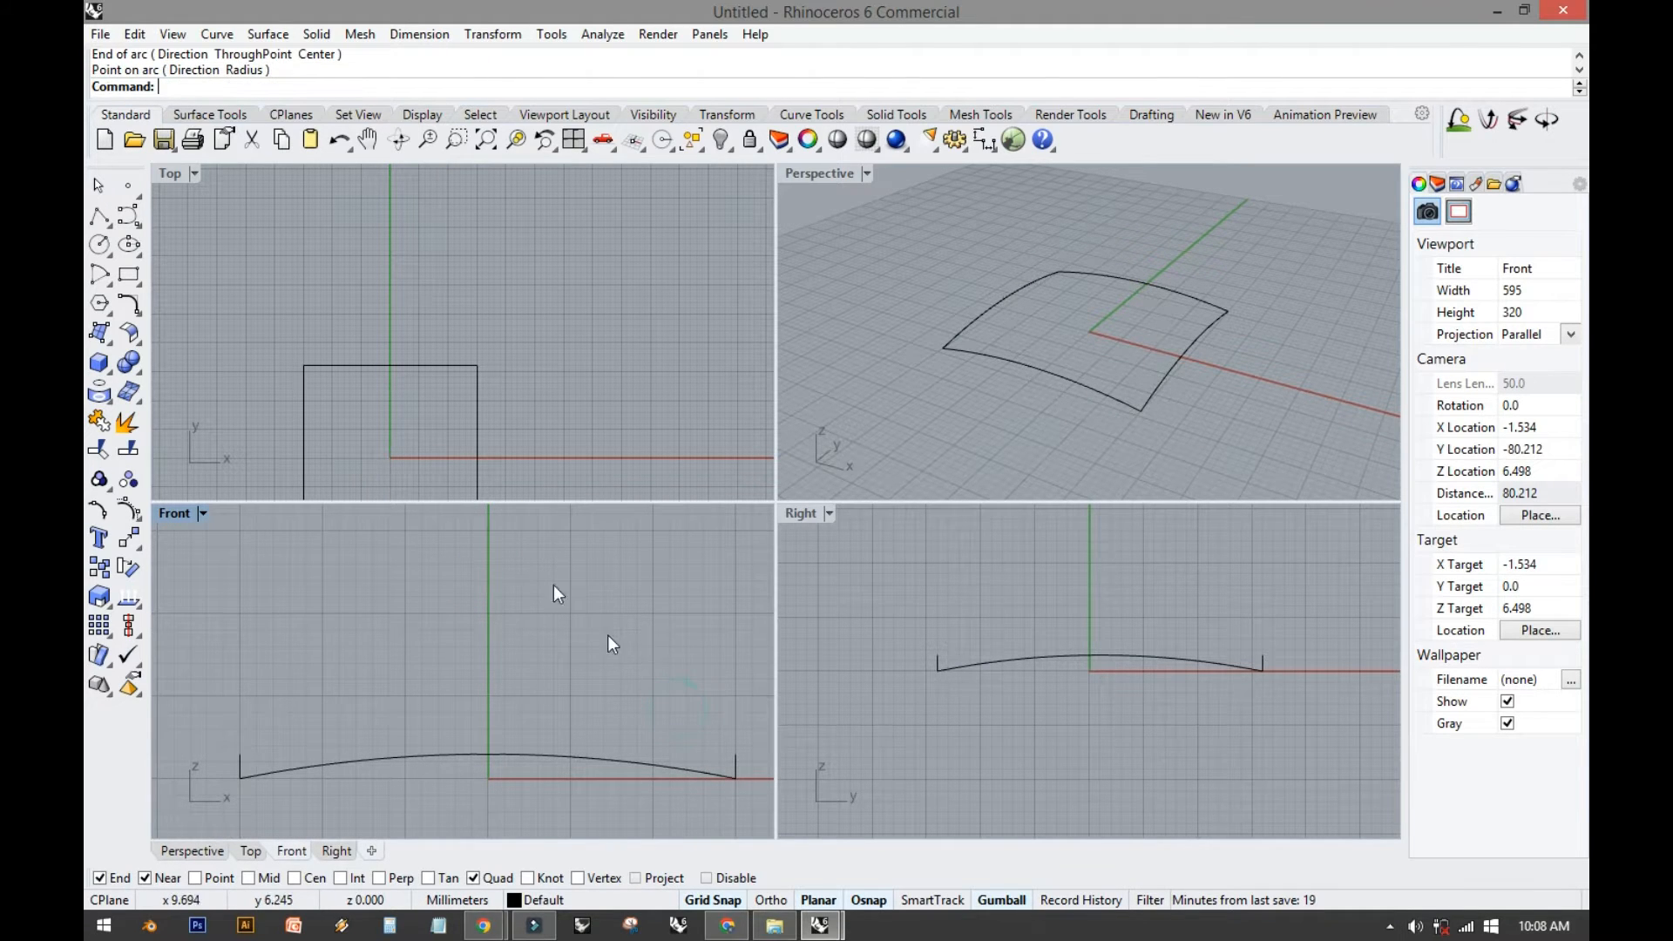
Draw an interpolated curve in the Front view between the midpoints of the two side arcs, peaking at height 10 mm above the origin.
left_click(129, 215)
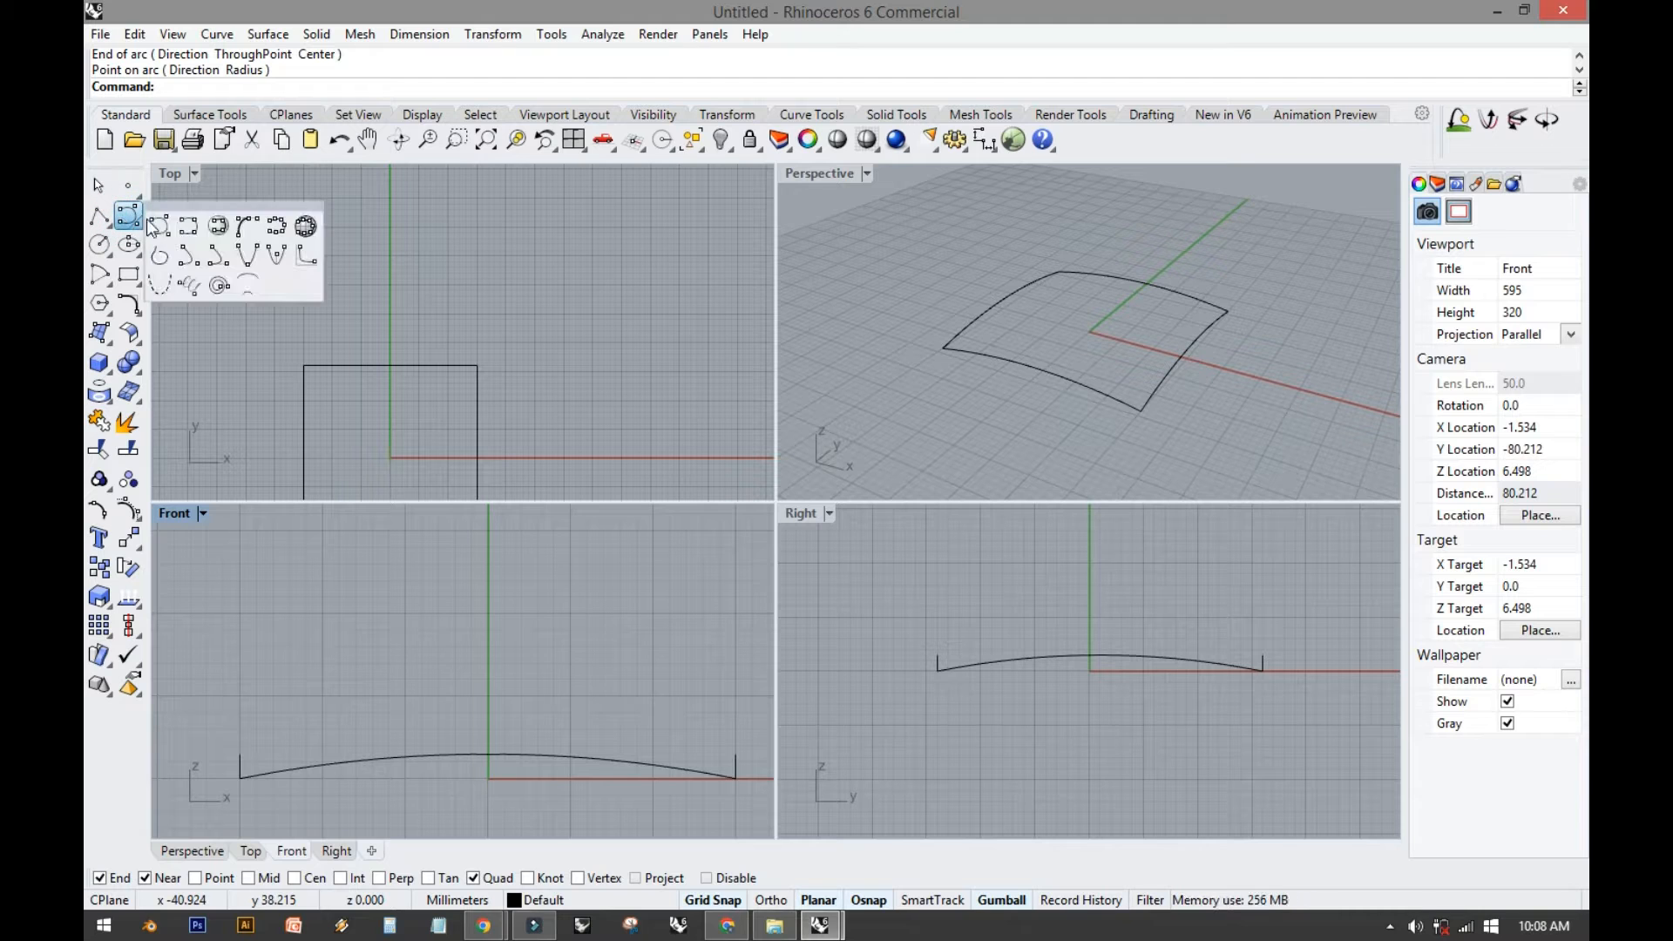
left_click(187, 229)
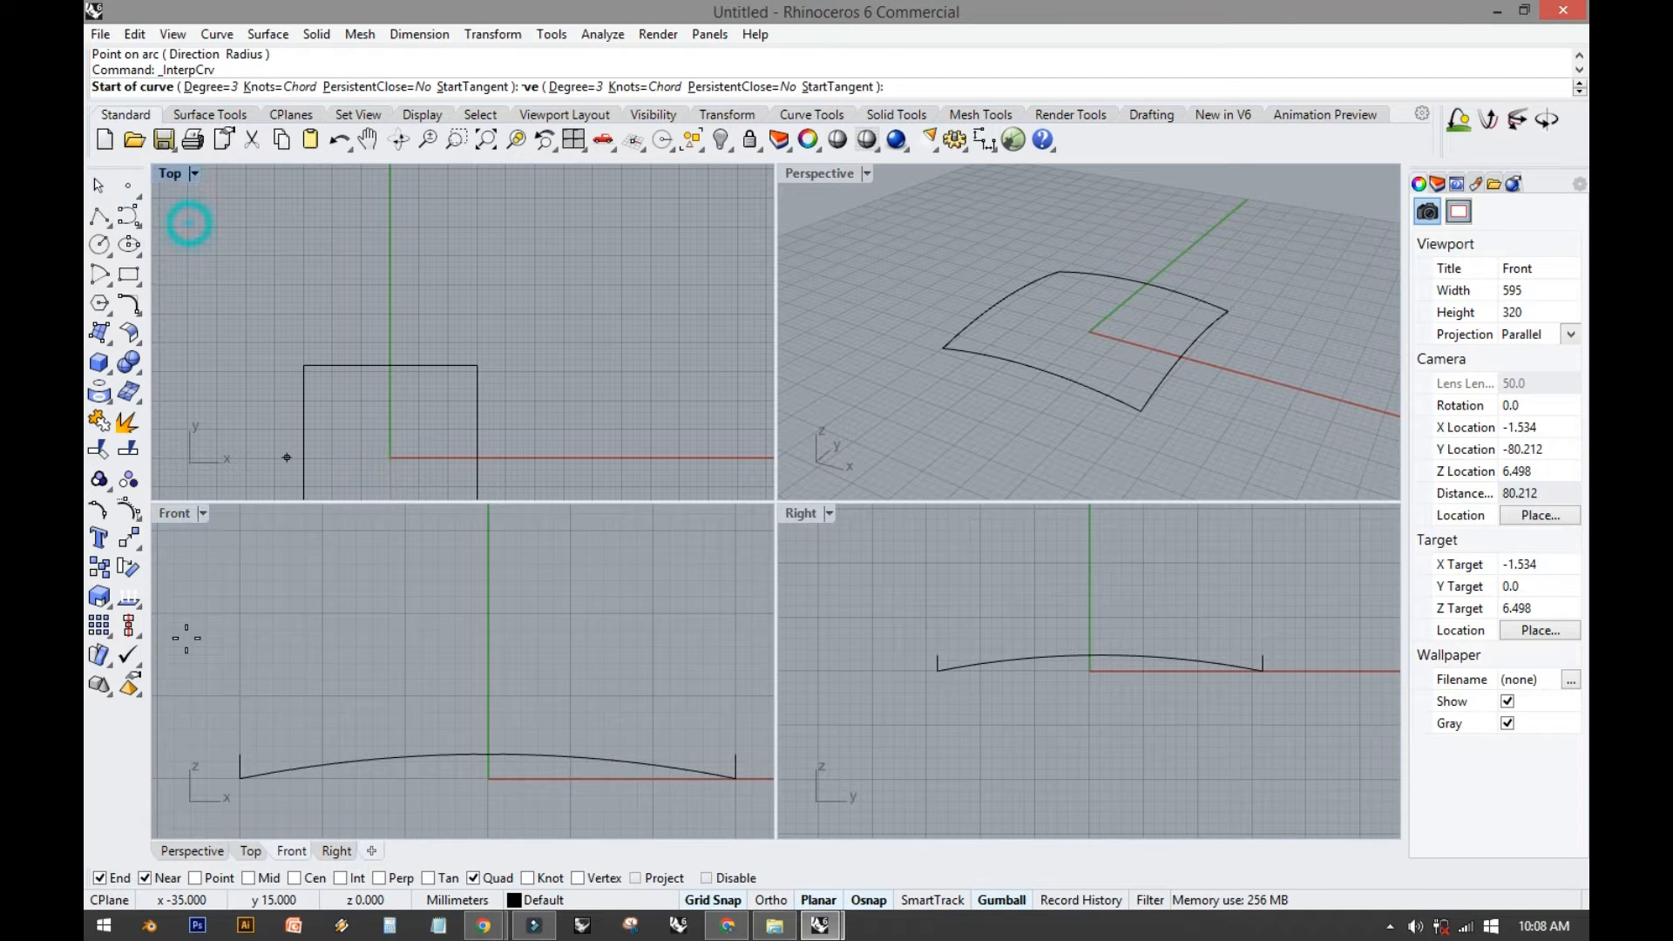
left_click(241, 754)
left_click(488, 614)
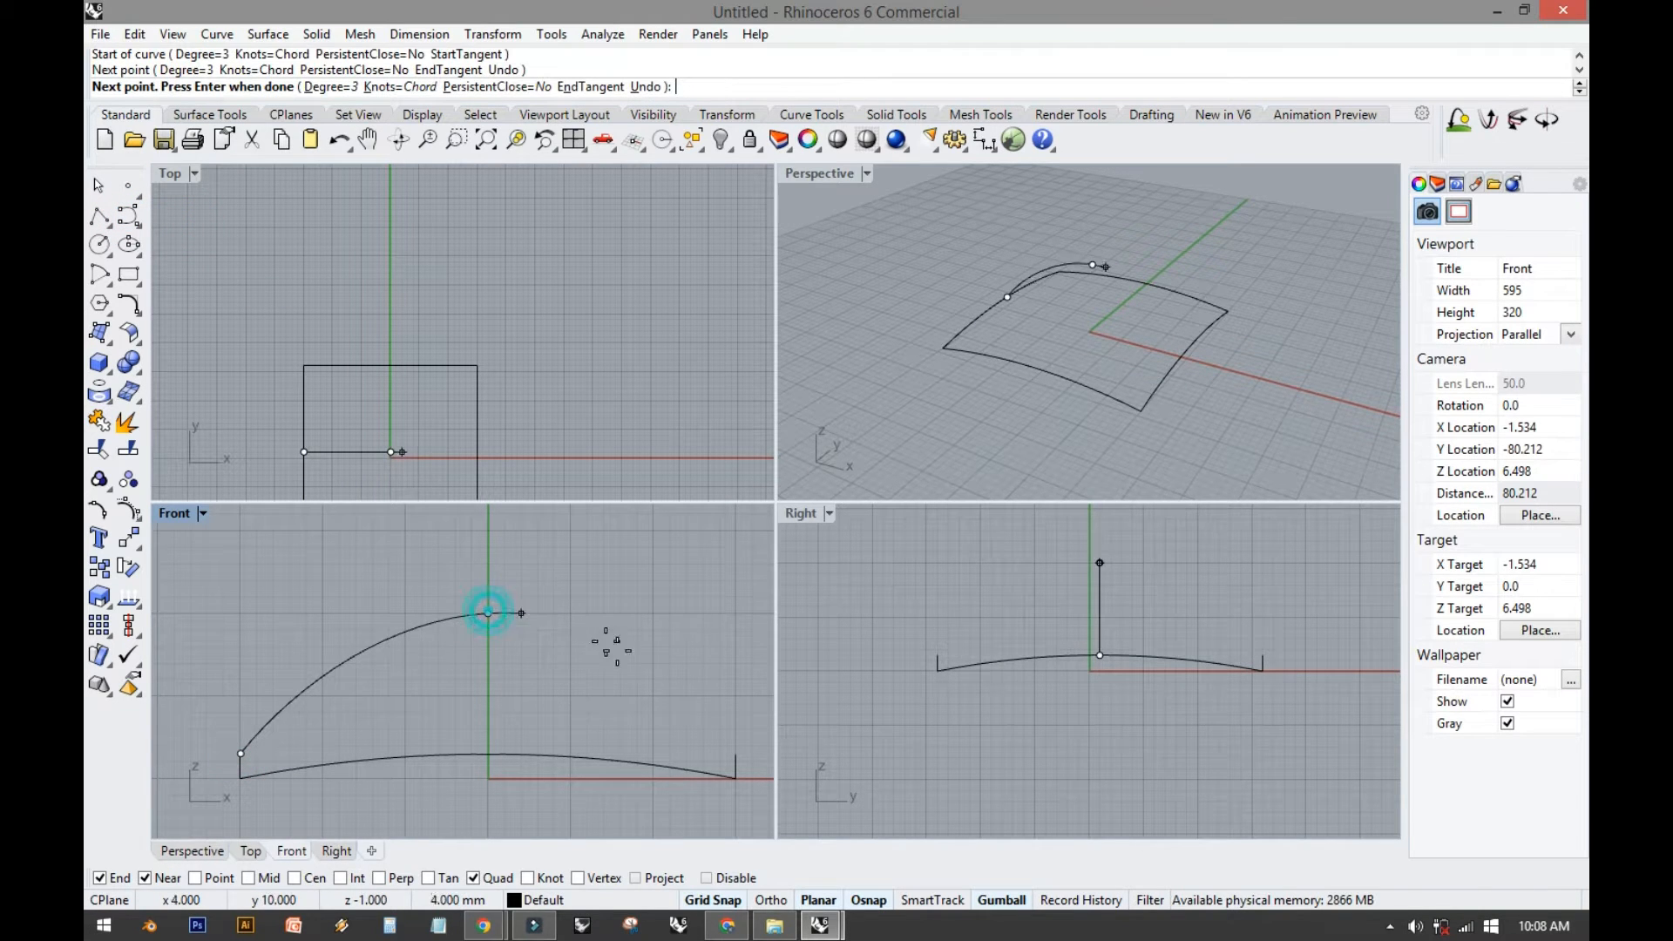
left_click(736, 777)
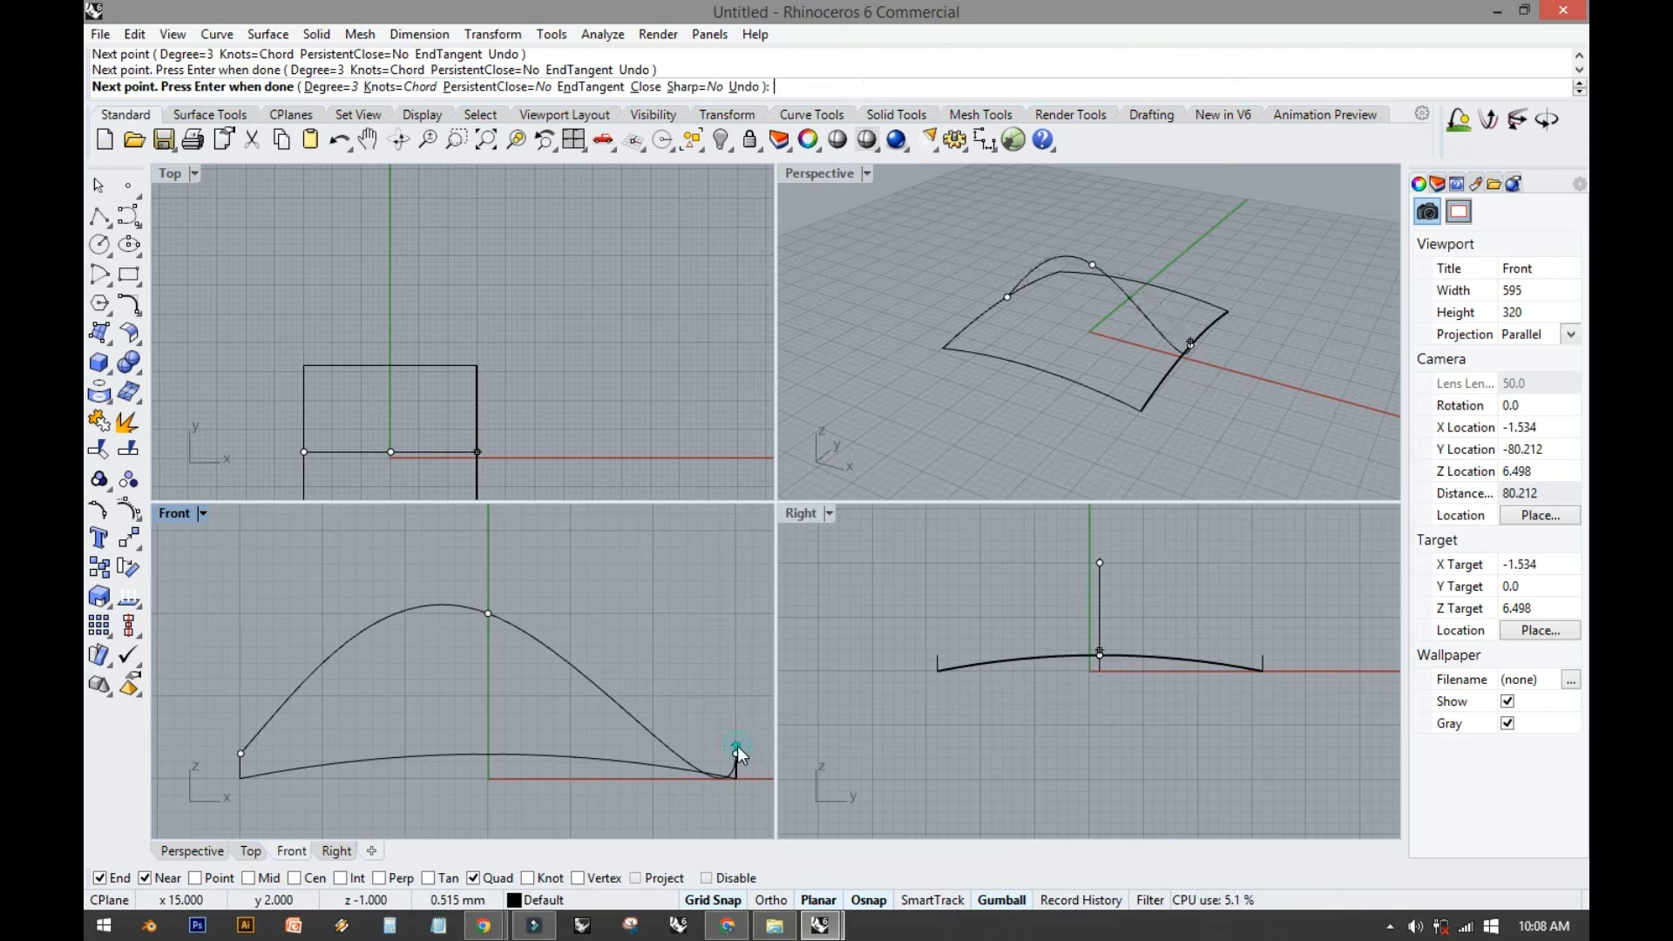
key("Return")
Draw a second interpolated curve in the Perspective view from the front arc's midpoint over the first domed curve's peak to the rear arc's midpoint.
double_click(824, 175)
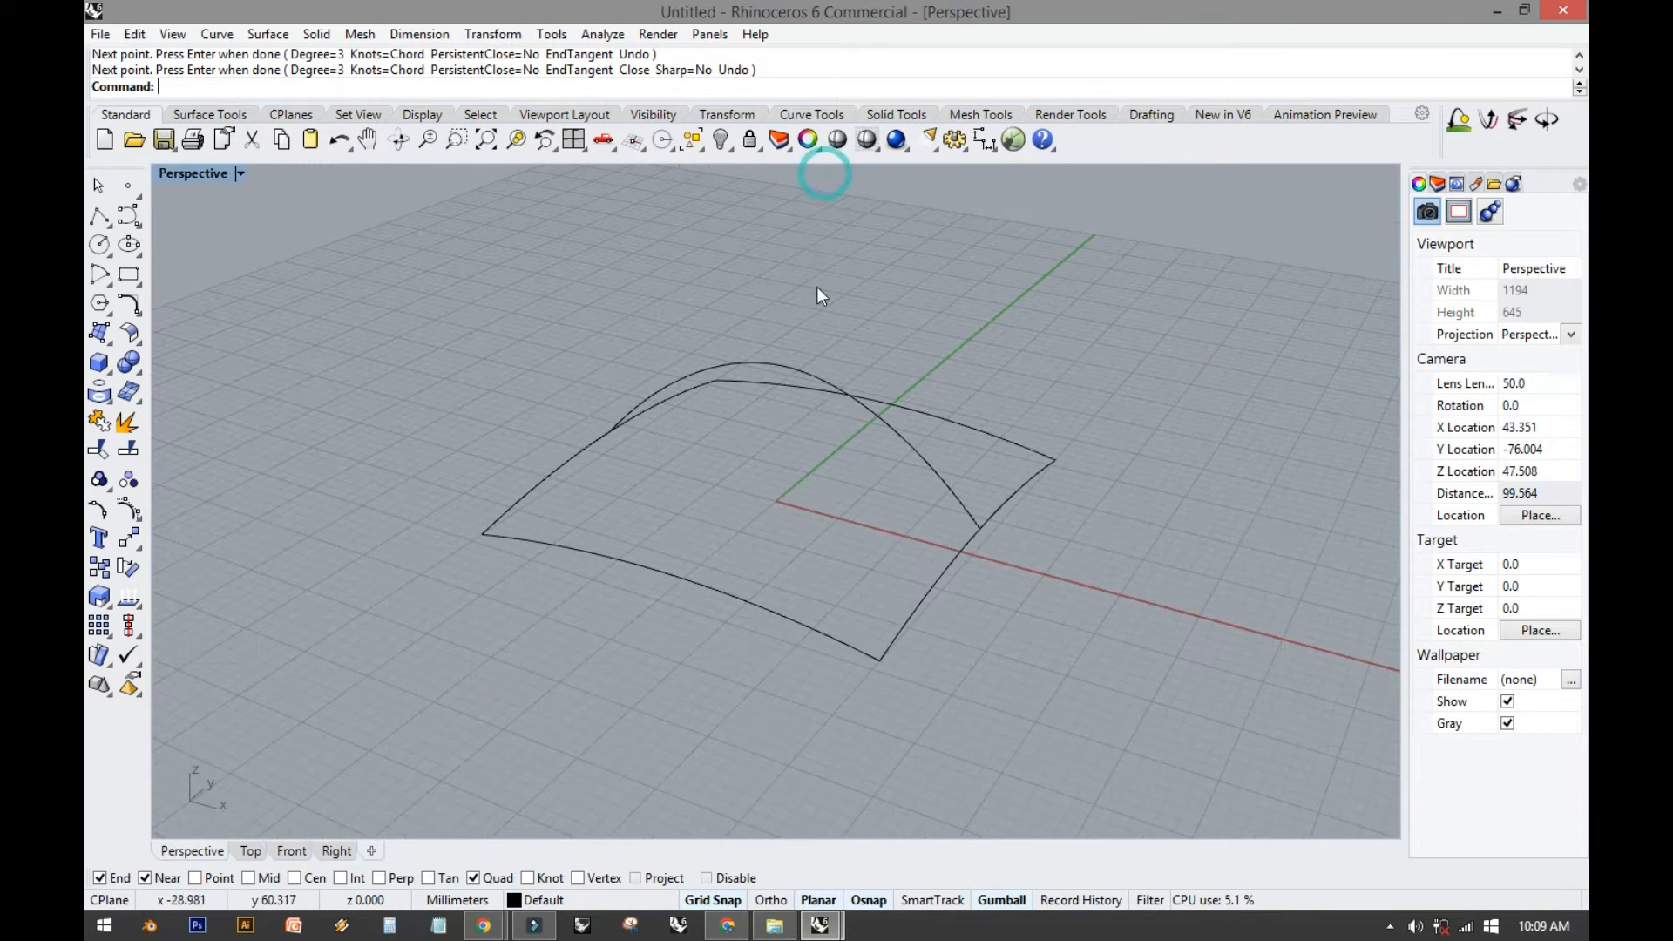
right_click(614, 444)
right_click_drag(615, 446, 602, 469)
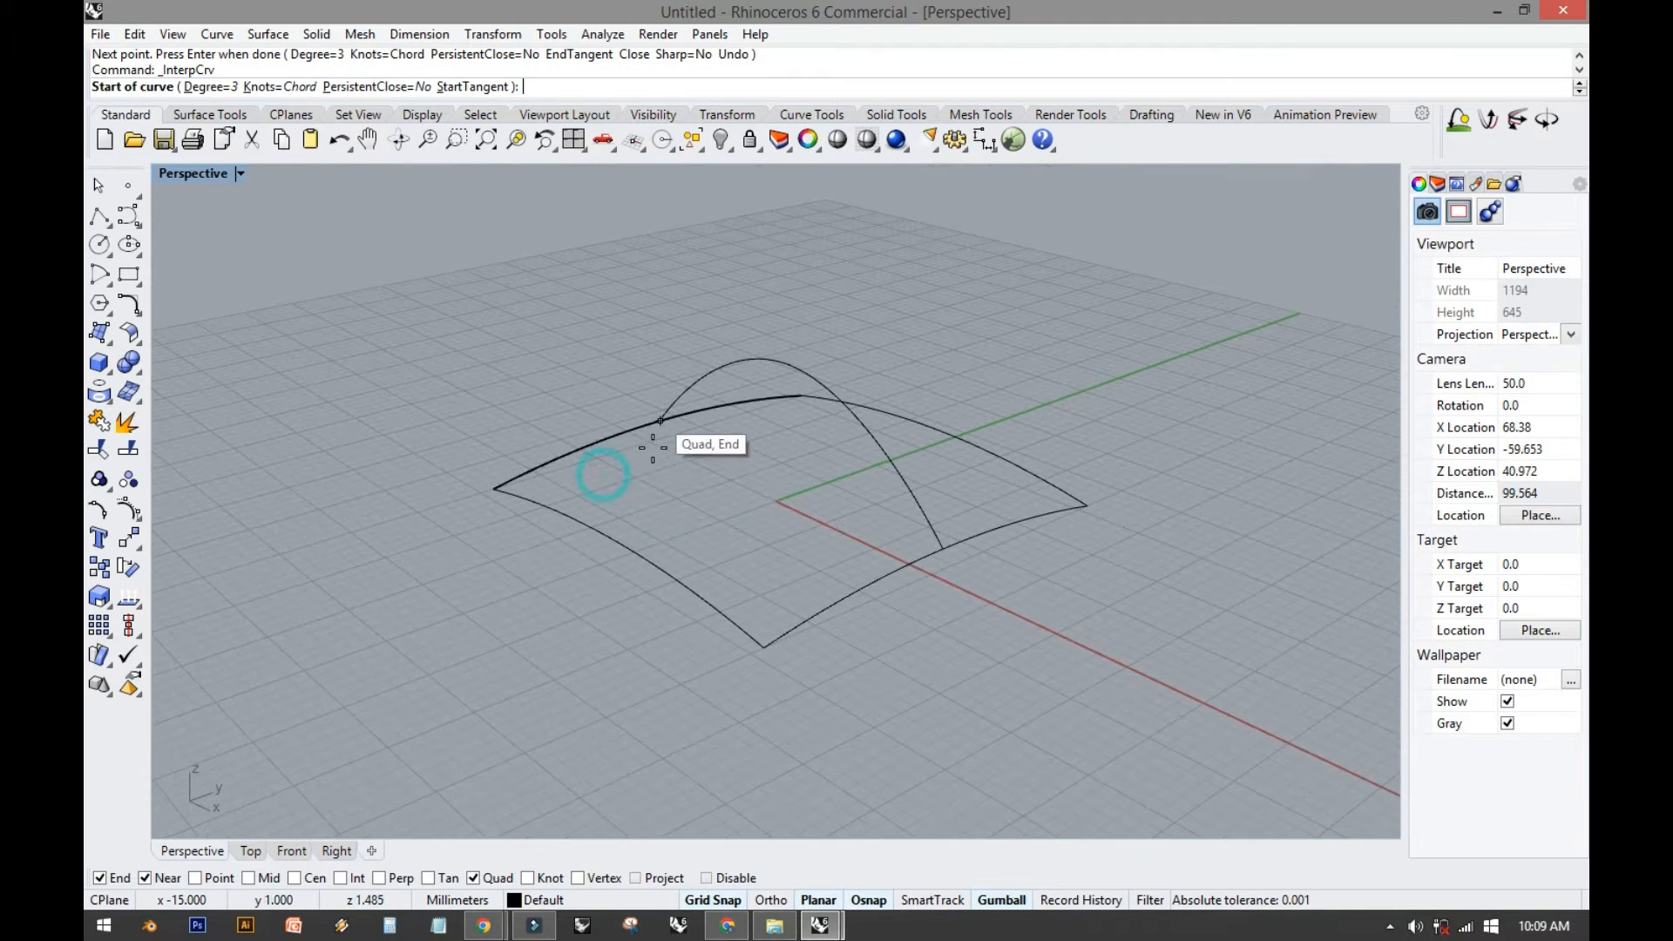
left_click(612, 539)
left_click(786, 363)
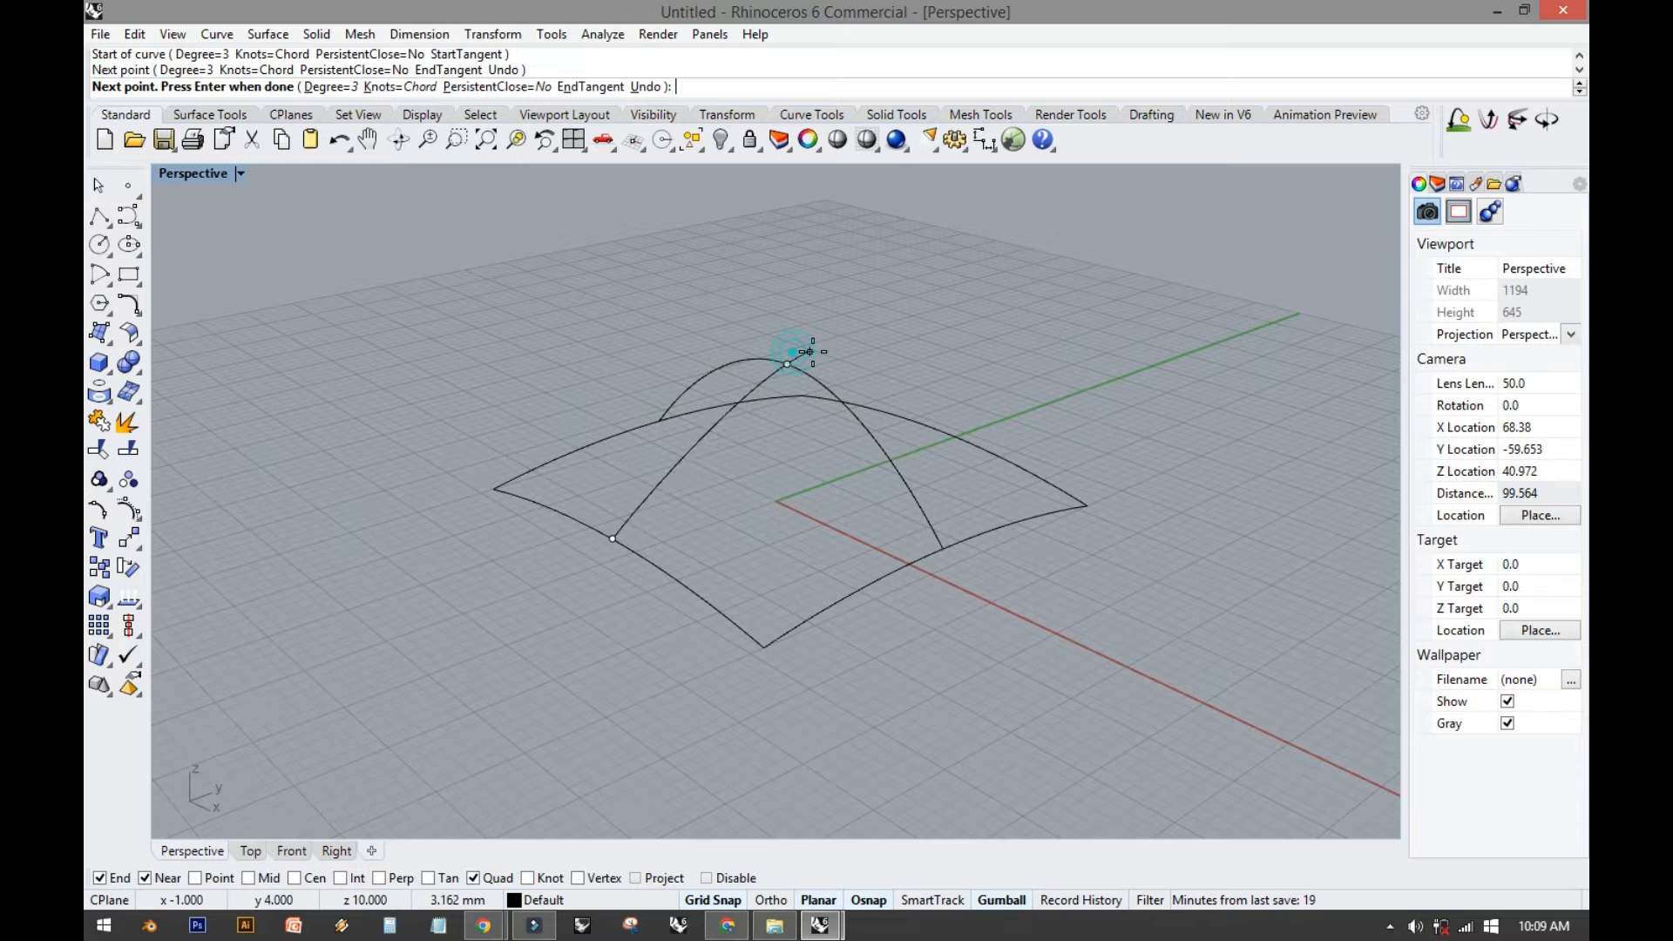
left_click(930, 428)
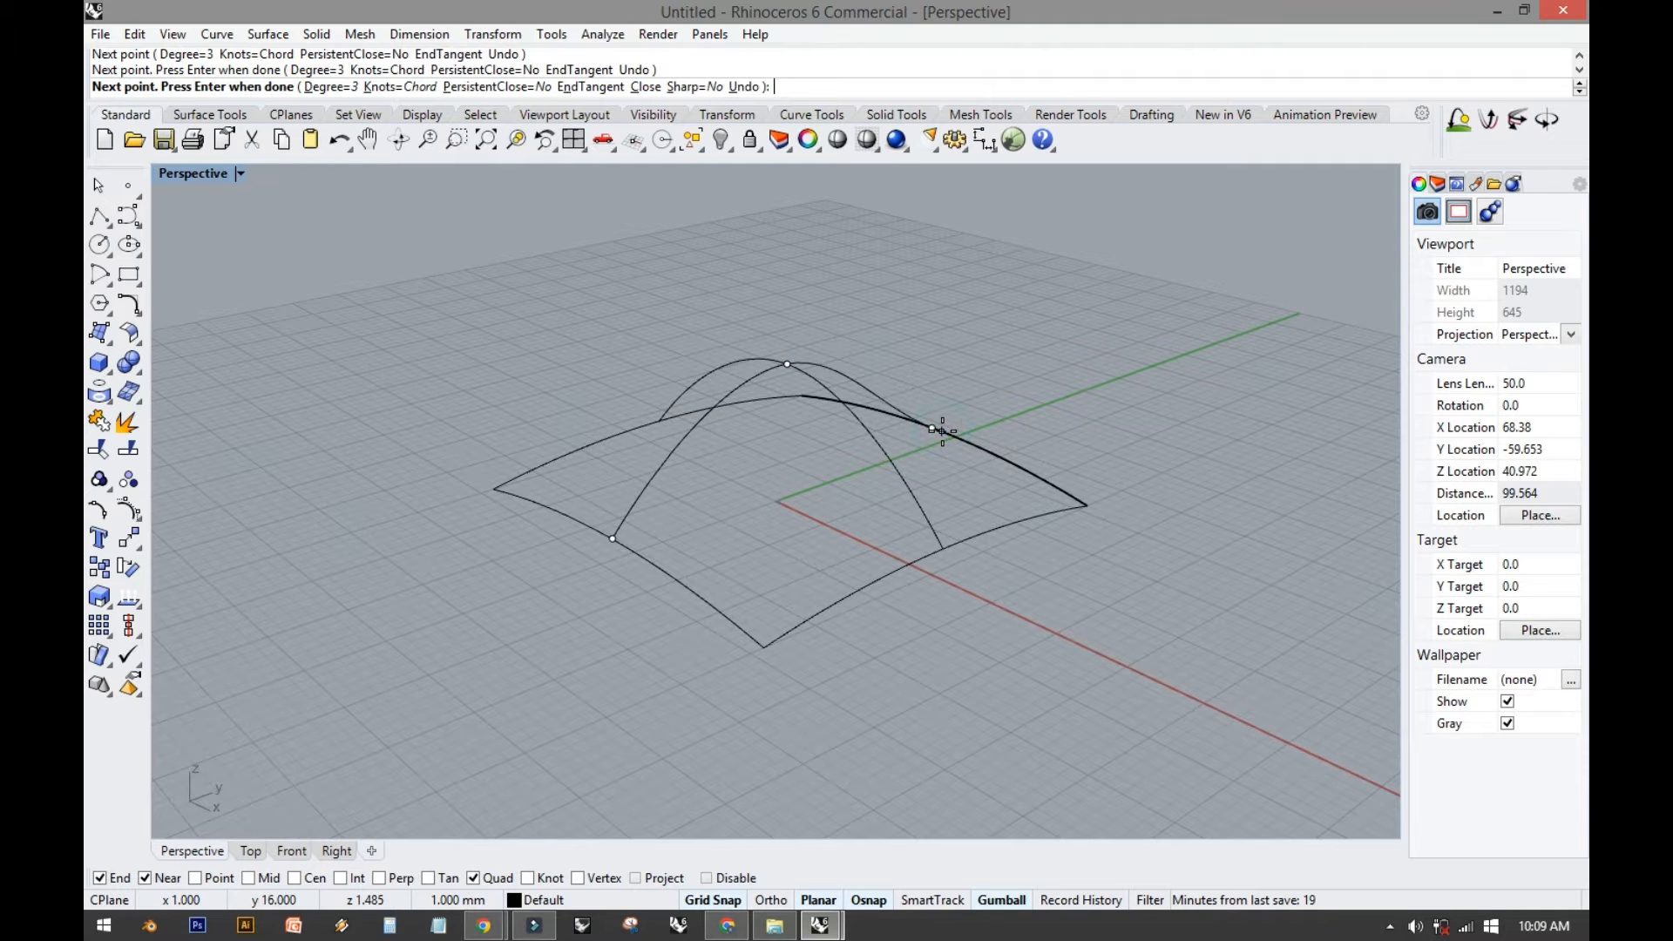
right_click(928, 432)
right_click_drag(928, 431, 571, 401)
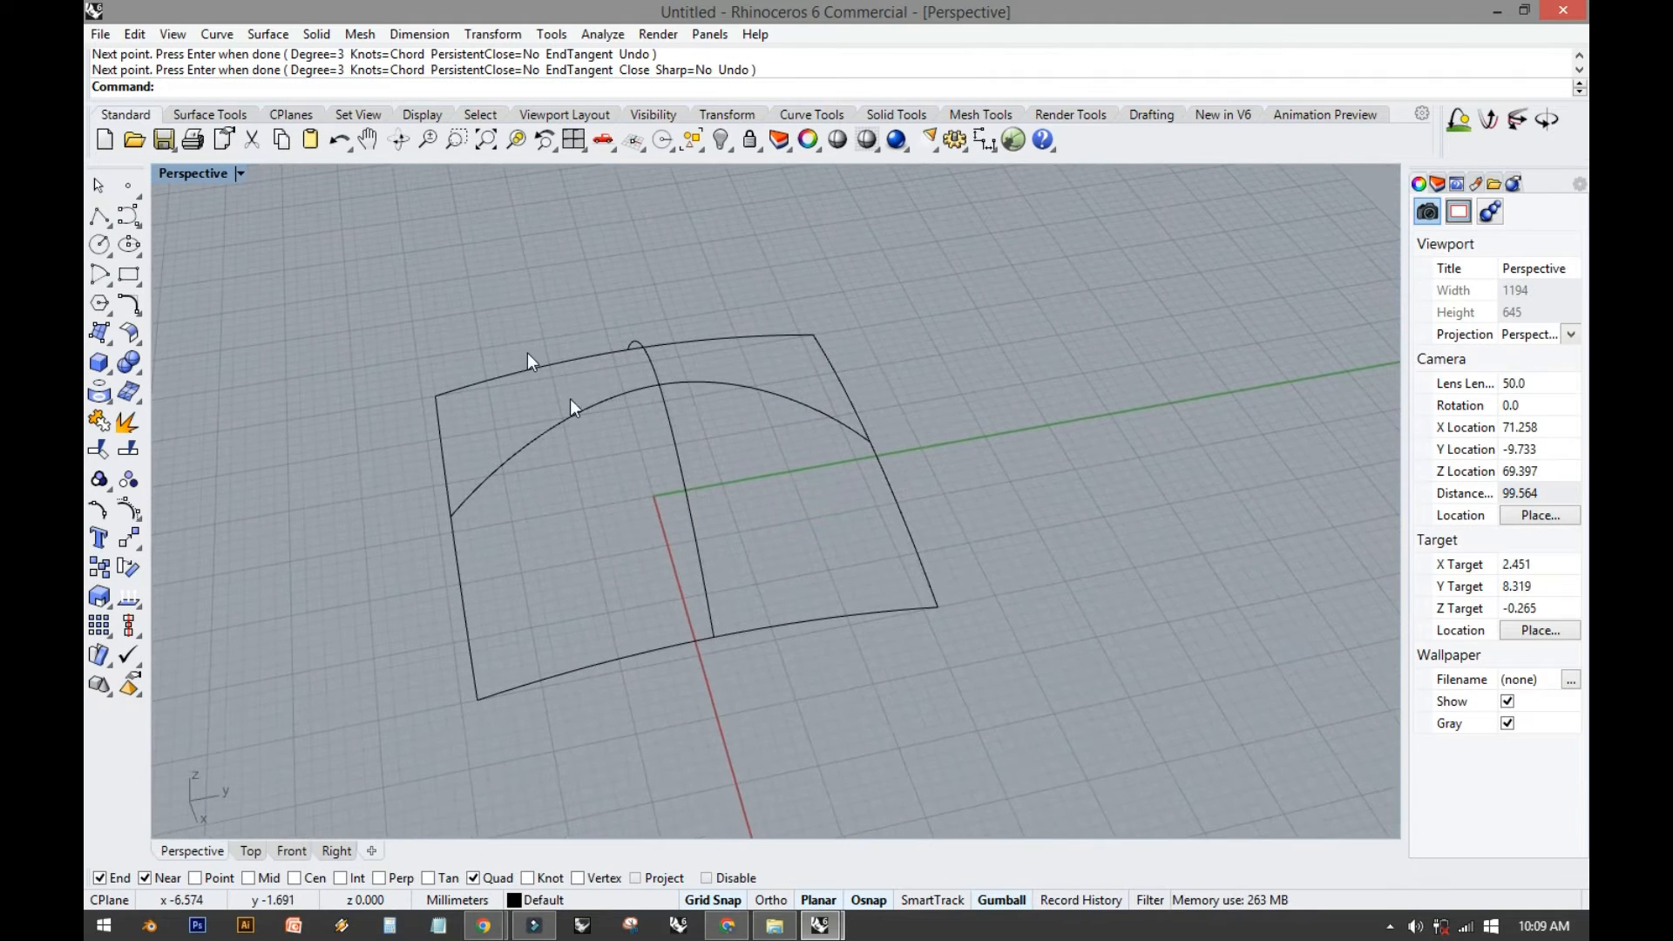
Set the Perspective view's display mode to Shaded.
left_click(240, 174)
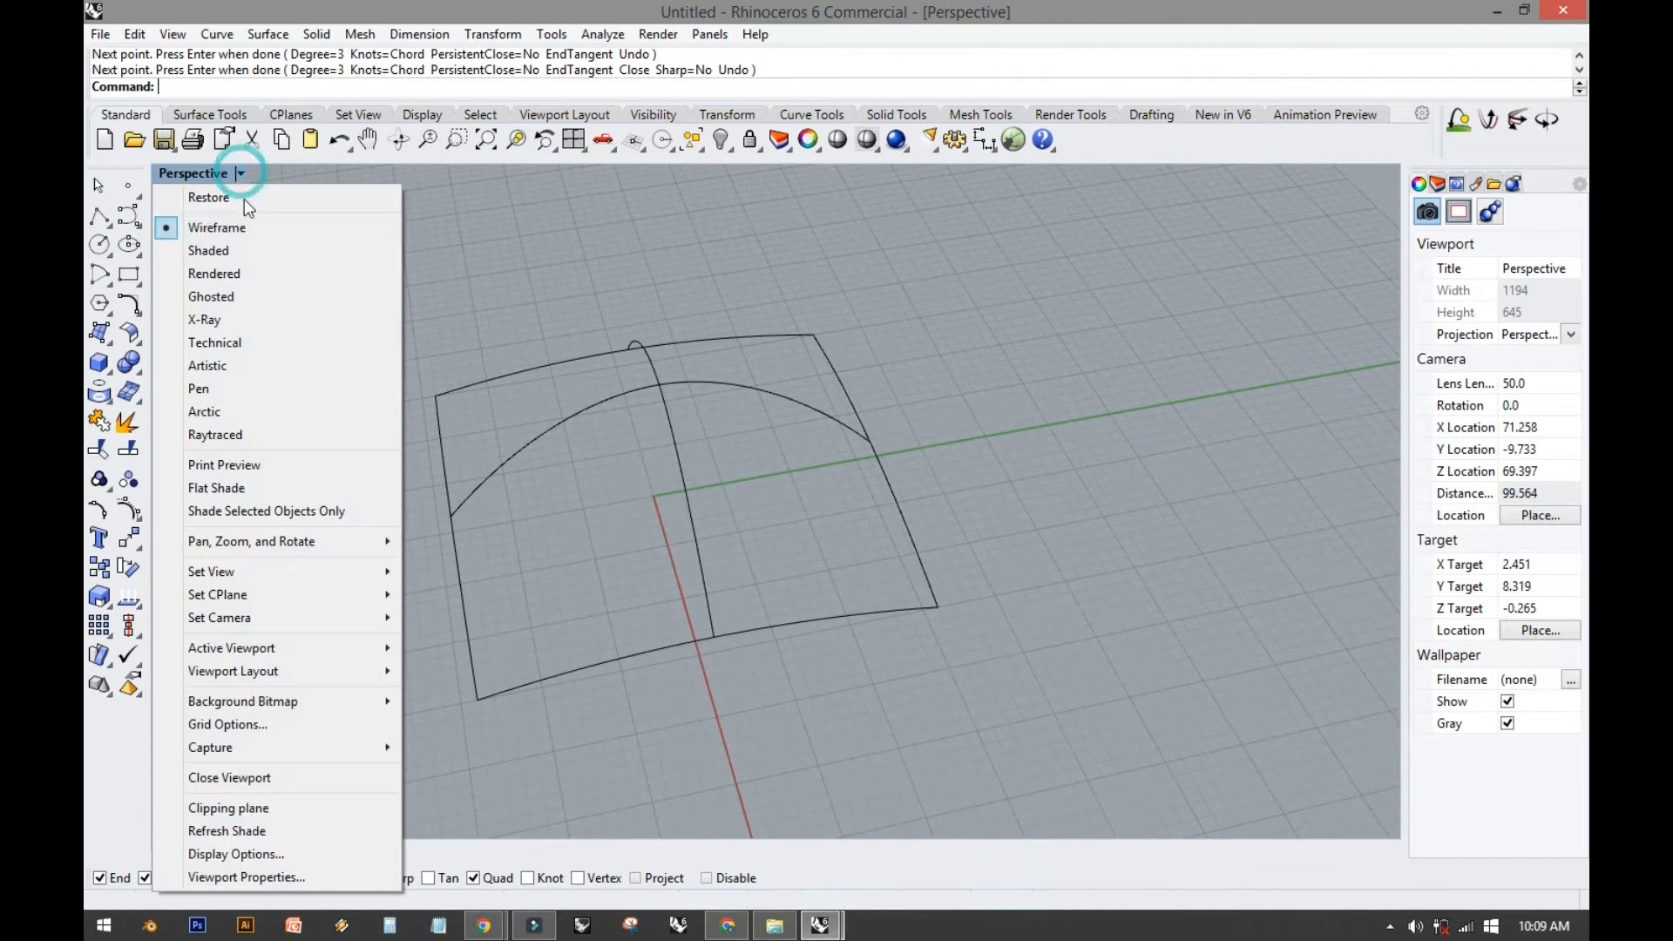
left_click(245, 254)
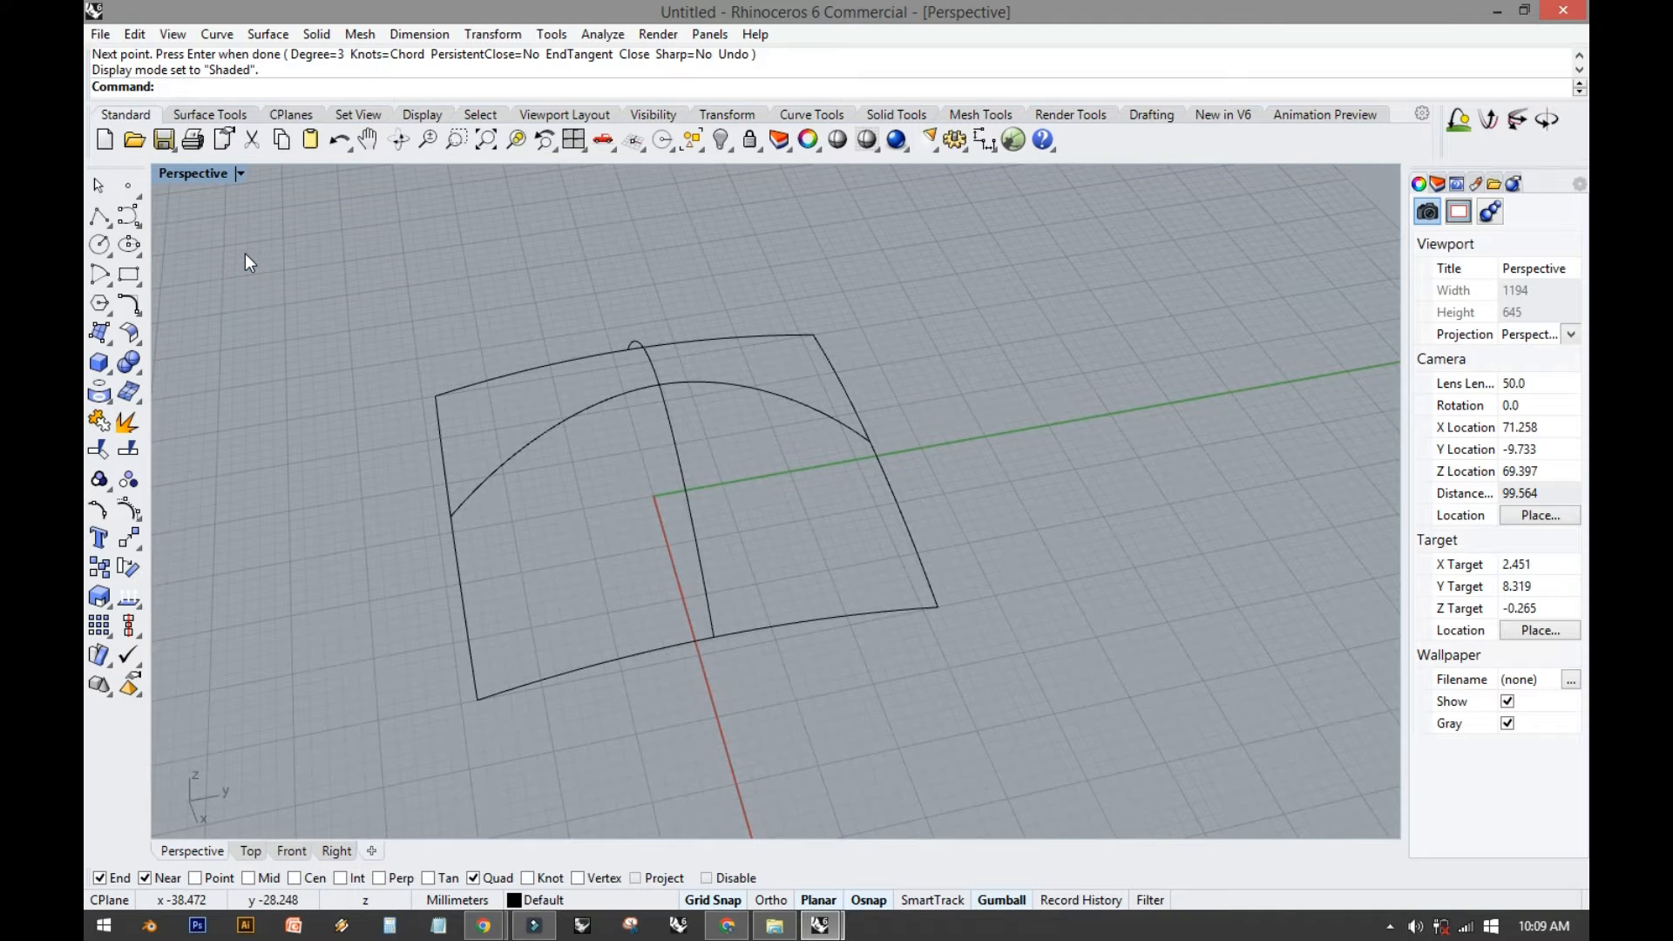
right_click_drag(448, 436, 458, 505)
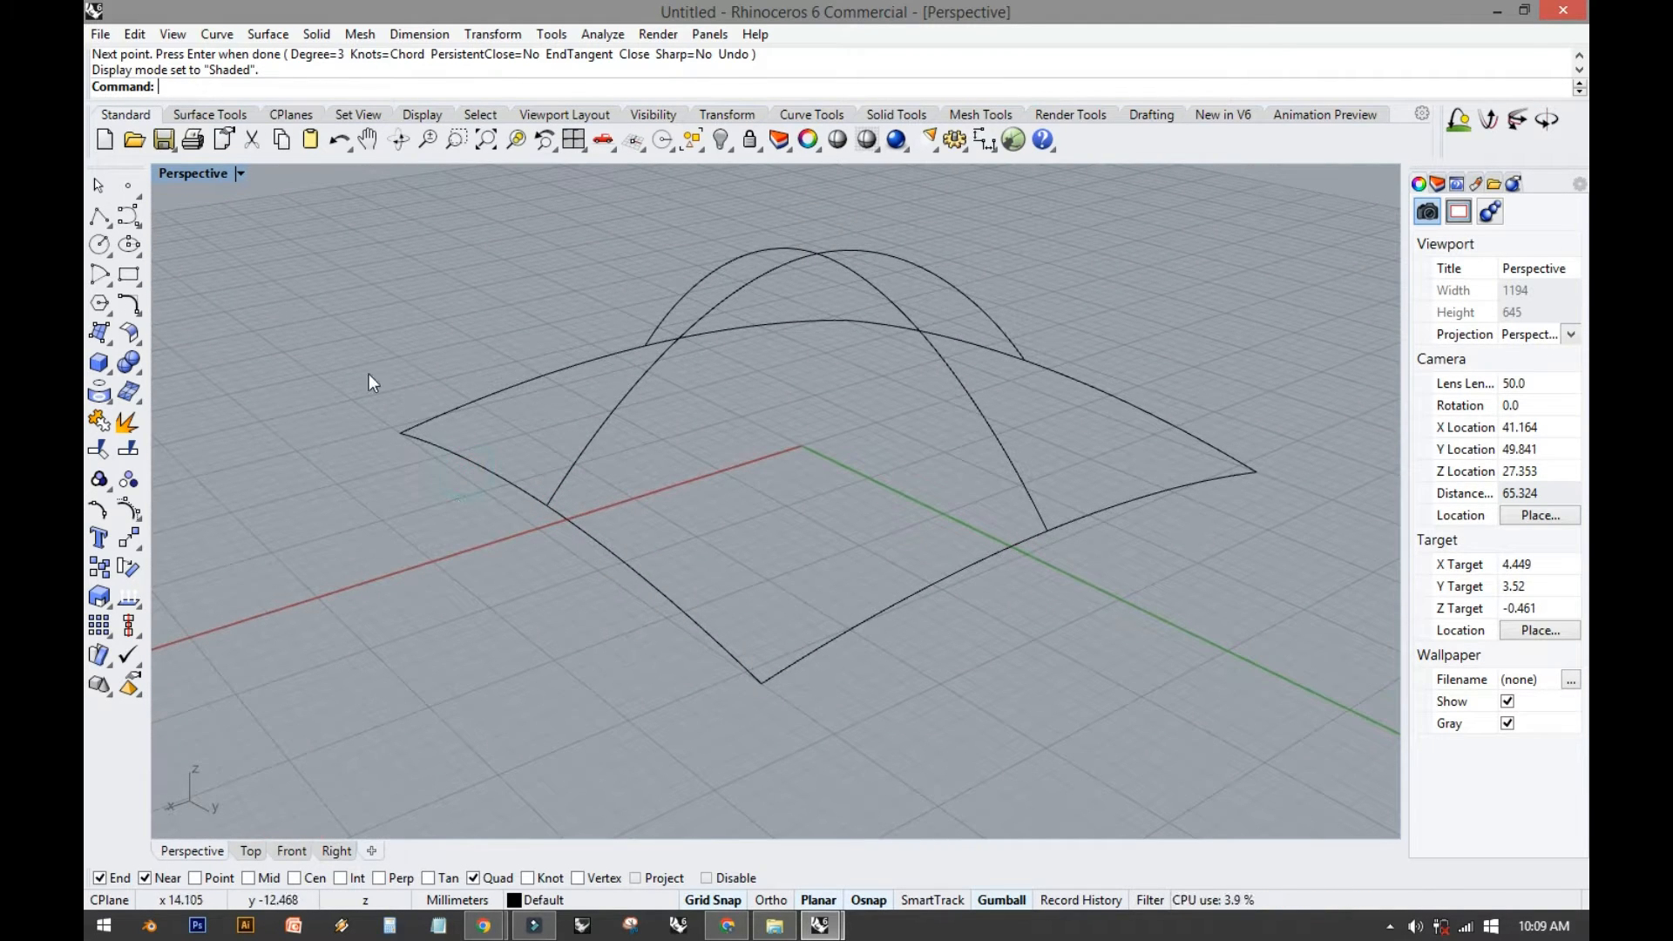
Examine the boundary arcs and the crossing domed curves by selecting them one at a time from several angles.
left_click(268, 34)
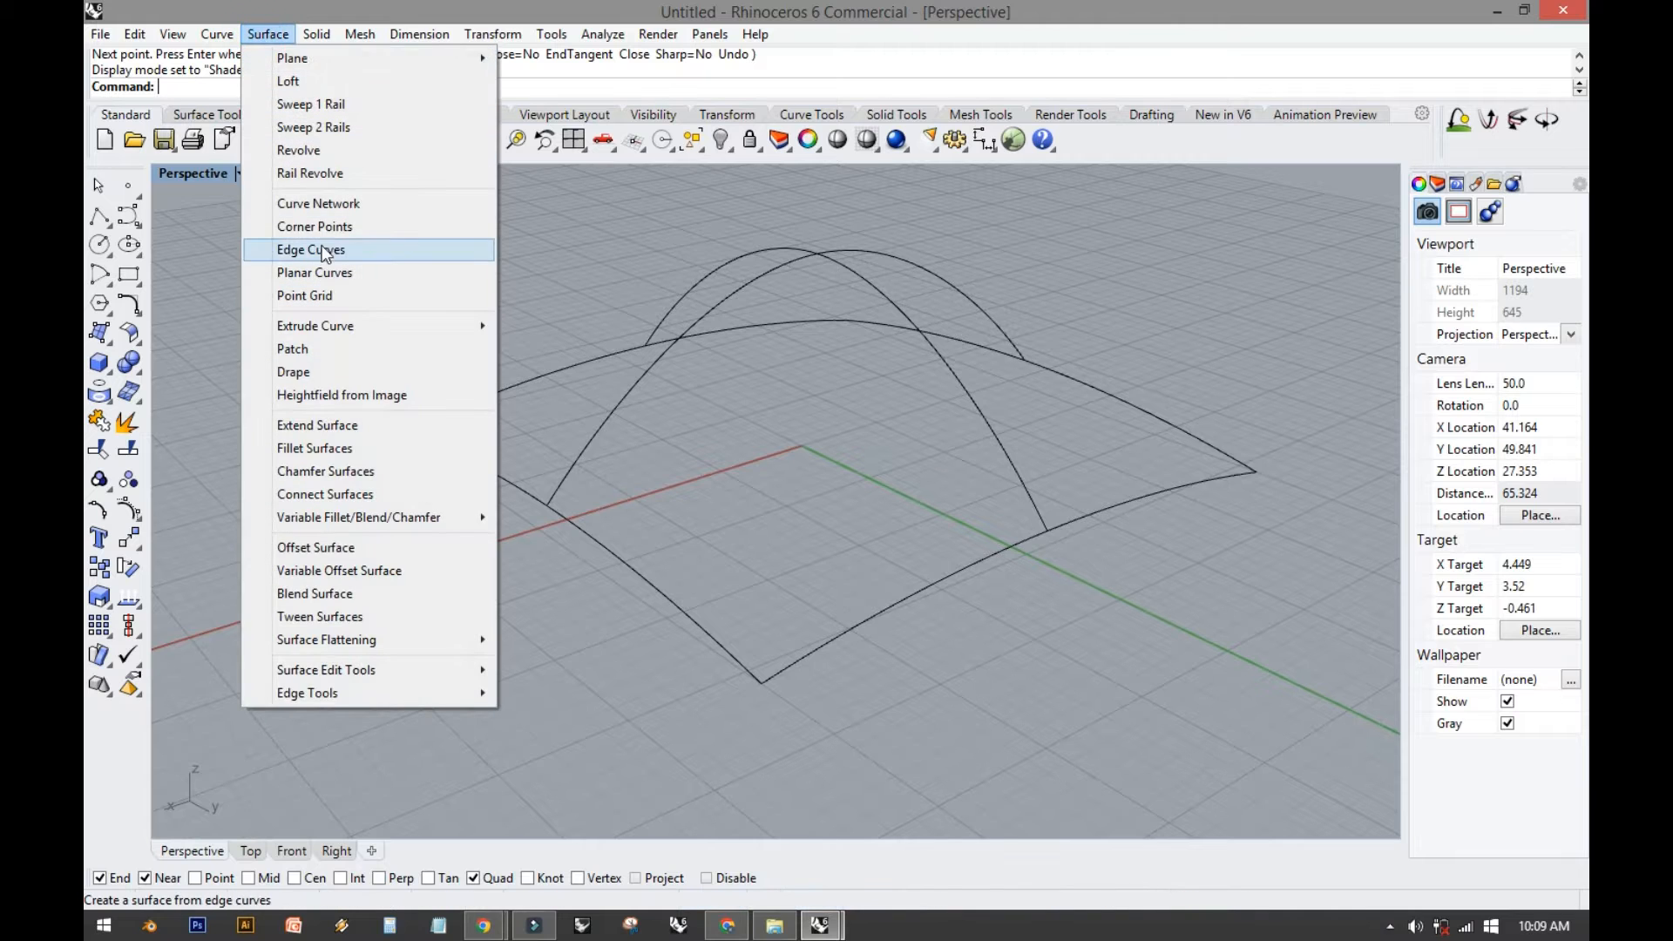
left_click(536, 298)
right_click_drag(537, 298, 605, 303)
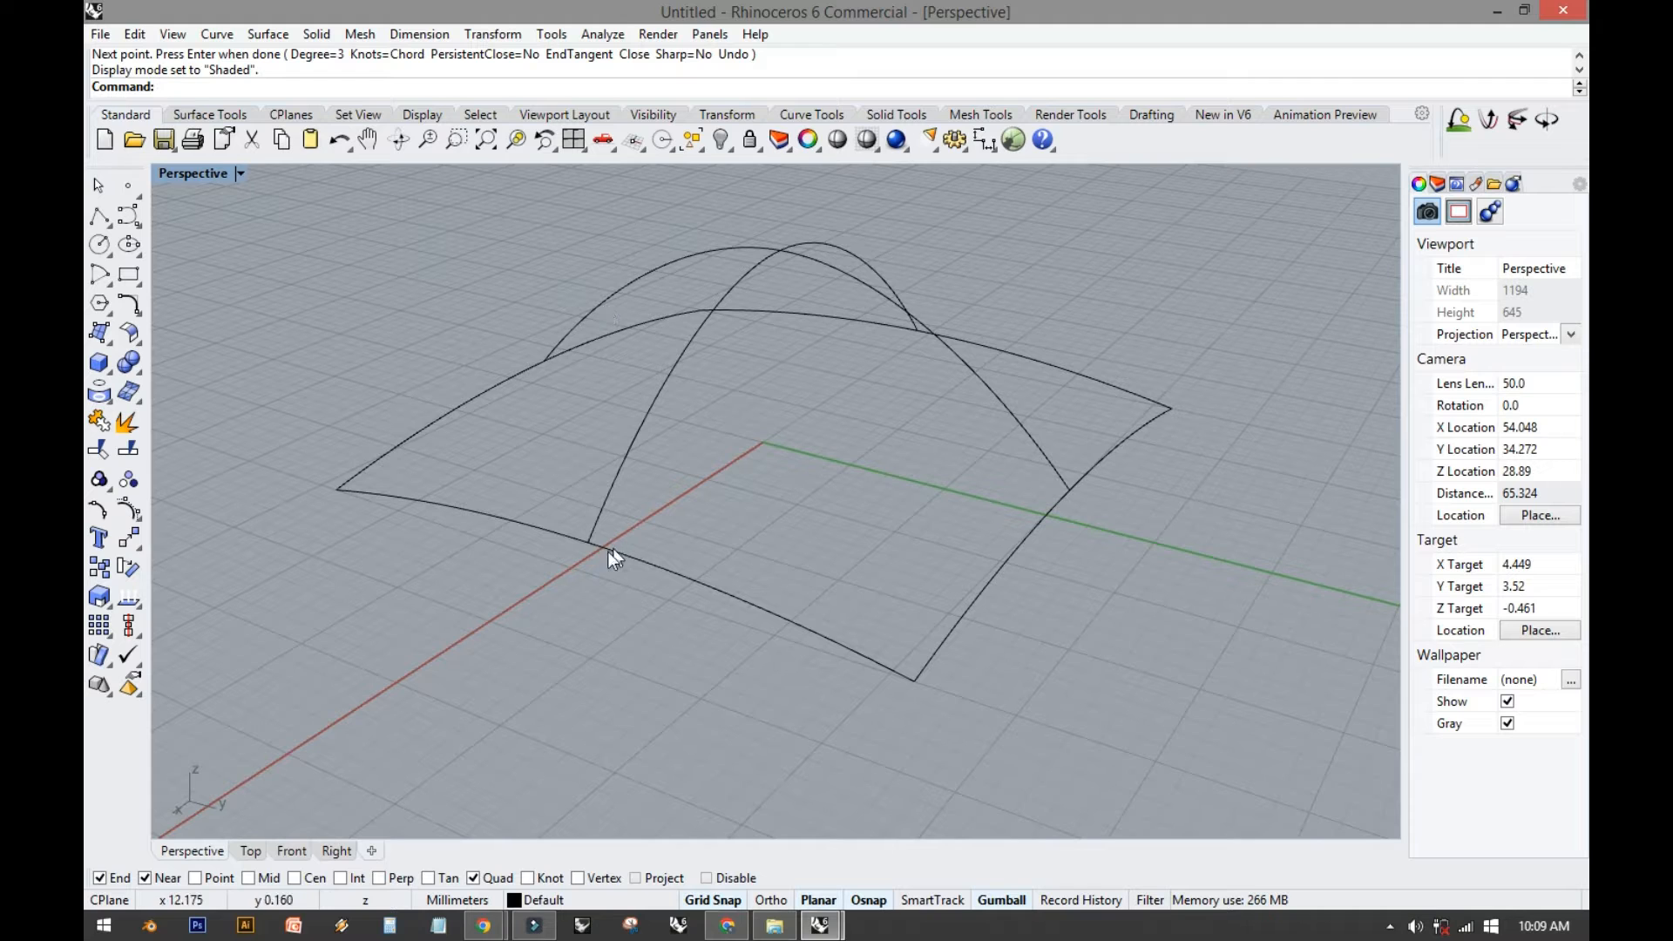
left_click(547, 529)
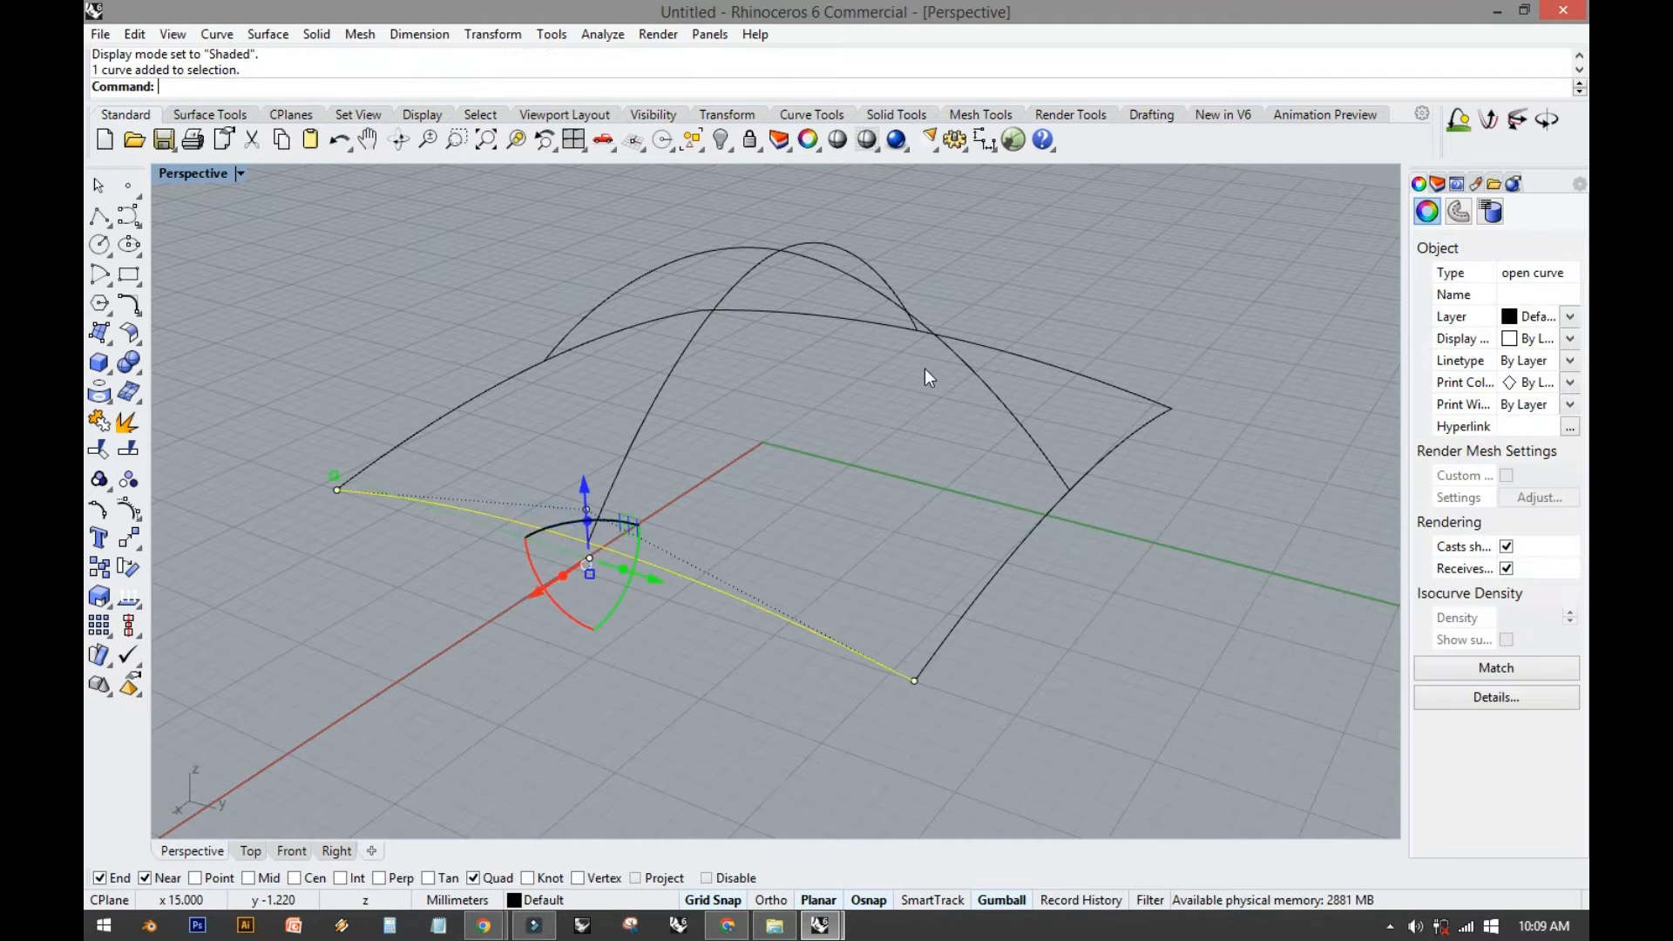
left_click(848, 322)
left_click(483, 390)
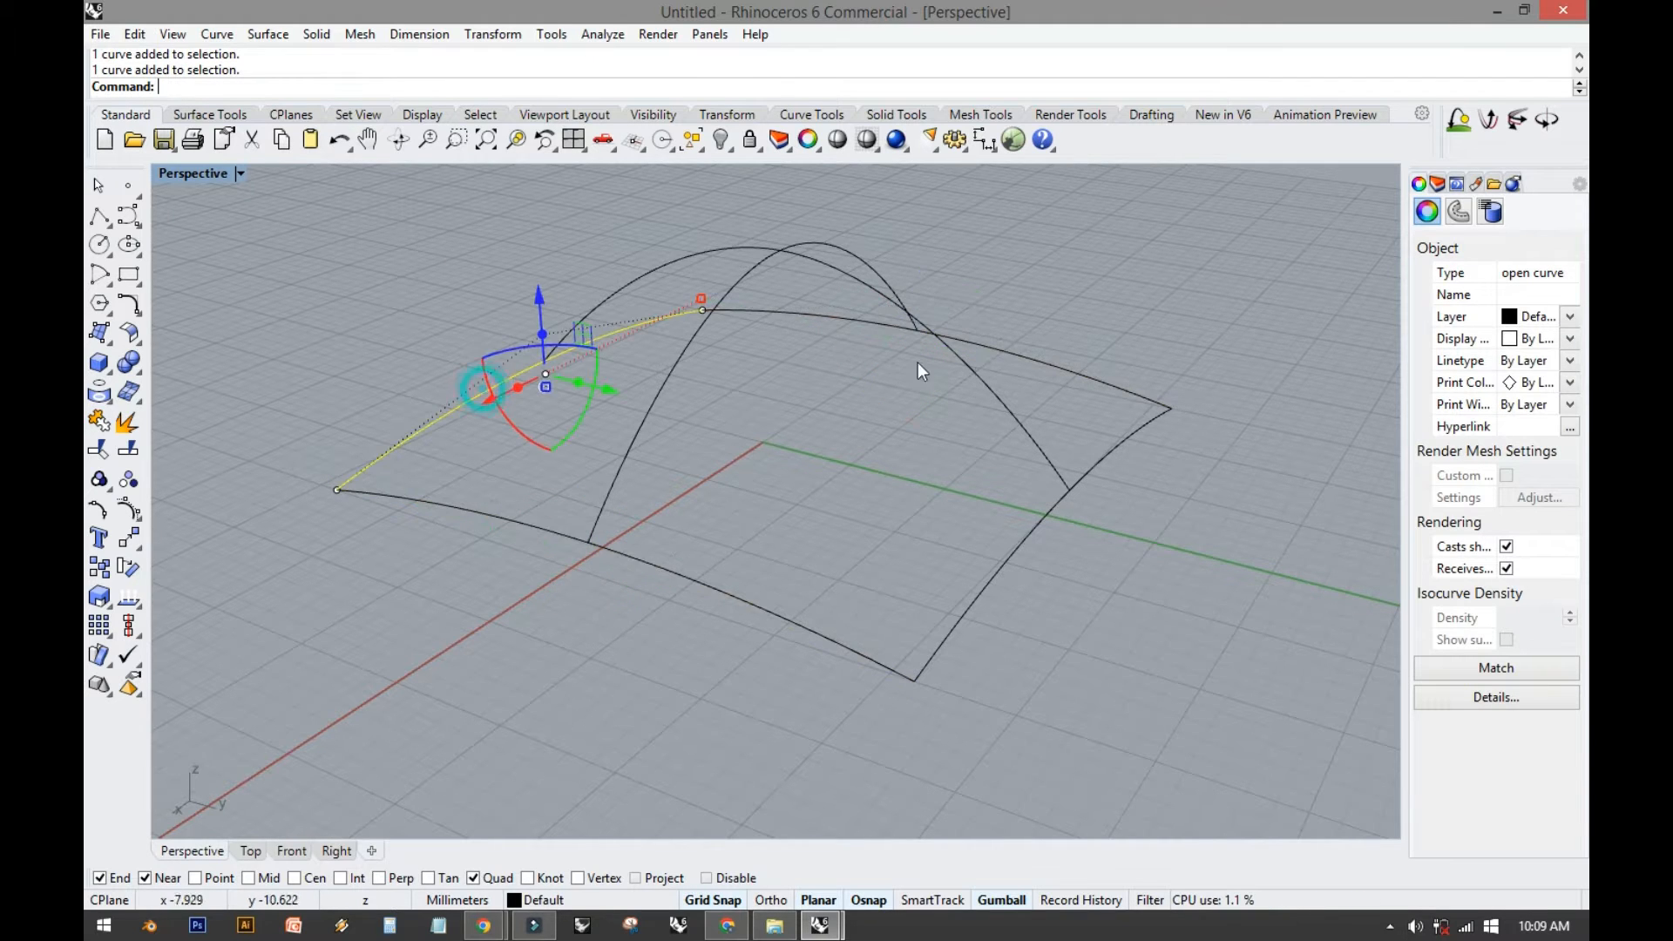
left_click(981, 389)
left_click(1052, 509)
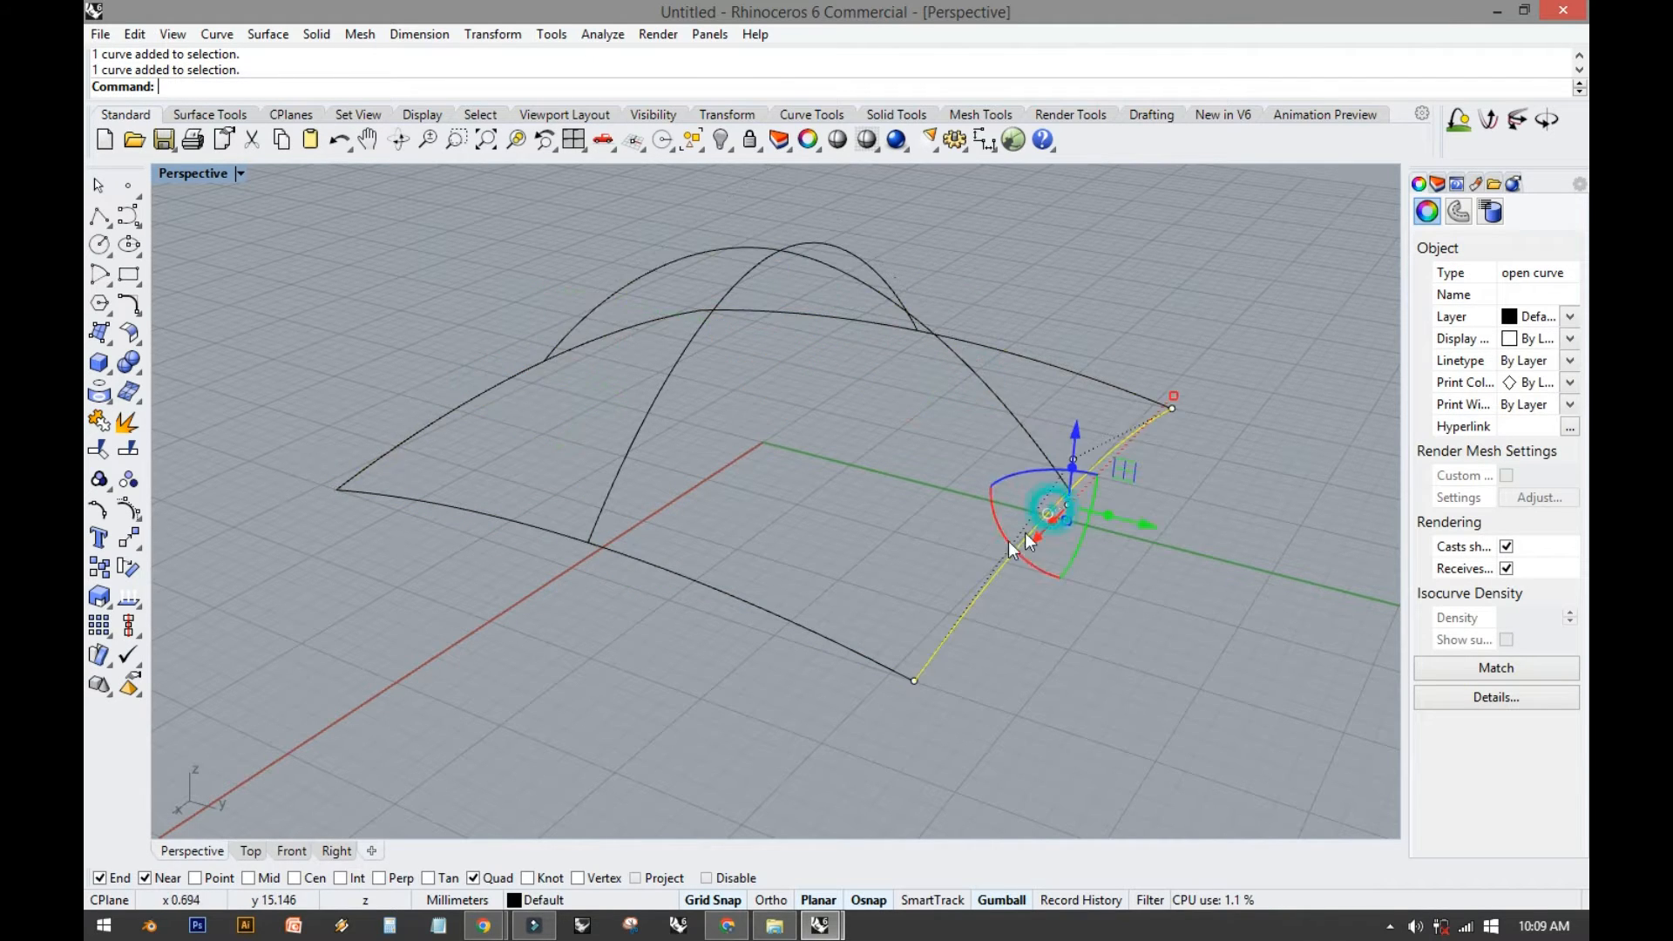
left_click(880, 532)
right_click_drag(840, 550, 802, 532)
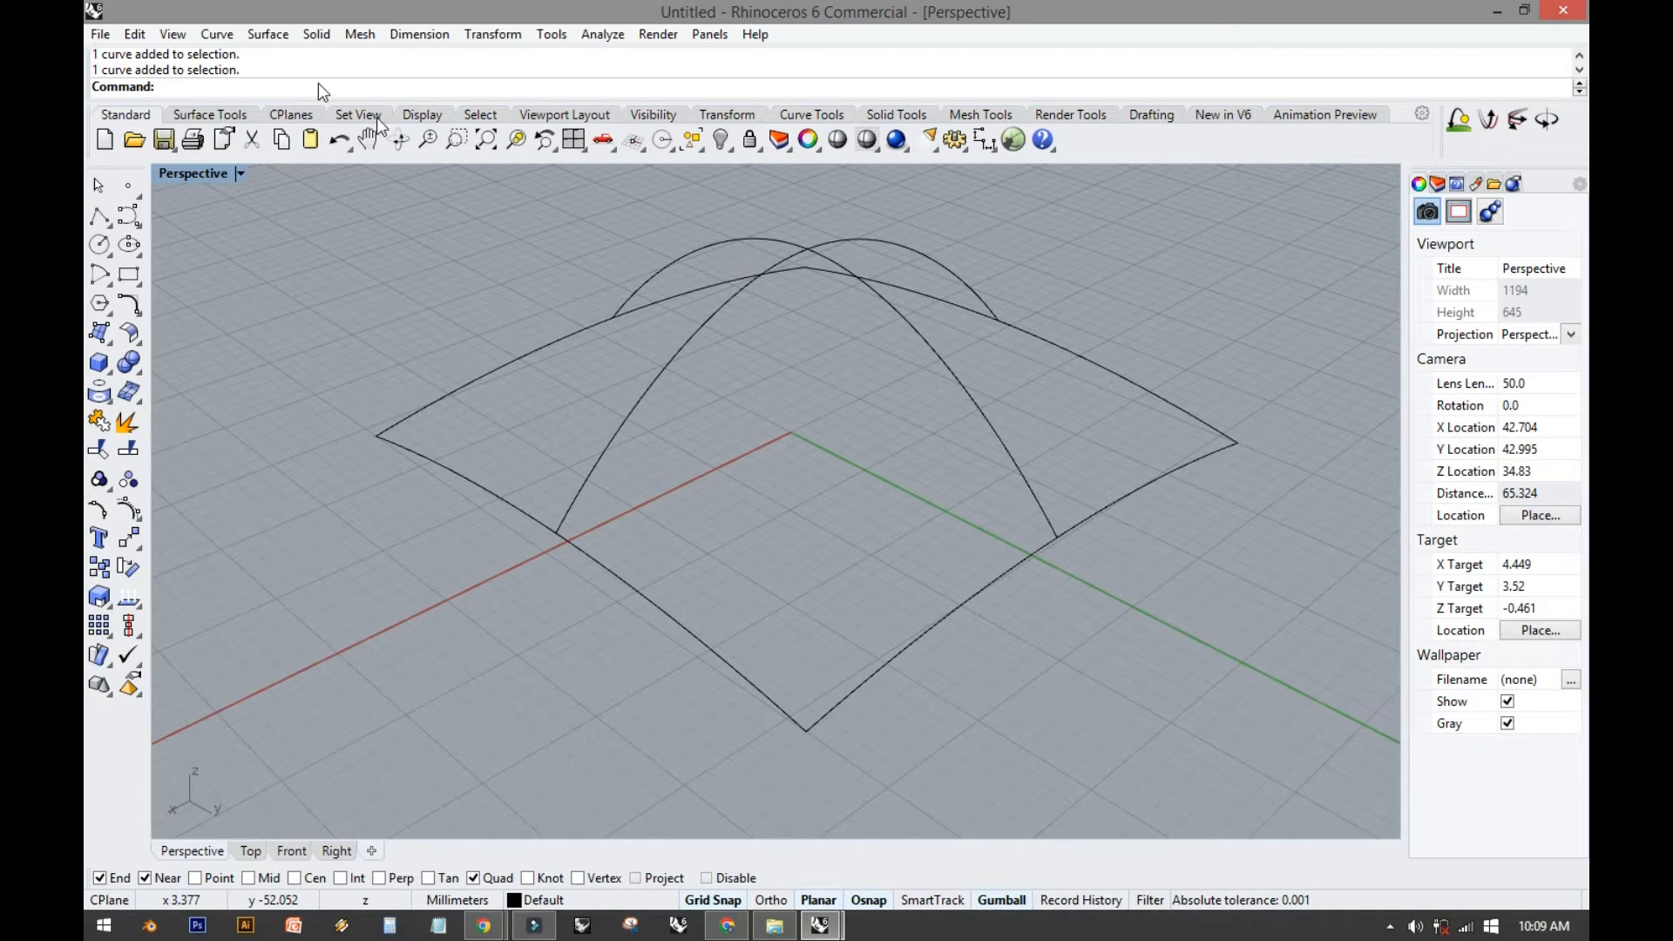
right_click_drag(647, 307, 693, 279)
left_click(714, 295)
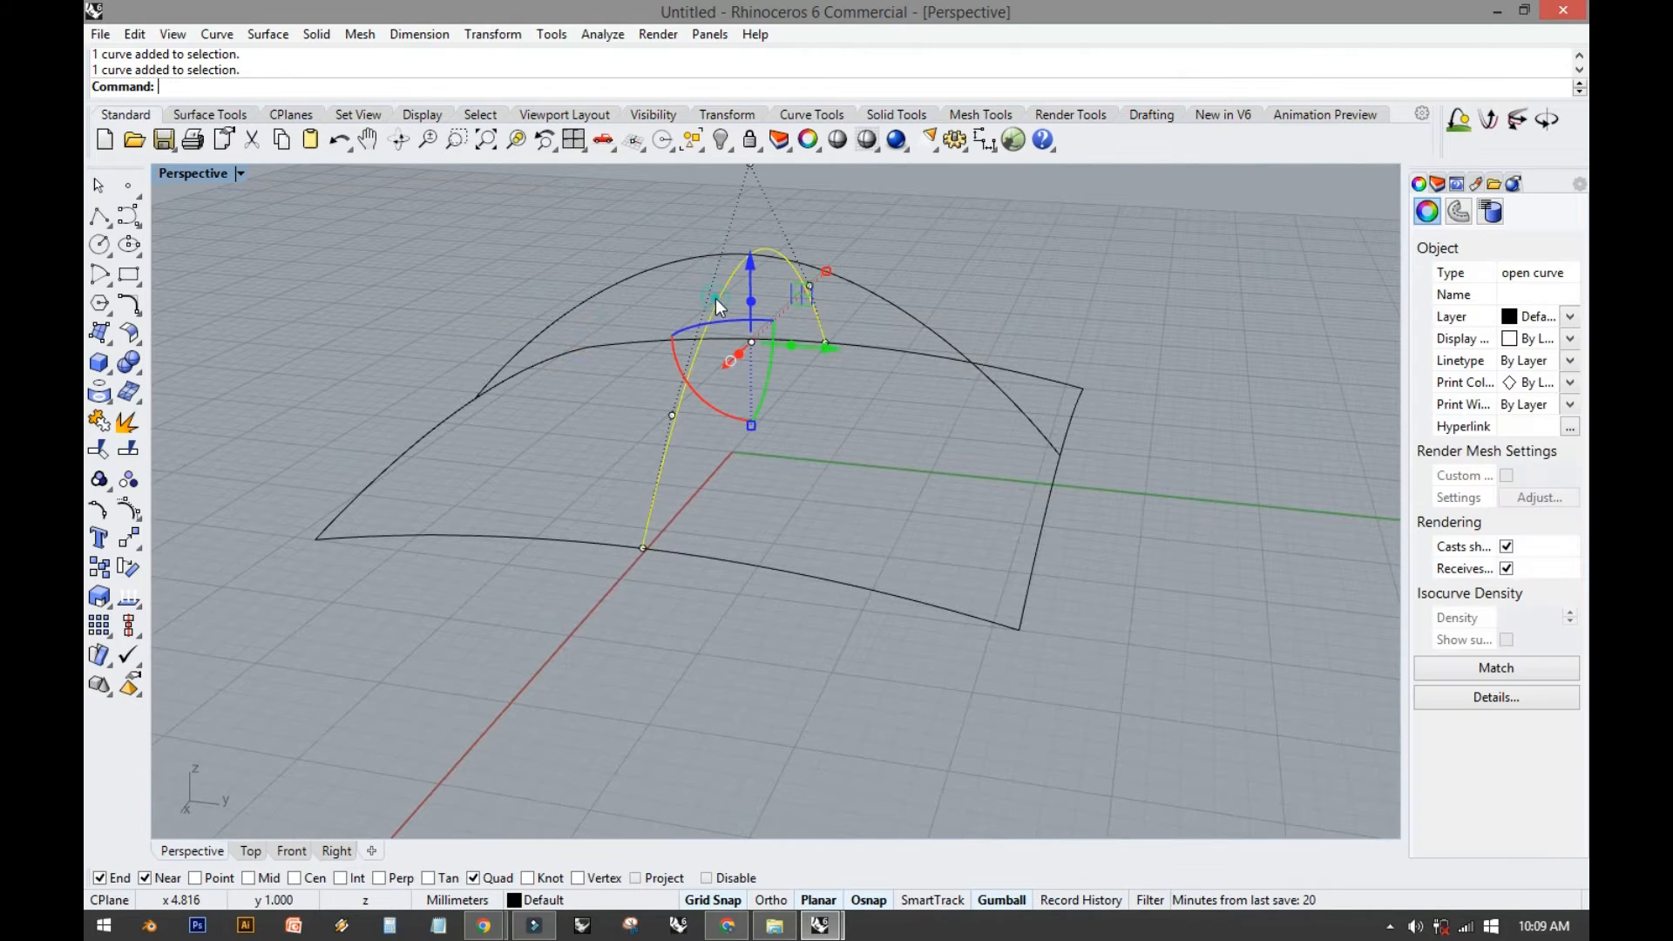
left_click(976, 262)
right_click_drag(976, 261, 510, 244)
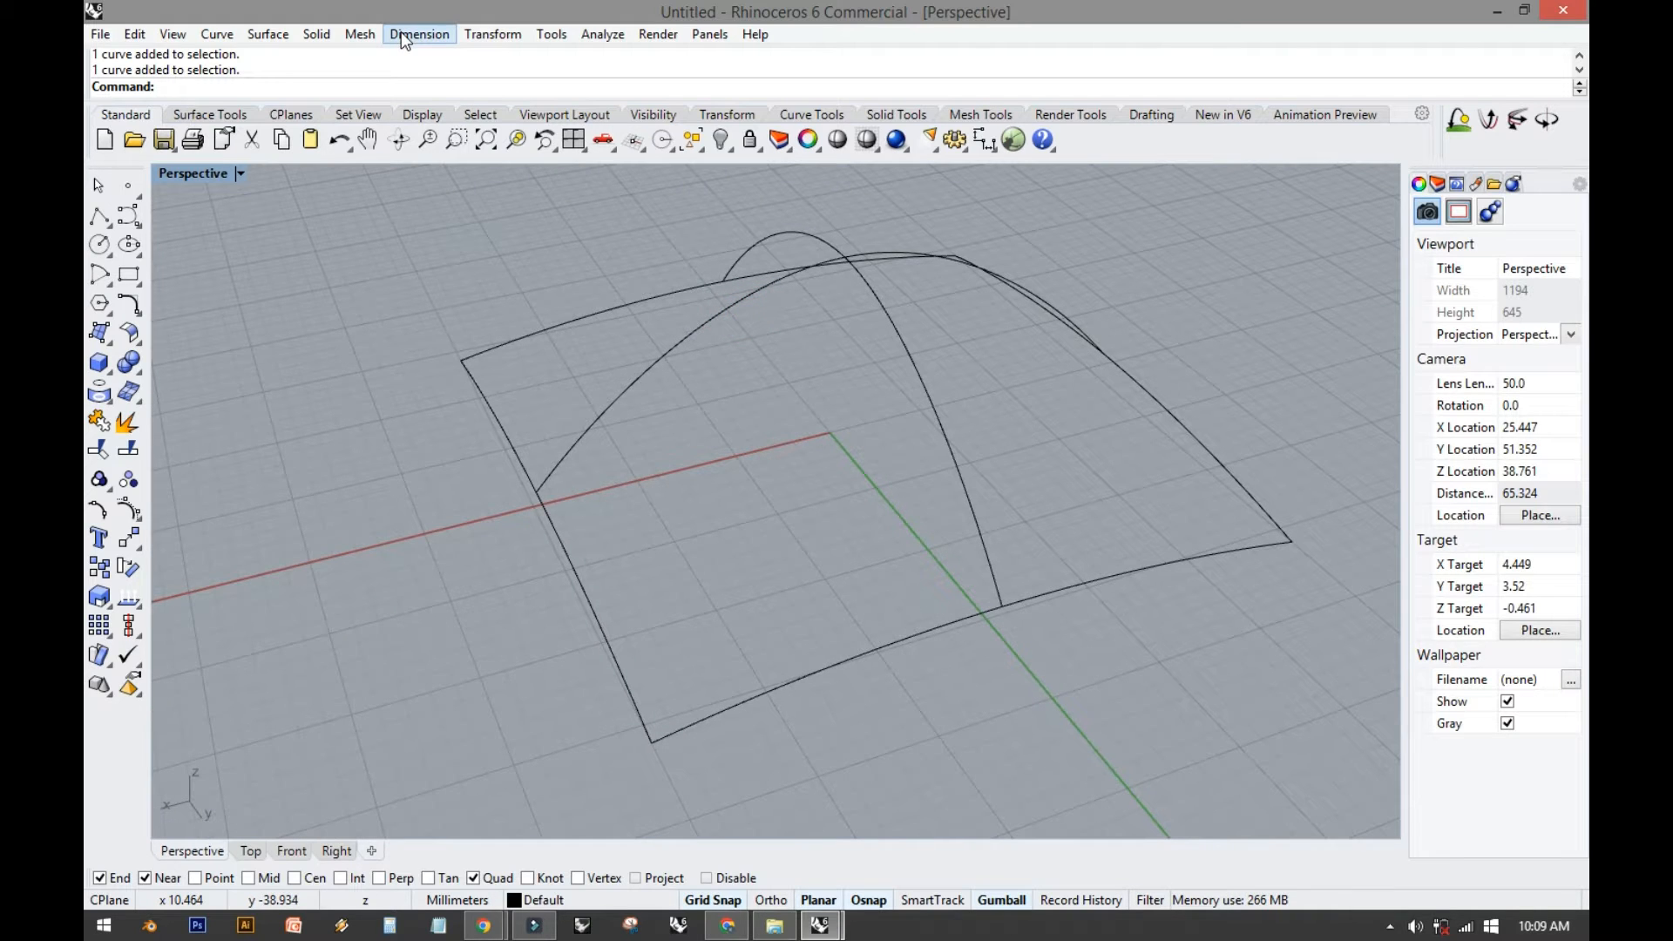
Start a Curve Network surface from the four boundary arcs and the two crossing domed curves.
left_click(272, 33)
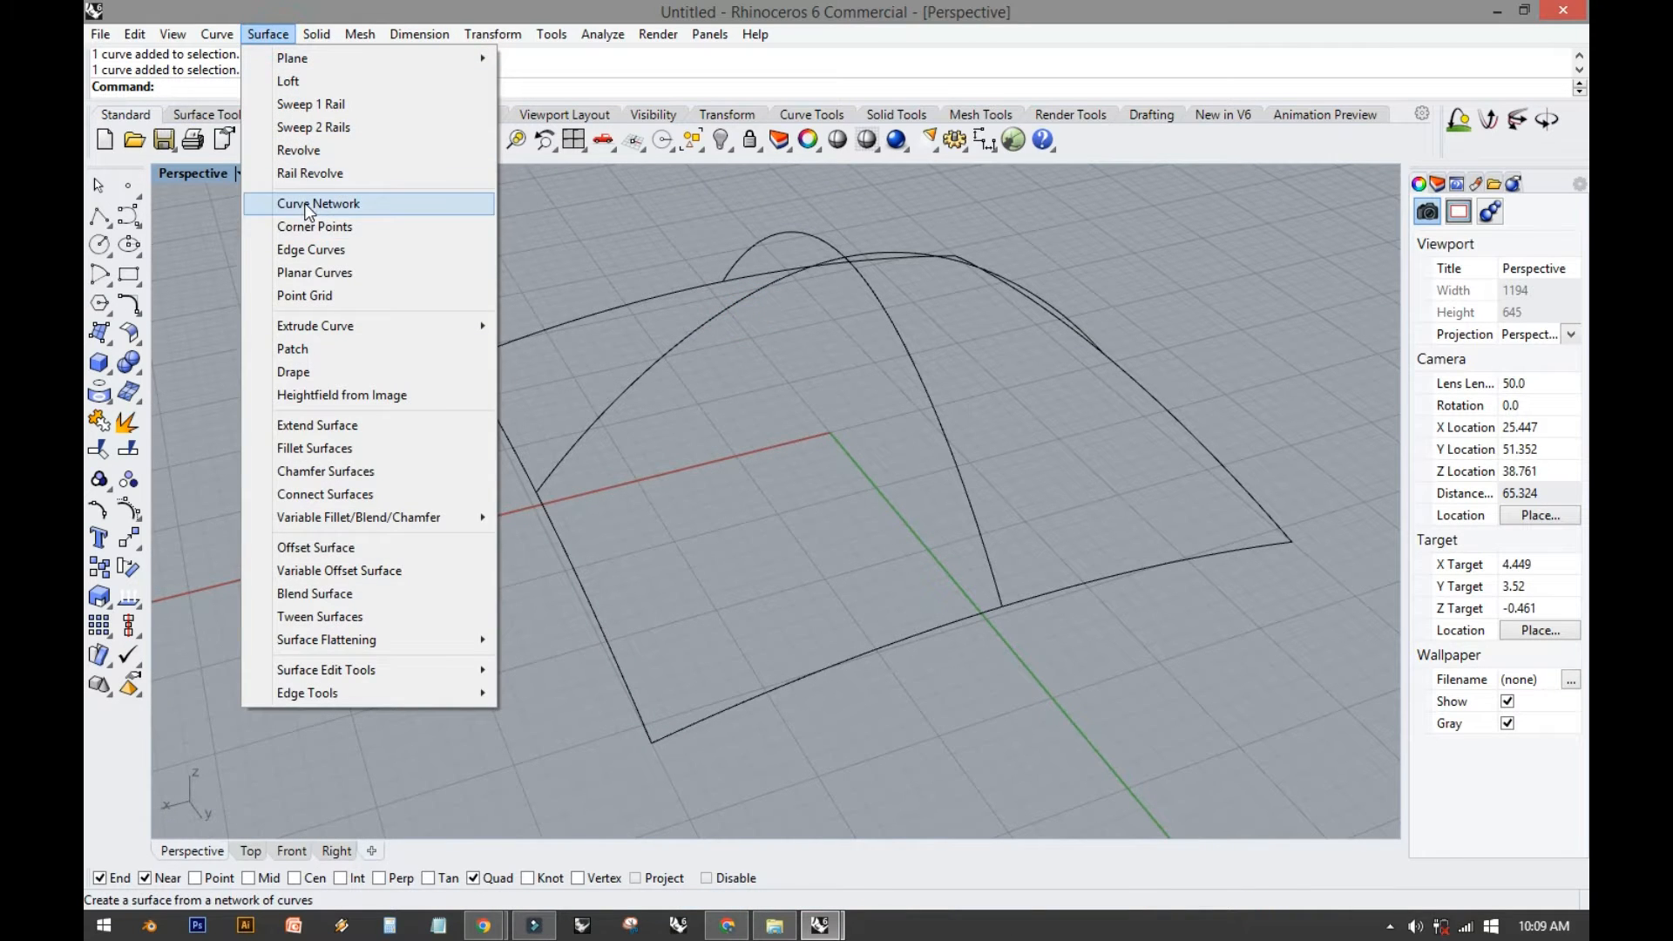
left_click(309, 205)
left_click(516, 340)
left_click(505, 421)
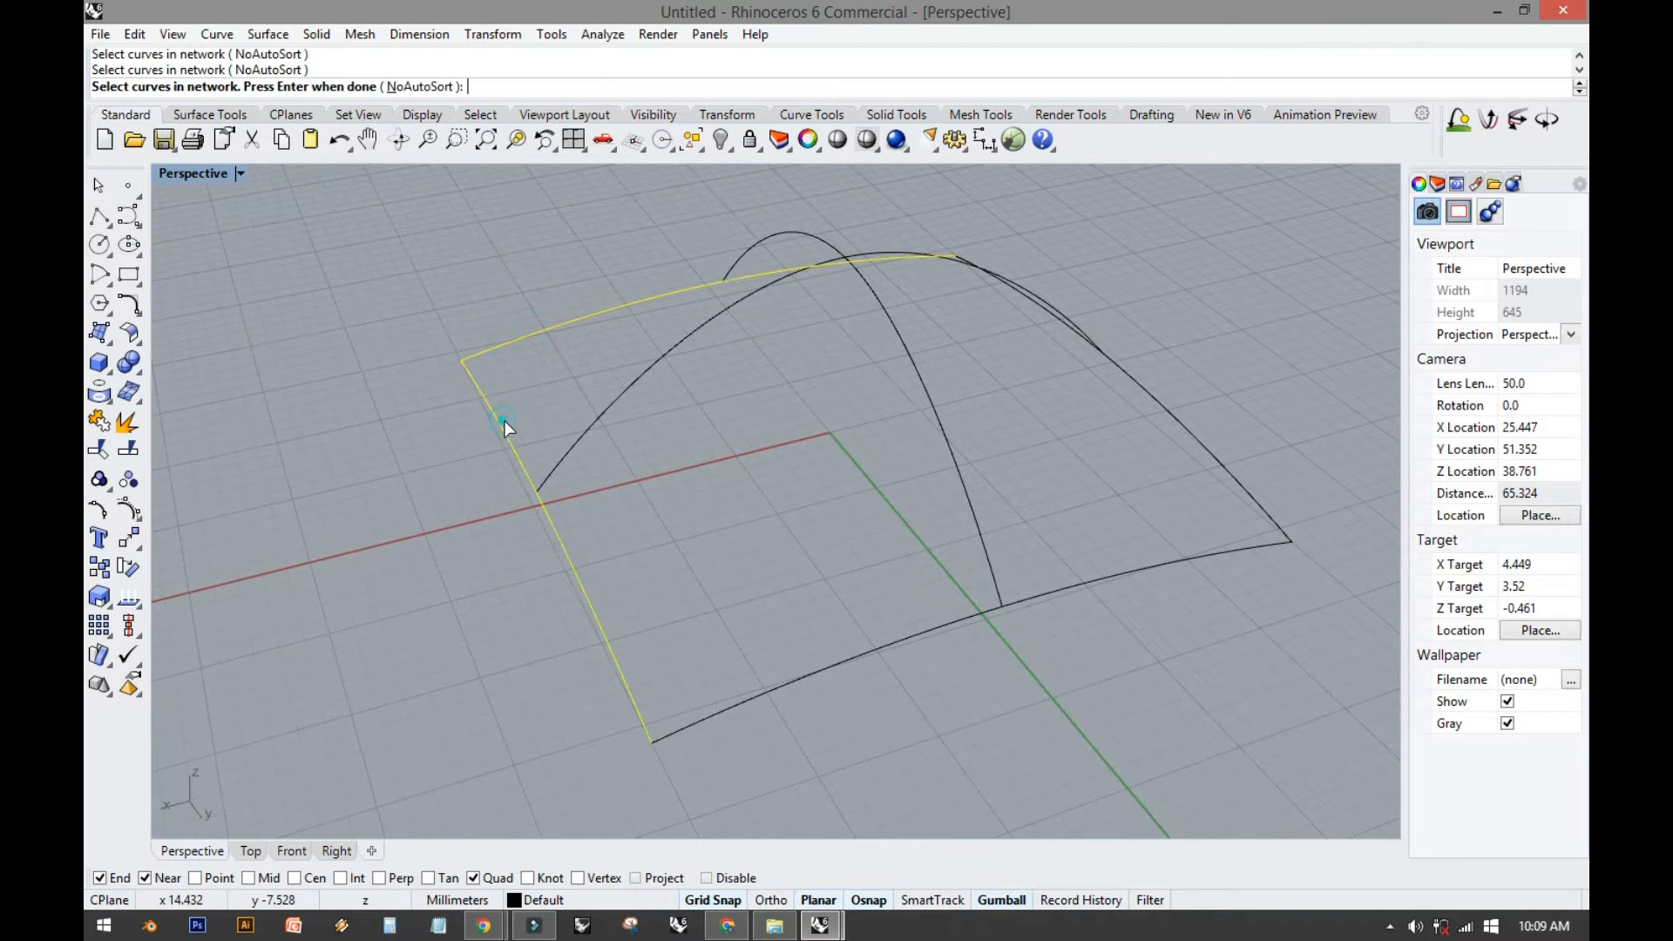
left_click(822, 679)
left_click(1121, 380)
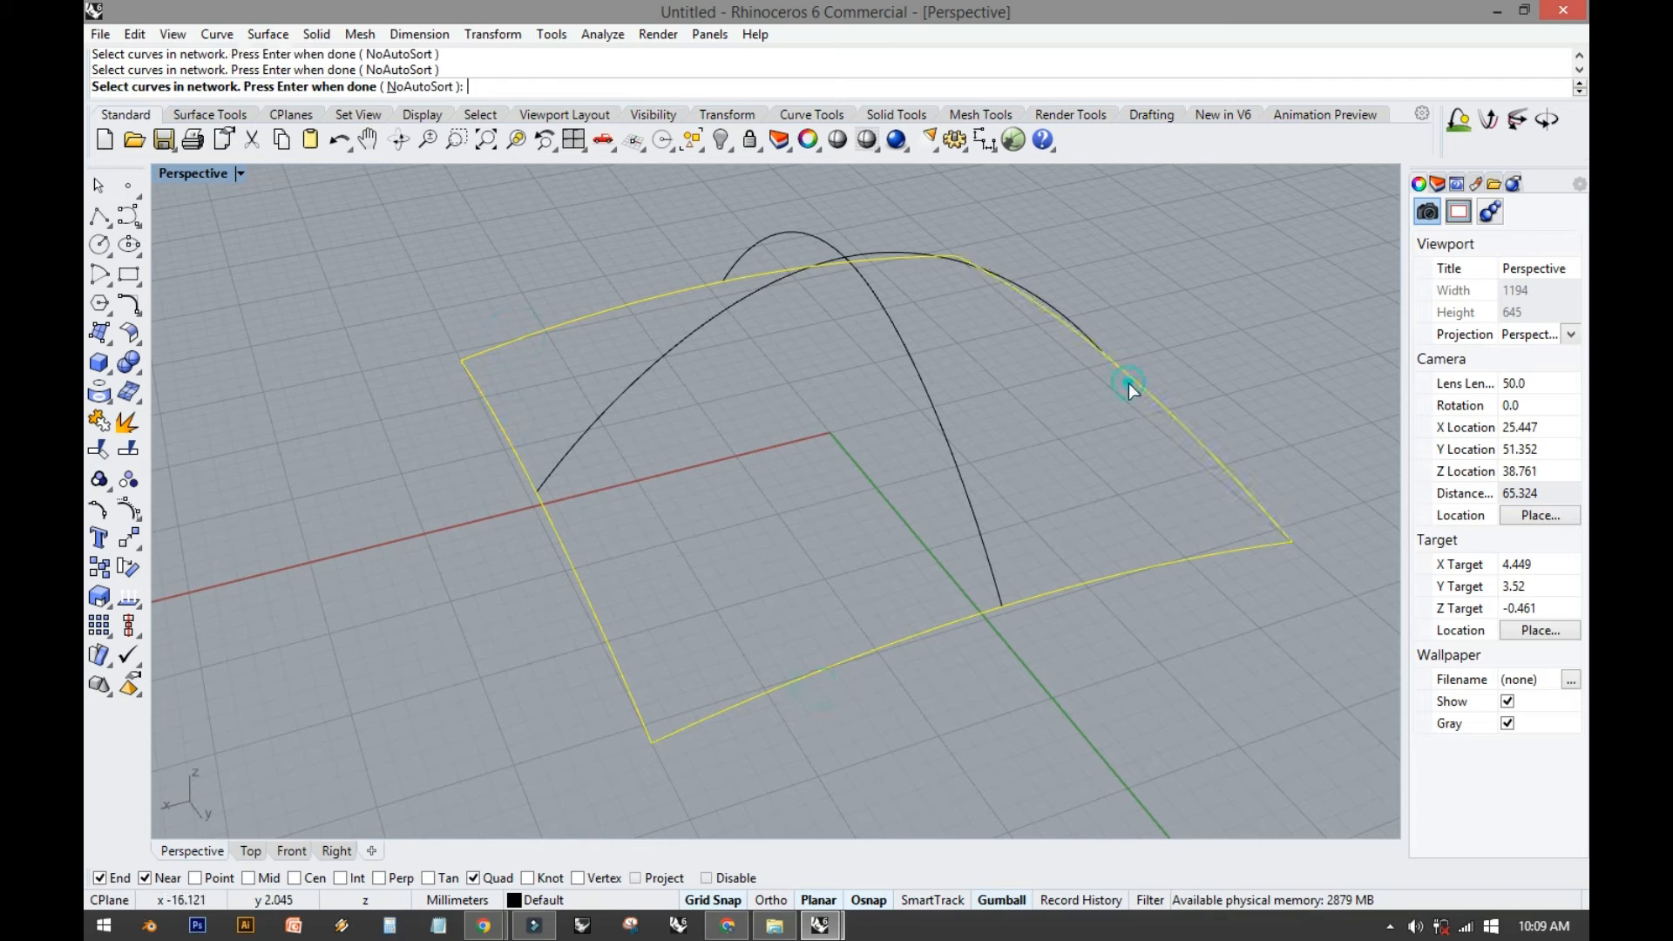
right_click_drag(1078, 394, 1038, 381)
left_click(676, 349)
left_click(826, 246)
right_click(534, 327)
Create the network surface with Position matching on all four edges, edge tolerance 0.001 and interior tolerance 0.01.
right_click_drag(427, 359, 730, 383)
right_click_drag(615, 369, 448, 375)
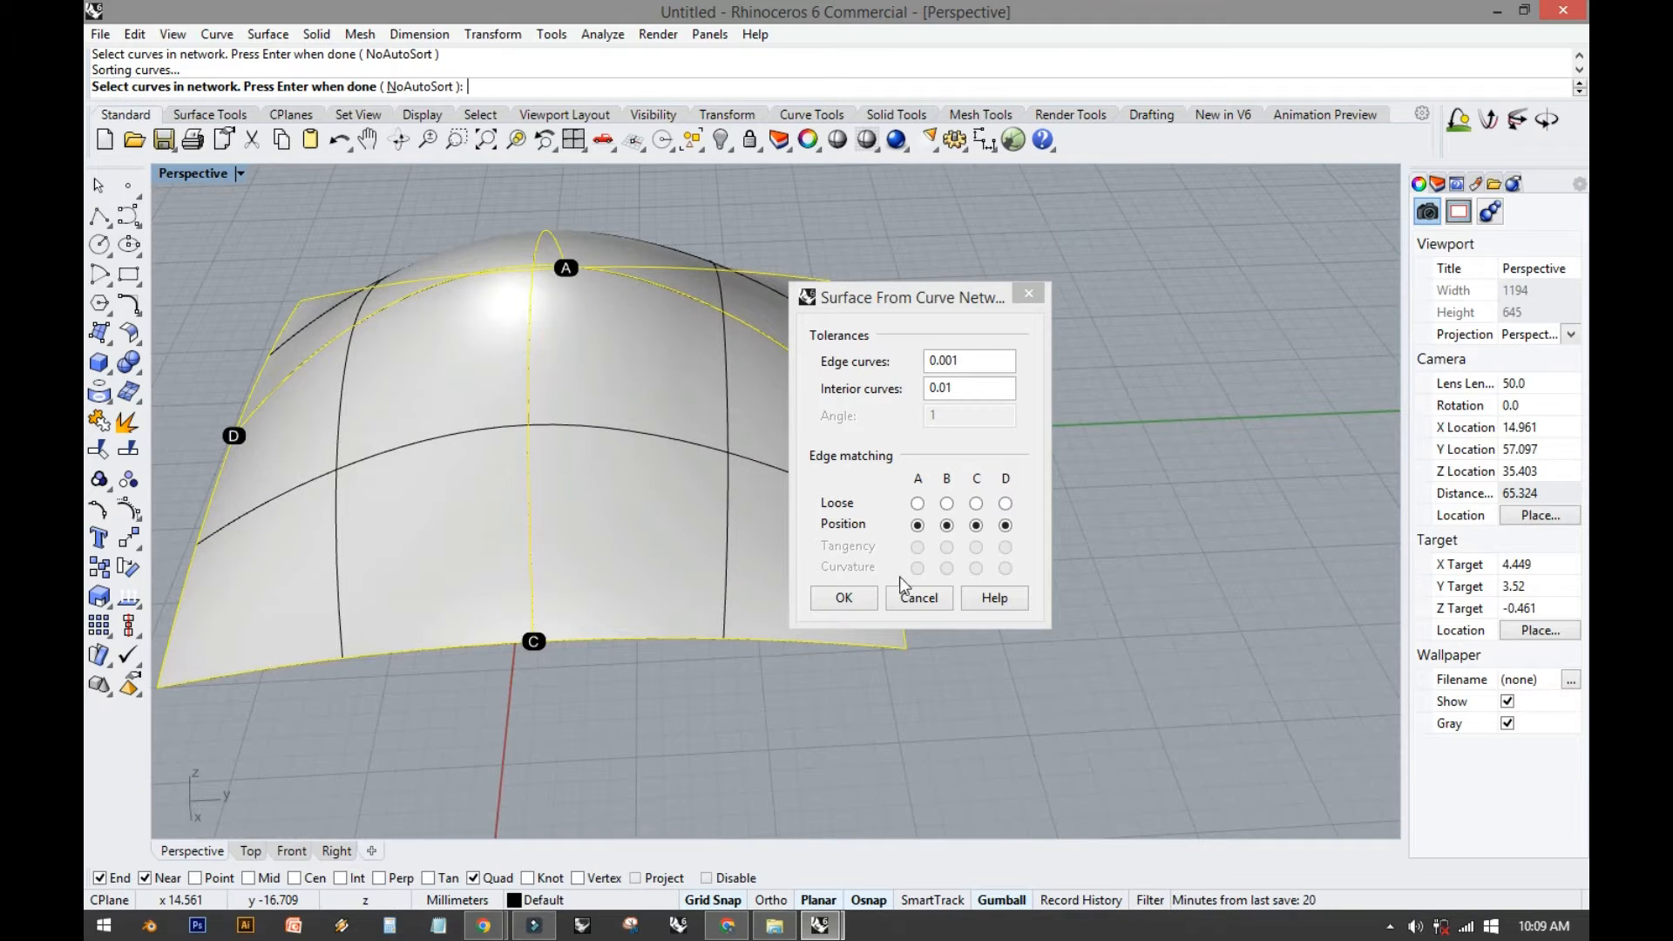
right_click_drag(521, 439, 495, 303)
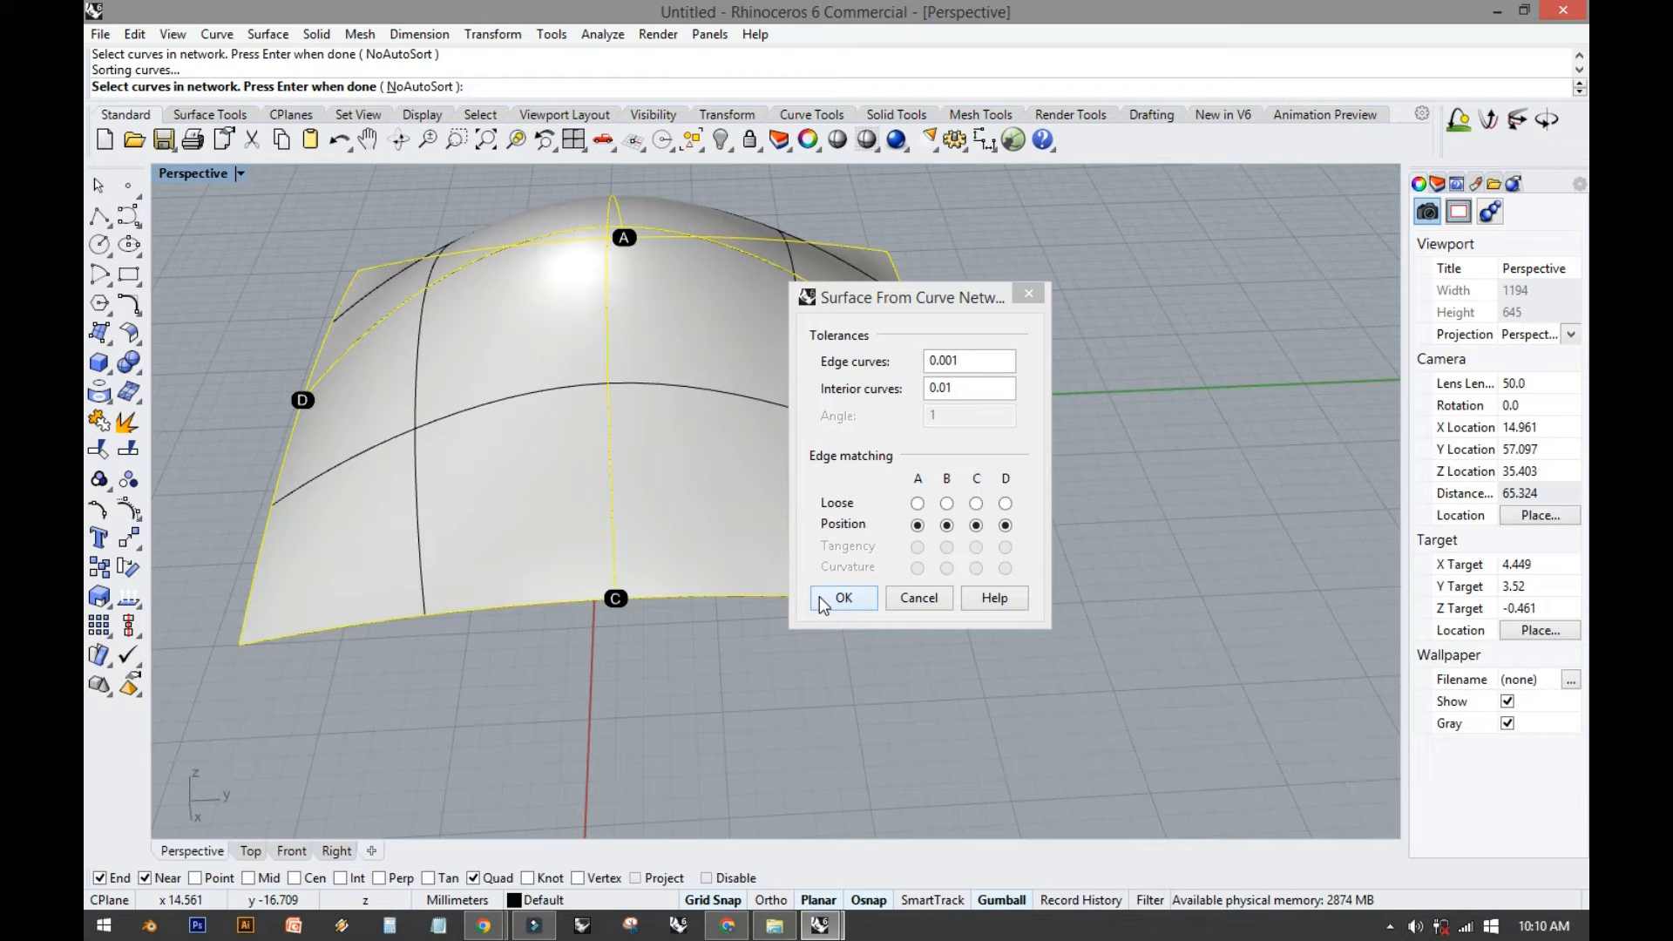
left_click(841, 598)
right_click_drag(819, 598, 652, 557)
right_click_drag(681, 537, 575, 509)
right_click_drag(878, 514, 796, 512, "shift")
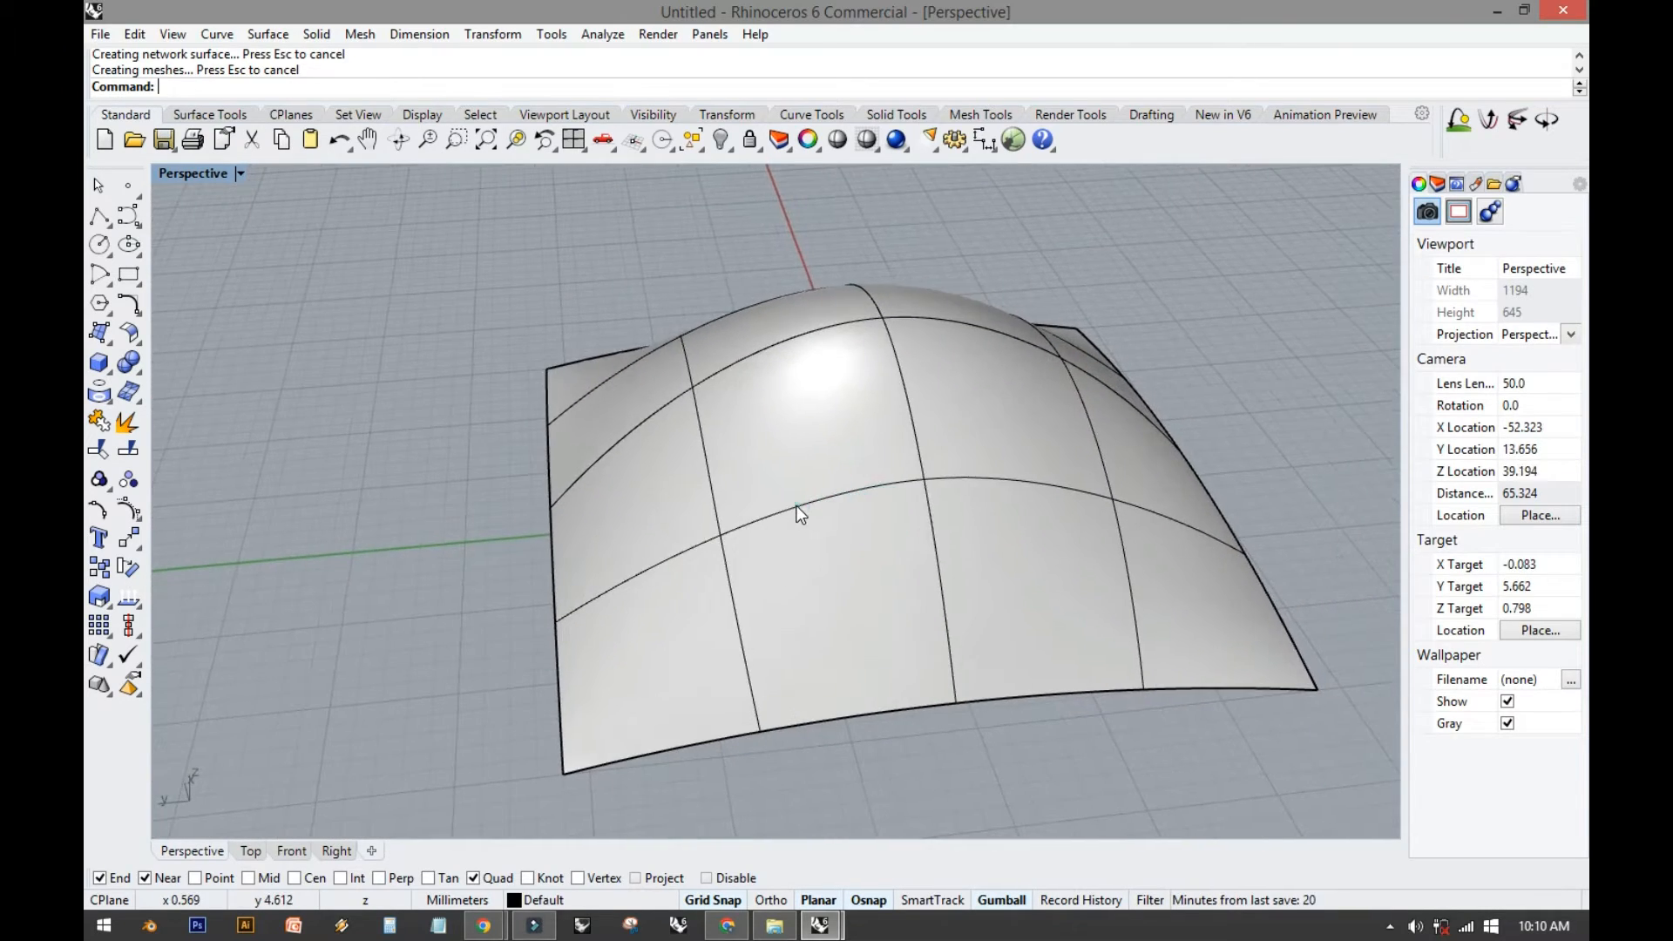
Turn on the domed surface's control points and select the interior points on both sides of the central ridge.
left_click(796, 511)
left_click(98, 527)
right_click_drag(389, 450, 804, 480)
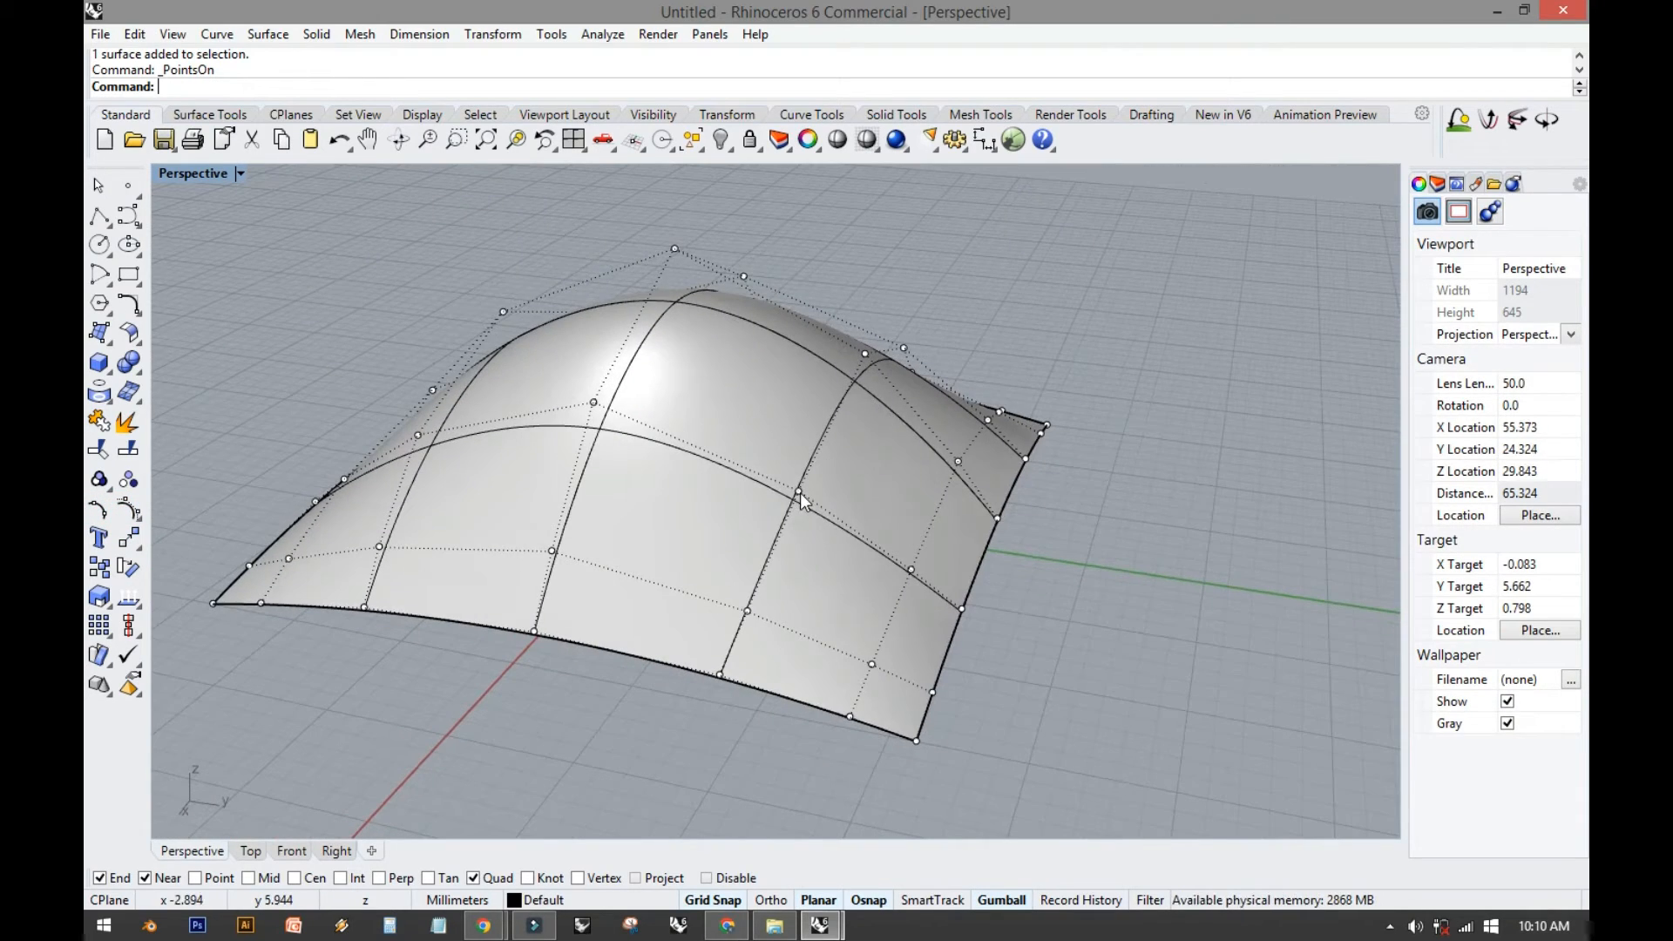
left_click(800, 492)
left_click(866, 355, "shift")
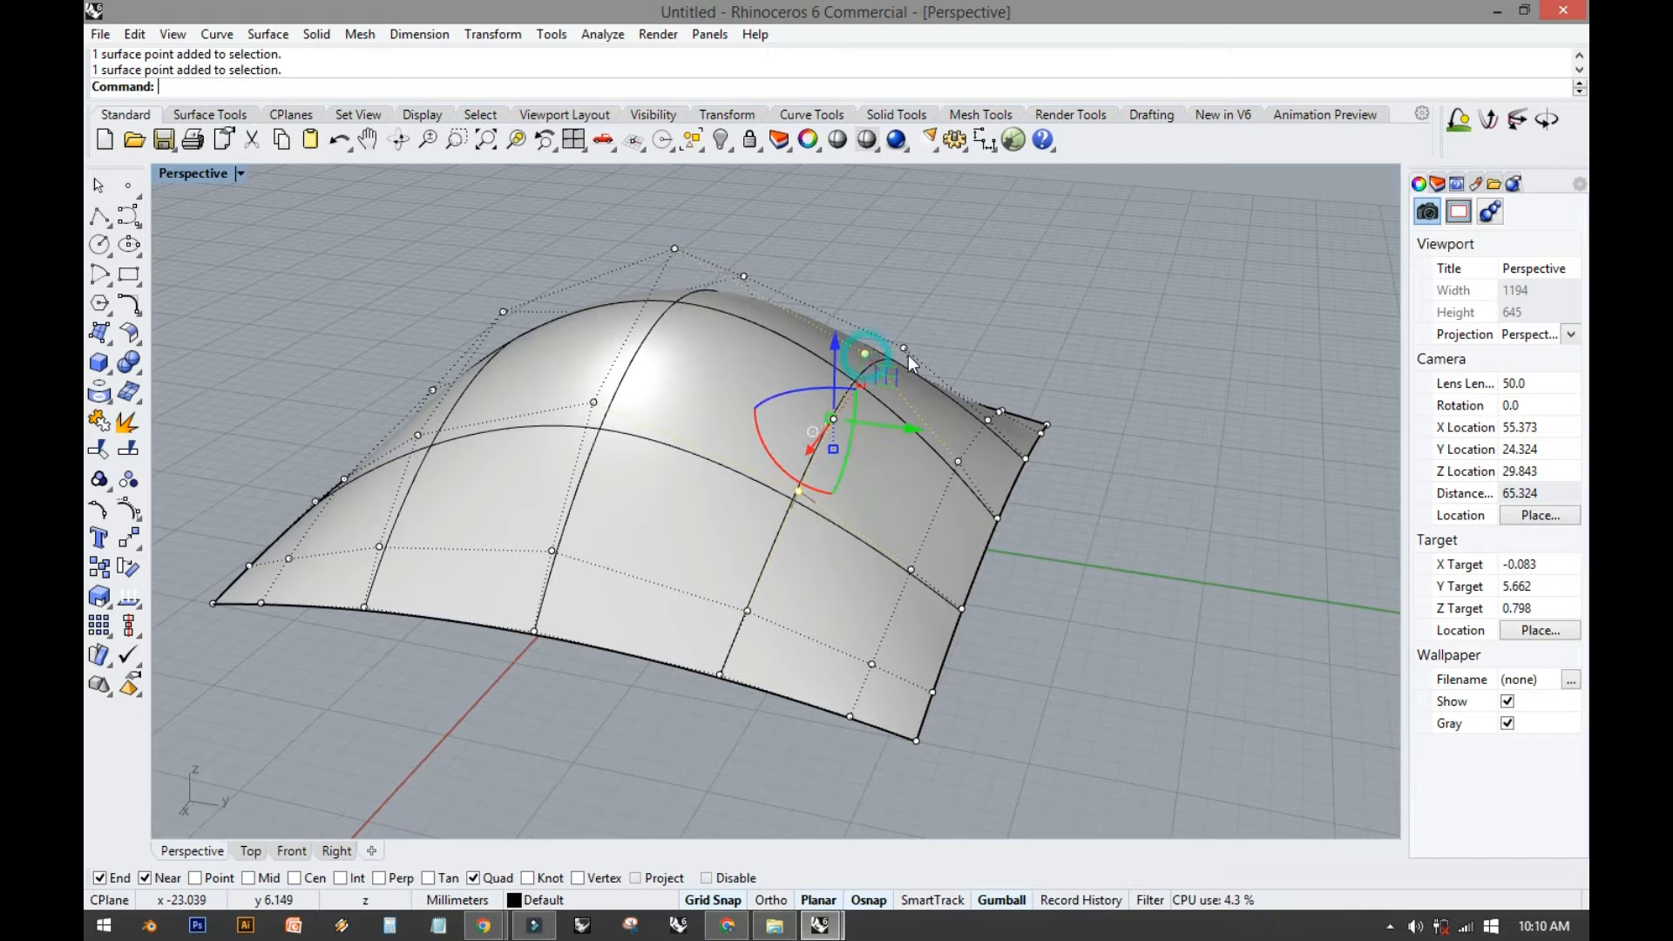
left_click(906, 349, "shift")
right_click_drag(606, 394, 719, 455)
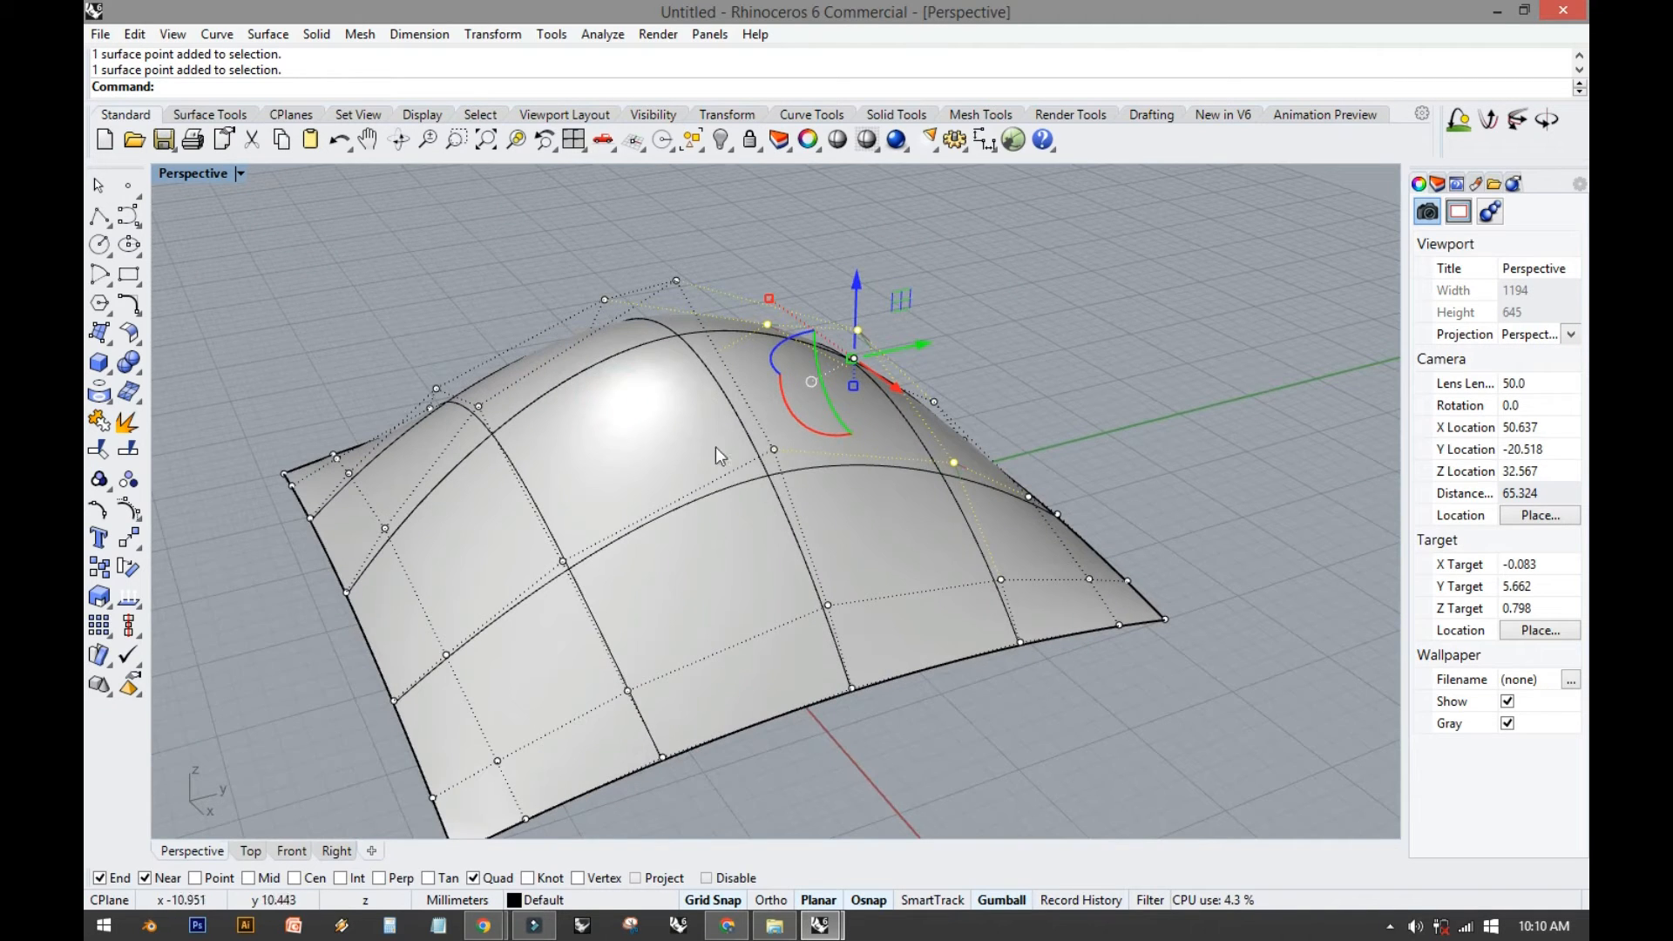
left_click(564, 562, "shift")
left_click(479, 407, "shift")
Lower the six selected control points and scale them inward along Y to sink the dome's flanks, leaving control-point editing.
right_click_drag(432, 389, 575, 426)
right_click_drag(688, 402, 605, 411)
left_click_drag(599, 386, 600, 497)
right_click_drag(617, 502, 577, 619)
left_click_drag(517, 620, 613, 615)
right_click_drag(797, 549, 406, 401)
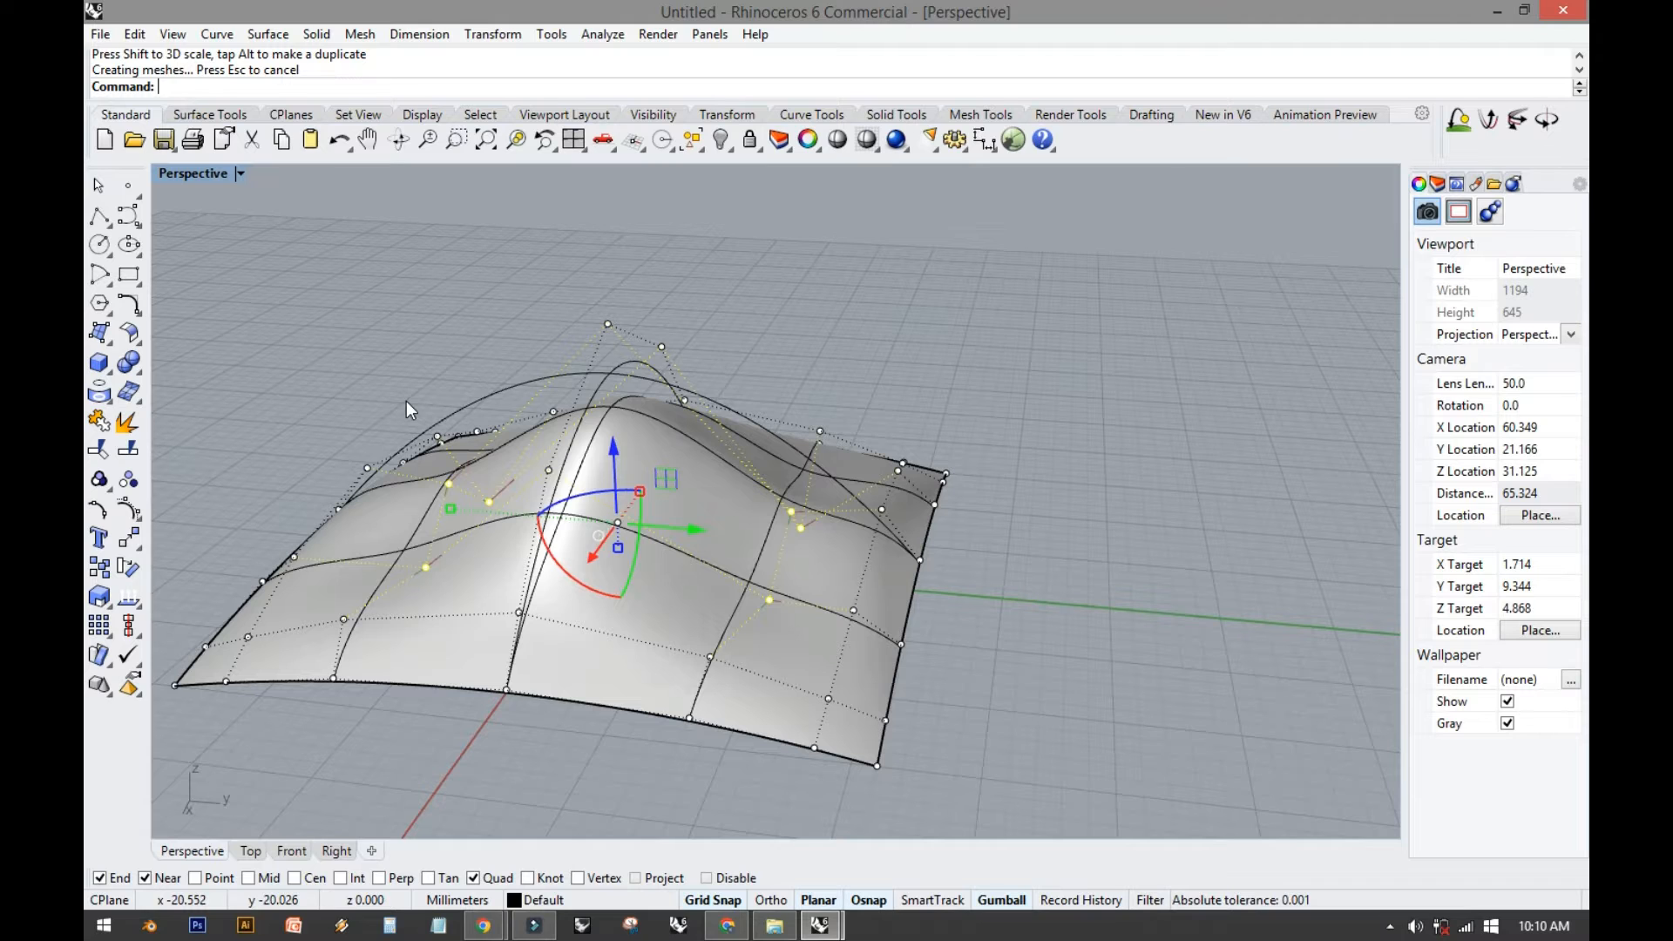
left_click(406, 401)
key("Escape")
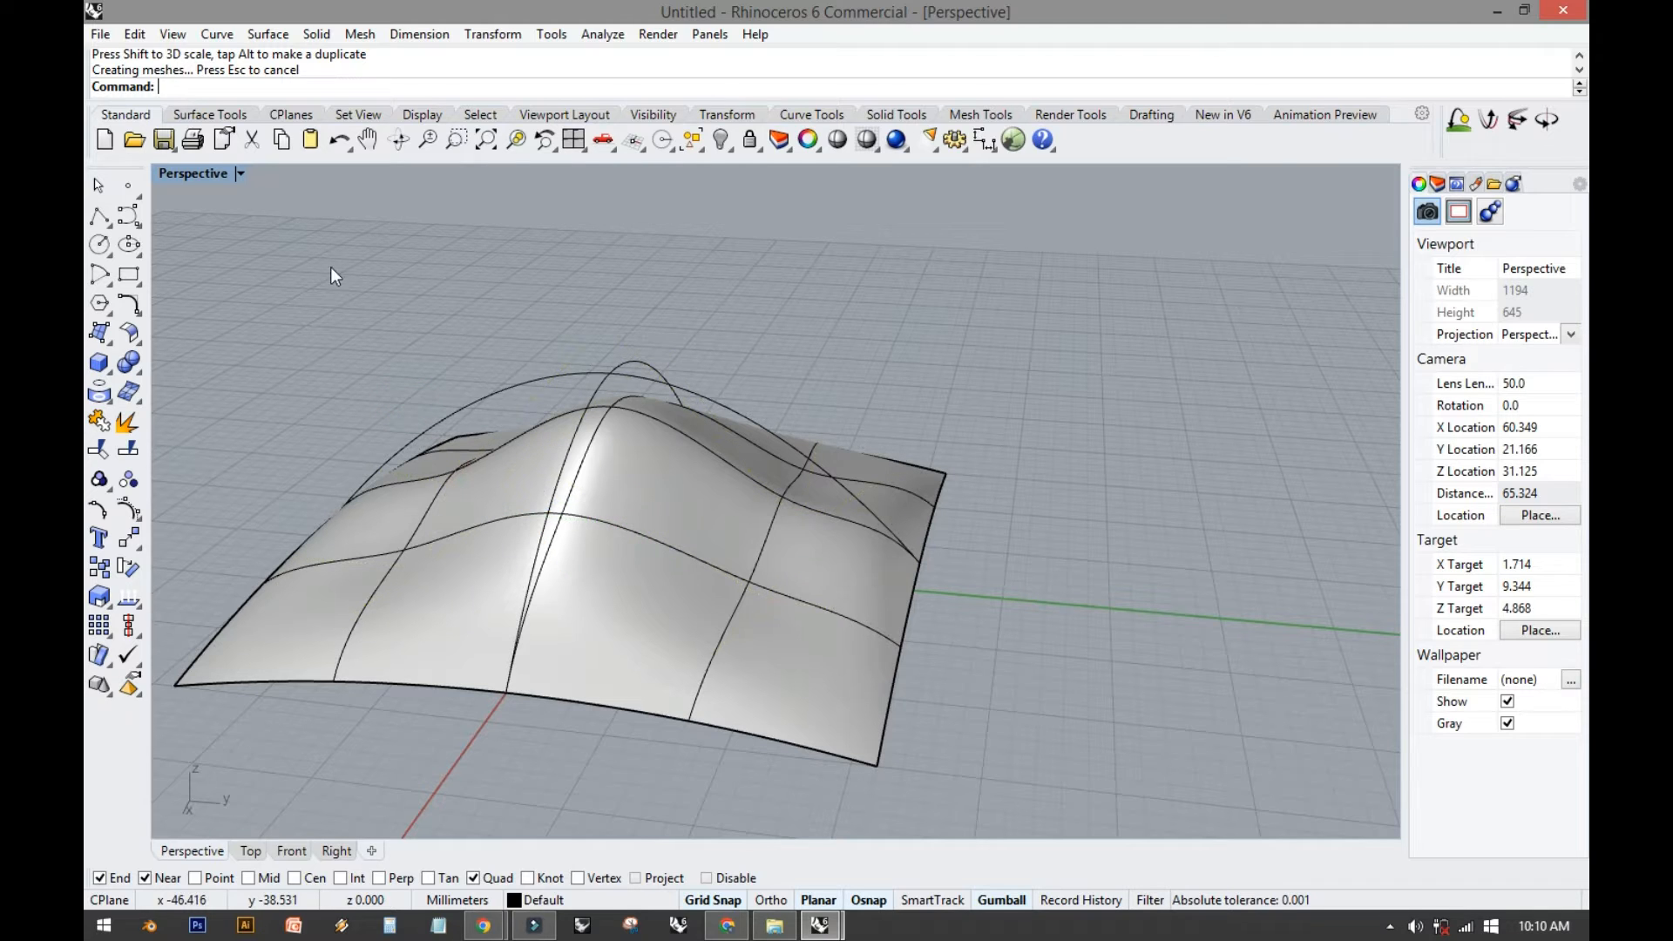
Preview the sculpted surface in Rendered display mode and return the Perspective view to Shaded.
left_click(240, 175)
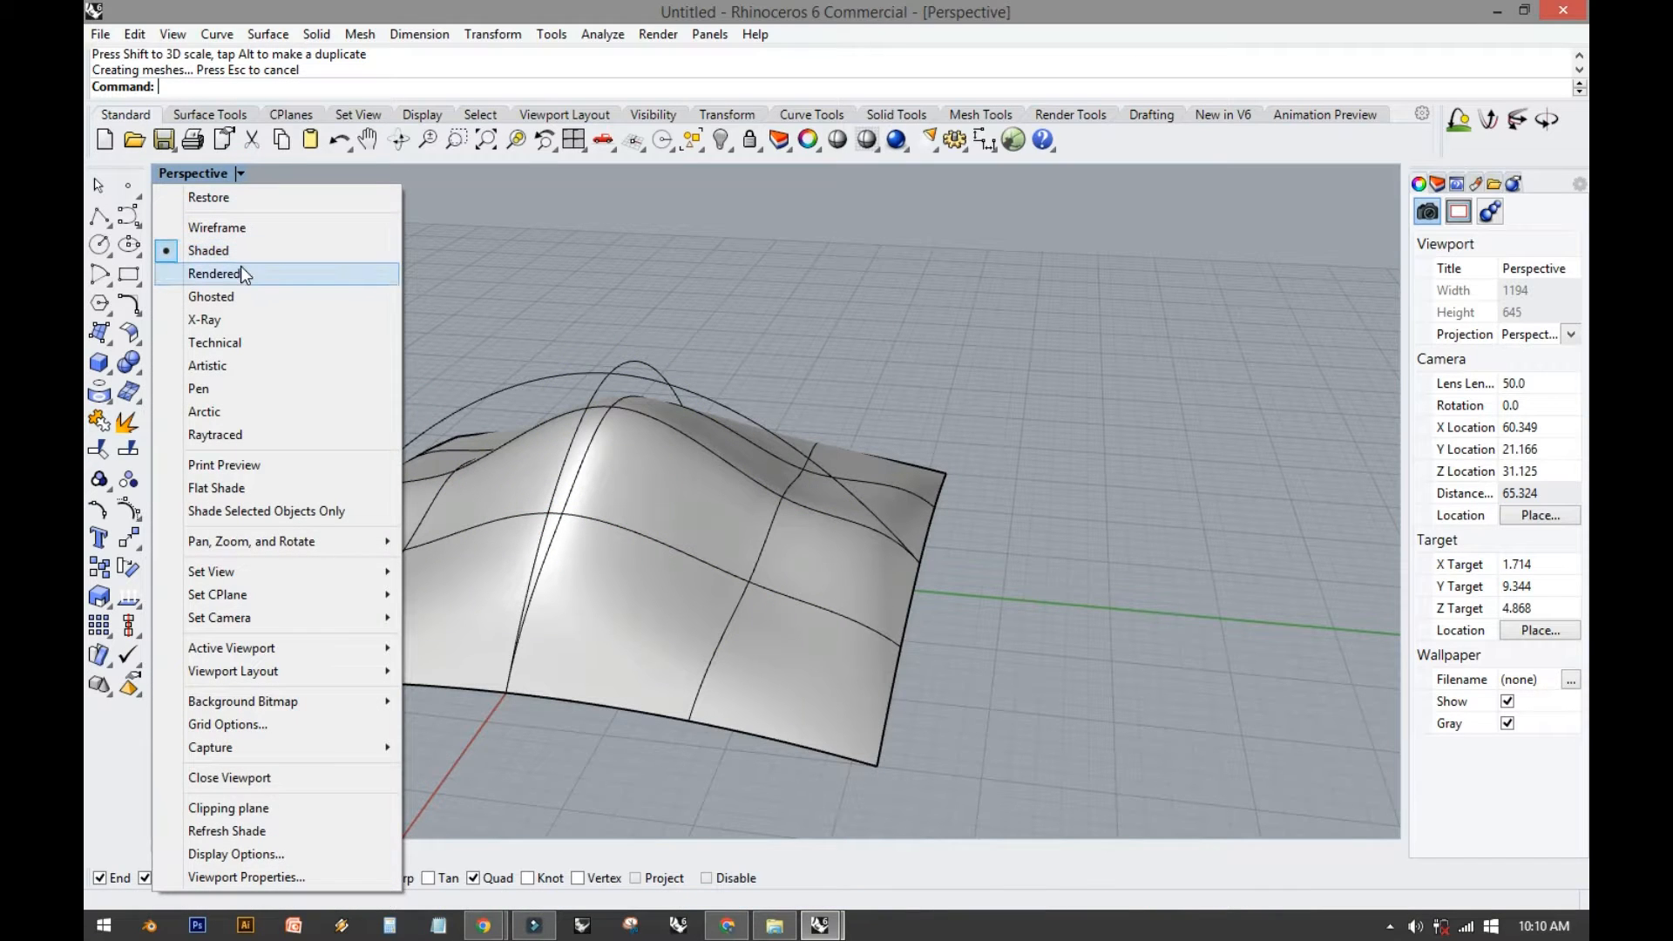
left_click(240, 274)
right_click_drag(329, 392, 392, 410)
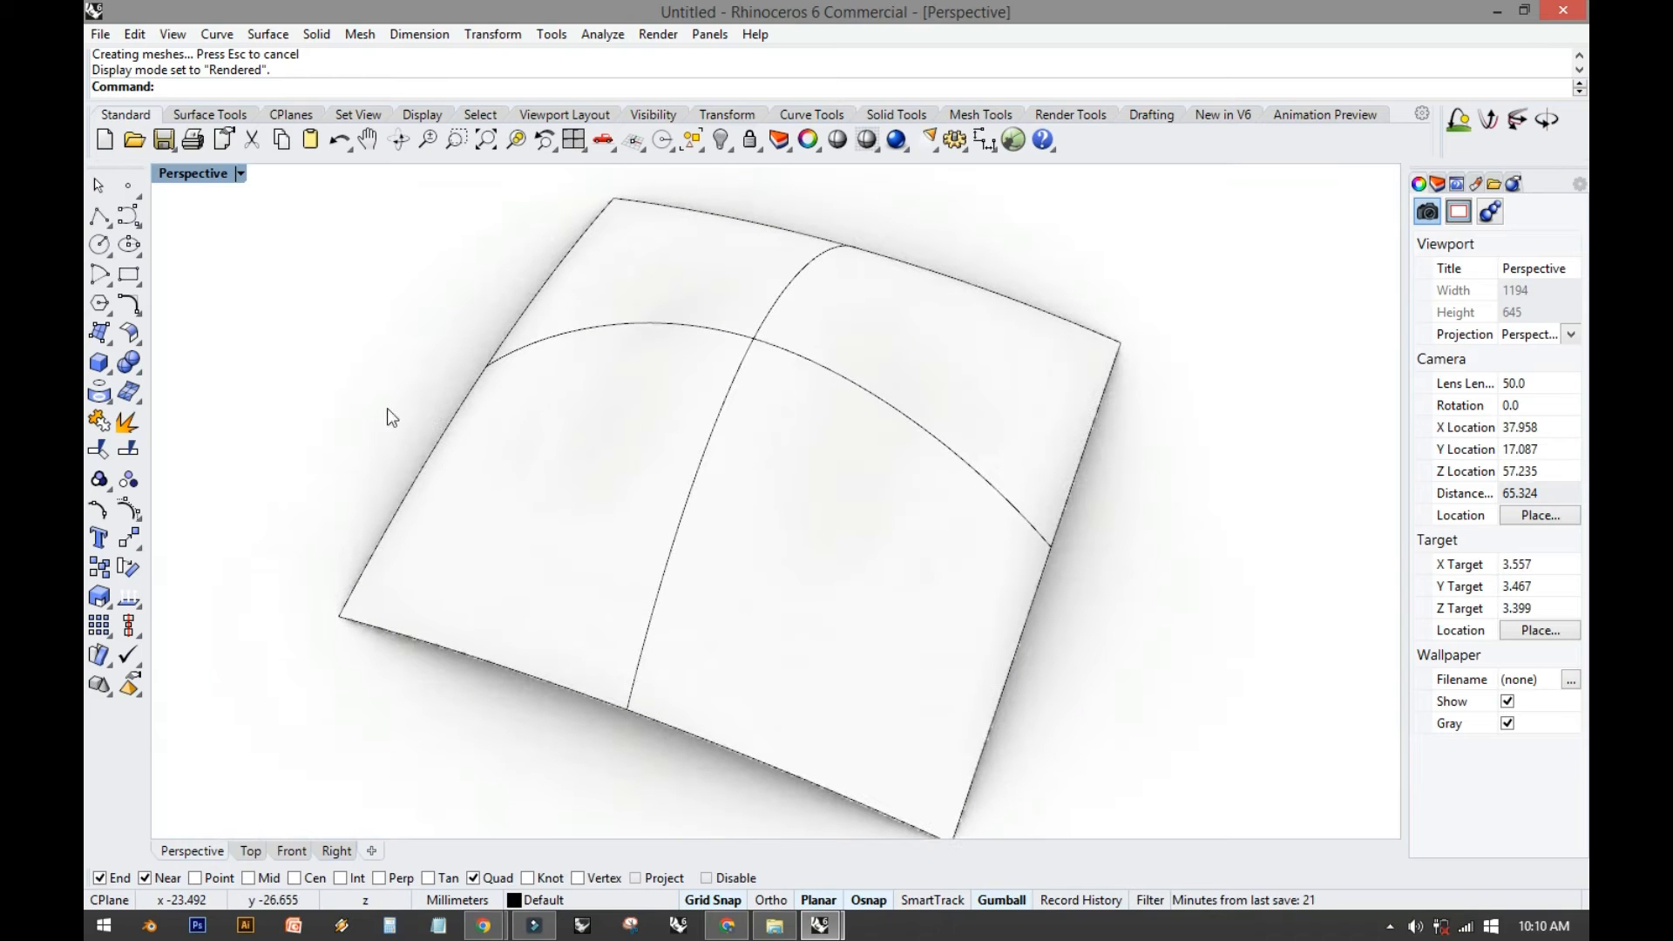
left_click(241, 174)
left_click(212, 251)
Select the sculpted surface, start the Rebuild command and examine its preview with 10 points in U and V.
mouse_move(310, 328)
right_mouse_down()
mouse_move(325, 434)
mouse_move(399, 359)
mouse_move(664, 274)
mouse_move(683, 299)
mouse_move(462, 277)
mouse_move(620, 418)
mouse_move(570, 455)
right_mouse_up()
left_click(569, 455)
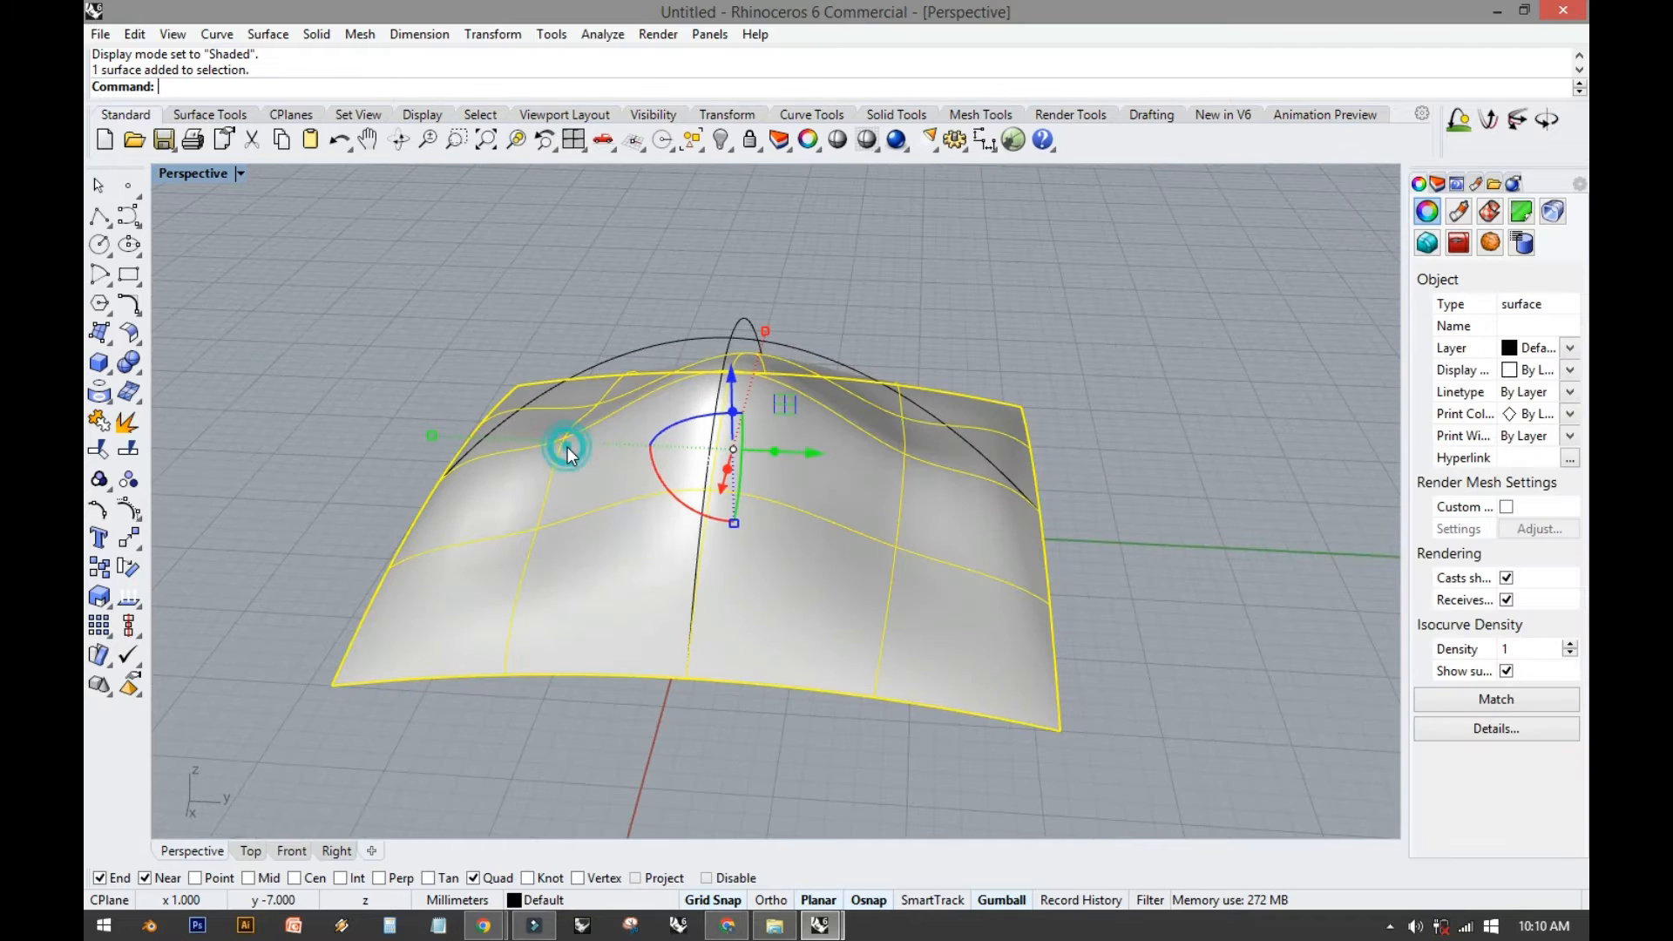
right_click_drag(852, 298, 414, 273)
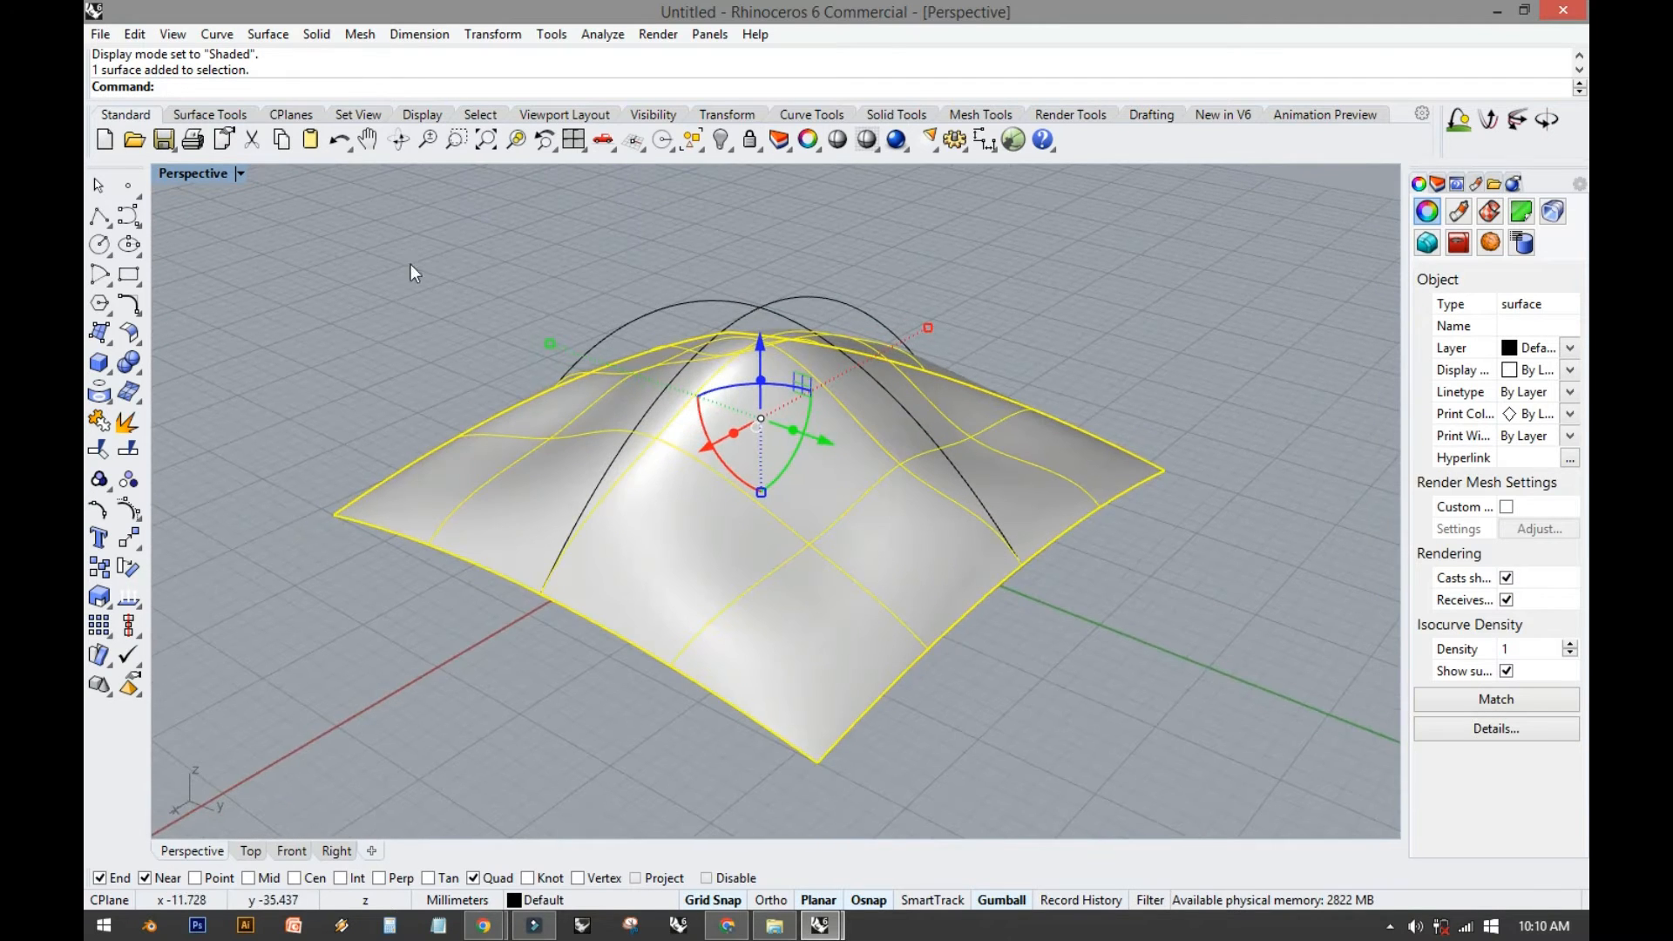
left_click(207, 115)
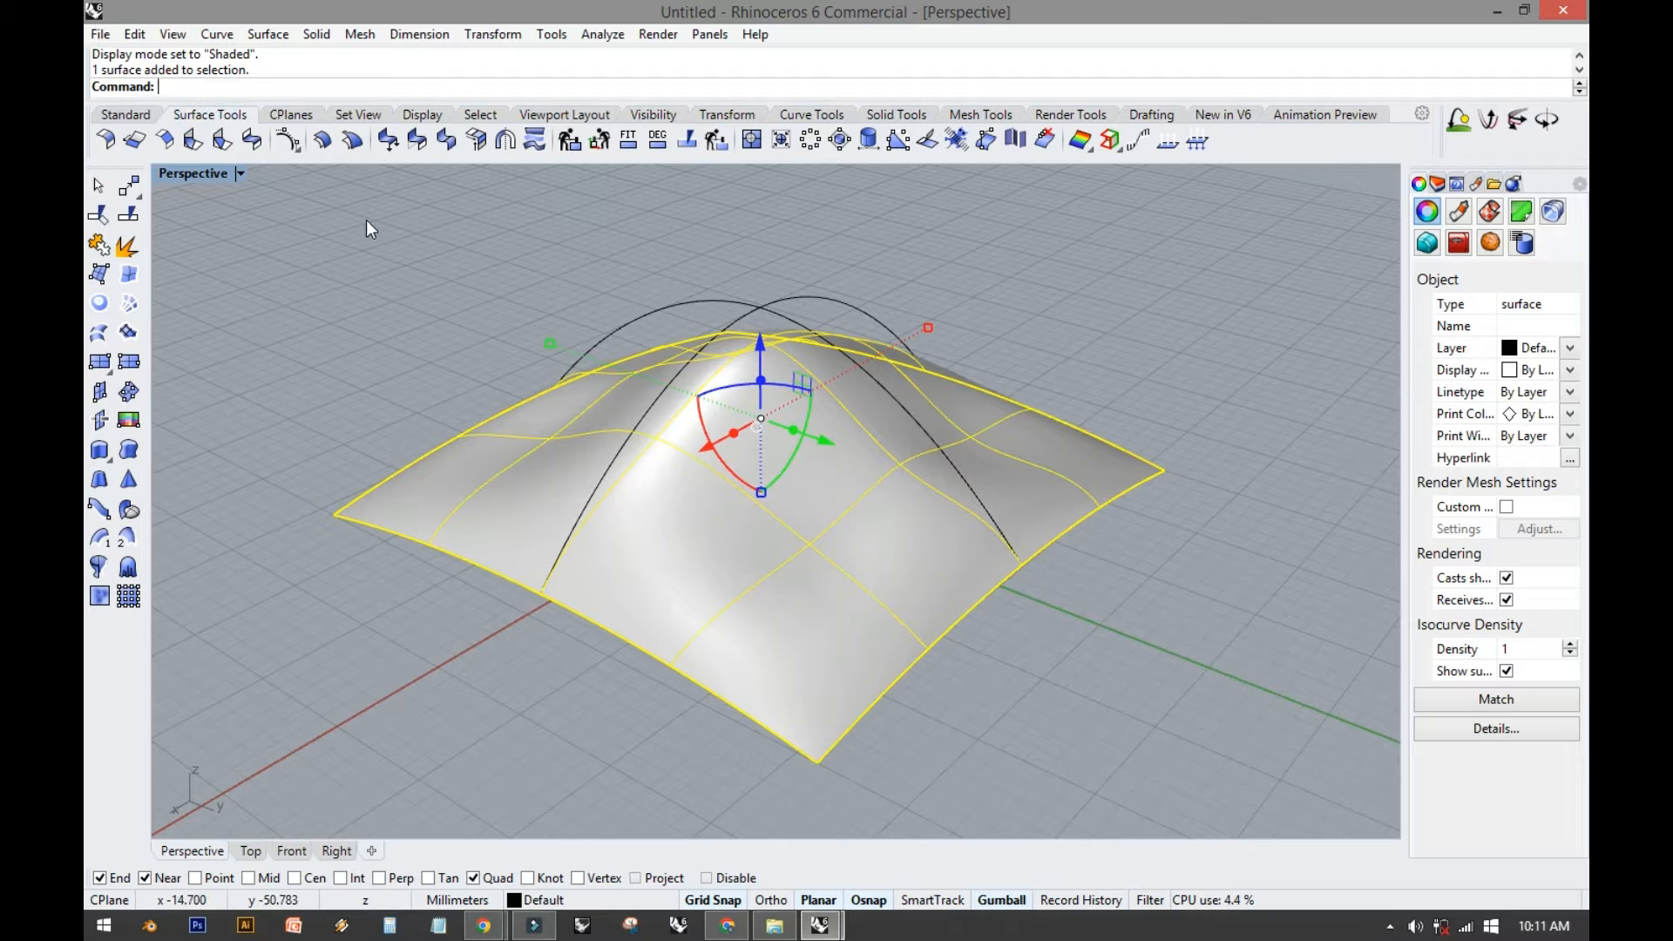
left_click(565, 144)
right_click_drag(453, 305, 385, 322)
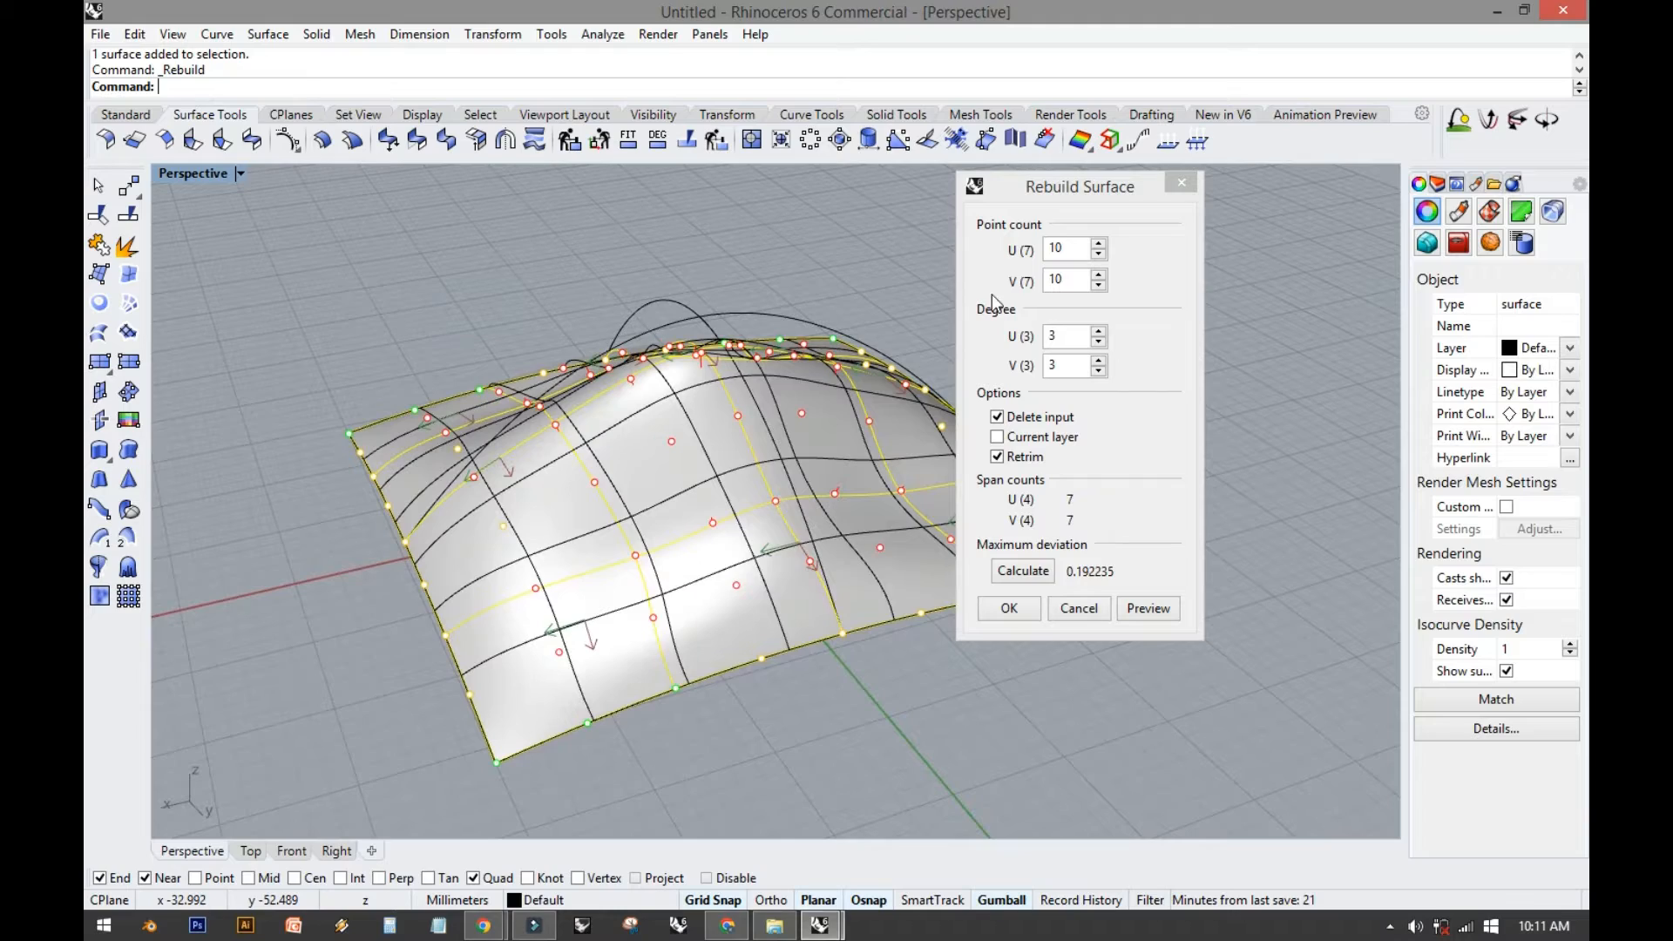
right_click_drag(763, 301, 881, 321)
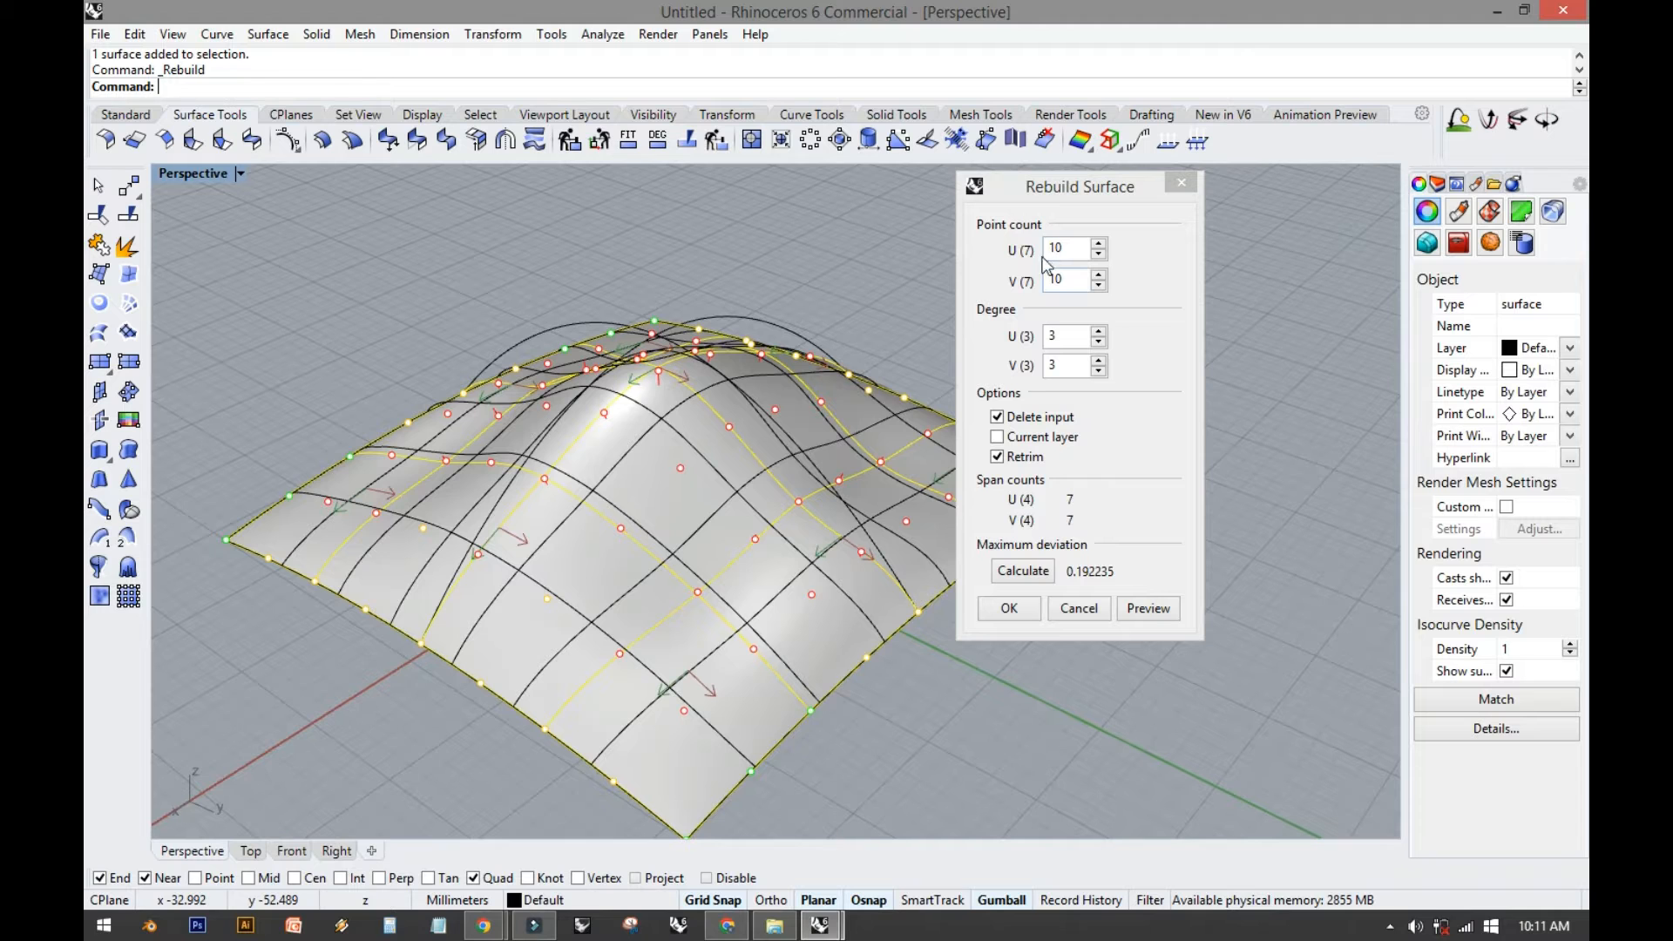
right_click_drag(558, 495, 657, 615)
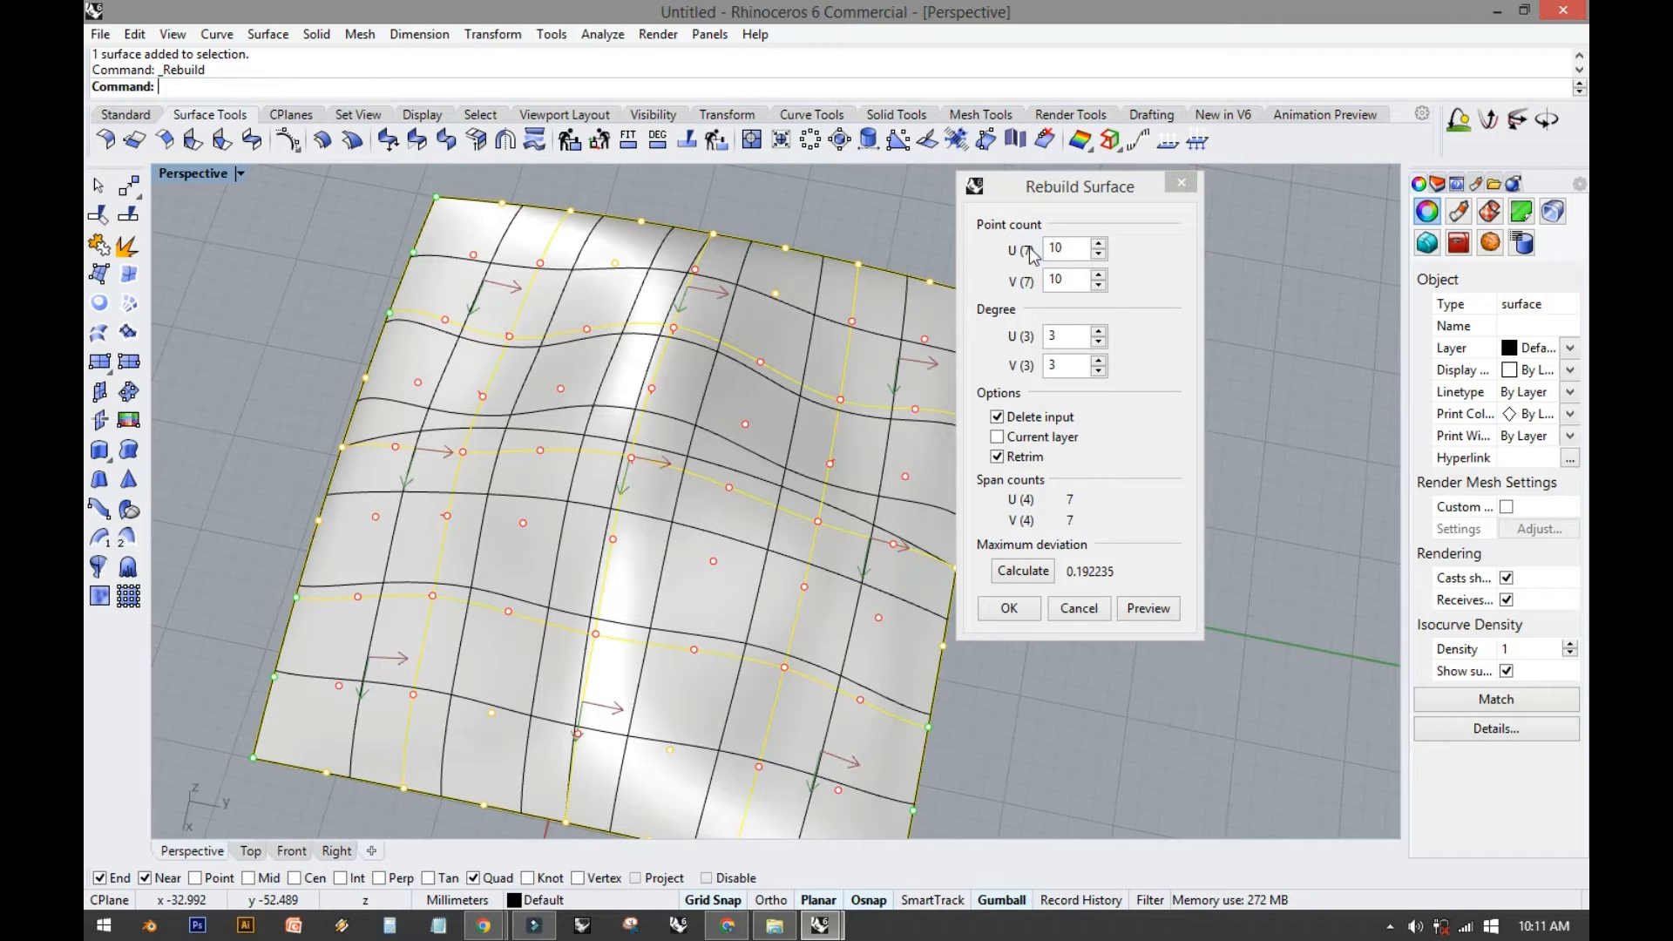
Rebuild the sculpted surface with 20 points in both U and V at degree 3, deleting the input.
double_click(1082, 247)
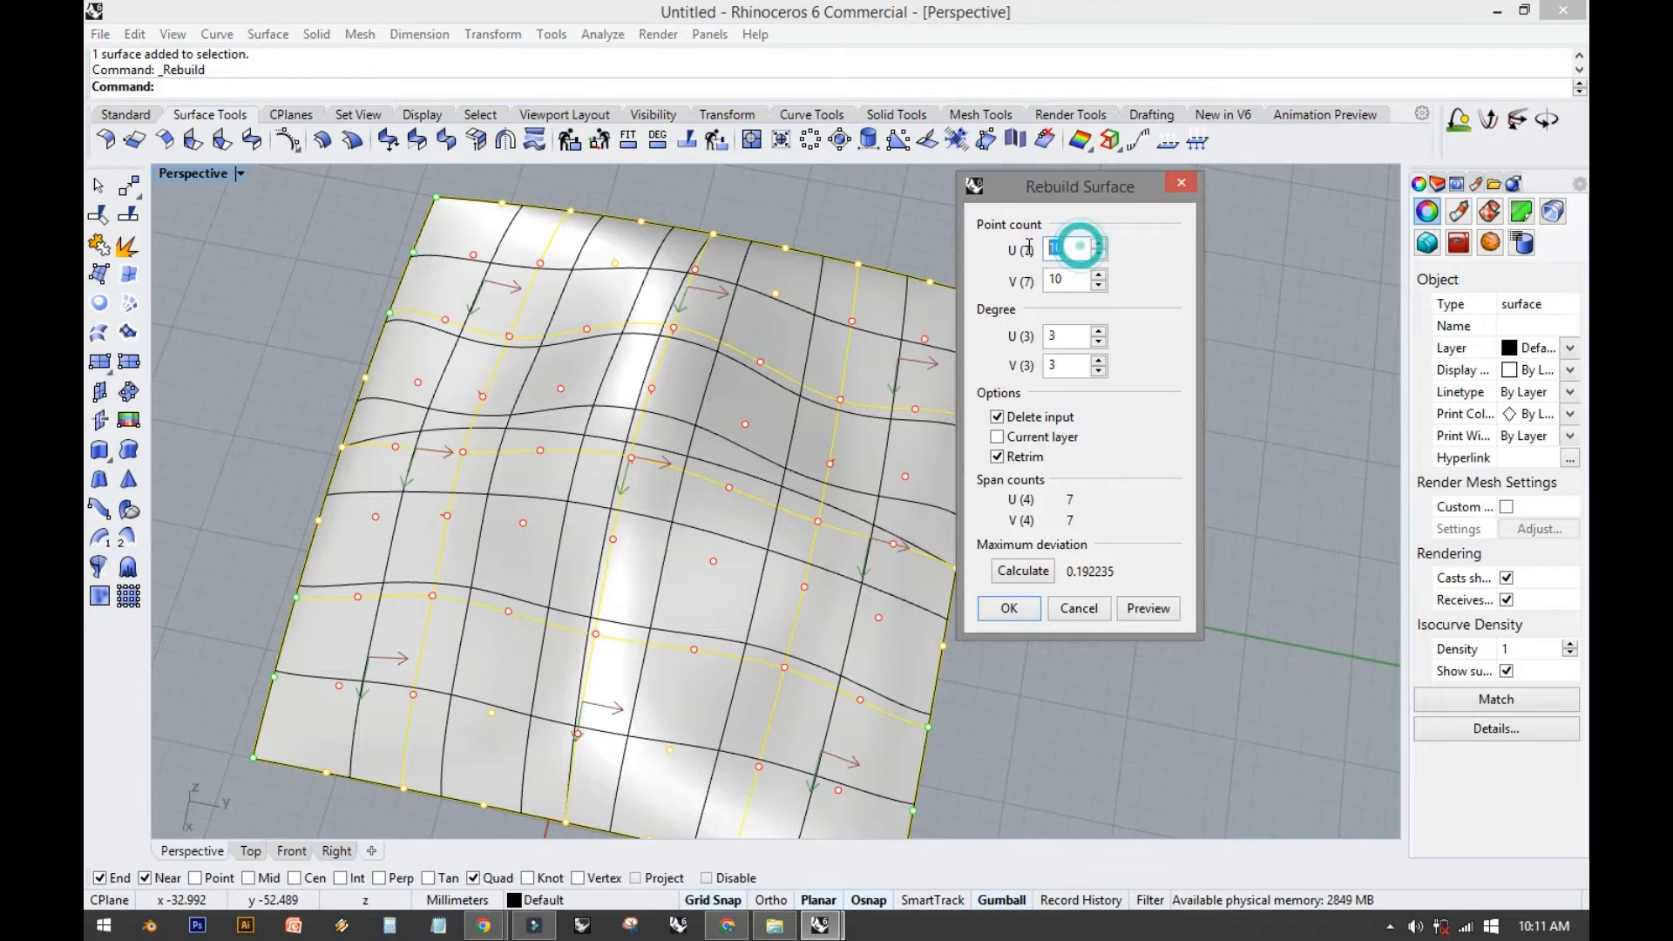
type("20")
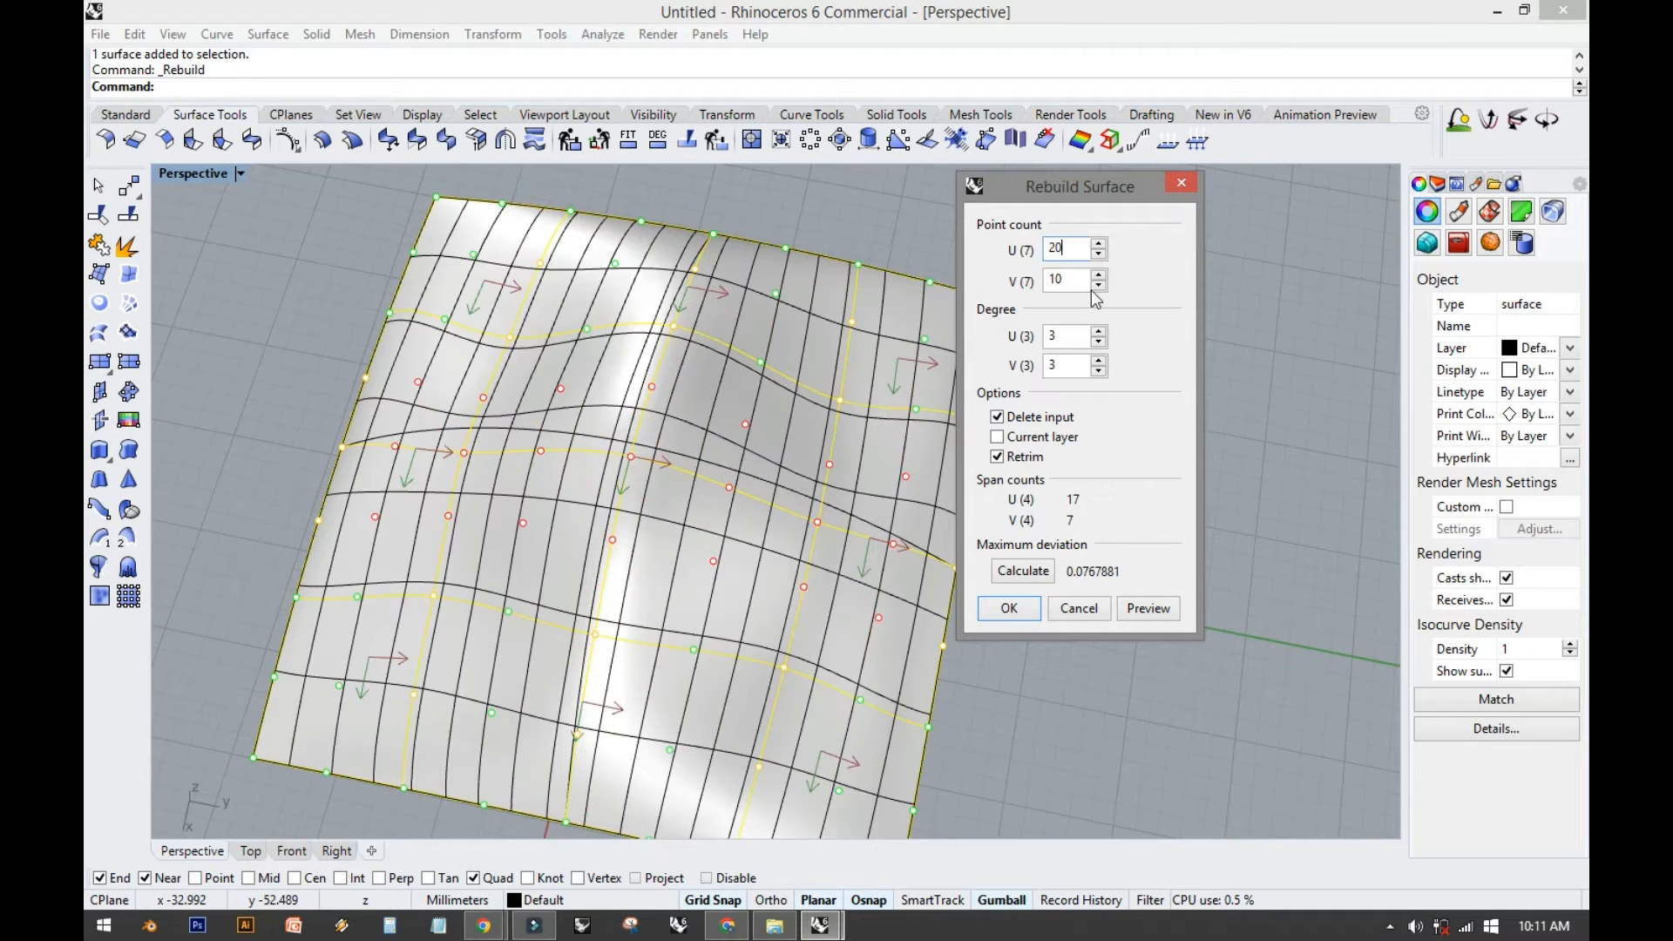
double_click(1078, 277)
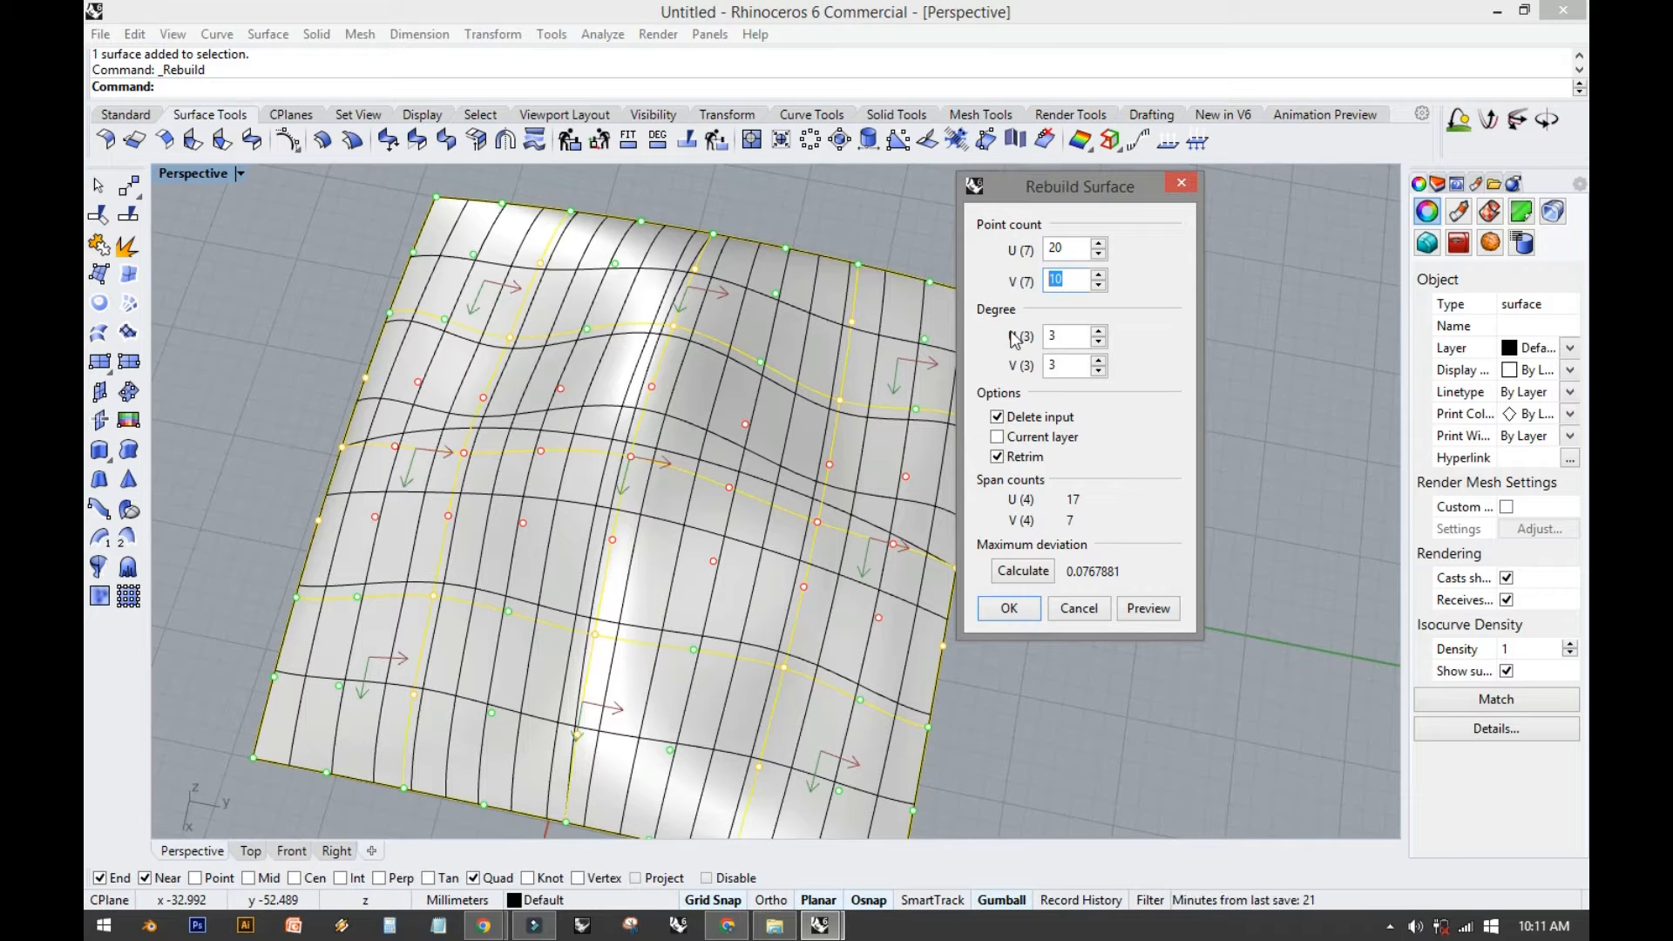
type("20")
right_click_drag(812, 507, 786, 434)
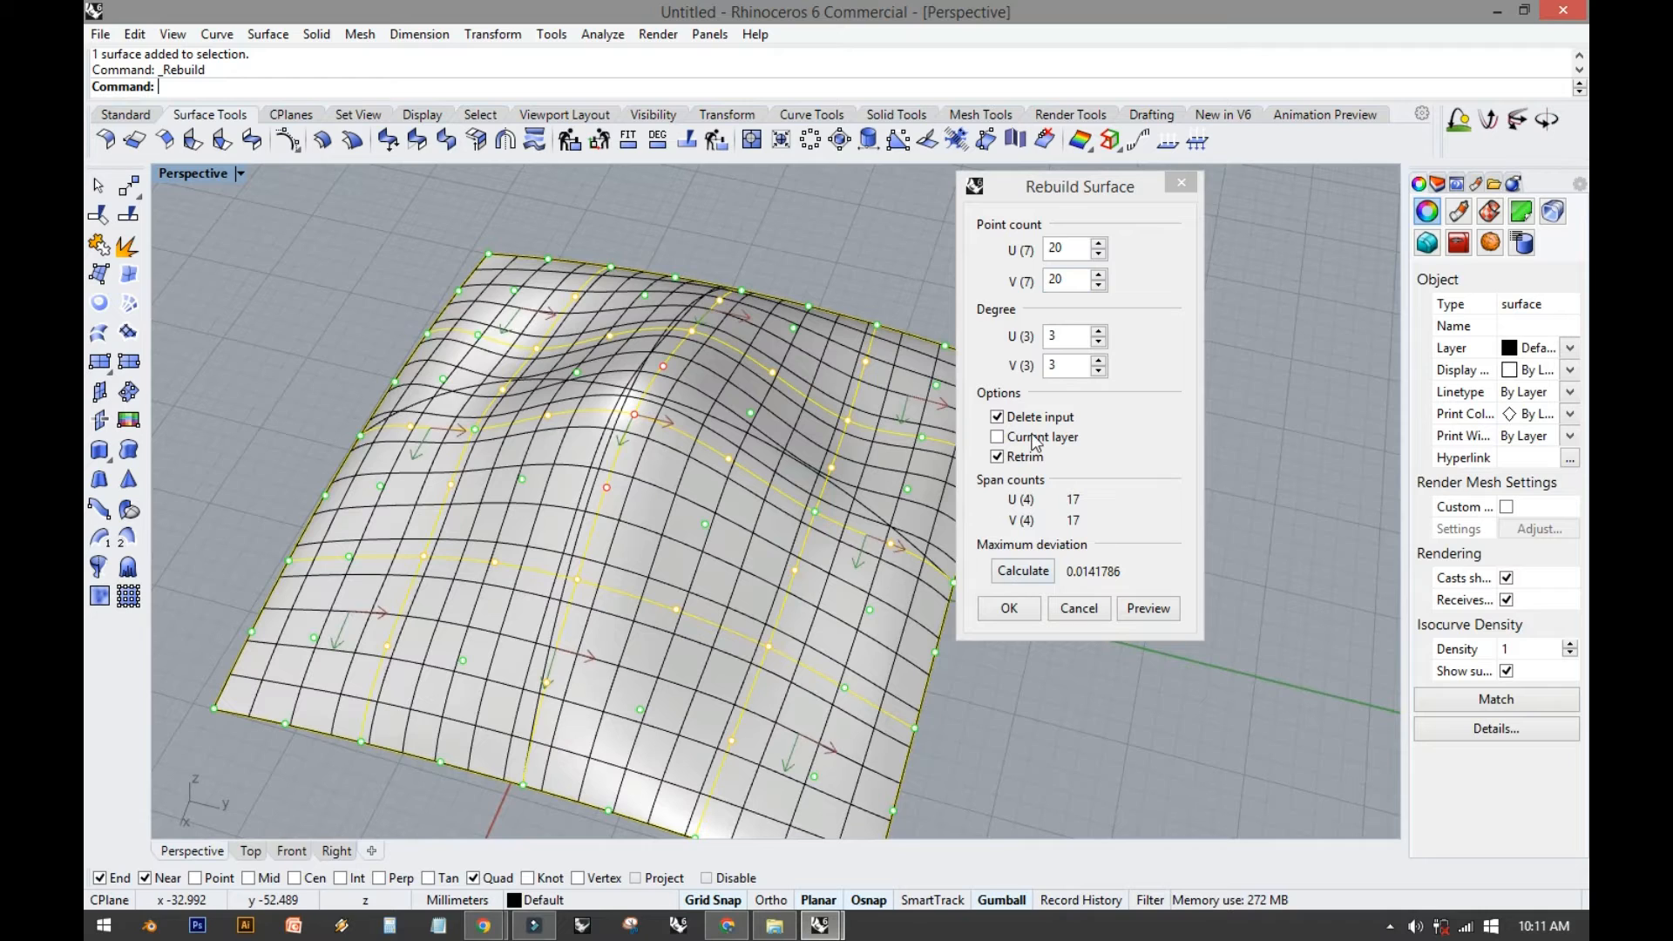
left_click_drag(1064, 340, 1049, 338)
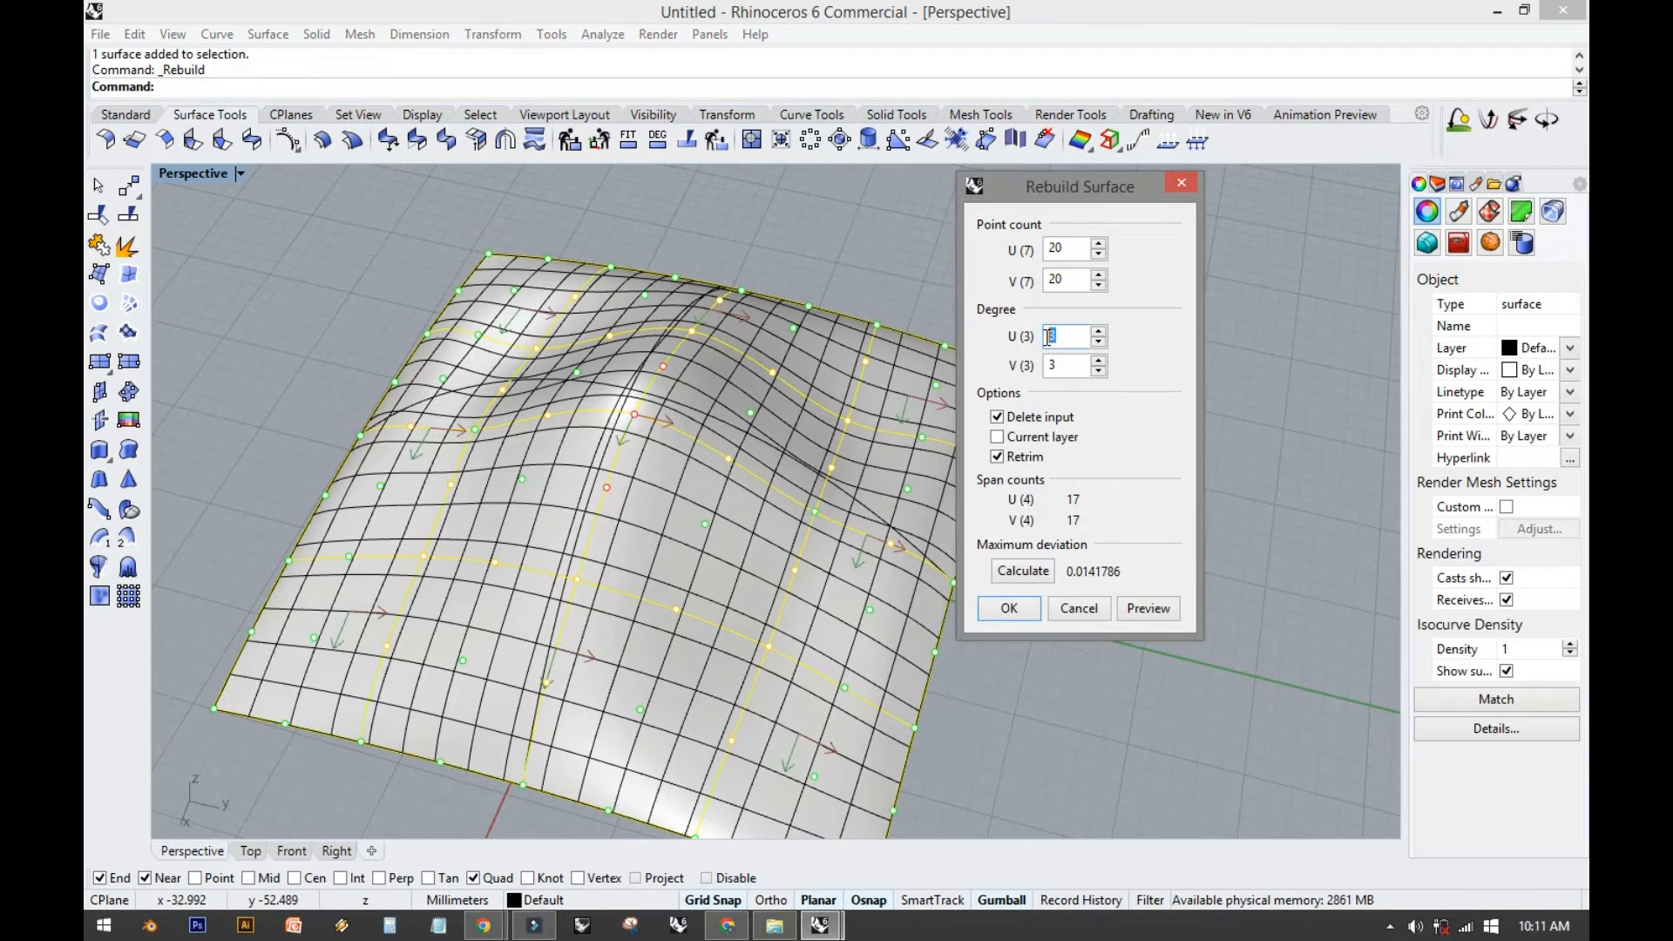
left_click(1062, 338)
left_click(1024, 609)
left_click(1126, 581)
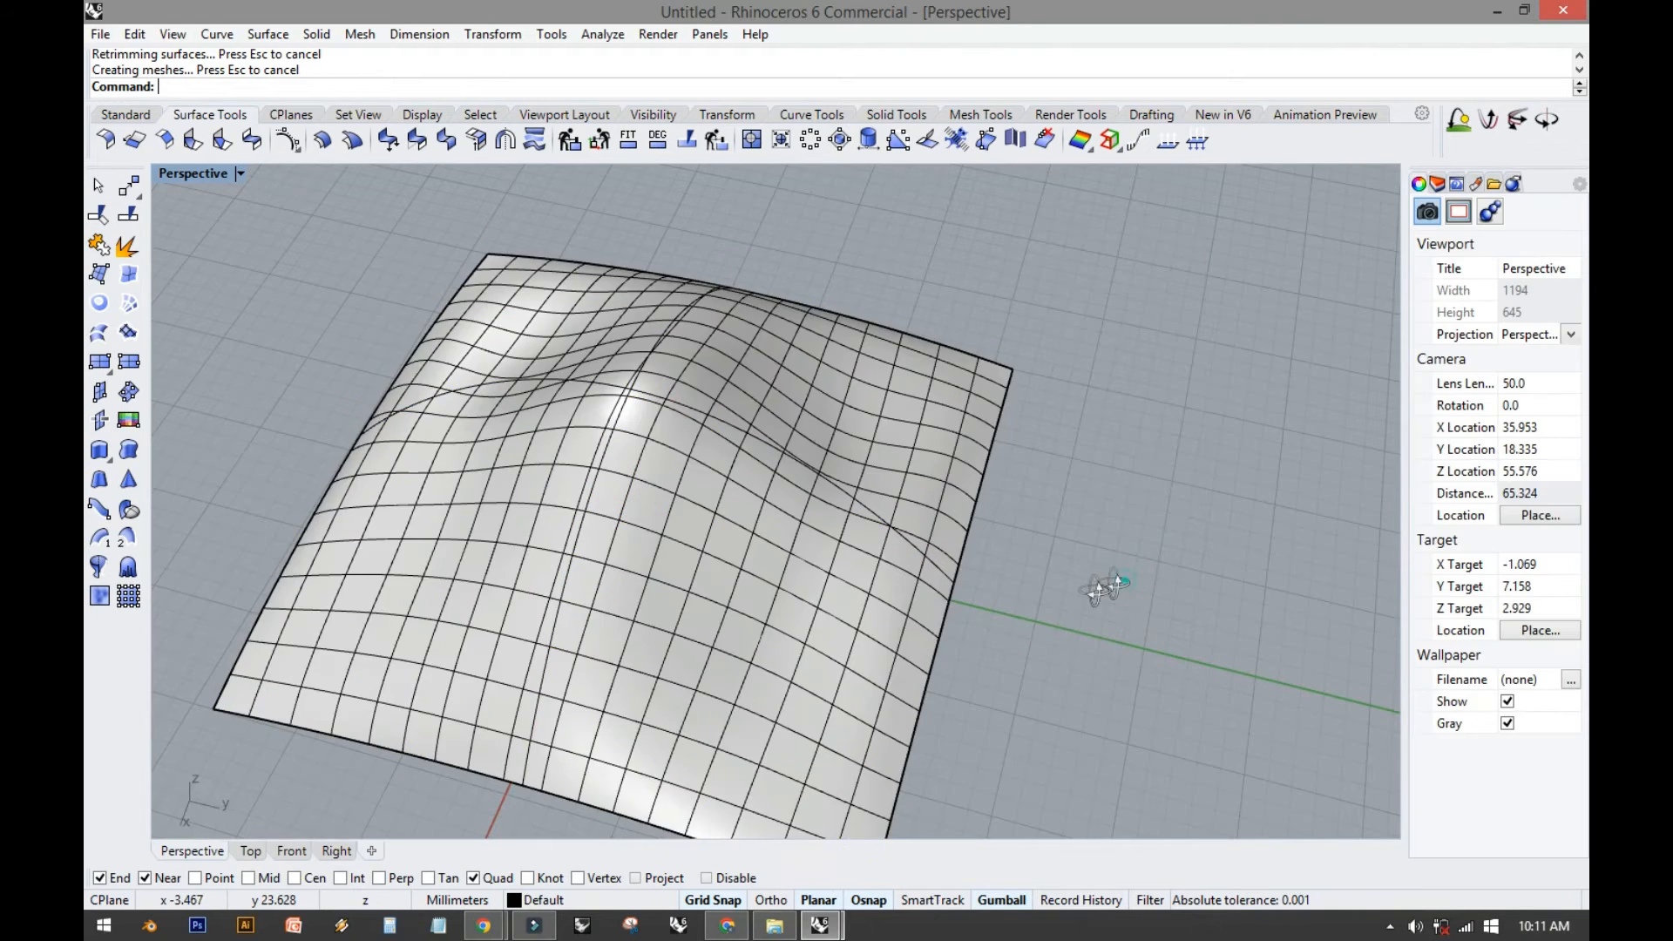
Turn on the control points of the densely rebuilt surface.
right_click_drag(1102, 587, 982, 516)
left_click(959, 516)
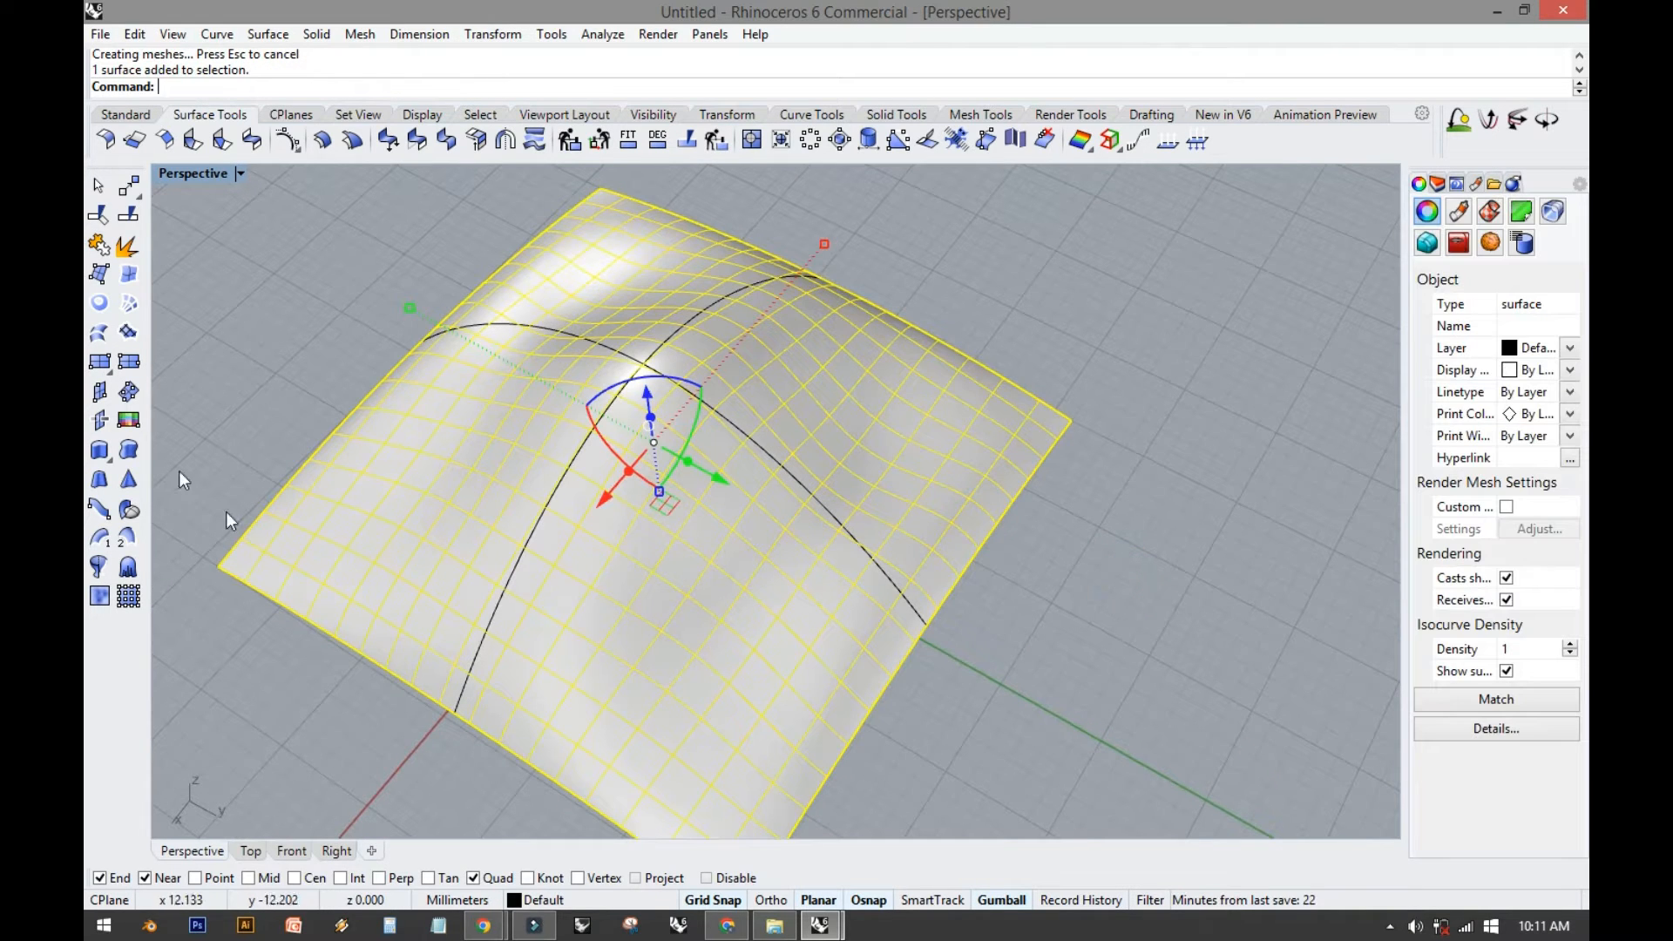
left_click(126, 114)
left_click(128, 511)
right_click_drag(229, 480, 598, 478)
scroll(601, 440, "up", 5)
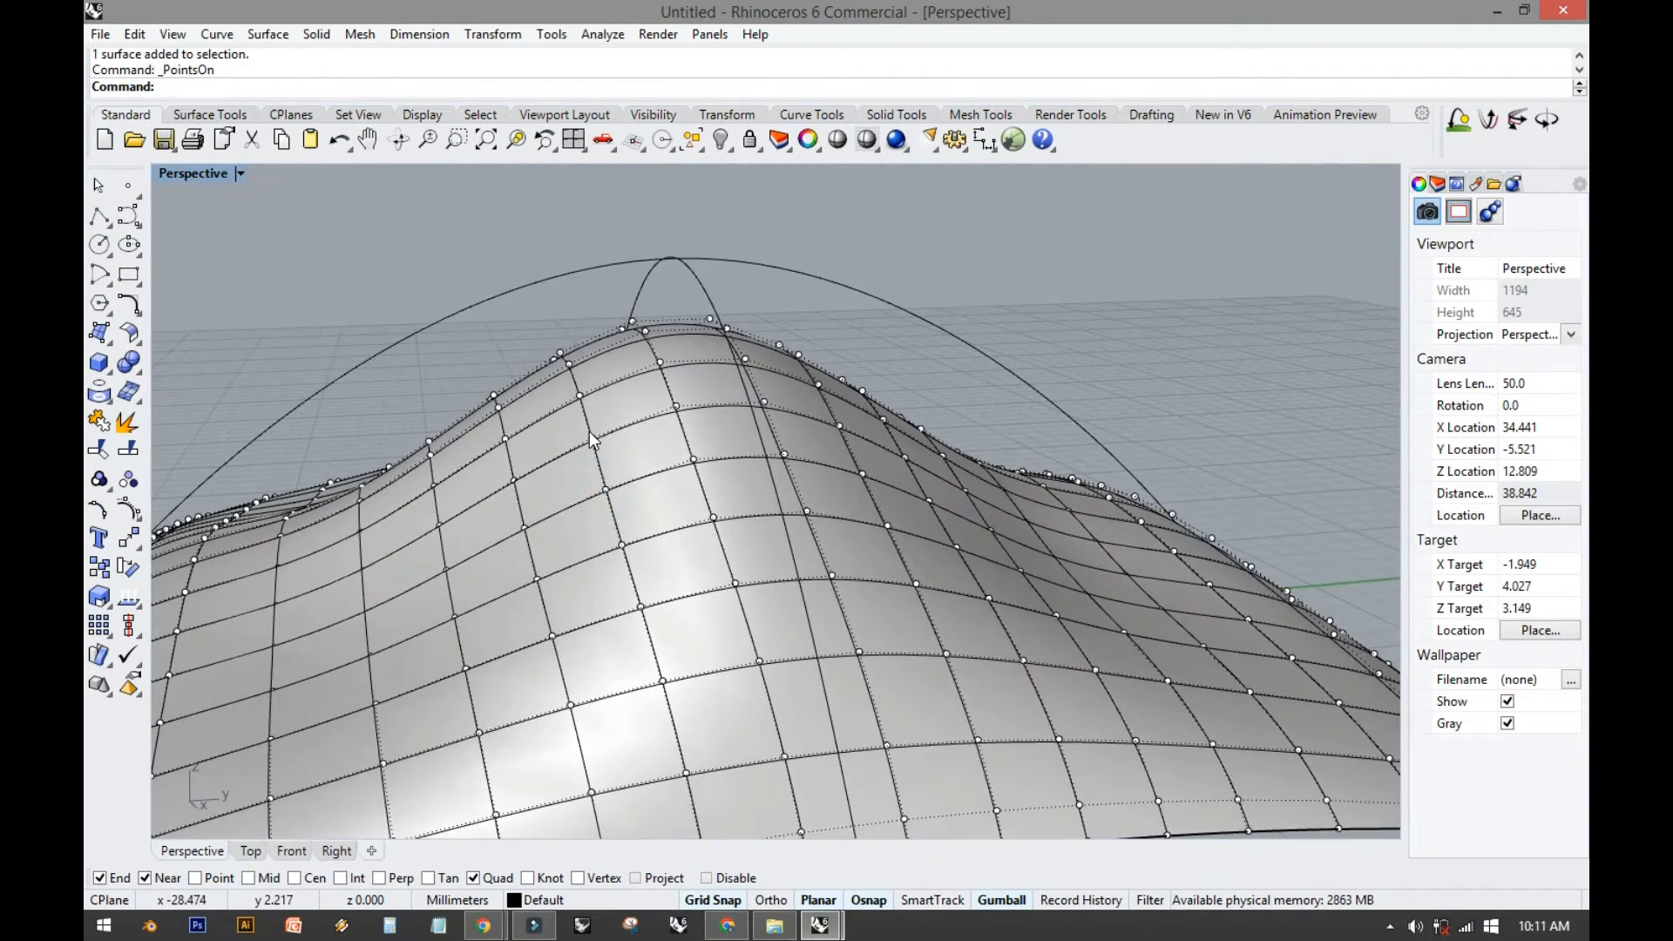
Try raising a row of adjacent control points across the front of the ridge, then undo the move.
left_click(593, 439)
left_click(676, 406, "shift")
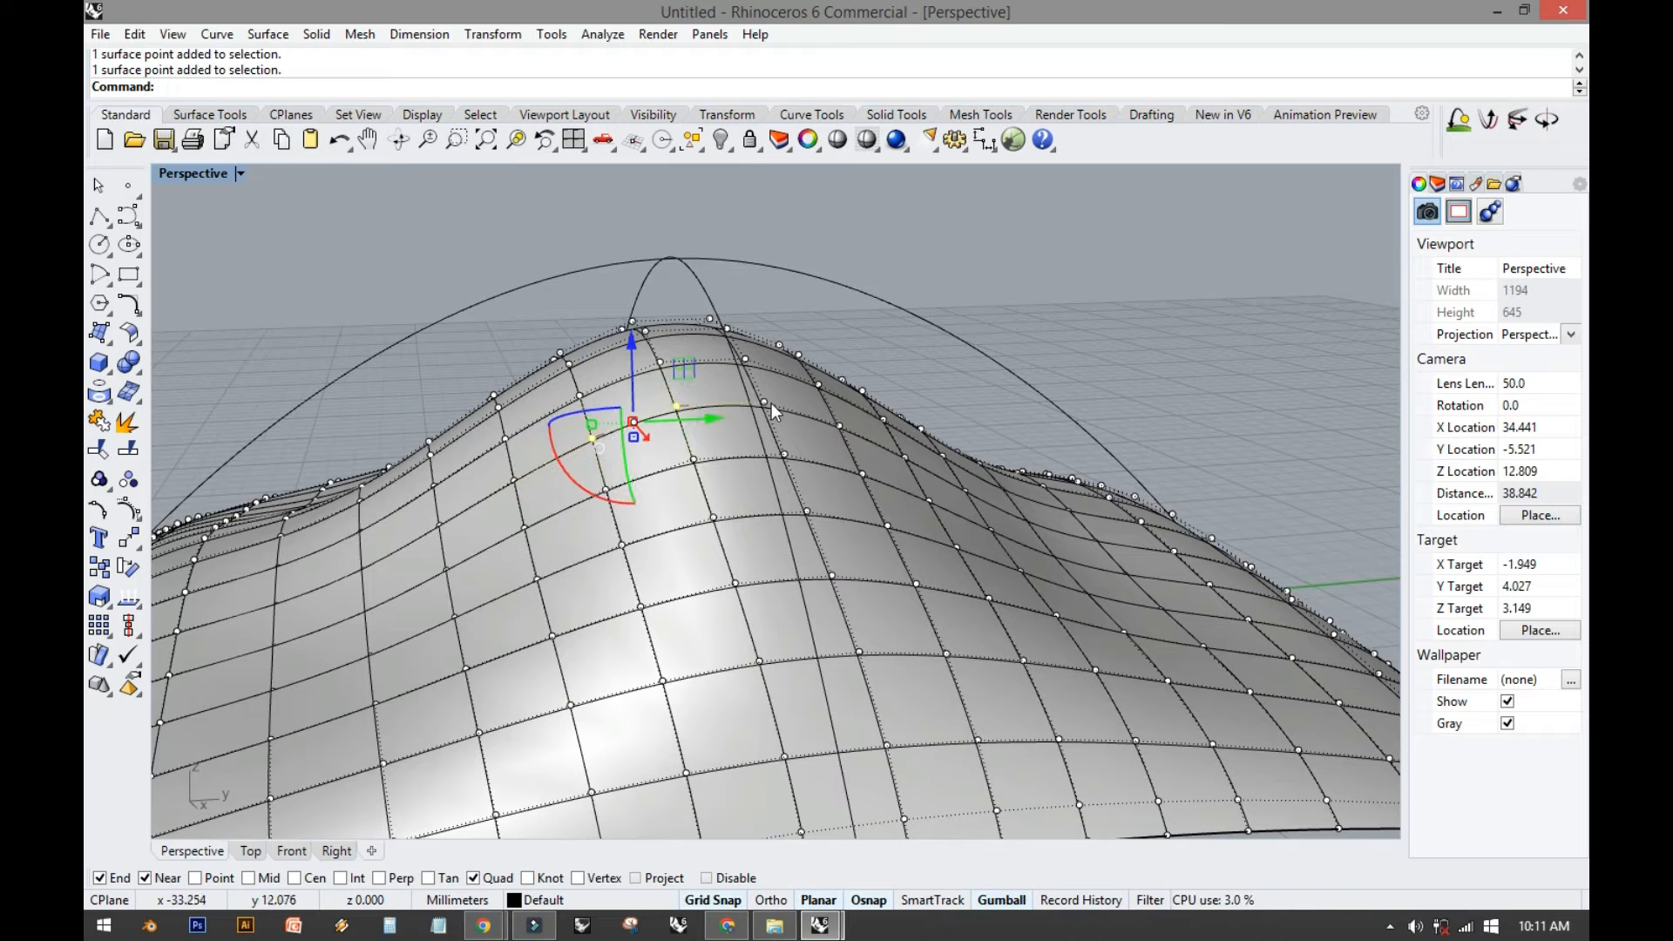
left_click(766, 404, "shift")
left_click(841, 426, "shift")
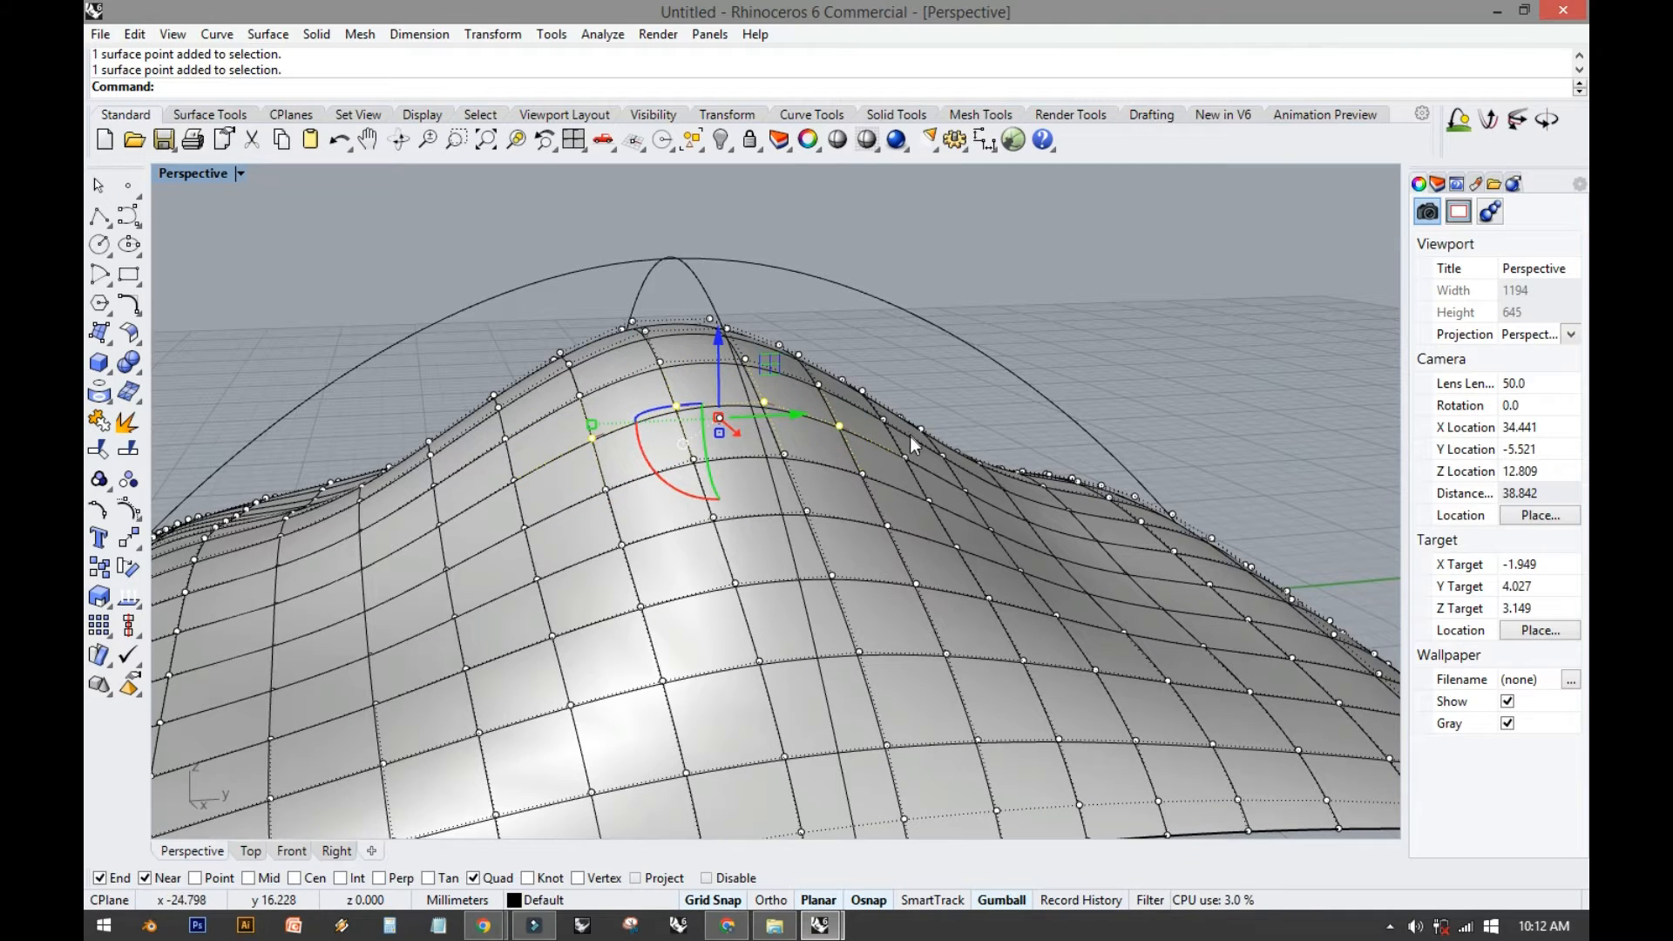
right_click_drag(907, 453, 723, 504)
left_click_drag(691, 459, 702, 330)
right_click_drag(702, 329, 568, 490)
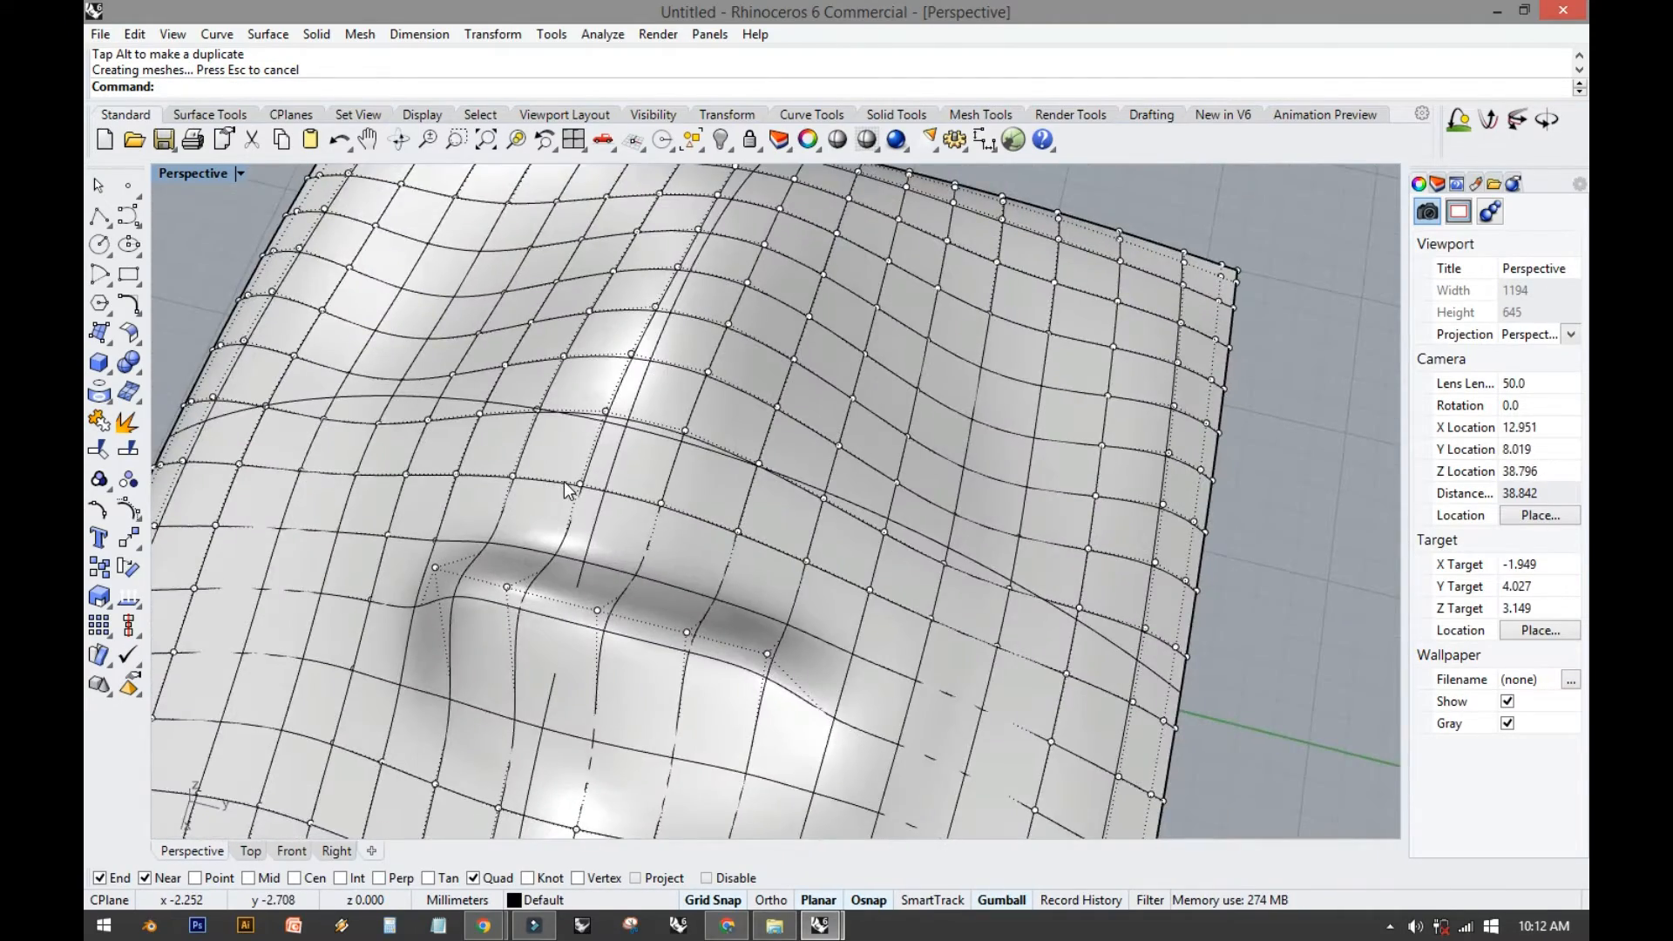
scroll(559, 524, "down", 5)
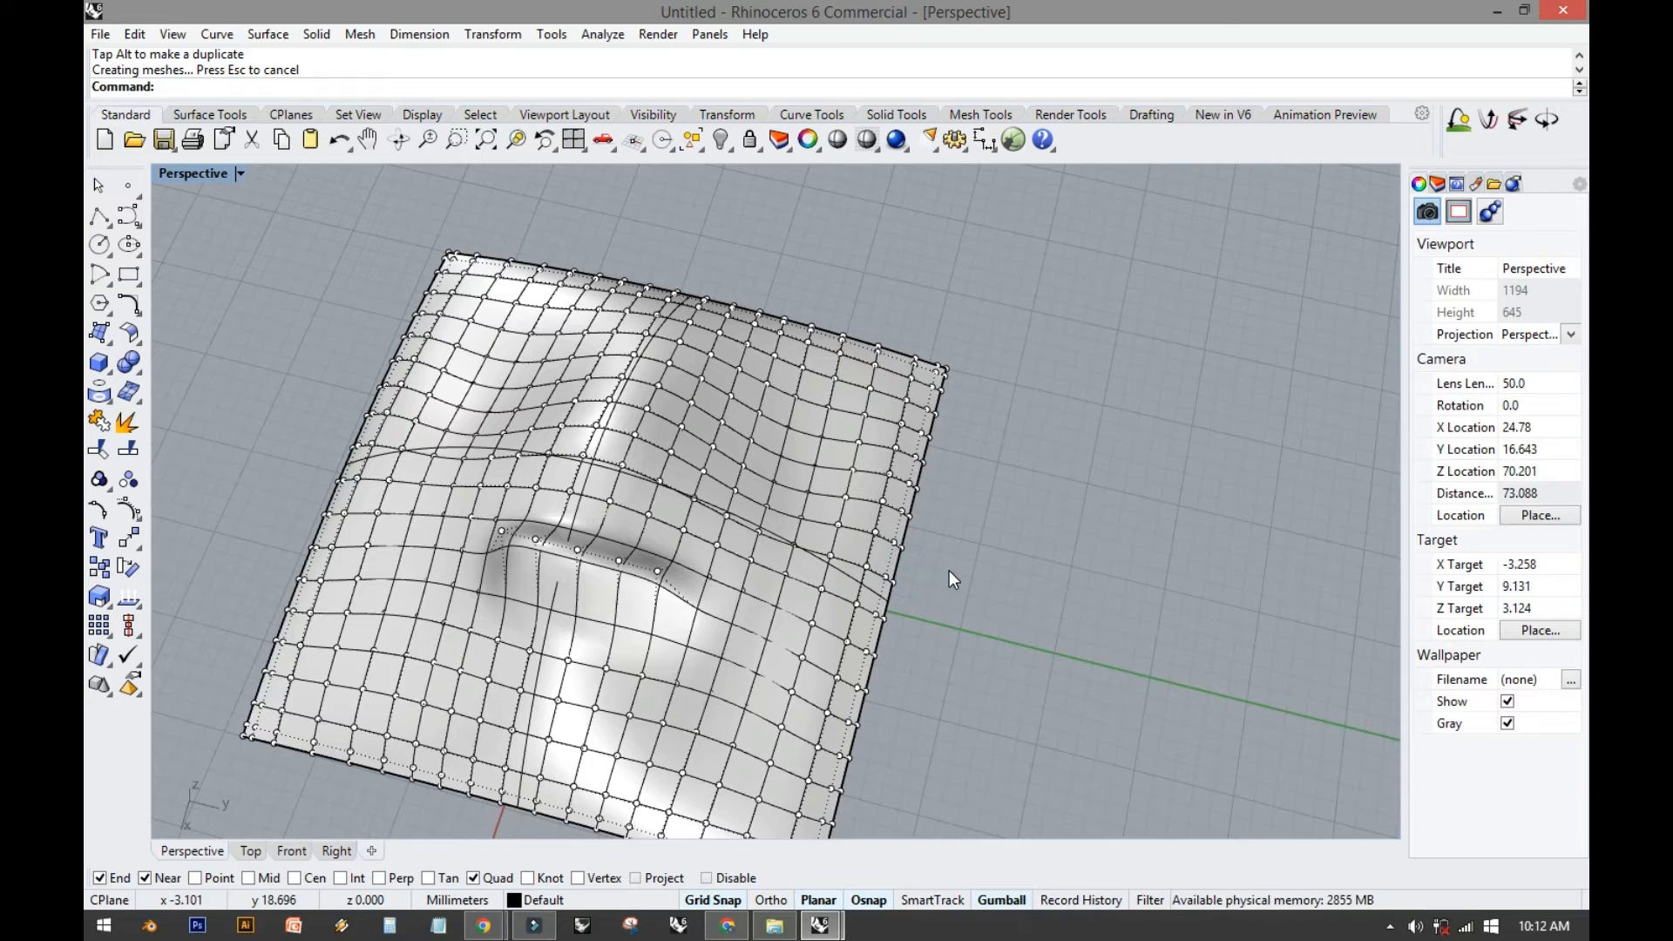
key("ctrl+z")
Rebuild the dense surface with 7 points in both U and V at degree 3.
right_click_drag(943, 584, 668, 448)
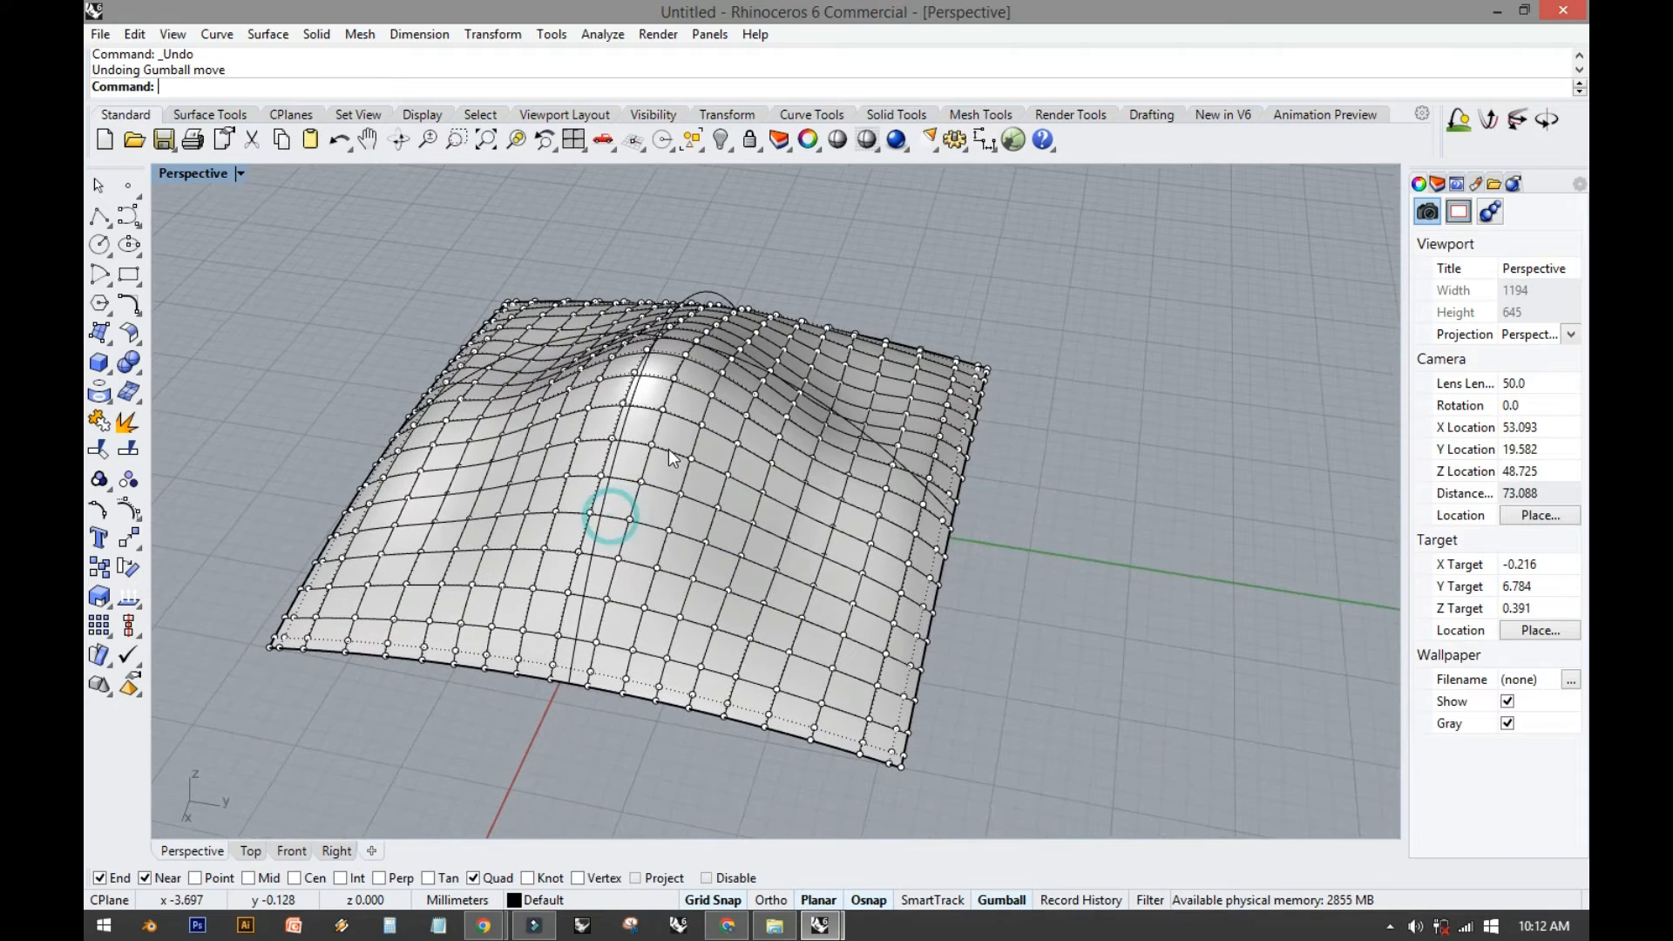
left_click(666, 444)
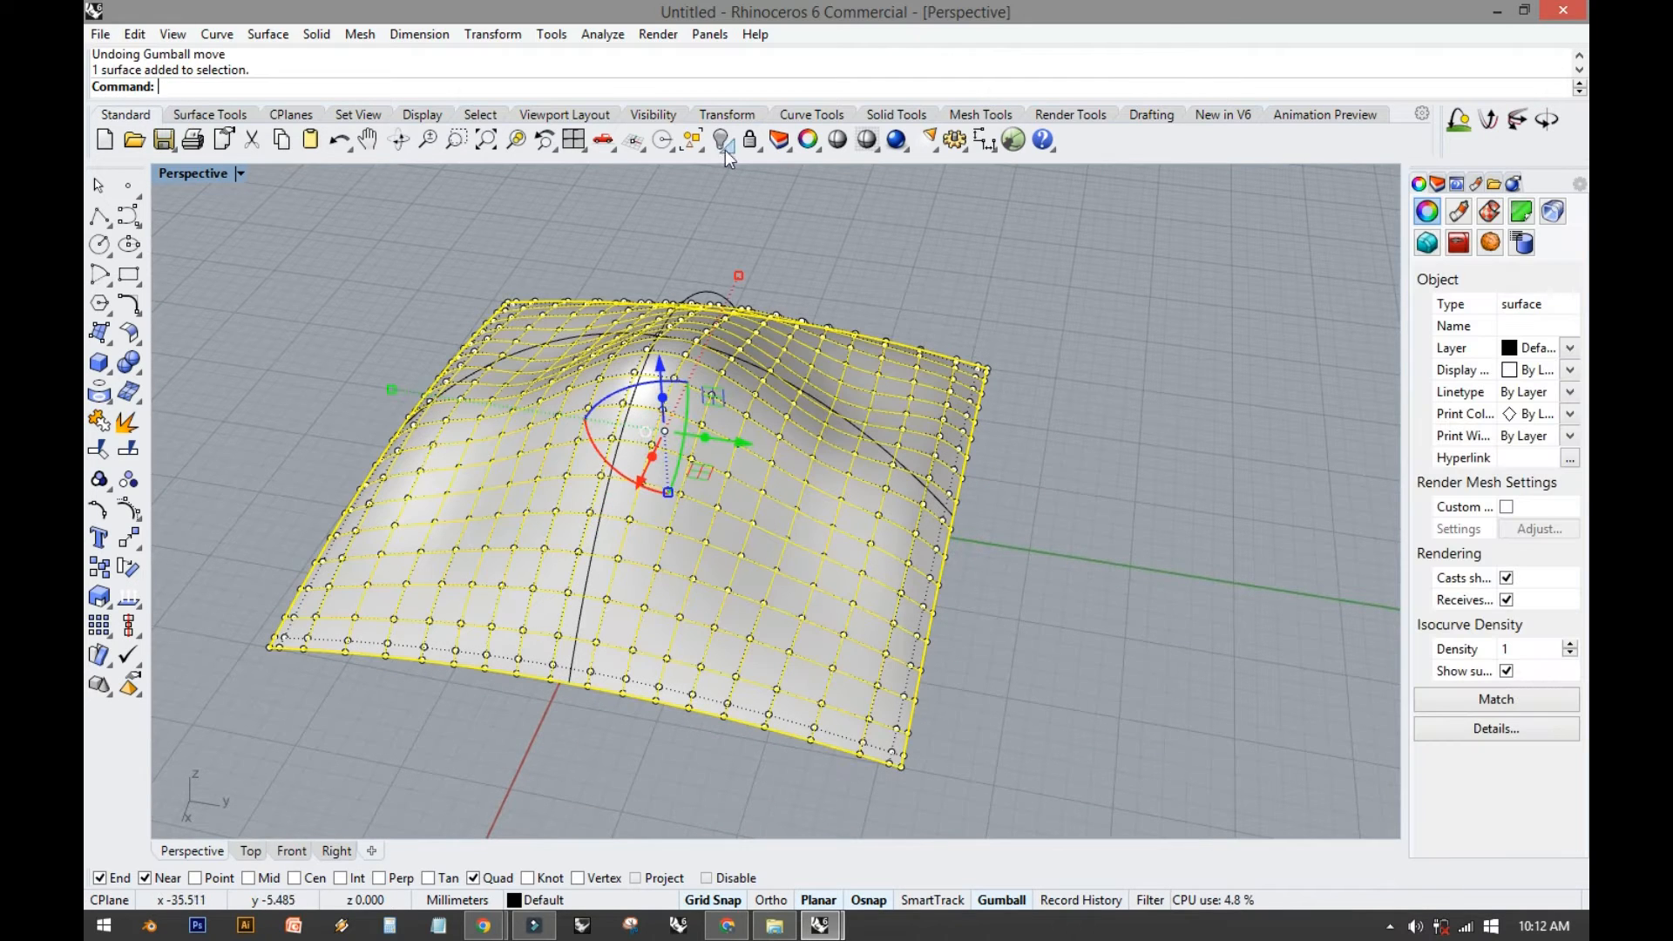
left_click(208, 118)
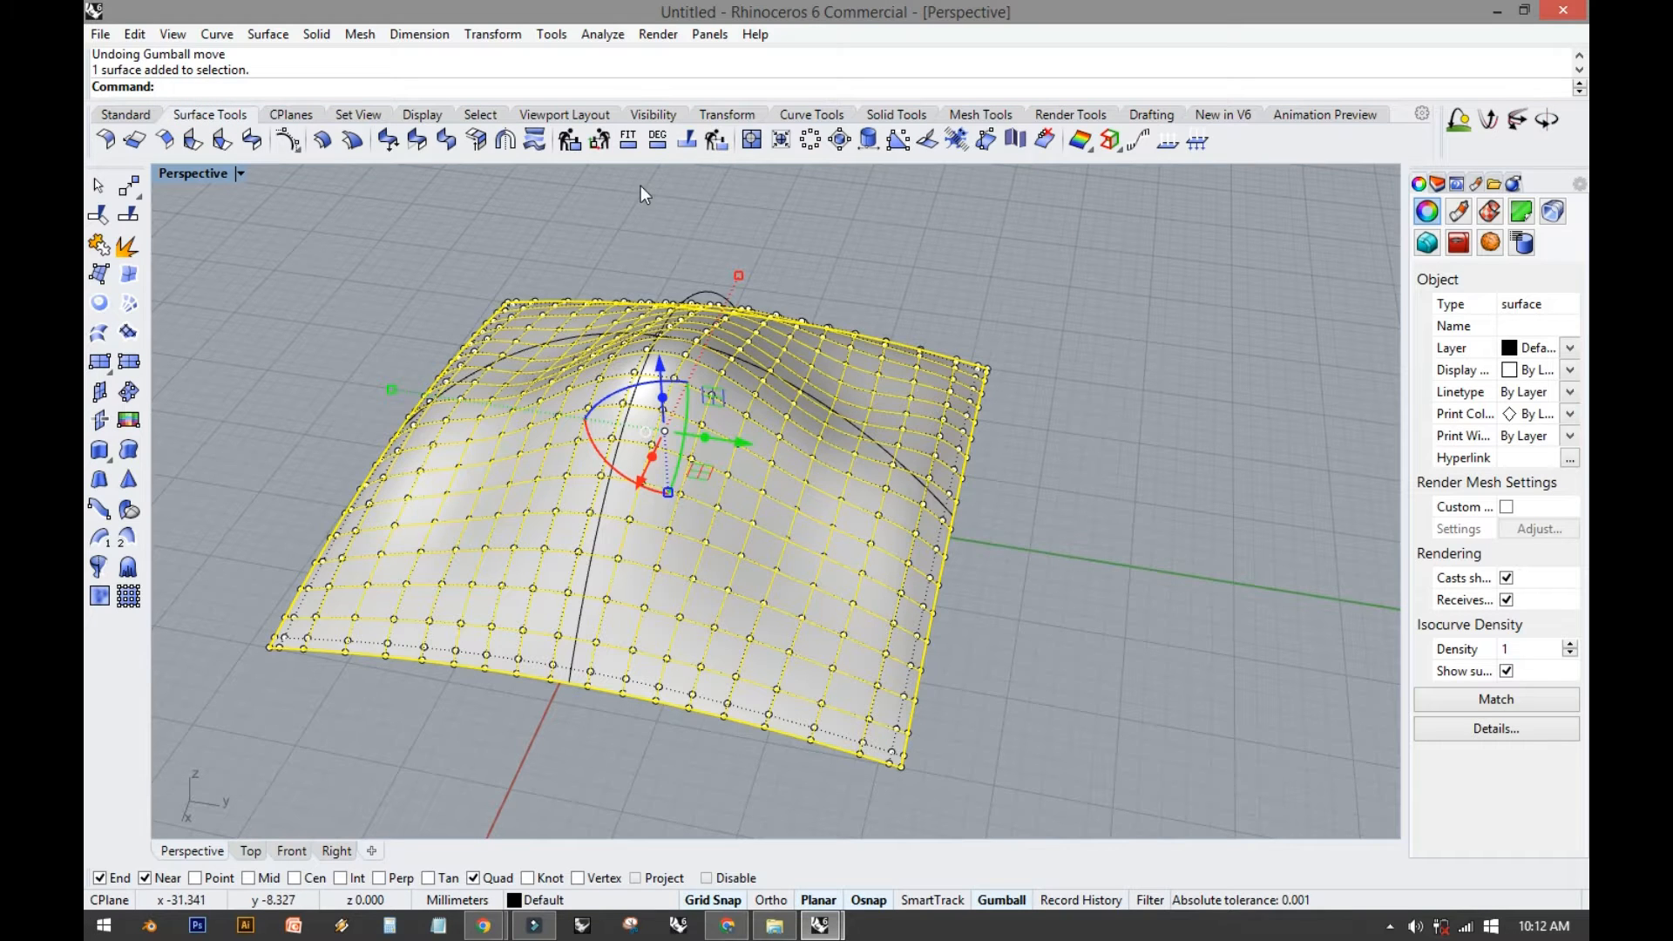
left_click(571, 144)
double_click(1060, 252)
type("7")
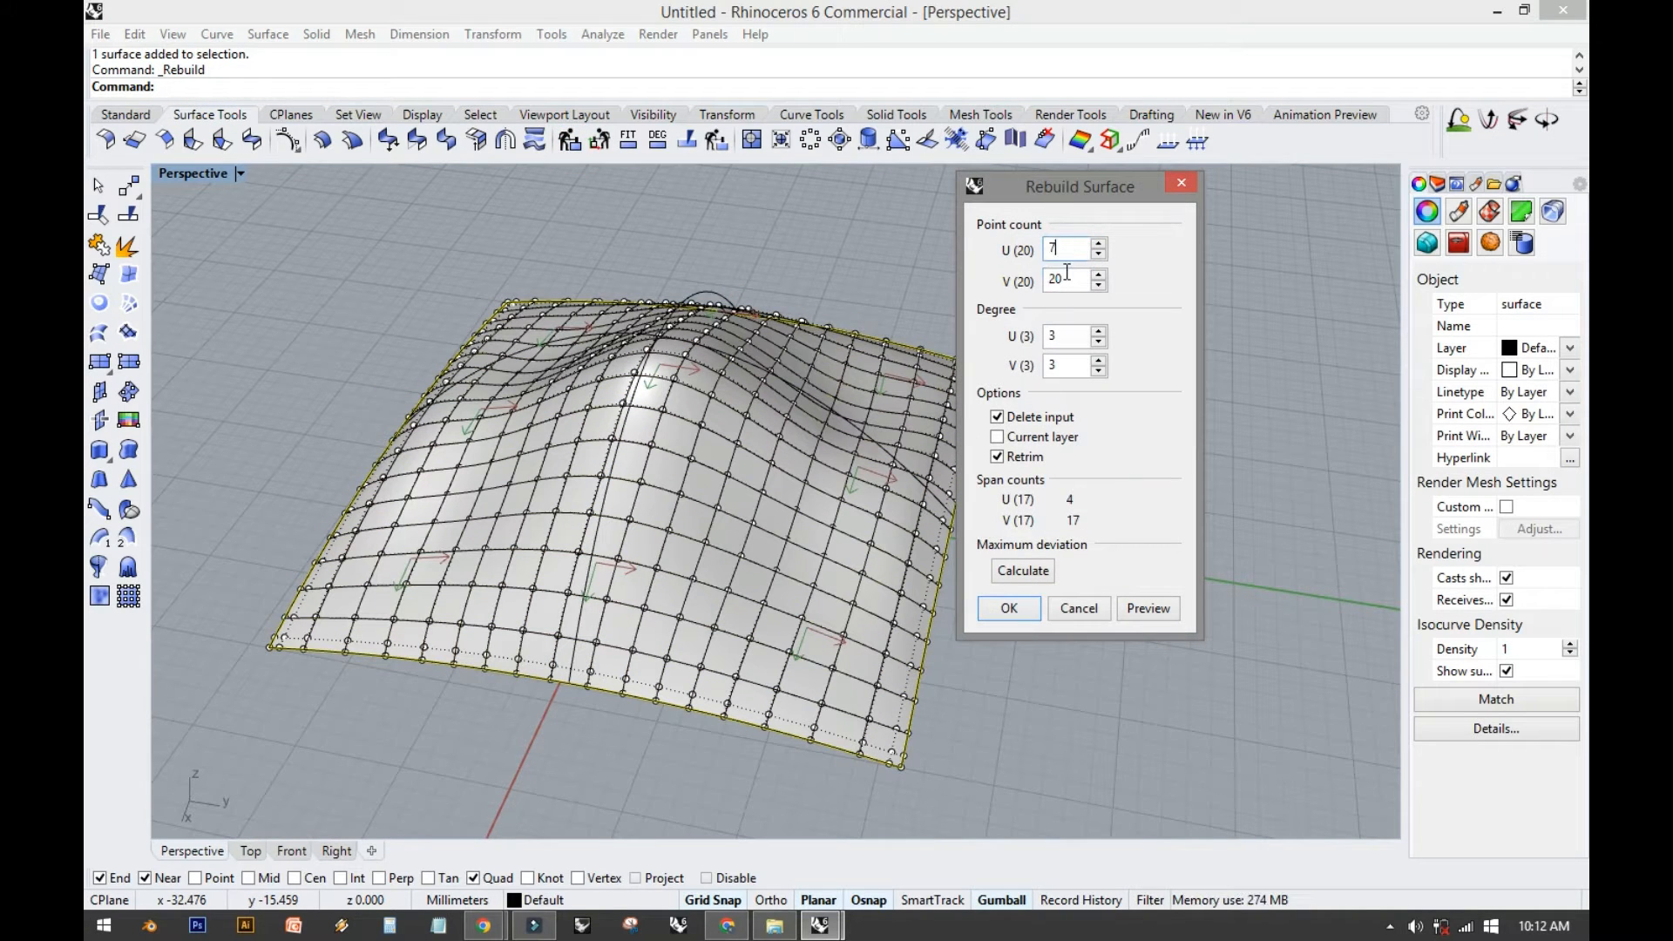
double_click(1063, 279)
type("7")
left_click(1131, 609)
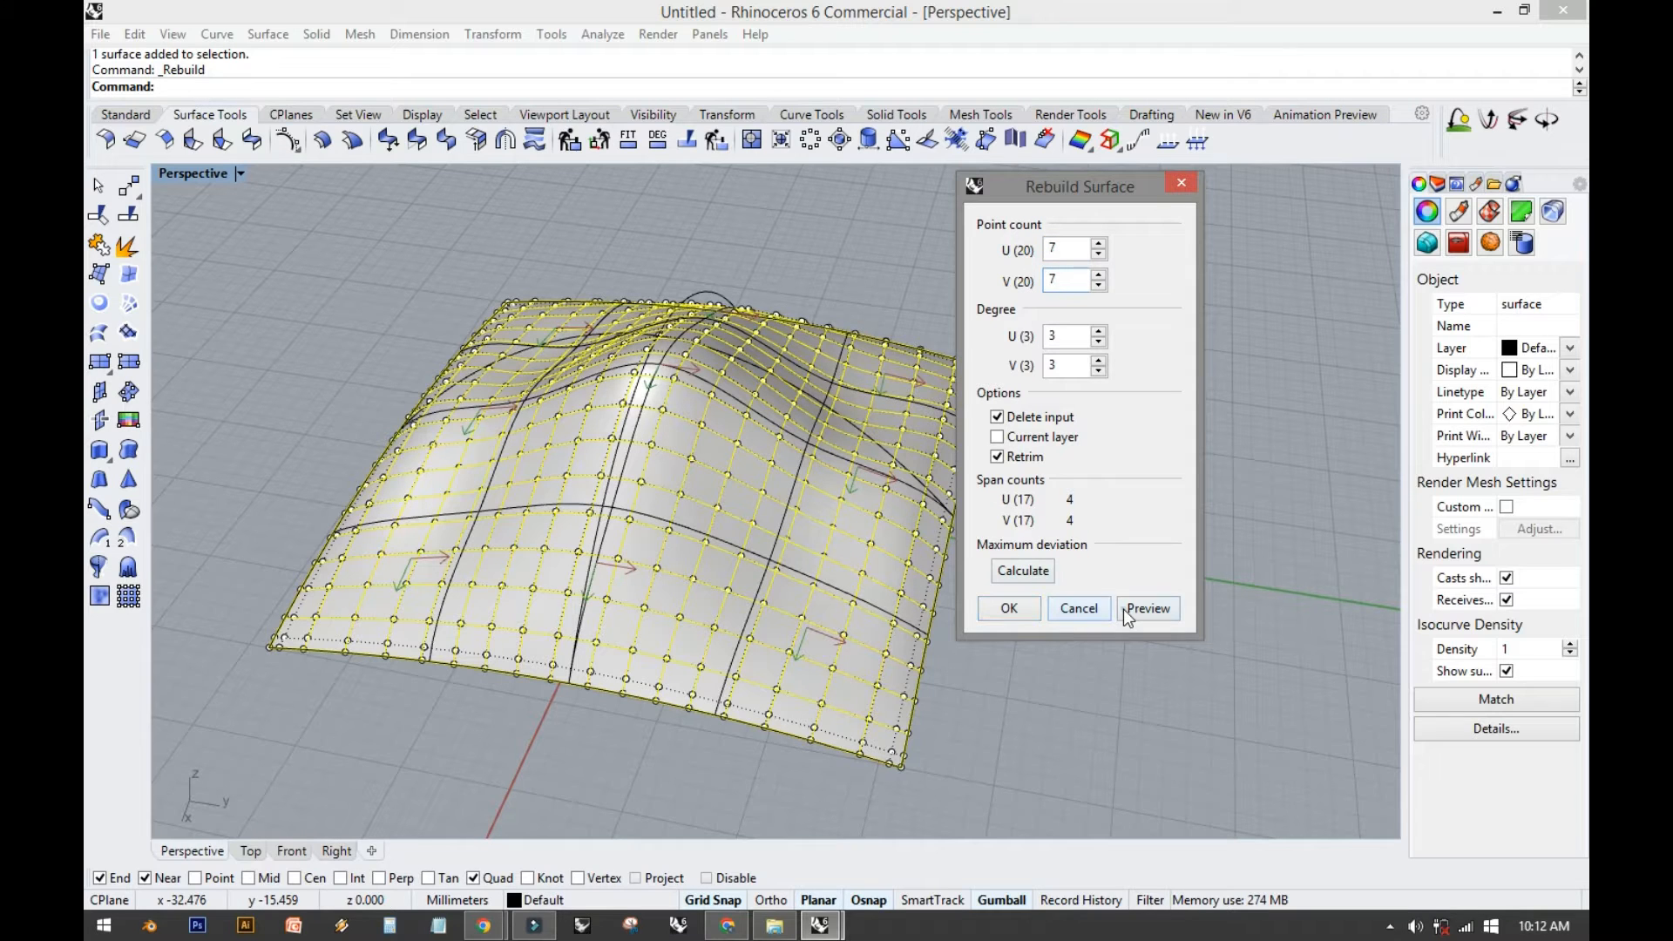
left_click(1001, 614)
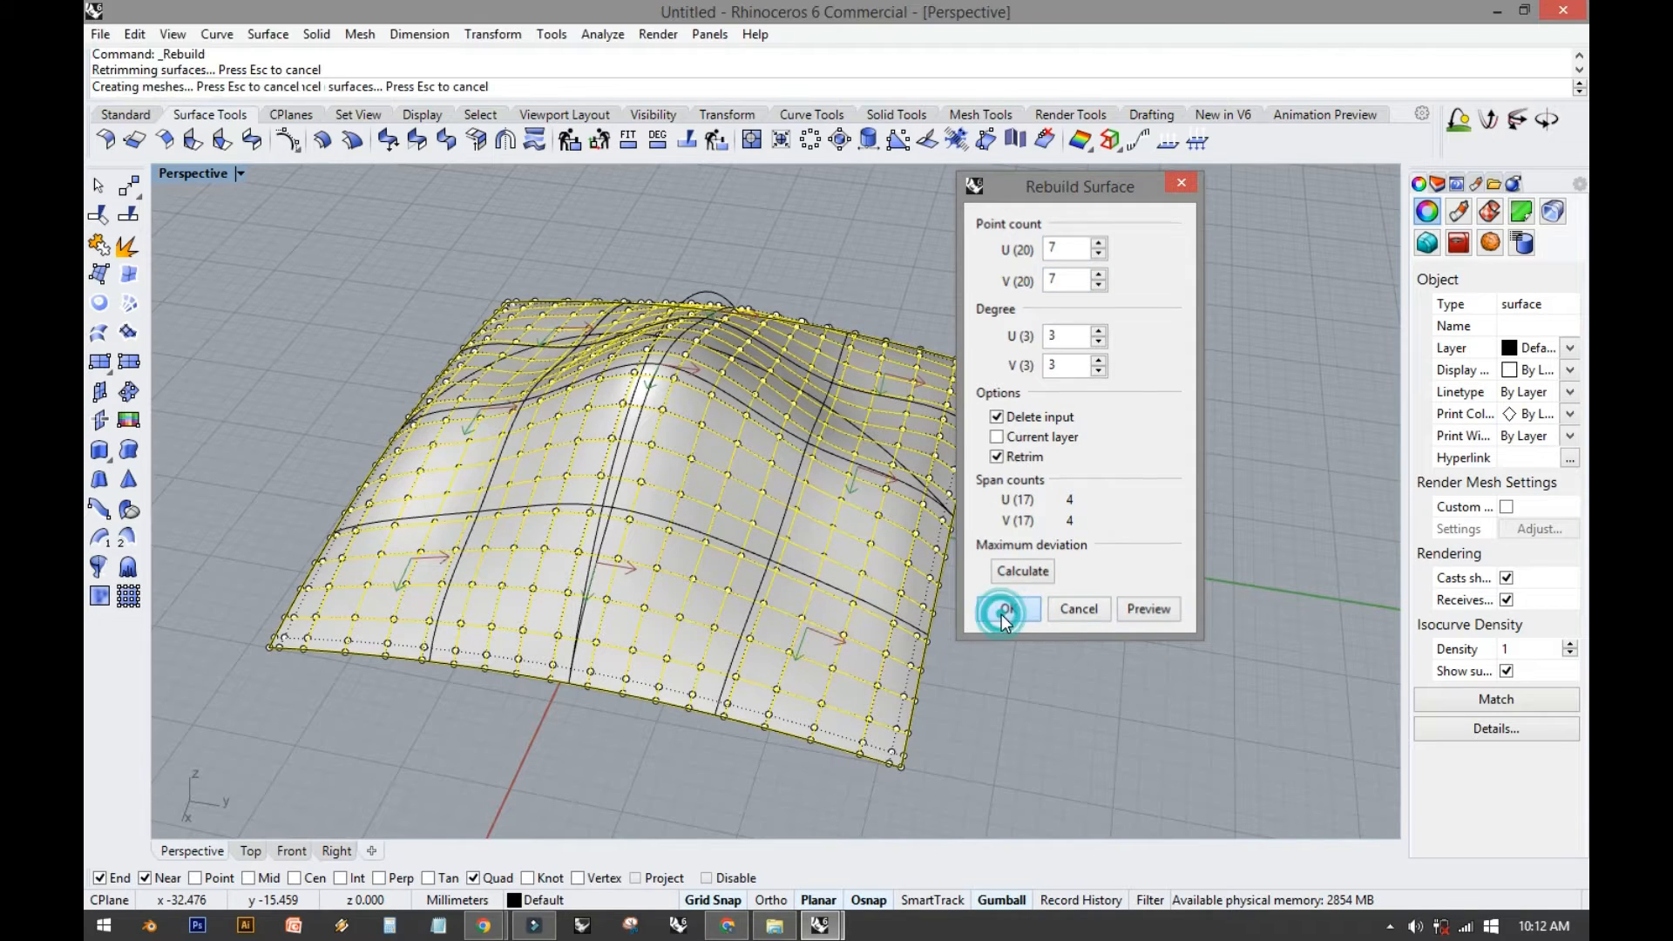
left_click(1062, 545)
right_click_drag(1061, 546, 371, 434)
right_click_drag(317, 379, 326, 383)
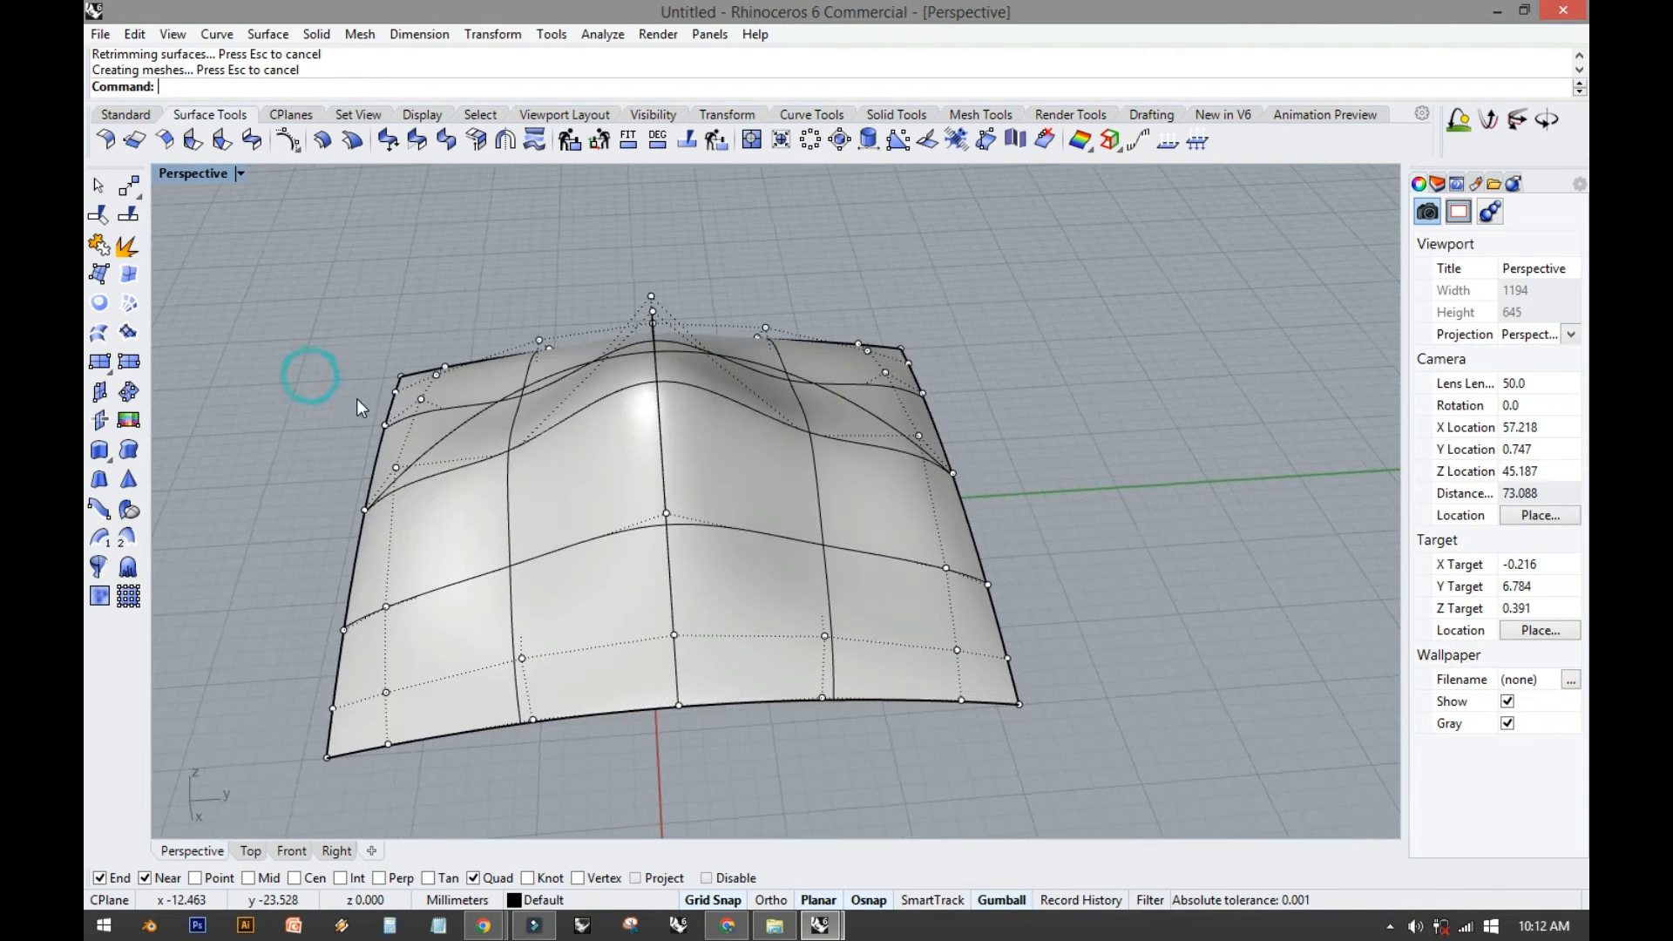
Start Rebuild on the 7 by 7 point surface and preview it with degree 2 in both U and V.
left_click(508, 463)
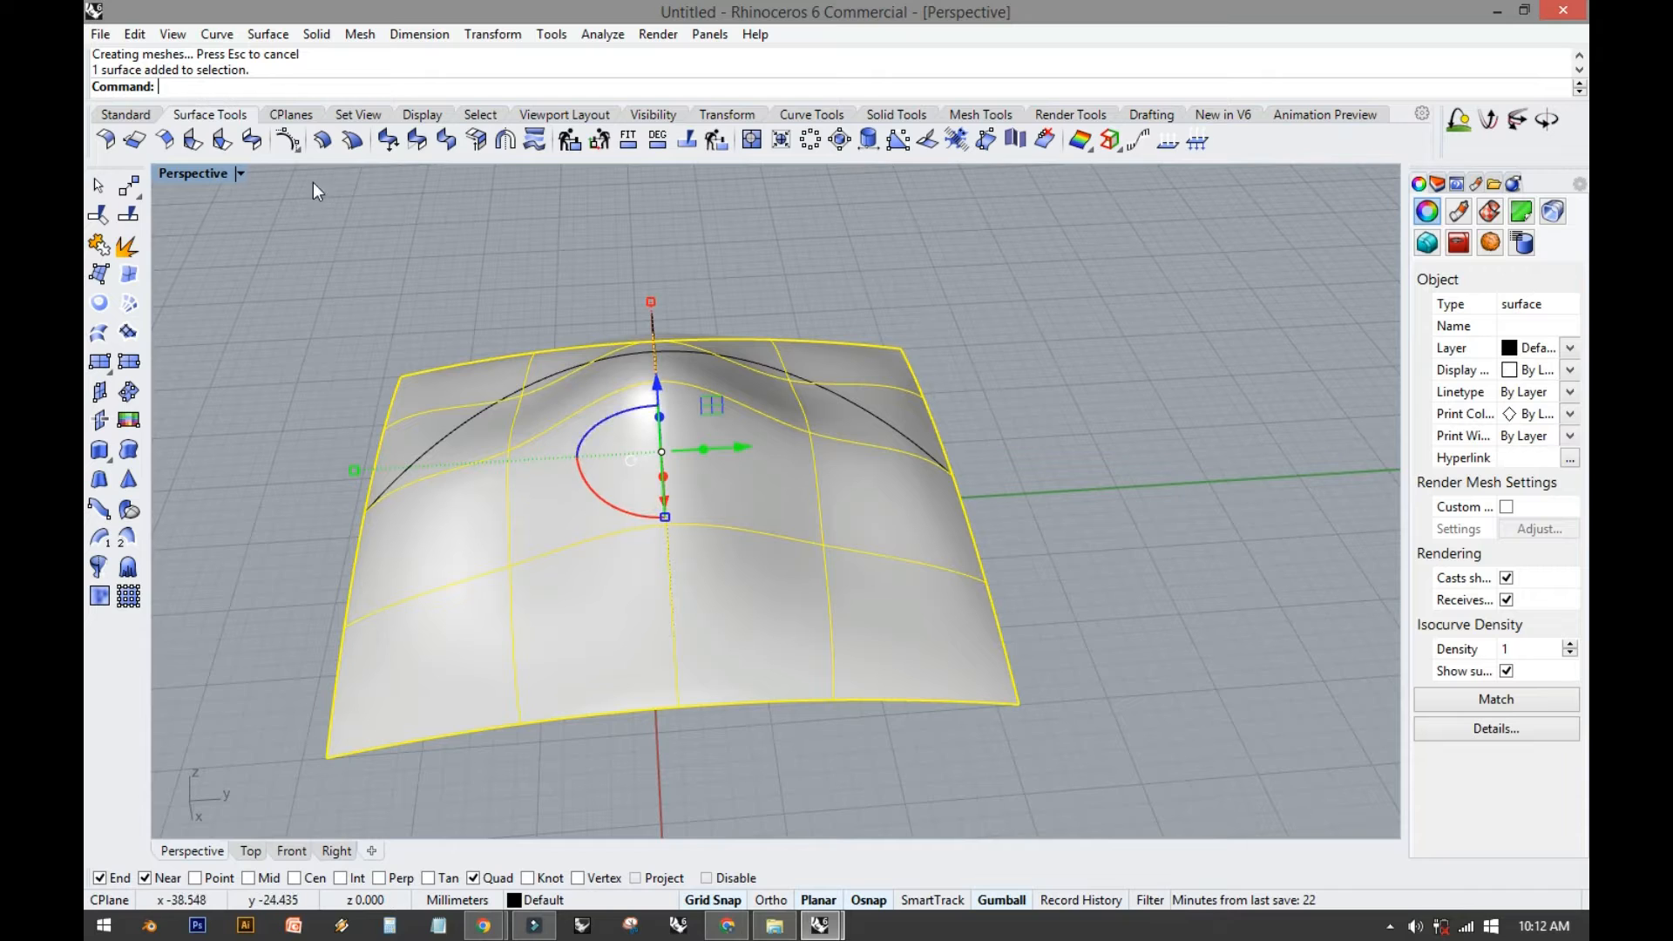
left_click(568, 150)
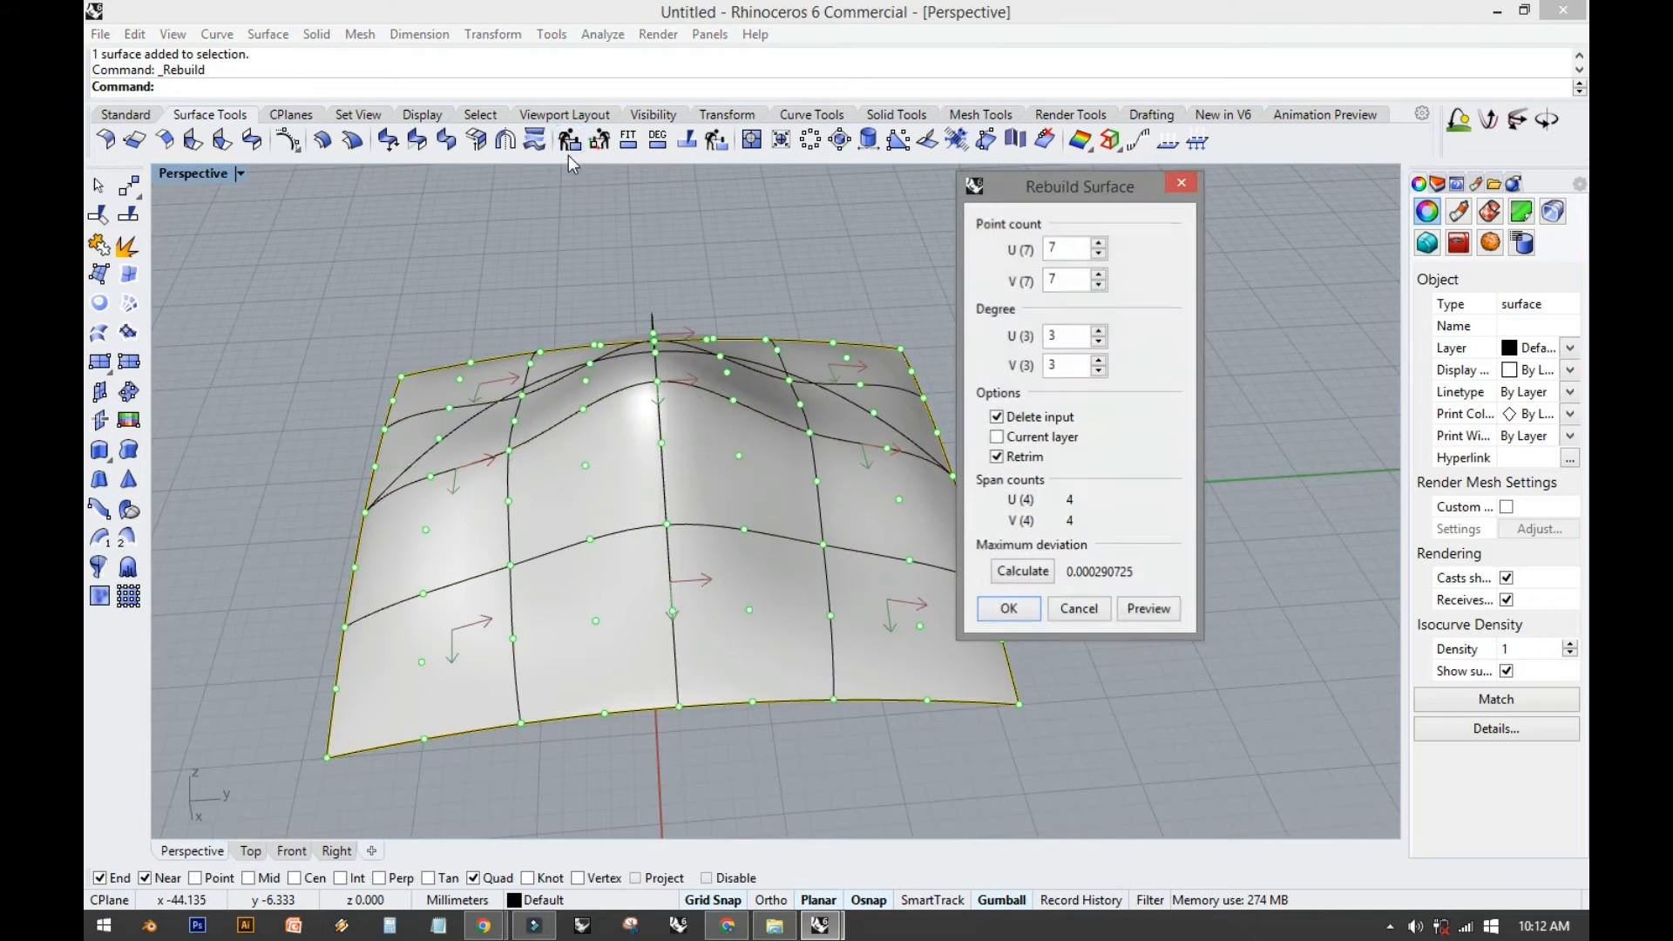
double_click(1058, 336)
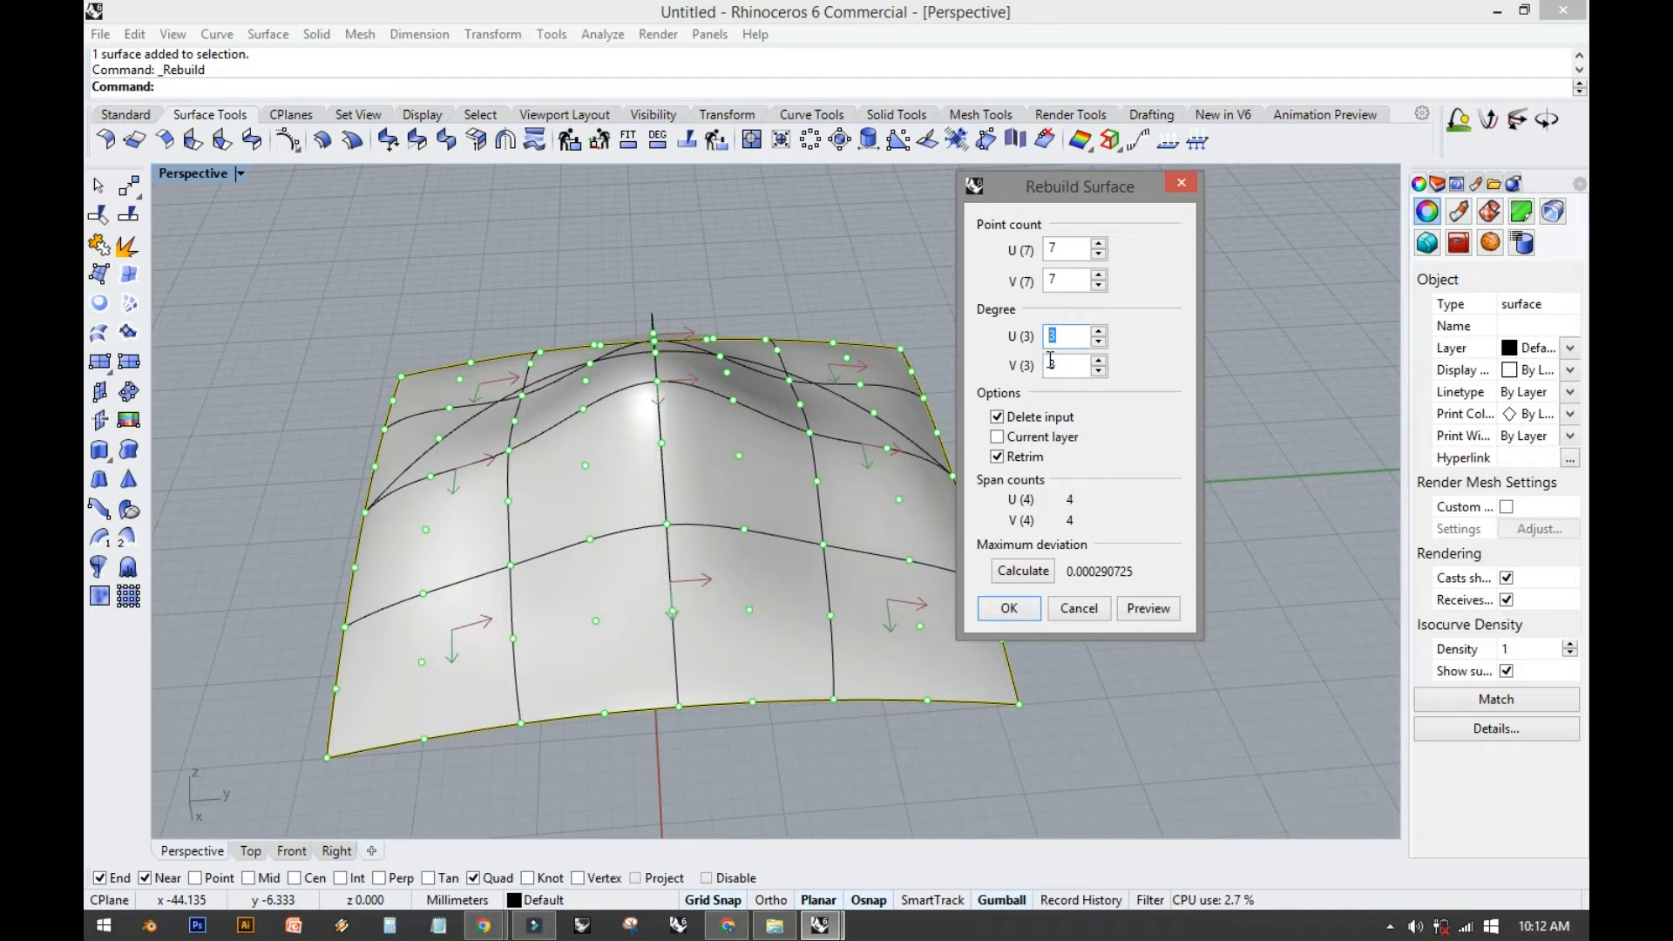
double_click(1061, 364)
type("2")
left_click(1142, 609)
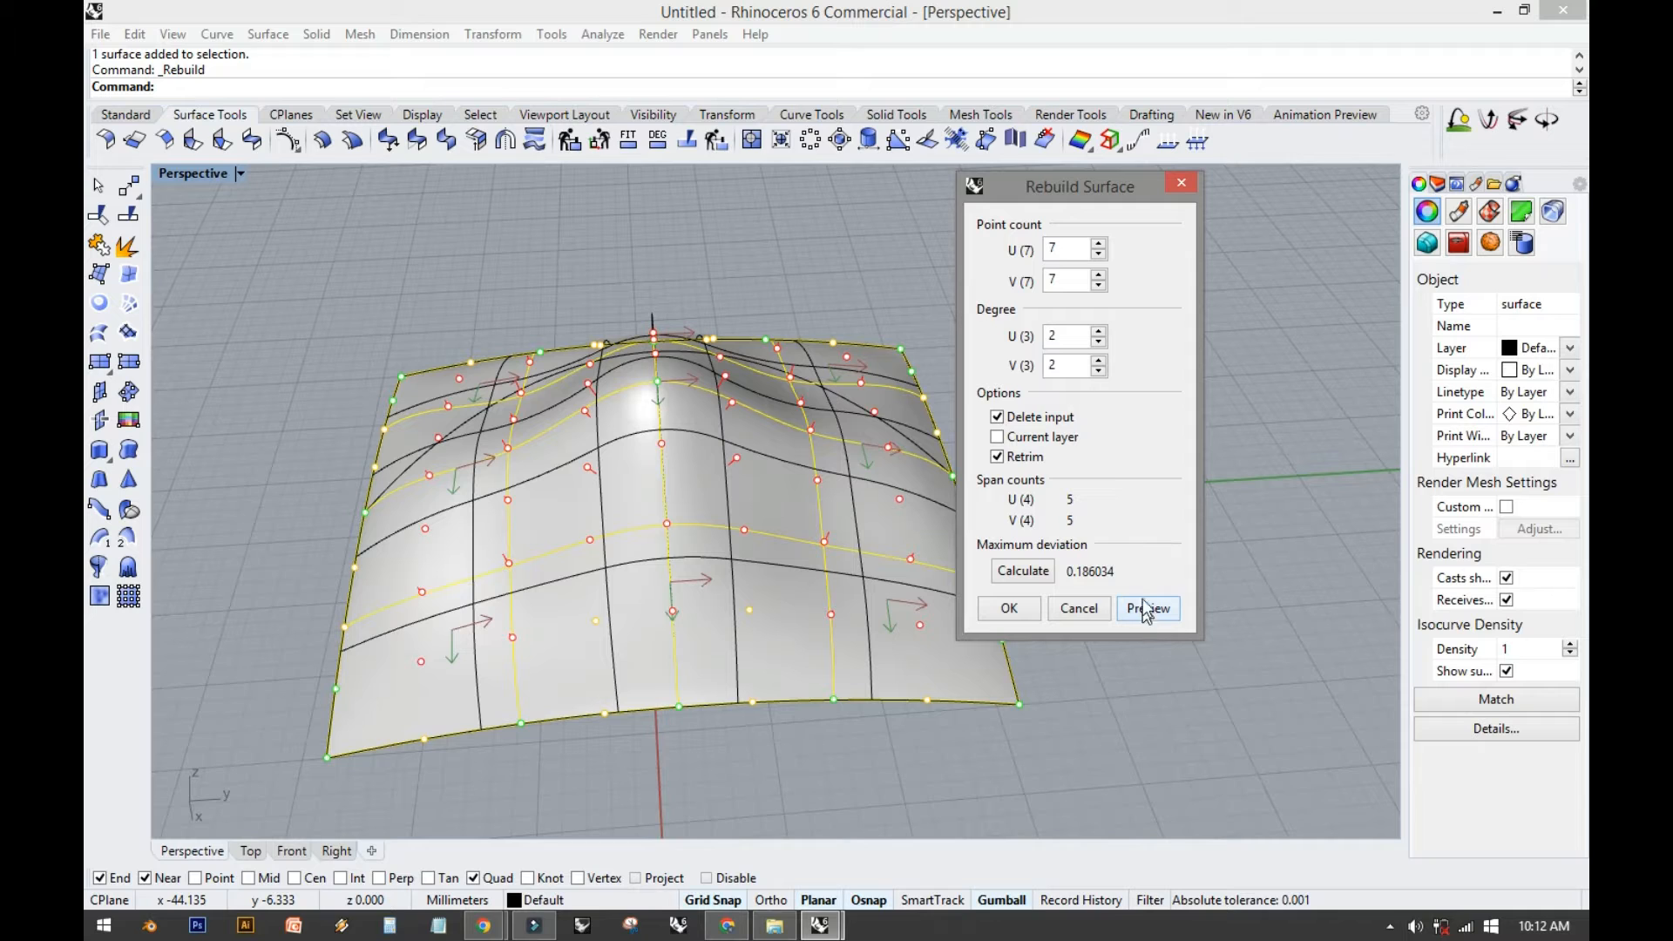
Set the U and V degrees to 1 and rebuild the surface with 7 by 7 points.
left_click(1065, 343)
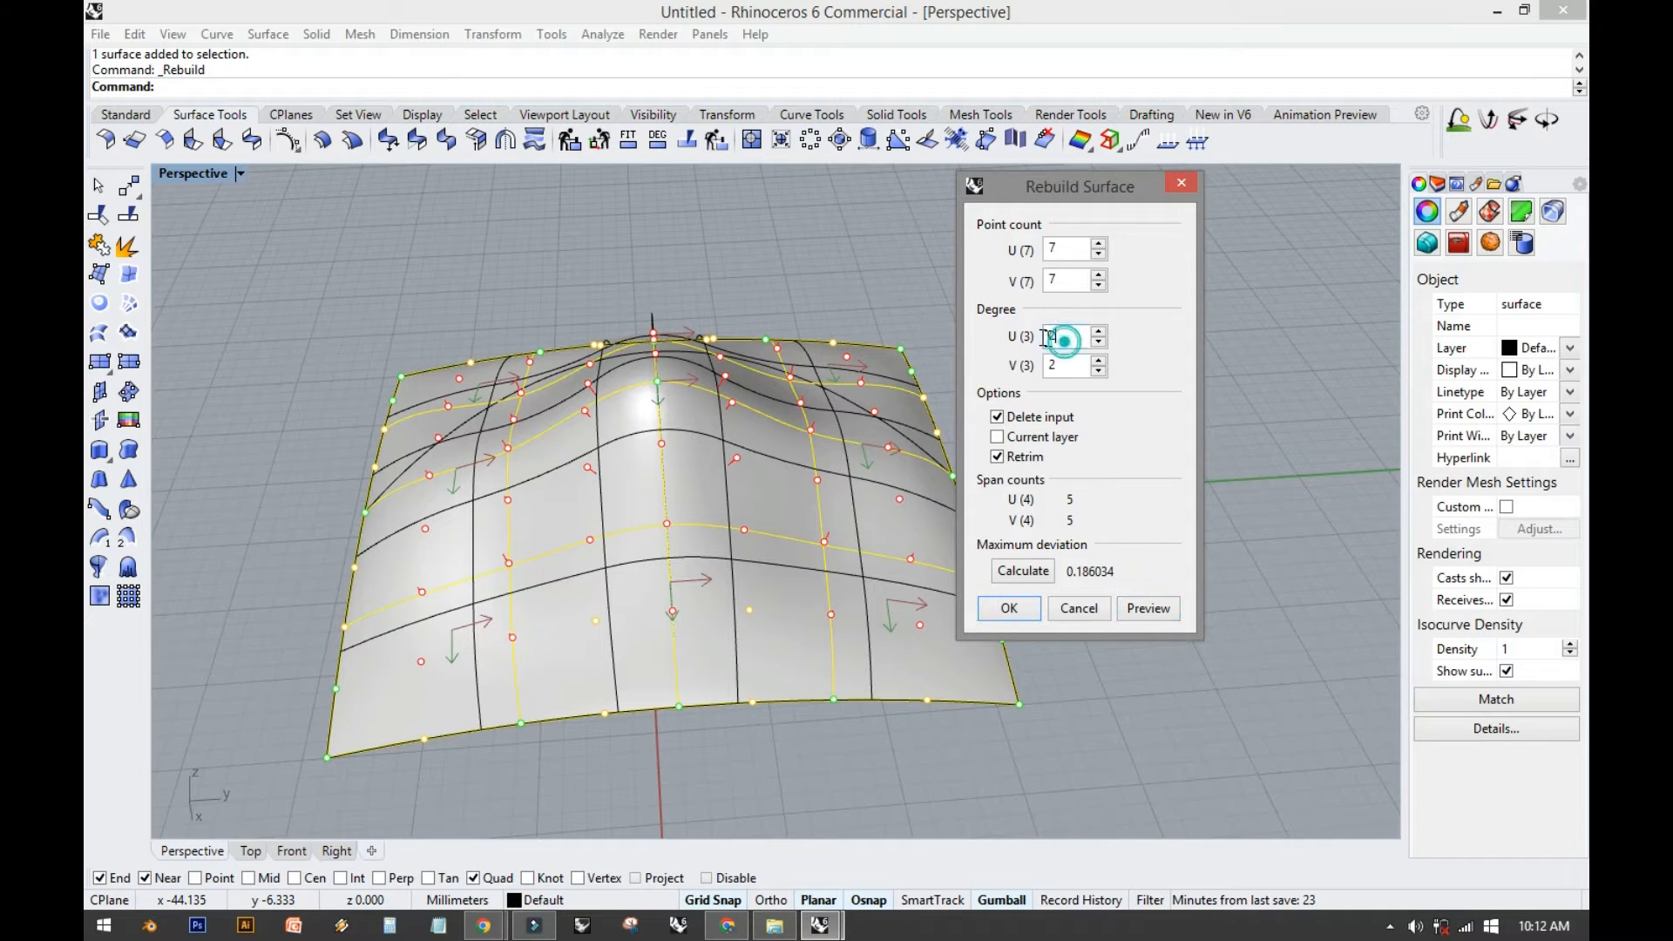
double_click(1072, 332)
key("Tab")
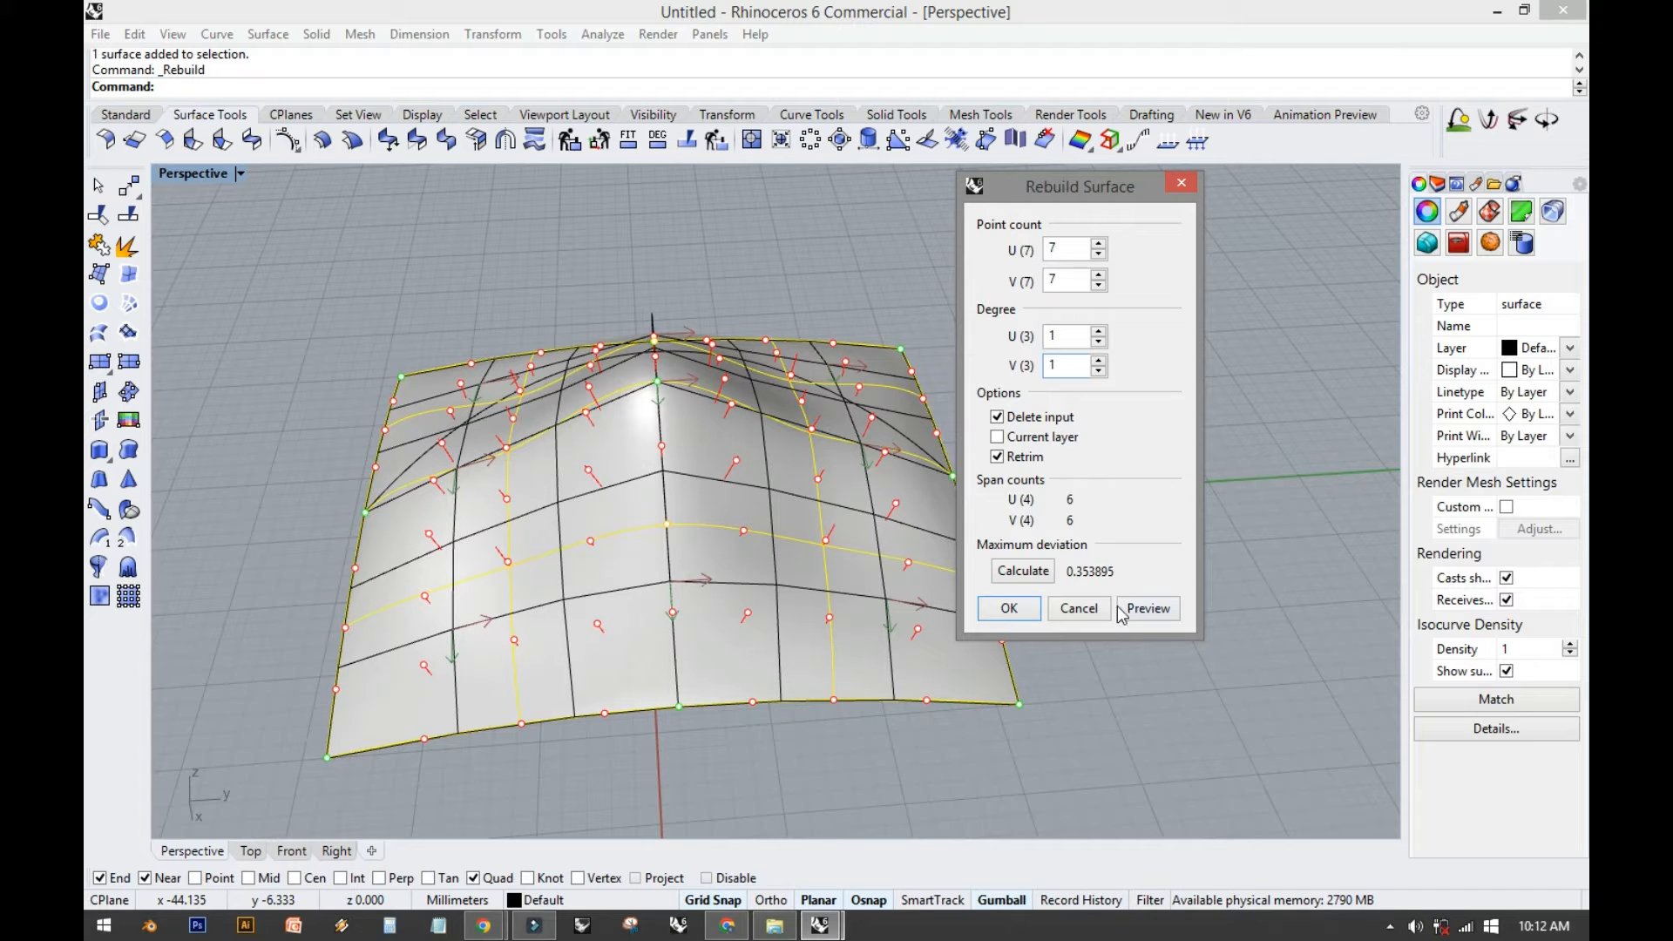
left_click(1010, 608)
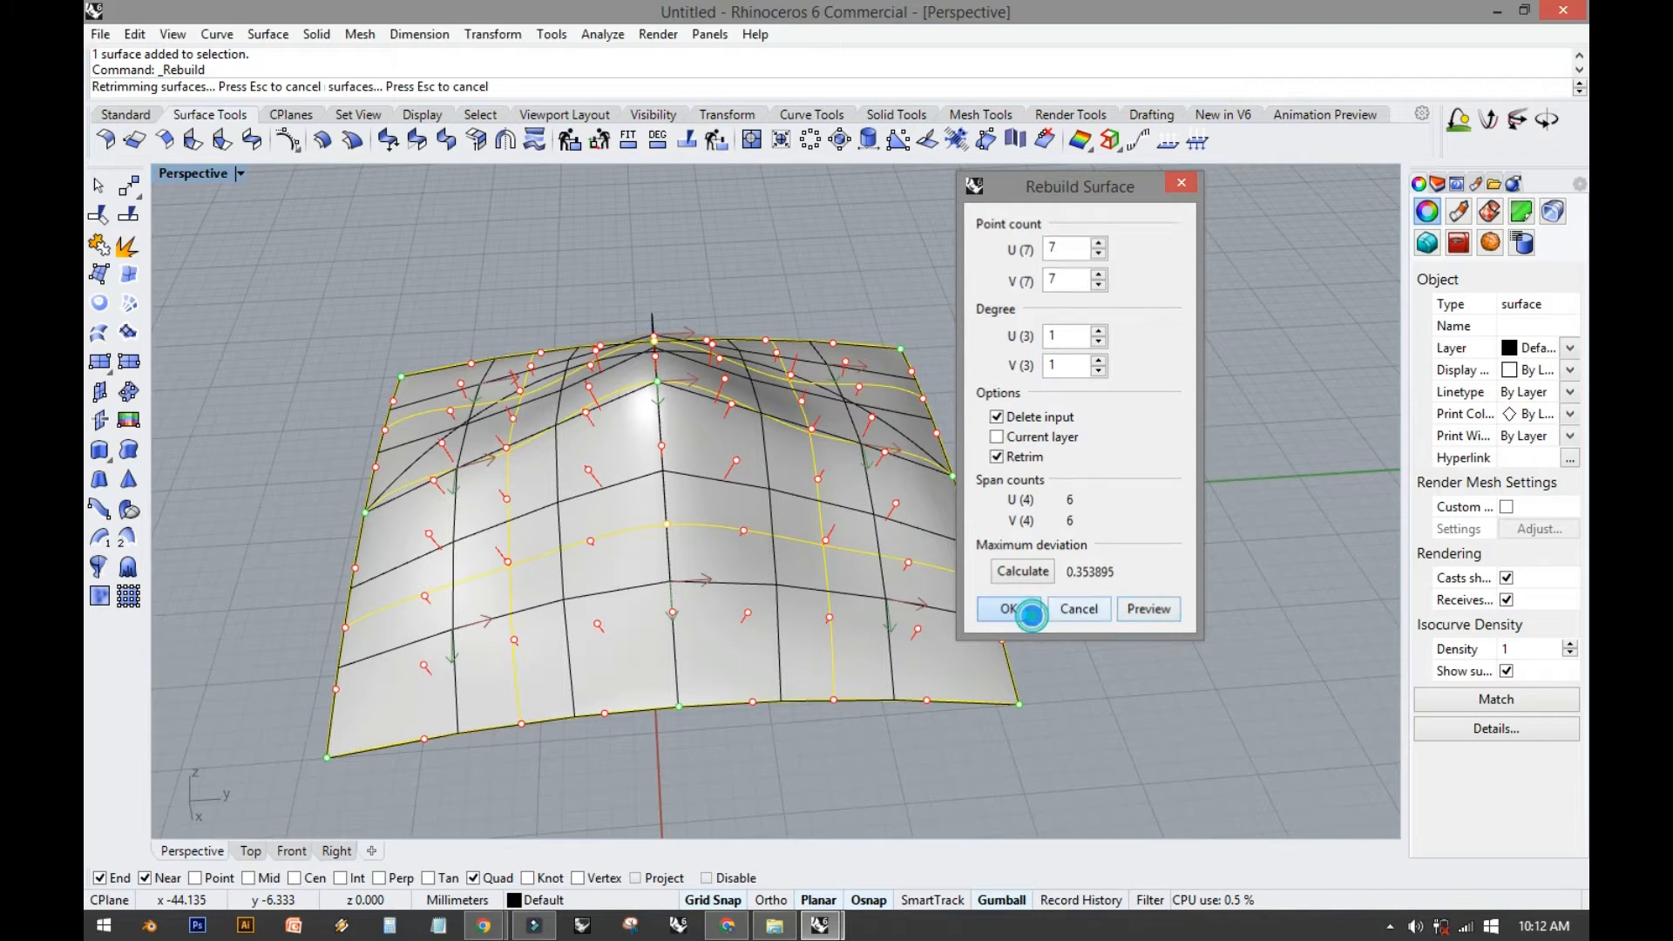
Turn on the control points of the faceted degree 1 surface.
right_click_drag(1116, 568, 823, 390)
scroll(704, 387, "up", 7)
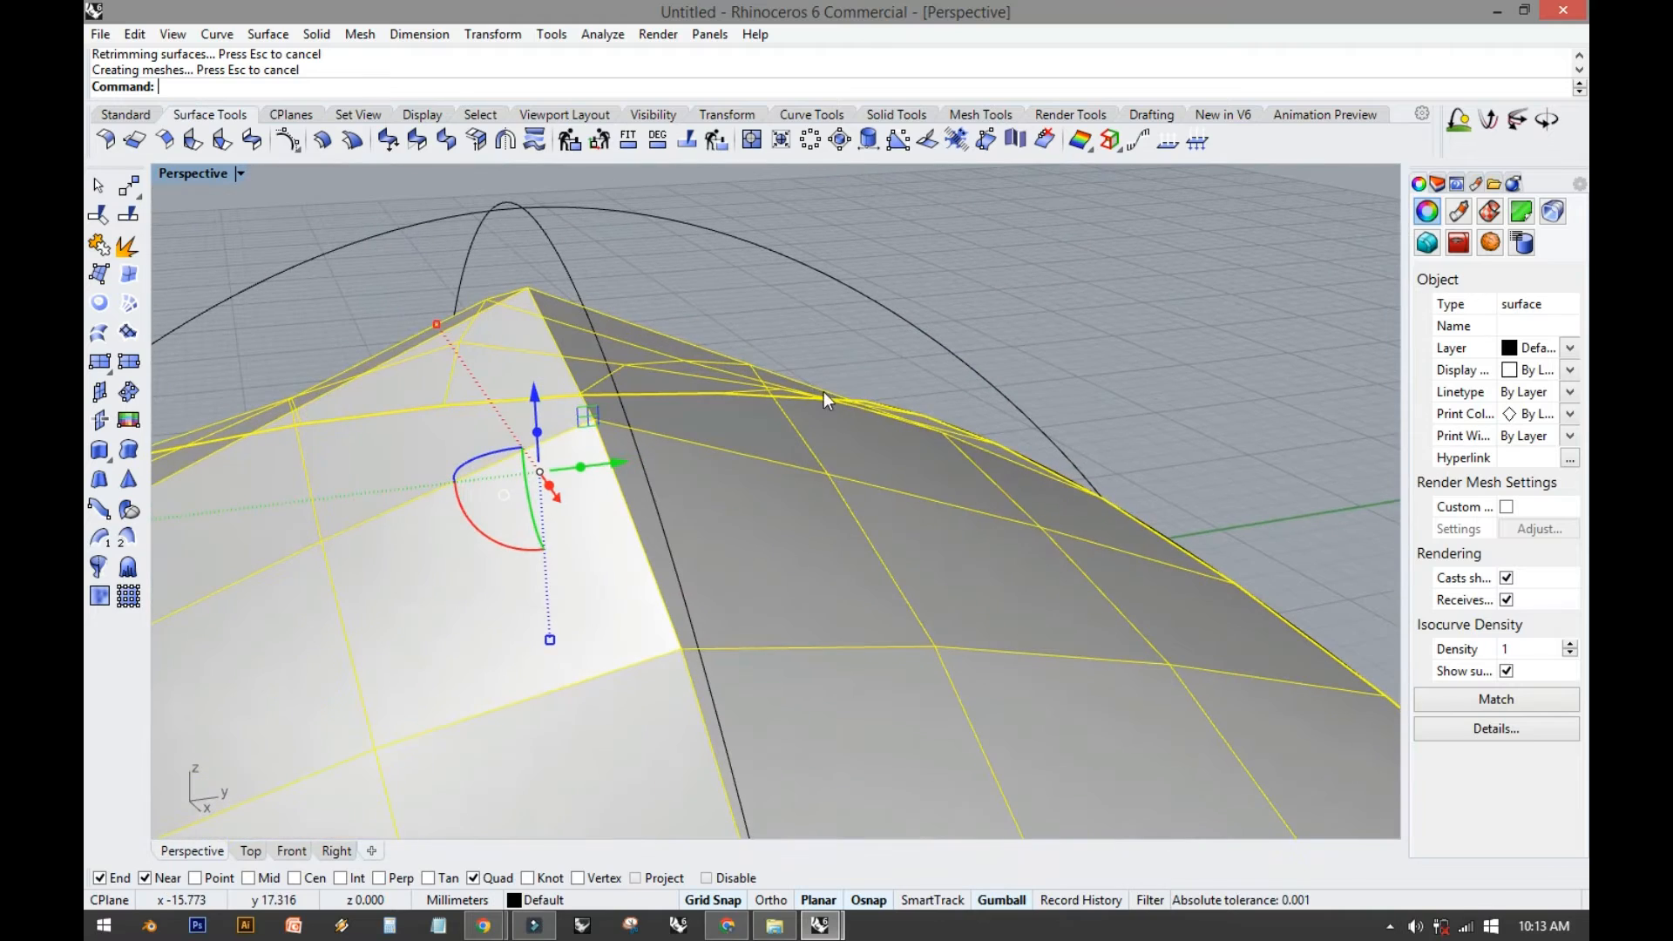
right_click_drag(1037, 435, 824, 470)
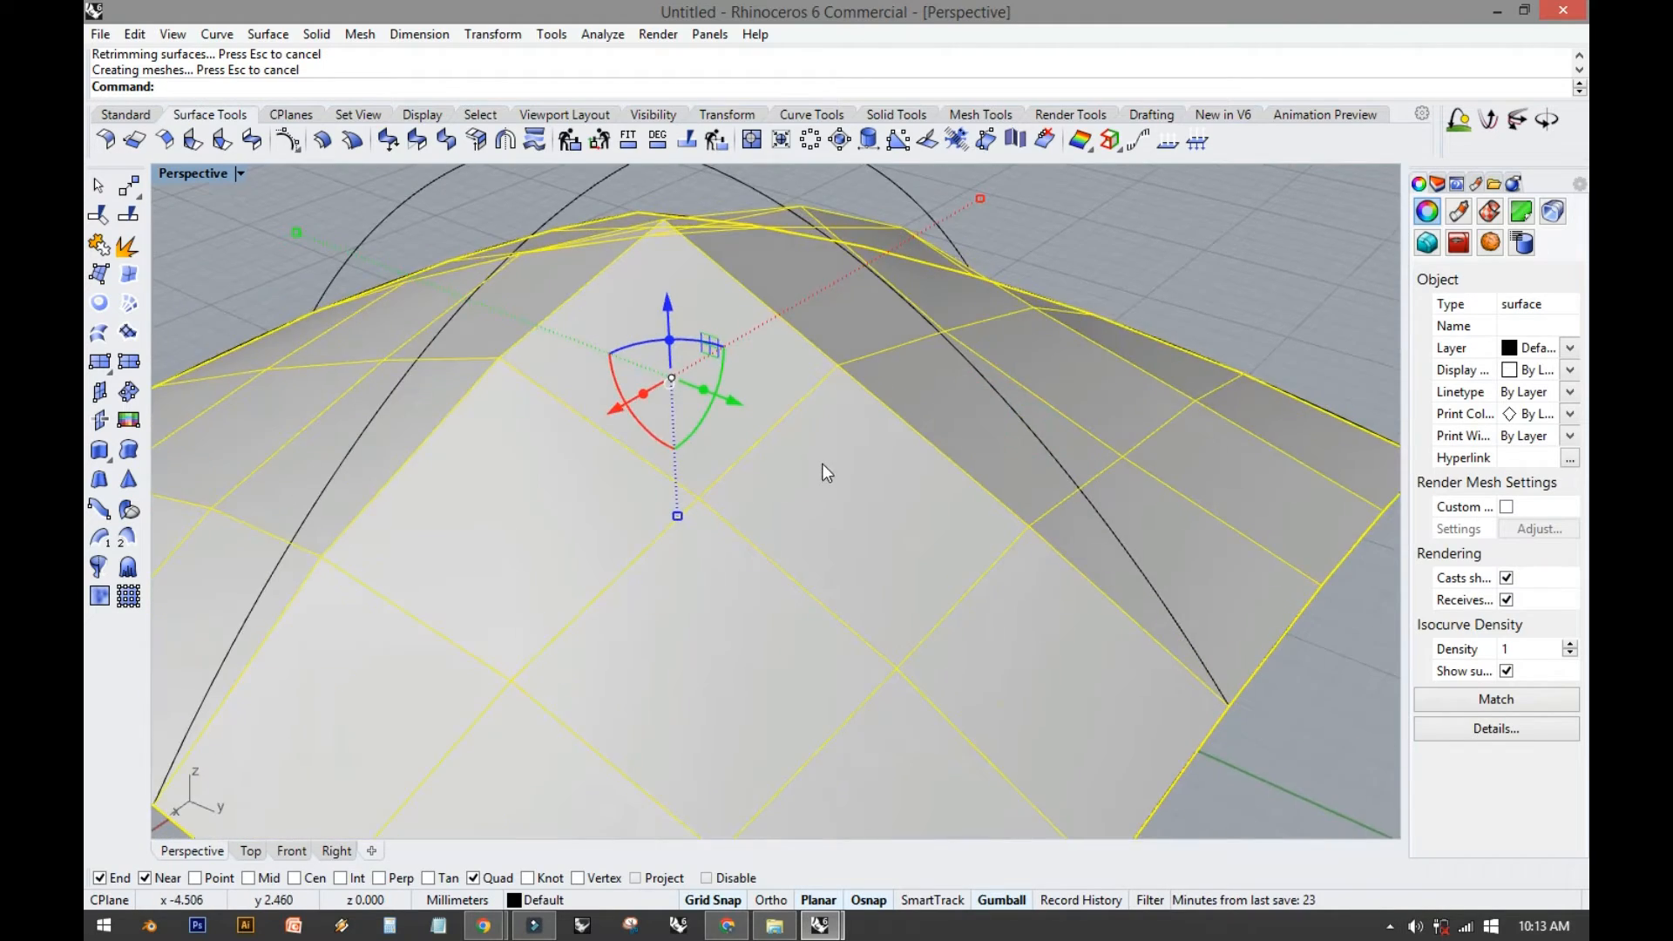
scroll(817, 470, "down", 4)
key("F10")
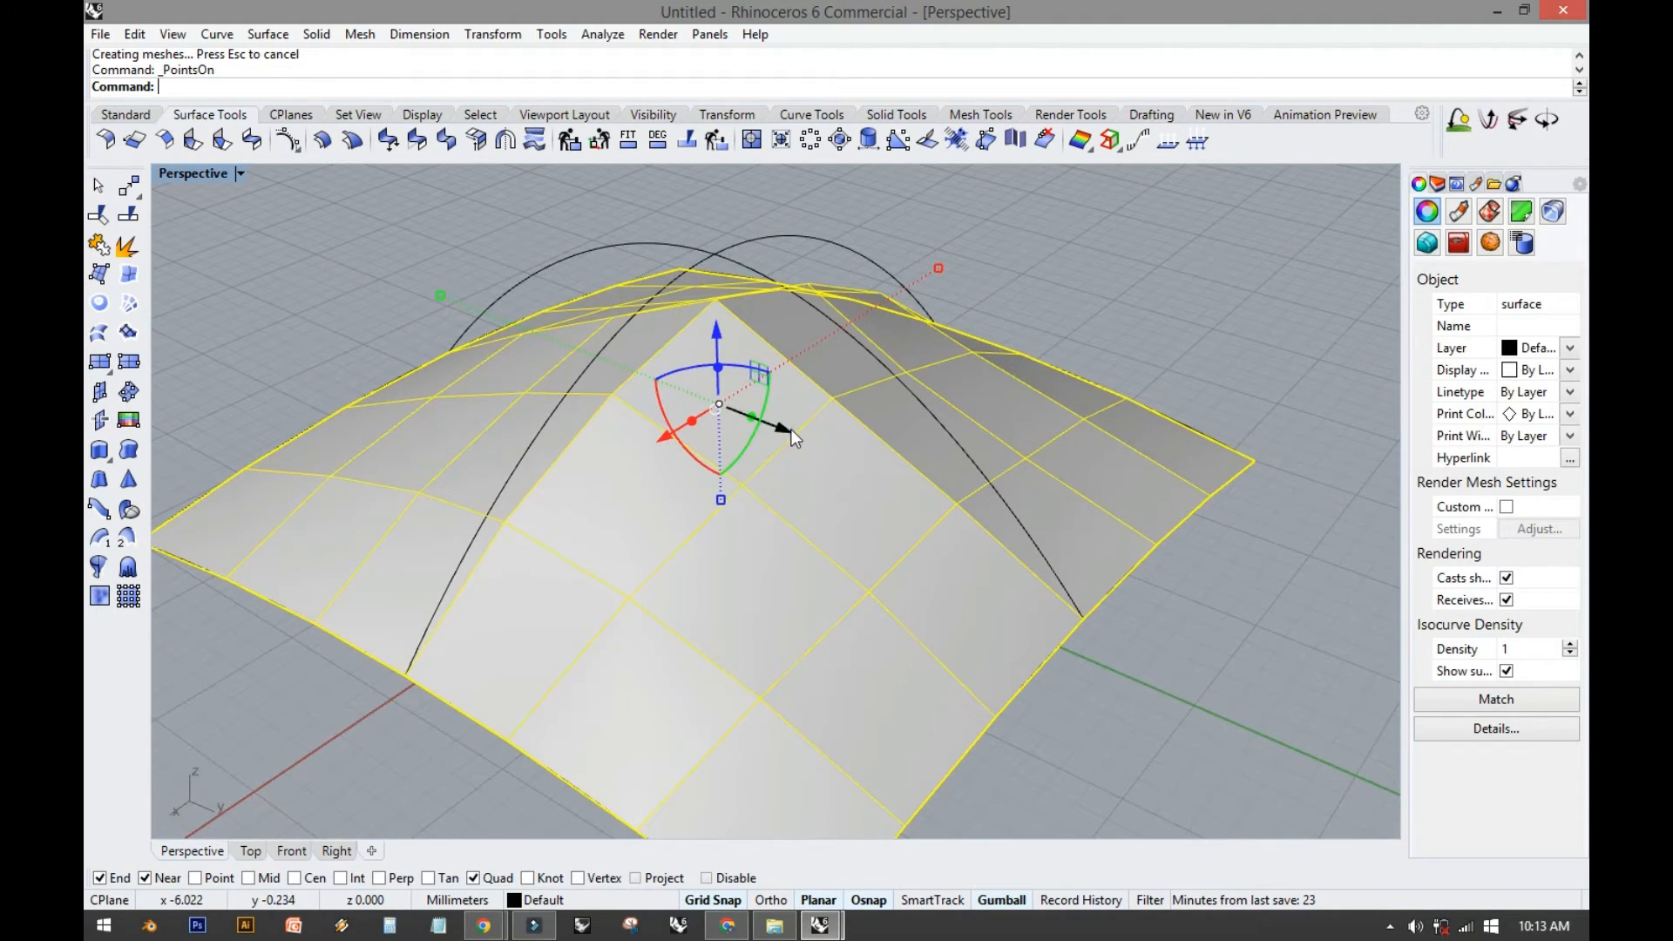
Raise an interior control point beside the ridge of the faceted surface into a tall, sharp peak.
scroll(787, 416, "up", 3)
left_click(822, 399)
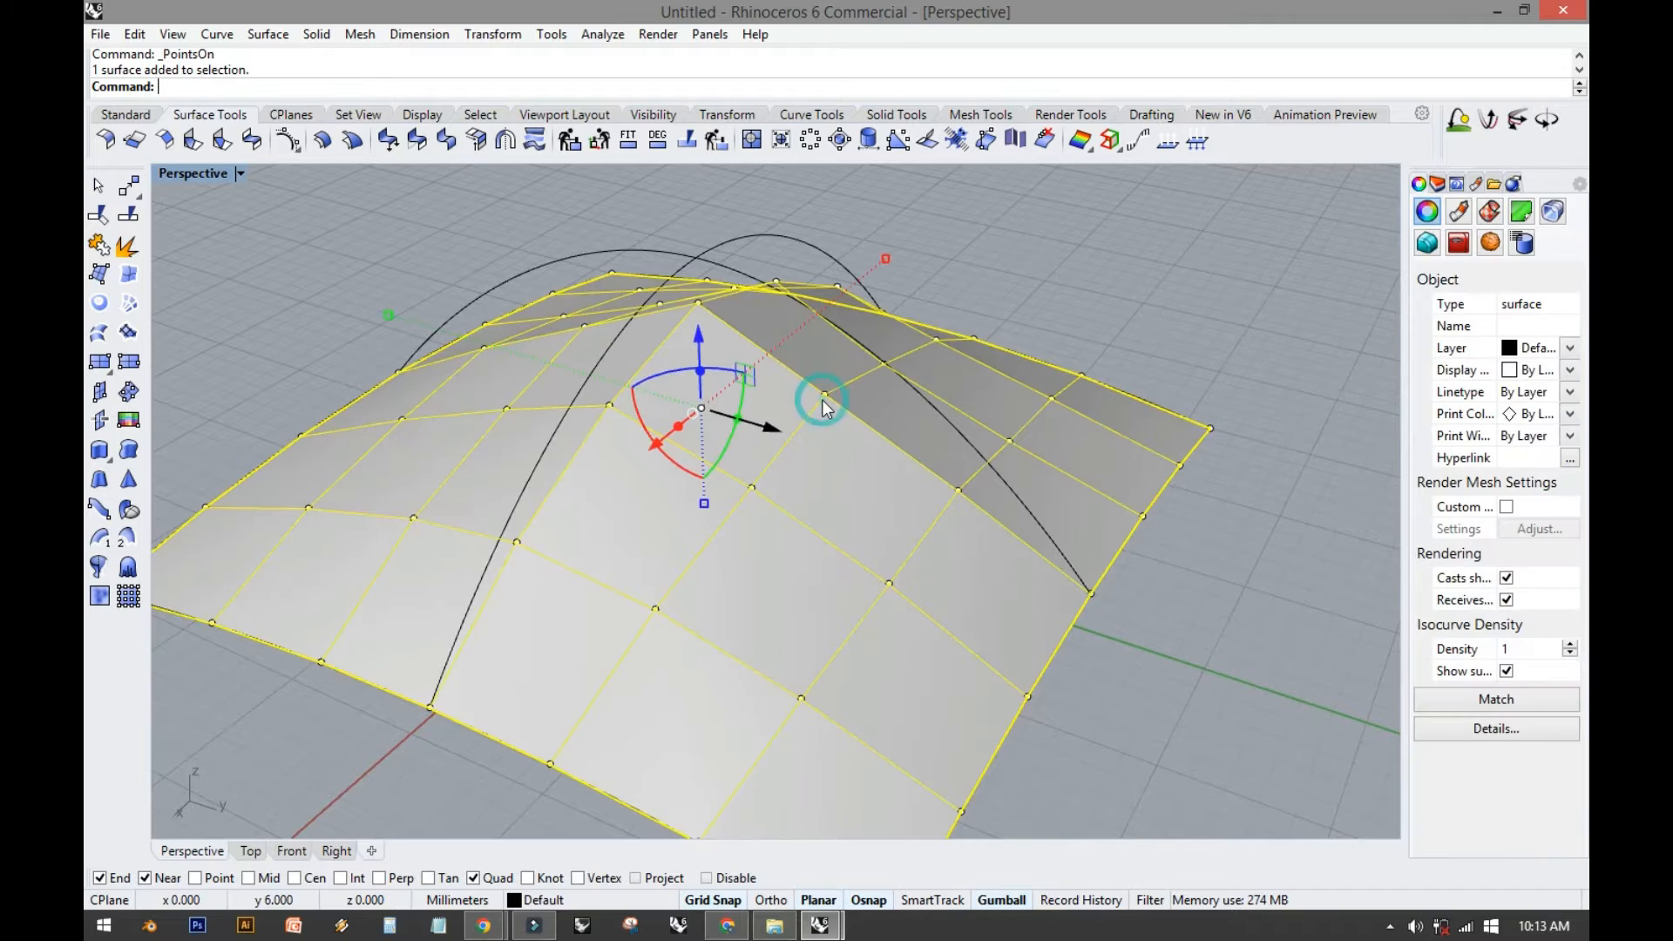
right_click_drag(822, 399, 826, 466, "shift")
left_click(826, 458)
left_click_drag(828, 415, 830, 254)
right_click_drag(830, 261, 901, 339)
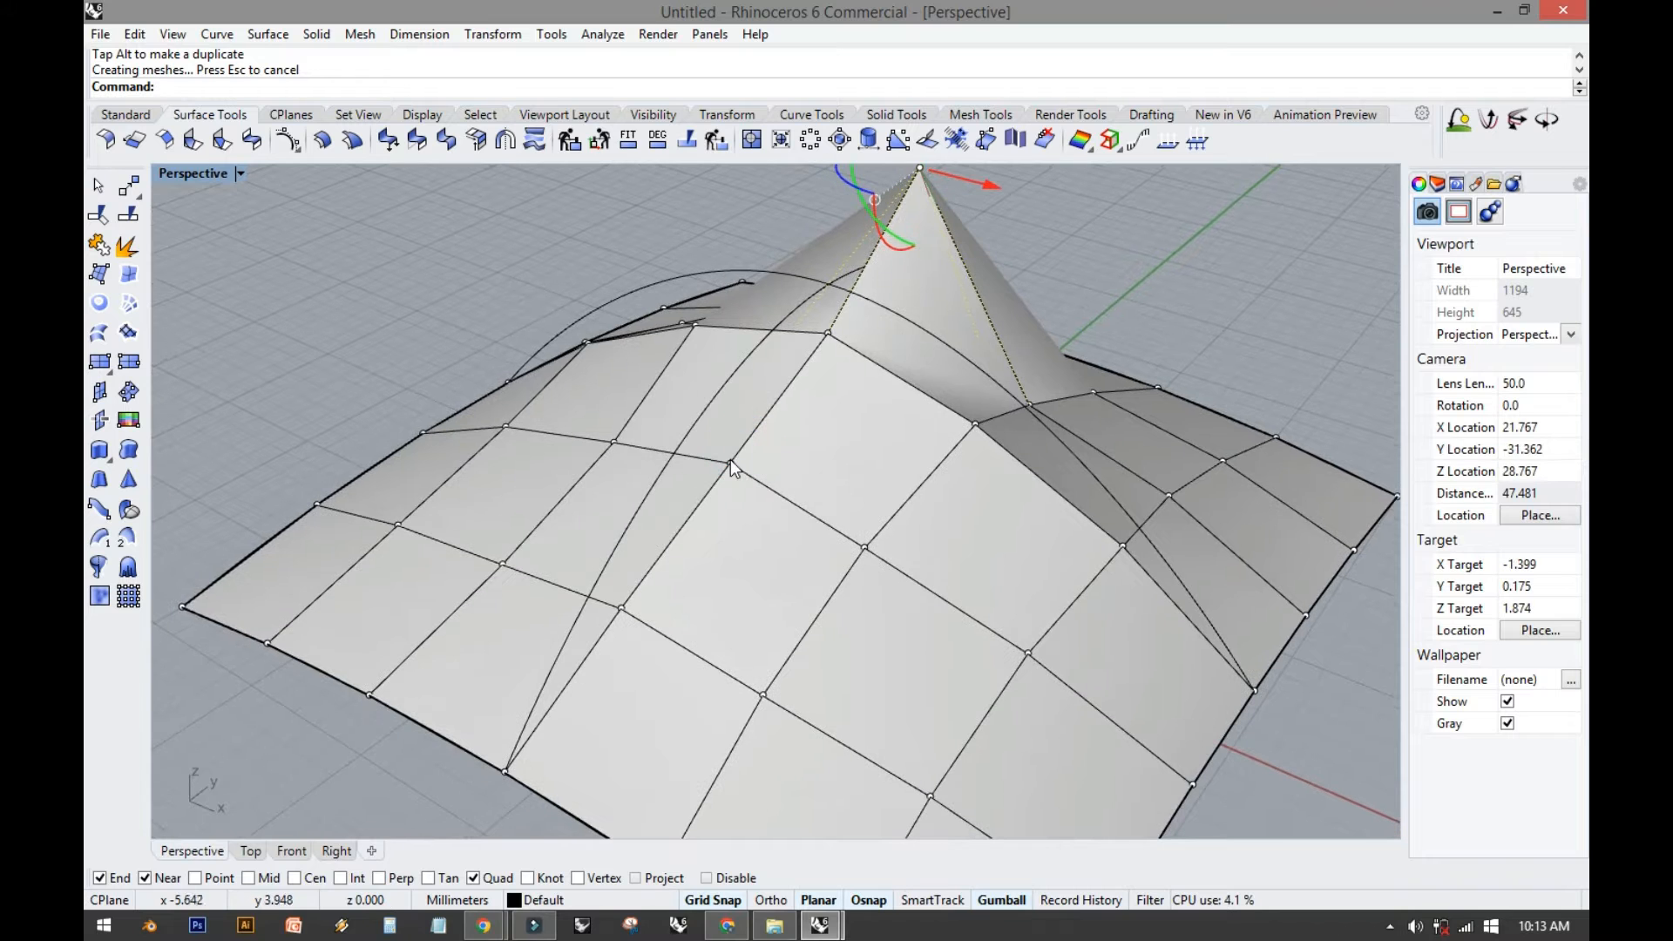
Shift another interior control point on the faceted surface's slope vertically to deform the neighbouring facets.
left_click(731, 462)
left_click_drag(731, 400, 710, 307)
left_click_drag(718, 376, 724, 477)
right_click_drag(1137, 301, 851, 298)
key("Escape")
right_click_drag(1001, 333, 883, 316, "shift")
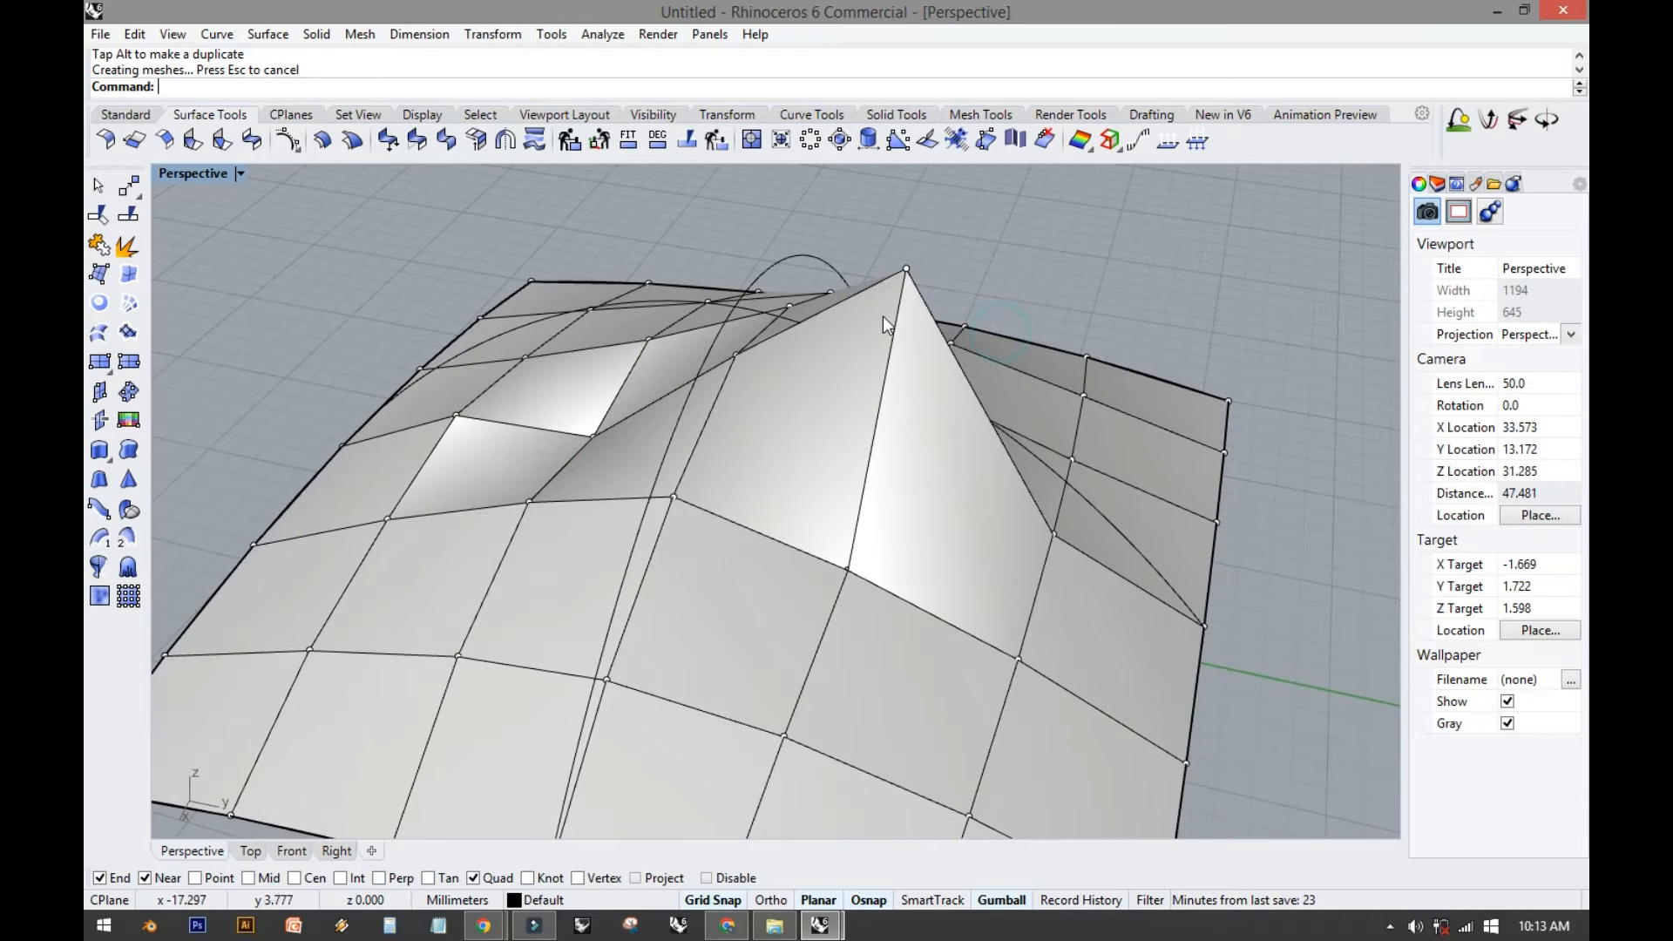
Rebuild the deformed surface with 7 by 7 points and degree 3 in both U and V.
left_click(538, 282)
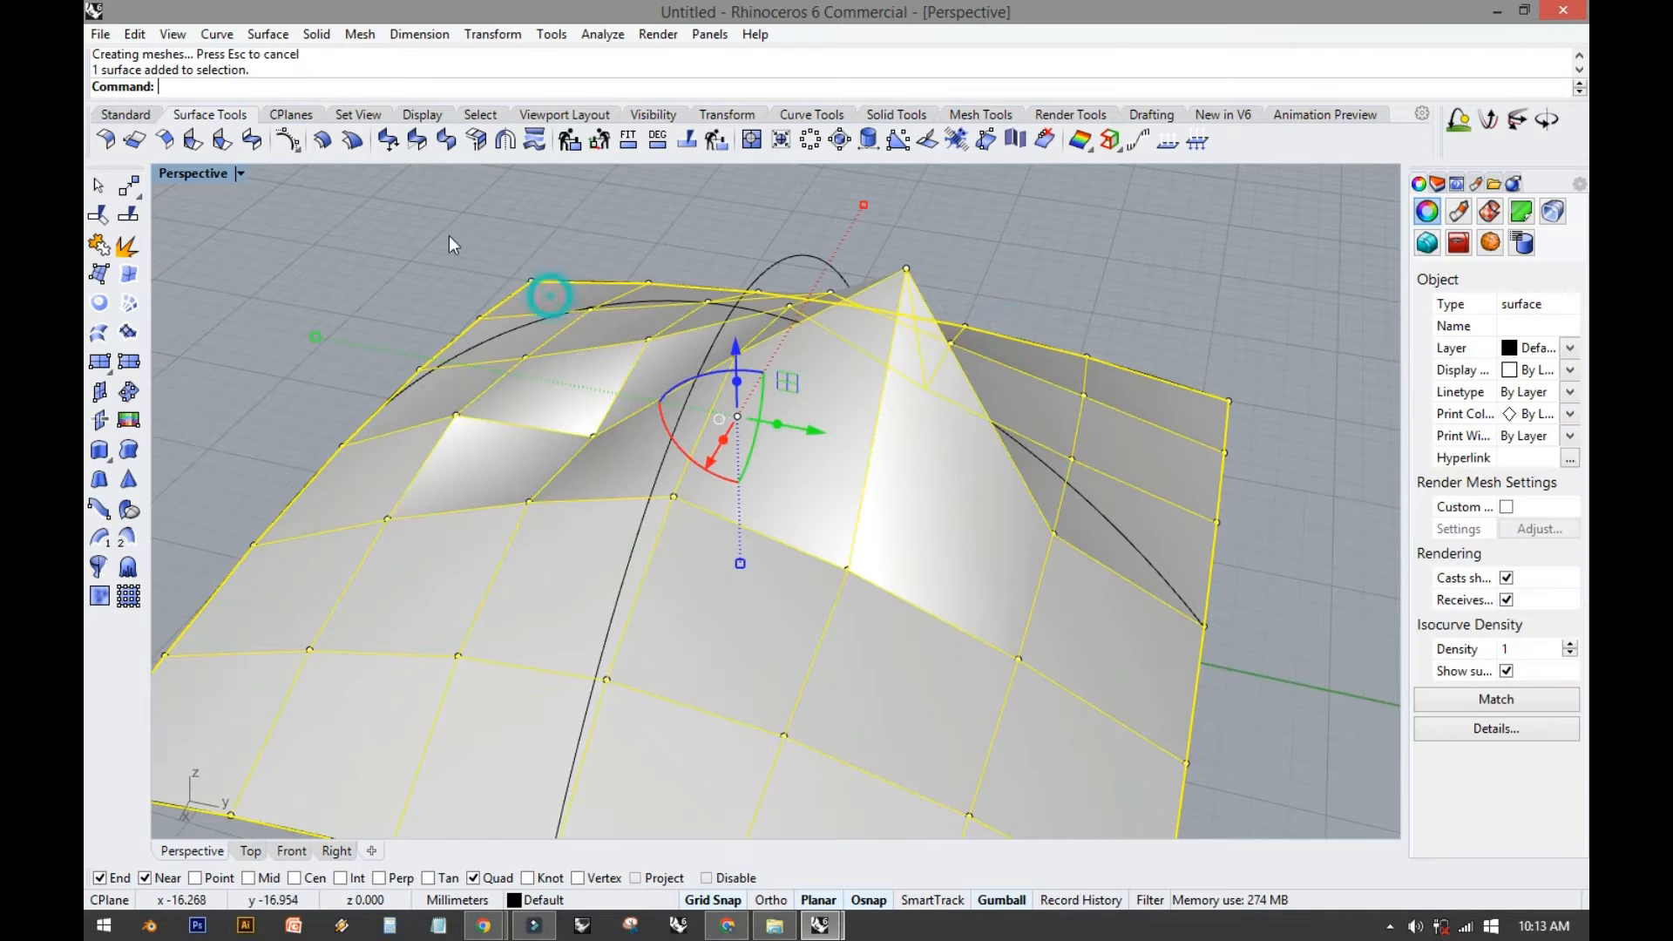
left_click(570, 141)
left_click_drag(1059, 339, 1043, 347)
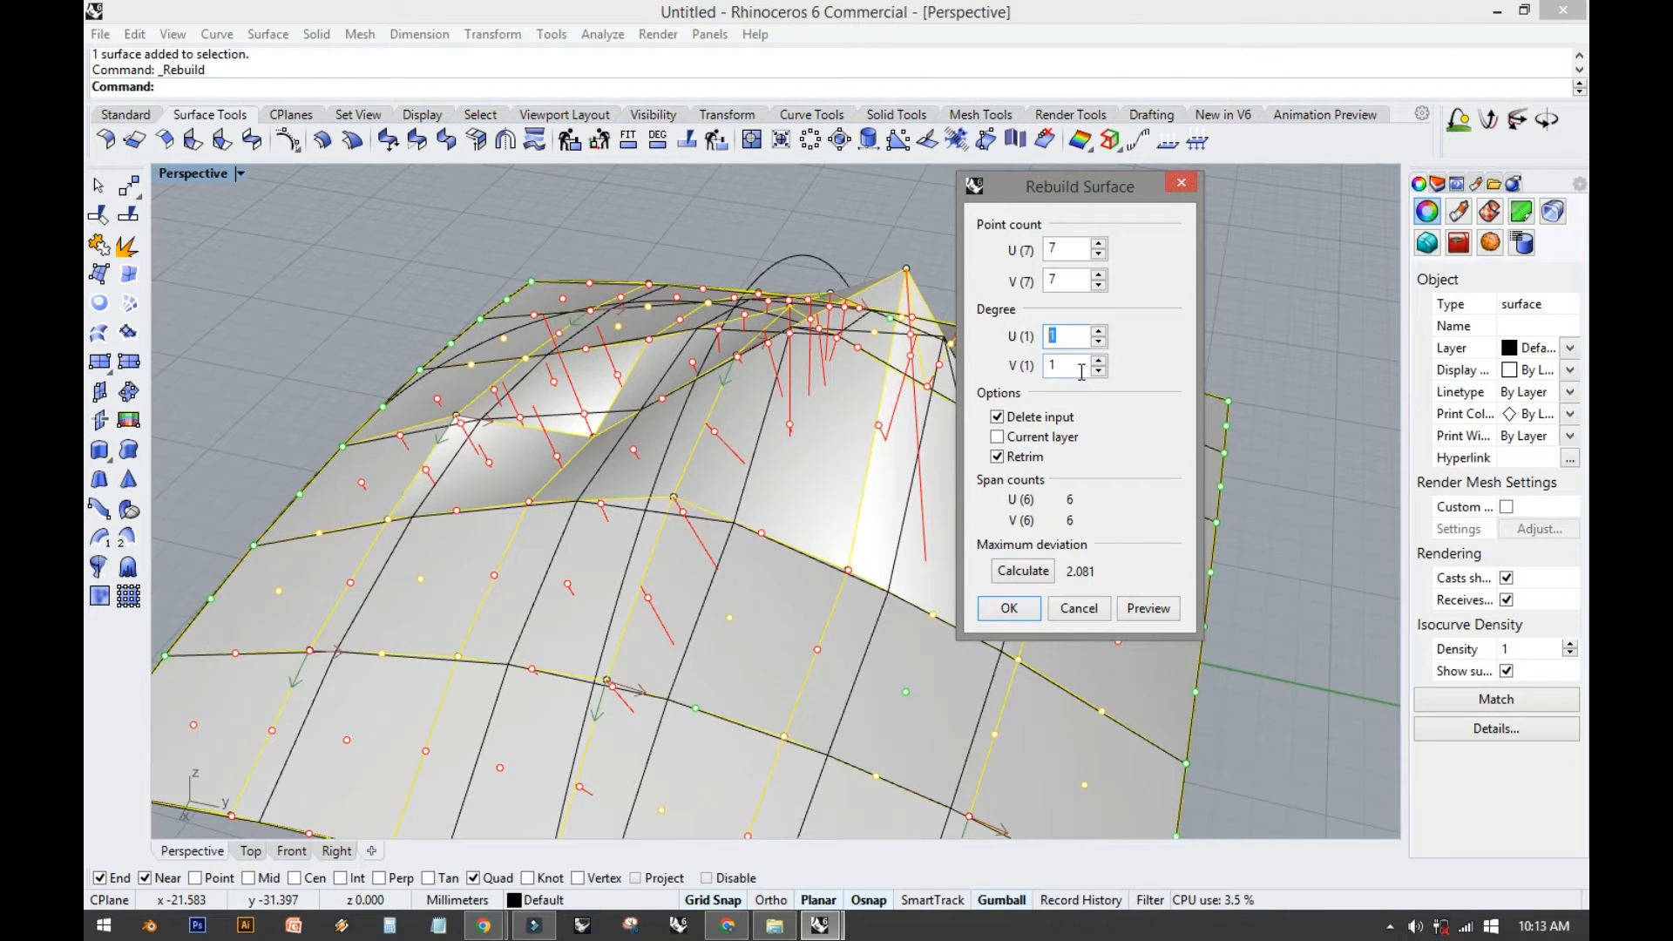
left_click(1082, 338)
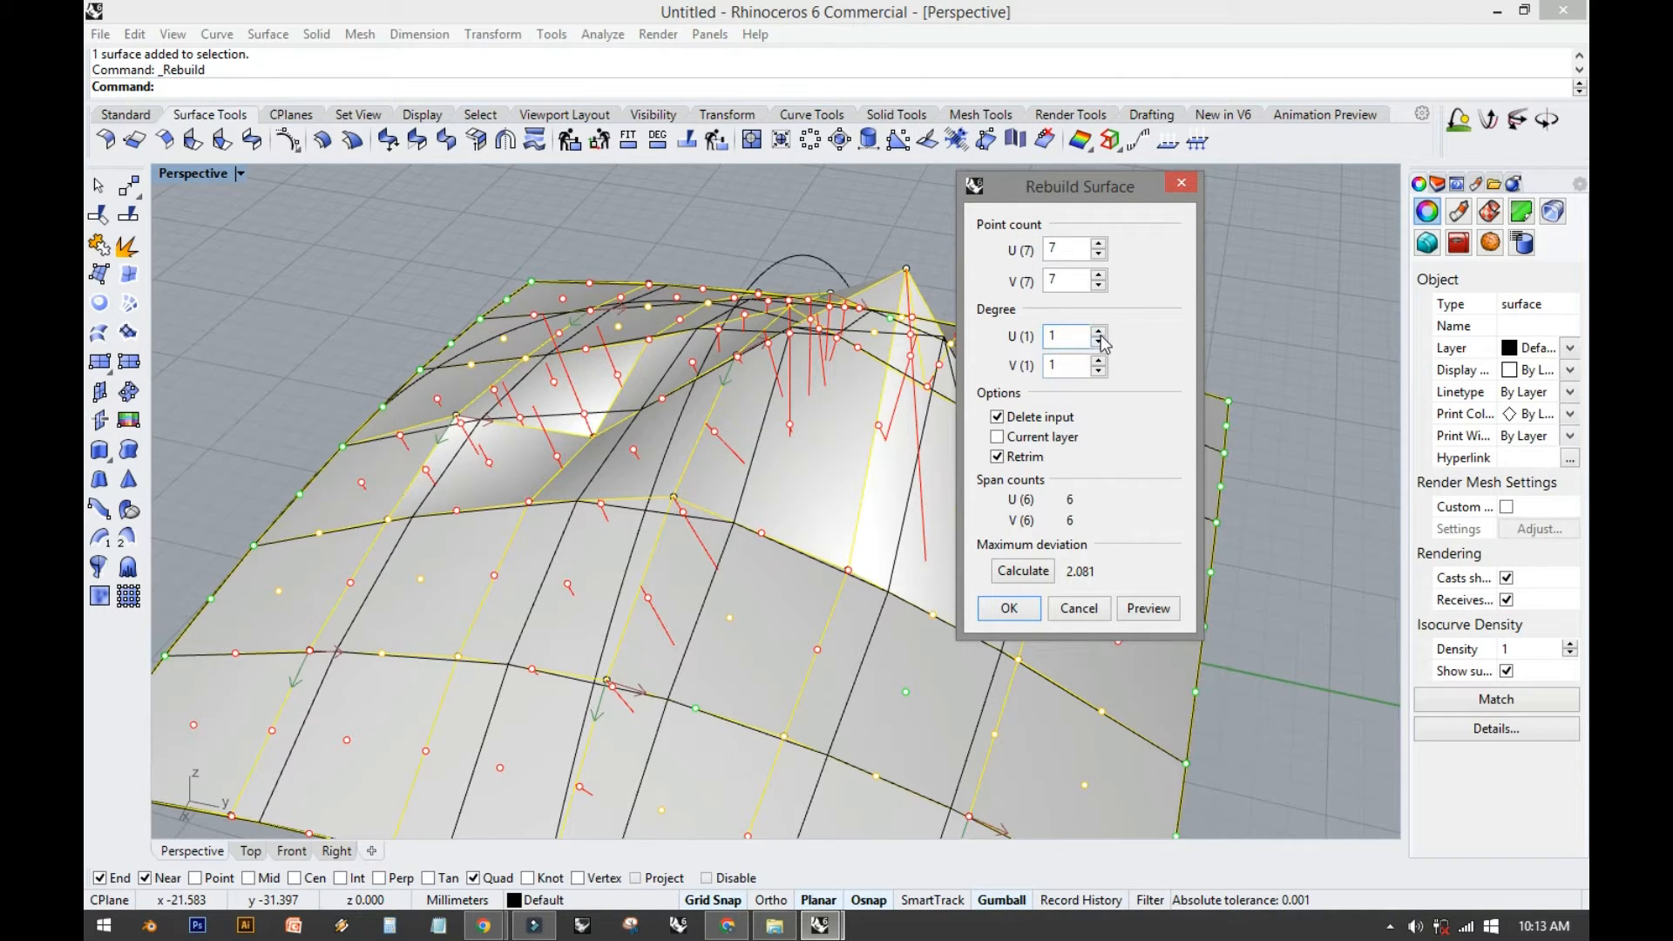
left_click(1100, 332)
left_click(1101, 361)
left_click(1102, 361)
left_click(1133, 612)
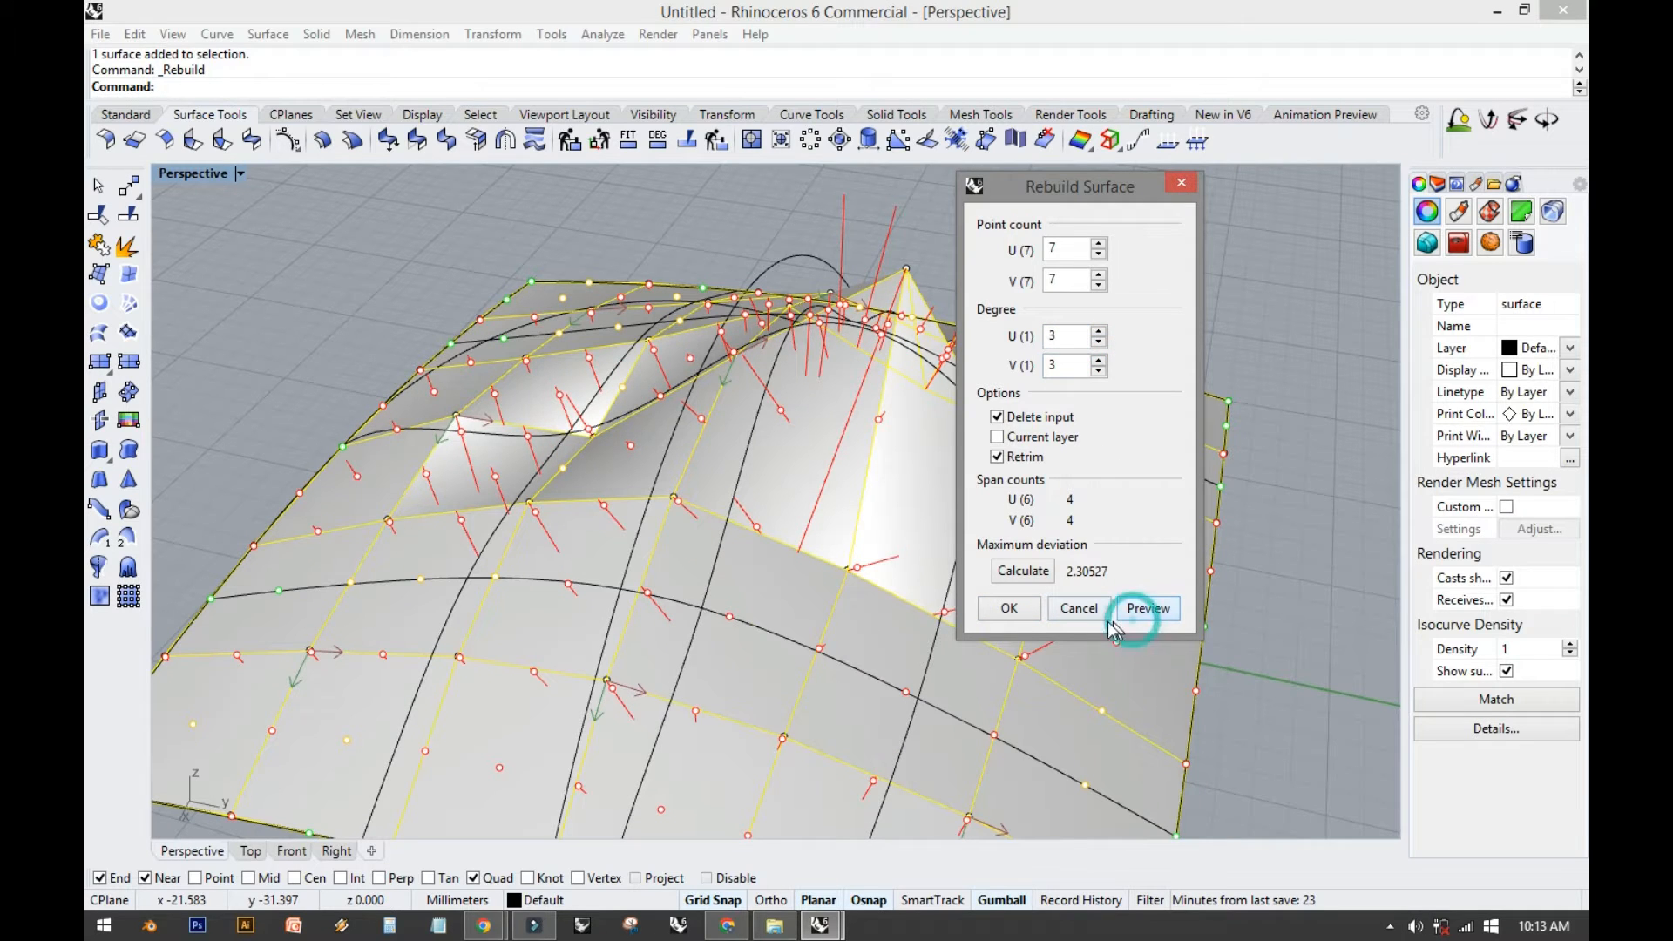
left_click(1015, 610)
right_click_drag(1005, 598, 709, 528)
right_click_drag(863, 341, 769, 489)
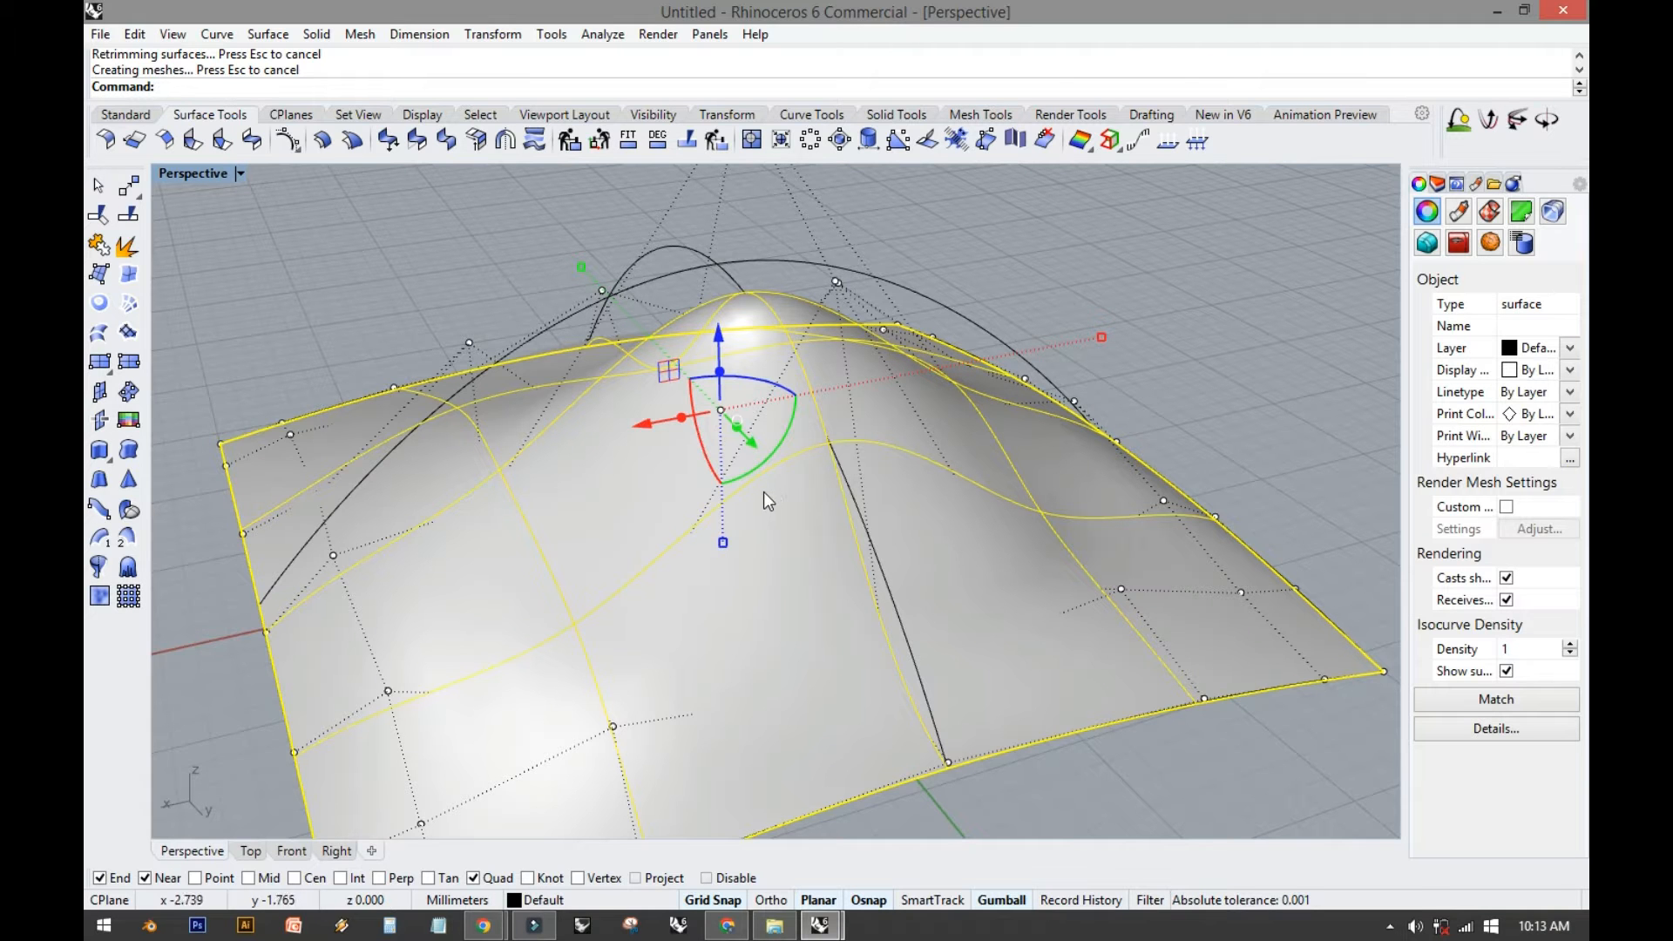
Delete the rebuilt surface and all of its construction curves, including the one left along the far edge.
key("Escape")
scroll(495, 280, "down", 3)
right_click_drag(495, 280, 912, 321)
left_click_drag(578, 290, 1149, 786)
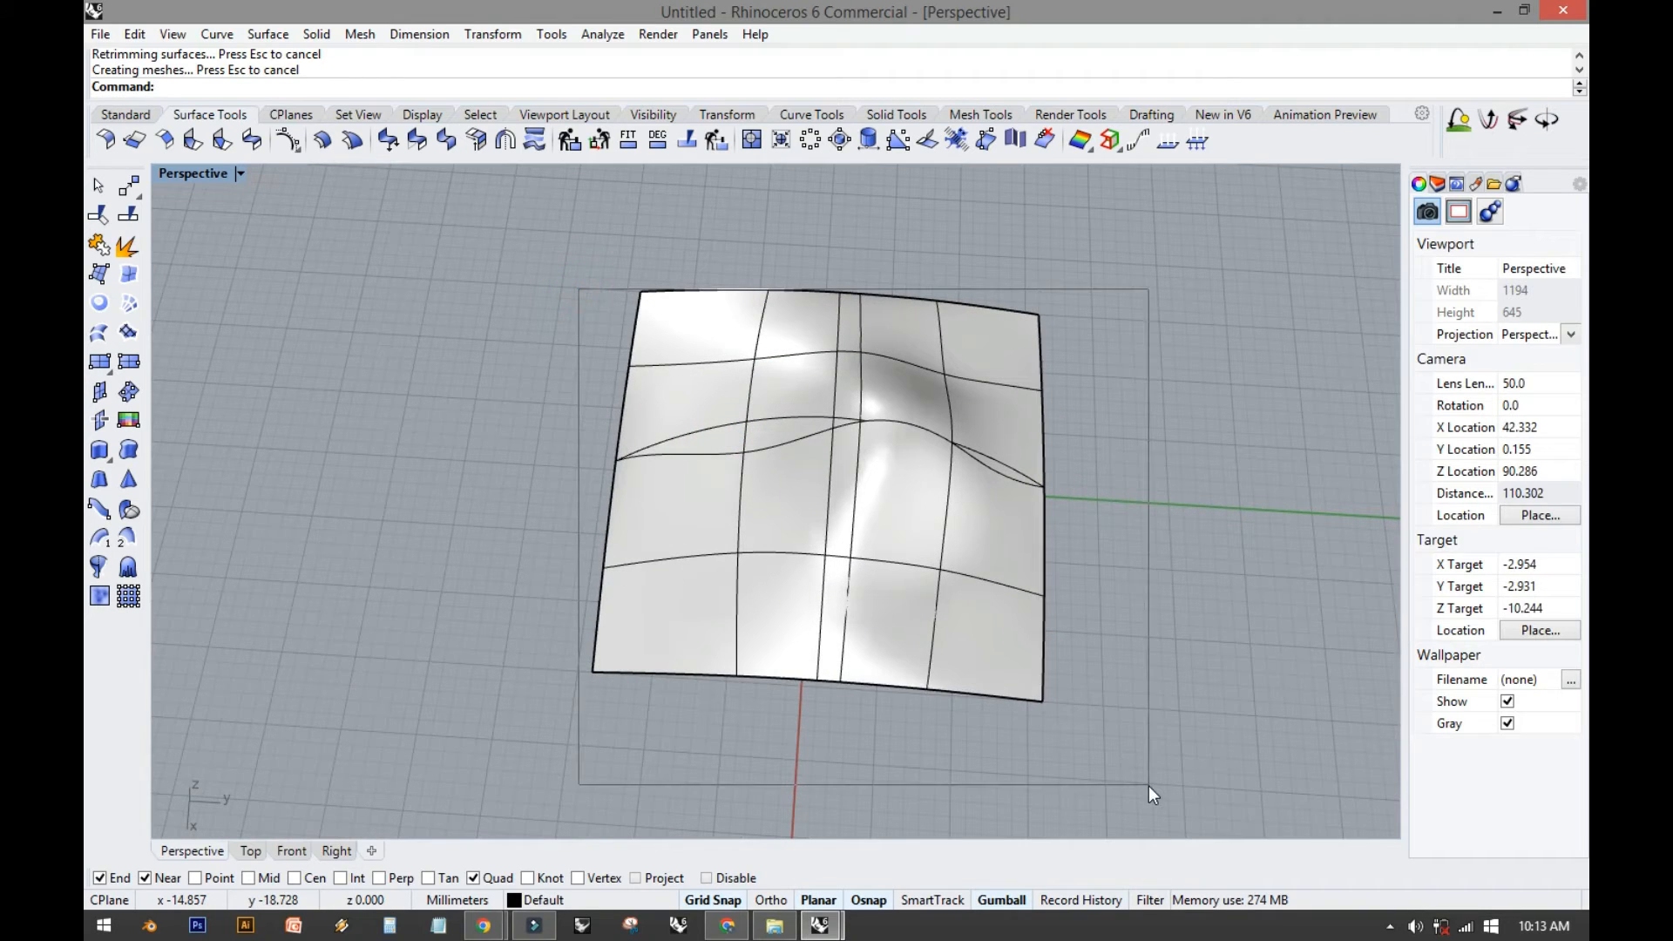
key("Delete")
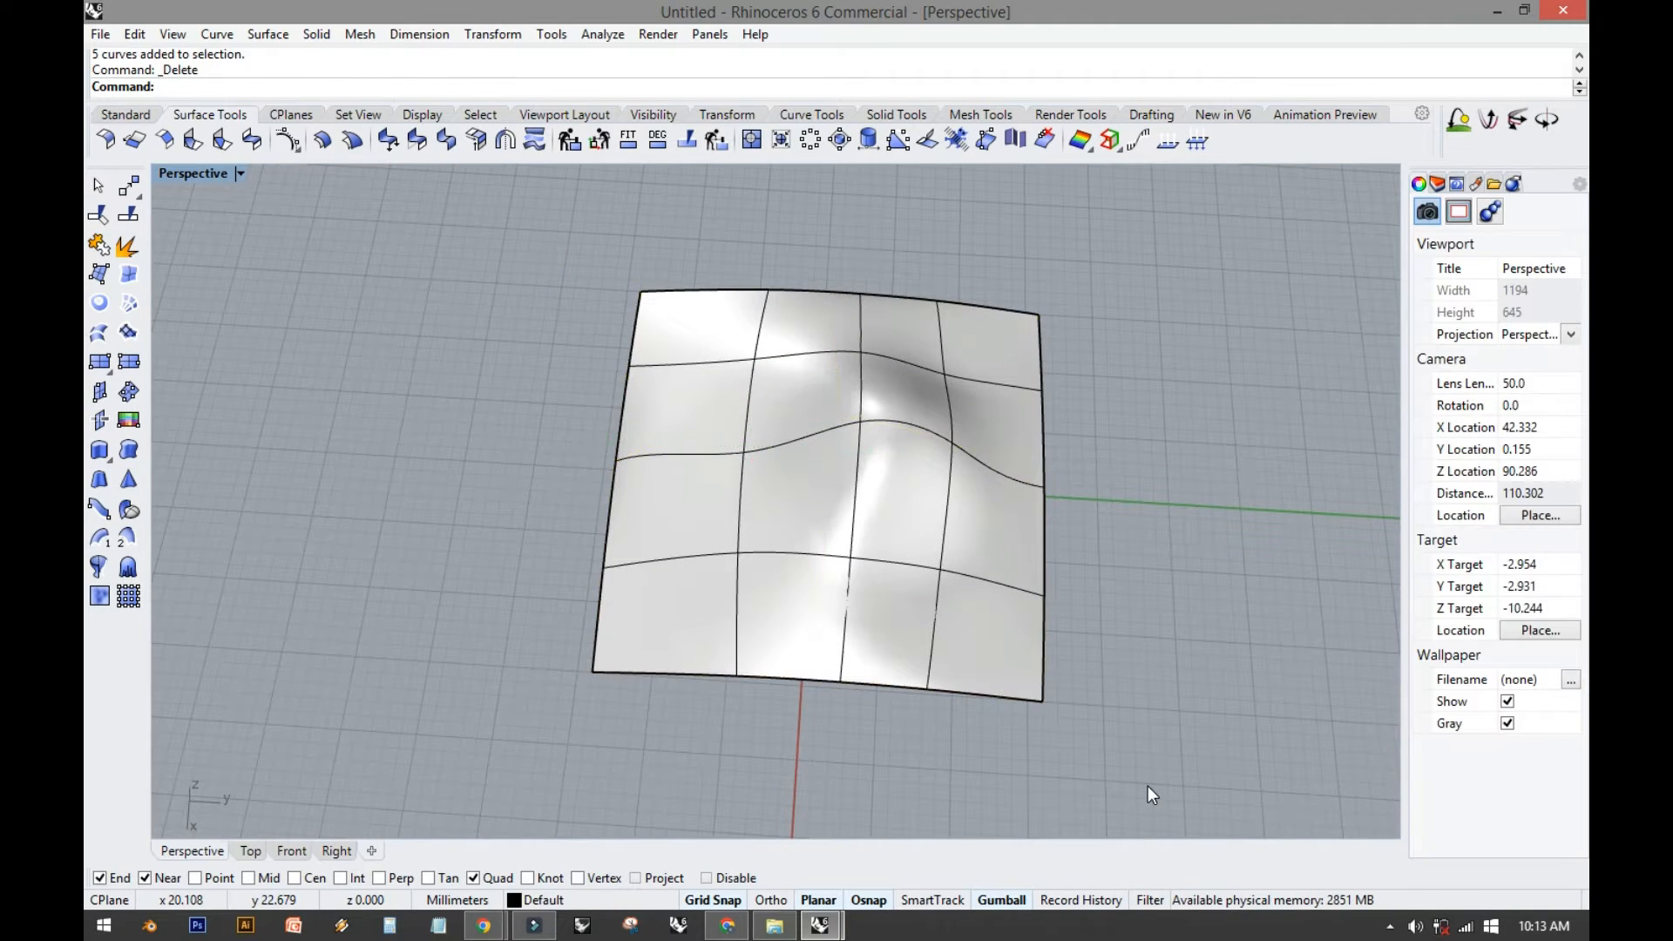
left_click(1024, 571)
key("Delete")
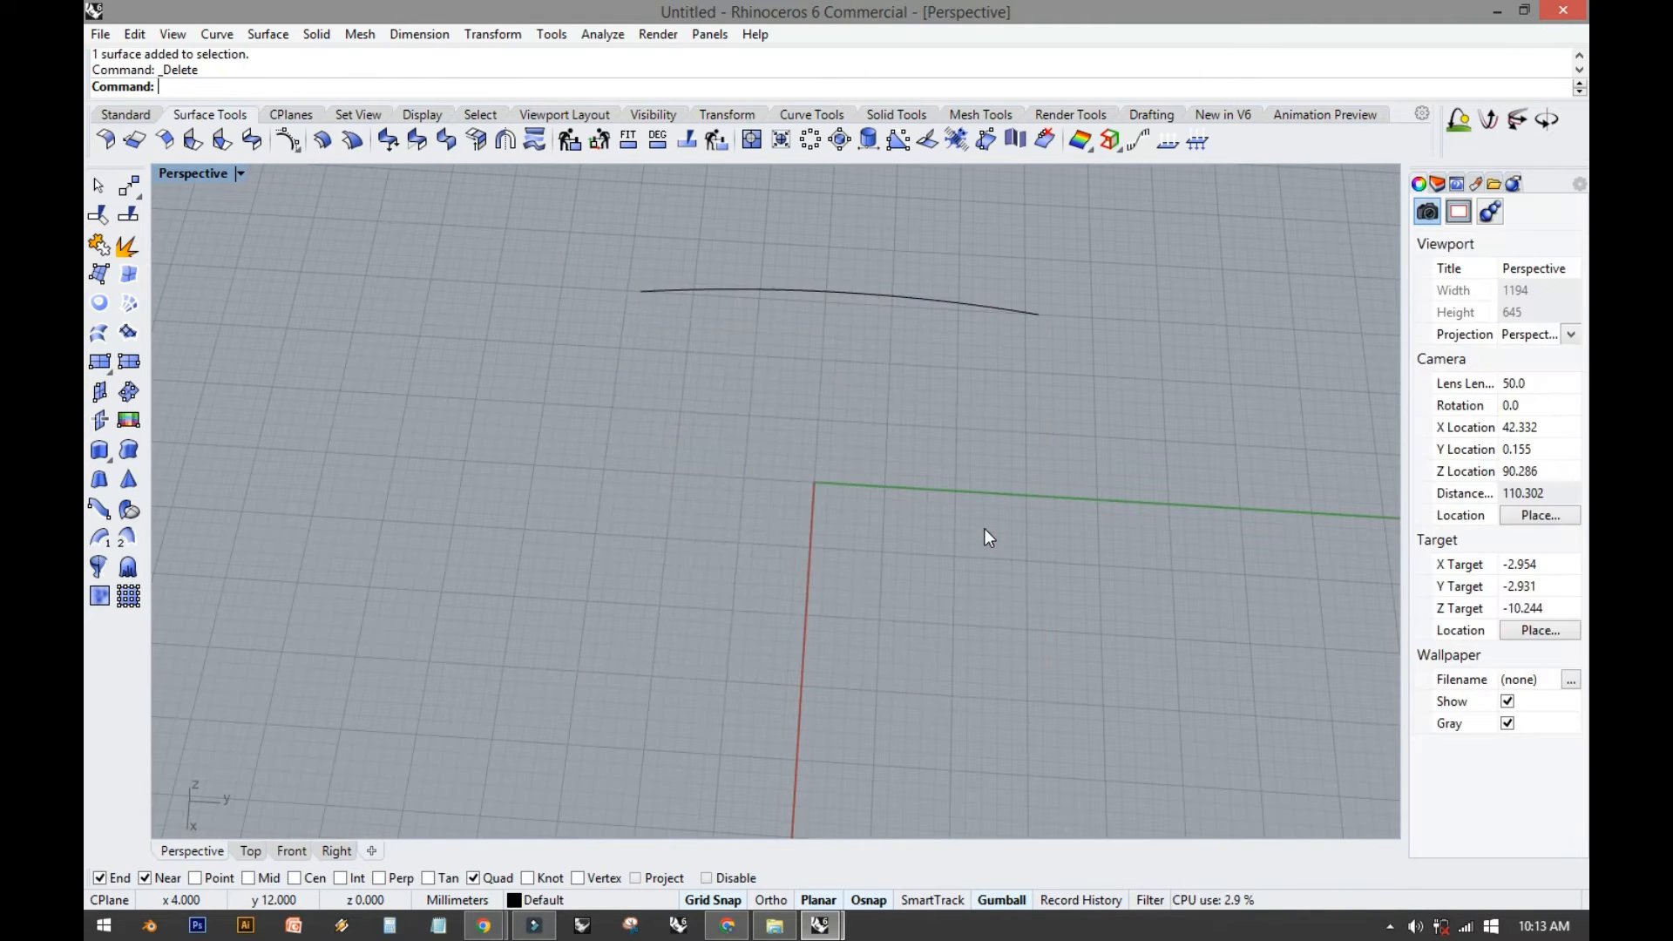
left_click(748, 292)
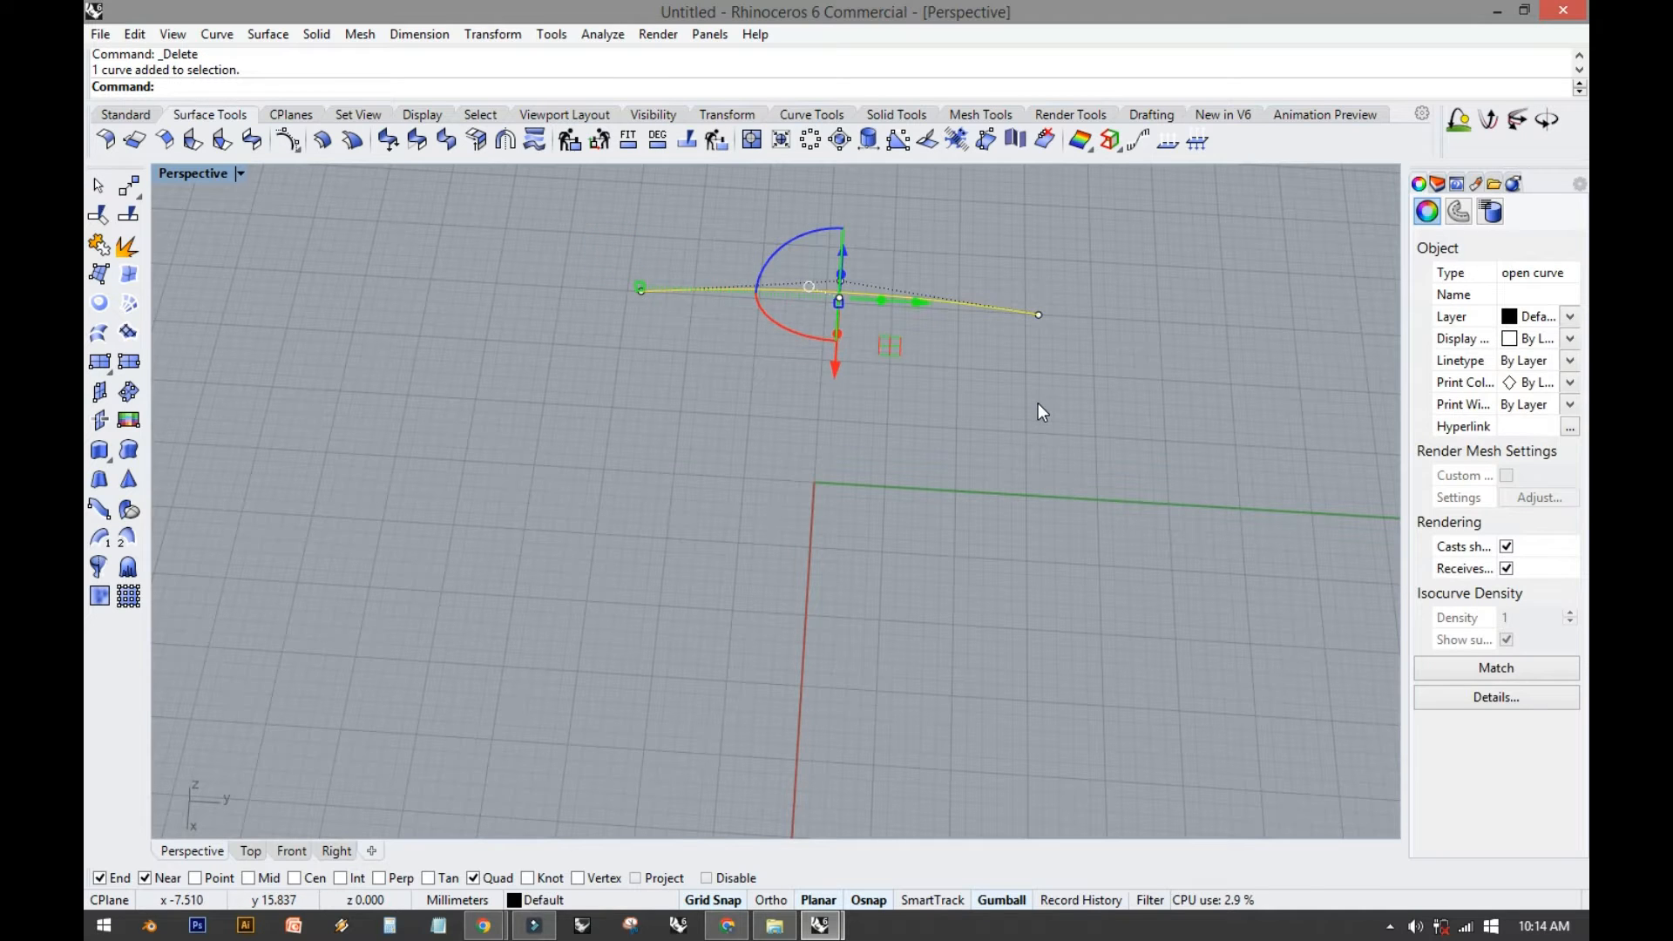
key("Delete")
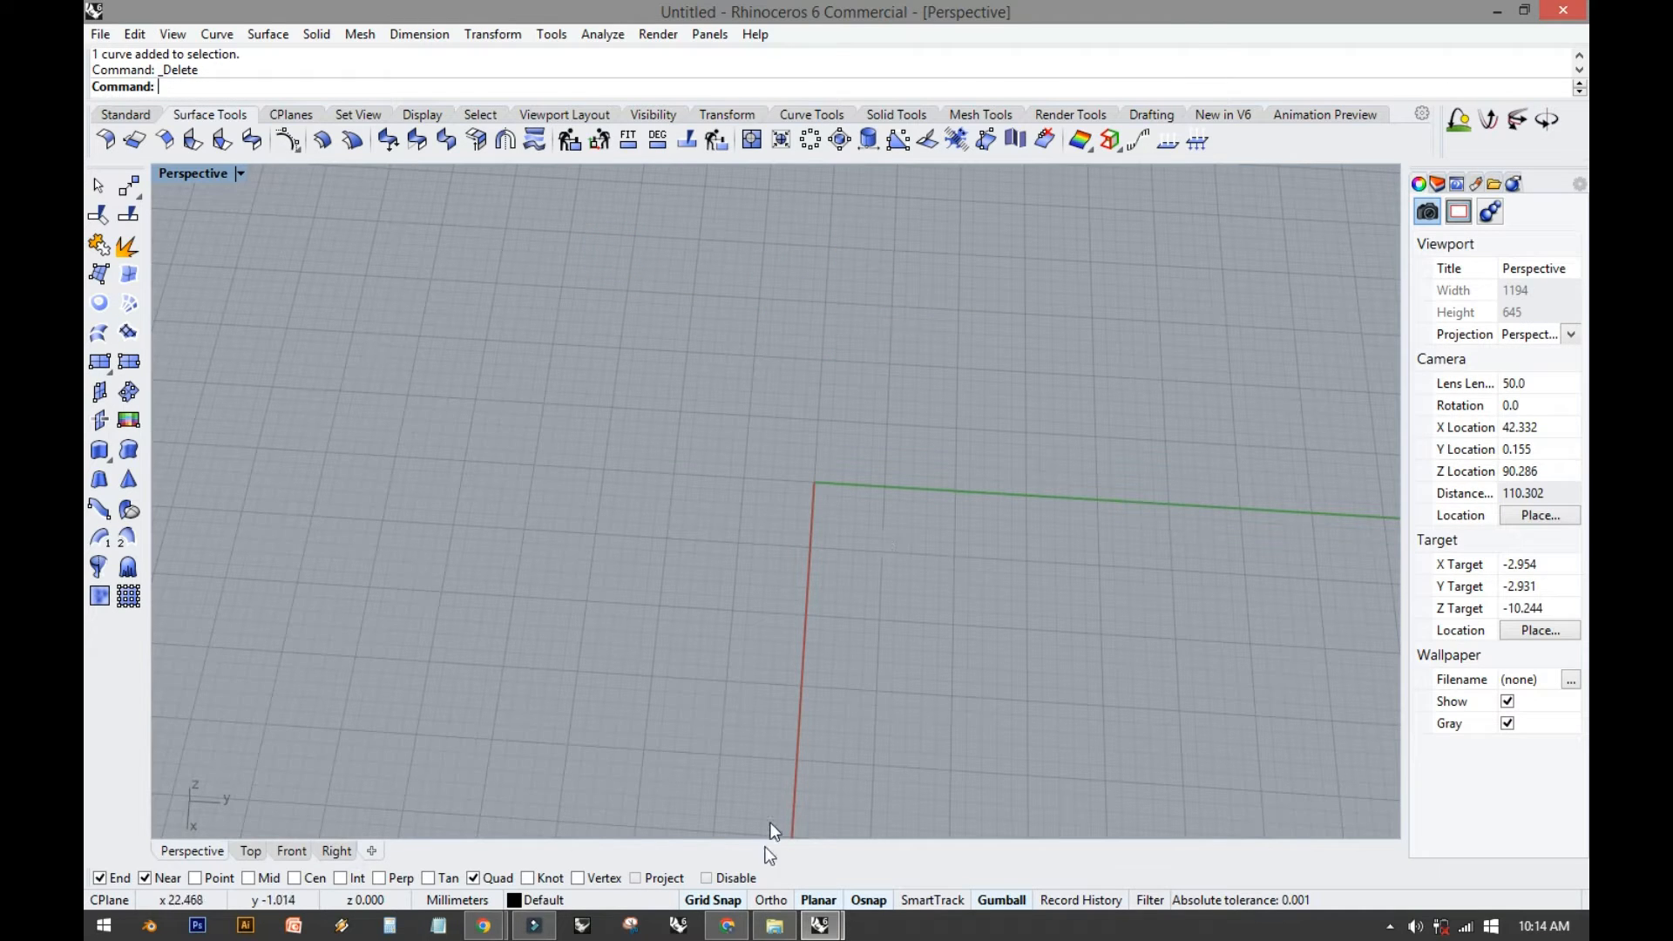
Maximize the Right view and bring up the standard modelling tools.
right_click_drag(710, 605, 363, 401)
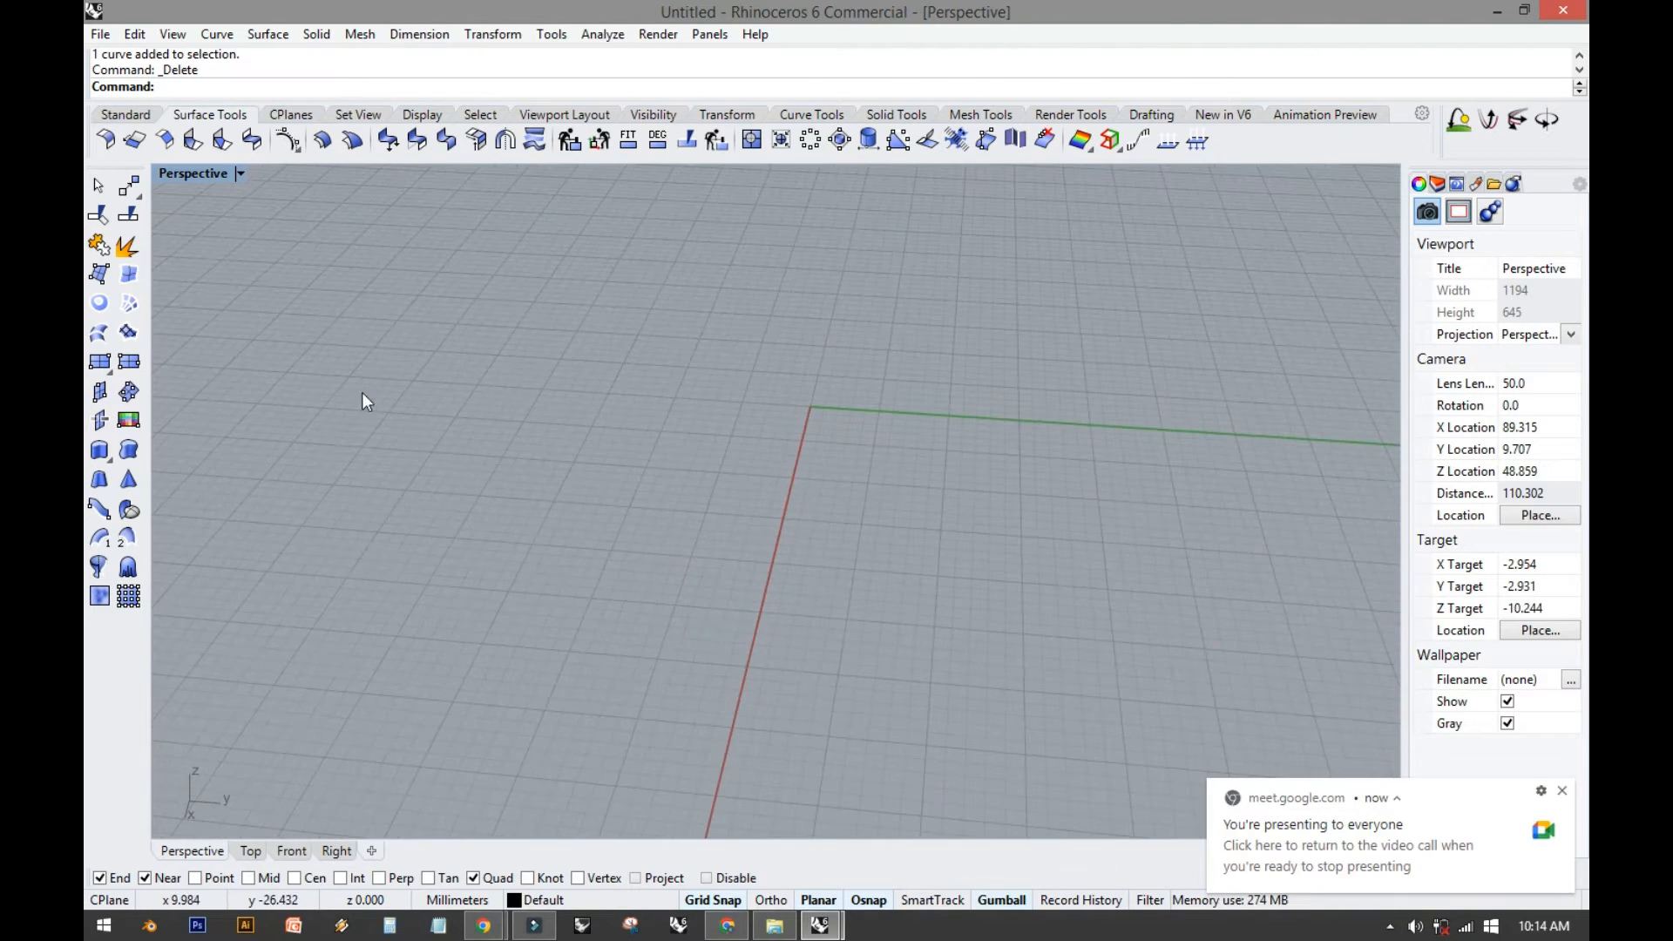
double_click(211, 176)
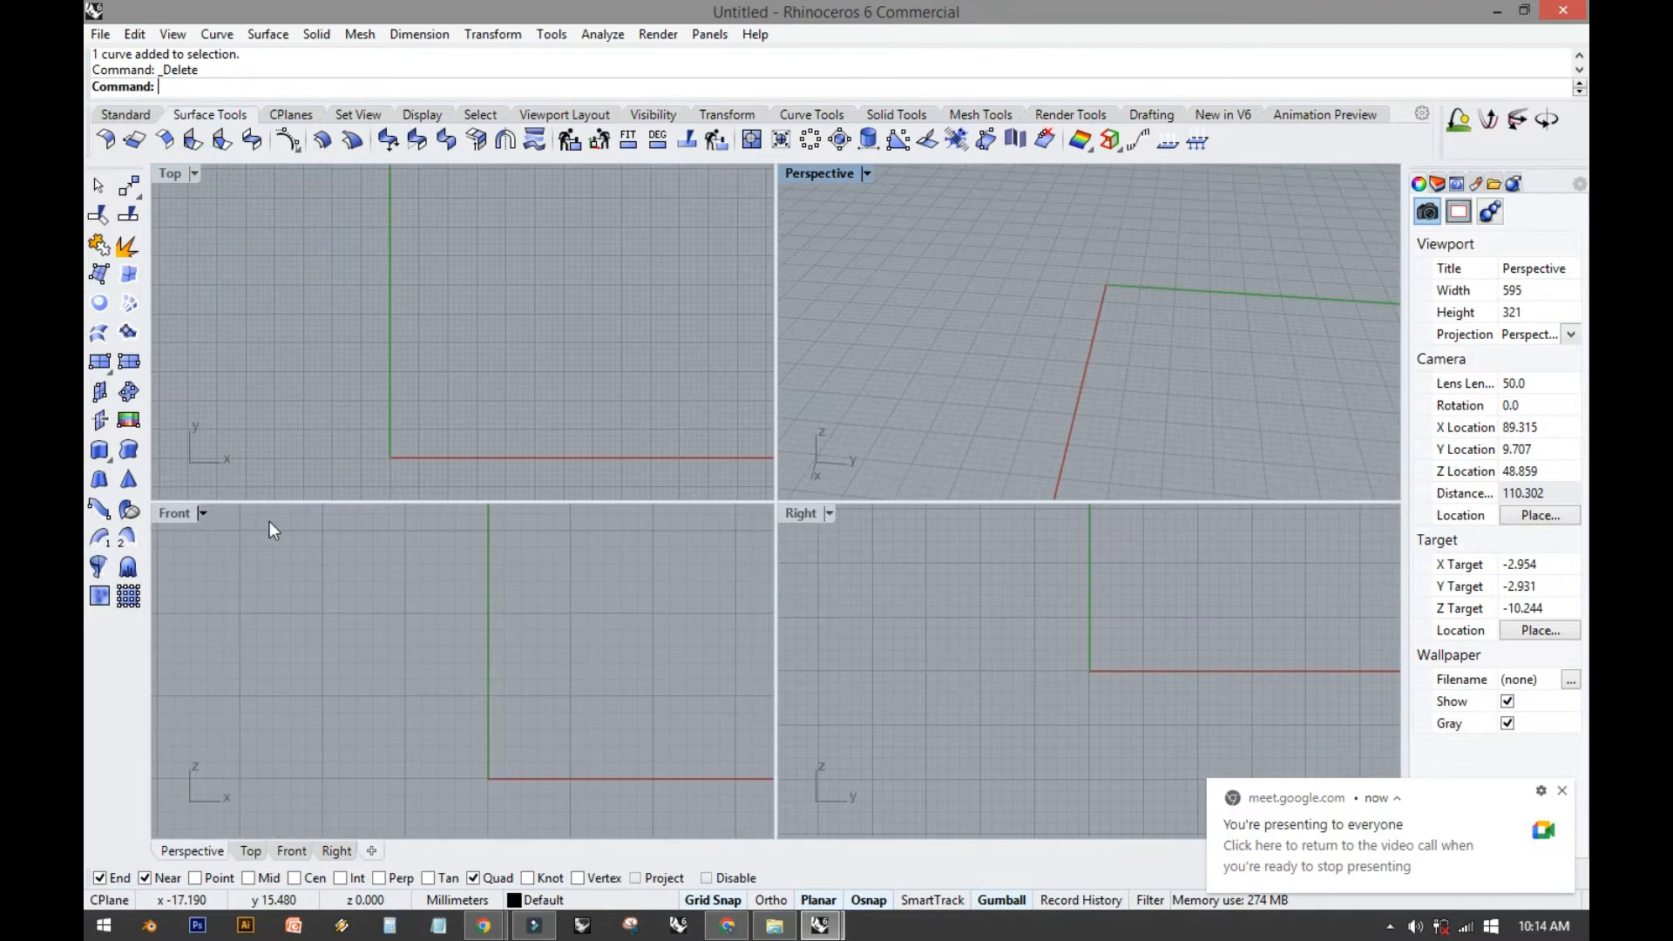
double_click(798, 516)
right_click_drag(798, 516, 741, 584)
scroll(741, 585, "down", 5)
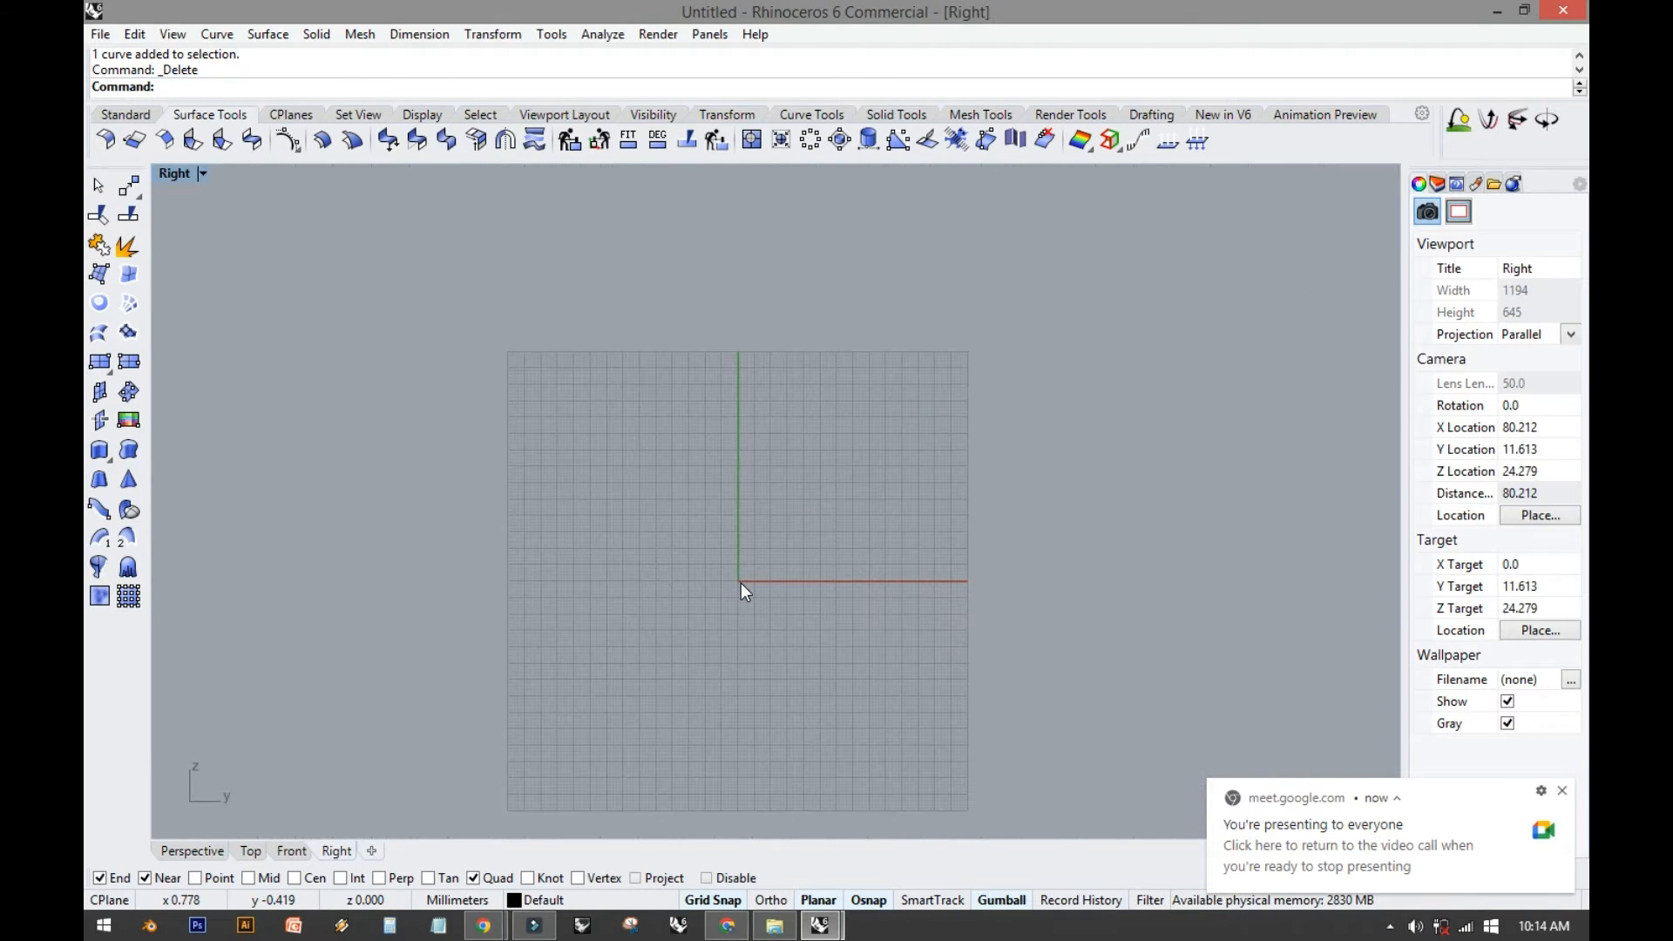
left_click(105, 121)
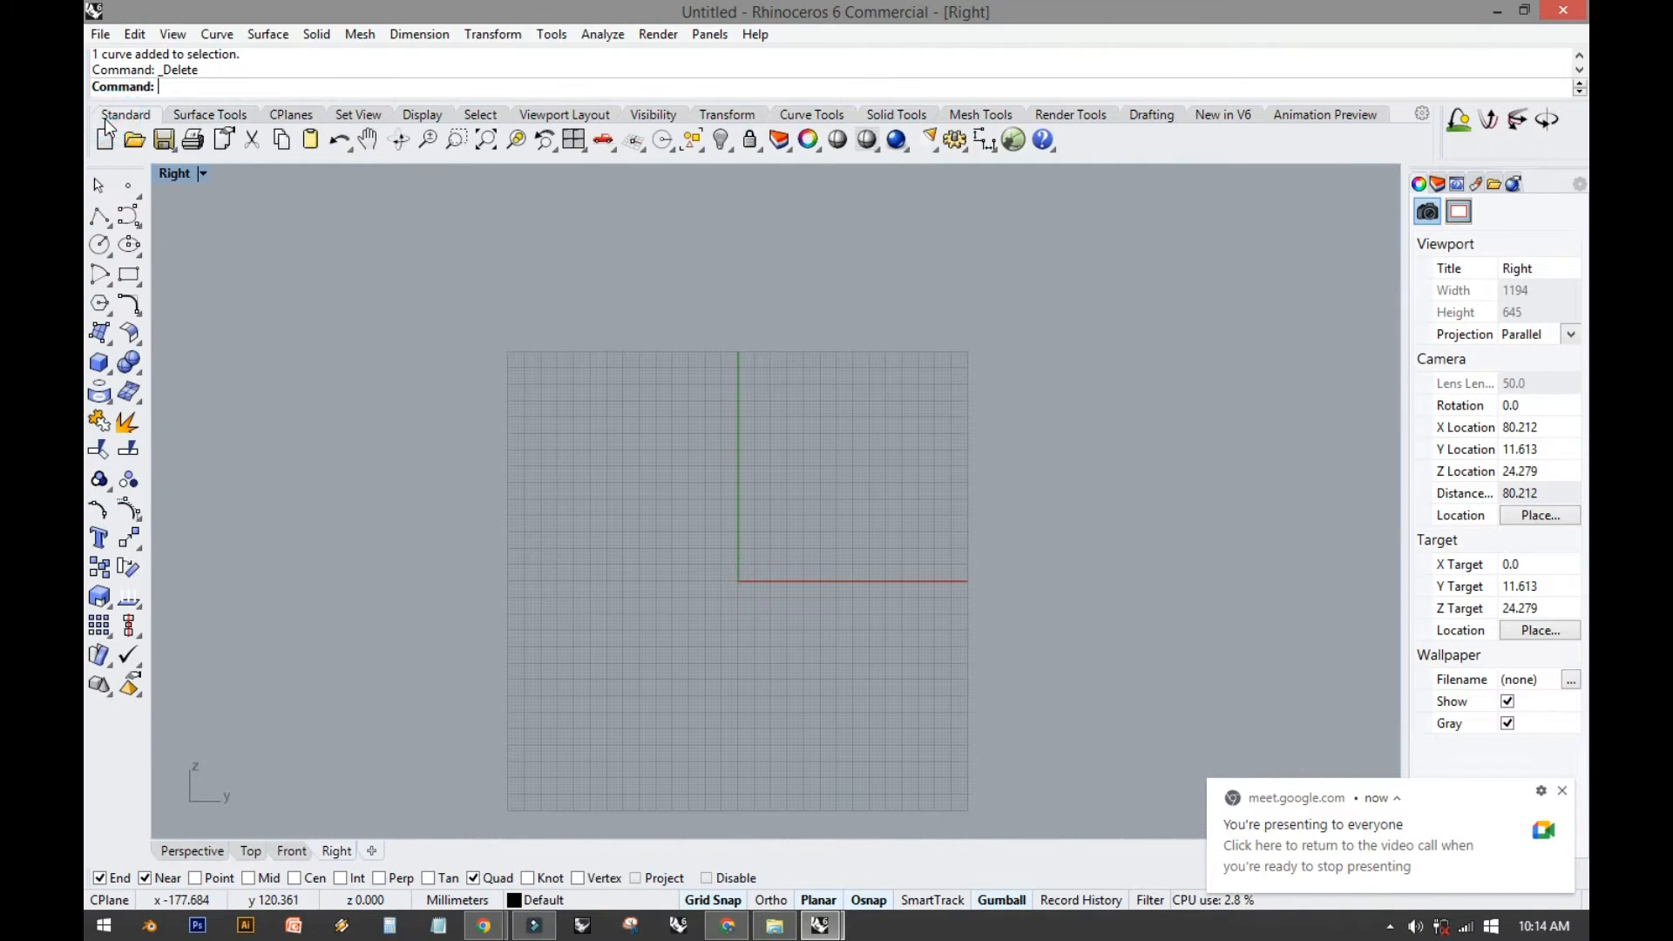
left_click(123, 223)
scroll(640, 538, "up", 5)
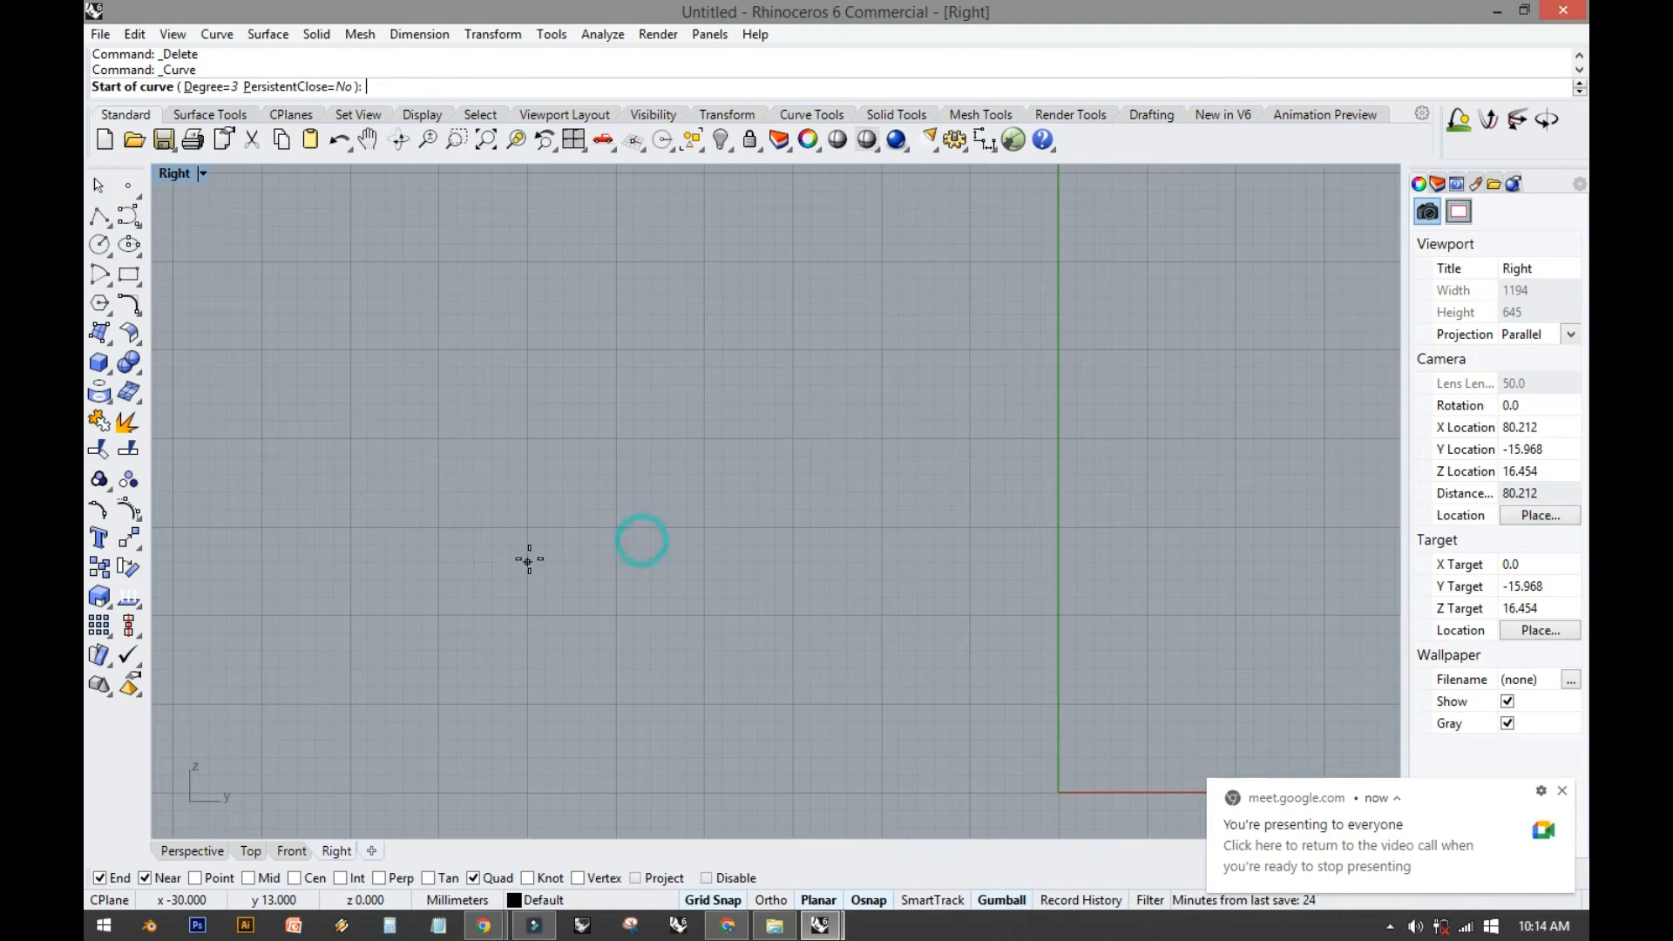
left_click(459, 589)
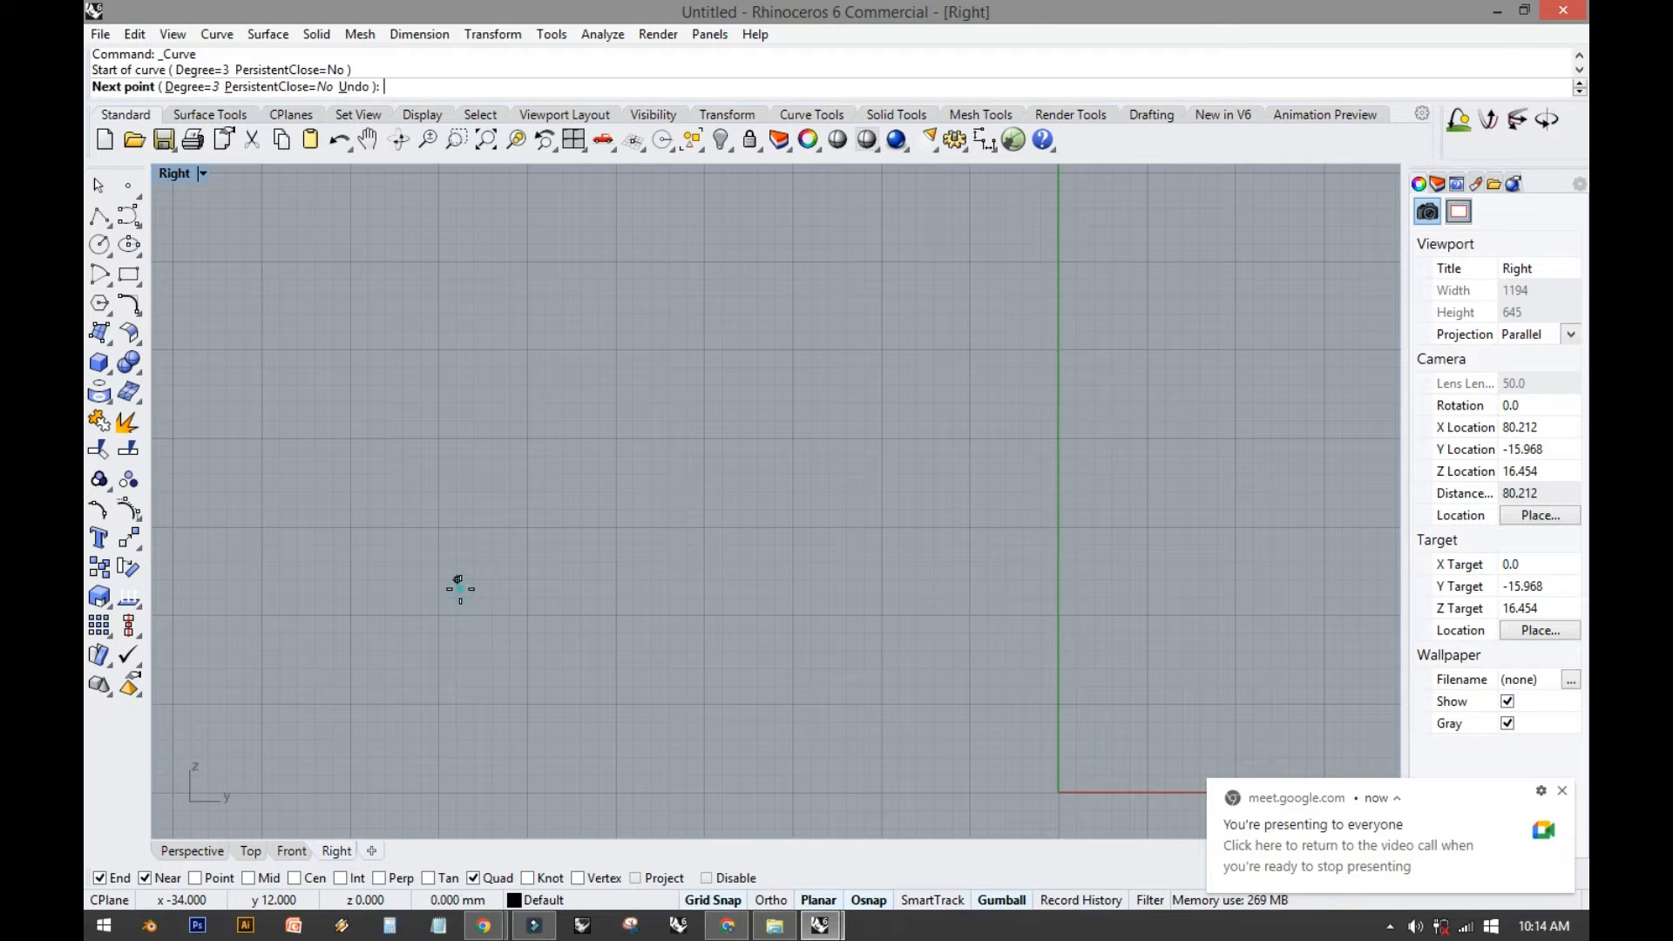
scroll(636, 549, "down", 4)
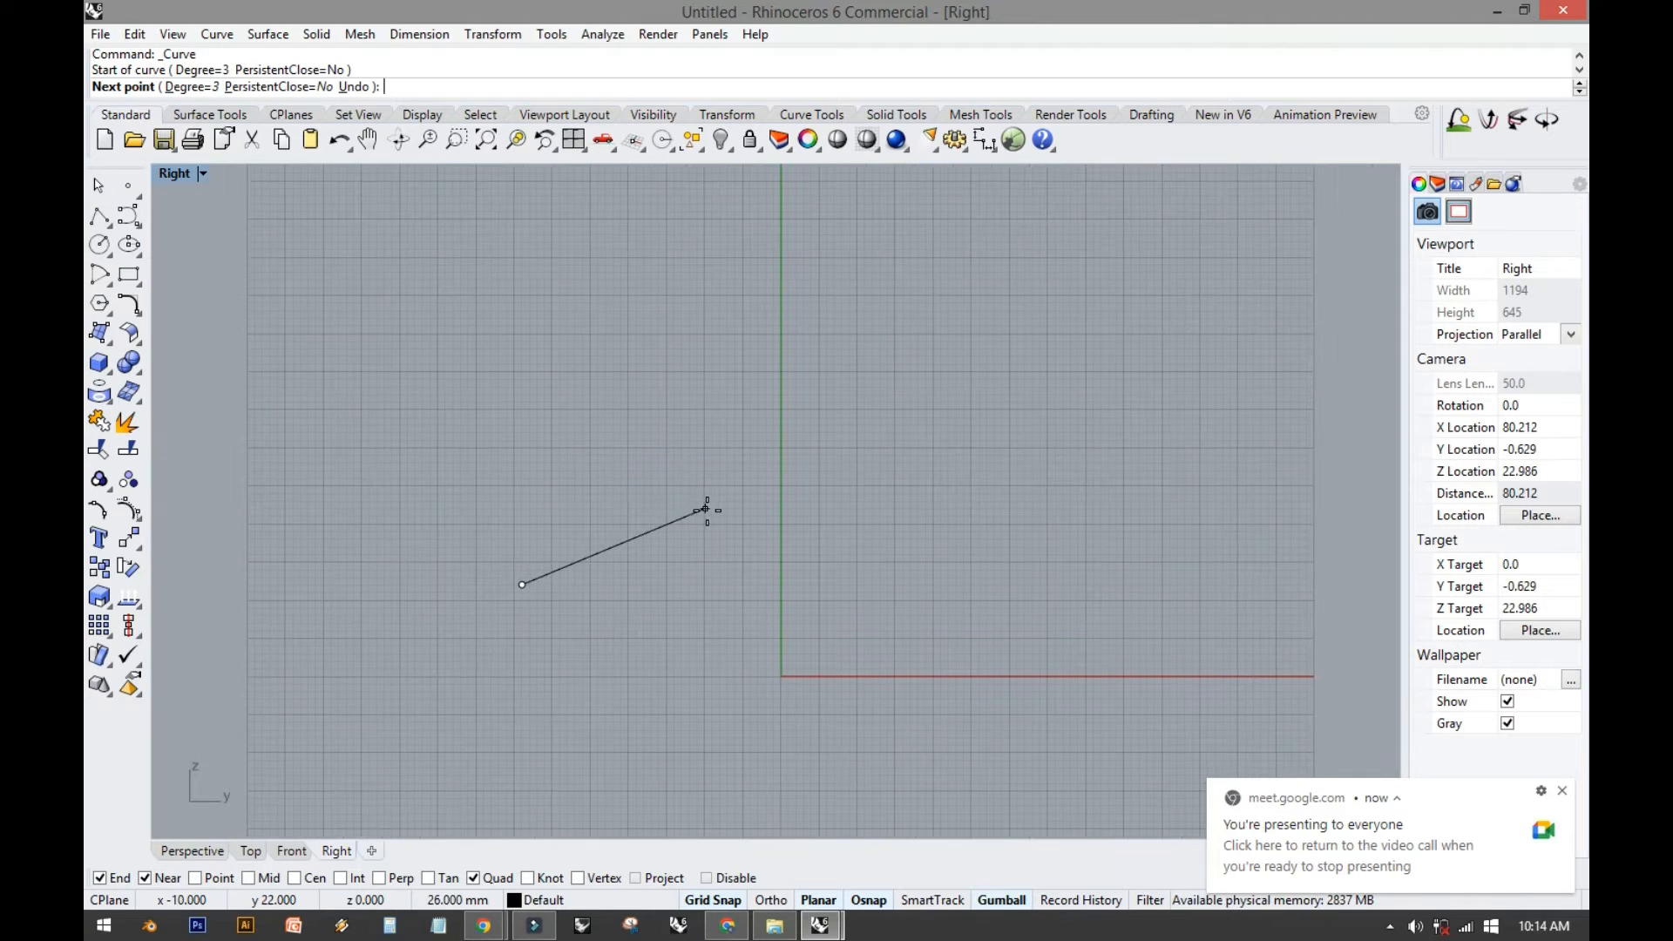
left_click(710, 509)
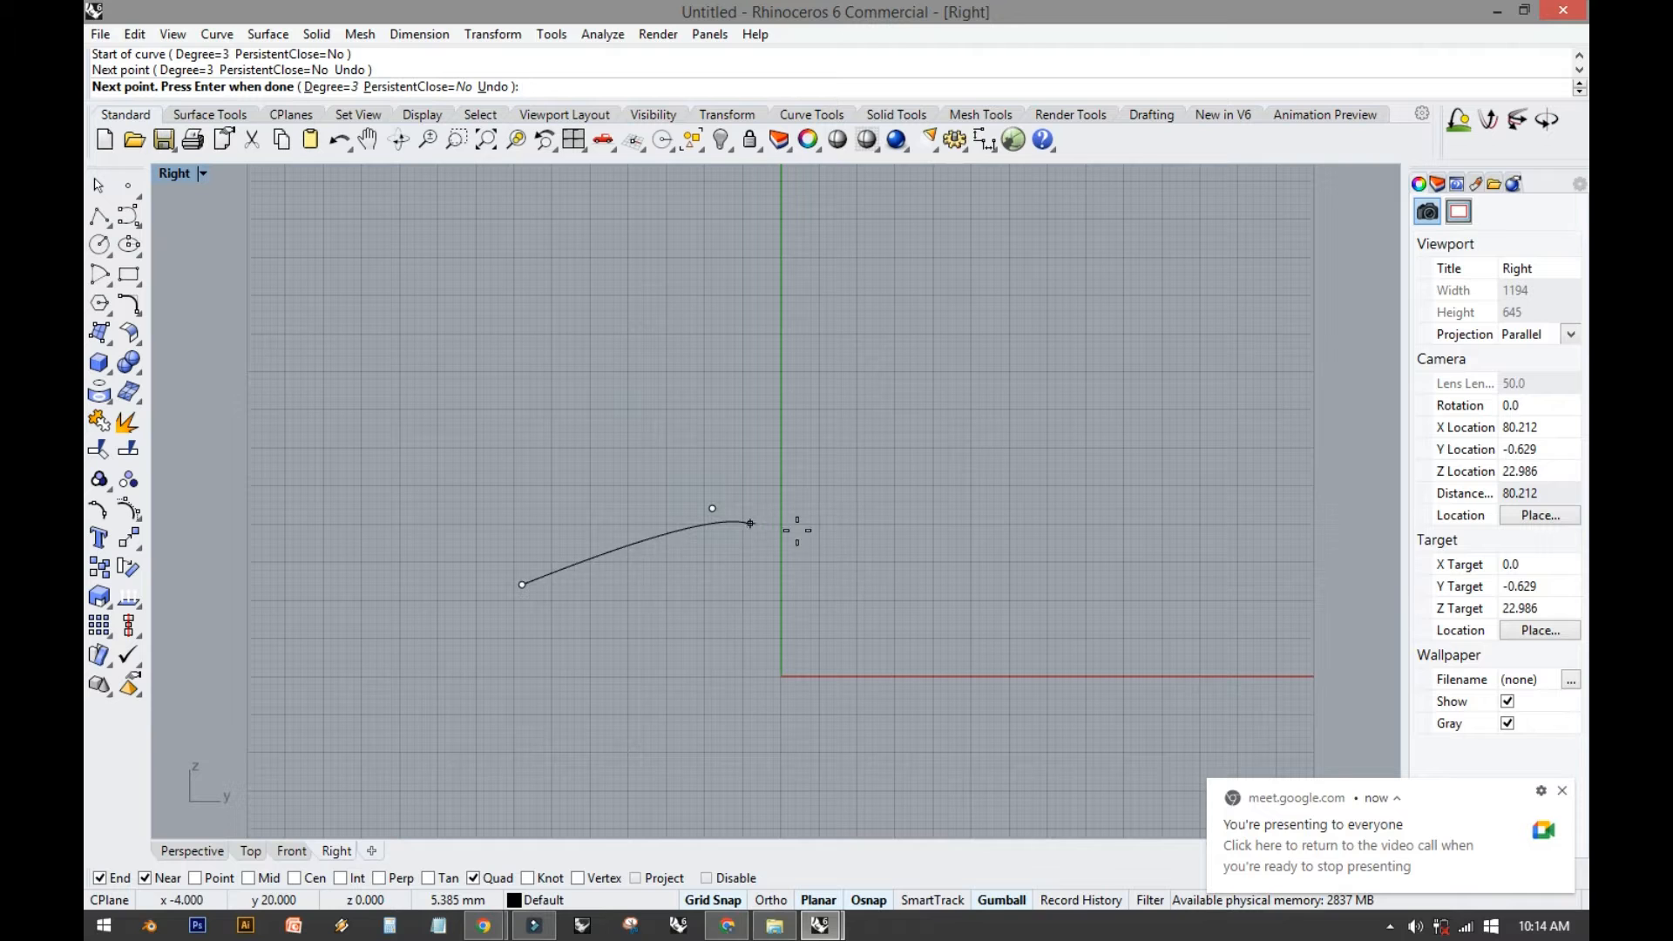
left_click(864, 569)
left_click(917, 591)
left_click(959, 567)
right_click_drag(958, 567, 830, 631)
key("Escape")
right_click_drag(685, 594, 700, 526)
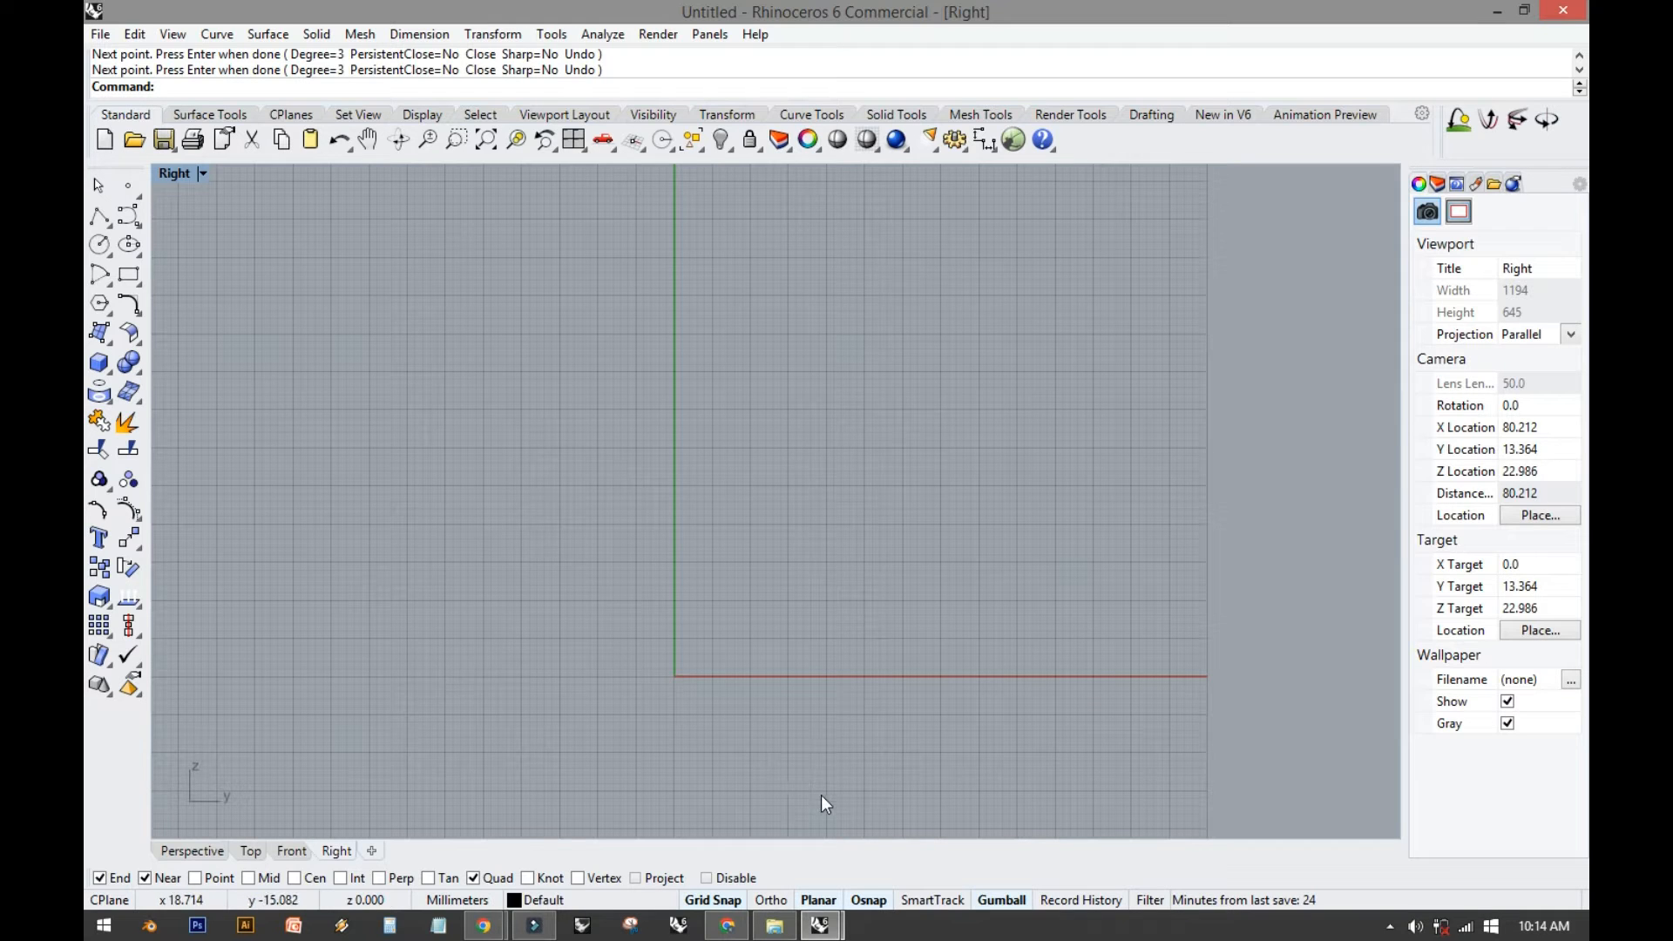
Turn on Always Record History.
right_click(1080, 902)
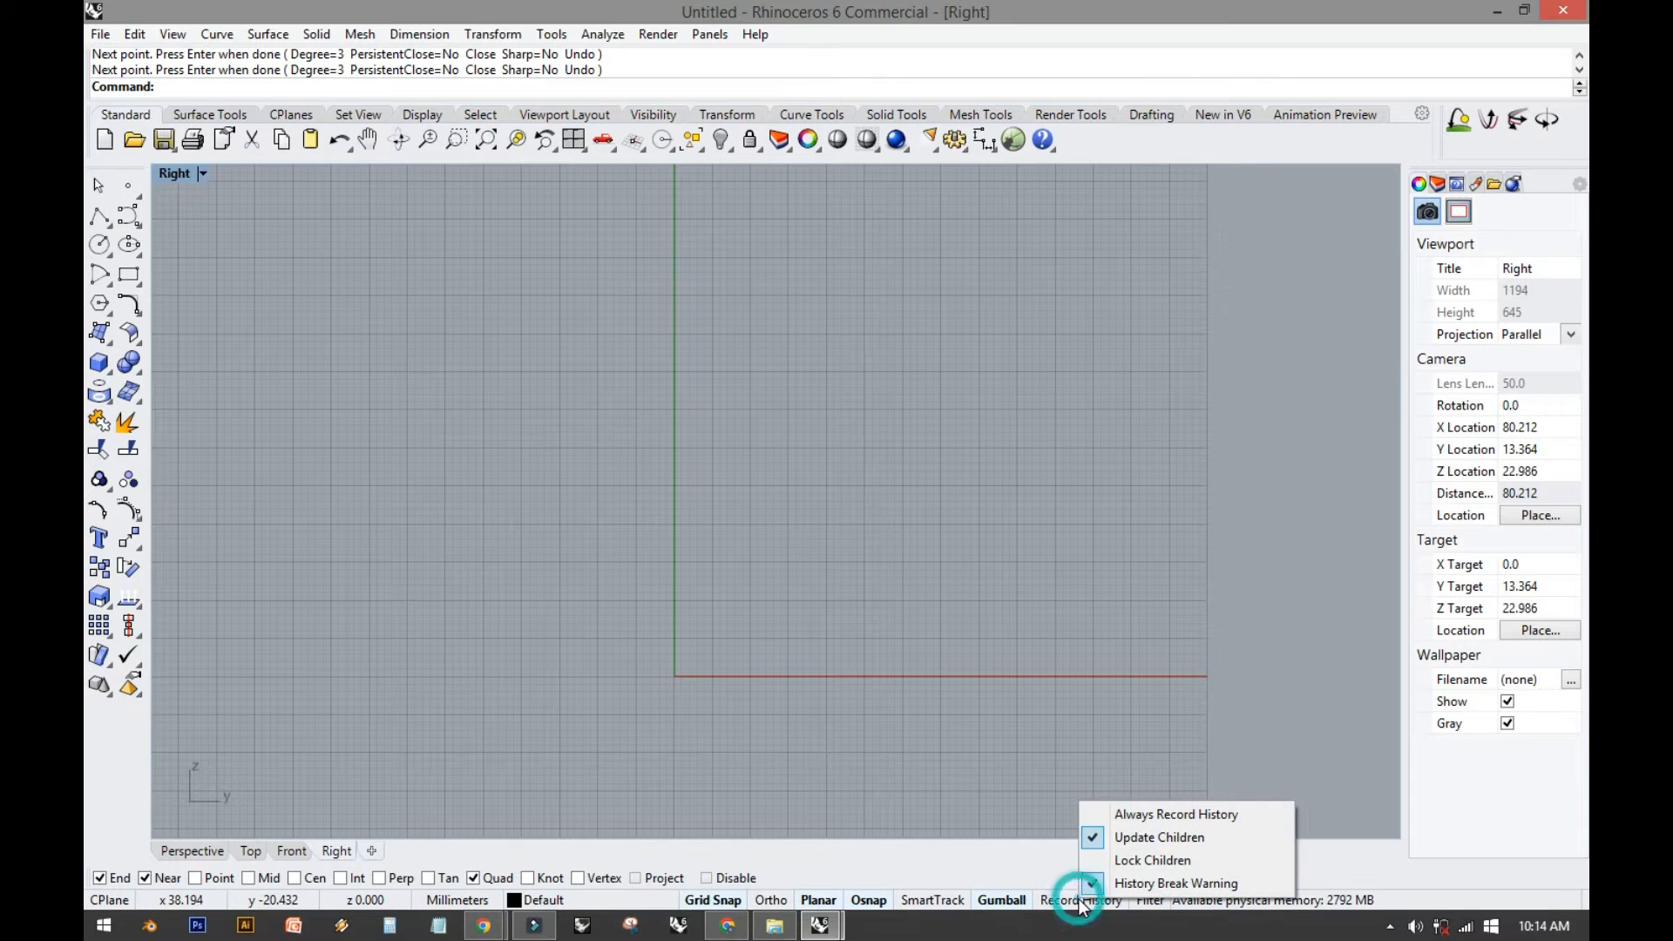
left_click(1105, 819)
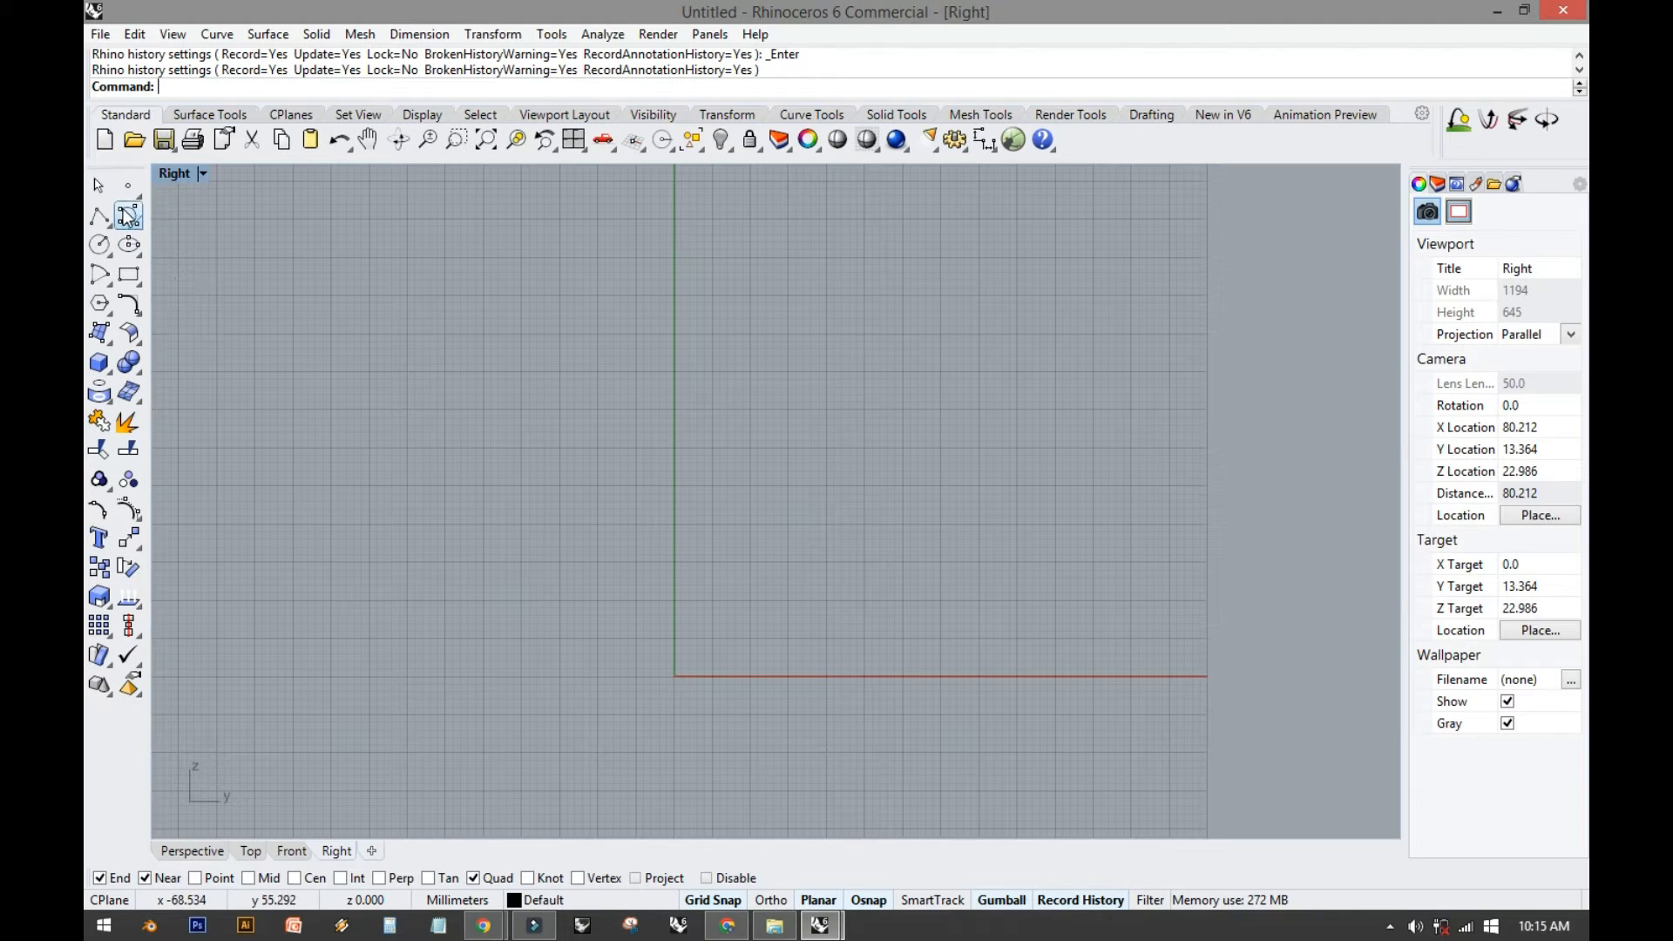
right_click(1092, 903)
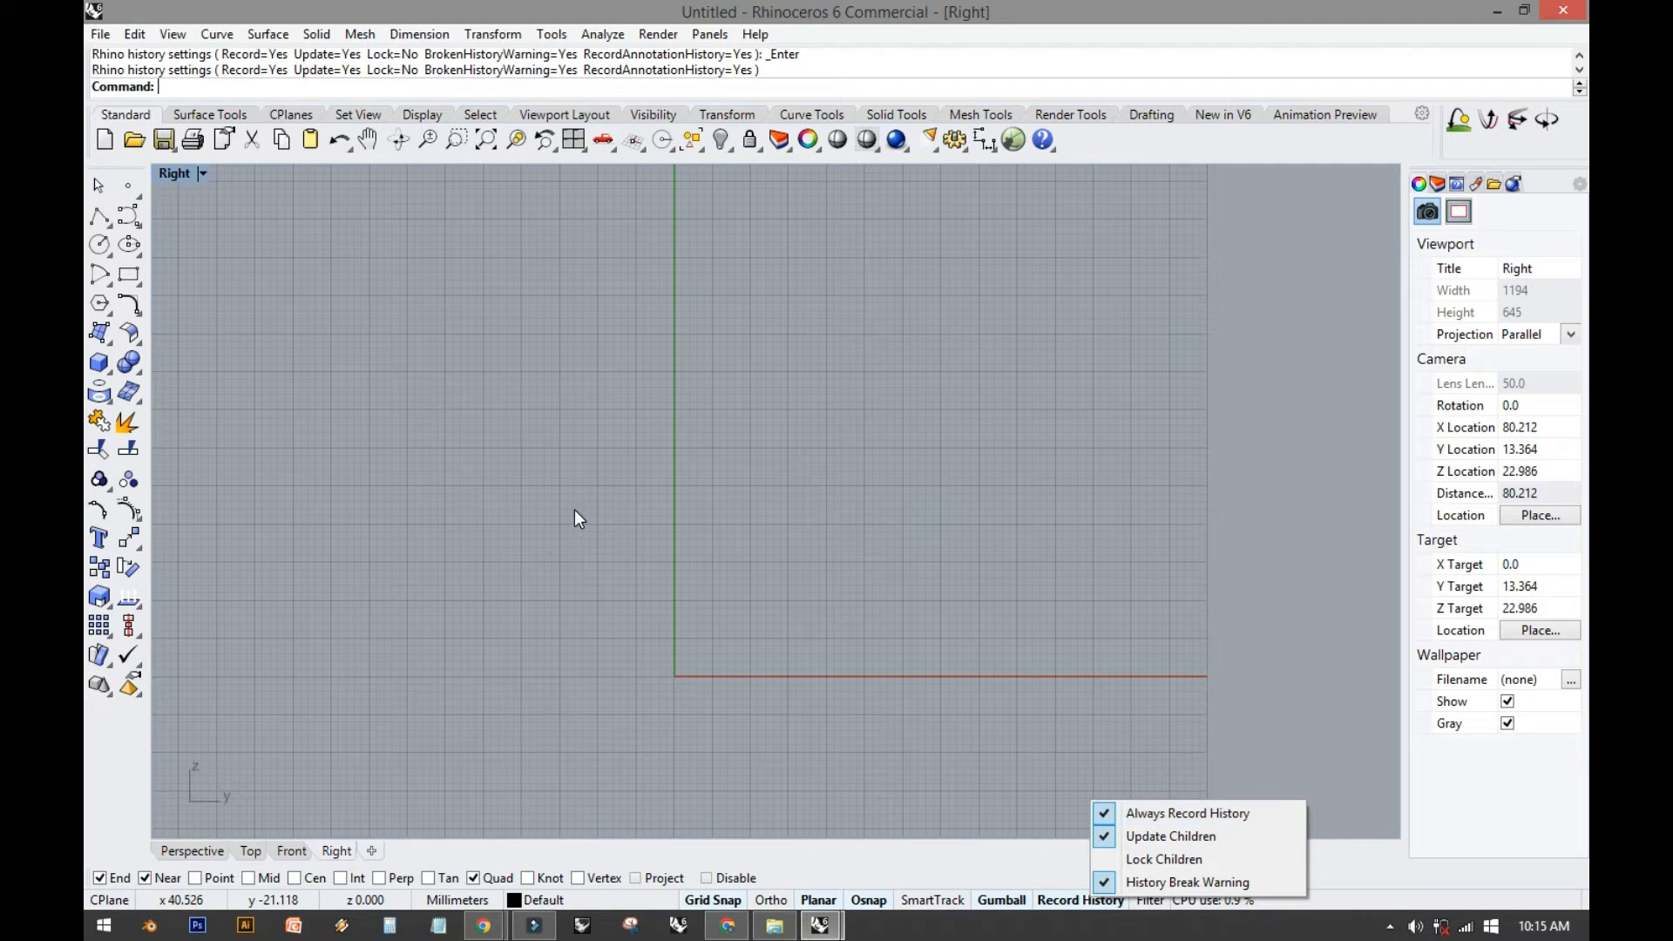
left_click(603, 533)
Draw a wavy degree 3 control point curve in the Right view from about (-35, 15), dipping past the origin, up to (54, 50).
left_click(100, 215)
right_click_drag(534, 563, 686, 555)
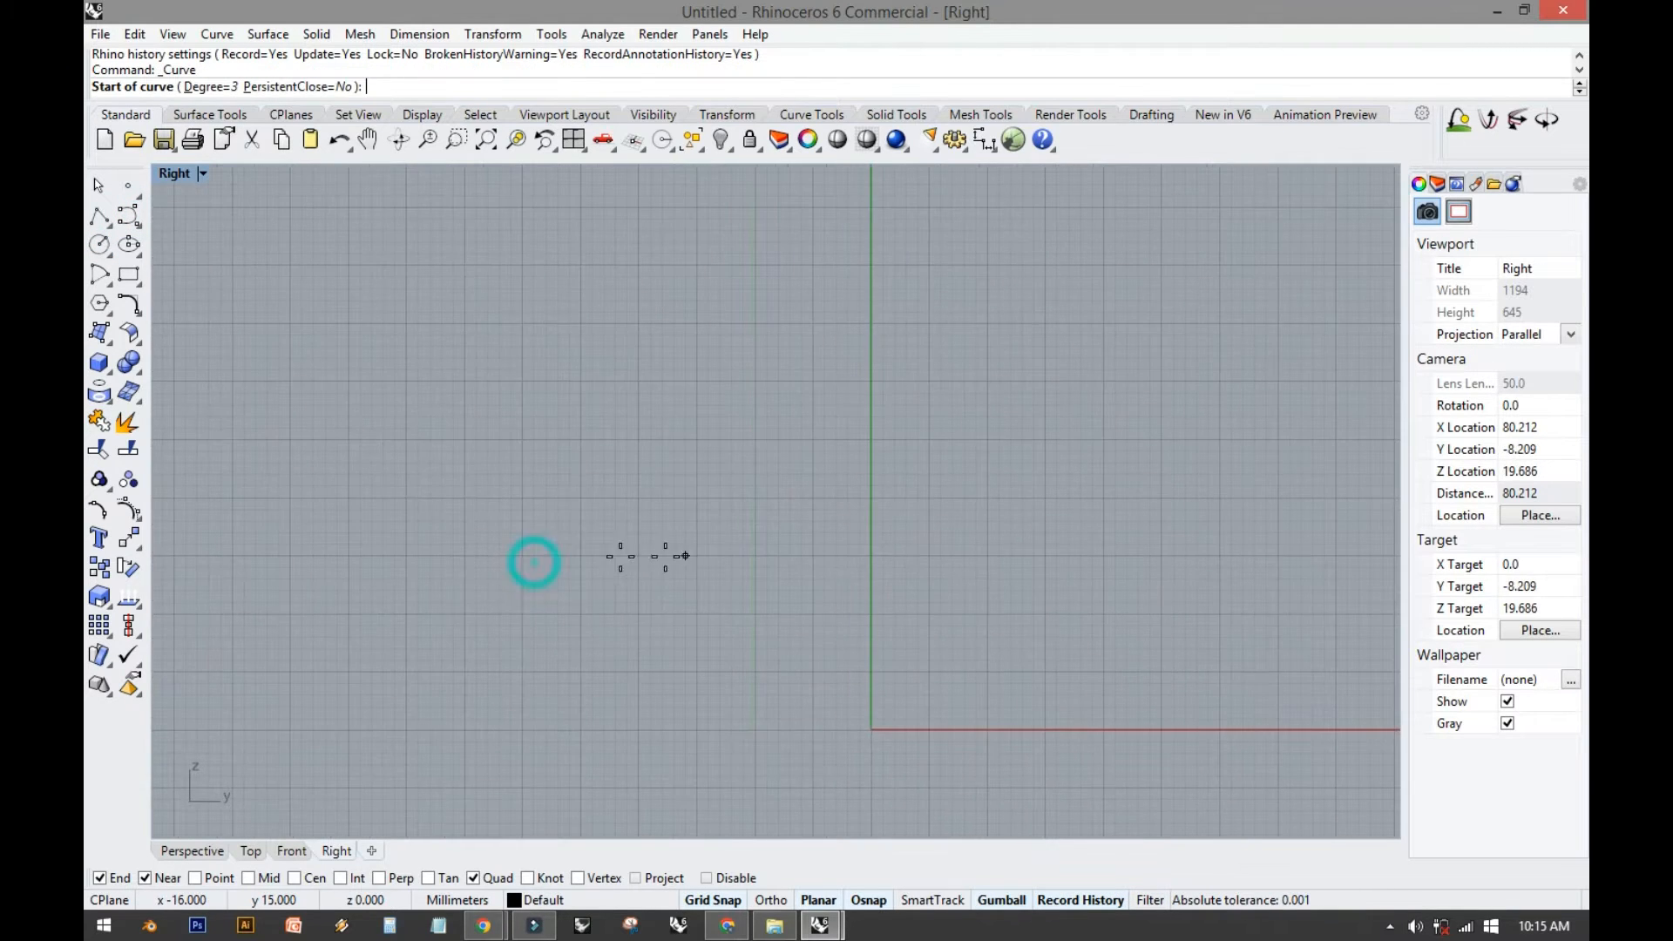
left_click(466, 555)
left_click(569, 521)
scroll(693, 525, "down", 5)
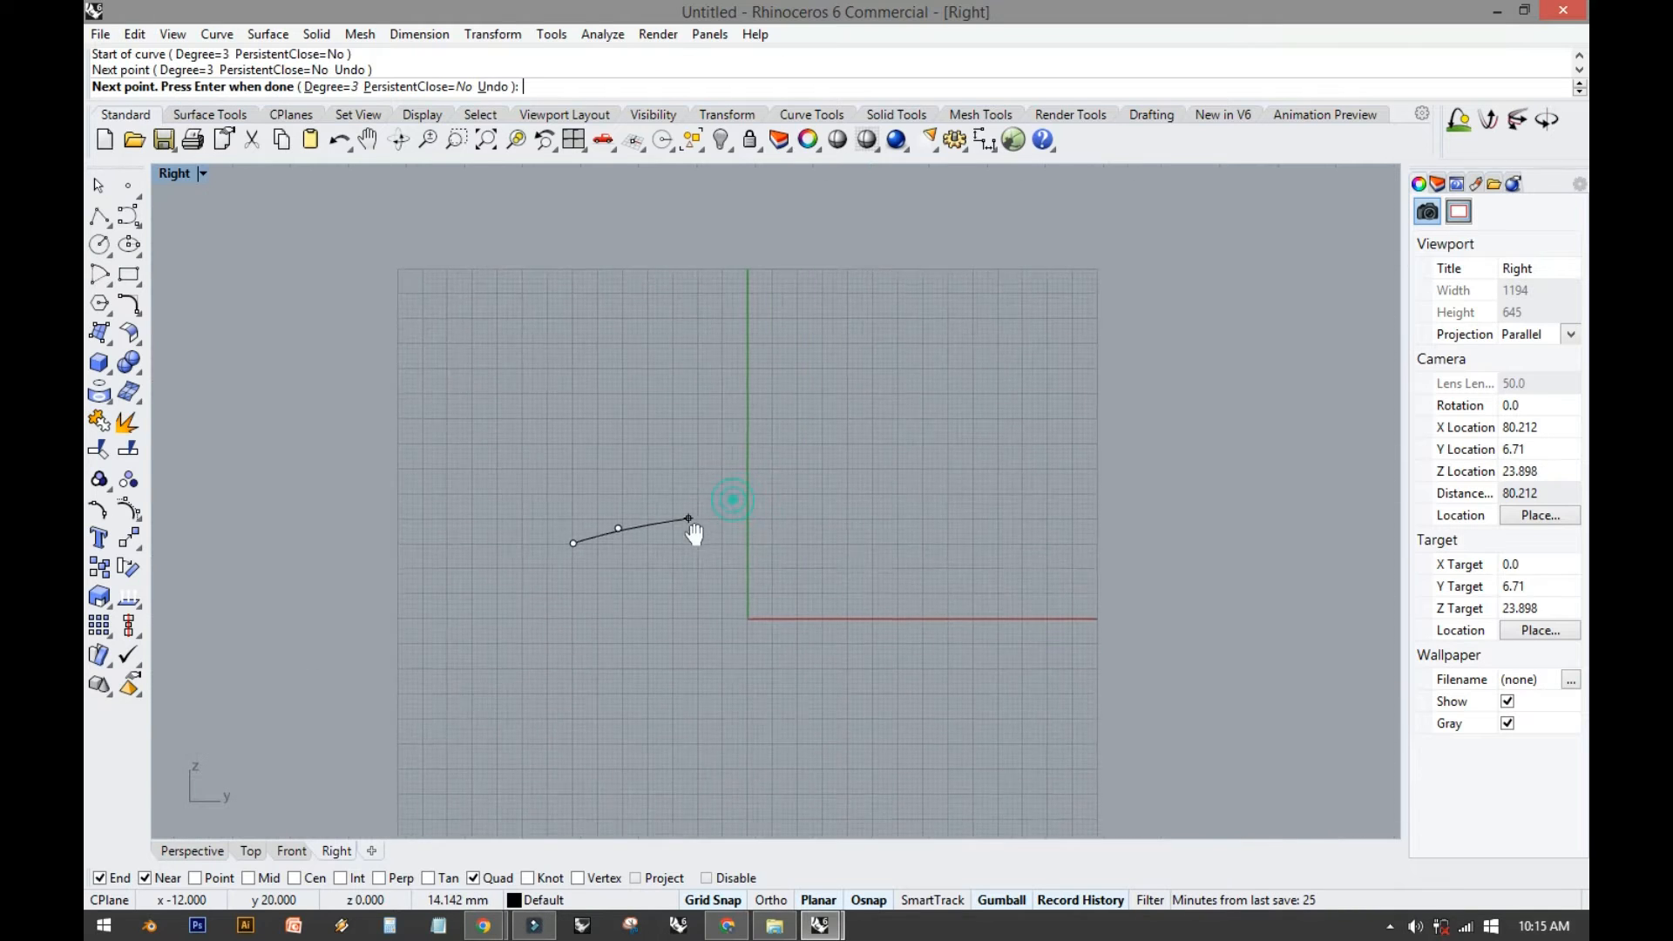
left_click(704, 521)
left_click(763, 555)
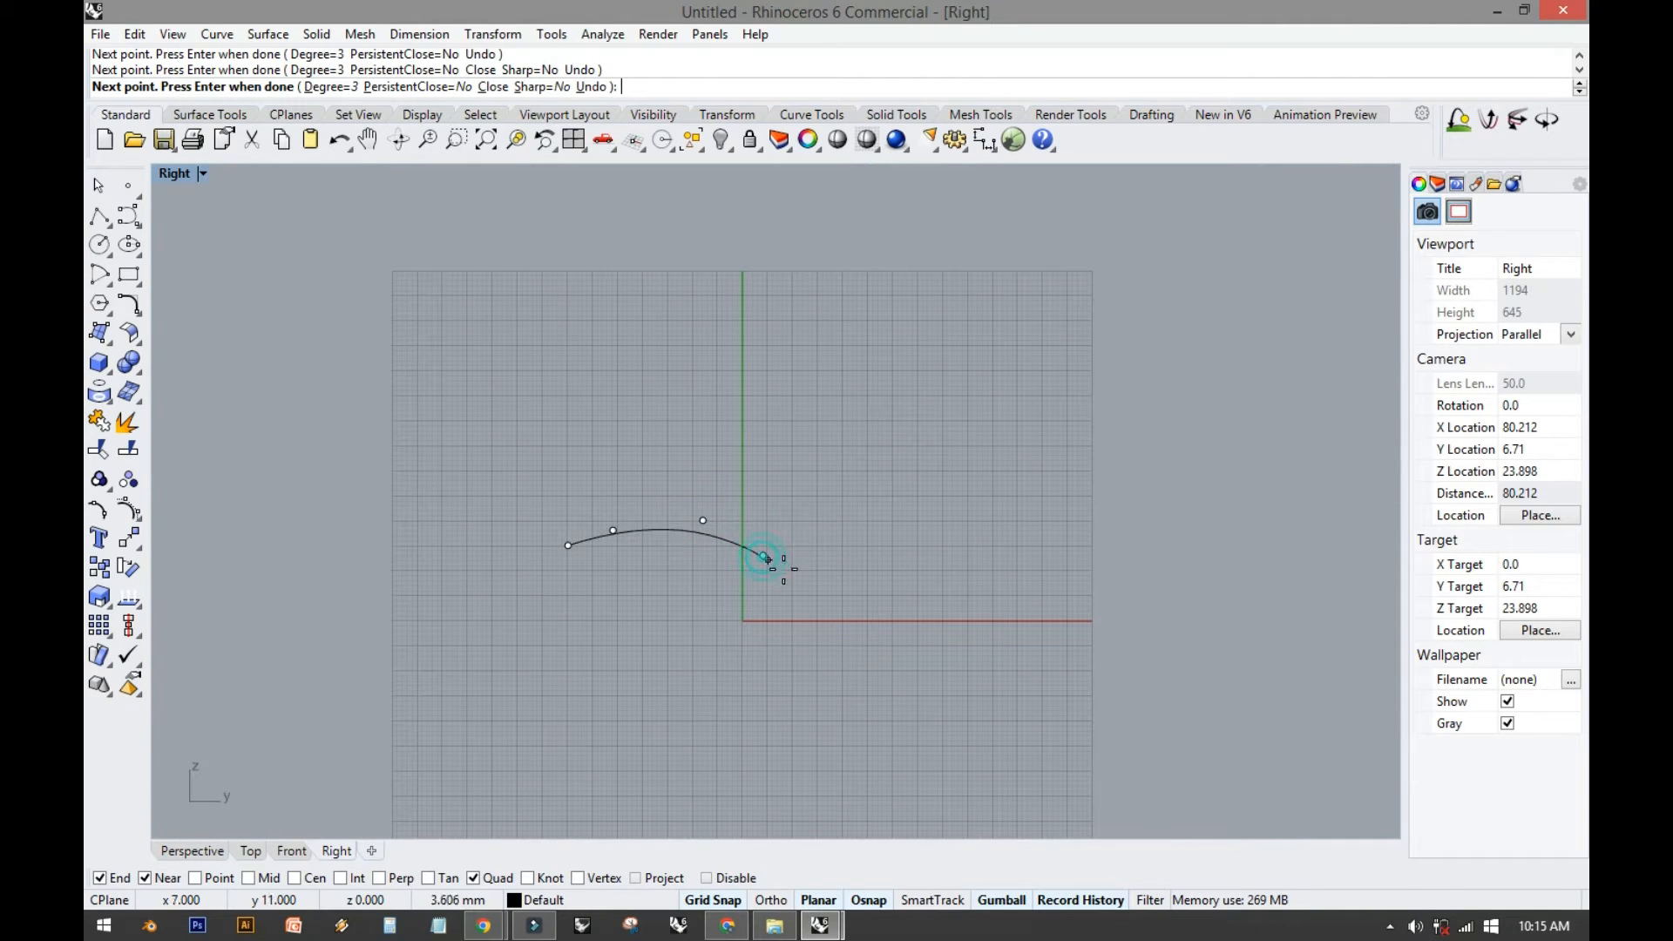
left_click(807, 571)
left_click(843, 570)
left_click(888, 541)
left_click(902, 471)
left_click(956, 396)
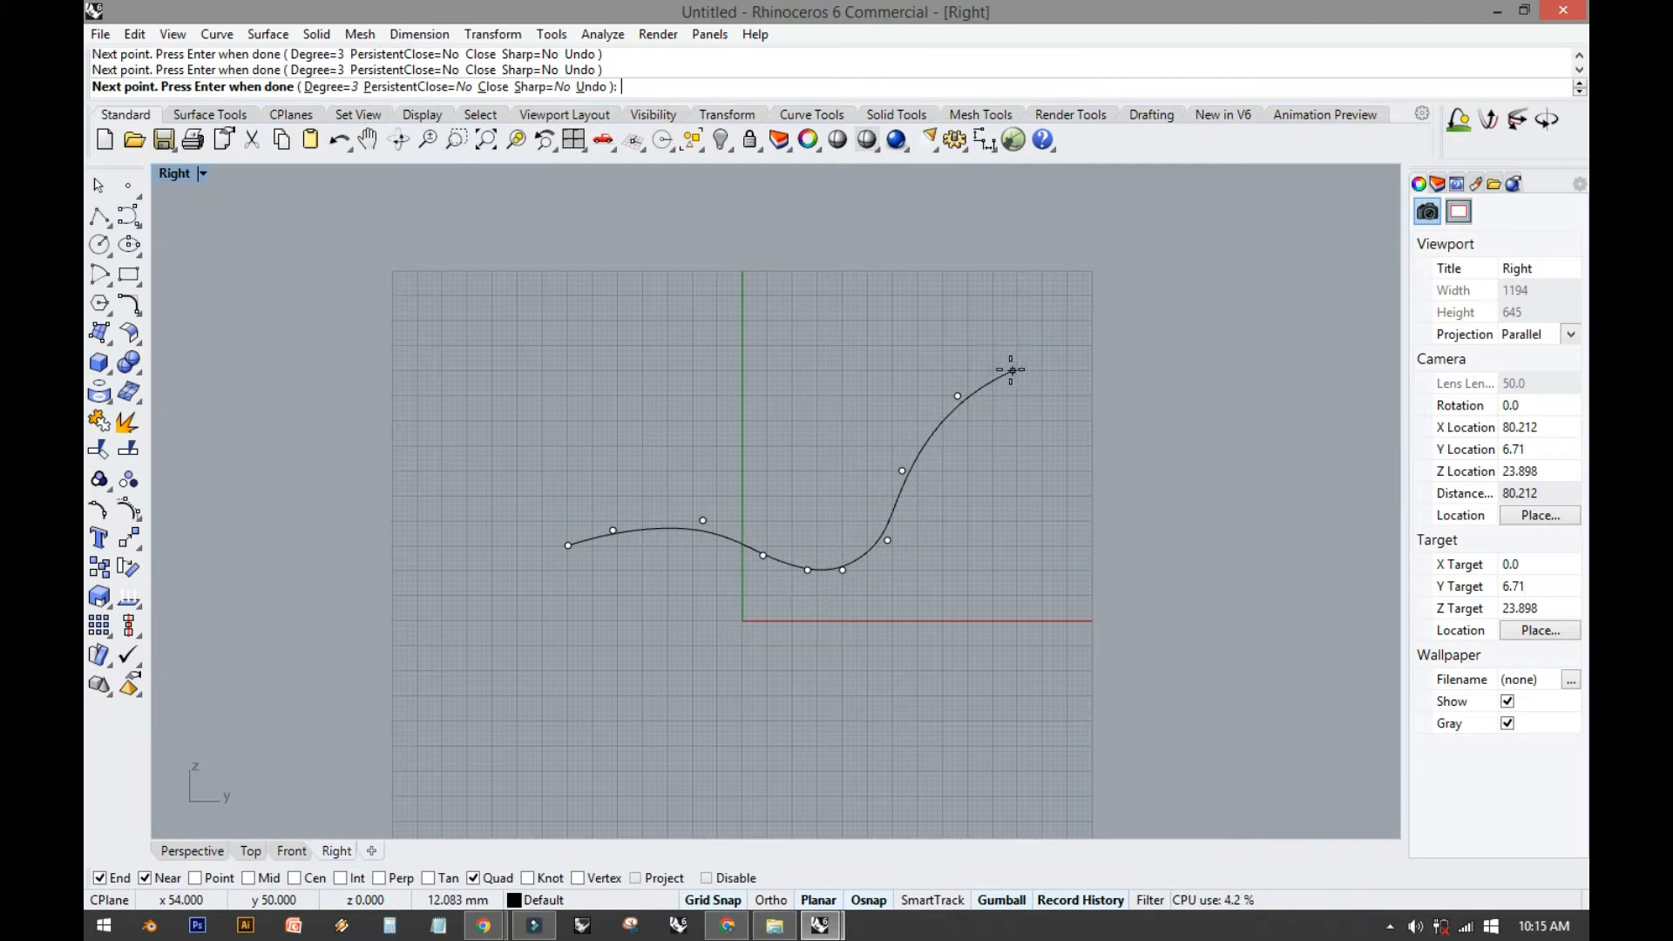
right_click(1011, 369)
Draw a second degree 3 control point curve below the first, from about (-35, 5) to about (70, 47), dipping below the horizontal axis.
scroll(698, 543, "up", 8)
right_click(470, 600)
right_click_drag(470, 599, 572, 524)
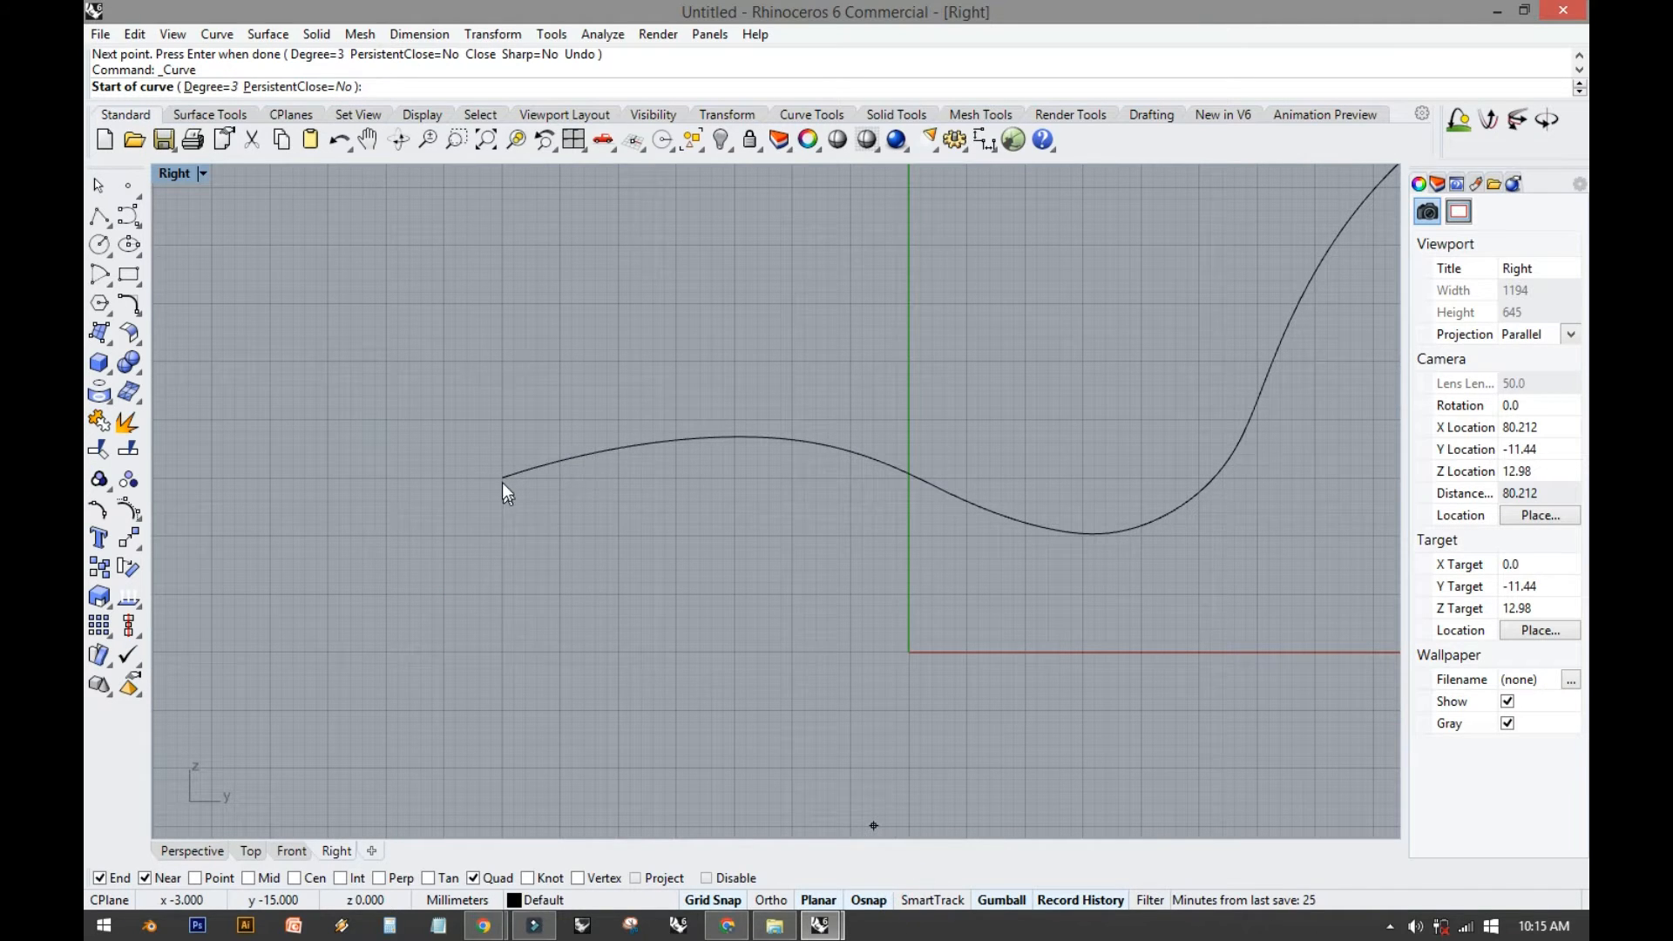
left_click(500, 597)
right_click_drag(852, 624, 682, 635)
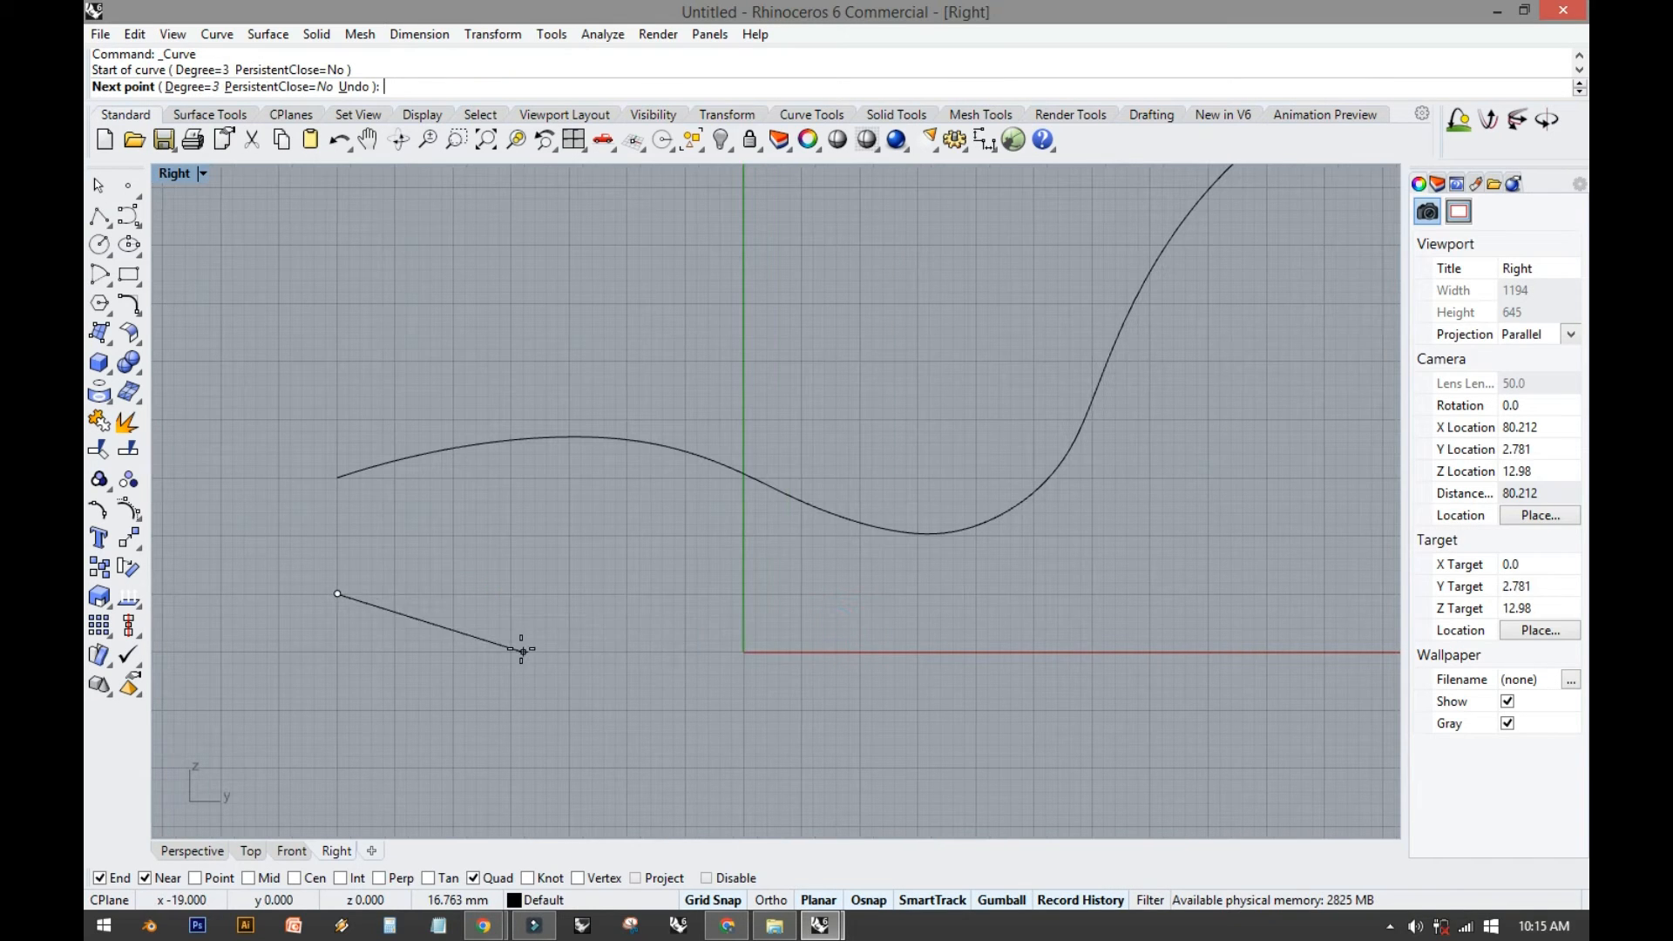
left_click(675, 652)
left_click(929, 687)
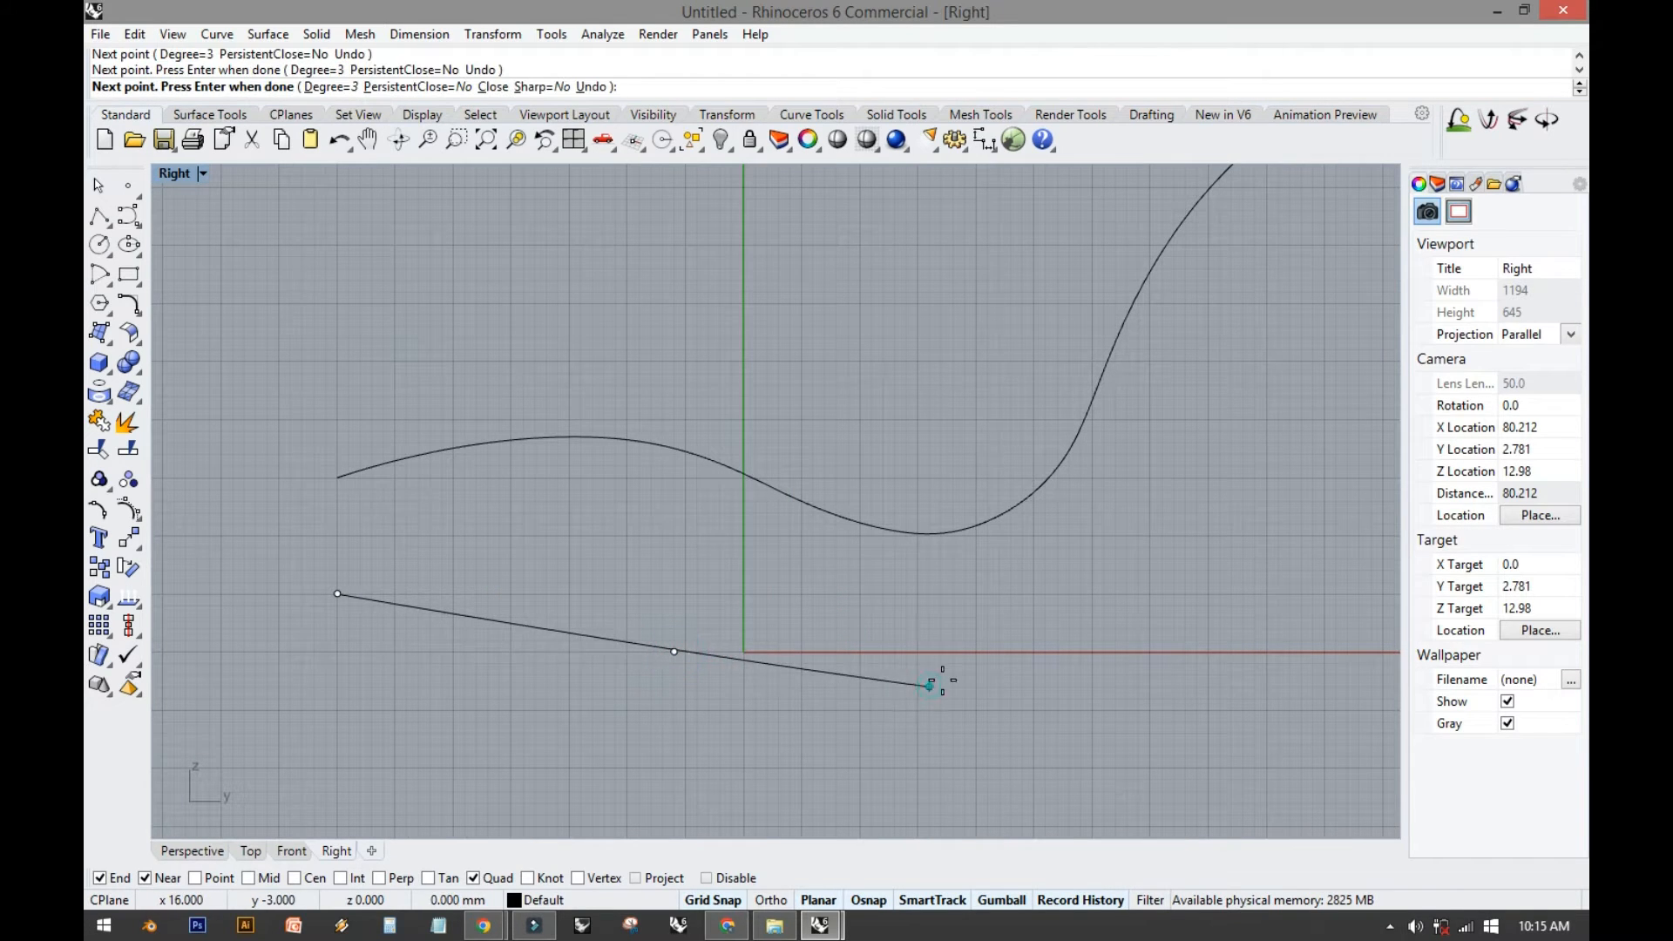
left_click(1021, 613)
right_click_drag(1038, 601, 708, 674)
left_click(856, 630)
right_click_drag(942, 526, 854, 640)
left_click(996, 613)
left_click(1042, 509)
right_click_drag(1002, 512, 937, 583)
left_click(1072, 364)
key("Return")
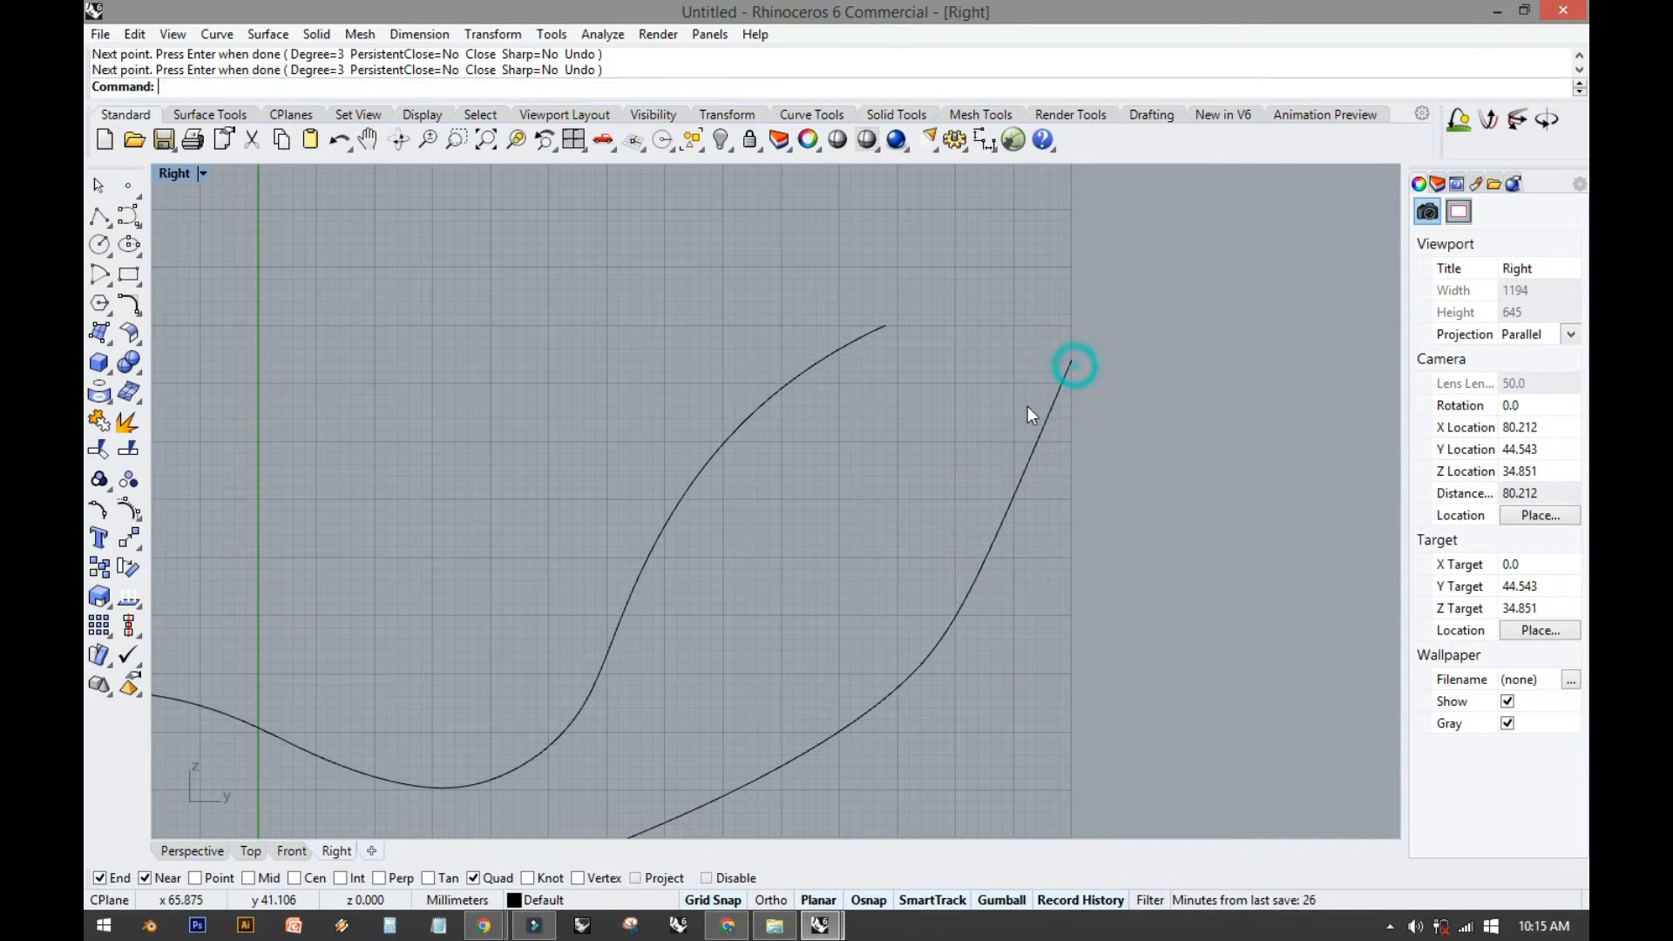
Reshape the upper end of the lower curve by moving its last control points, placing the end at about (68, 47).
right_click_drag(1031, 472, 1029, 390)
left_click(987, 494)
left_click(986, 497)
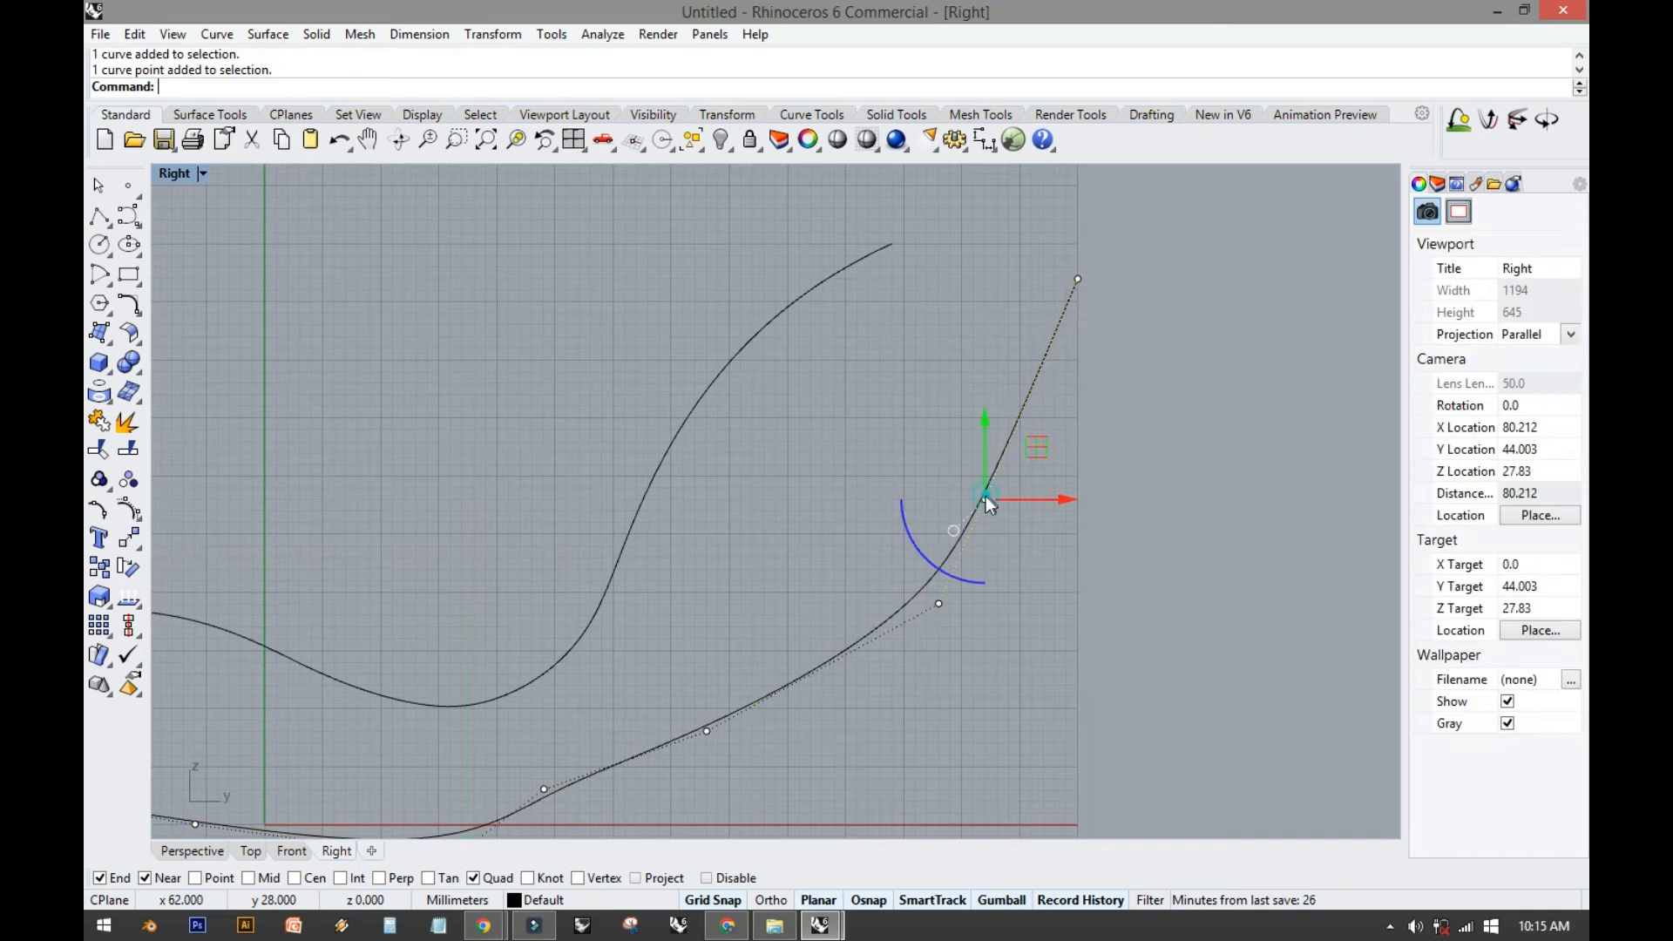
left_click_drag(986, 433, 988, 479)
left_click_drag(1053, 544, 1029, 545)
left_click(1080, 278)
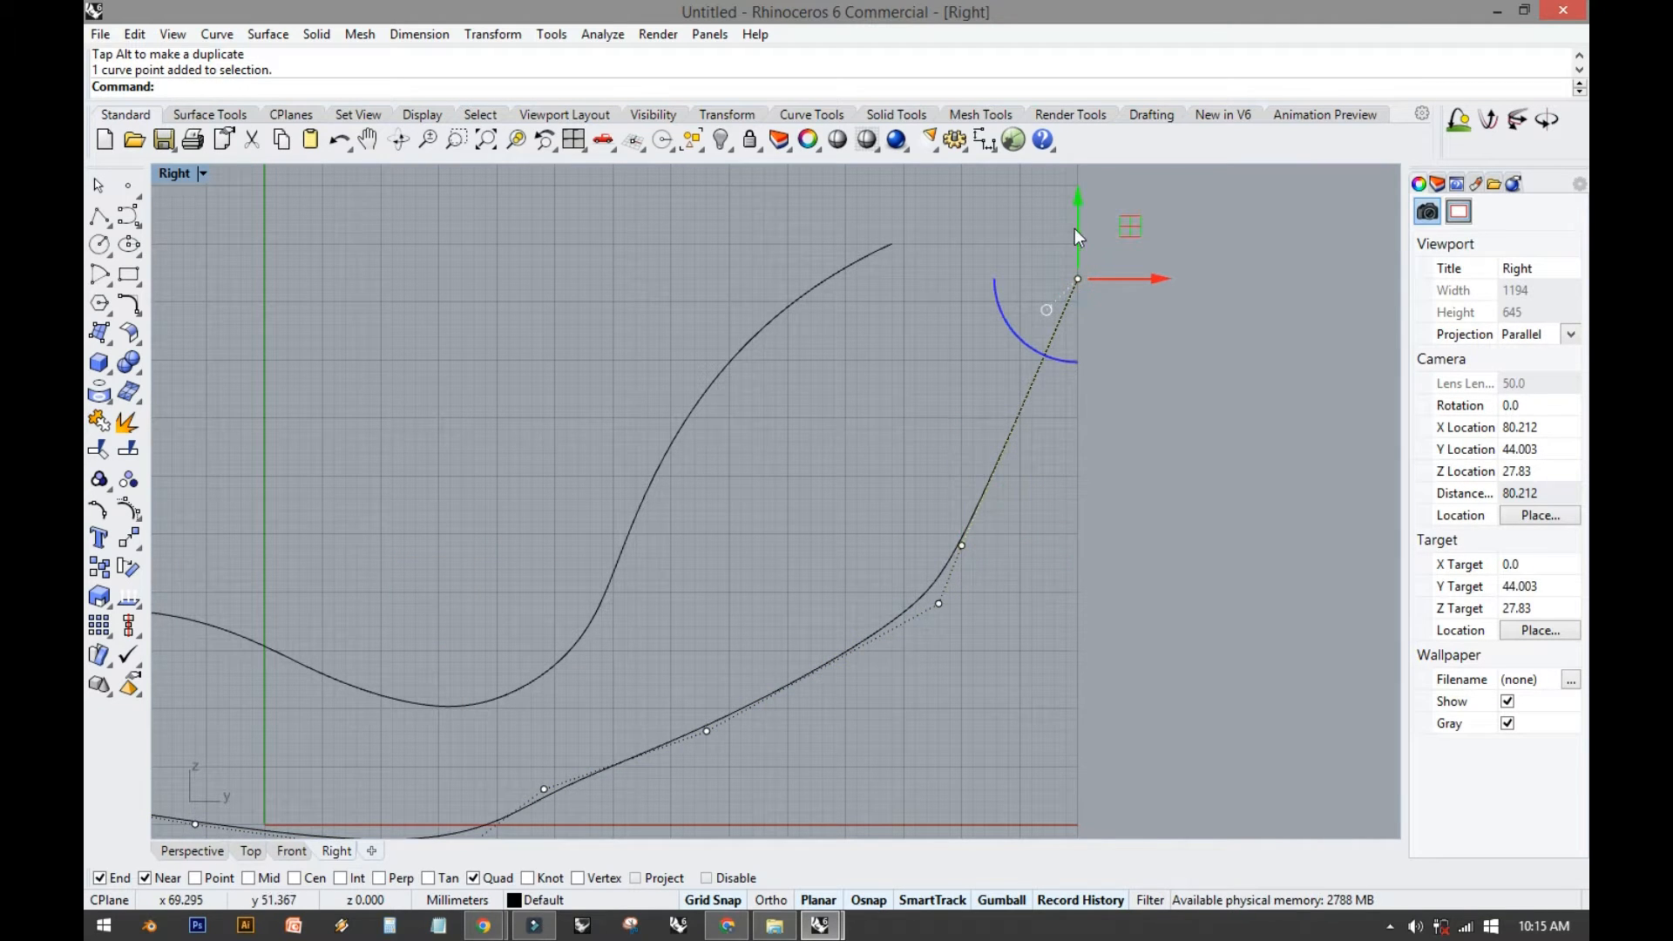
left_click_drag(1128, 277, 1103, 277)
right_click_drag(996, 405, 1085, 288)
left_click(1029, 490)
left_click_drag(1075, 485, 965, 464)
Round out the middle of the lower curve by shifting the two control points past its dip down and outward.
right_click_drag(790, 581, 887, 511)
left_click(732, 601)
left_click_drag(730, 546, 730, 582)
left_click_drag(807, 635, 842, 636)
left_click(895, 540)
left_click_drag(934, 541, 1005, 541)
scroll(975, 544, "down", 10)
left_click(670, 616)
right_click_drag(857, 604, 782, 613)
scroll(823, 598, "up", 4)
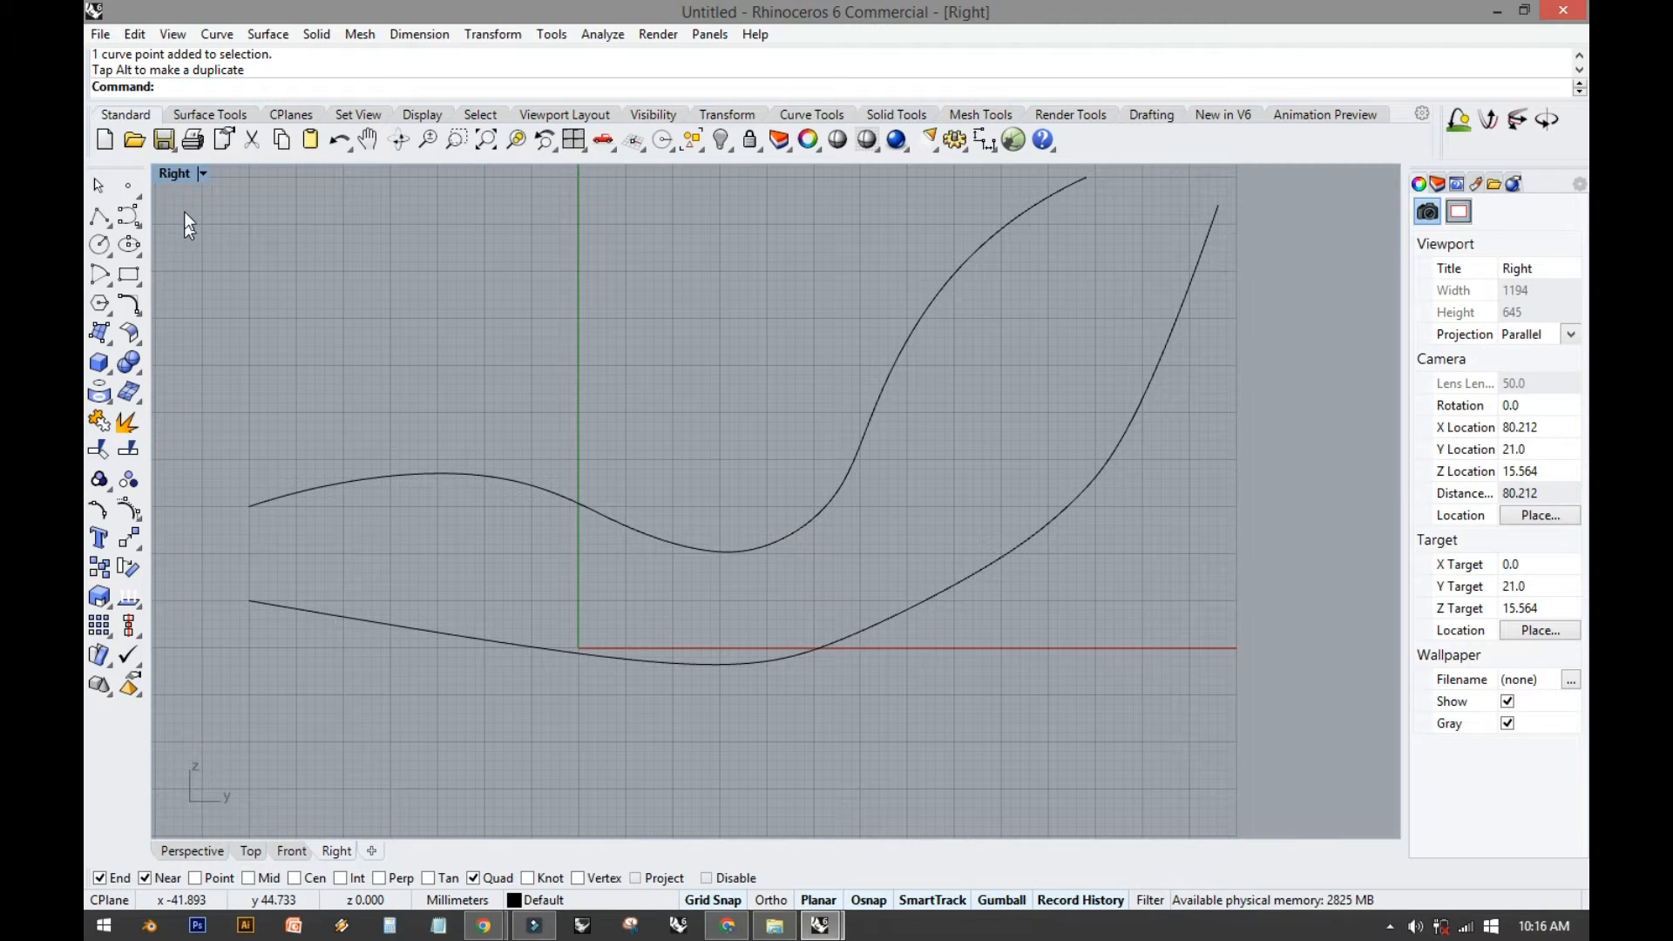
Check the two profile curves in the Perspective view and maximize the Top view.
double_click(181, 170)
left_click(805, 180)
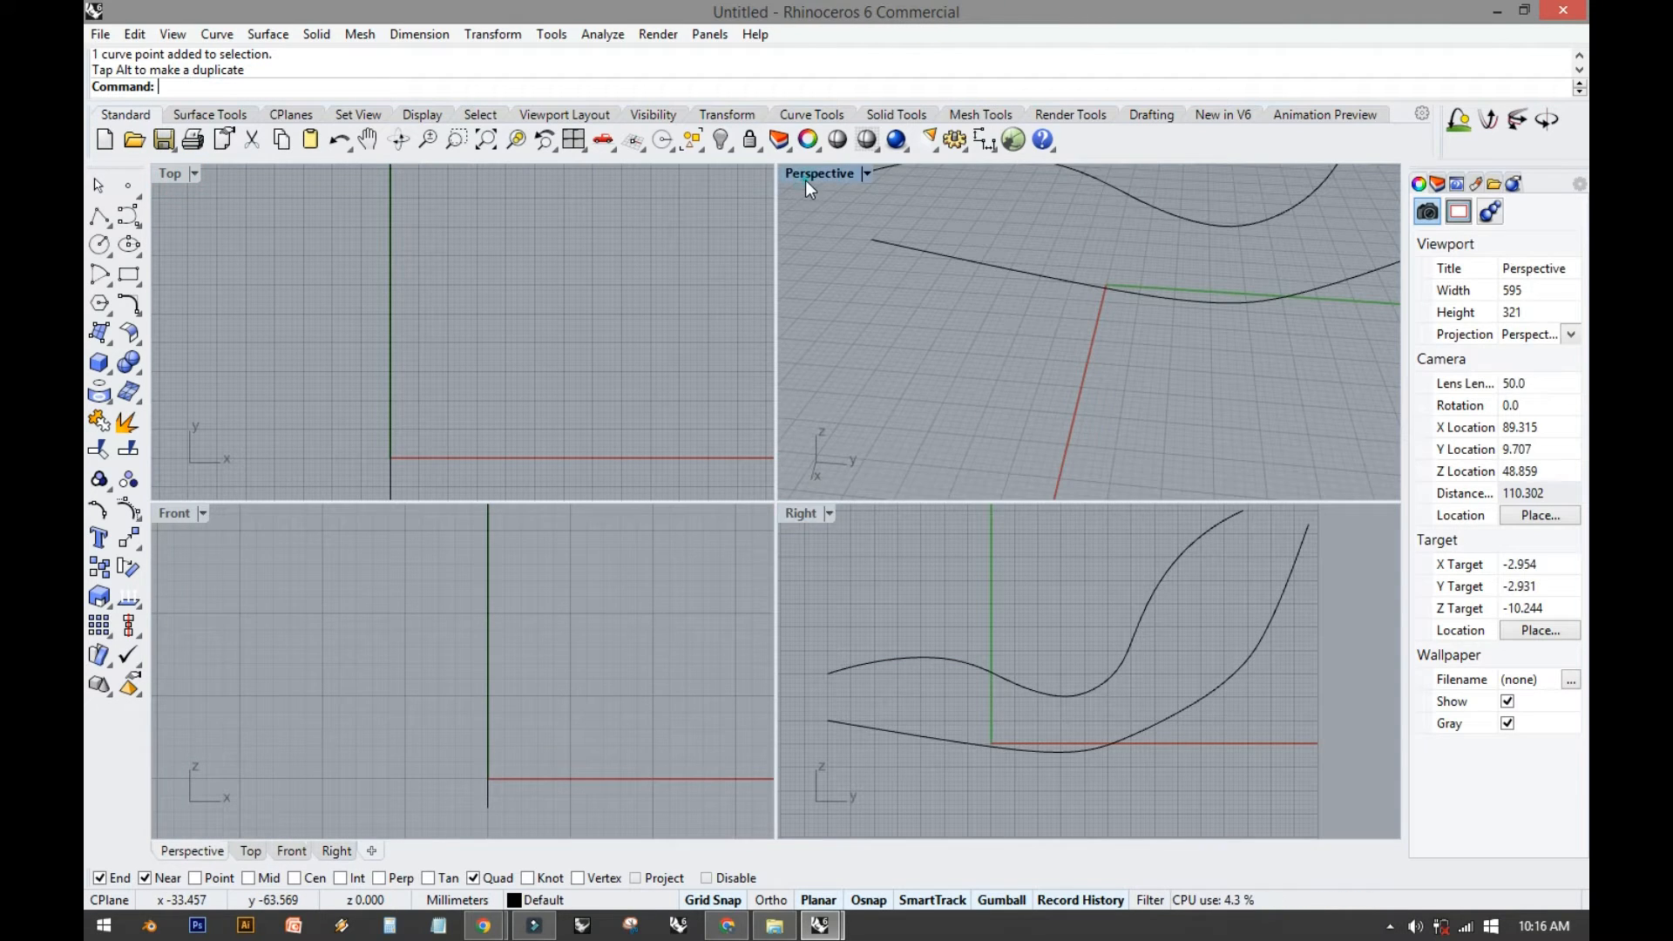
double_click(805, 179)
right_click_drag(732, 325, 259, 211)
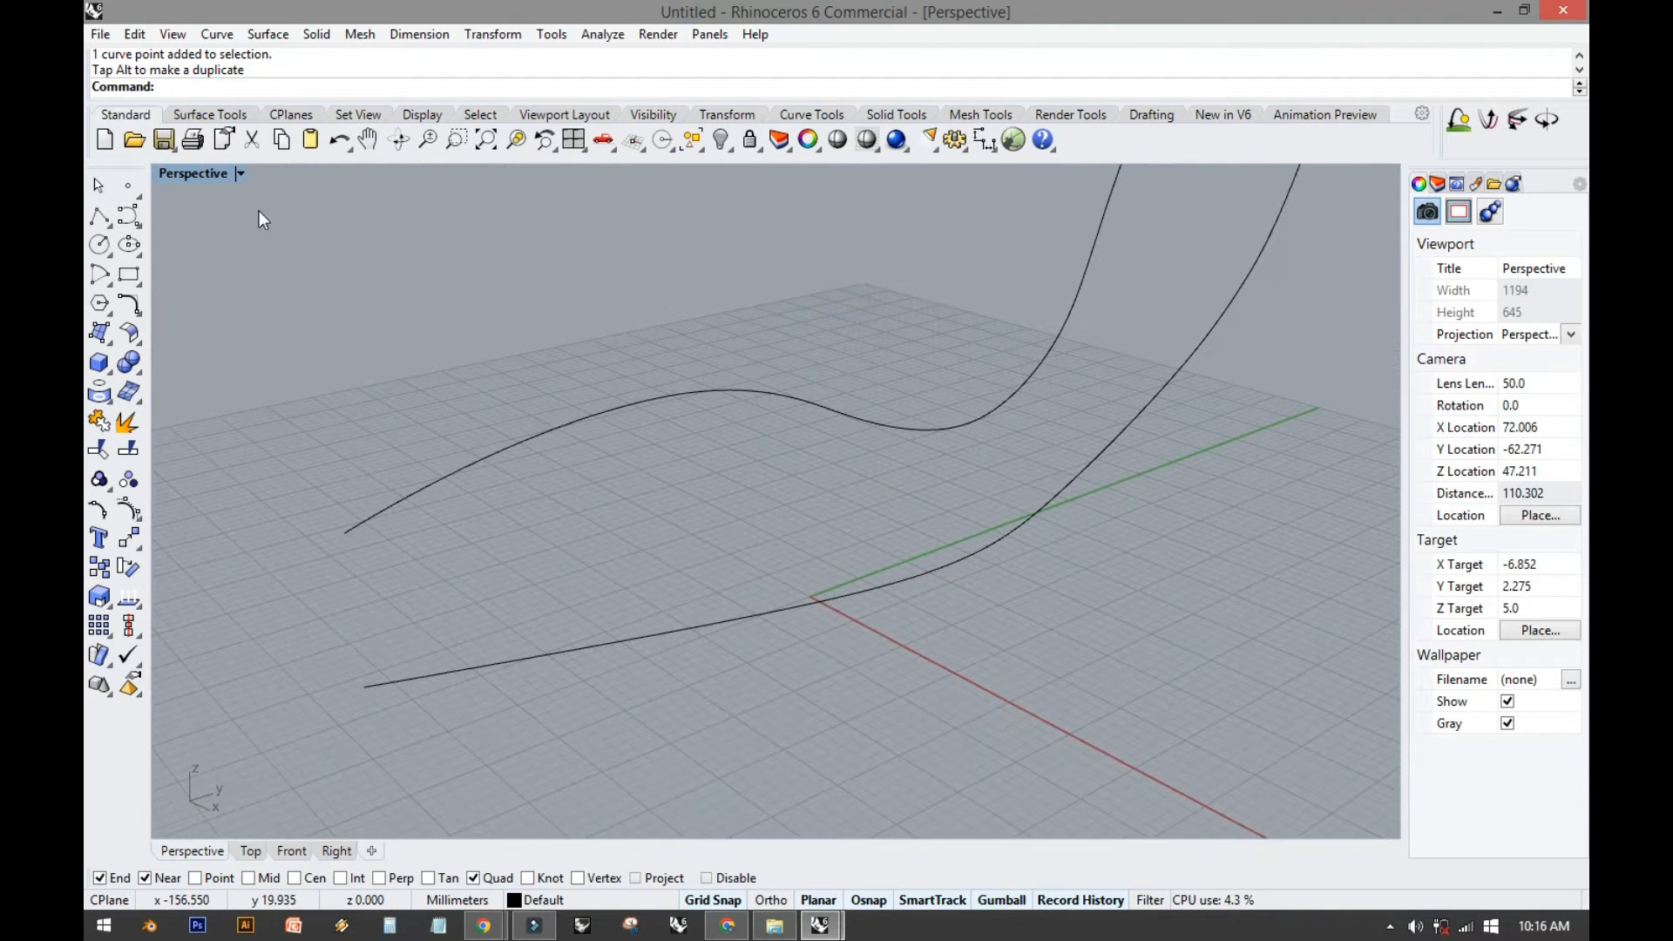
double_click(193, 180)
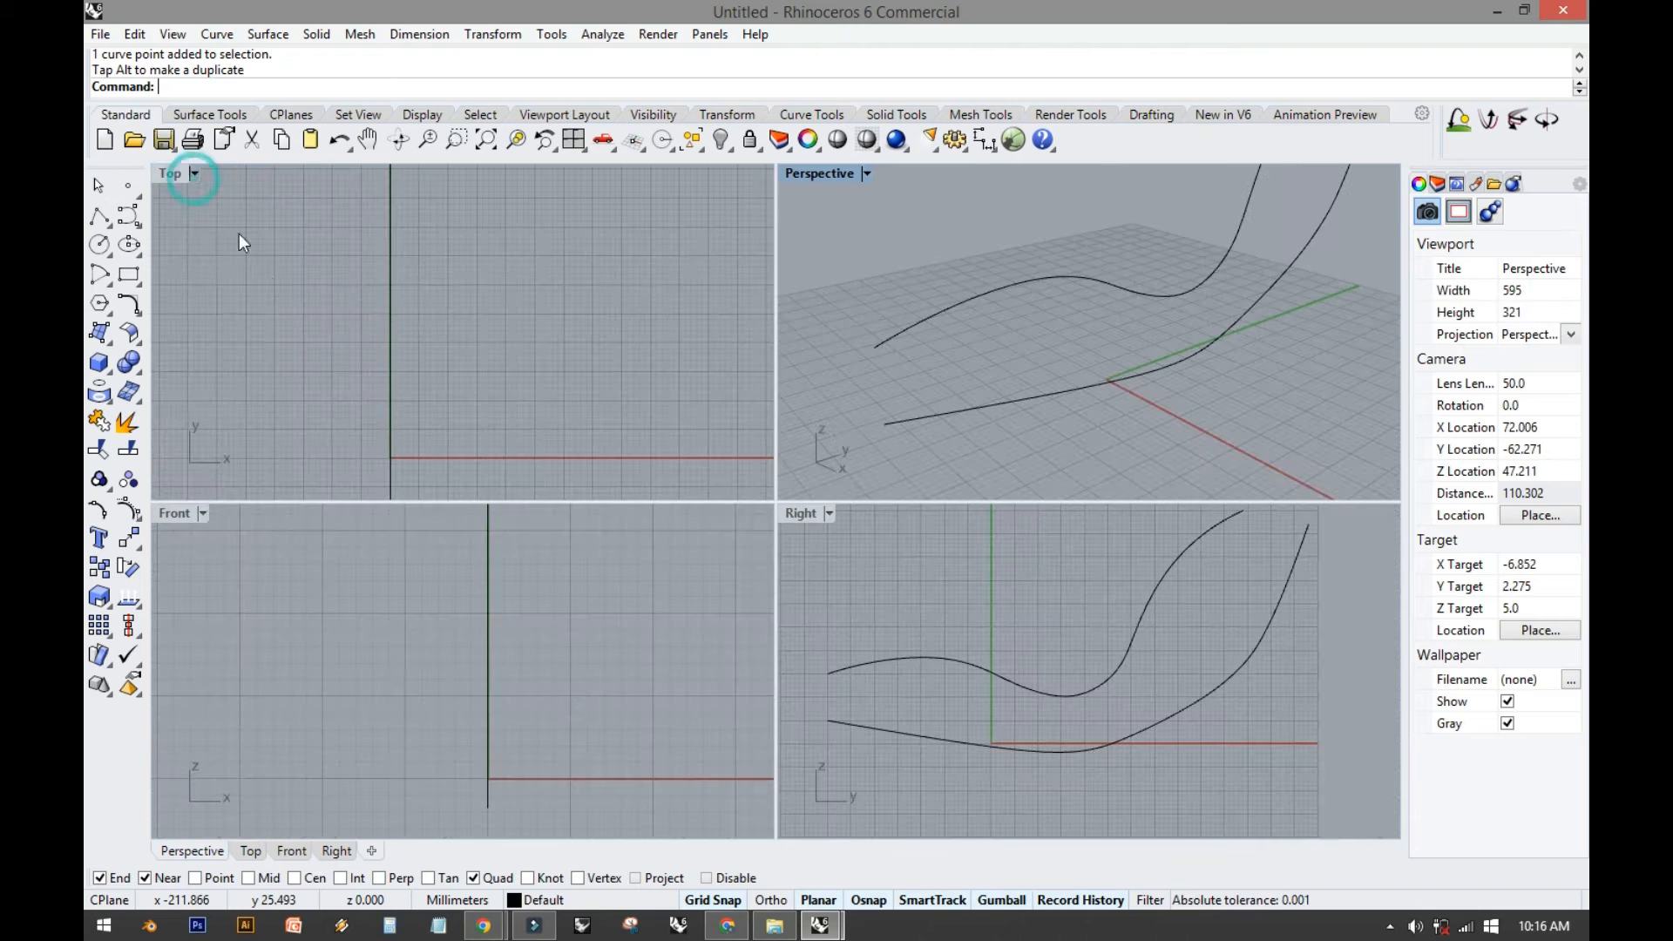
double_click(175, 176)
scroll(226, 231, "down", 8)
right_click_drag(241, 248, 303, 354)
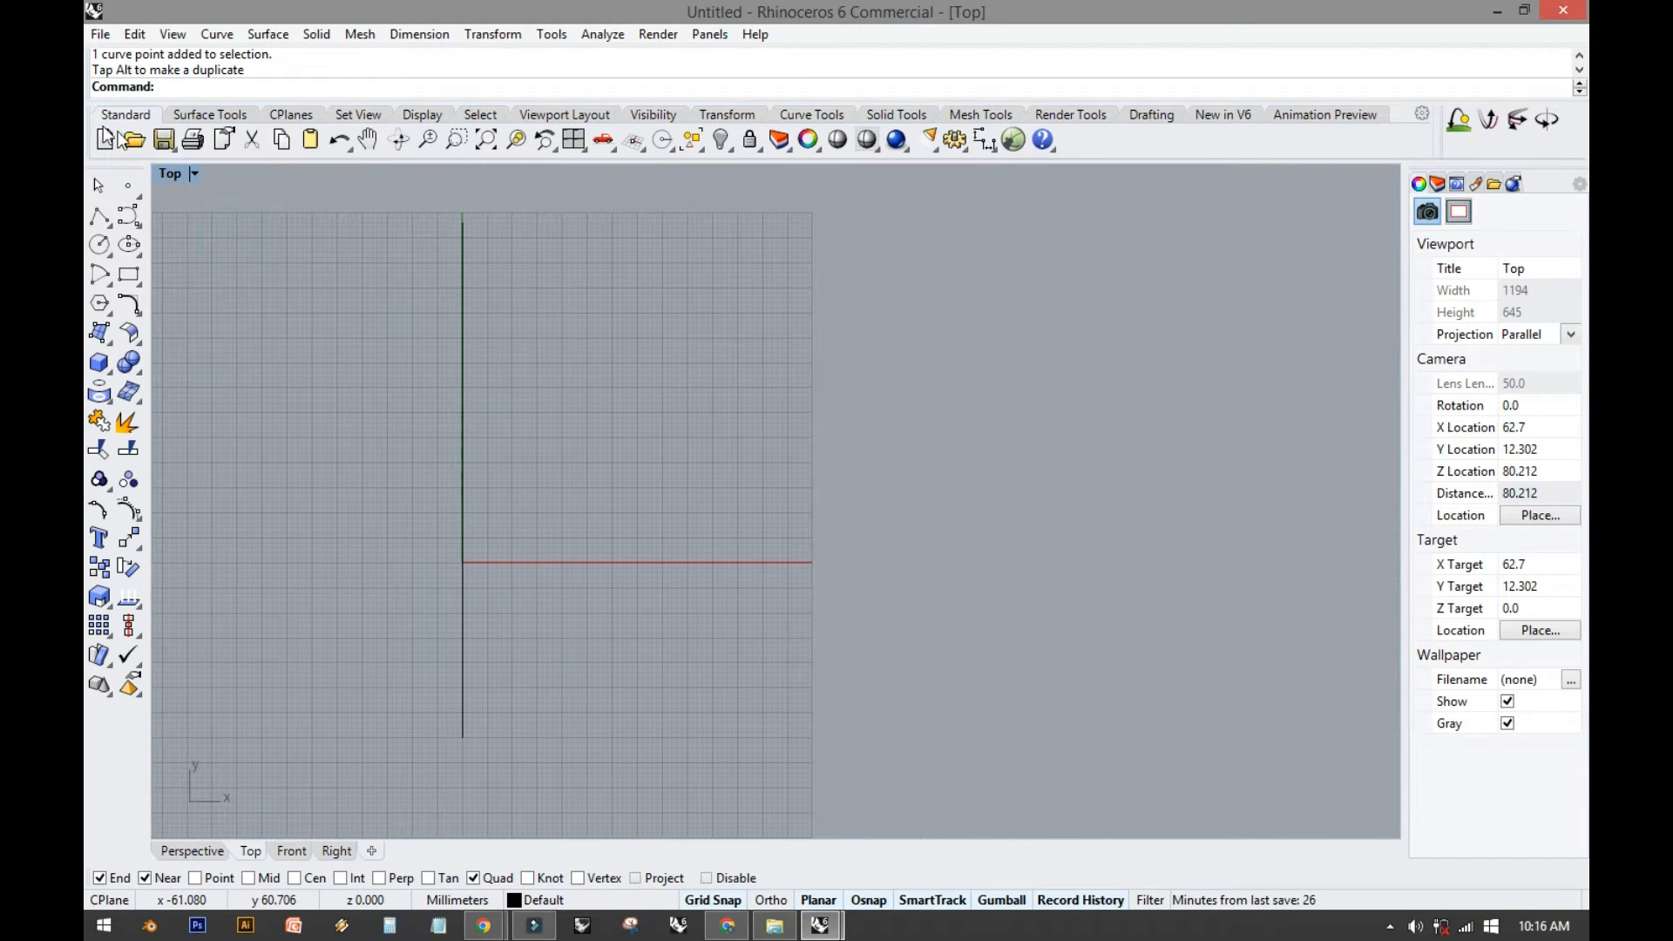
Draw a wavy degree 3 control point curve beside the profiles in the Top view, from about (-8, 67) to (-10, -35).
left_click(128, 218)
scroll(299, 220, "up", 5)
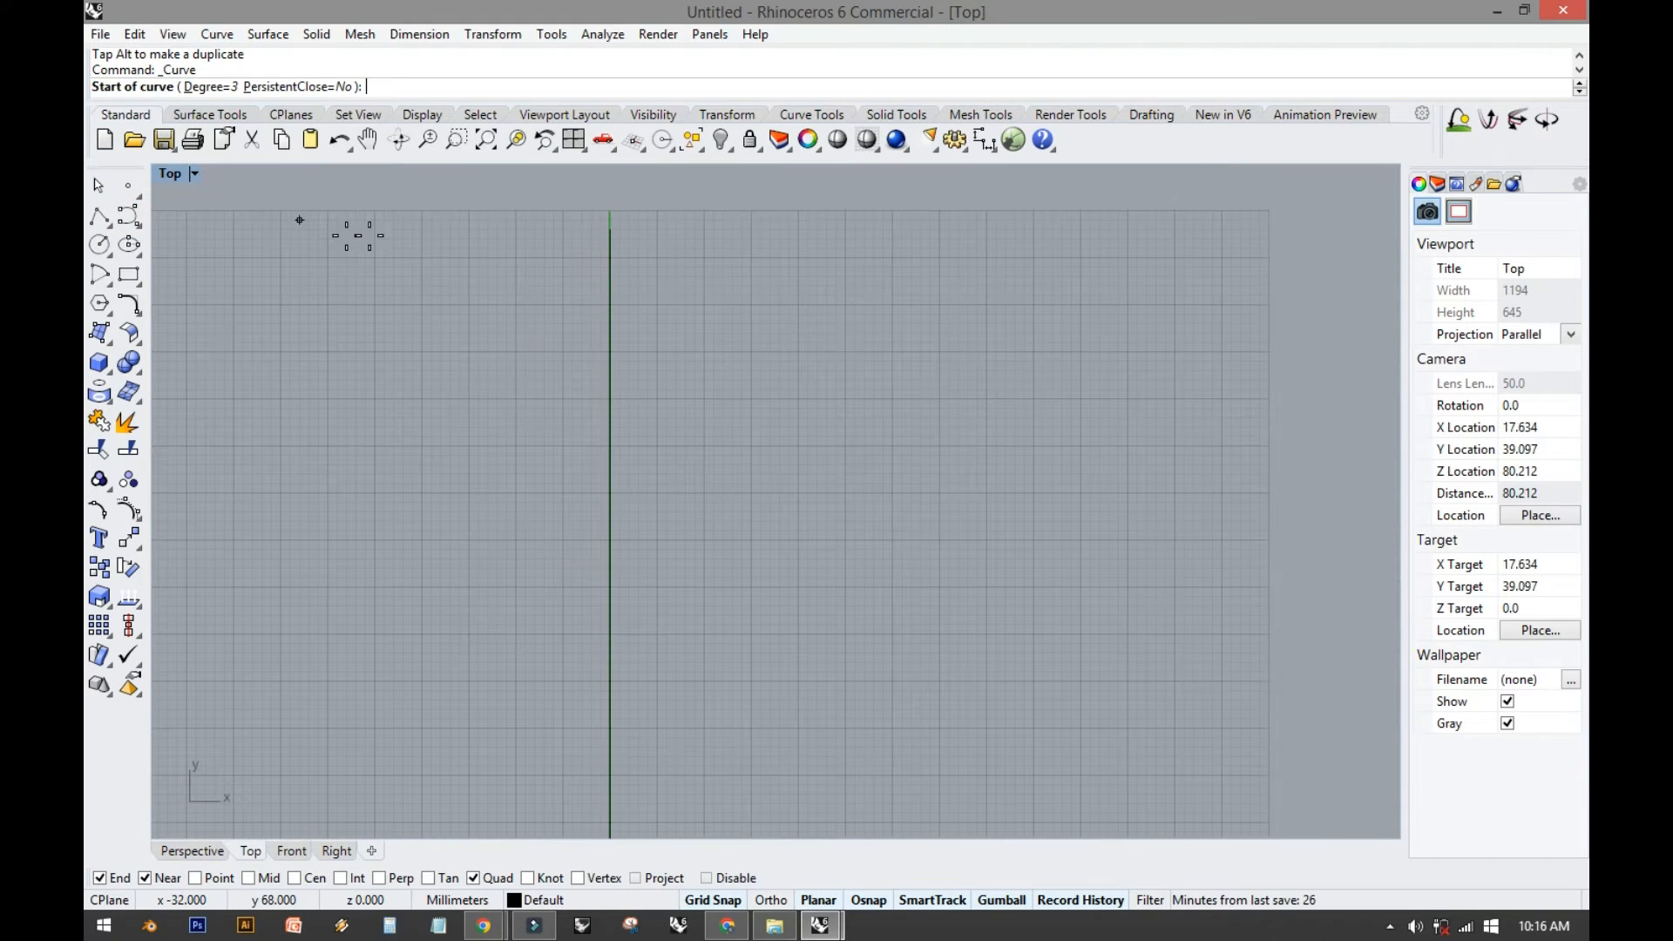
left_click(535, 229)
left_click(478, 323)
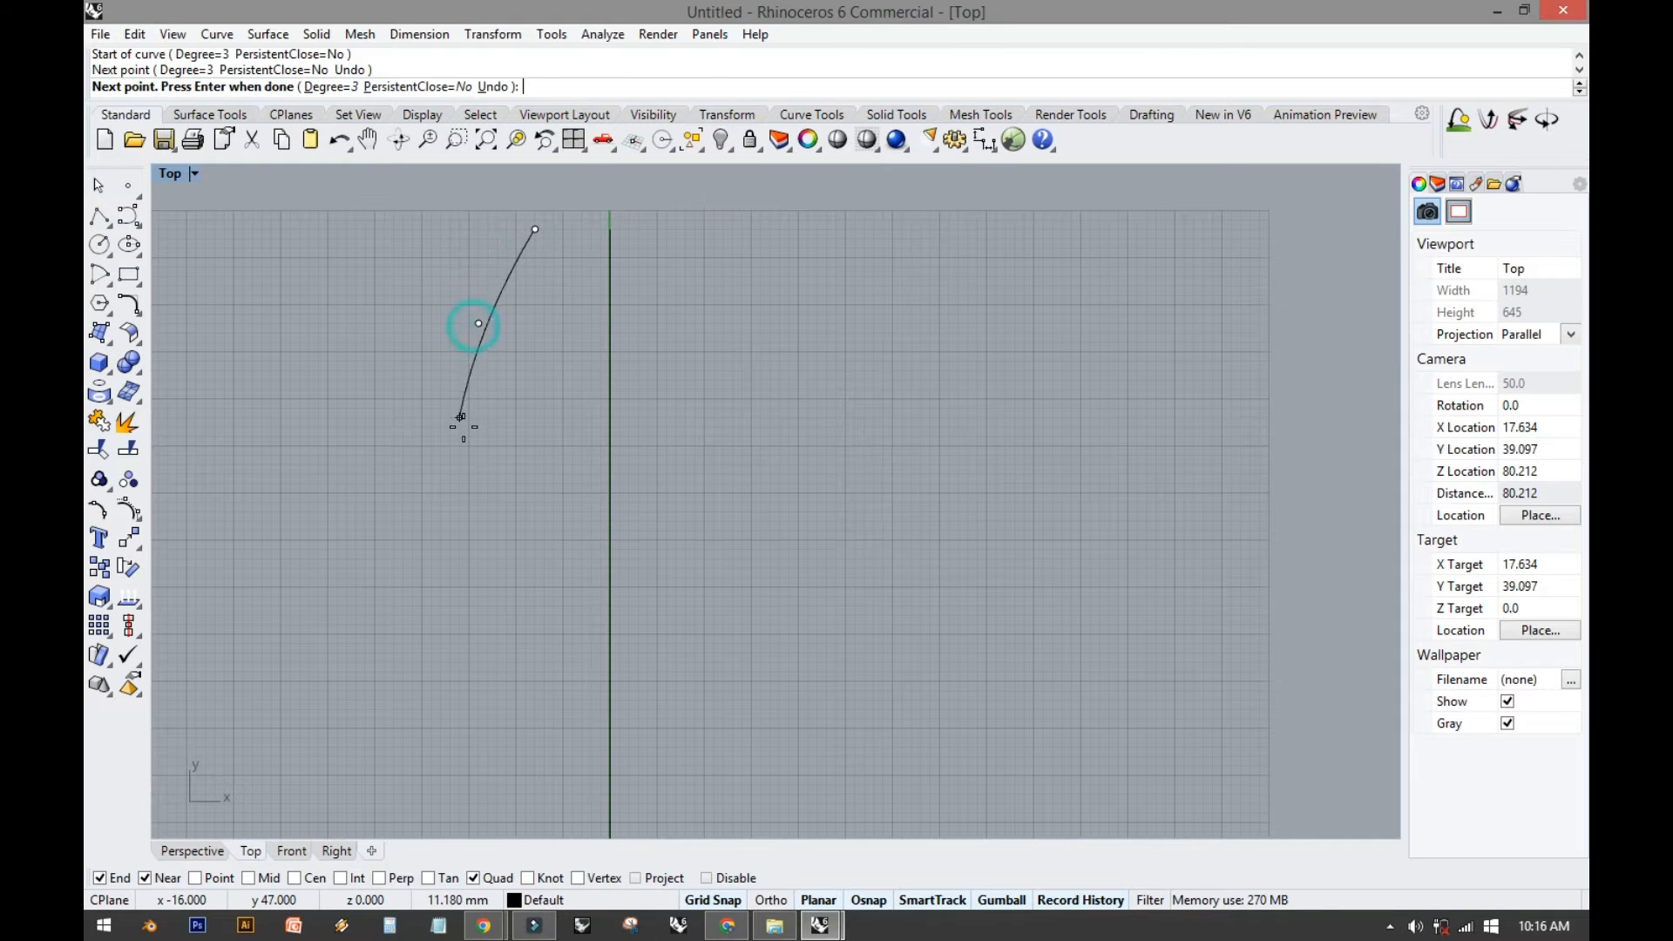
left_click(467, 427)
right_click_drag(467, 427, 478, 254)
left_click(502, 365)
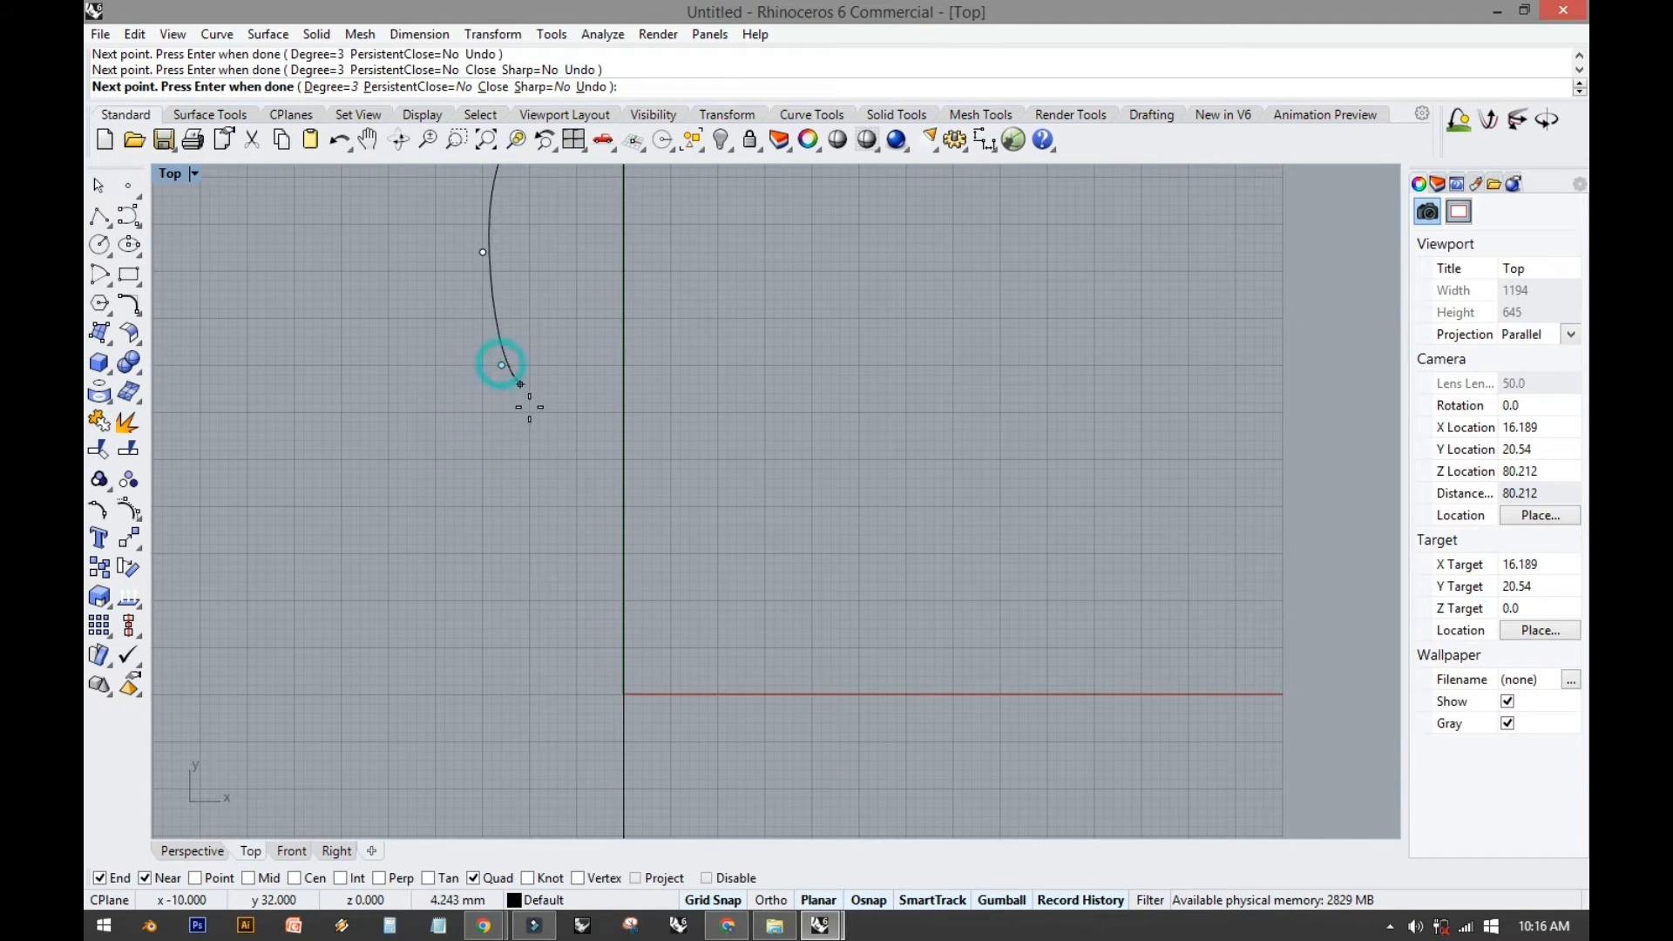
left_click(530, 422)
right_click_drag(538, 448, 555, 335)
left_click(561, 443)
right_click_drag(564, 423, 559, 323)
left_click(545, 381)
left_click(478, 447)
left_click(469, 550)
left_click(498, 662)
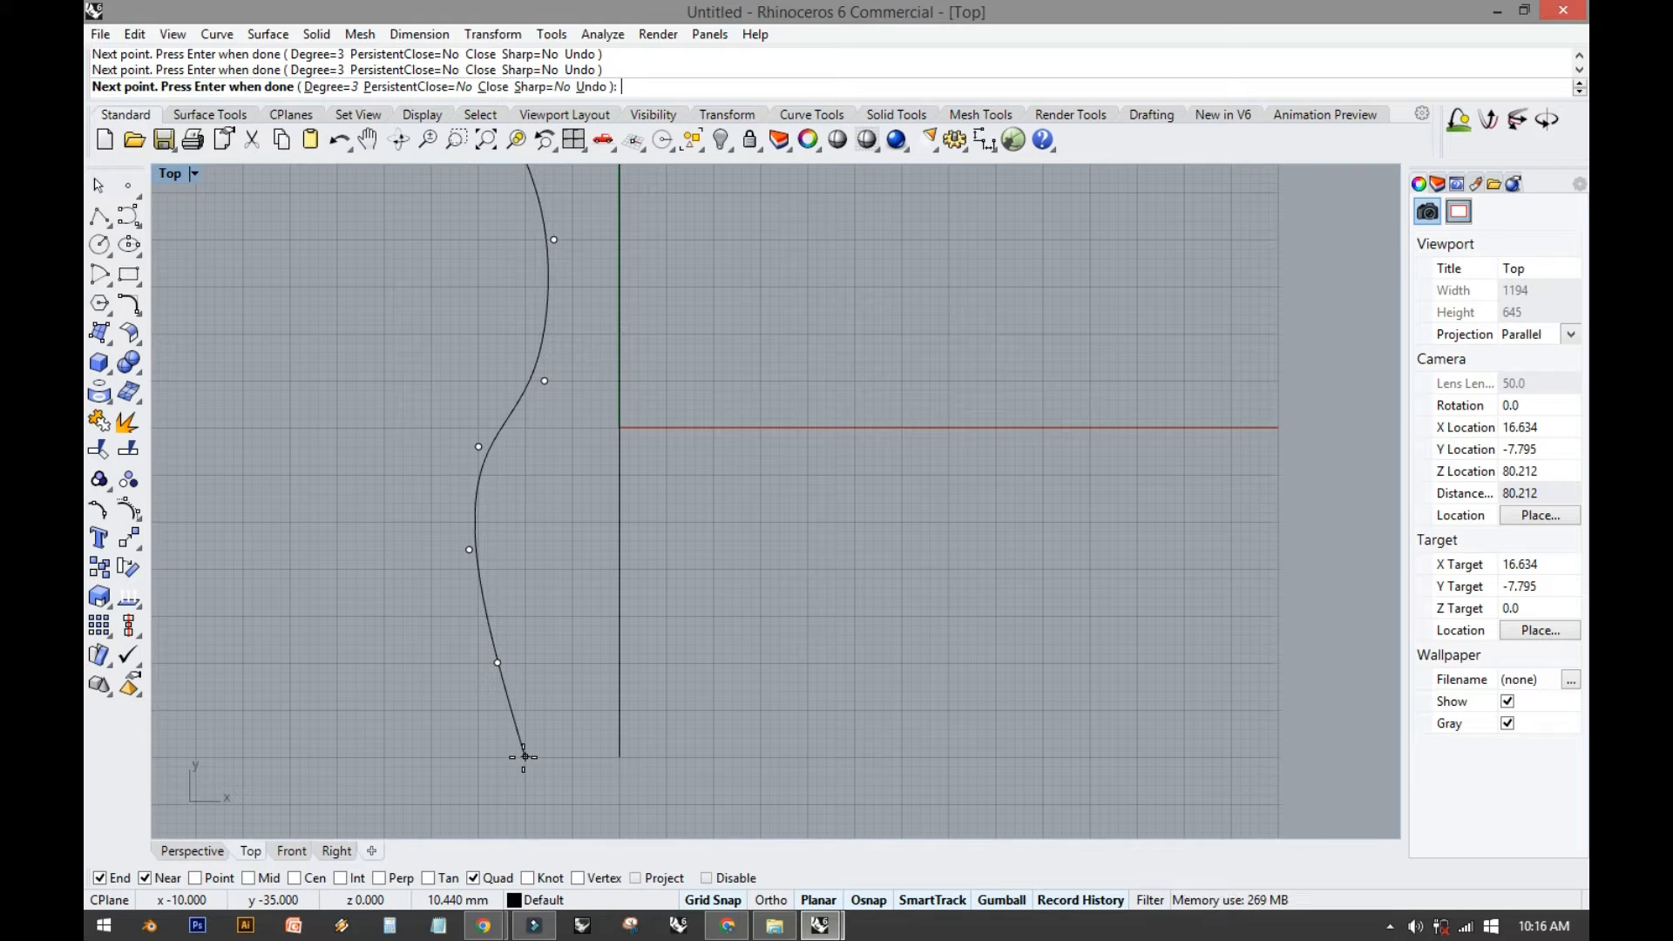
right_click(521, 758)
Raise the last two control points at the far end of the side curve in Perspective toward the profile curves' tips.
left_click(492, 444)
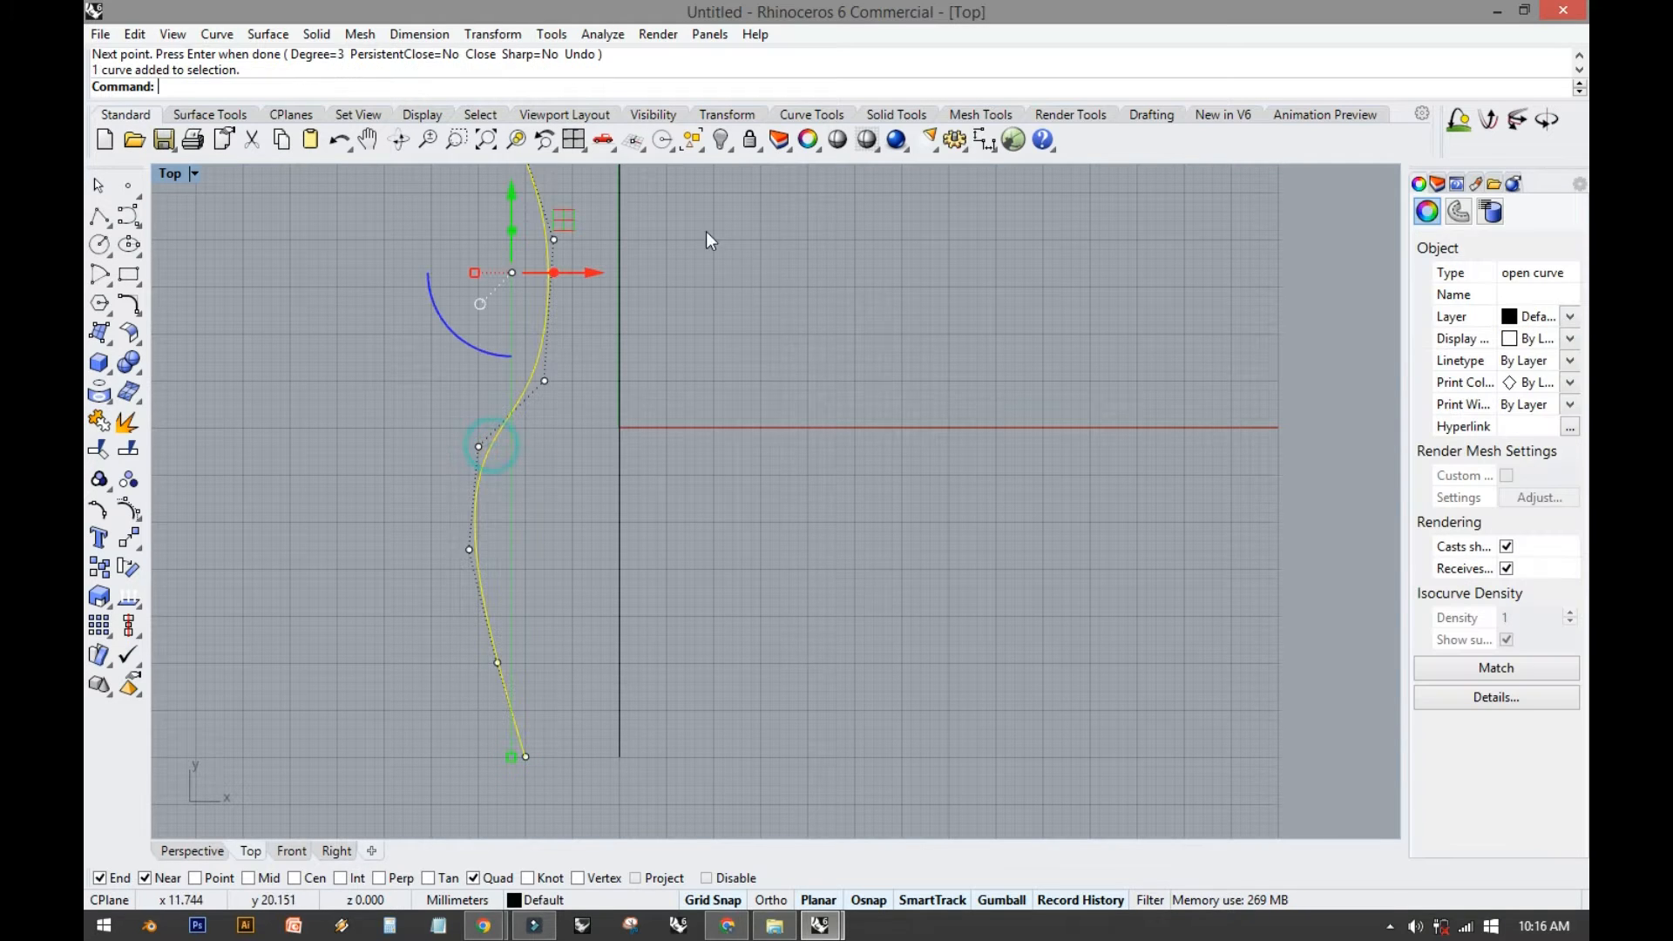
double_click(171, 175)
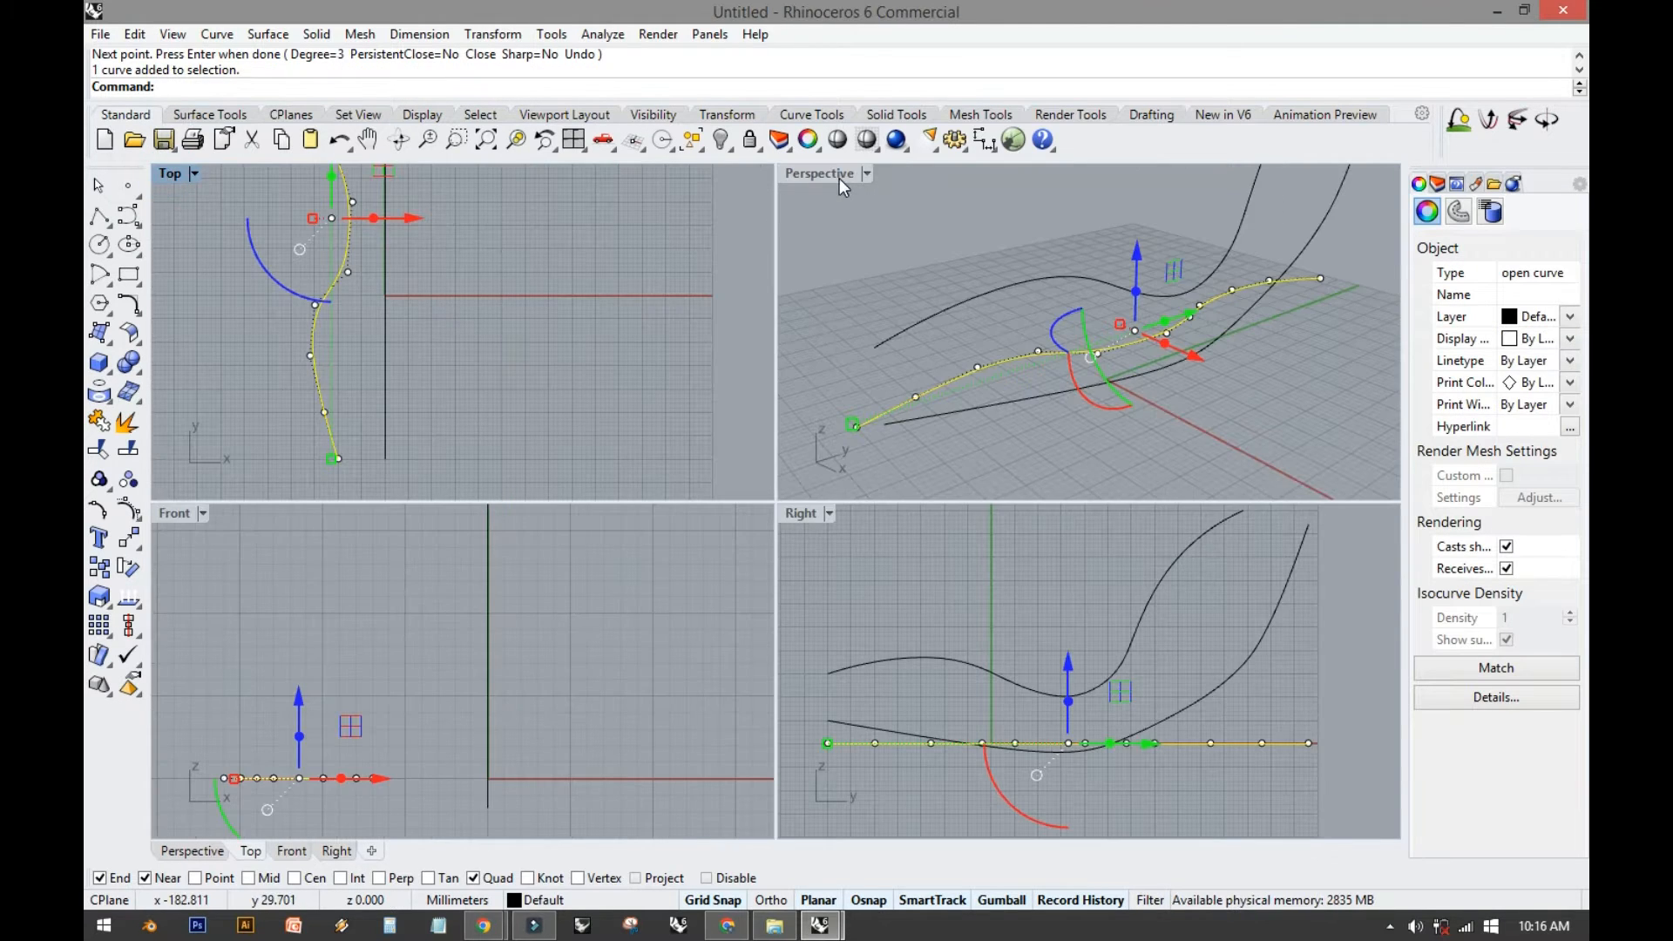
double_click(807, 178)
right_click_drag(720, 285, 766, 605)
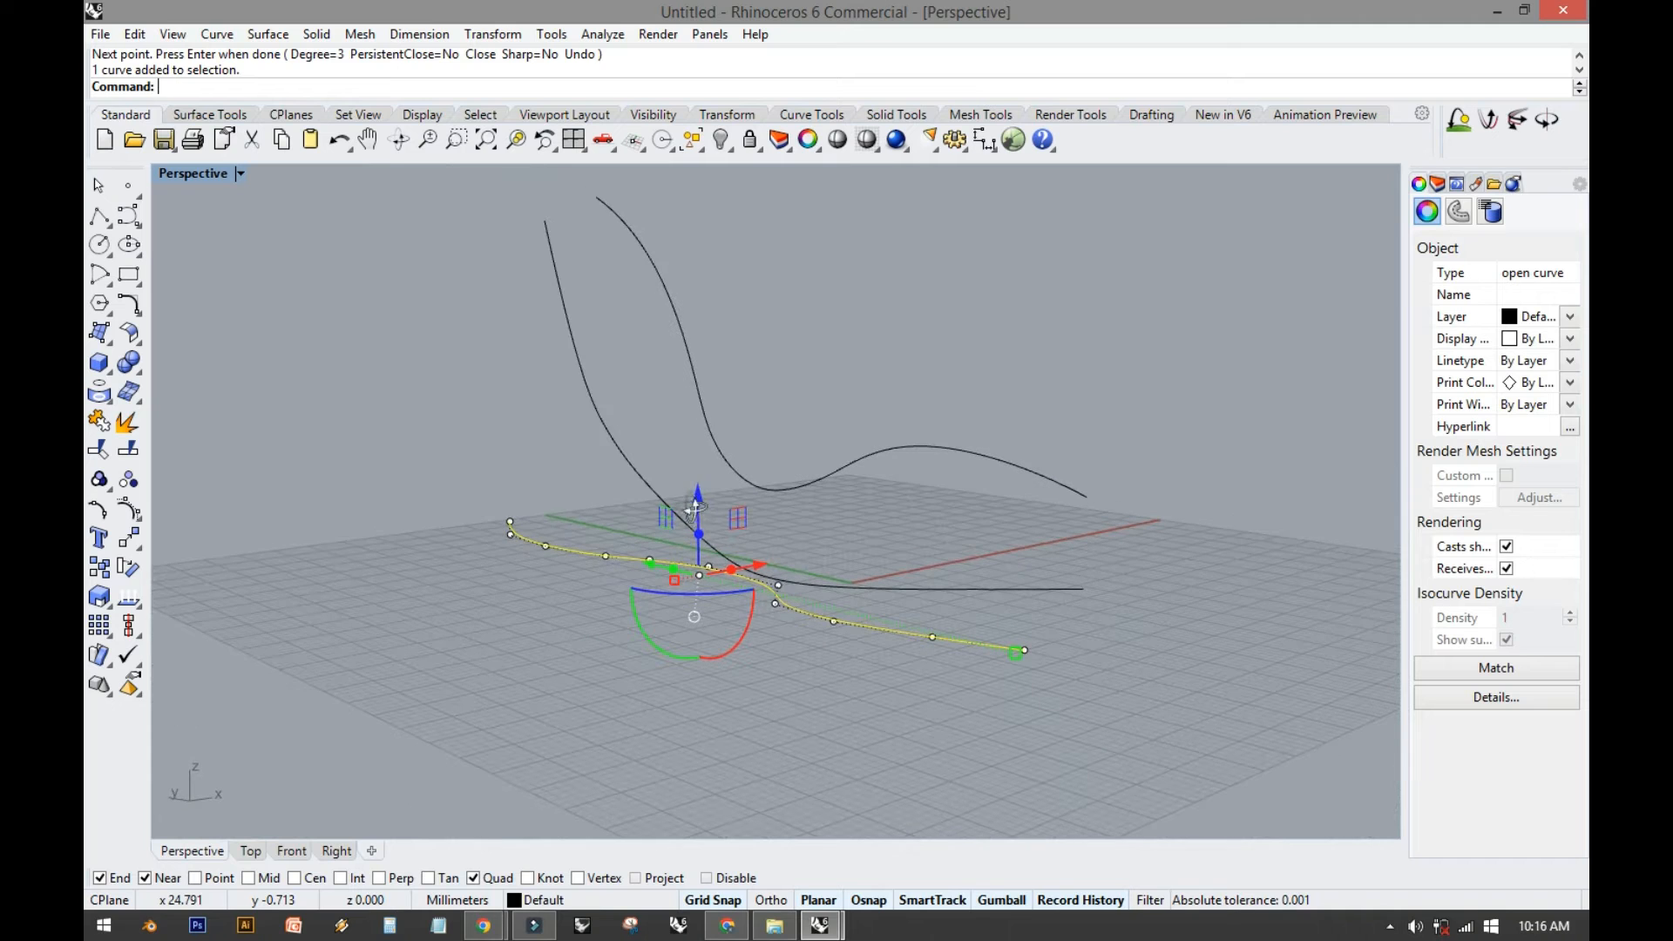
left_click(510, 522)
right_click_drag(488, 490, 457, 513)
left_click_drag(477, 233, 480, 277)
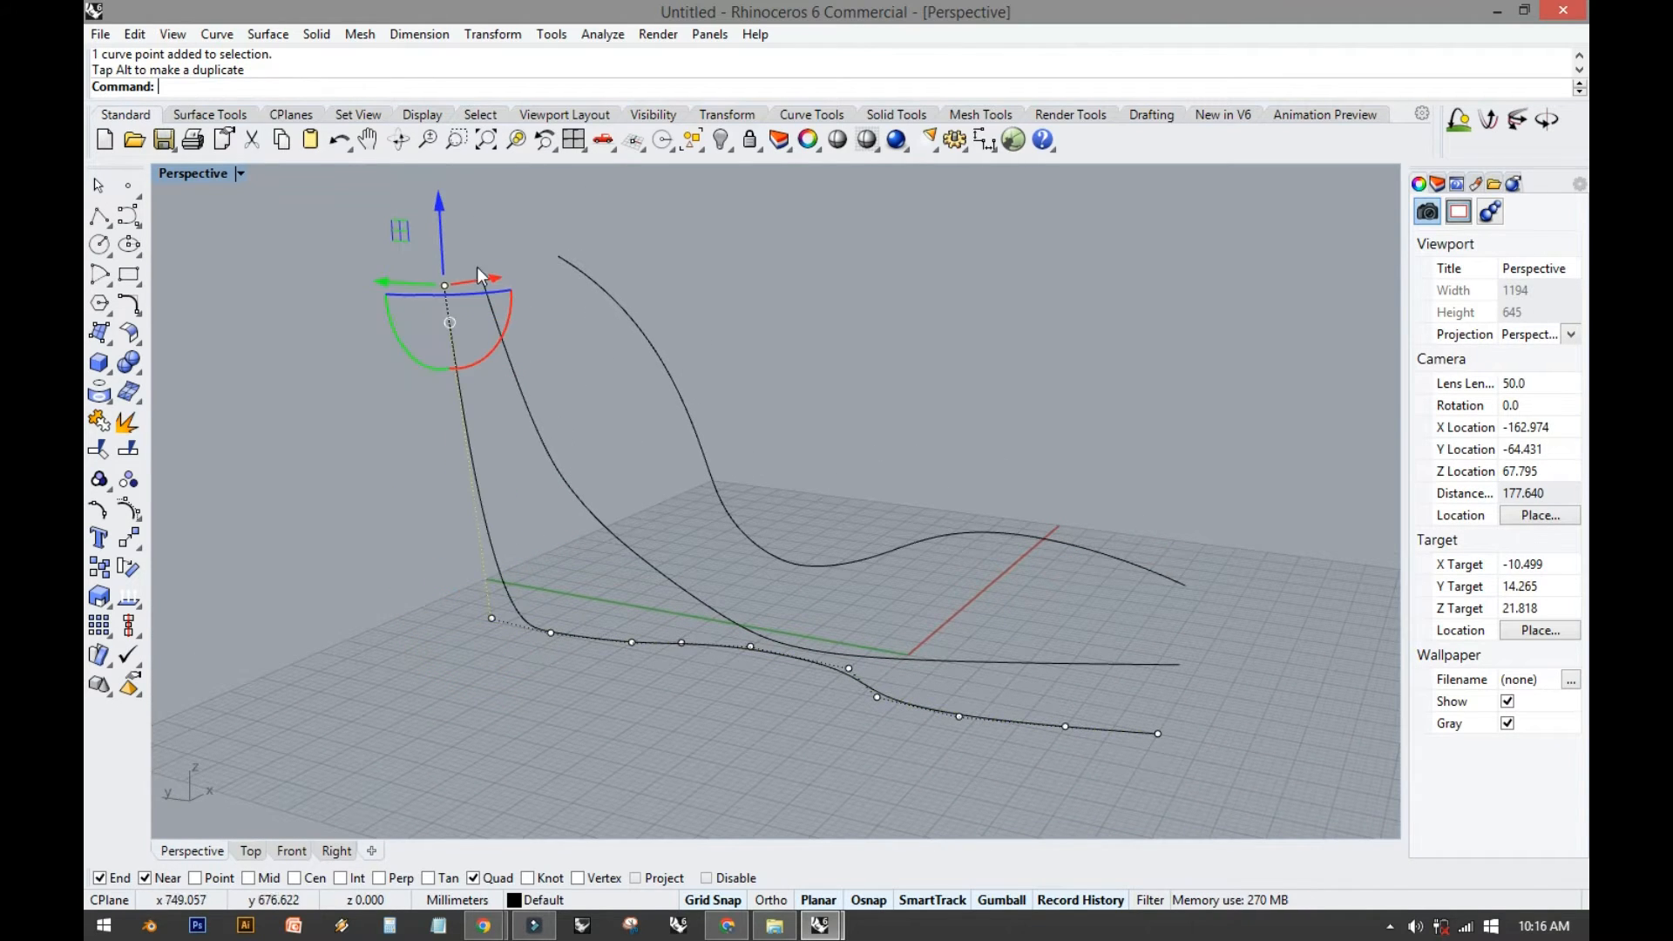
left_click(490, 616)
left_click_drag(488, 551, 488, 288)
In the Right view, raise the side curve's end point to about 51 mm and its neighbouring control point to about 45 mm.
double_click(193, 173)
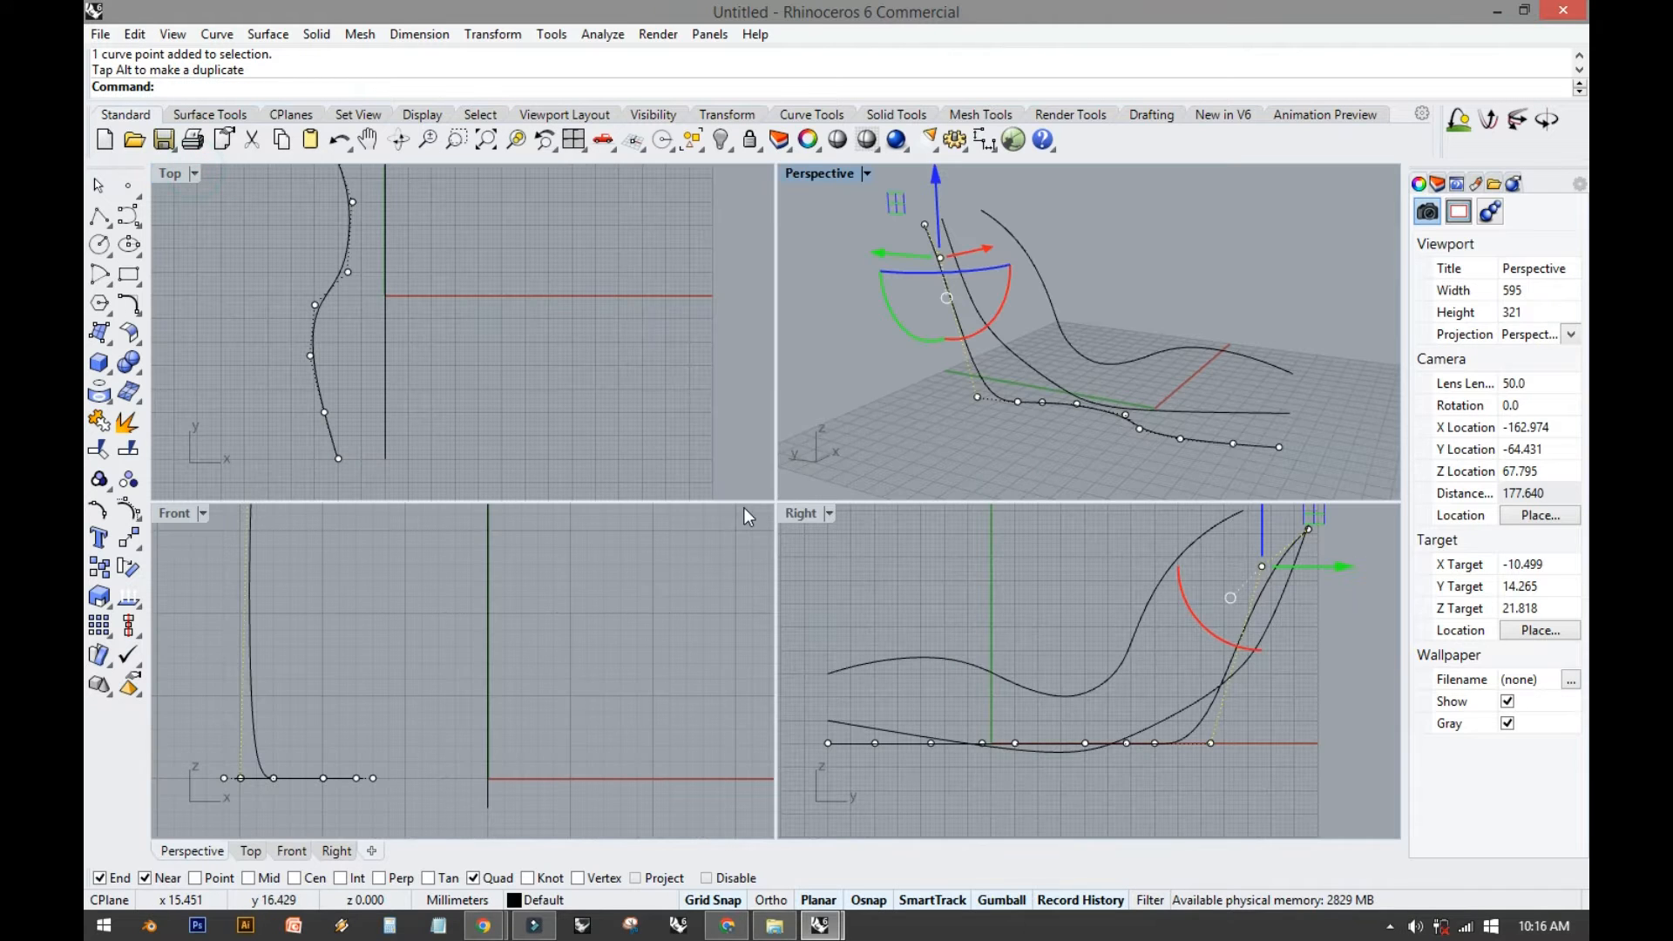
double_click(800, 514)
scroll(976, 367, "up", 2)
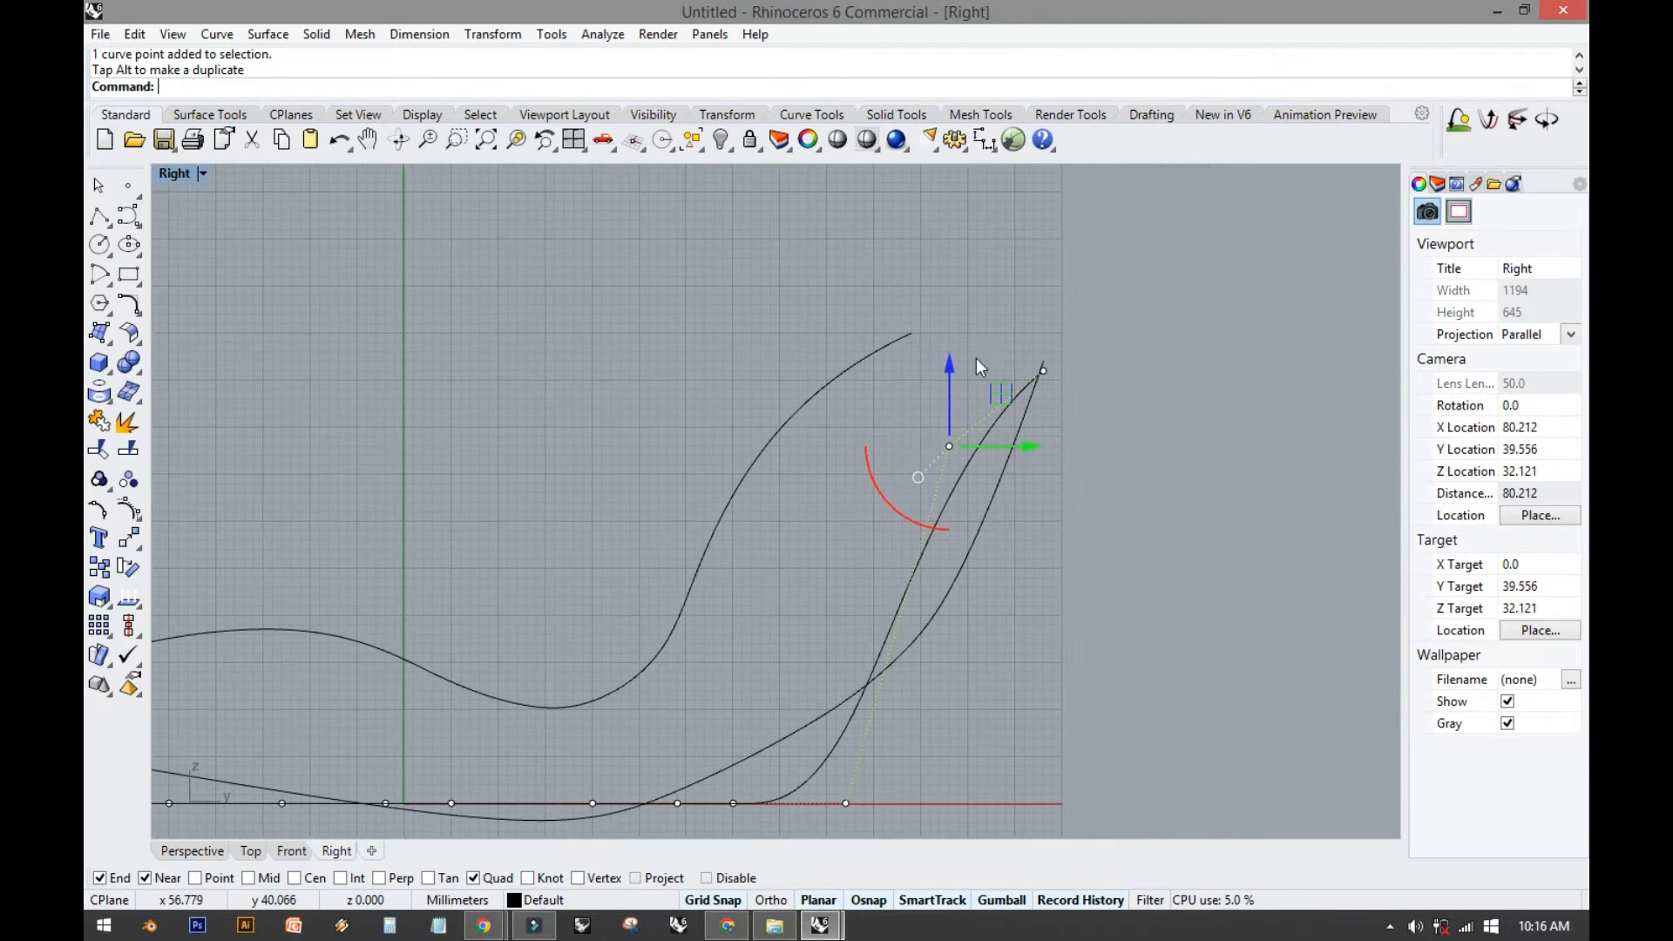
left_click(1047, 367)
left_click_drag(1046, 324, 1039, 285)
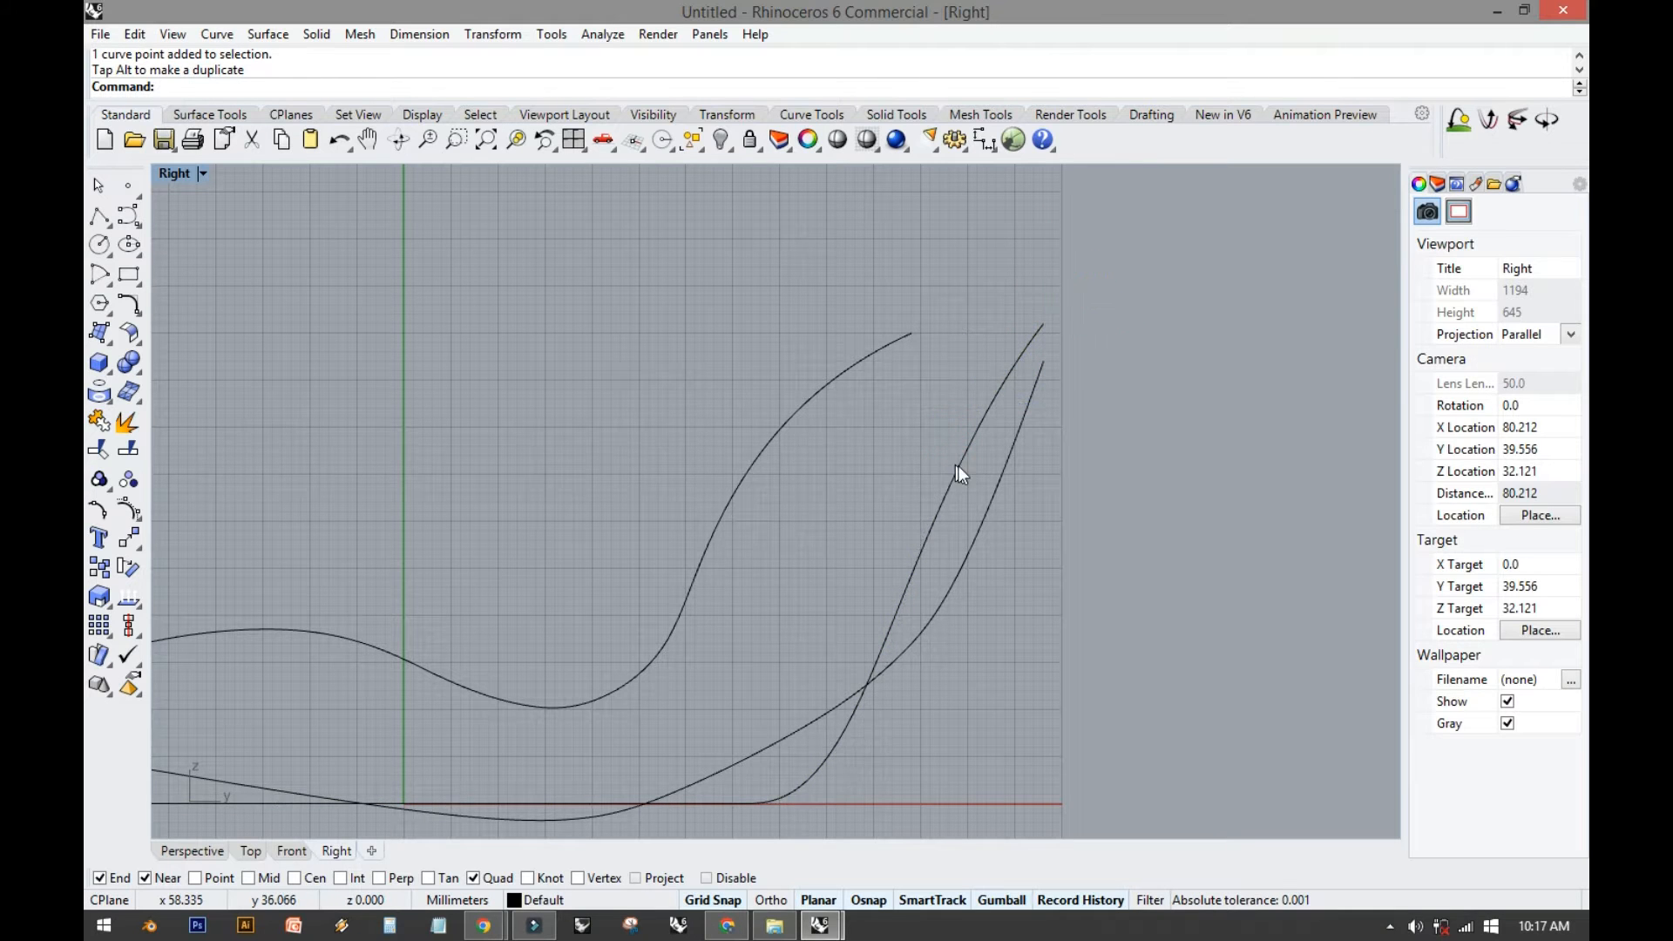
left_click(957, 468)
left_click(950, 446)
left_click_drag(954, 386, 954, 324)
right_click_drag(1003, 529, 1088, 454)
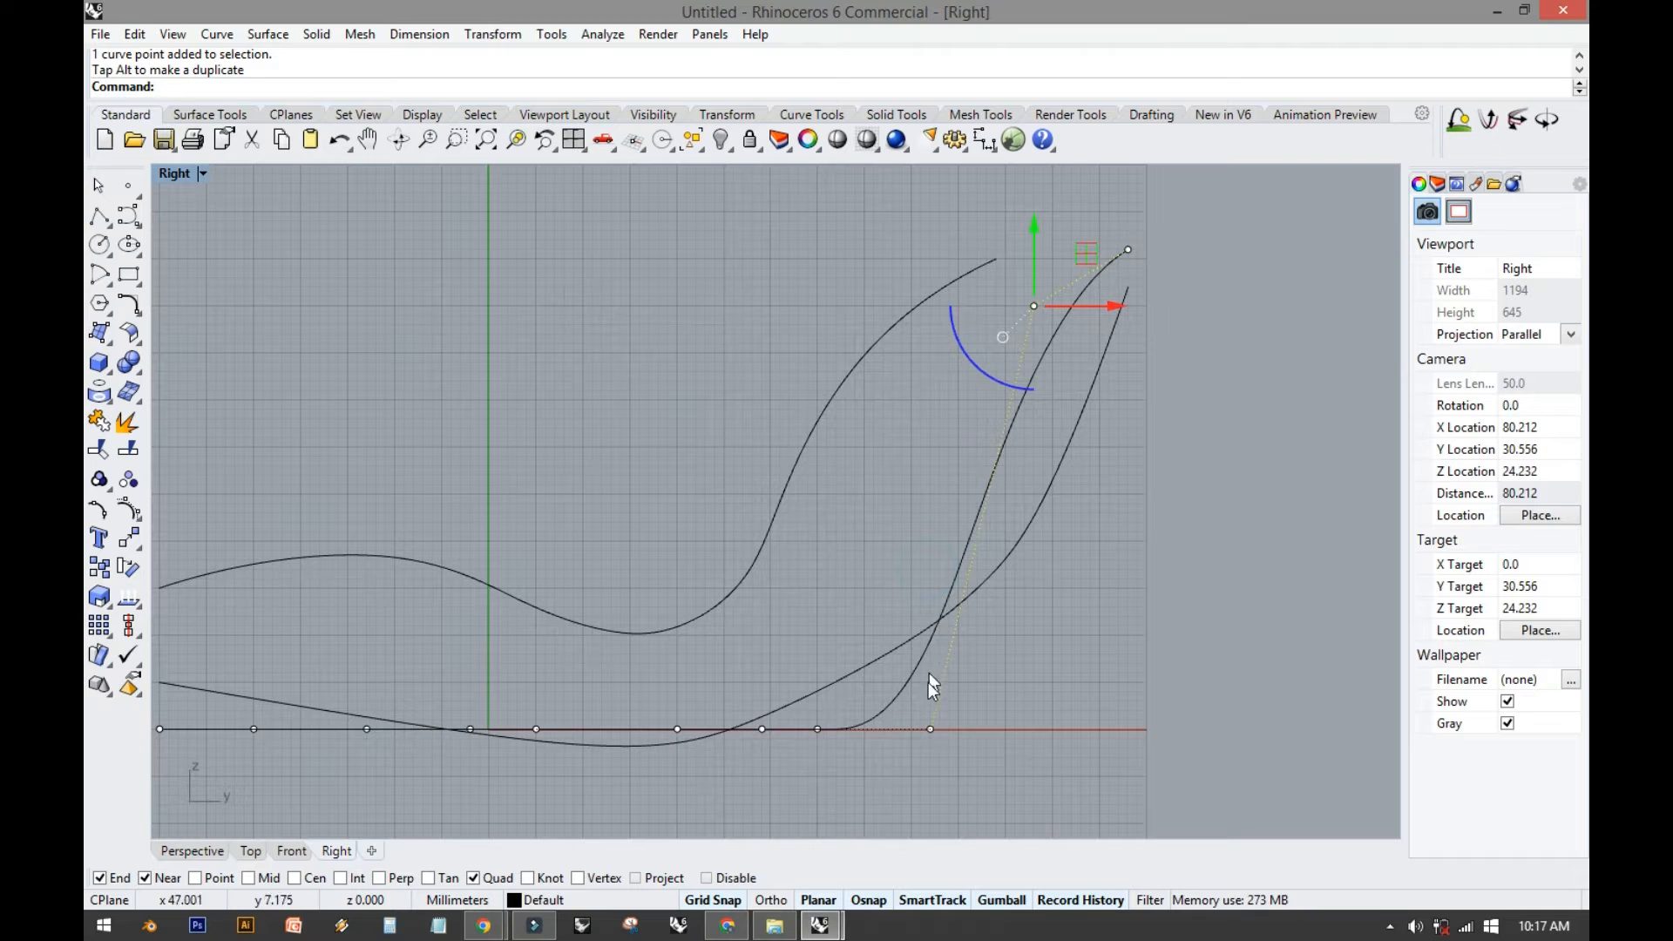
Raise the side curve's third and fourth control points from the tip to heights of about 30 mm and 18 mm.
left_click(929, 729)
left_click_drag(929, 714, 939, 446)
left_click(818, 730)
left_click_drag(823, 658, 824, 485)
left_click(930, 465)
left_click_drag(933, 423, 932, 404)
Raise the side curve's control points on either side of the dip to heights of about 9 mm and 6 mm.
left_click(762, 729)
left_click_drag(765, 649, 760, 577)
right_click_drag(807, 704, 948, 702)
left_click(674, 727)
left_click_drag(680, 648, 680, 586)
Raise the side curve's last three control points at the low end to about 10 mm and the one before them to about 8 mm.
left_click(561, 774)
left_click(610, 722)
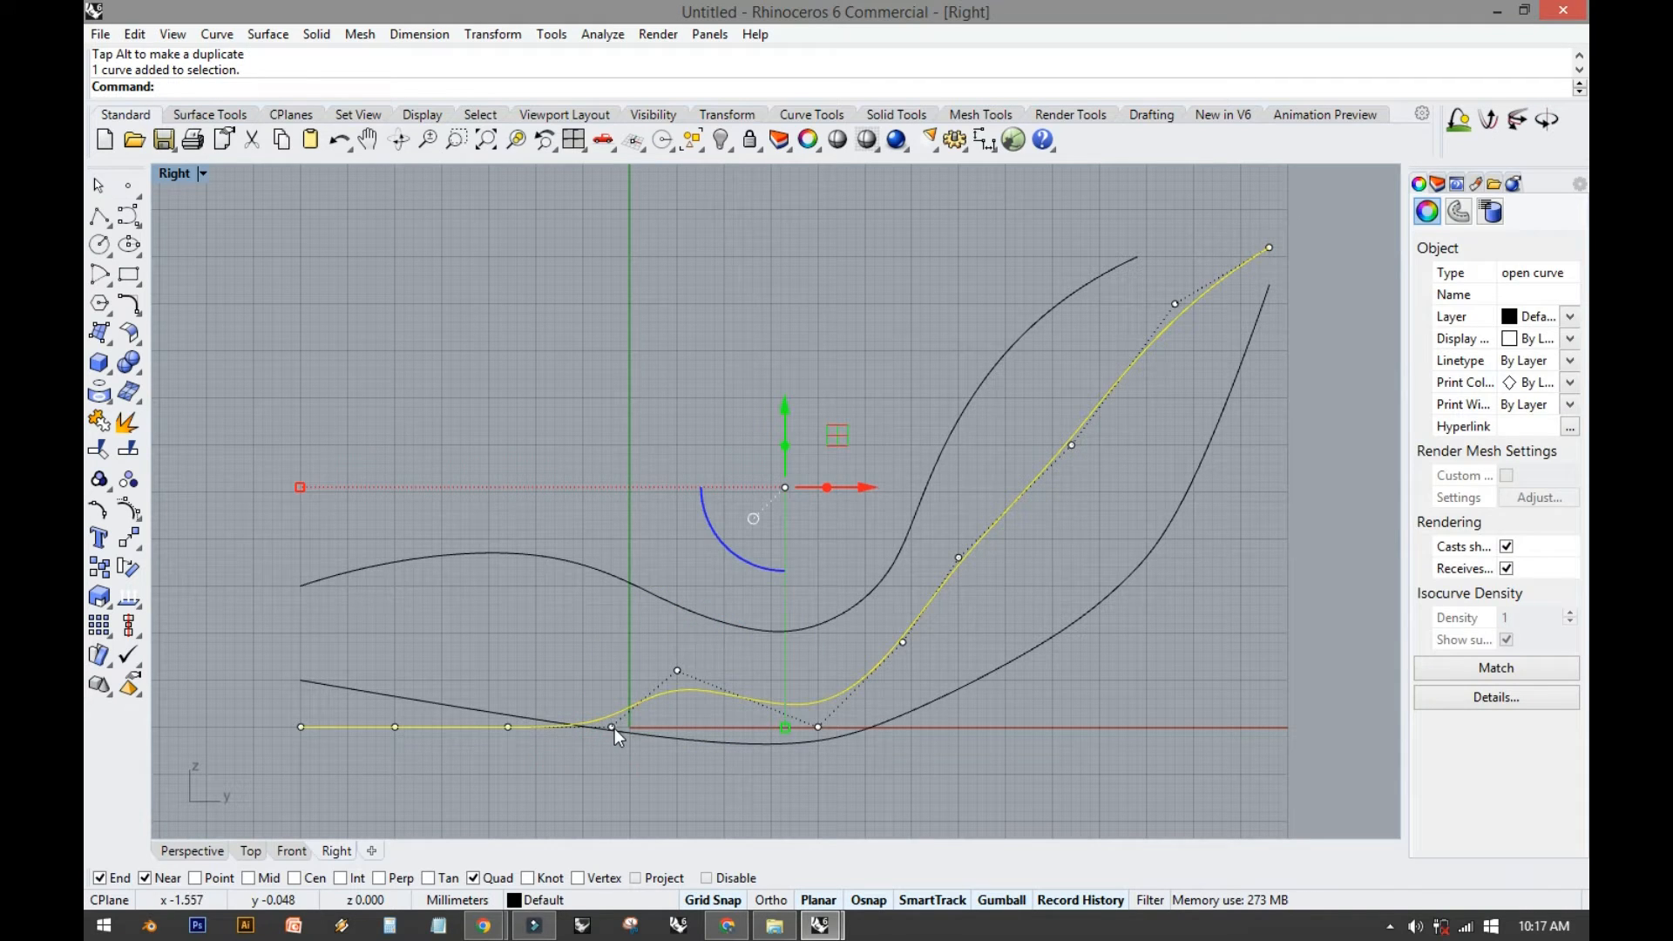
left_click(612, 727)
left_click_drag(611, 685, 617, 629)
left_click(509, 727)
left_click_drag(511, 658, 520, 564)
left_click(396, 726)
left_click_drag(396, 657, 396, 562)
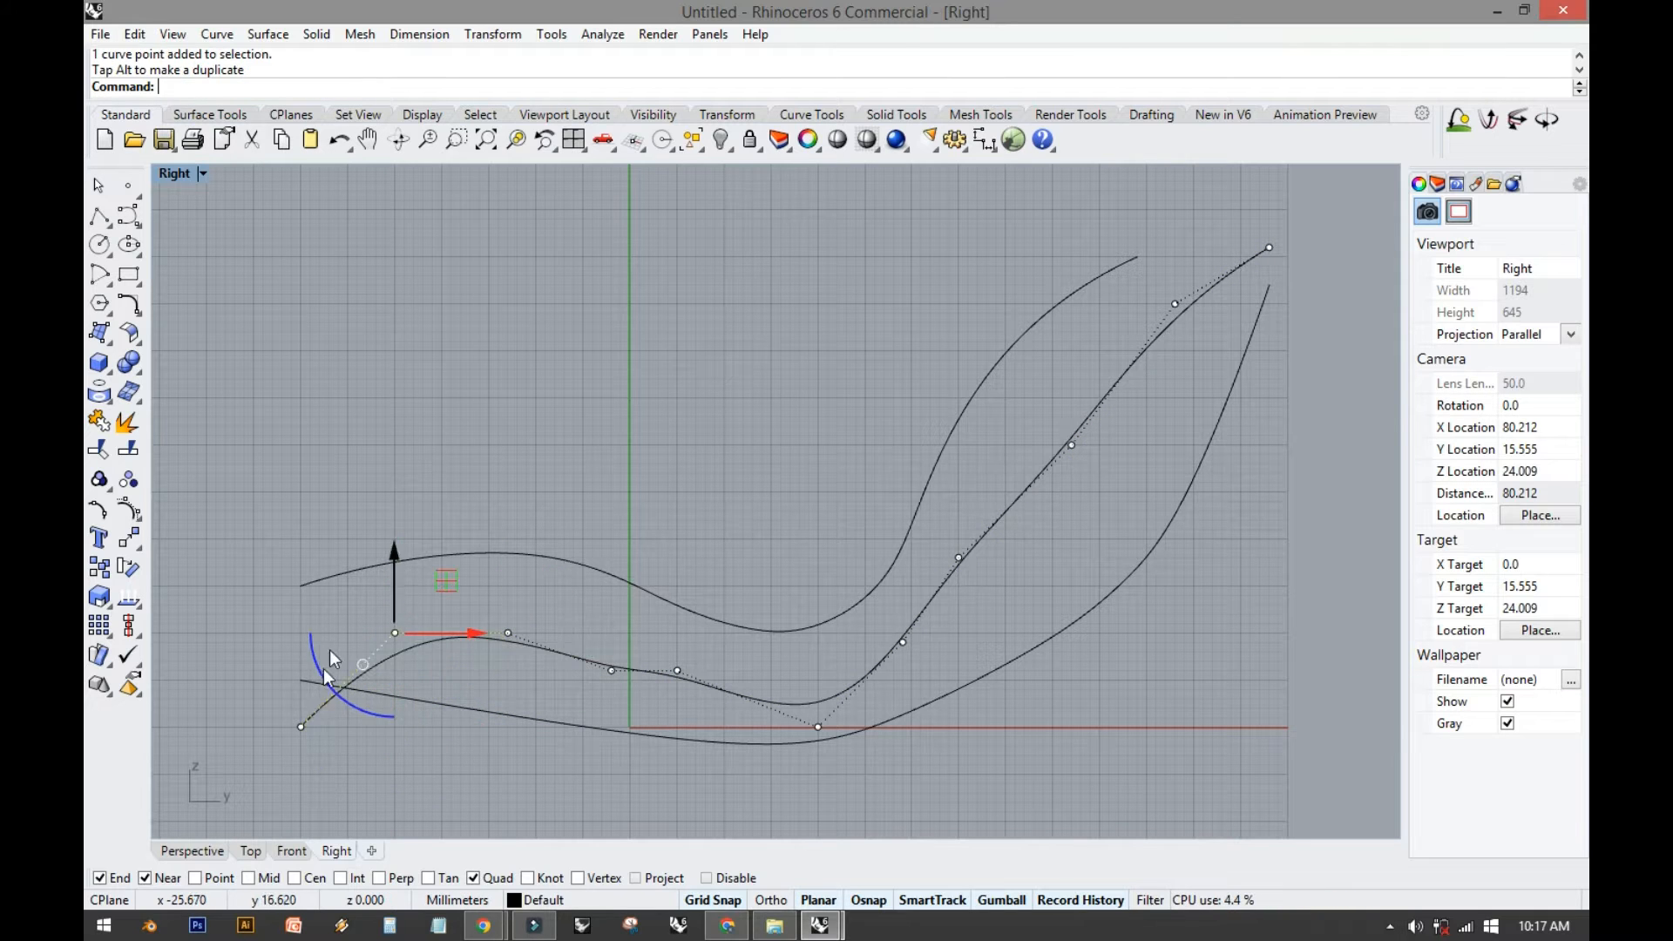
left_click(301, 727)
left_click_drag(304, 645, 310, 547)
left_click(612, 670)
left_click_drag(612, 612, 612, 594)
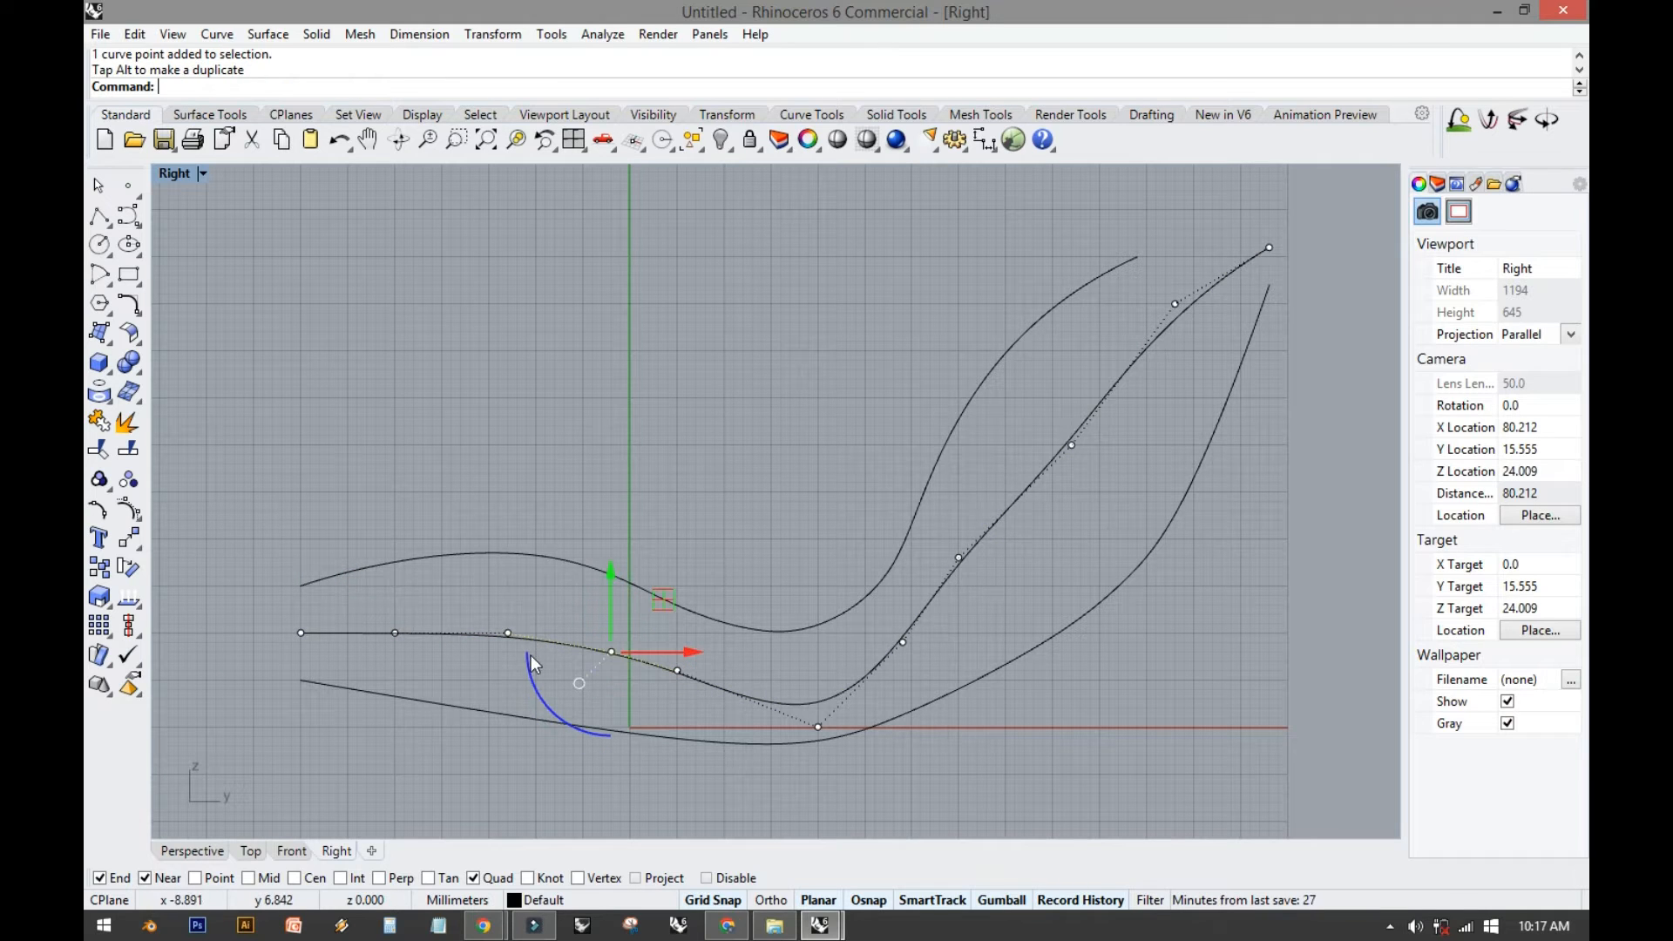
Smooth the rising part of the side curve by placing its two middle control points at about 17 mm and 32 mm high.
left_click(959, 551)
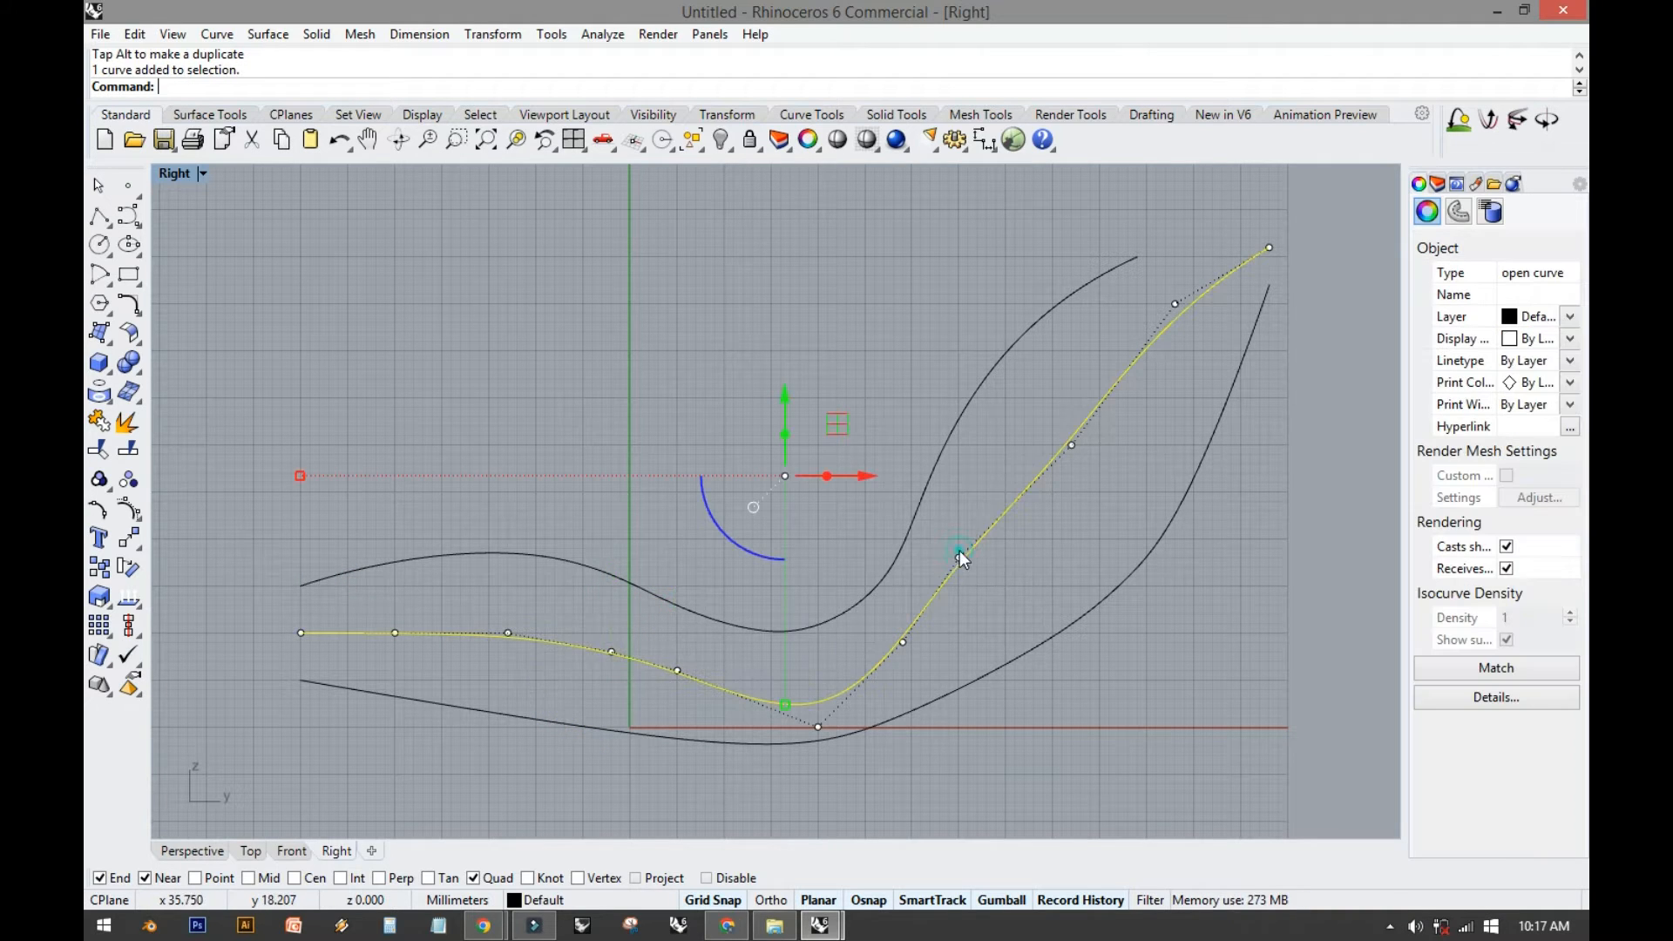
left_click(960, 559)
left_click_drag(961, 500, 960, 511)
left_click(1072, 445)
left_click_drag(1073, 397, 1075, 378)
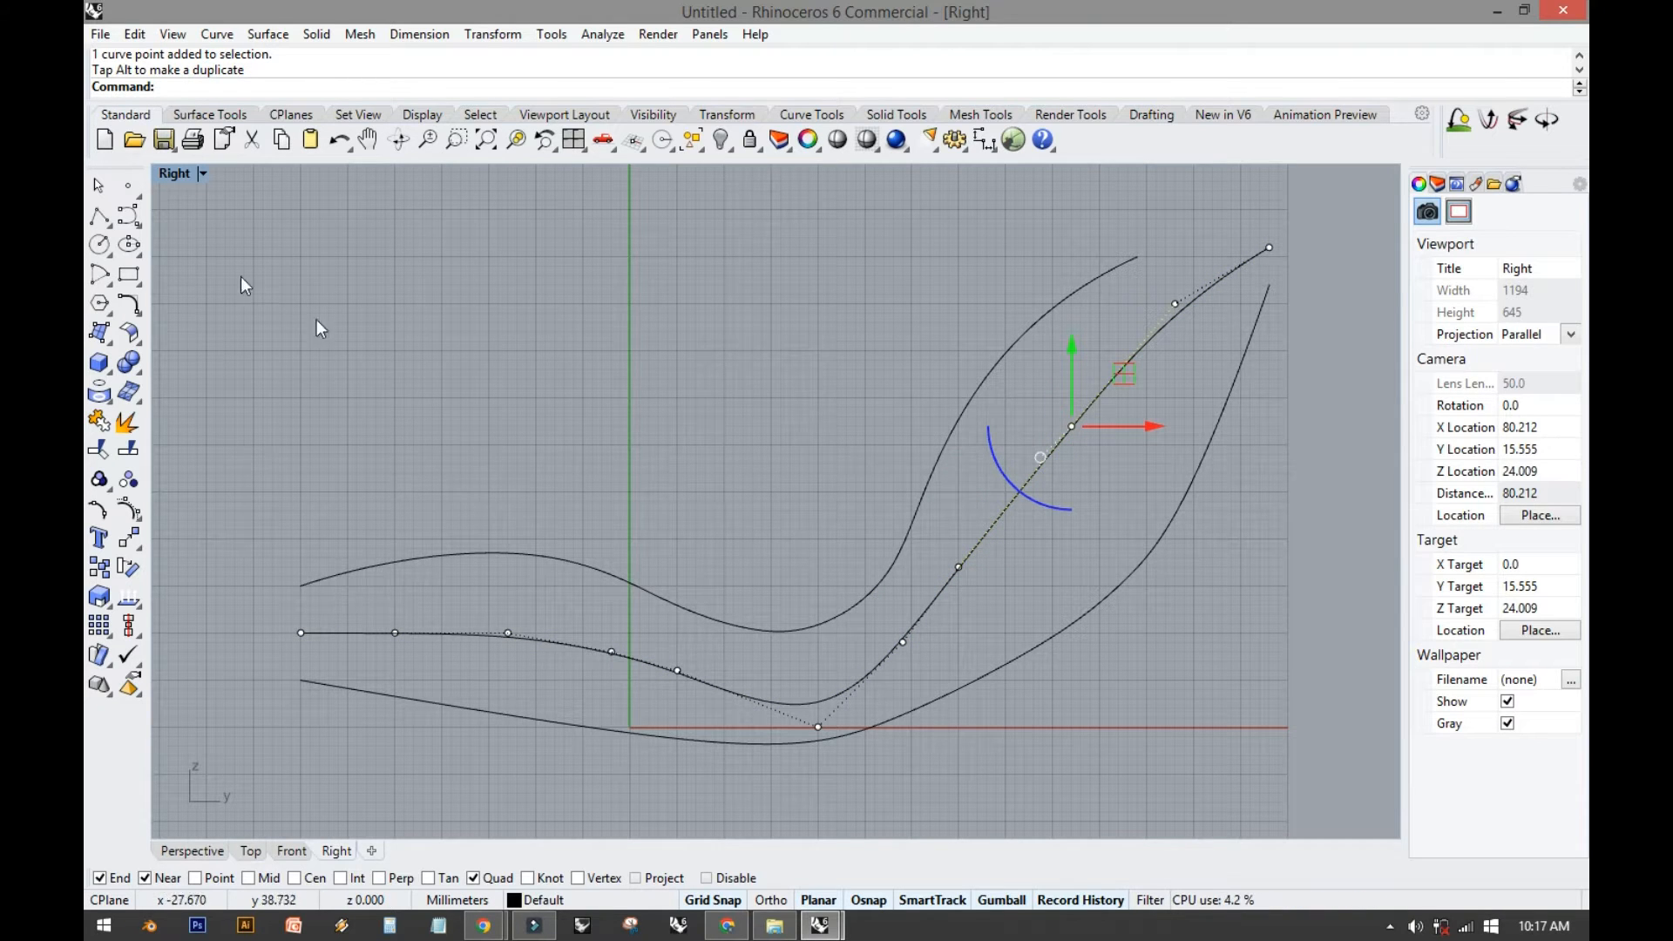
In the Perspective view, move the two side-curve control points around the dip outward, away from the profile curves.
double_click(174, 174)
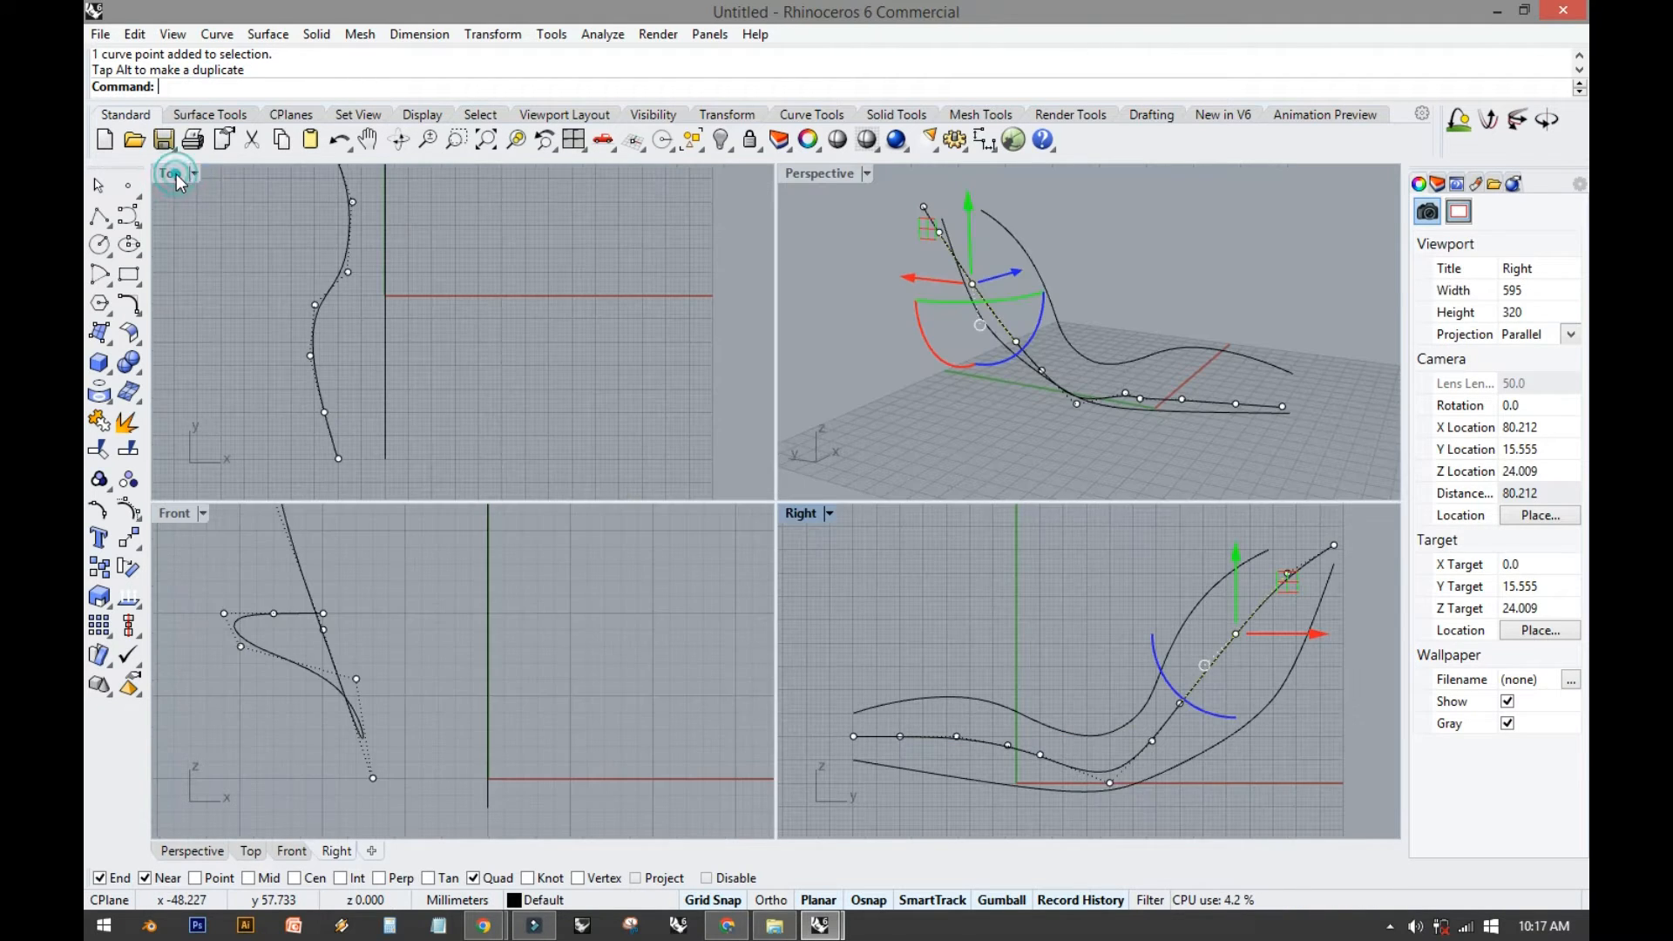
double_click(788, 181)
right_click_drag(740, 279, 789, 340)
left_click(911, 541)
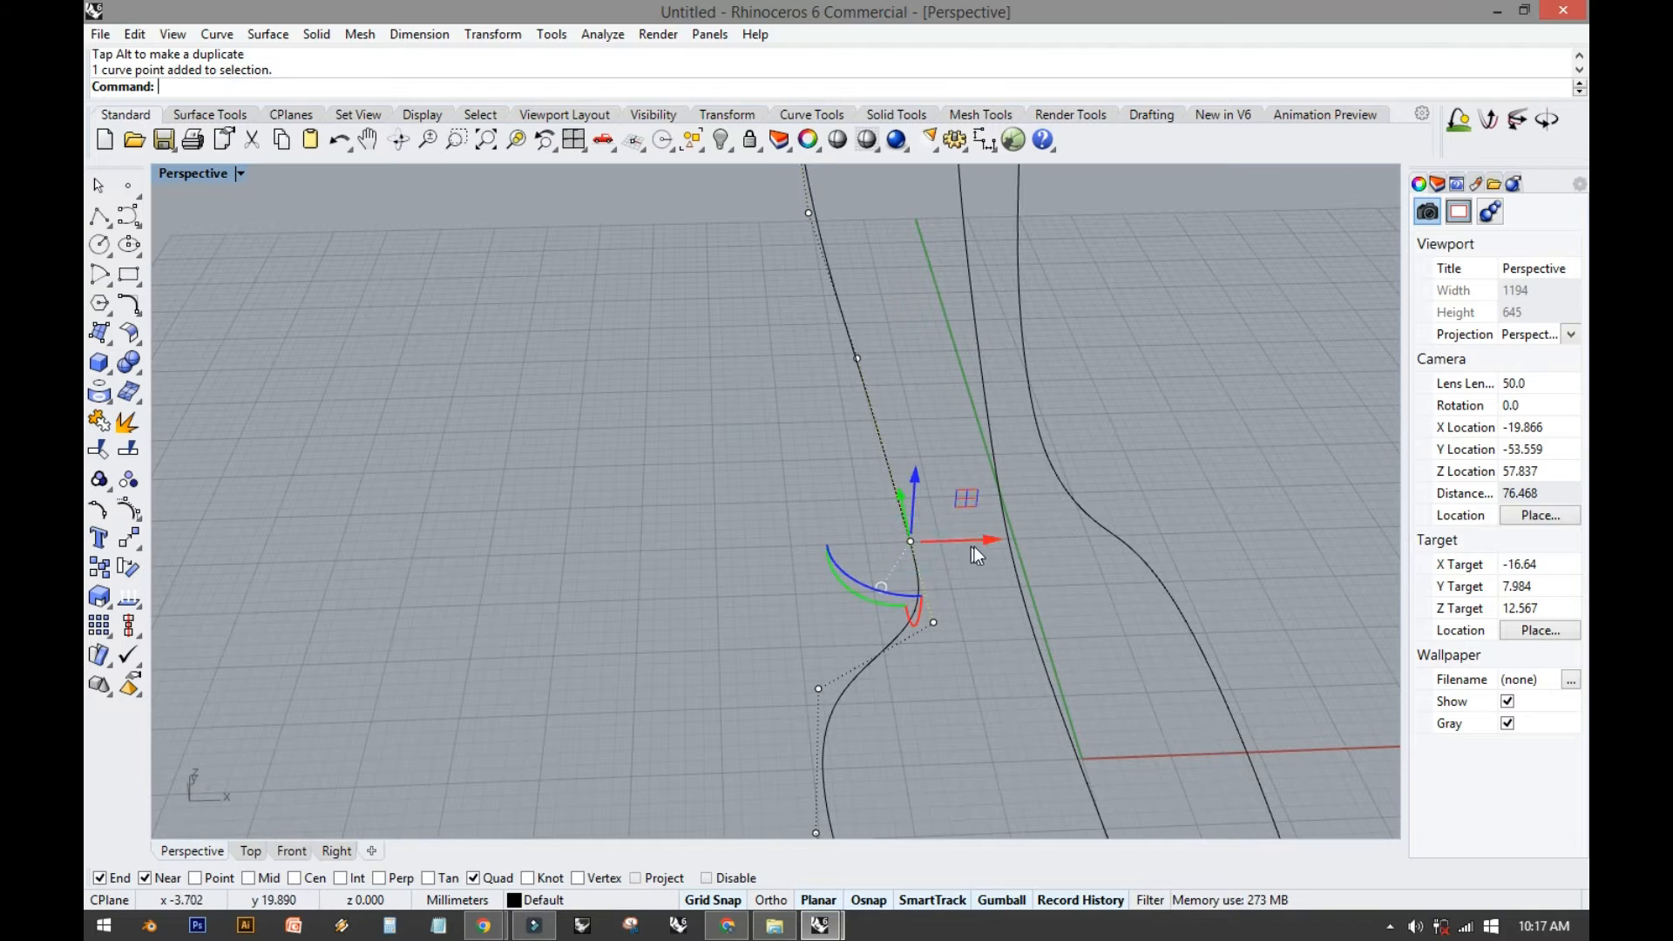
left_click_drag(986, 541, 910, 542)
left_click(934, 622)
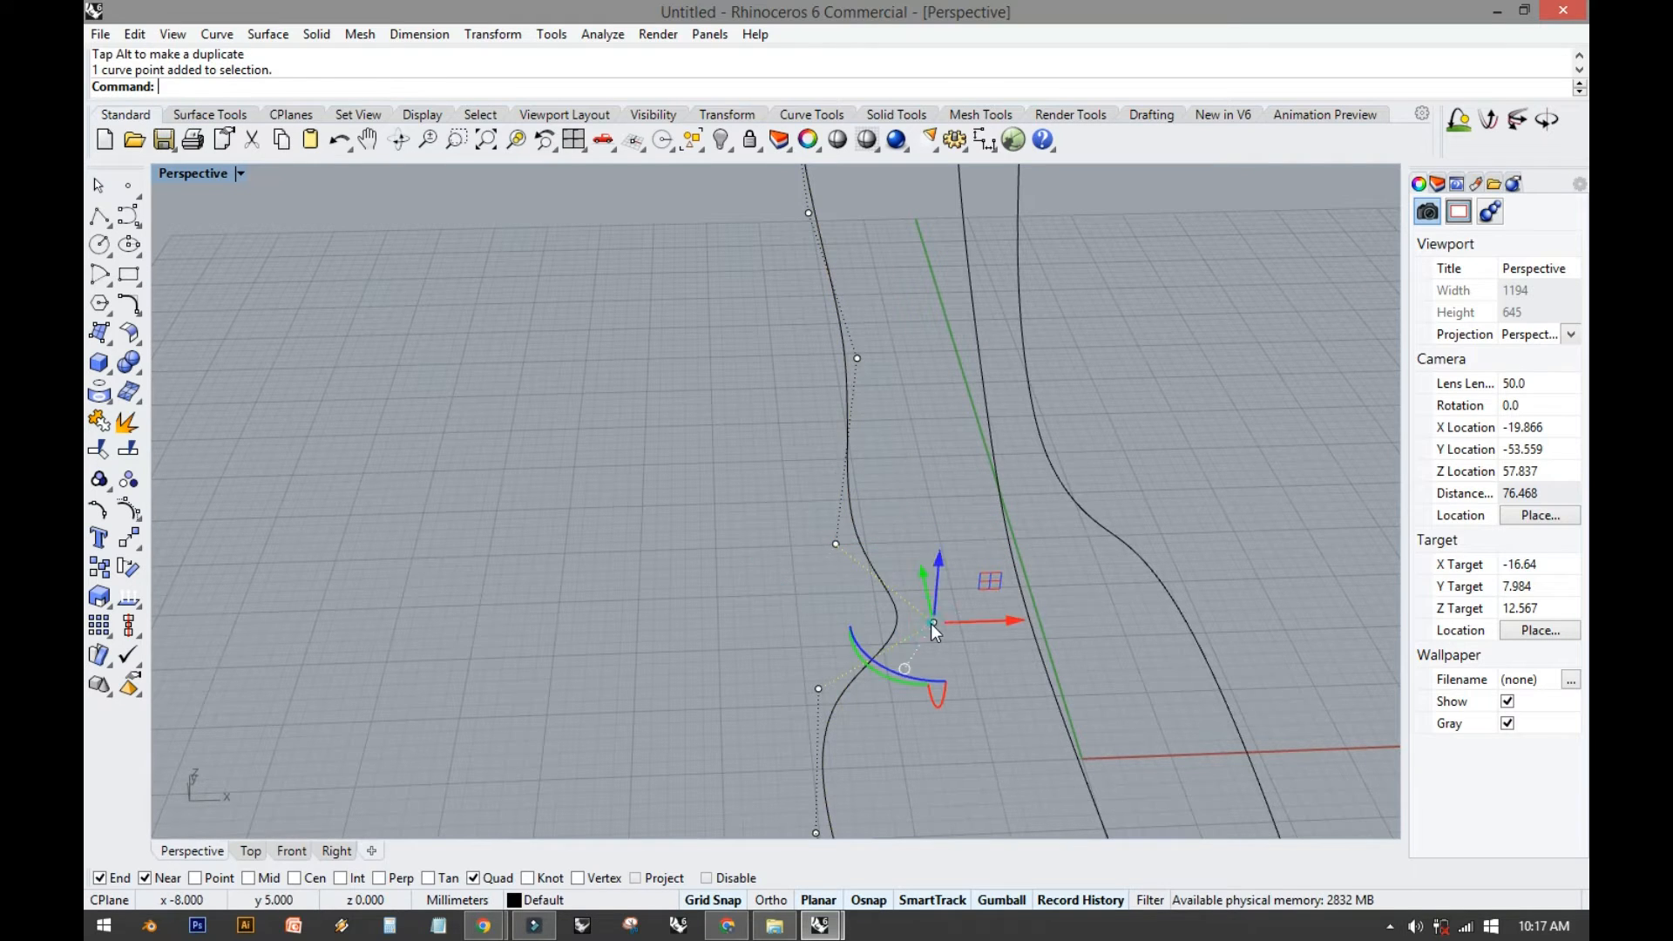
left_click_drag(1002, 619, 877, 622)
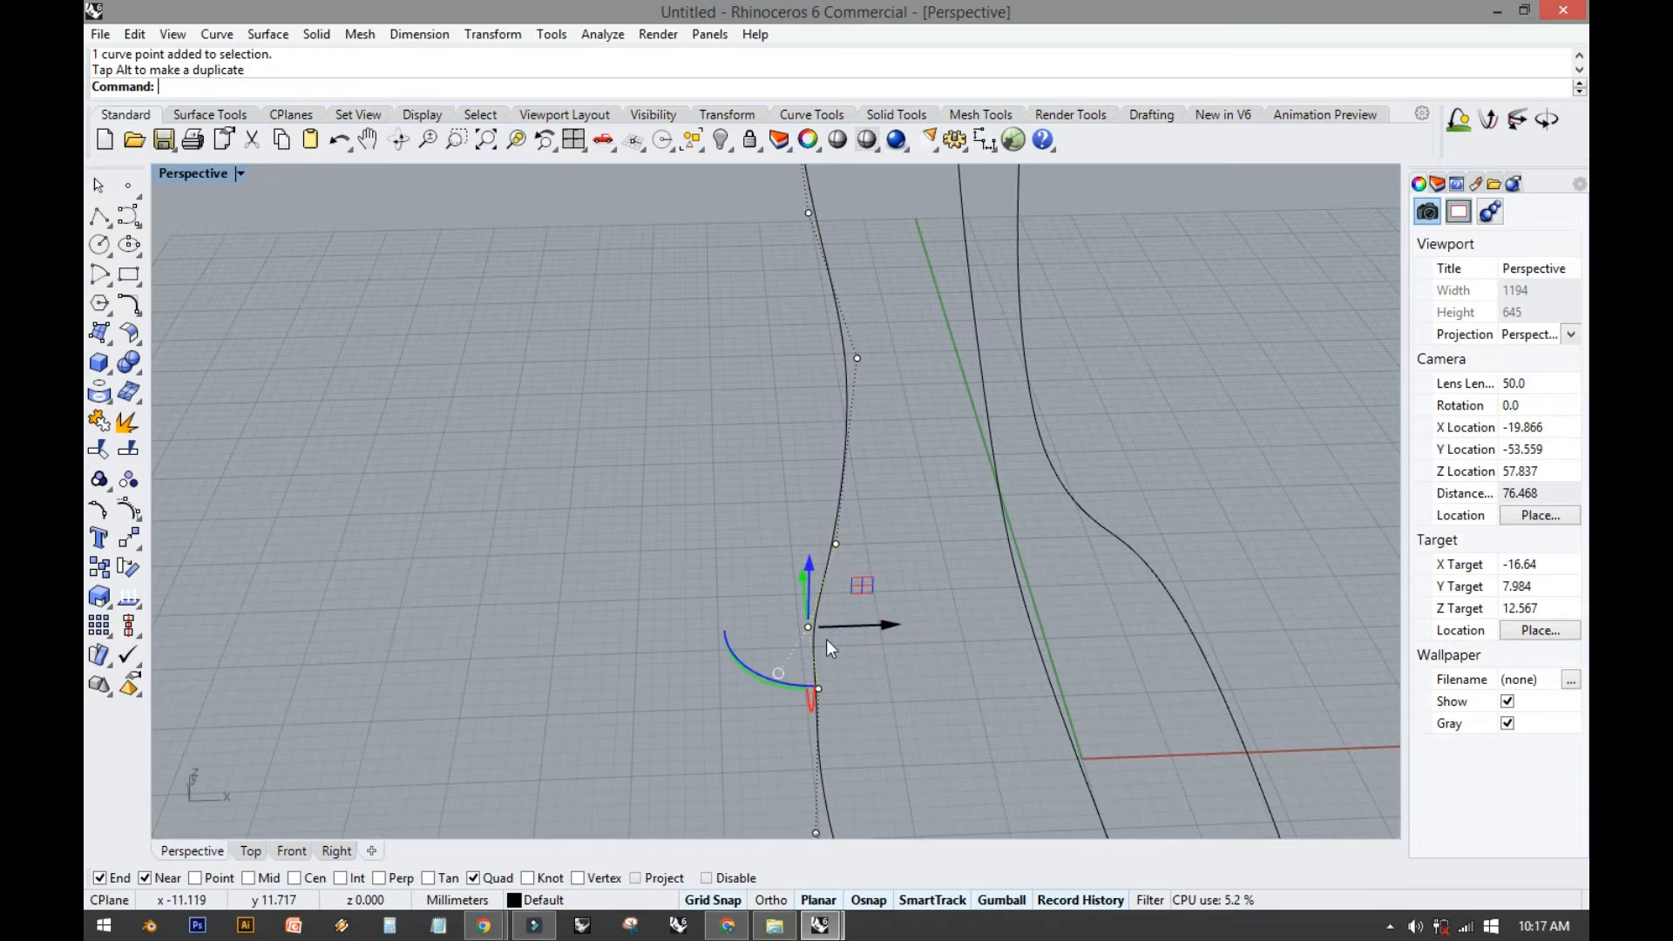
Shift the neighbouring side-curve control point beside the dip slightly outward along the X direction.
left_click(819, 687)
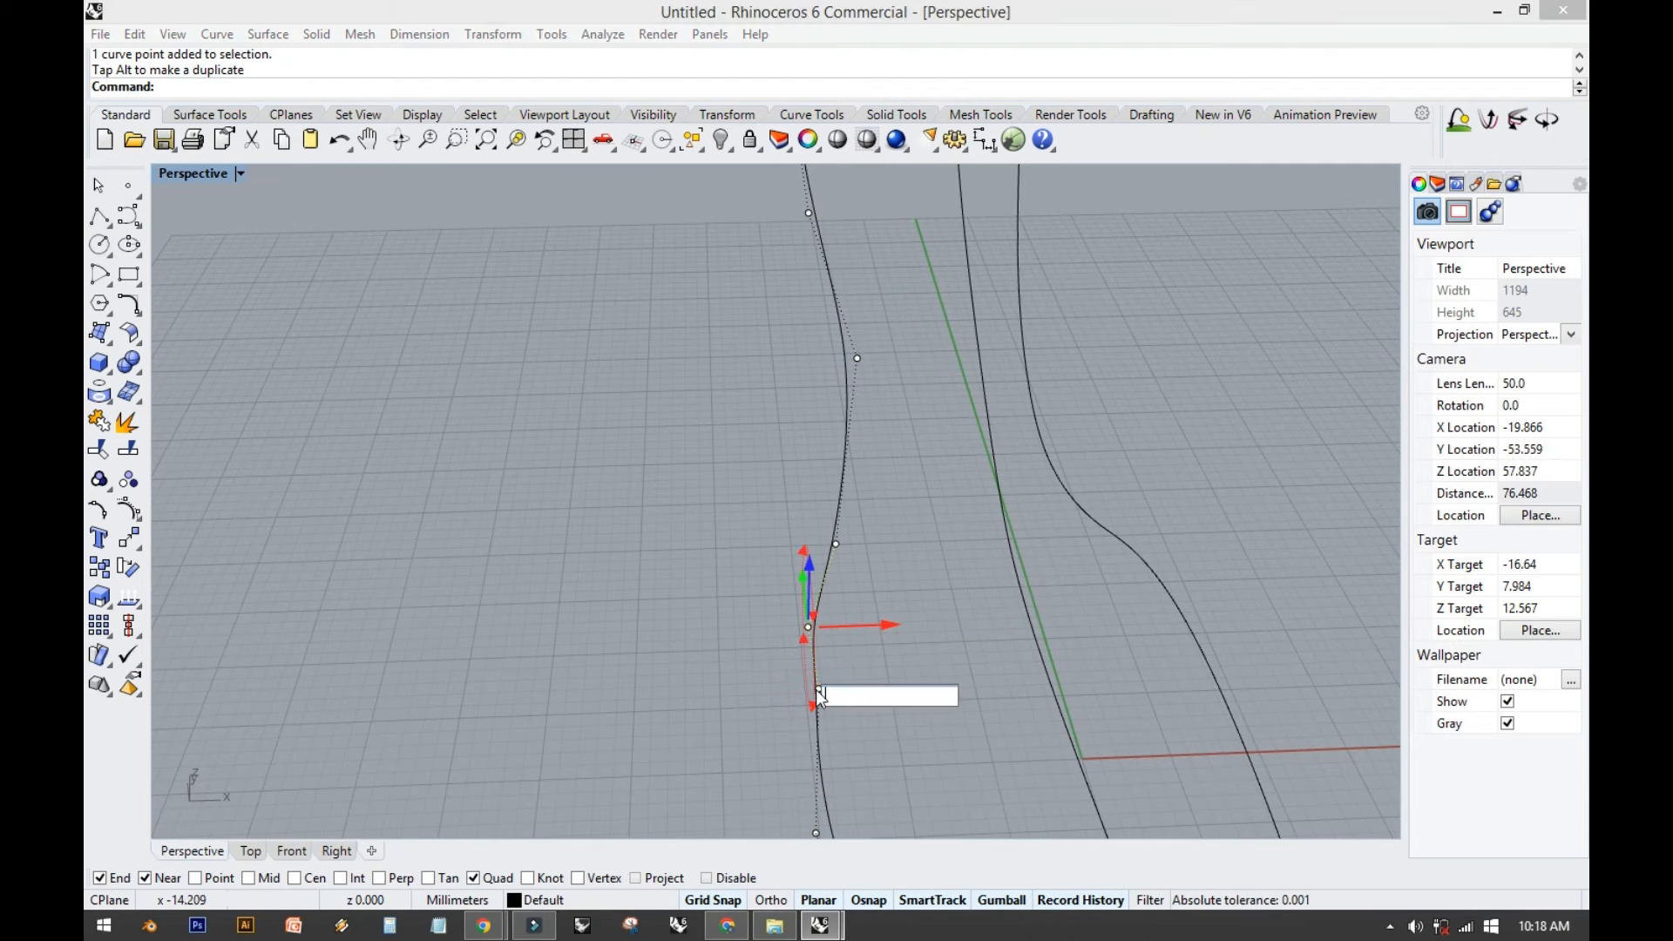
left_click(781, 678)
left_click(870, 646)
left_click(821, 690)
left_click(772, 693)
scroll(818, 695, "up", 8)
left_click(818, 695)
left_click(823, 684)
left_click_drag(823, 684, 889, 682)
scroll(692, 527, "down", 5)
right_click_drag(688, 530, 678, 458)
Shift the side-curve control point at the start of the rise slightly inward, toward the profile curves.
left_click(703, 456)
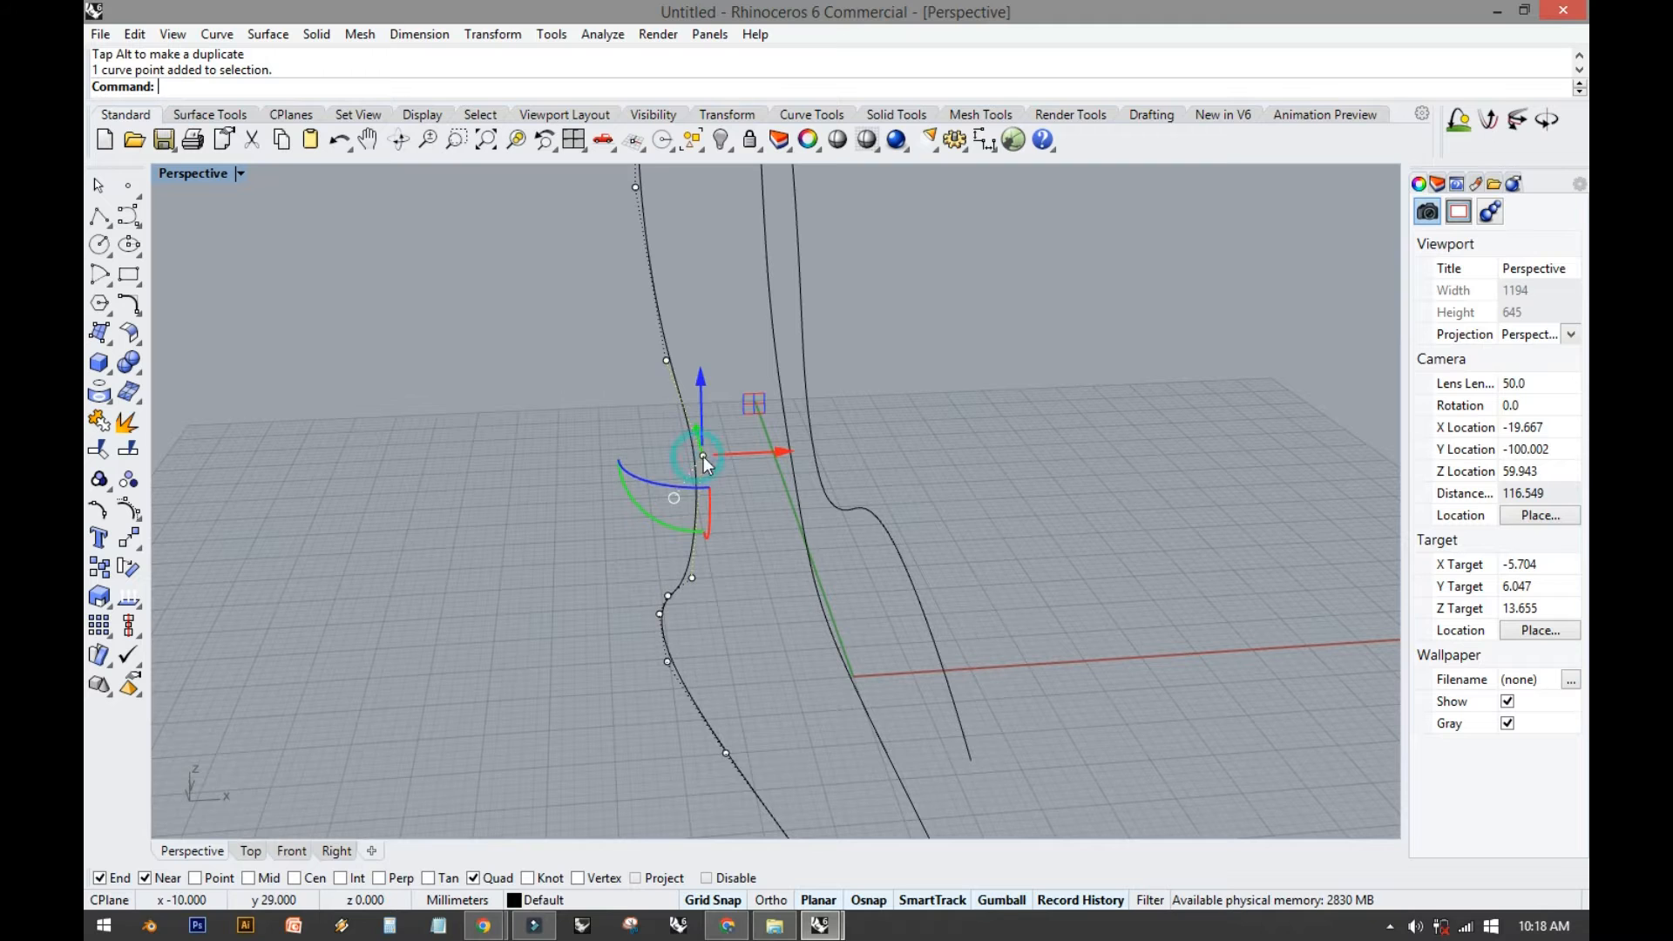
left_click_drag(772, 454, 783, 455)
right_click_drag(605, 457, 736, 469)
scroll(694, 460, "up", 5)
left_click(736, 400)
right_click_drag(861, 446, 583, 506)
Mirror a copy of the shaped side curve across the central profile curves in the Top view.
left_click(631, 382)
right_click(582, 403)
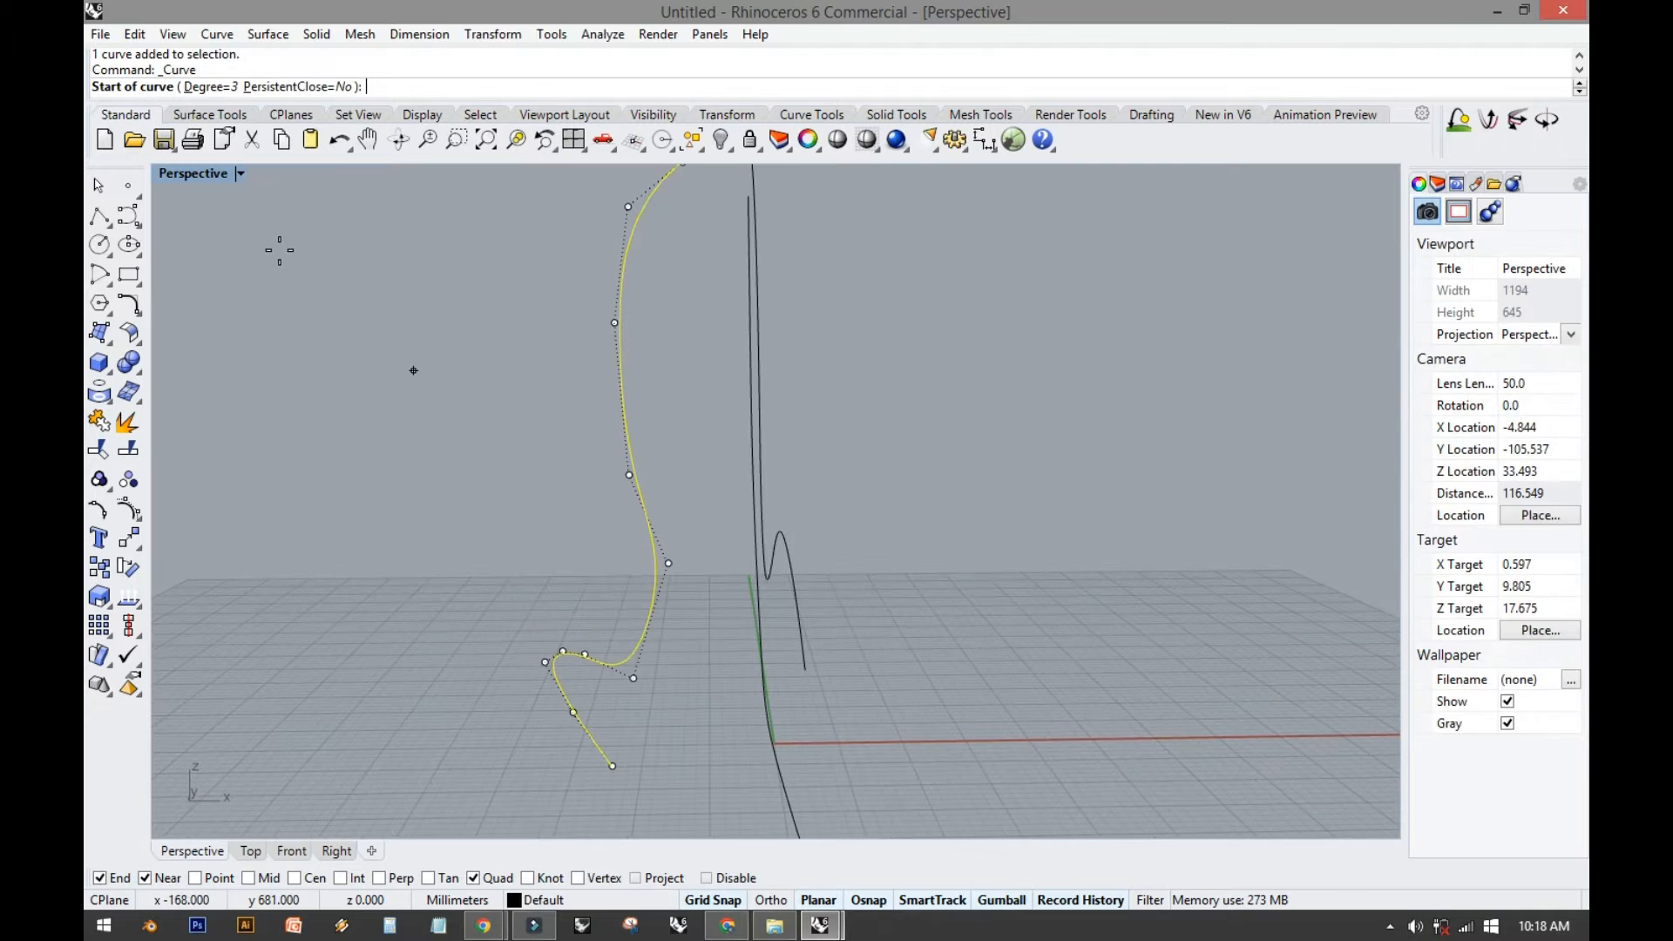
double_click(210, 177)
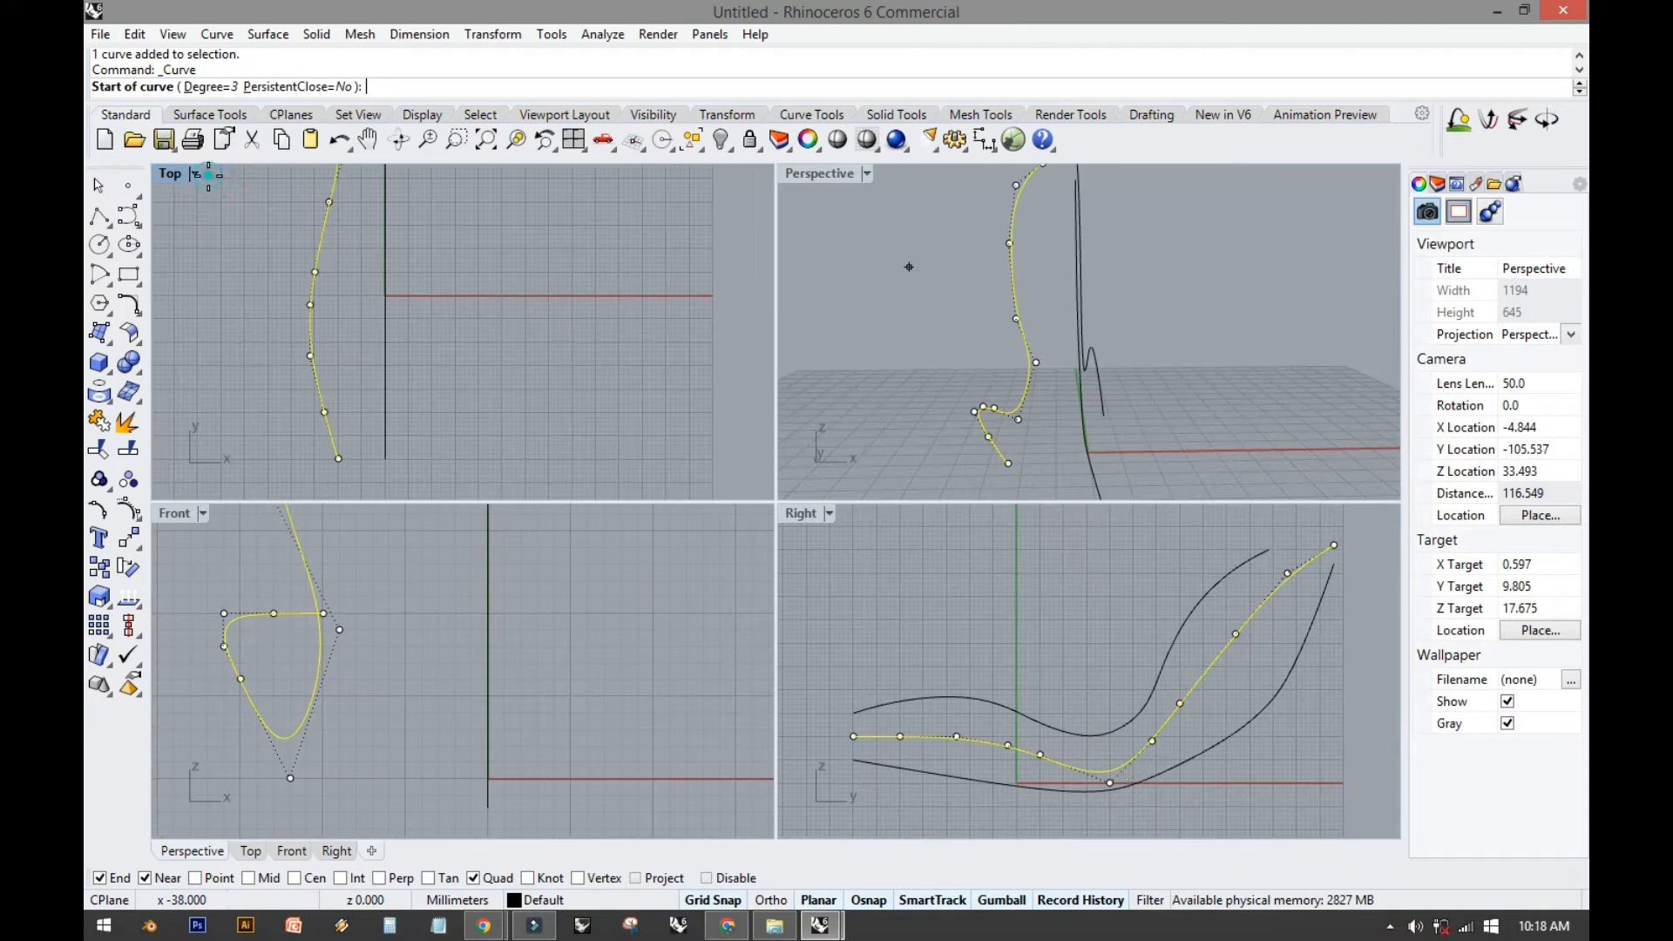
left_click(127, 543)
left_click(287, 555)
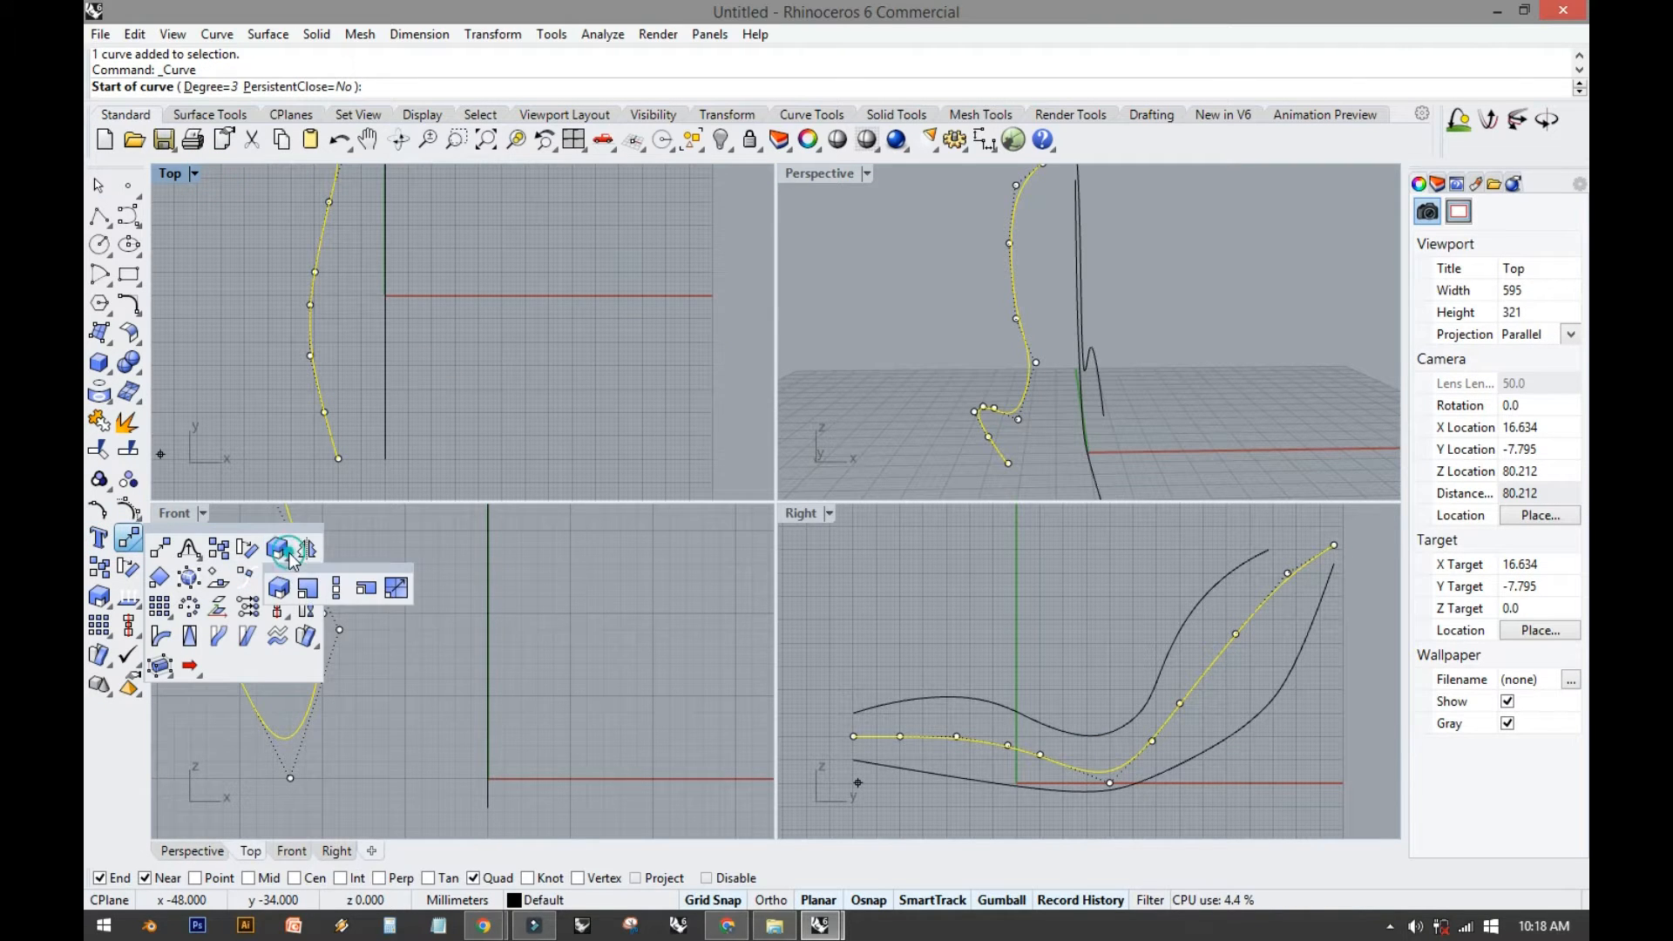
left_click(307, 549)
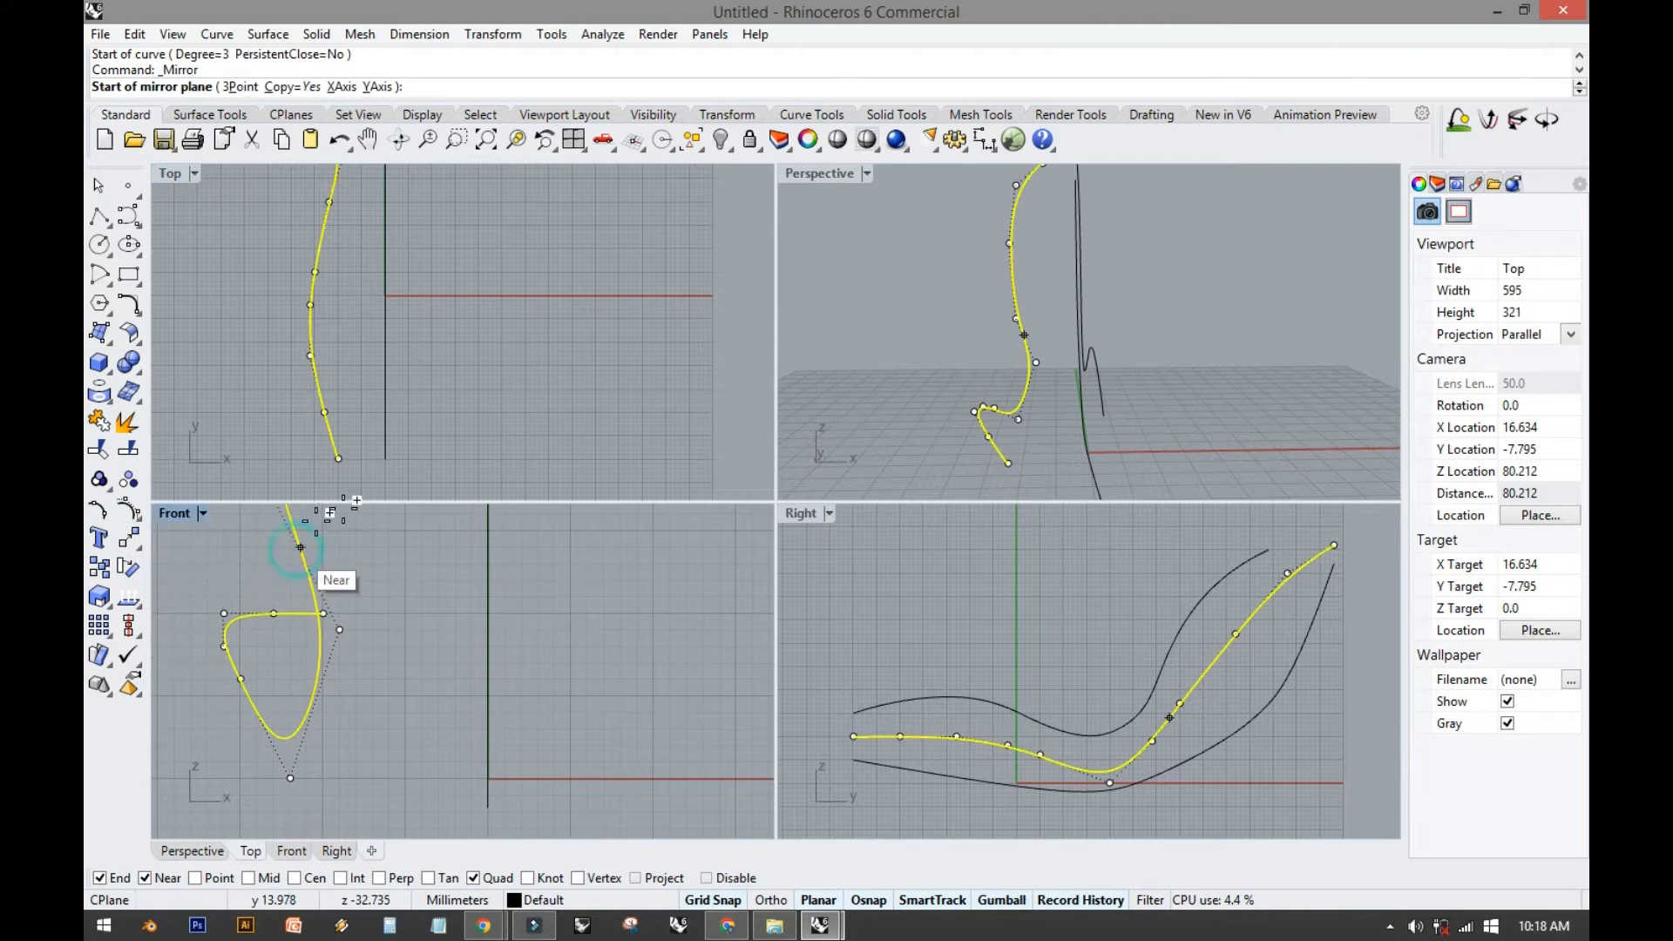
left_click(386, 457)
left_click(386, 460)
left_click(622, 399)
Maximize the Perspective view around the low open ends of the four curves.
double_click(811, 175)
right_click_drag(817, 359, 739, 528)
scroll(537, 550, "up", 4)
right_click_drag(767, 638, 643, 548)
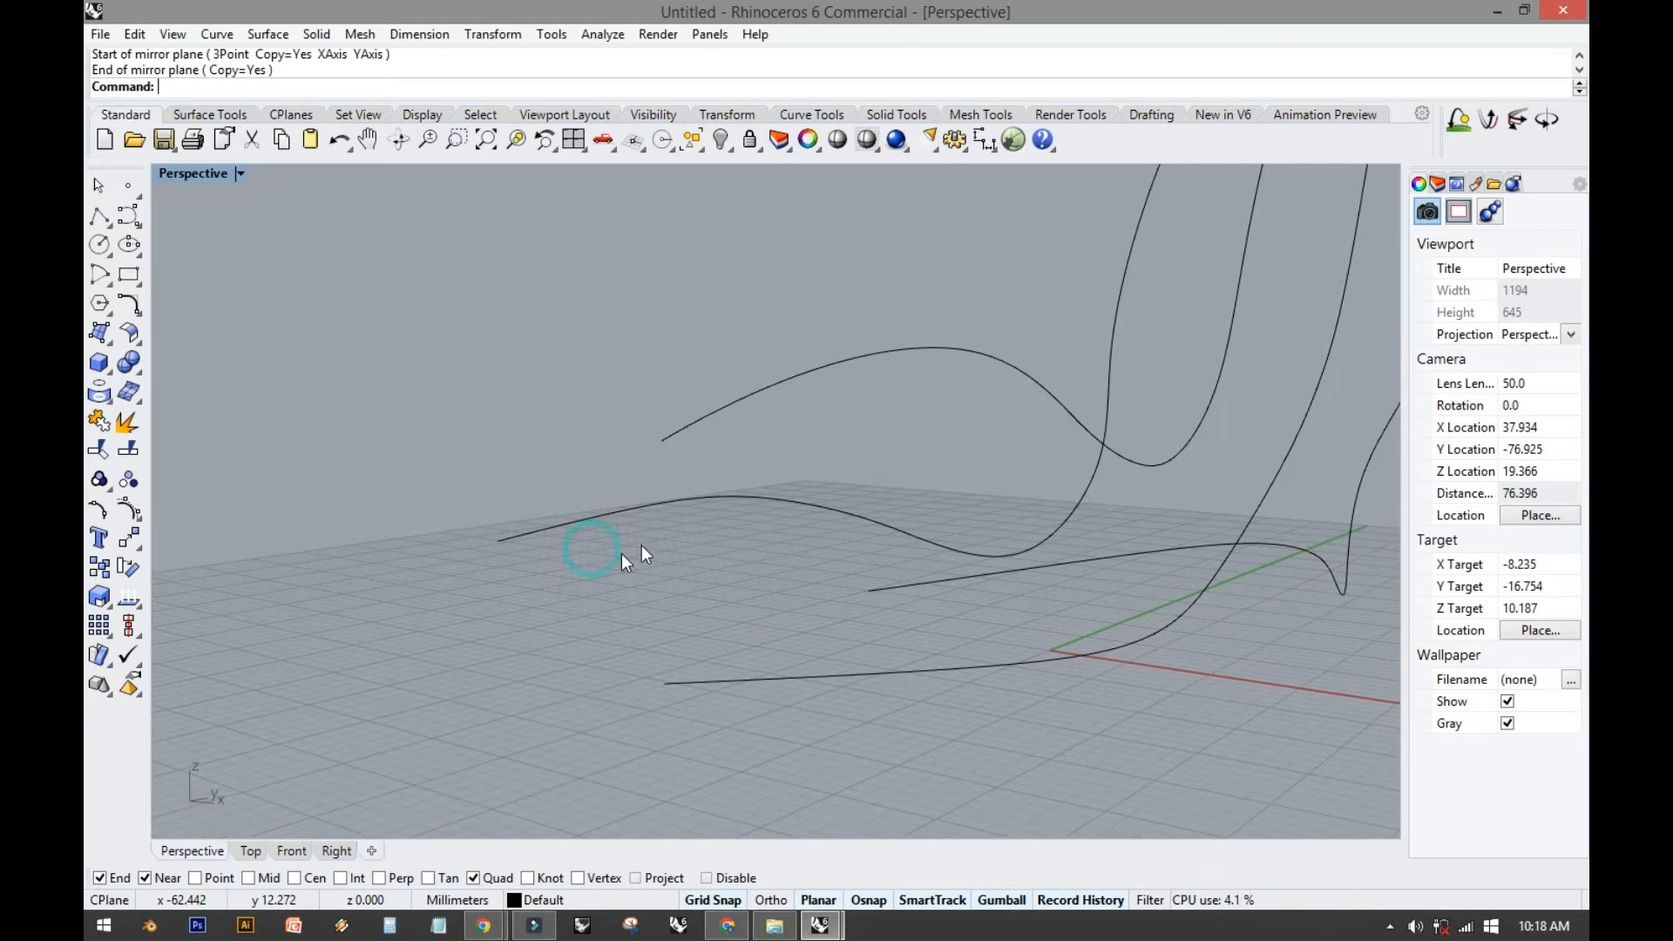
Draw a diameter ellipse at the low open ends, its first axis joining the two side-curve ends and its second reaching the upper profile end.
left_click(131, 245)
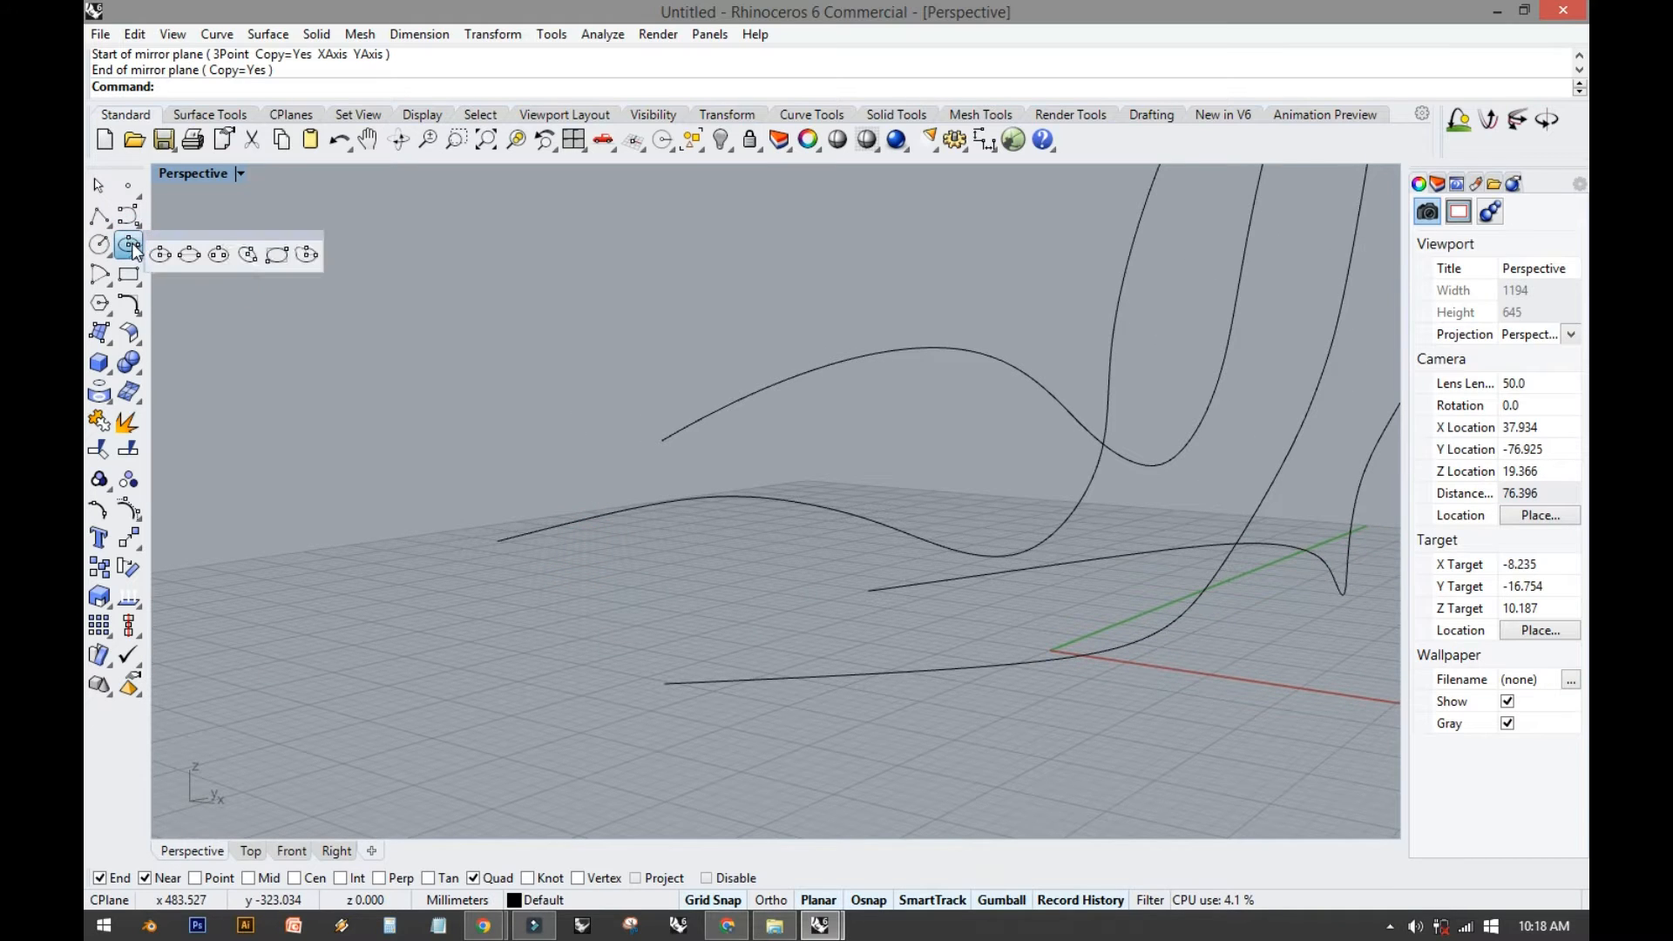
left_click(181, 260)
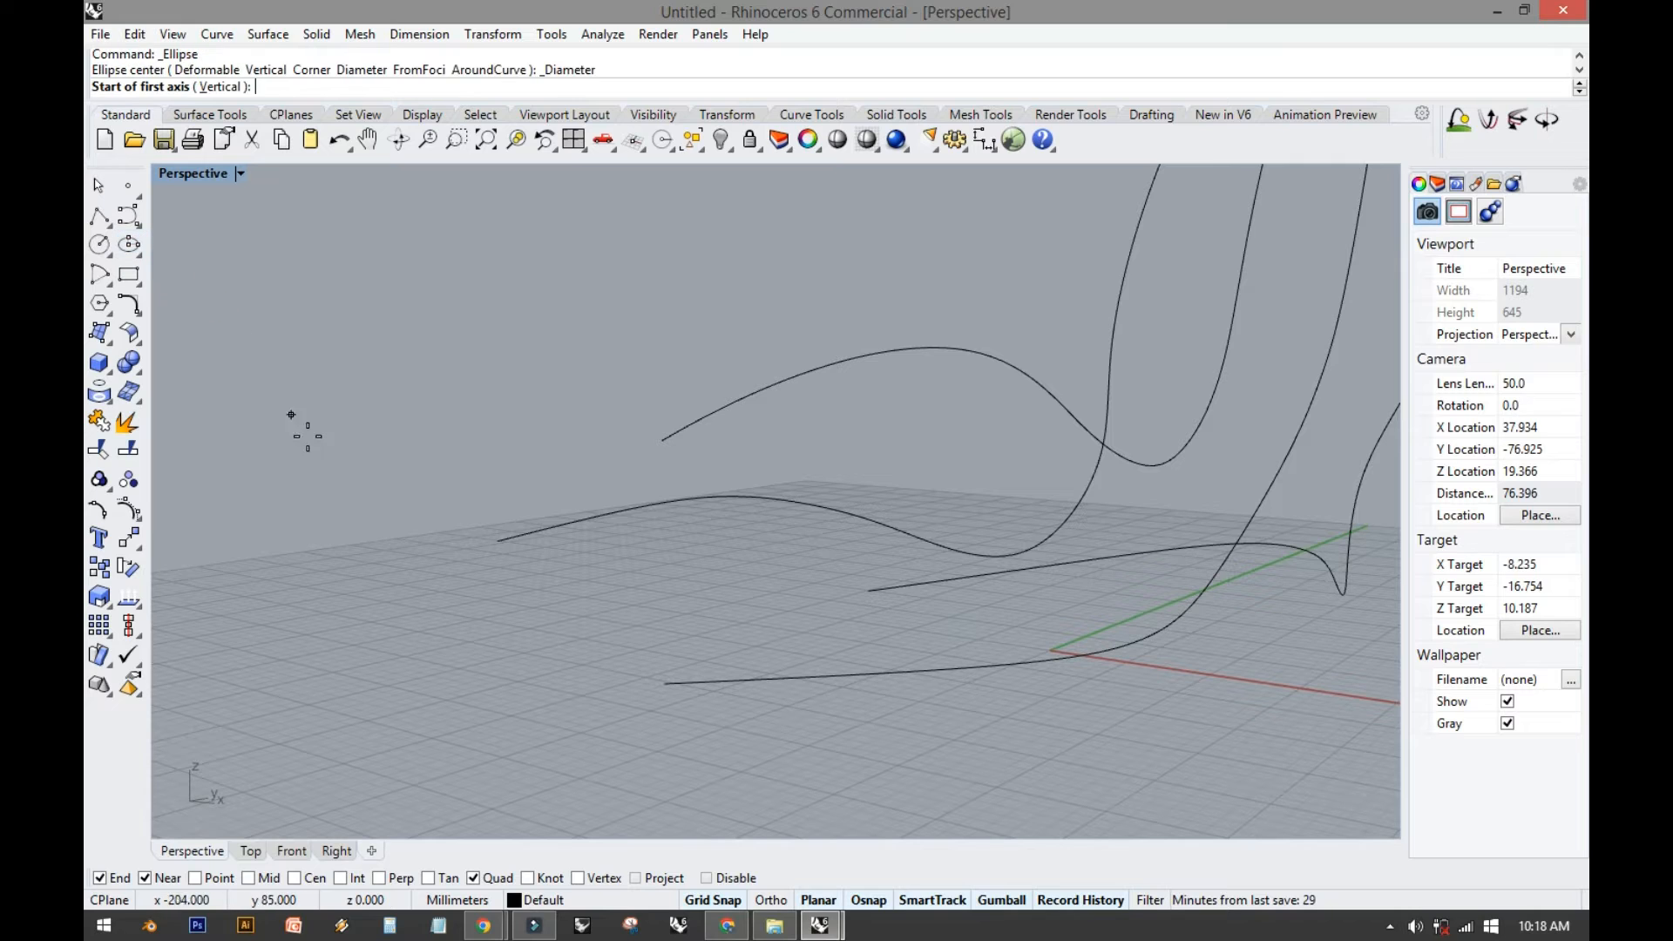
left_click(495, 541)
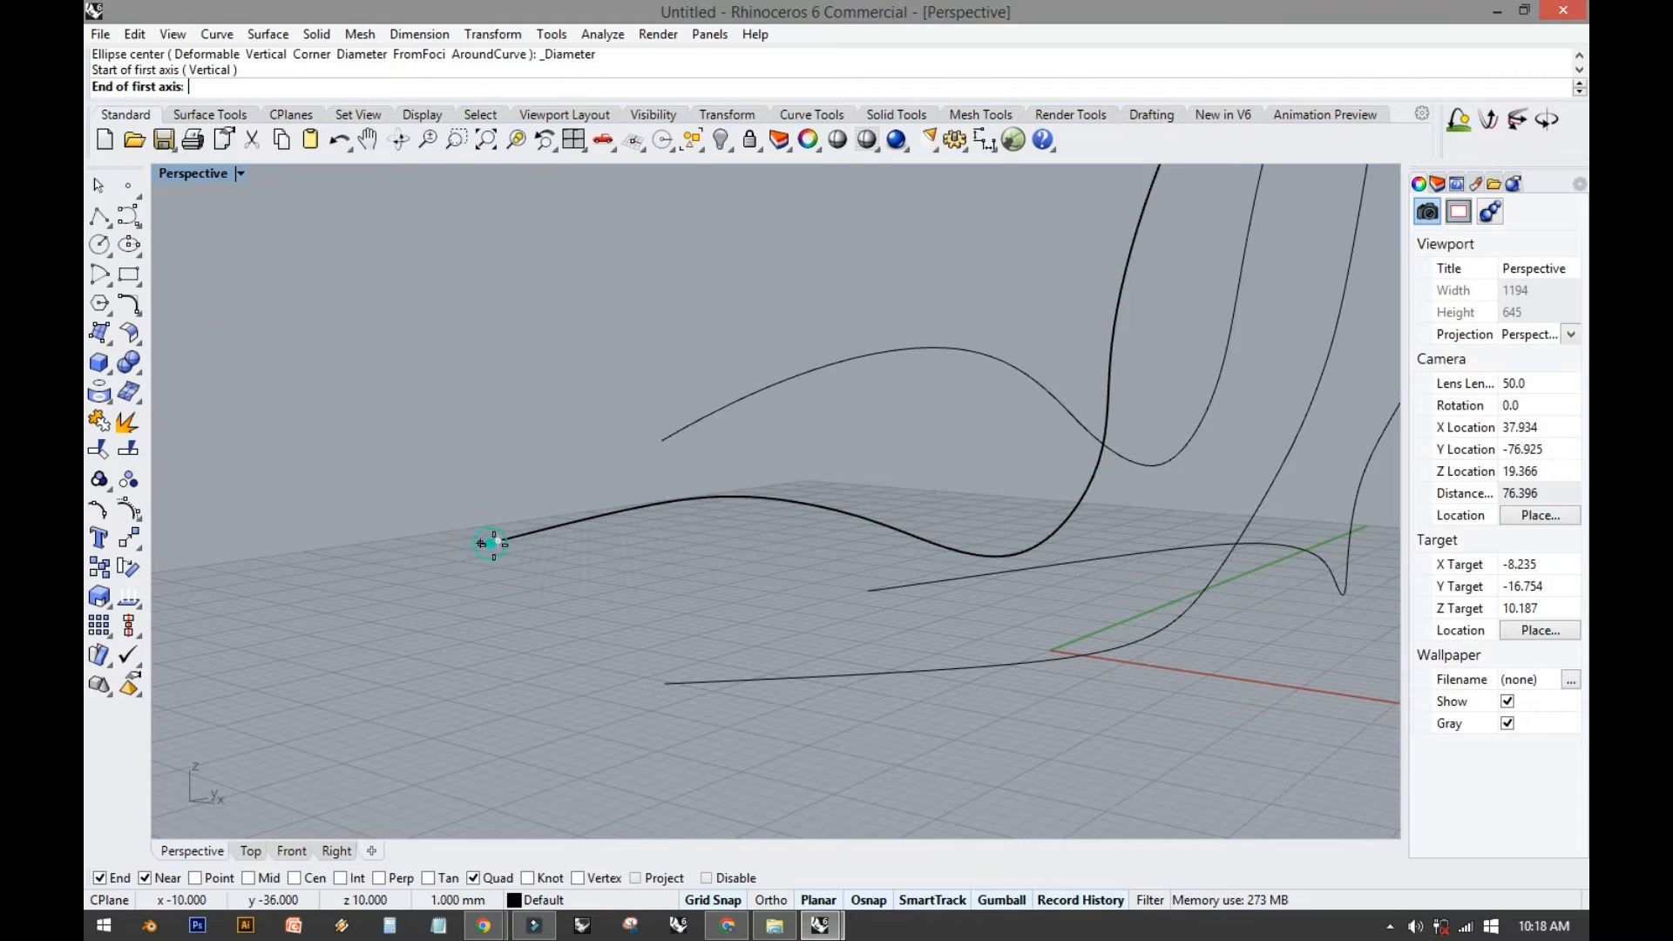
left_click(868, 590)
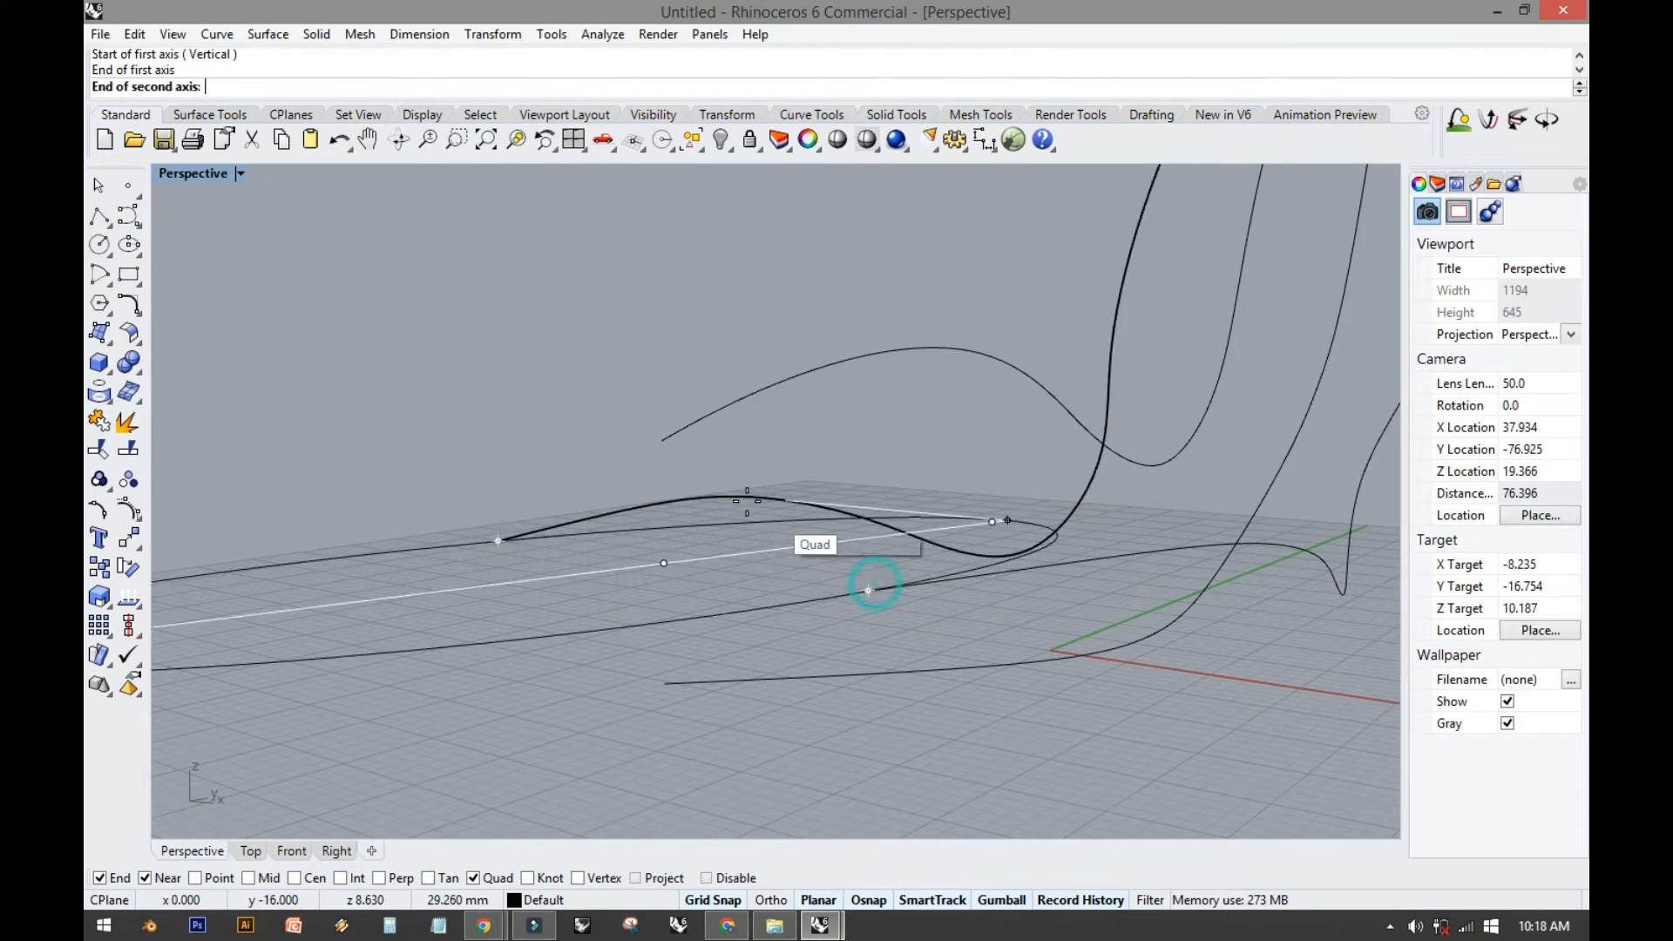
left_click(669, 452)
Examine the new ellipse where it meets the curve ends, and the high open ends of the four curves.
right_click_drag(672, 560, 645, 678)
scroll(642, 678, "up", 15)
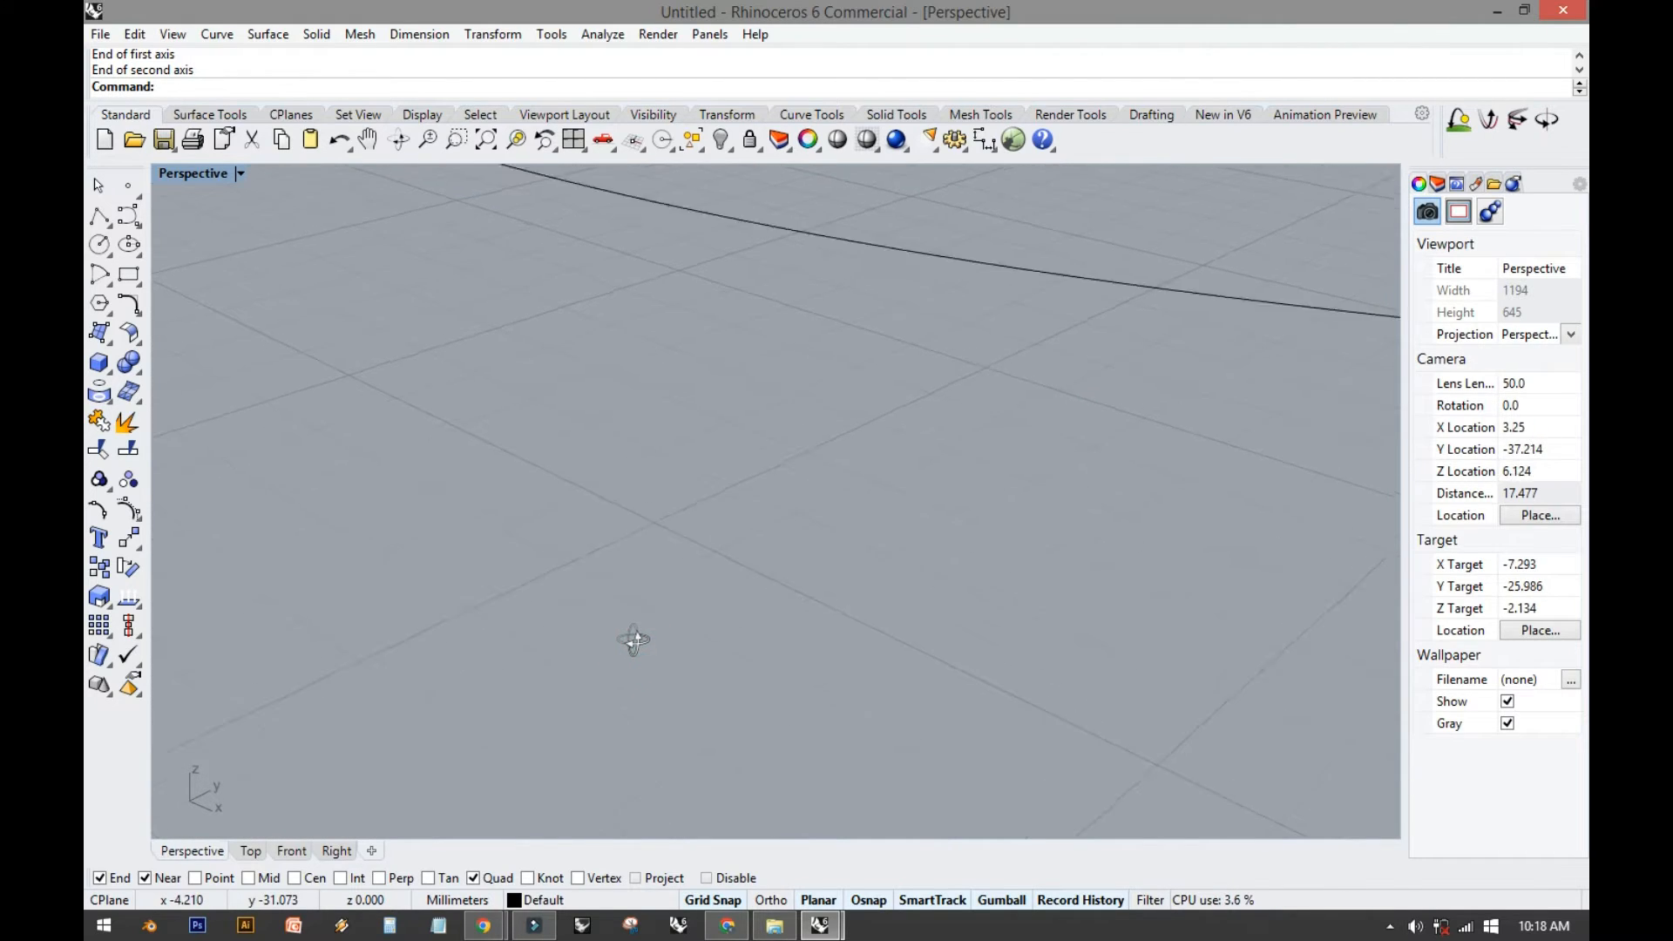
left_click(549, 247)
left_click(542, 226)
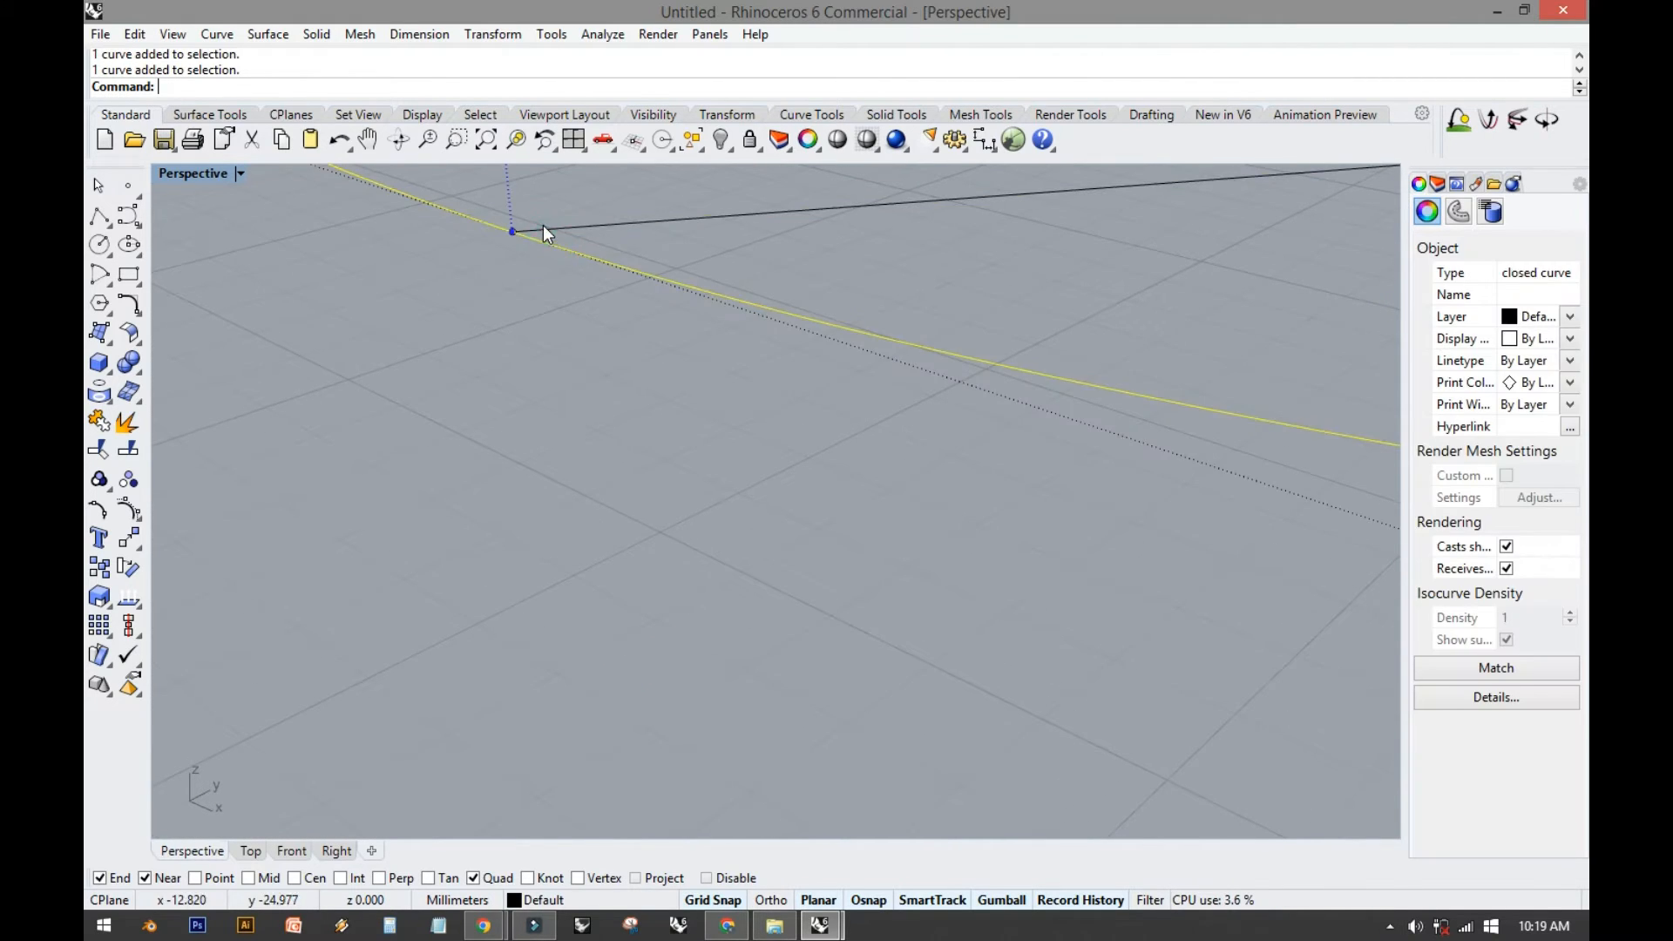
left_click(475, 315)
scroll(474, 317, "down", 8)
middle_click(475, 321)
left_click(598, 403)
scroll(627, 404, "down", 12)
scroll(627, 405, "down", 8)
right_click_drag(669, 490, 638, 624, "shift")
right_click_drag(767, 491, 623, 448)
scroll(892, 346, "up", 4)
scroll(900, 339, "up", 8)
right_click_drag(908, 333, 625, 457, "shift")
scroll(680, 384, "up", 6)
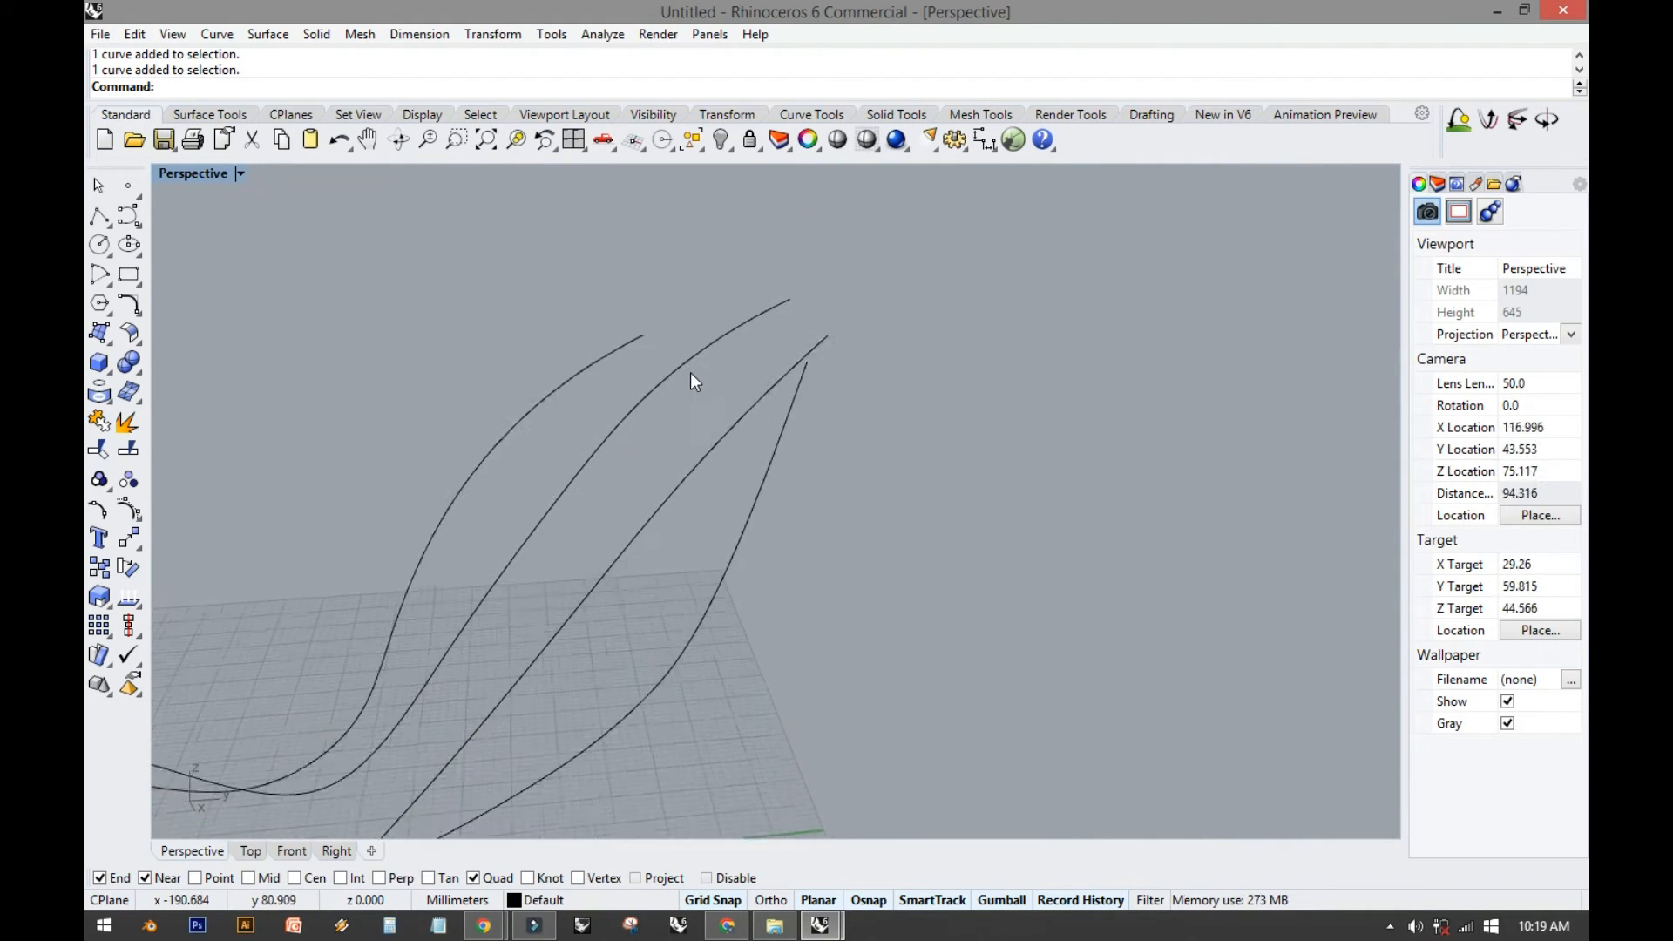
right_click_drag(645, 320, 542, 349)
Draw a straight polyline about 16.4 mm long in the Right view, from the upper profile curve's high end down across the other curves.
double_click(209, 171)
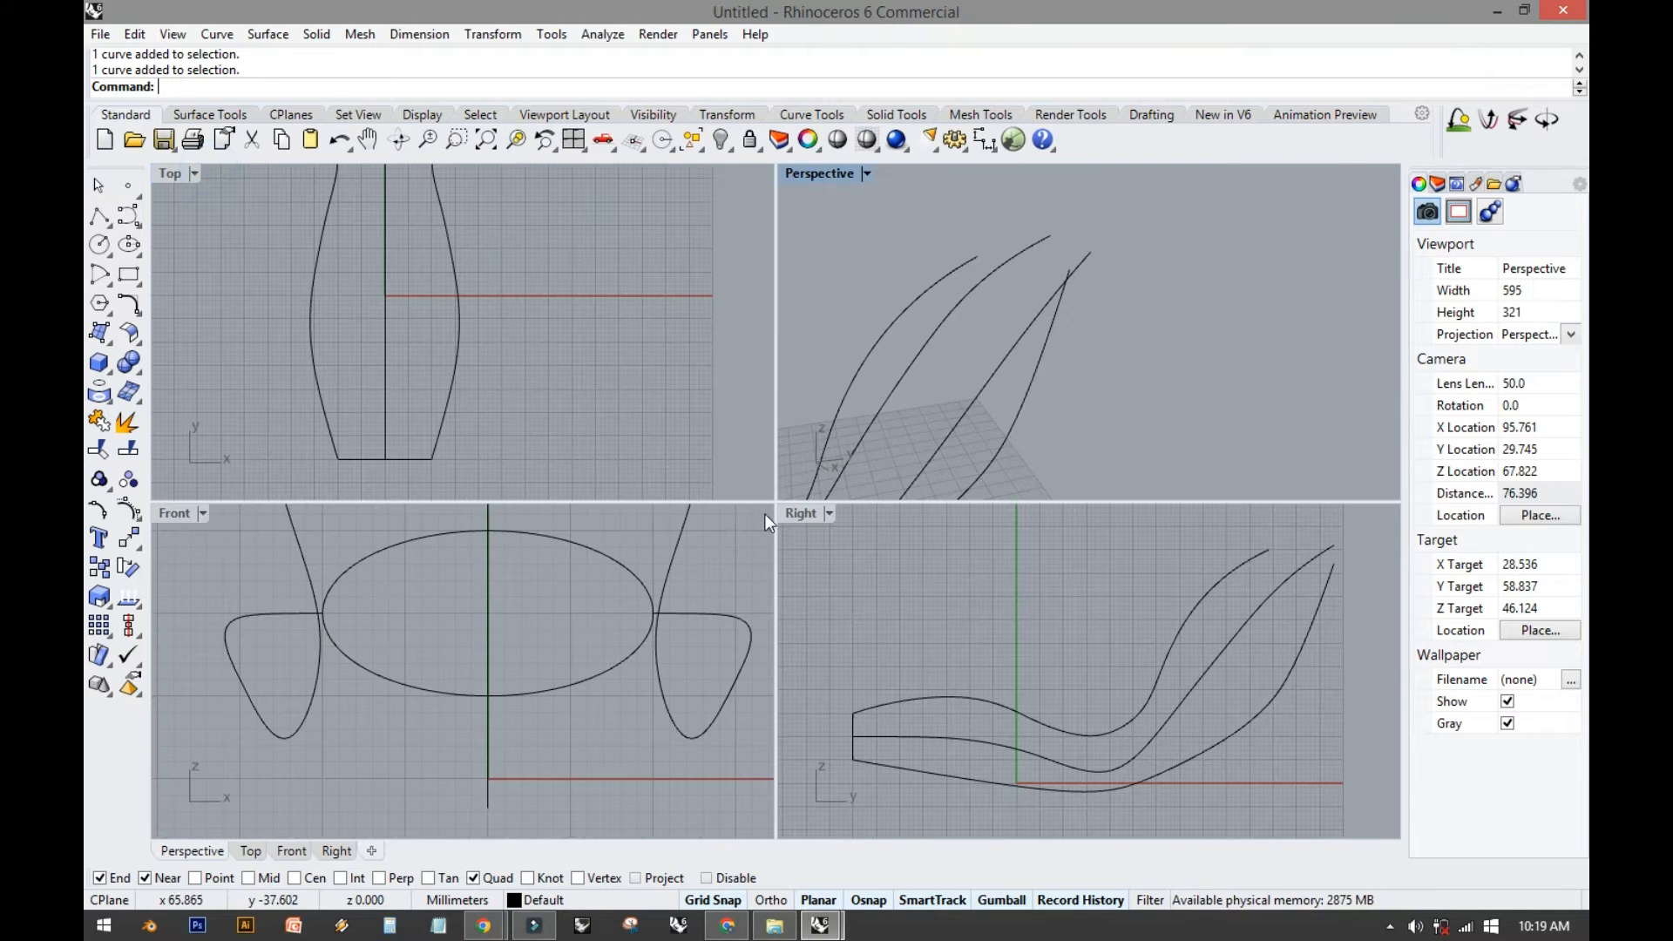
double_click(800, 518)
scroll(845, 523, "up", 6)
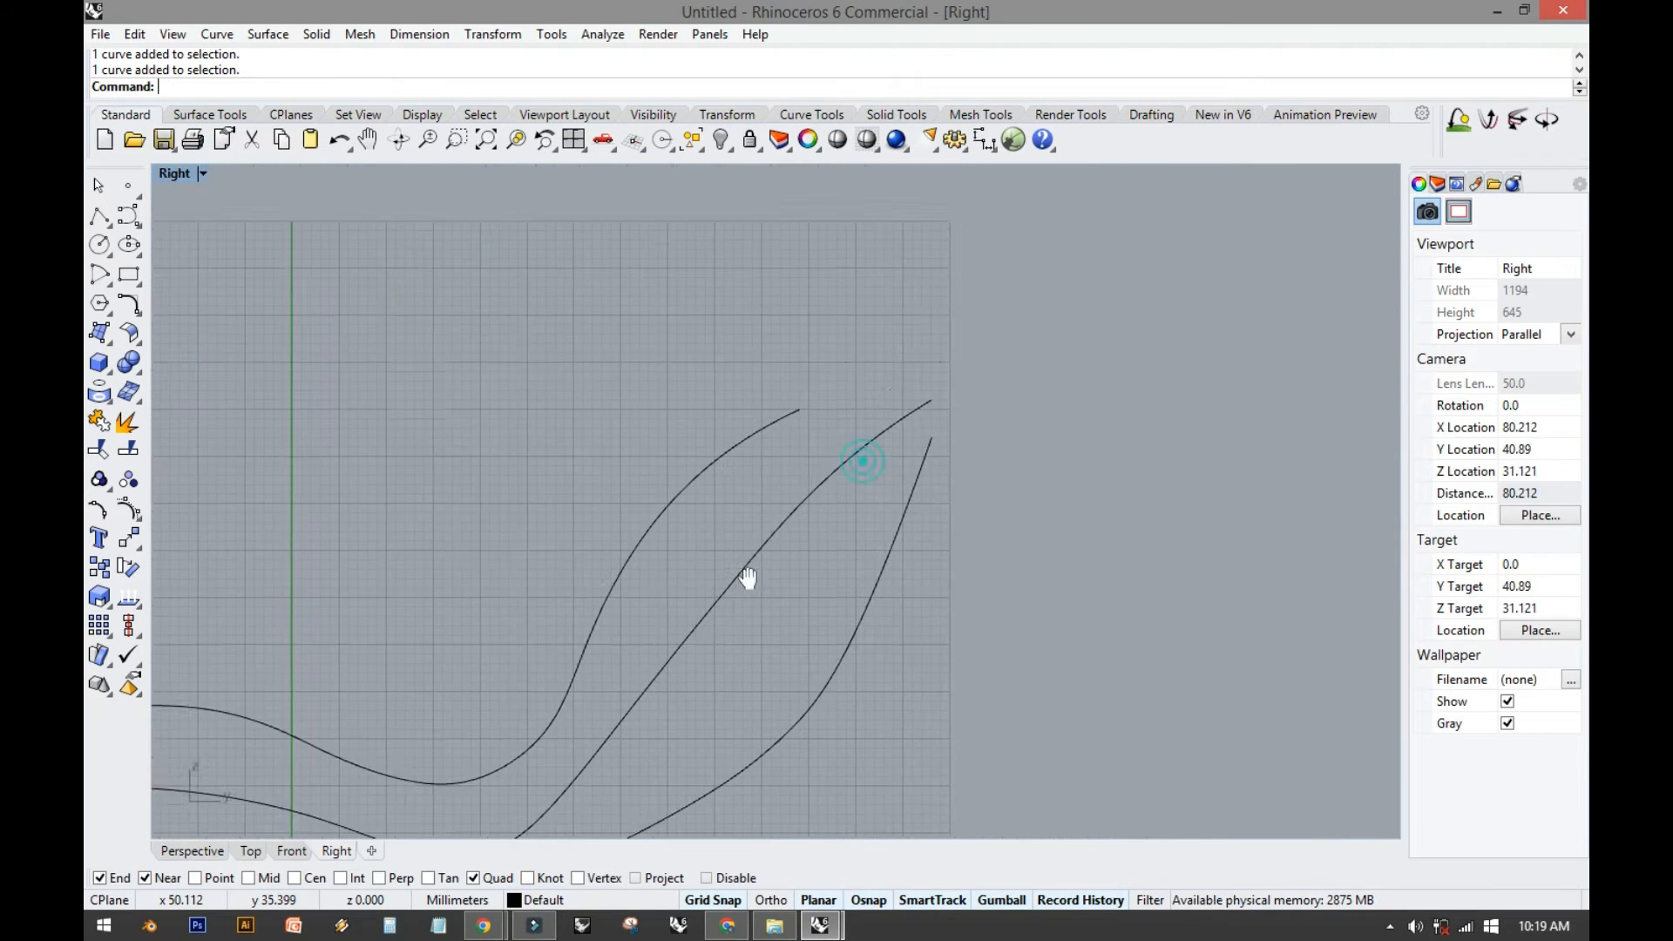
left_click(100, 217)
scroll(716, 408, "up", 3)
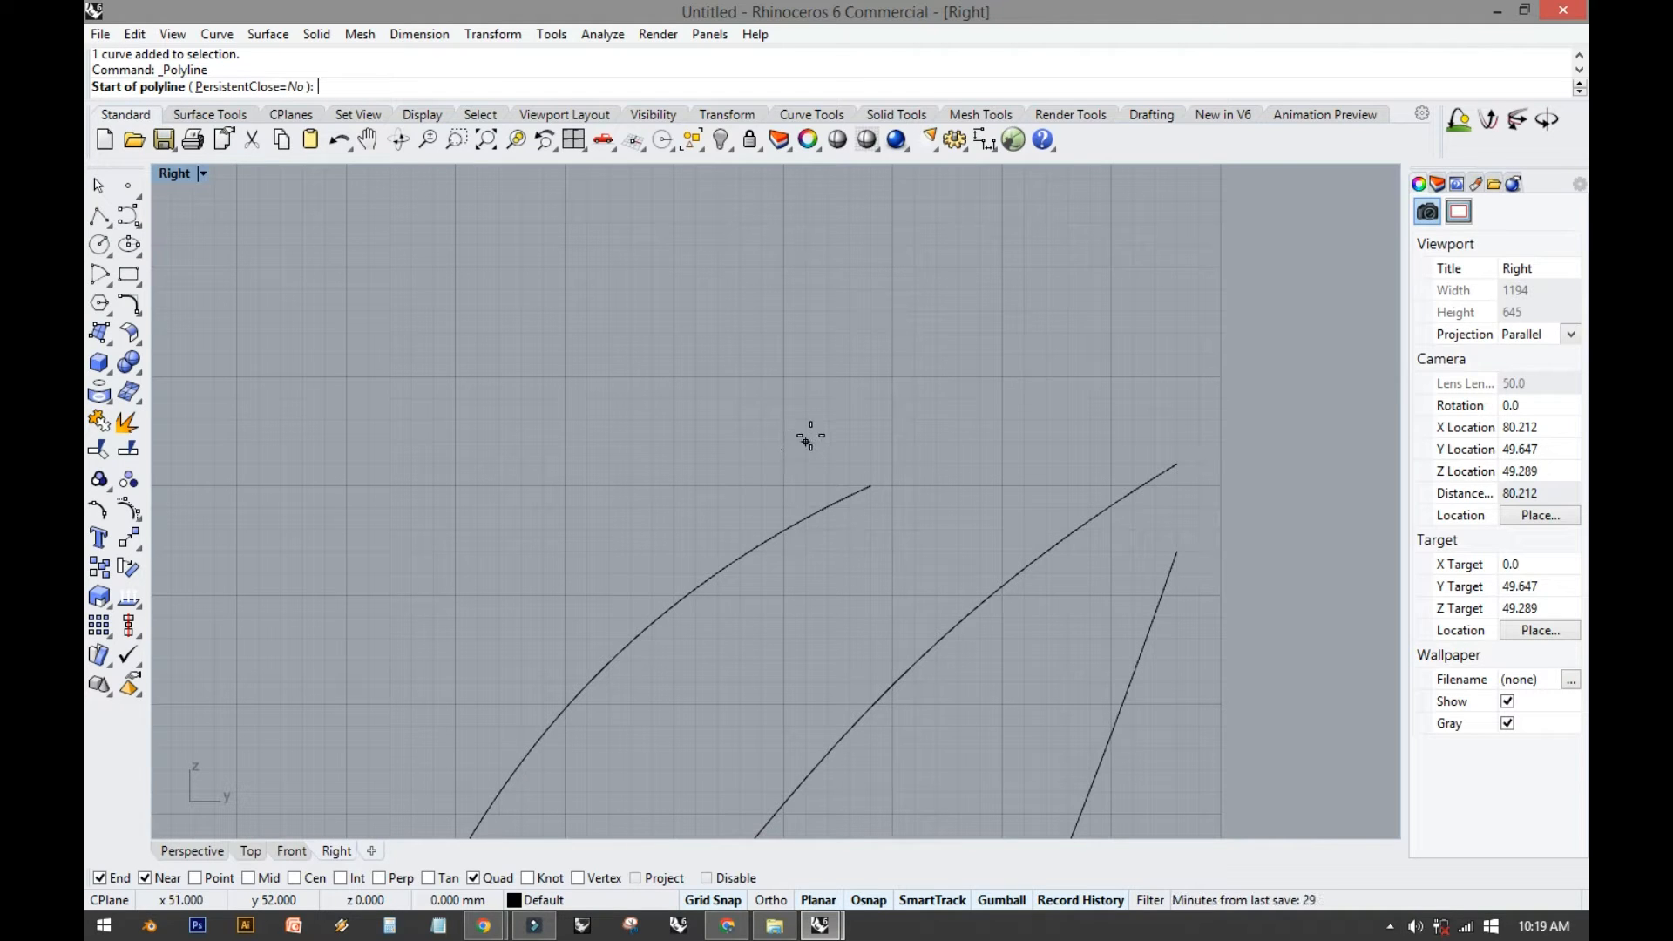
left_click(870, 485)
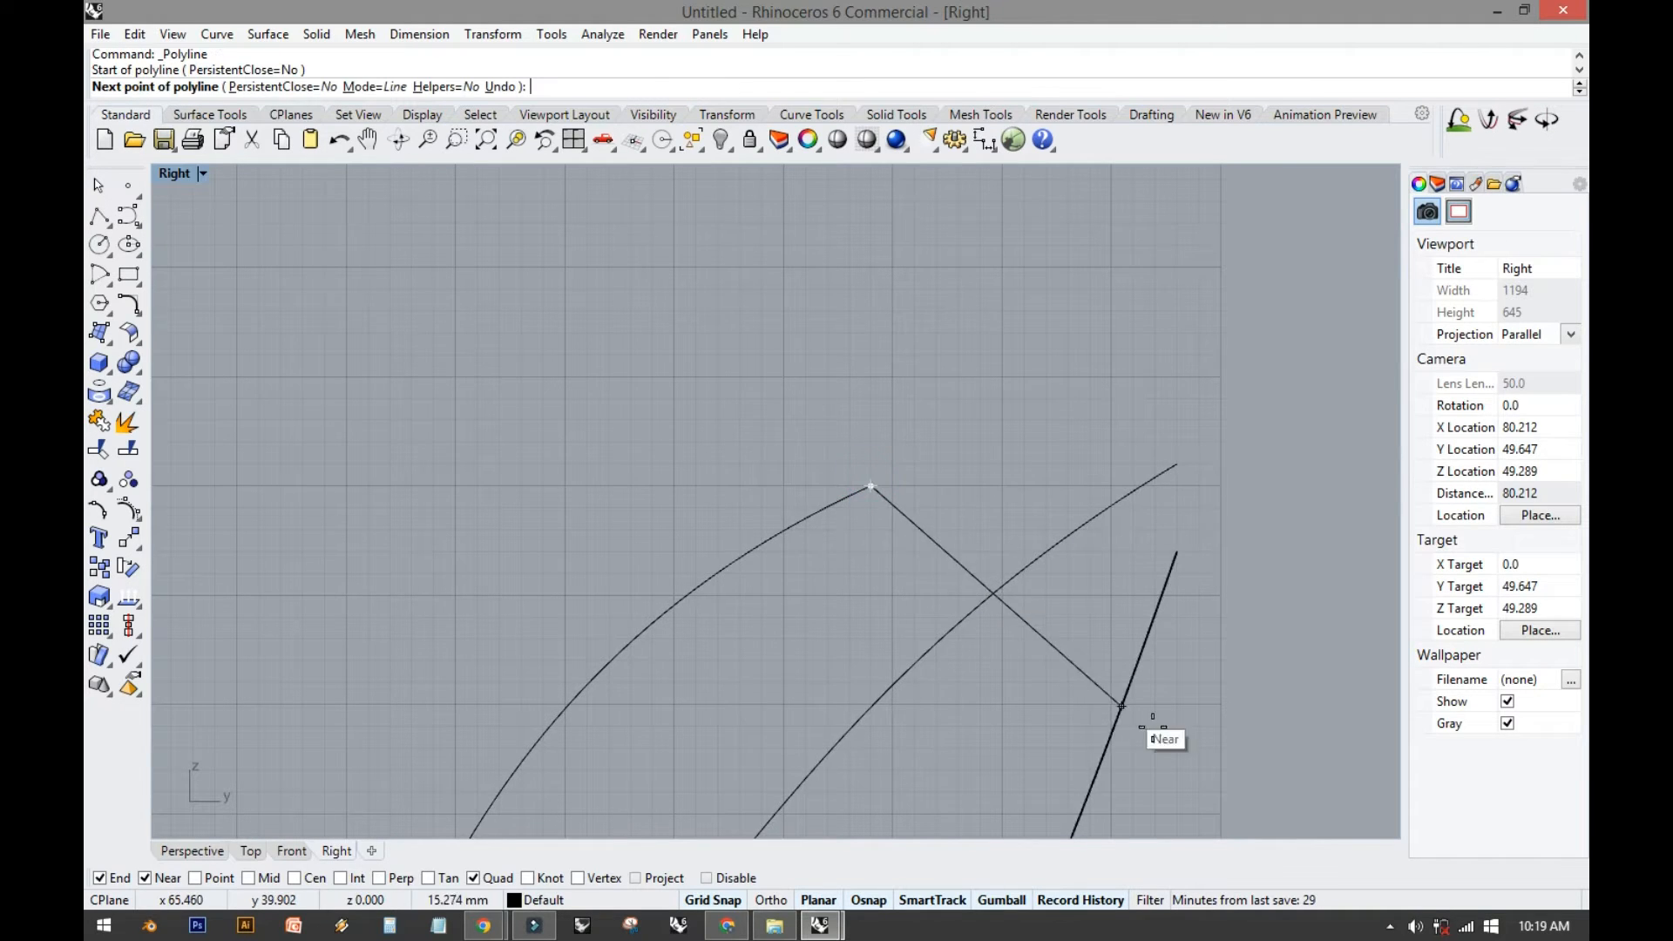
right_click_drag(1142, 717, 1089, 662)
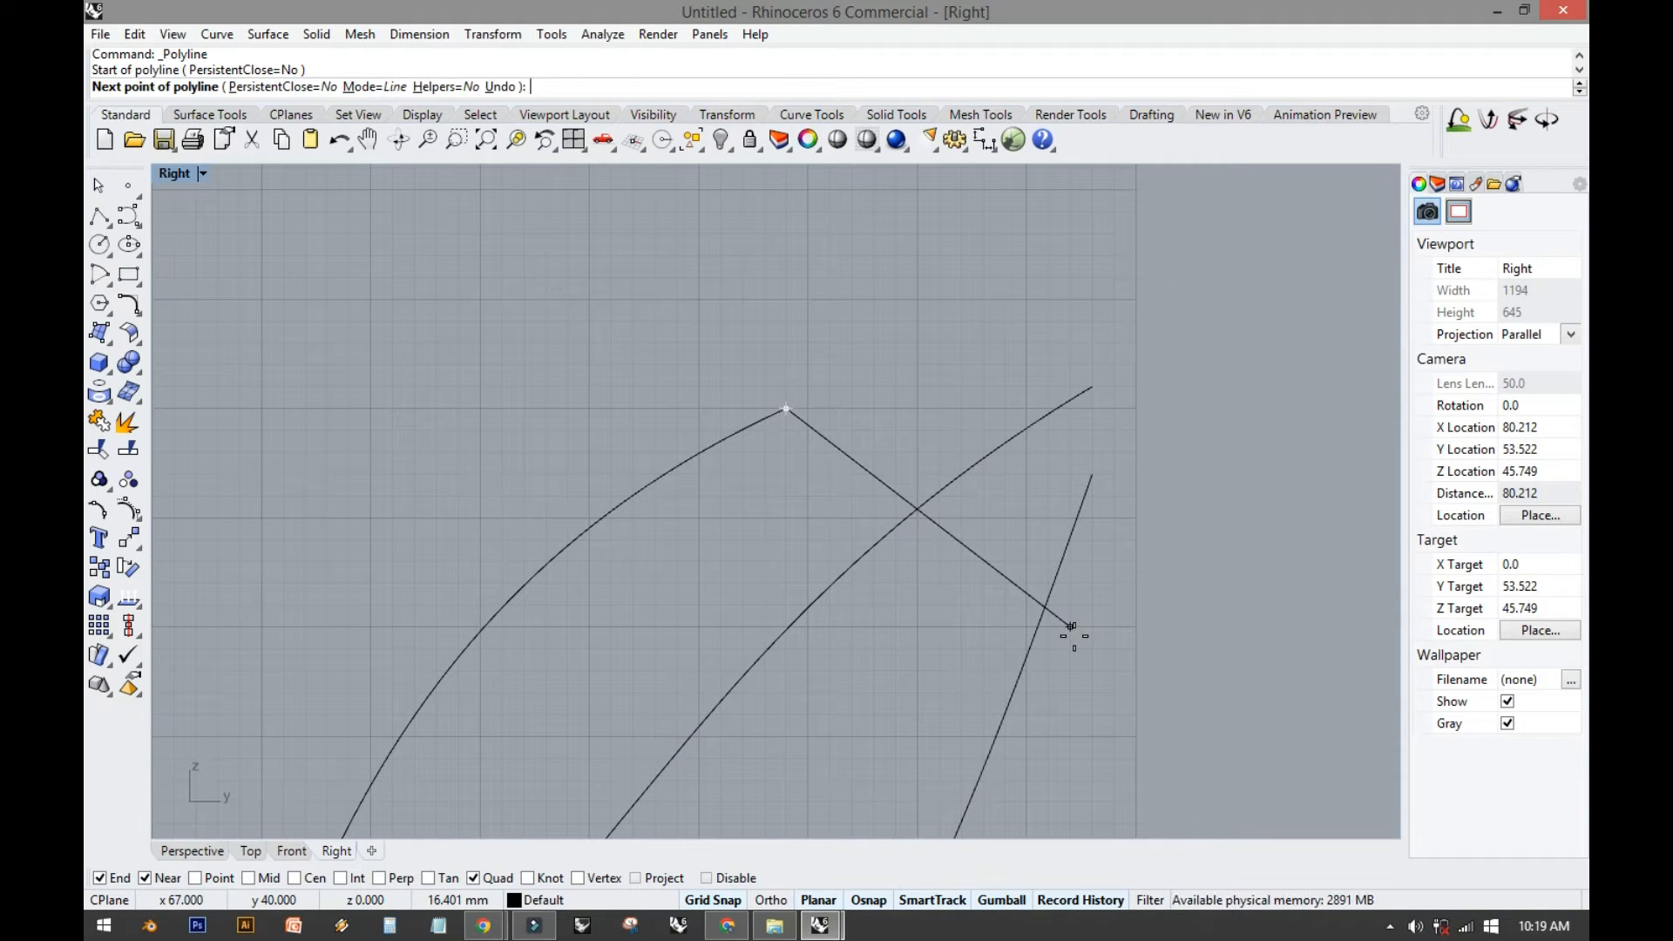
left_click(1071, 626)
key("Return")
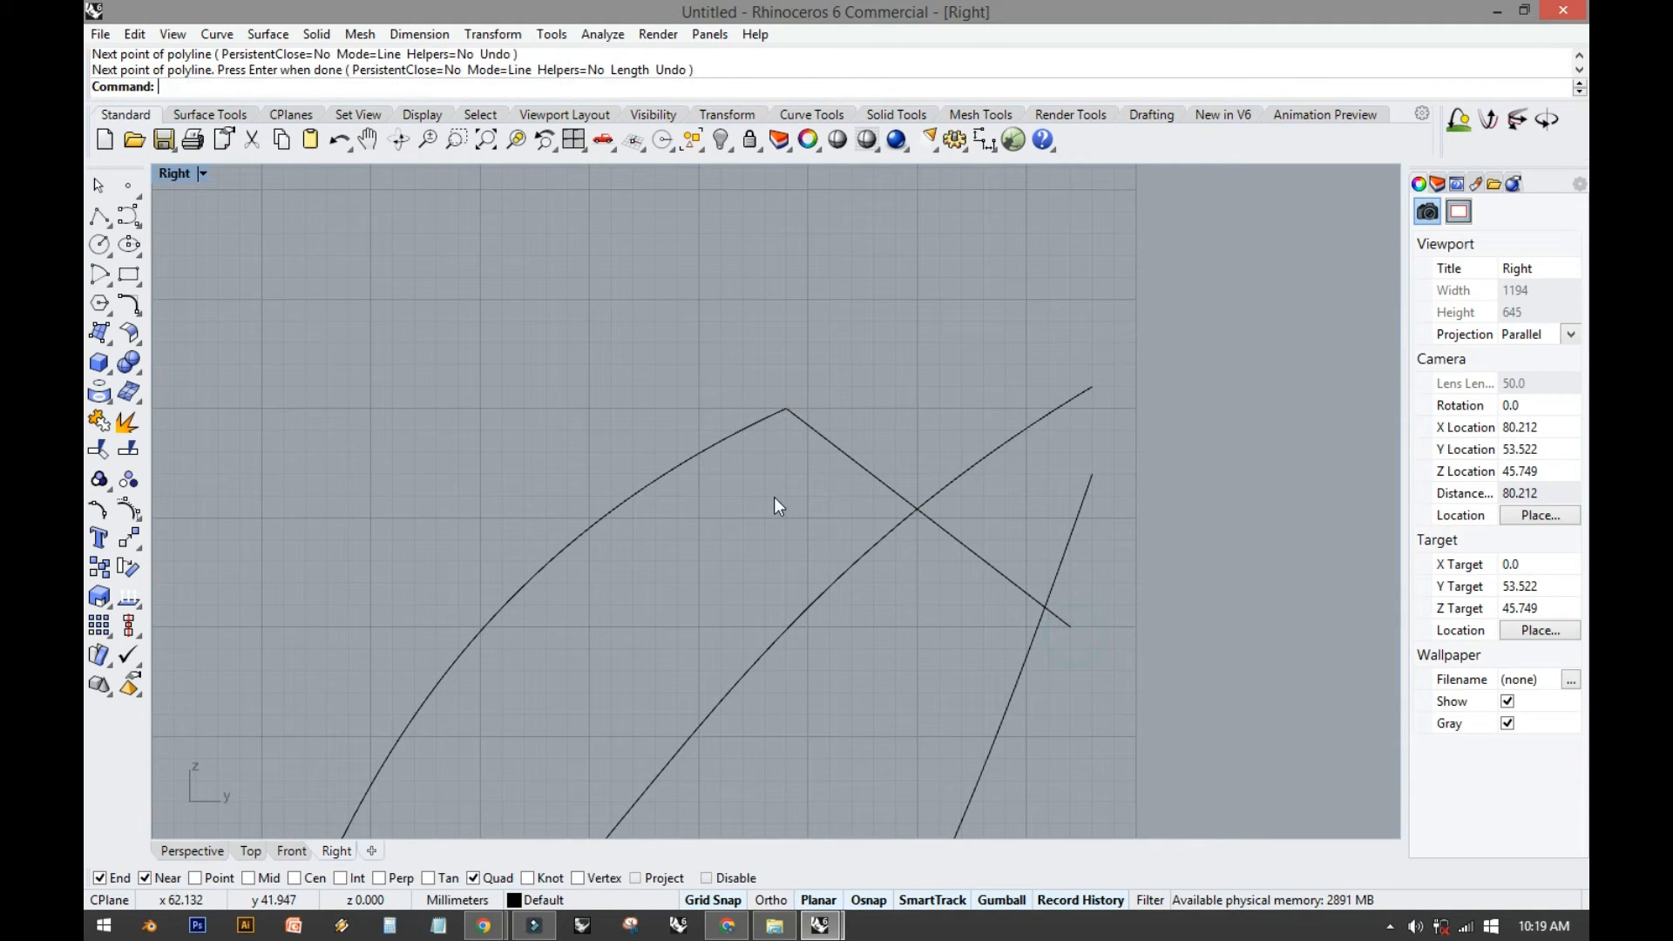
Extrude the slanted line along the X direction into a flat surface in the Perspective view.
double_click(168, 170)
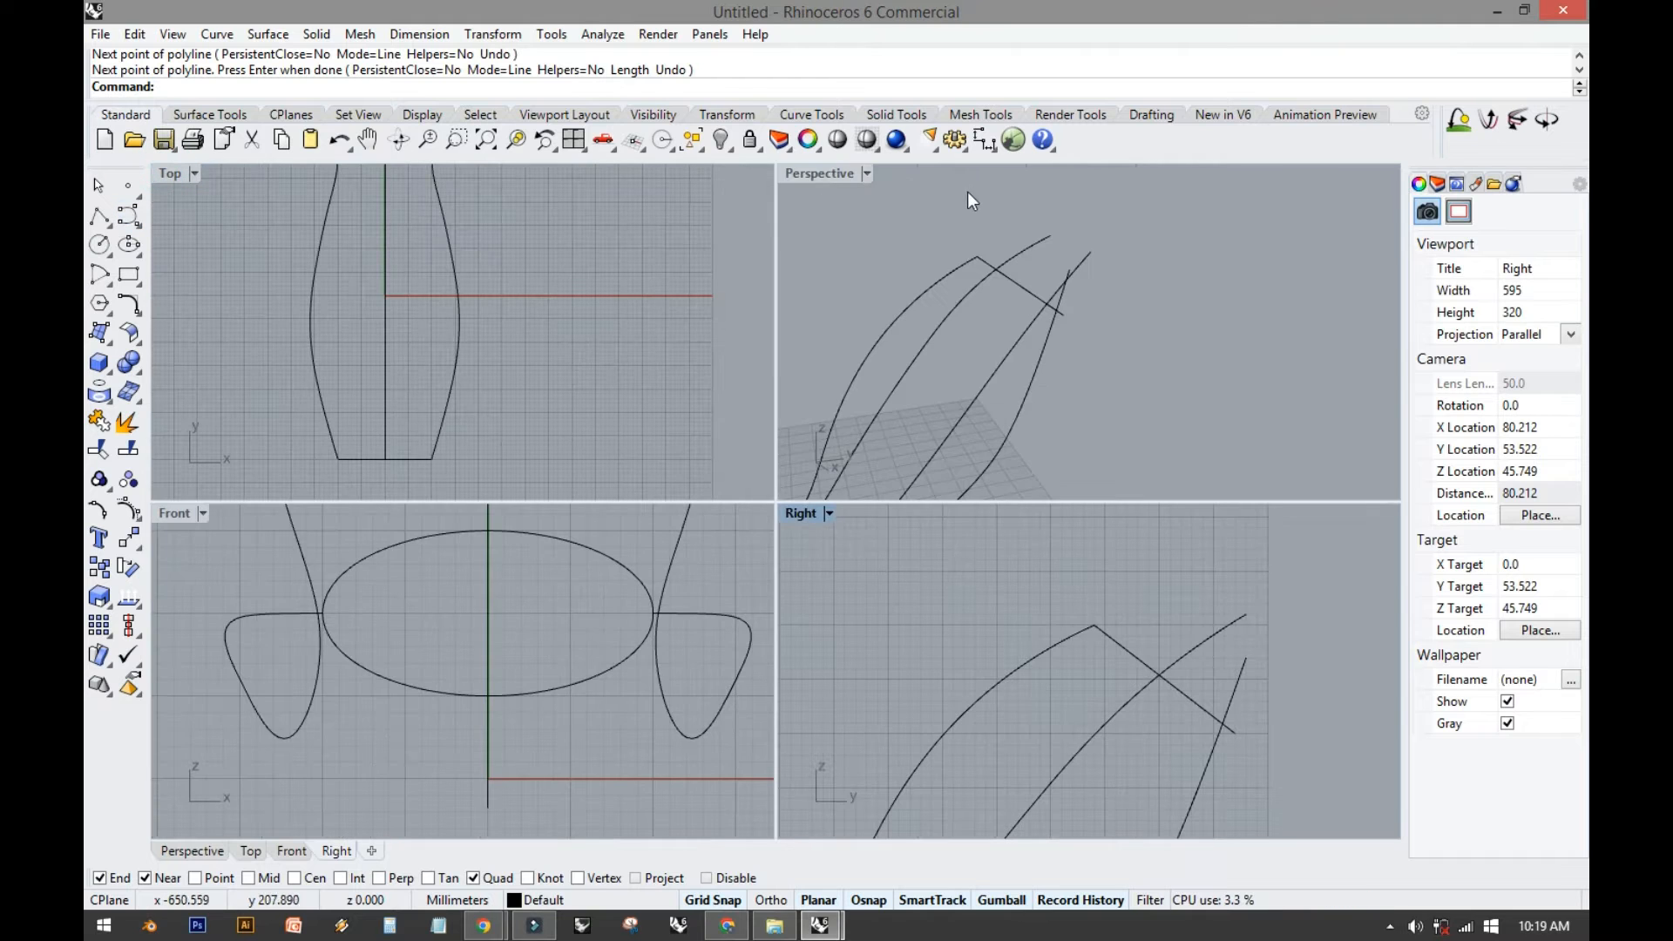
double_click(835, 179)
right_click_drag(758, 272, 1055, 306)
mouse_move(778, 423)
right_mouse_down()
mouse_move(1019, 381)
mouse_move(799, 415)
right_mouse_up()
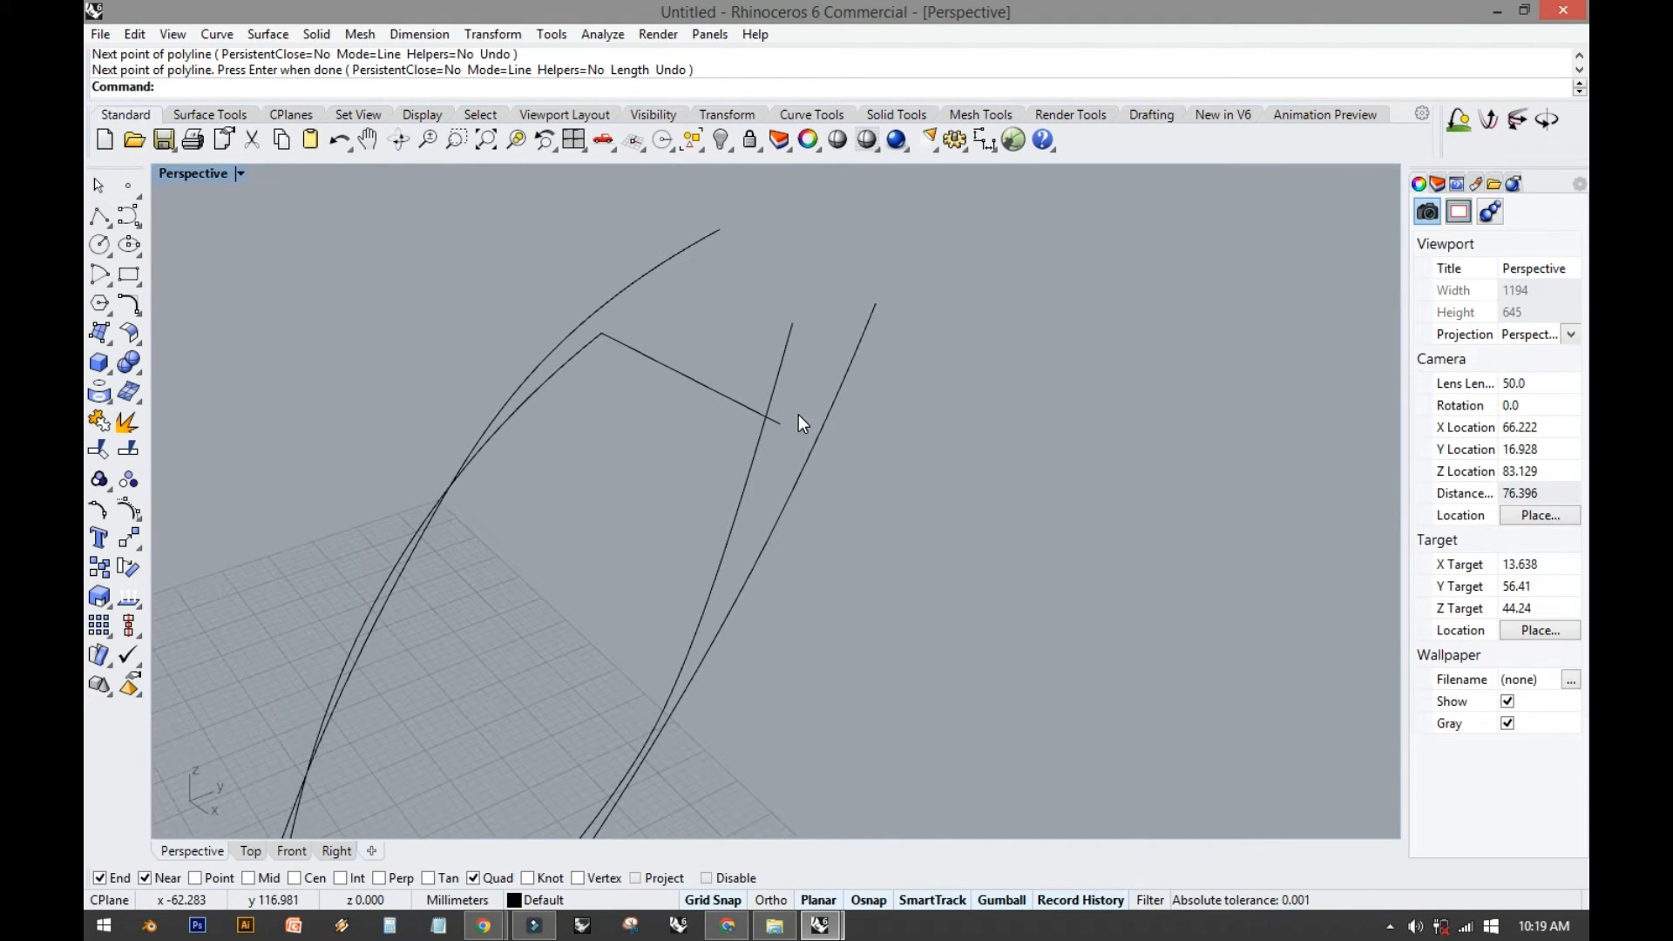
left_click(710, 387)
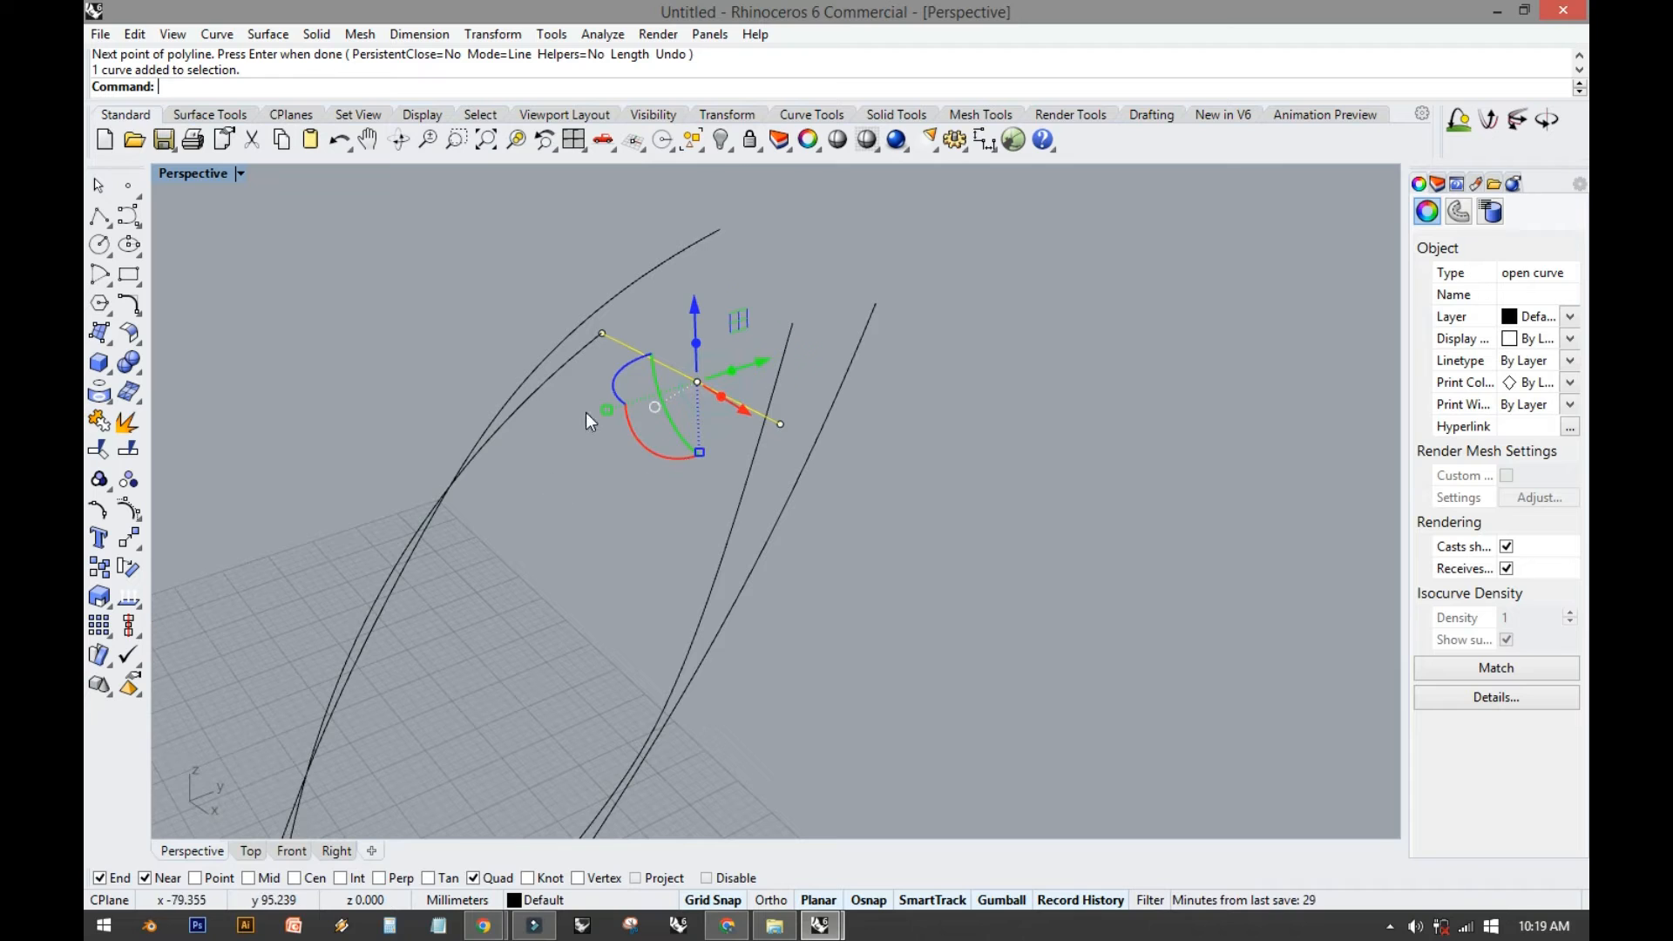
scroll(610, 418, "up", 4)
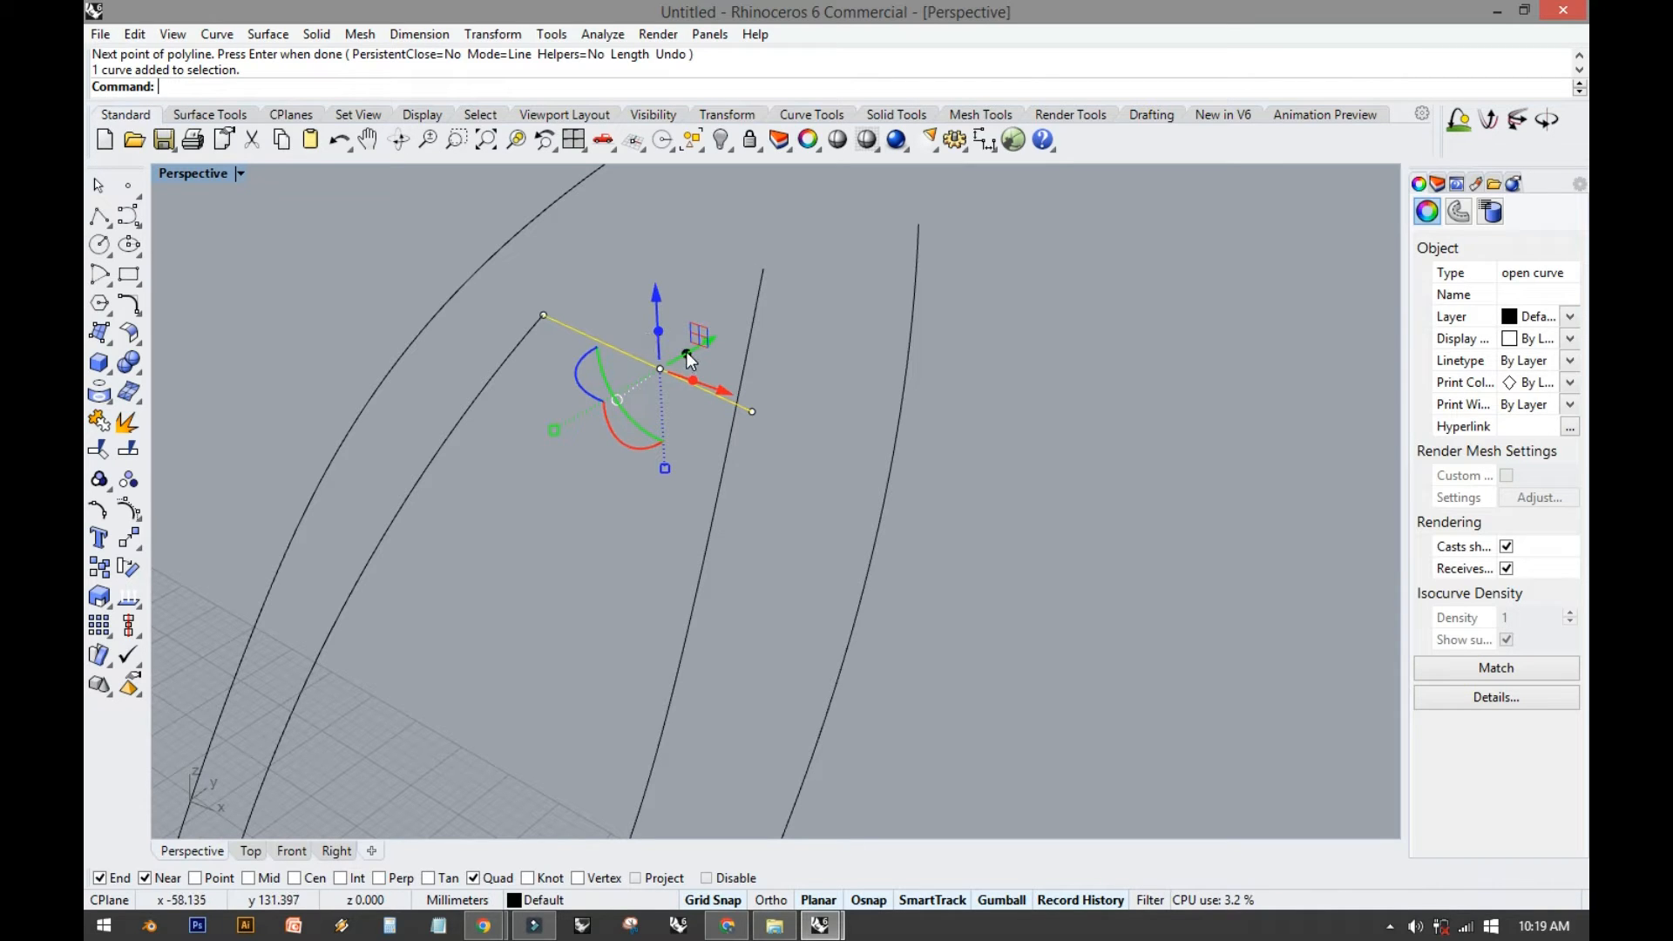
left_click_drag(692, 380, 1240, 501)
mouse_move(1113, 491)
right_mouse_down()
mouse_move(970, 536)
mouse_move(904, 427)
right_mouse_up()
right_click_drag(779, 500, 812, 387)
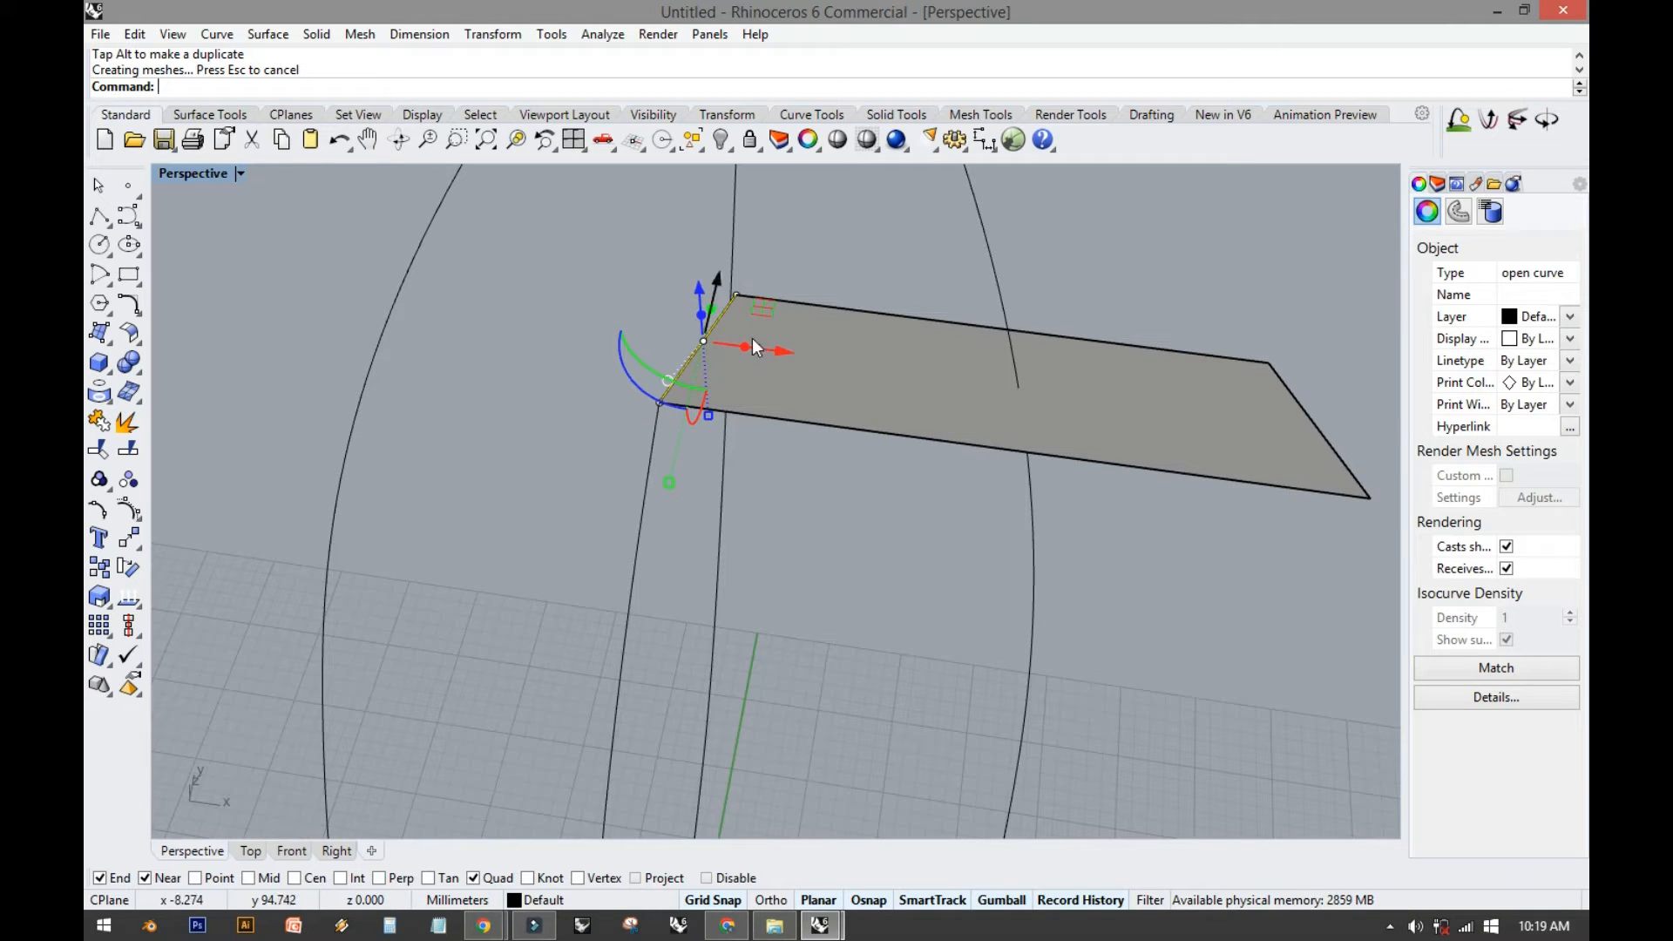
left_click_drag(765, 348, 640, 329)
key("ctrl+z")
Move the extruded surface back along X to straddle all four curves, accepting the broken history, and widen it along X.
left_click(798, 362)
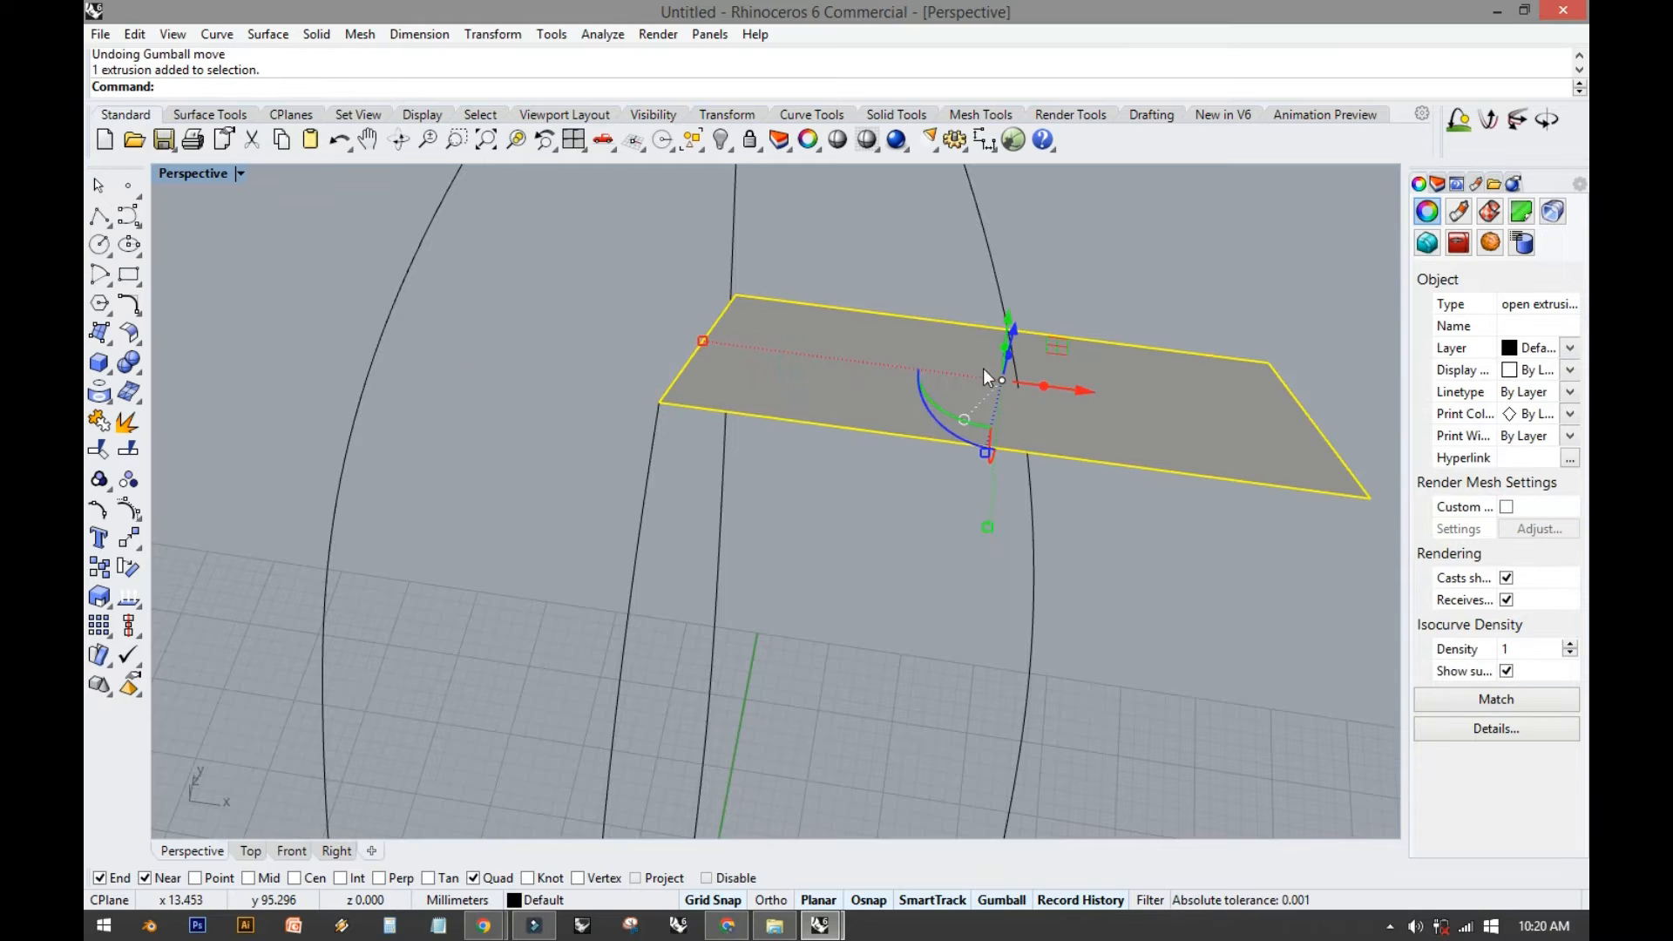
left_click_drag(1080, 390, 775, 361)
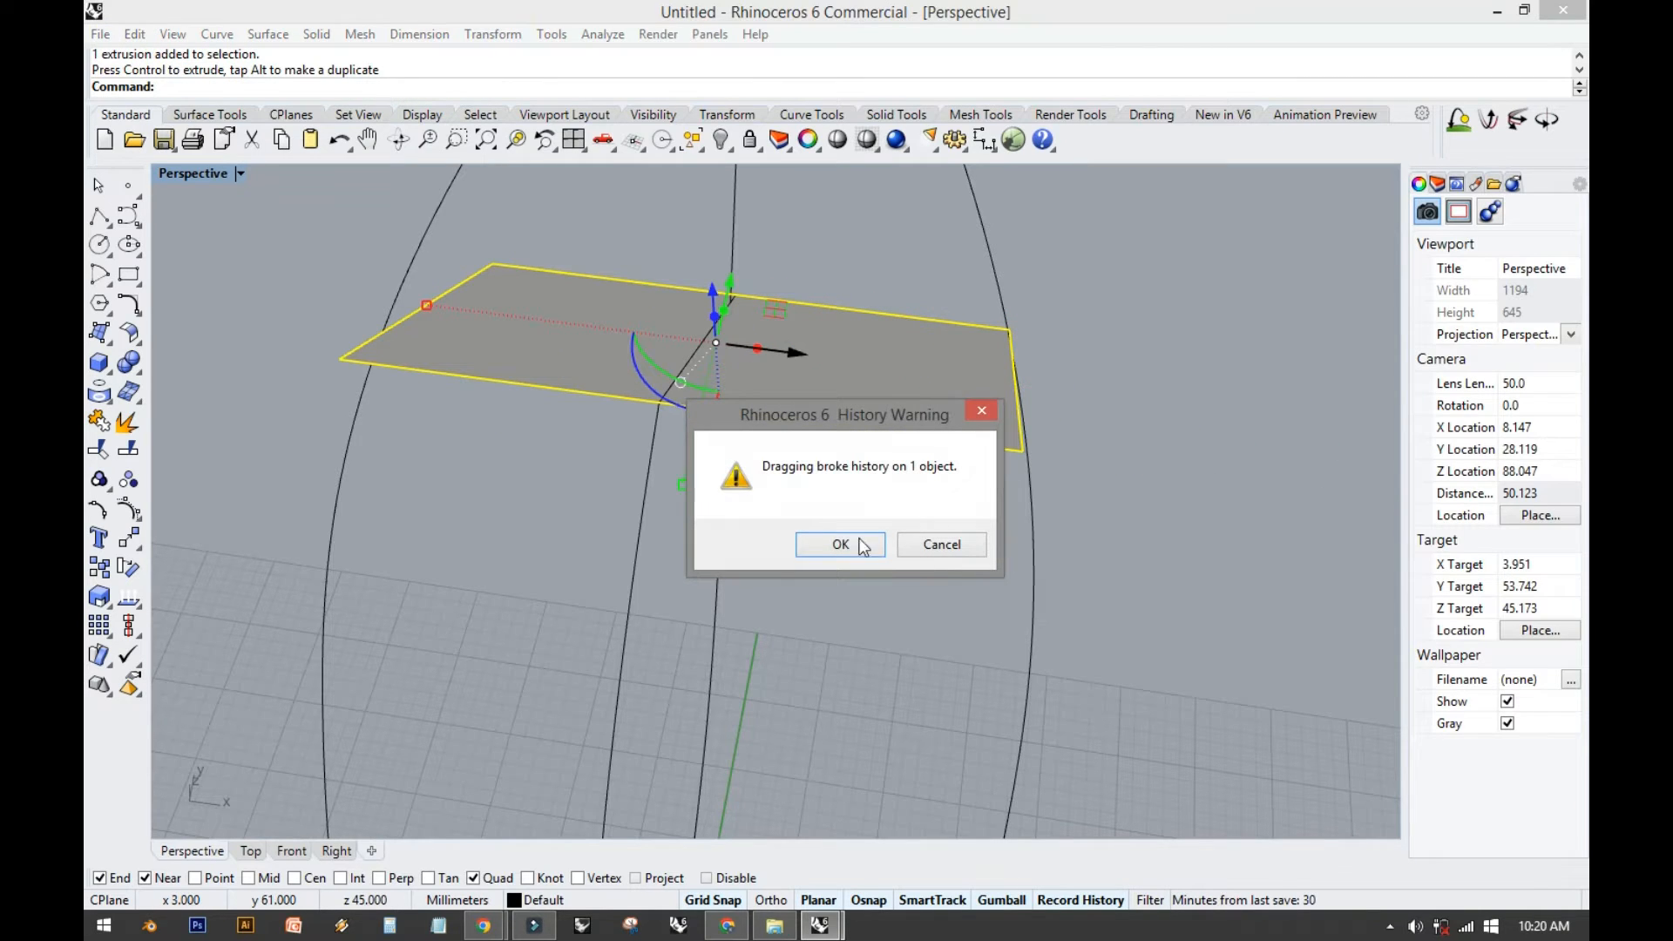
left_click(863, 545)
left_click_drag(424, 304, 327, 292)
left_click(247, 380)
right_click_drag(566, 435, 767, 480)
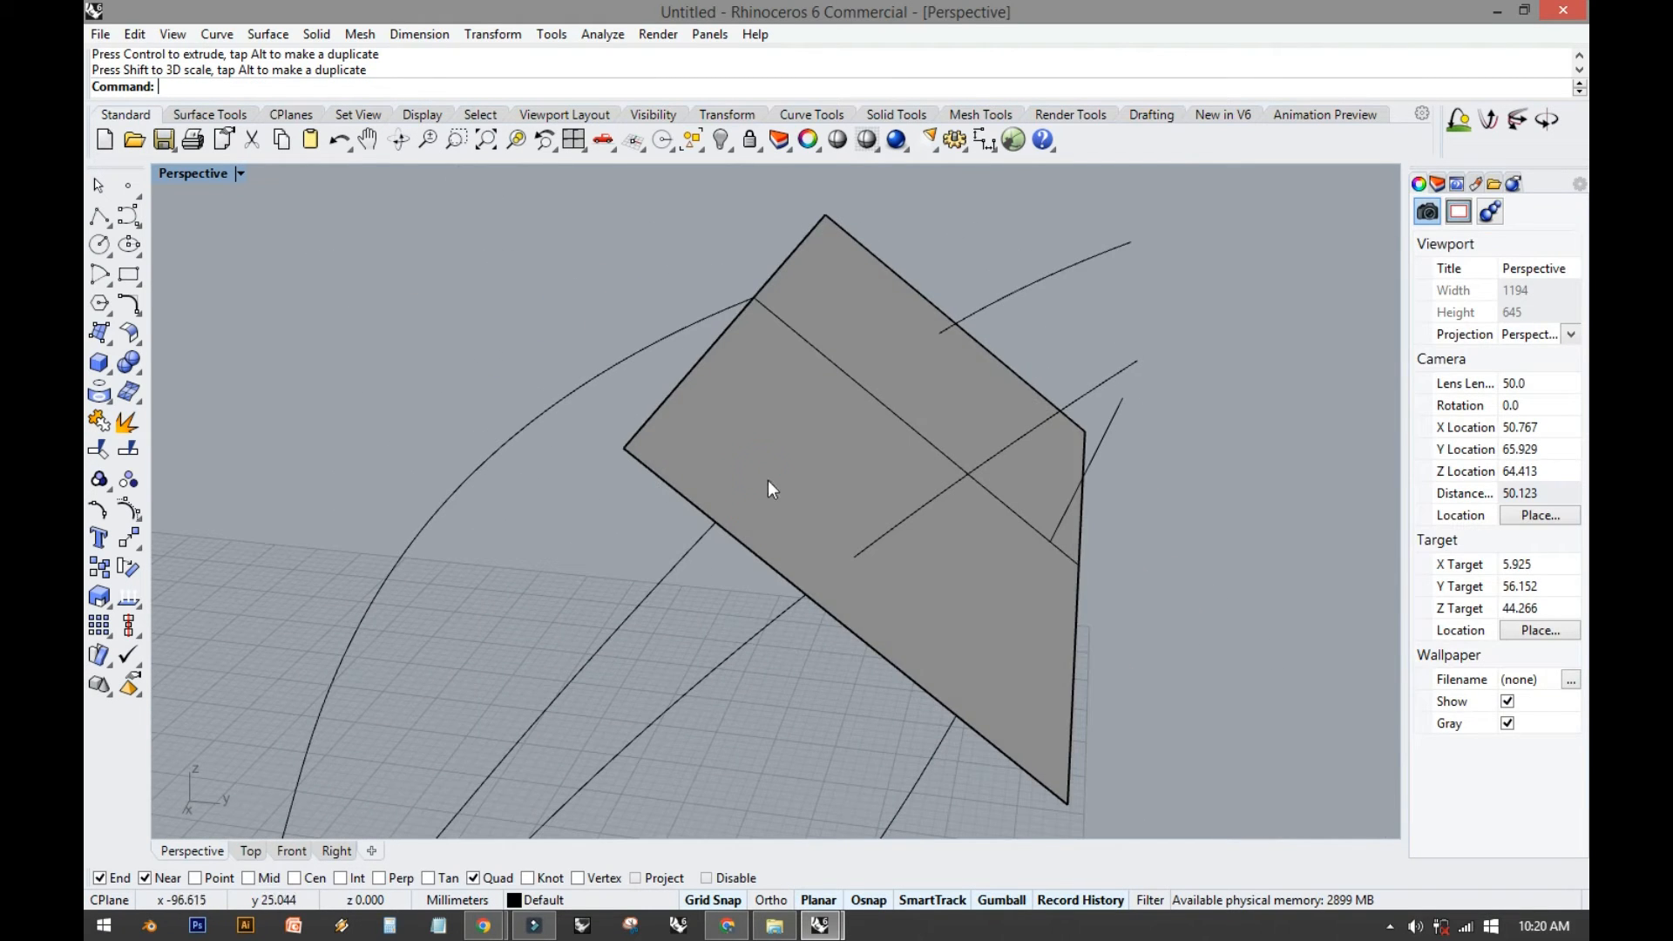
Trim the overhanging ends of the two side curves and the lower profile curve, using the extruded surface as the cutting object.
left_click(790, 451)
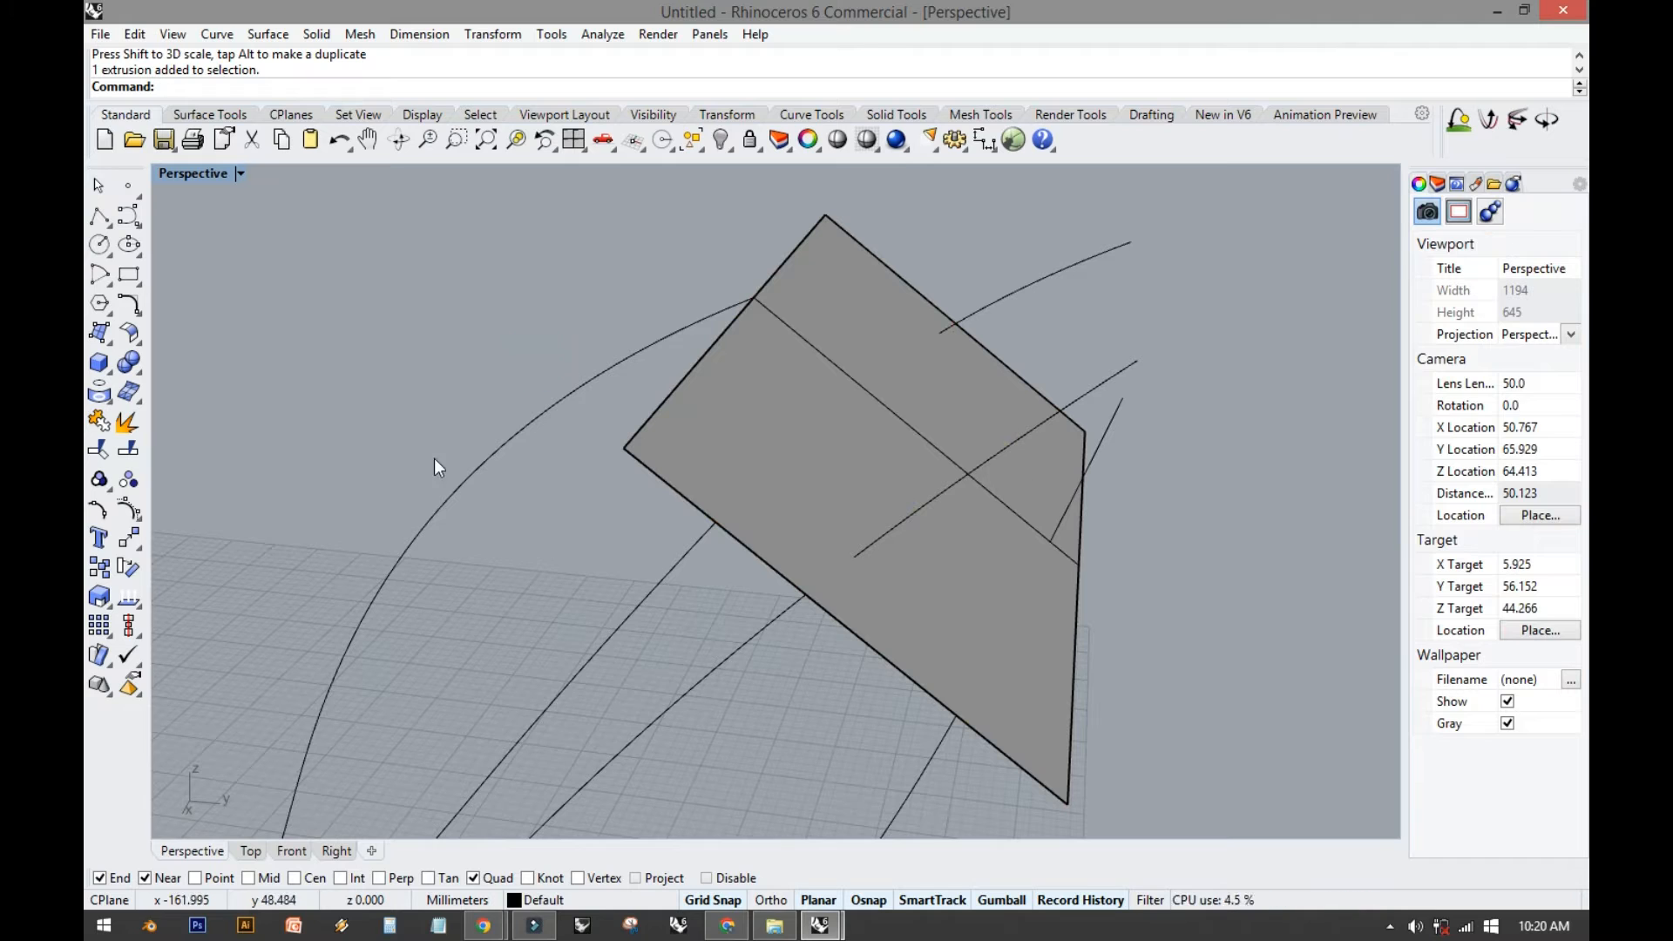
left_click(92, 450)
left_click(755, 467)
right_click(755, 461)
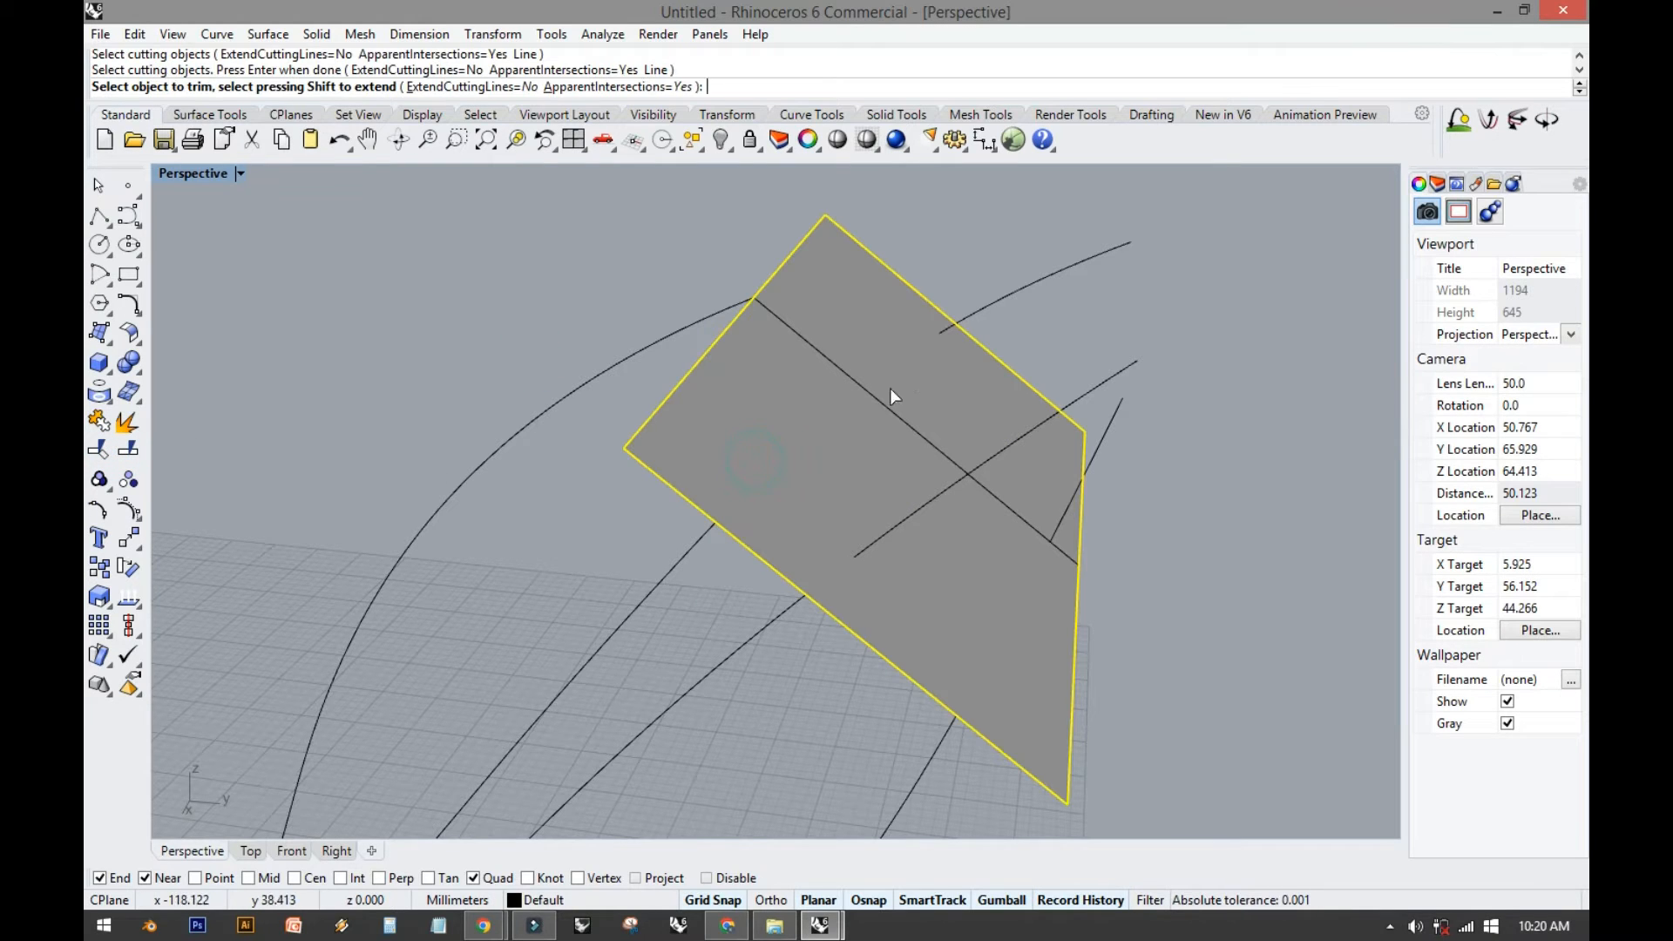
left_click(998, 307)
left_click(1103, 387)
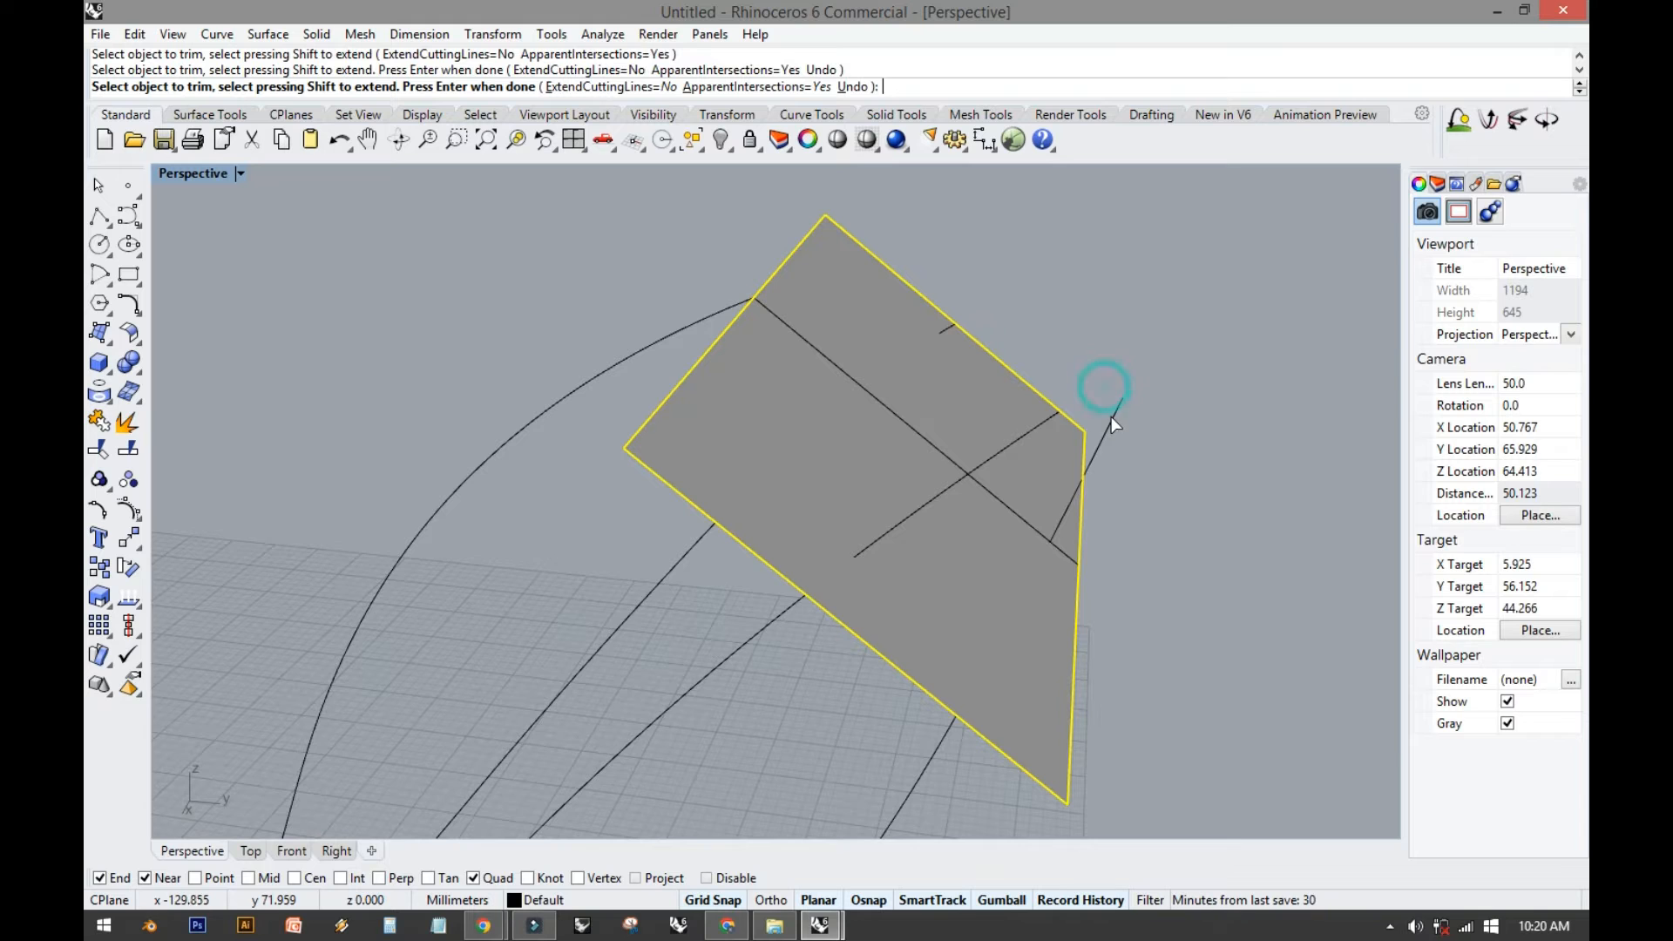
left_click(1111, 416)
mouse_move(1111, 416)
right_mouse_down()
mouse_move(1131, 423)
mouse_move(1136, 404)
right_mouse_up()
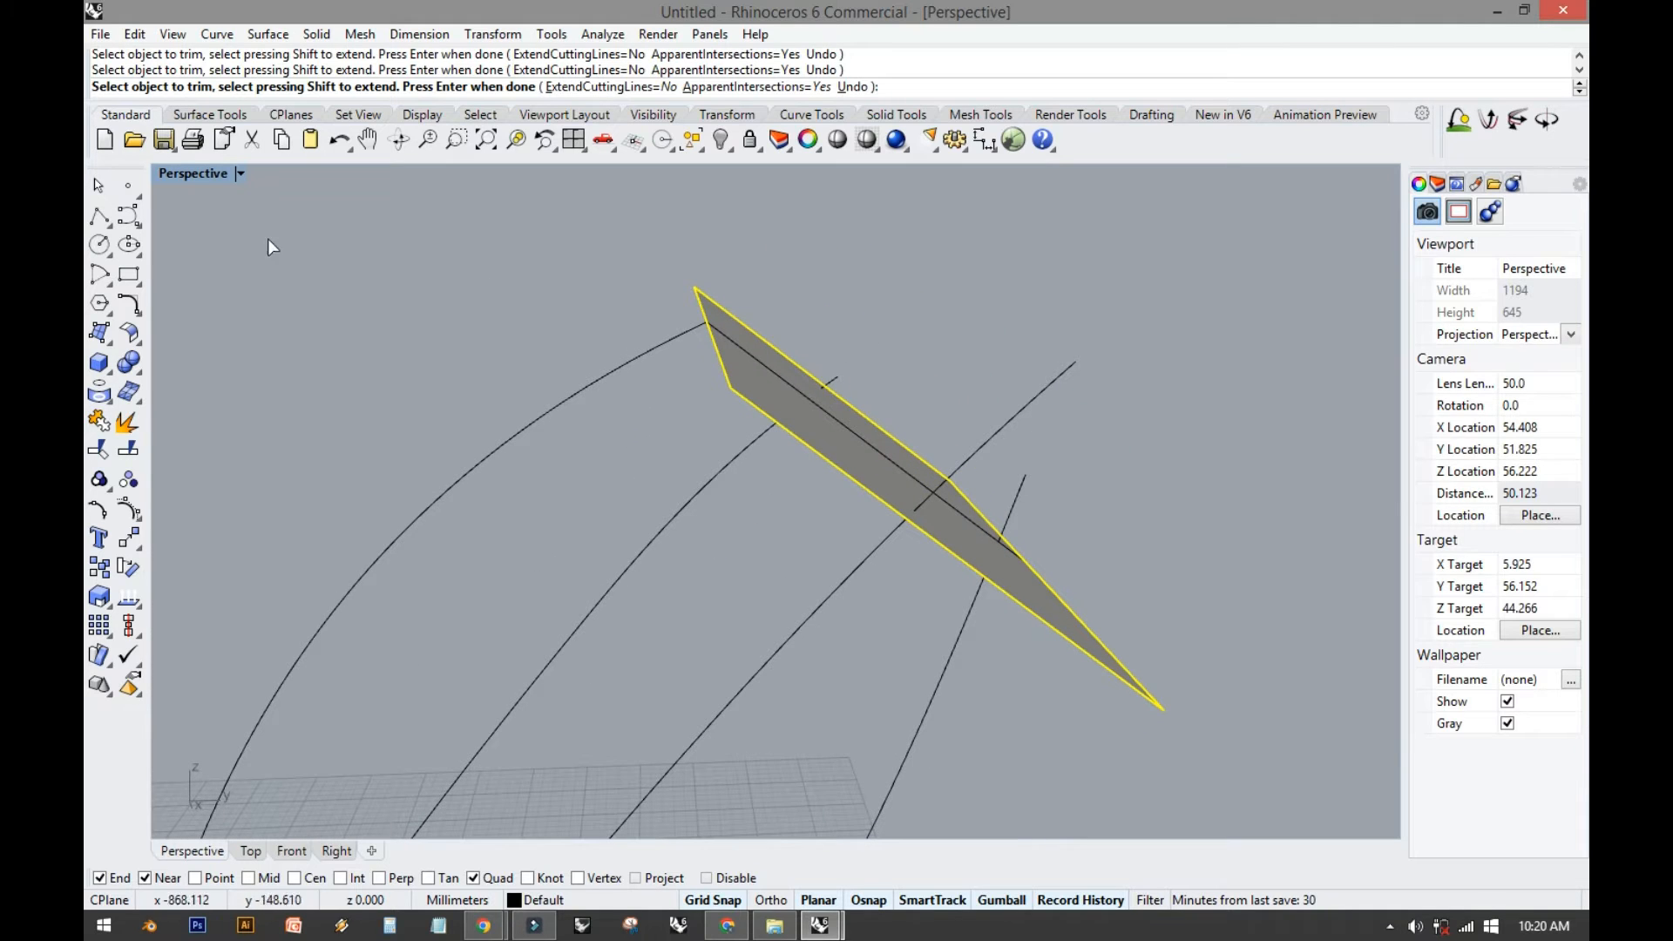
Trim the remaining curve overhangs beyond the cutting surface in the Right view and accept the broken history.
double_click(202, 174)
double_click(810, 516)
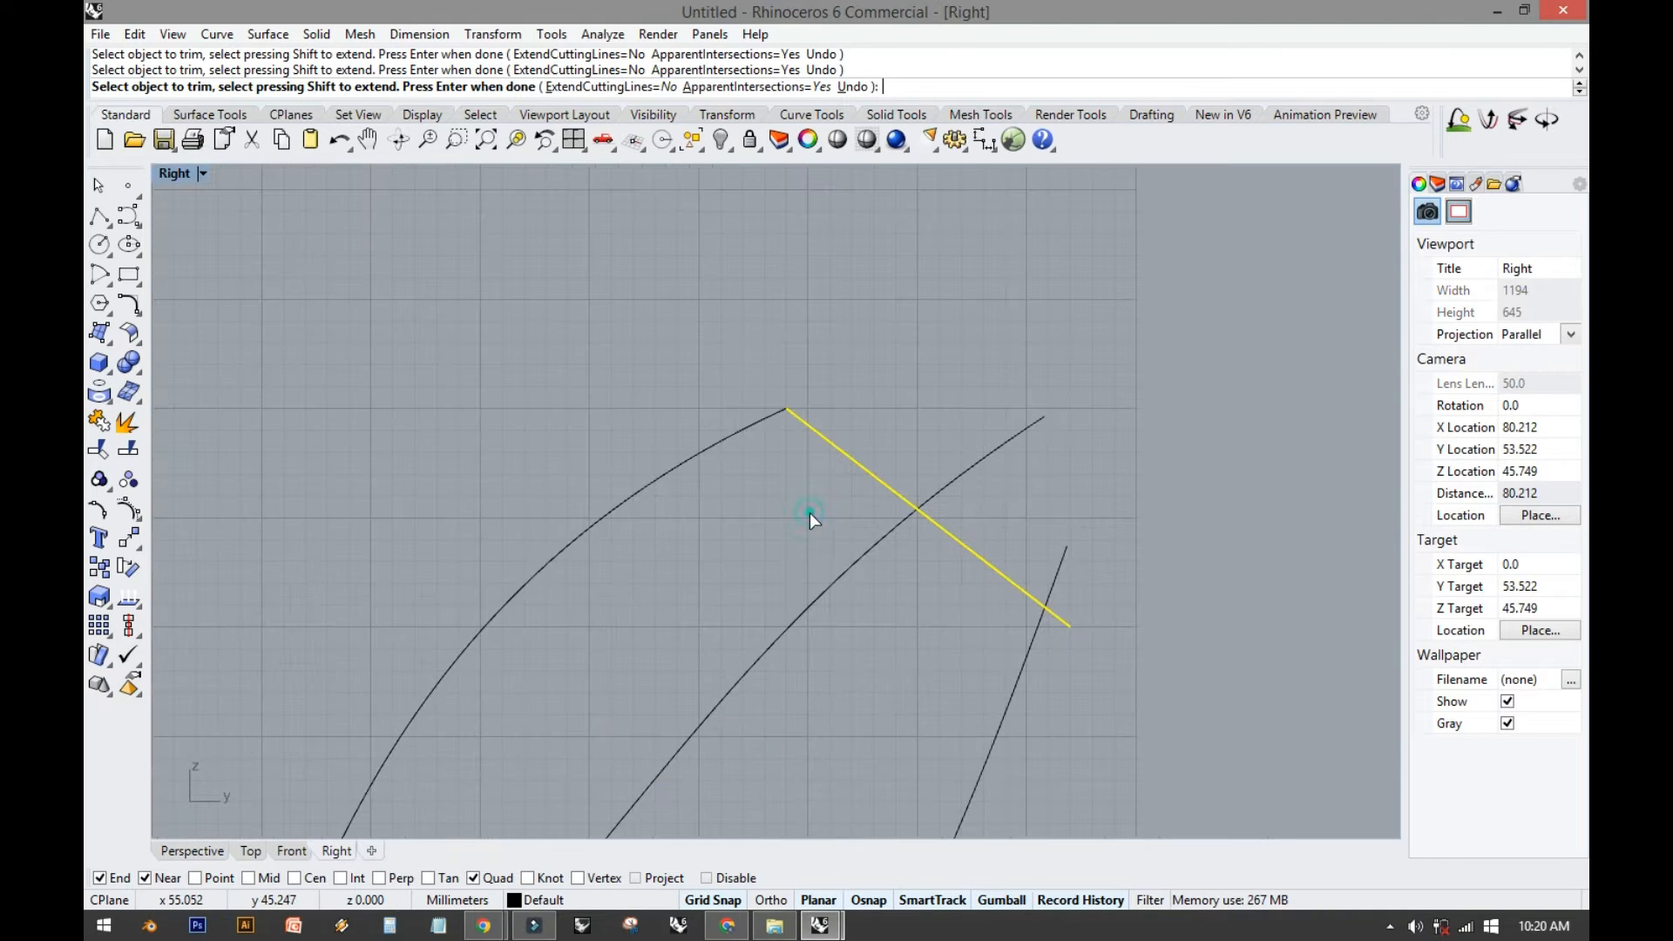
left_click(957, 476)
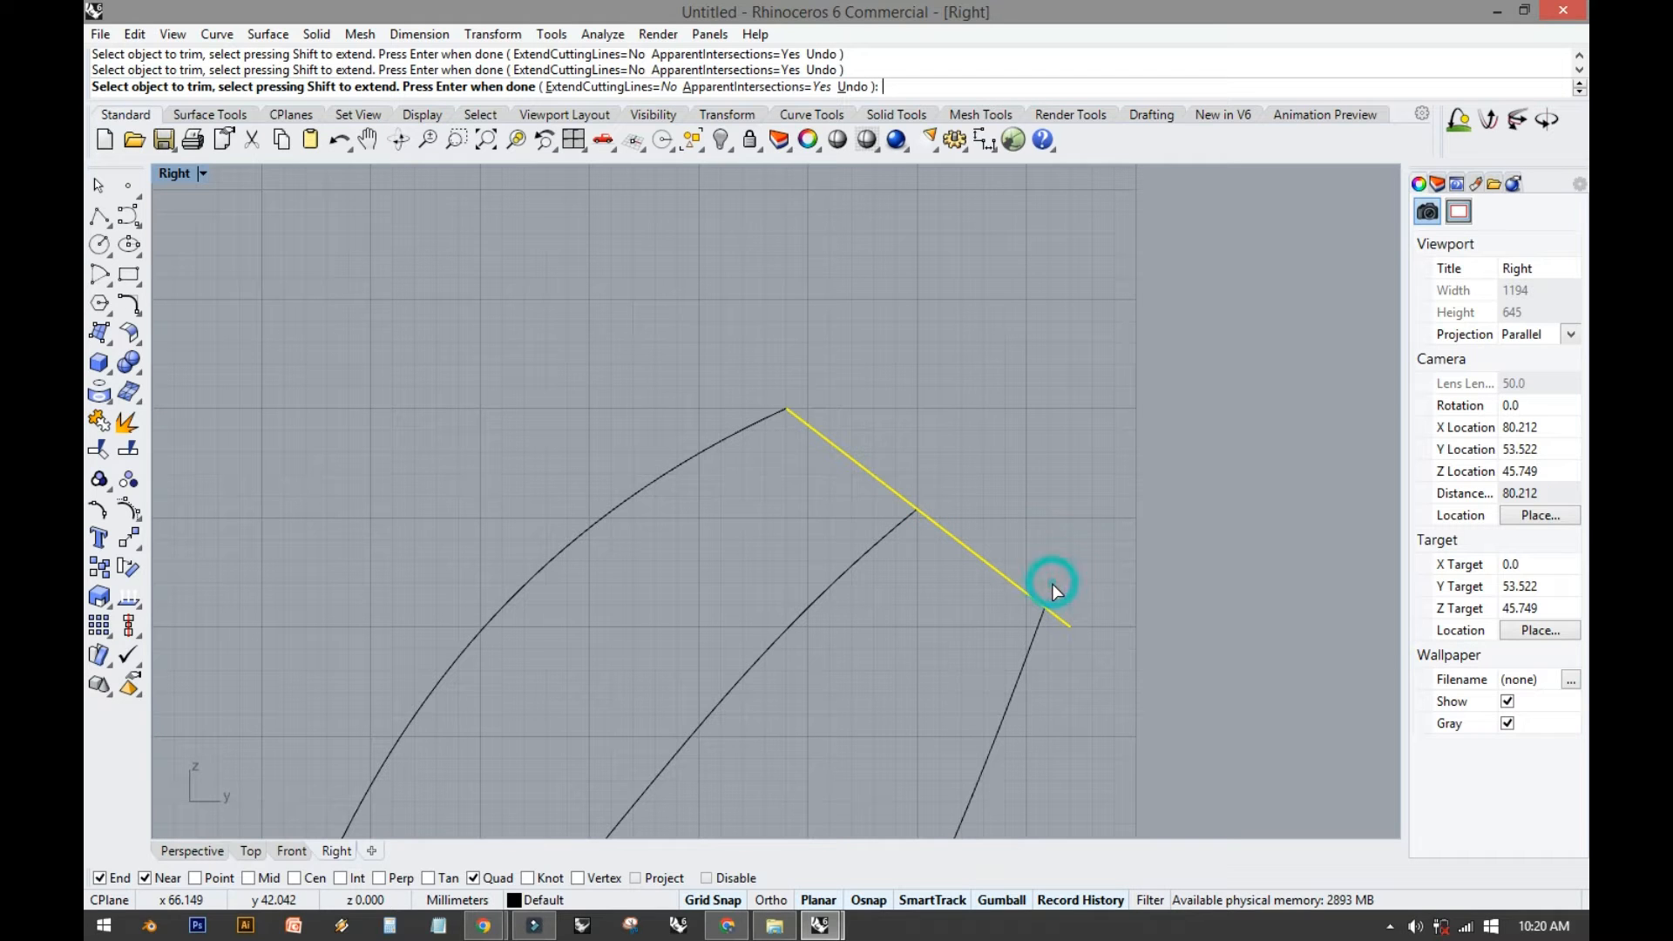
key("Return")
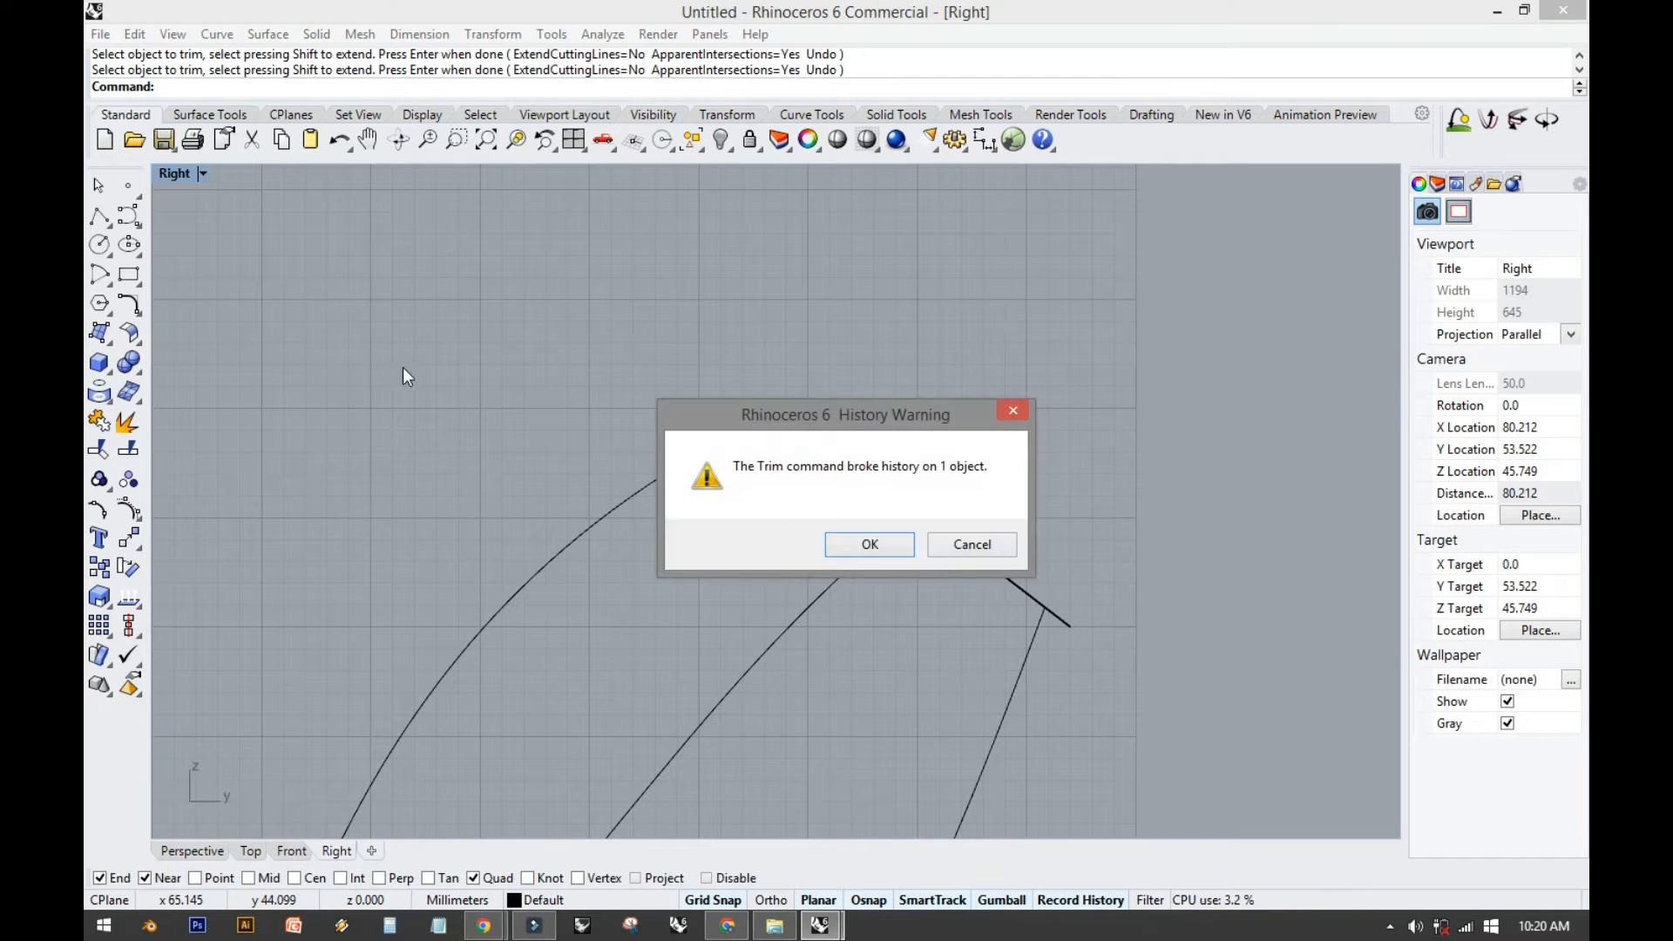
left_click(856, 547)
Delete the extruded cutting surface and the slanted line at the high ends of the curves.
double_click(170, 175)
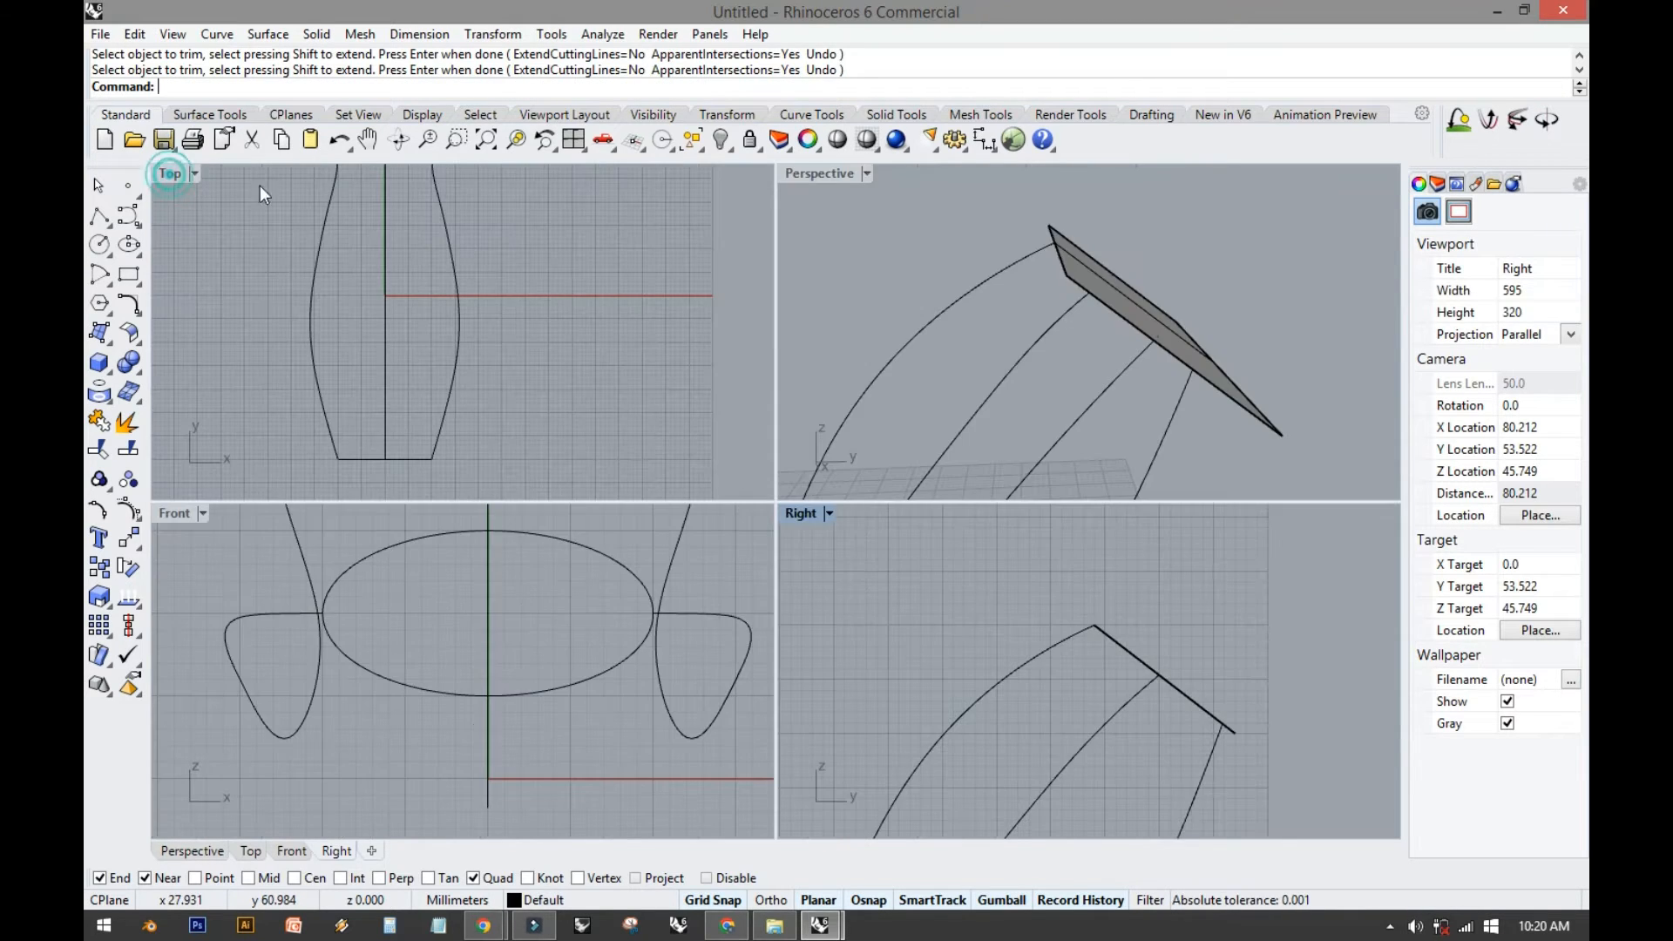
double_click(835, 169)
right_click_drag(950, 308, 802, 328)
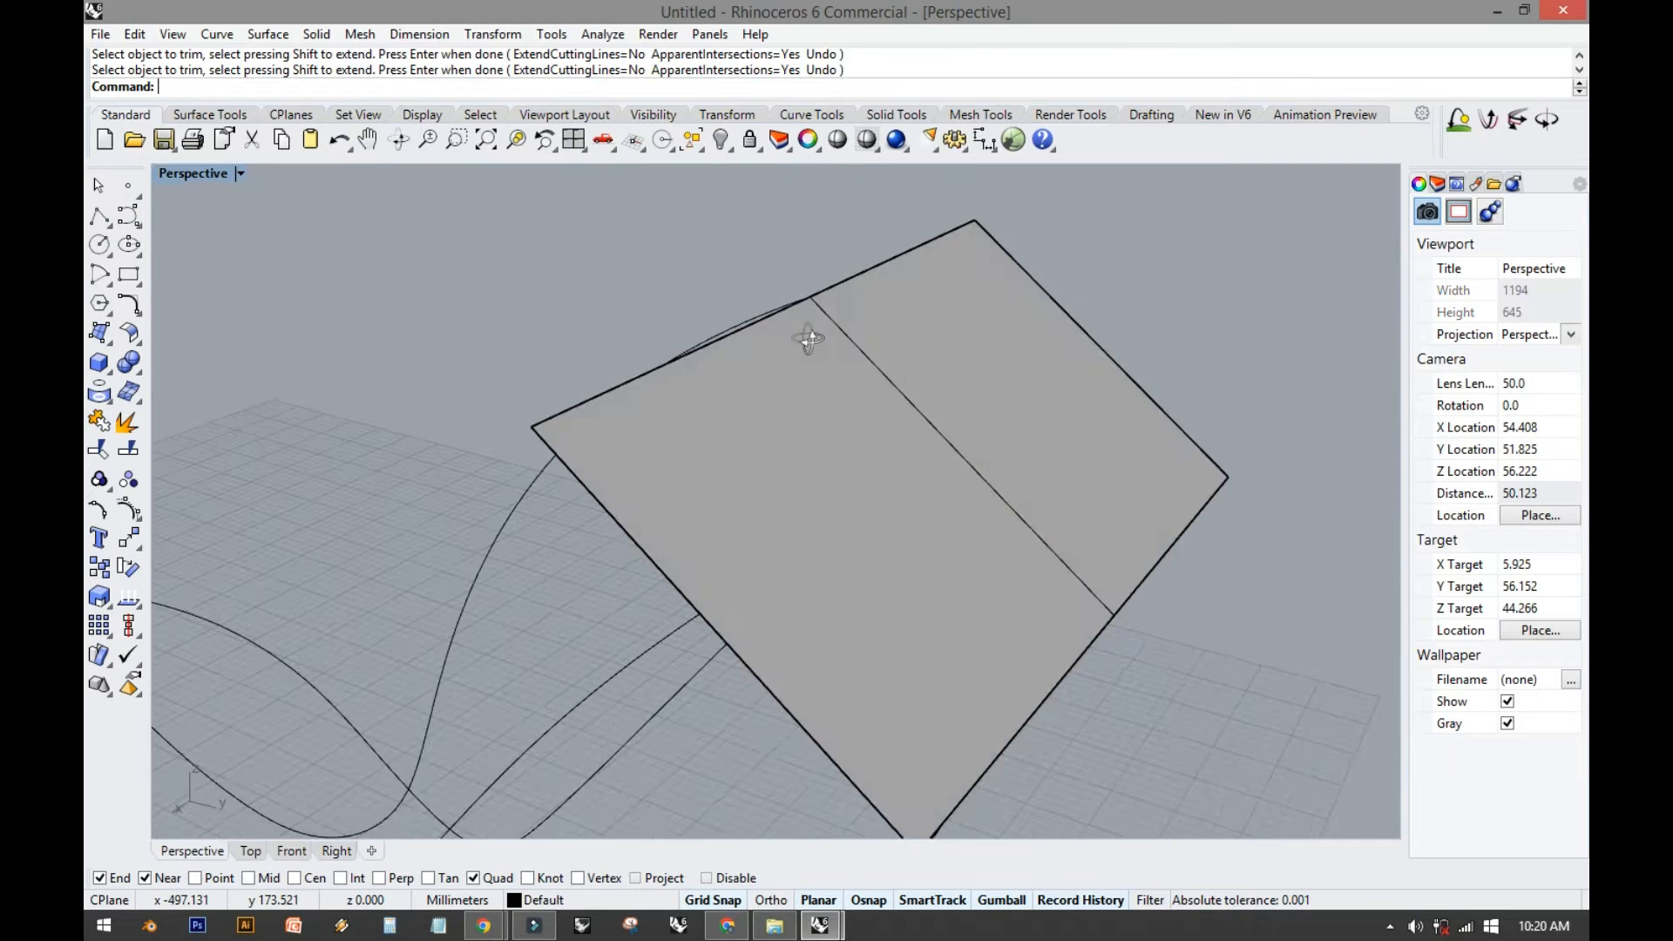
left_click(765, 414)
key("Delete")
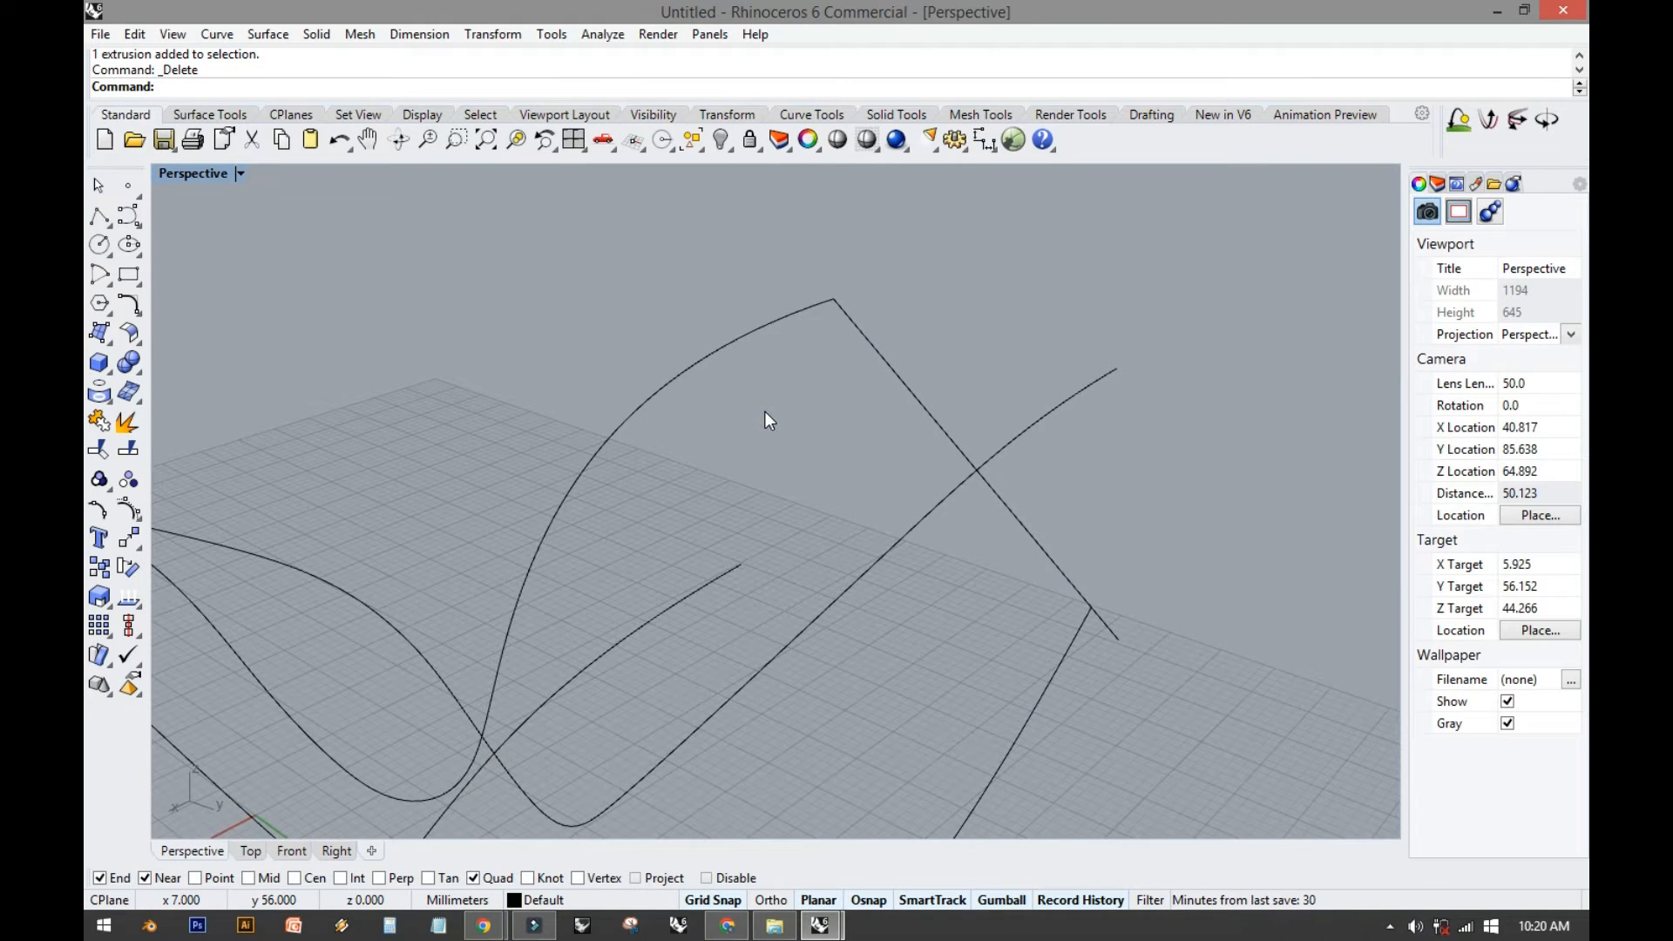
right_click_drag(858, 453, 804, 463)
left_click(939, 419)
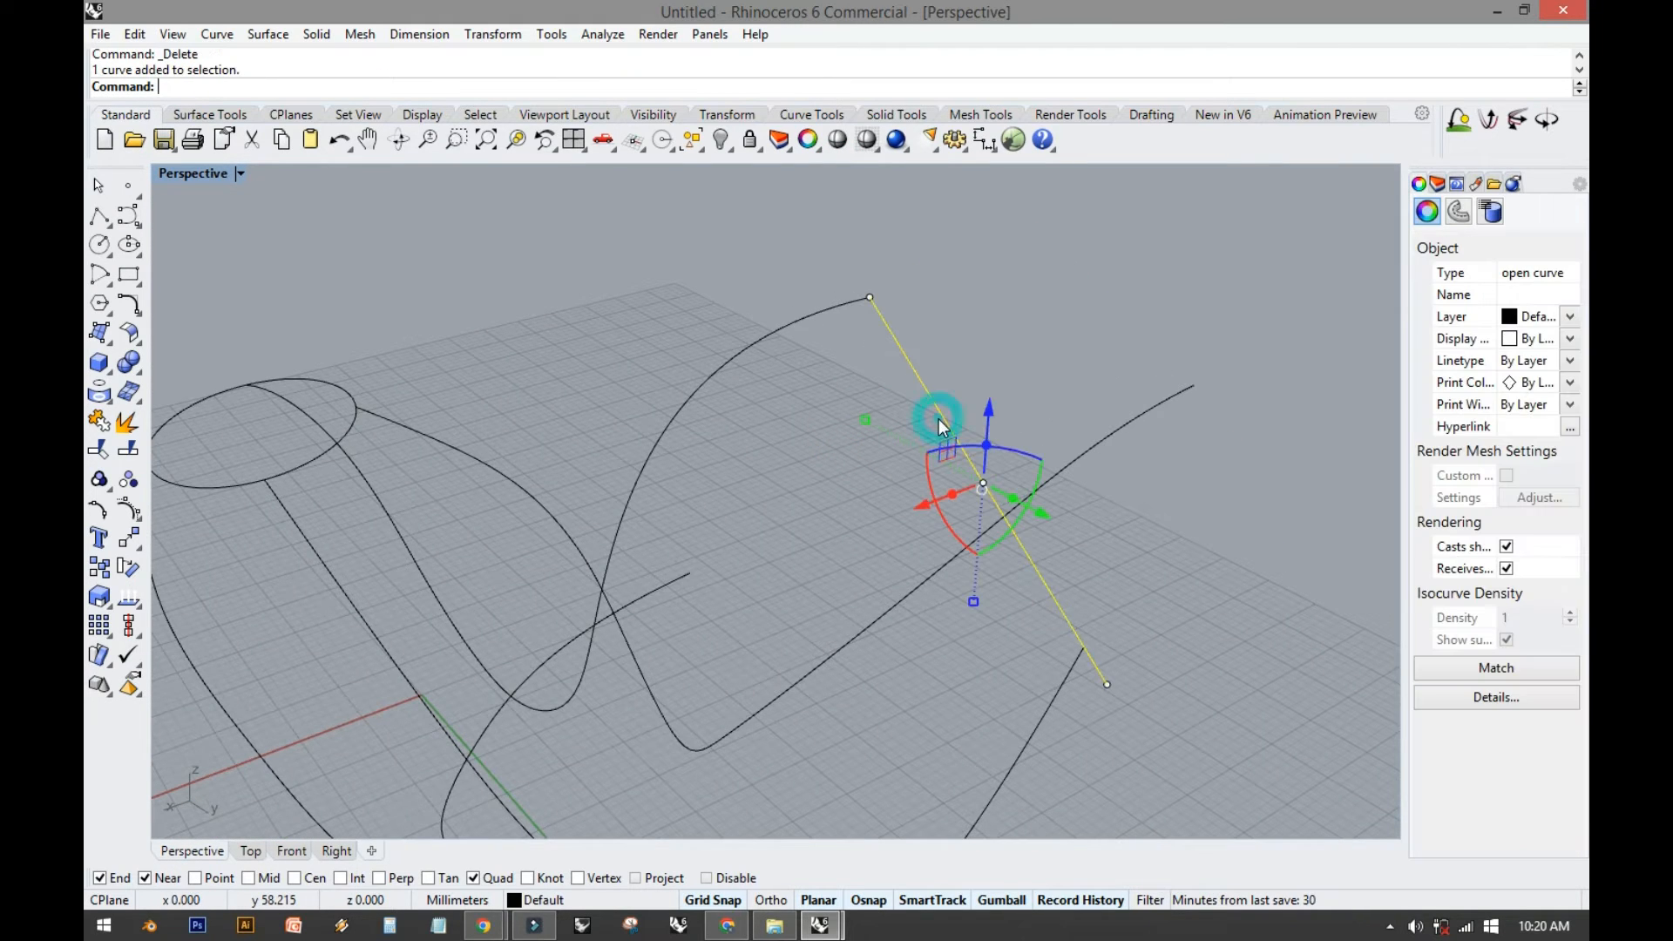
key("Delete")
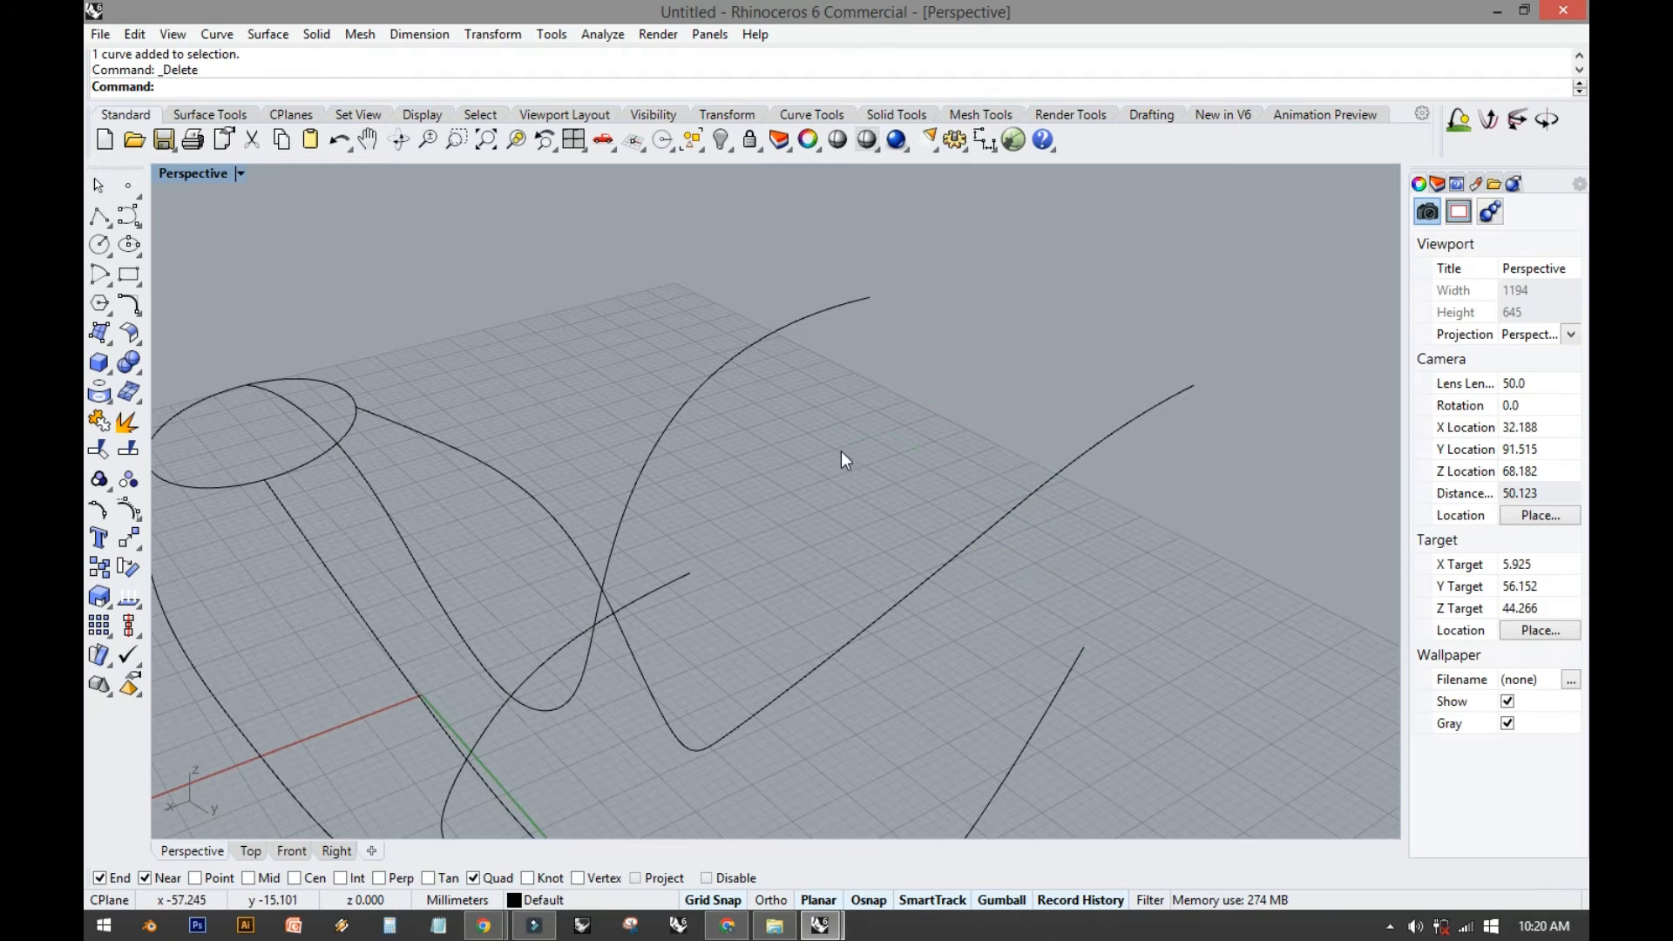
Draw an ellipse by diameter at the trimmed high ends, spanning two opposite curve ends and reaching a third for the second axis.
right_click_drag(840, 451, 902, 447)
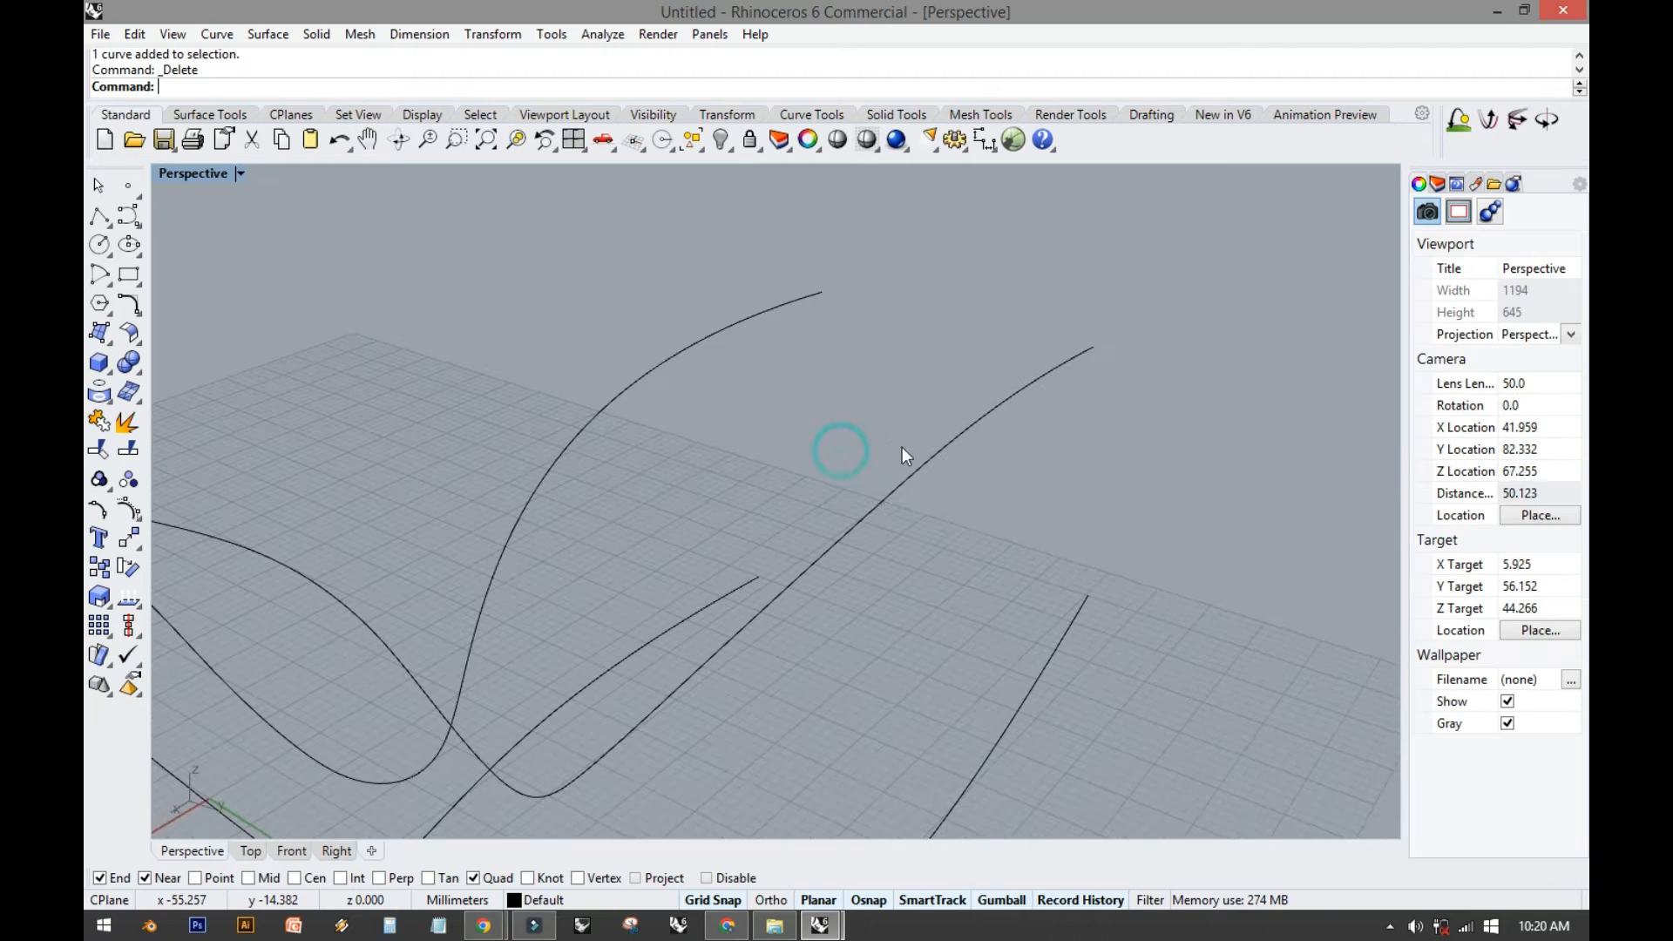
left_click(139, 244)
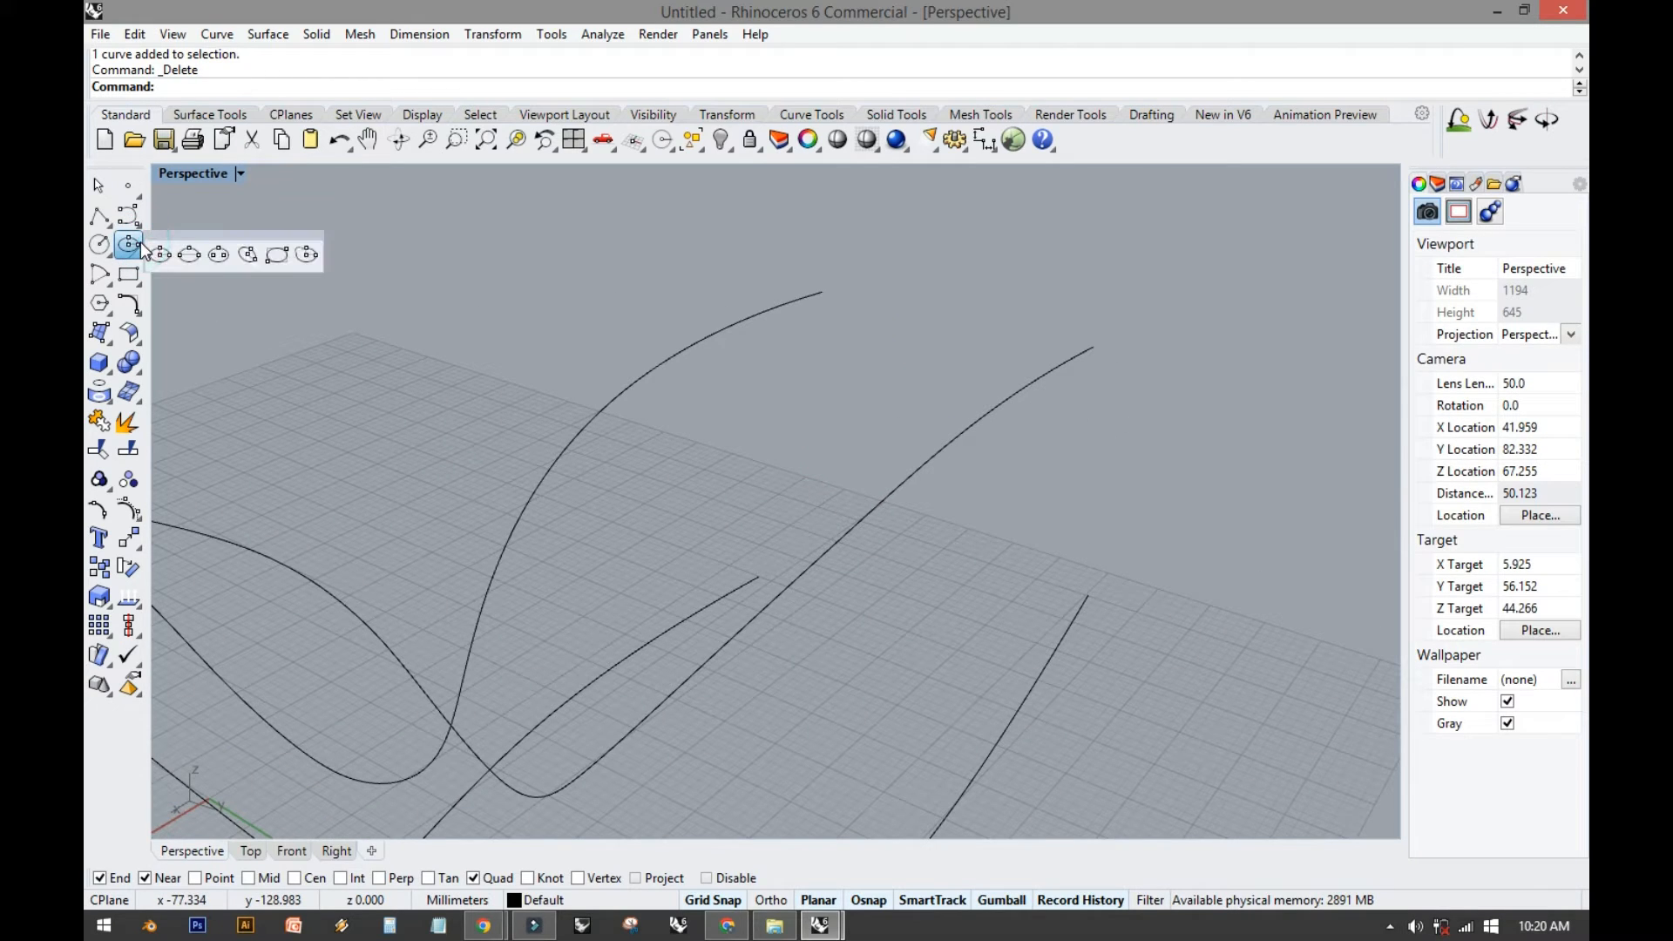
left_click(187, 256)
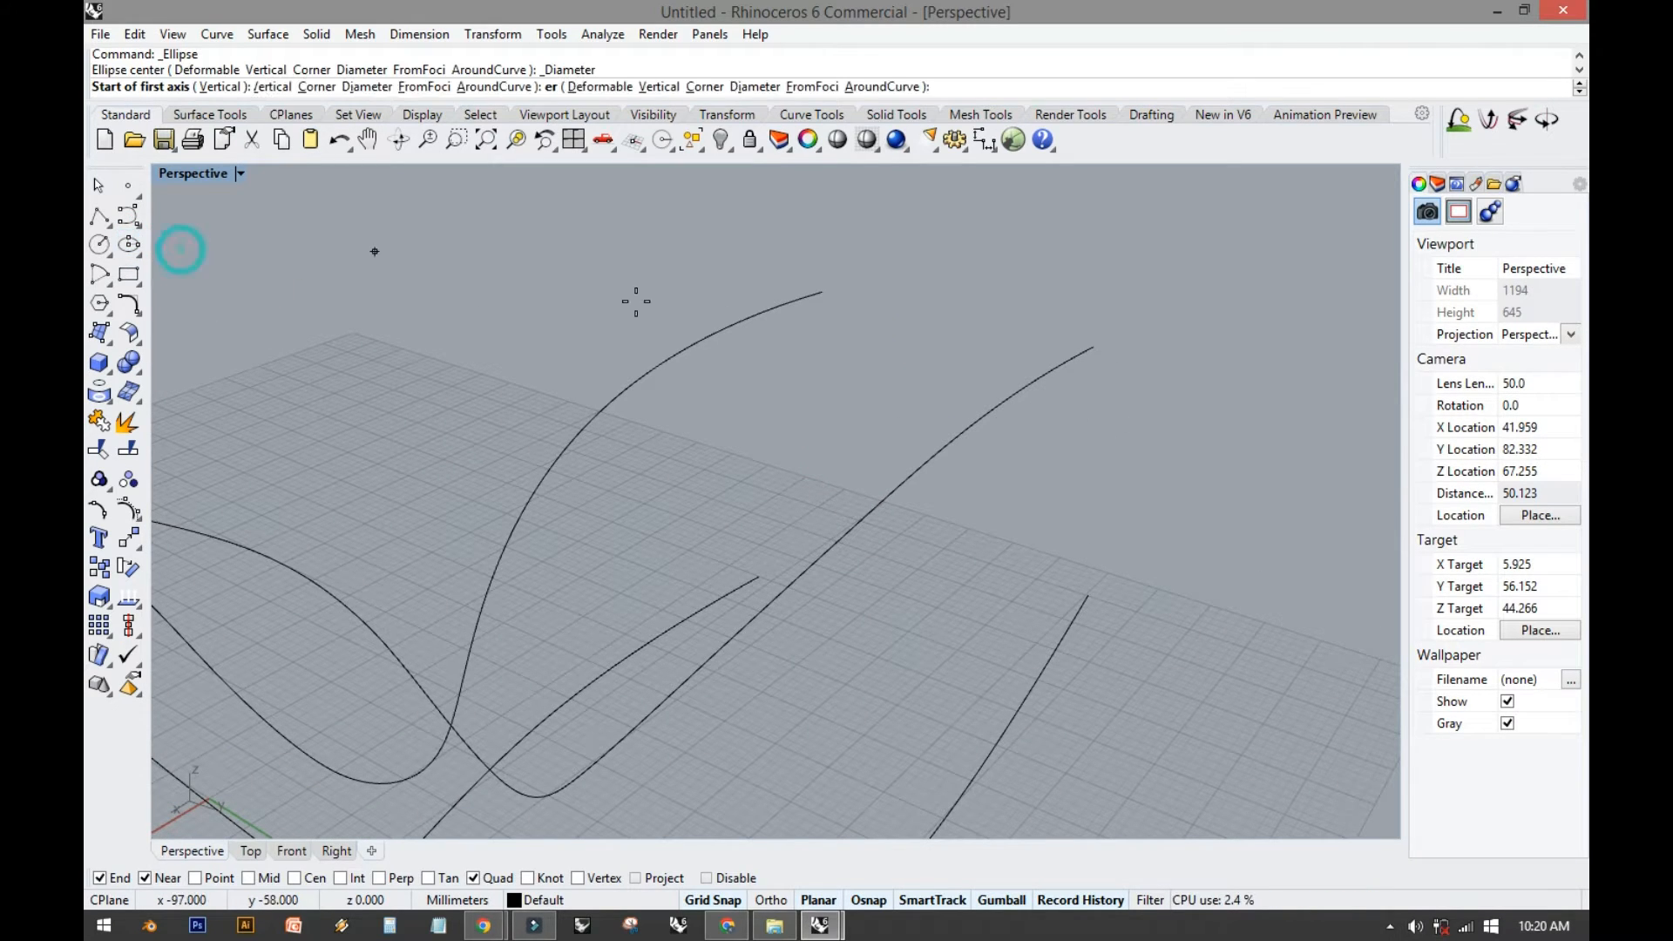
left_click(761, 574)
left_click(1090, 349)
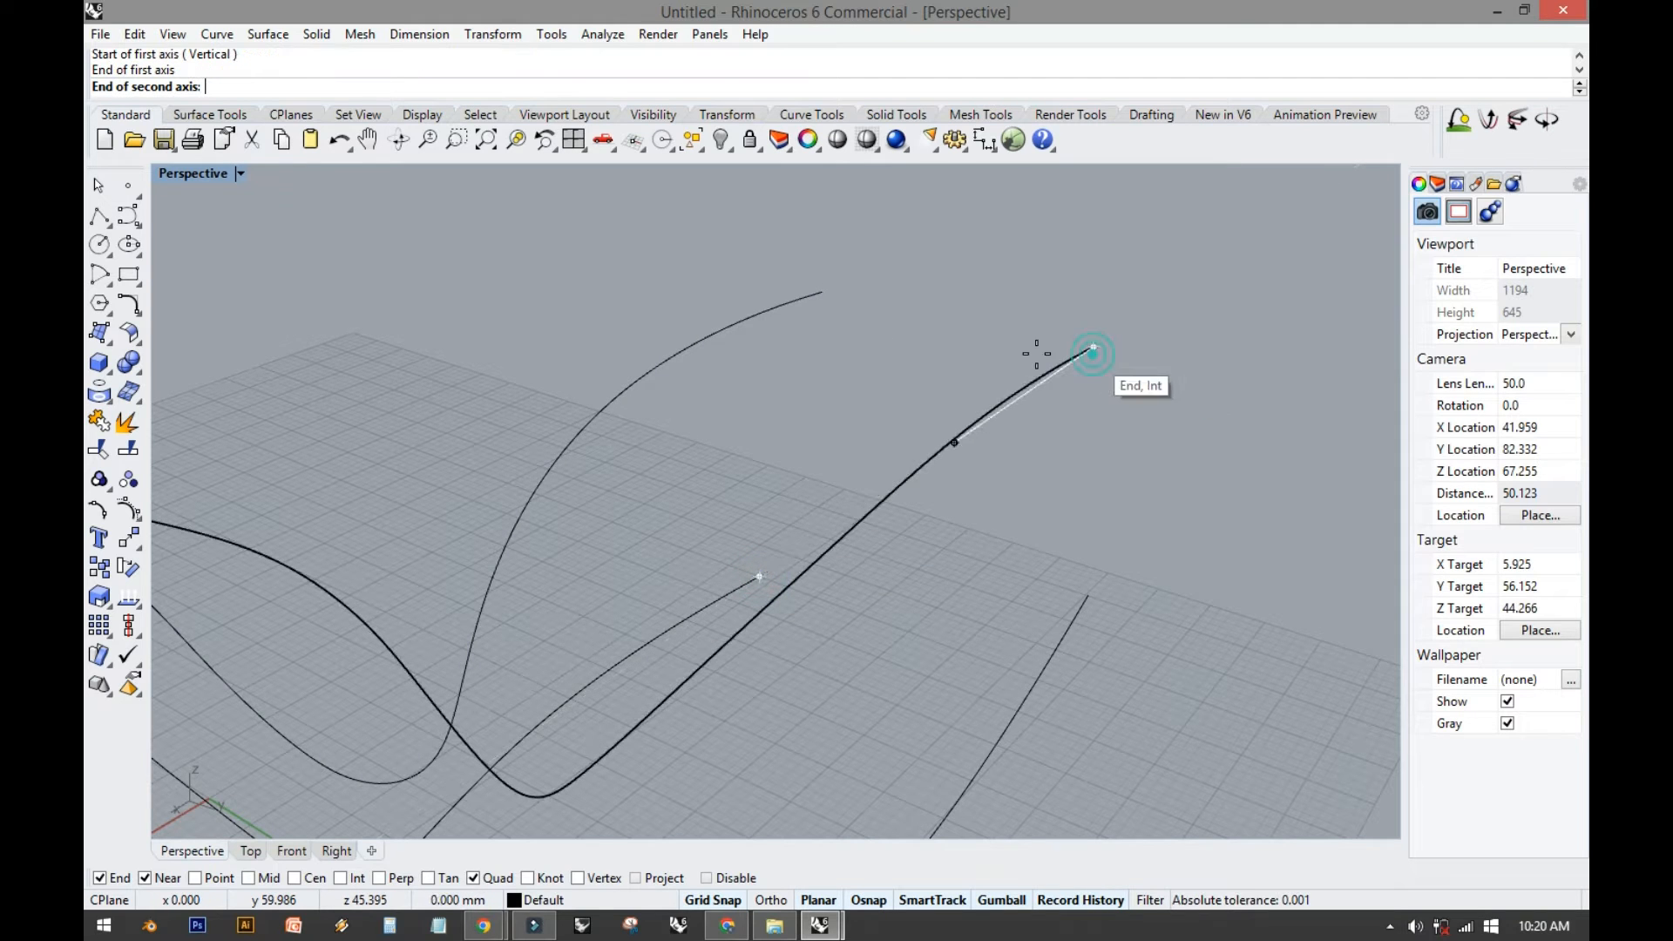
left_click(824, 291)
scroll(1126, 564, "up", 7)
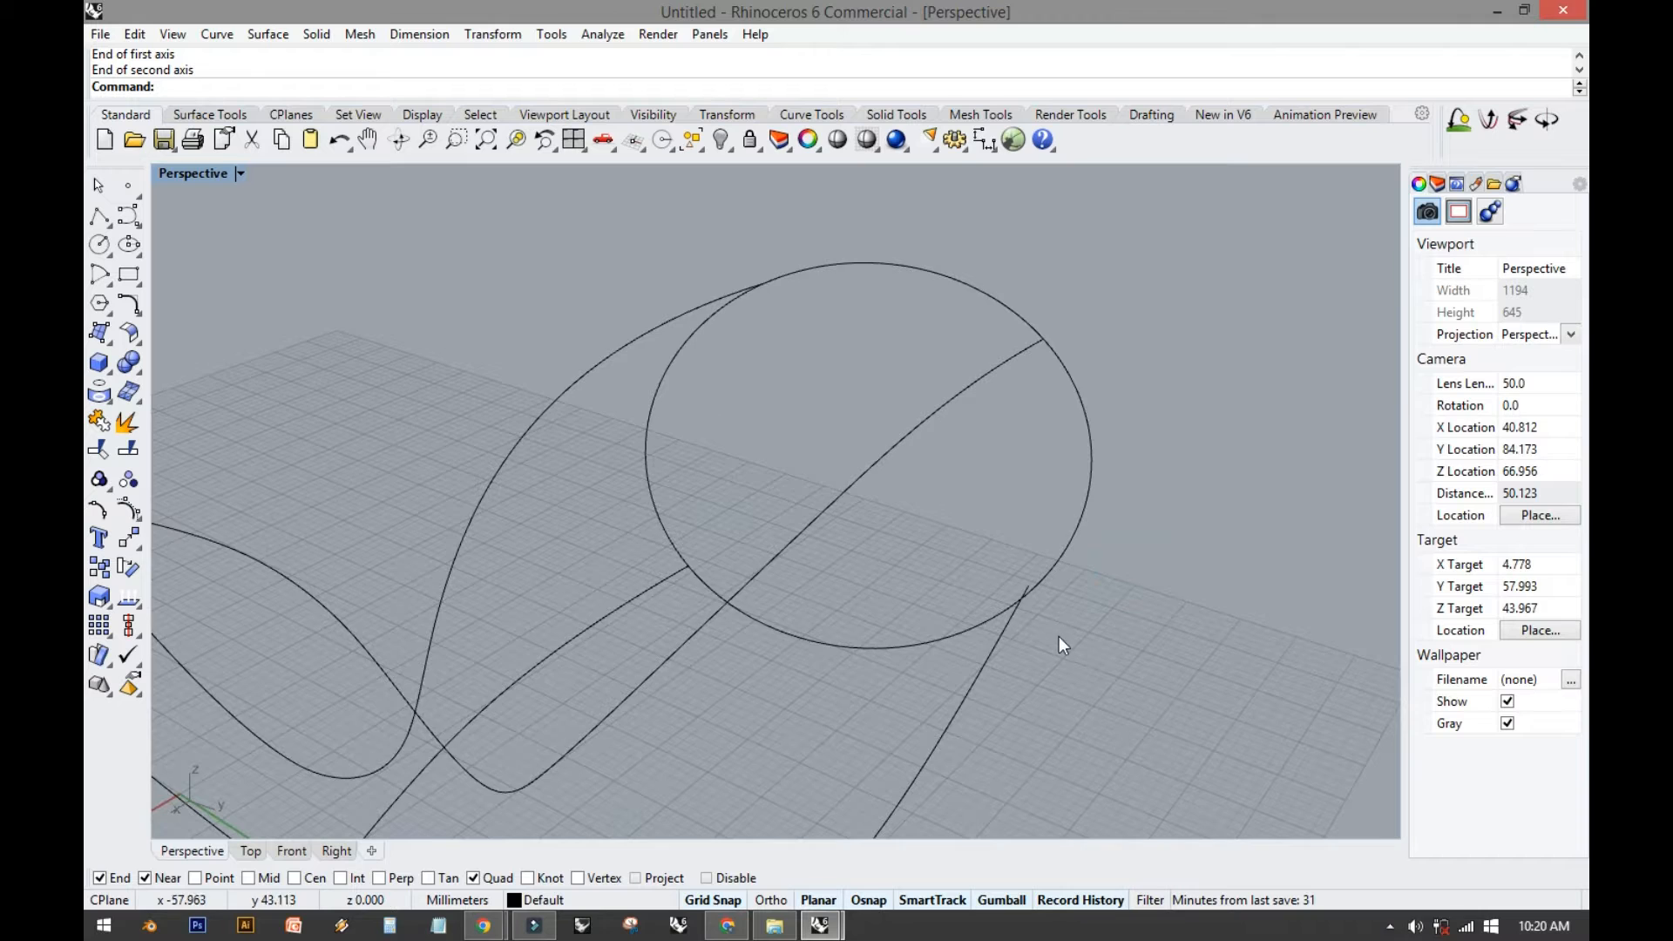
Adjust the new ellipse where it misses the fourth curve, bringing it to that curve's open end.
scroll(1018, 585, "up", 6)
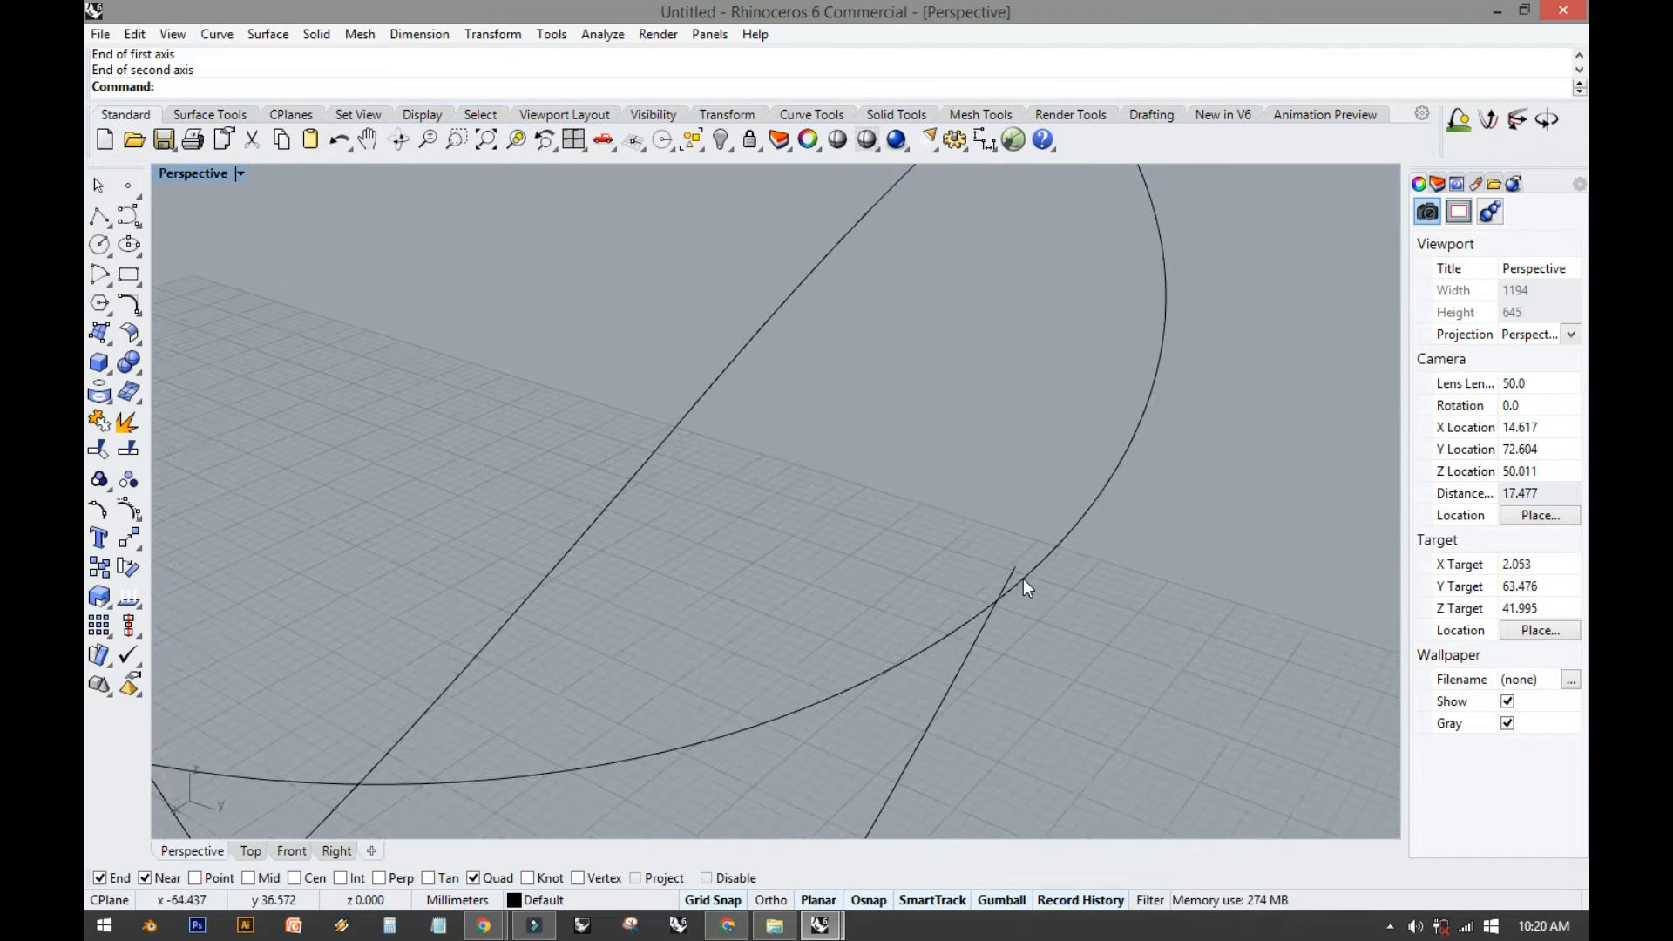
scroll(1022, 579, "up", 2)
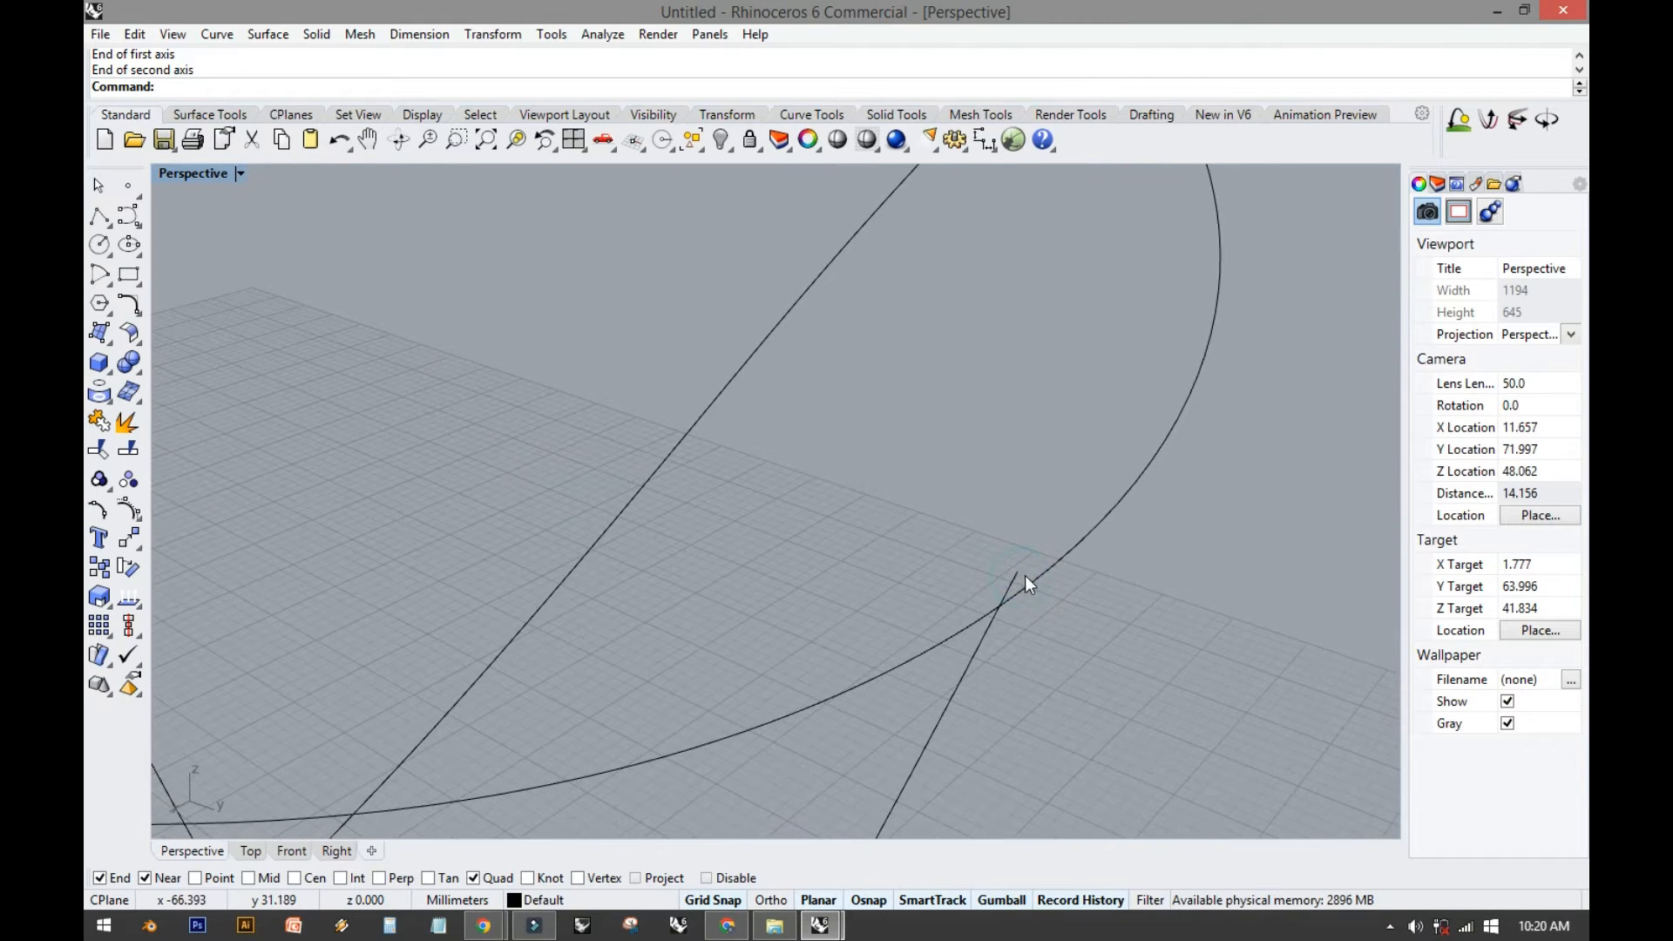
left_click(1030, 584)
left_click(1030, 584)
left_click_drag(1029, 584, 1024, 574)
scroll(1046, 599, "down", 6)
scroll(1070, 615, "down", 2)
key("Escape")
key("Escape")
Examine the four long curves and both end ellipses from several angles.
right_click_drag(1038, 631, 993, 500)
right_click_drag(740, 569, 1119, 471)
right_click_drag(1008, 585, 976, 487)
right_click_drag(946, 598, 982, 598, "ctrl")
right_click(916, 581)
key("Escape")
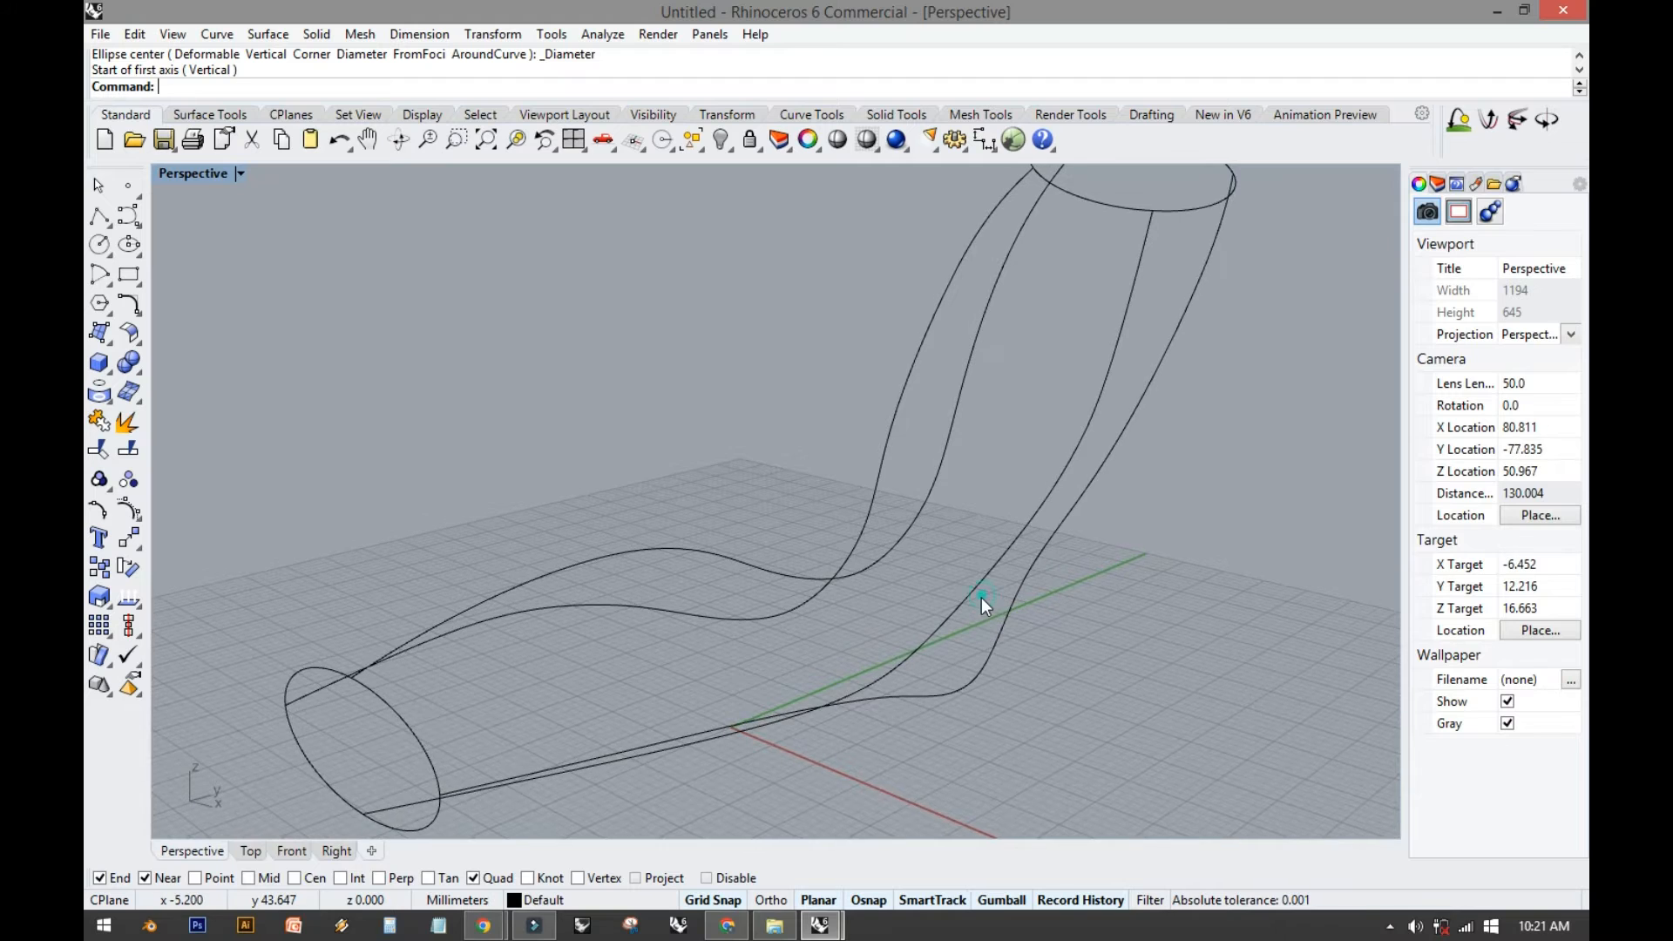
scroll(981, 598, "down", 3)
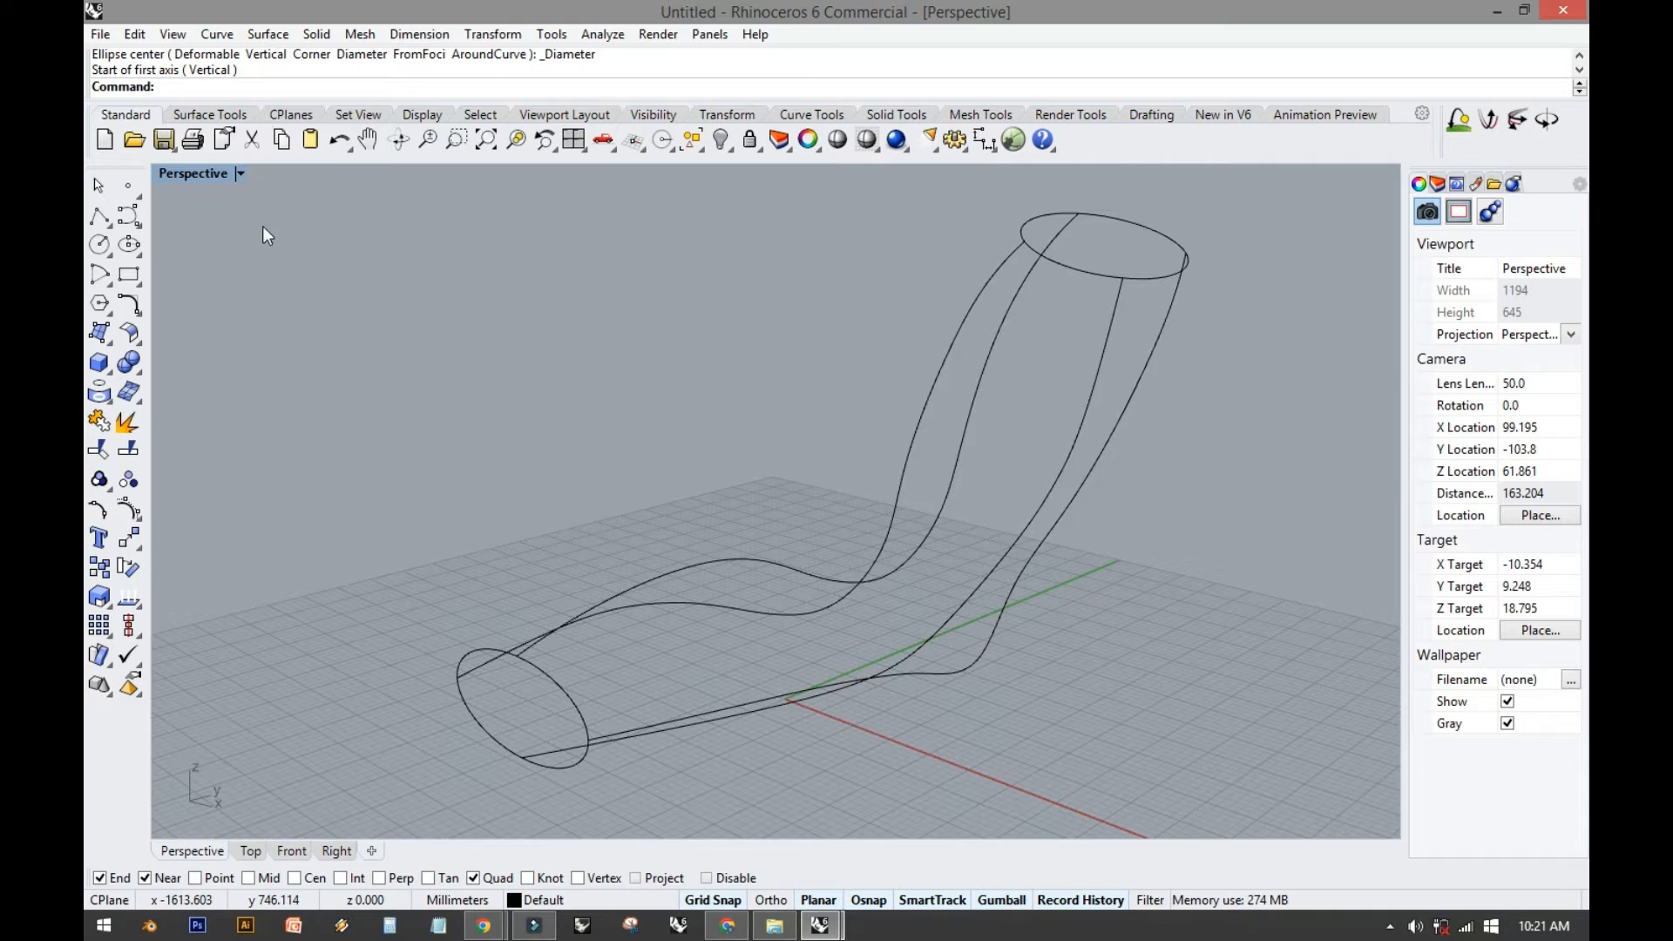
Create a curve network surface from the two end ellipses and the four long curves, with Position edge matching at both ends.
left_click(252, 35)
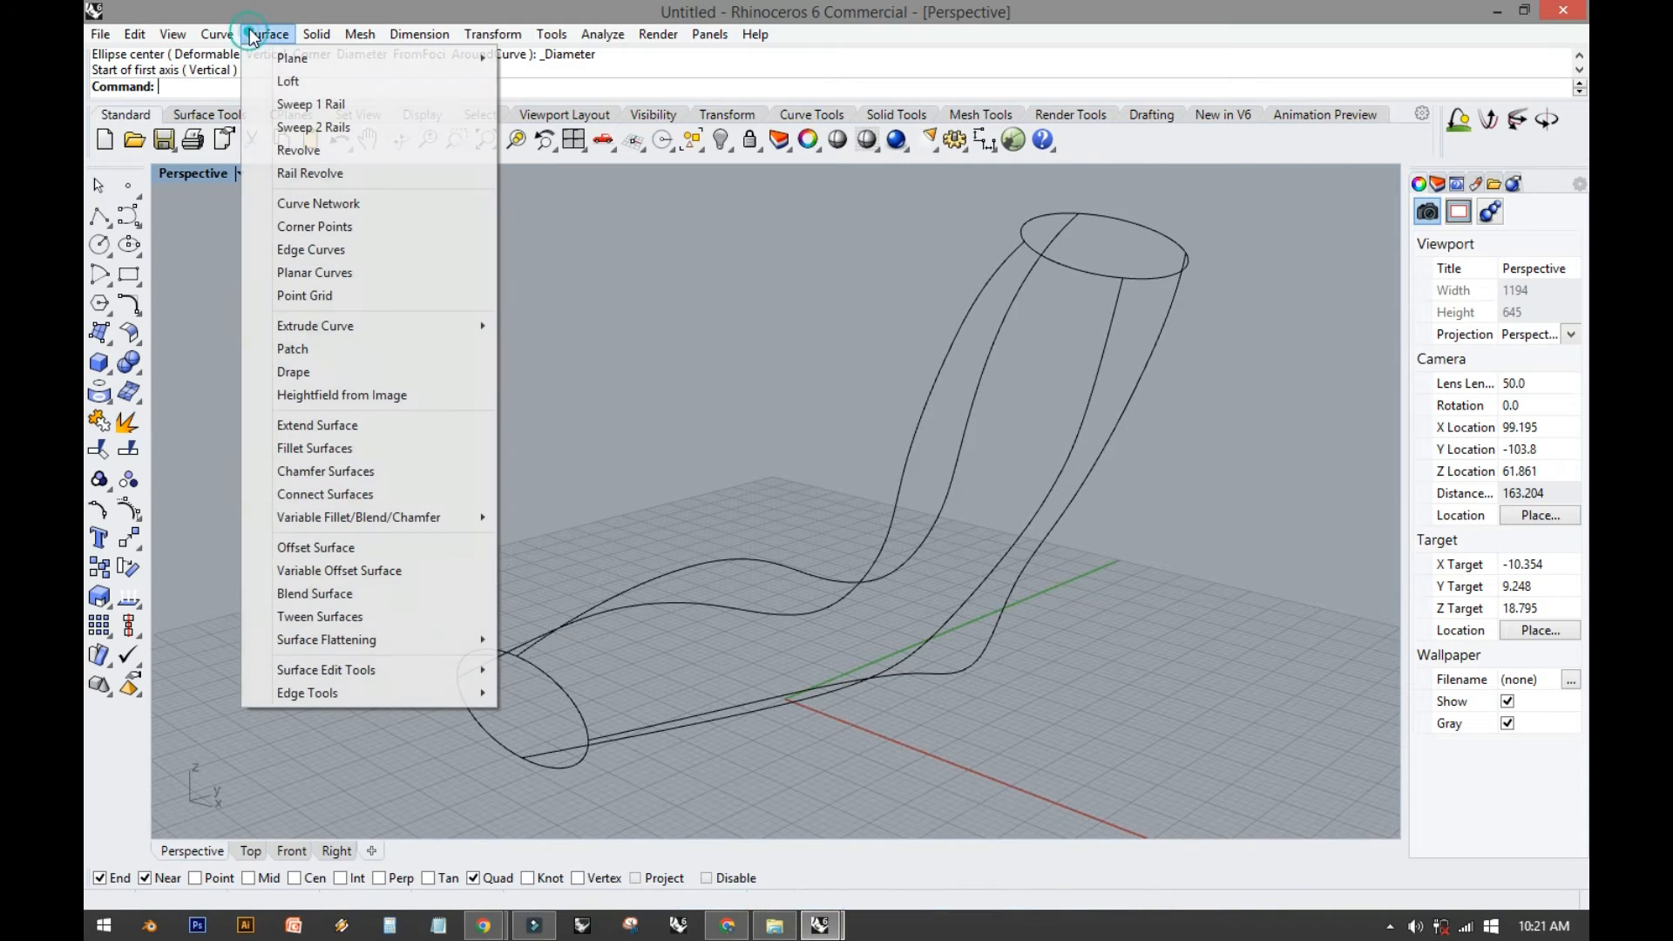
left_click(313, 205)
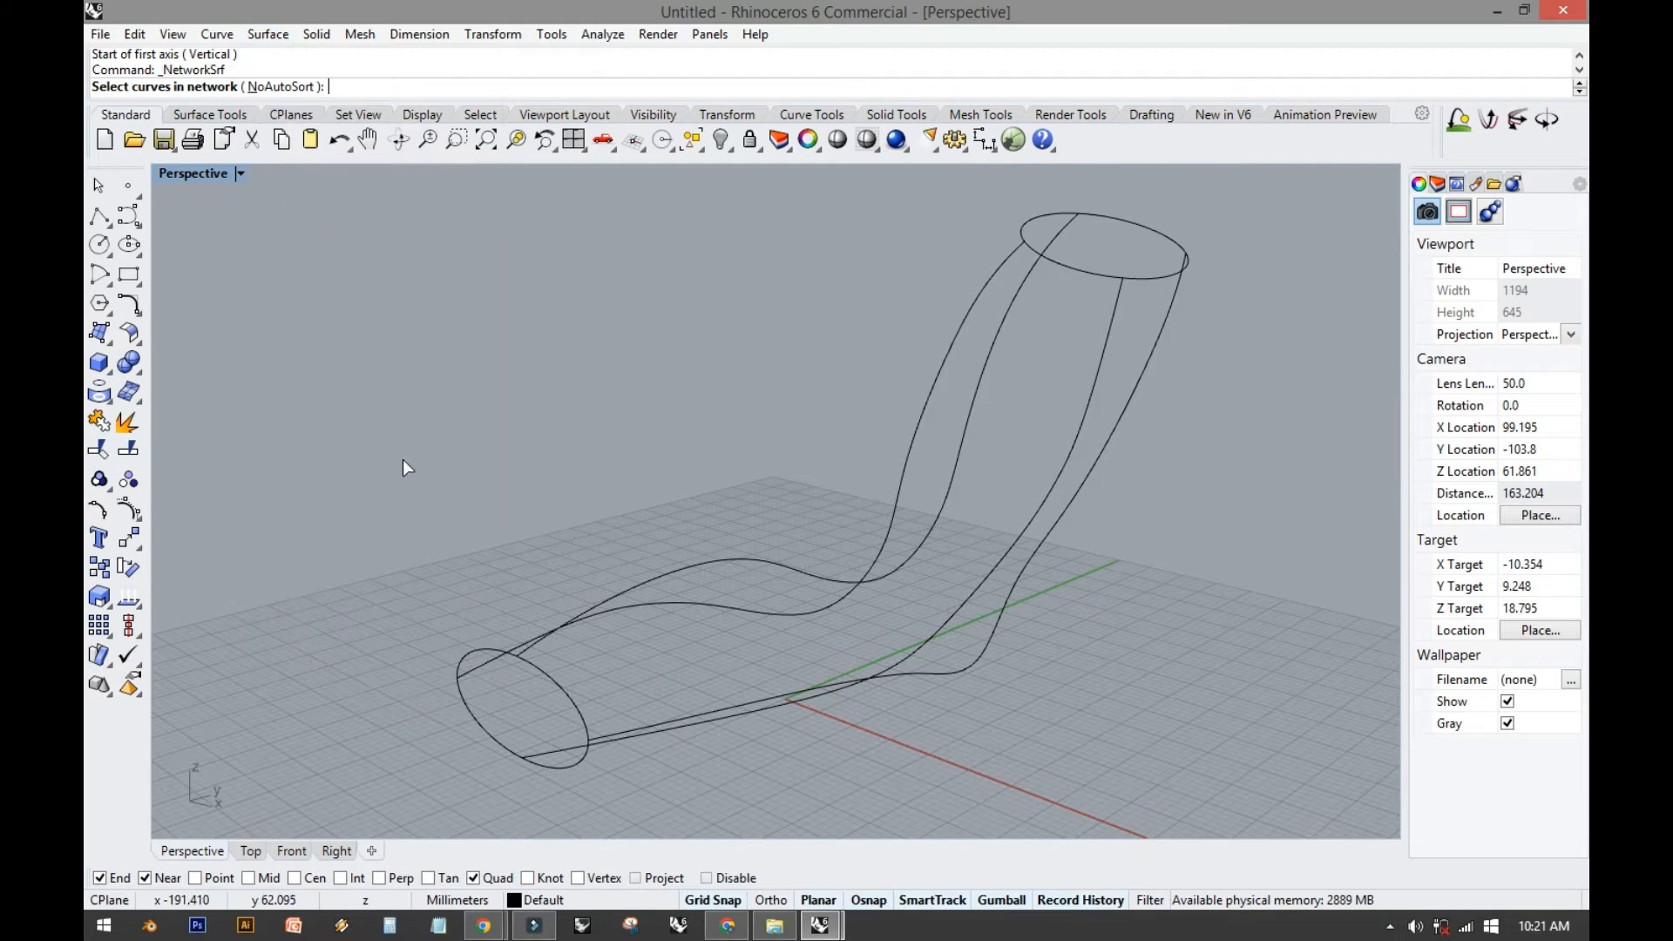
left_click(552, 675)
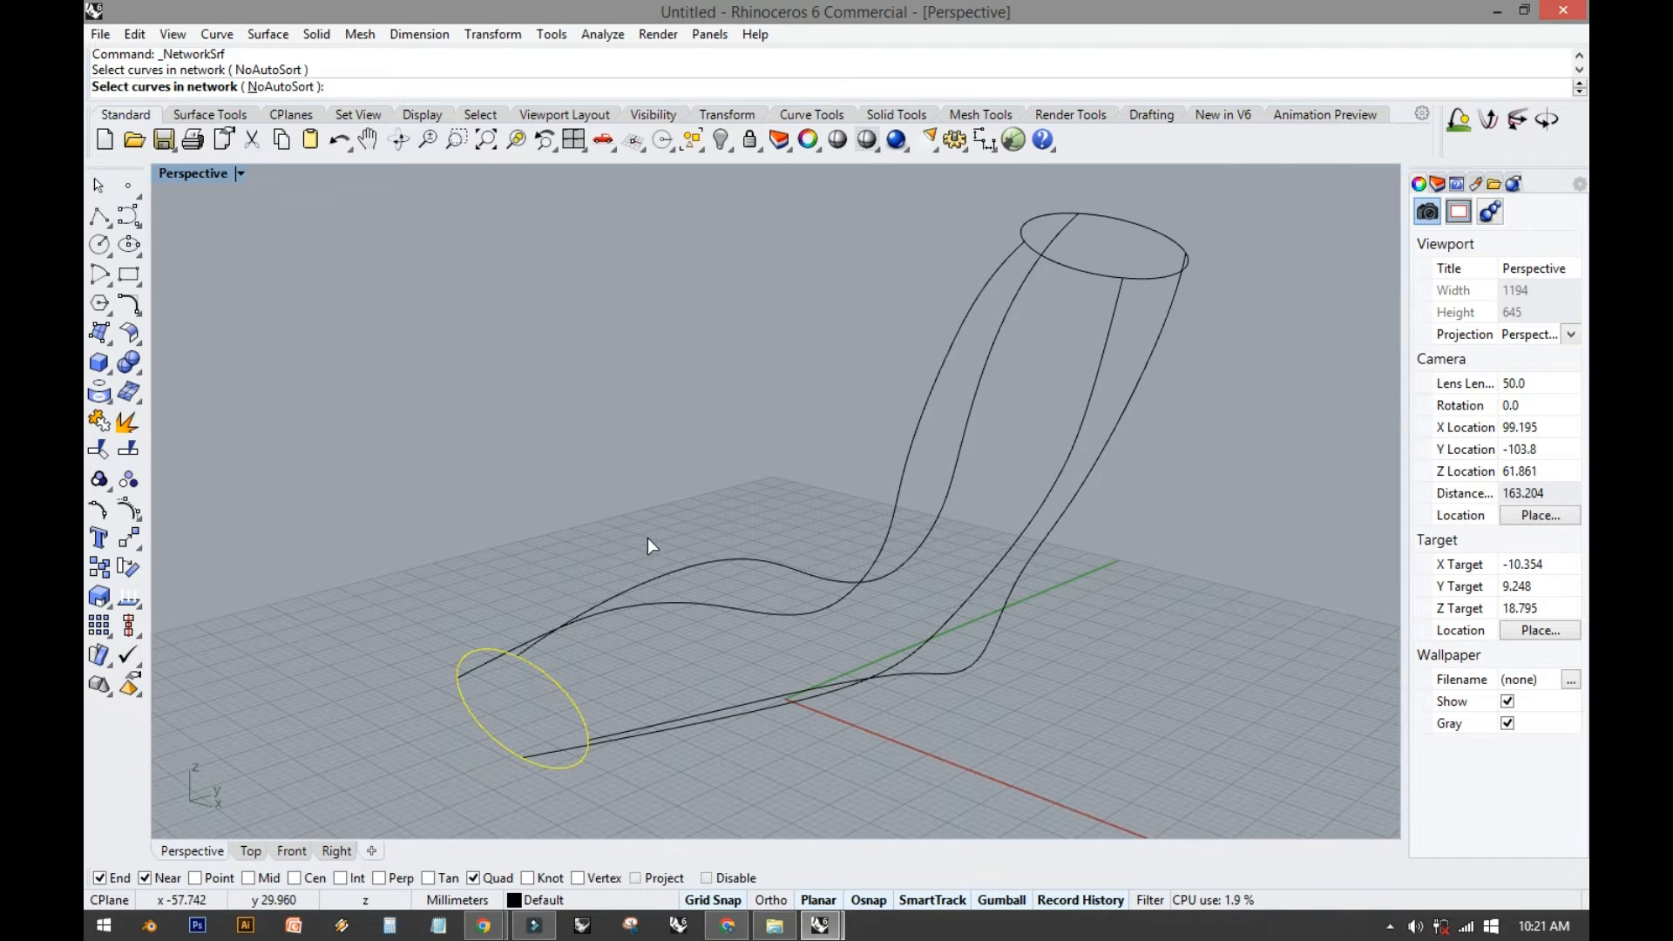
right_click_drag(657, 536, 720, 531)
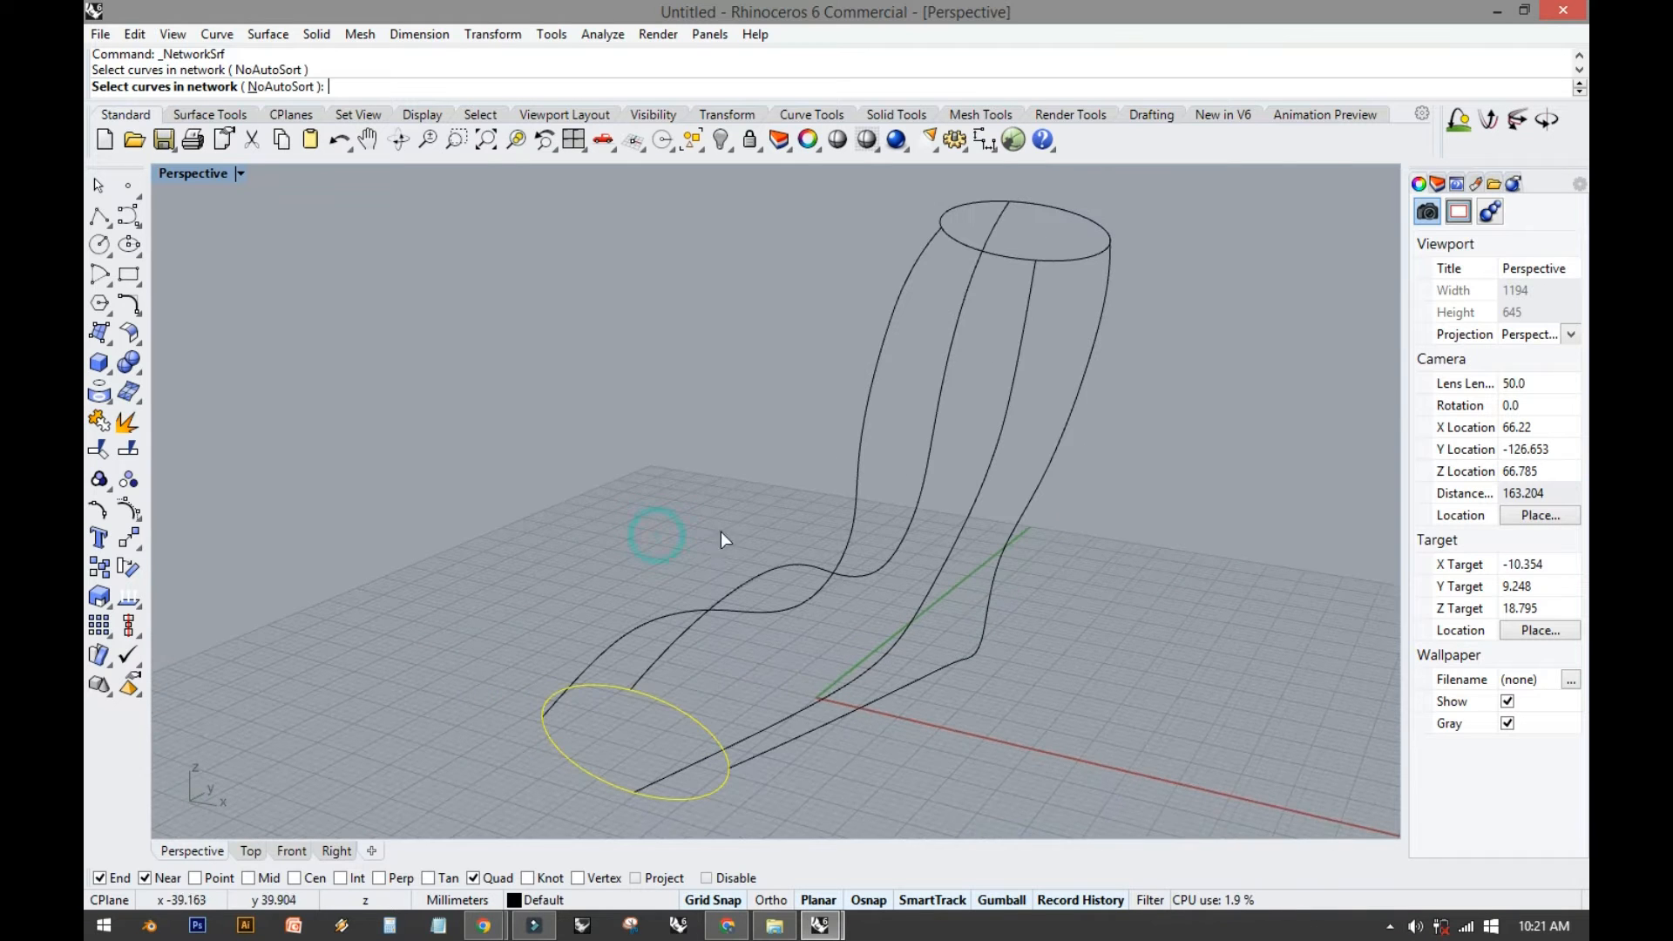
left_click(1043, 218)
right_click_drag(795, 452, 732, 463)
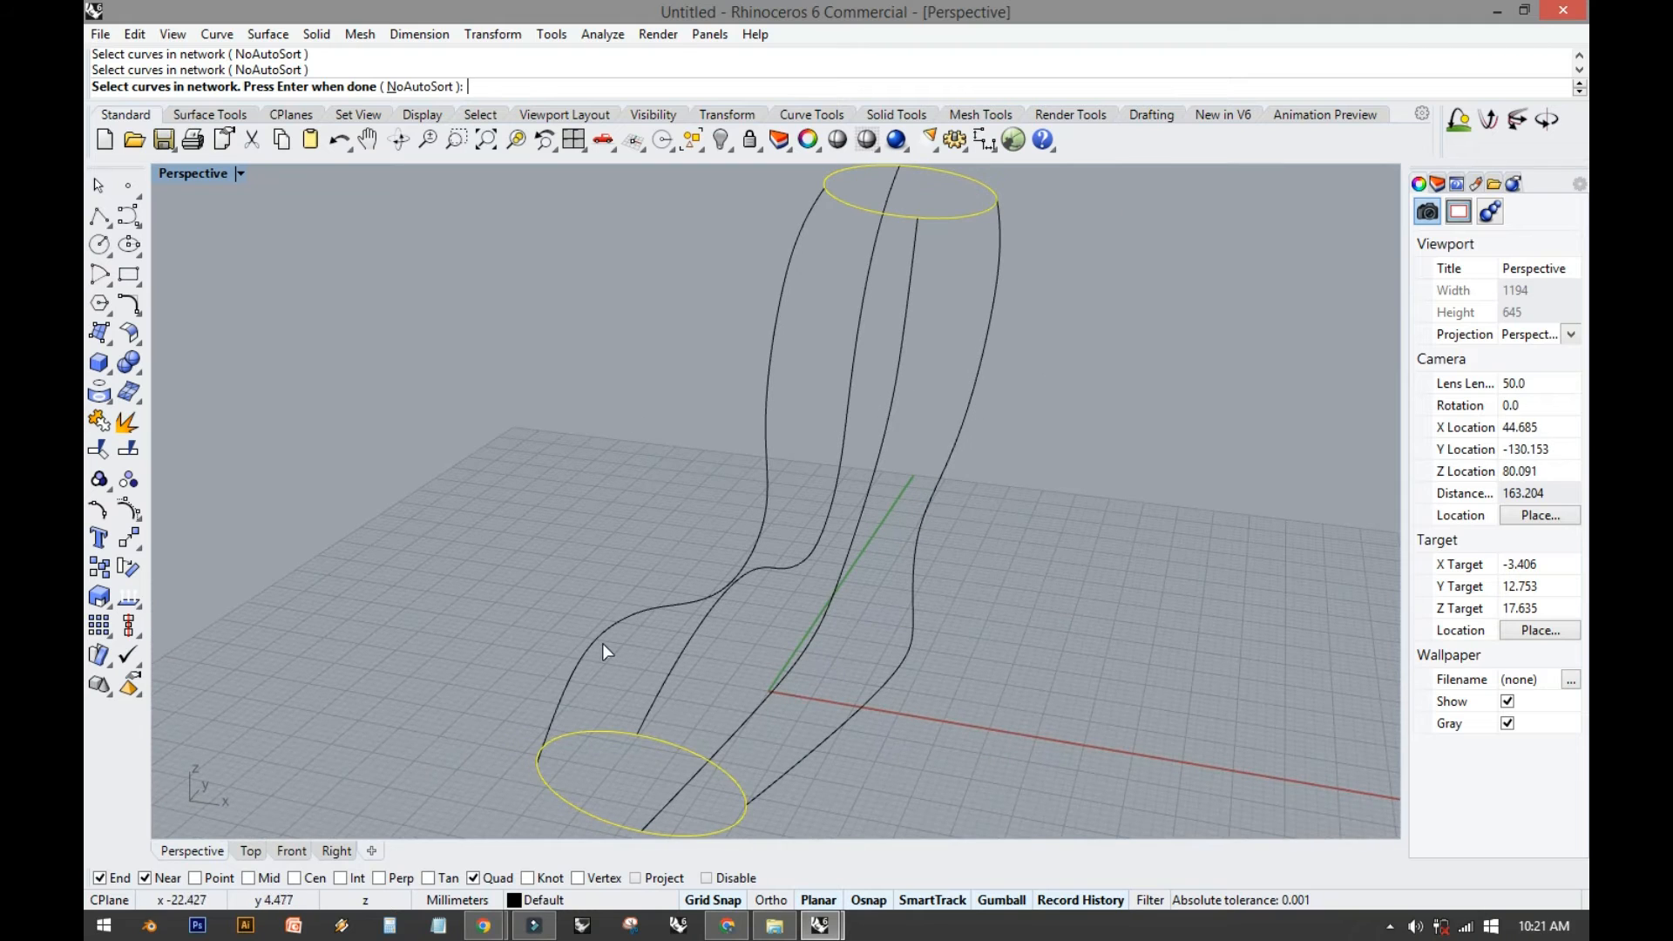
left_click(601, 645)
left_click(740, 730)
left_click(791, 766)
left_click(676, 686)
right_click_drag(813, 671, 771, 671)
right_click(448, 640)
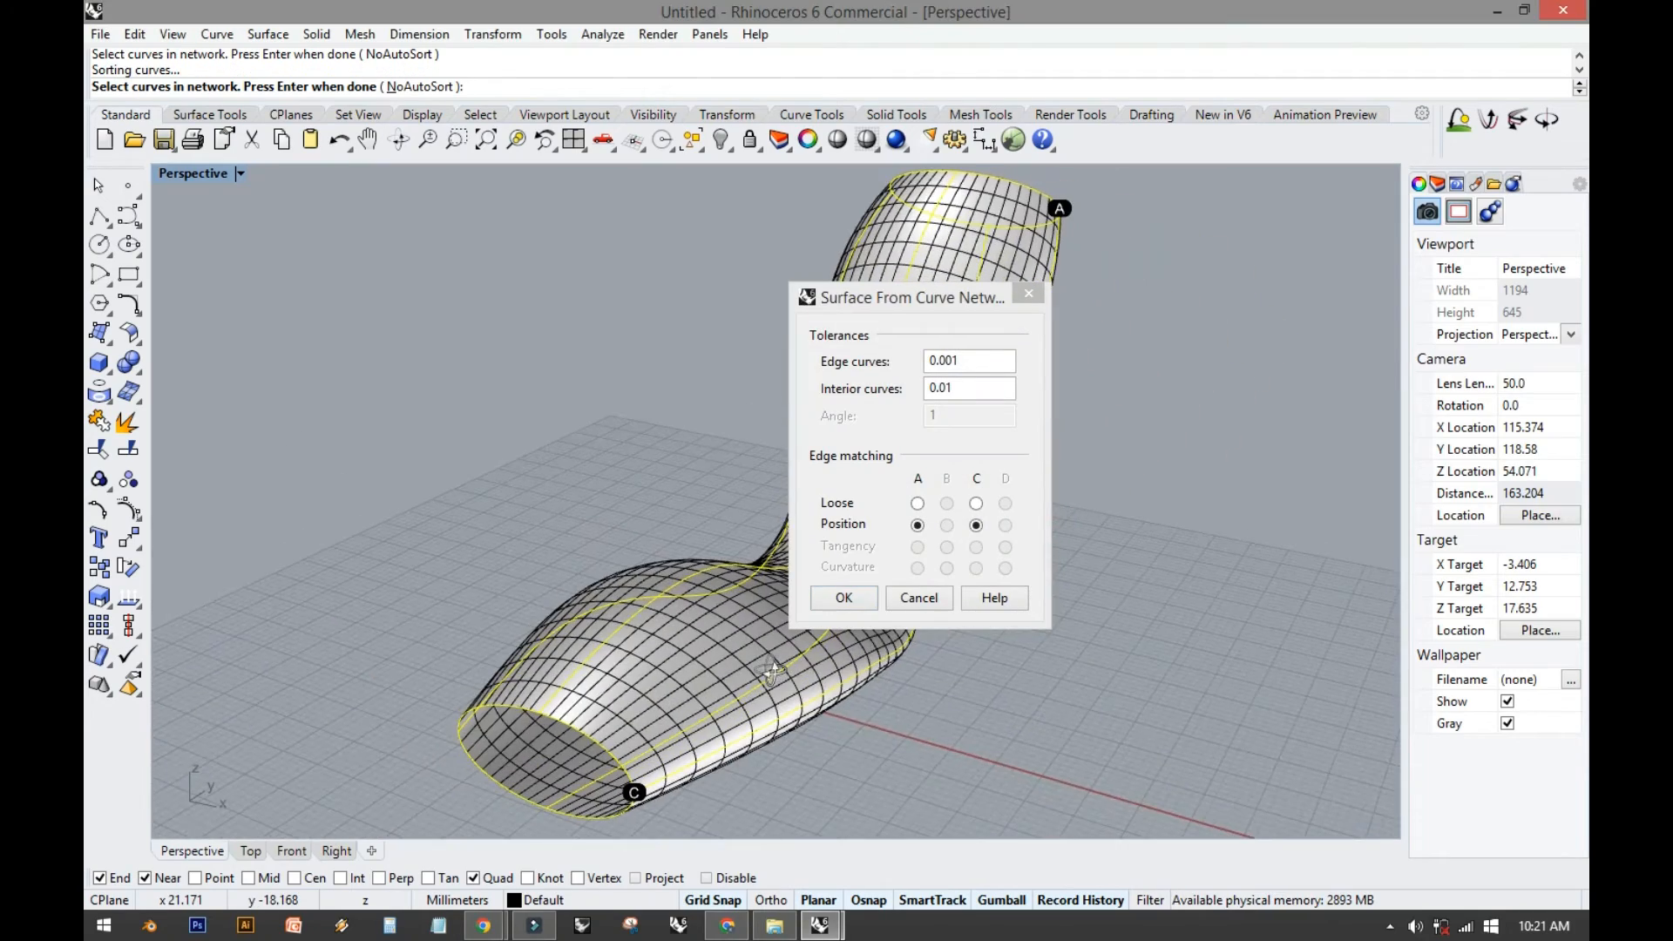
left_click(844, 598)
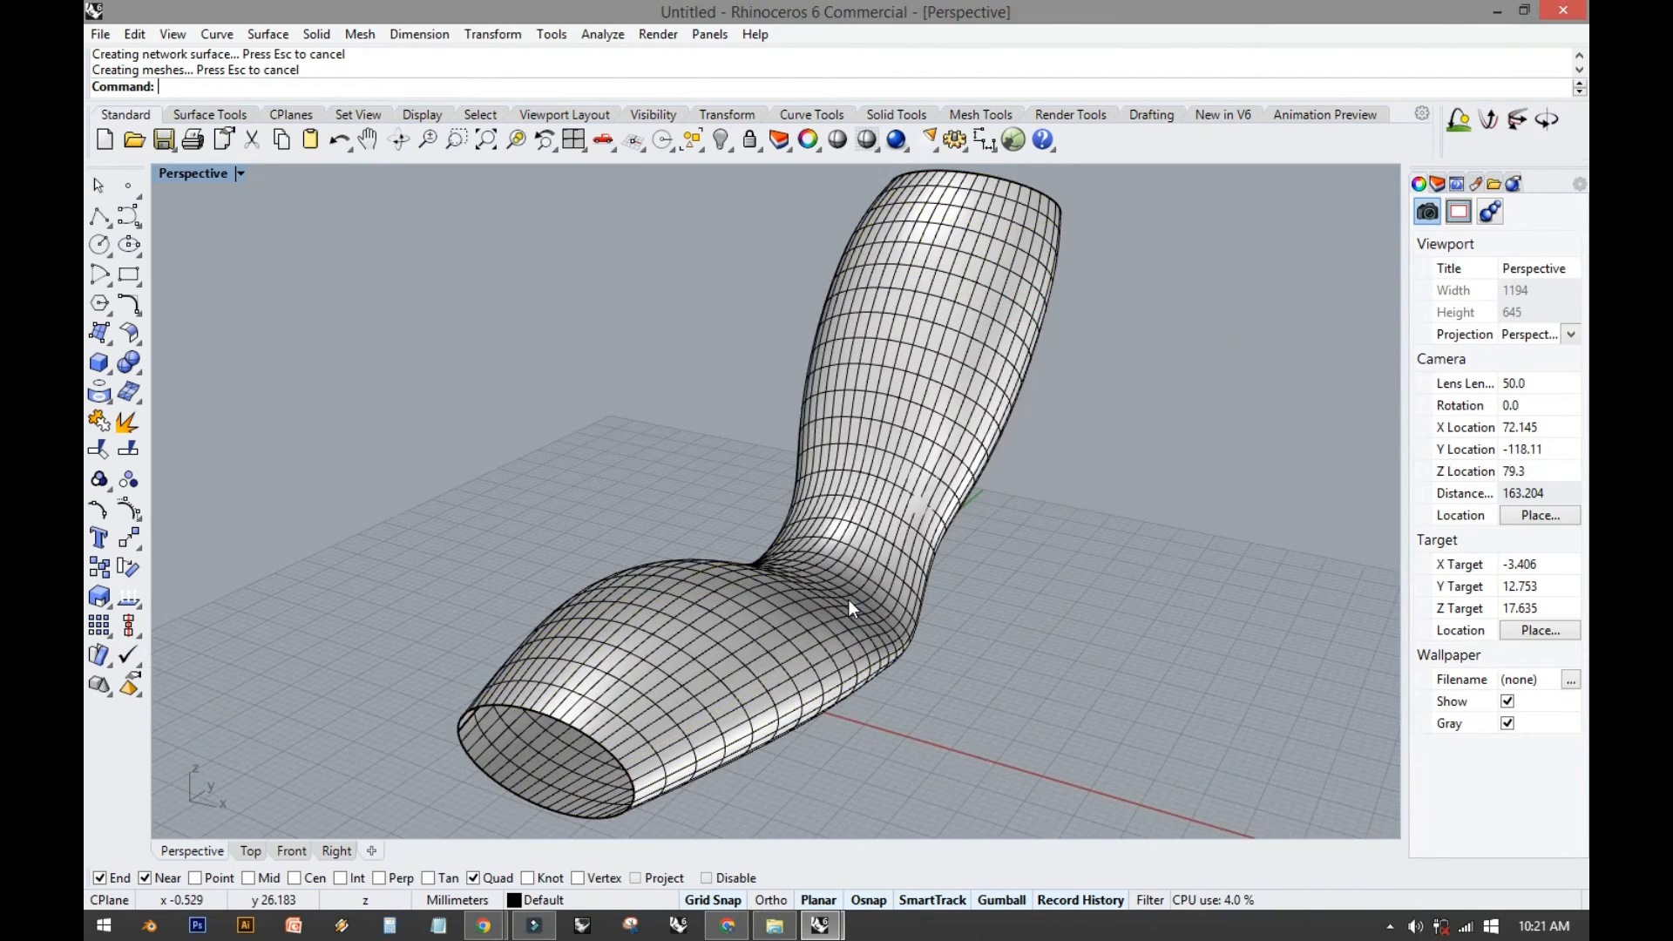
Preview the network surface shaded without wires and inspect its smoothness from both sides.
right_click_drag(850, 727, 714, 426)
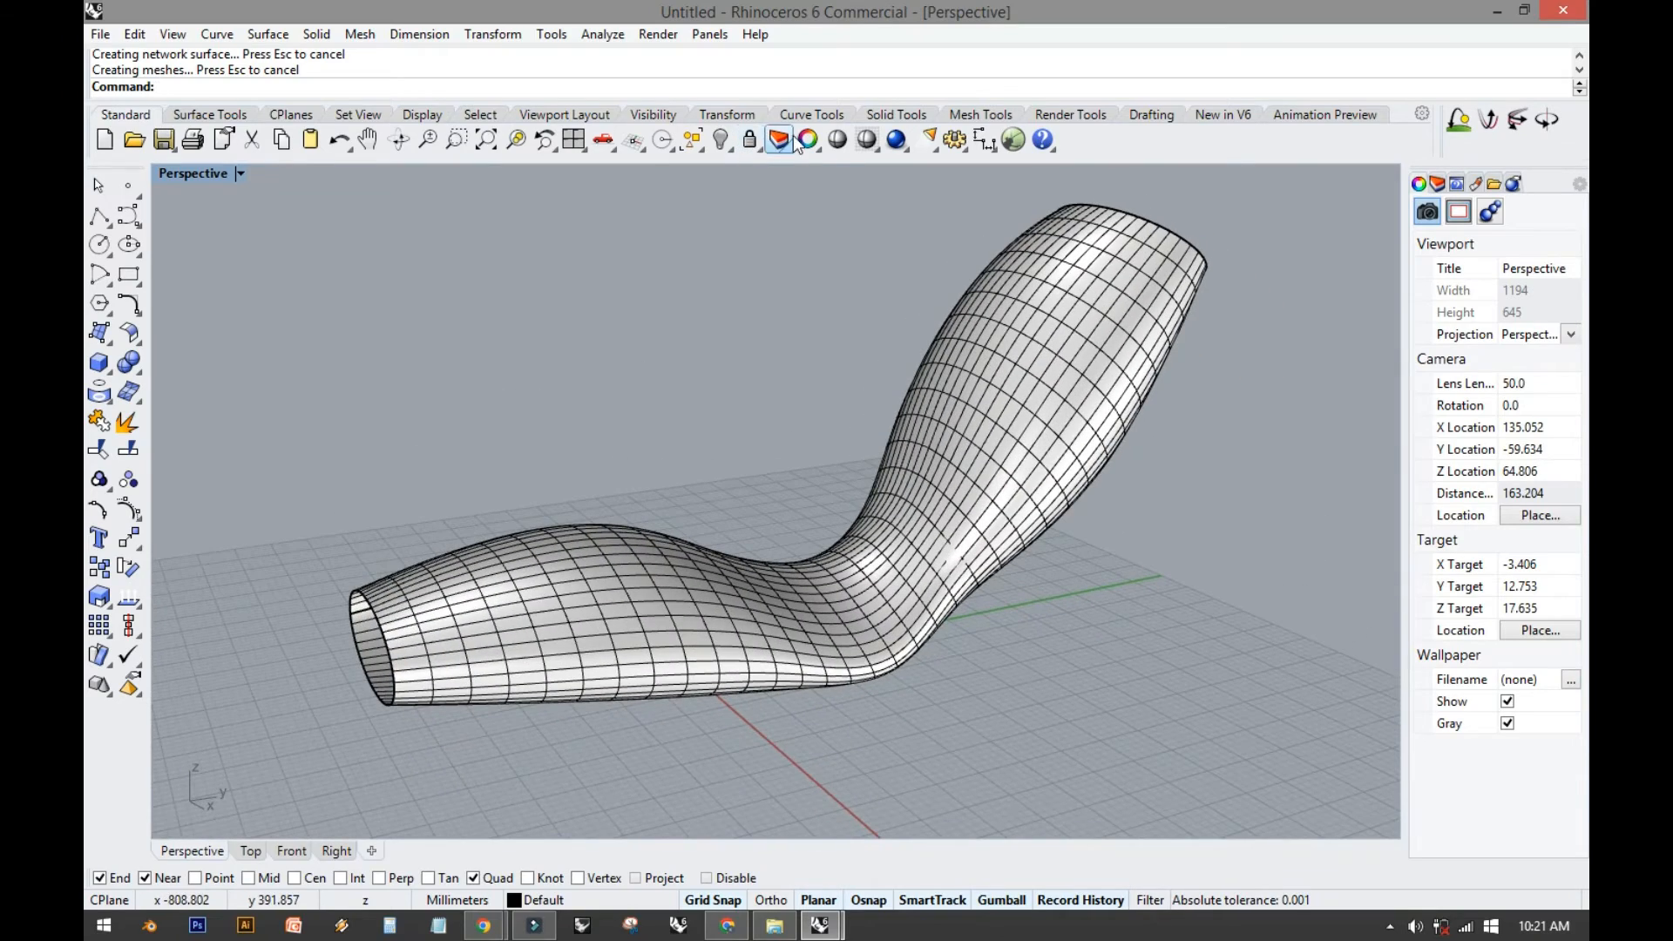
left_click(838, 139)
mouse_move(597, 429)
right_mouse_down()
mouse_move(642, 460)
mouse_move(712, 464)
mouse_move(892, 671)
right_mouse_up()
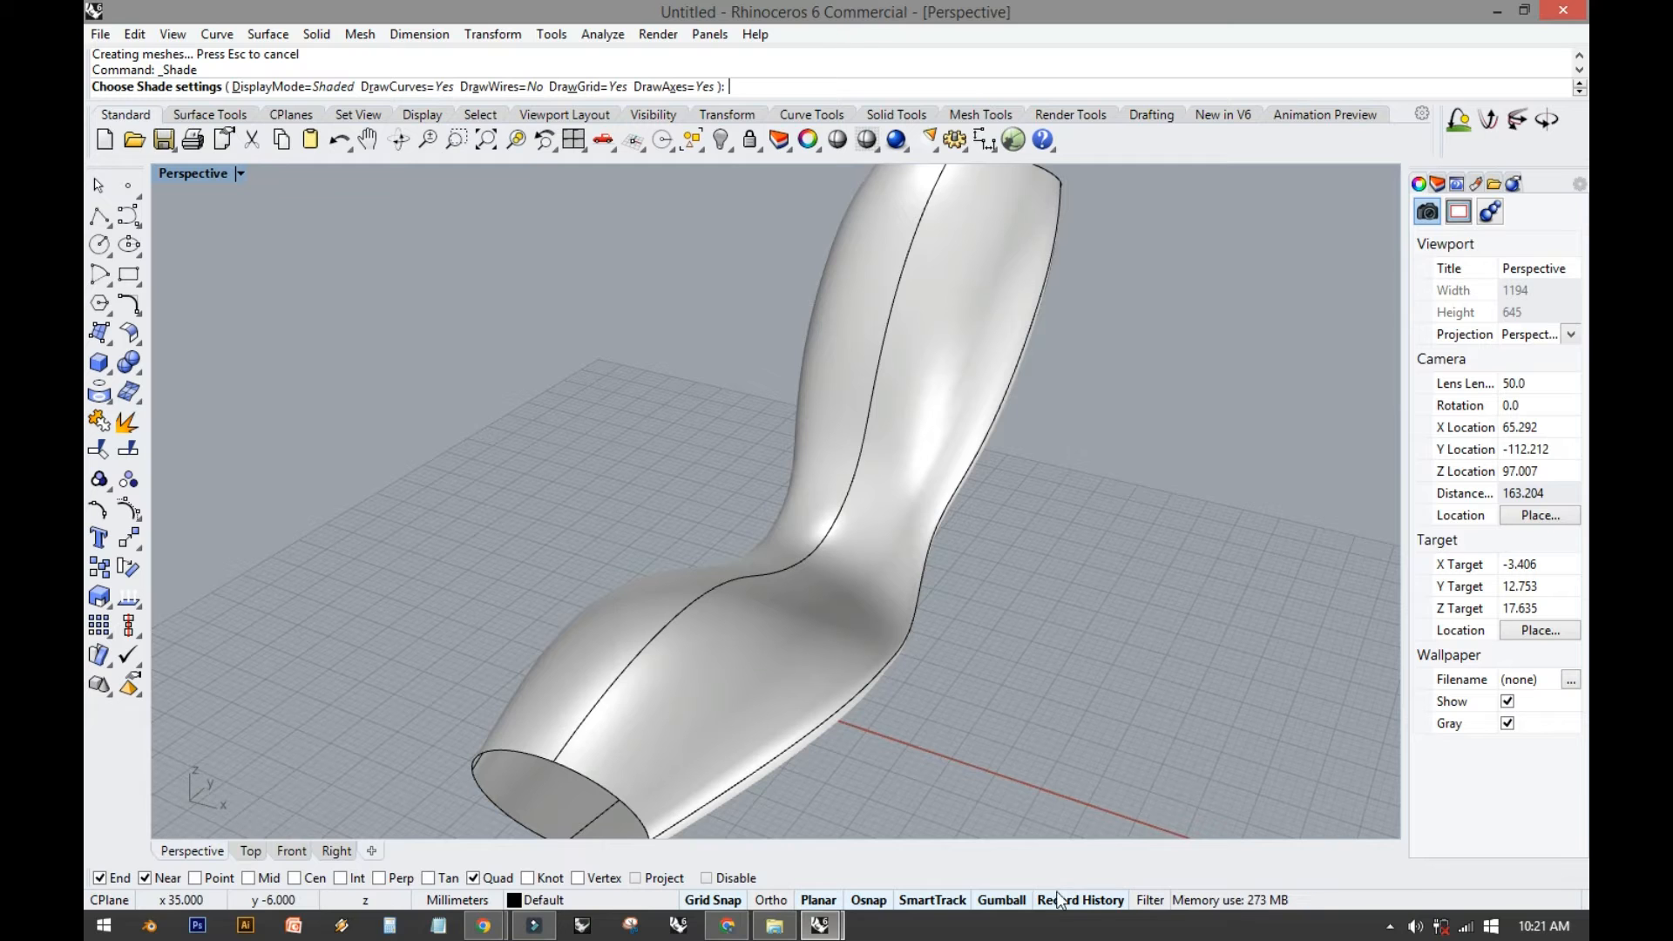
mouse_move(1051, 842)
right_mouse_down()
mouse_move(944, 776)
mouse_move(776, 254)
right_mouse_up()
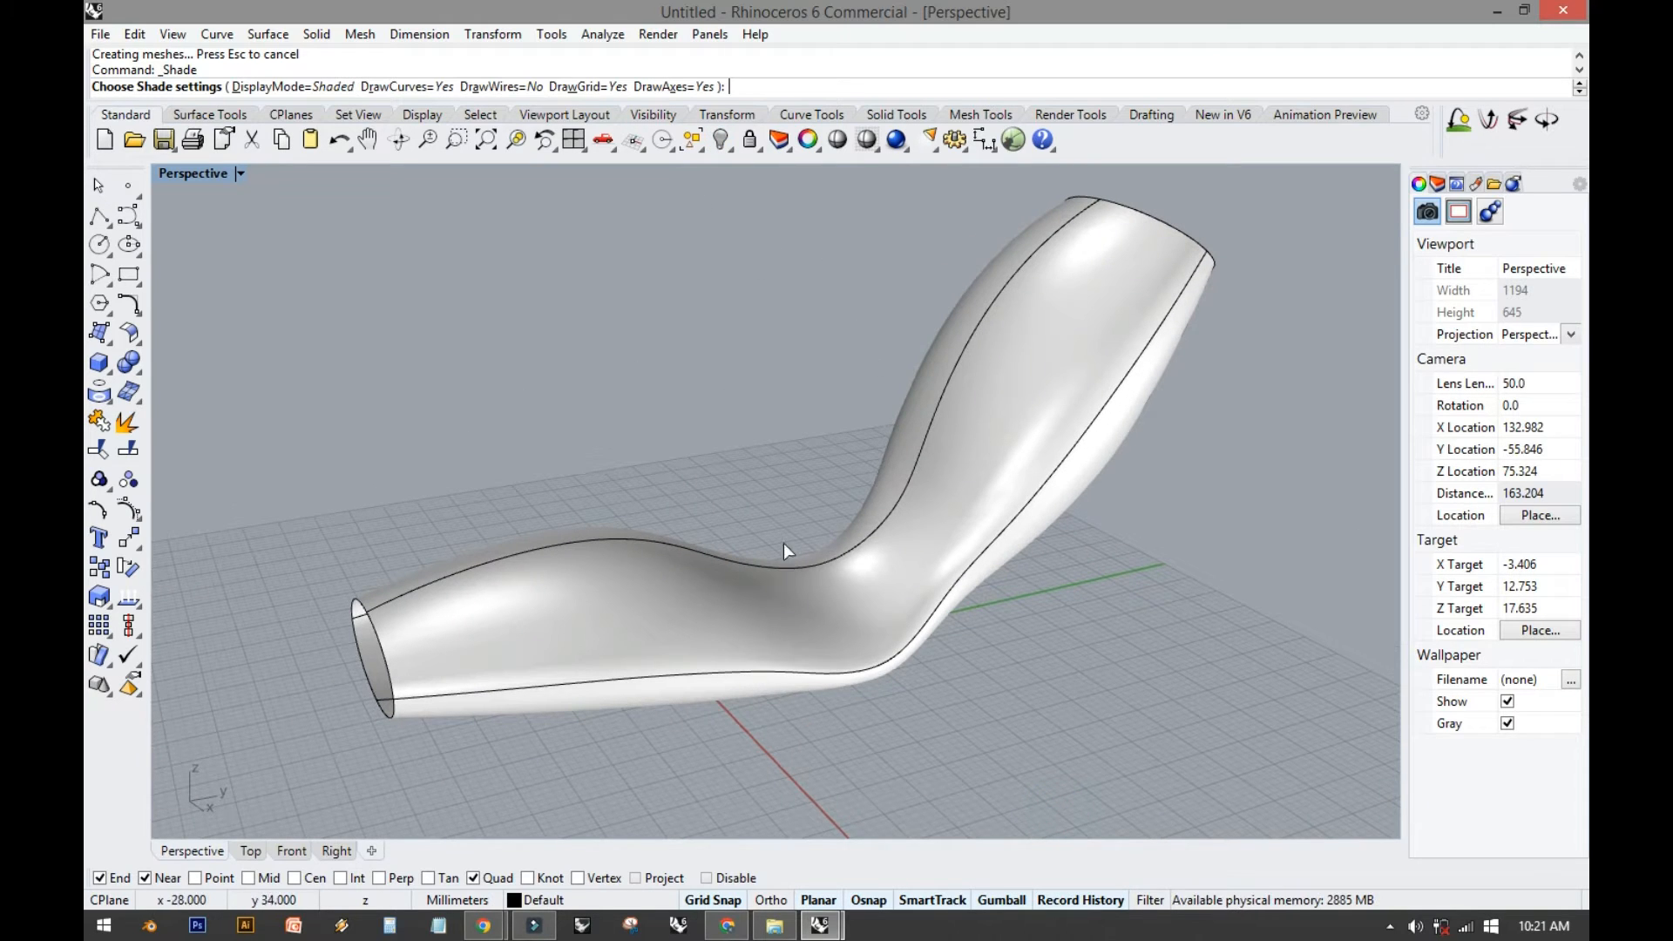
scroll(461, 610, "up", 4)
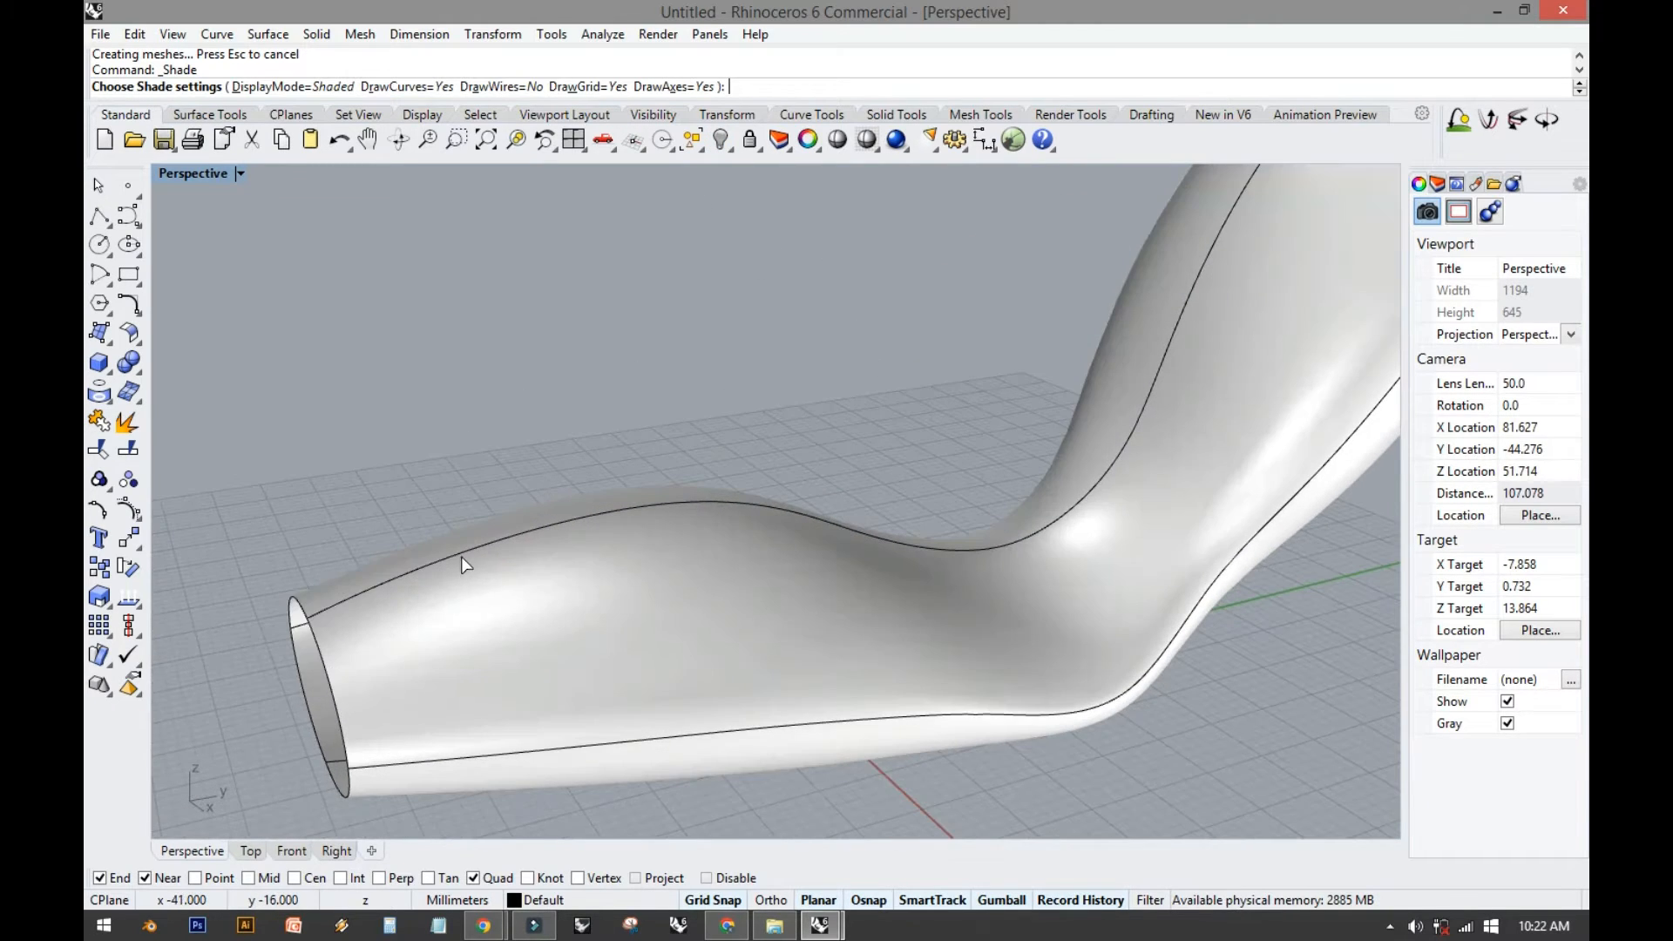
key("Return")
Select the upper profile curve and move its control point above the hump along Y towards the bend.
left_click(463, 554)
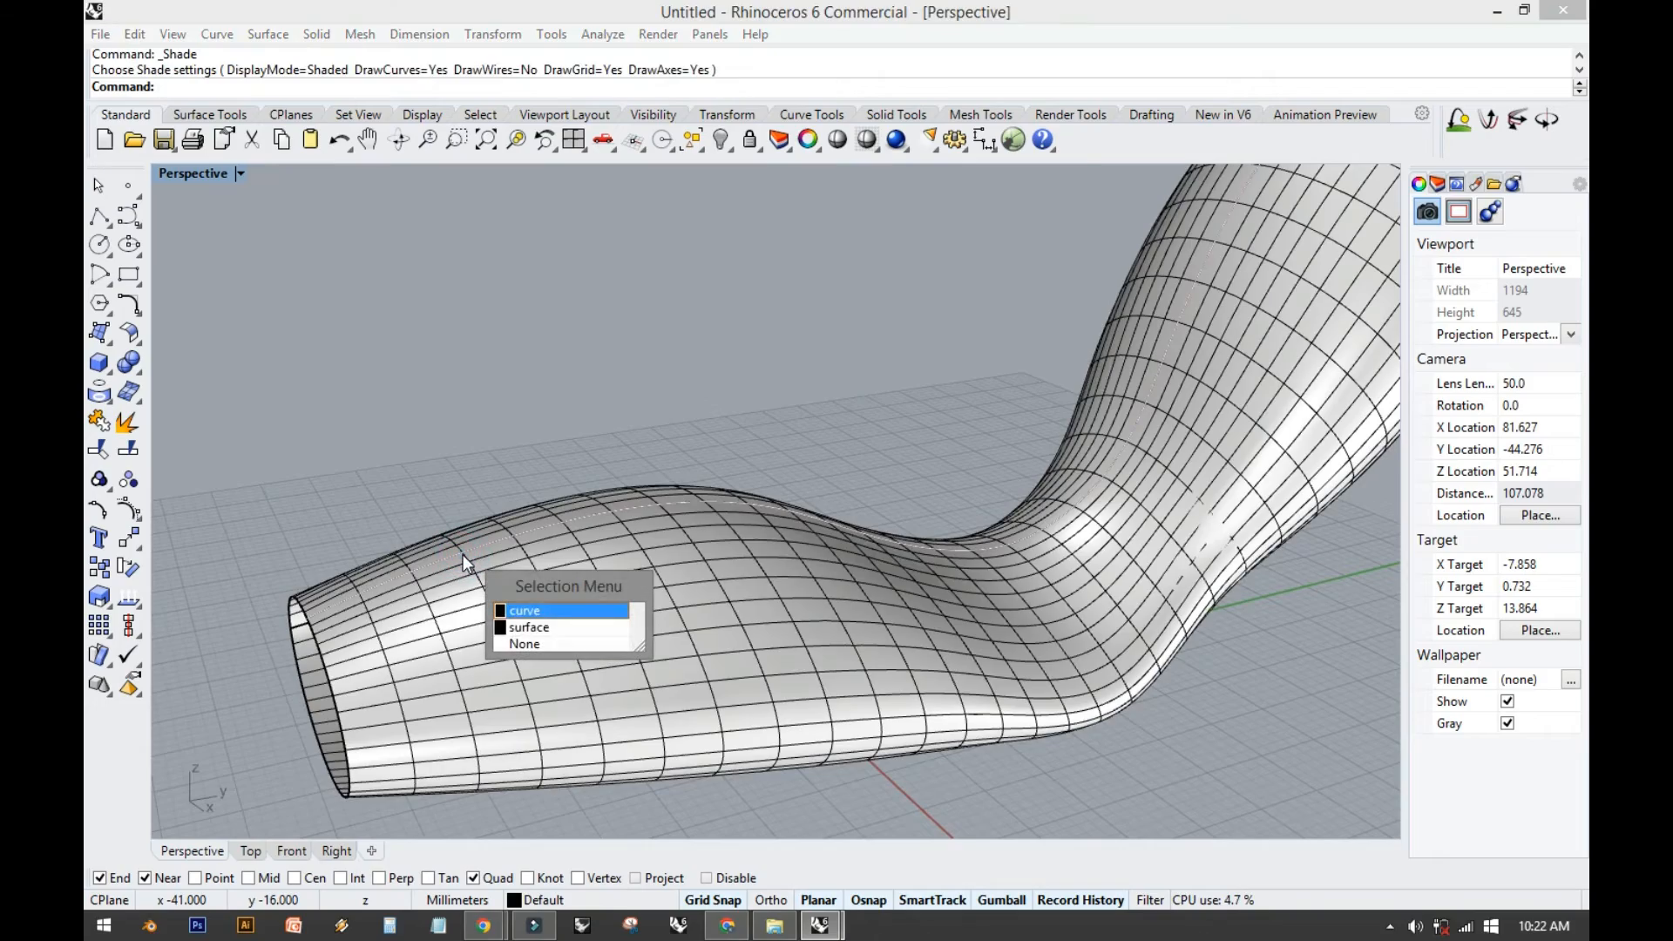
left_click(542, 610)
right_click_drag(684, 490, 636, 431)
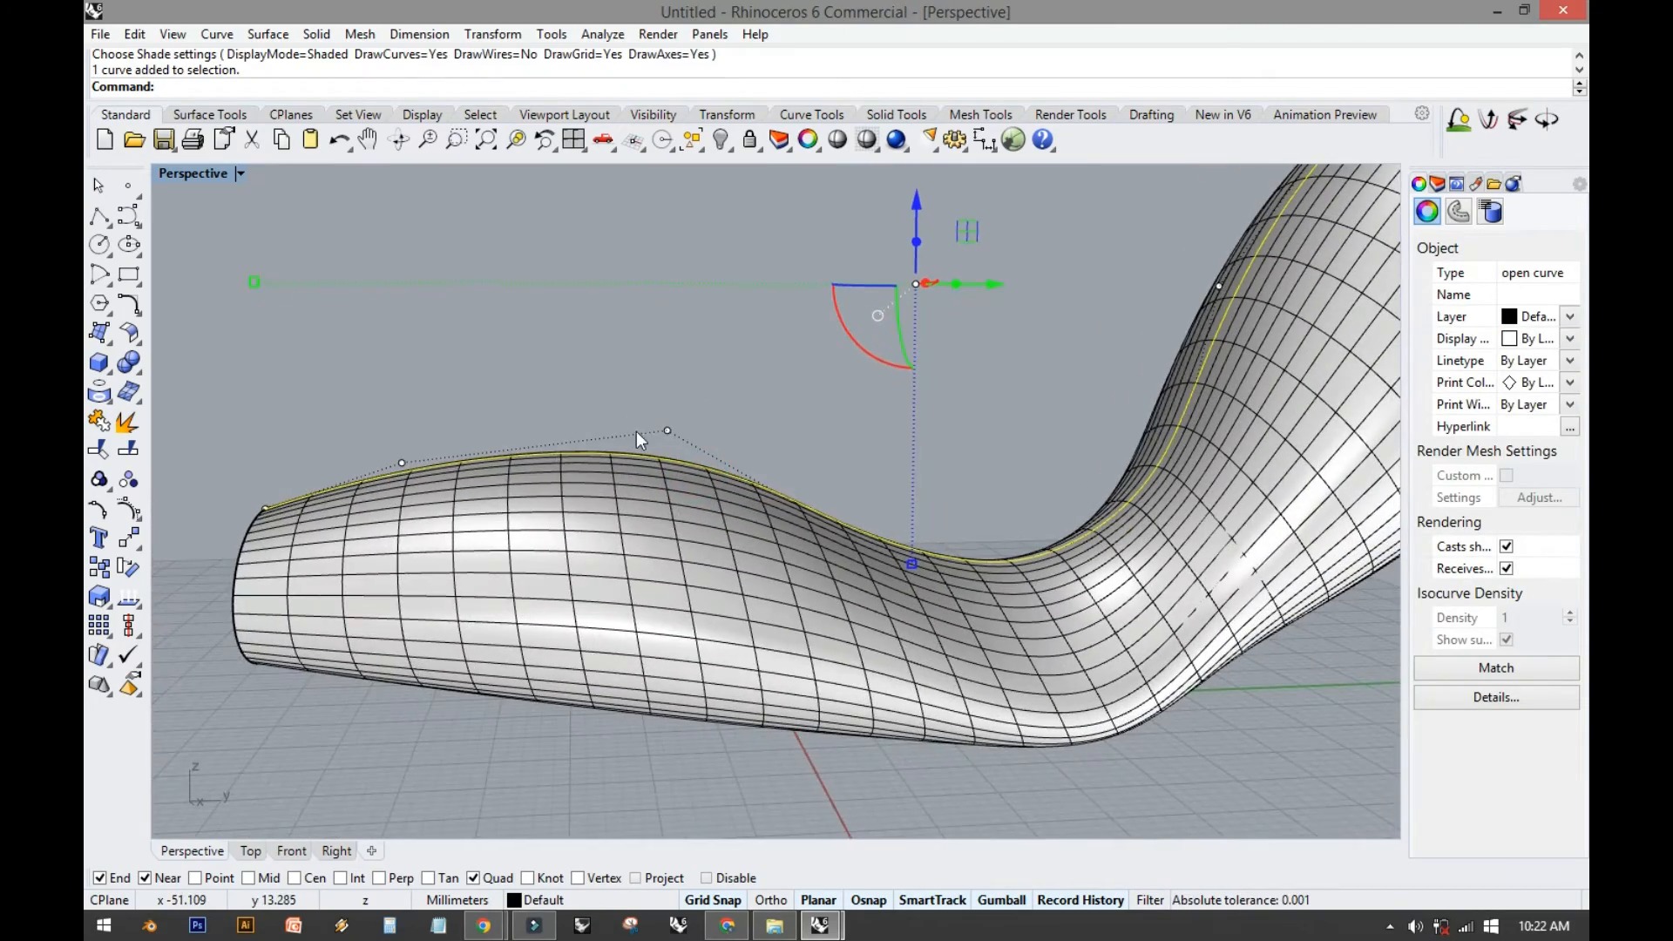
right_click_drag(762, 489, 784, 545)
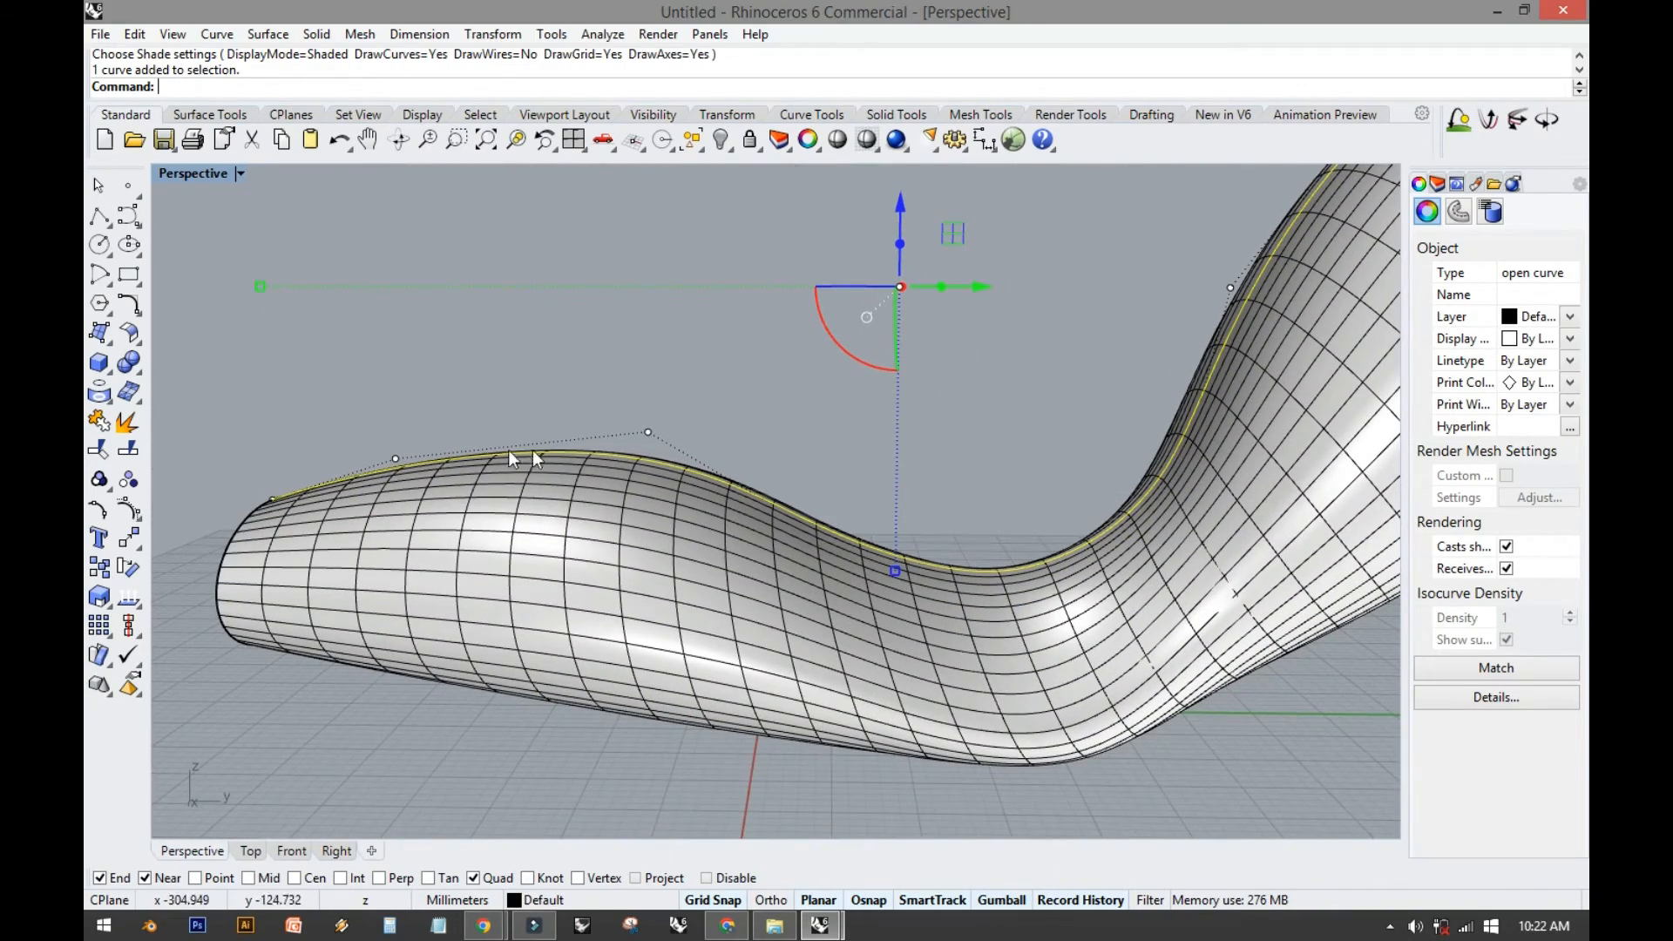
left_click(649, 433)
left_click_drag(719, 433, 841, 433)
right_click_drag(841, 433, 961, 521)
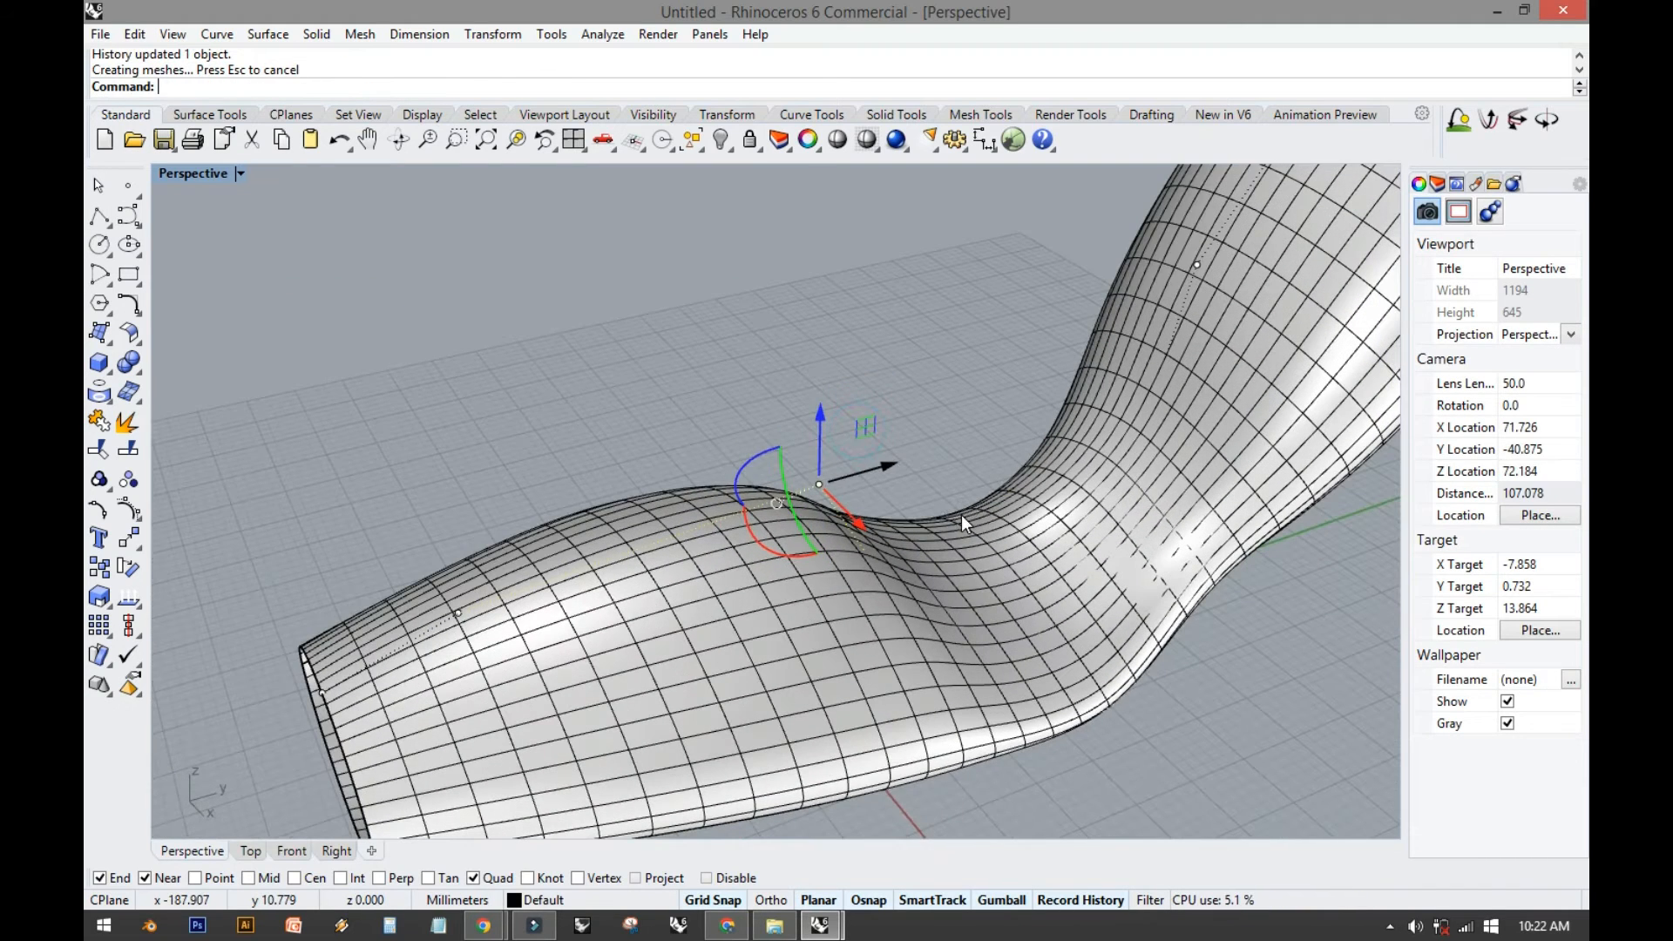
Move the hump's control point back along Y, away from the bend, and check the reshaped surface.
left_click_drag(891, 471, 786, 493)
right_click_drag(1114, 764, 1075, 681, "shift")
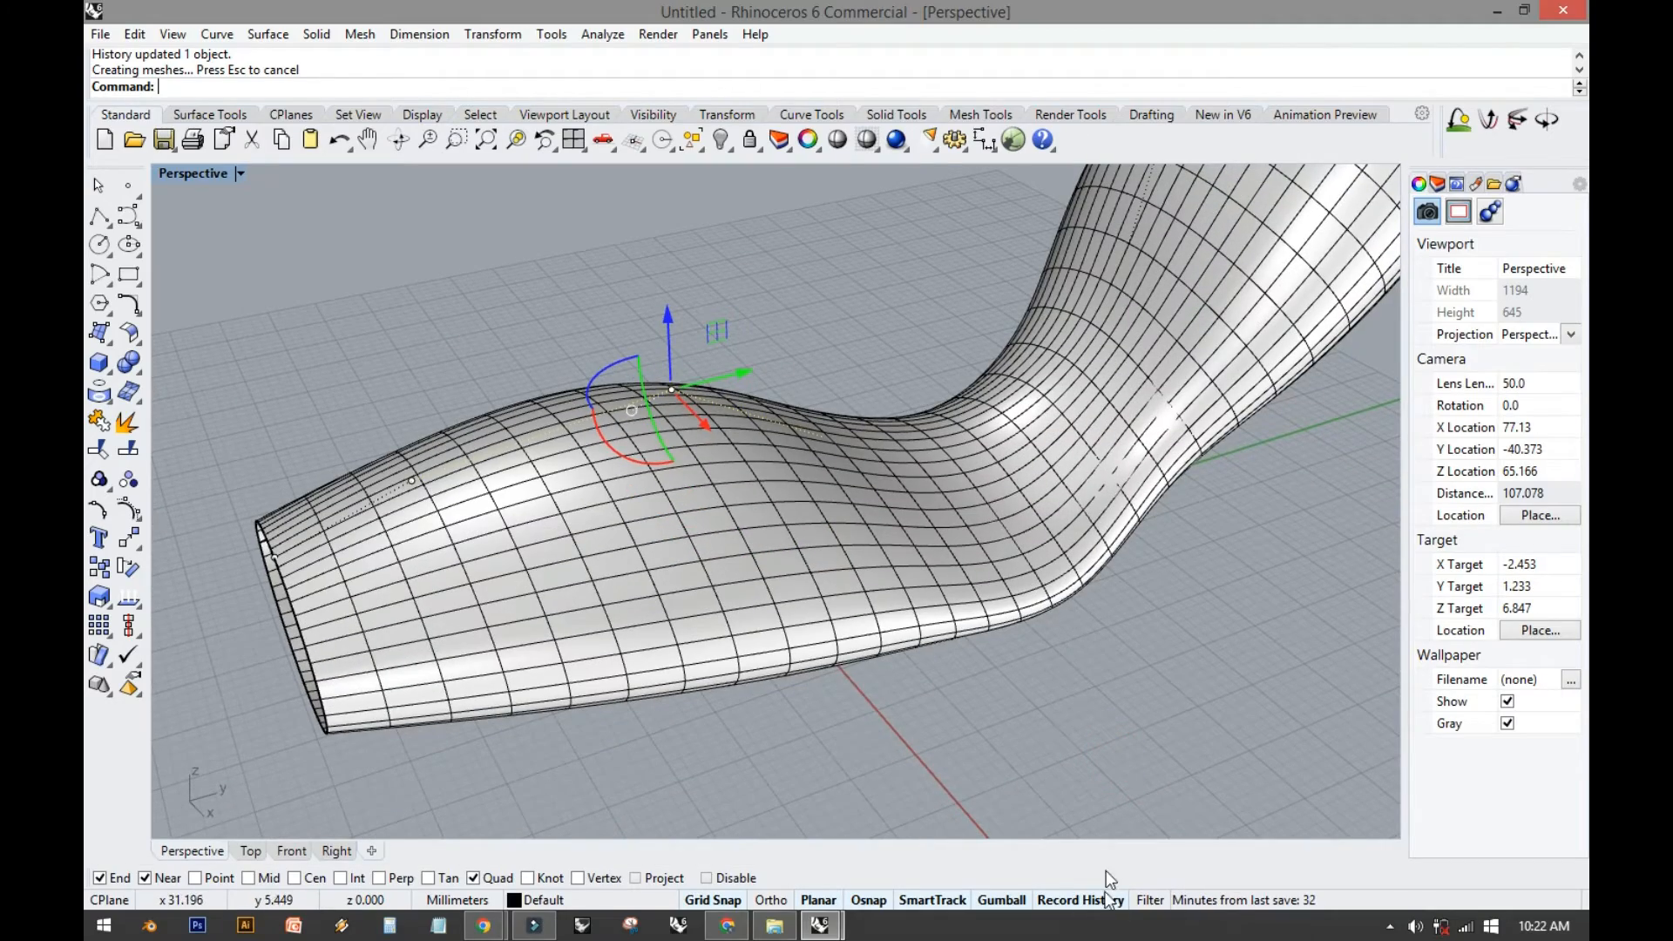
right_click_drag(900, 723, 1000, 732)
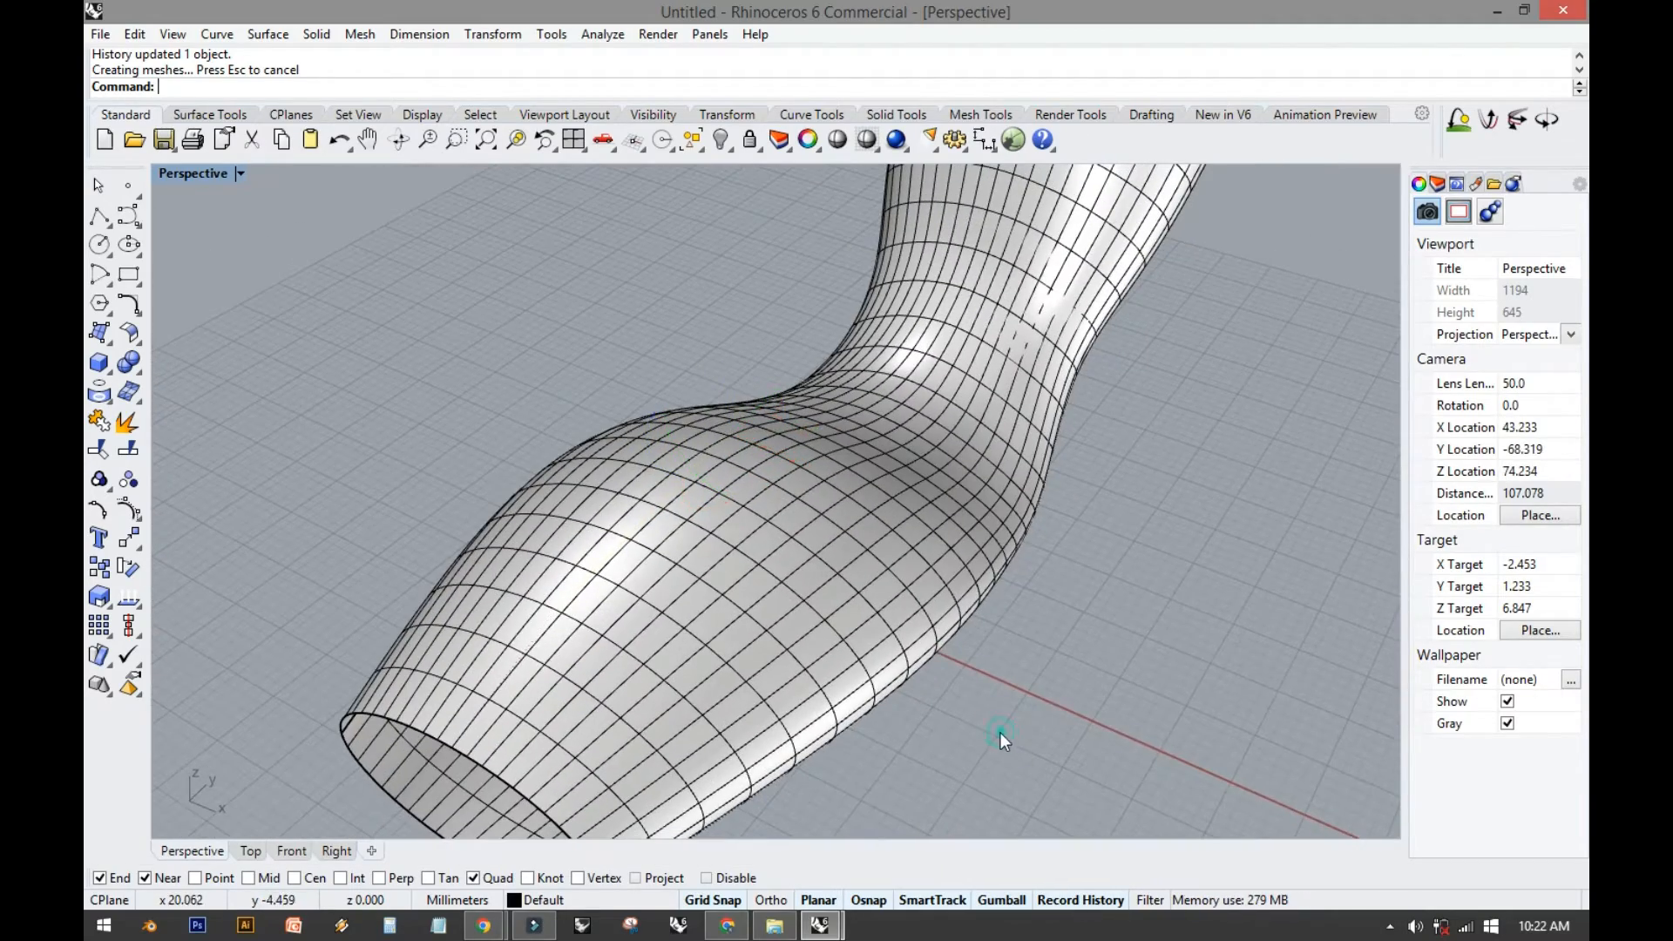
Preview the surface shaded without wires to locate the two side curves, and select both of them together.
left_click(722, 138)
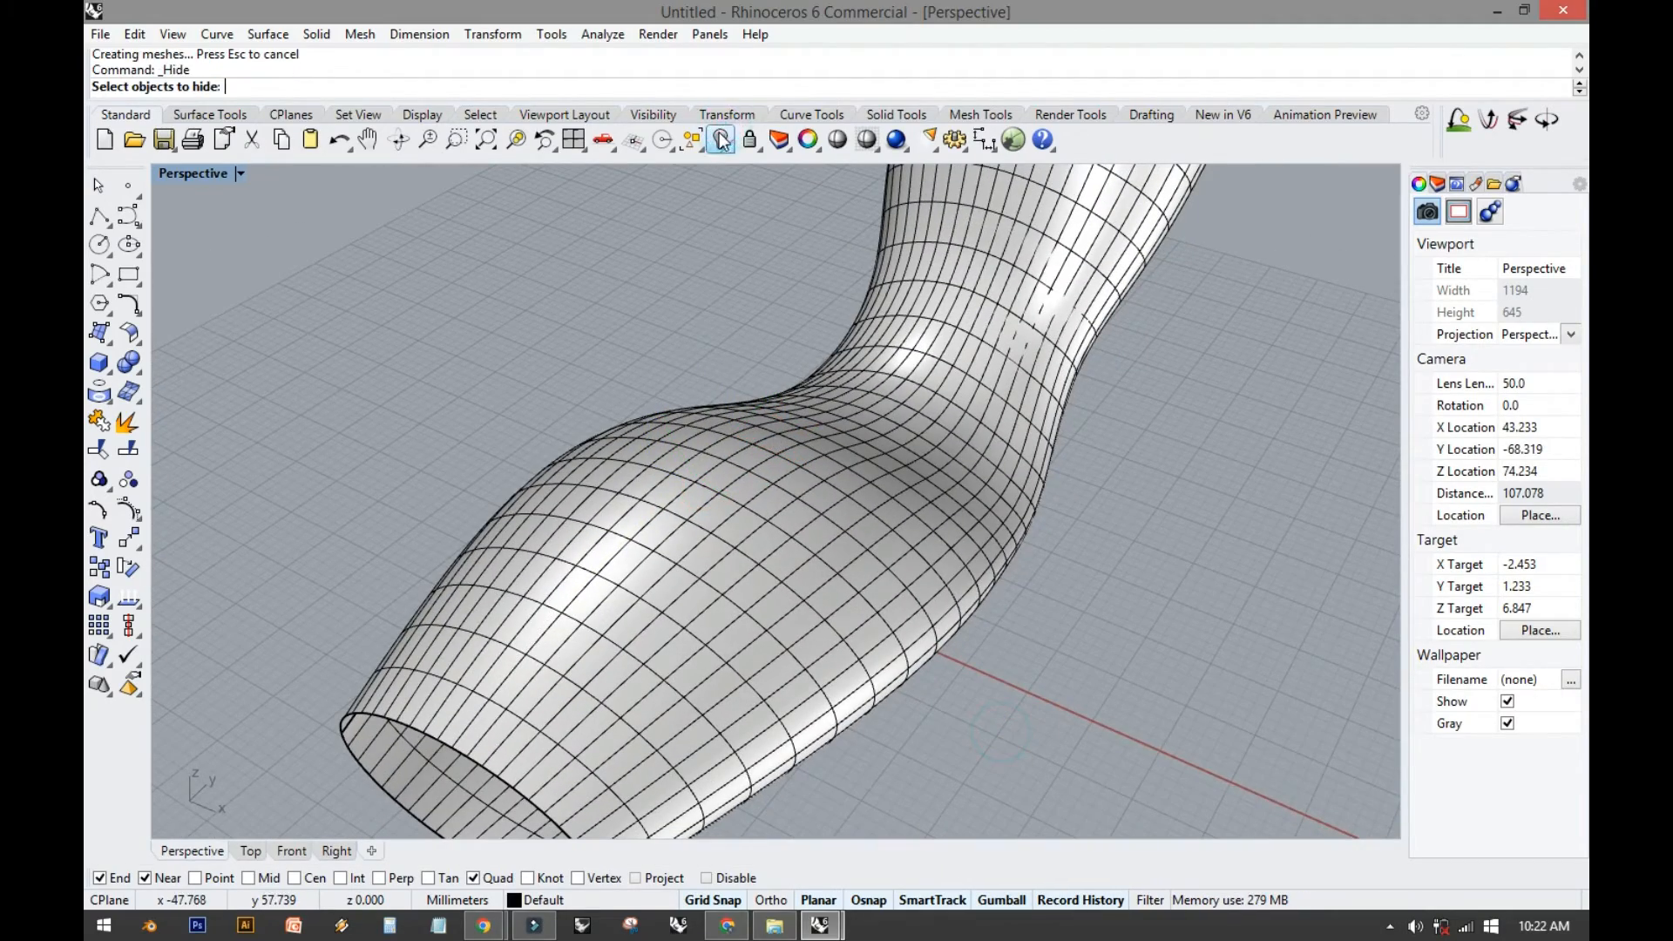
left_click(838, 140)
right_click_drag(902, 482, 920, 586)
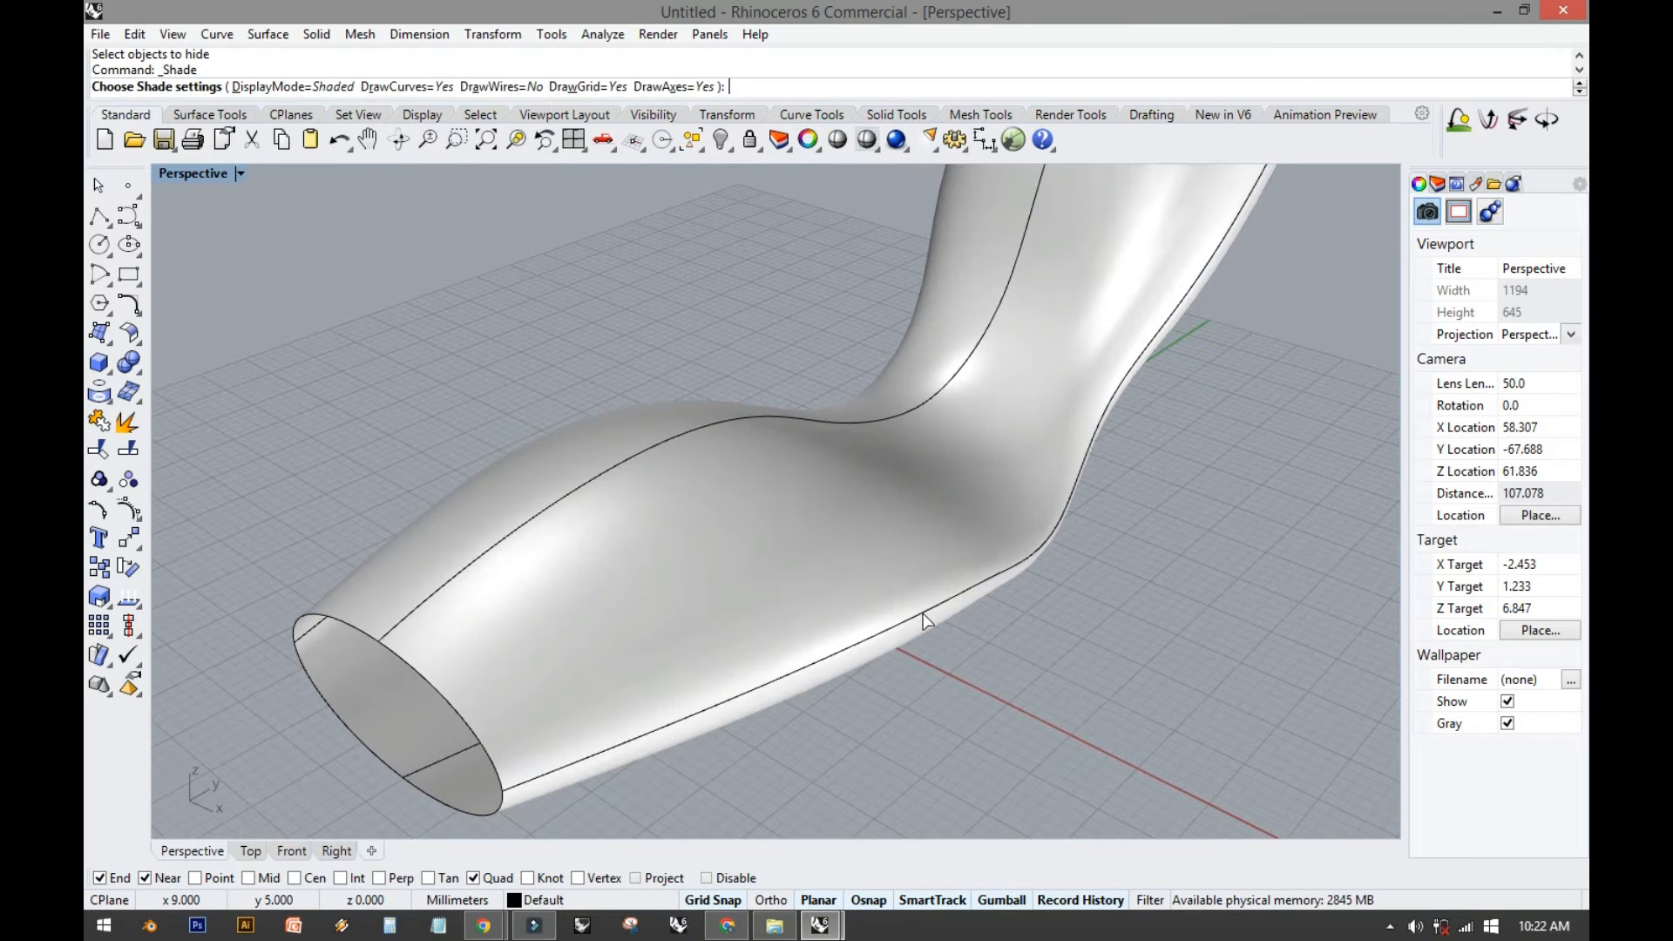
left_click(925, 621)
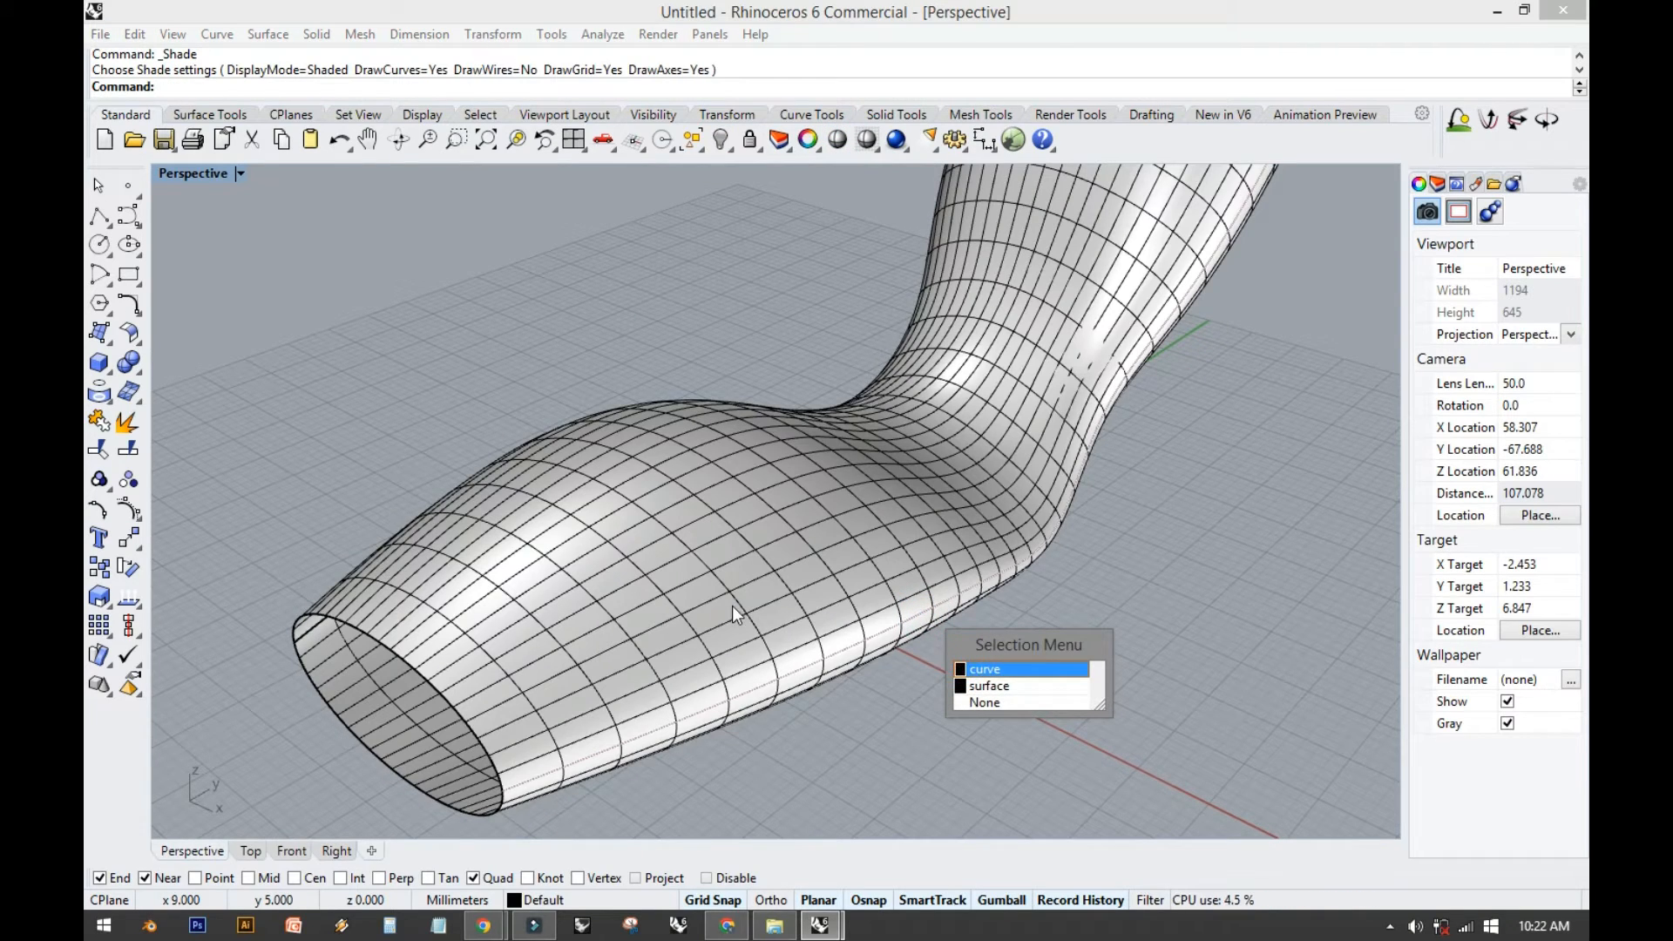
left_click(981, 670)
right_click_drag(980, 669, 1002, 601)
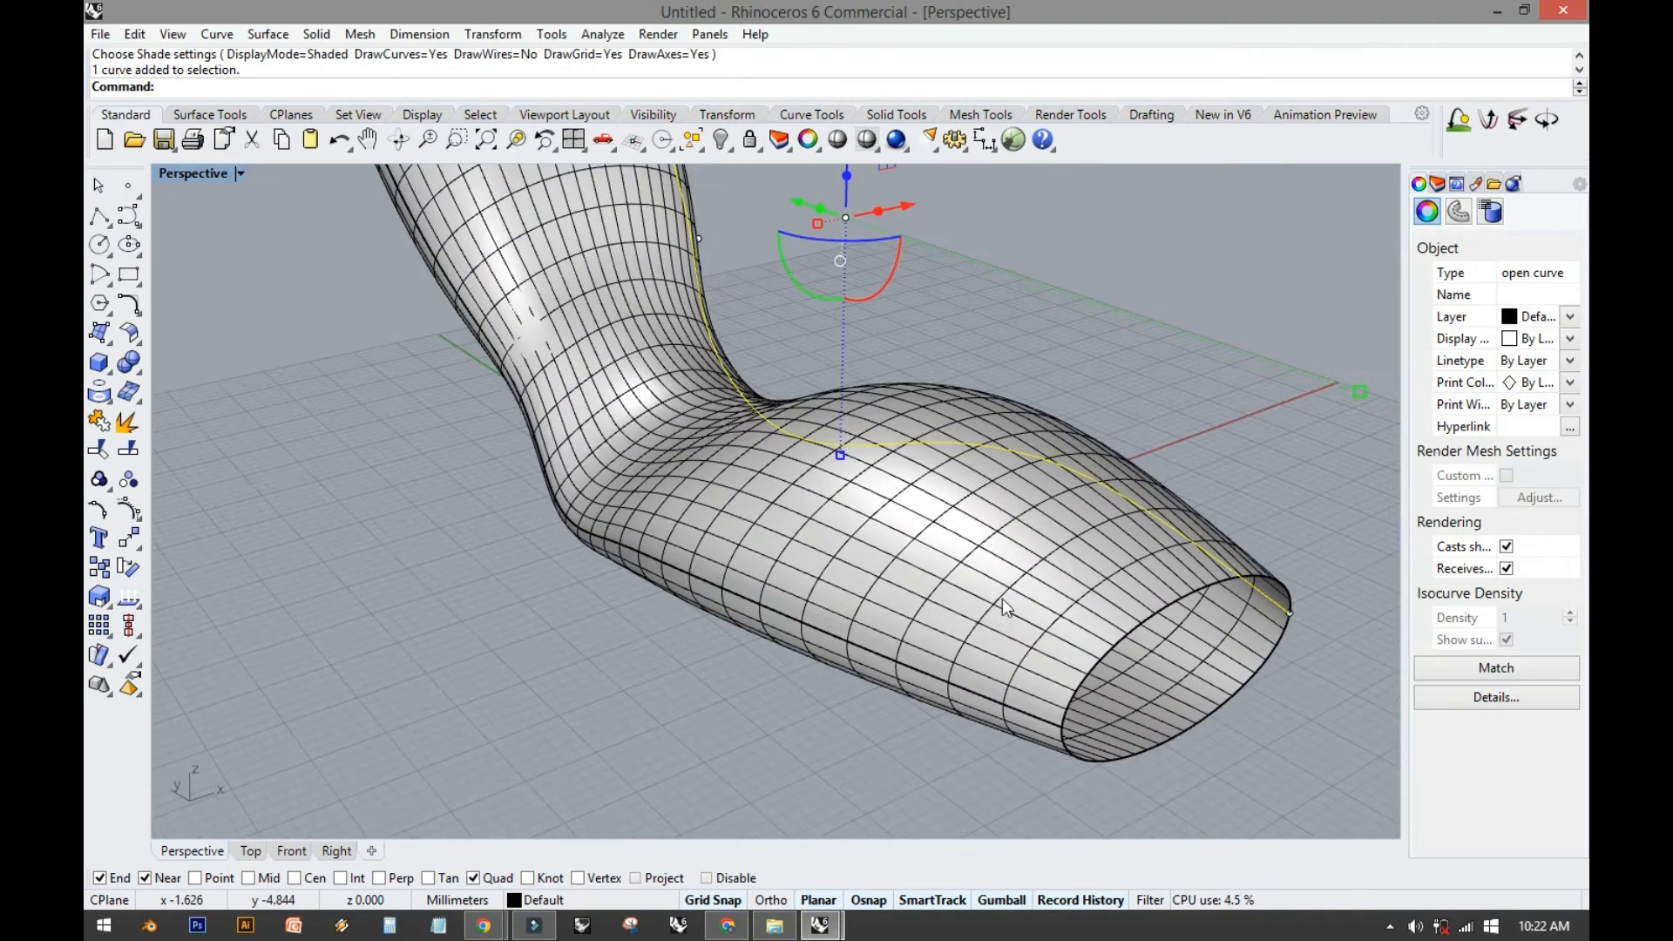
left_click(790, 619, "shift")
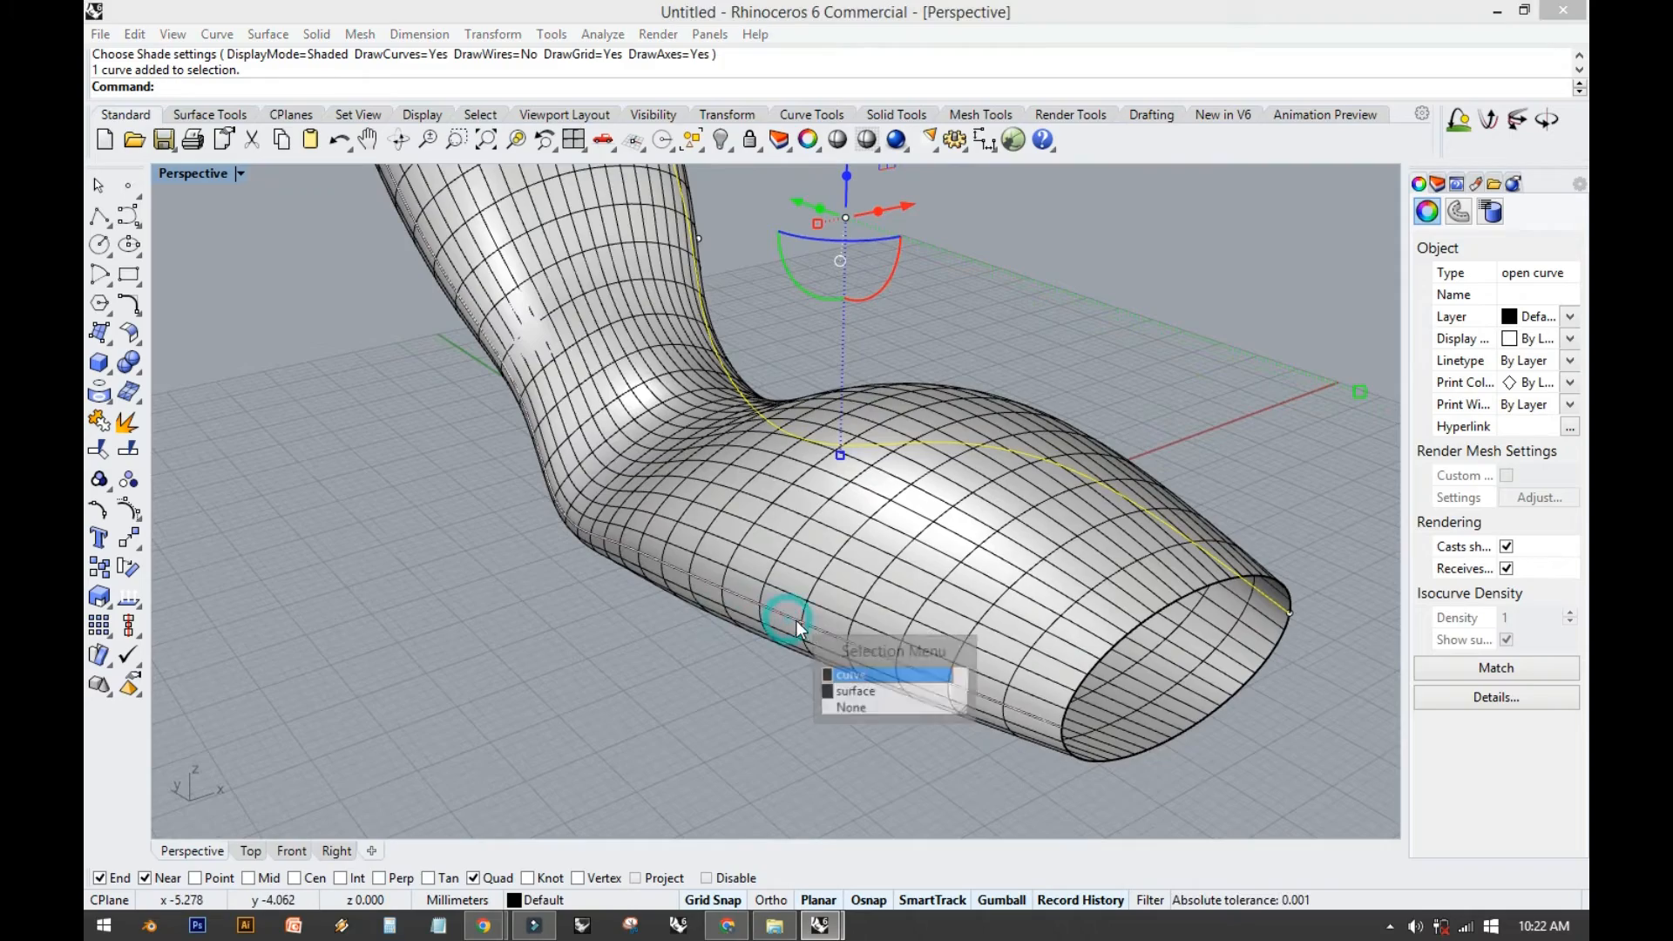
left_click(826, 675)
right_click_drag(826, 675, 624, 506)
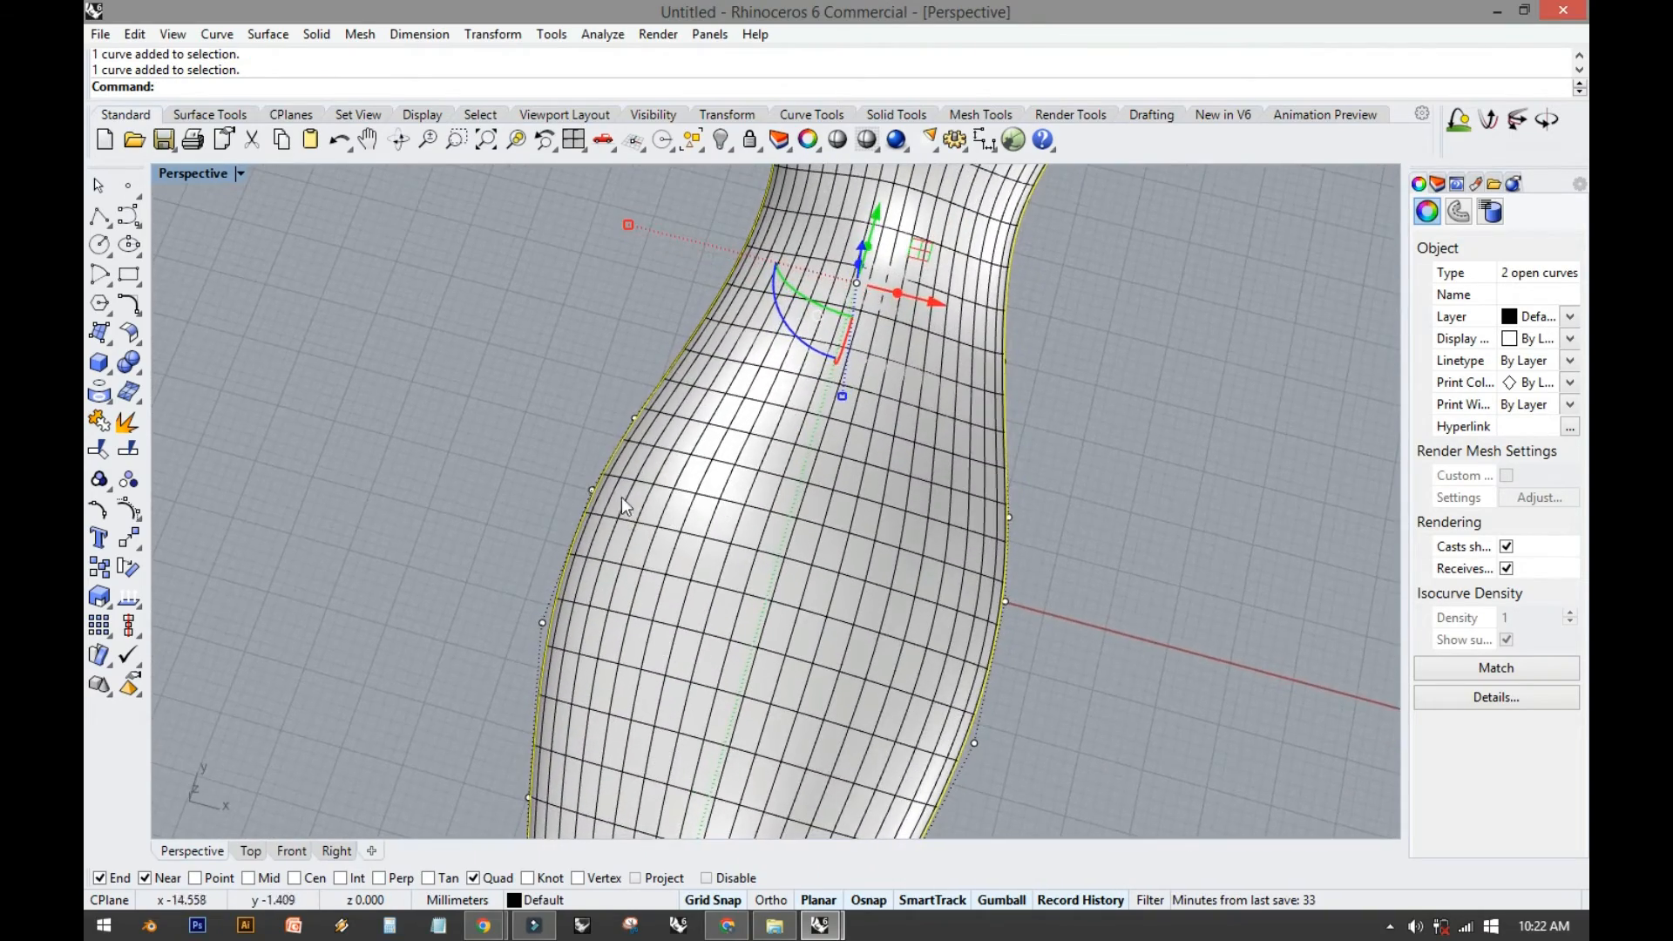
Scale a facing pair of control points on the two side curves near the bend along X to adjust the surface's width there.
left_click(643, 426, "shift")
left_click(1005, 495, "shift")
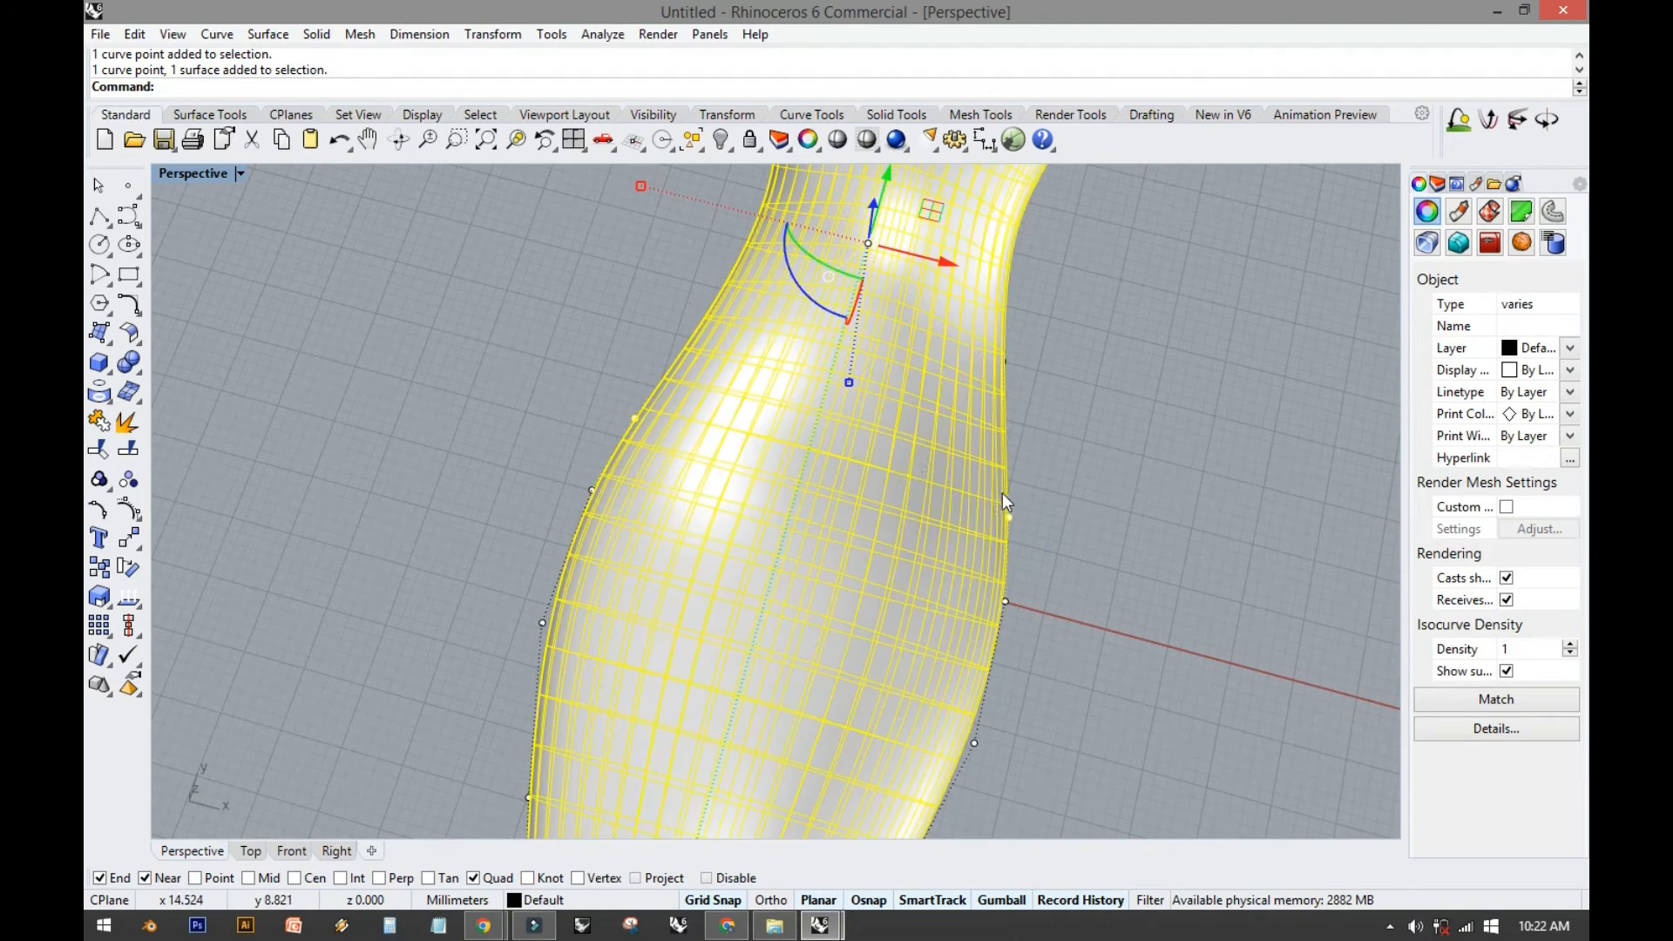
left_click(902, 419, "ctrl")
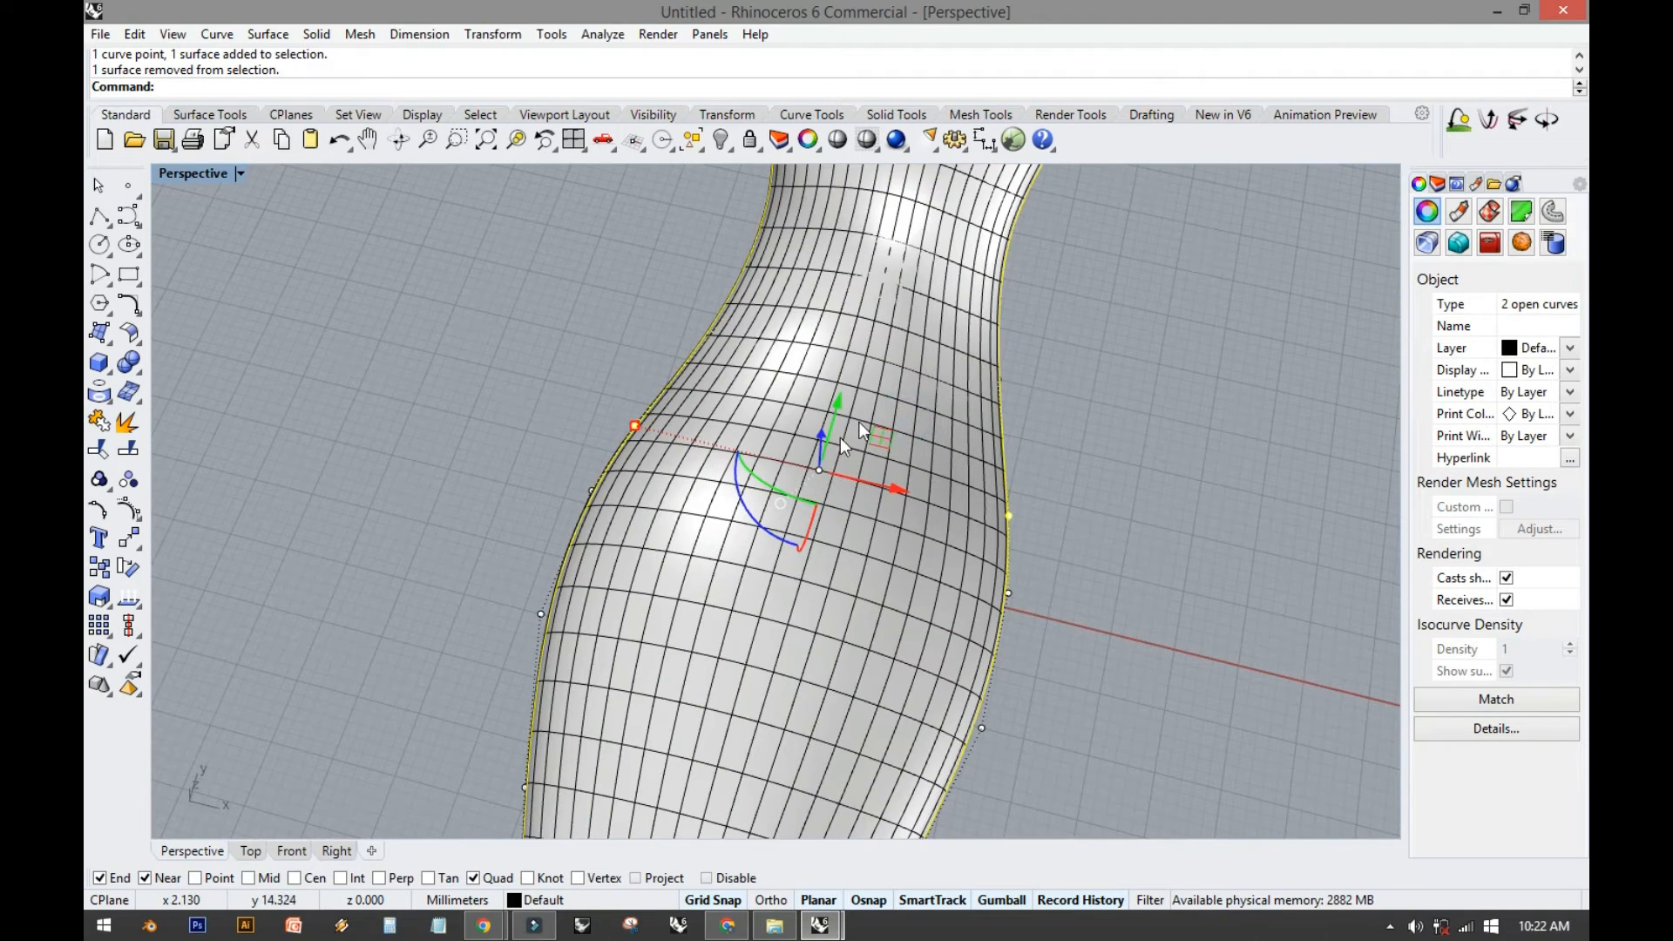
mouse_move(635, 425)
left_mouse_down()
mouse_move(596, 408)
mouse_move(658, 419)
left_mouse_up()
right_click_drag(802, 467, 648, 467)
left_click_drag(638, 464, 627, 506)
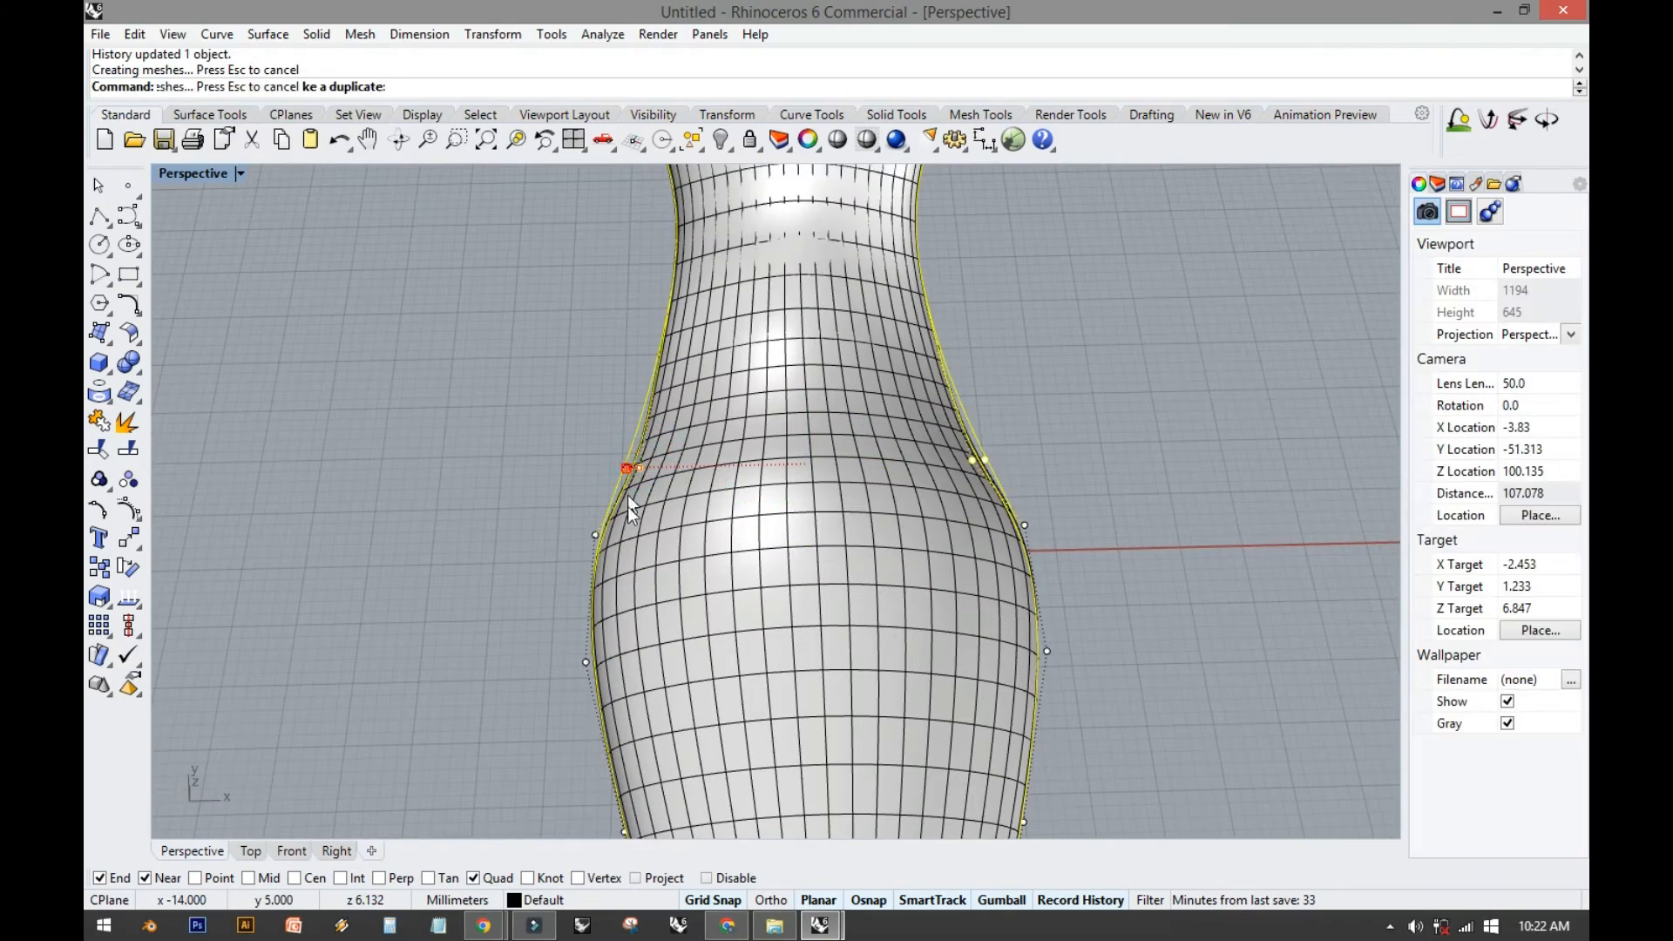
Clear the point selection and preview the reshaped surface shaded without wires around the bend.
right_click_drag(688, 526, 662, 465, "shift")
right_click_drag(829, 564, 891, 523)
left_click(1002, 483)
right_click_drag(1003, 483, 850, 359)
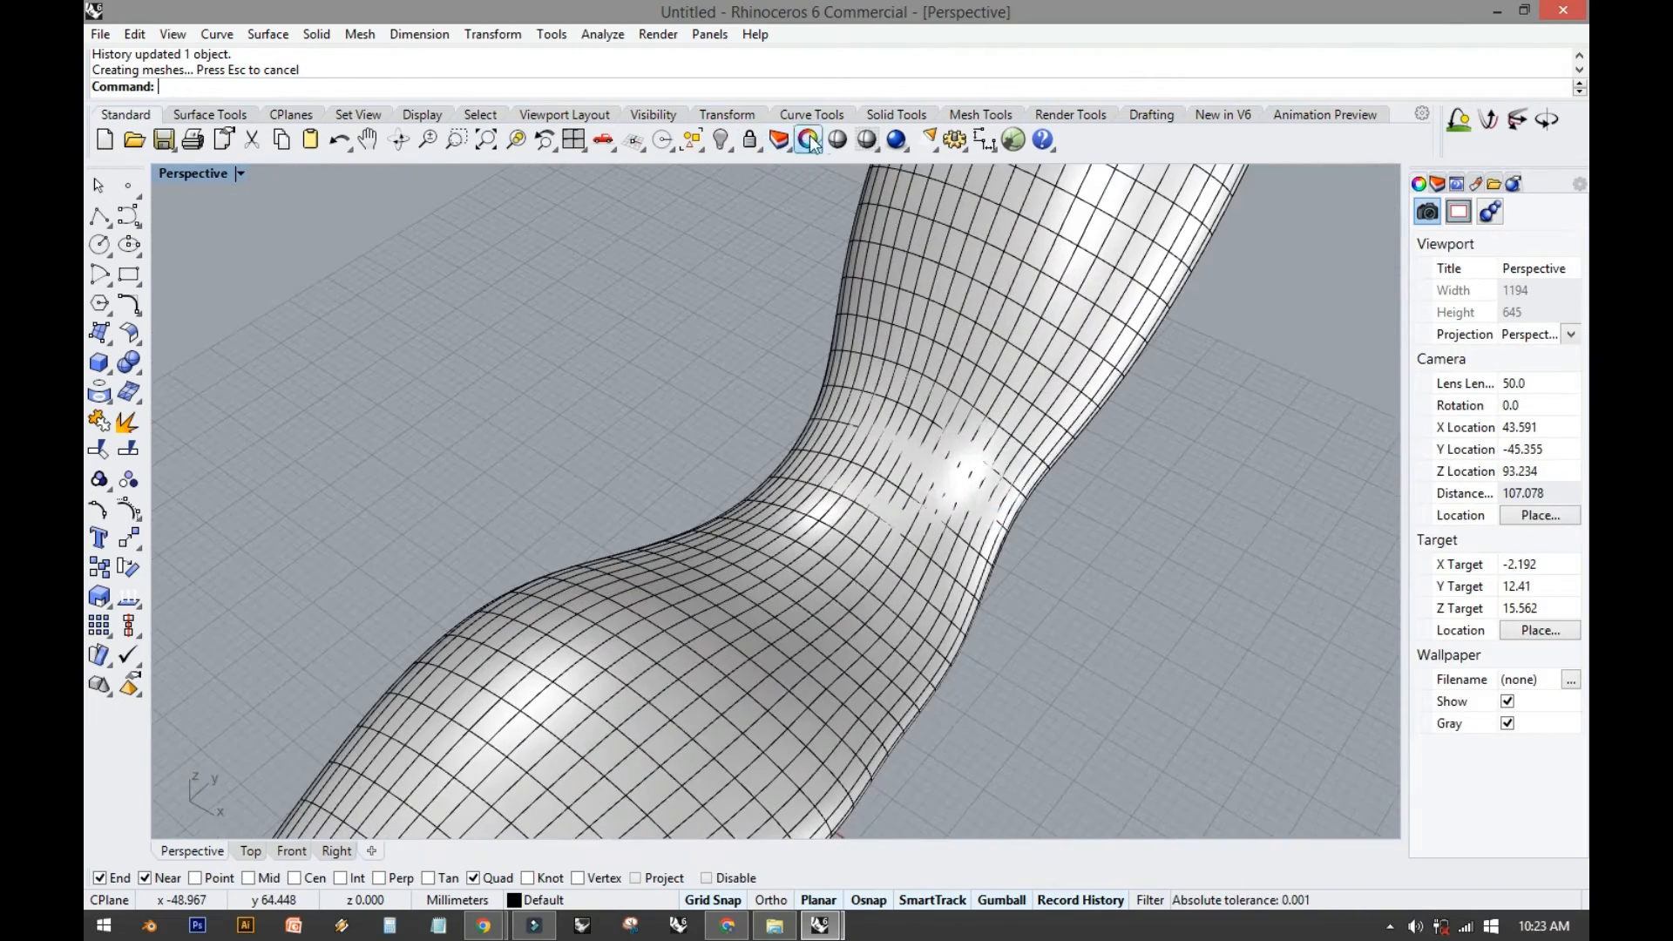
left_click(837, 142)
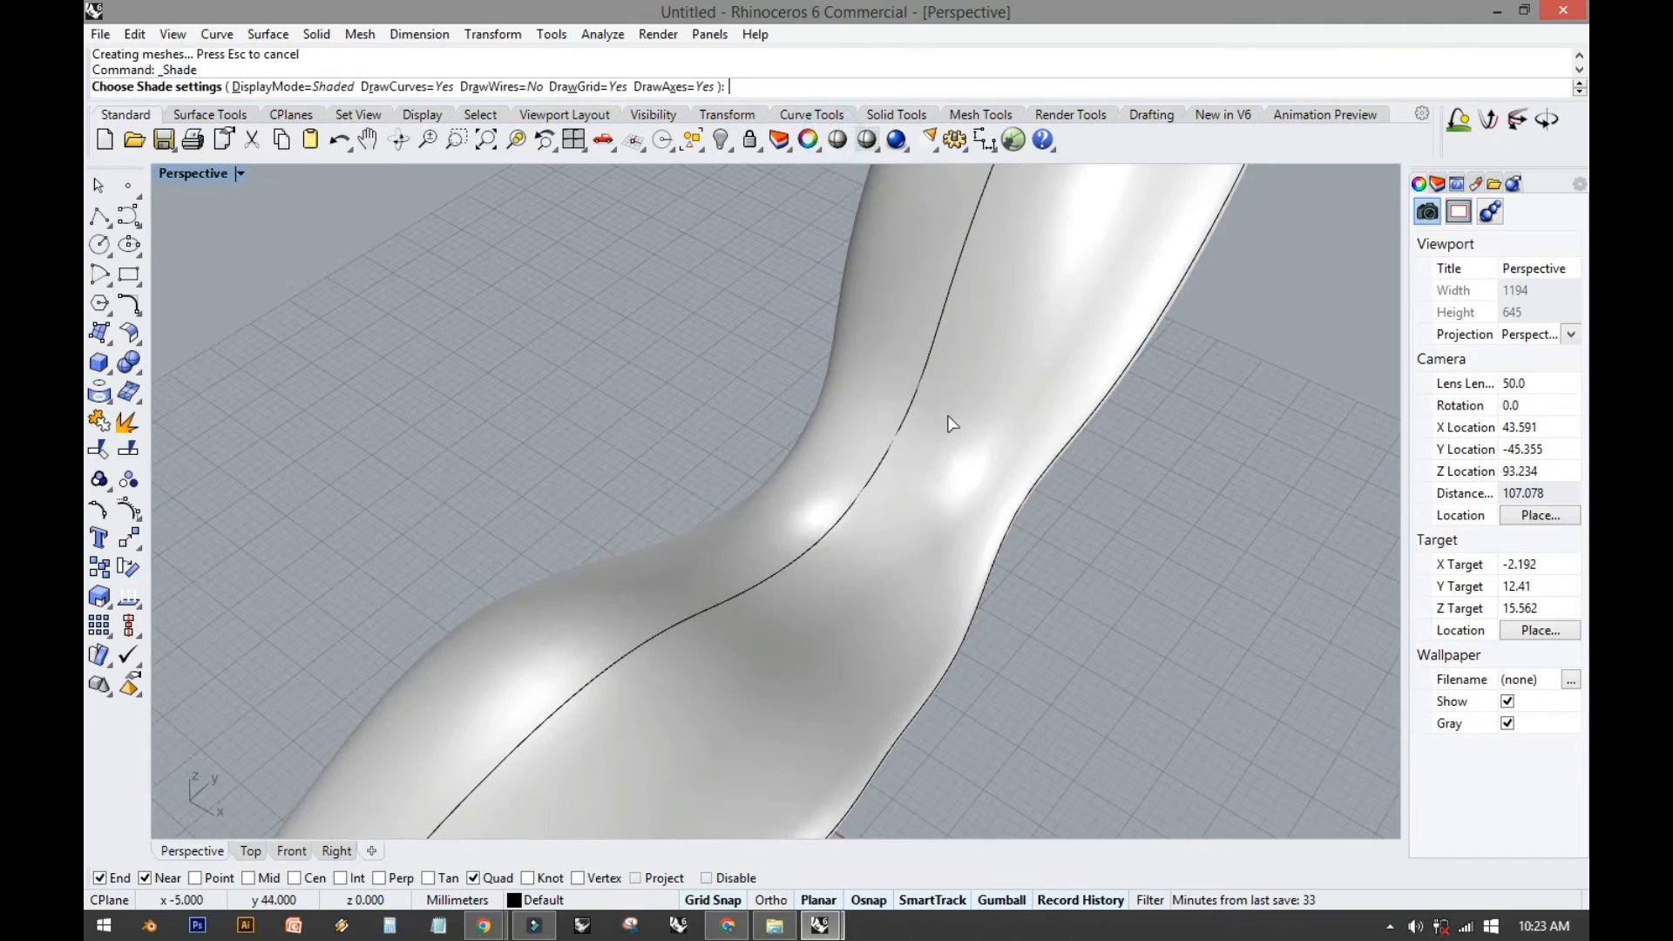
right_click_drag(913, 422, 874, 474)
left_click(850, 486)
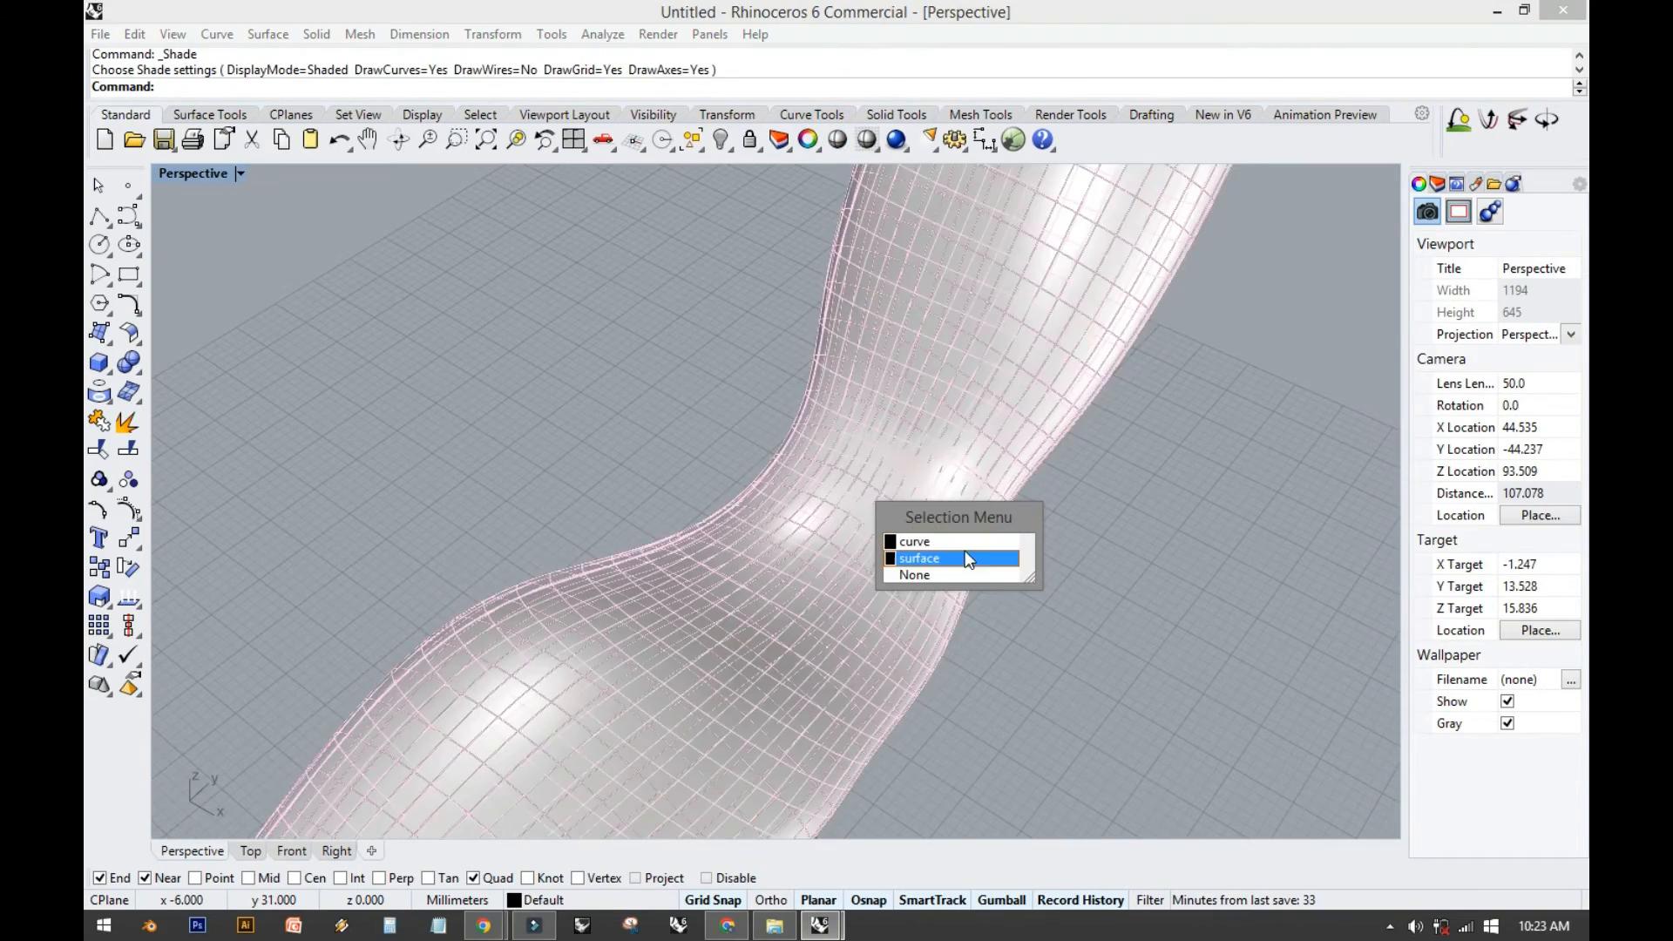
Set the perspective view's display mode to Ghosted so the curves beneath the surface can be picked, and clear the surface selection.
left_click(958, 558)
right_click_drag(1001, 594, 866, 608)
left_click(840, 513)
left_click(837, 549)
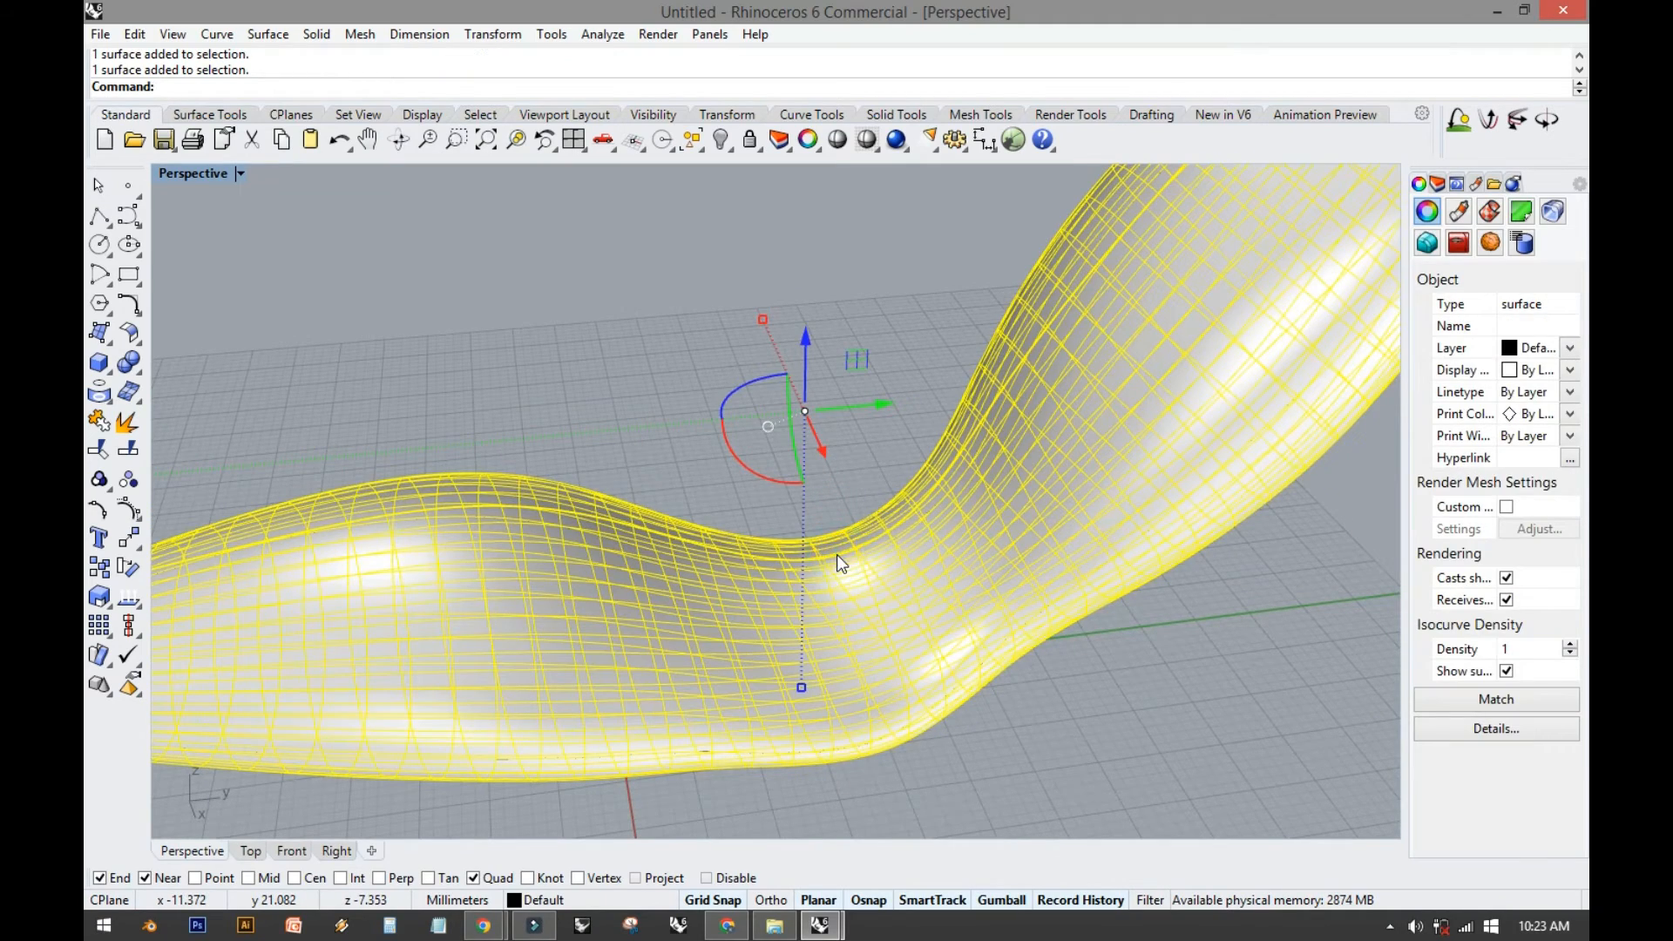
key("Escape")
scroll(835, 556, "up", 6)
left_click(830, 551)
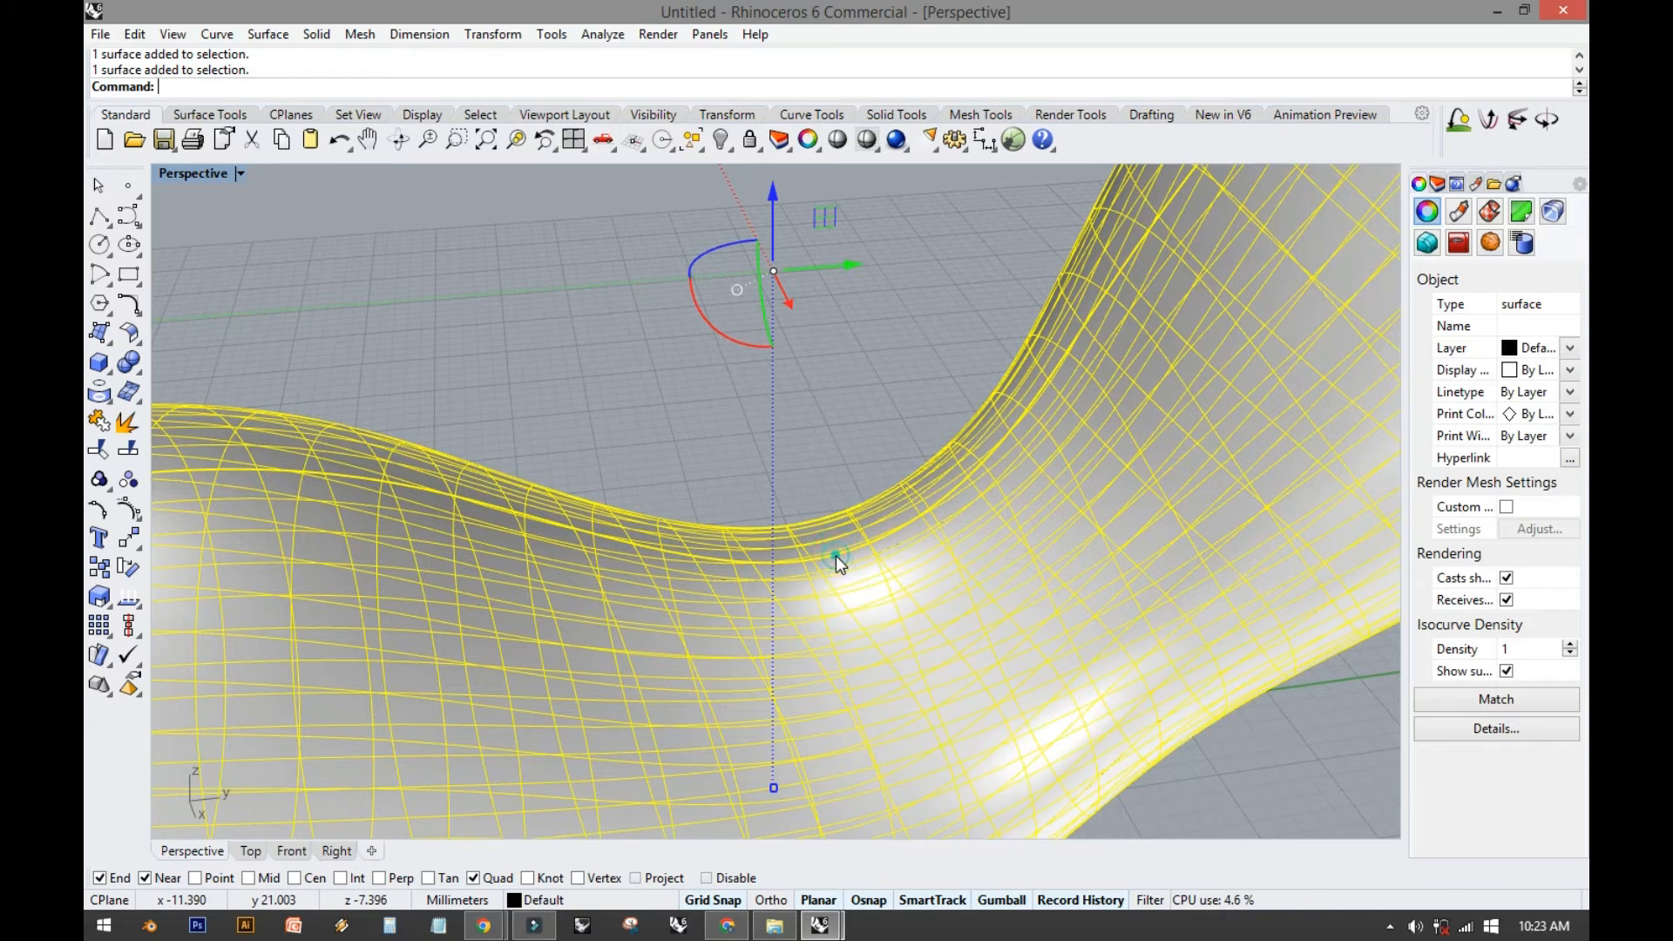
left_click(240, 174)
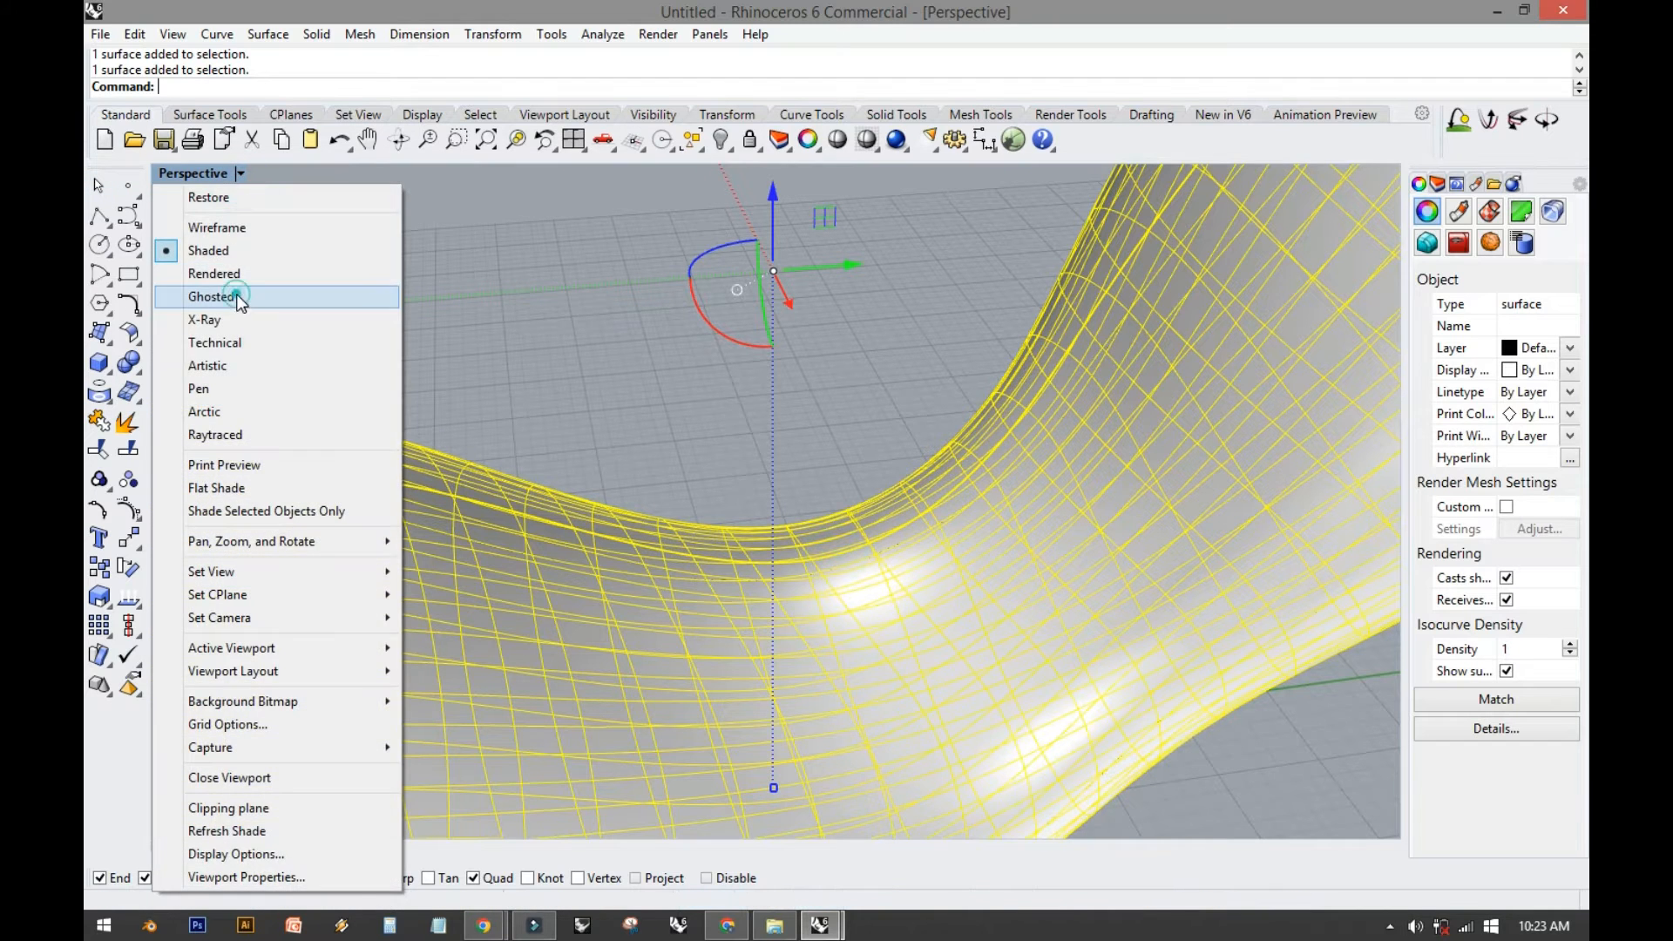
left_click(237, 296)
key("Escape")
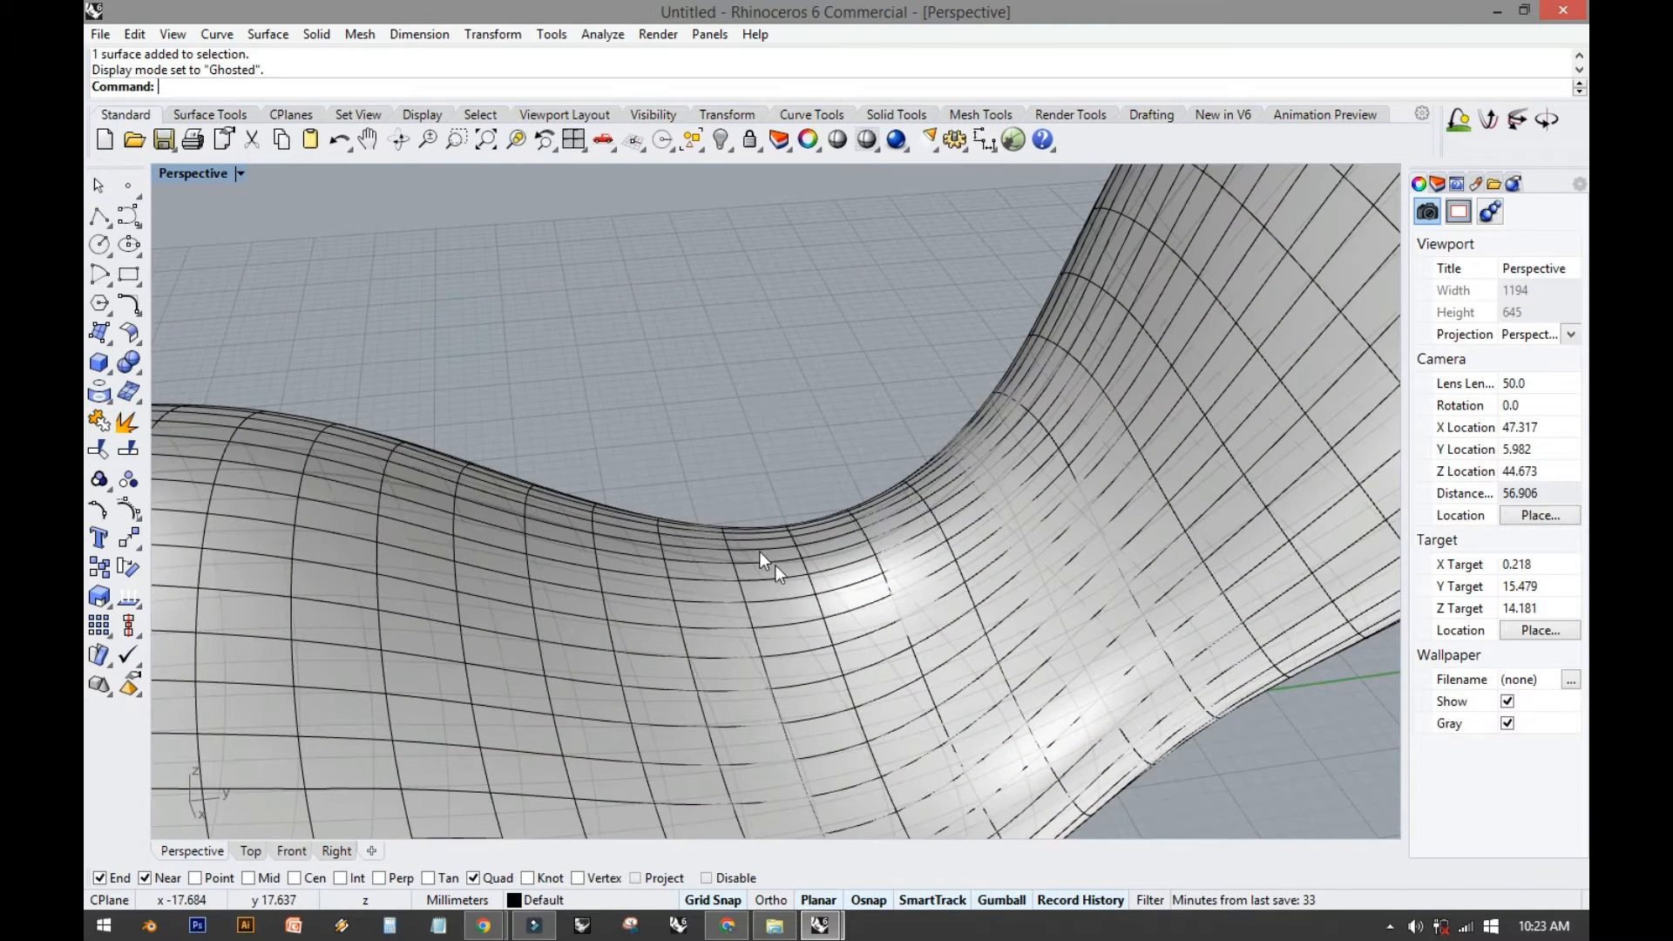
Select the upper profile curve through the ghosted surface near the bend and turn on its control points.
scroll(784, 571, "up", 4)
left_click(797, 572)
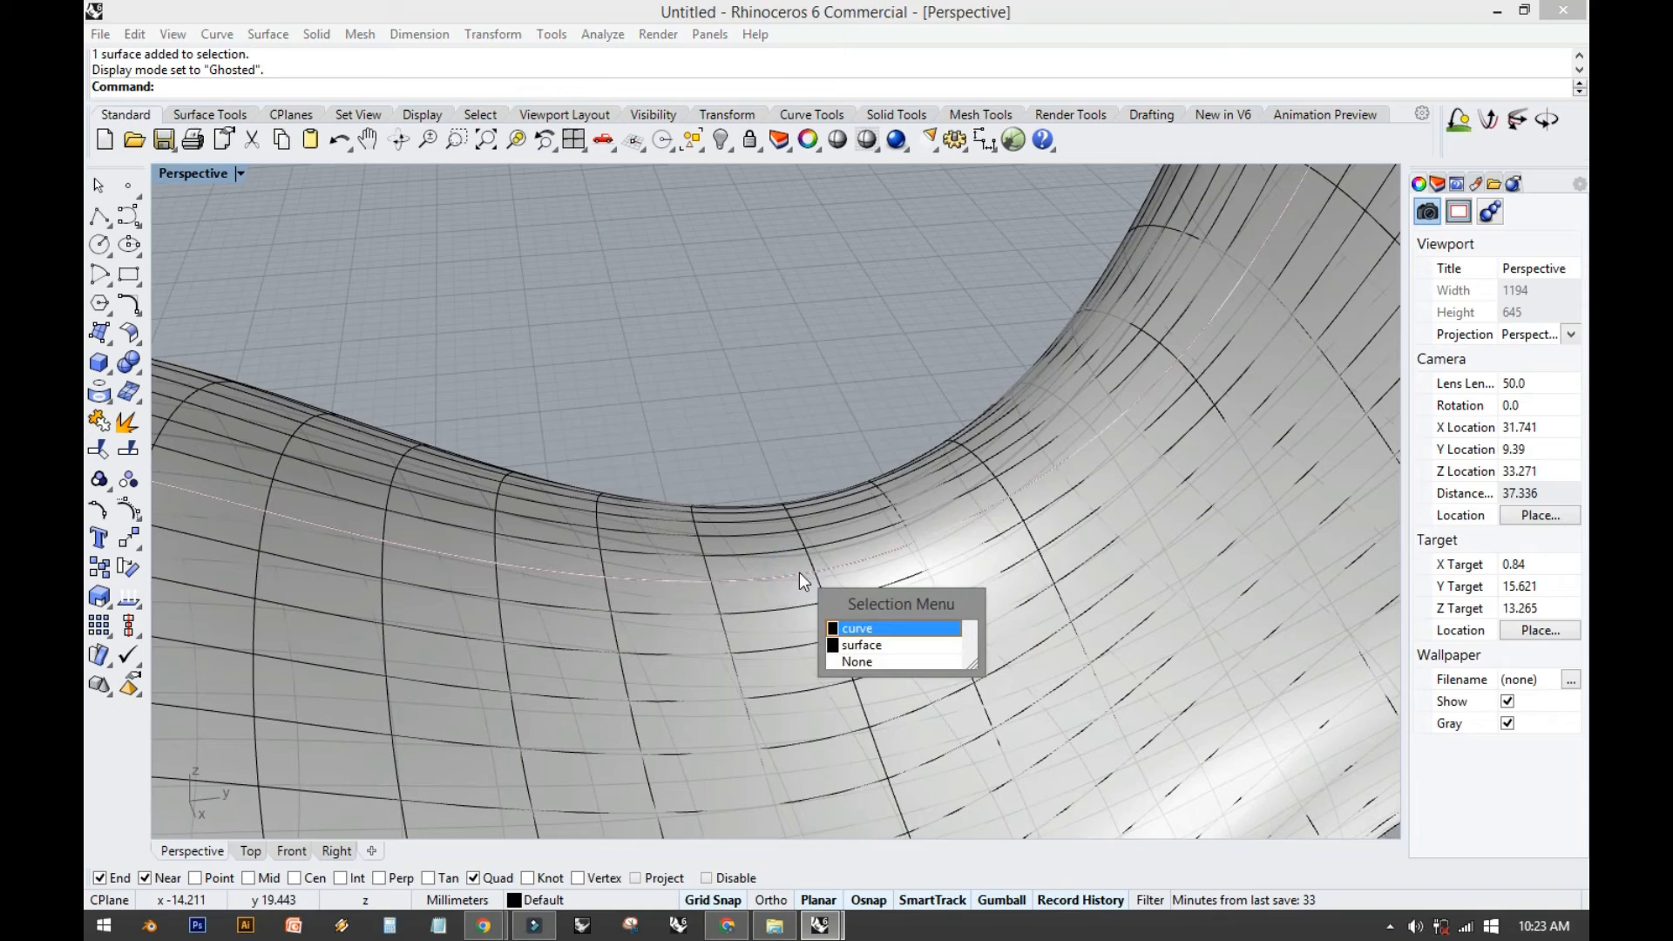
left_click(859, 630)
right_click_drag(828, 601, 804, 567)
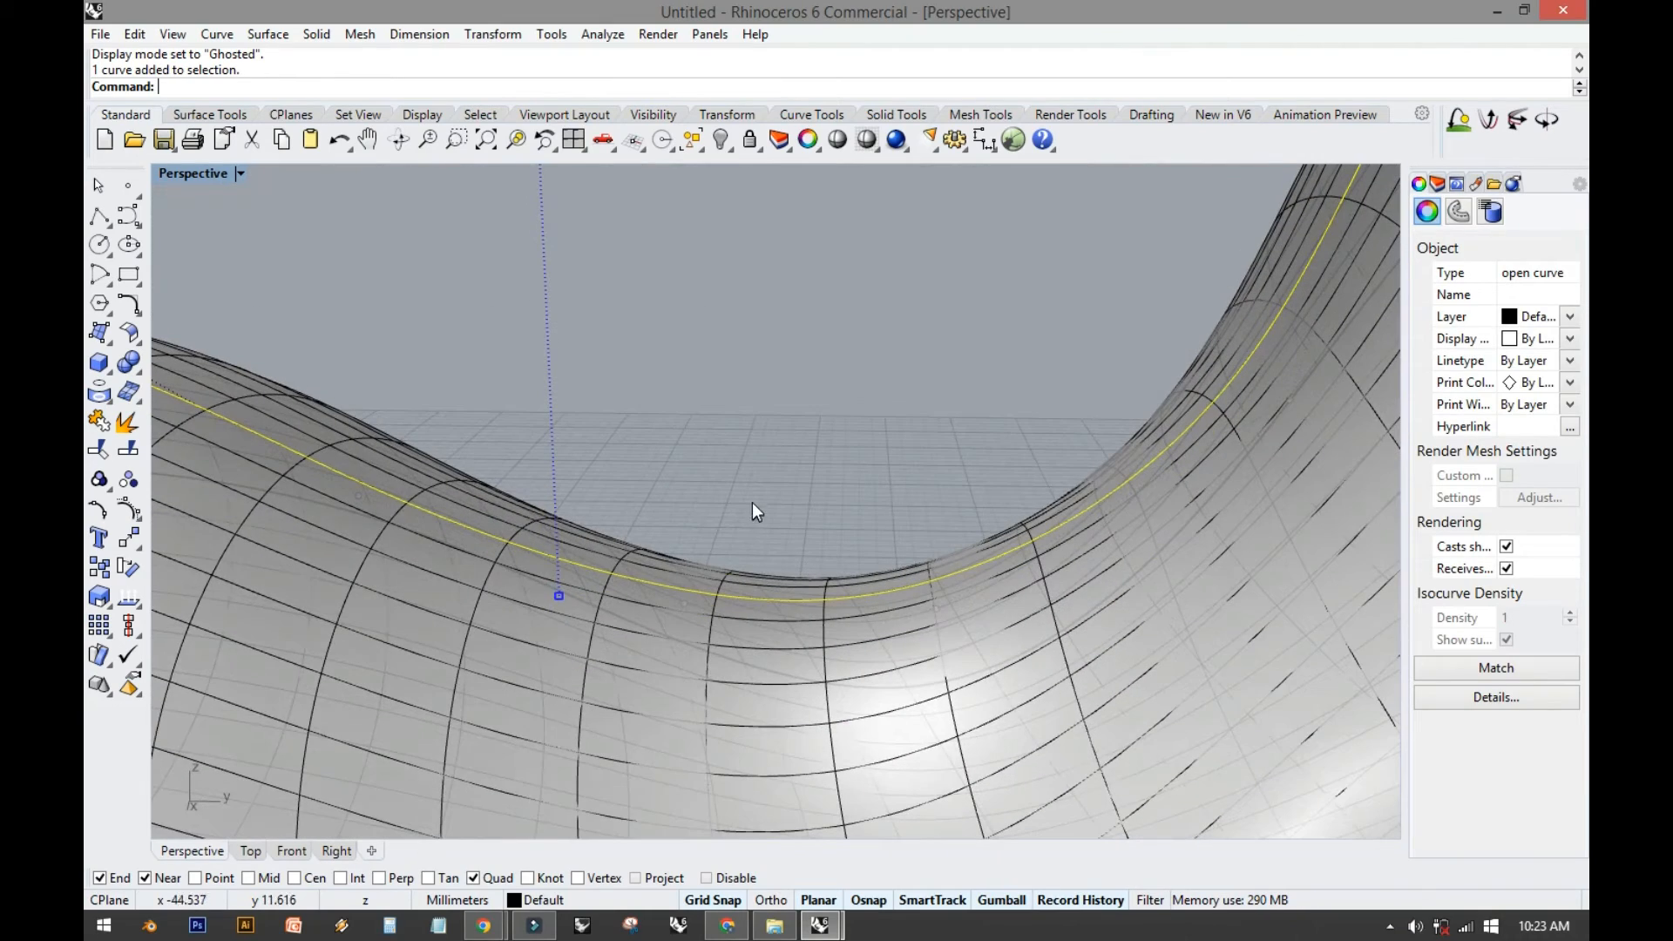
scroll(753, 504, "down", 5)
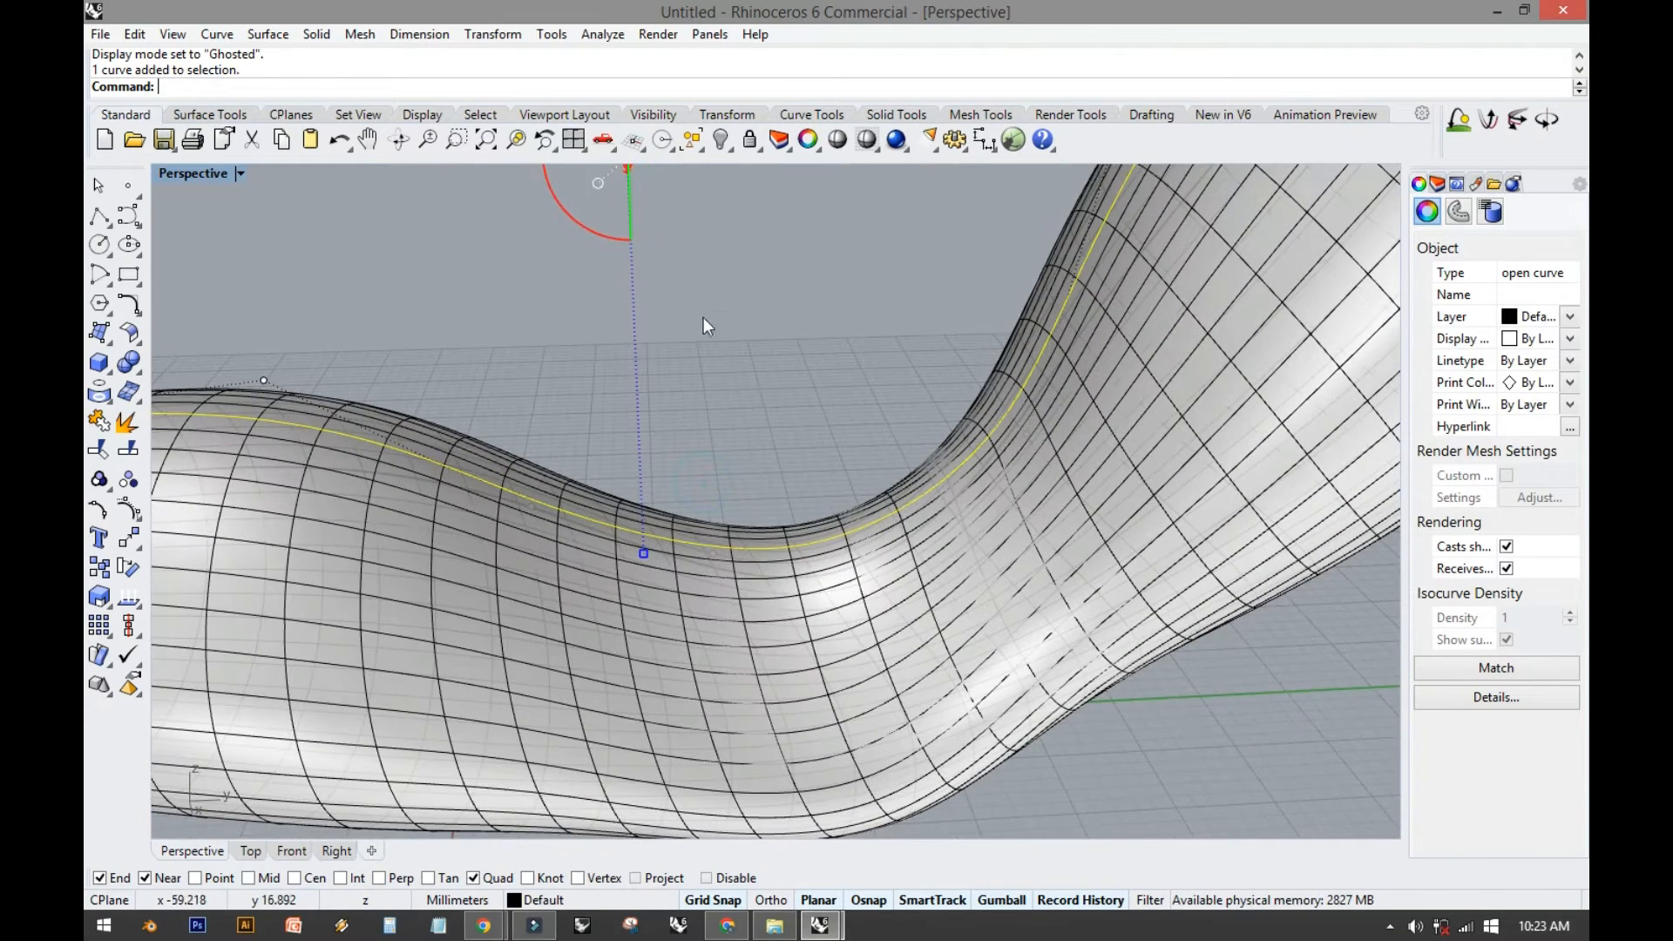
left_click(129, 511)
Lower the upper profile curve's control point at the inside of the bend along Z and inspect the updated surface.
scroll(728, 541, "up", 5)
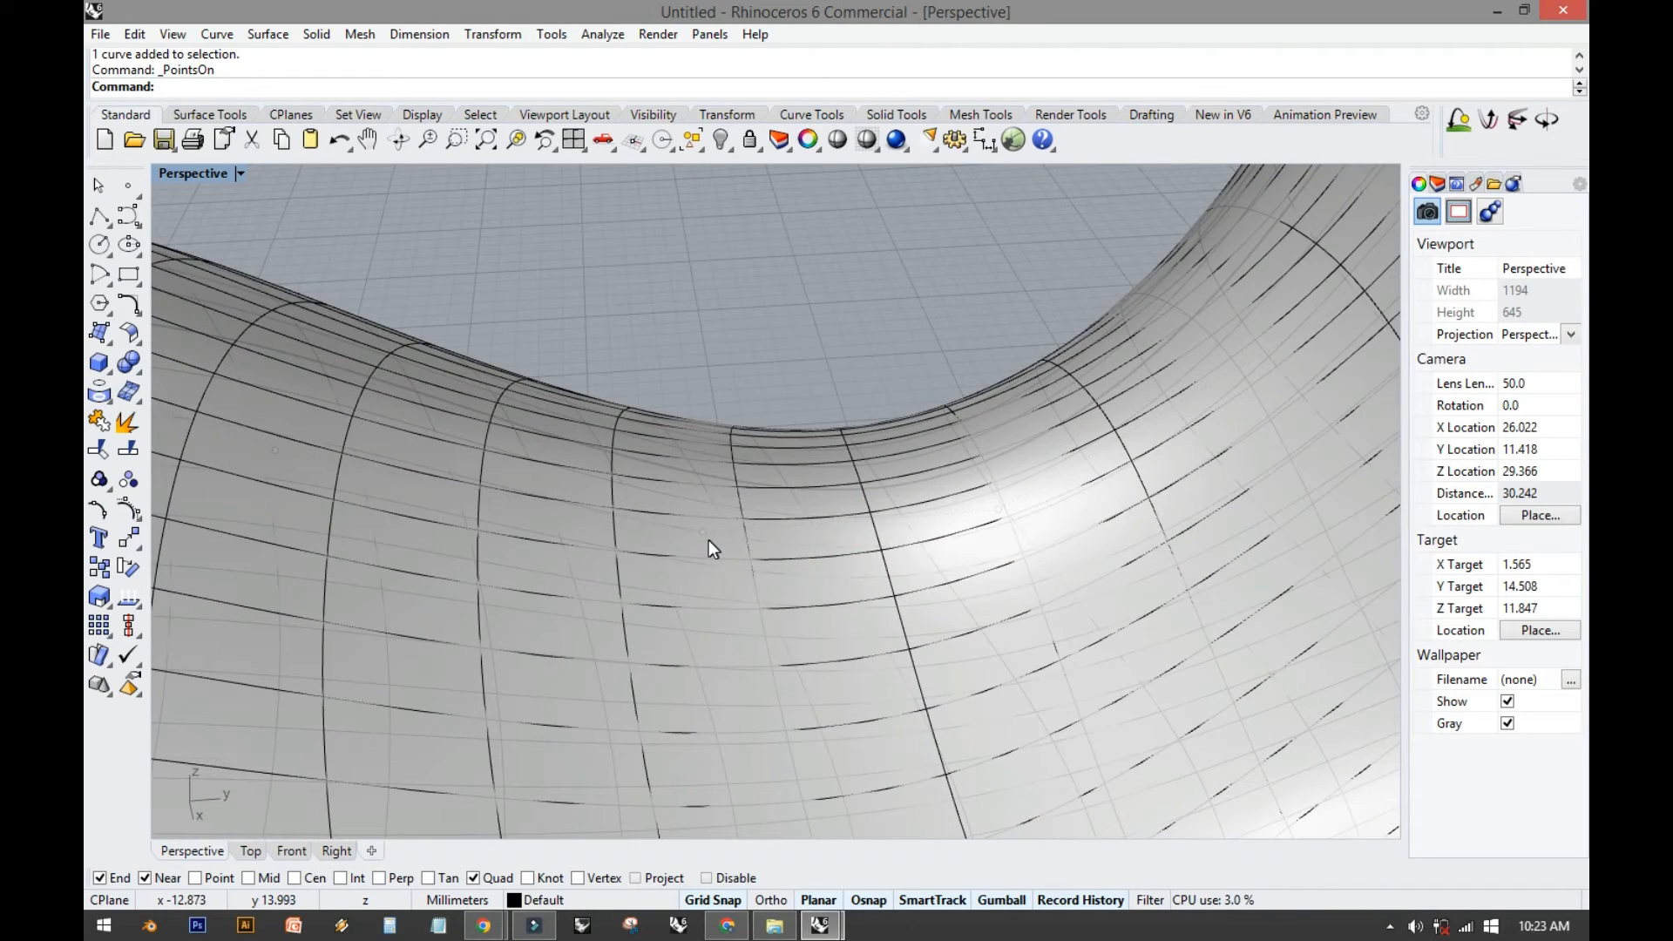
left_click(708, 536)
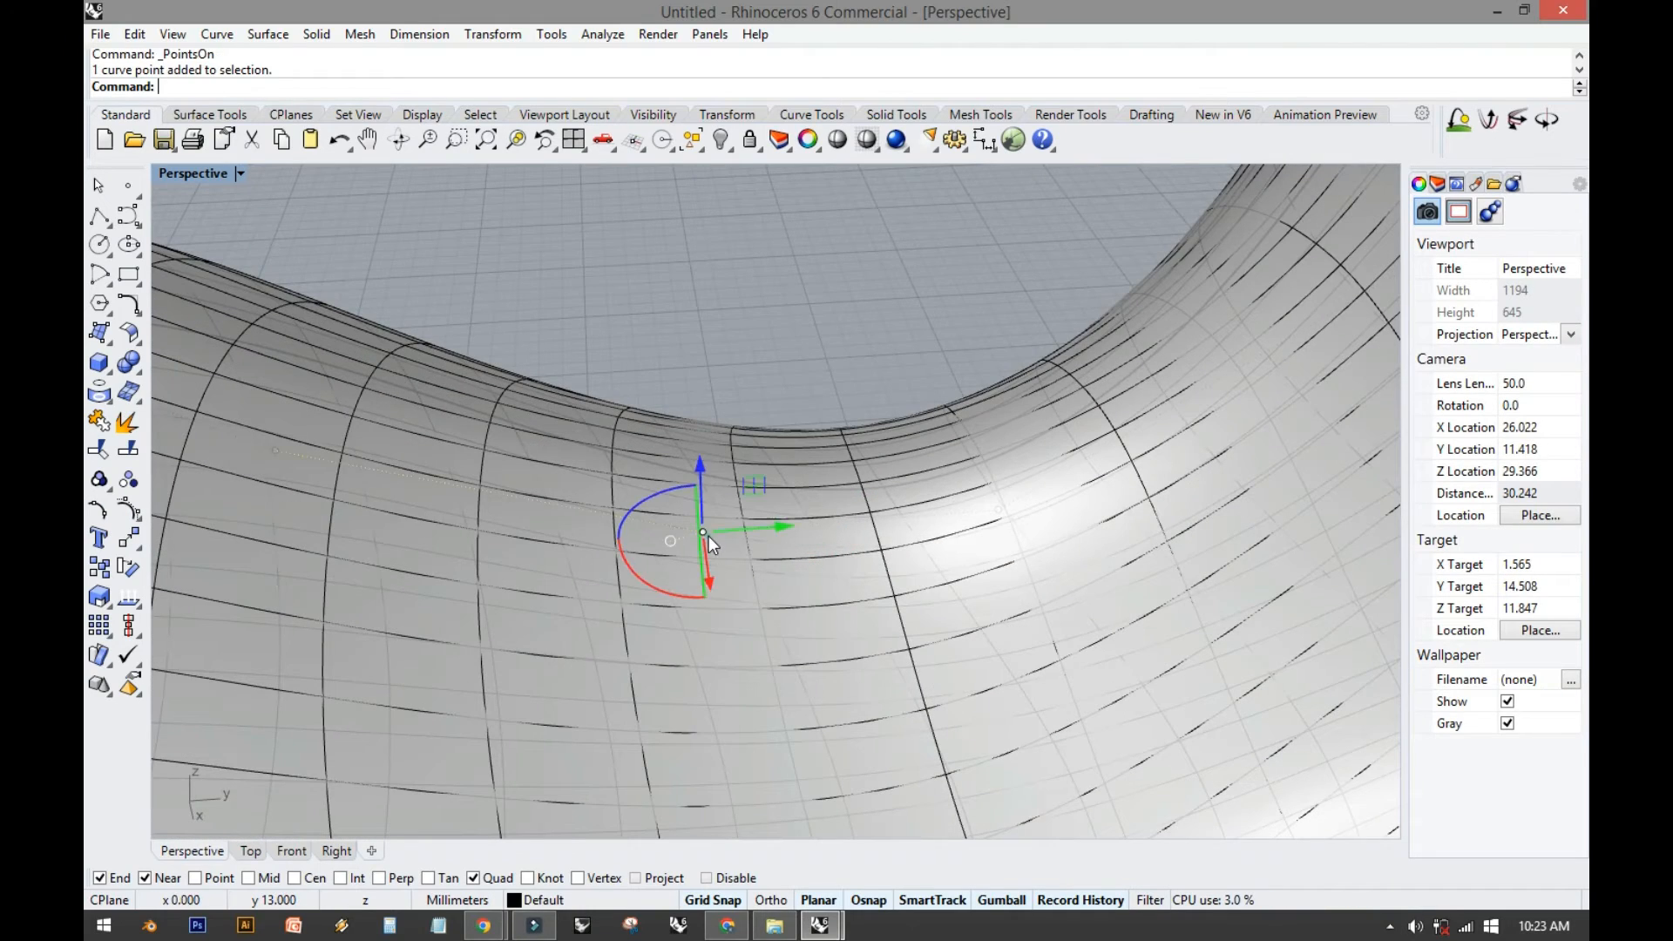
left_click_drag(699, 472, 701, 553)
right_click_drag(726, 573, 403, 366)
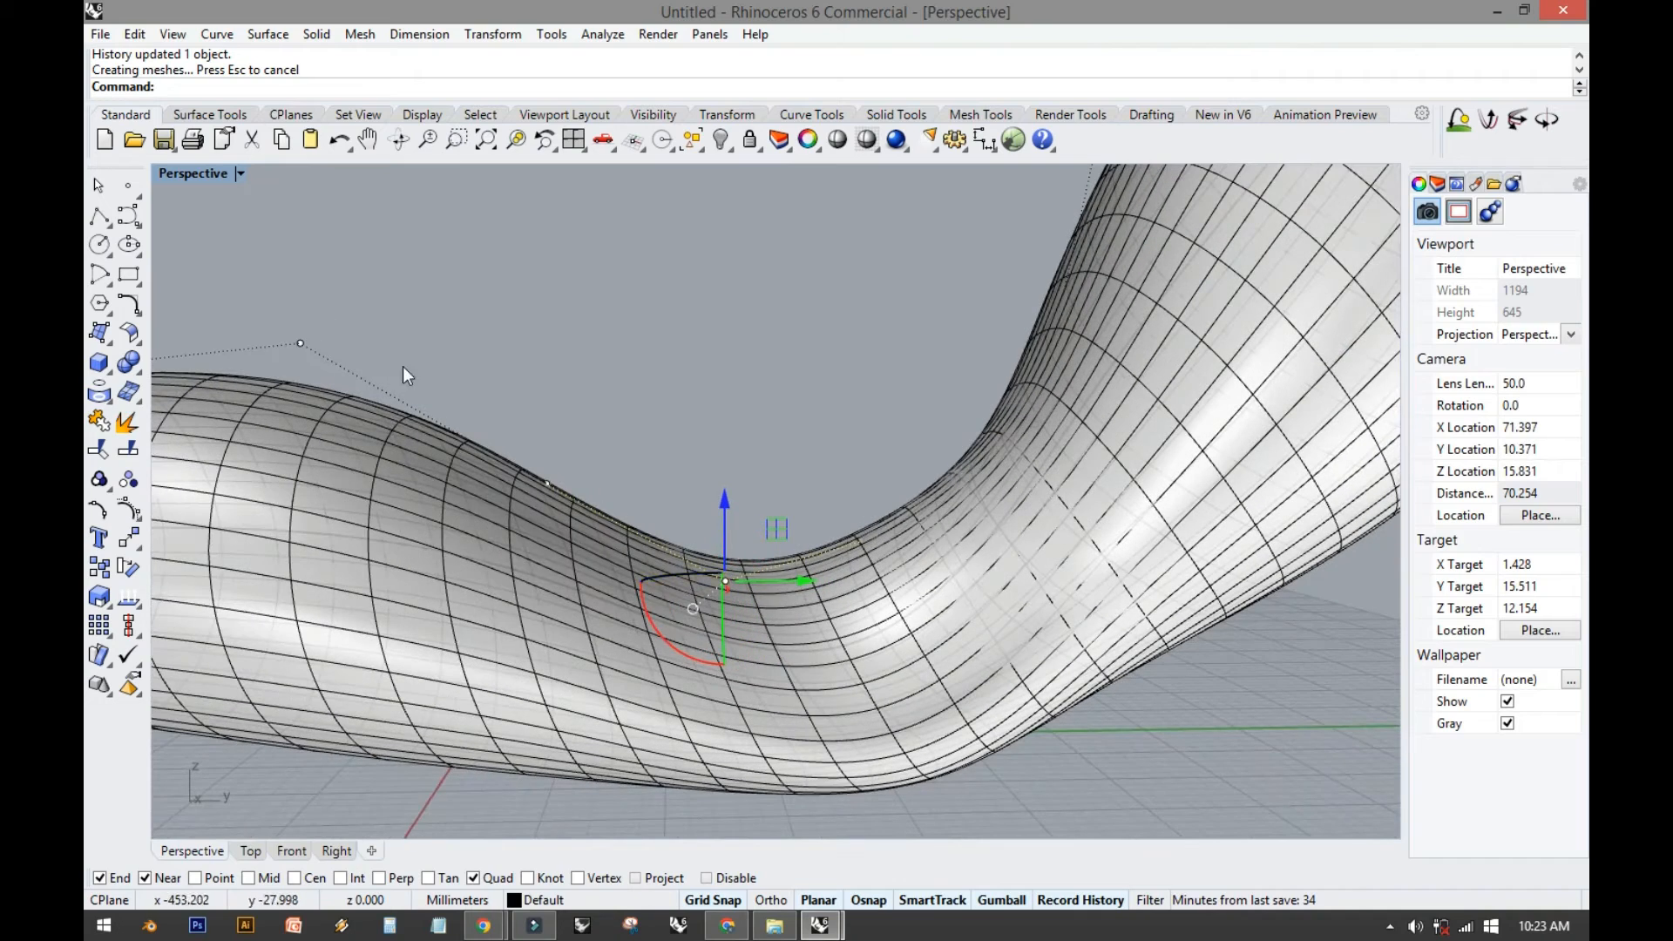
In the Right view, move the same control point along positive Y to smooth the bend, and return to the full perspective view.
double_click(197, 174)
left_click(954, 641)
scroll(1107, 575, "down", 9)
scroll(1010, 698, "up", 9)
left_click_drag(1065, 722, 1109, 721)
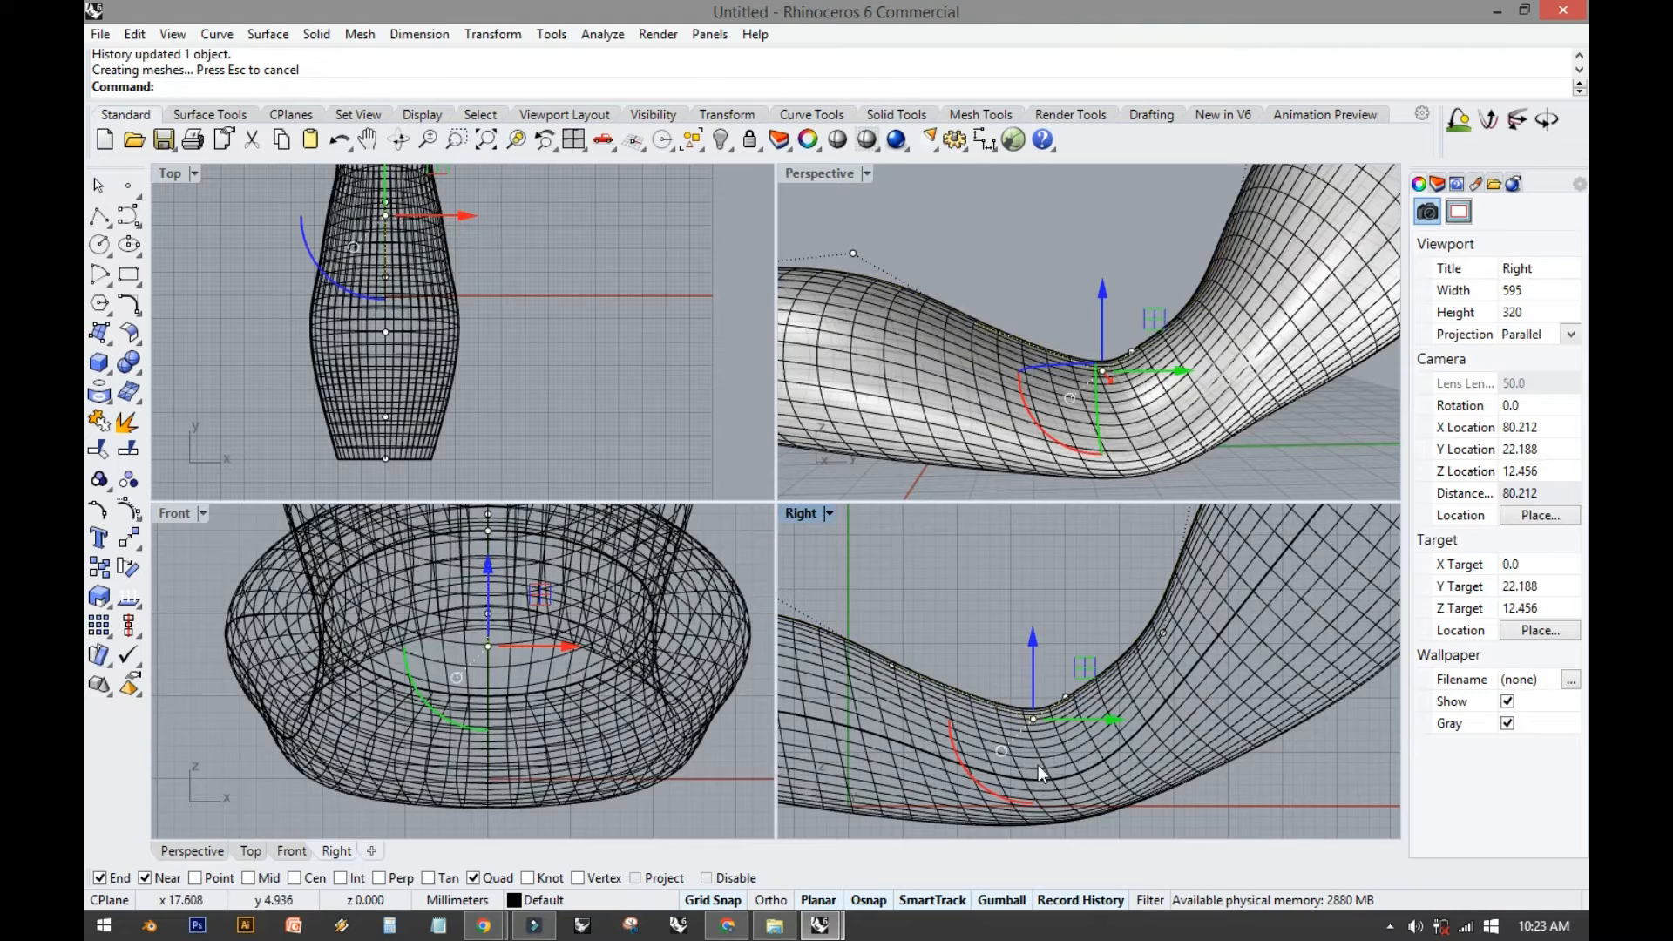
left_click(961, 611)
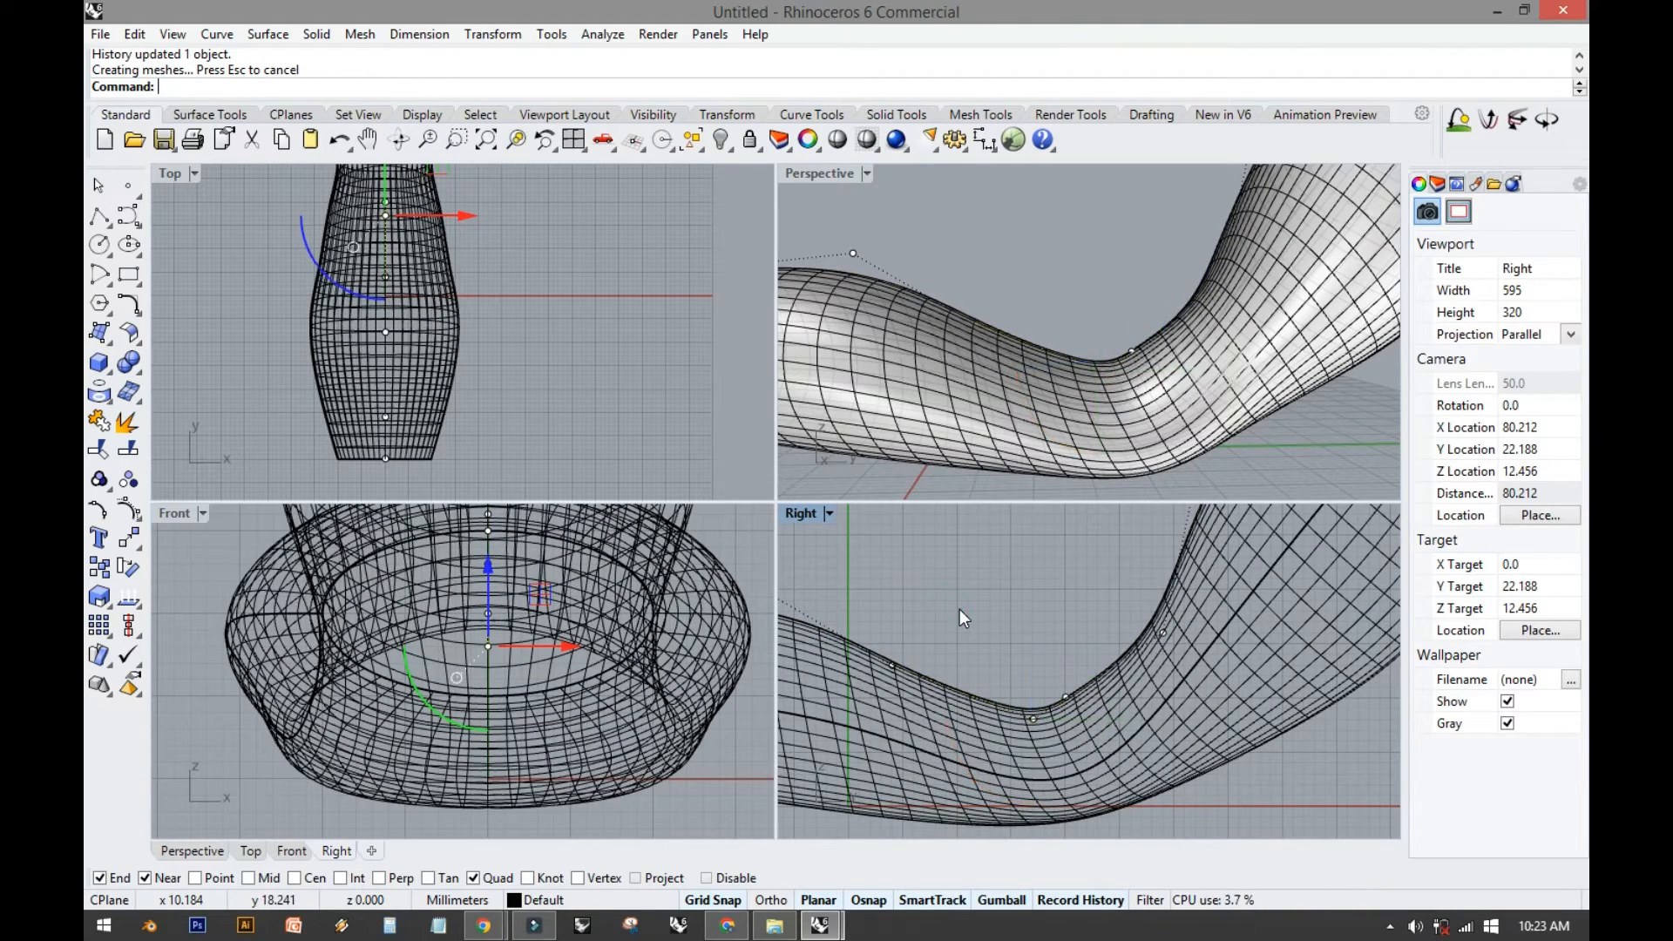
double_click(823, 174)
Select the whole surface and hide its isocurves.
right_click_drag(785, 280, 784, 494)
scroll(940, 407, "down", 12)
left_click(783, 494)
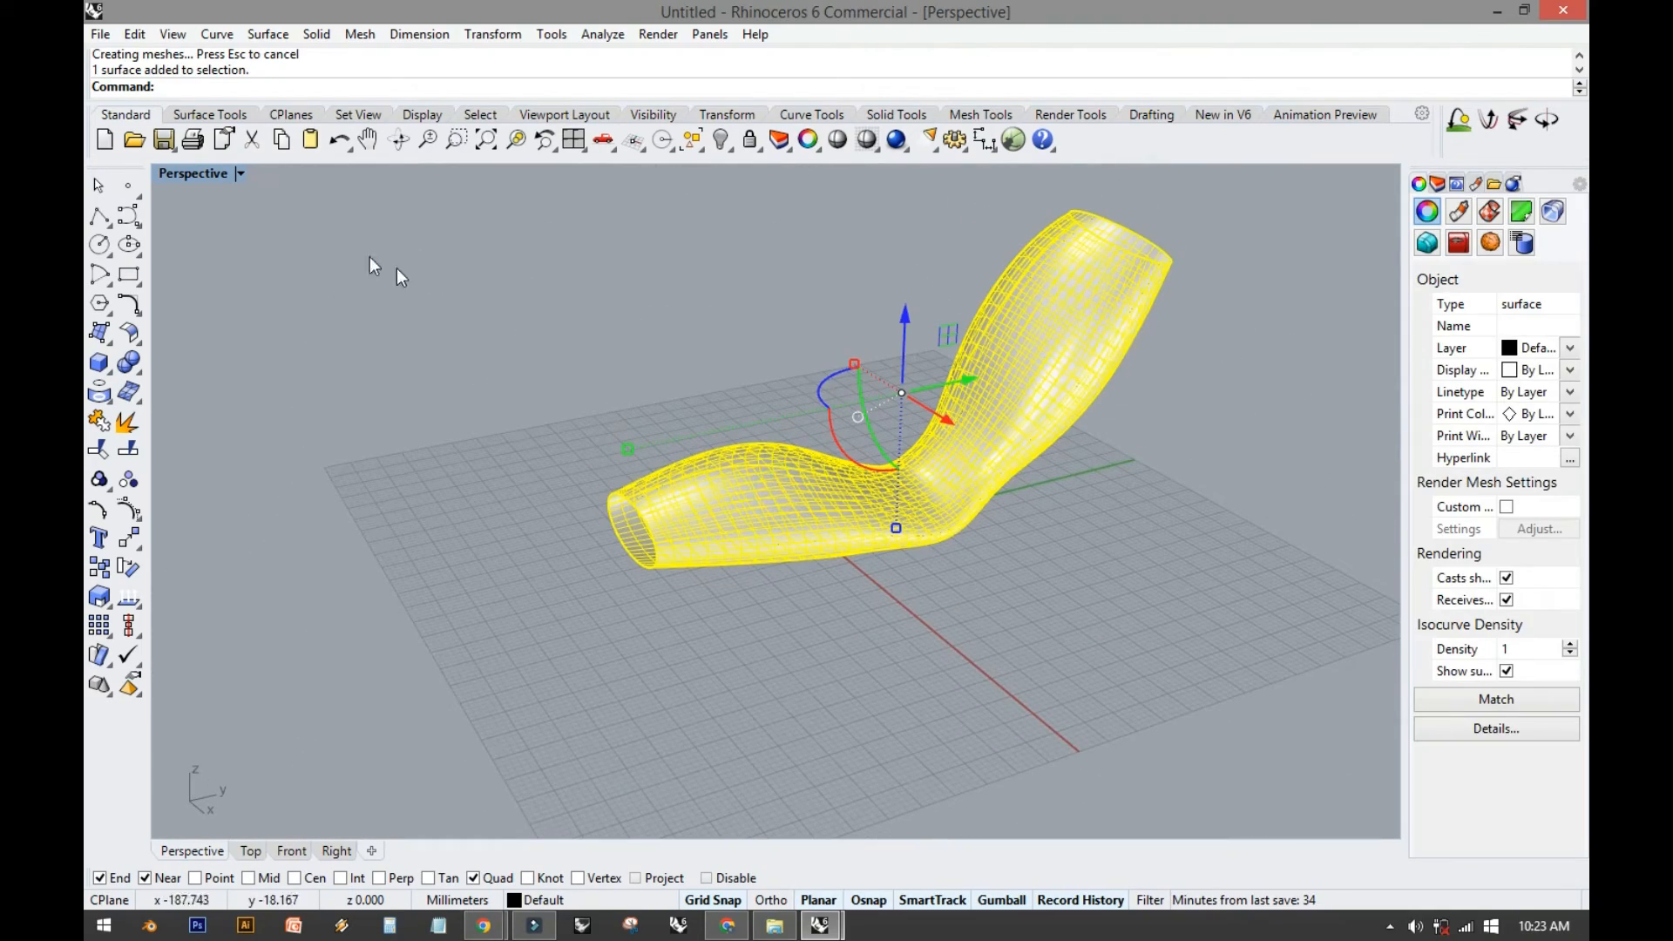
left_click(1507, 672)
left_click(1039, 693)
Select the surface again, turn on its control points and examine their density over the hump.
scroll(803, 478, "up", 5)
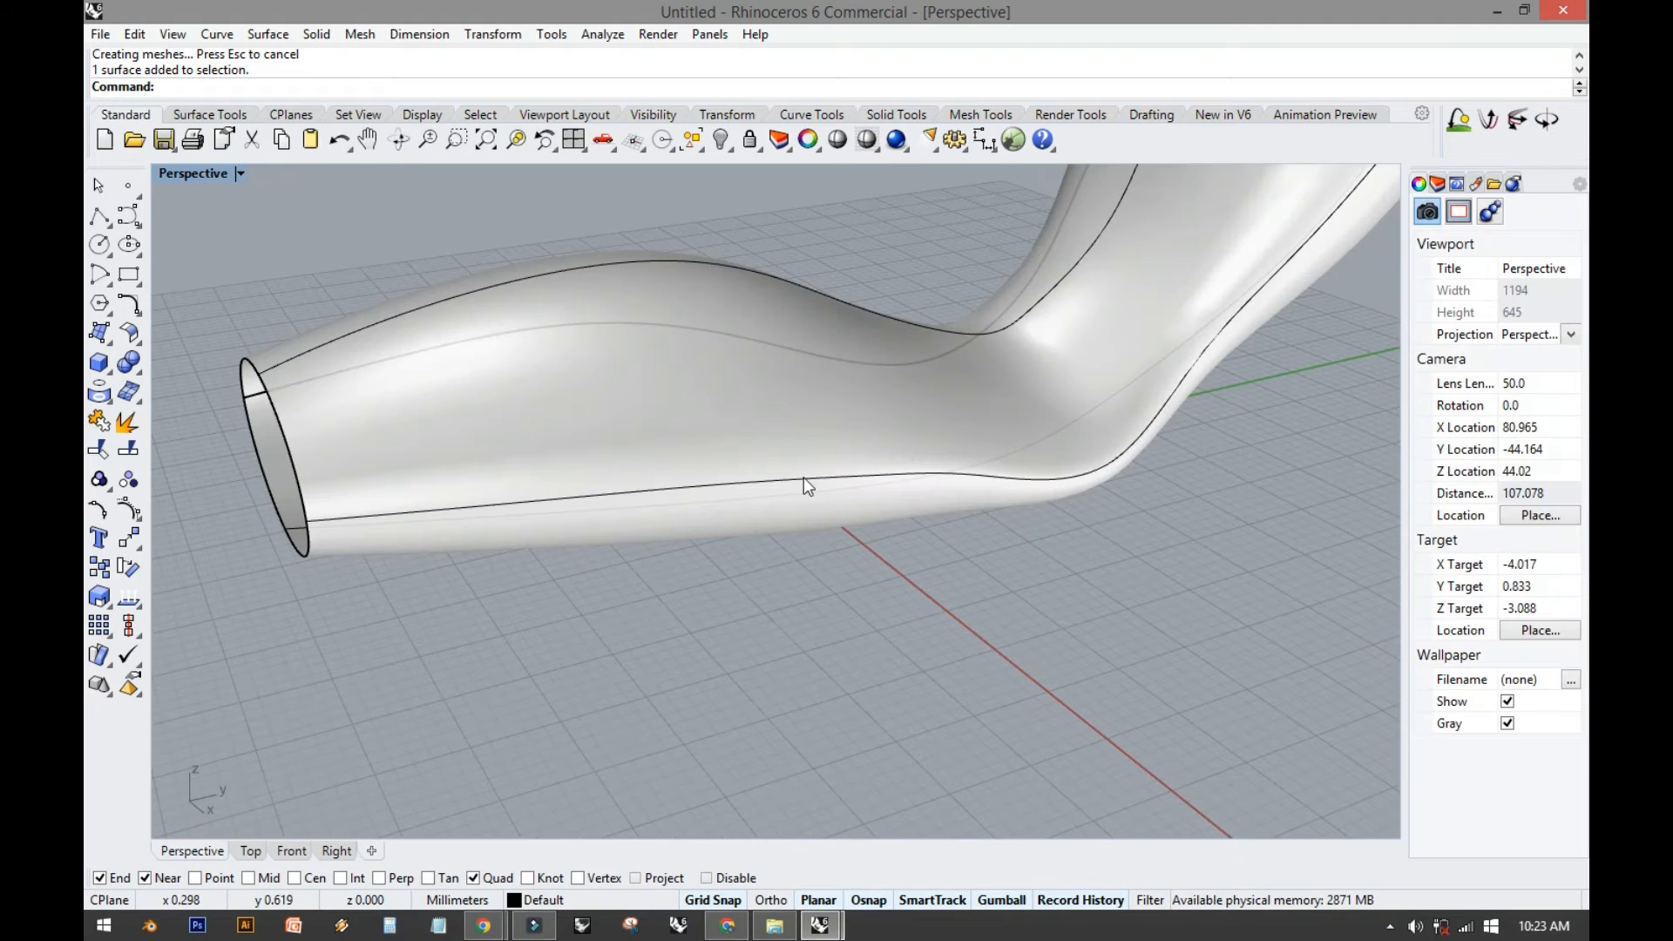
left_click(800, 483)
left_click(739, 433)
right_click_drag(740, 429, 669, 648)
scroll(668, 646, "down", 3)
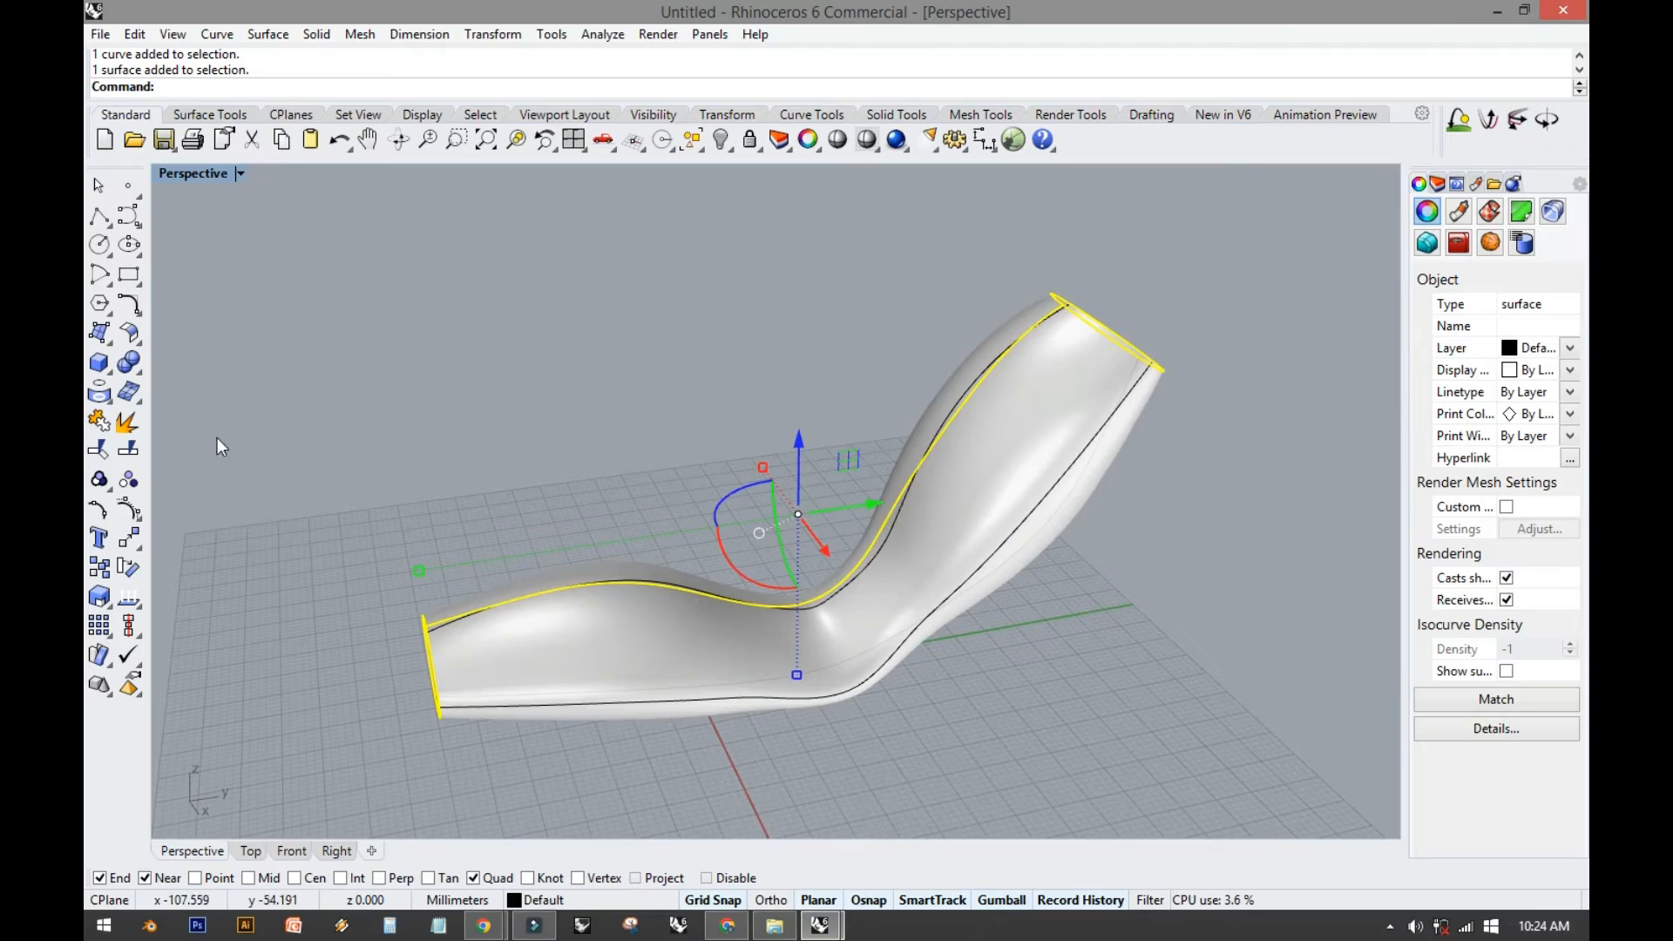
left_click(128, 537)
right_click_drag(319, 520, 797, 572)
right_click_drag(900, 631, 851, 527, "ctrl")
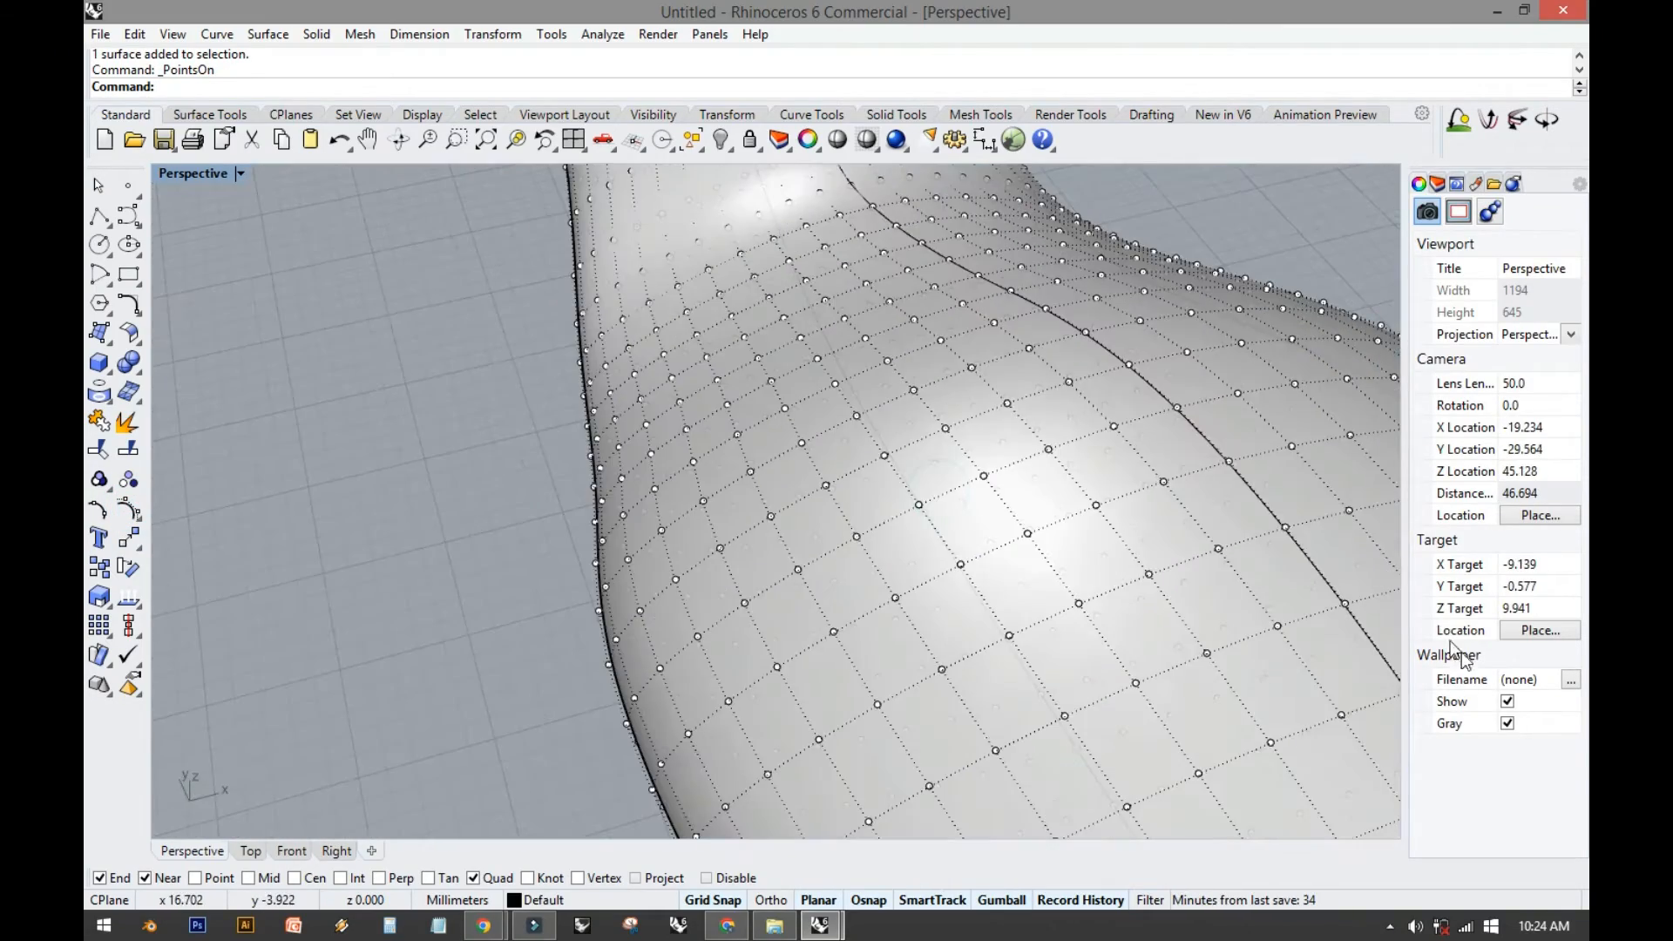
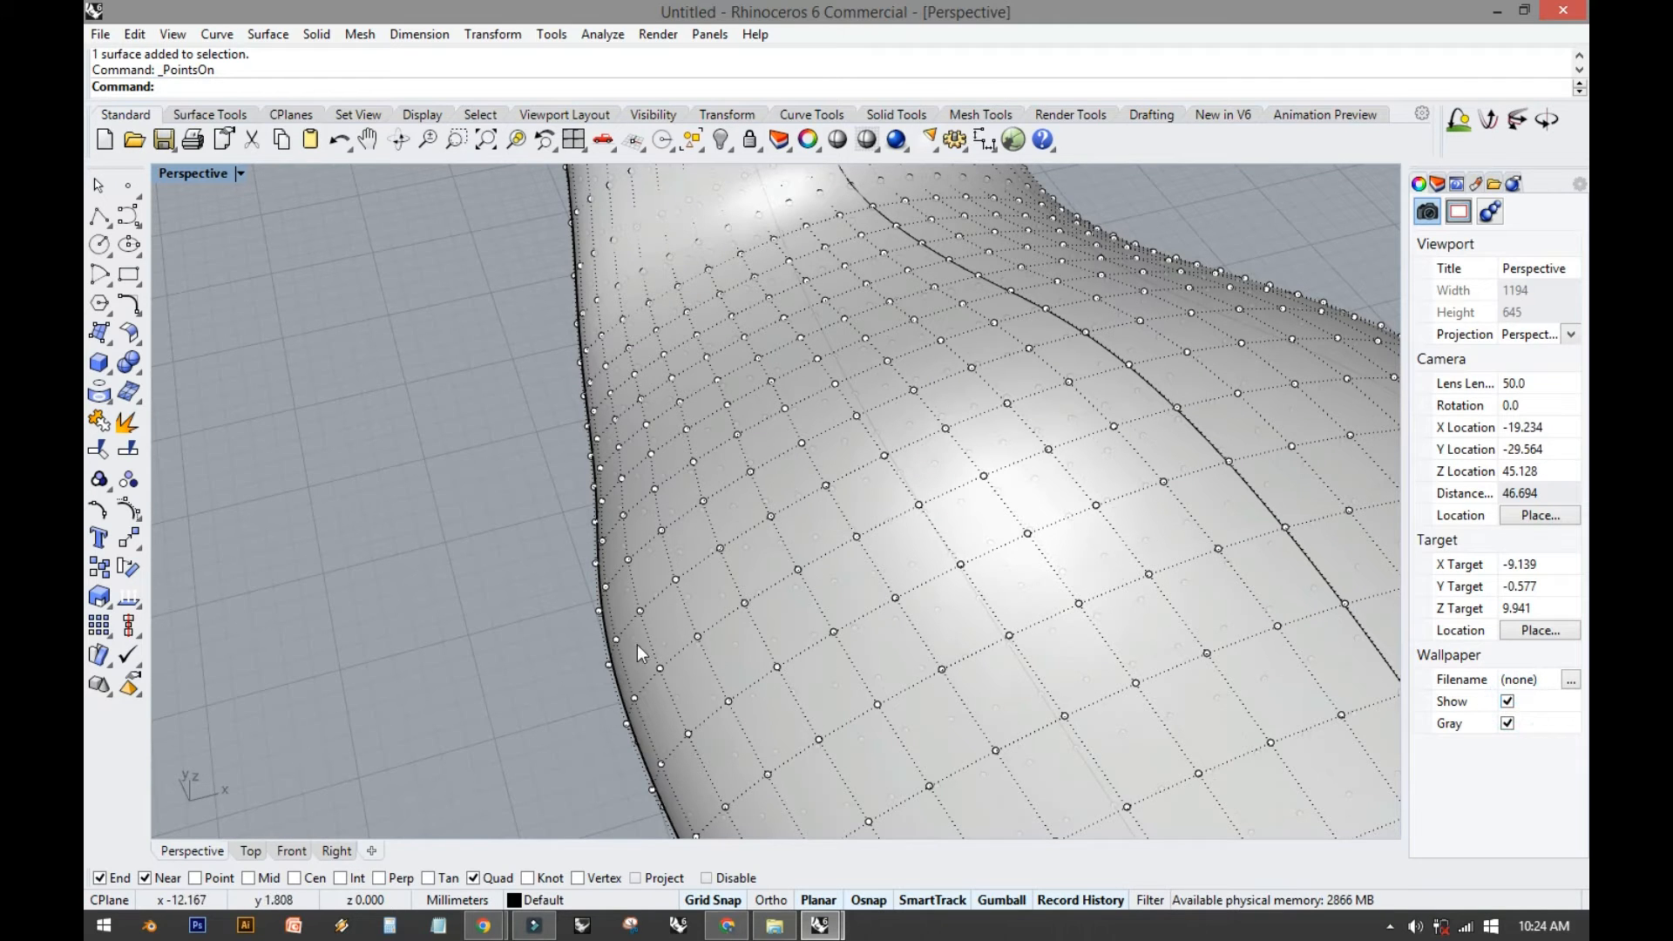
Turn off the surface's control points and show its isocurves again.
key("Escape")
left_click(1198, 625)
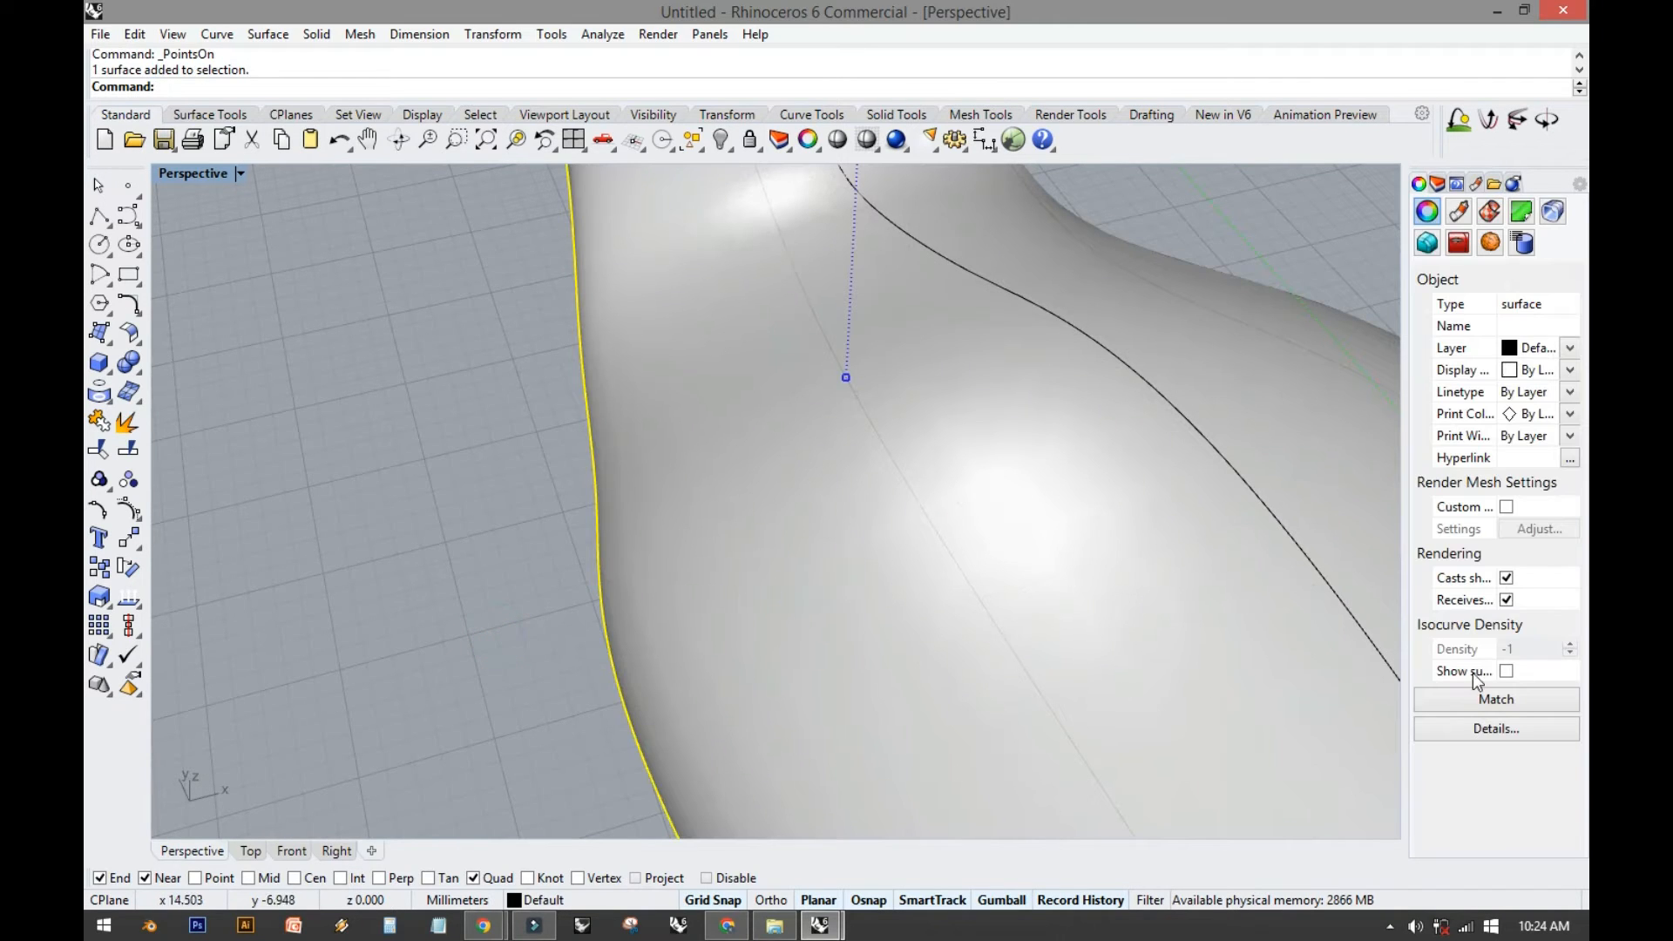
left_click(1506, 671)
right_click_drag(1072, 654, 558, 520)
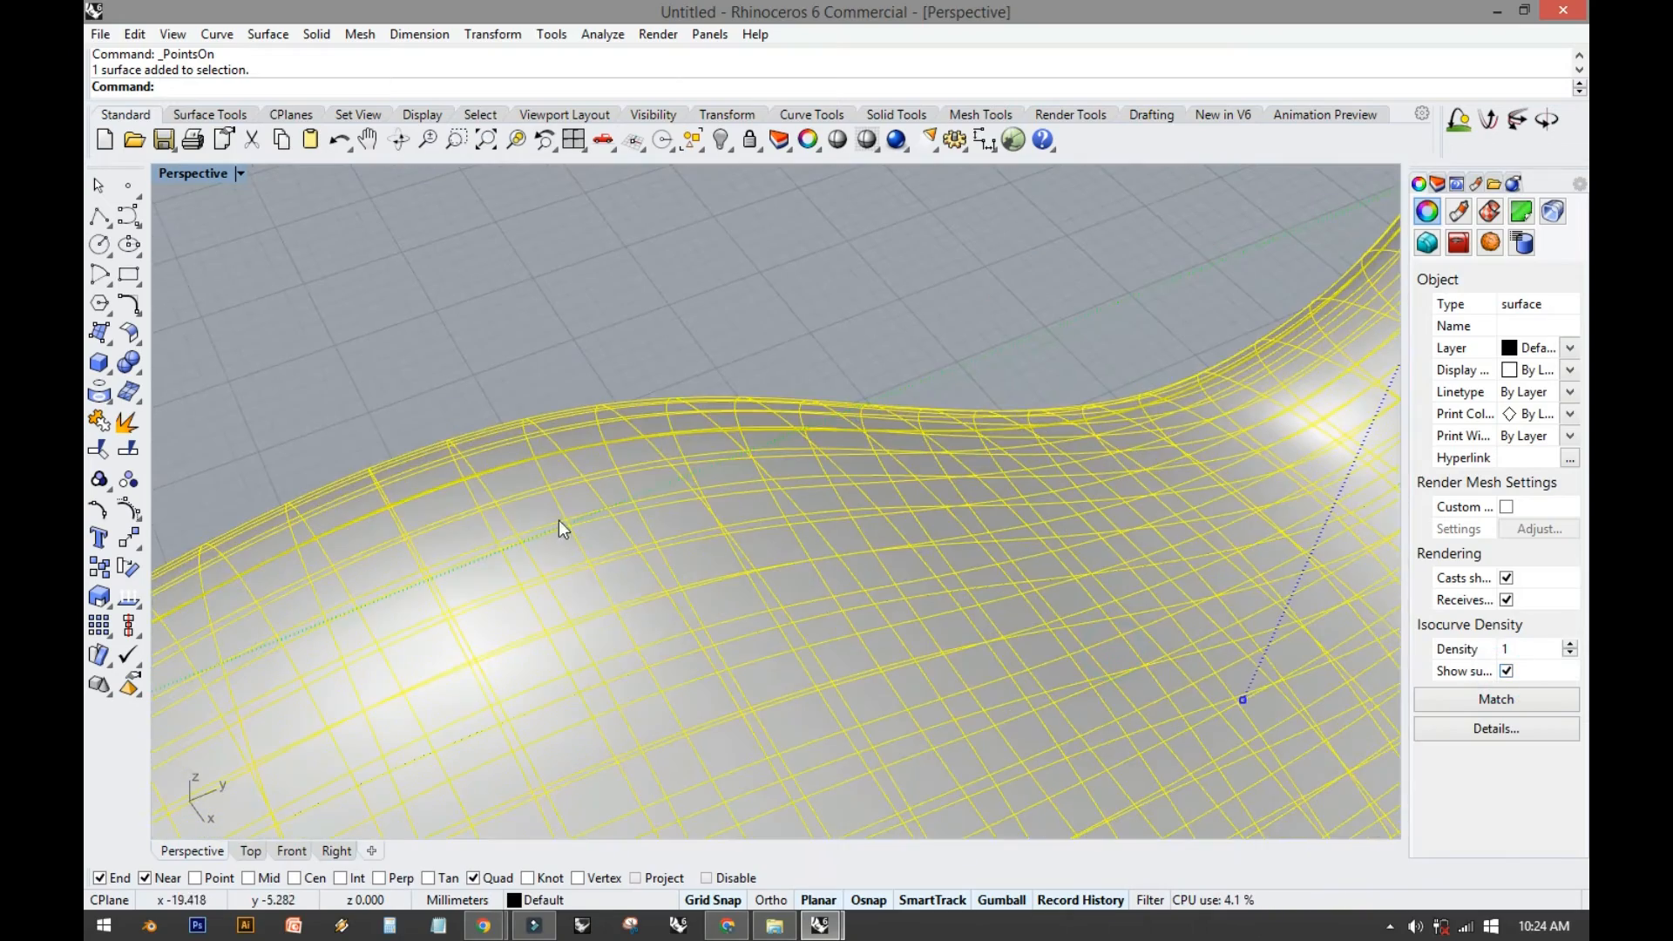
left_click(556, 373)
mouse_move(556, 373)
right_mouse_down()
mouse_move(594, 458)
mouse_move(598, 567)
mouse_move(876, 602)
mouse_move(855, 598)
right_mouse_up()
scroll(908, 607, "up", 6)
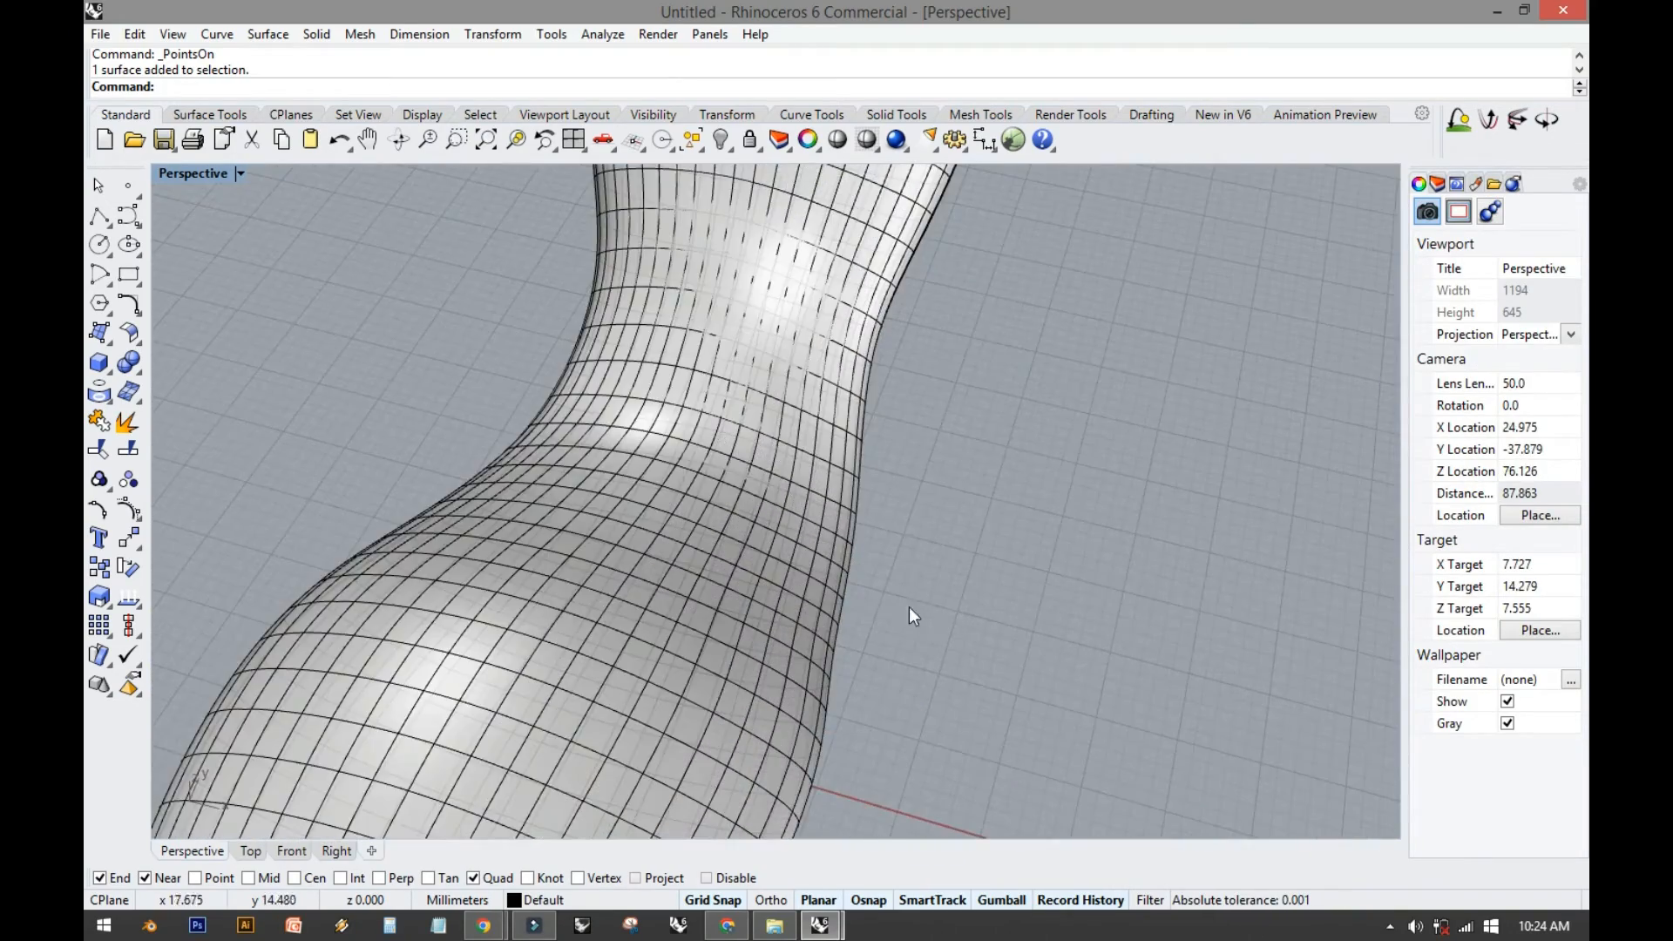
Rebuild the surface with a U point count of 10 and a new V point count, previewing it and accepting the break in history.
left_click(839, 586)
left_click(724, 523)
left_click(910, 558)
left_click(652, 527)
right_click_drag(652, 526, 665, 553)
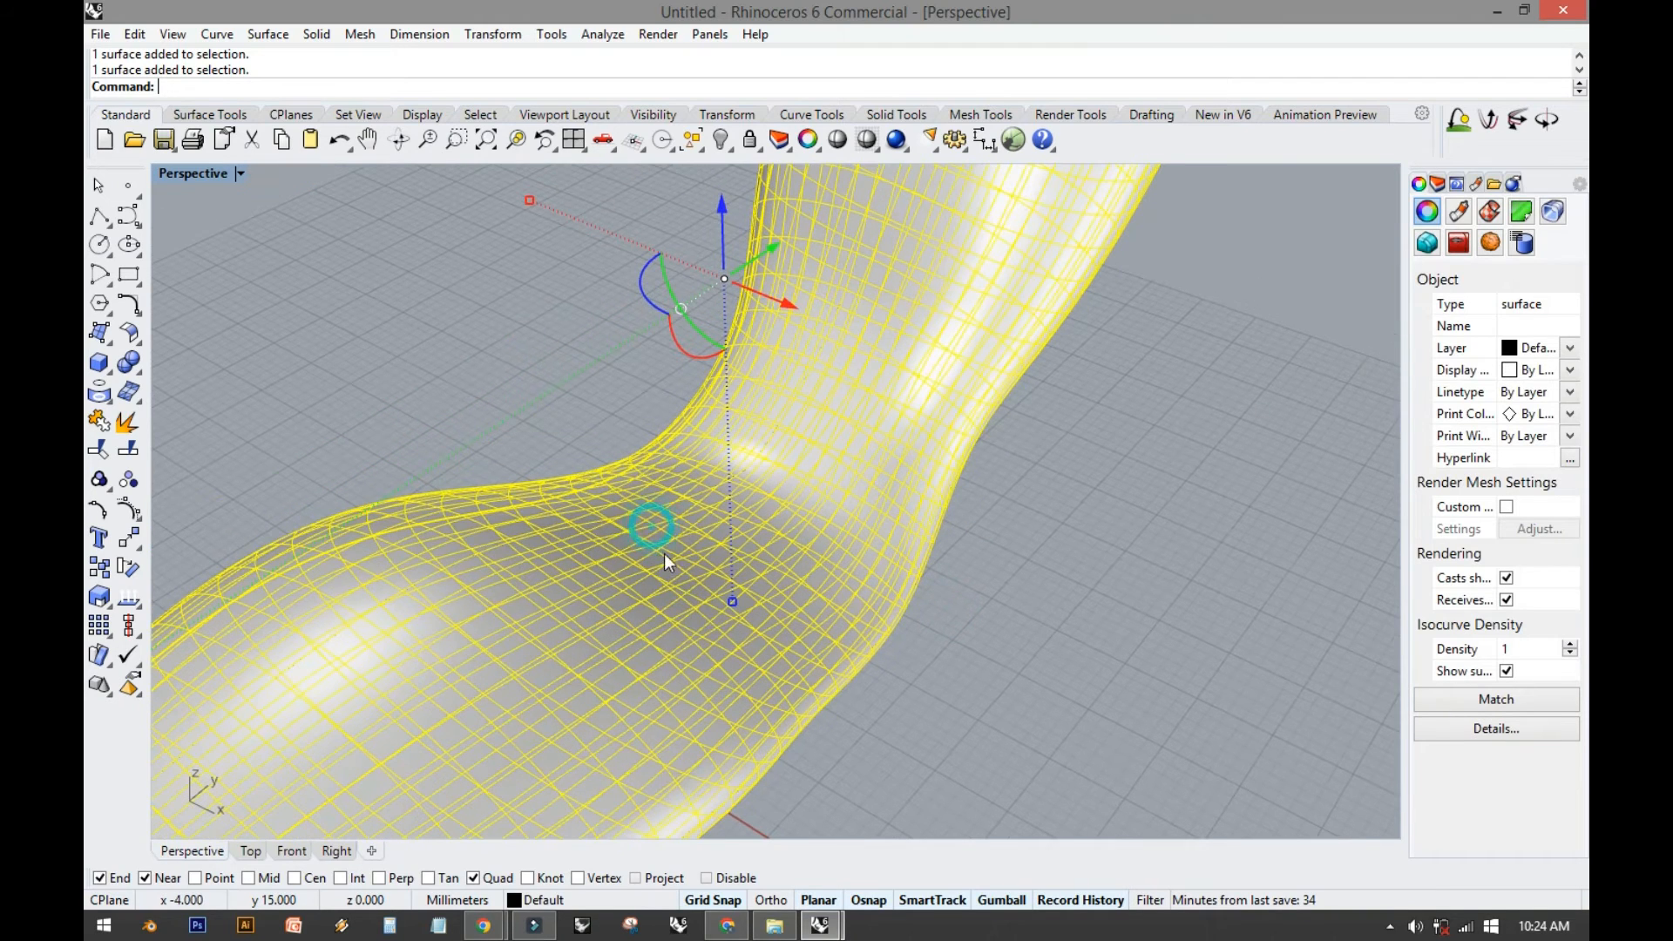
left_click(196, 115)
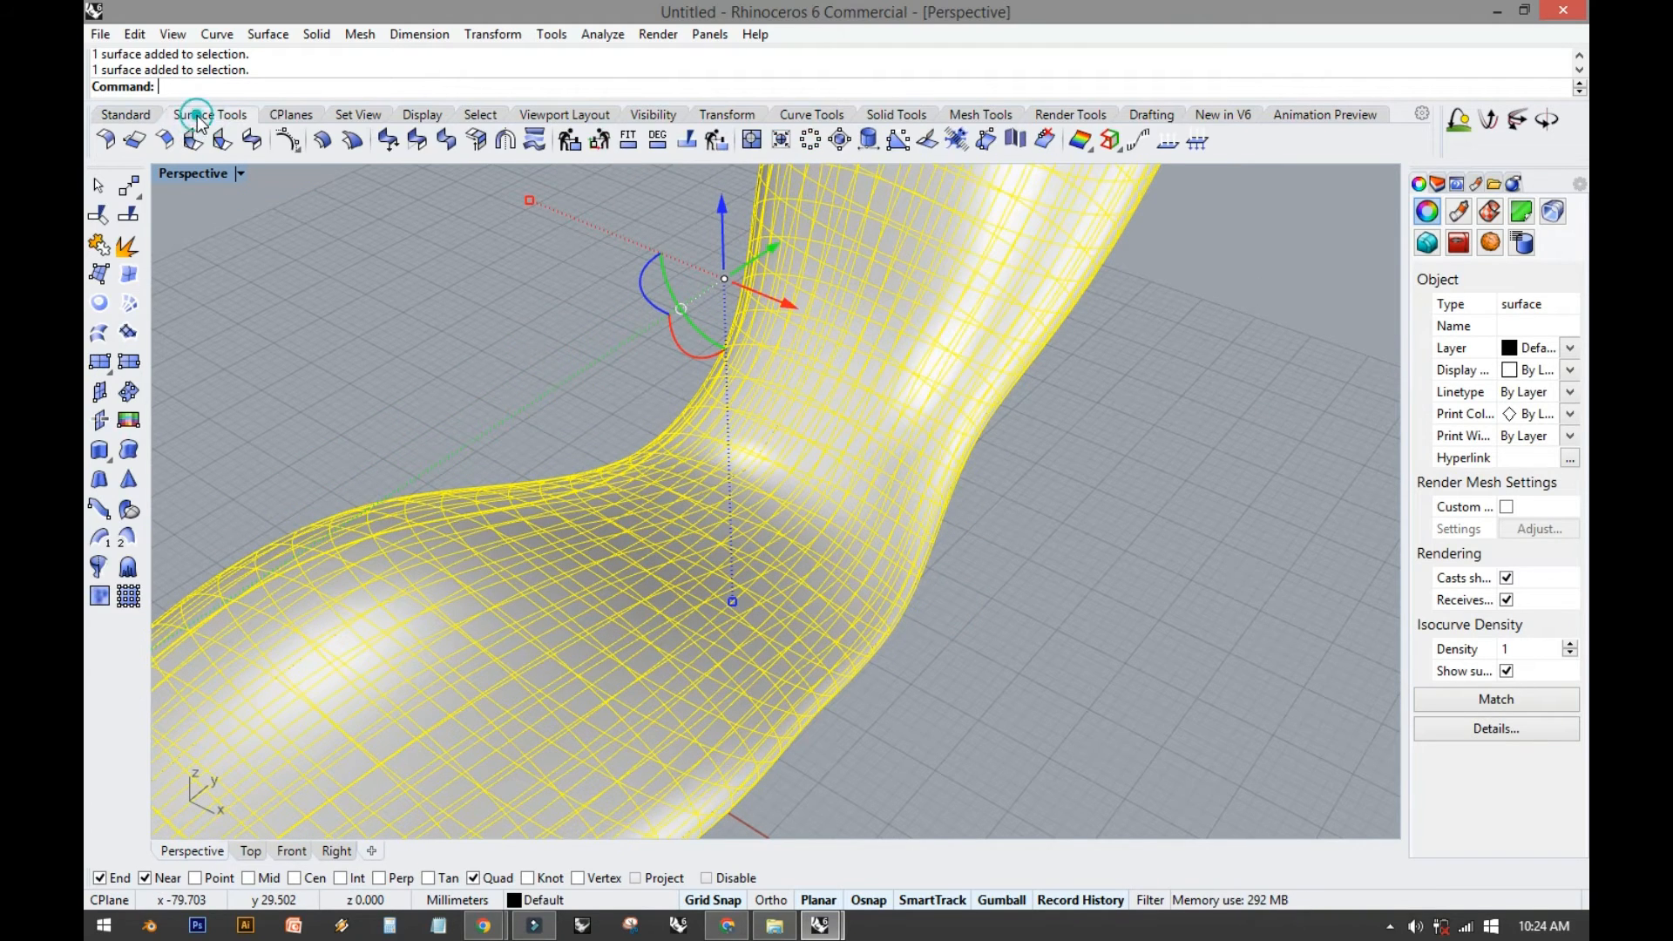
left_click(568, 142)
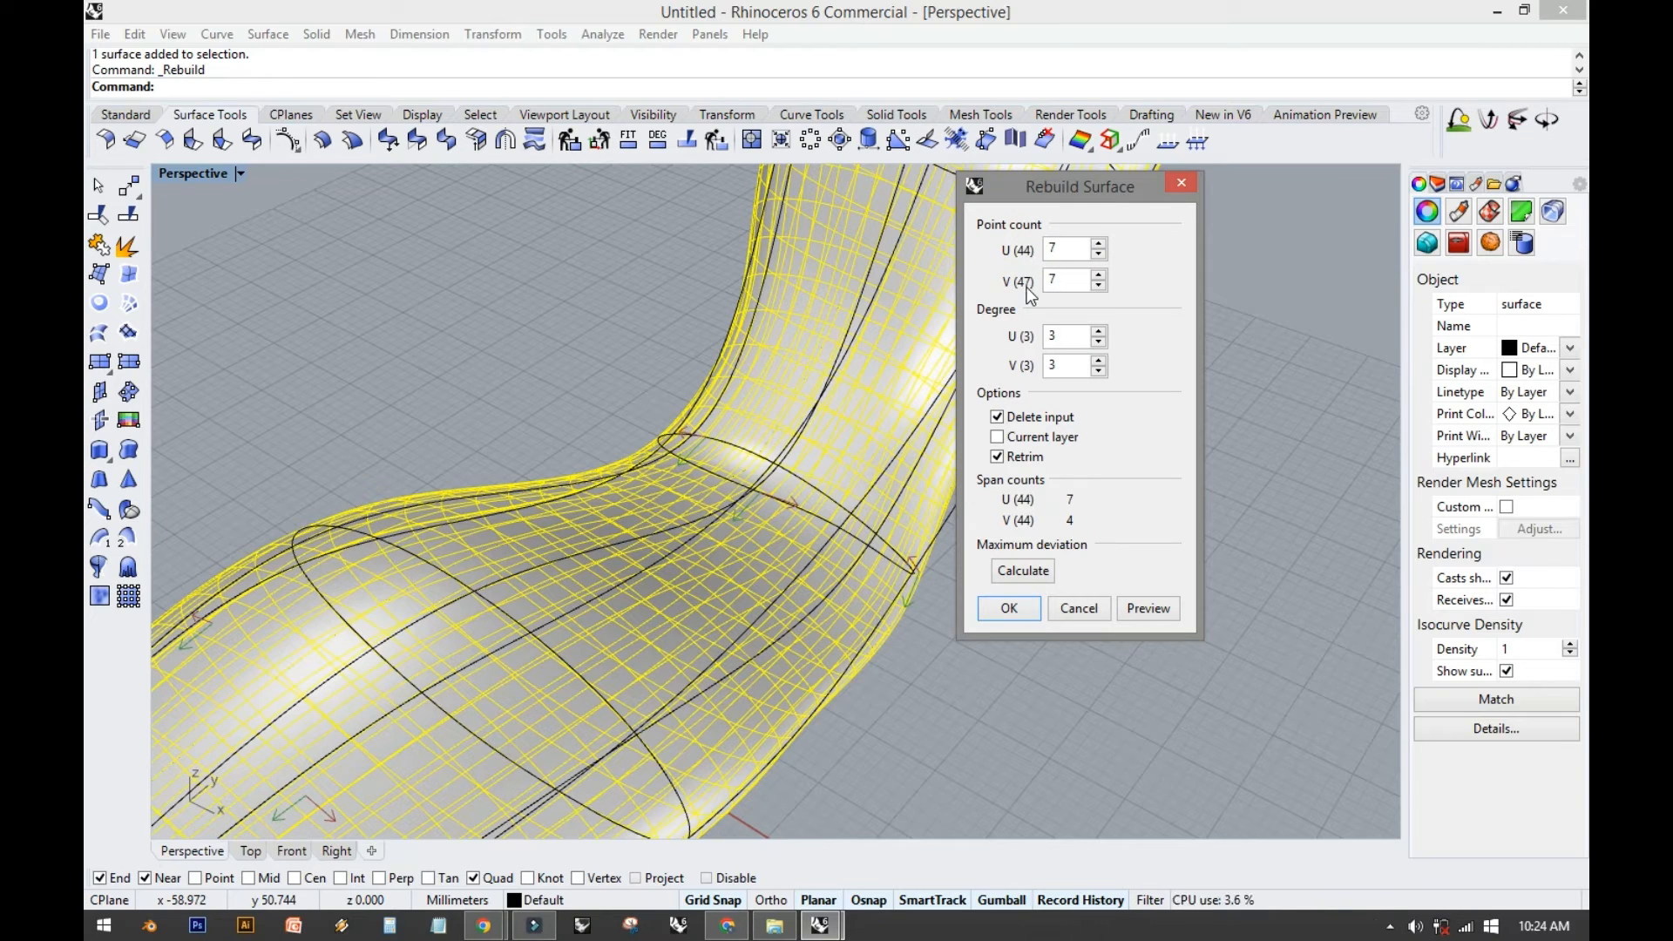
left_click_drag(1068, 253, 1045, 255)
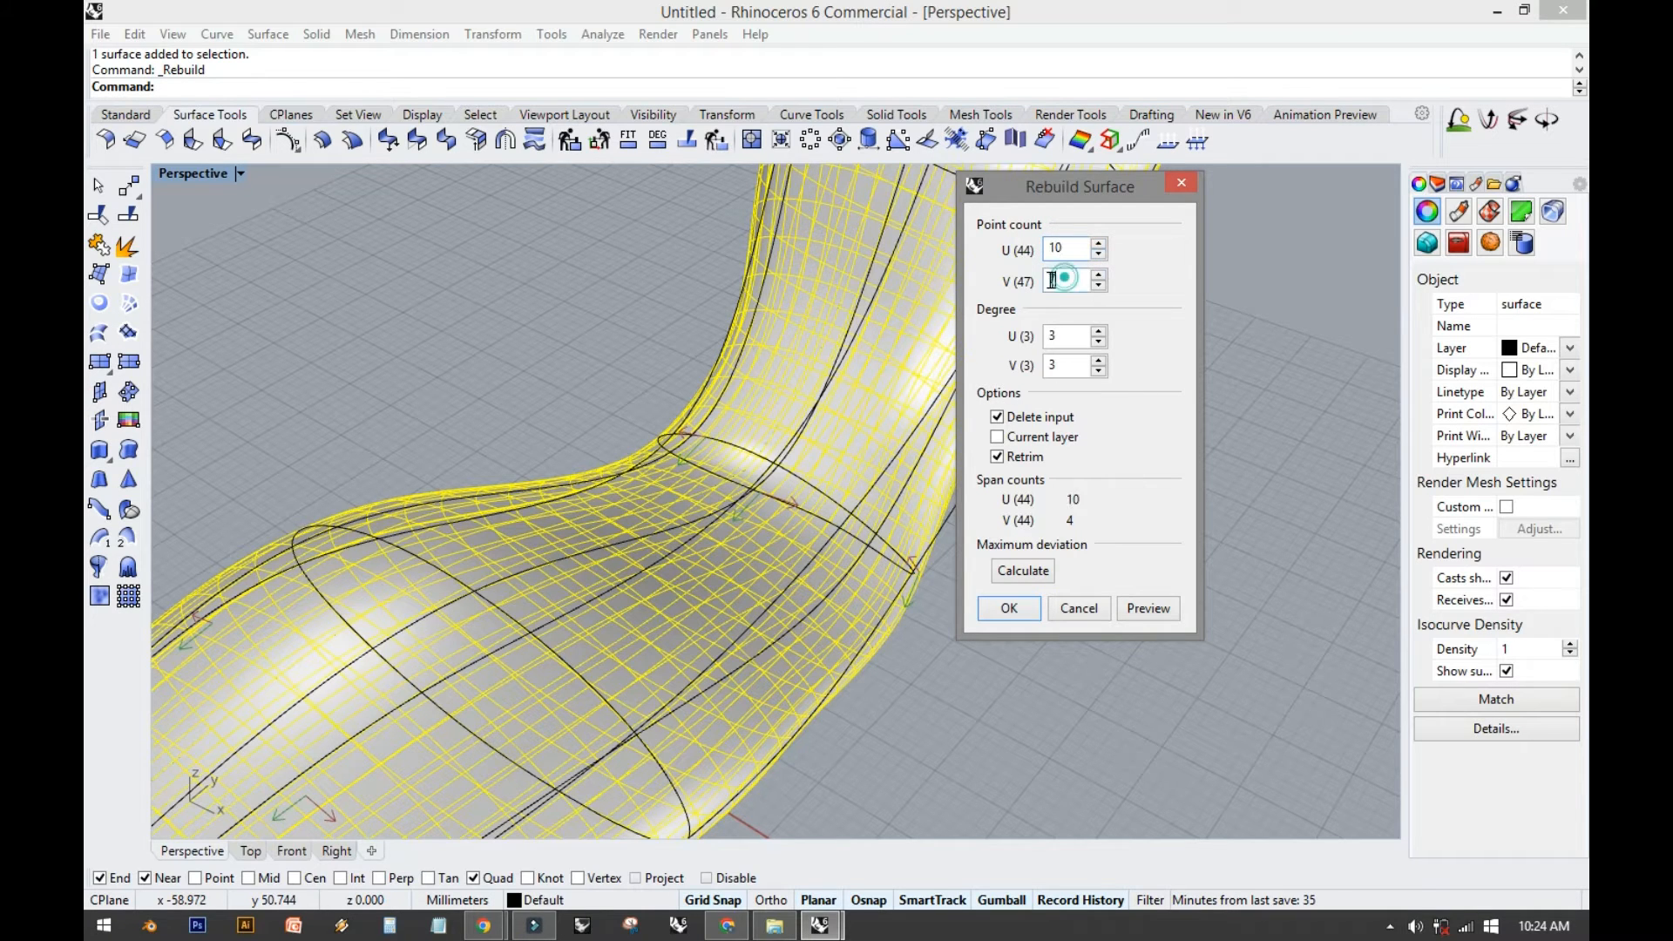
type("1")
left_click(1152, 610)
right_click_drag(858, 632, 555, 600)
left_click(1010, 609)
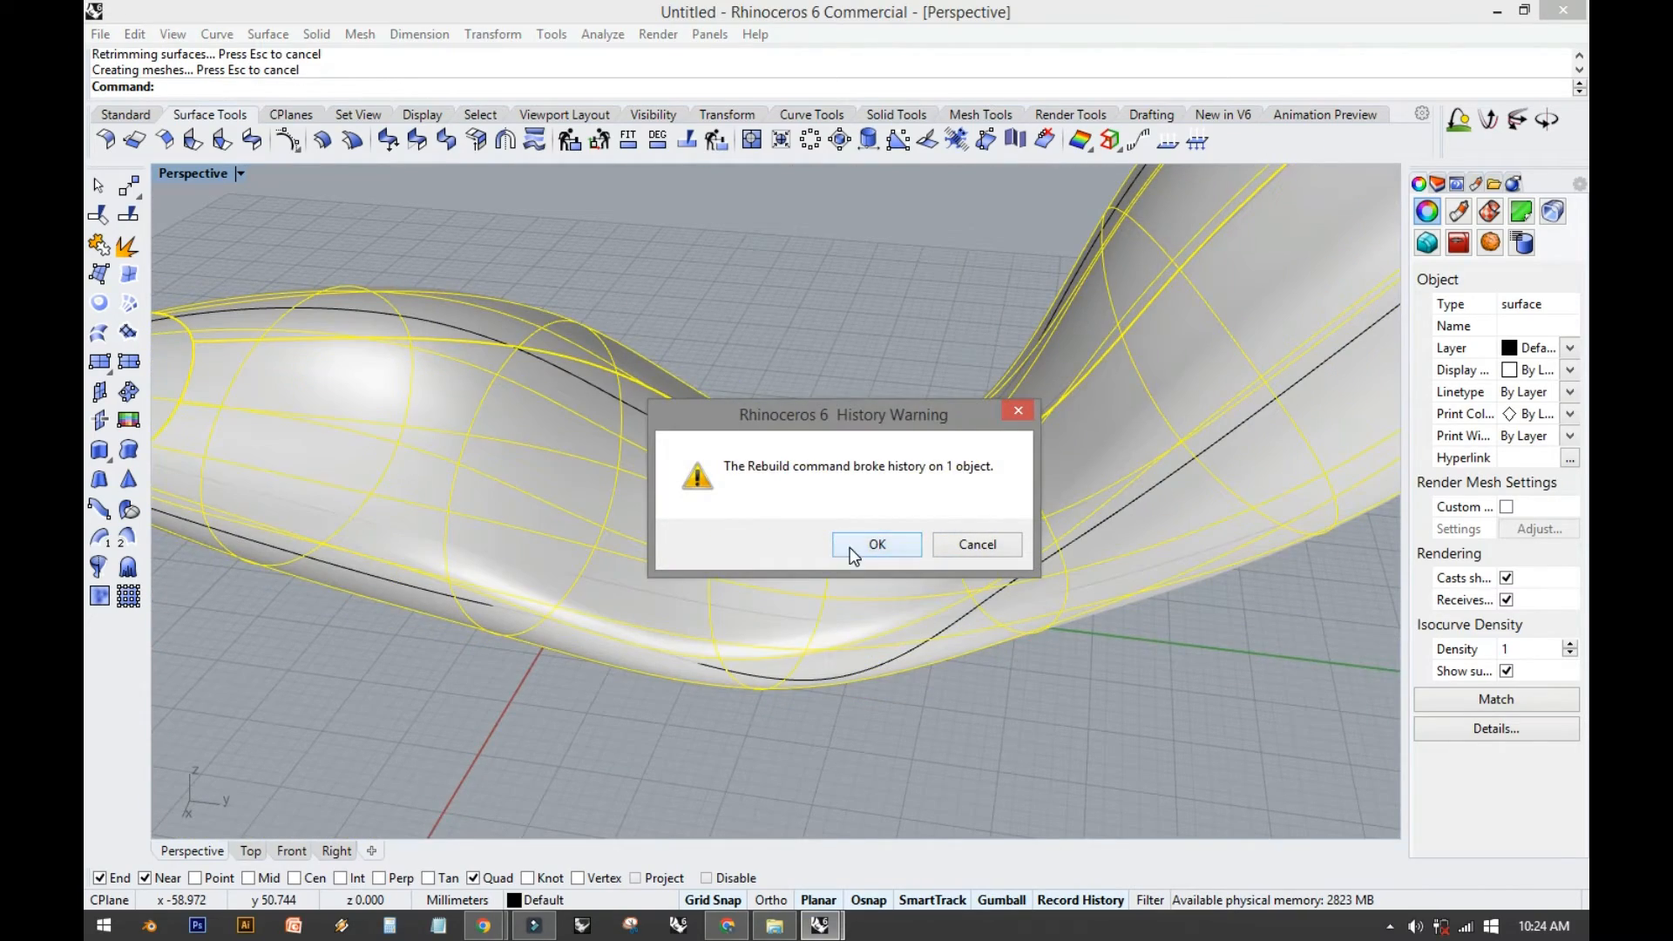
left_click(850, 548)
Try raising the upper profile curve's control point near the bend along Z to test the surface's history, and undo the move.
right_click_drag(725, 569, 975, 608)
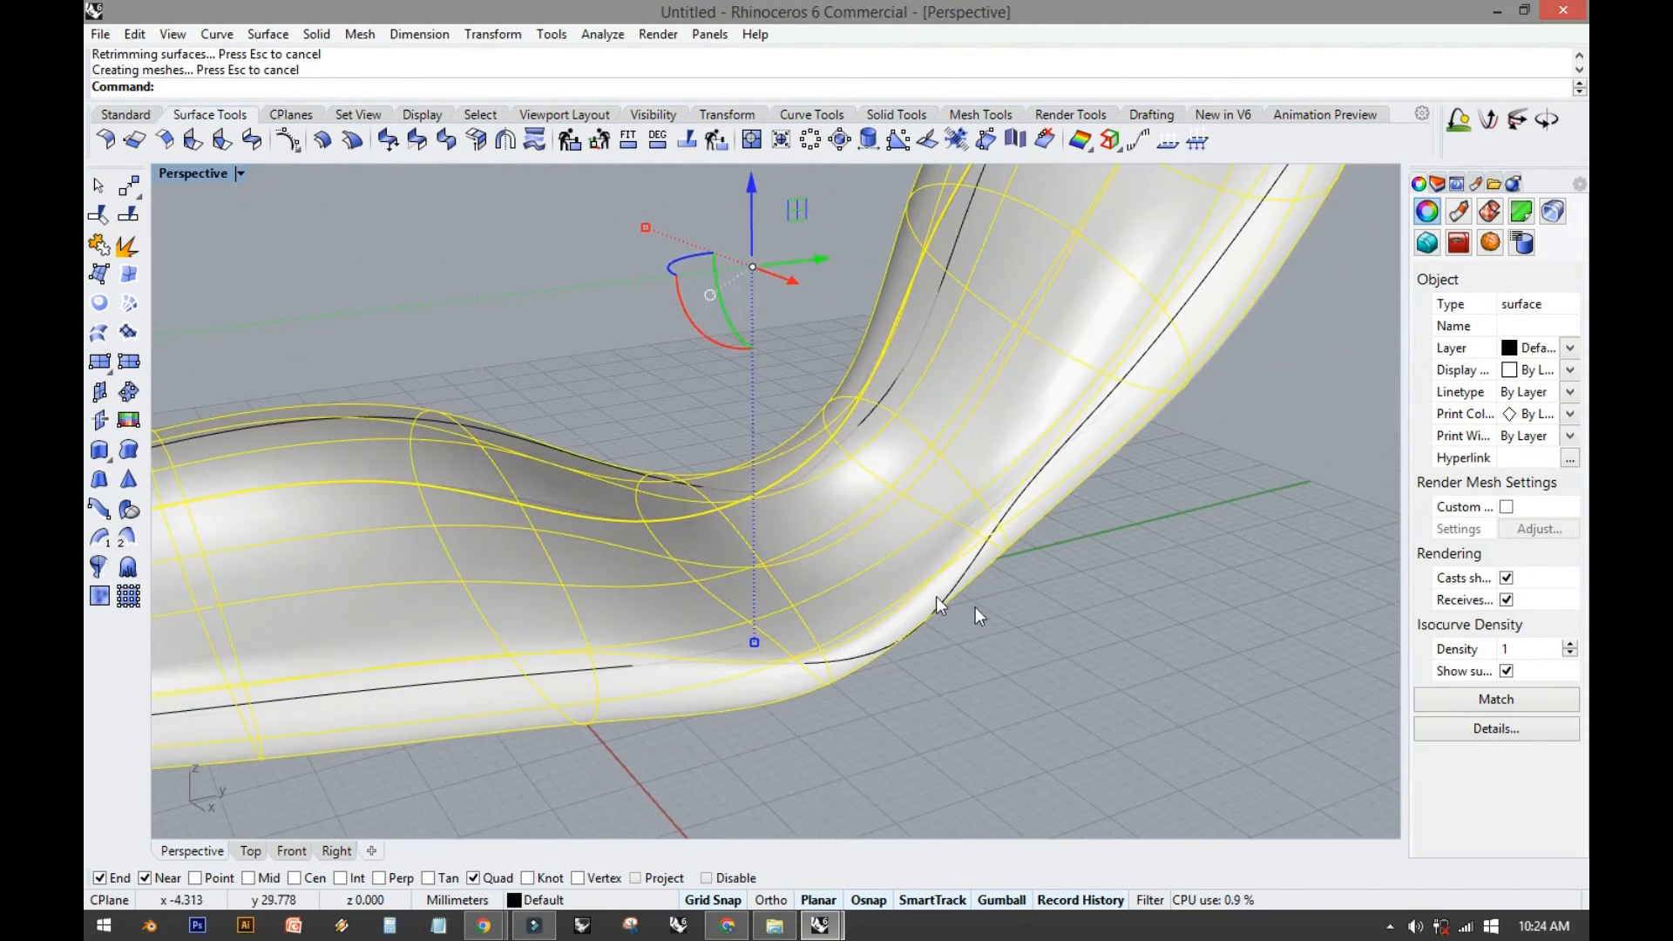
left_click(999, 609)
right_click_drag(643, 536, 522, 457)
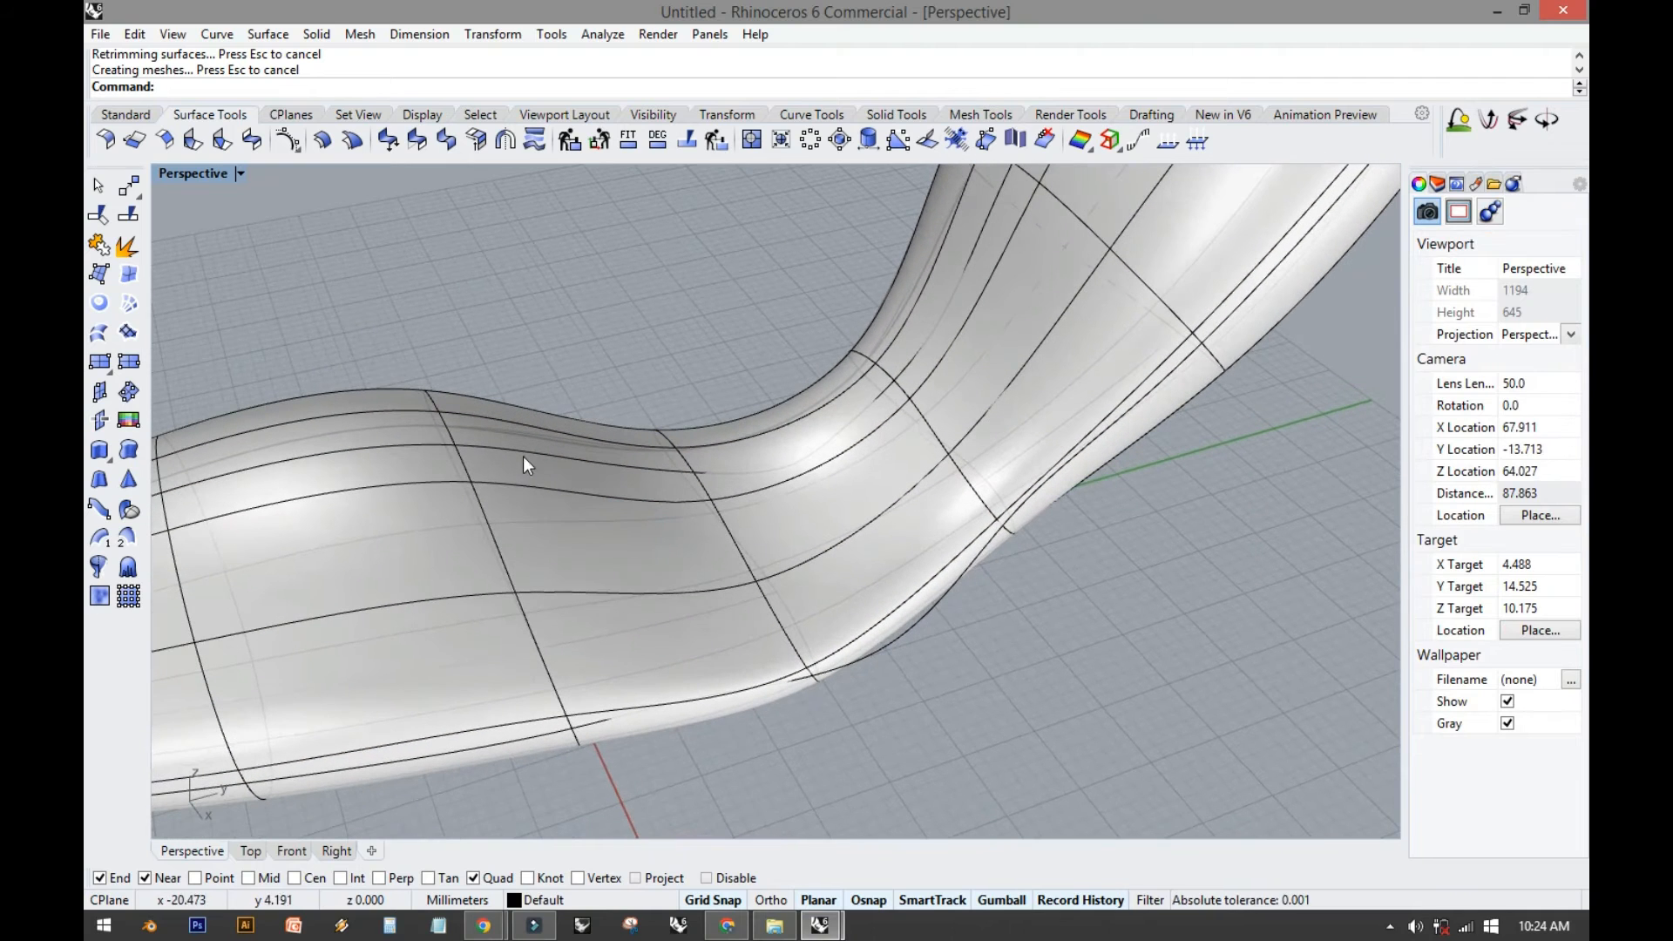
left_click(542, 457)
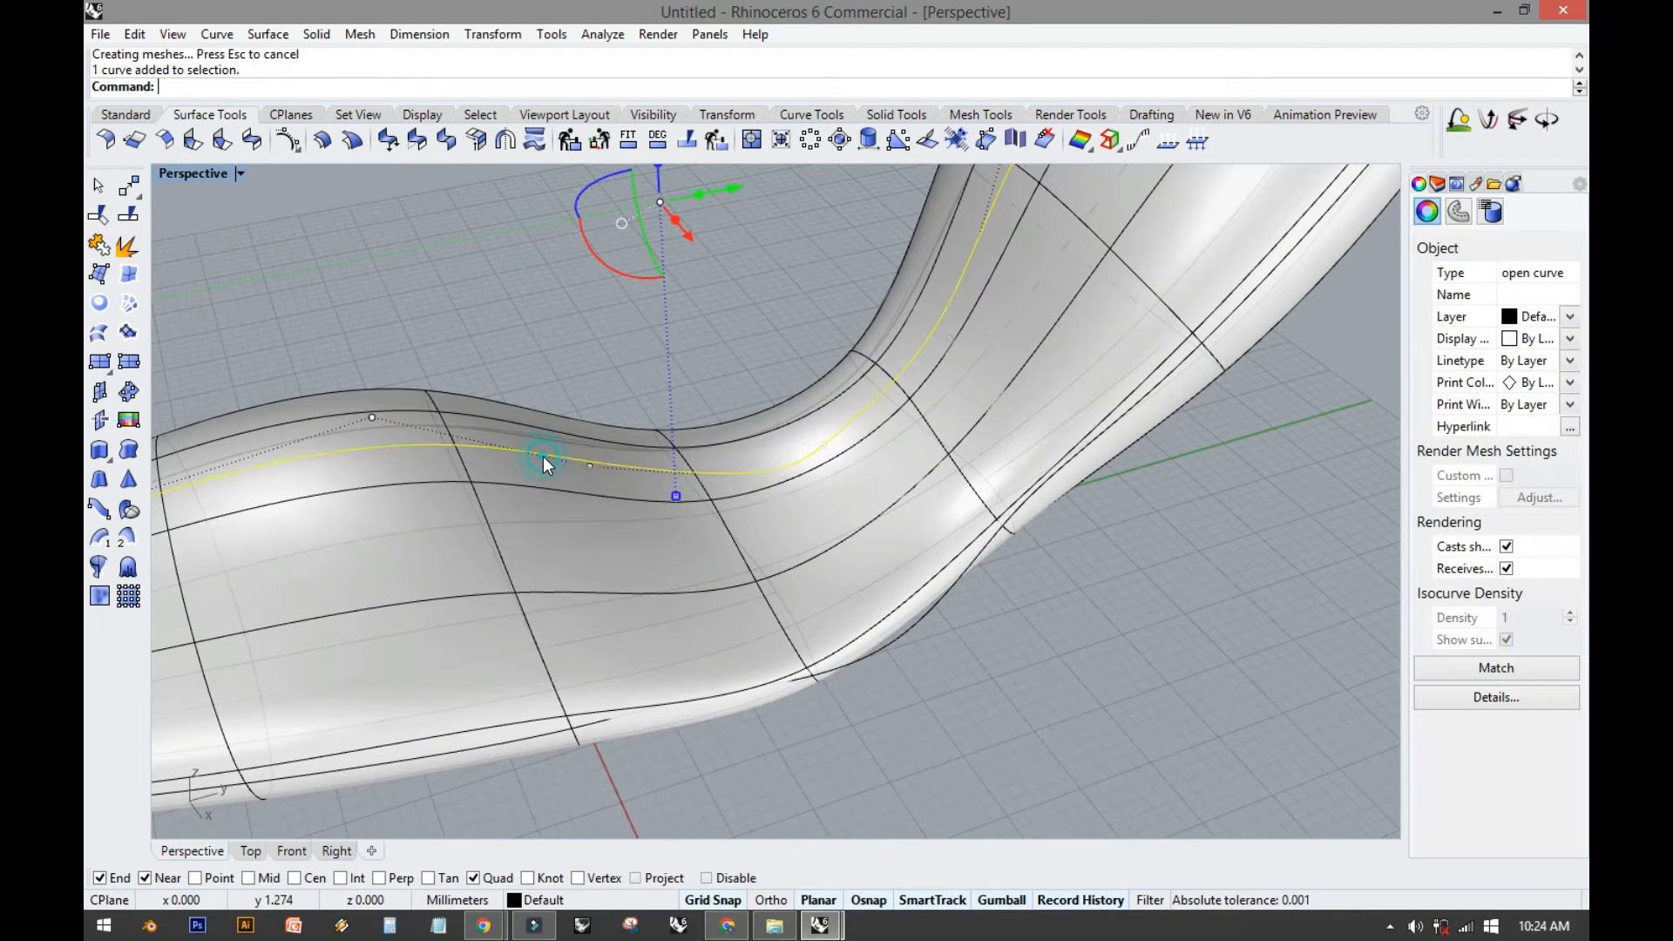
left_click(593, 464)
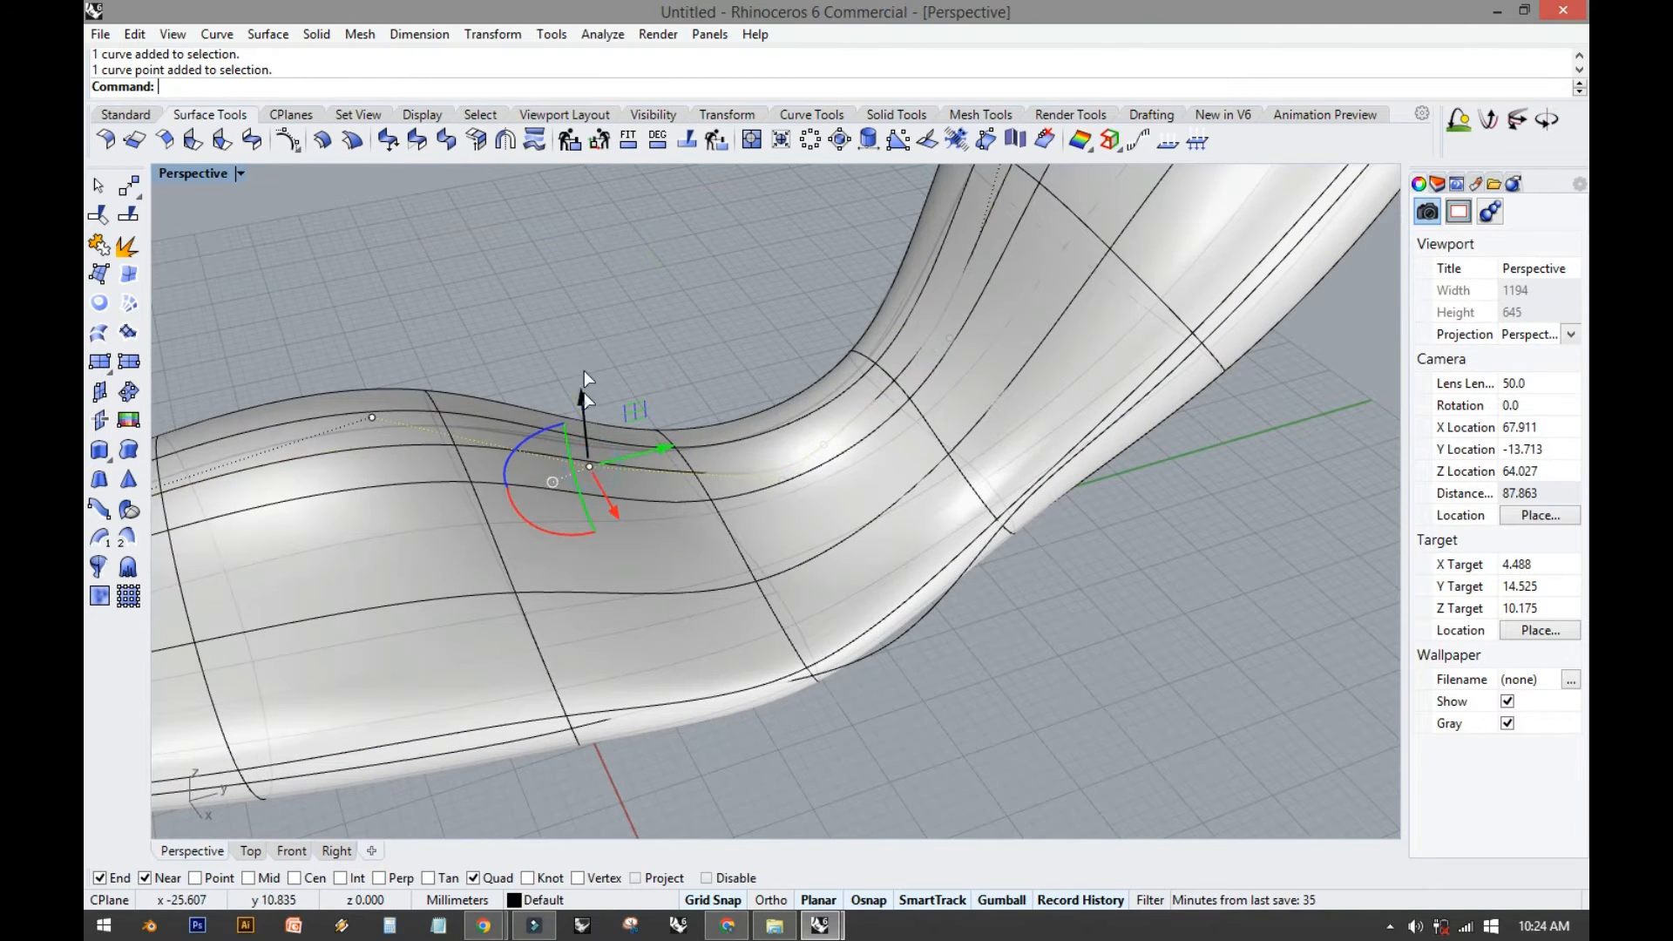
left_click_drag(584, 370, 577, 301)
key("ctrl+z")
key("Escape")
Select the rebuilt surface and turn on its control points for direct editing.
right_click_drag(697, 410, 547, 411)
left_click(541, 422)
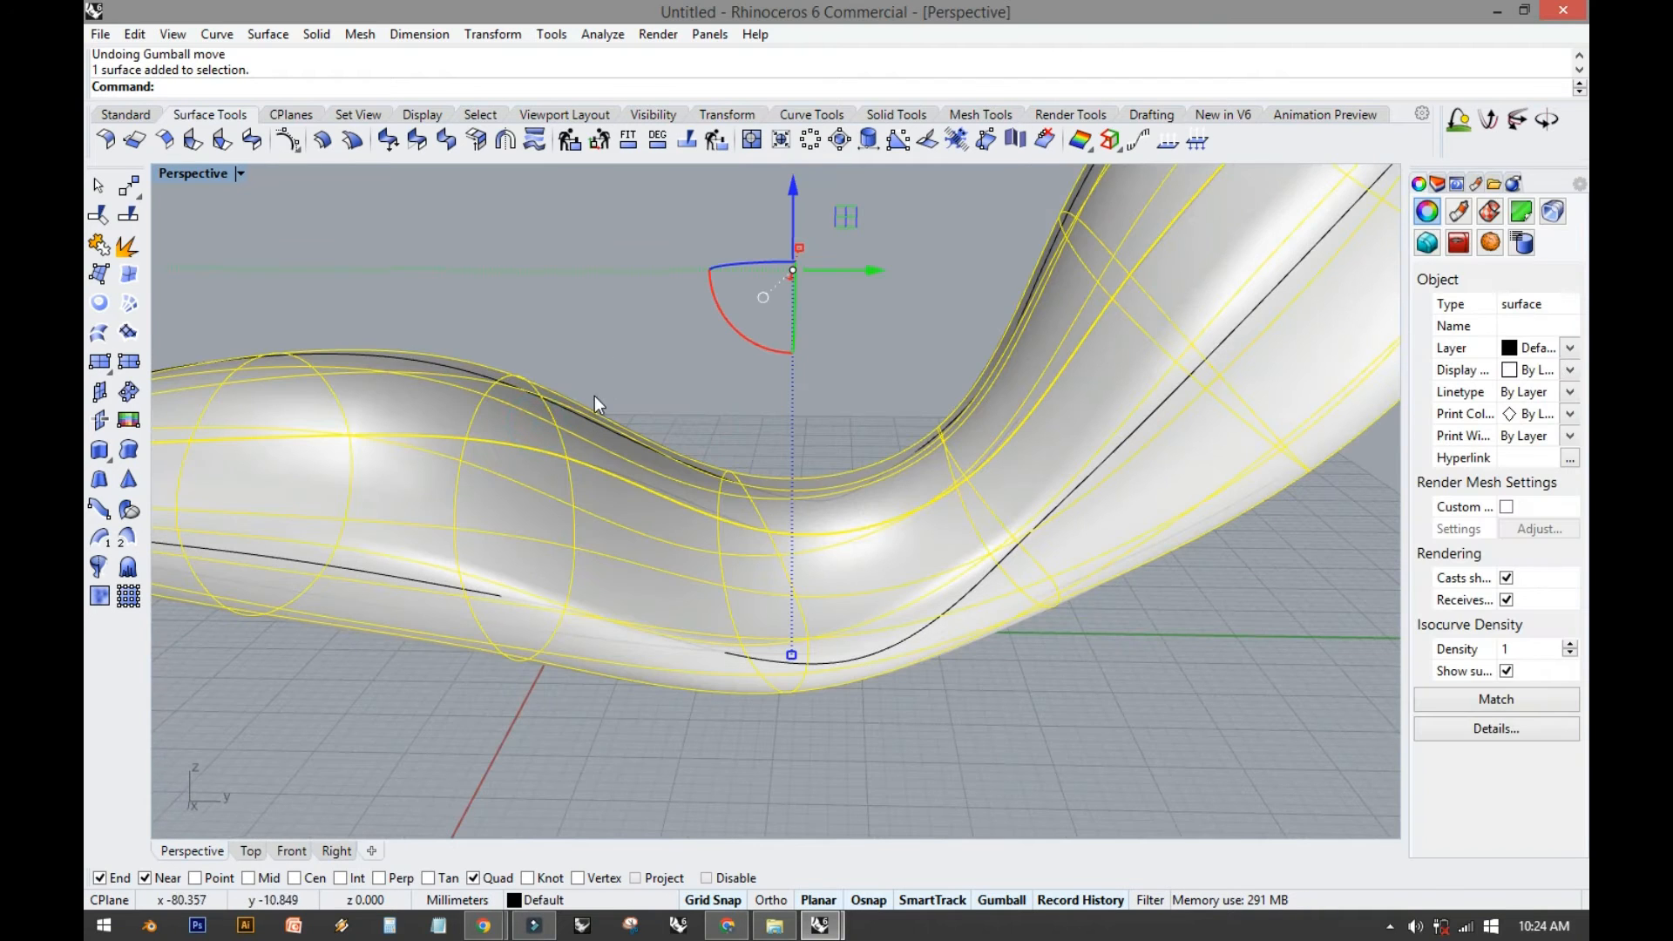
left_click(125, 114)
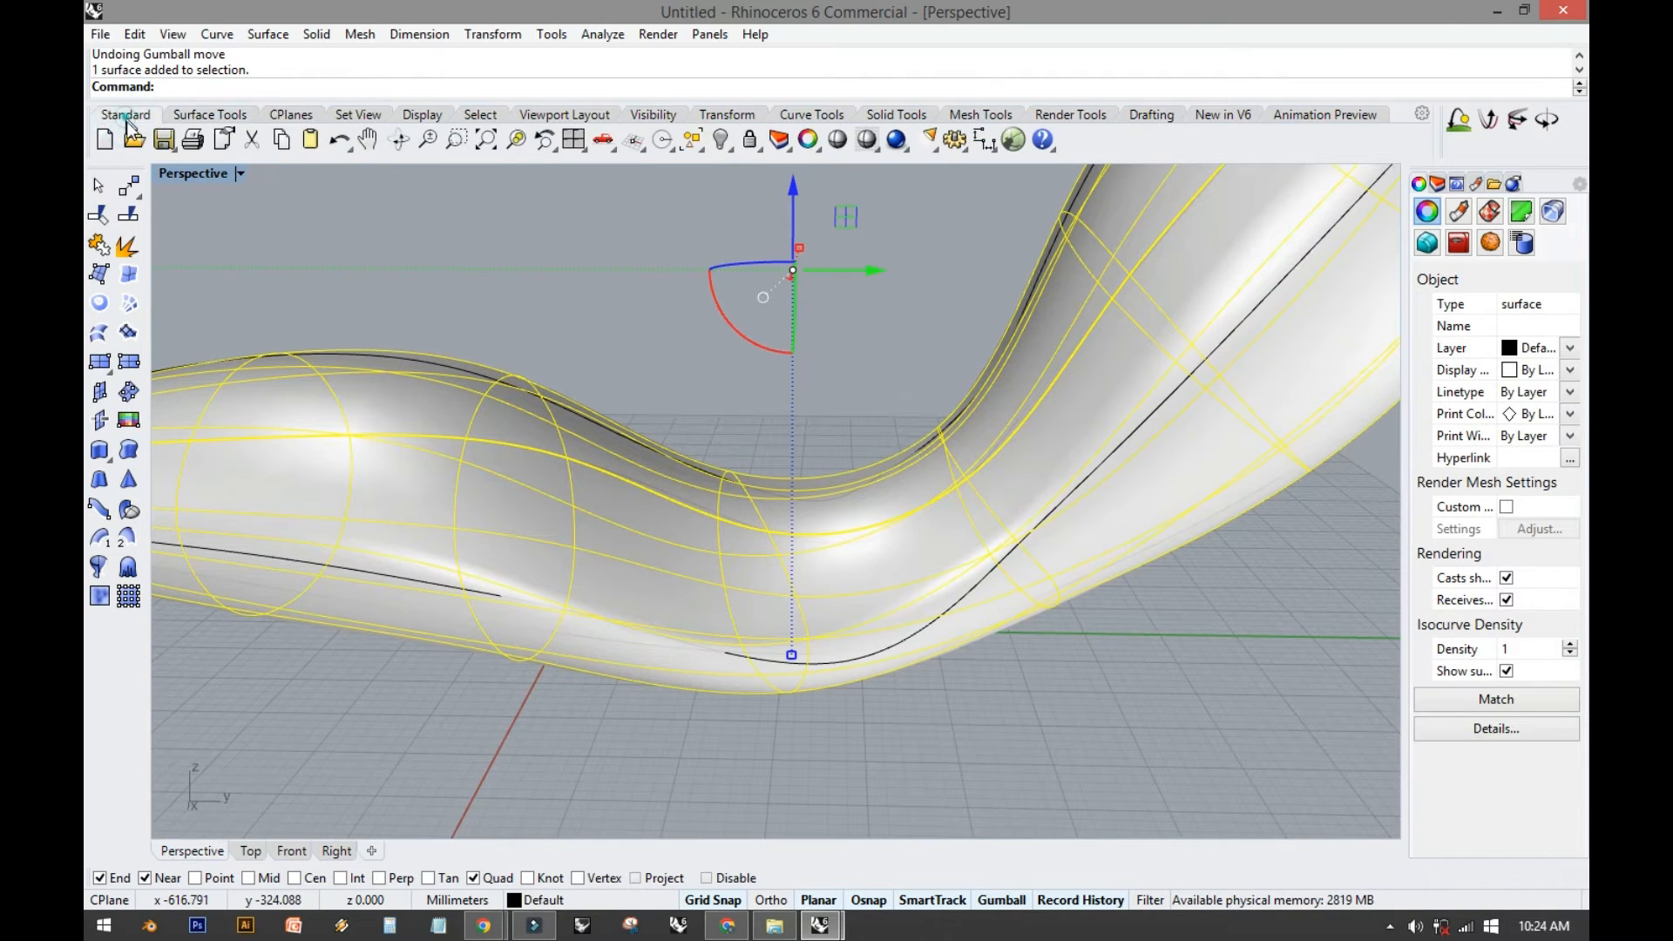
left_click(135, 514)
Set the Perspective viewport's display mode to Shaded.
right_click_drag(508, 311, 296, 229)
left_click(235, 170)
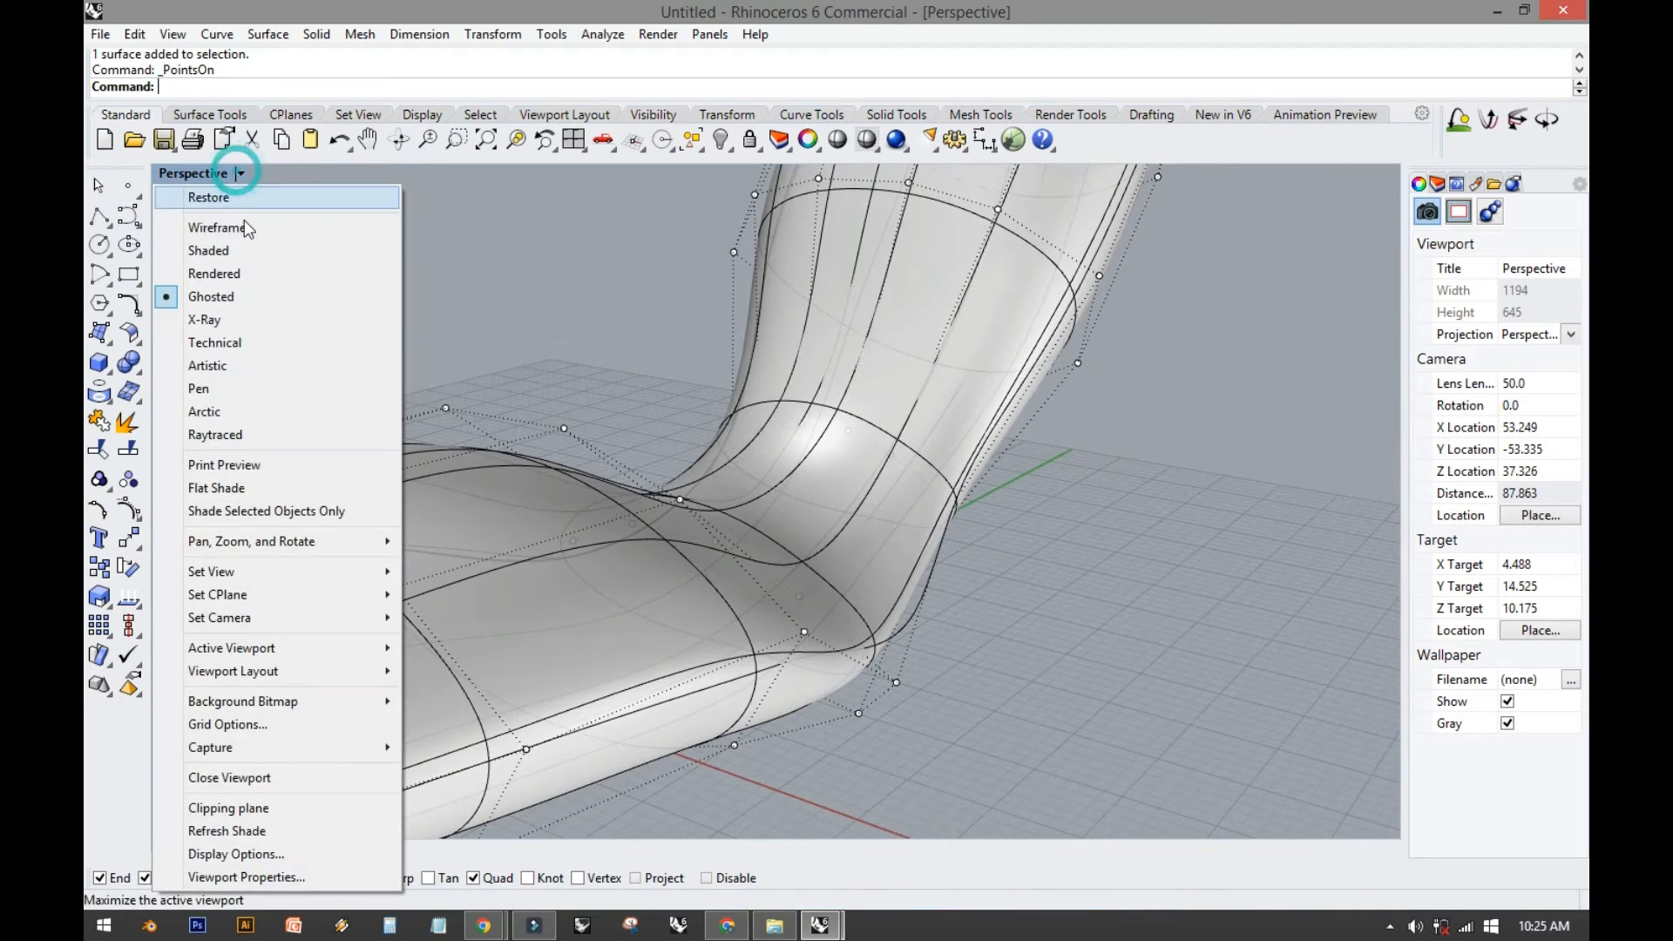
left_click(229, 252)
Select the four middle control points on top of the hump and lower them along Z to form a dent.
right_click_drag(330, 322, 636, 551, "ctrl")
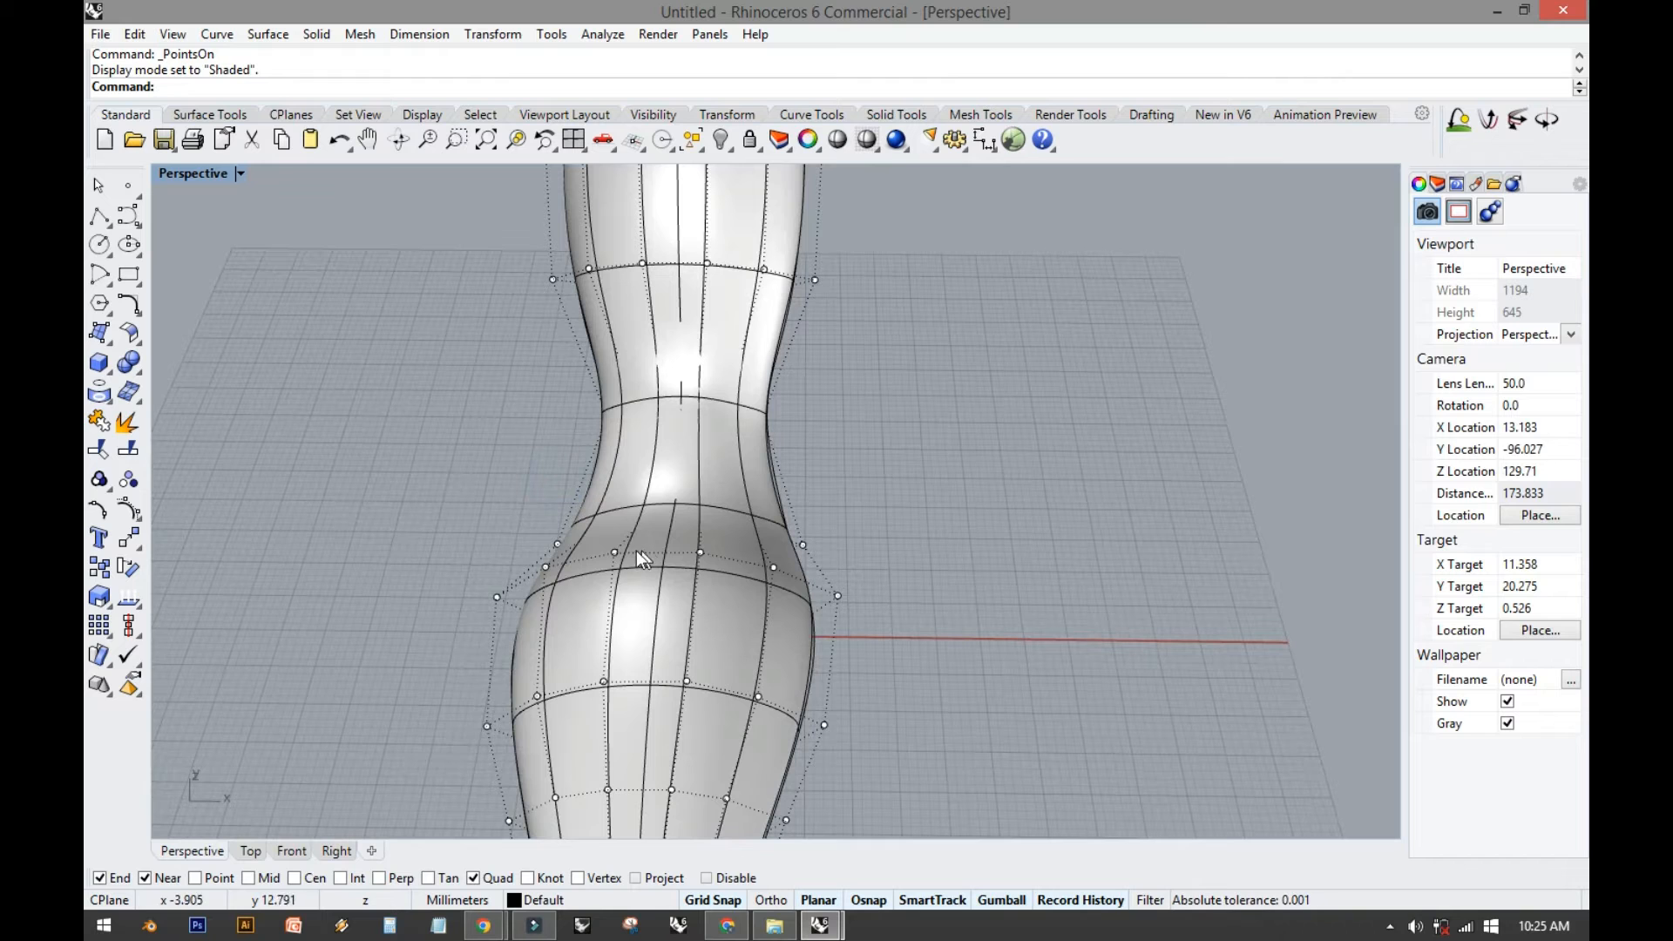
left_click(617, 554)
left_click(704, 552, "shift")
right_click_drag(696, 599, 521, 570)
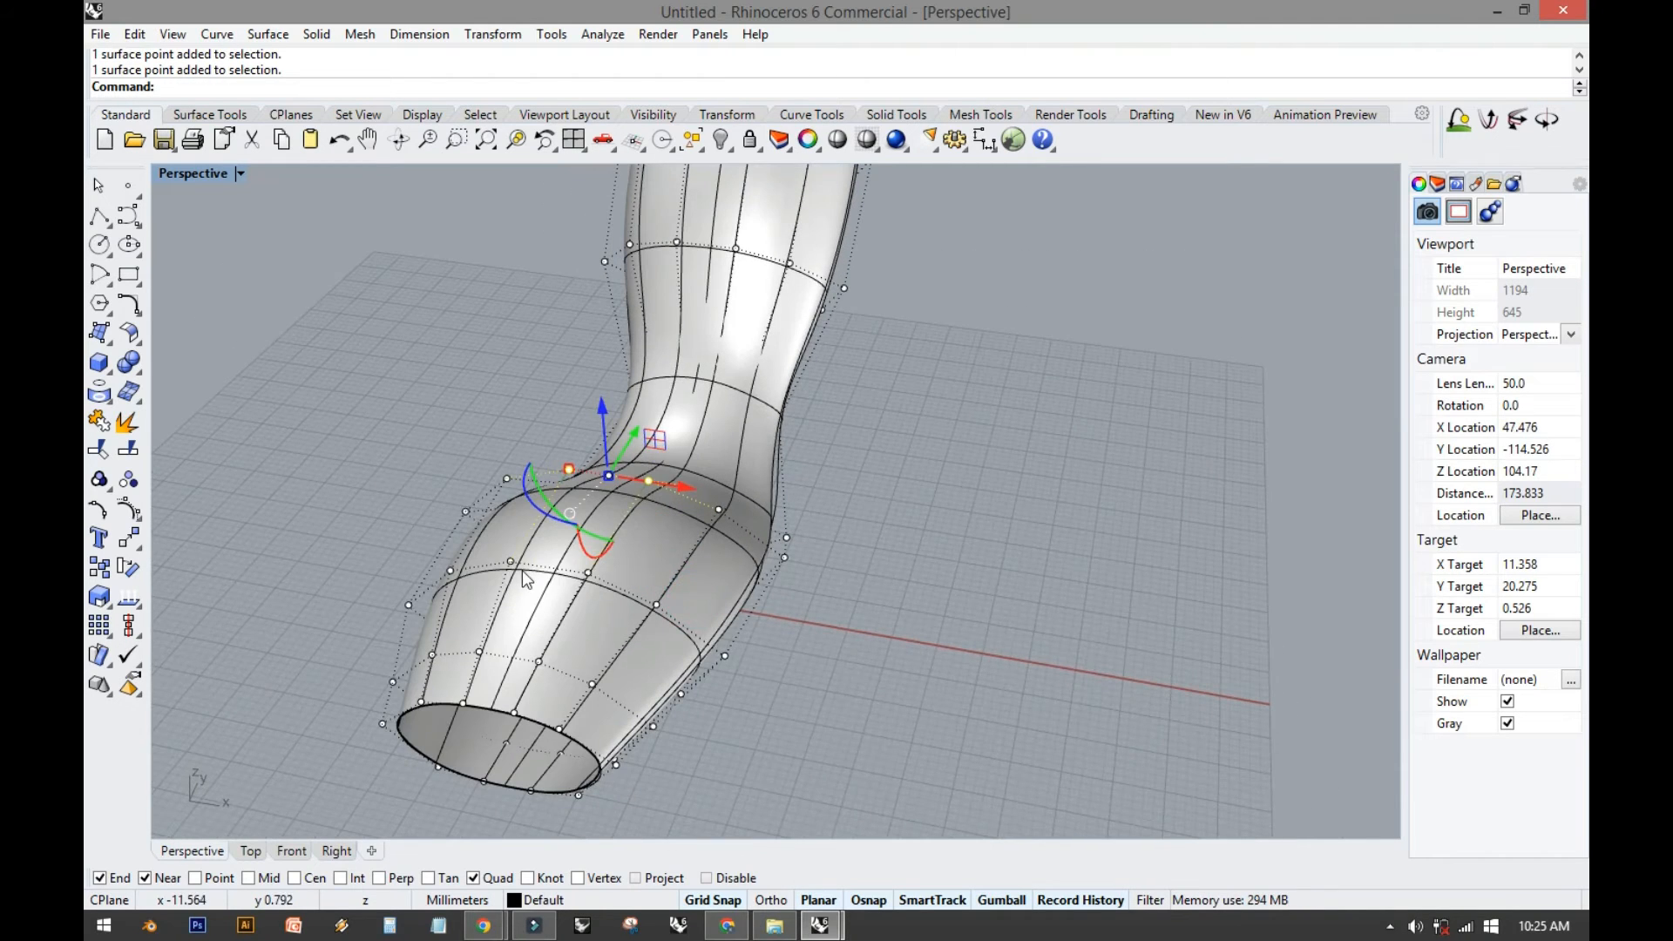
left_click(510, 562, "shift")
left_click(589, 573, "shift")
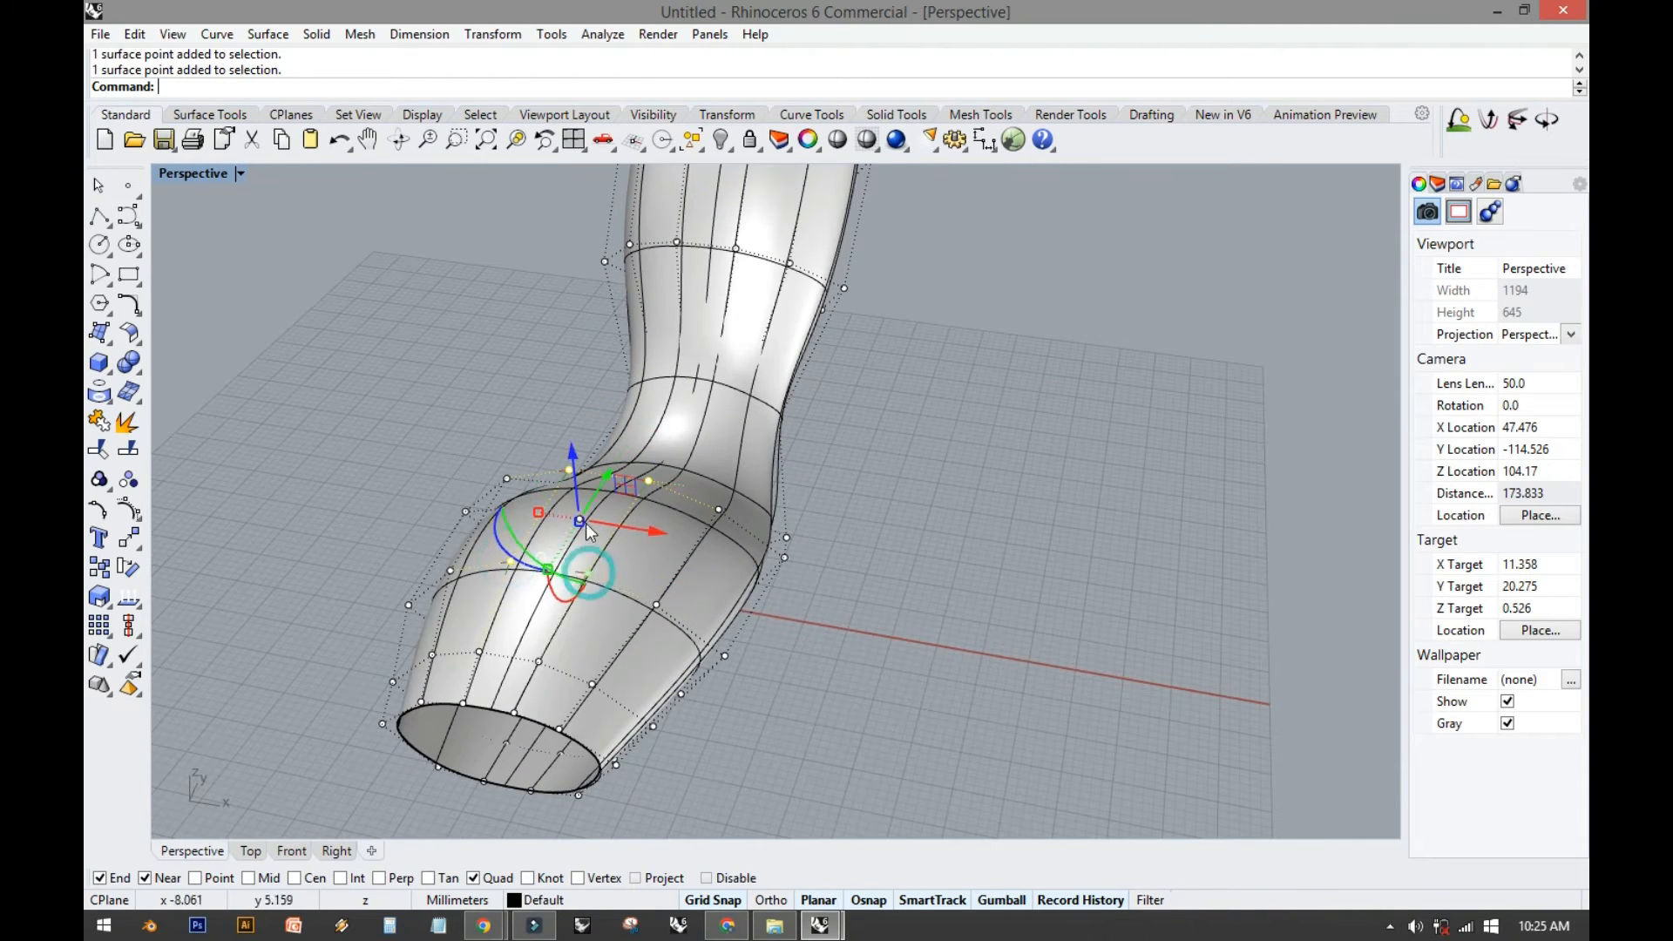
left_click_drag(572, 455, 578, 551)
Select the four control points flanking the dent, two on each side, and scale them outward along X.
right_click_drag(605, 531, 646, 584, "shift")
left_click(572, 646)
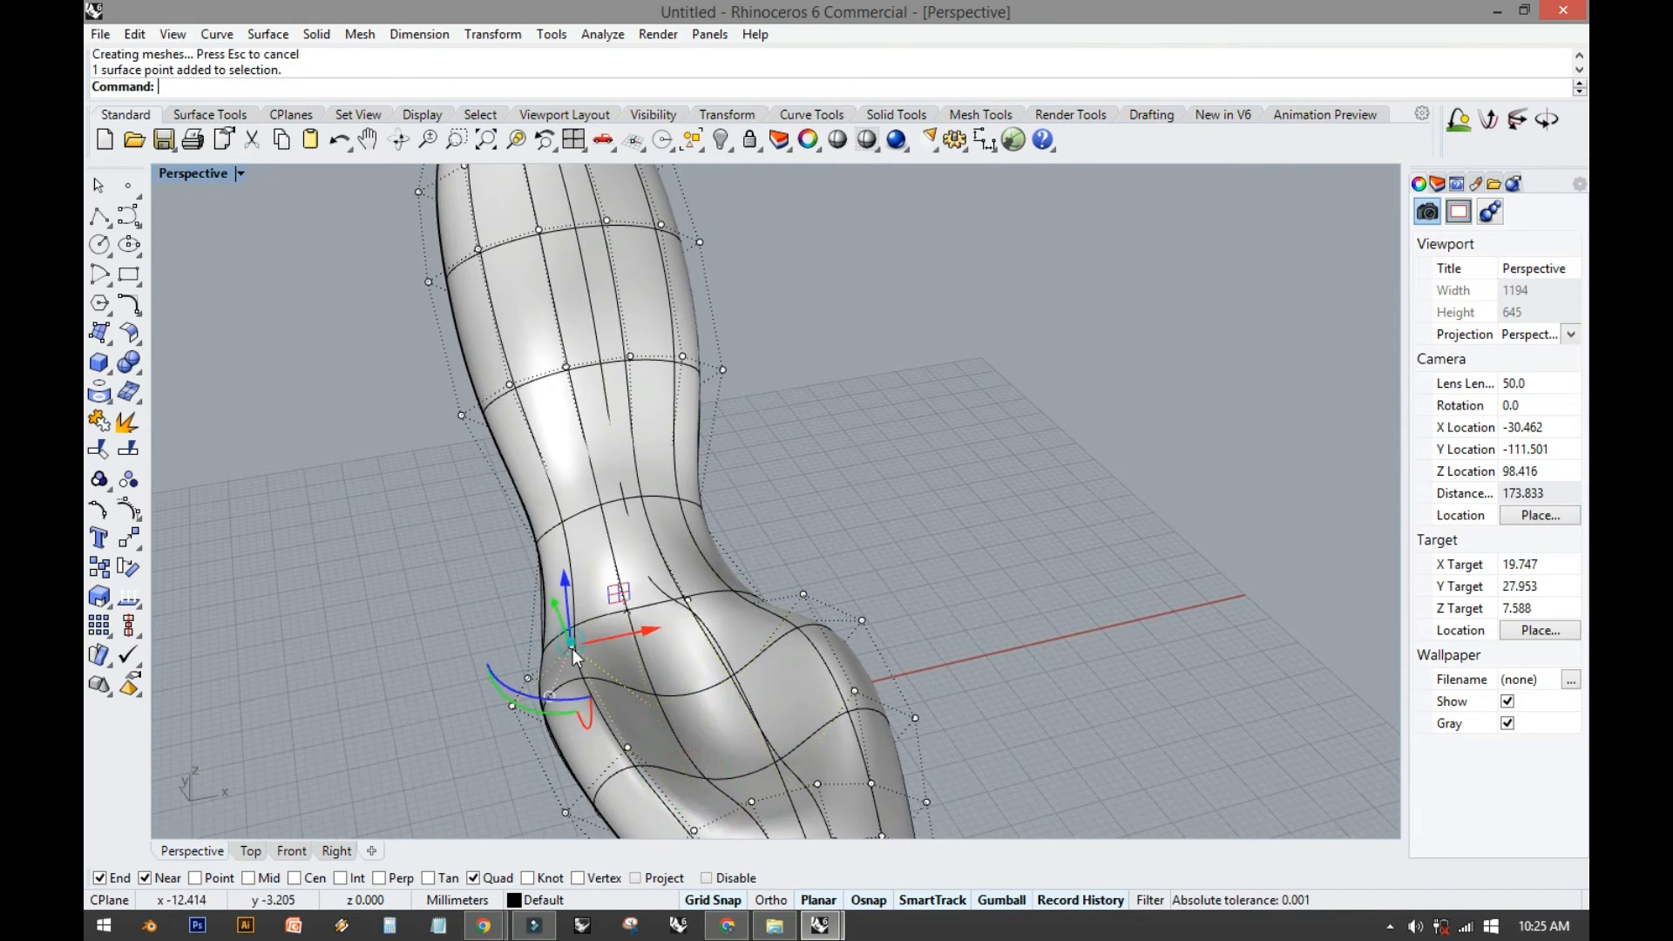
left_click(627, 747, "shift")
left_click(803, 594, "shift")
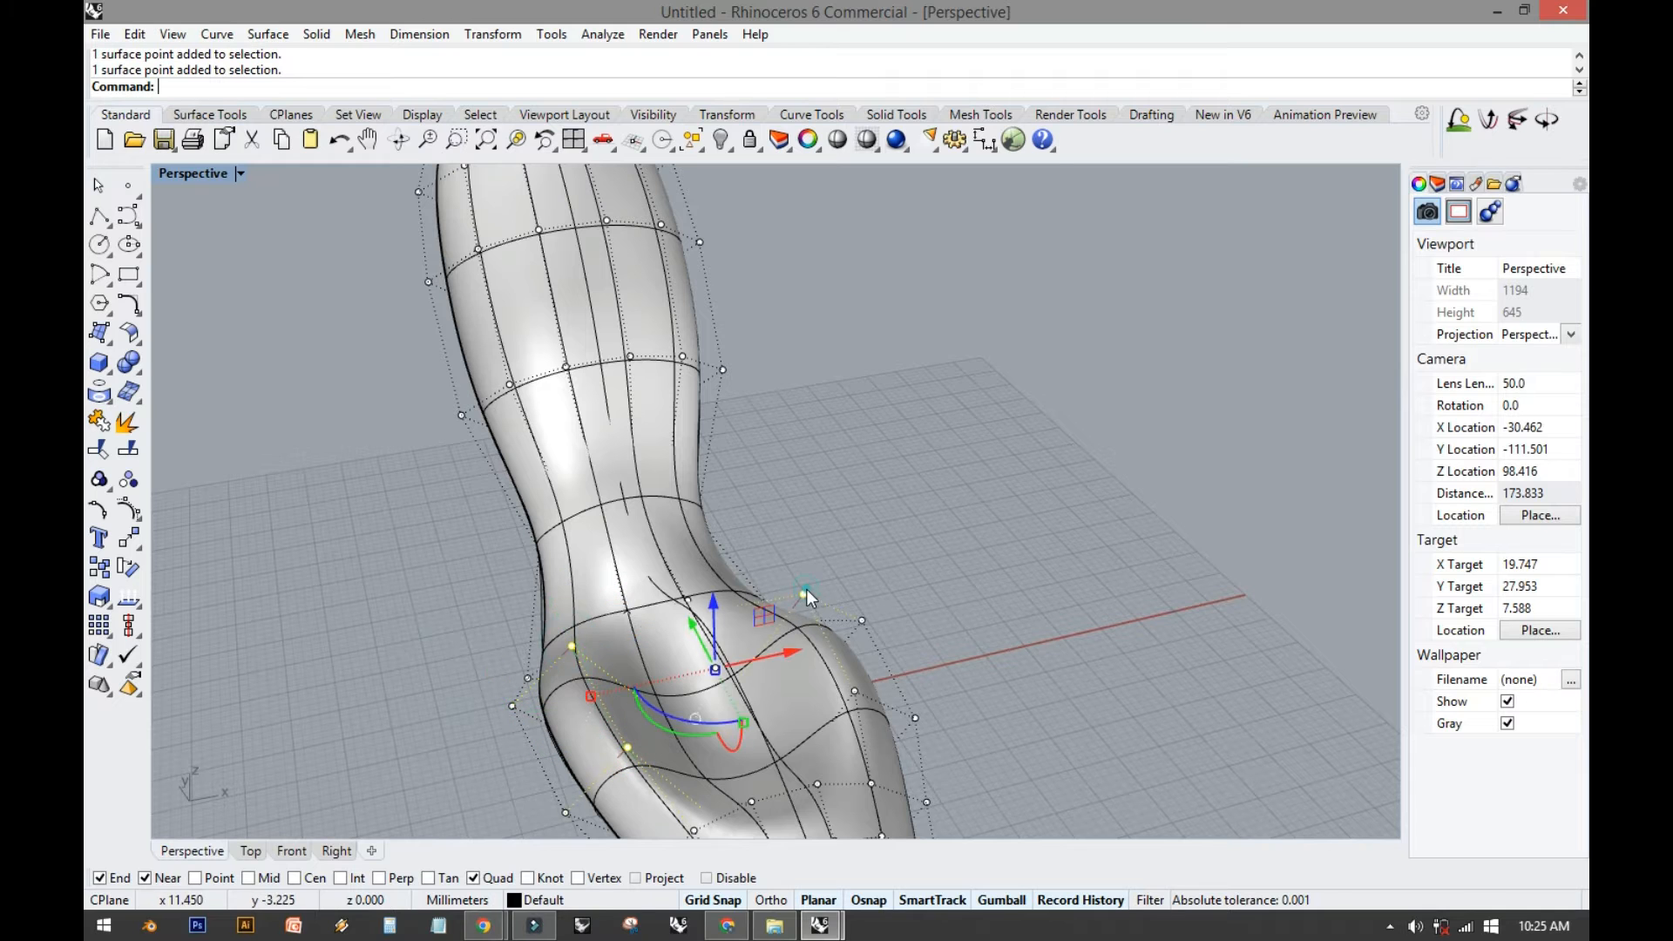
left_click(854, 691, "shift")
right_click_drag(743, 664, 703, 662)
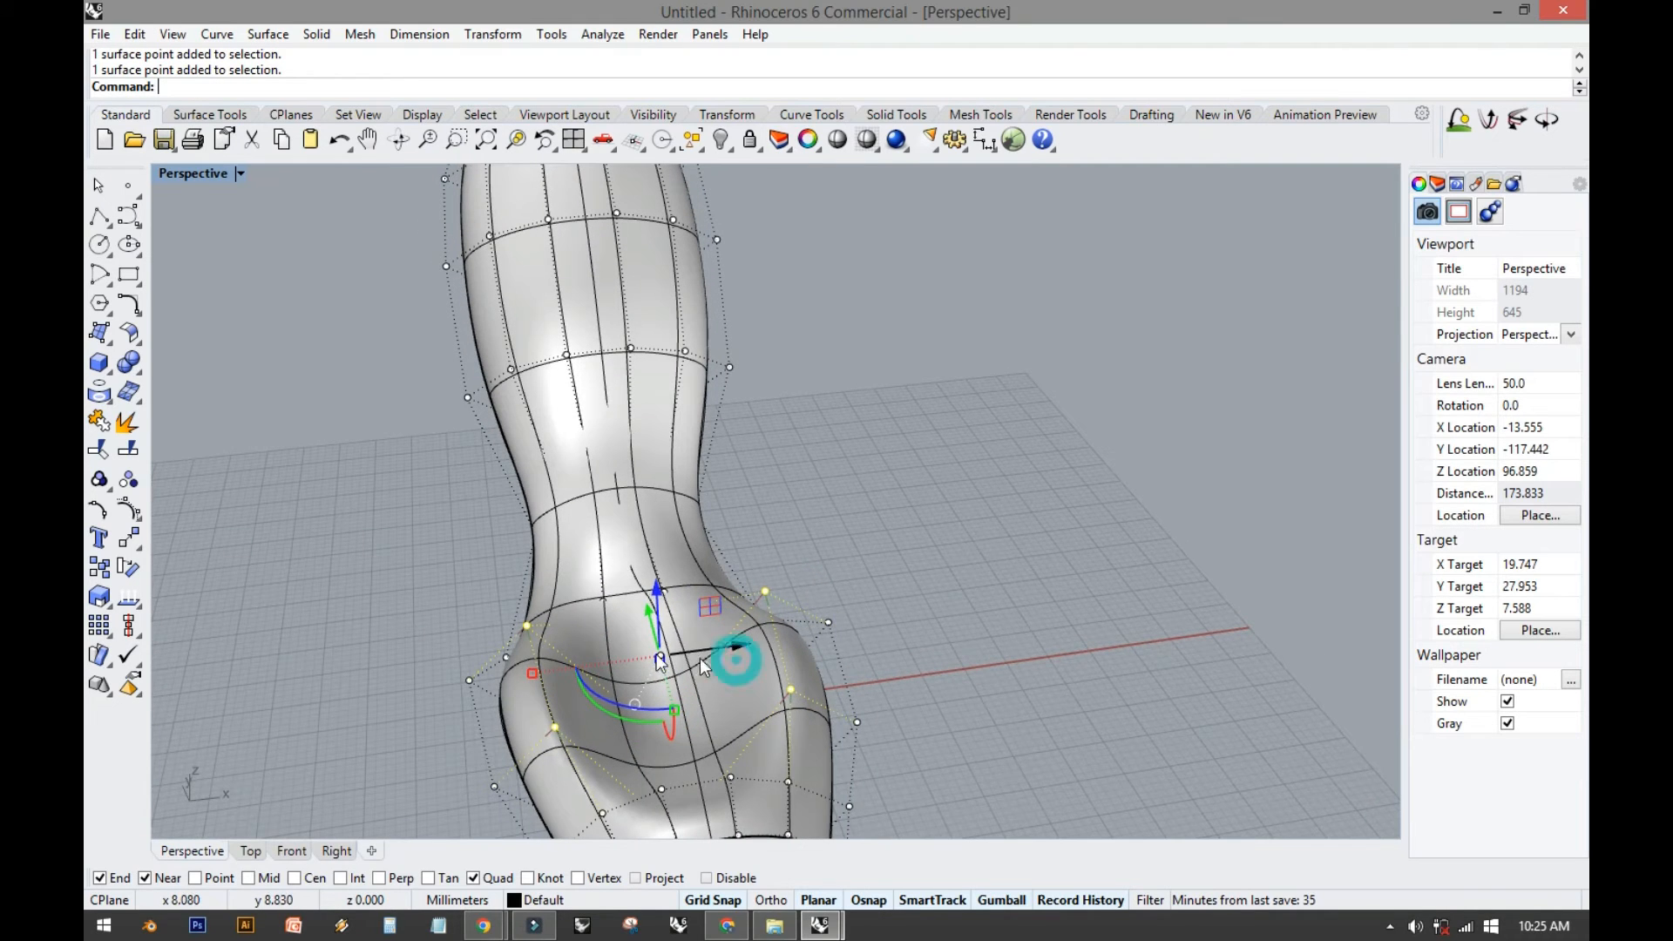
left_click_drag(534, 672, 511, 679)
Raise the four flanking control points along Z to lift the dent's side ridges, and clear the selection.
right_click_drag(620, 624, 417, 463)
left_click_drag(408, 439, 404, 396)
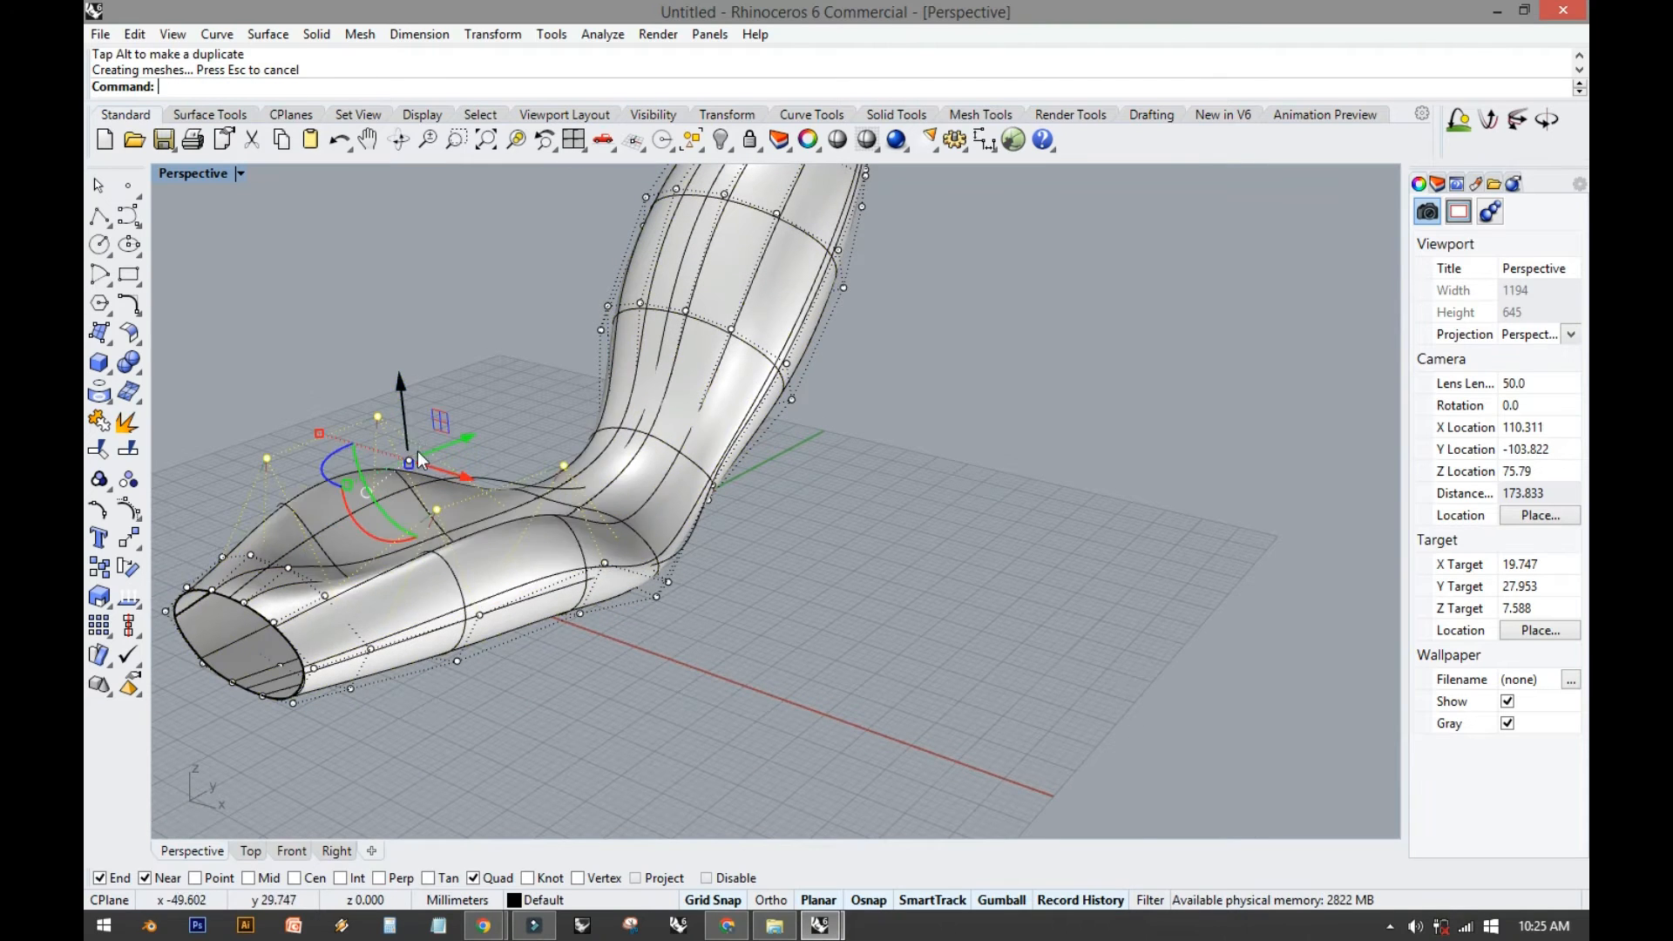
right_click_drag(417, 451, 502, 510)
right_click_drag(598, 481, 588, 574, "shift")
key("Escape")
key("F1")
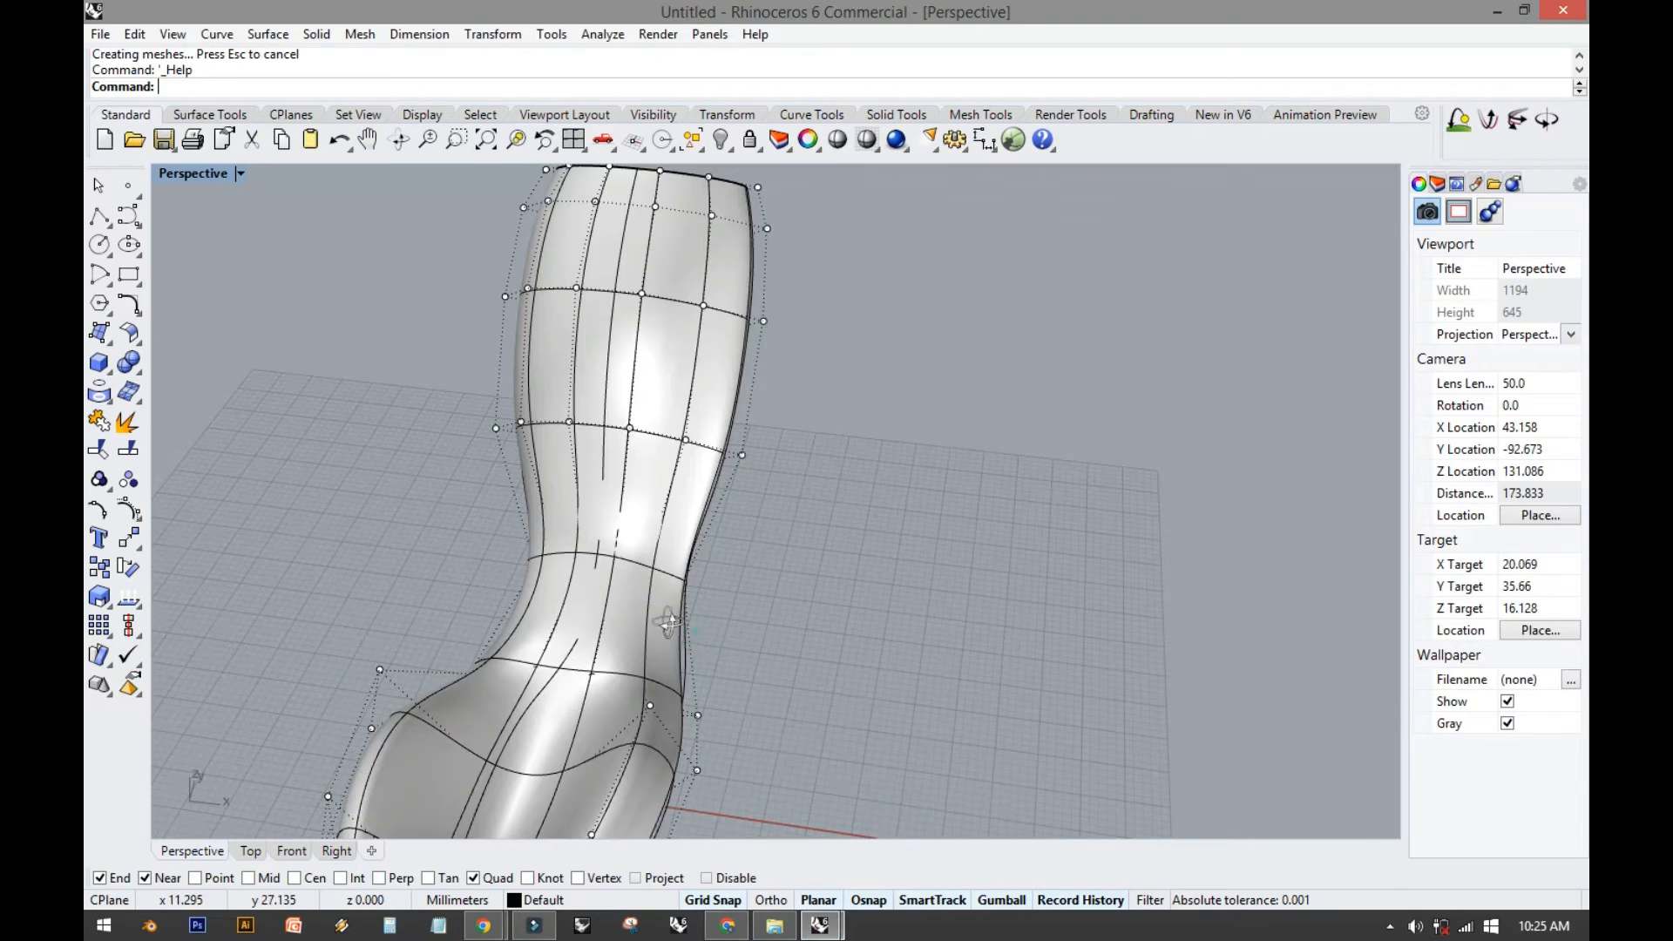
Select four adjacent control points on the front of the upright section, keeping the surface itself unselected, and restore the four-viewport layout.
right_click_drag(668, 621, 615, 553)
left_click(530, 538)
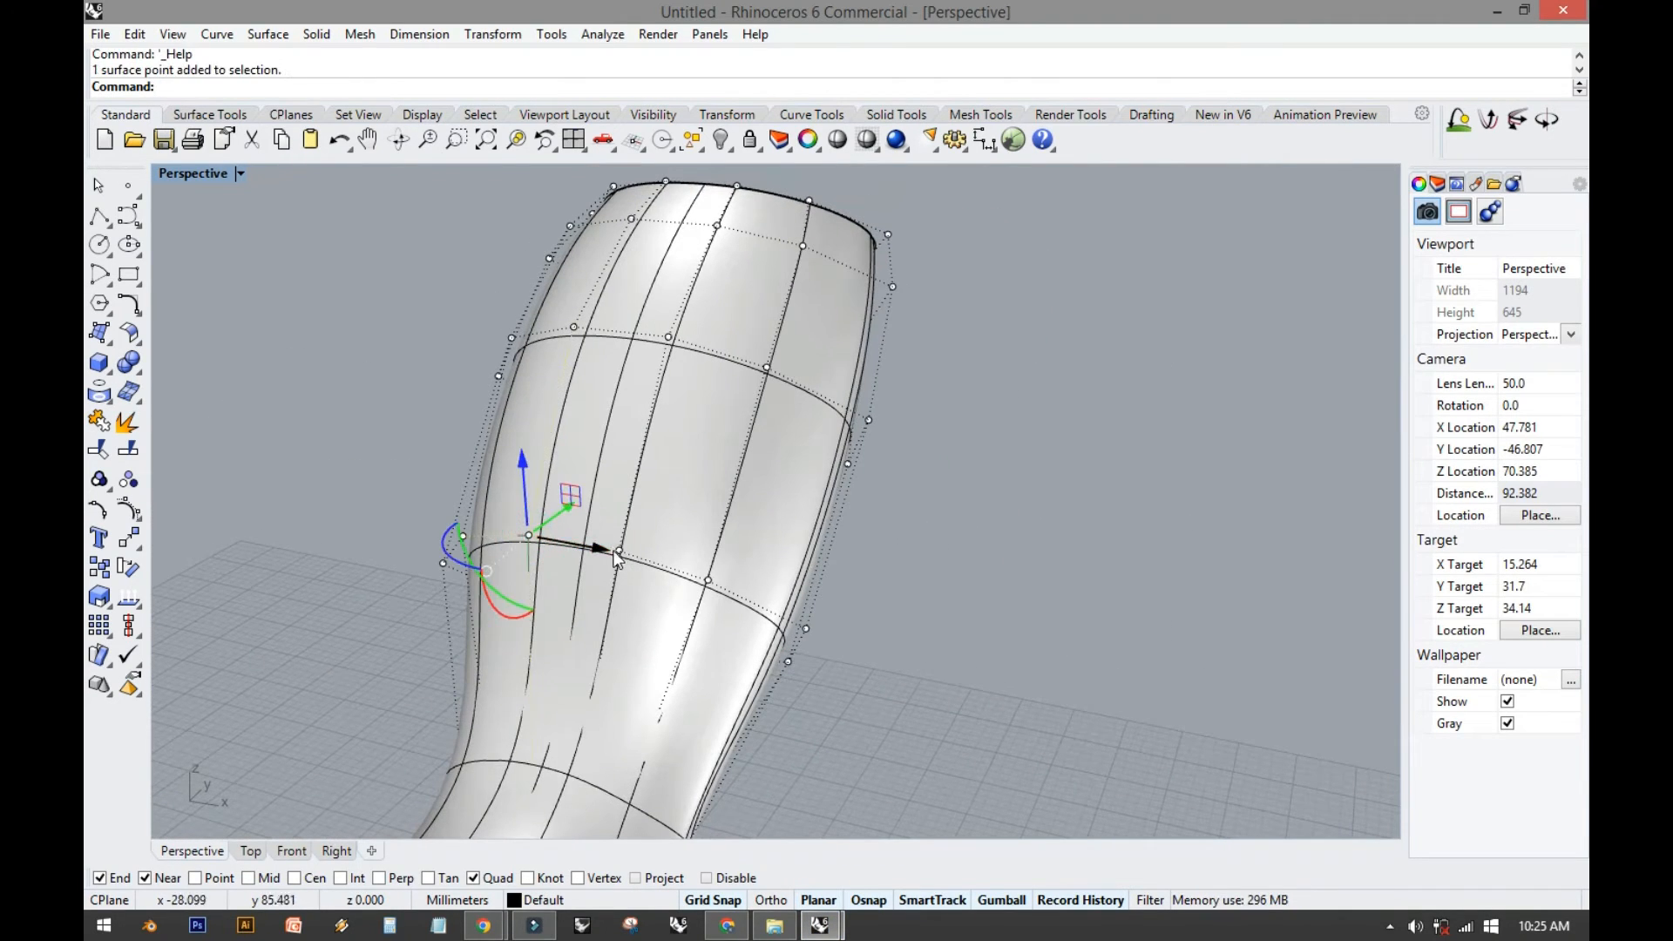
left_click(617, 552, "shift")
left_click(571, 324, "shift")
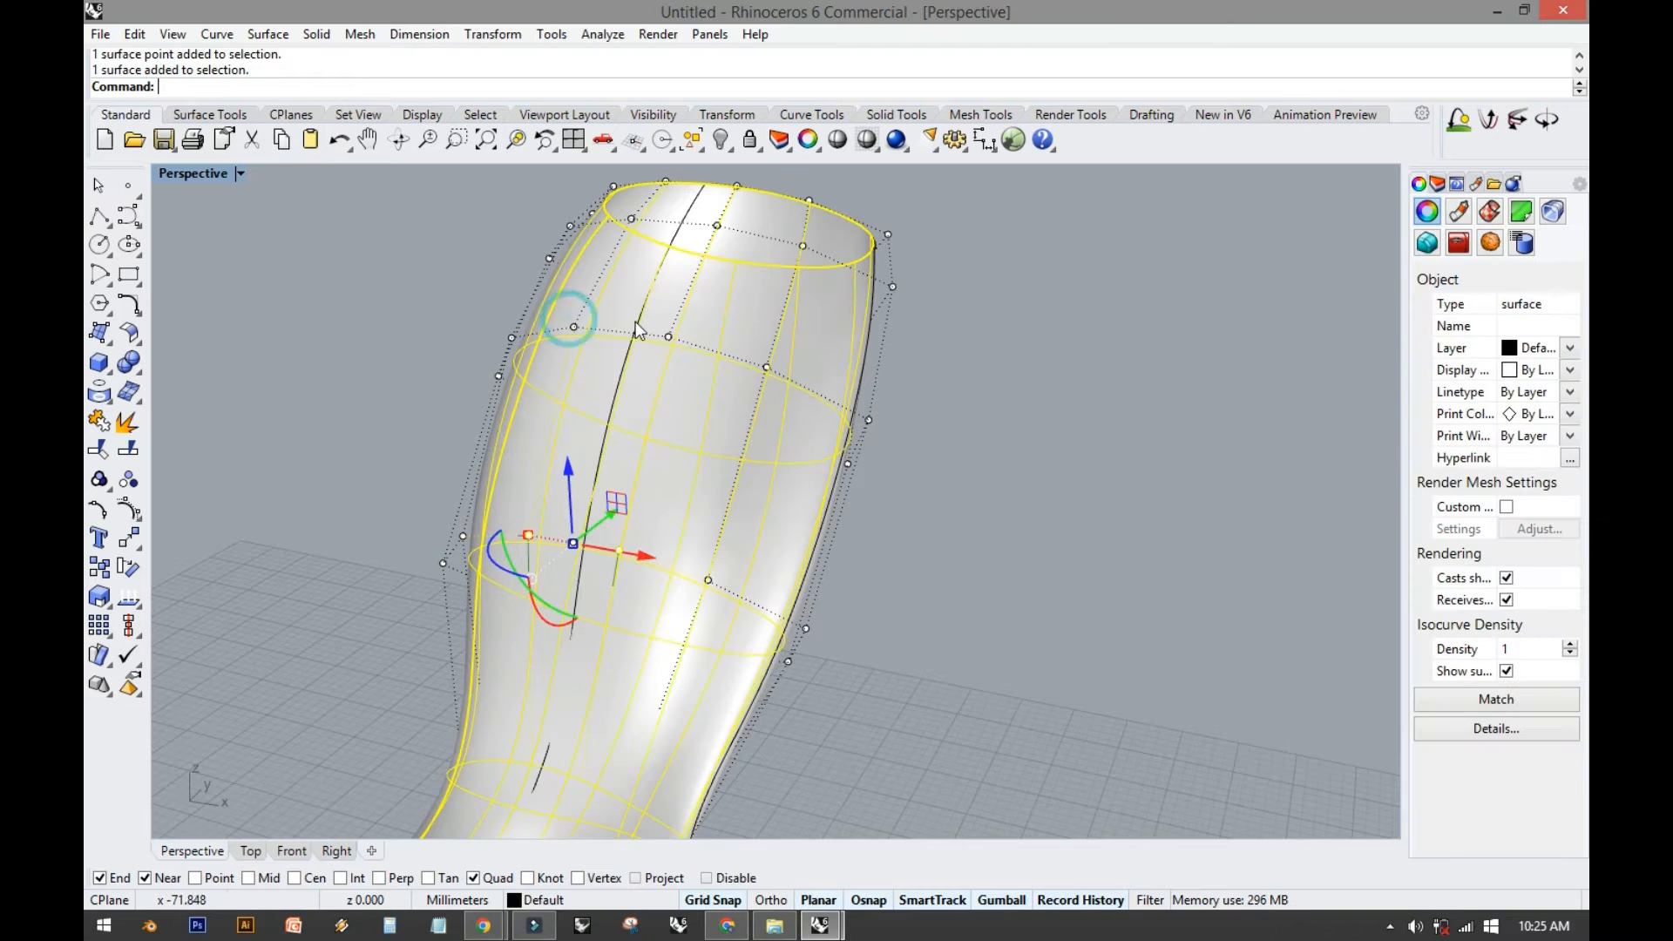
left_click(578, 322, "shift")
left_click(680, 323, "ctrl")
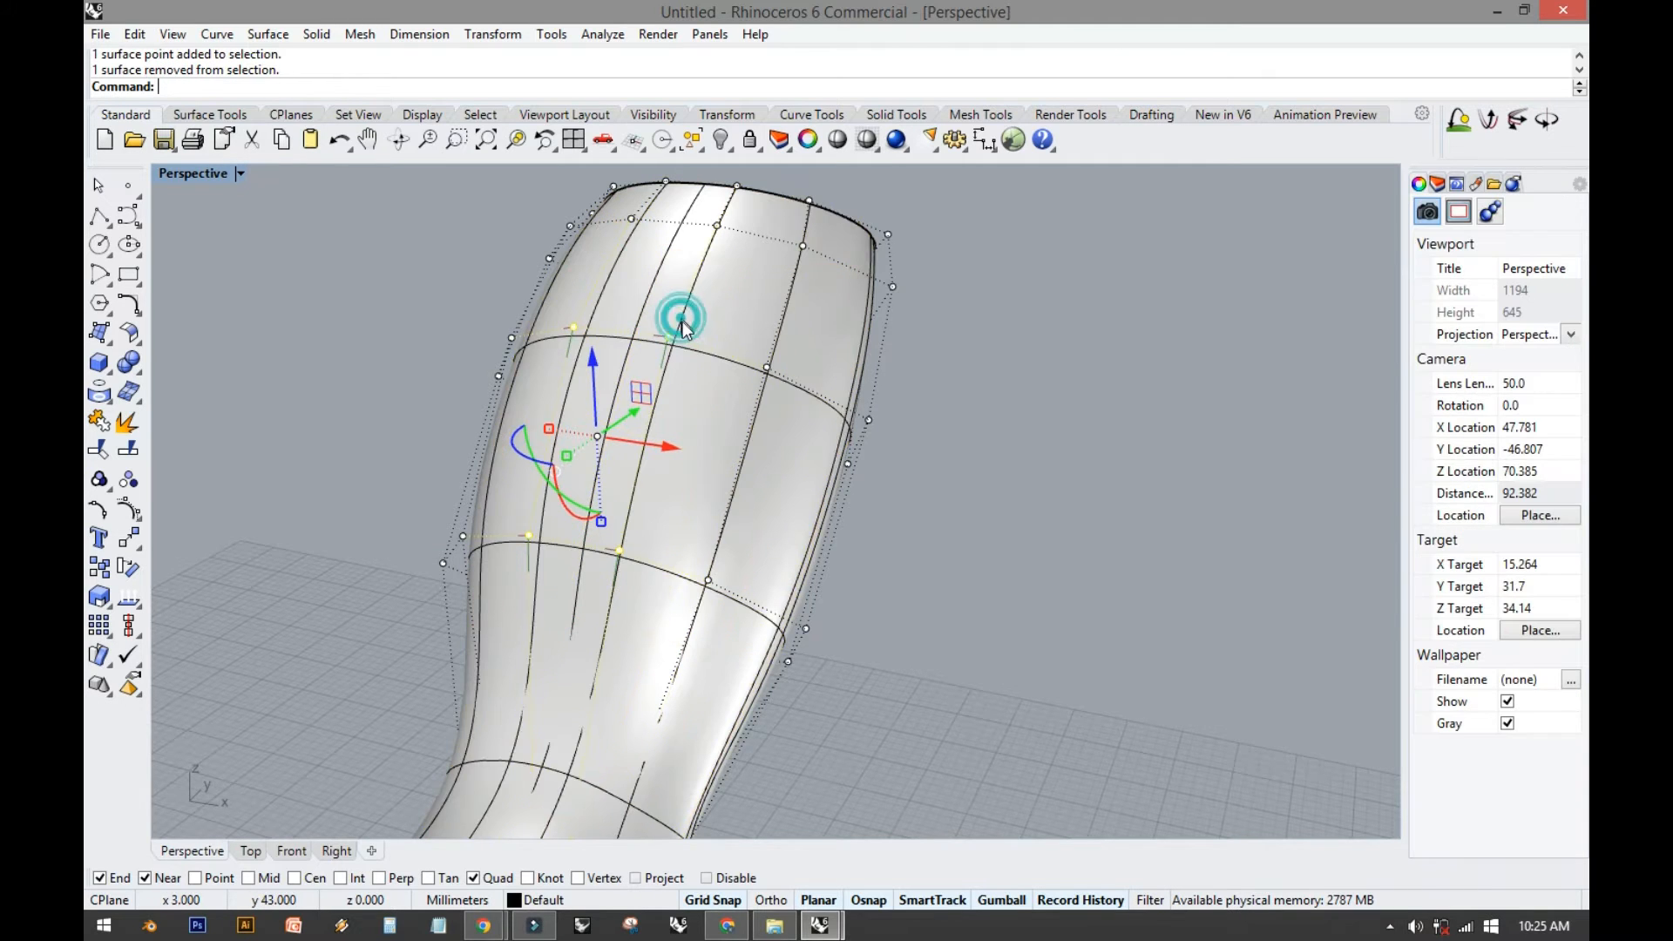
right_click_drag(499, 453, 549, 531)
double_click(199, 177)
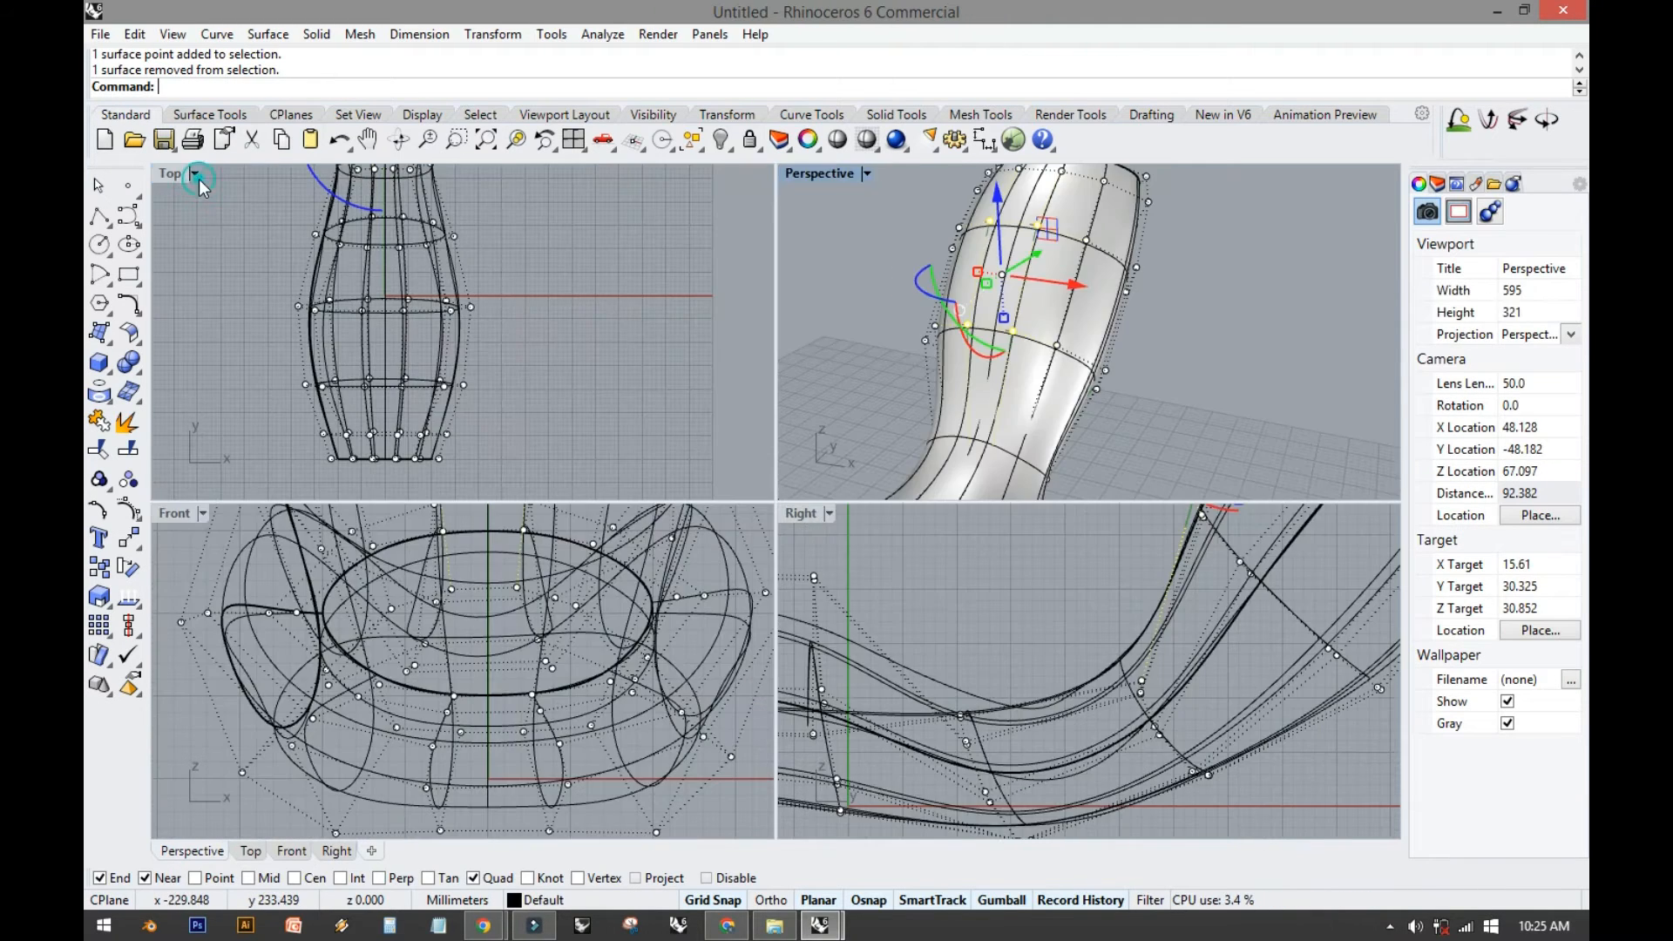
right_click_drag(1006, 605, 966, 674)
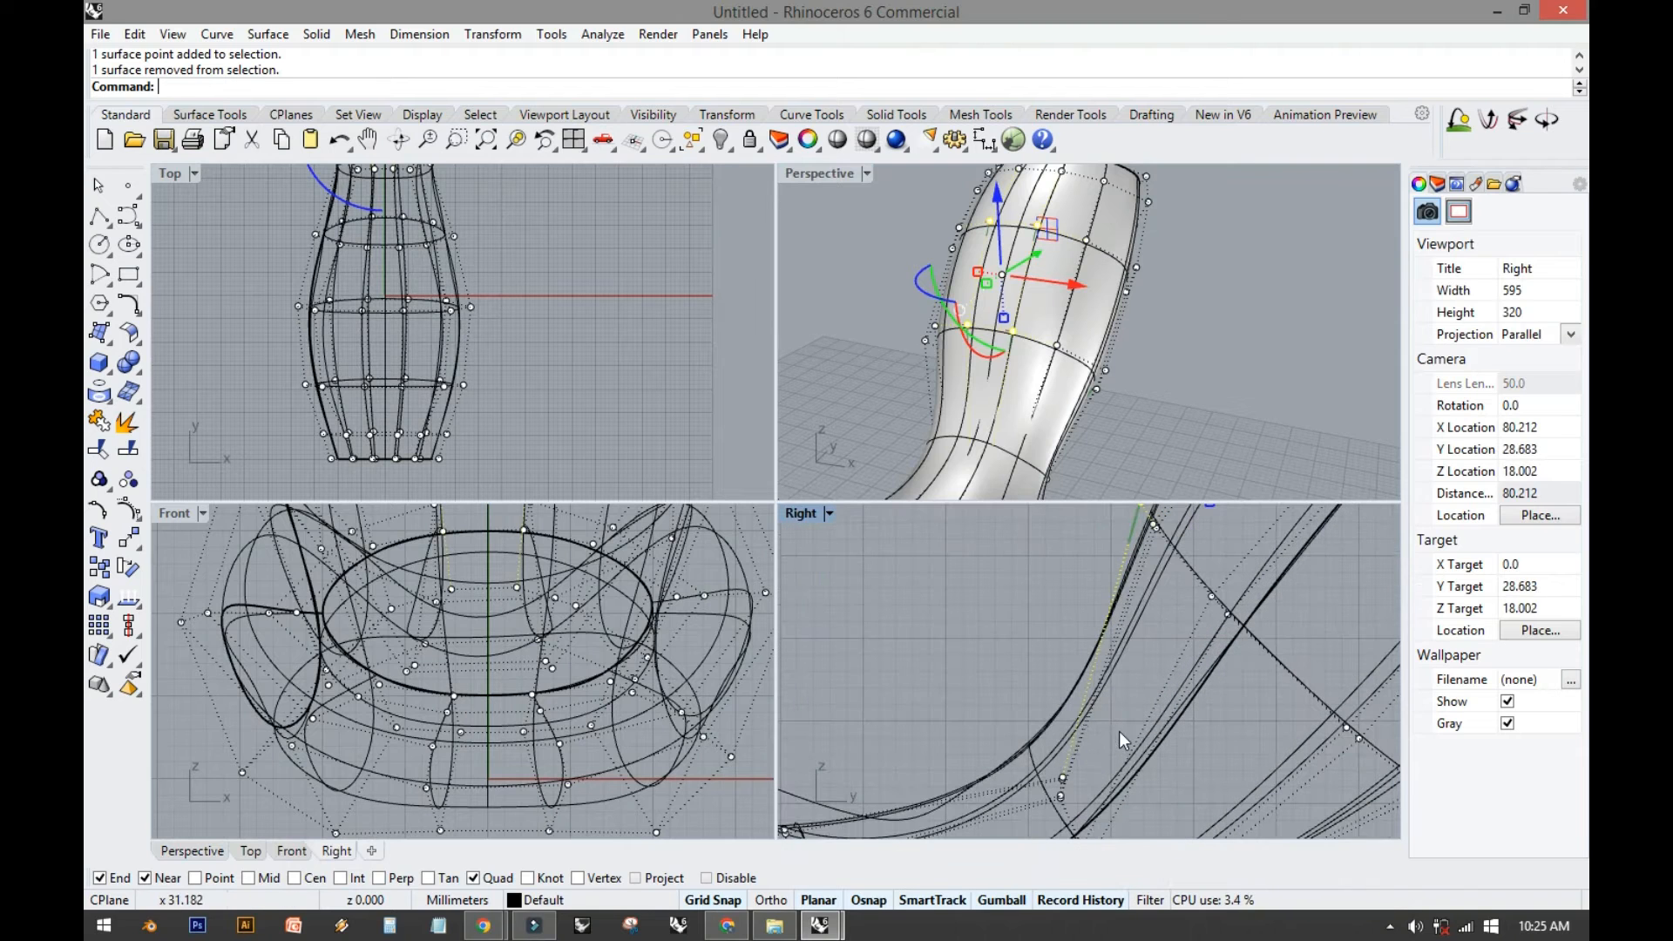
Set the enlarged perspective view to Ghosted display and add the two lower control points on the raised section to the selection.
right_click_drag(1080, 762, 1097, 640)
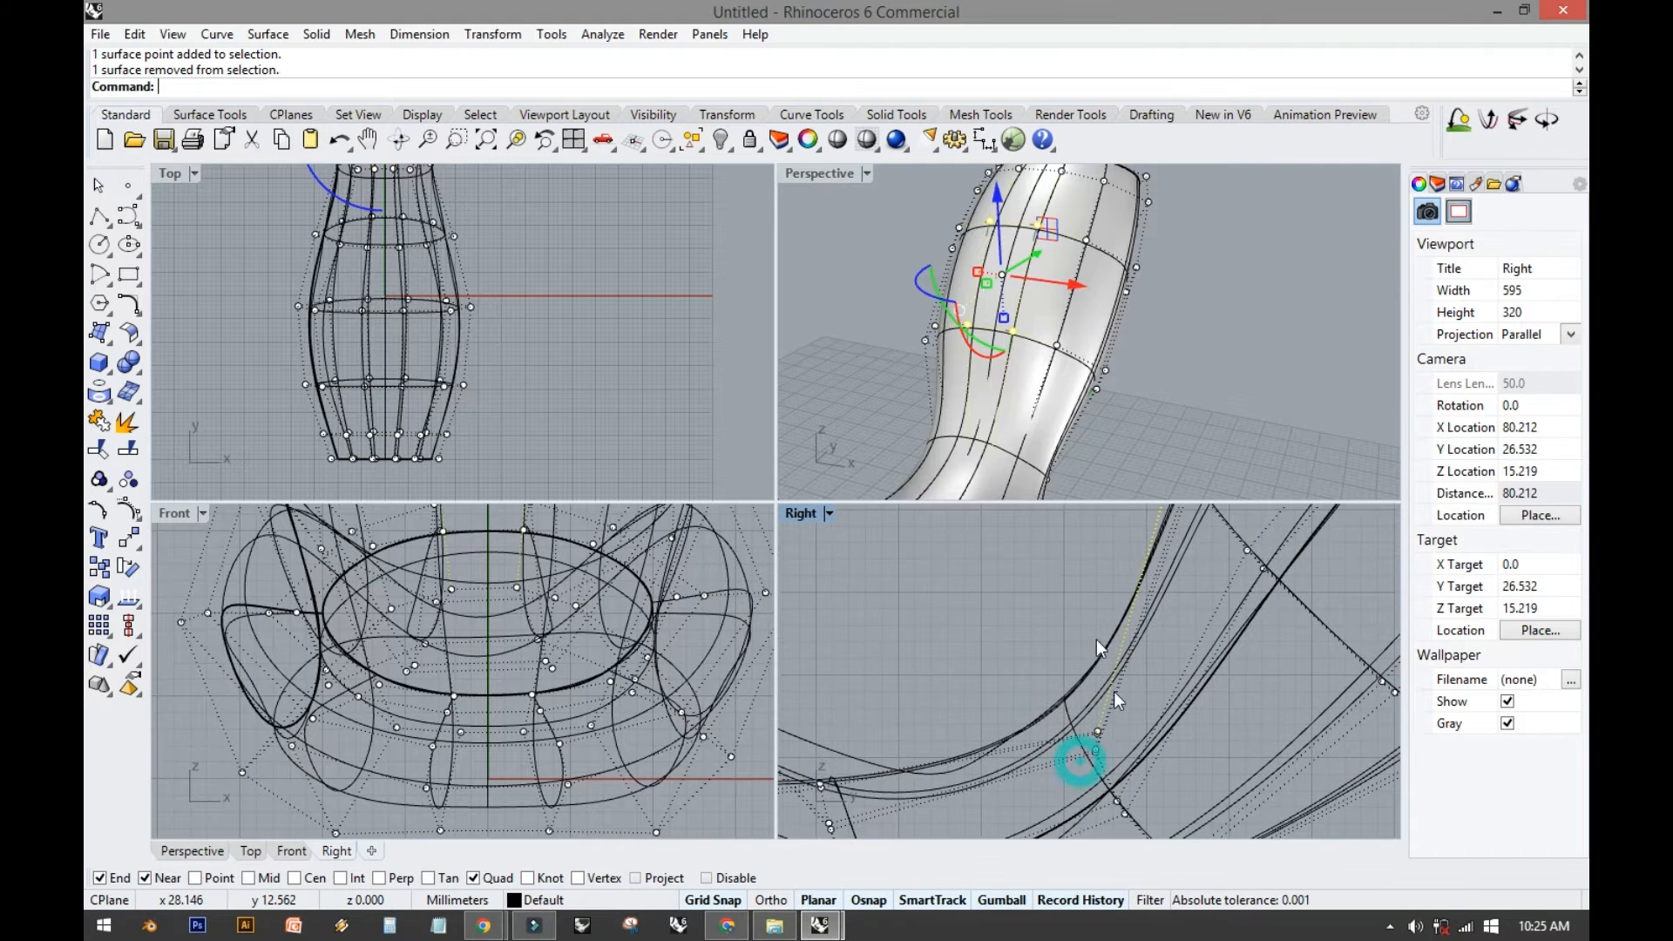
left_click(868, 171)
left_click(889, 294)
double_click(825, 176)
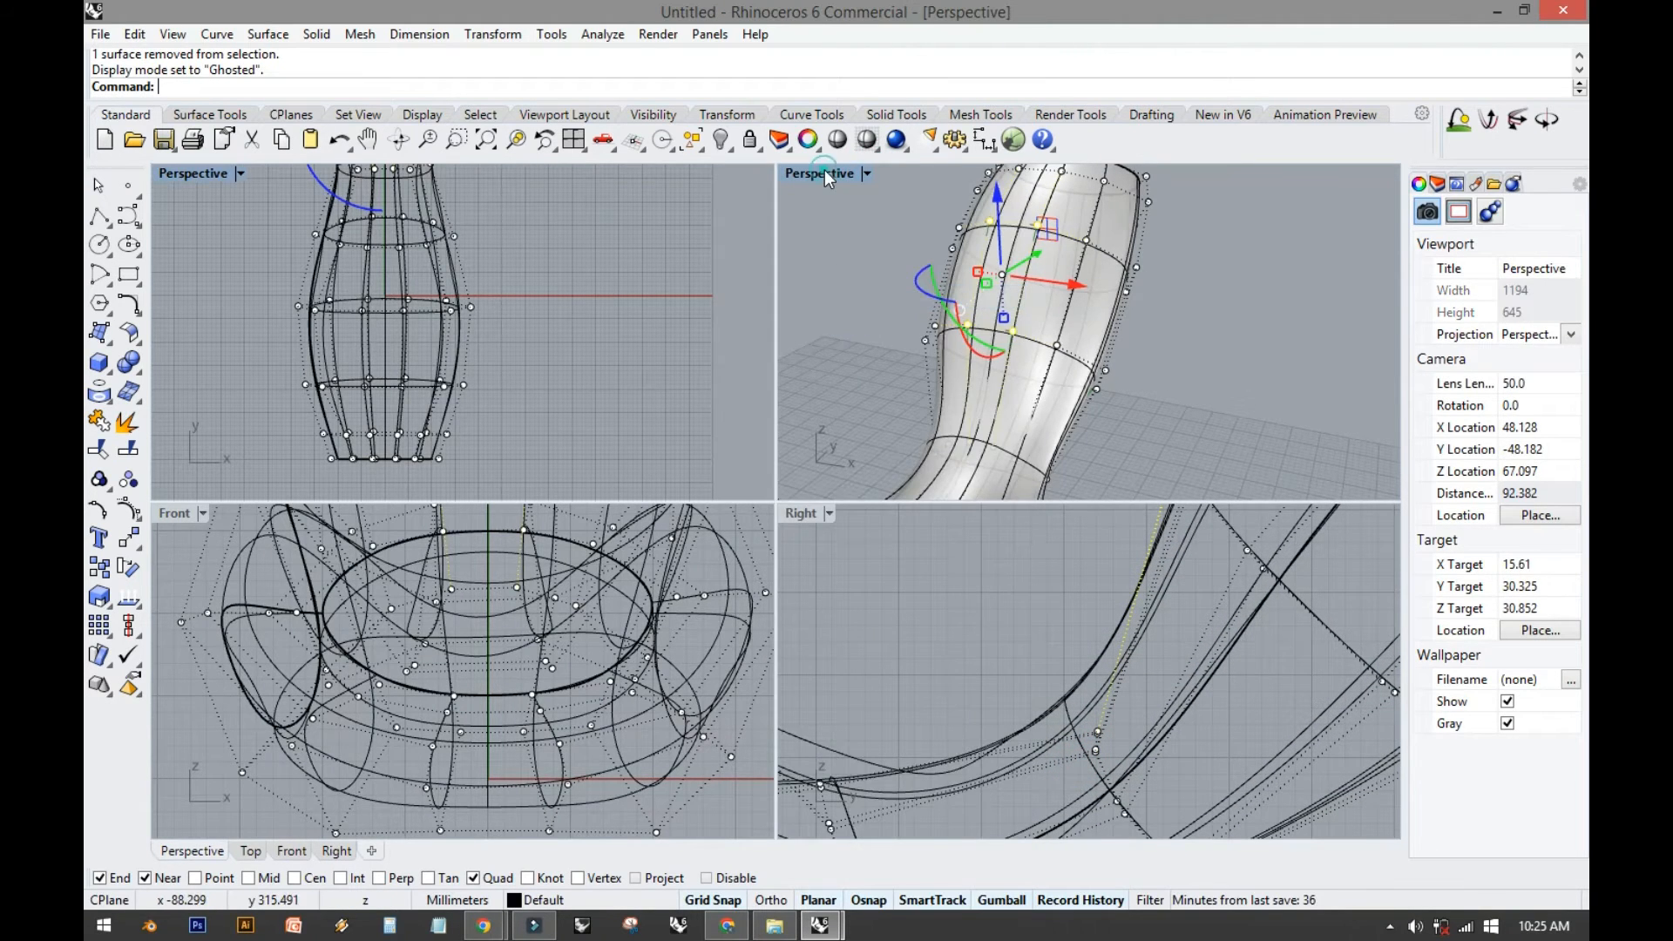
scroll(668, 542, "up", 5)
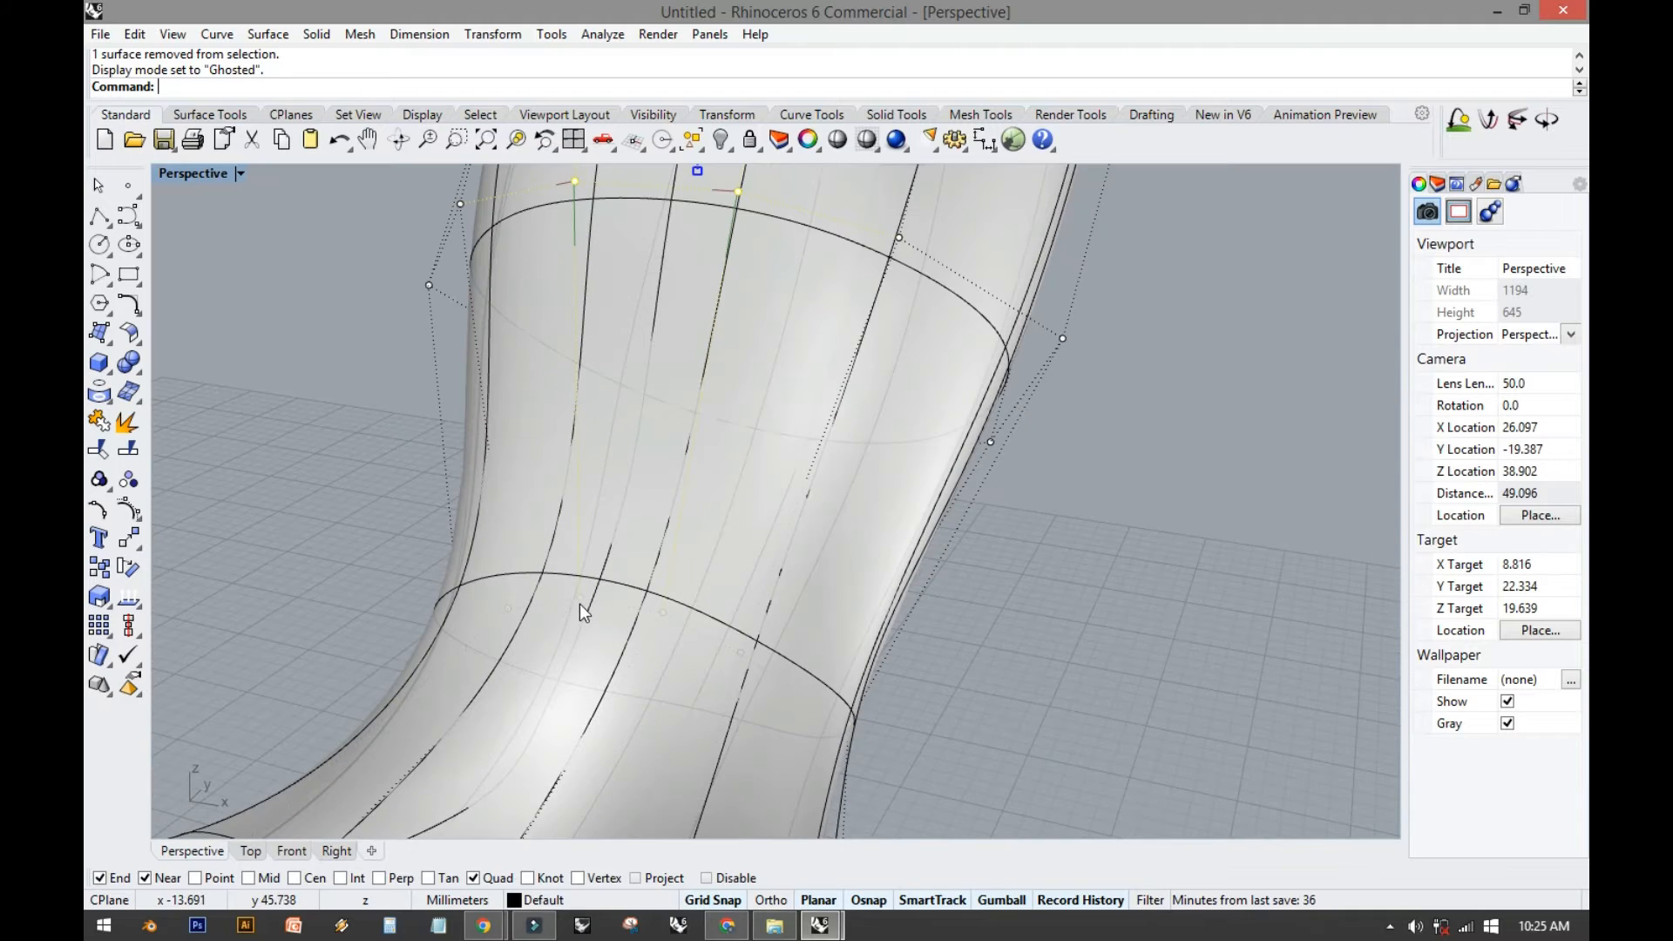
left_click(578, 600, "shift")
left_click(661, 612, "shift")
Reposition the selected control points on the raised section, scale them apart sideways, and turn off the surface's control points.
right_click_drag(822, 550, 560, 571, "shift")
right_click_drag(729, 553, 557, 514)
right_click(649, 513)
right_click_drag(713, 556, 685, 685, "shift")
right_click_drag(906, 370, 804, 506, "shift")
left_click_drag(731, 401, 732, 455)
left_click_drag(789, 519, 911, 525)
right_click_drag(648, 597, 847, 431, "shift")
right_click_drag(687, 530, 537, 530)
scroll(534, 521, "down", 5)
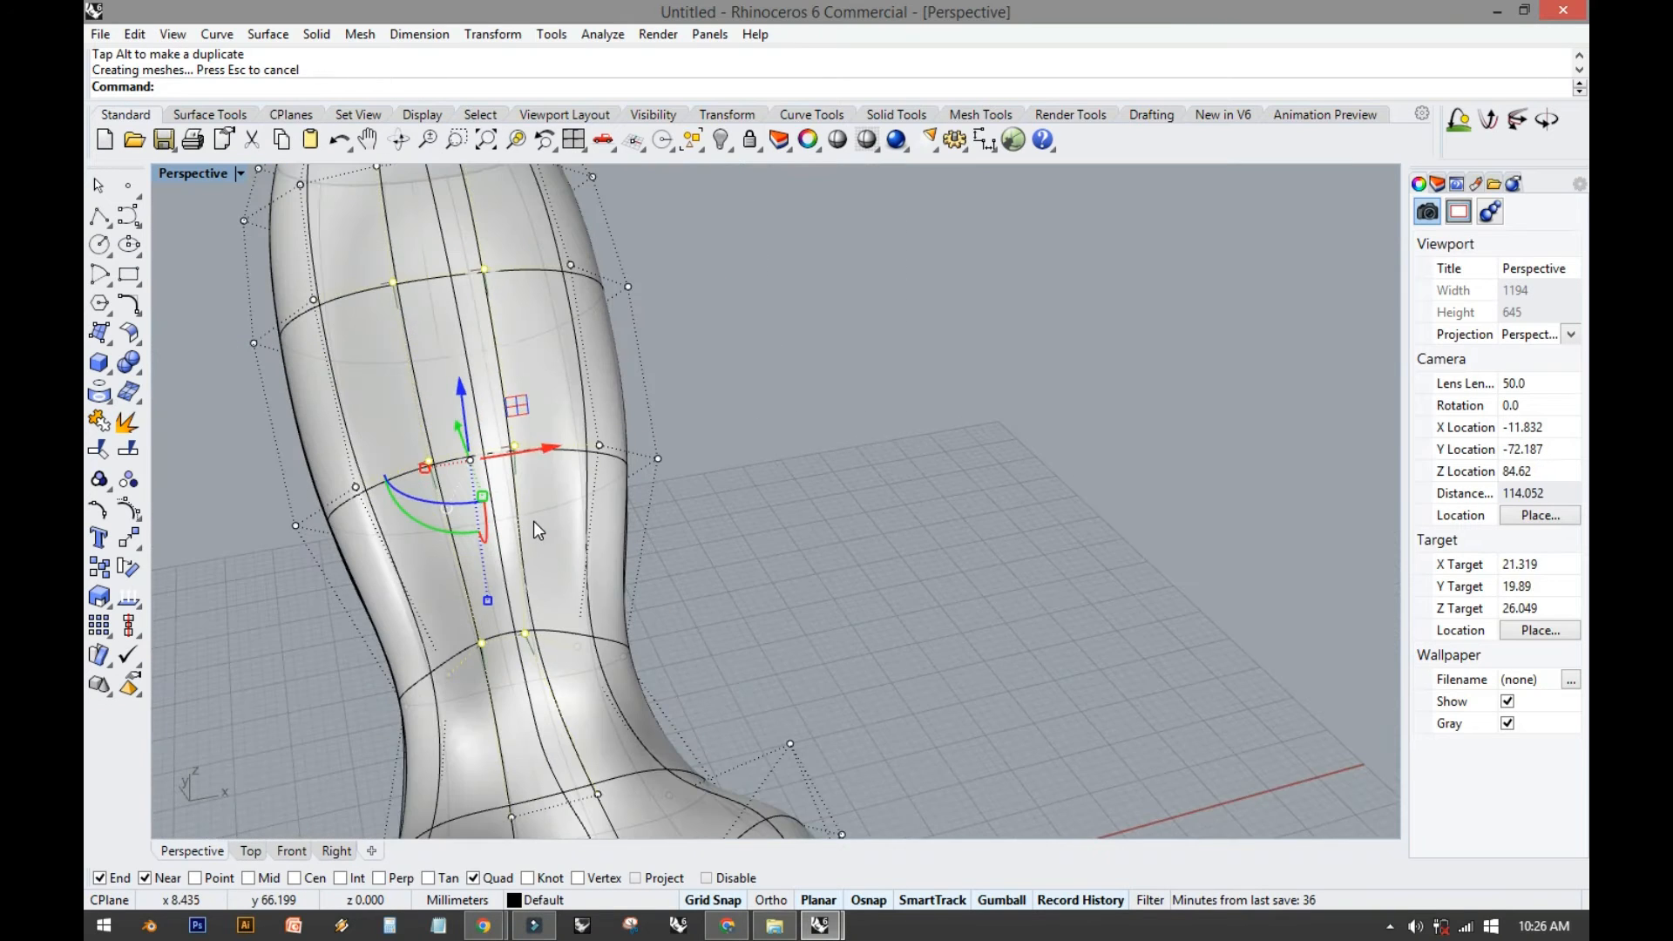
left_click_drag(508, 481, 460, 482)
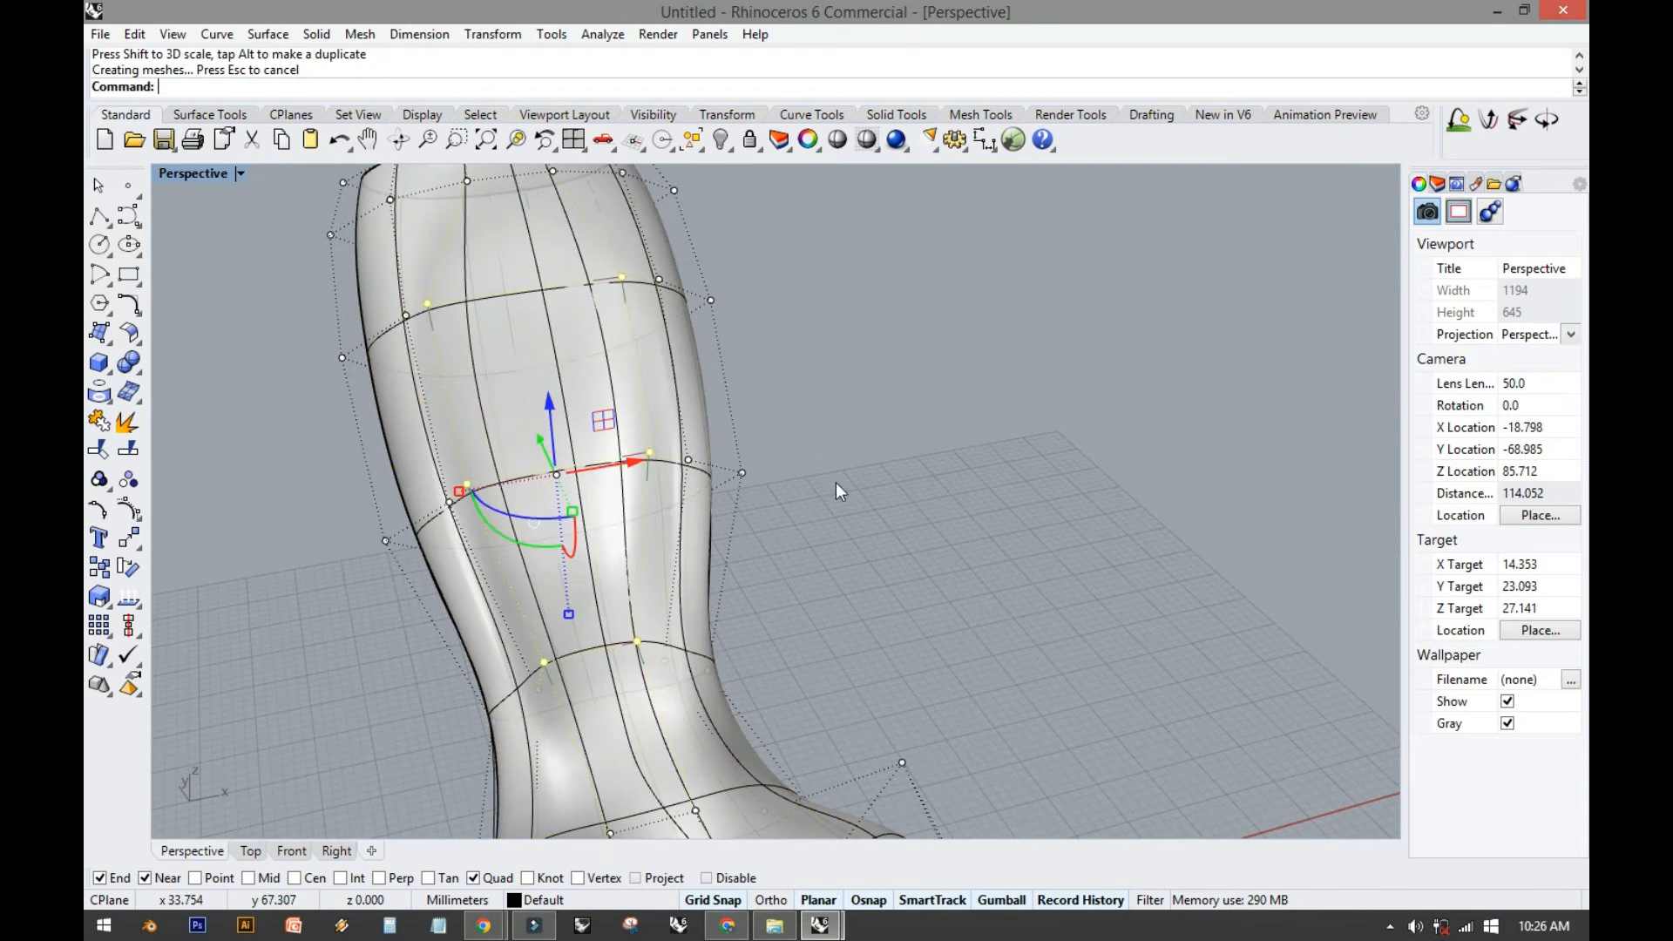
right_click_drag(841, 481, 449, 441)
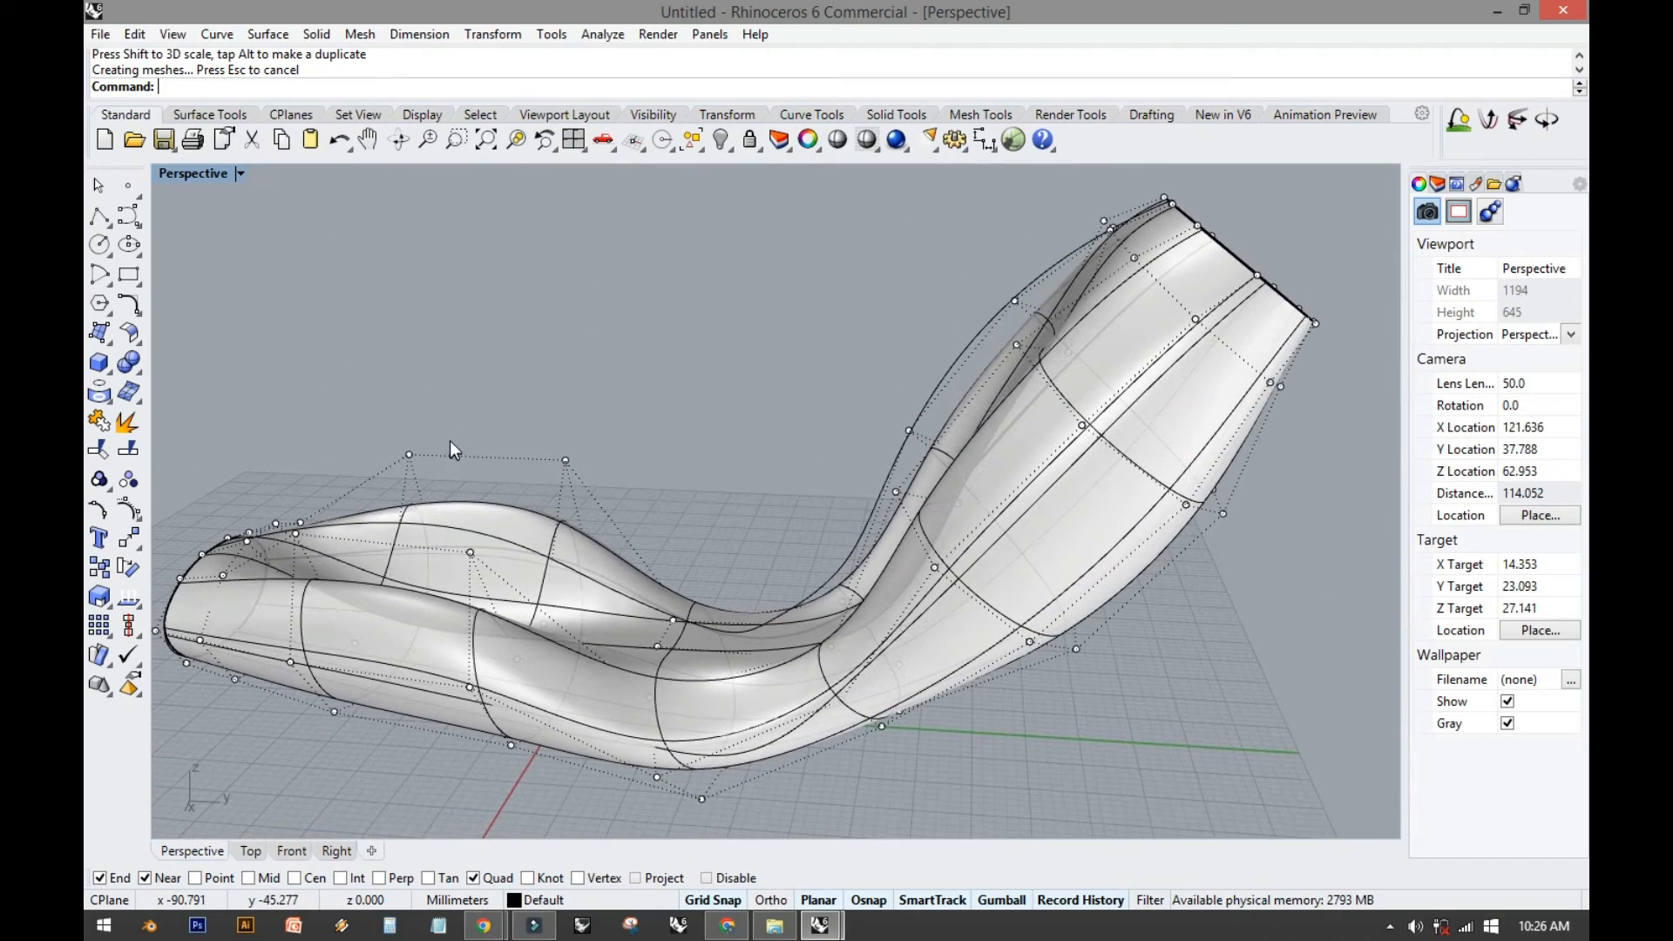
right_click_drag(631, 422, 699, 443)
key("Escape")
Examine the open end of the tubular form and check the surface lying under its edge curve.
right_click_drag(565, 494, 345, 541, "shift")
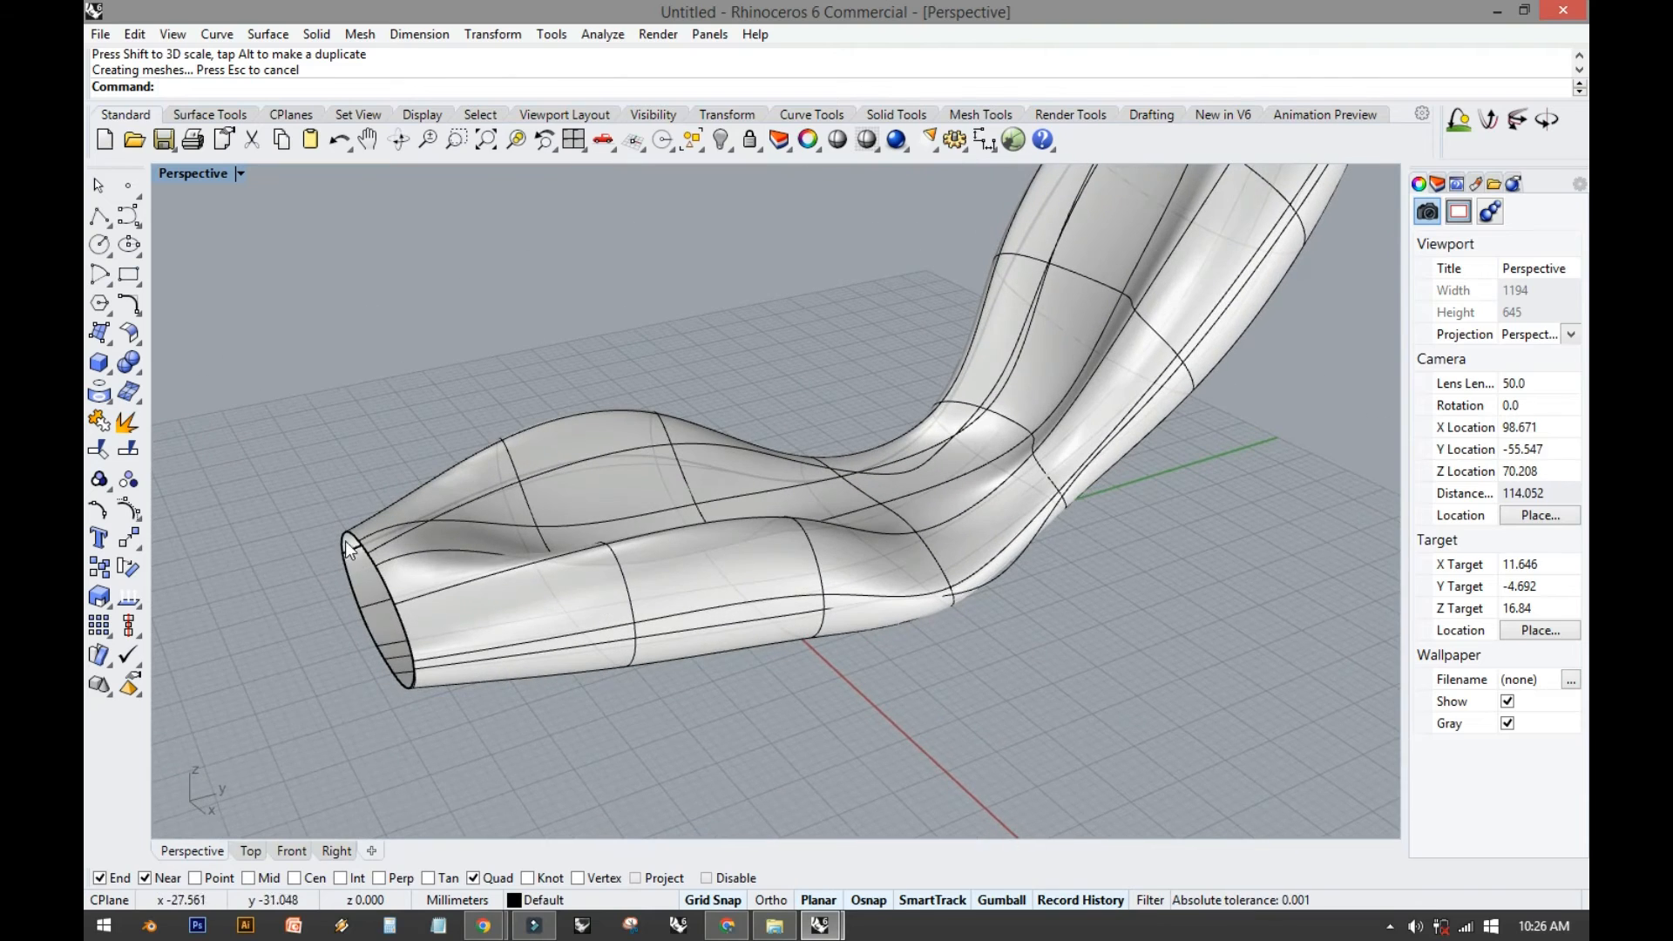
scroll(352, 637, "up", 5)
right_click_drag(369, 627, 587, 577)
left_click(506, 517)
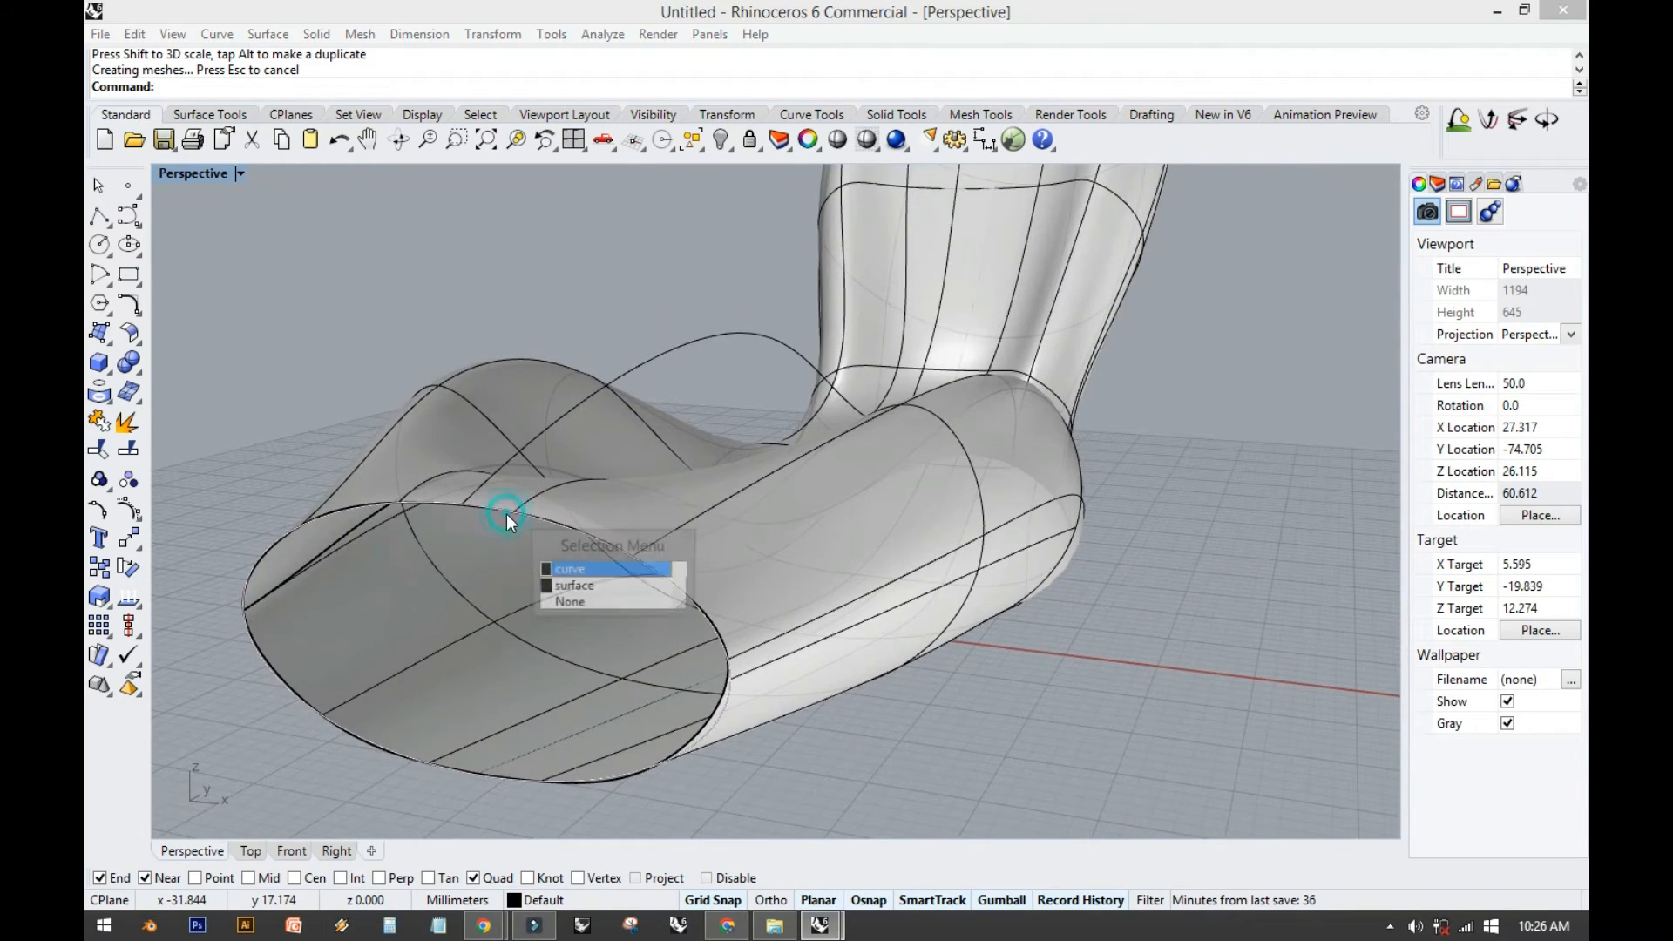
left_click(572, 586)
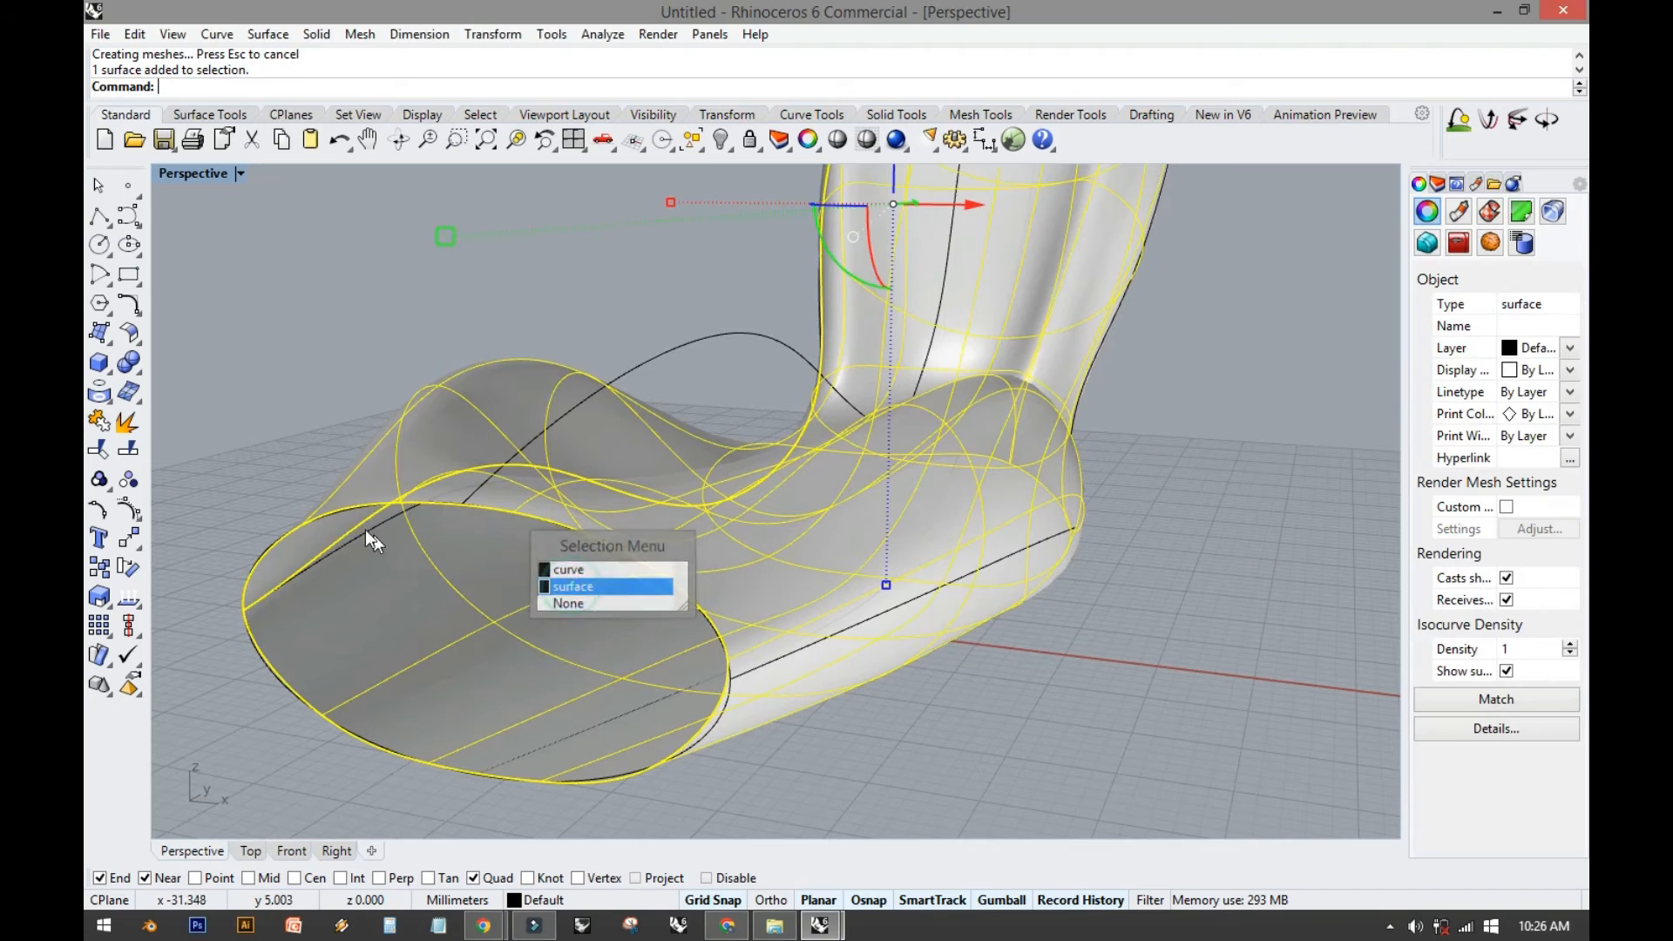
left_click(272, 511)
right_click_drag(563, 530, 521, 563)
right_click(522, 564)
right_click_drag(631, 586, 400, 579, "shift")
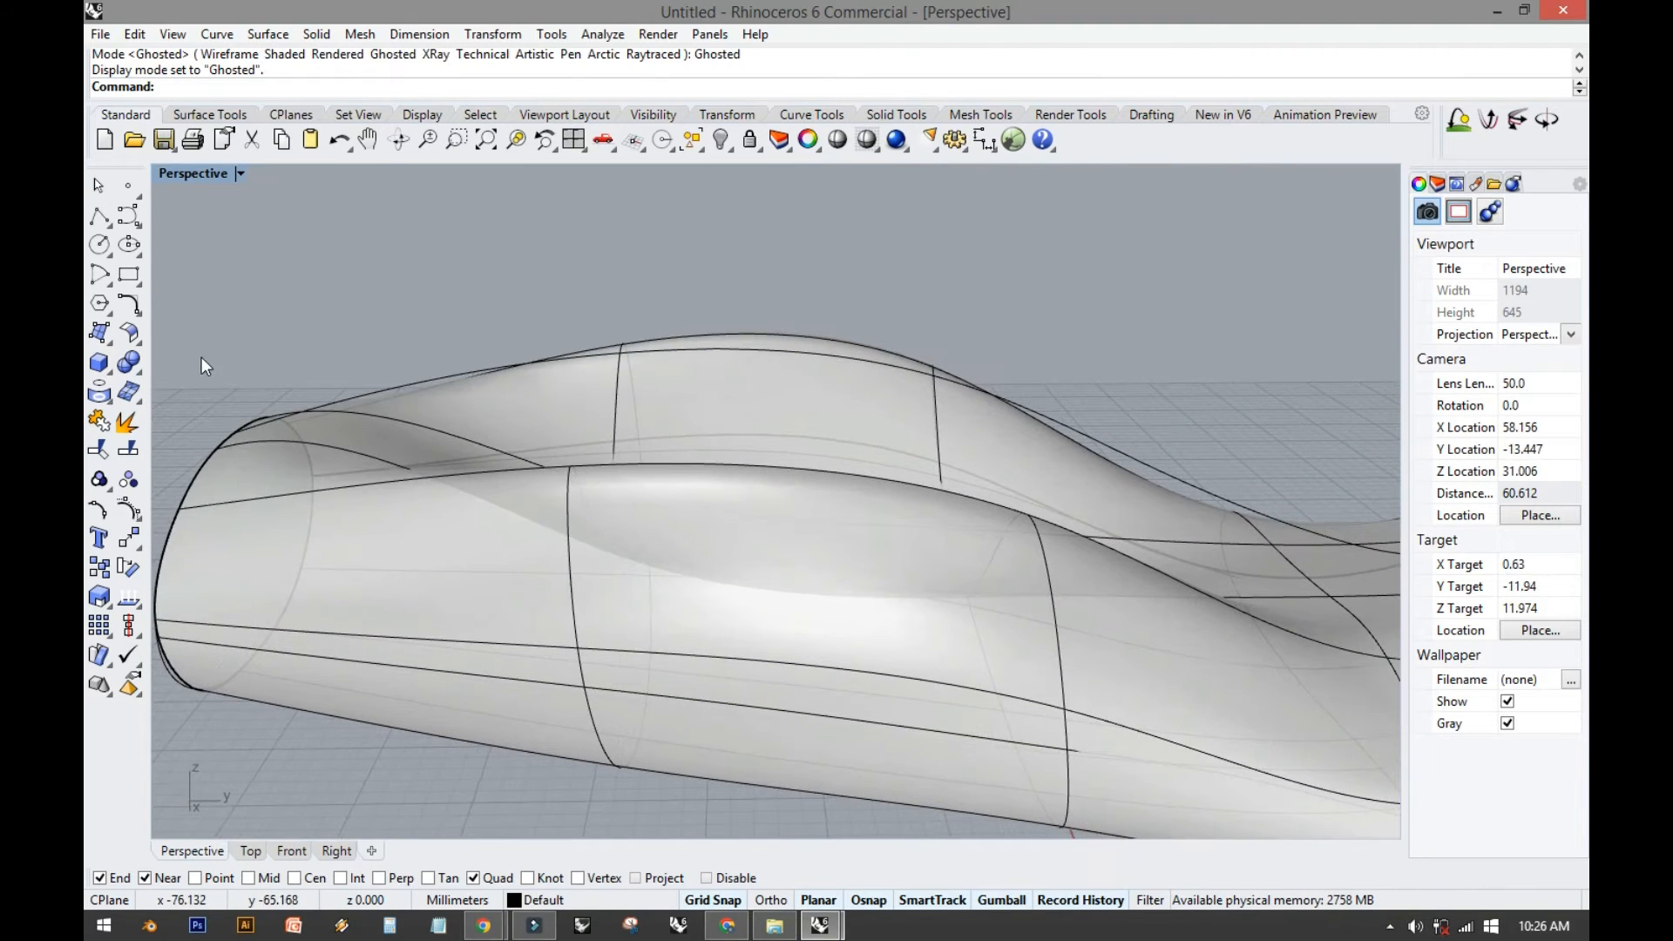
Set the perspective view to Shaded display with the tube's open end in sight.
left_click(239, 173)
left_click(213, 244)
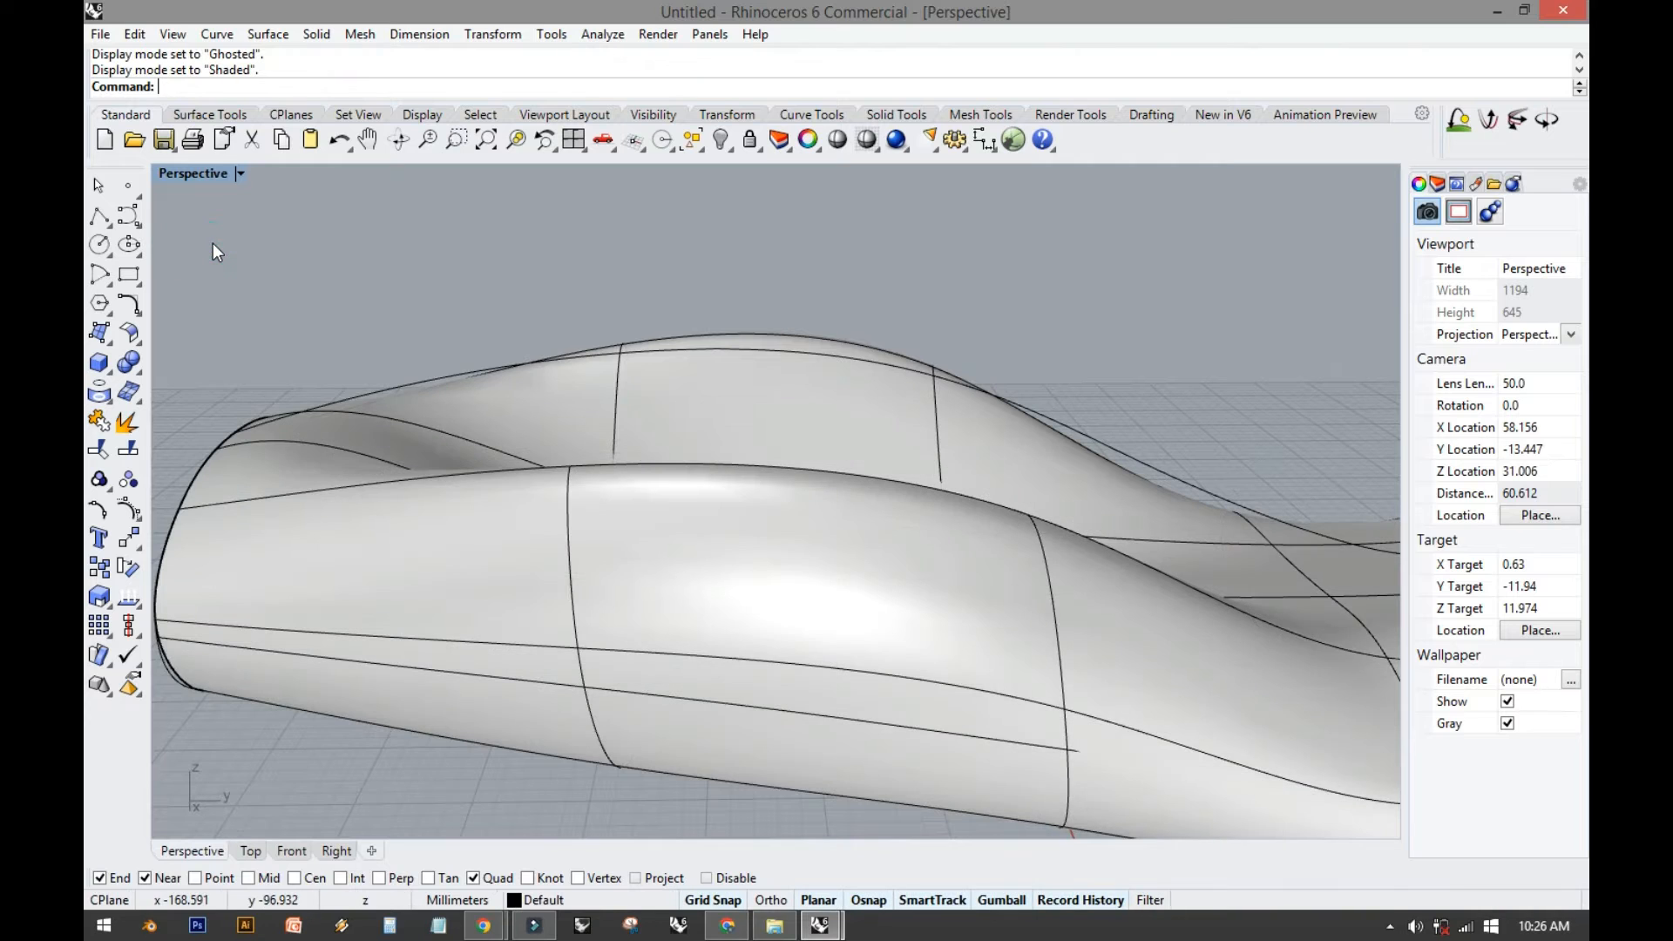
right_click_drag(343, 349, 483, 365, "shift")
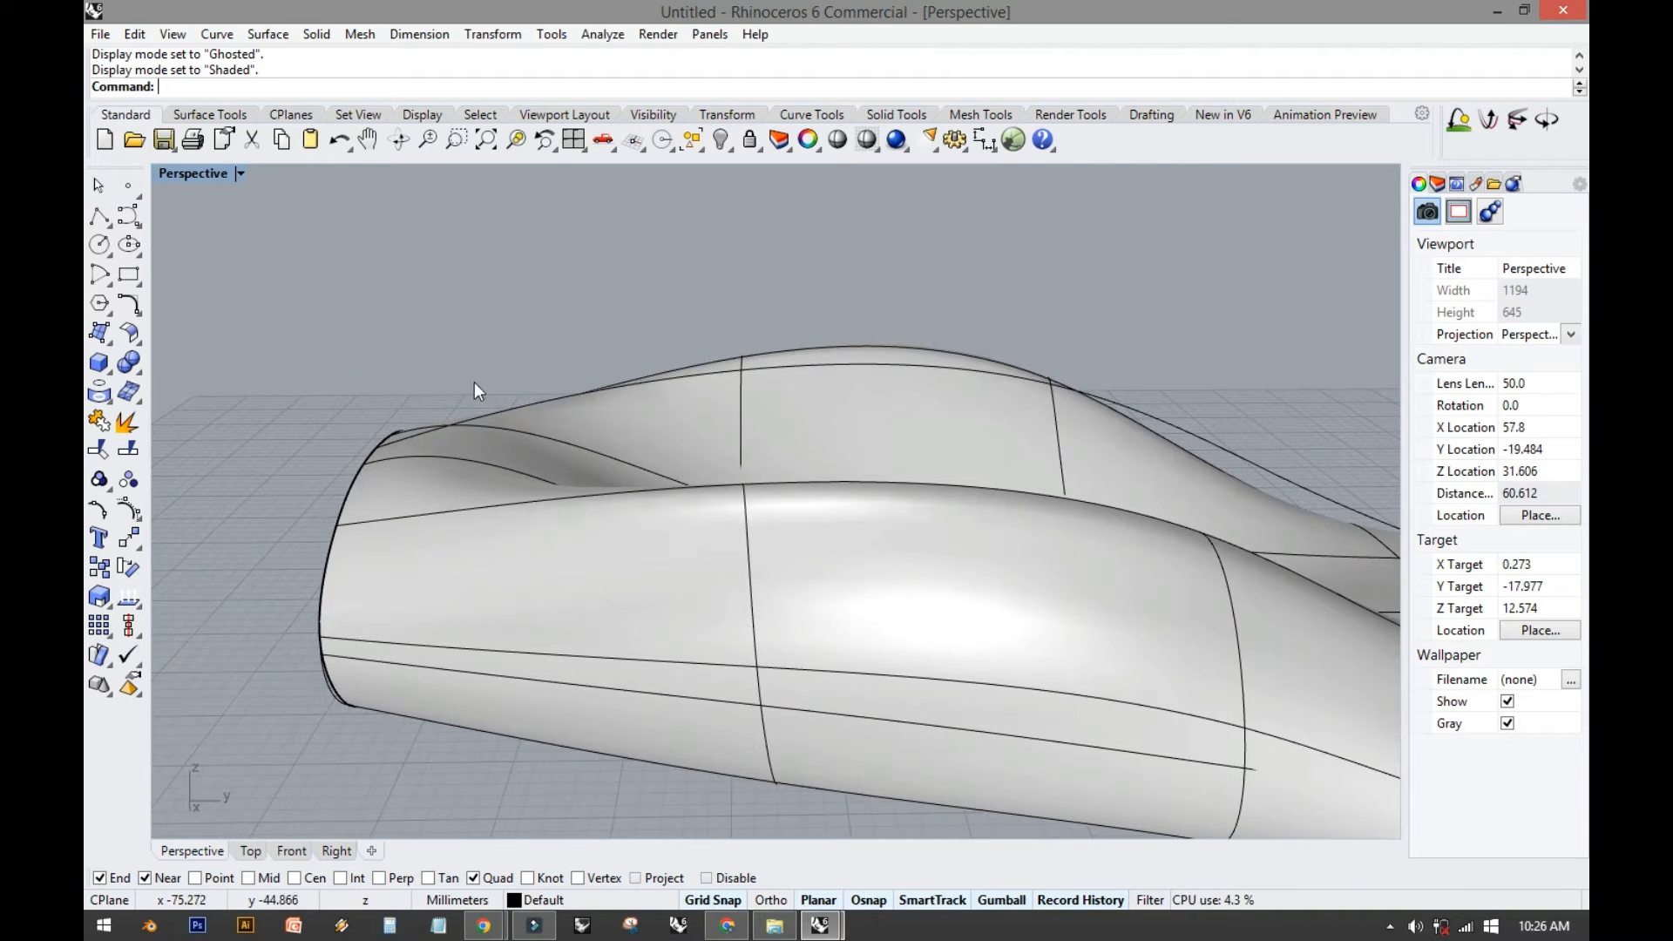
left_click(267, 37)
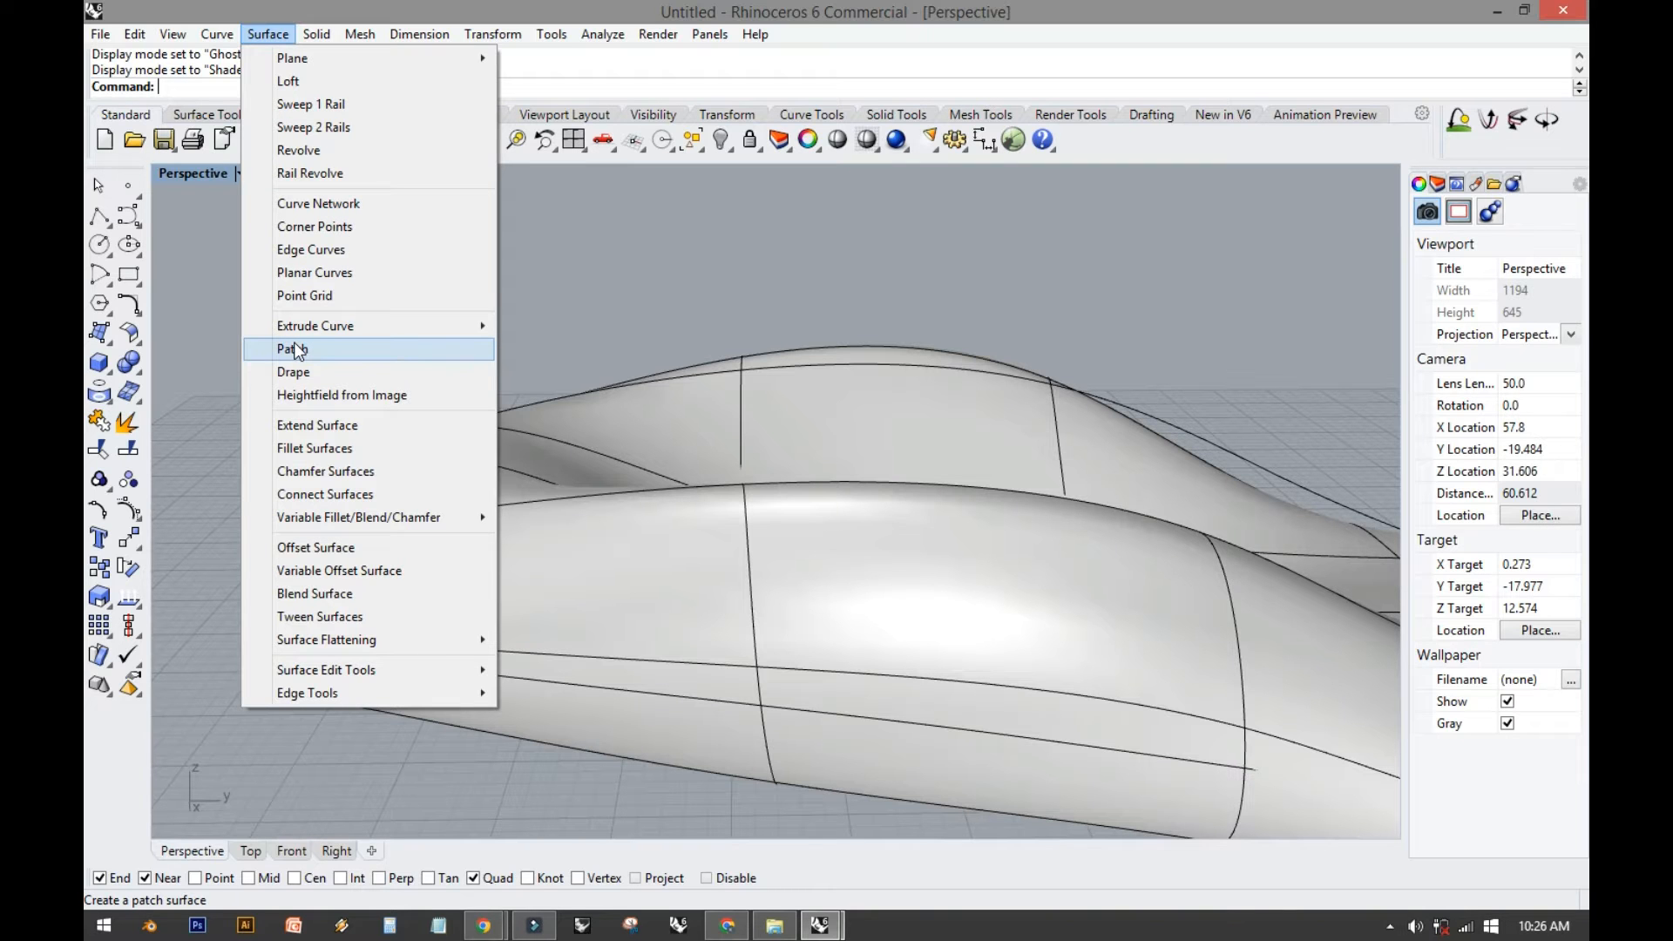
left_click(562, 310)
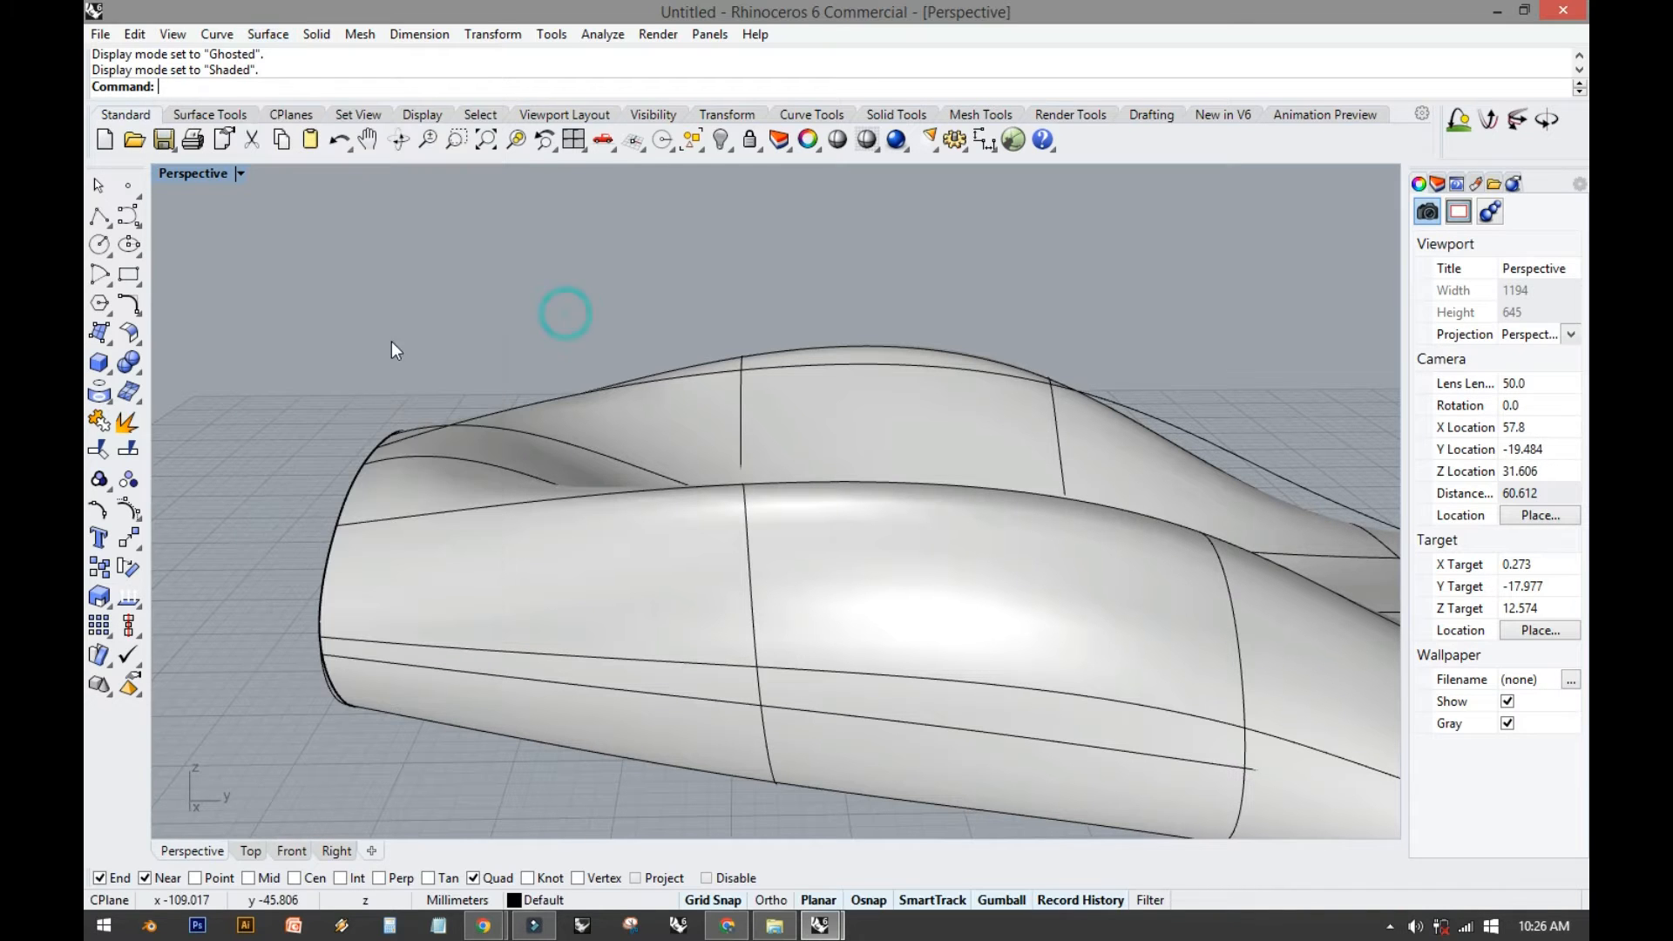
right_click_drag(307, 388, 655, 367, "shift")
right_click_drag(413, 384, 461, 379)
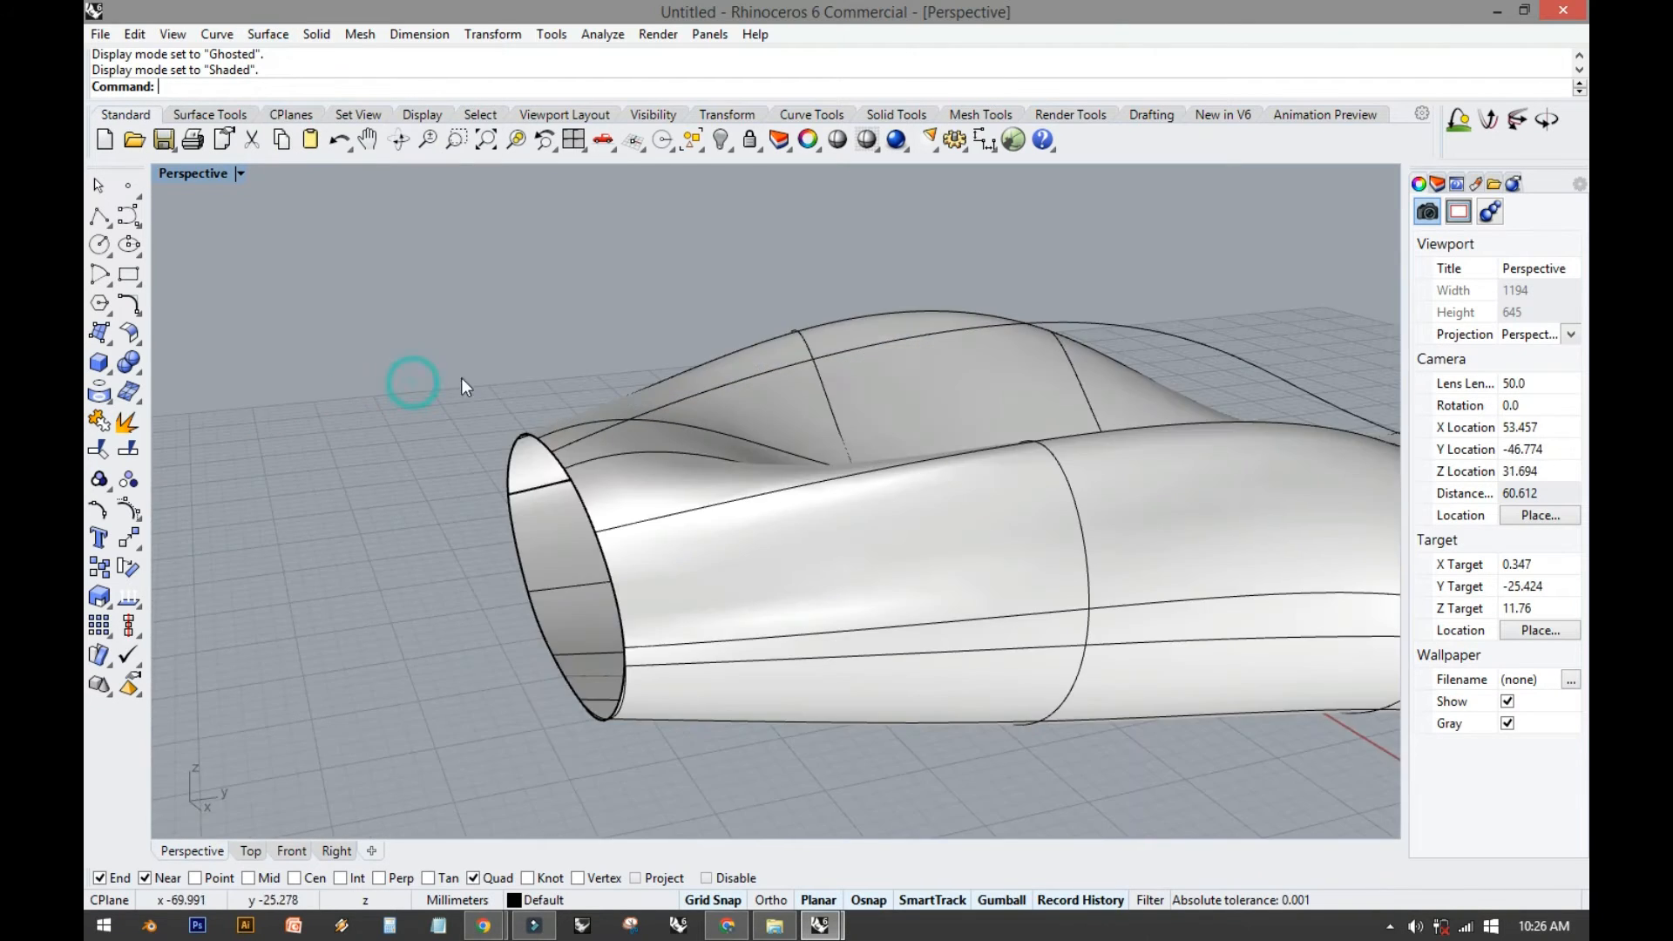
Draw a closed freeform degree-3 control point curve beside the tubular form in the Top view.
double_click(175, 171)
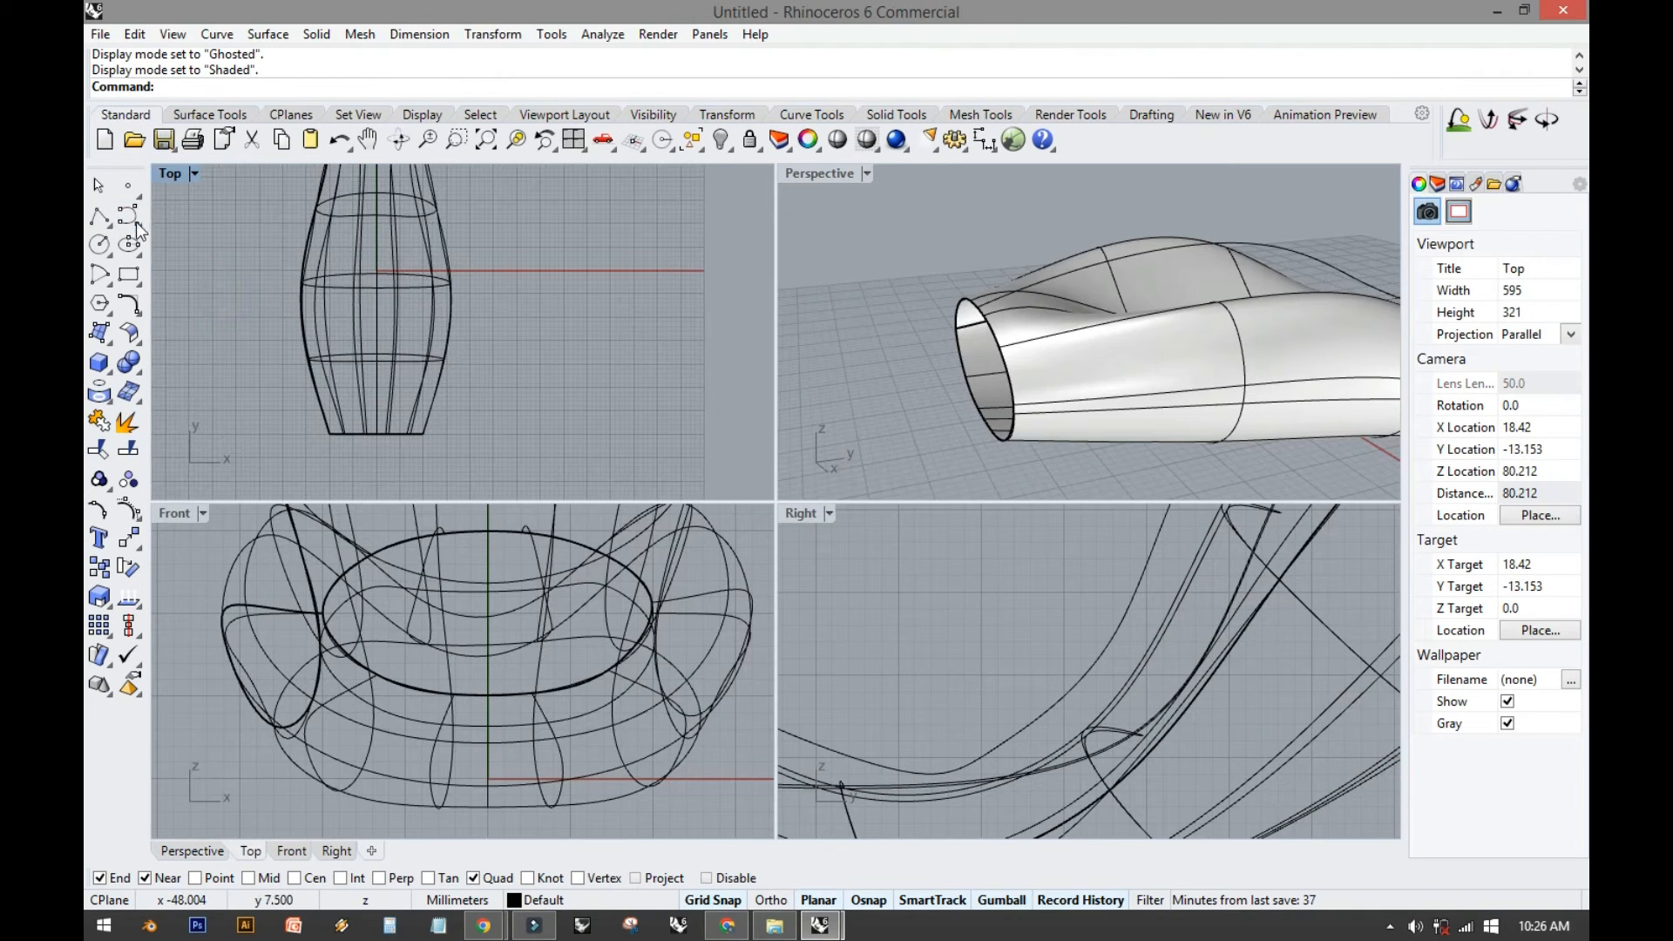
left_click(129, 214)
right_click_drag(465, 388, 448, 337)
left_click(485, 340)
left_click(584, 307)
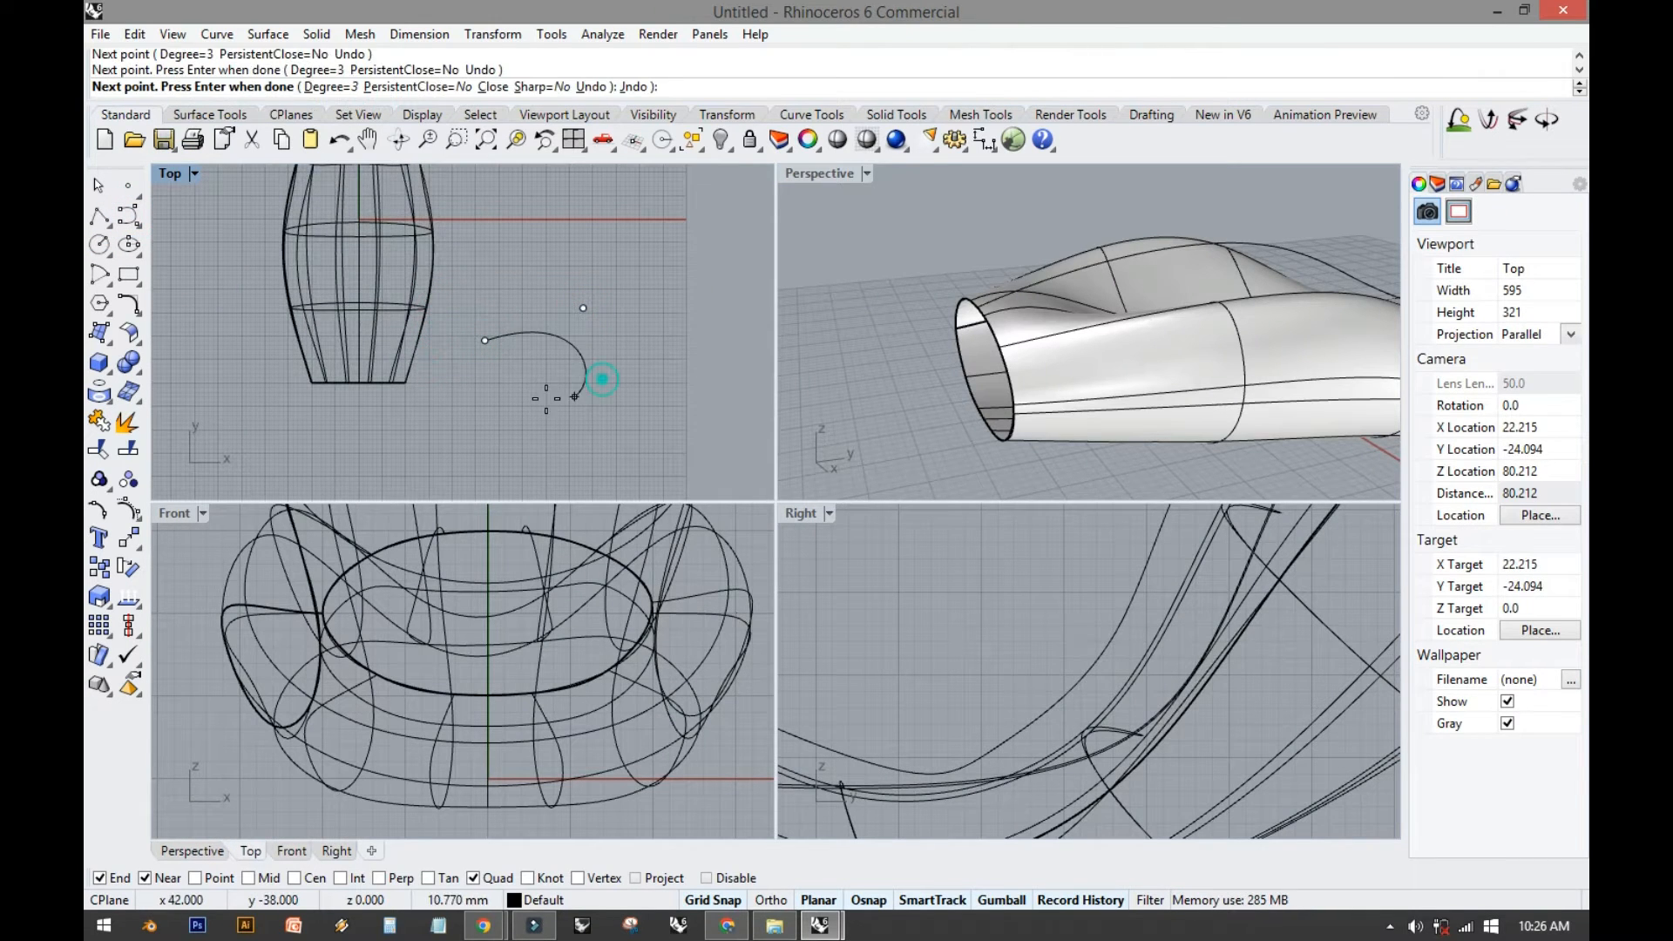
left_click(574, 396)
left_click(414, 446)
left_click(483, 340)
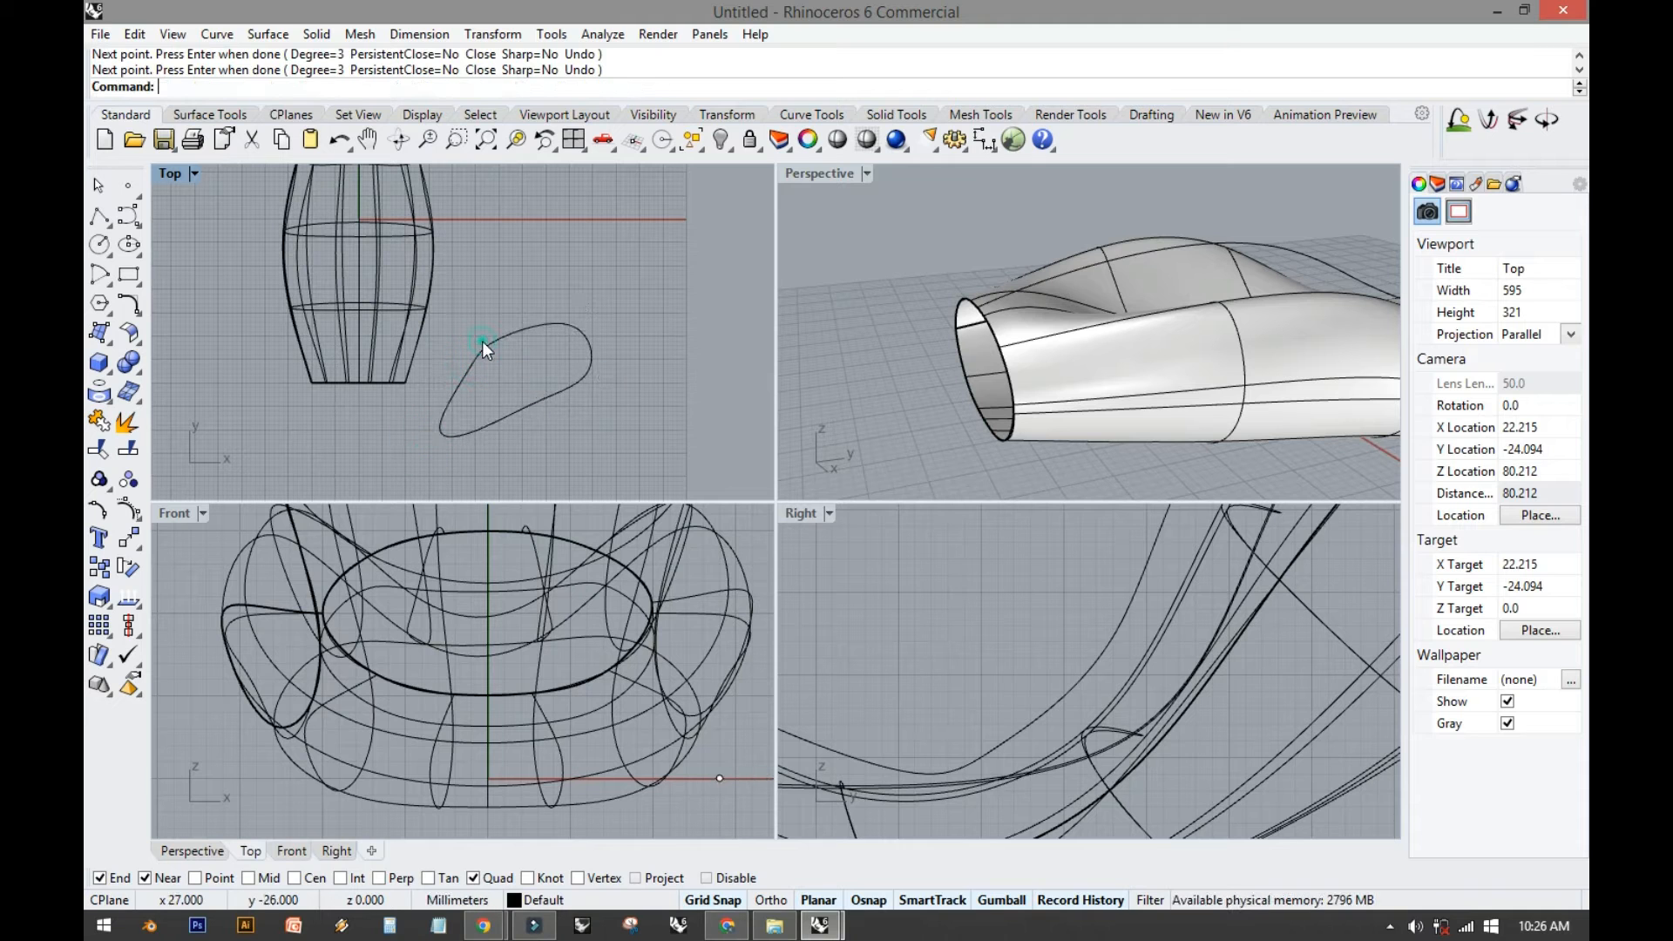
Extrude the closed freeform curve vertically upward into an open wall beside the tubular form.
left_click(484, 342)
double_click(834, 170)
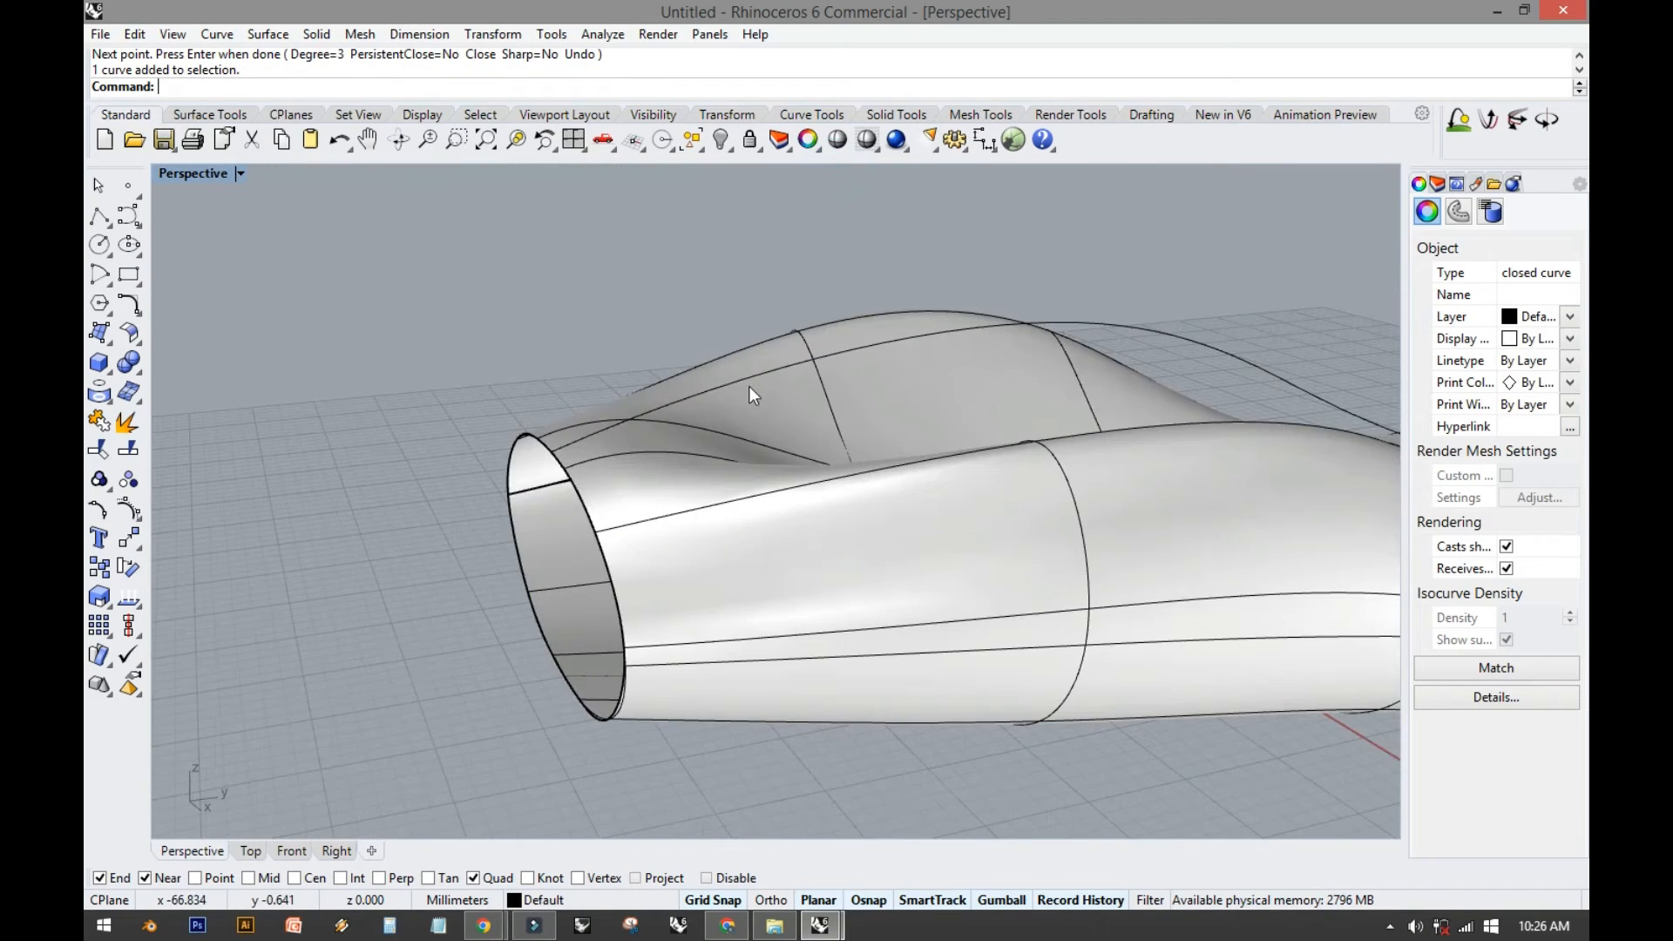
scroll(749, 386, "down", 6)
right_click_drag(709, 445, 671, 381, "shift")
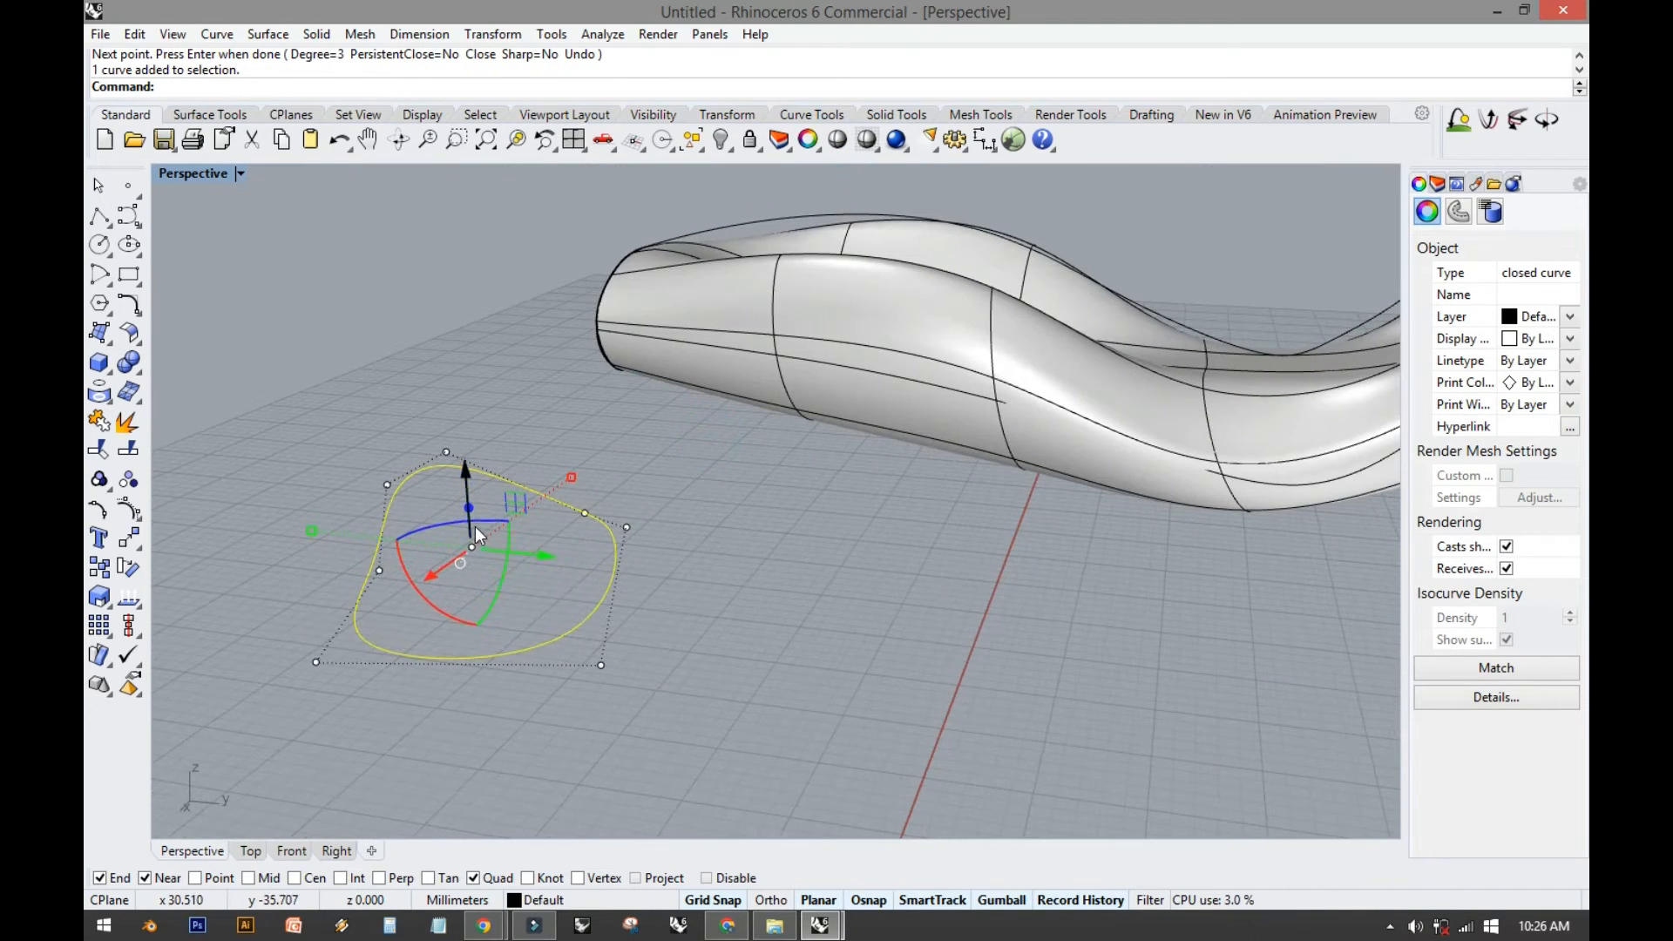
left_click_drag(469, 508, 471, 422)
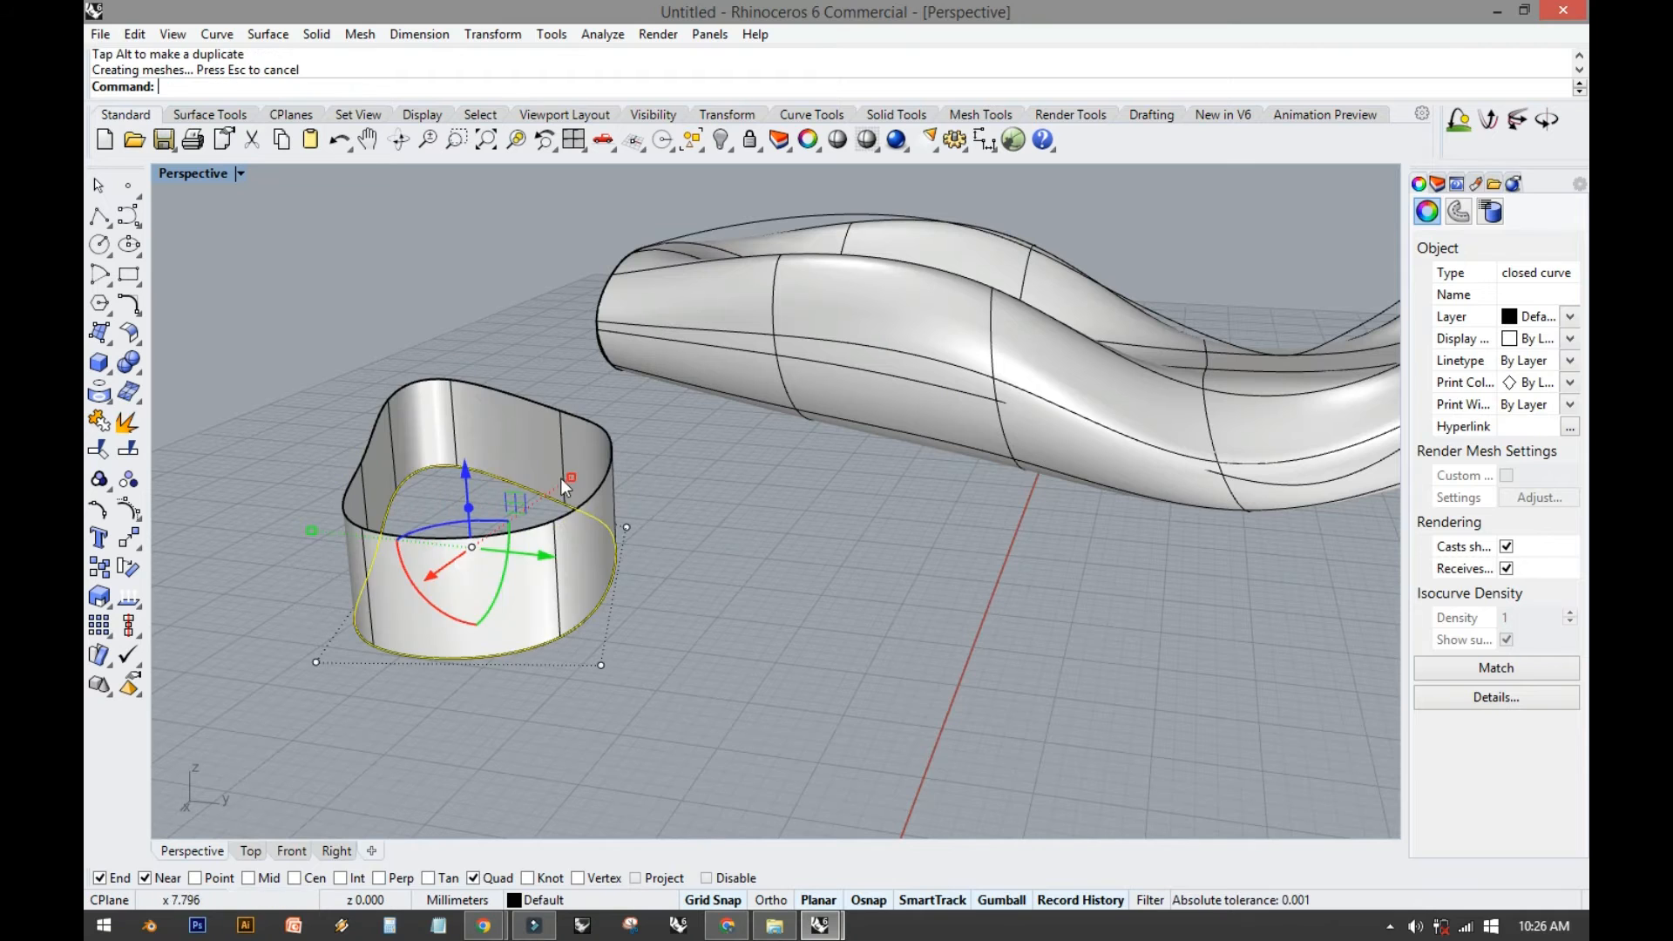
left_click(711, 554)
right_click_drag(696, 556, 645, 532)
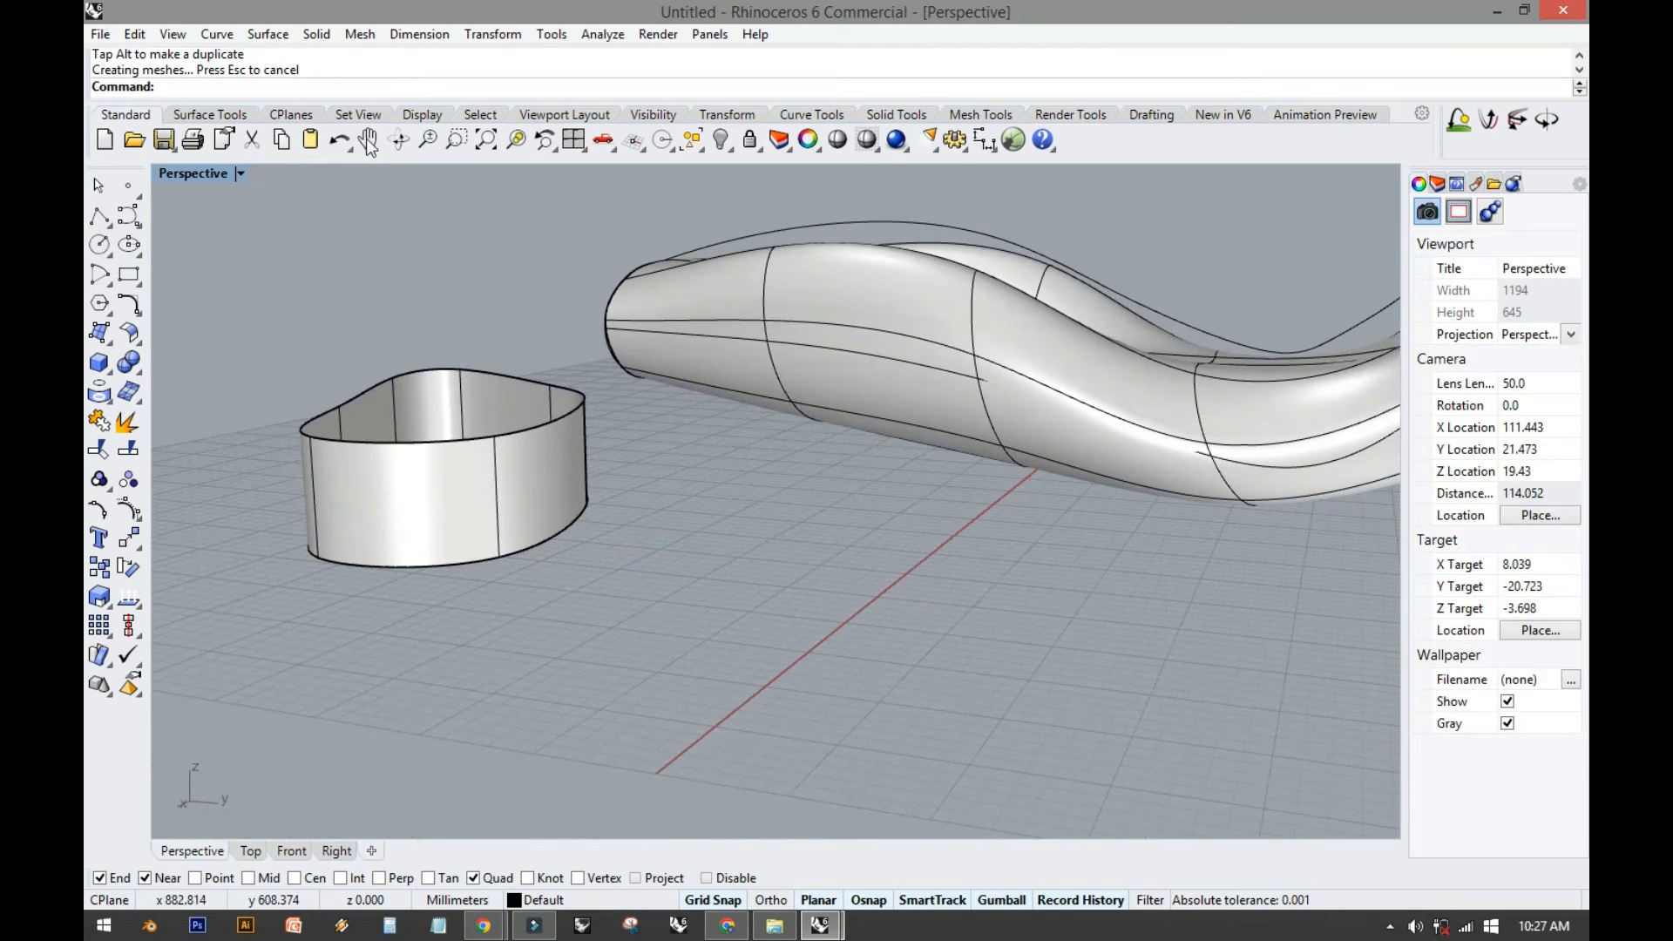
Cap the extruded wall's upper edge with a Patch surface using 10 U and 10 V spans.
left_click(269, 34)
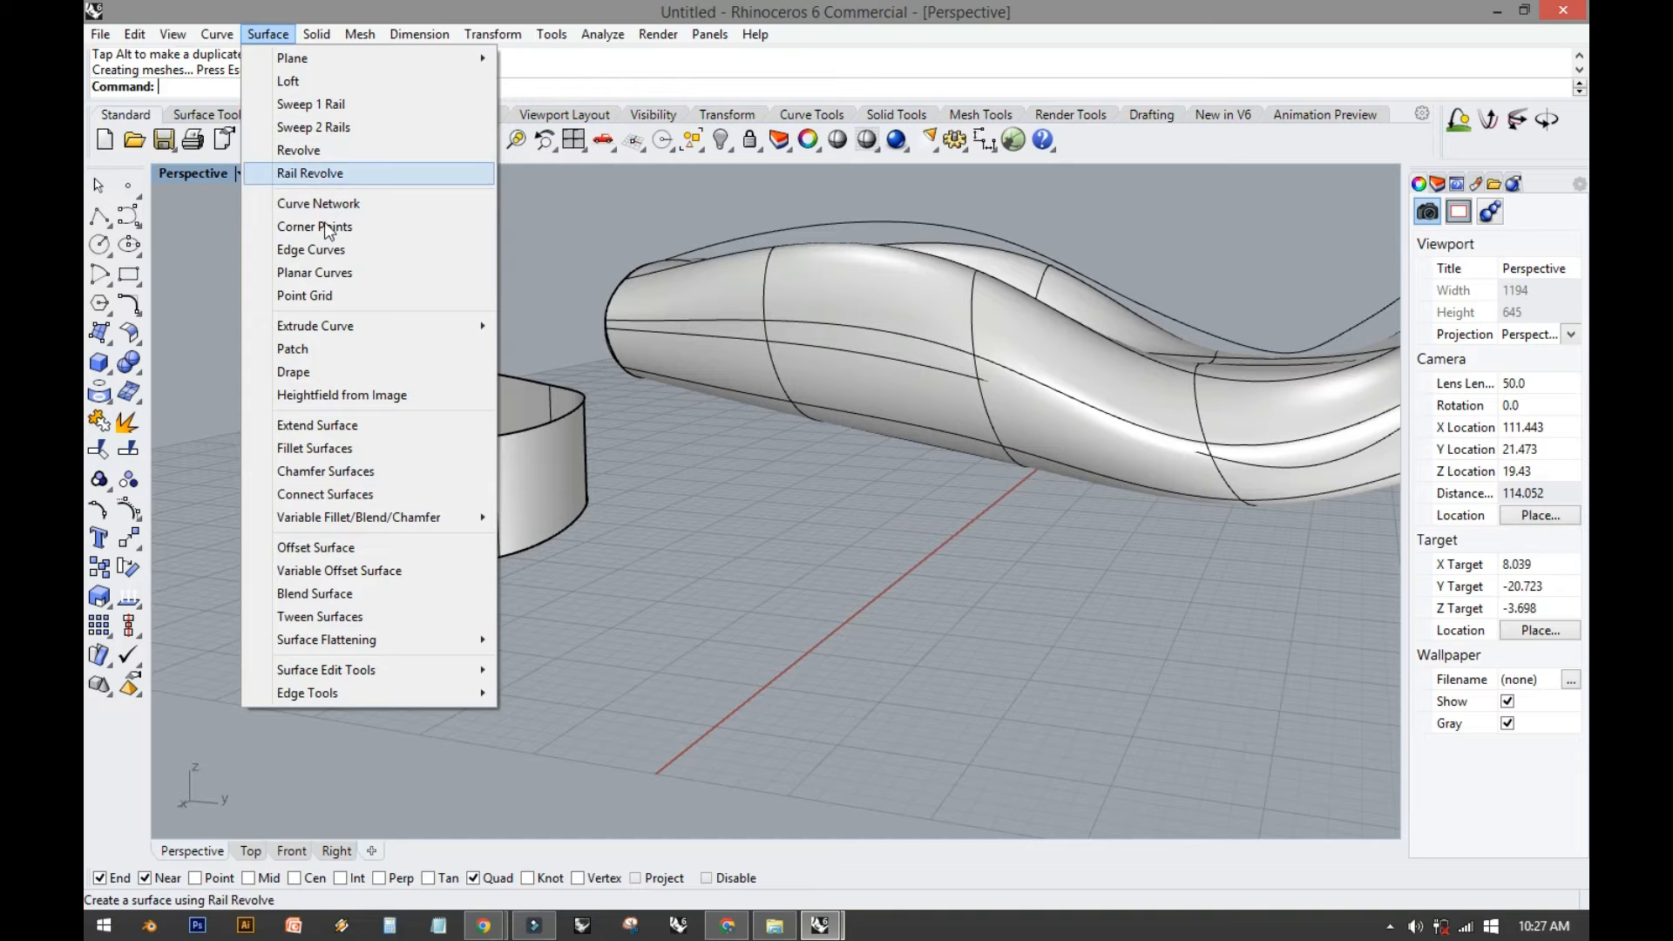
left_click(319, 349)
left_click(370, 396)
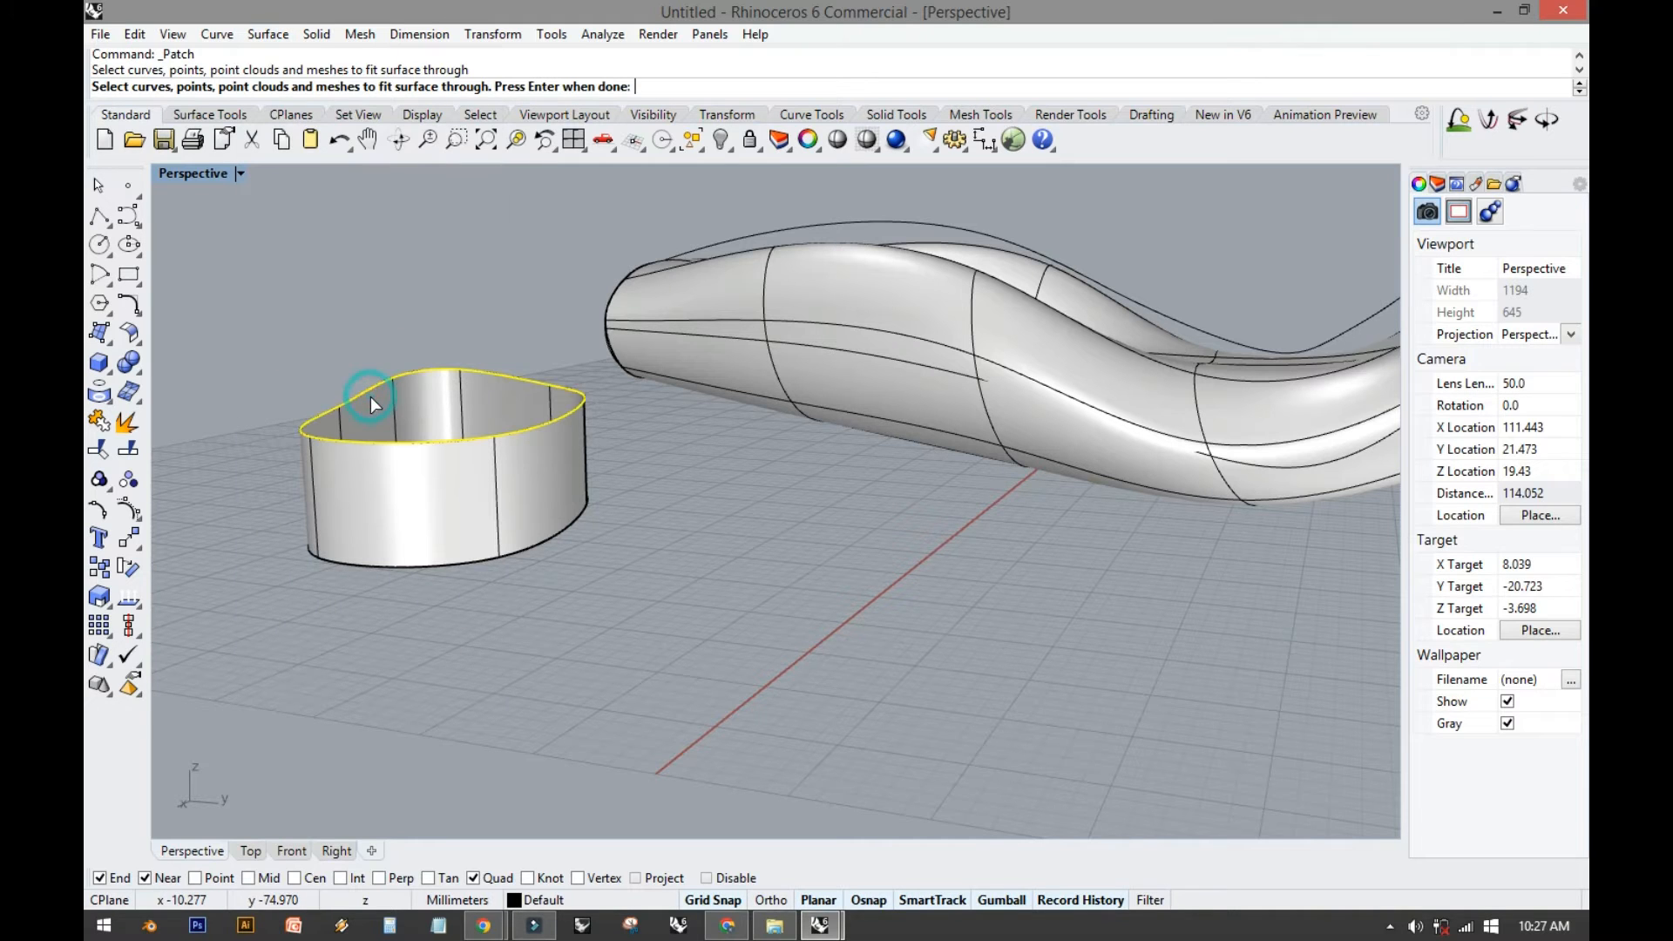
key("Return")
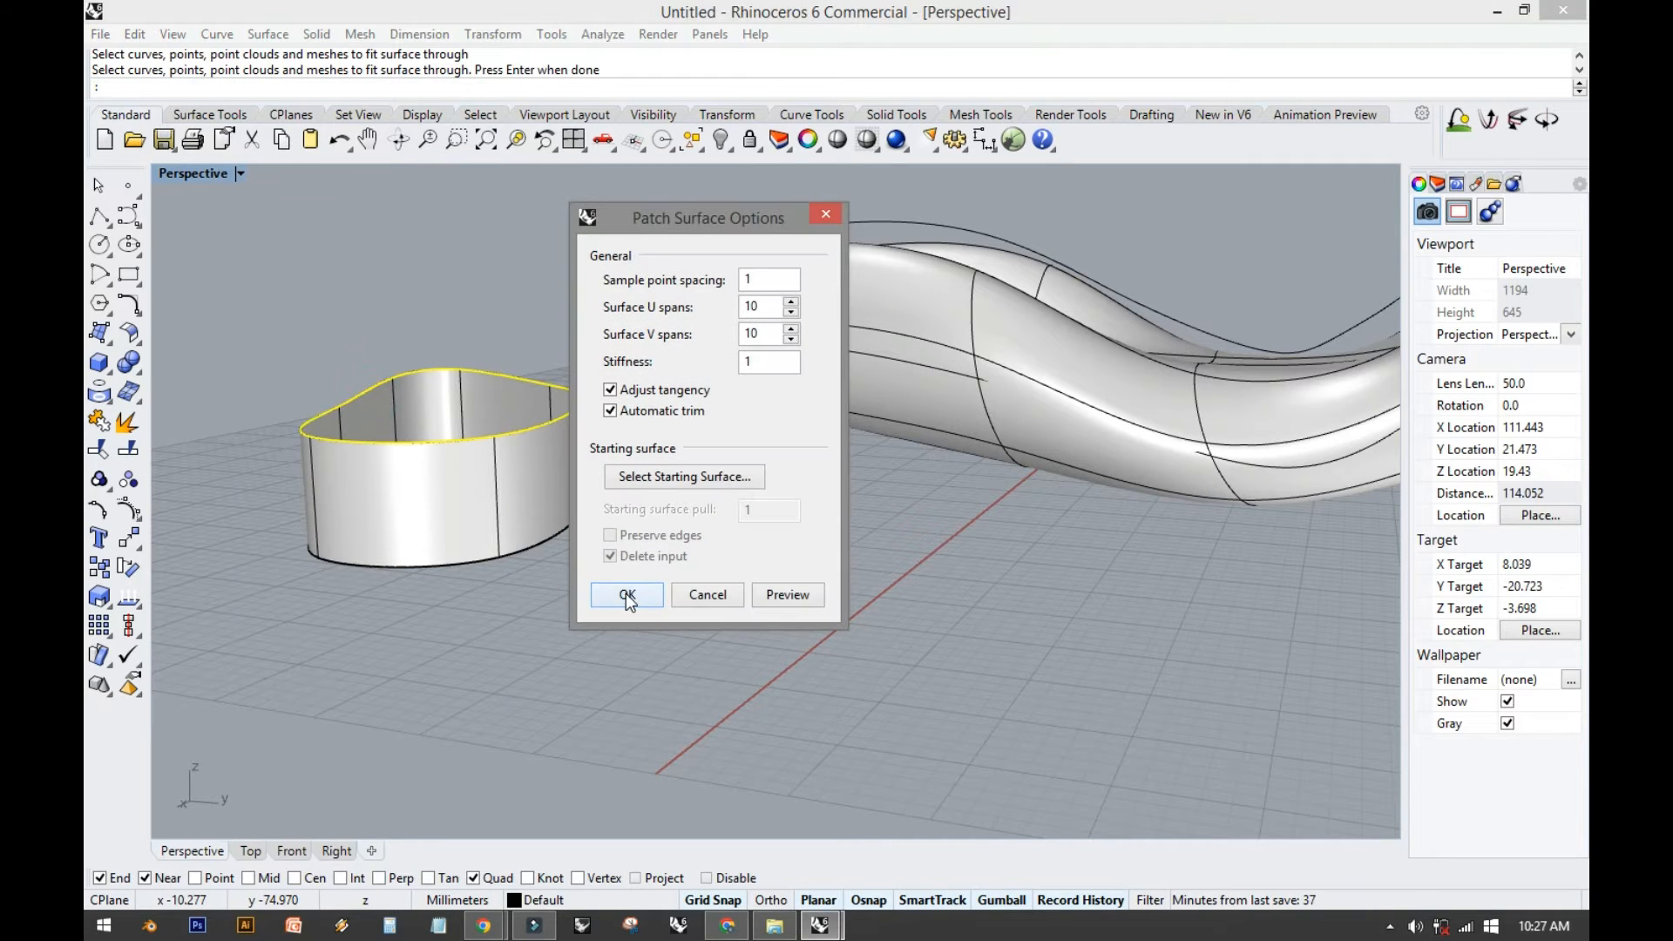
left_click(797, 596)
left_click(628, 596)
right_click_drag(540, 555, 868, 613)
right_click_drag(1008, 552, 767, 589)
Delete the test patch, the extruded wall and the closed curve beside the tubular form.
left_click(740, 598)
left_click(707, 651, "shift")
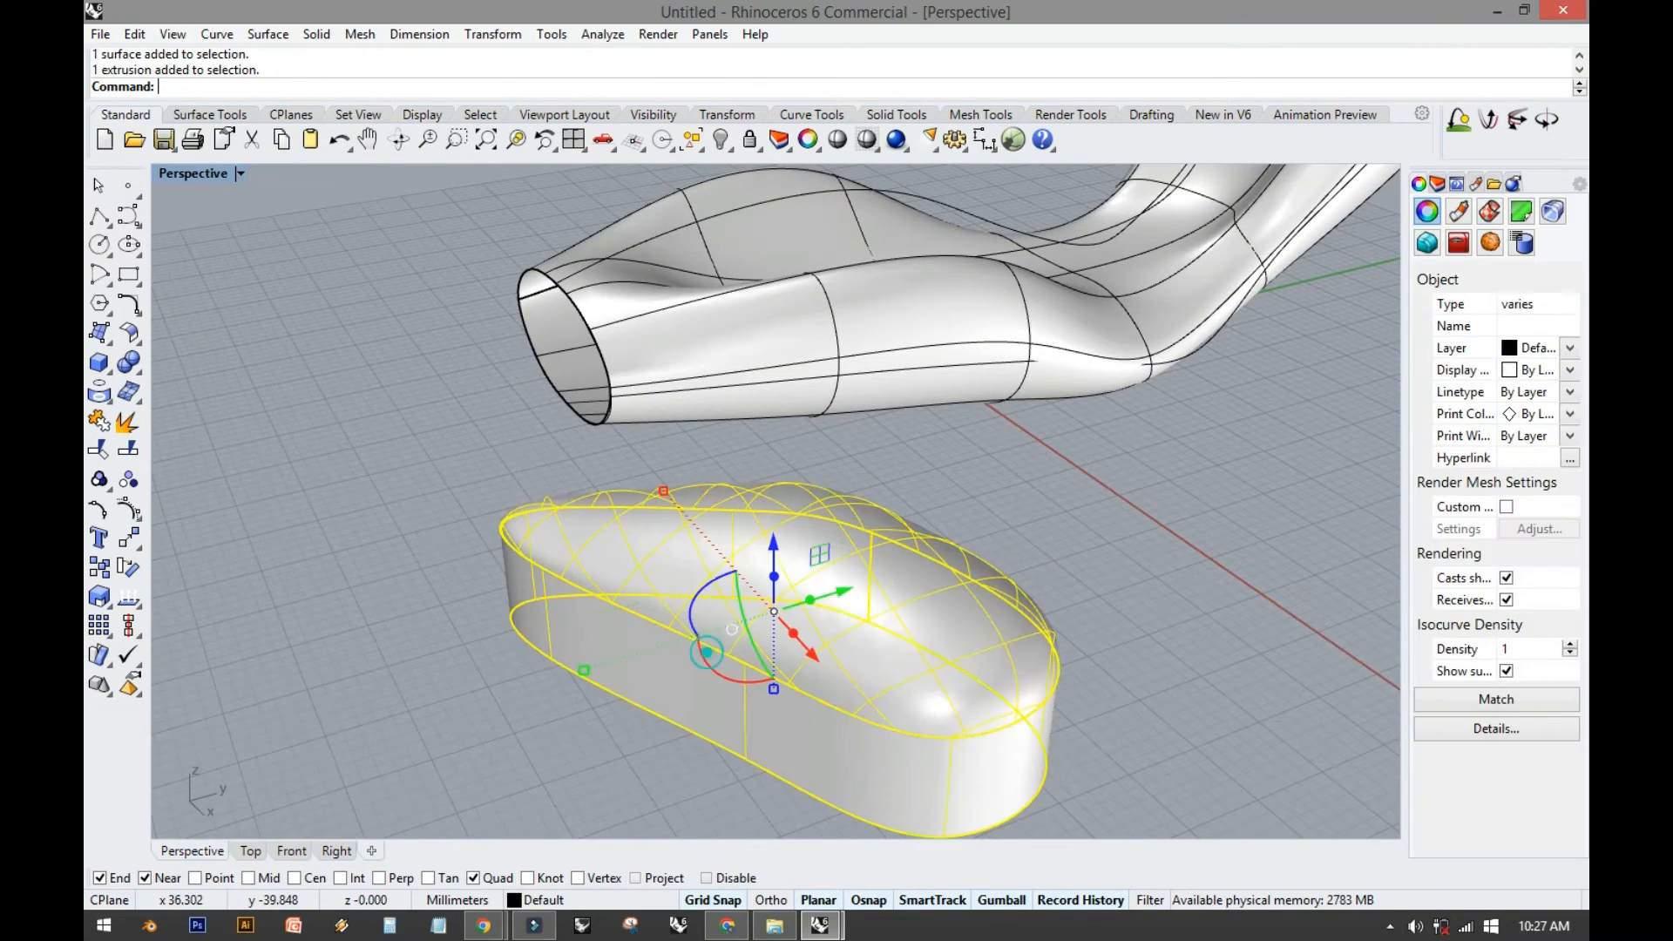
key("Delete")
right_click_drag(708, 652, 545, 561)
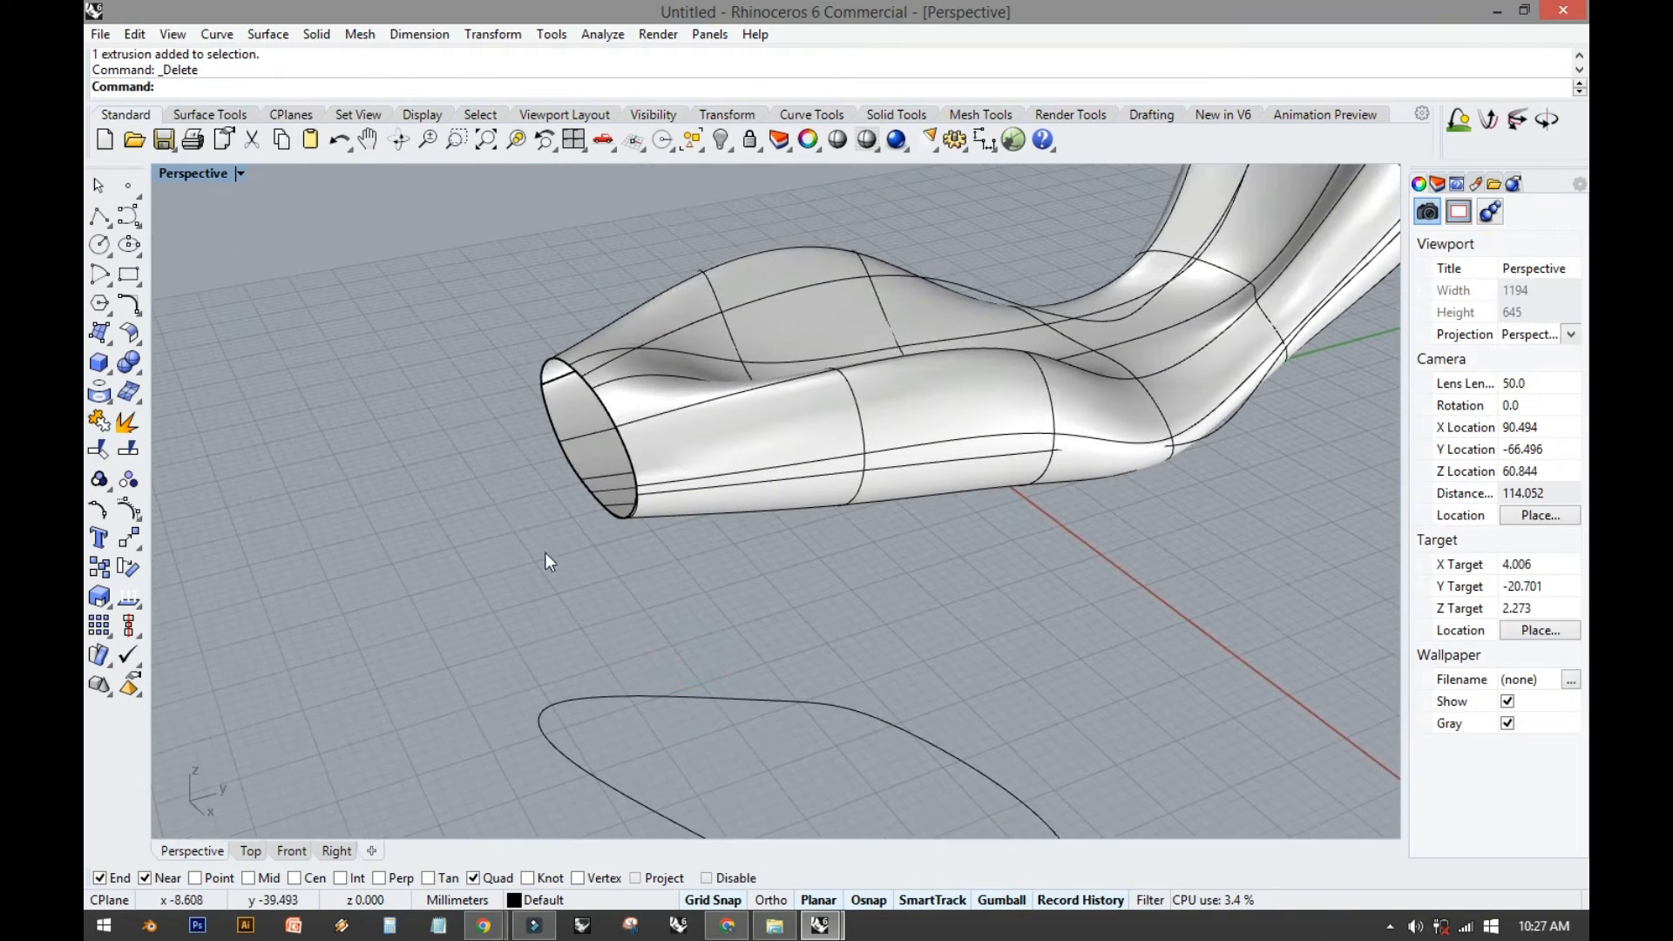
left_click(596, 696)
key("Delete")
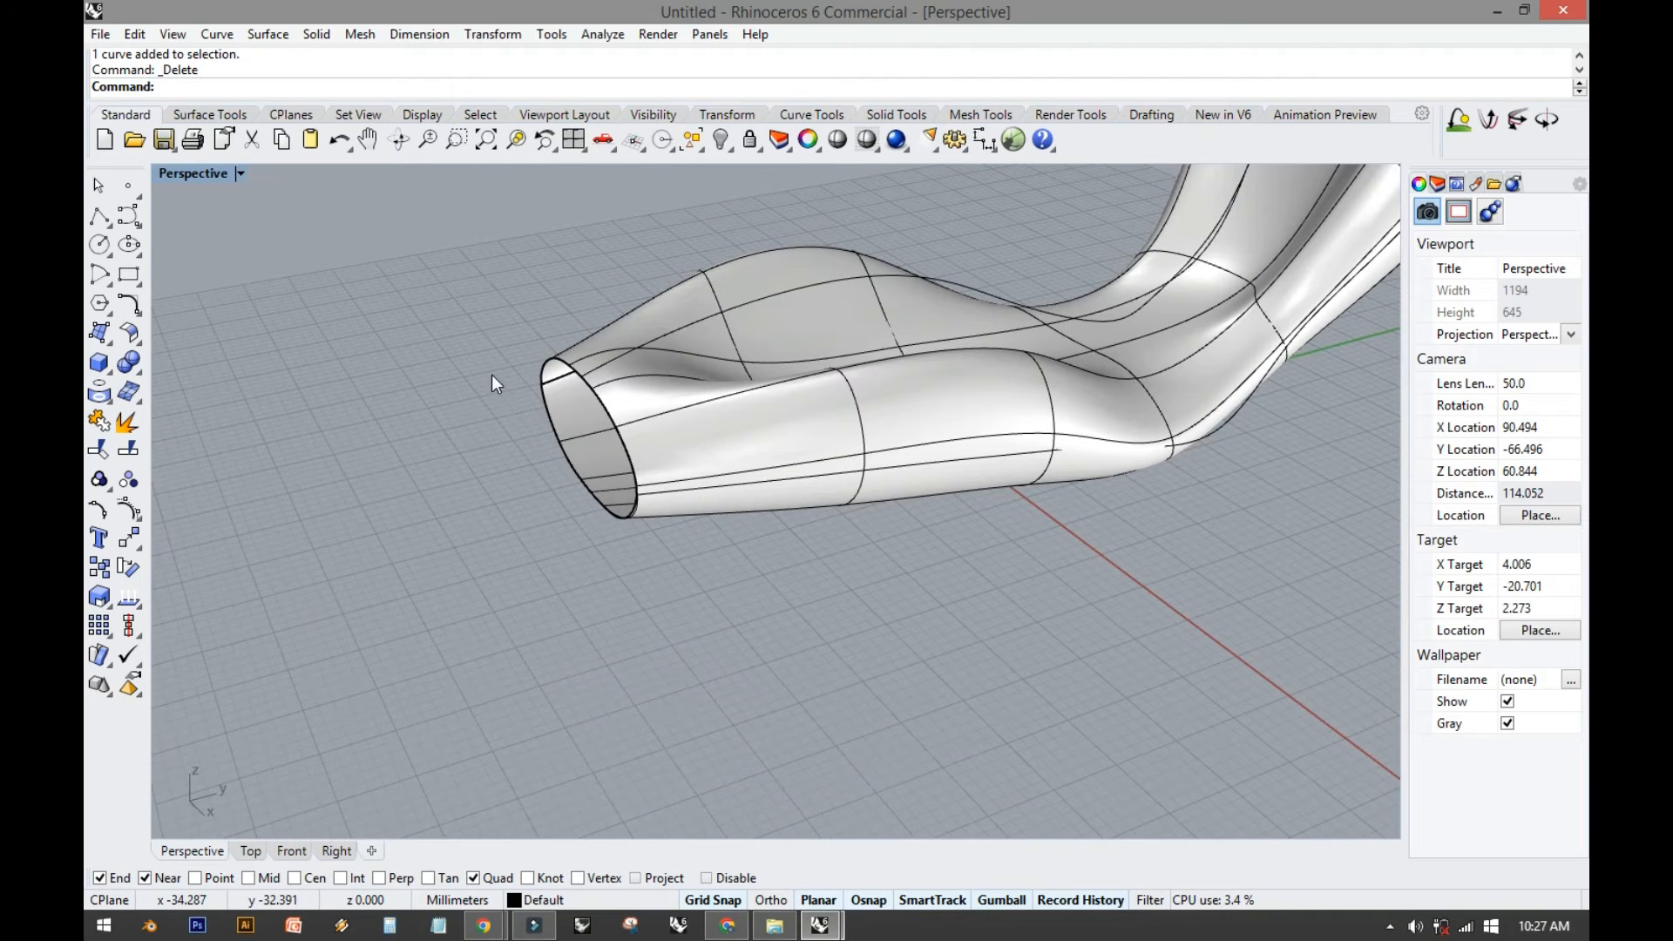
Start a Patch from the surface edge of the tube's open lower end and preview it with 10 U and 10 V spans.
scroll(491, 427, "up", 5)
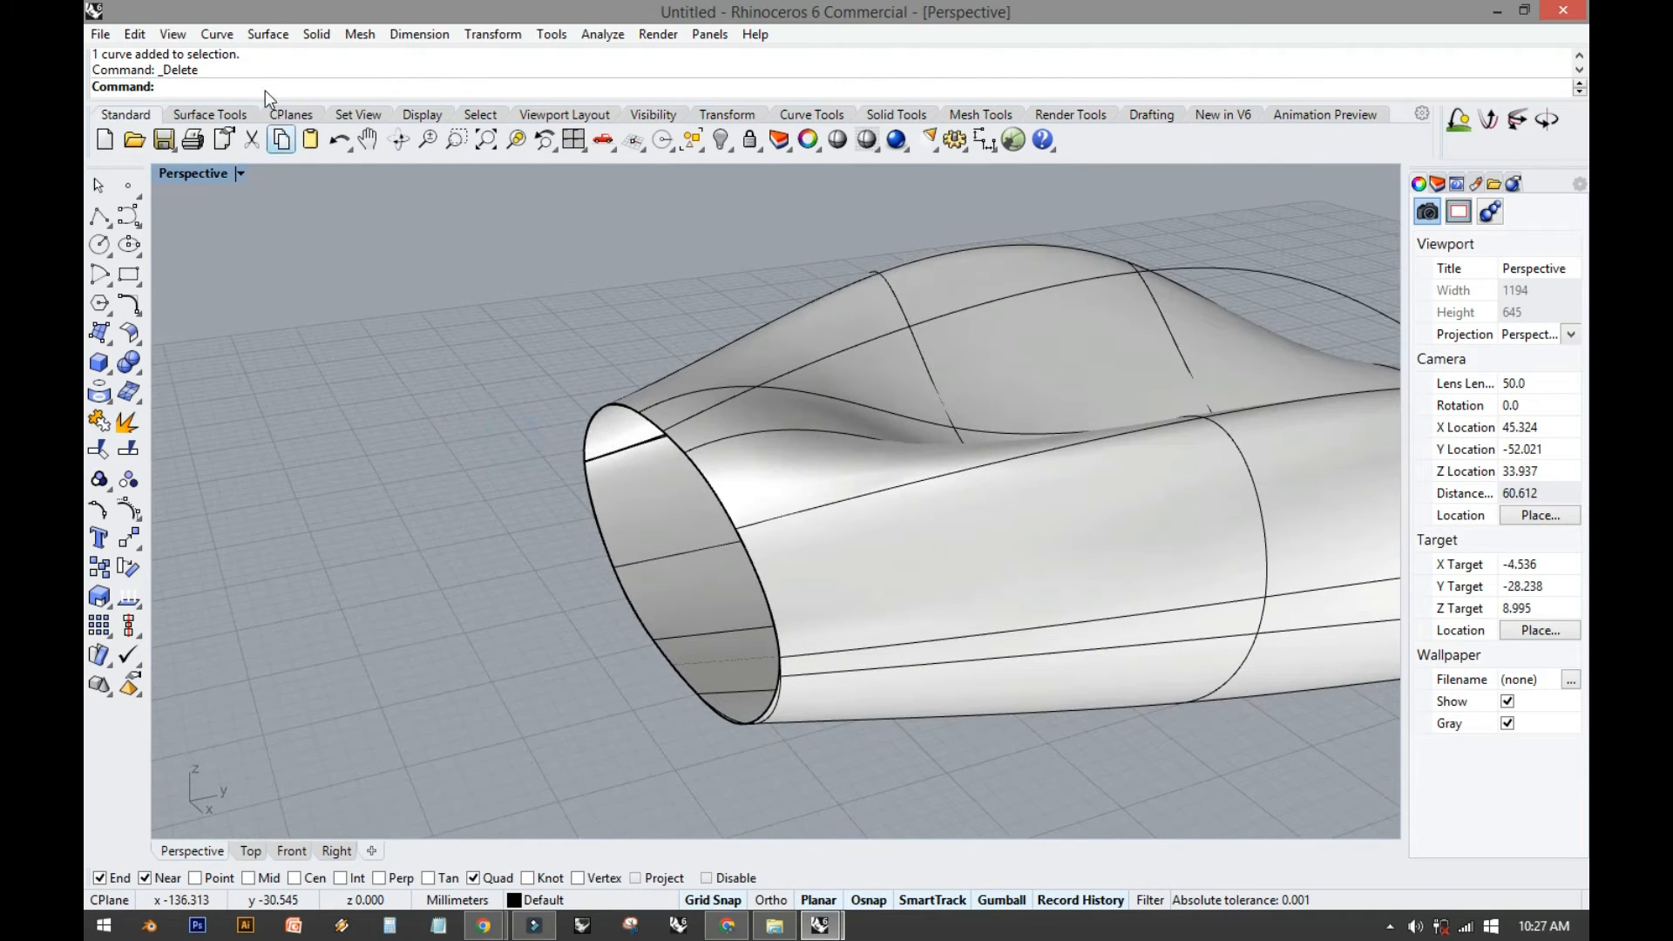
left_click(268, 34)
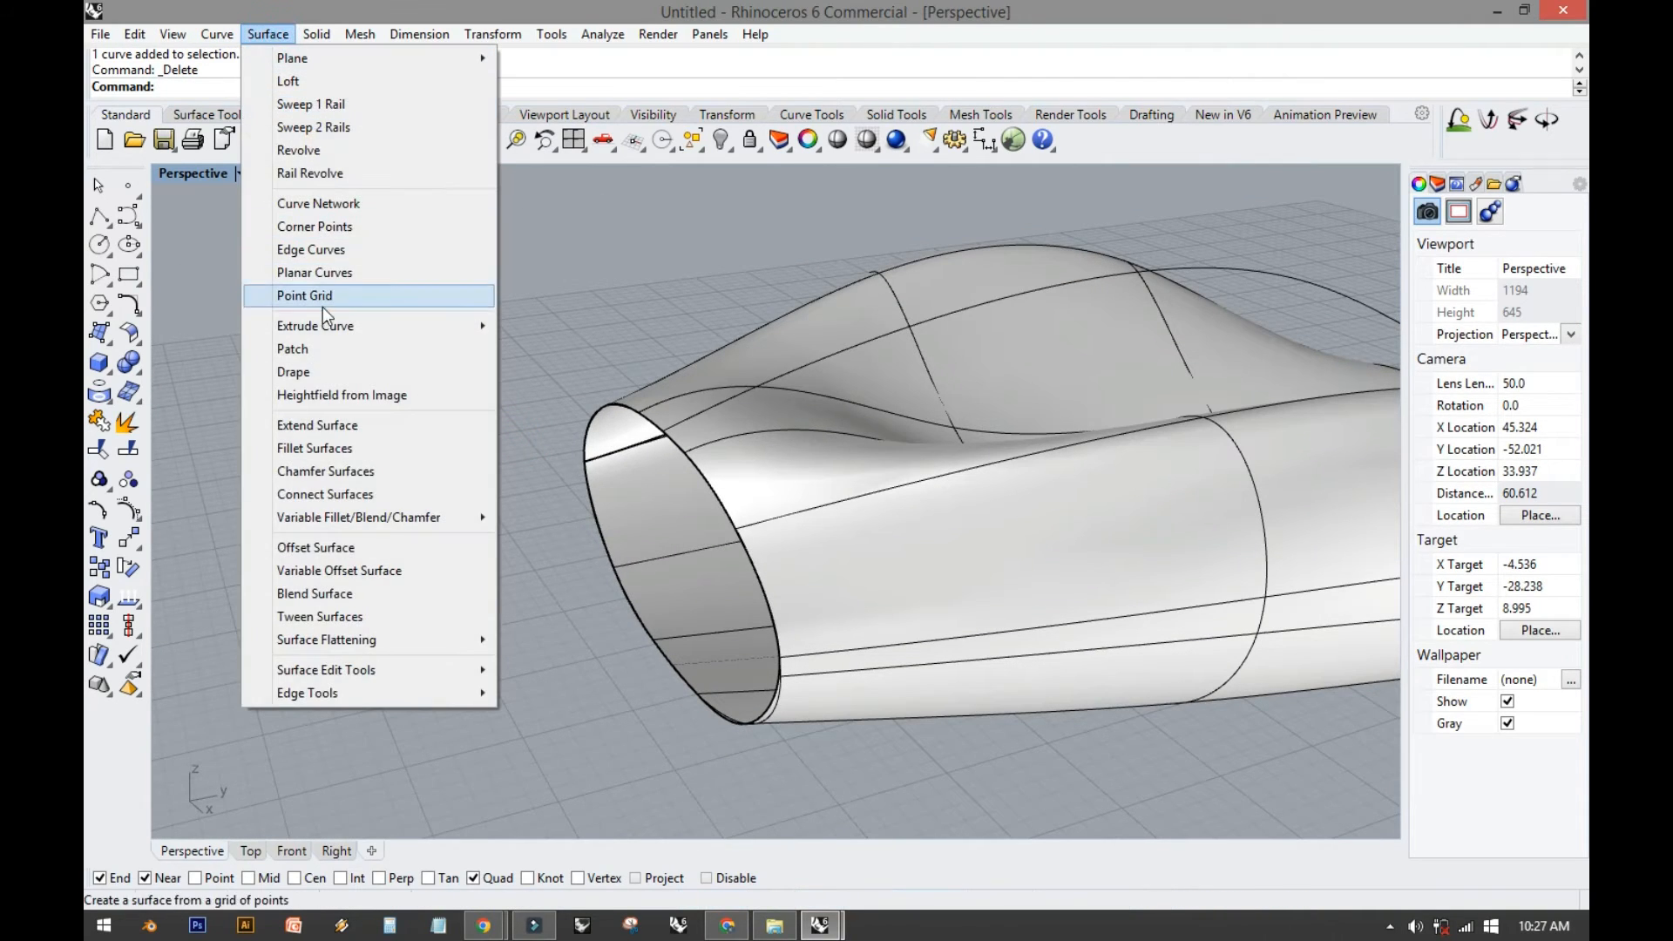
left_click(324, 345)
right_click_drag(519, 405, 642, 474)
left_click(695, 487)
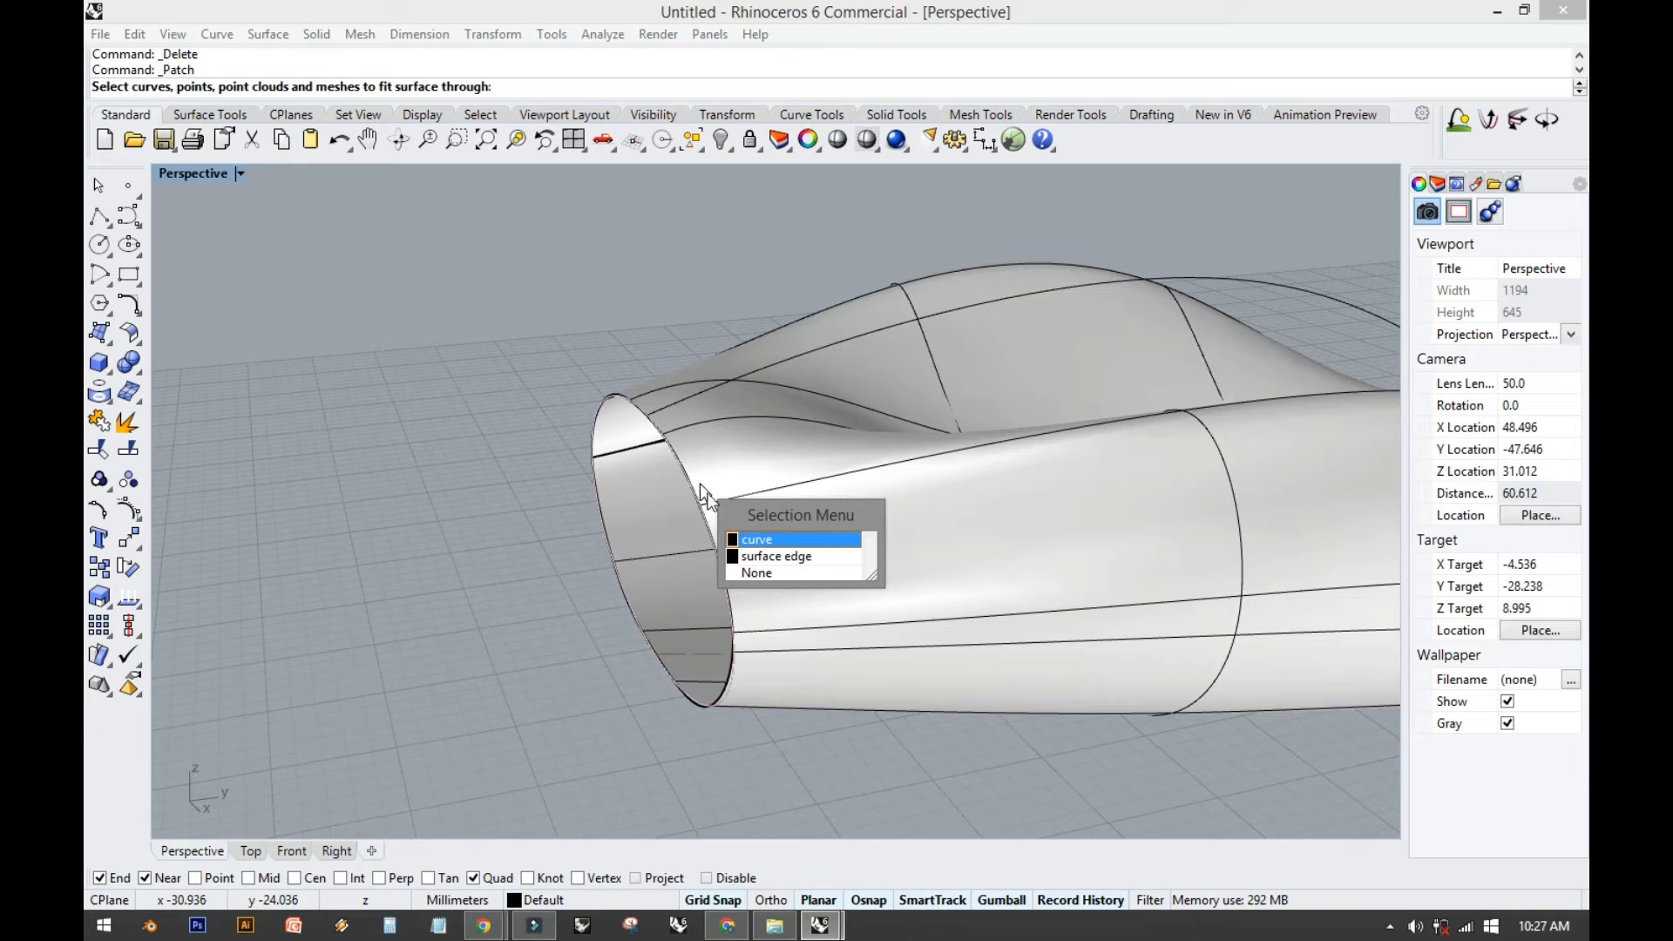
left_click(778, 557)
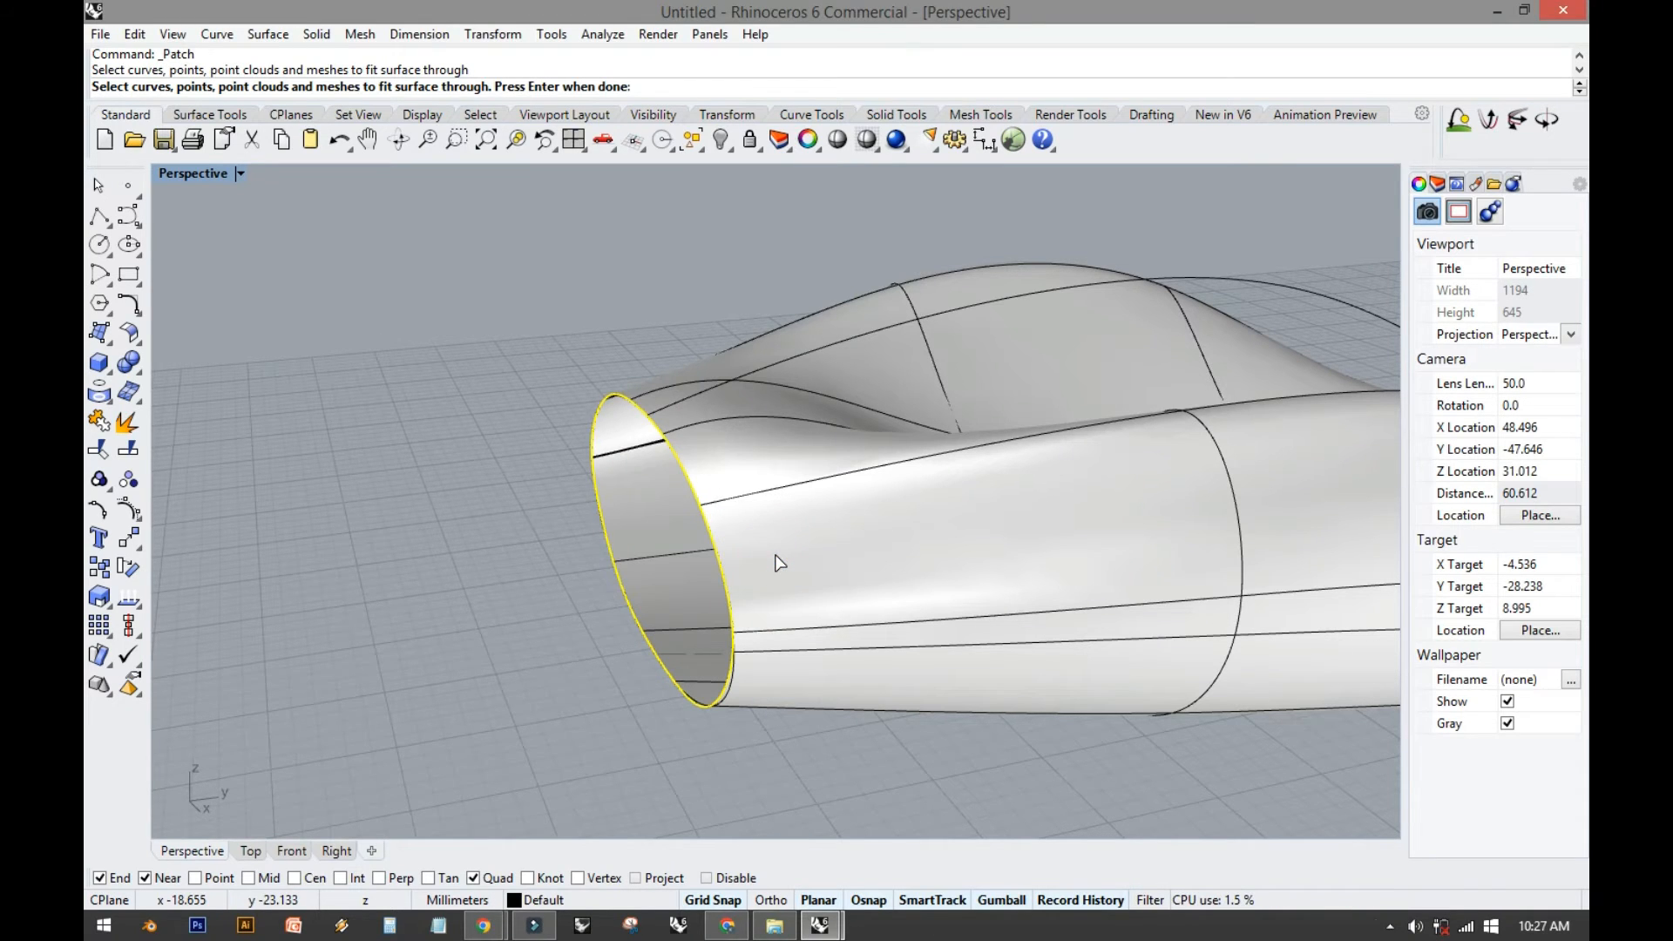
key("Return")
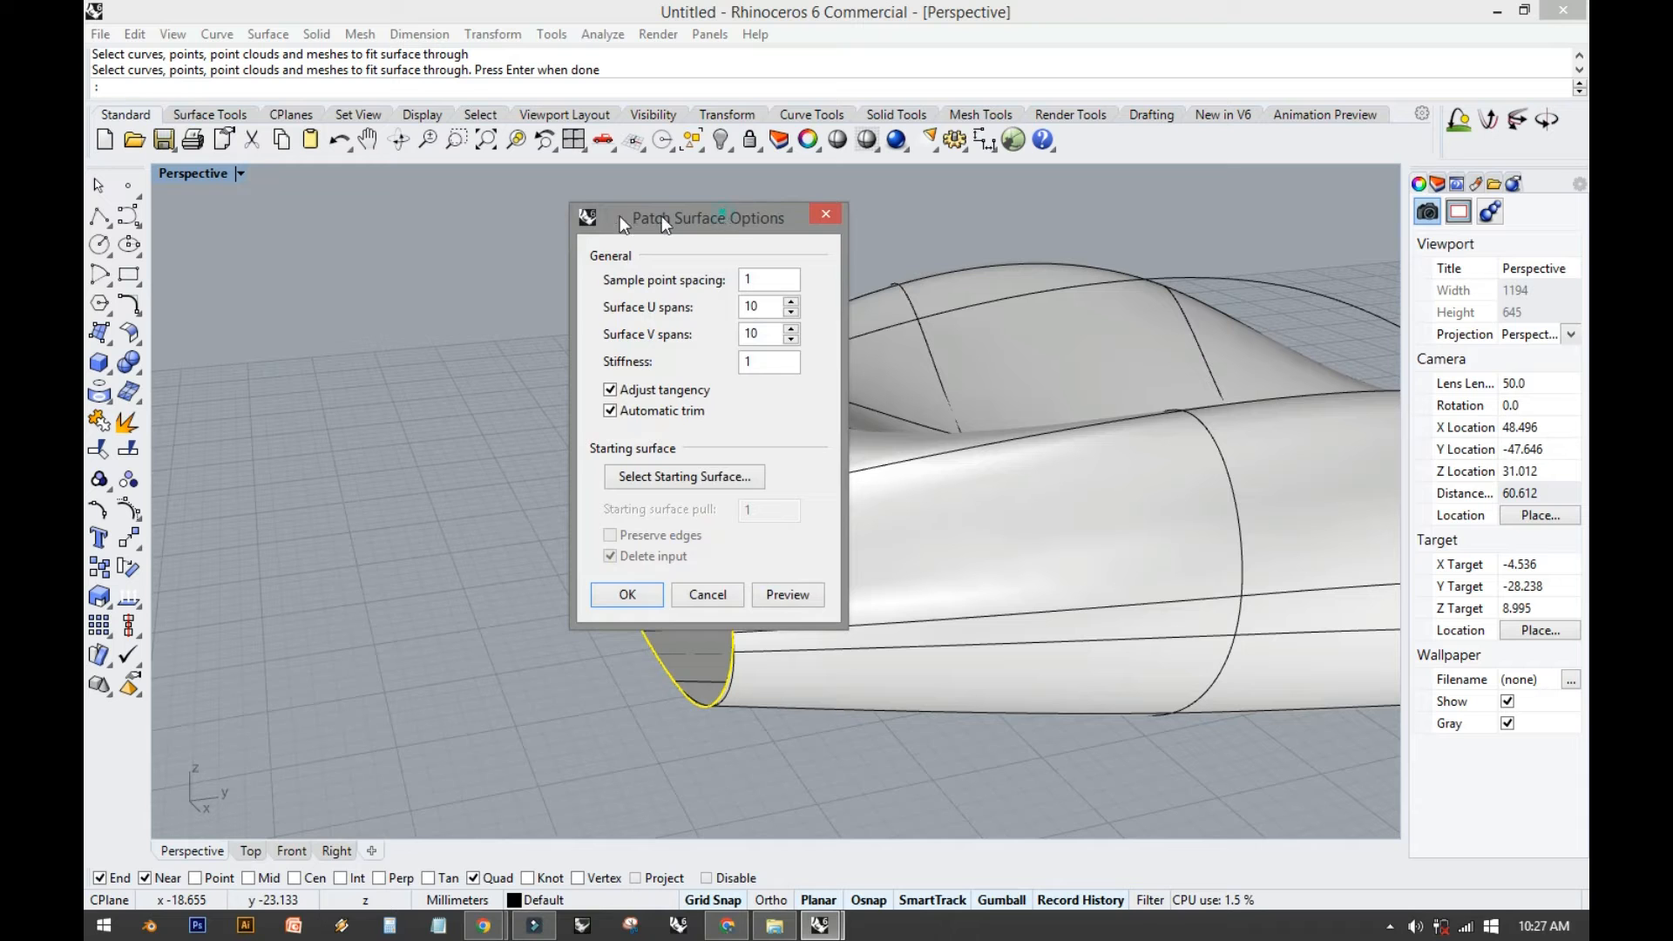
left_click_drag(724, 213, 393, 219)
left_click(447, 599)
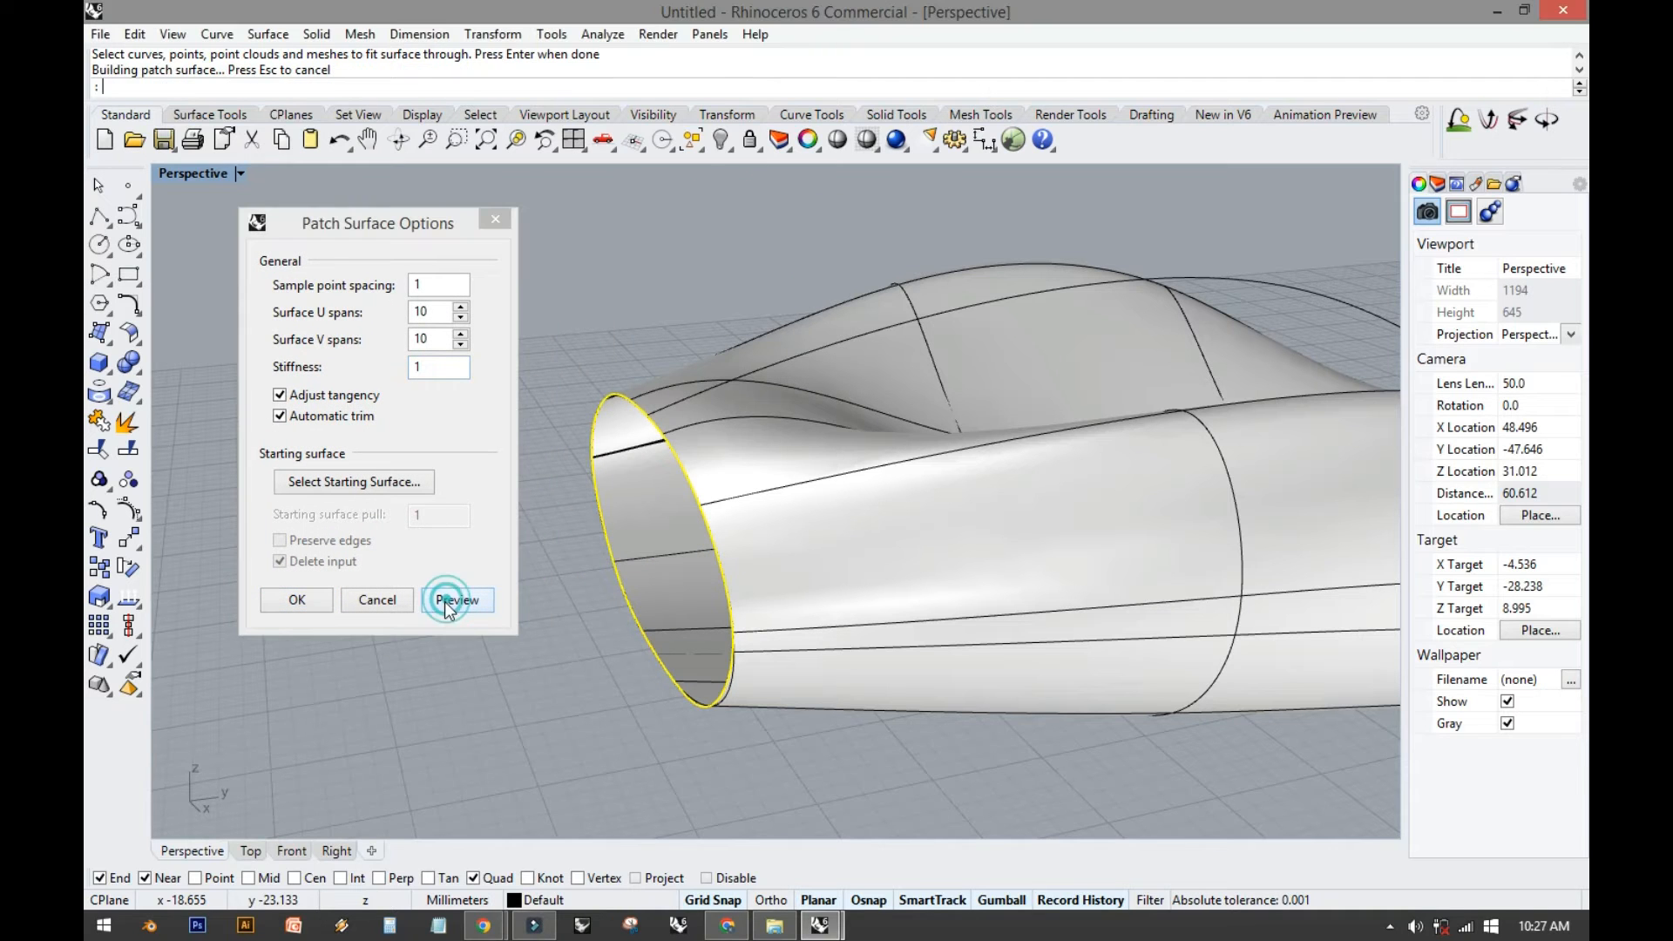
right_click_drag(657, 568, 779, 673)
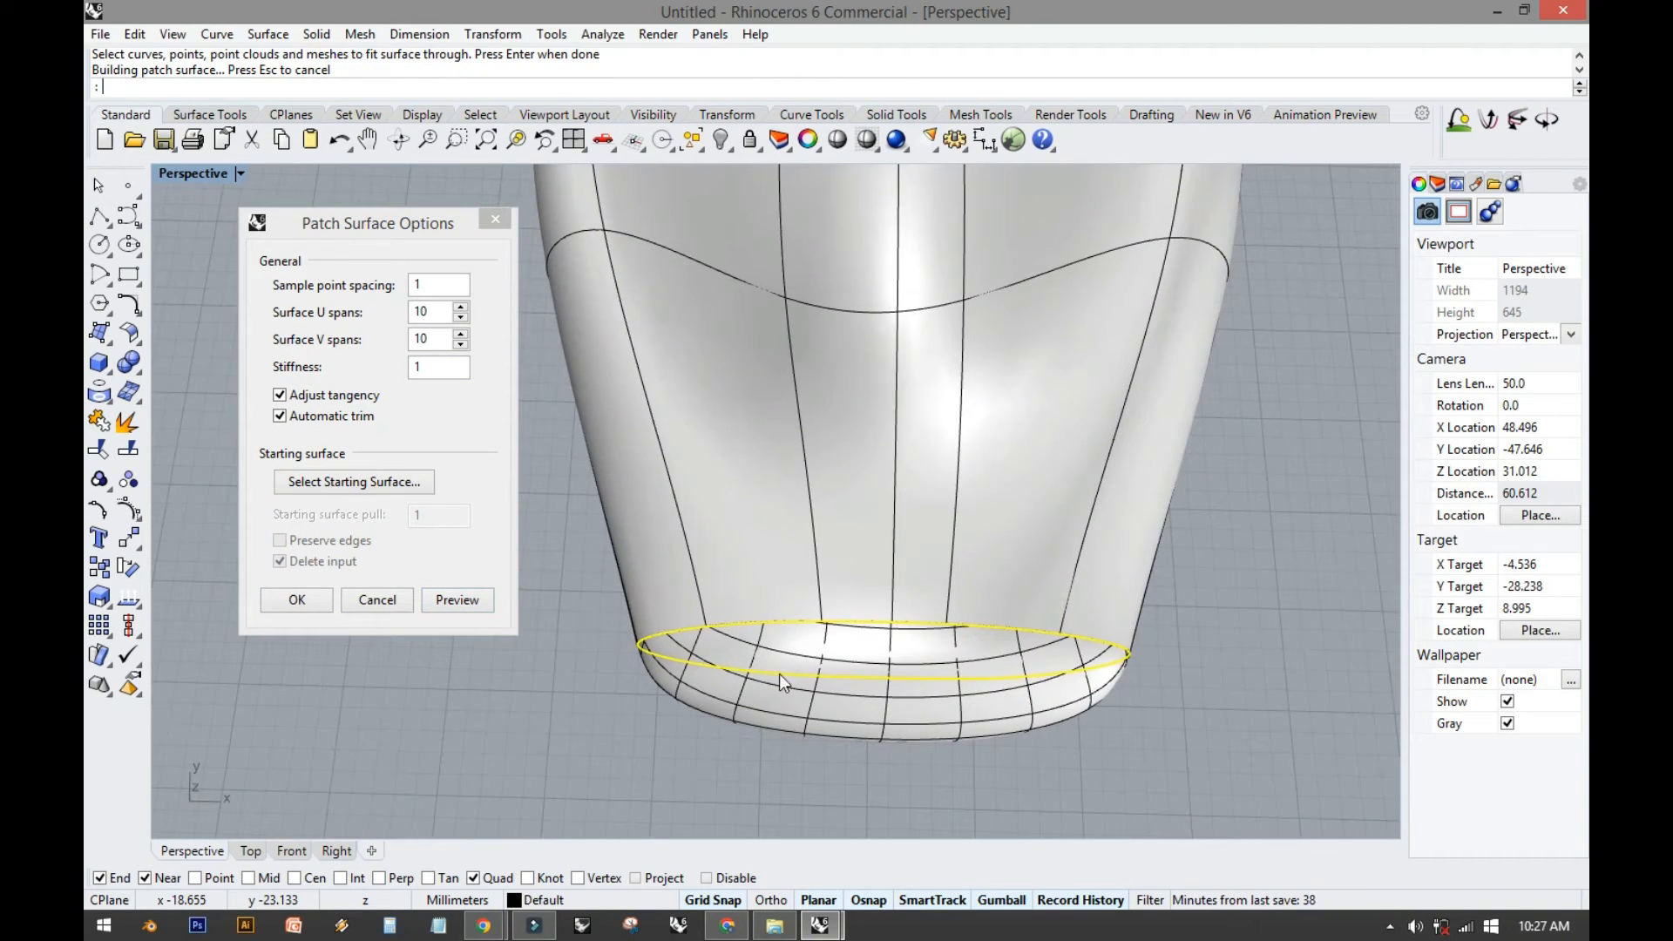
Set the patch to 7 U and 7 V spans and create it as the cap of the lower end.
double_click(428, 311)
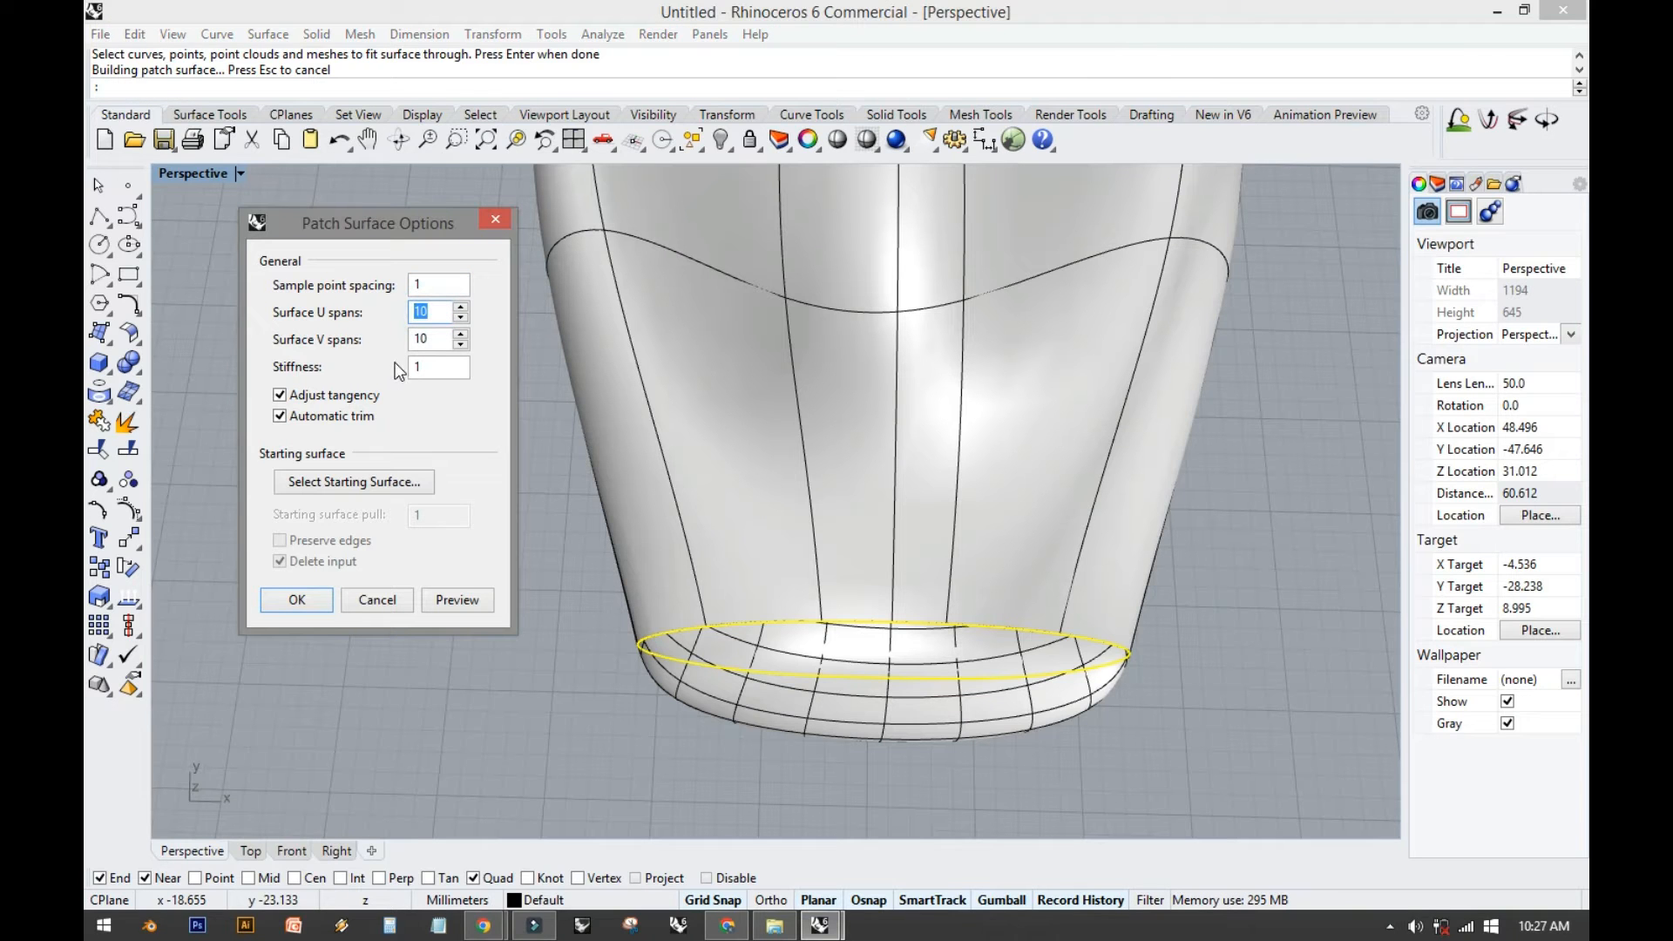
double_click(427, 339)
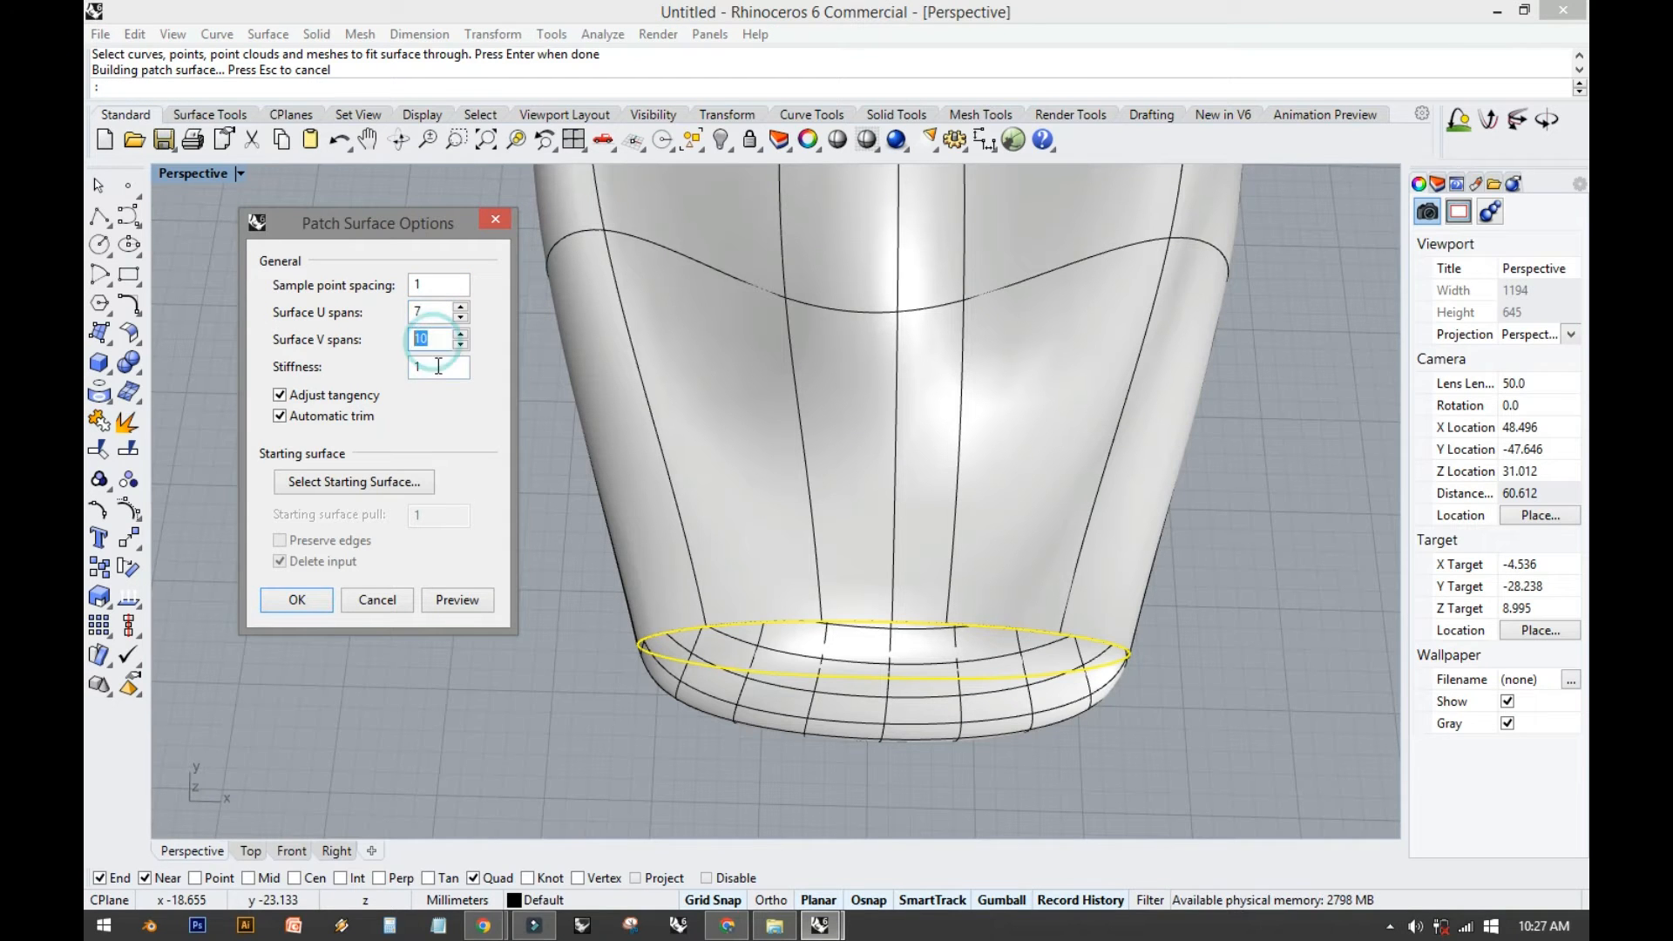
right_click_drag(758, 485, 526, 436)
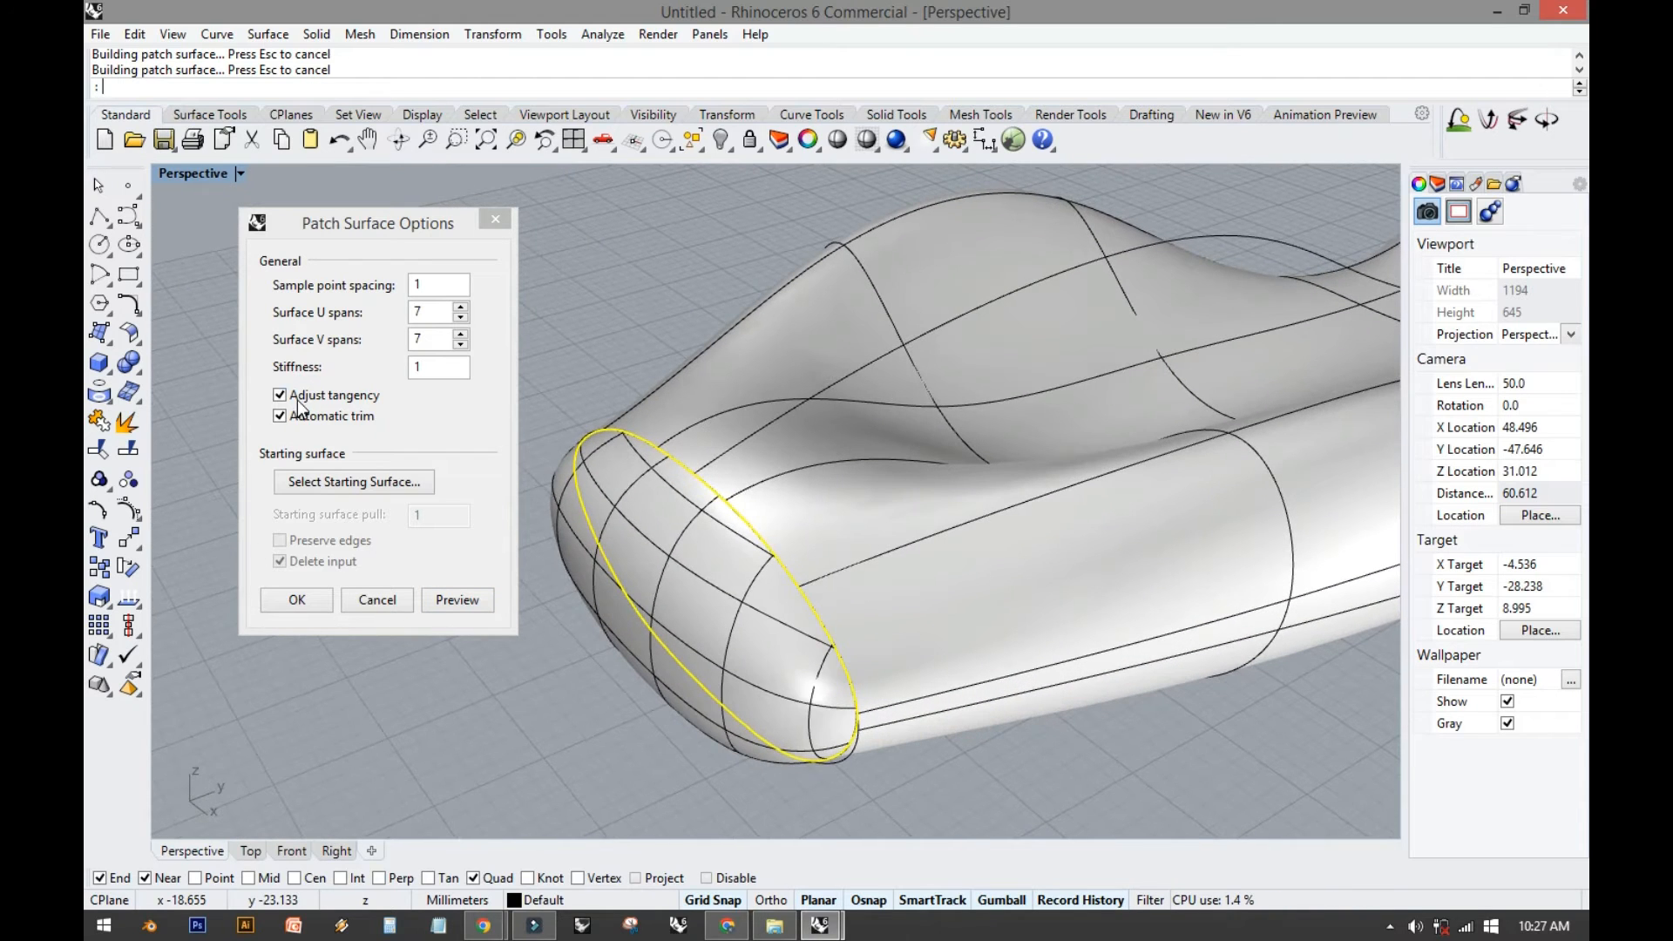
left_click(297, 600)
Cap the tube's raised open end with a Patch from its surface edge, using 7 U and 7 V spans with adjusted tangency.
right_click_drag(516, 523, 339, 592)
scroll(369, 530, "down", 16)
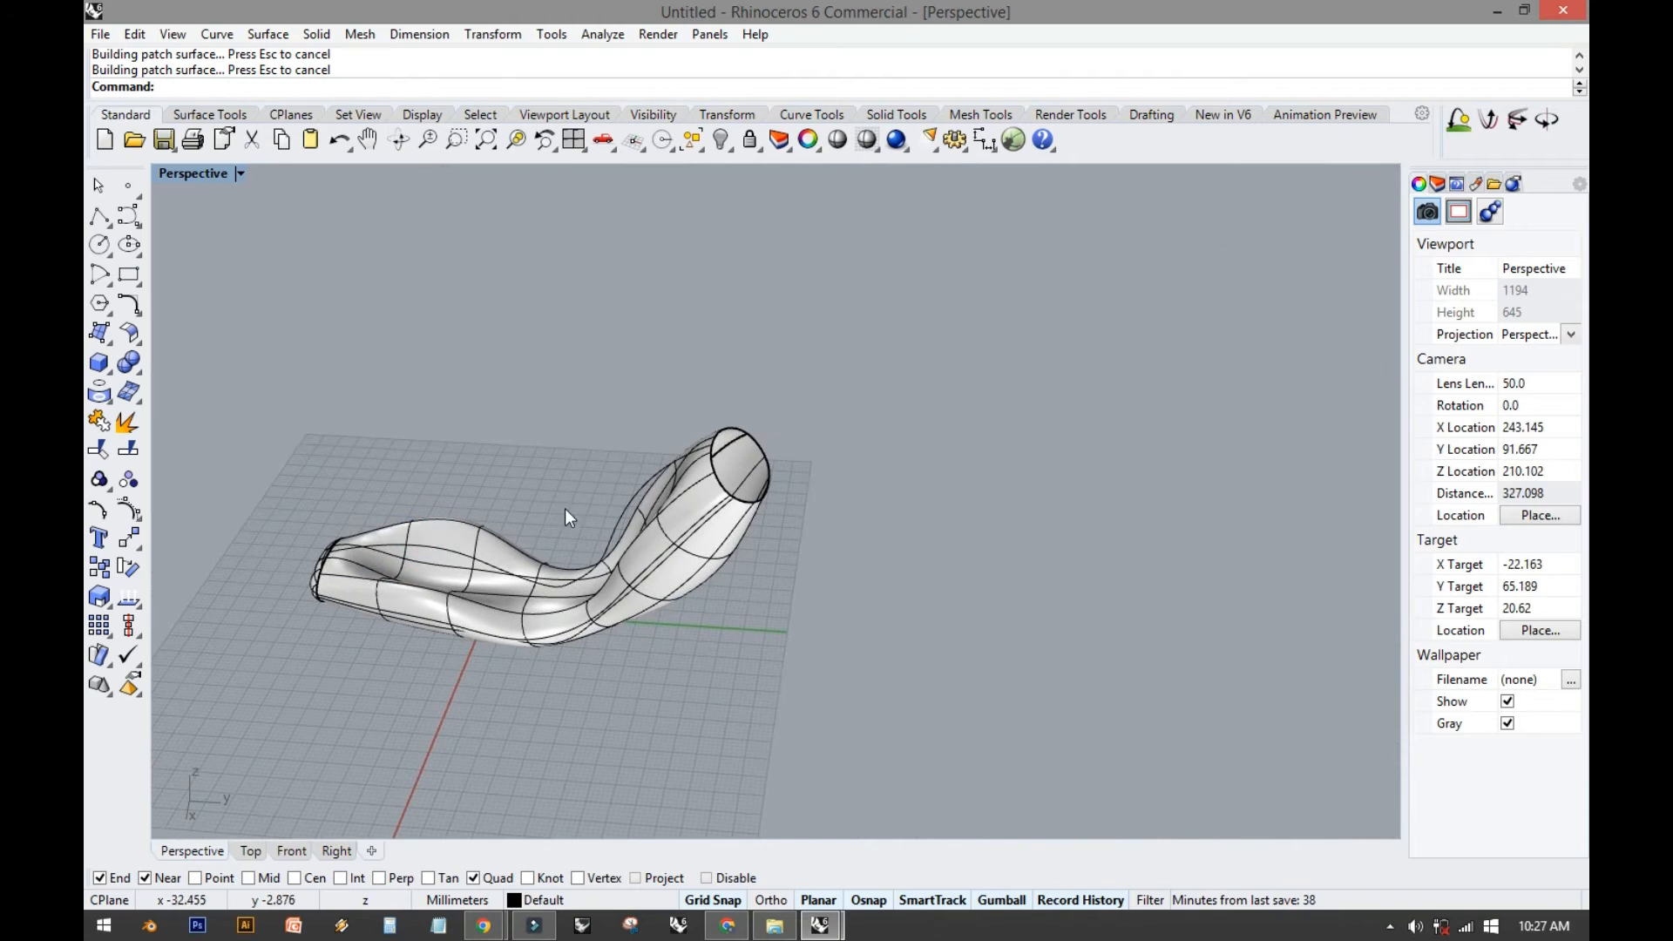
scroll(658, 409, "up", 8)
right_click_drag(709, 457, 701, 411)
right_click(700, 412)
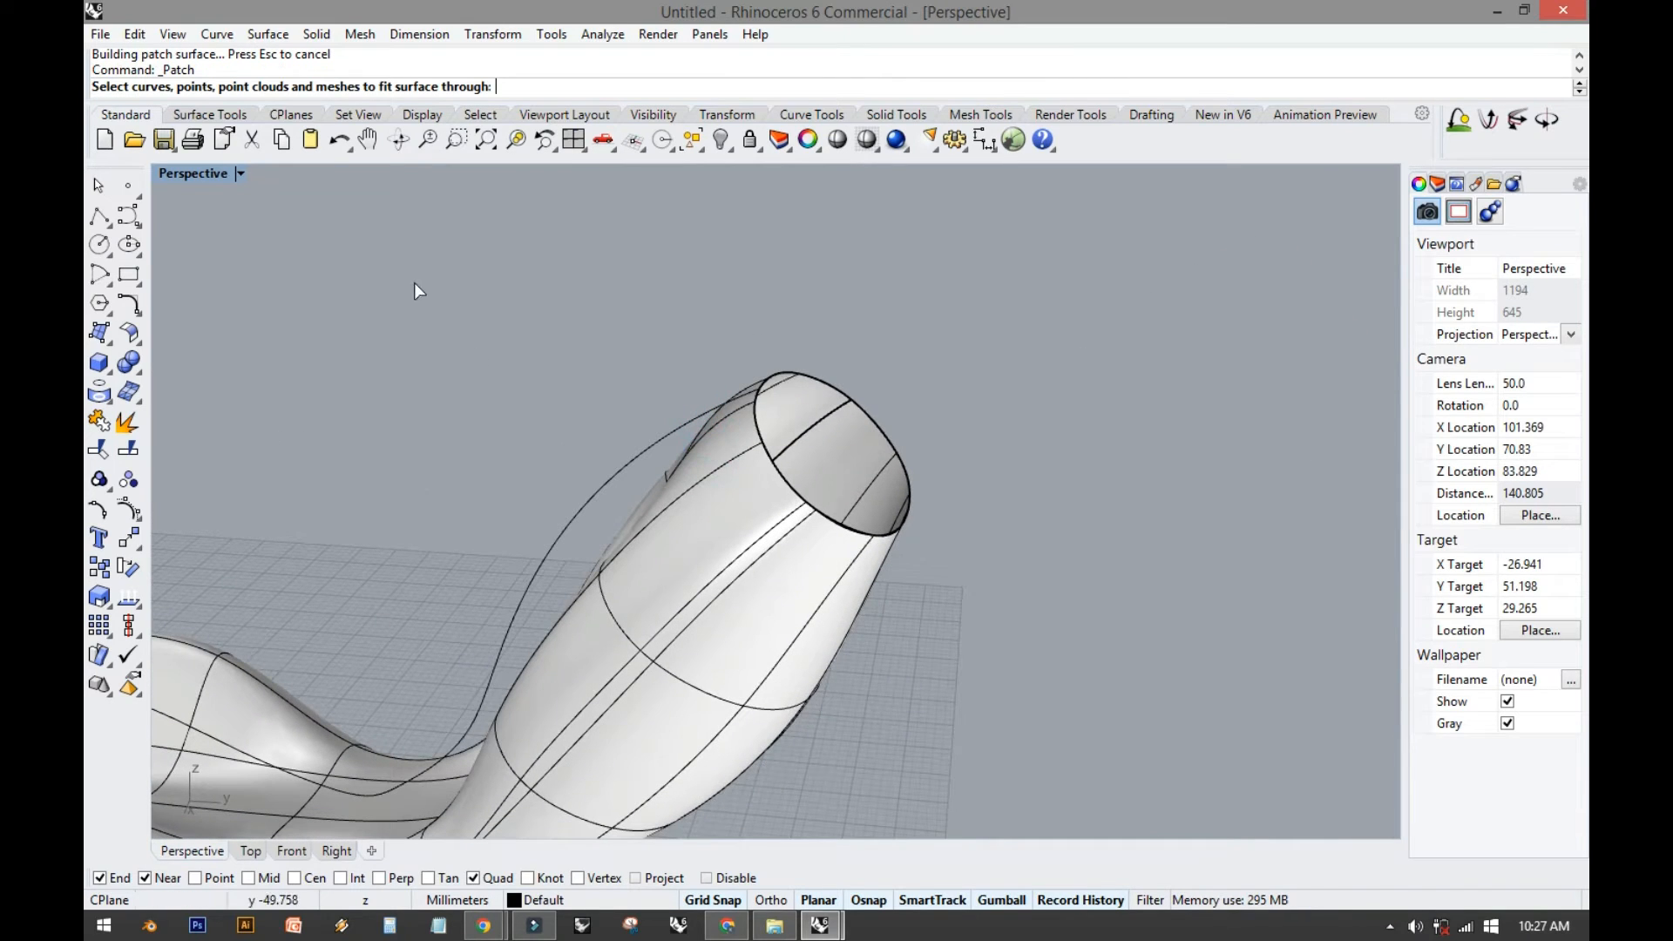
left_click(261, 38)
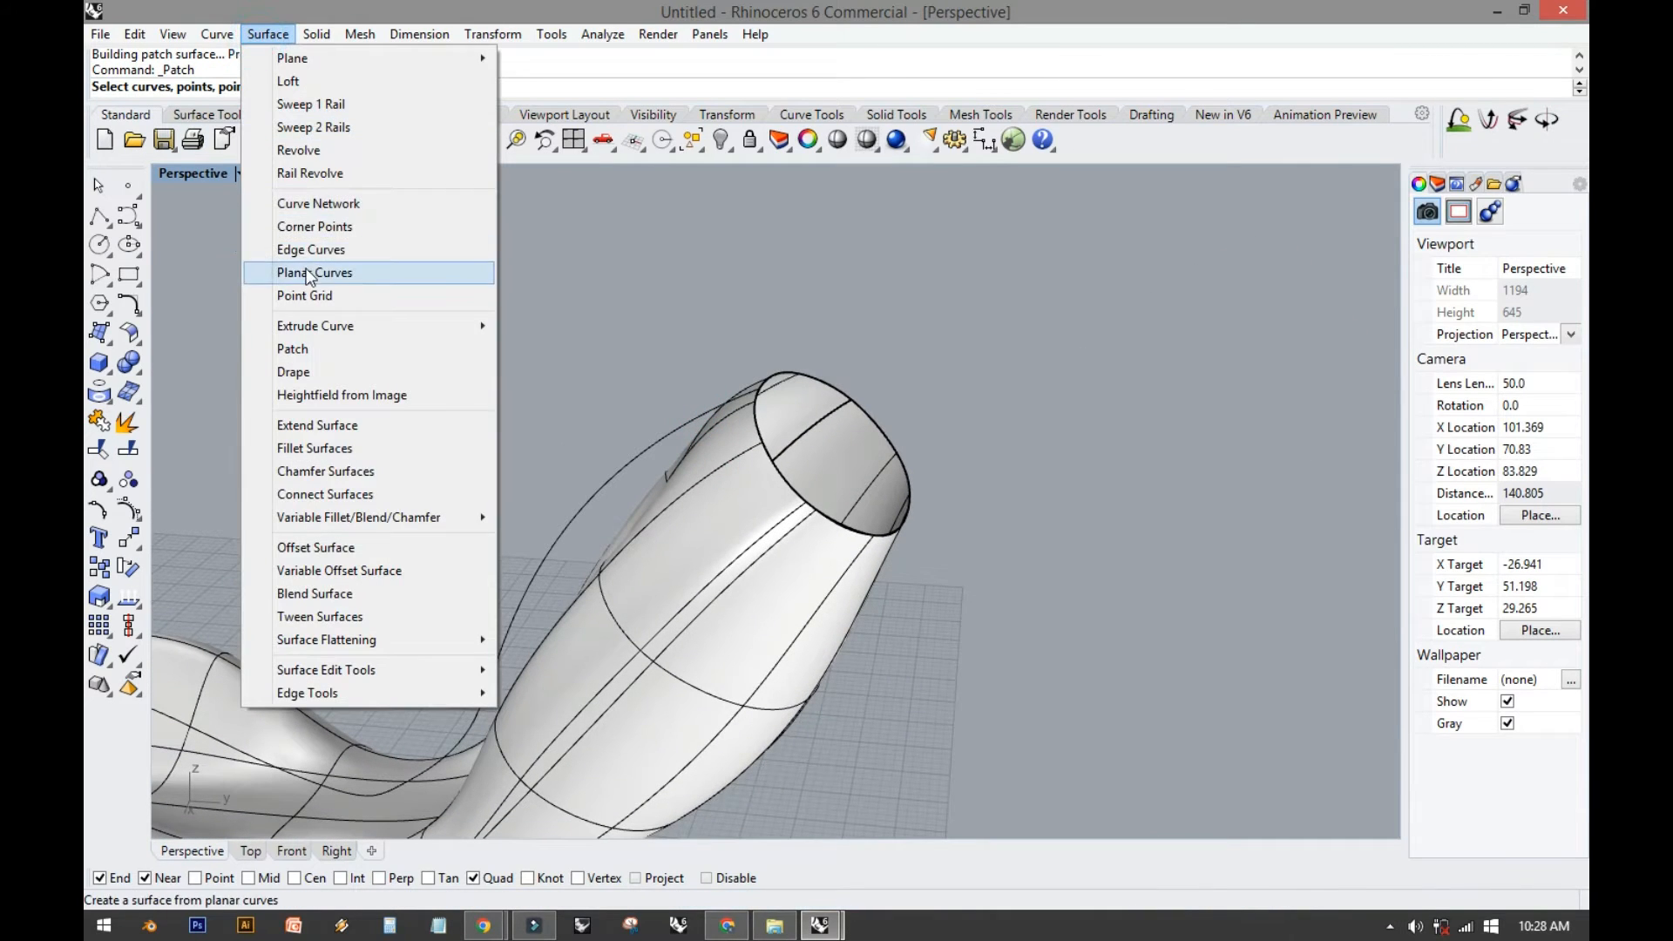
left_click(314, 341)
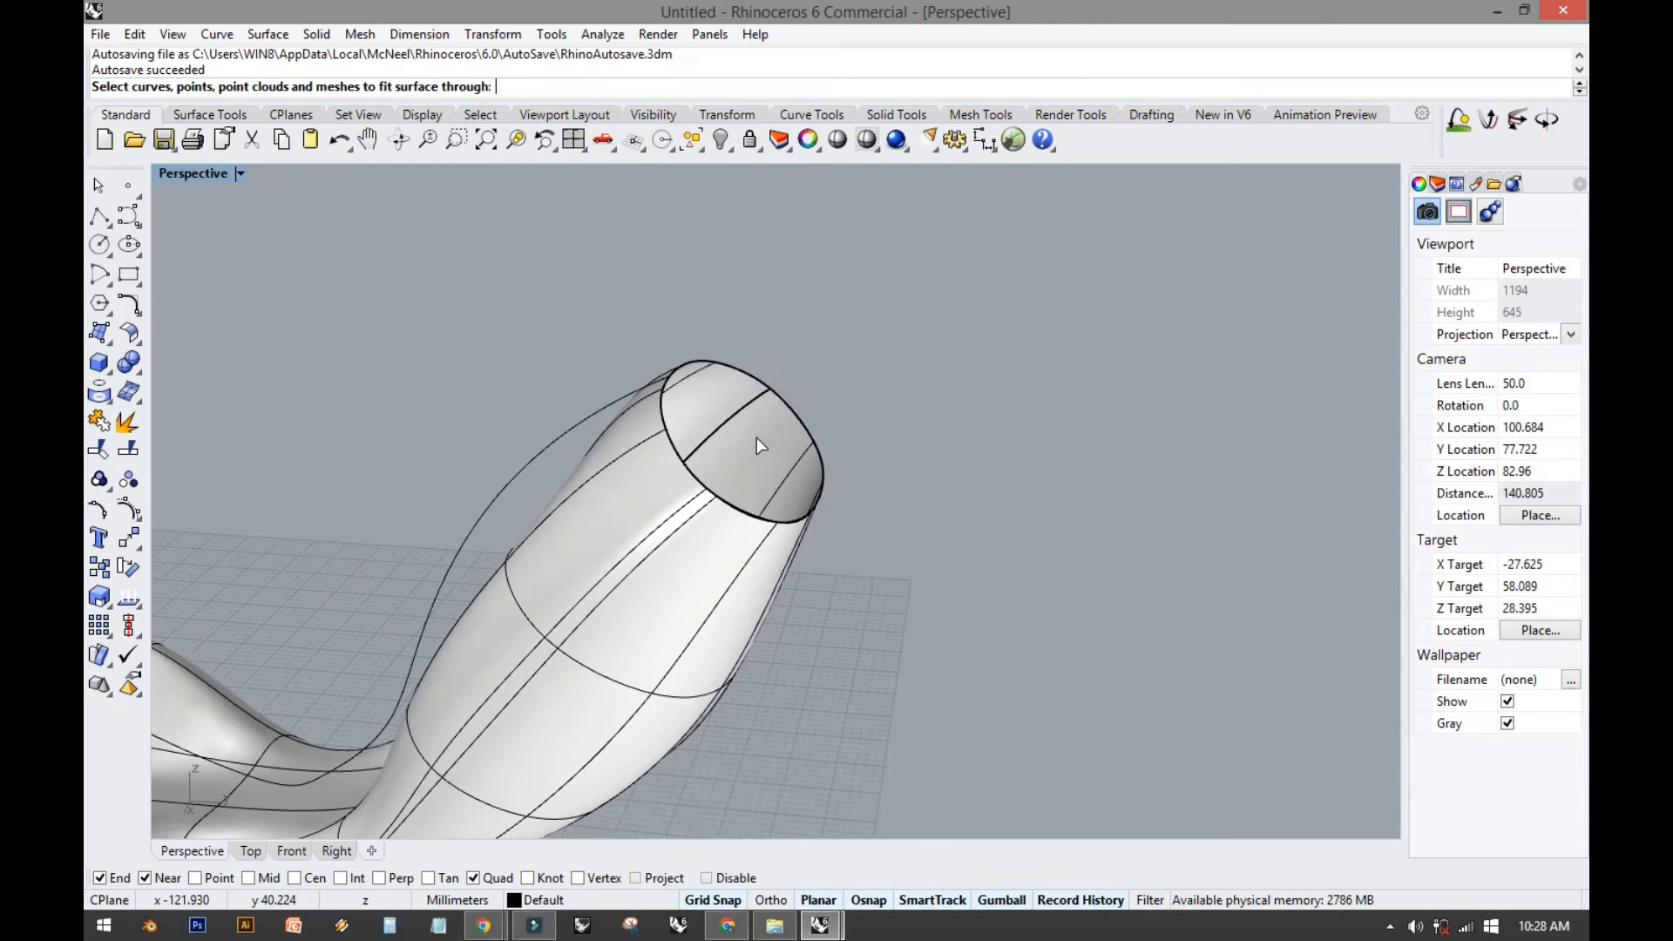
left_click(671, 442)
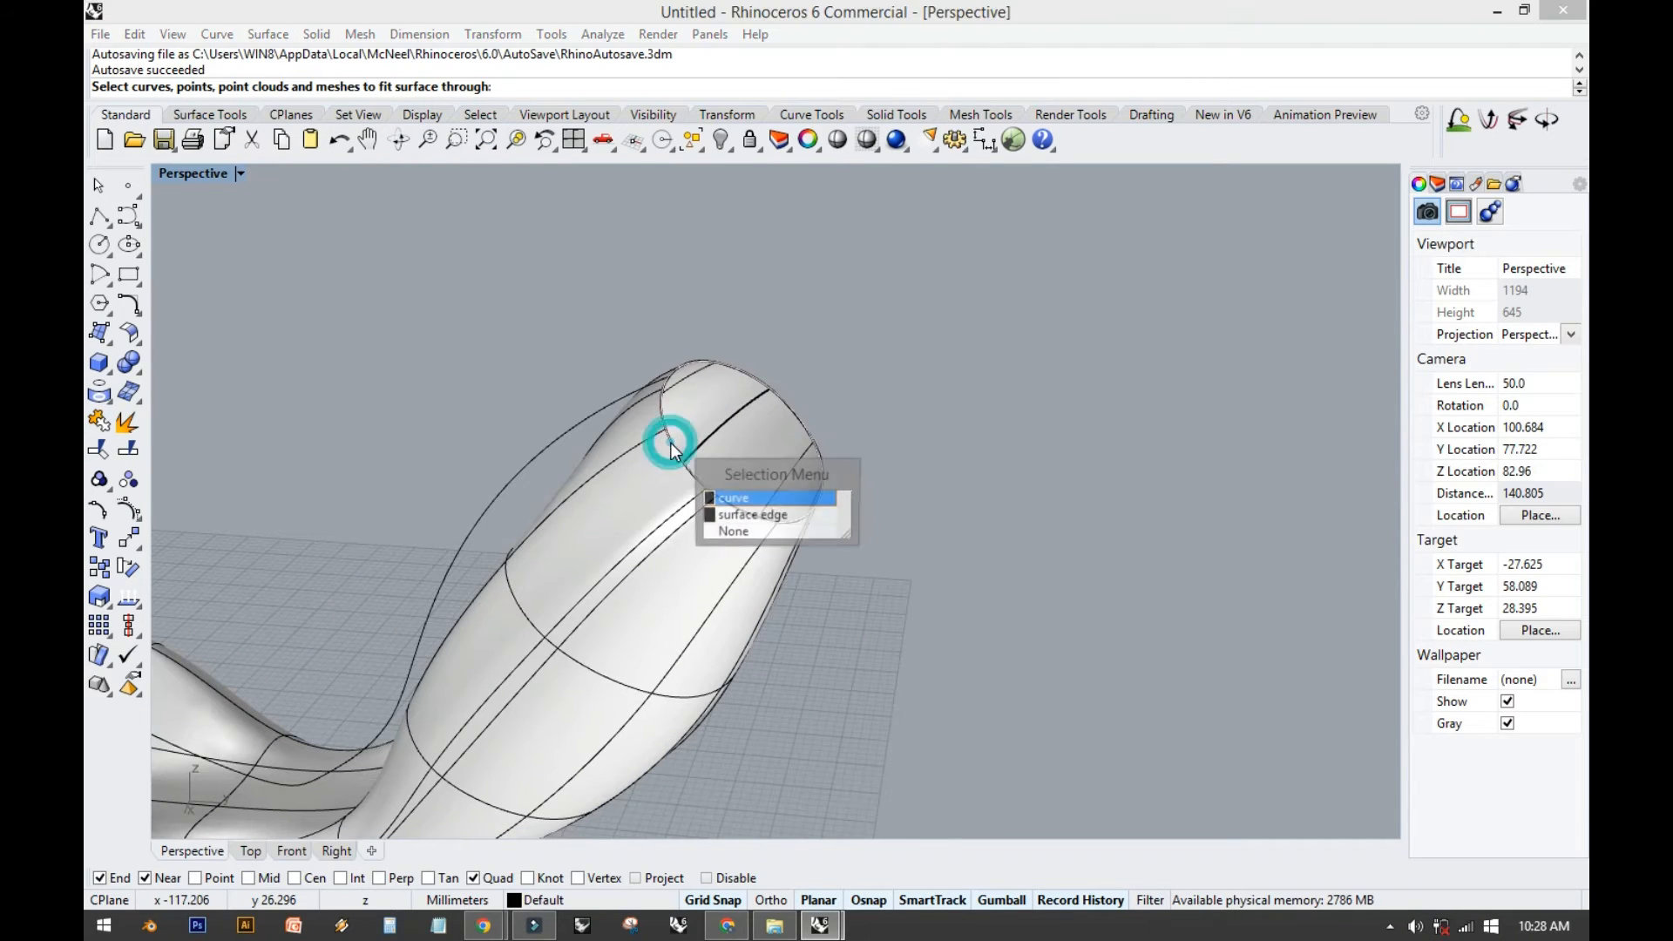
left_click(747, 516)
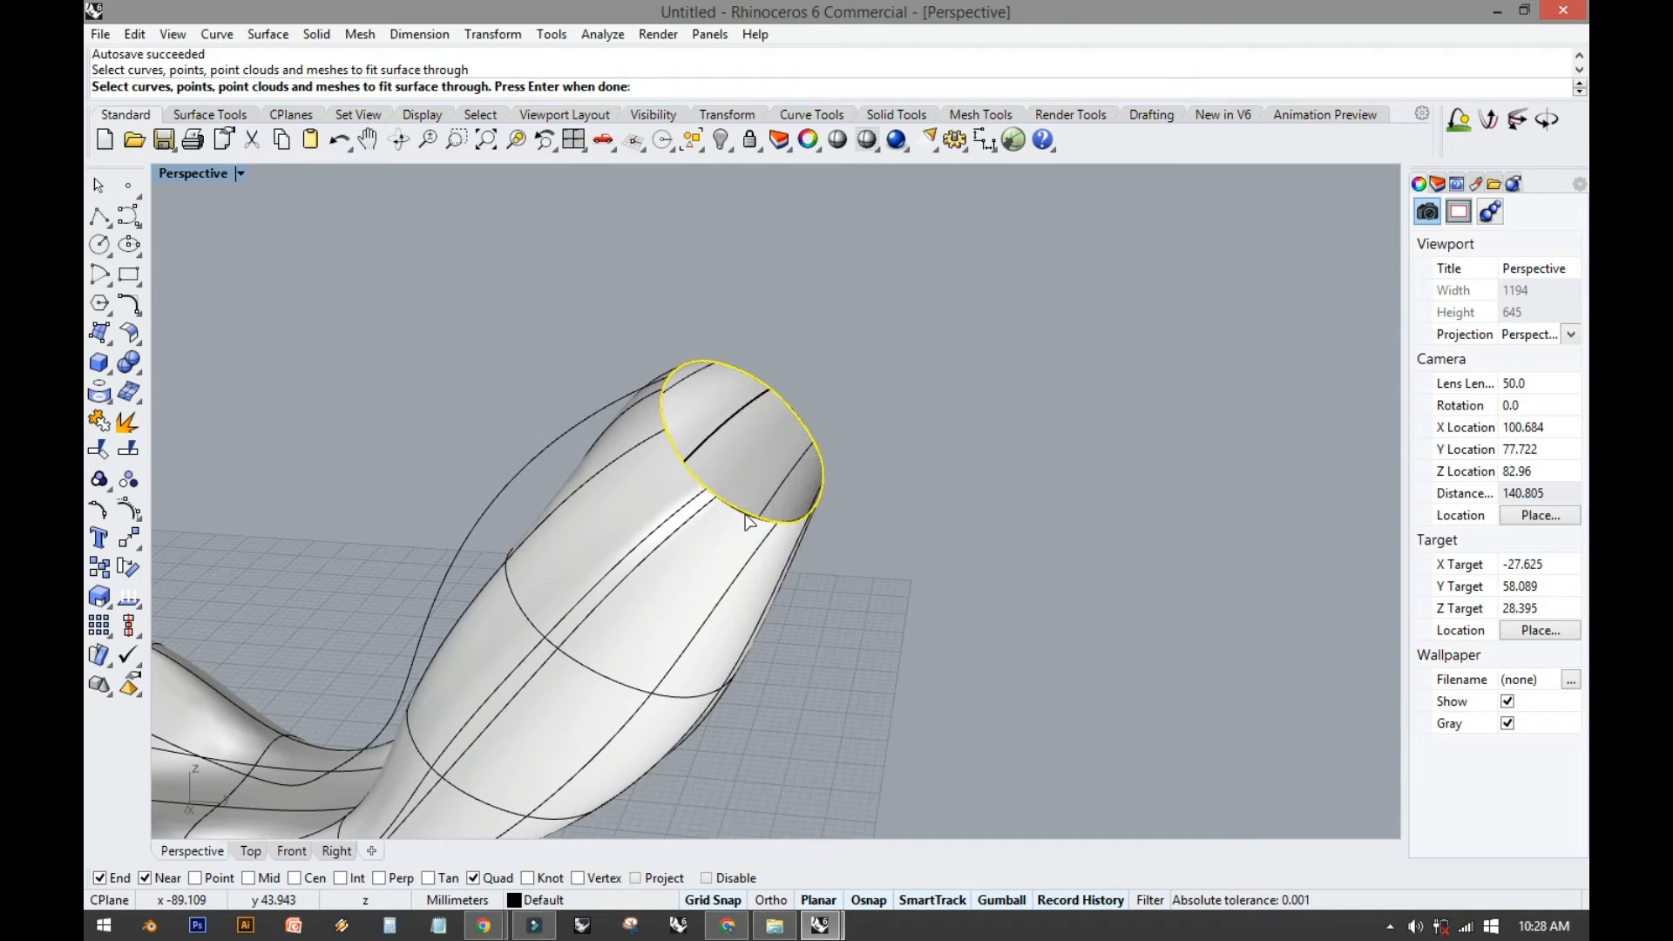
key("Return")
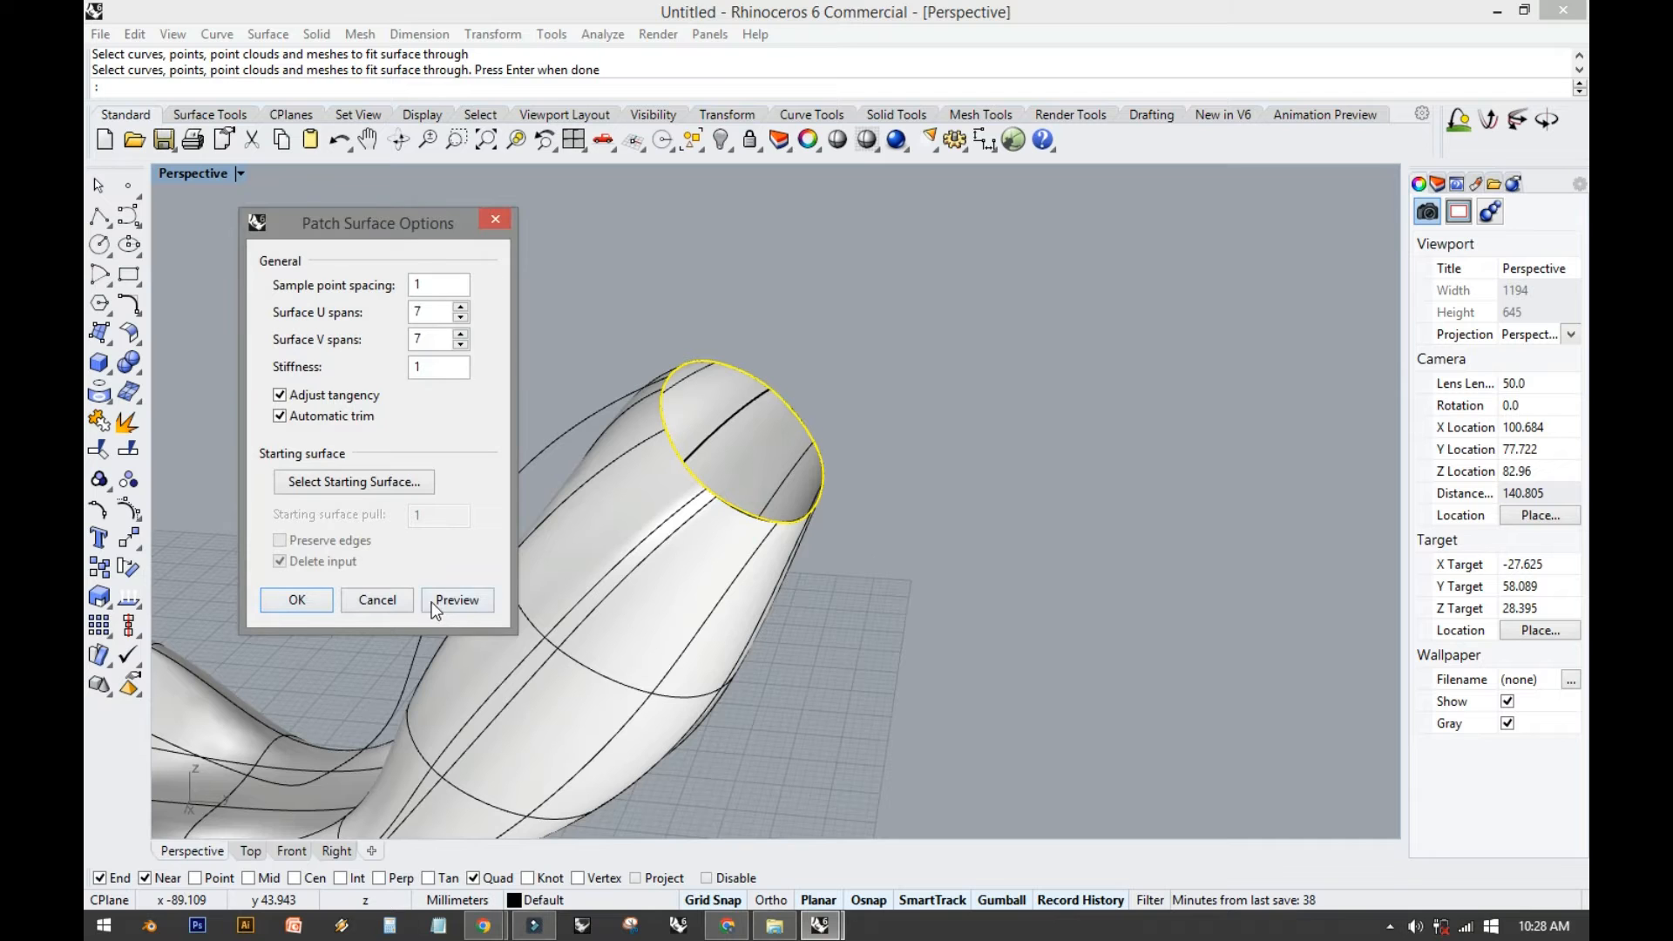
left_click(433, 608)
right_click_drag(535, 458, 709, 541)
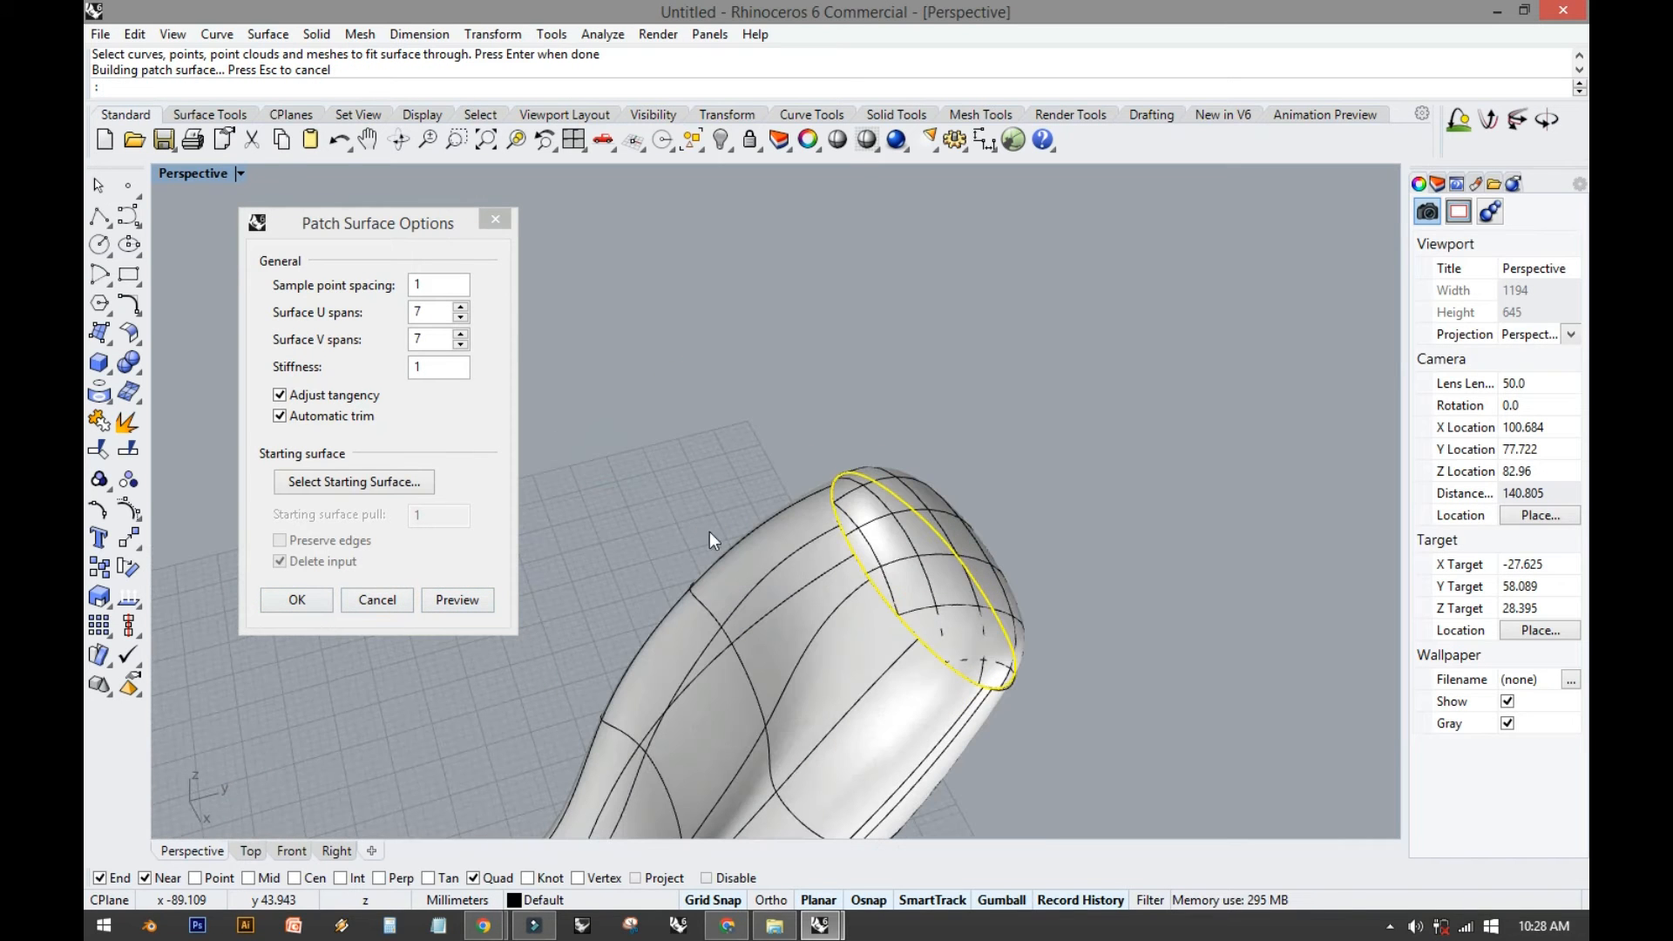
left_click(301, 598)
Examine the capped form from the side in Rendered display mode and return the Perspective view to Shaded.
right_click_drag(587, 558, 271, 301)
left_click(242, 174)
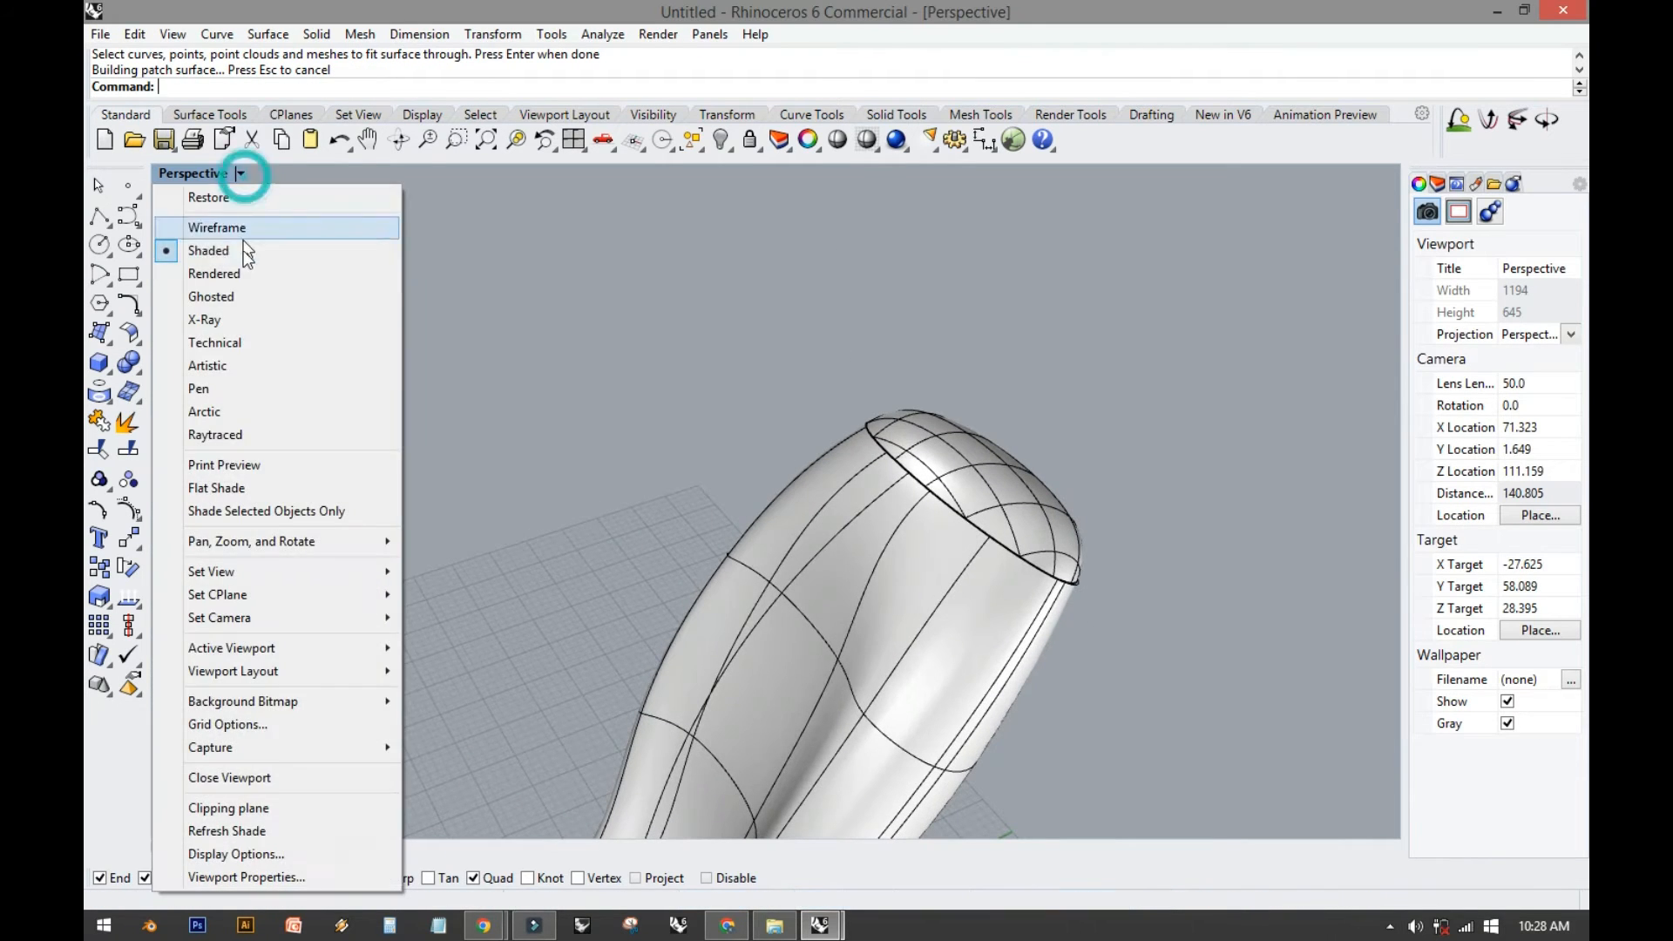
left_click(245, 269)
right_click_drag(477, 426, 566, 251, "shift")
right_click_drag(510, 341, 330, 220, "ctrl")
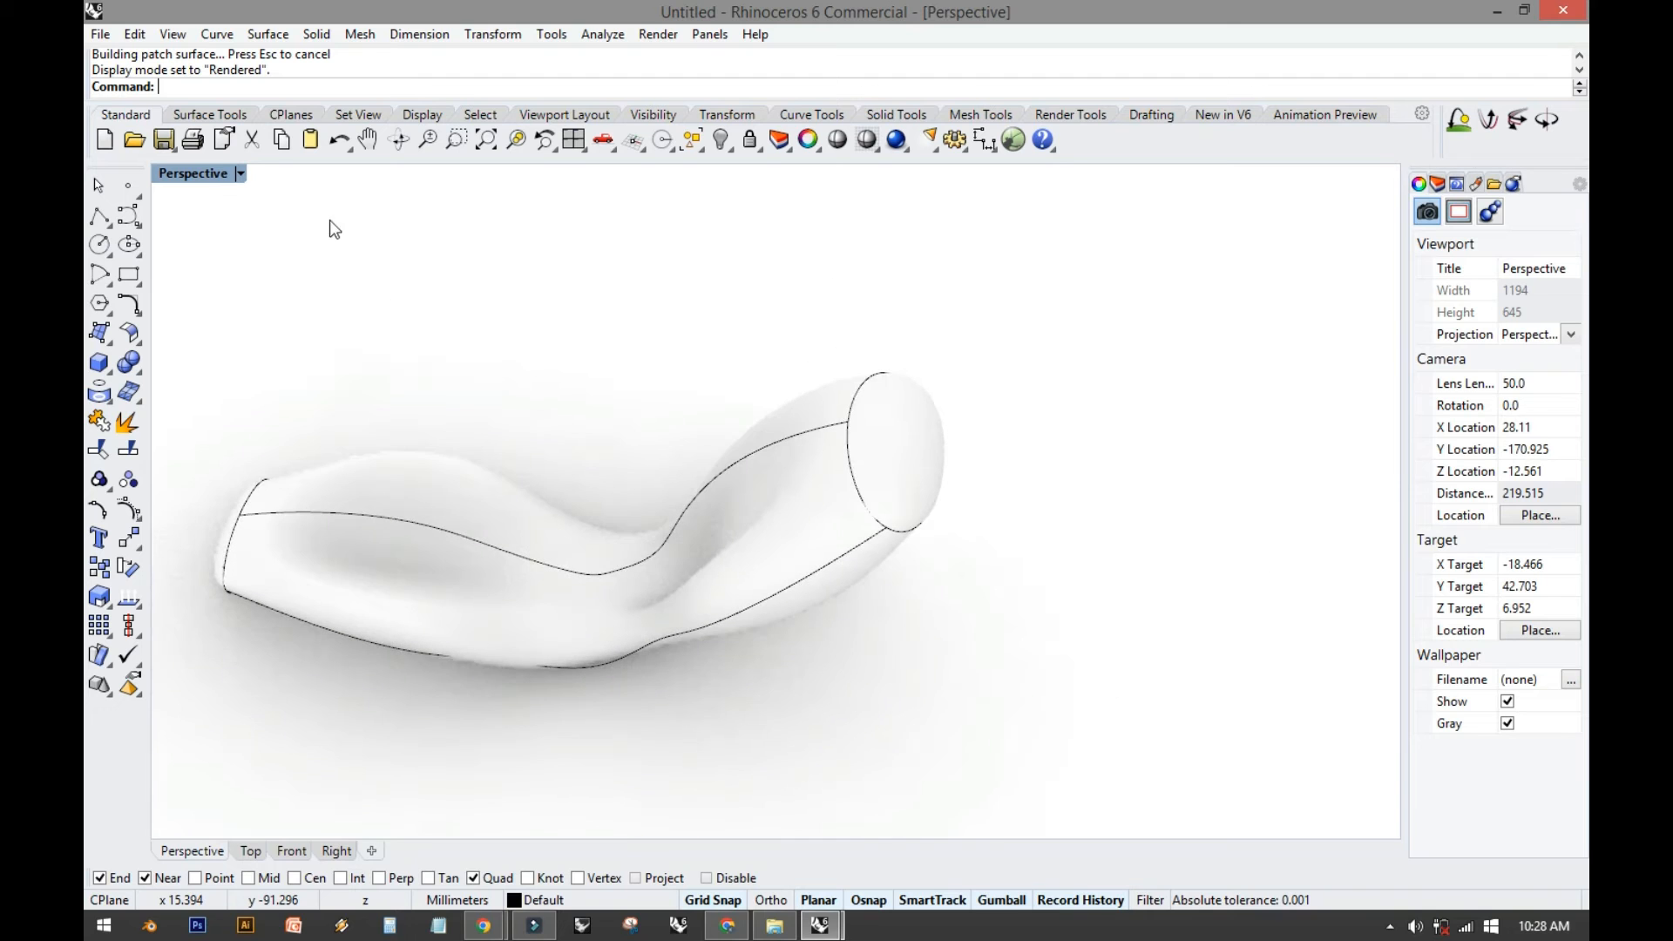
left_click(241, 173)
left_click(228, 252)
Turn on the control points of the tubular surface to edit its underside.
mouse_move(380, 433)
right_mouse_down()
mouse_move(400, 470)
mouse_move(366, 336)
mouse_move(439, 471)
mouse_move(479, 495)
mouse_move(519, 336)
mouse_move(441, 377)
mouse_move(628, 474)
mouse_move(507, 435)
mouse_move(561, 513)
mouse_move(673, 536)
mouse_move(385, 505)
mouse_move(426, 474)
right_mouse_up()
right_click_drag(553, 482, 507, 383, "shift")
right_click_drag(507, 387, 532, 330)
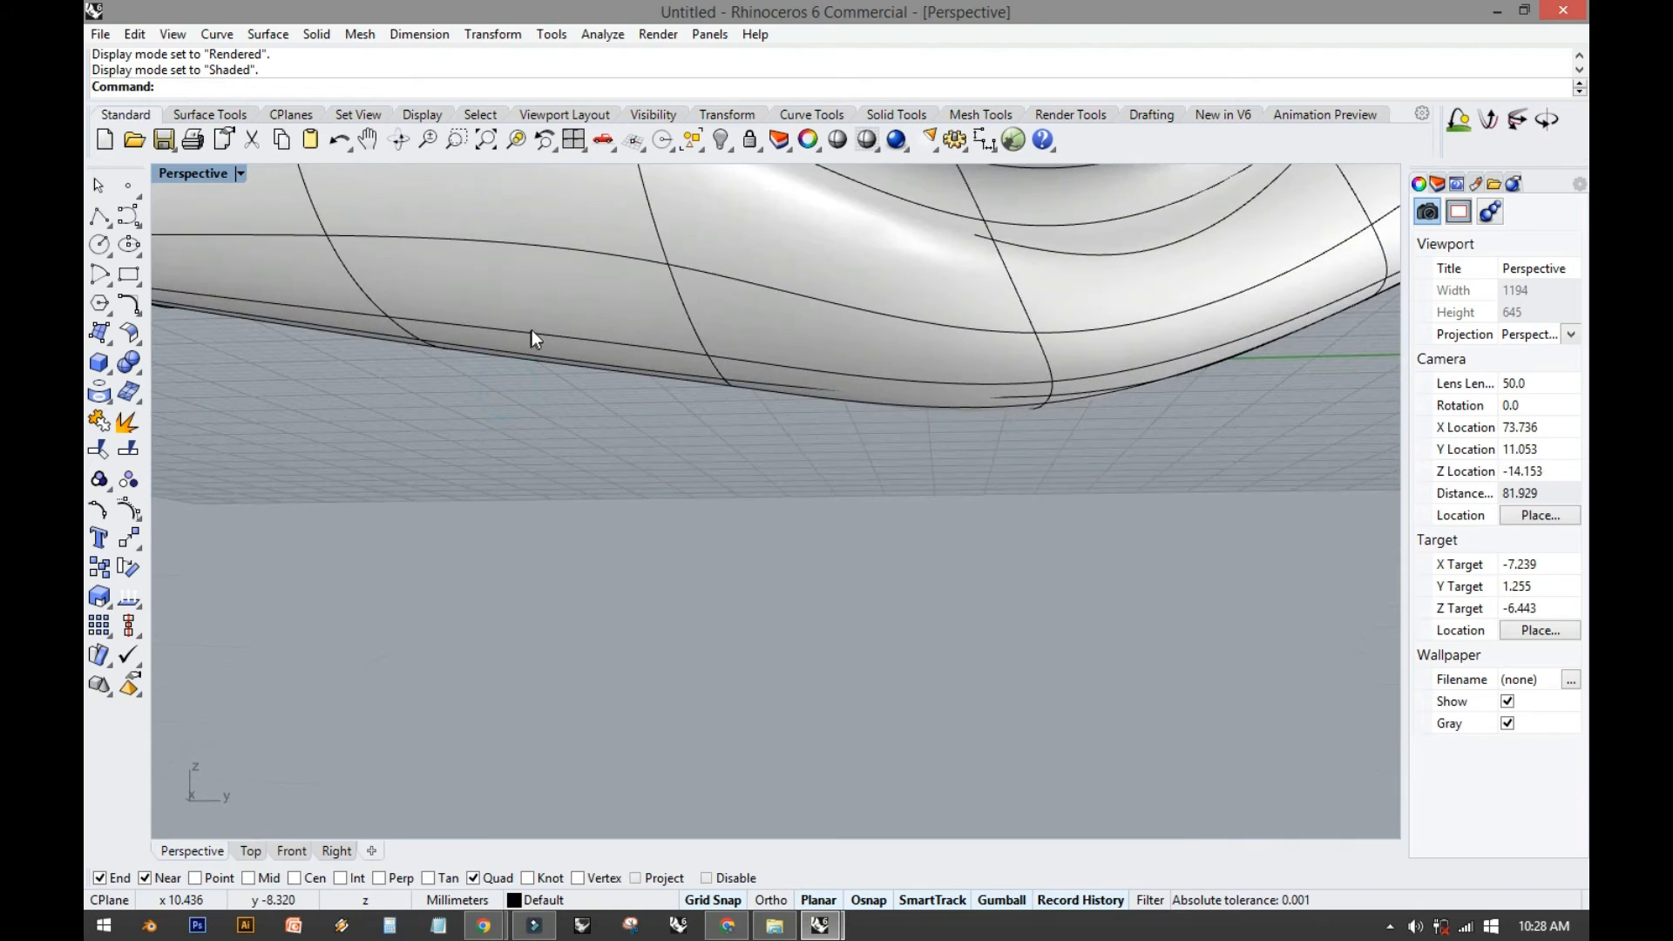
left_click(531, 330)
key("F10")
right_click_drag(393, 301, 458, 253)
Move four neighbouring control points along the form's lower side slightly upward and turn the control points off.
left_click(453, 238)
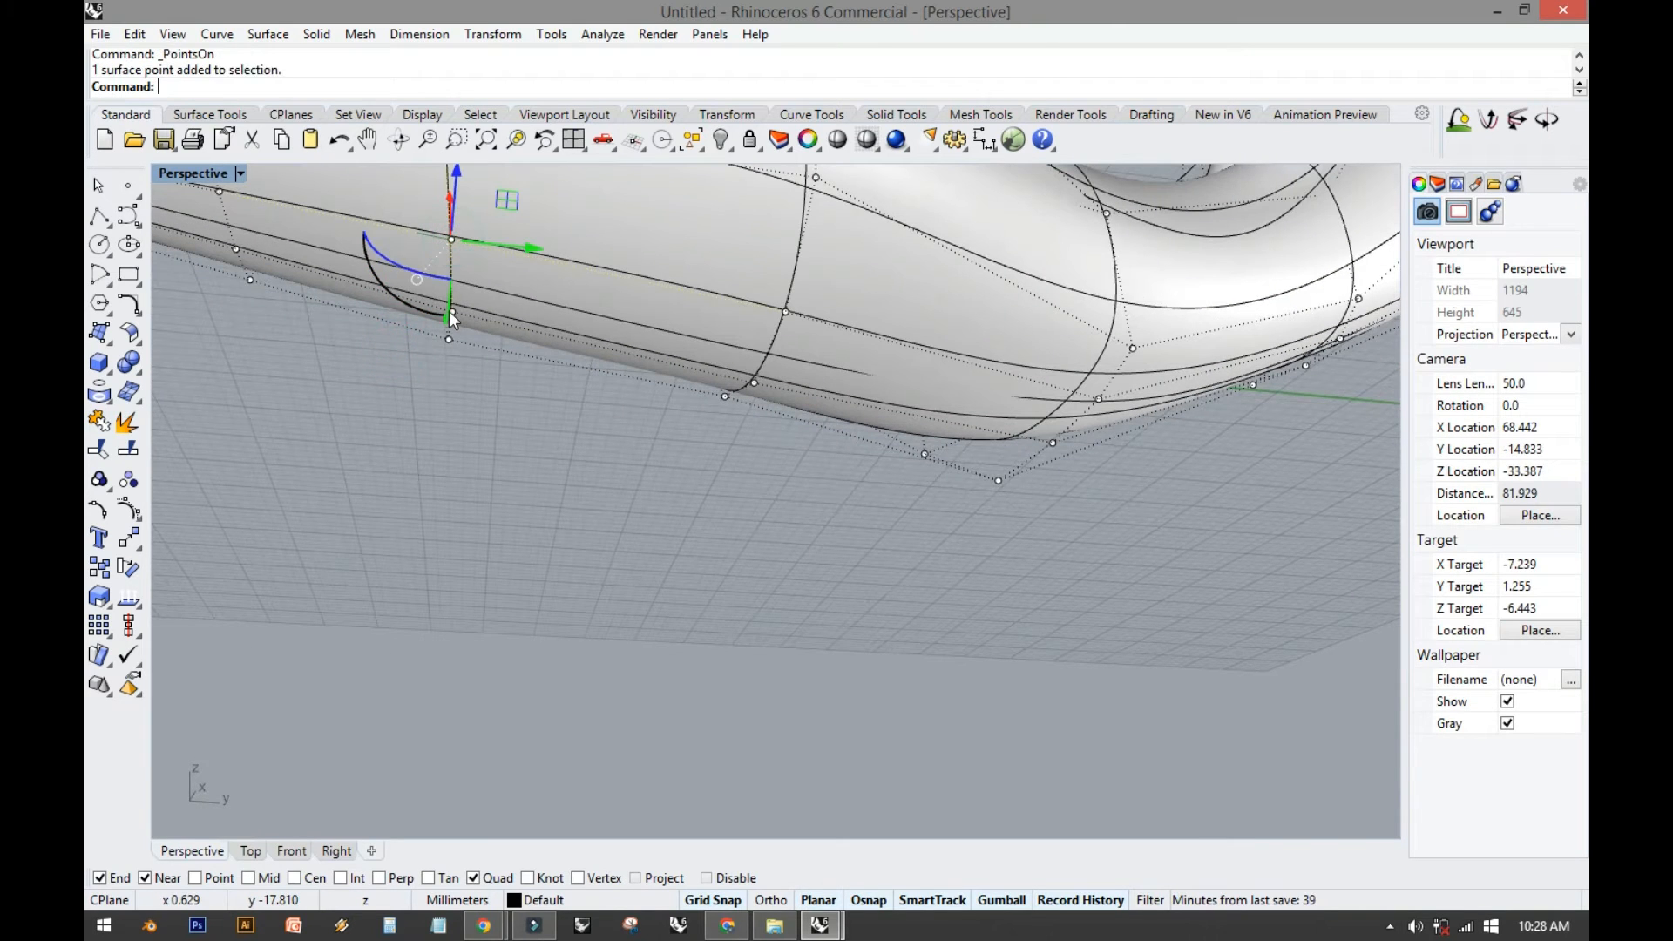
left_click(451, 312, "shift")
left_click(784, 312, "shift")
left_click(754, 381, "shift")
right_click_drag(755, 381, 573, 363)
left_click_drag(576, 300, 576, 266)
right_click_drag(563, 330, 762, 575)
scroll(677, 400, "down", 12)
key("Escape")
key("Escape")
Switch from the maximized Perspective view to the four-viewport layout.
right_click_drag(649, 531, 641, 584, "shift")
right_click_drag(447, 523, 375, 453)
double_click(207, 179)
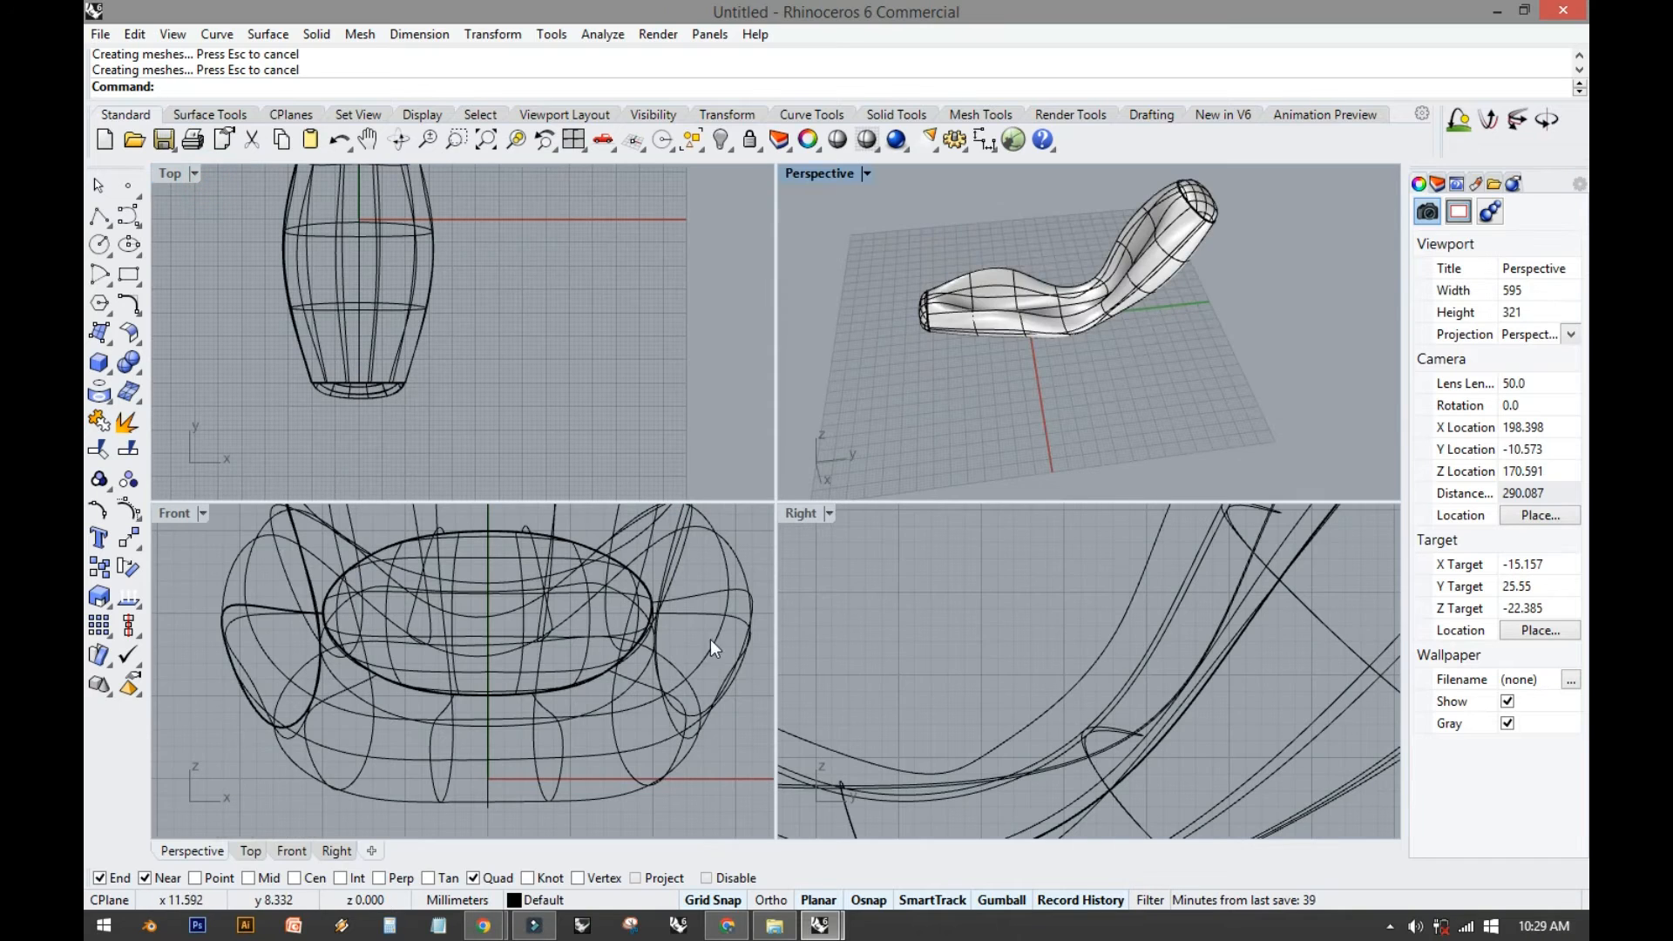
scroll(974, 405, "up", 15)
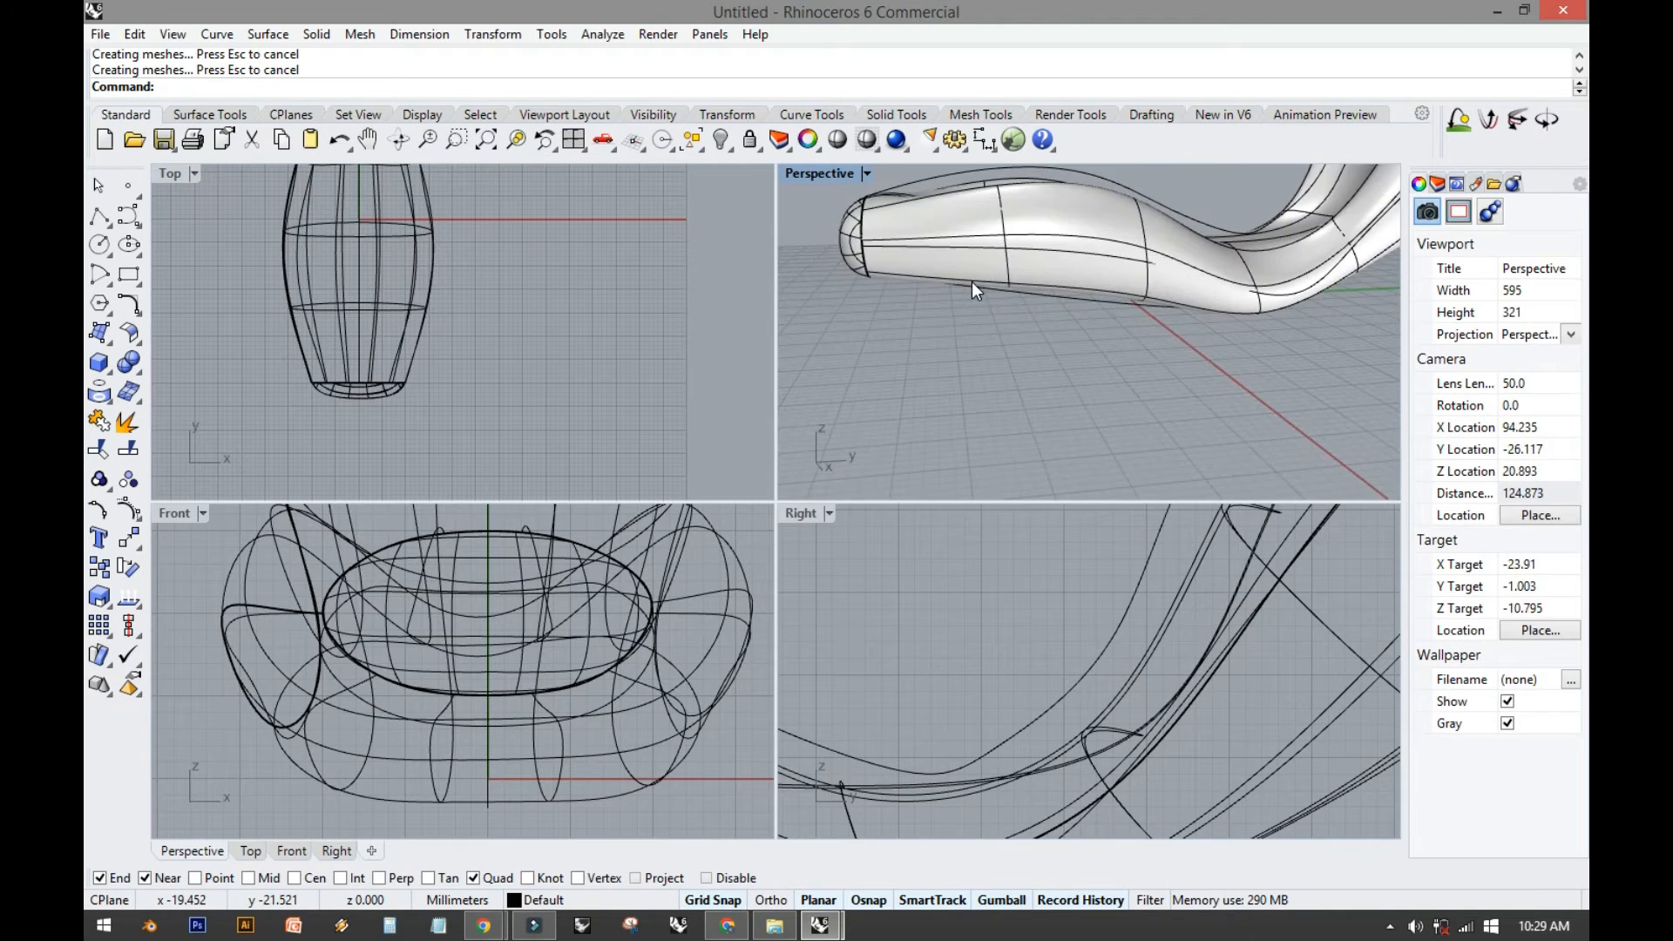
scroll(965, 345, "down", 2)
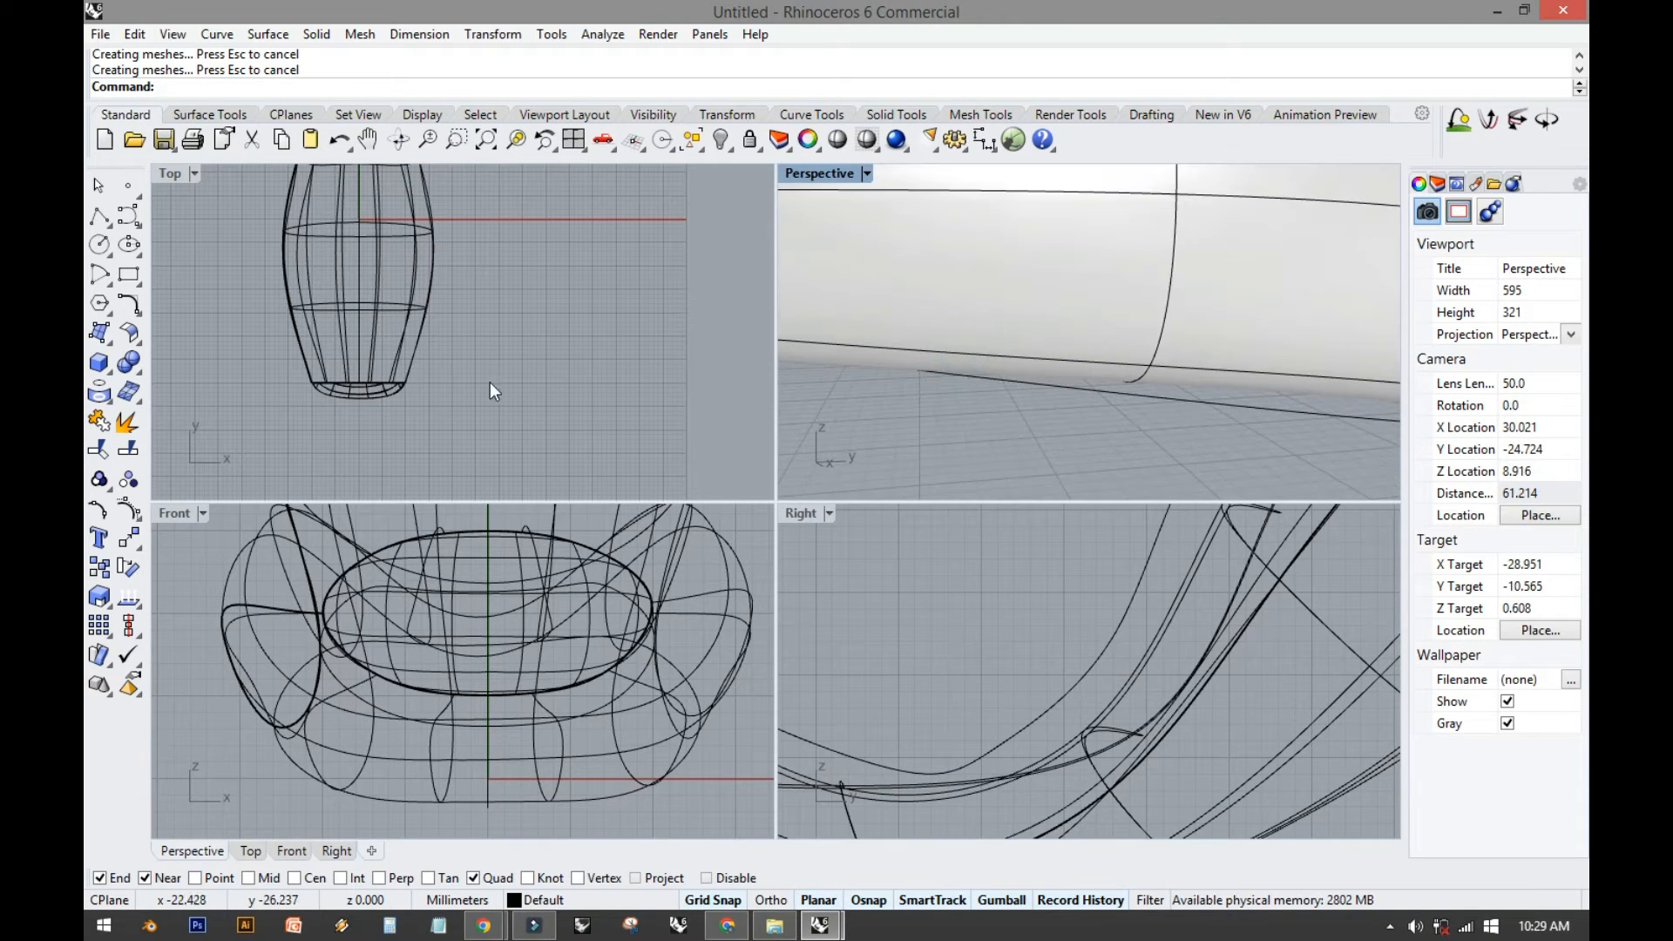
Draw a small center-radius circle beside the lower part of the tubular form in the Top view.
left_click(107, 246)
left_click(140, 256)
scroll(462, 363, "up", 5)
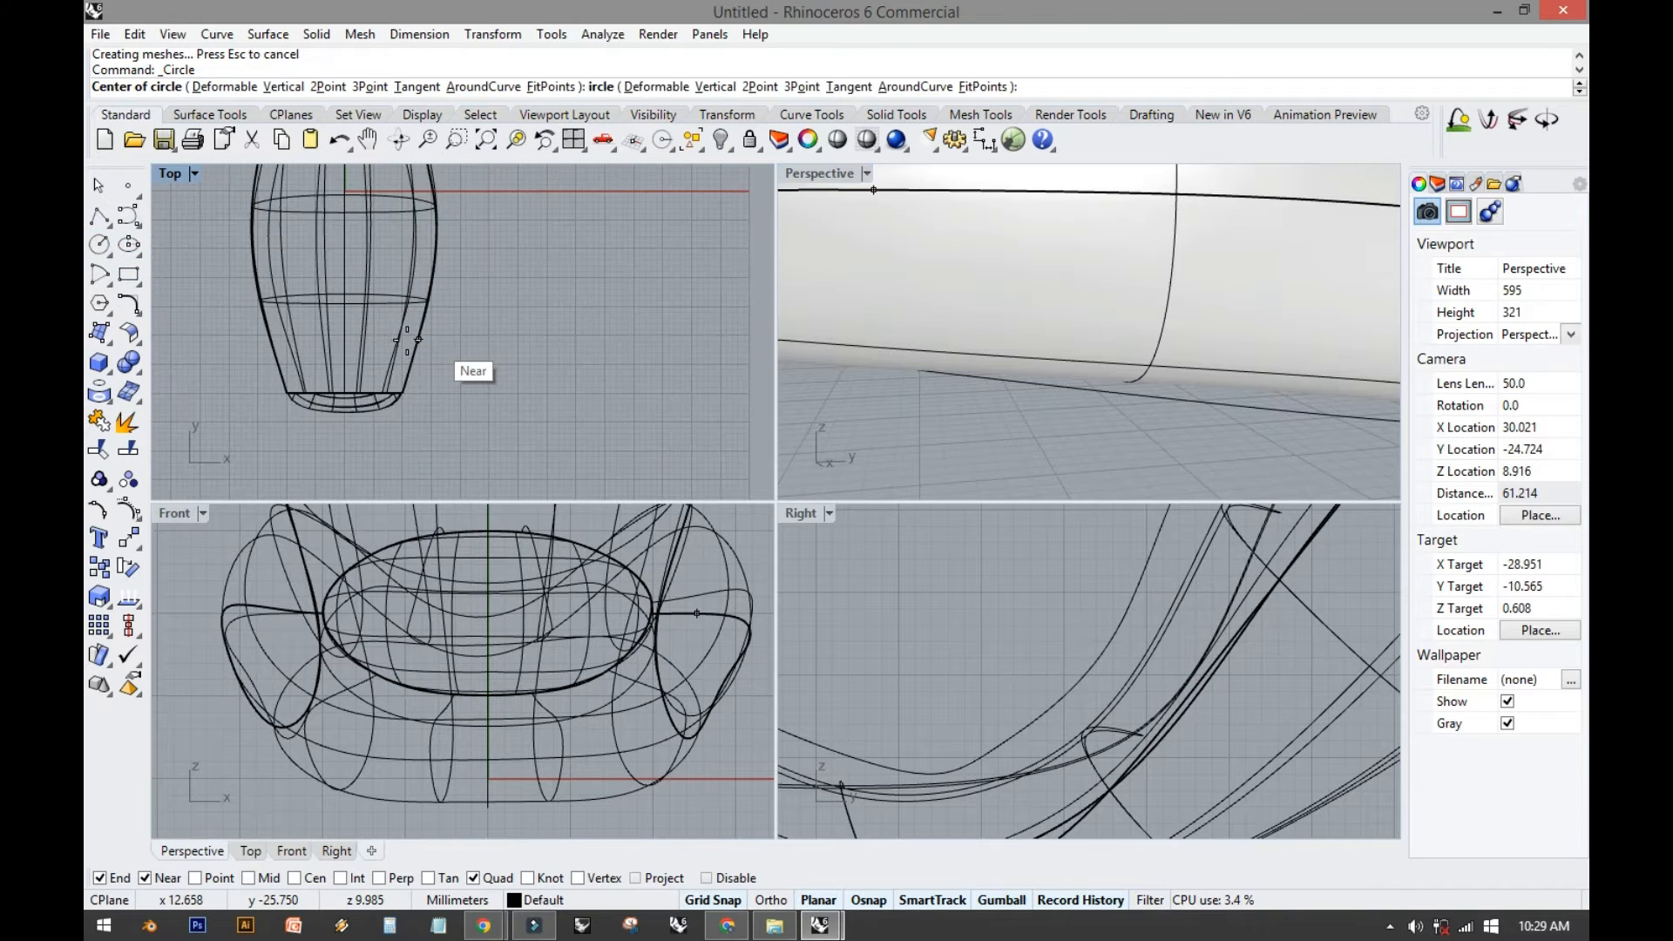
left_click(488, 364)
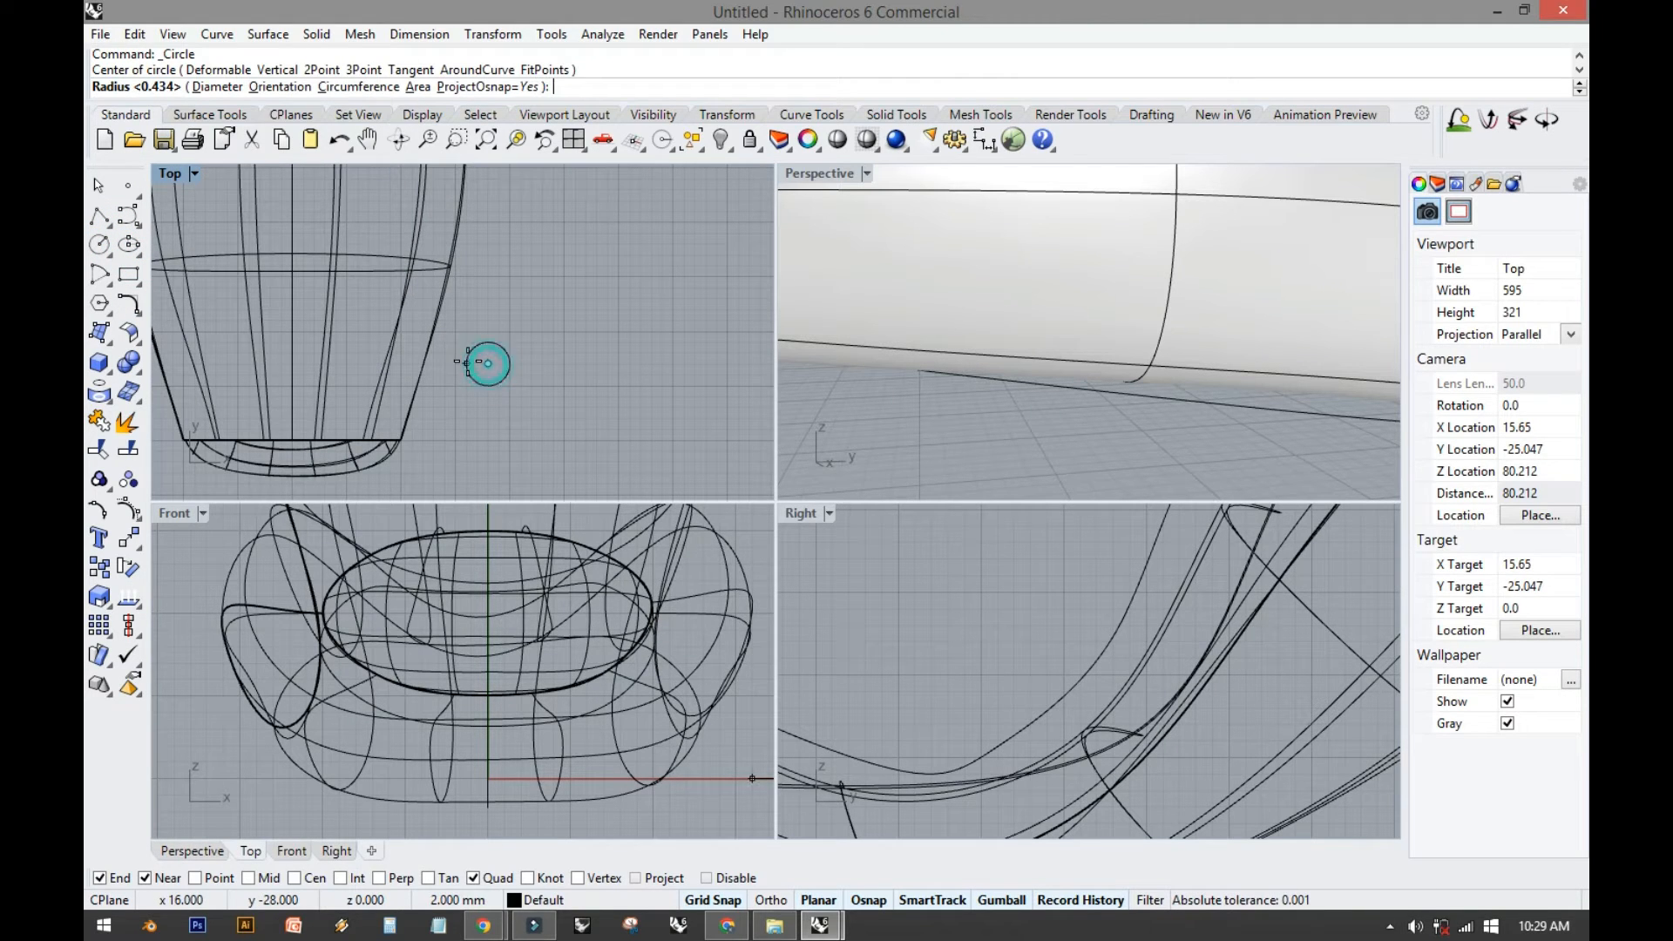
left_click(455, 362)
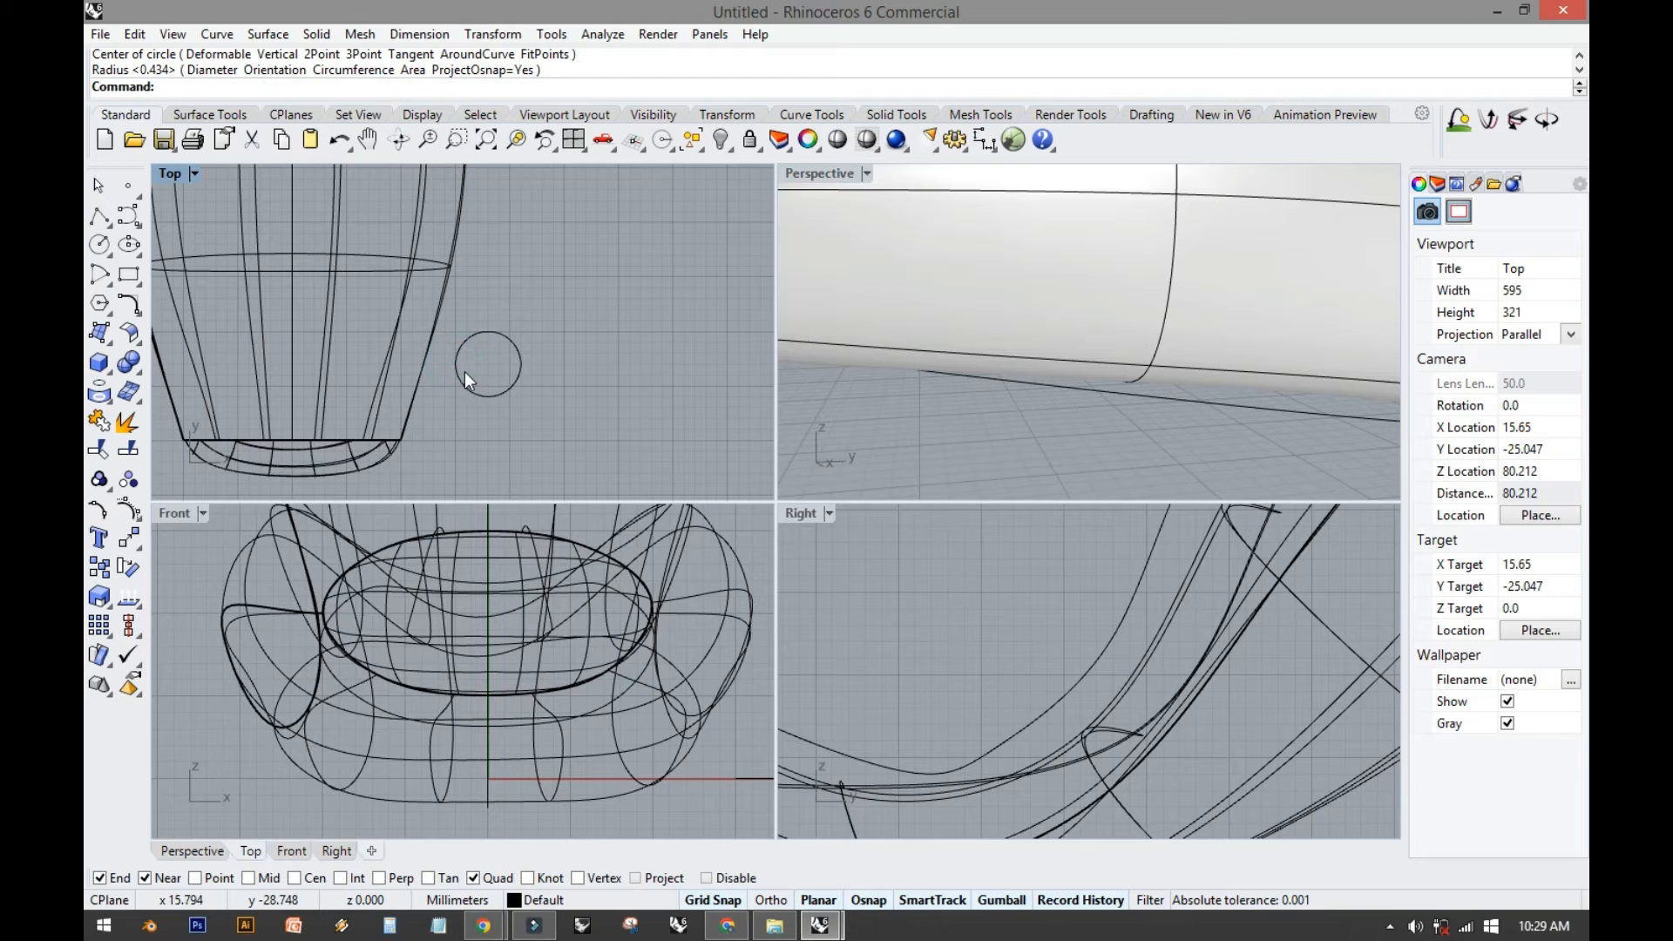
Move the circle sideways over the form's edge in the Top view and tilt it in the Front view.
left_click(459, 372)
left_click_drag(551, 359, 455, 358)
right_click_drag(557, 551, 391, 591)
left_click_drag(392, 790, 411, 812)
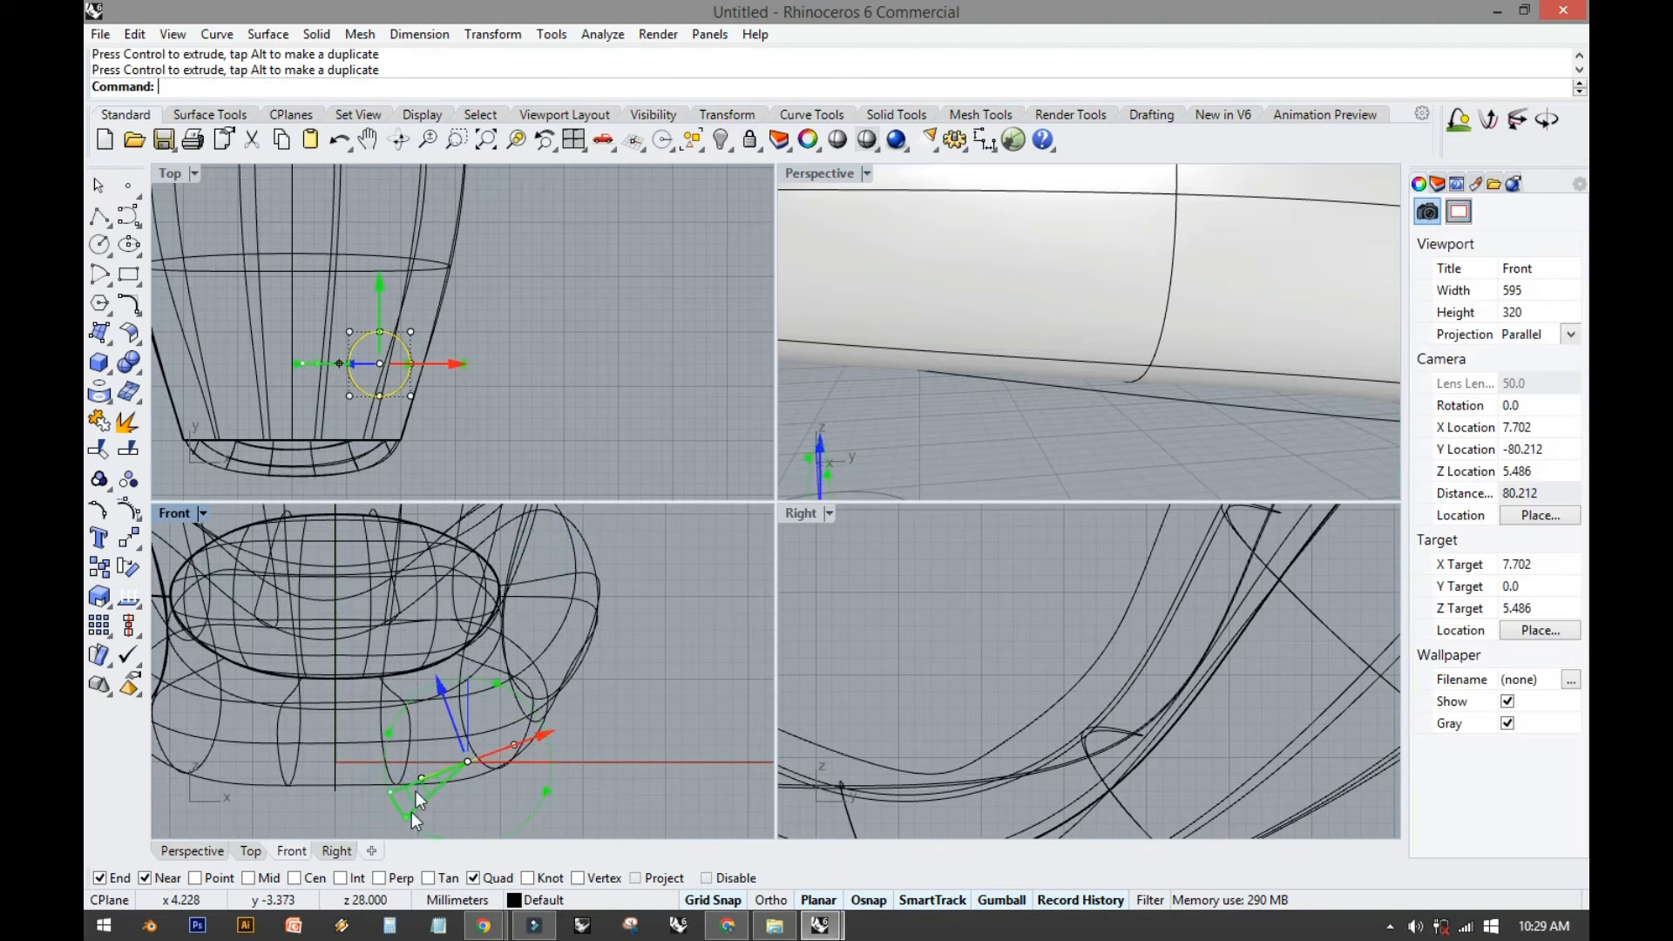
Delete the tilted circle overlapping the form's side.
left_click(502, 430)
right_click_drag(538, 439, 505, 384)
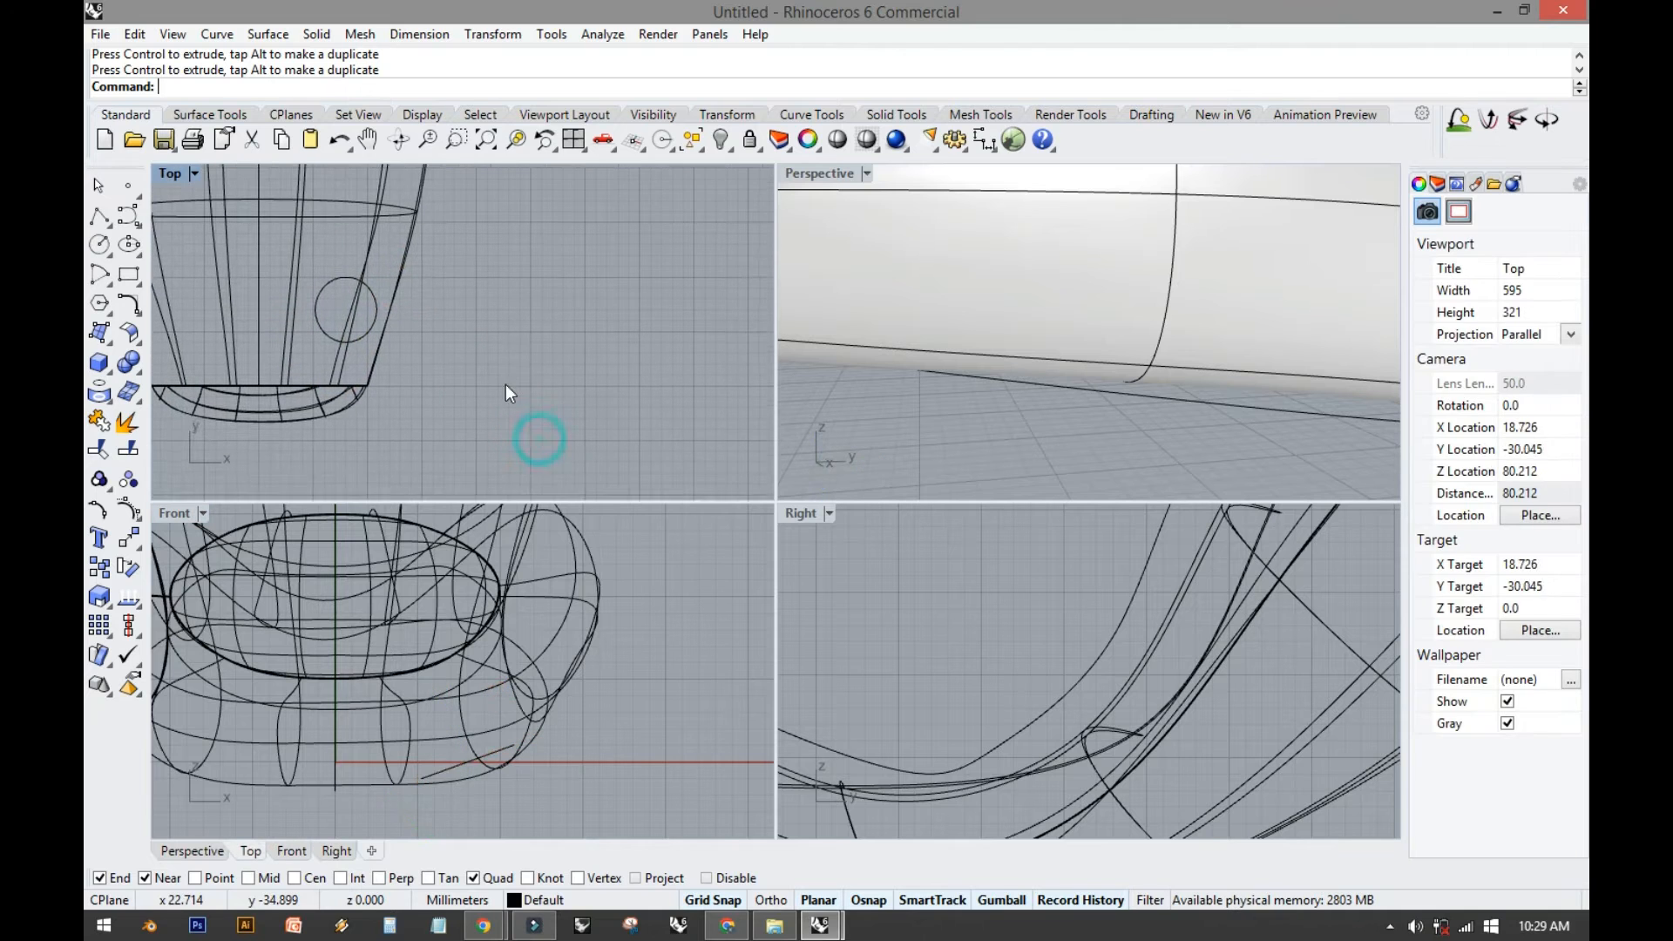
left_click(377, 298)
key("Delete")
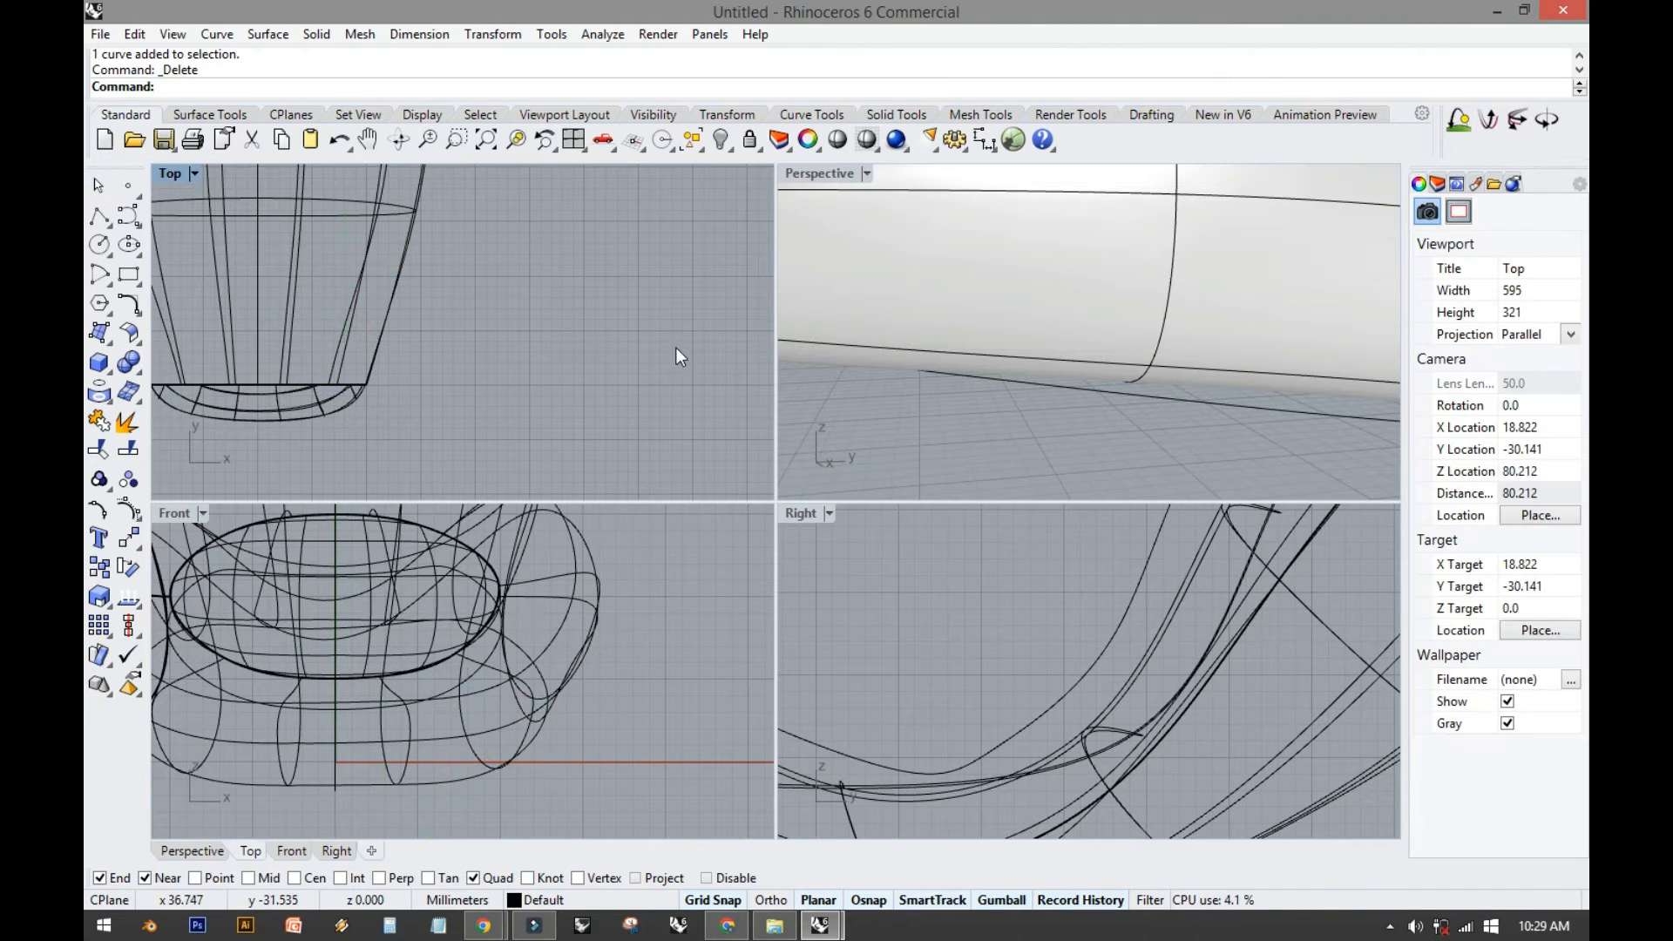
double_click(810, 514)
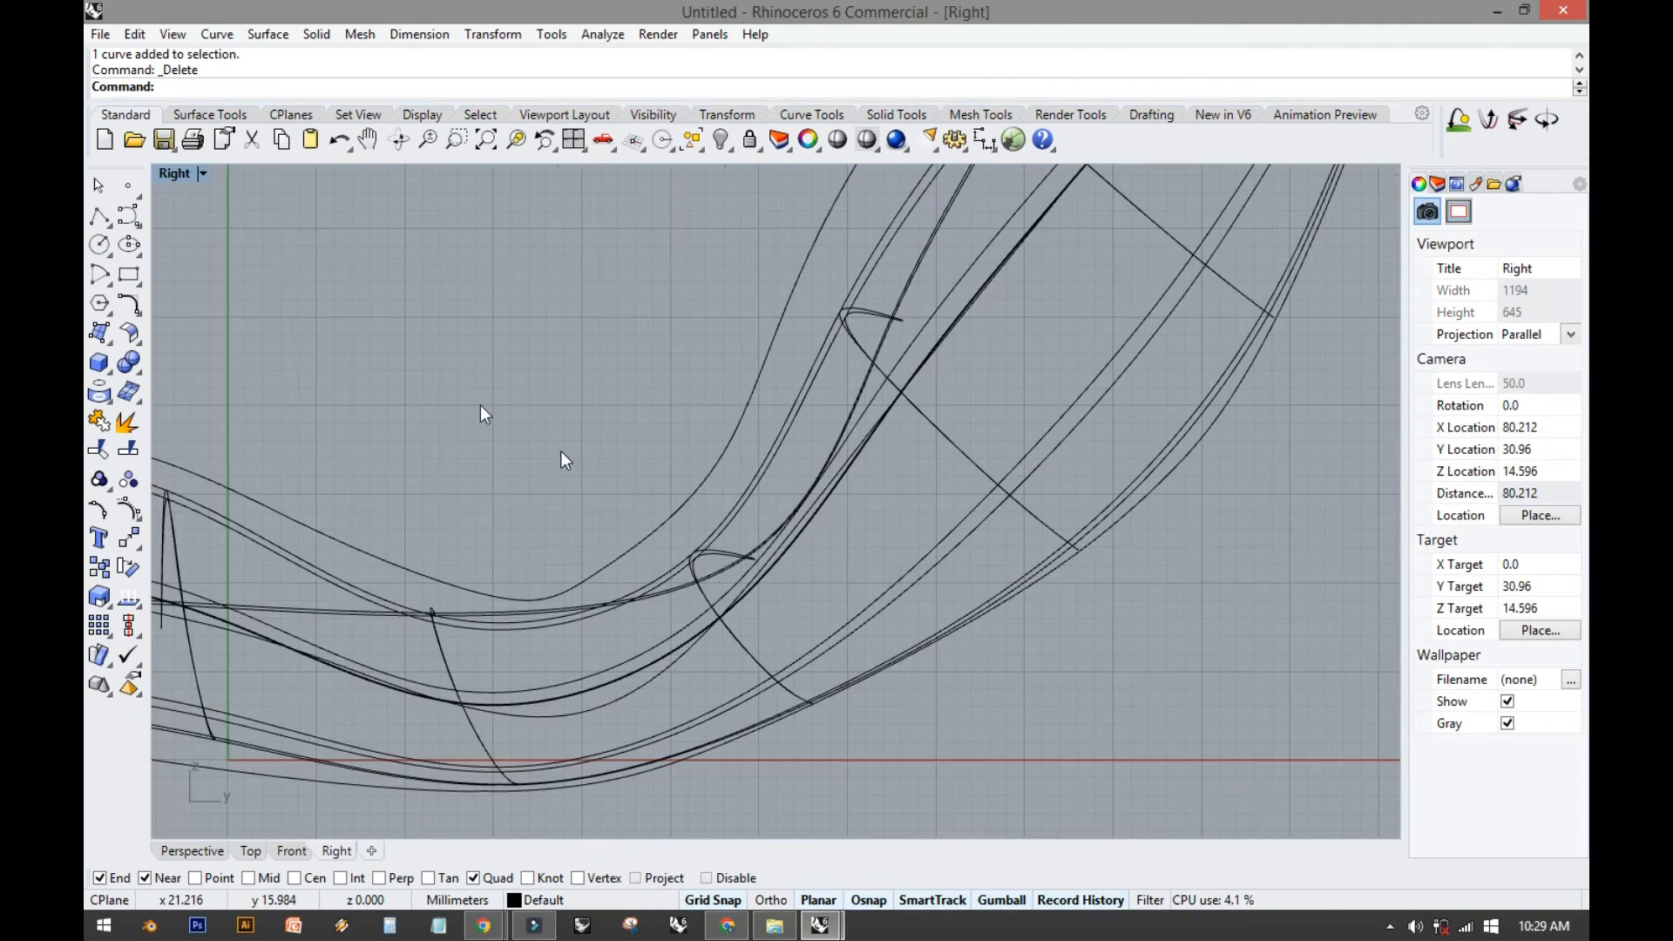
double_click(181, 174)
left_click(386, 333)
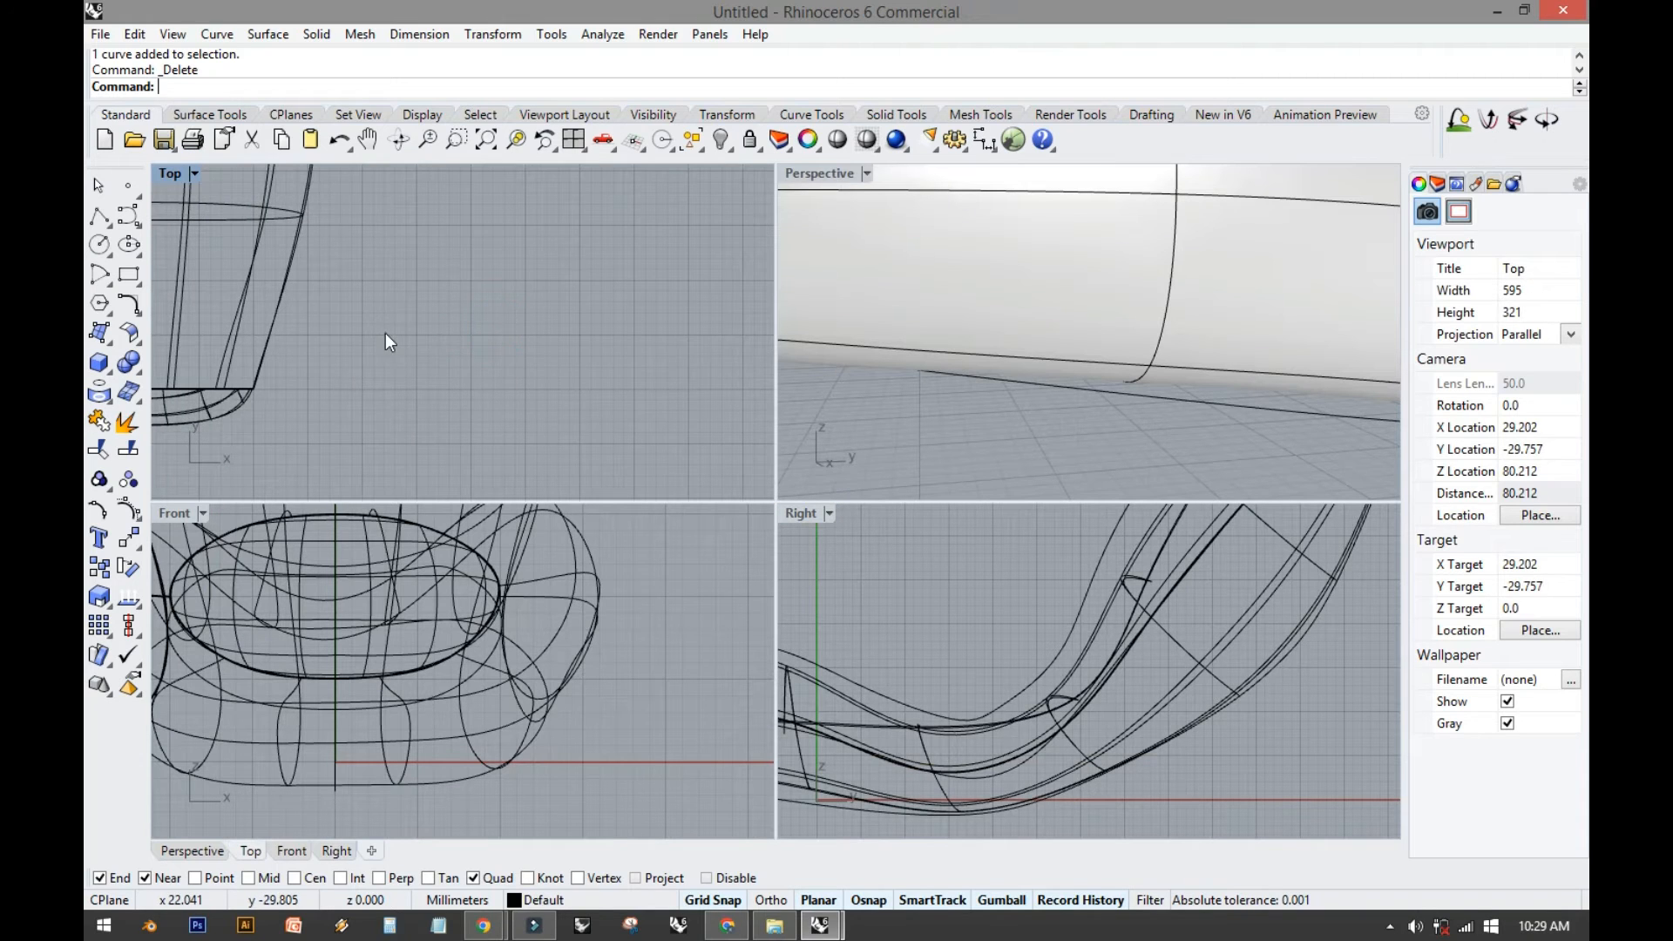
scroll(505, 261, "down", 5)
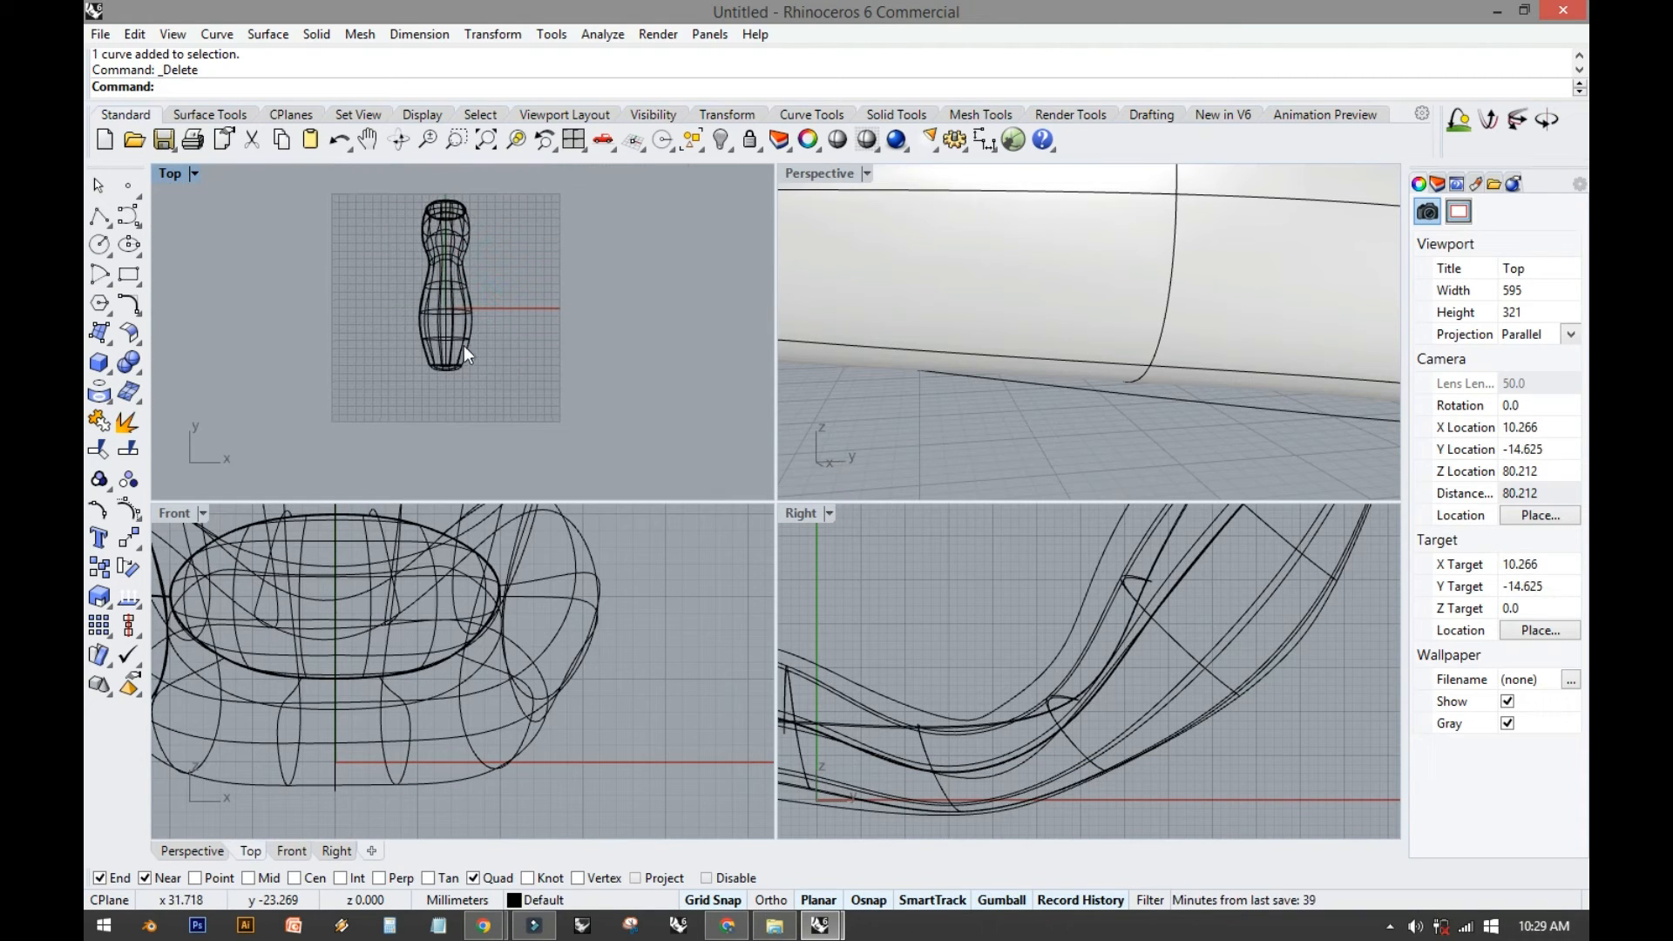
Draw an arched four-point control-point curve beside the form in the Front view, descending below the X axis.
left_click(101, 245)
left_click(122, 220)
right_click_drag(712, 677, 493, 660)
left_click(477, 646)
right_click_drag(590, 609, 526, 611)
left_click(546, 585)
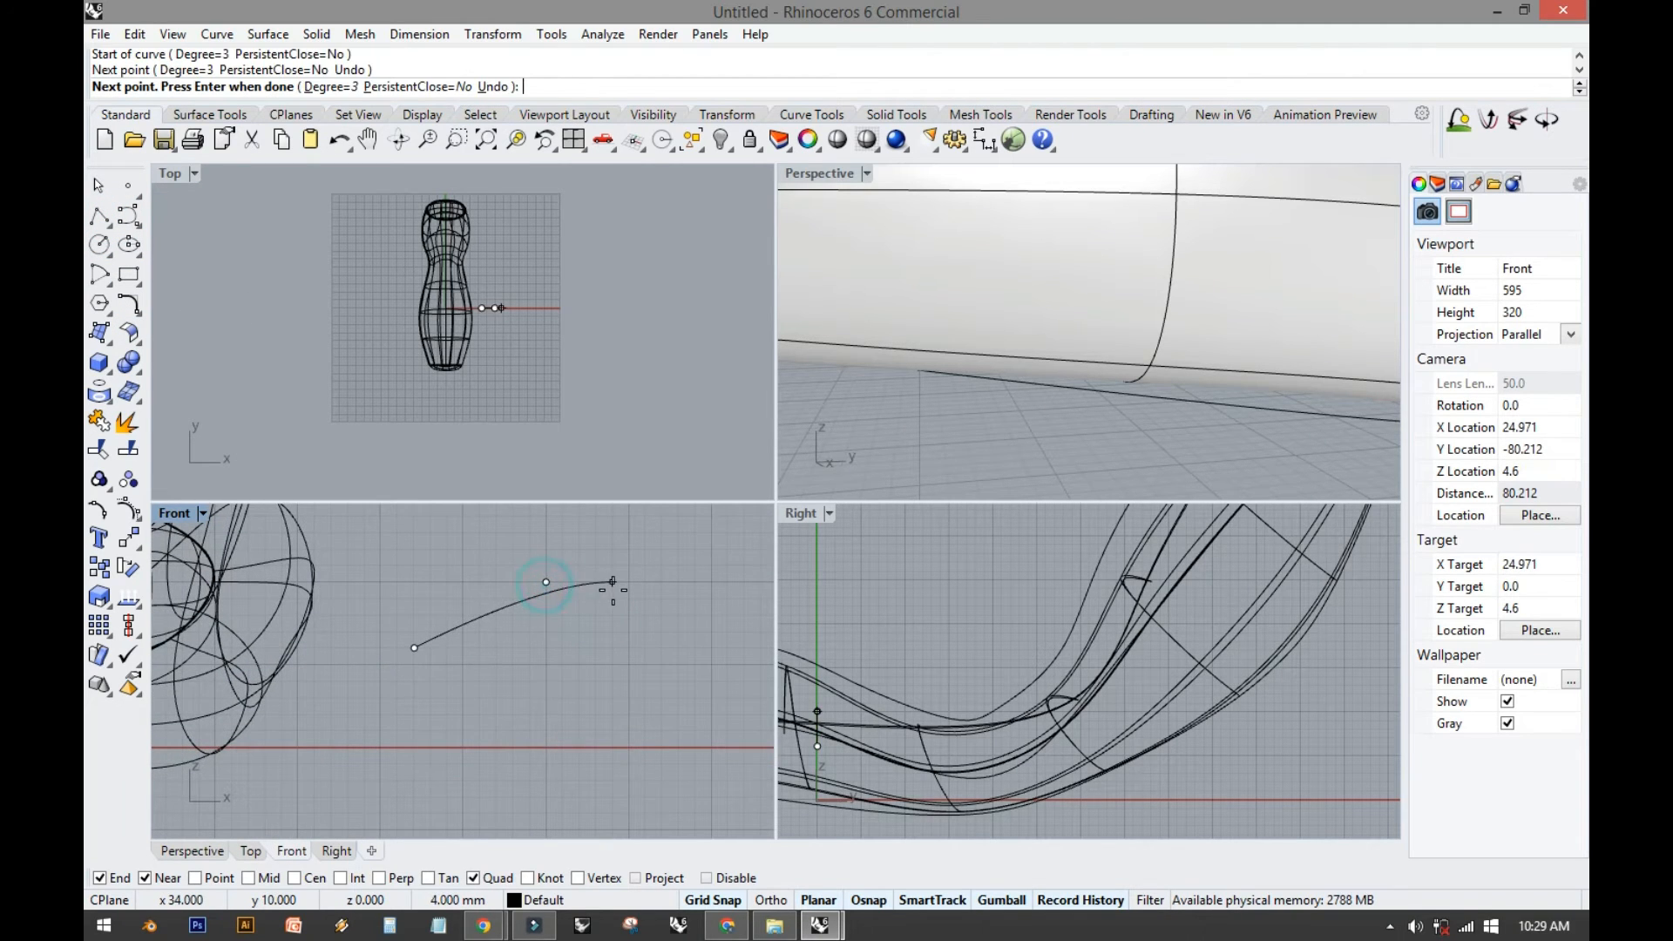
left_click(598, 590)
right_click_drag(665, 680, 549, 593)
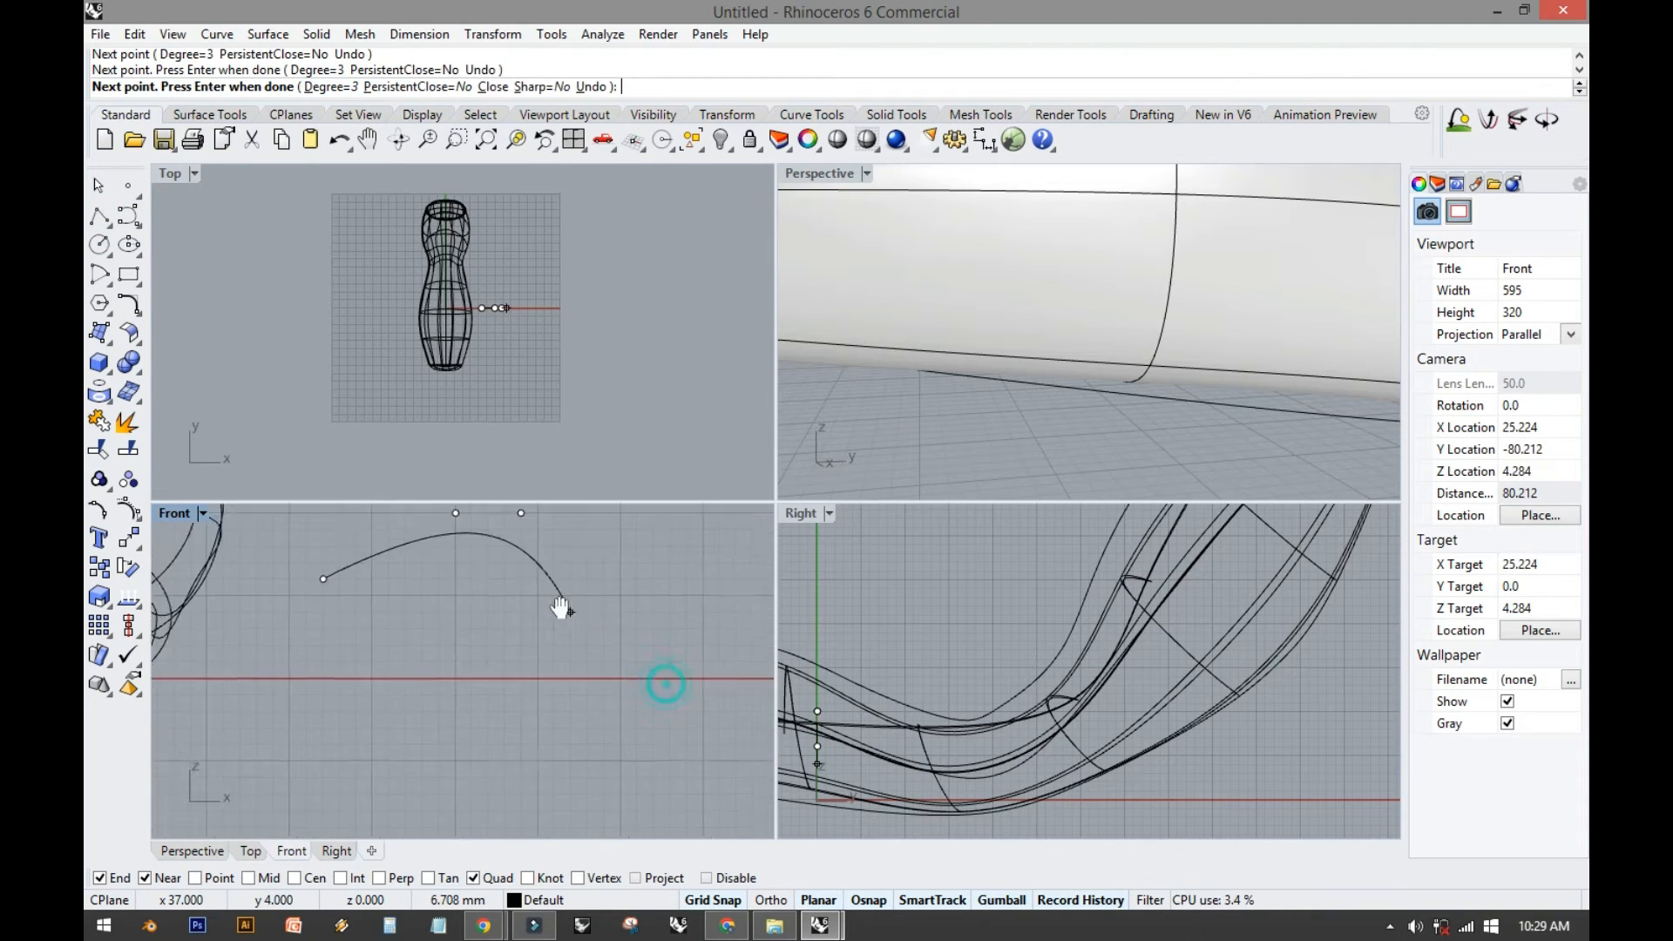
left_click(655, 804)
right_click(656, 803)
Draw a circle of 1 mm radius centered on the arched curve's lower end in the Top view.
scroll(541, 348, "up", 5)
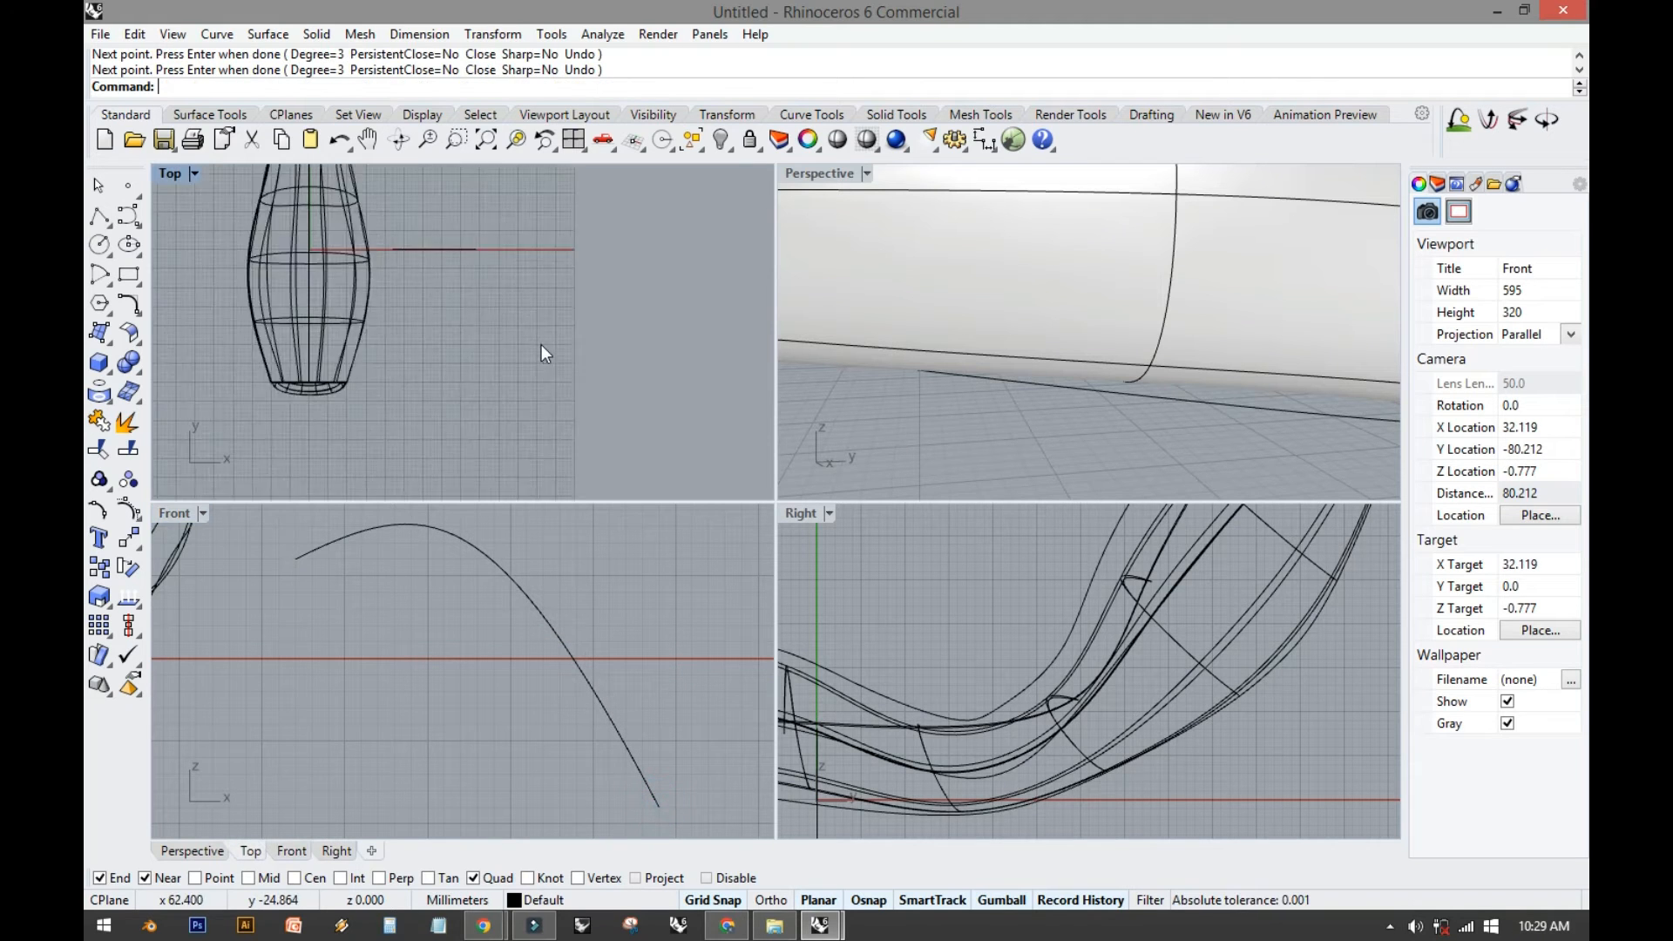
left_click(100, 244)
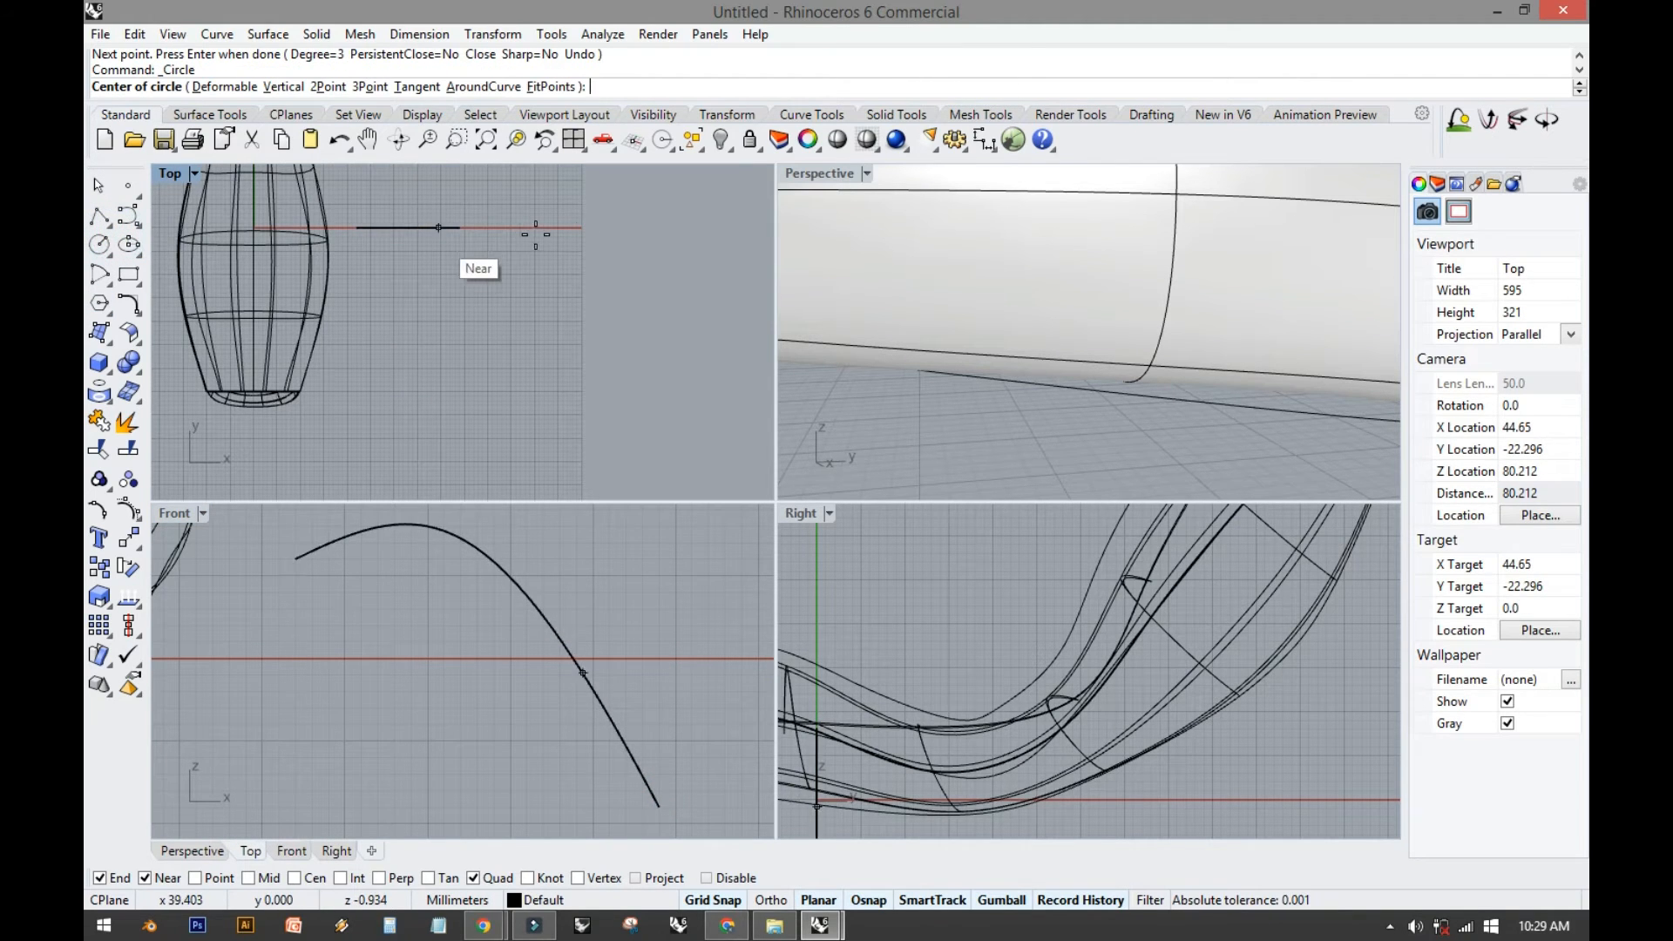
left_click(463, 229)
scroll(463, 227, "up", 12)
scroll(462, 227, "down", 2)
left_click(463, 226)
right_click_drag(412, 244, 521, 276)
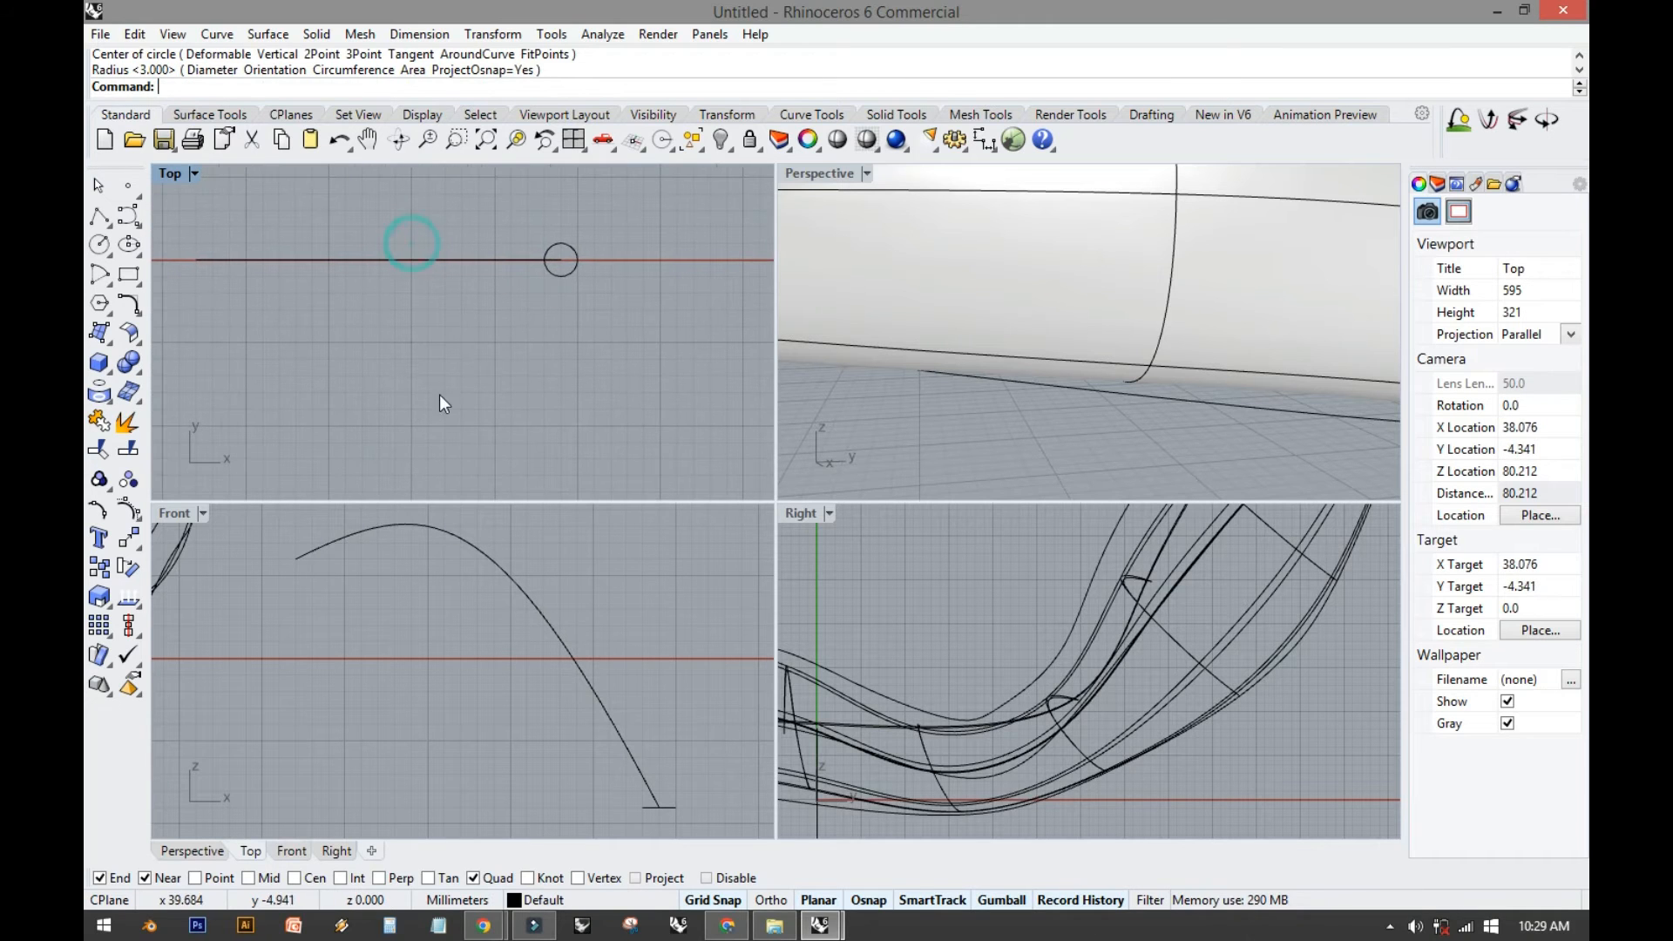
Draw an upright circle of about 3.6 mm radius centered on the arched curve's upper end, sizing it in the Right view.
right_click(302, 554)
left_click(296, 559)
scroll(1012, 572, "down", 8)
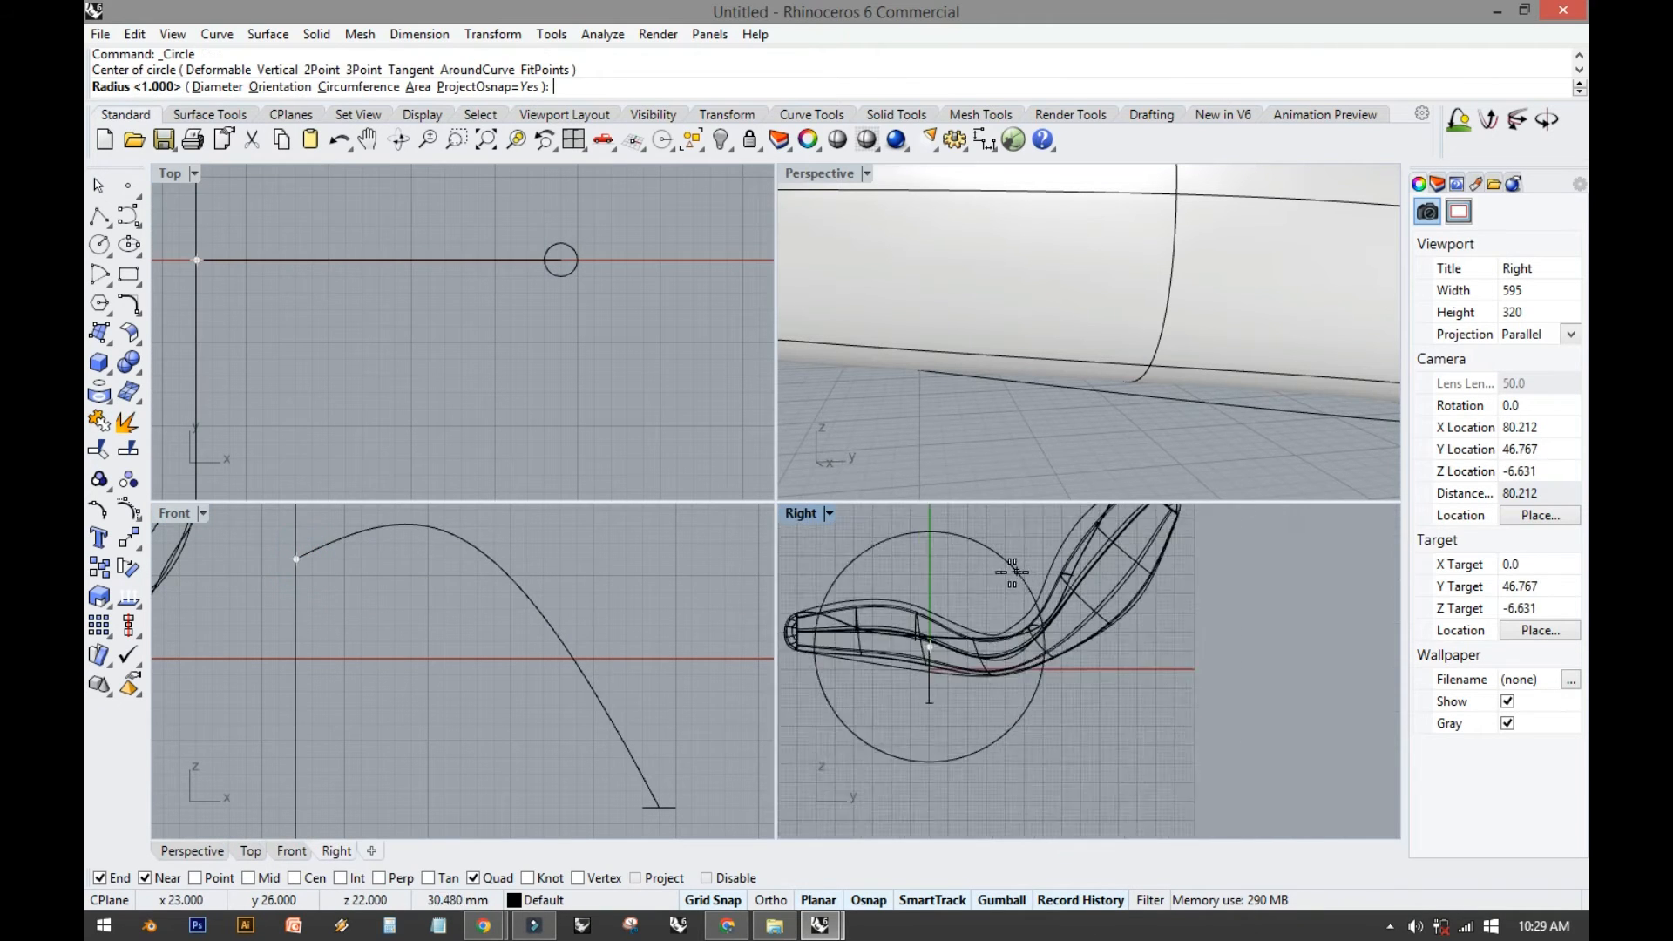
scroll(967, 649, "up", 8)
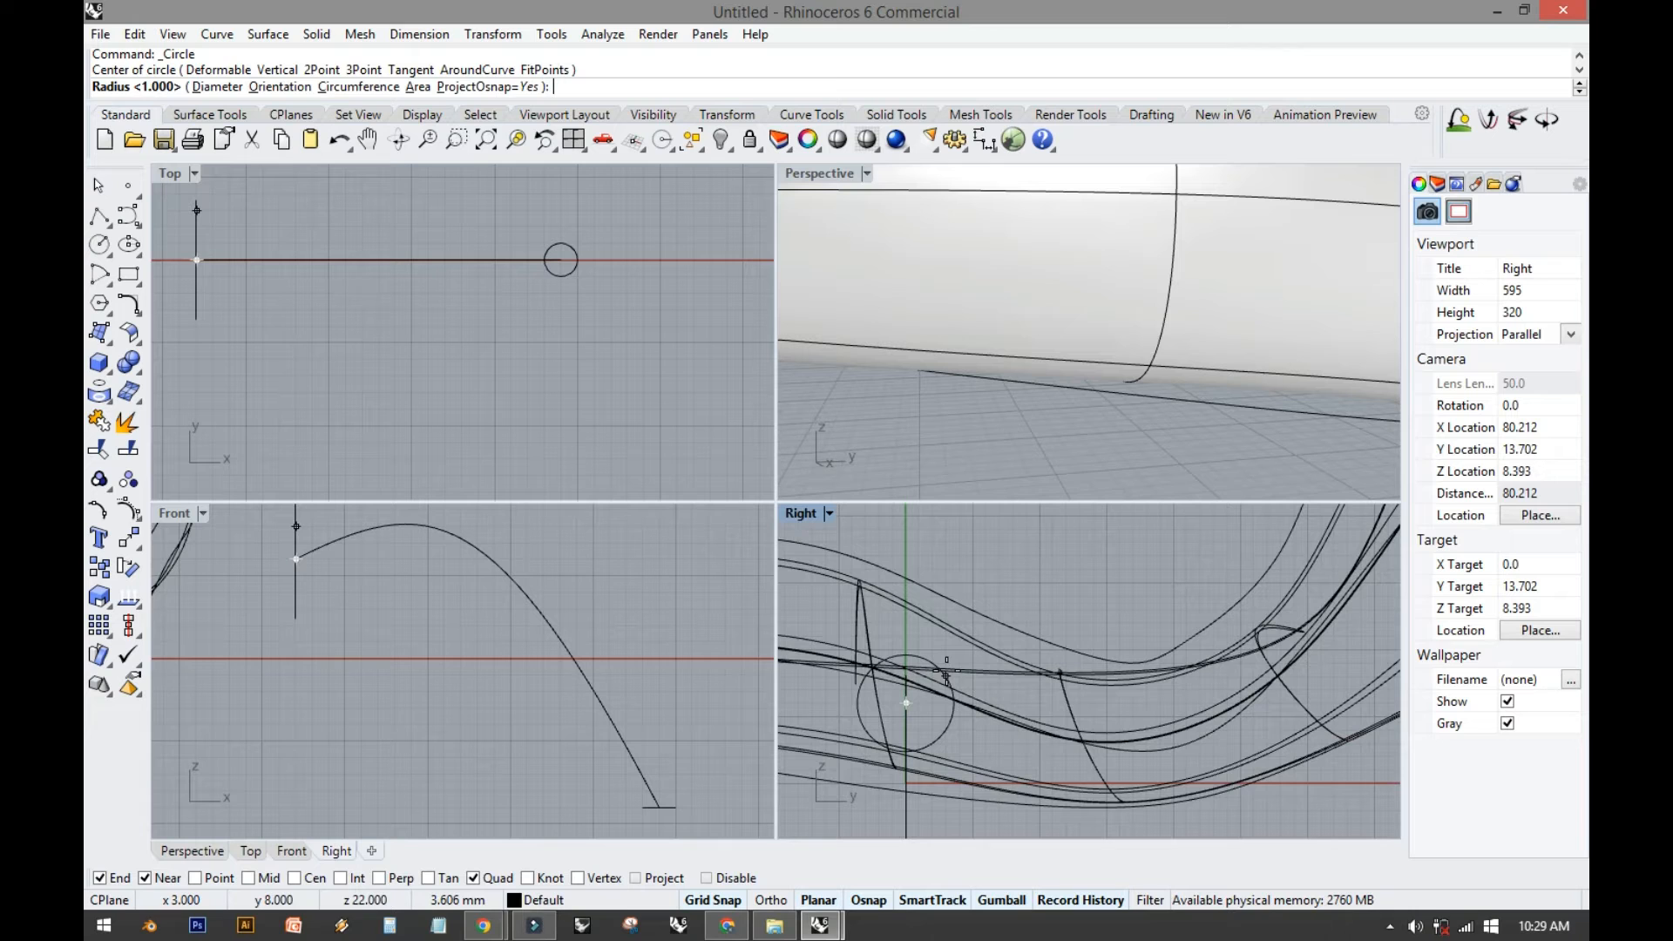
left_click(947, 675)
Scale the small circle at the arched curve's lower end up to about 2 mm radius in the Top view.
left_click(570, 275)
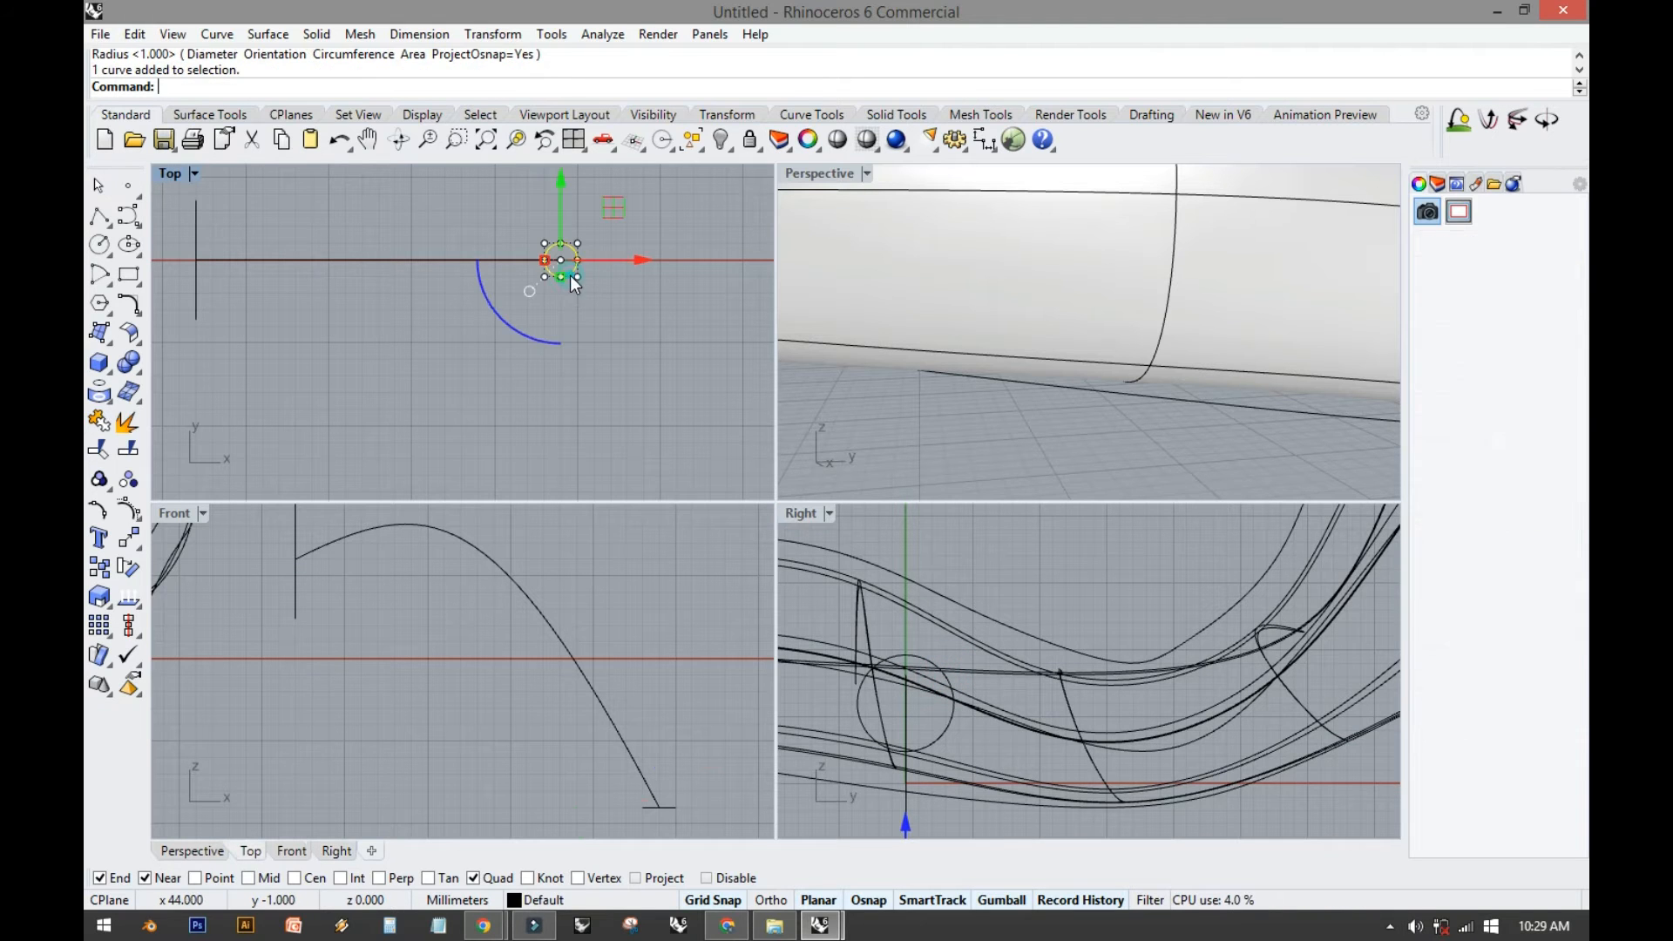
left_click_drag(540, 267, 528, 260)
left_click(450, 334)
right_click_drag(412, 381, 519, 377)
Try to rotate the upright circle at the arched curve's upper end in the Front view.
left_click(297, 591)
right_click_drag(304, 598, 308, 631)
mouse_move(234, 642)
left_mouse_down()
mouse_move(272, 667)
mouse_move(239, 657)
left_mouse_up()
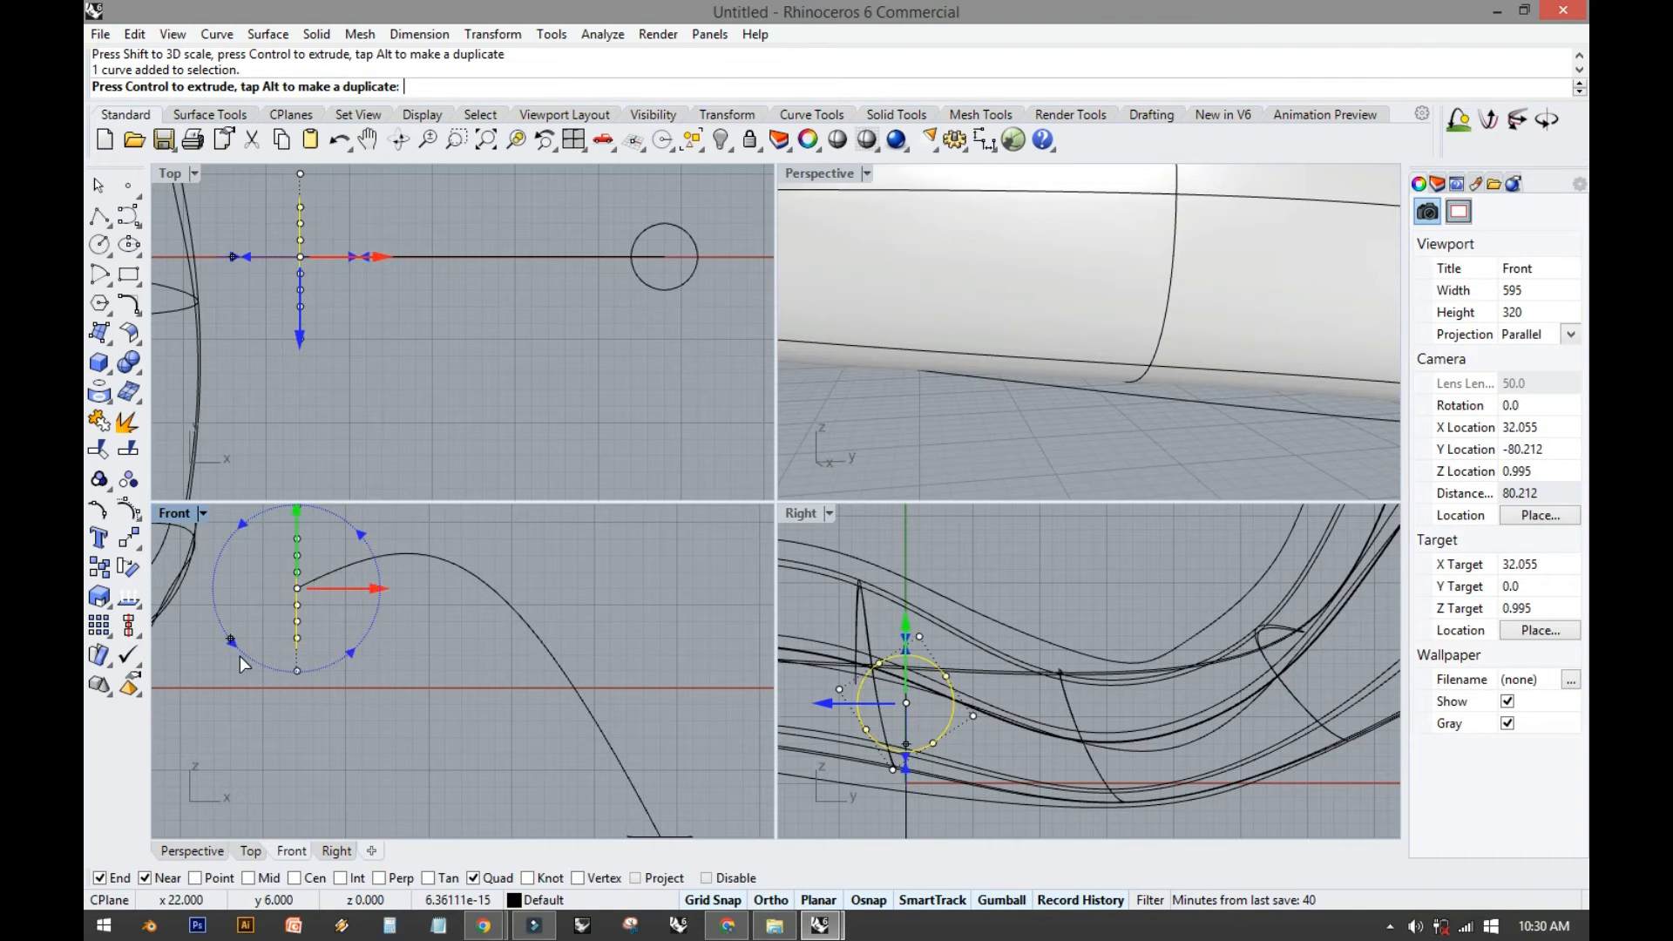
left_click(240, 695)
right_click_drag(365, 704, 321, 704)
right_click_drag(673, 706, 662, 660)
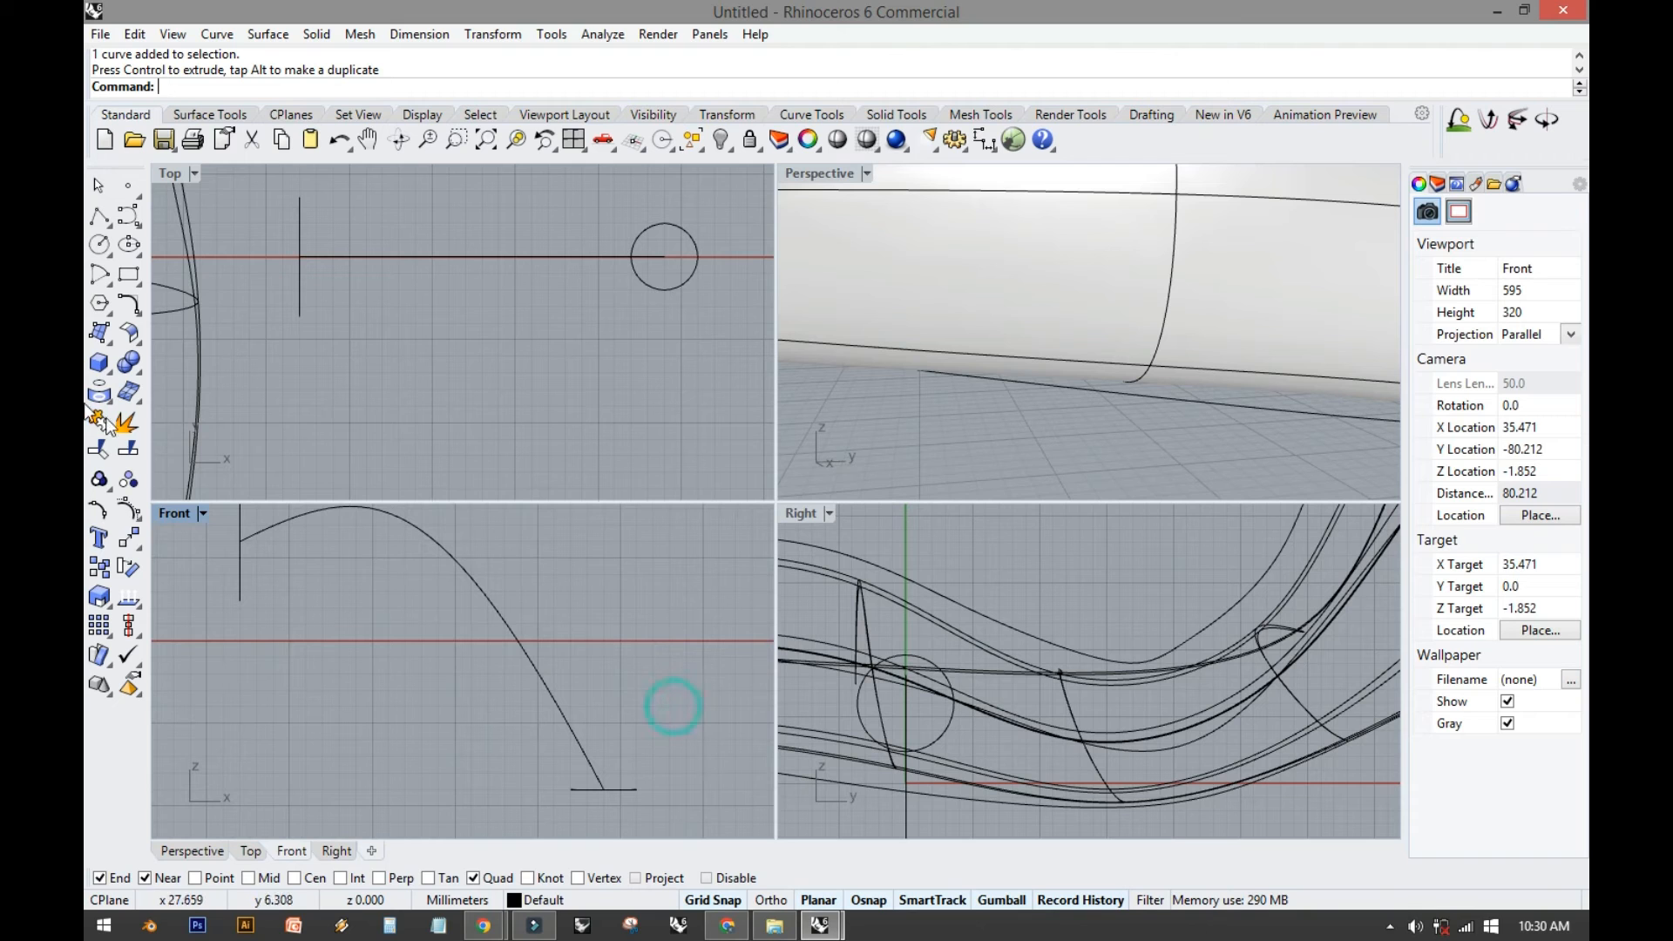
left_click(103, 243)
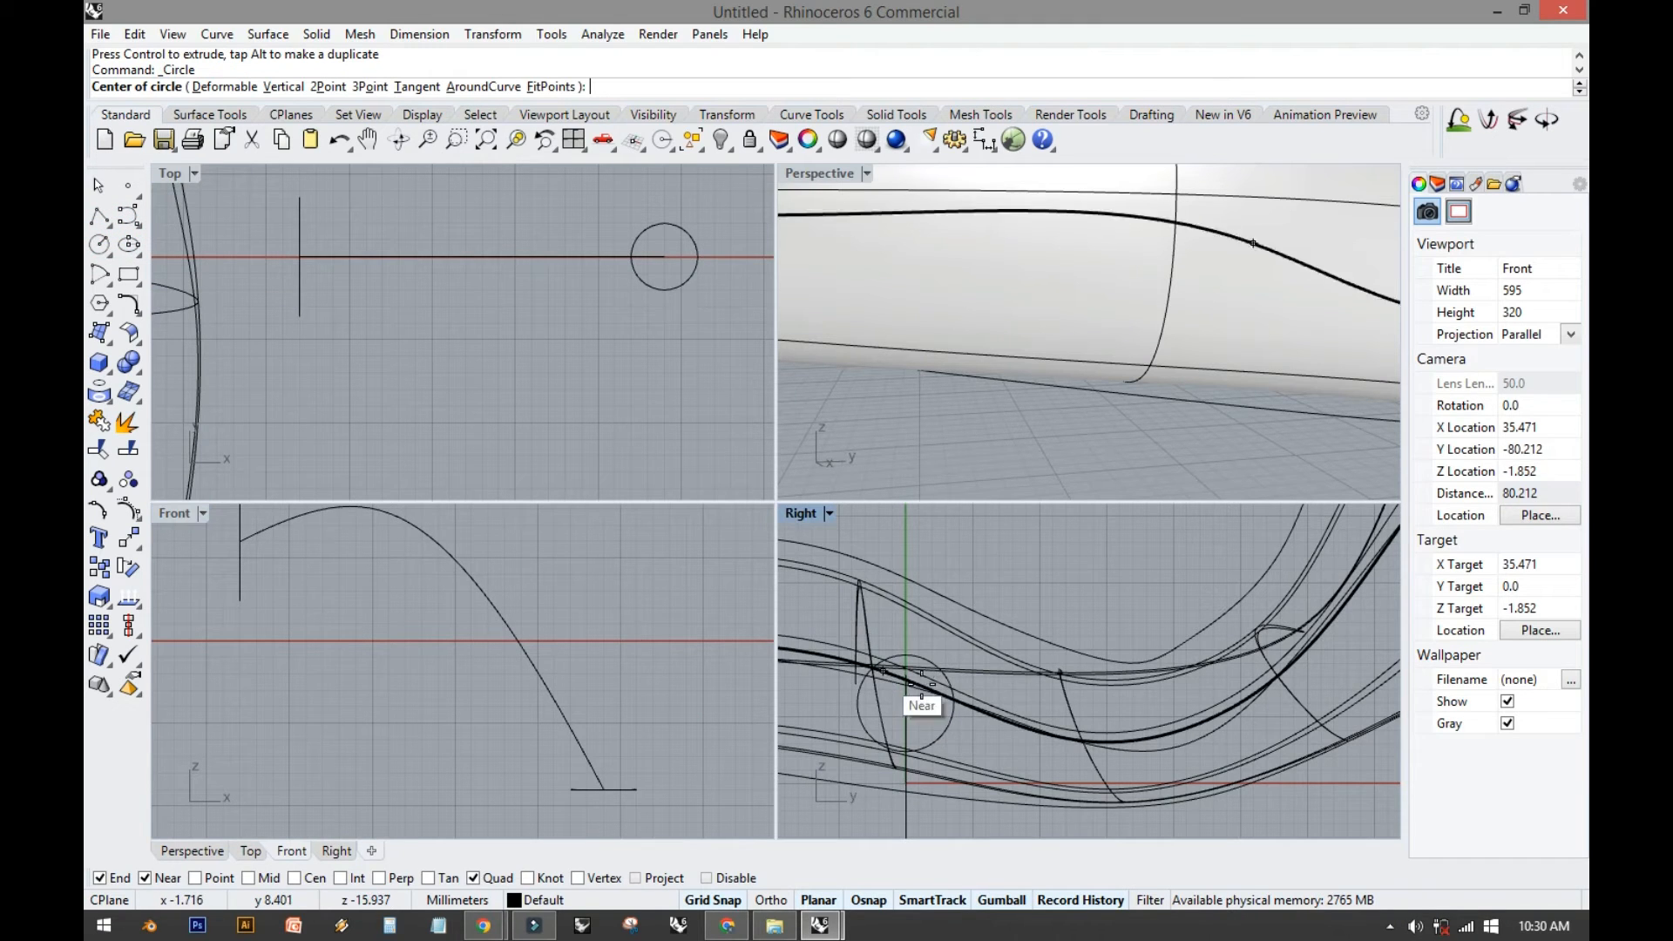
scroll(921, 684, "up", 5)
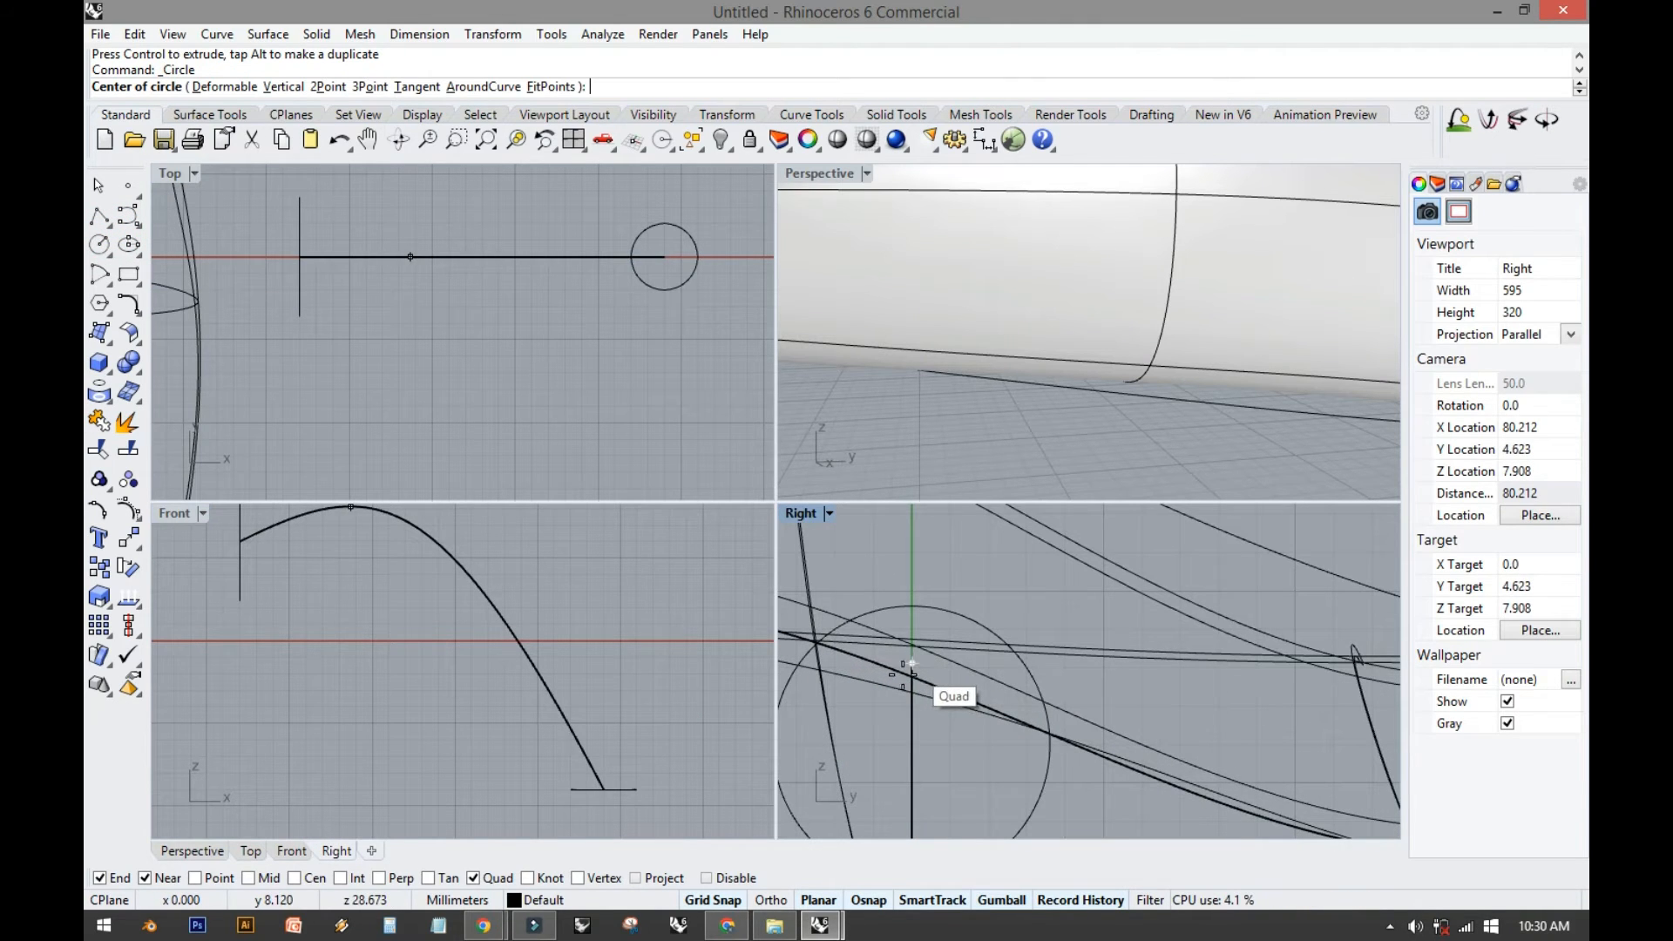
left_click(239, 549)
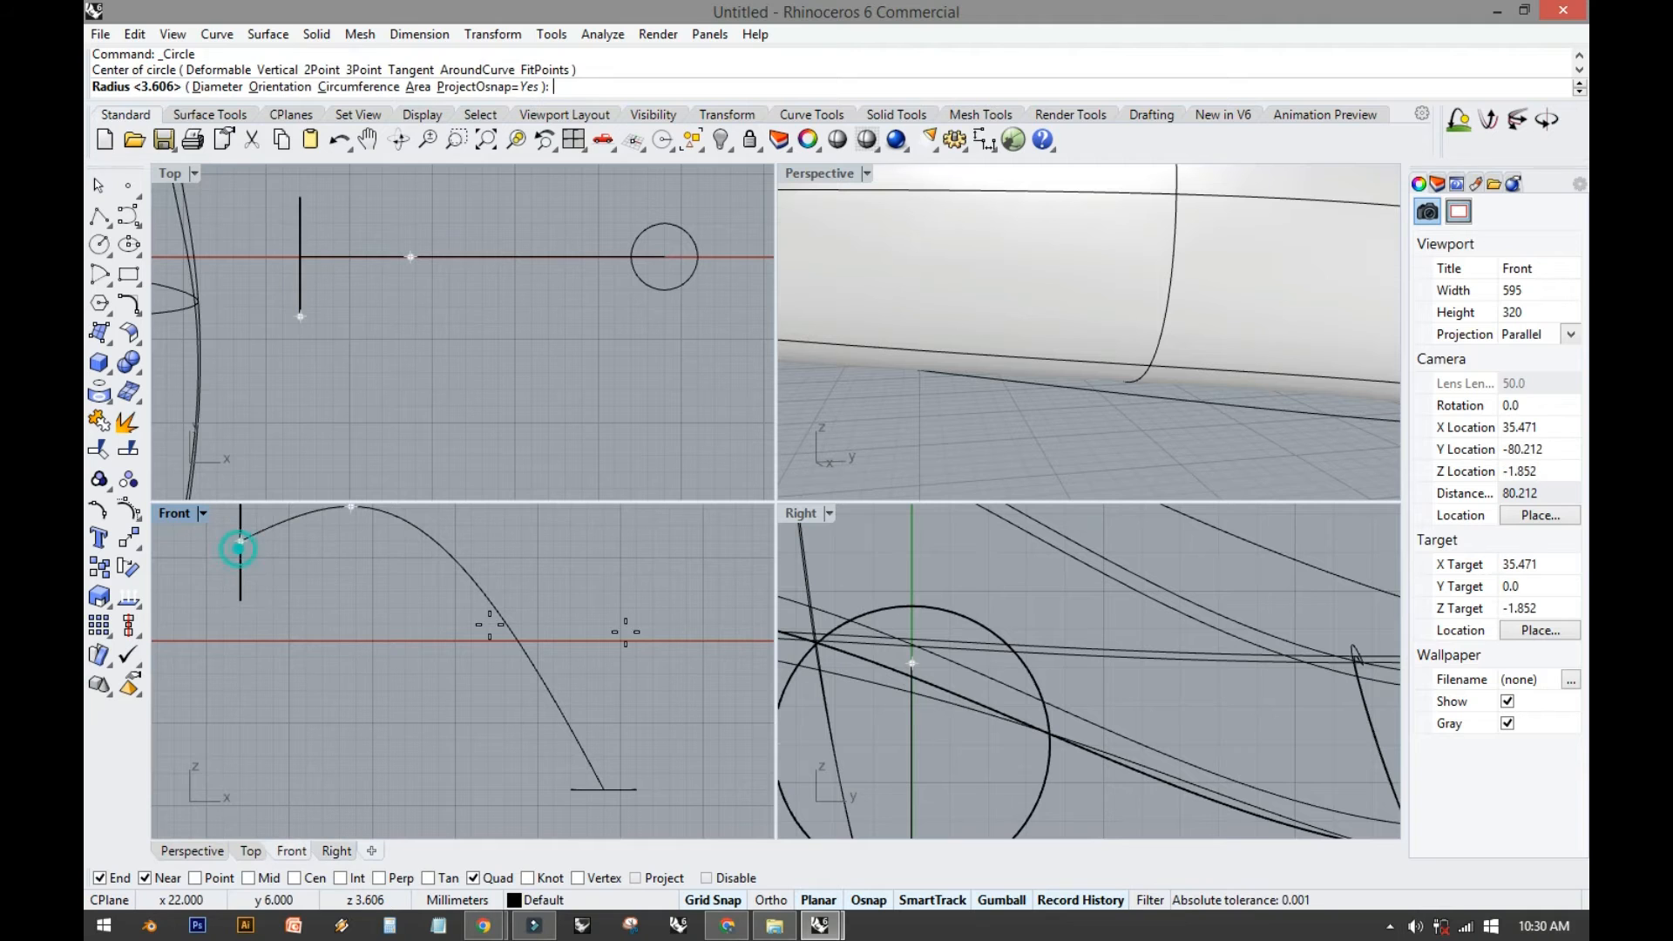
scroll(1031, 667, "down", 5)
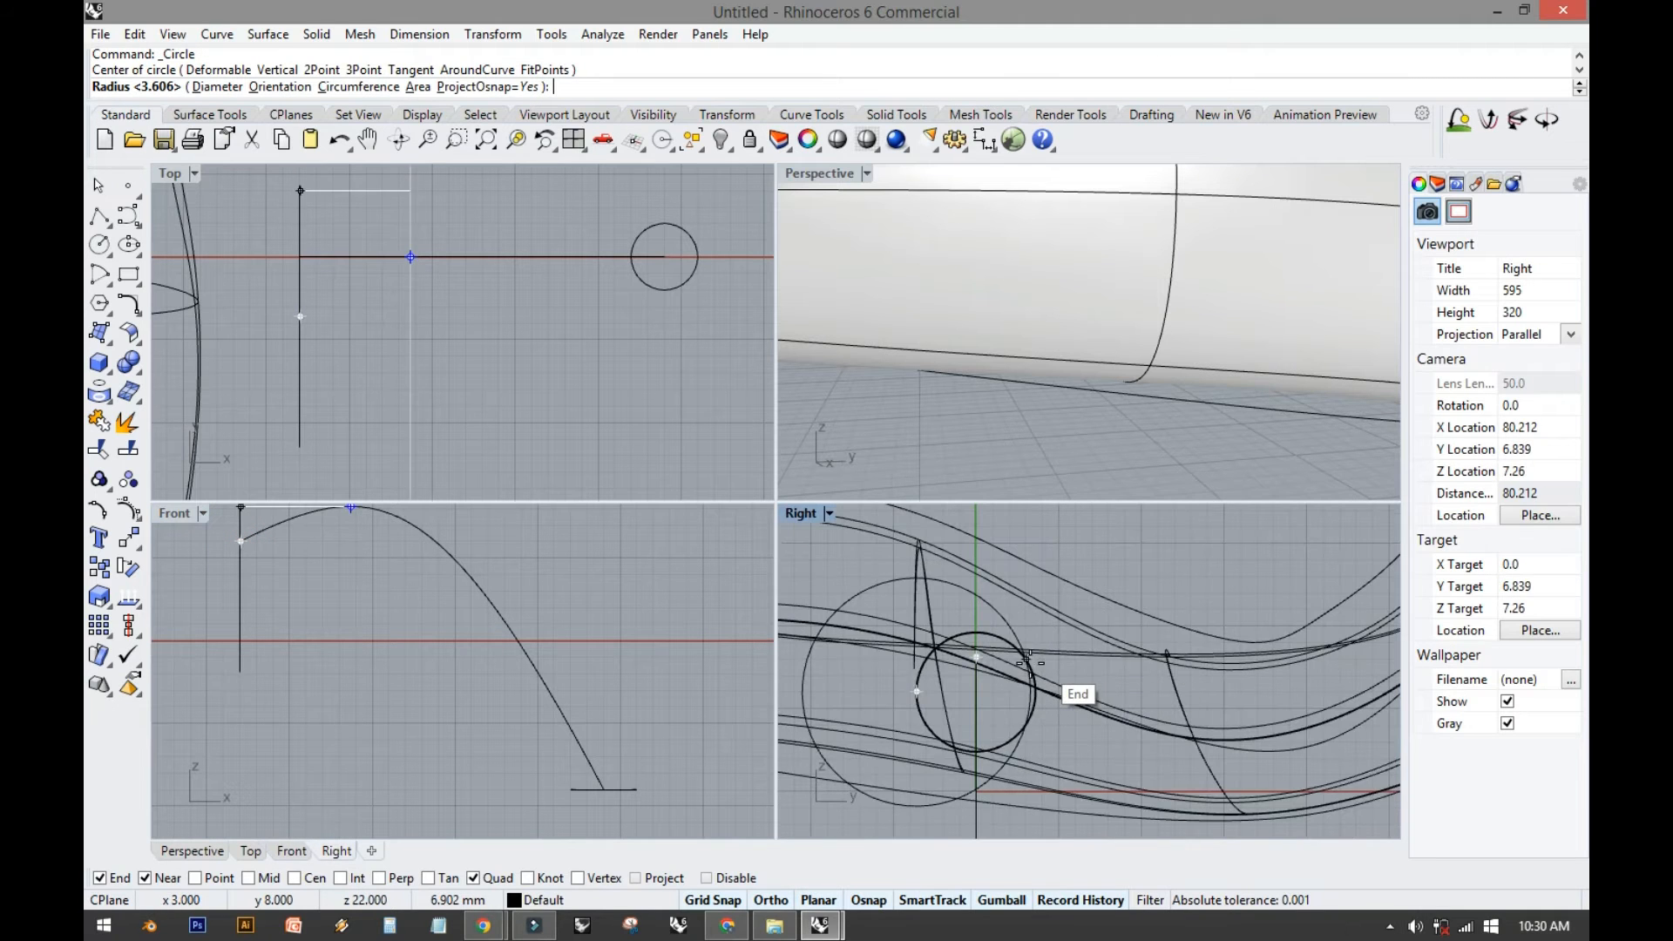
left_click(1030, 662)
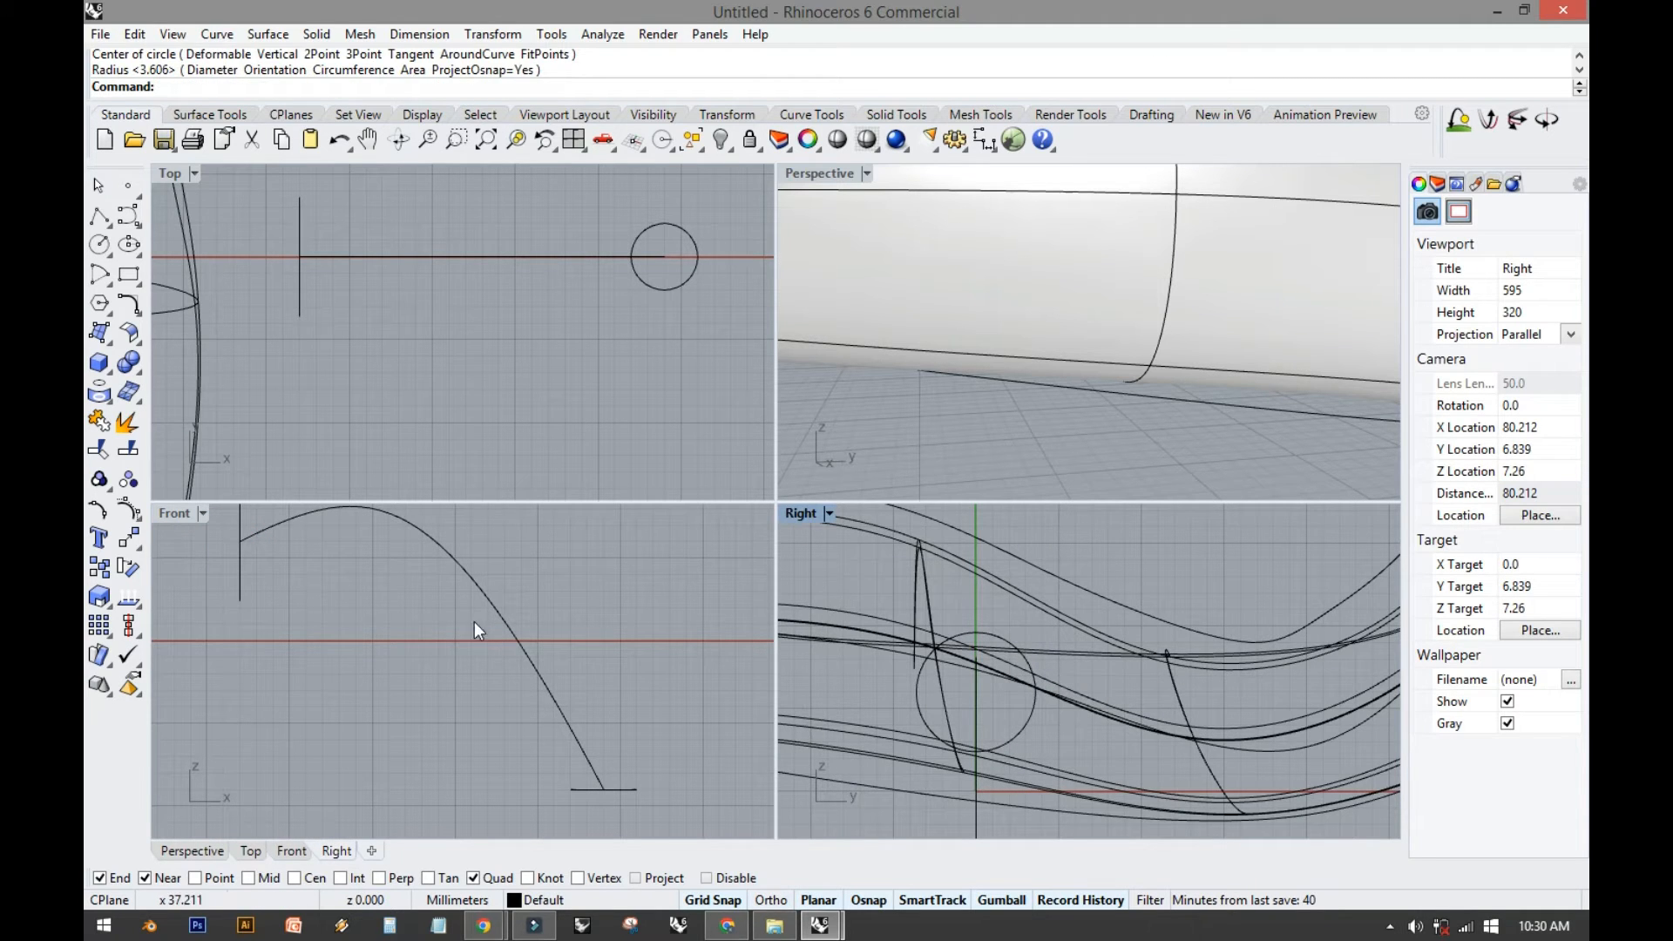
Draw a larger concentric circle of about 5.5 mm radius around the upright circle at the arched curve's upper end.
right_click(421, 605)
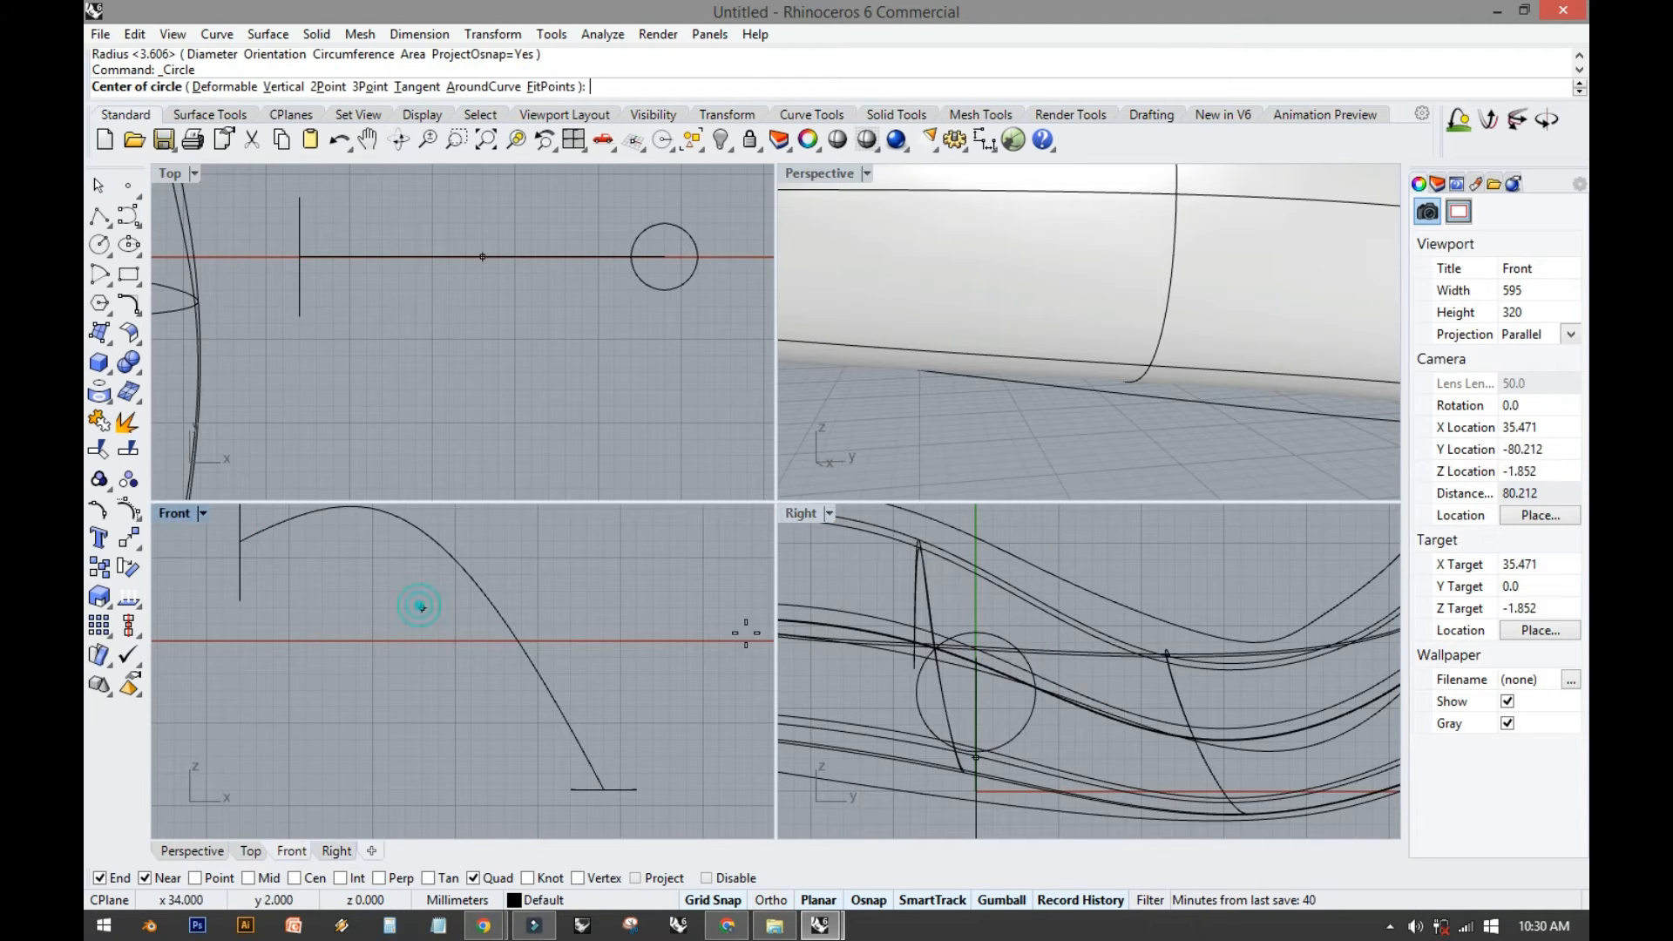
left_click(299, 256)
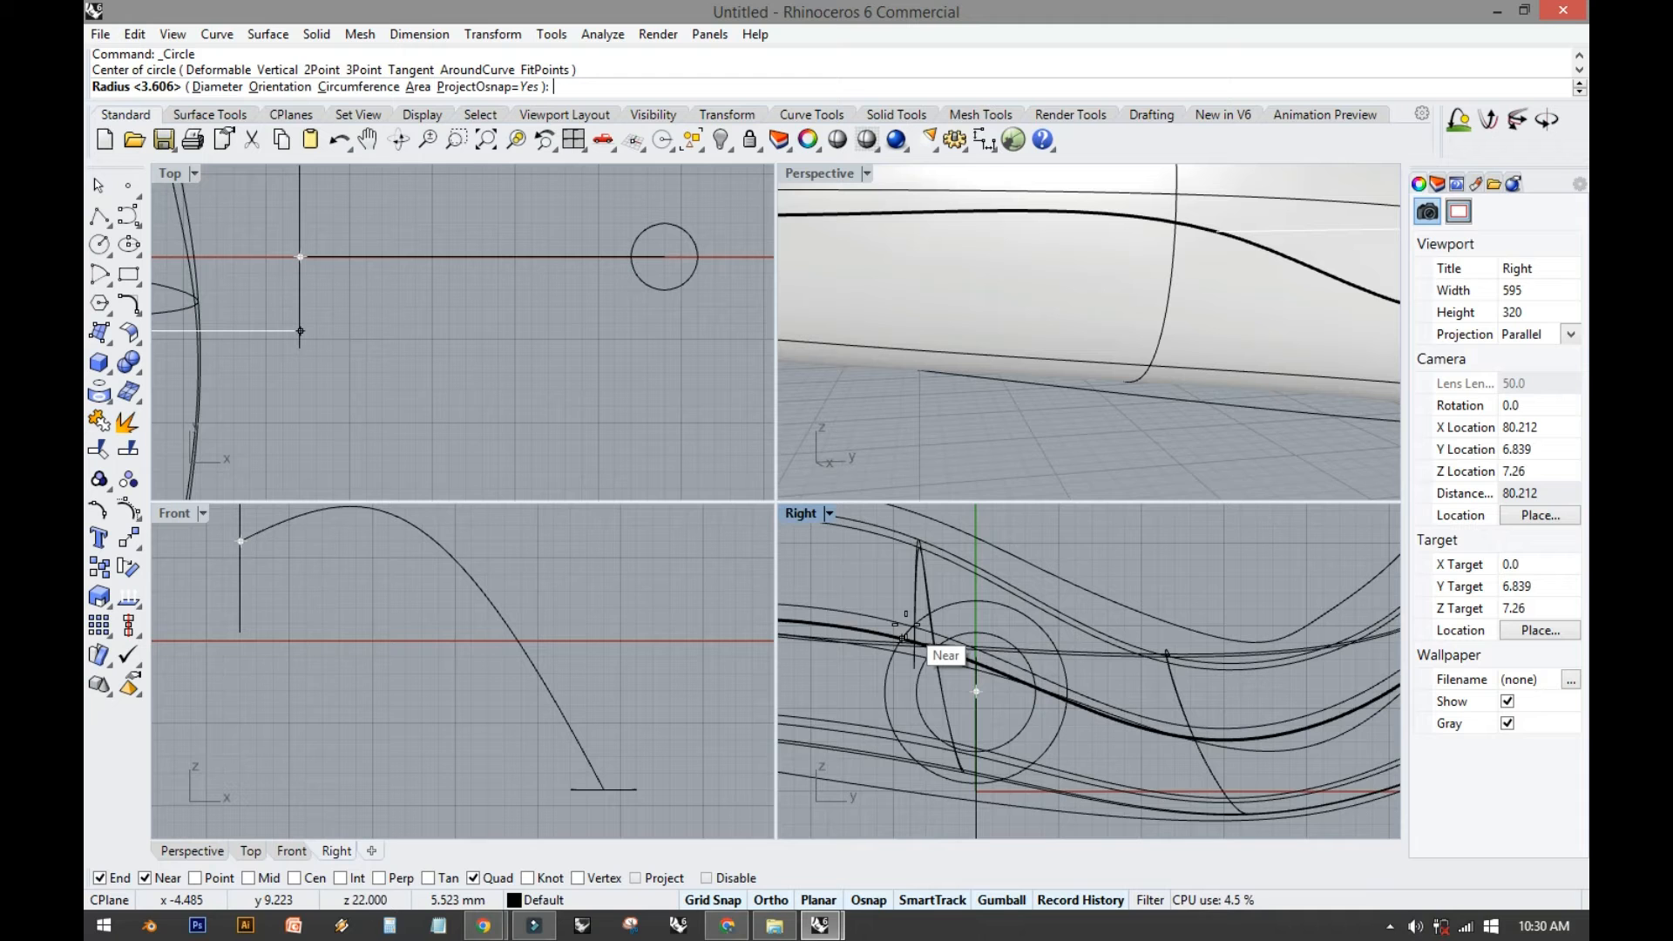
left_click(907, 625)
left_click(696, 603)
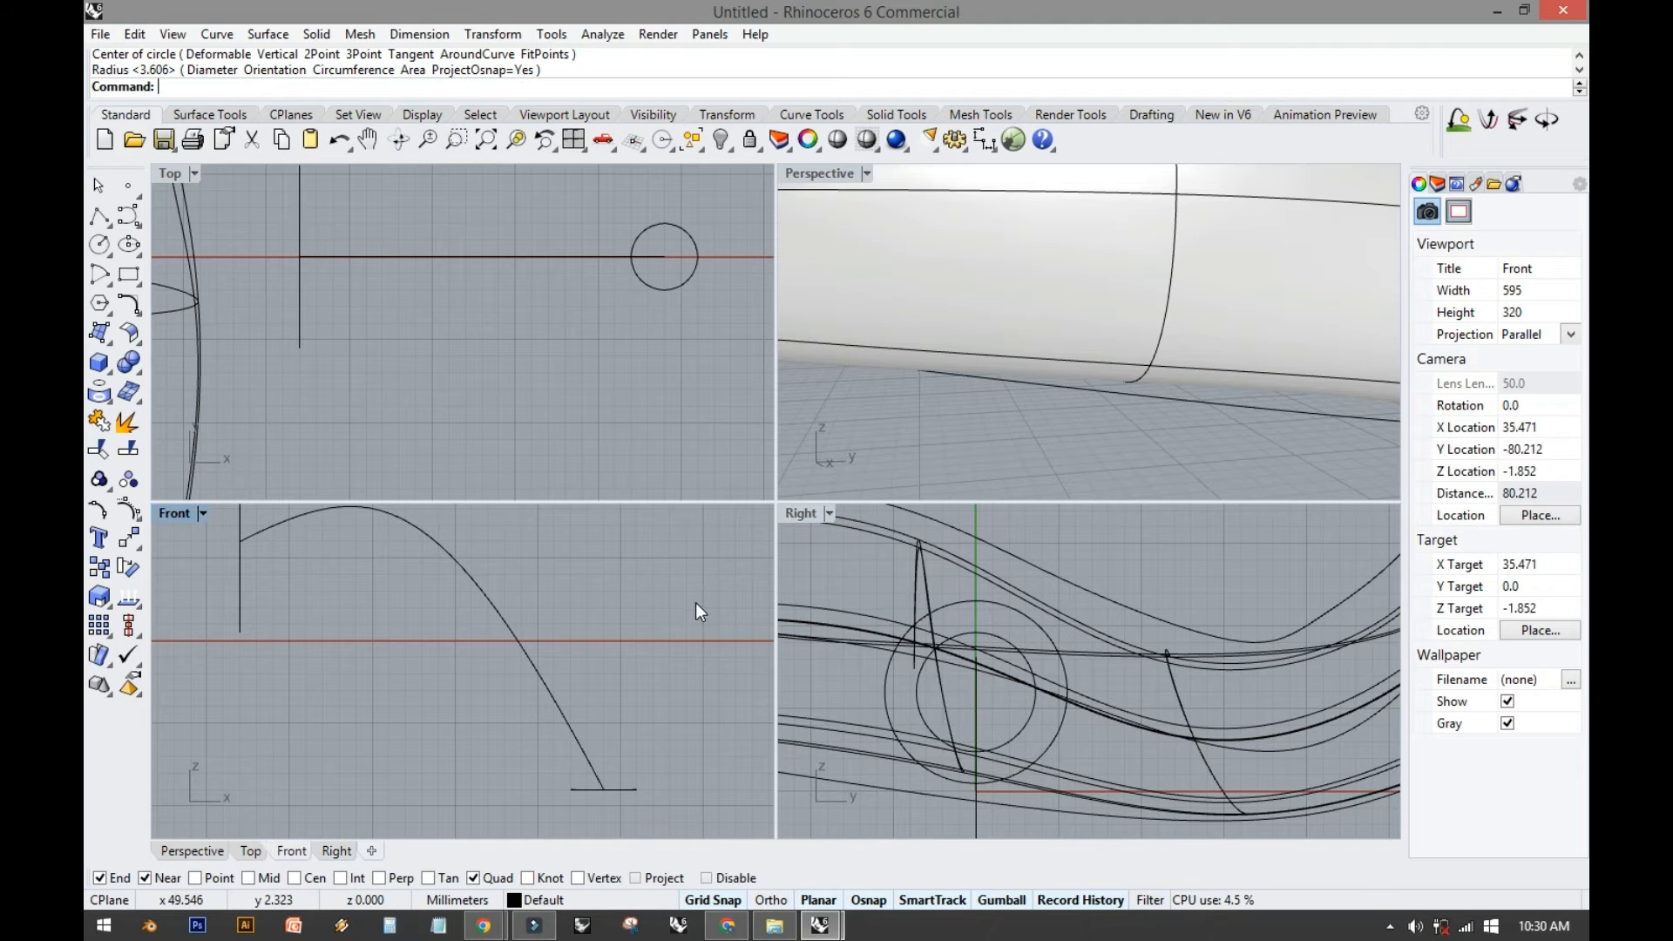
In the maximized Perspective view, set up a one-rail sweep along the arched curve, using the inner upper circle and the lower circle as cross sections.
double_click(803, 175)
right_click_drag(703, 403, 762, 479)
scroll(1018, 478, "down", 4)
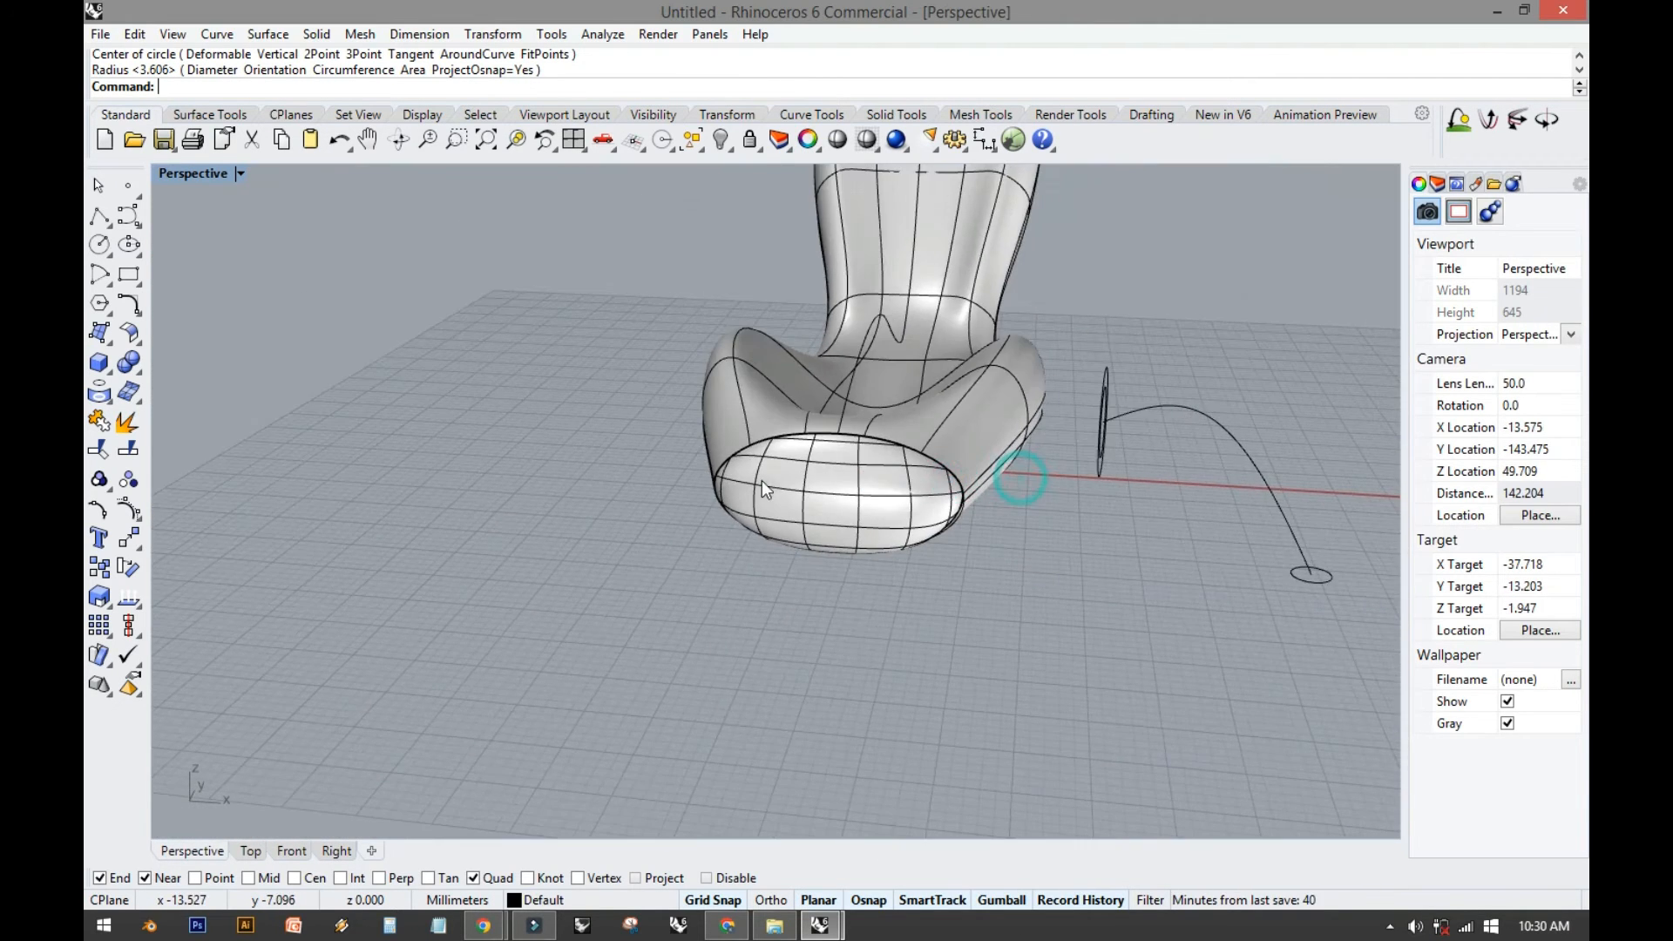
scroll(1211, 443, "up", 6)
right_click_drag(1173, 449, 1048, 456, "shift")
scroll(879, 435, "up", 2)
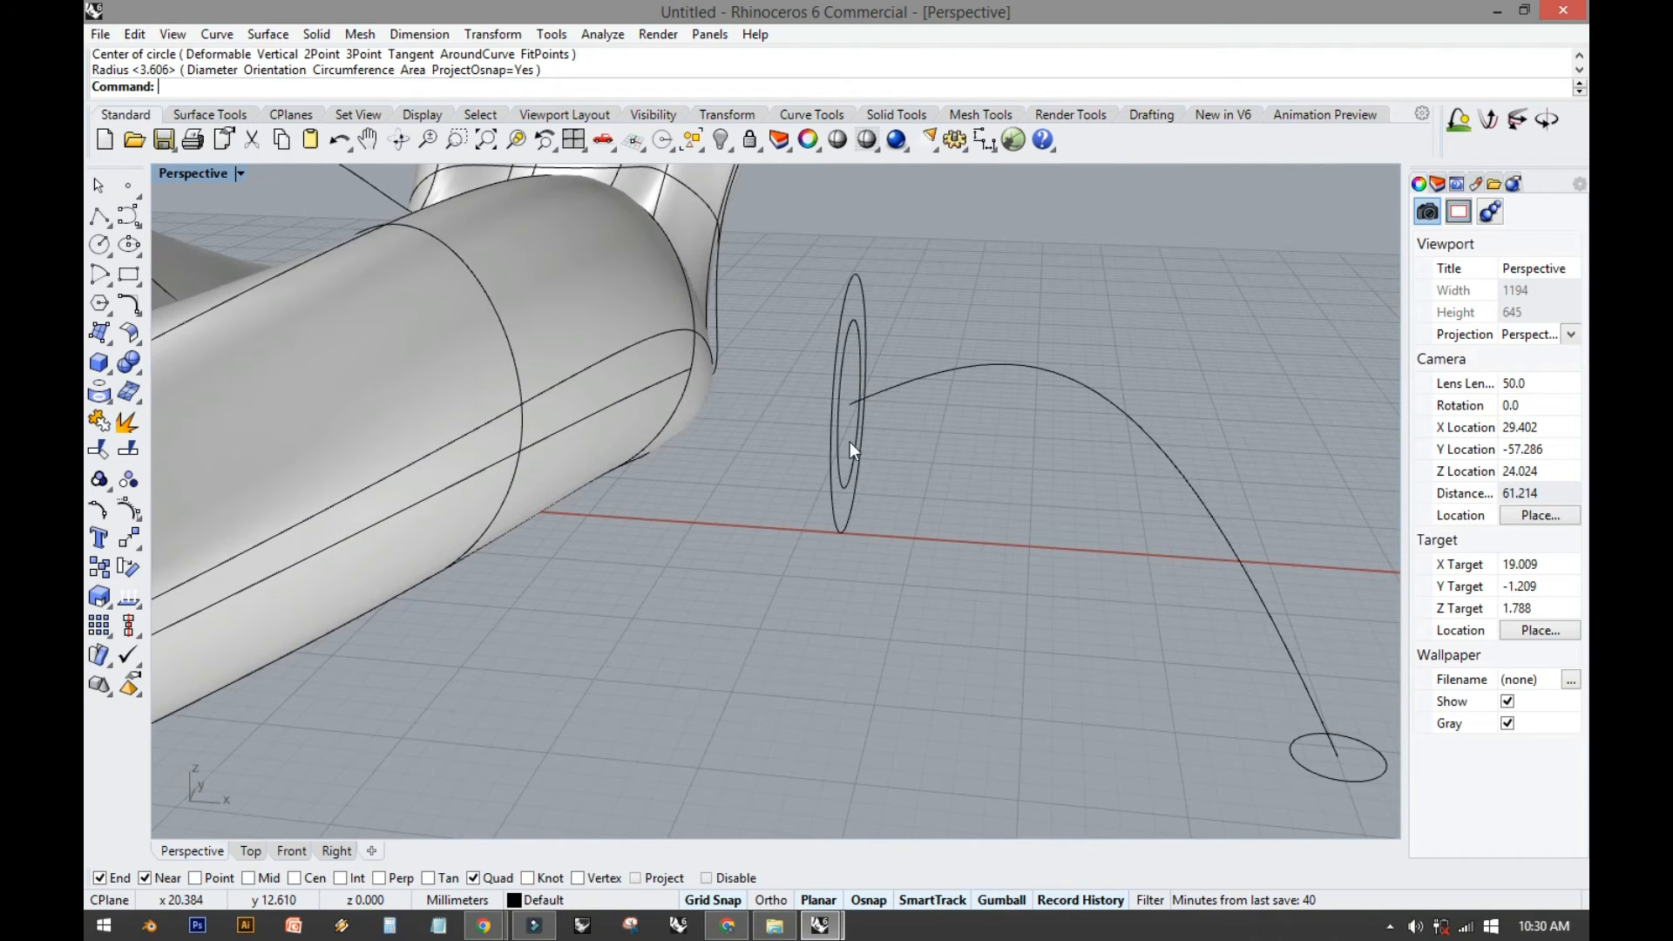
left_click(194, 116)
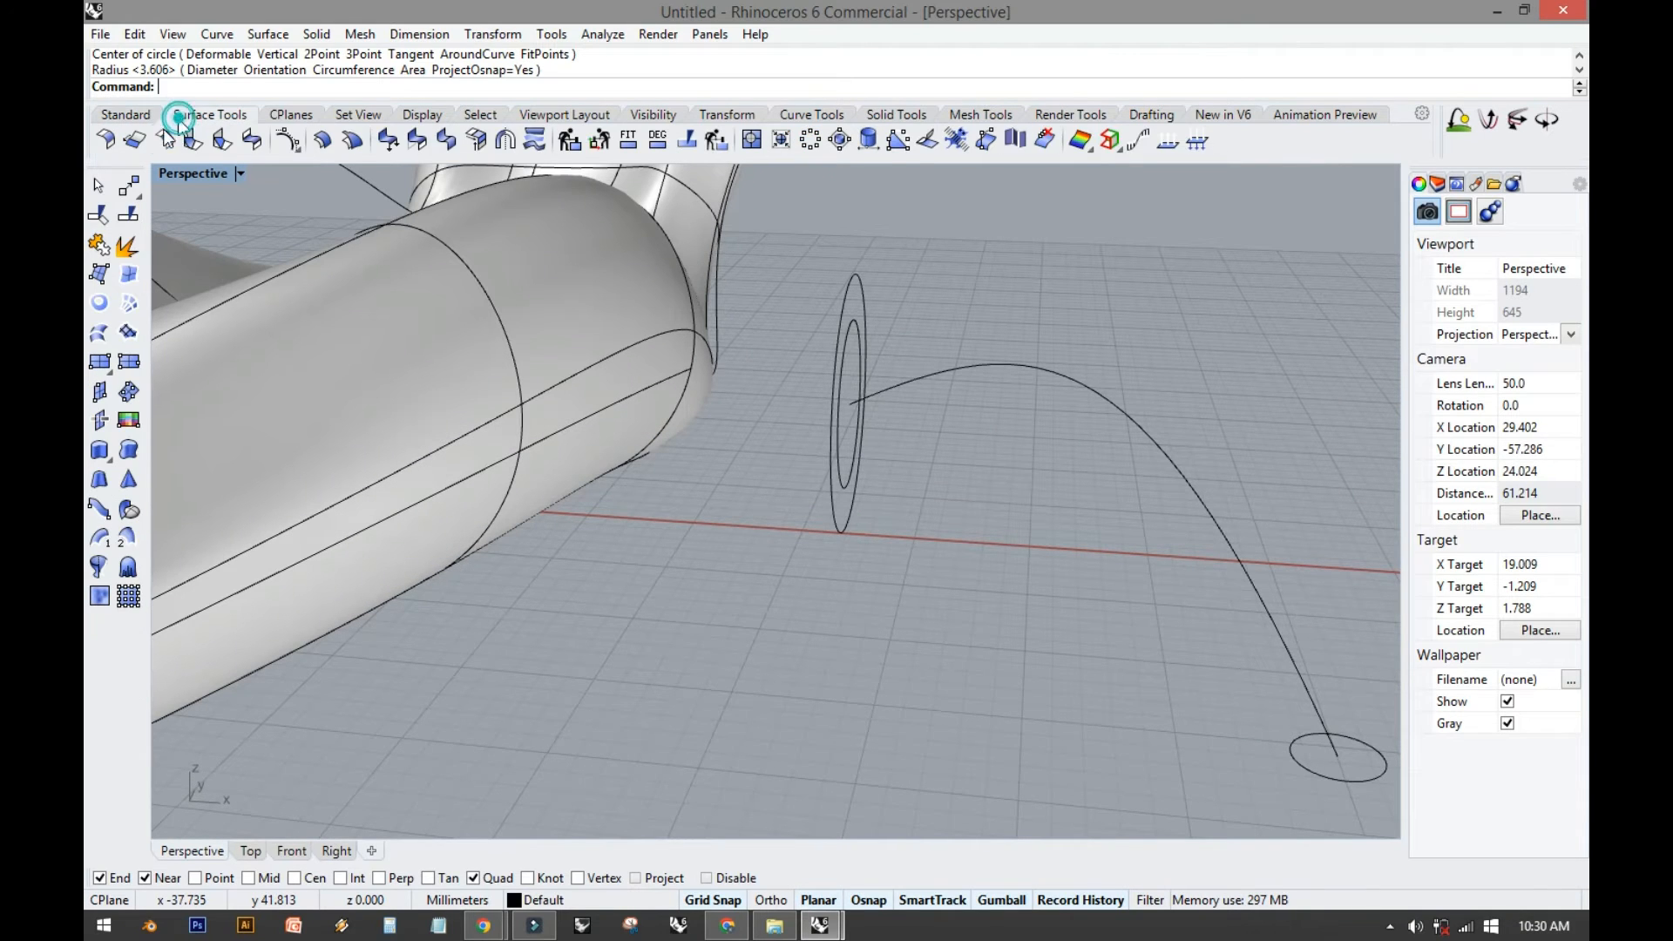
left_click(99, 539)
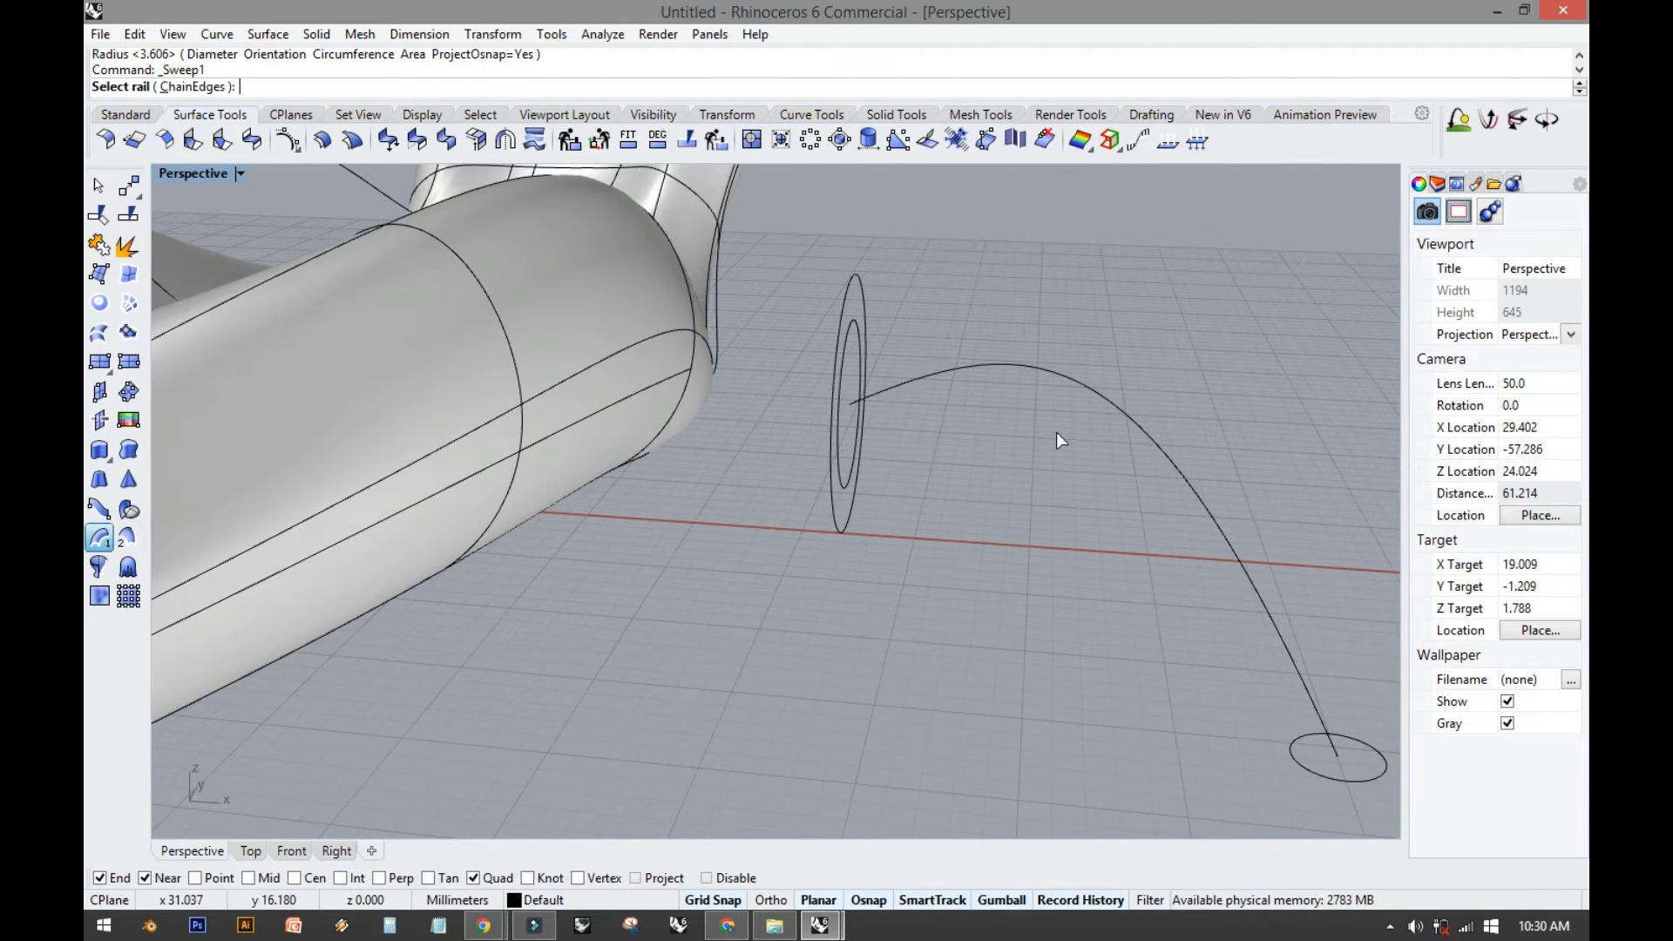
left_click(1040, 369)
left_click(857, 466)
right_click_drag(1140, 581, 1054, 472, "shift")
left_click(1217, 660)
right_click(1209, 665)
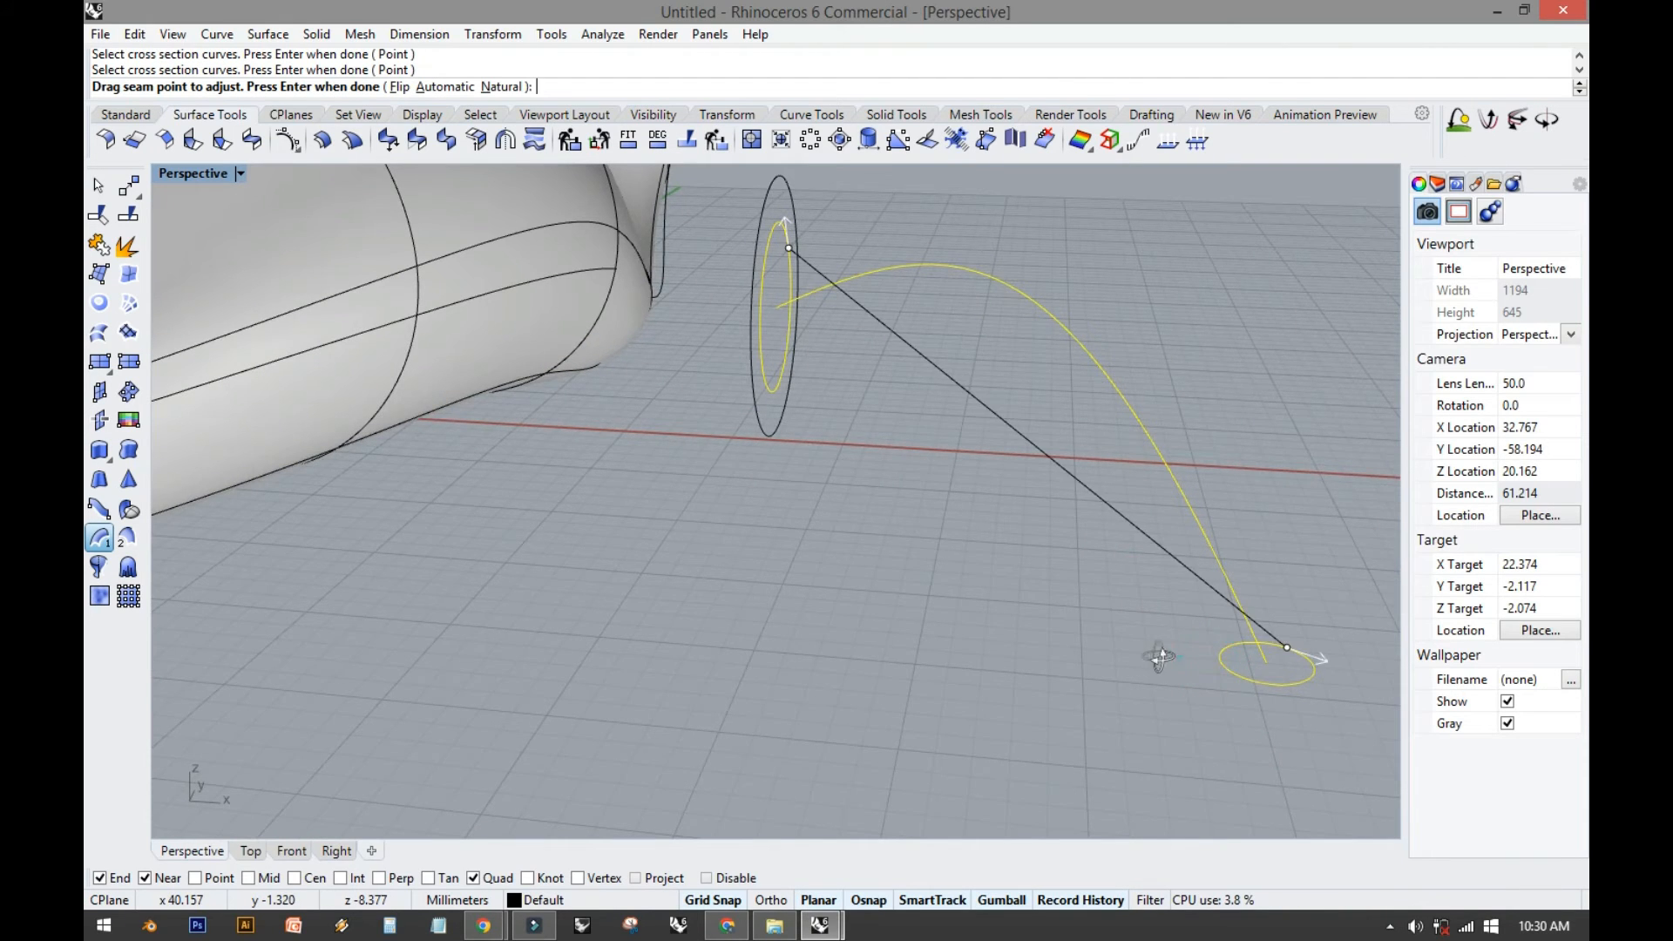
Align the seam points of the two cross-section circles at matching quadrants and complete the one-rail sweep.
right_click_drag(1159, 658, 950, 669)
scroll(950, 670, "down", 5)
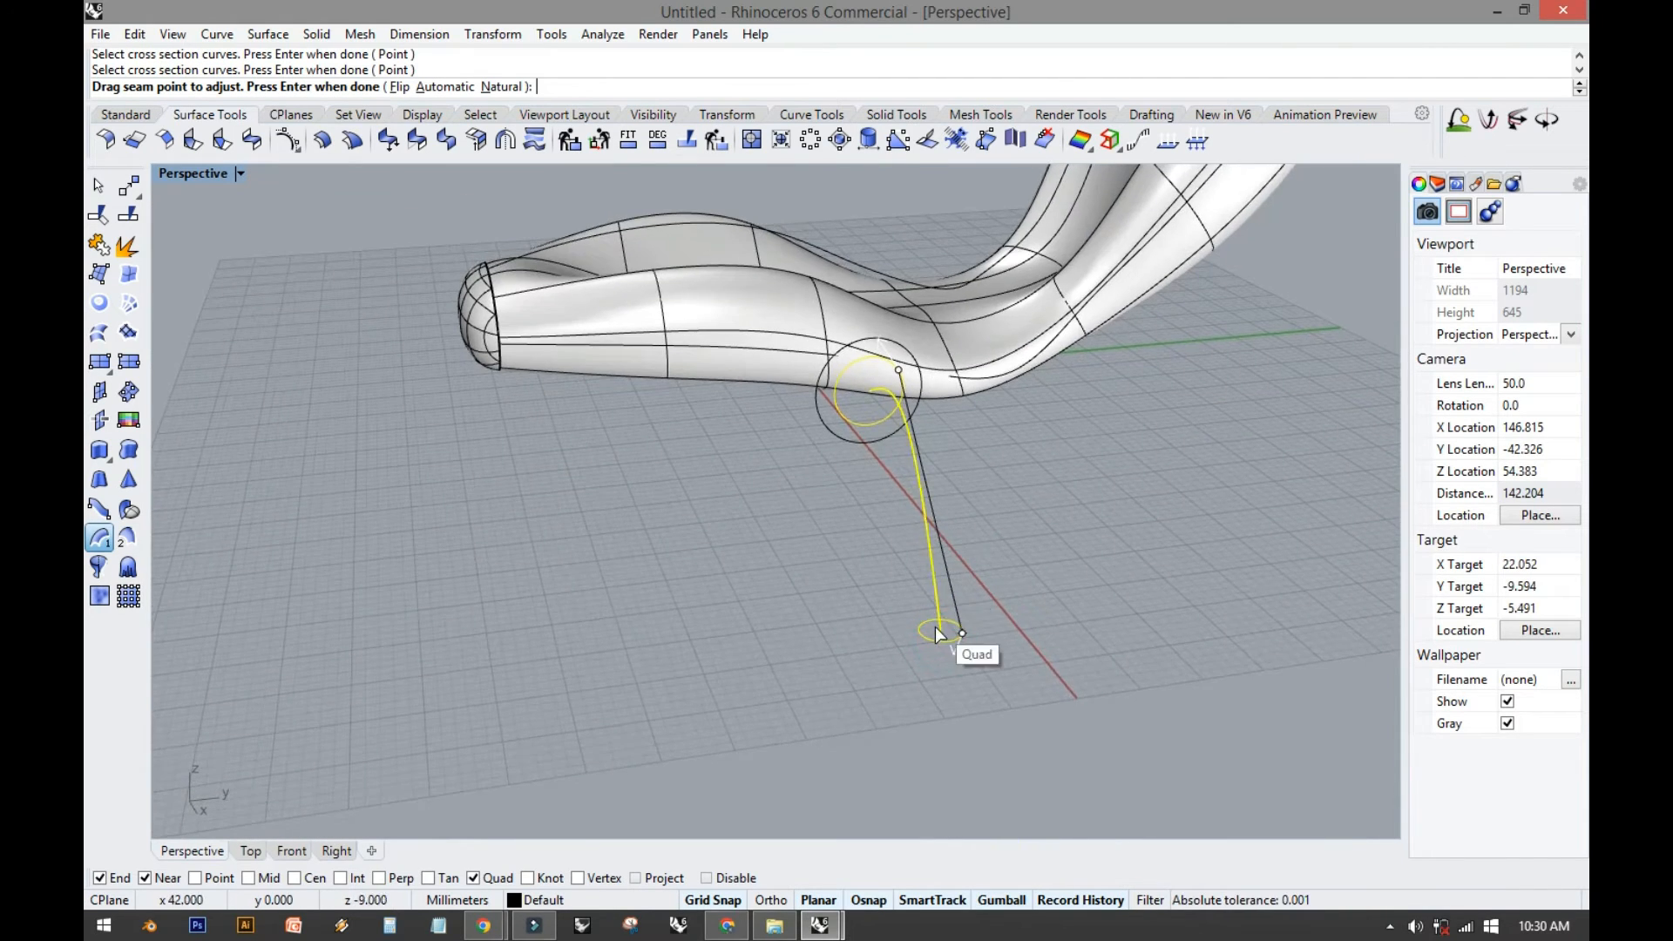
scroll(937, 635, "up", 4)
left_click_drag(990, 643, 962, 661)
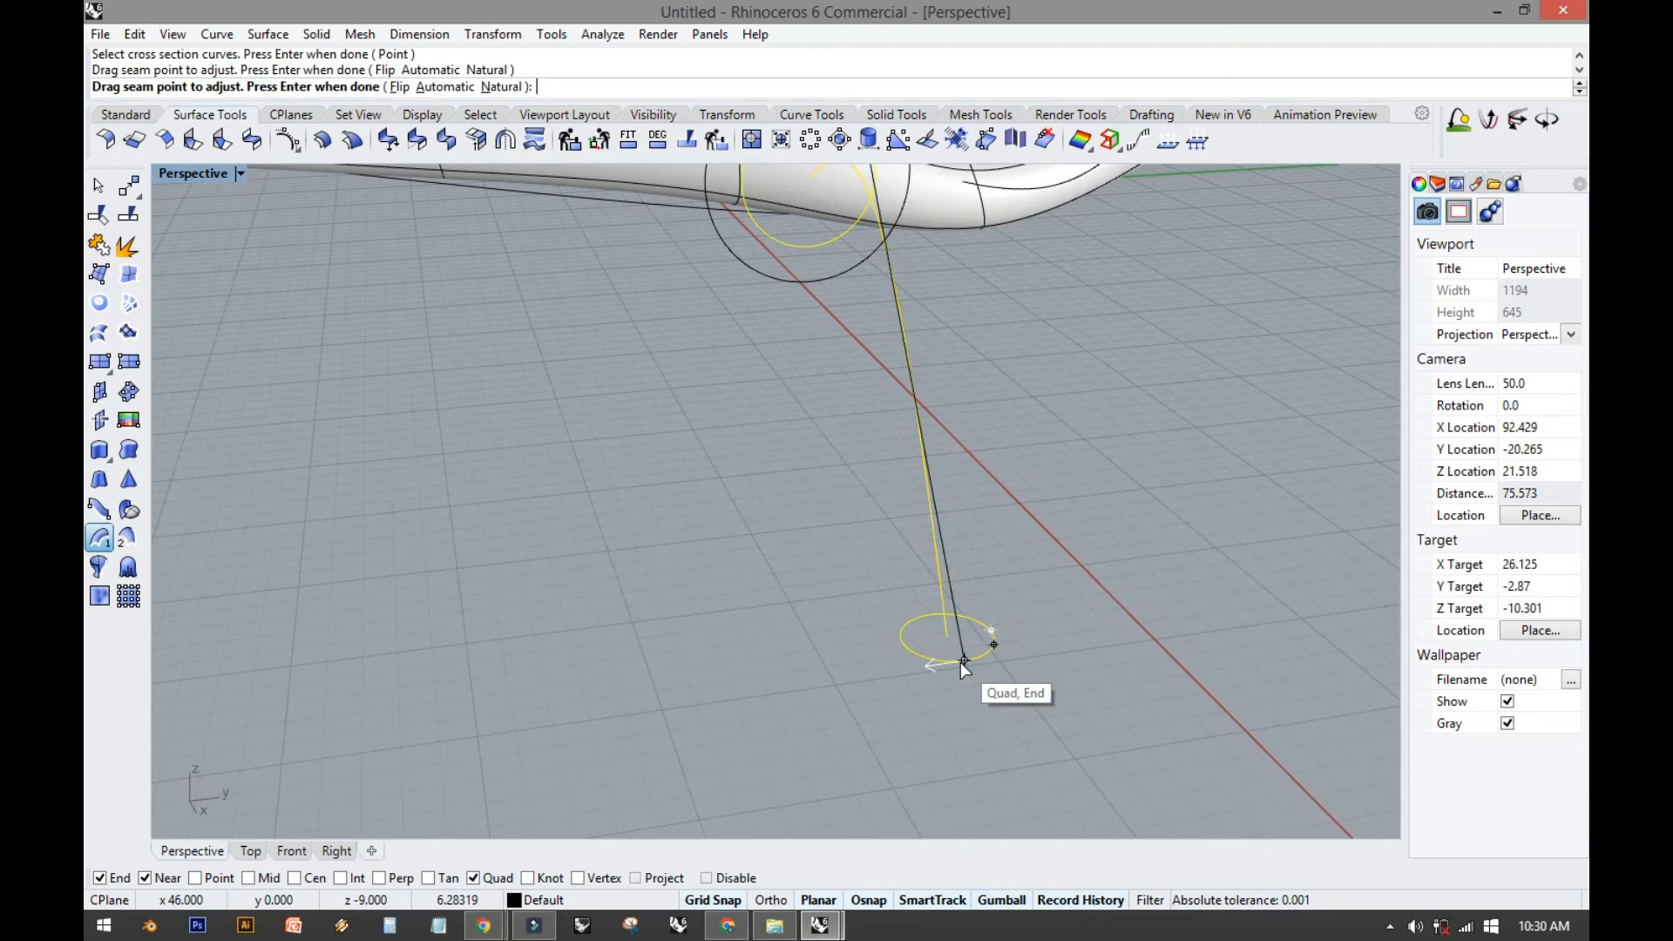
right_click_drag(887, 536, 887, 664, "shift")
left_click_drag(870, 342, 821, 323)
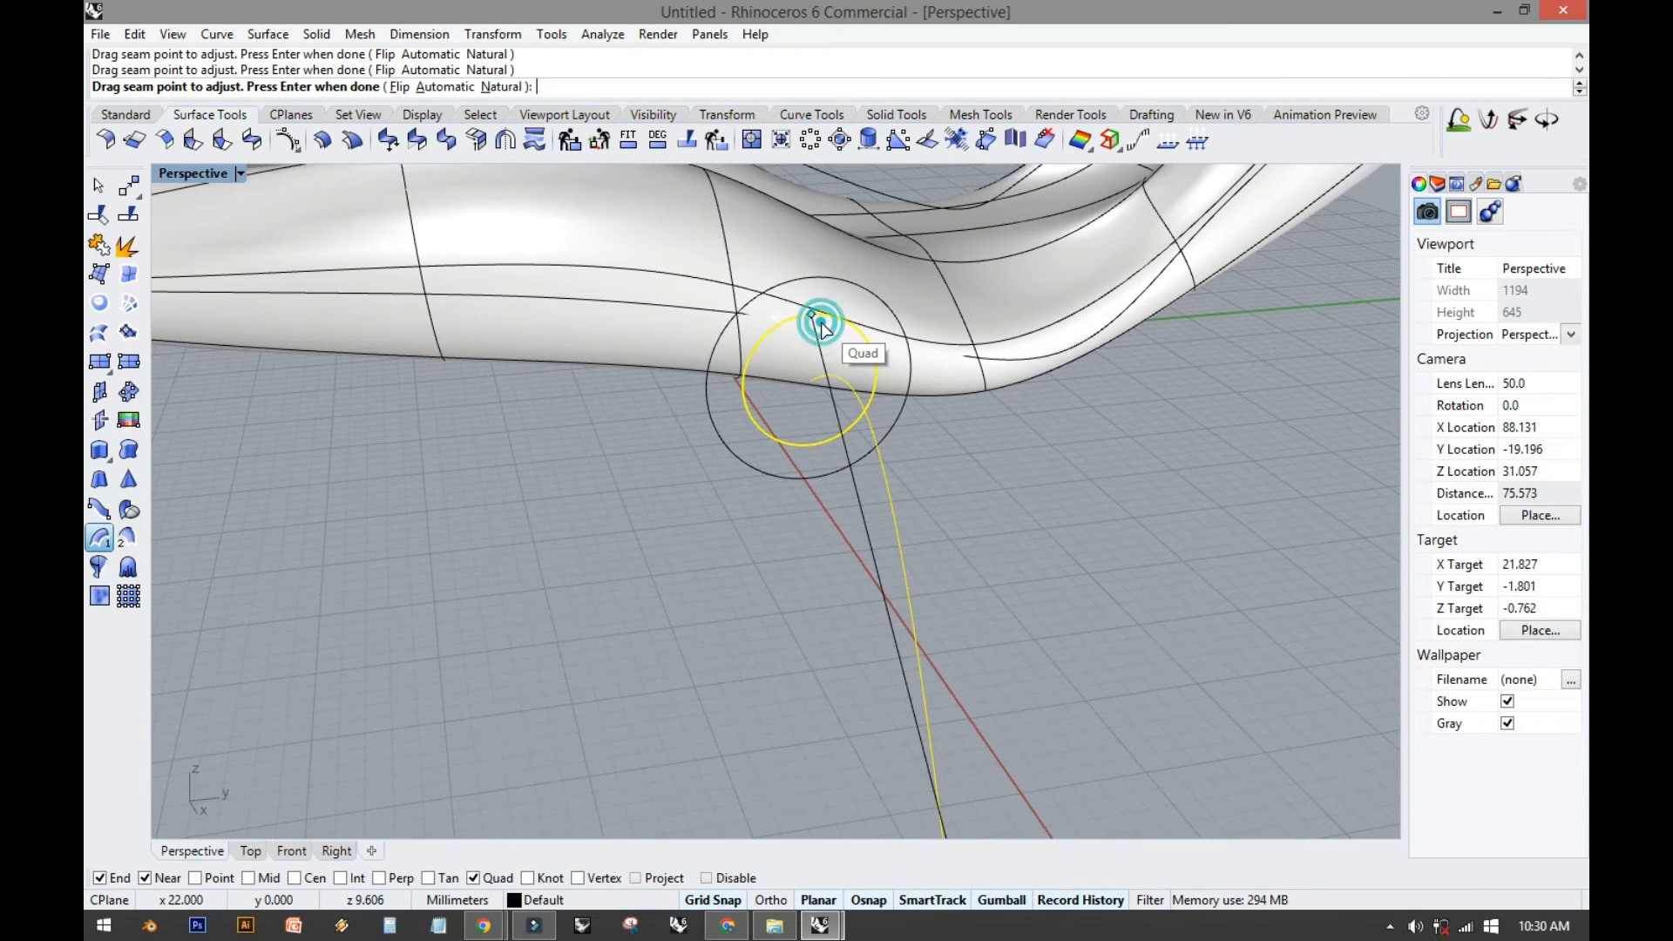
key("Return")
left_click(896, 660)
right_click_drag(897, 645, 883, 301)
right_click_drag(840, 413, 785, 318)
left_click(801, 404)
left_click(669, 483)
right_click_drag(754, 586, 723, 271)
left_click(267, 34)
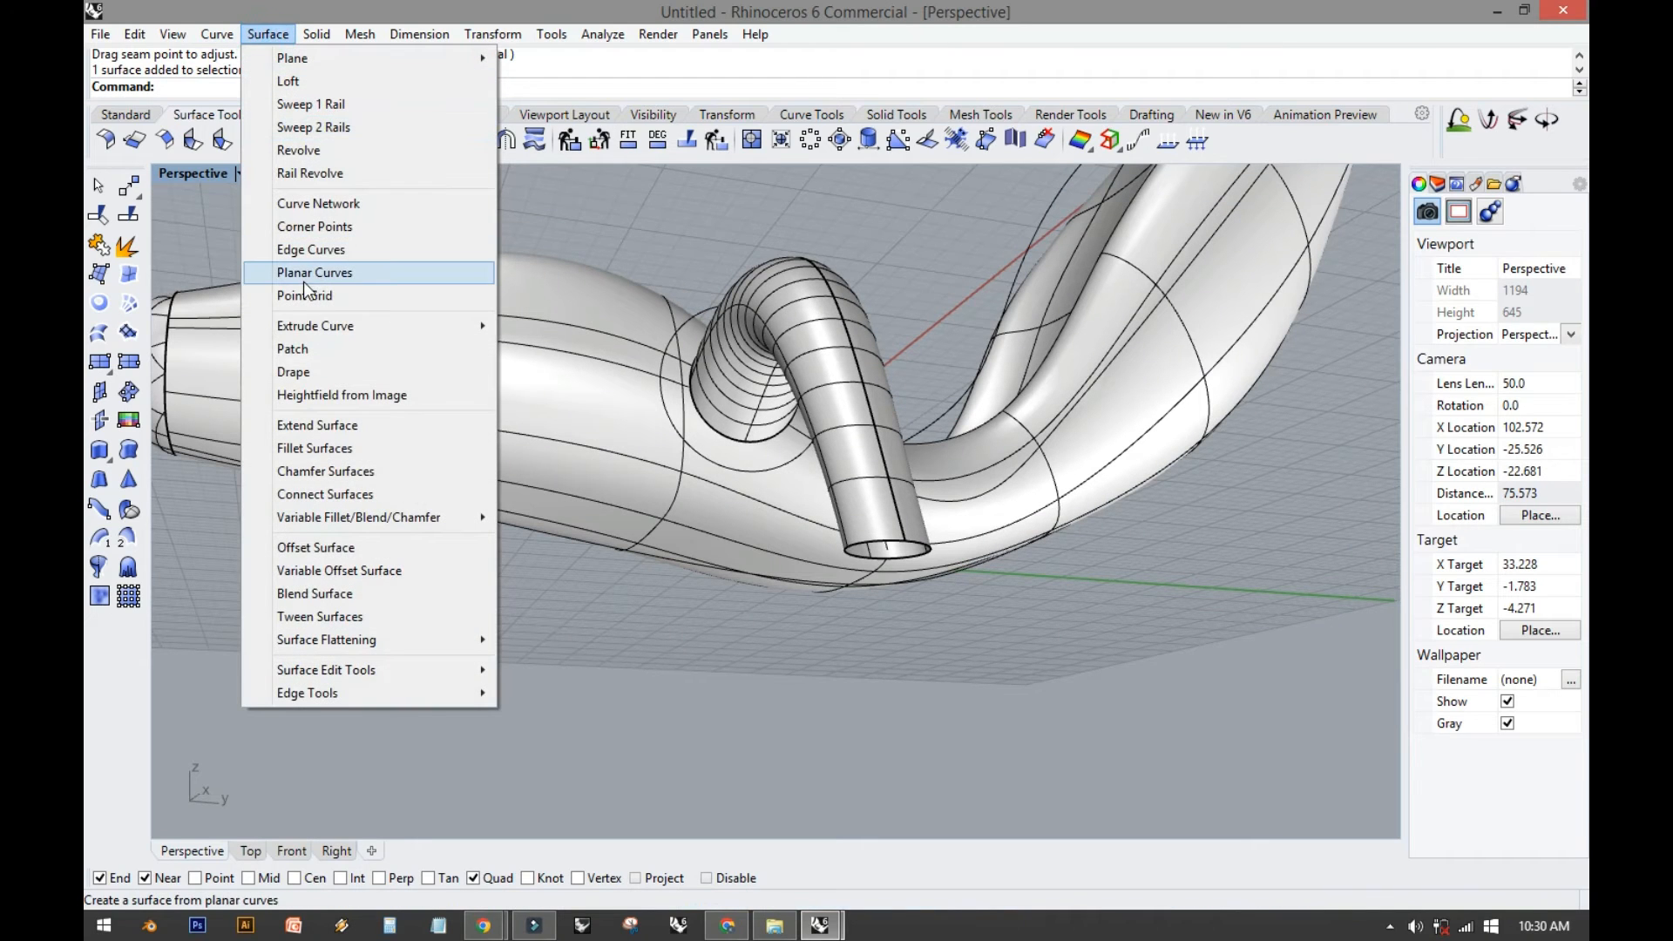
left_click(332, 349)
left_click(901, 540)
left_click(901, 540)
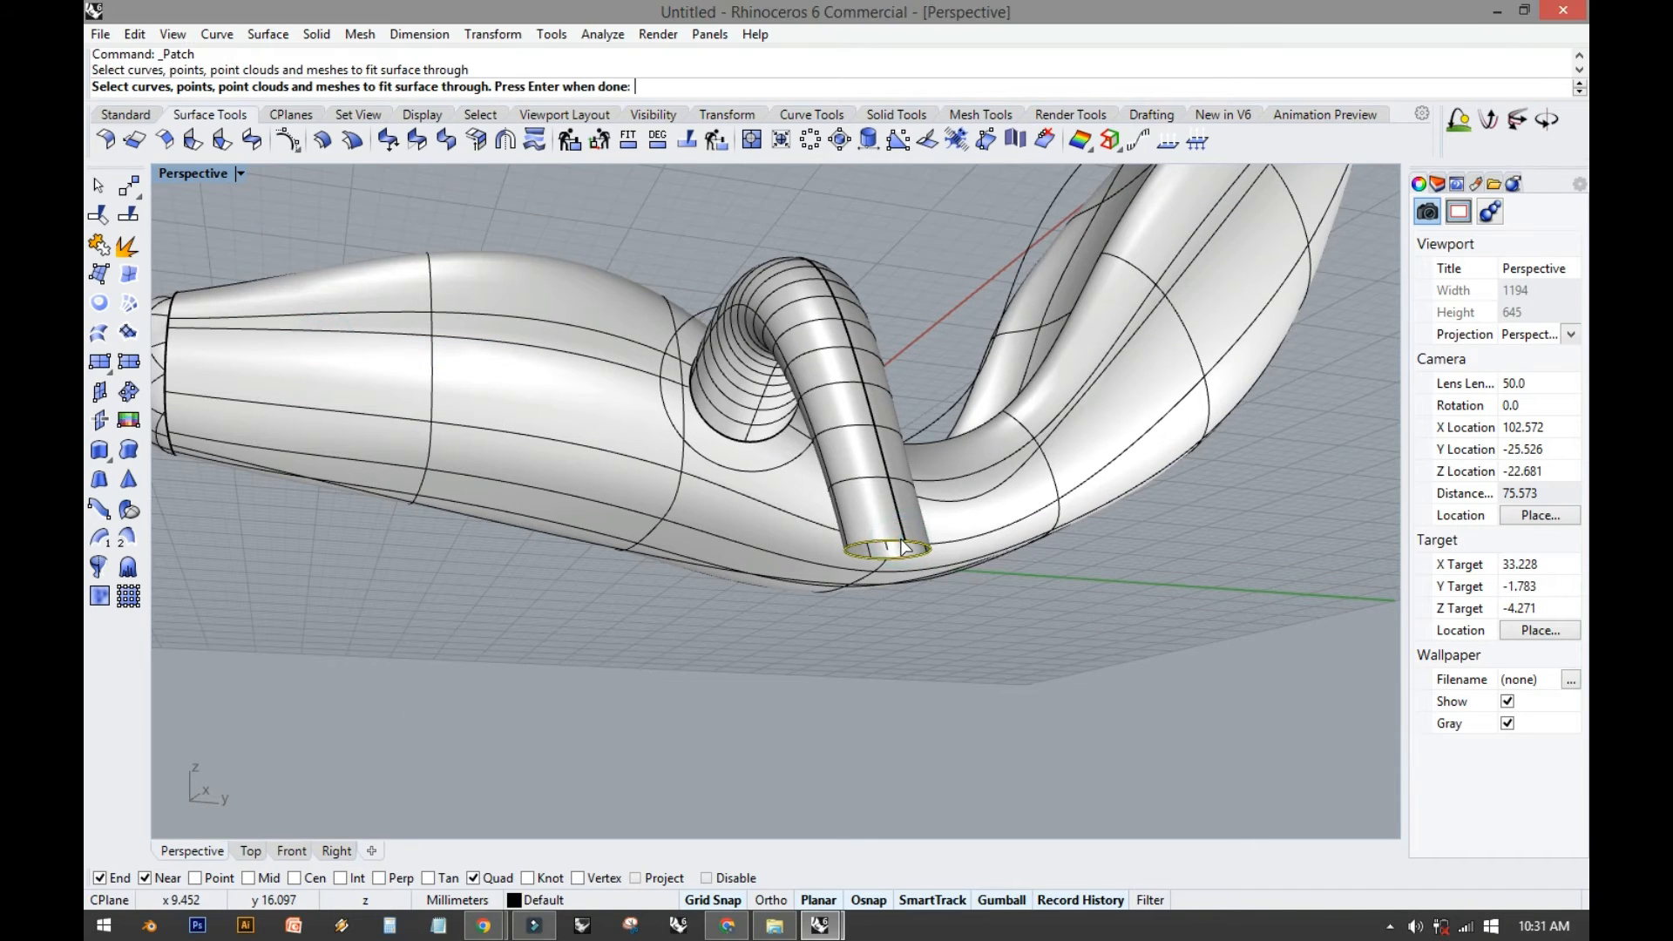
key("Escape")
Cap the swept tube's open lower end with a Patch surface through its edge, using 7 U and 7 V spans.
right_click(902, 539)
left_click(902, 539)
left_click(953, 607)
key("Return")
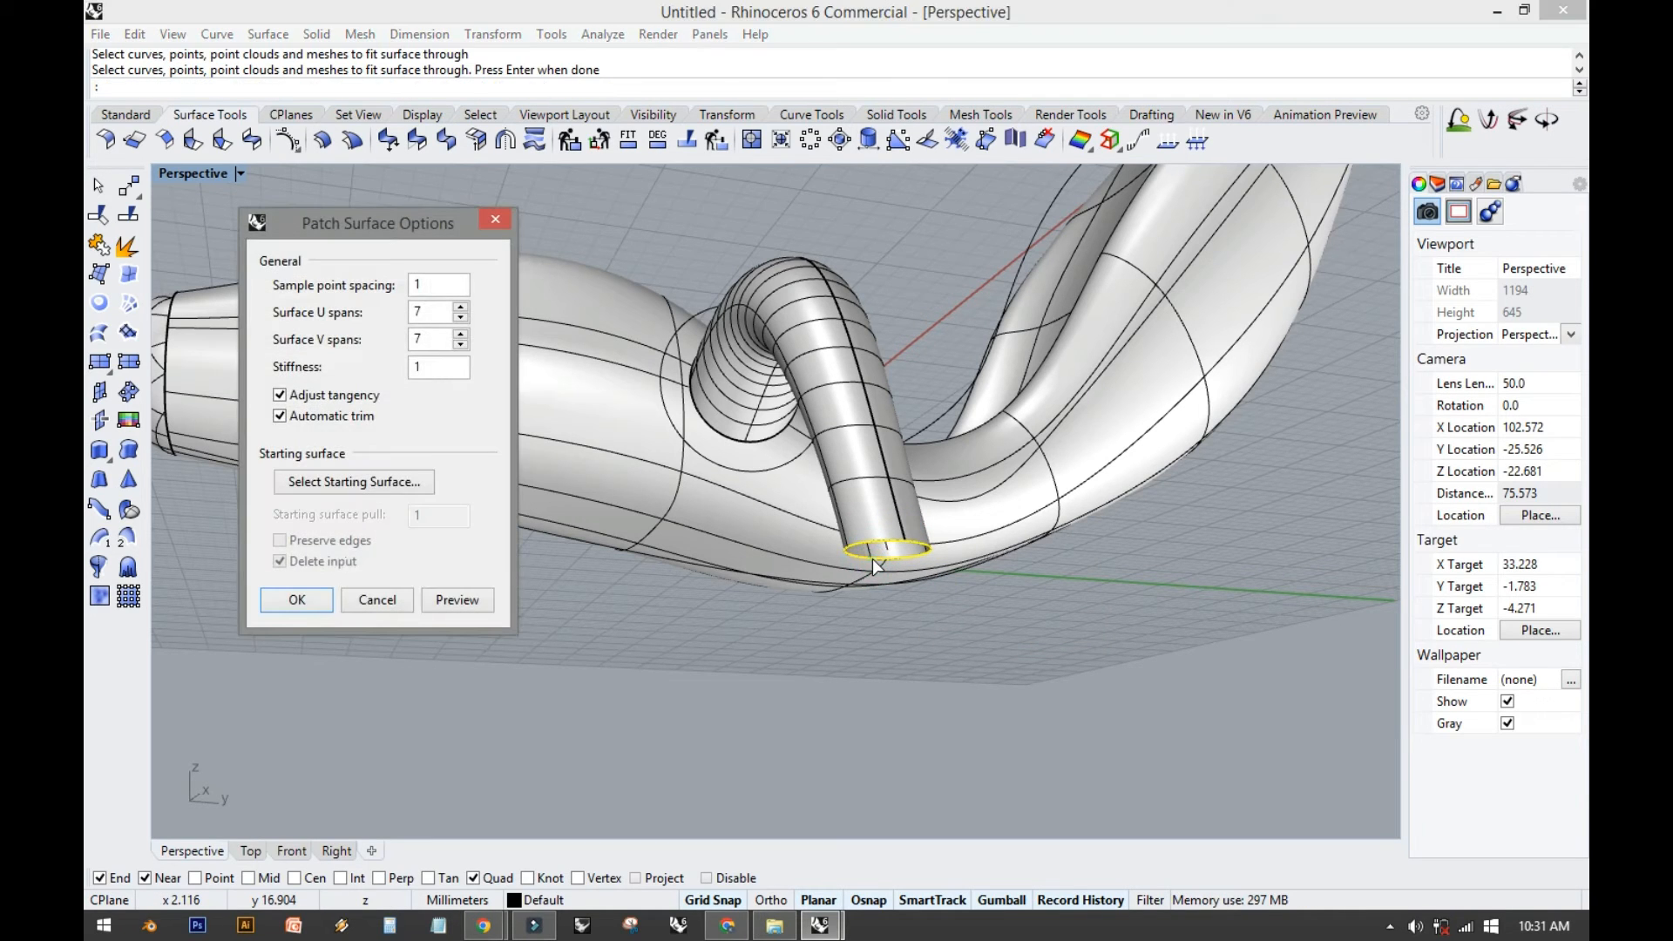
left_click(427, 600)
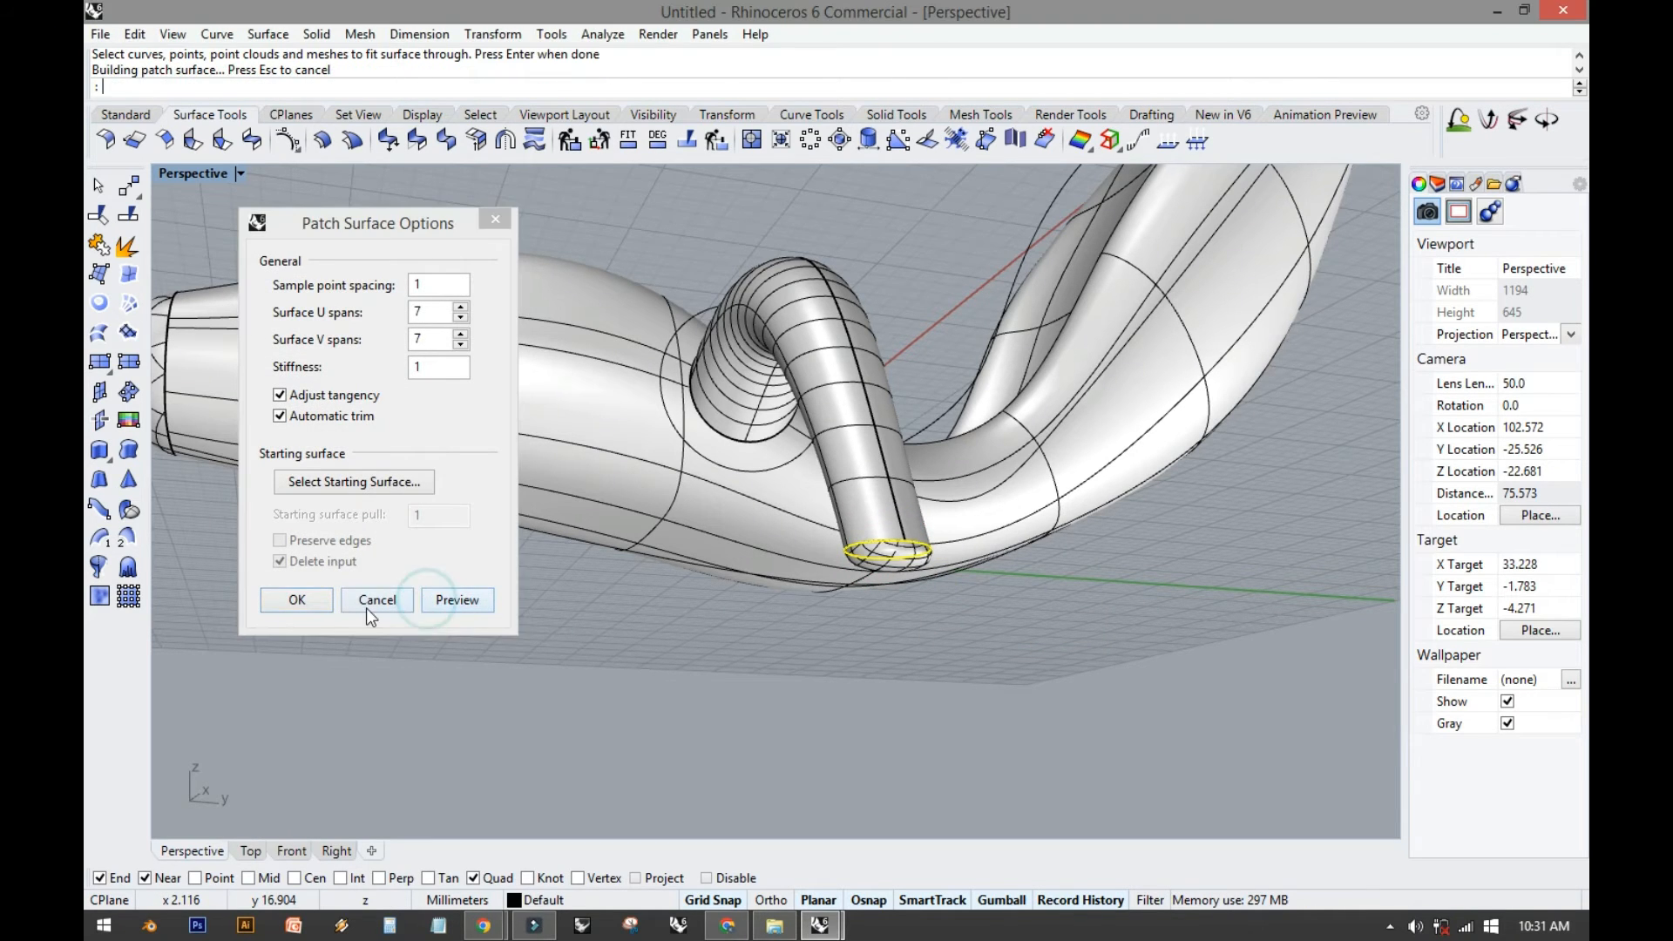
left_click(286, 601)
Try to move the swept tube and its end cap along the Y axis, and undo the move.
right_click_drag(592, 568, 702, 706)
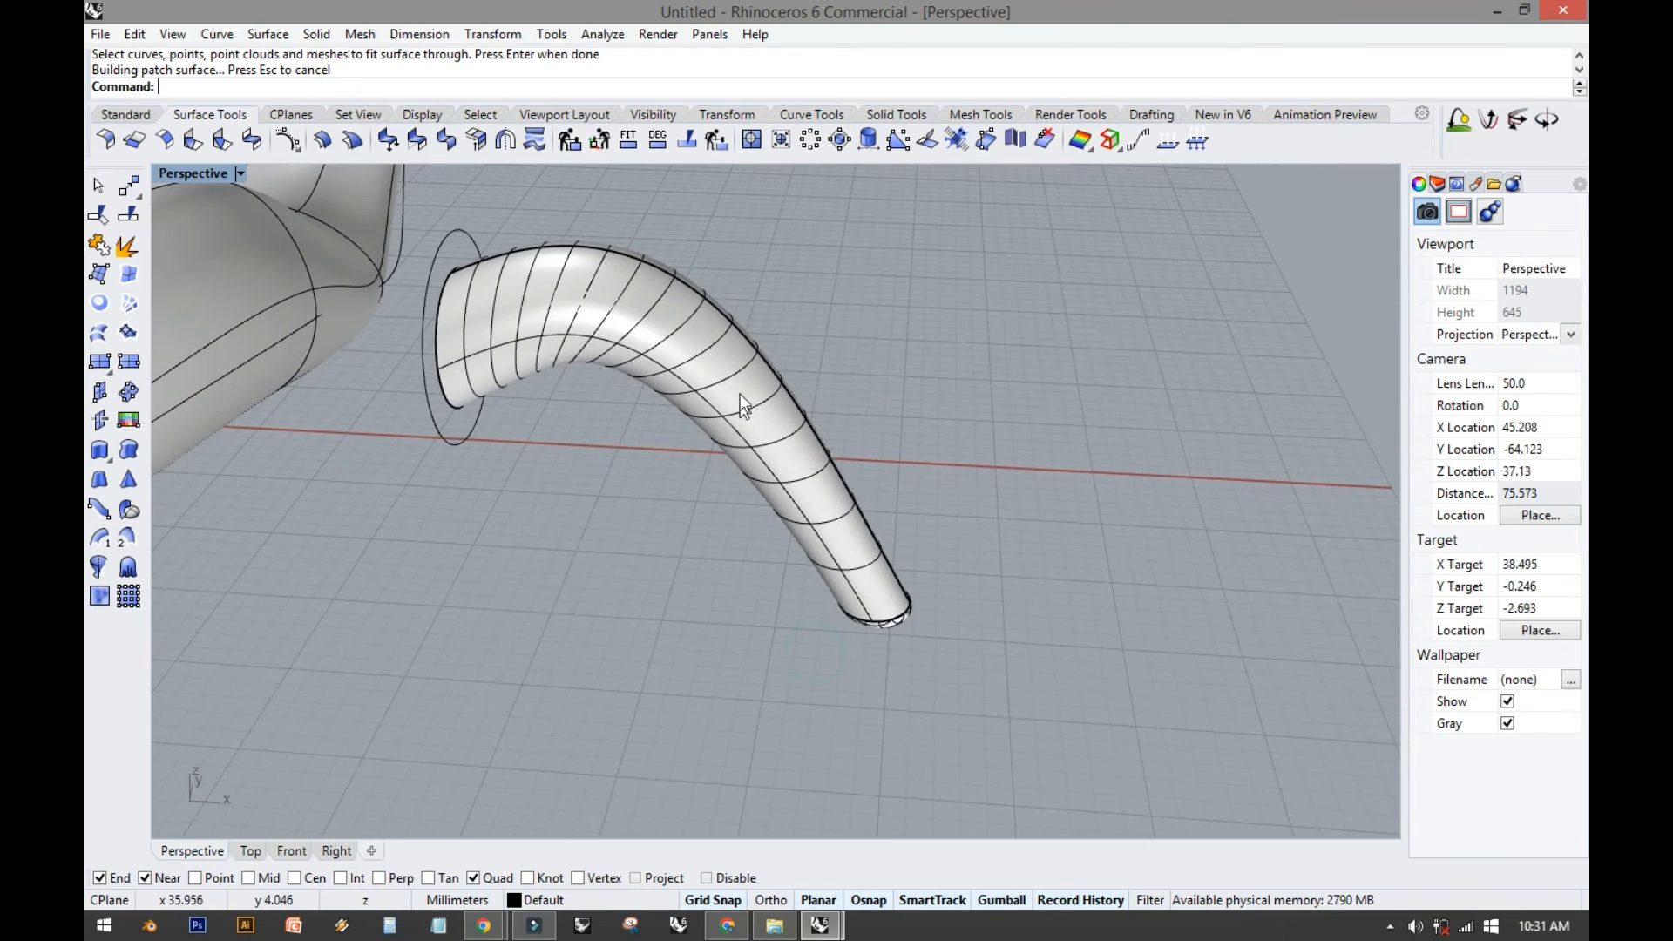
left_click(740, 394)
right_click_drag(890, 394, 603, 448)
left_click(775, 692, "shift")
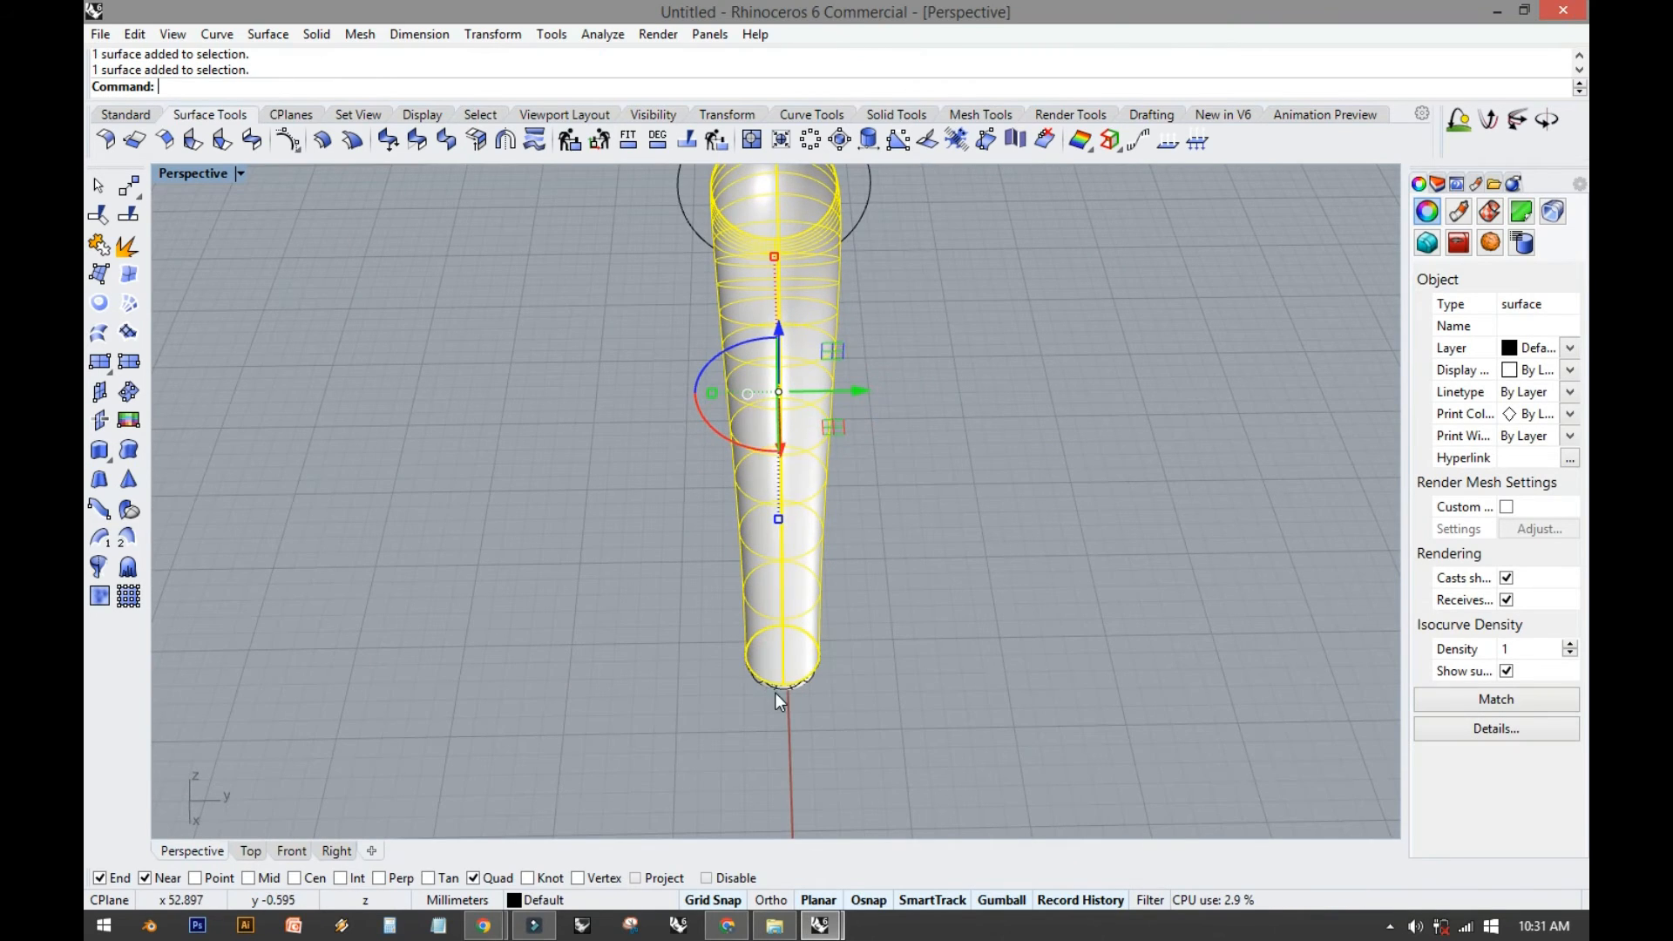
scroll(873, 514, "down", 5)
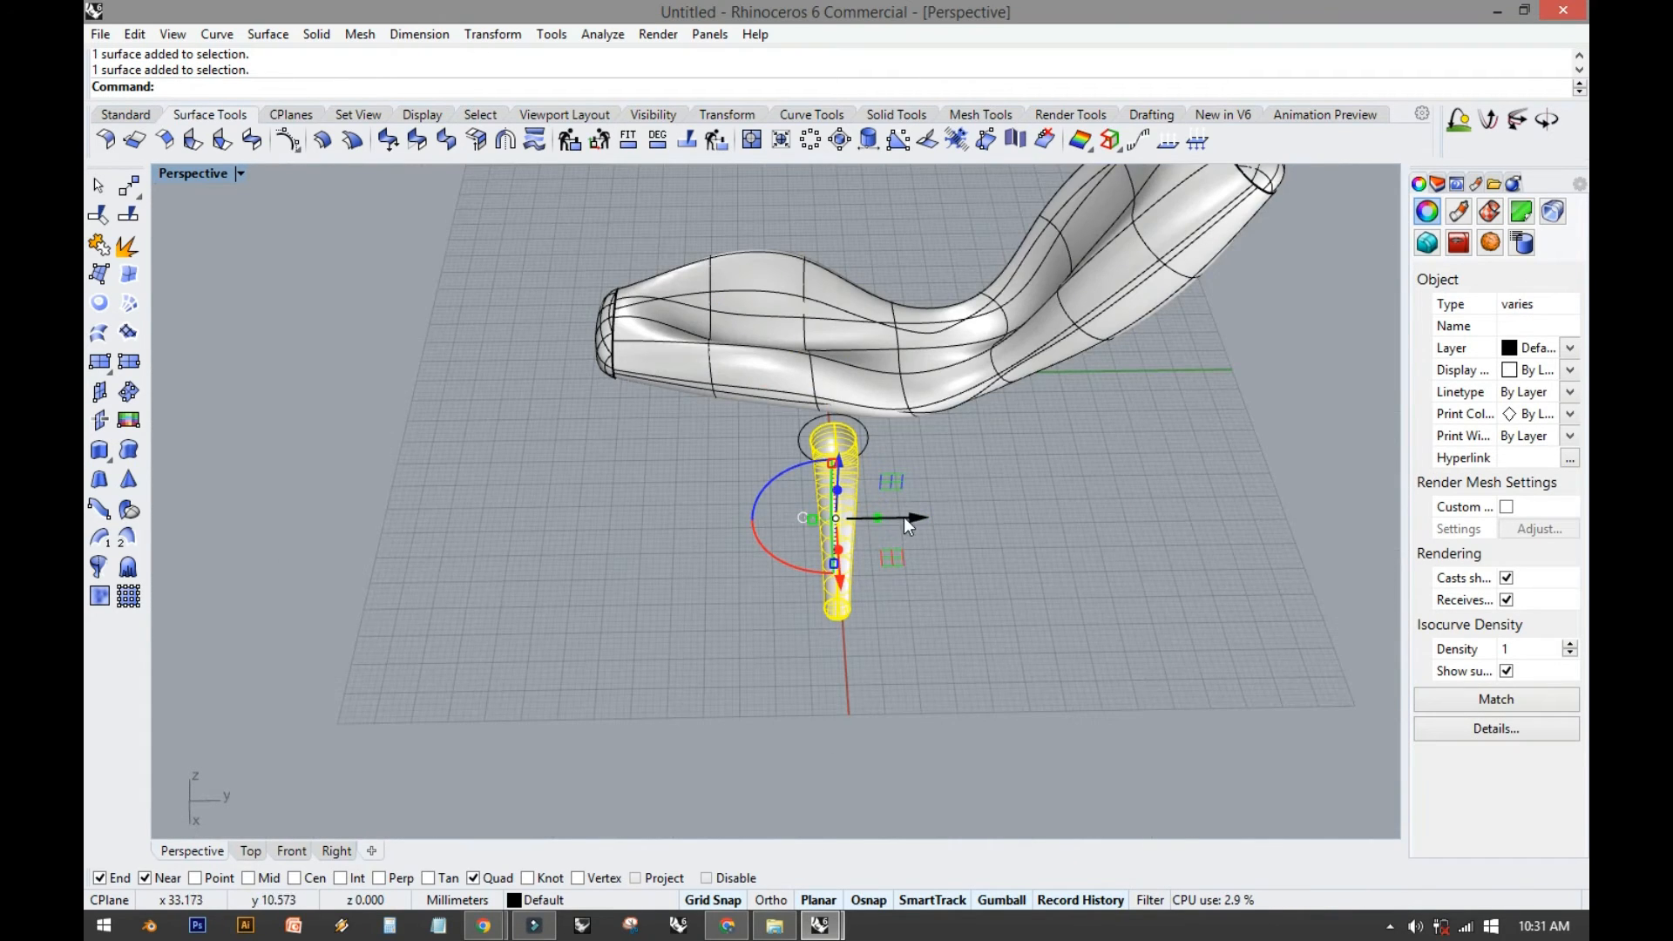
left_click_drag(908, 515, 780, 515)
key("ctrl+z")
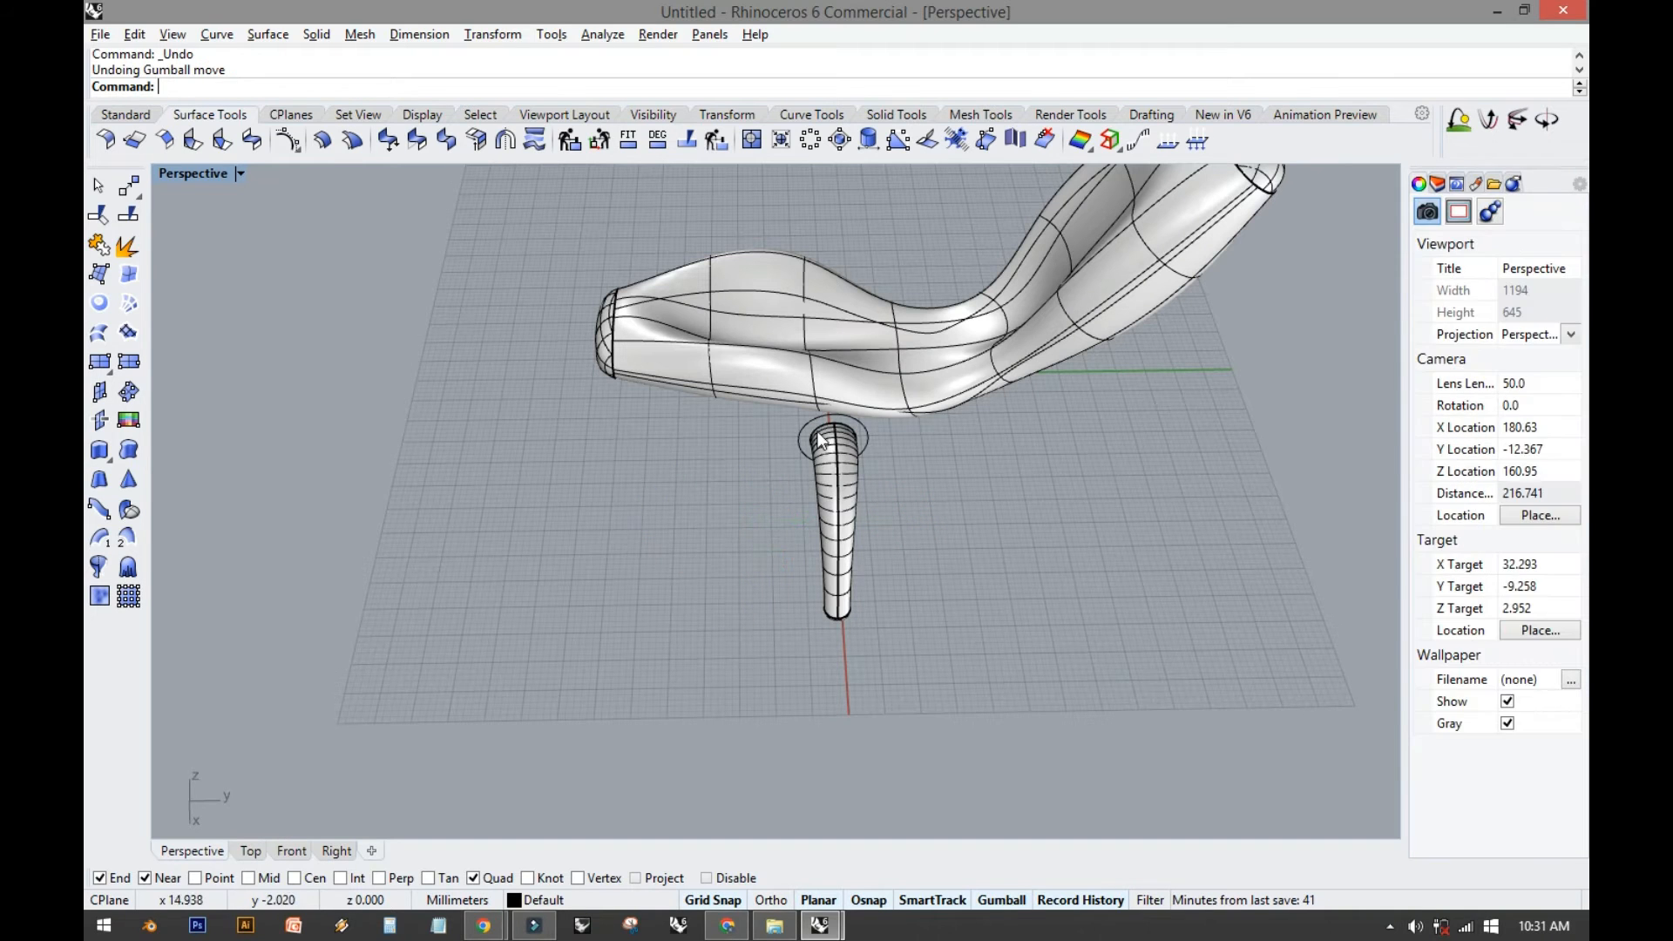
Select the surrounding circle, swept tube and end cap, and move them along negative Y in the maximized Right view, accepting the history break.
left_click(819, 427)
left_click(827, 558, "shift")
scroll(832, 593, "up", 5)
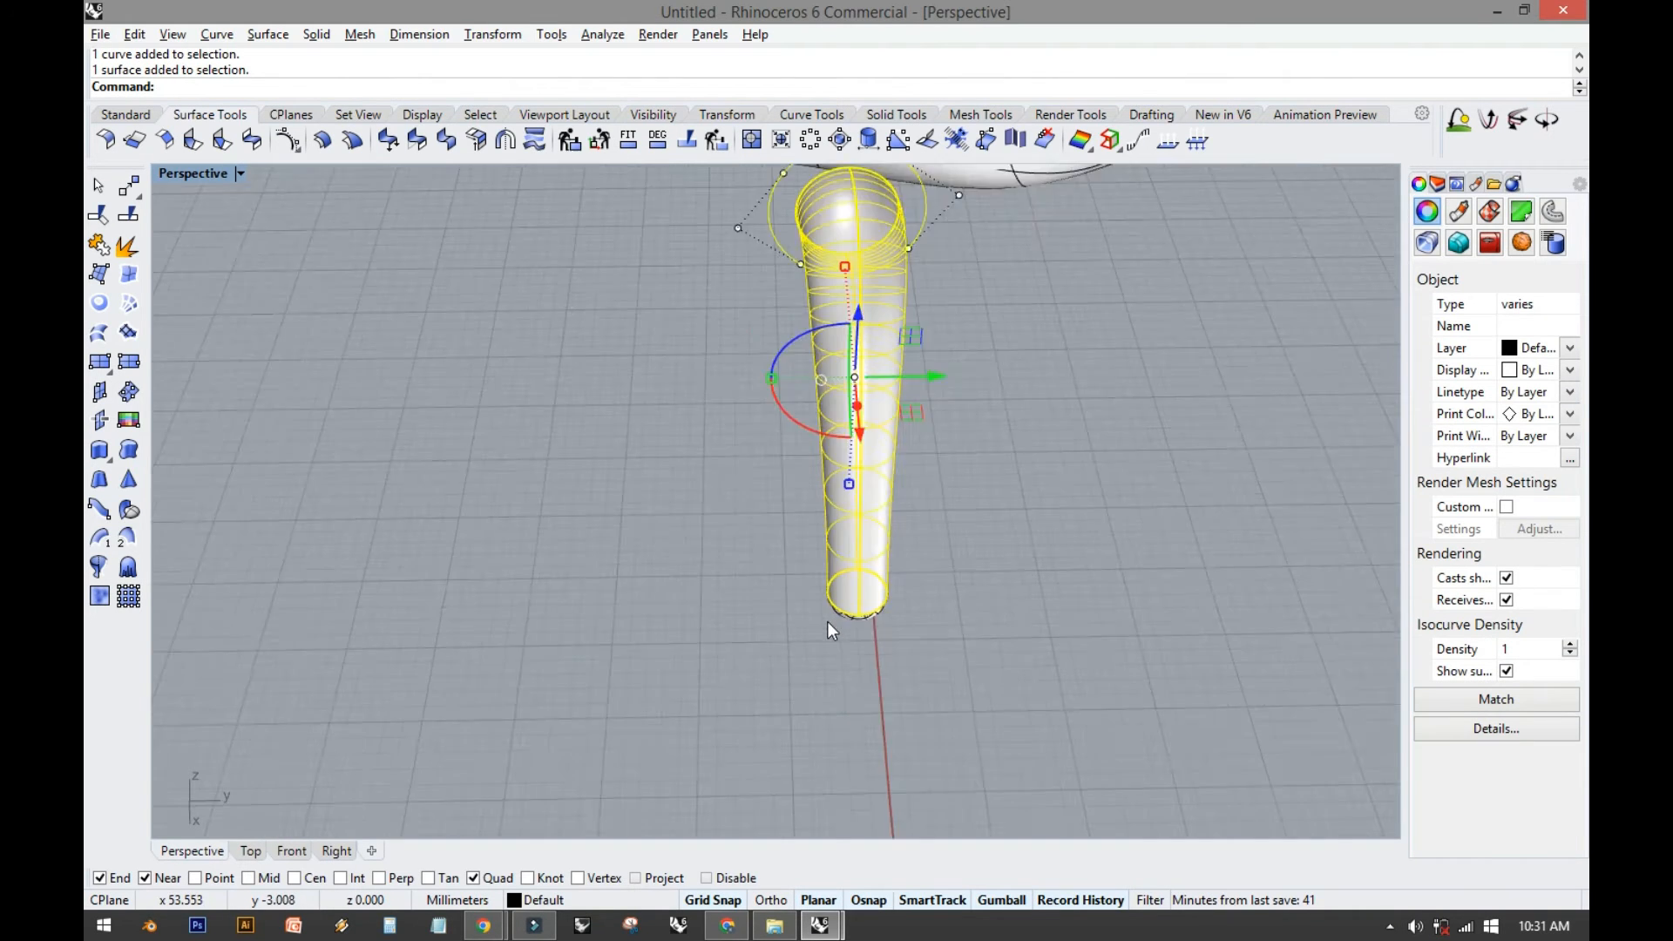
left_click(848, 621, "shift")
scroll(898, 475, "down", 5)
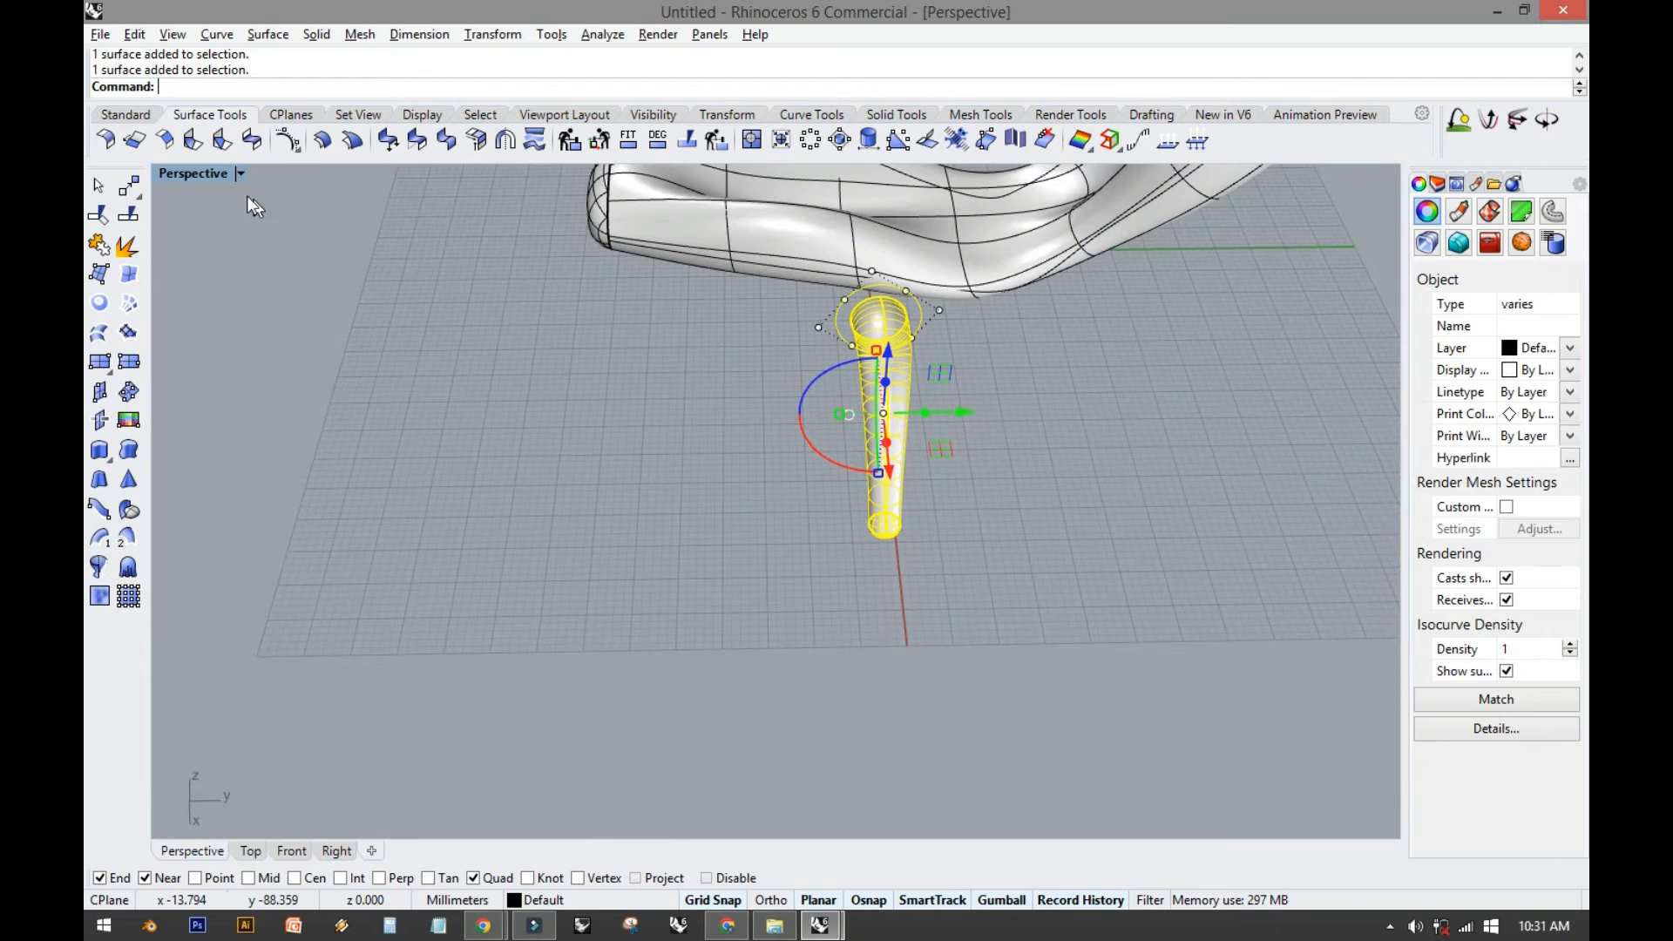
double_click(211, 175)
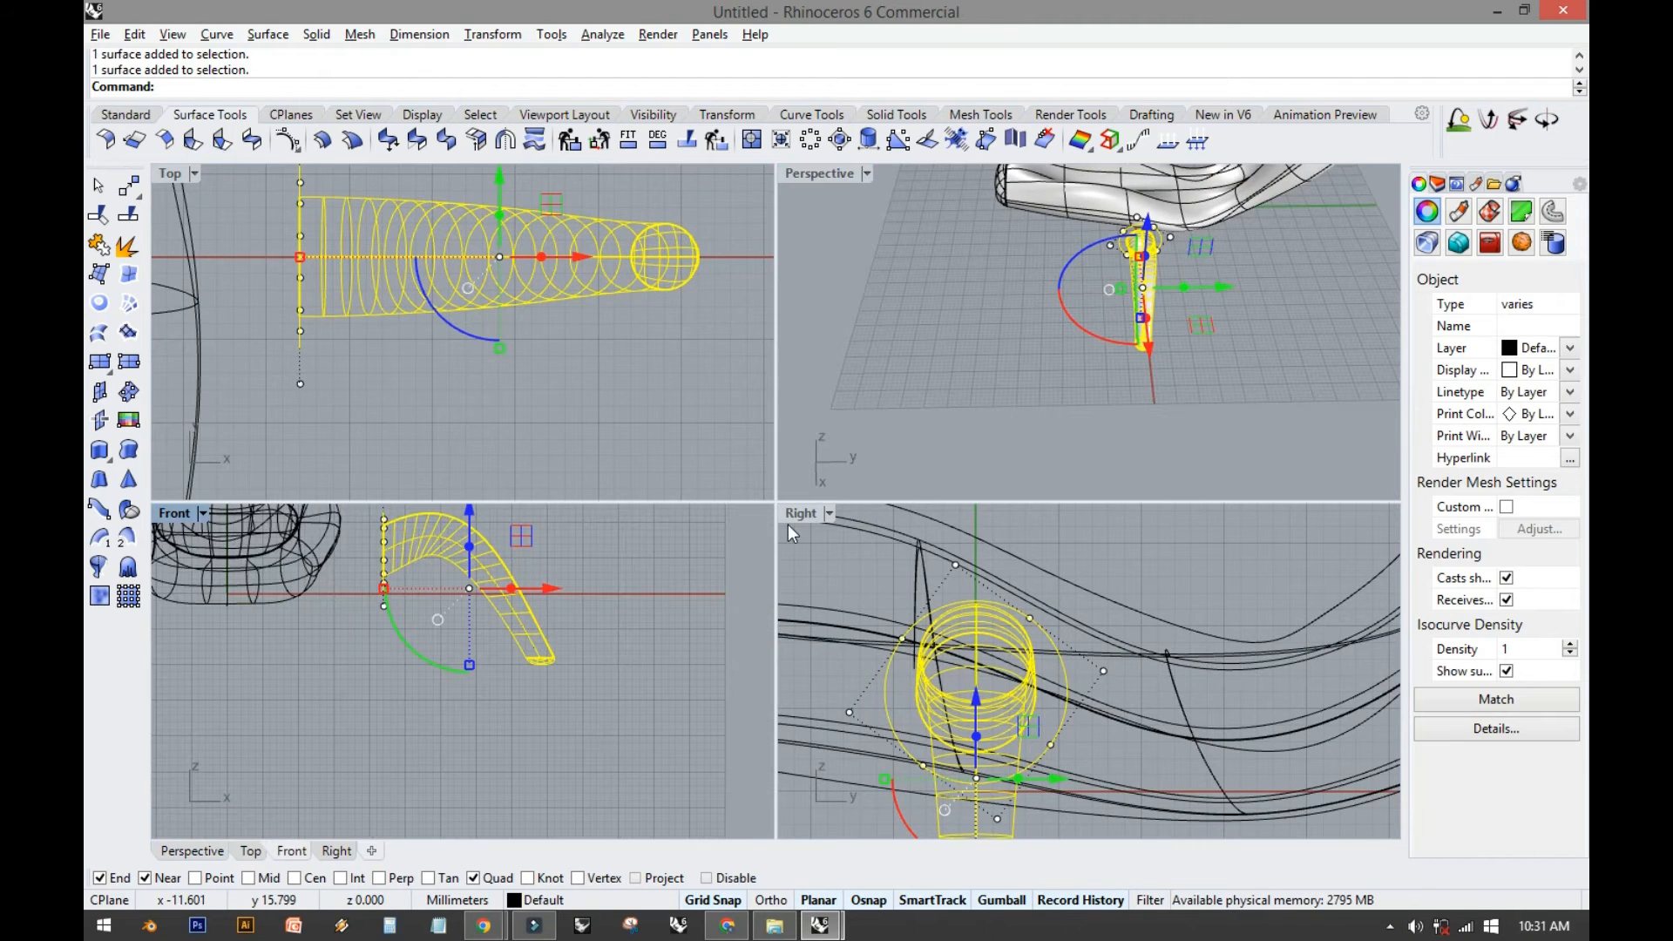
double_click(790, 521)
scroll(789, 521, "down", 6)
left_click_drag(798, 566, 684, 566)
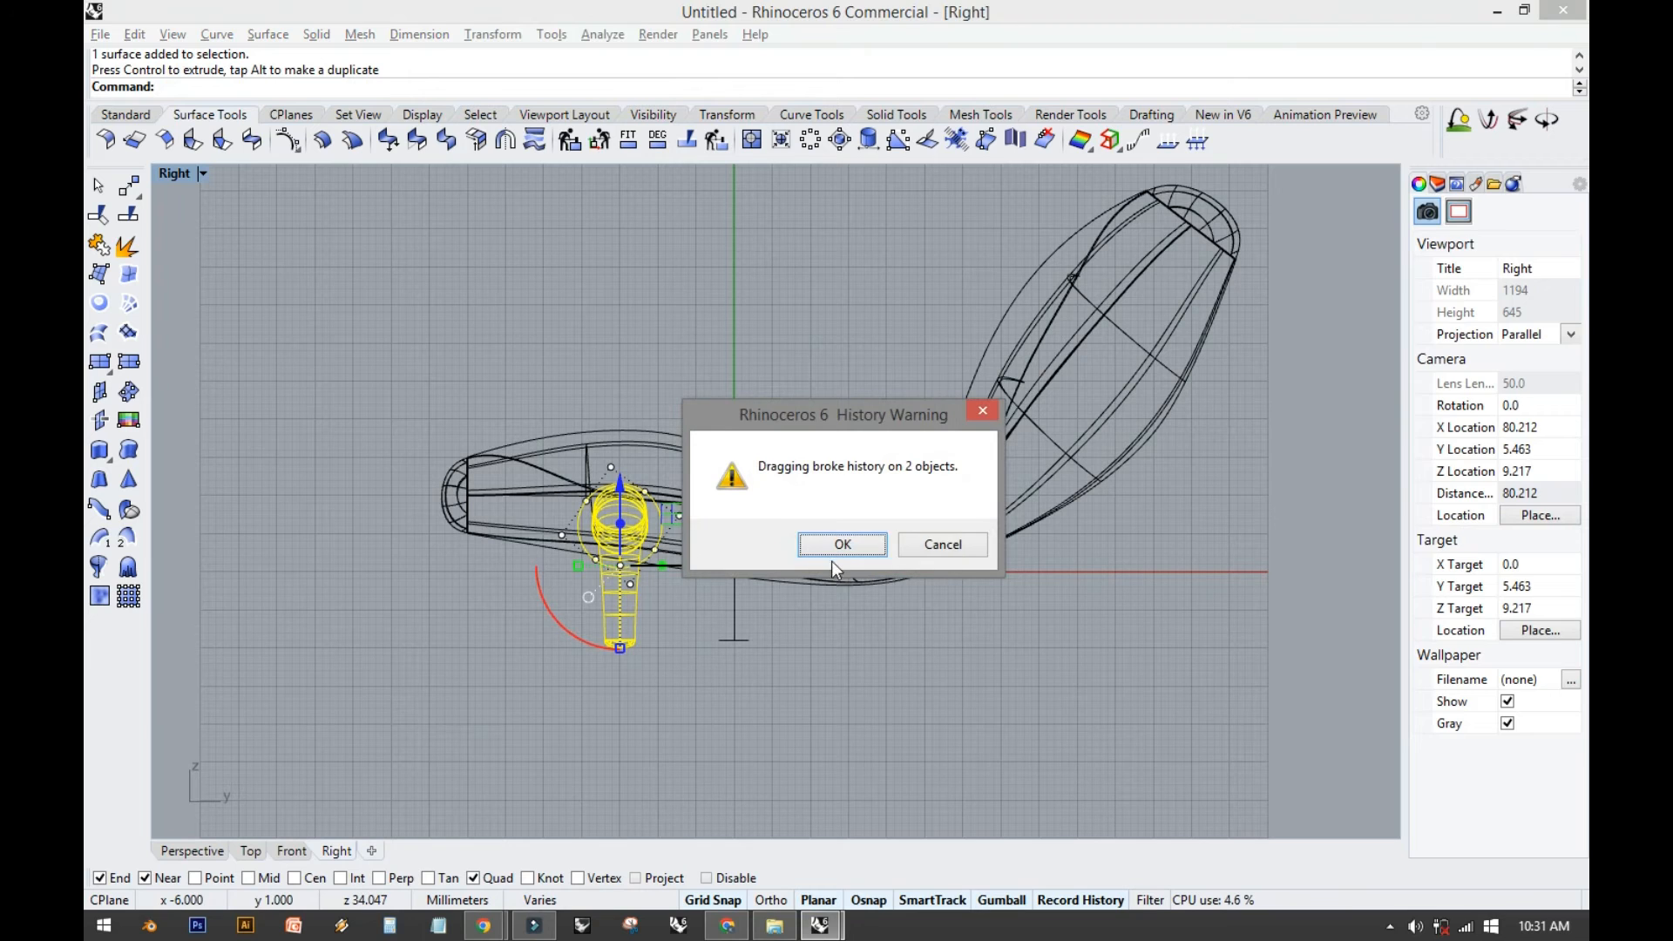
left_click(835, 547)
Join the swept tube and its end cap, and raise them with the surrounding circle along the Z axis.
scroll(662, 567, "up", 6)
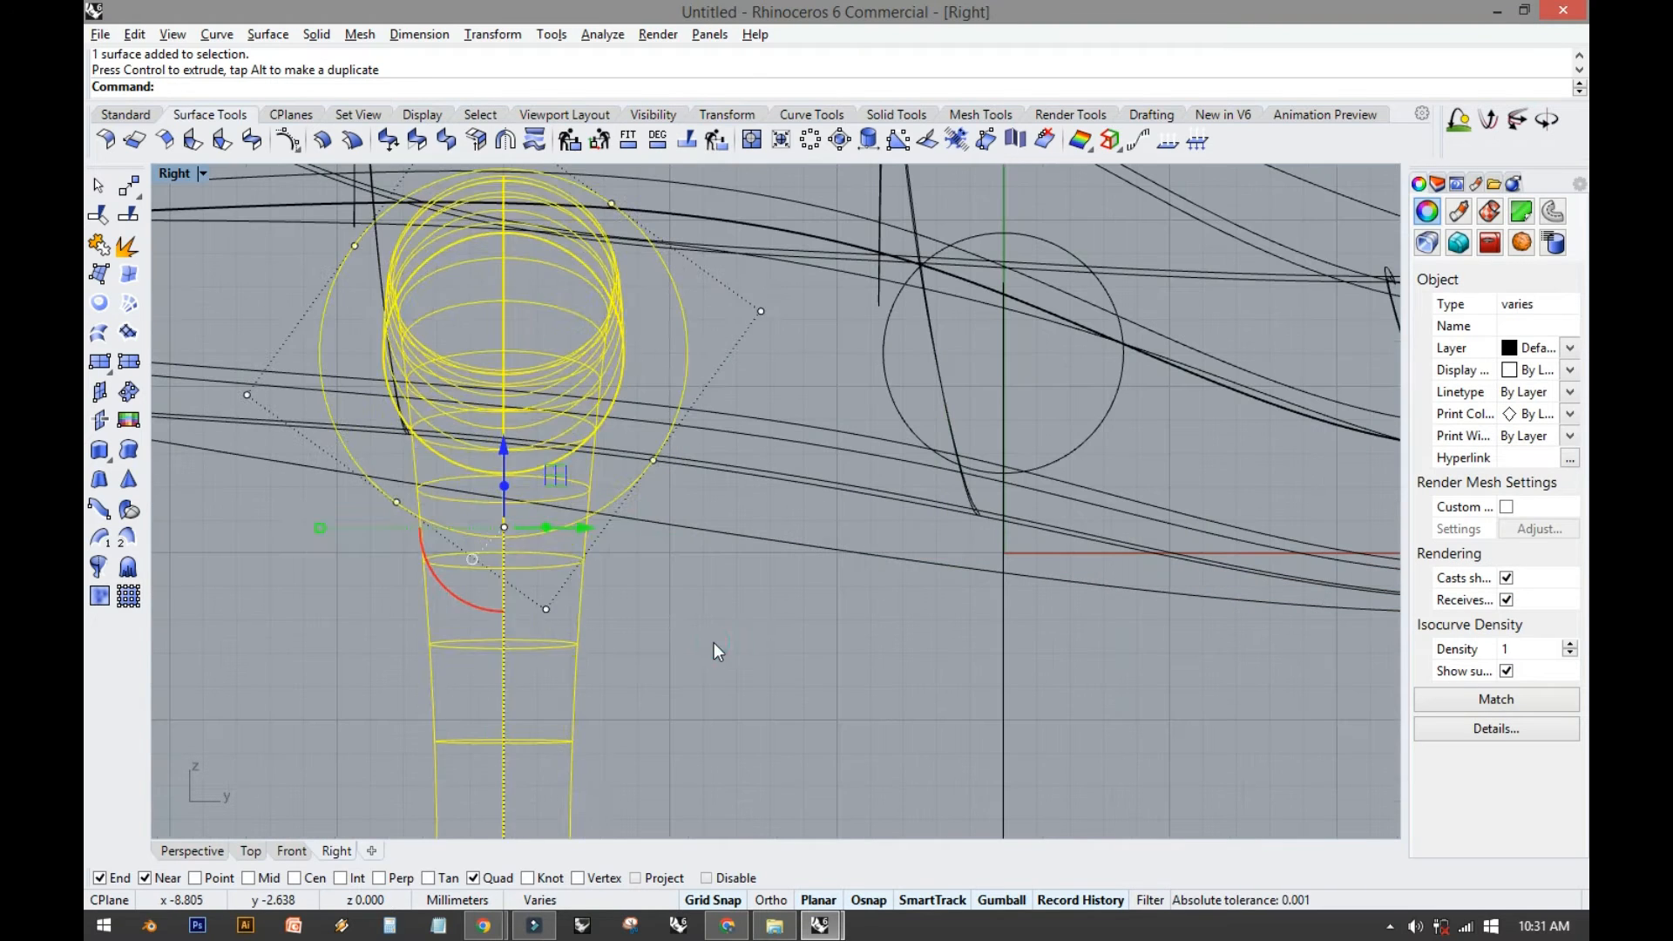
left_click(713, 644)
left_click(622, 497)
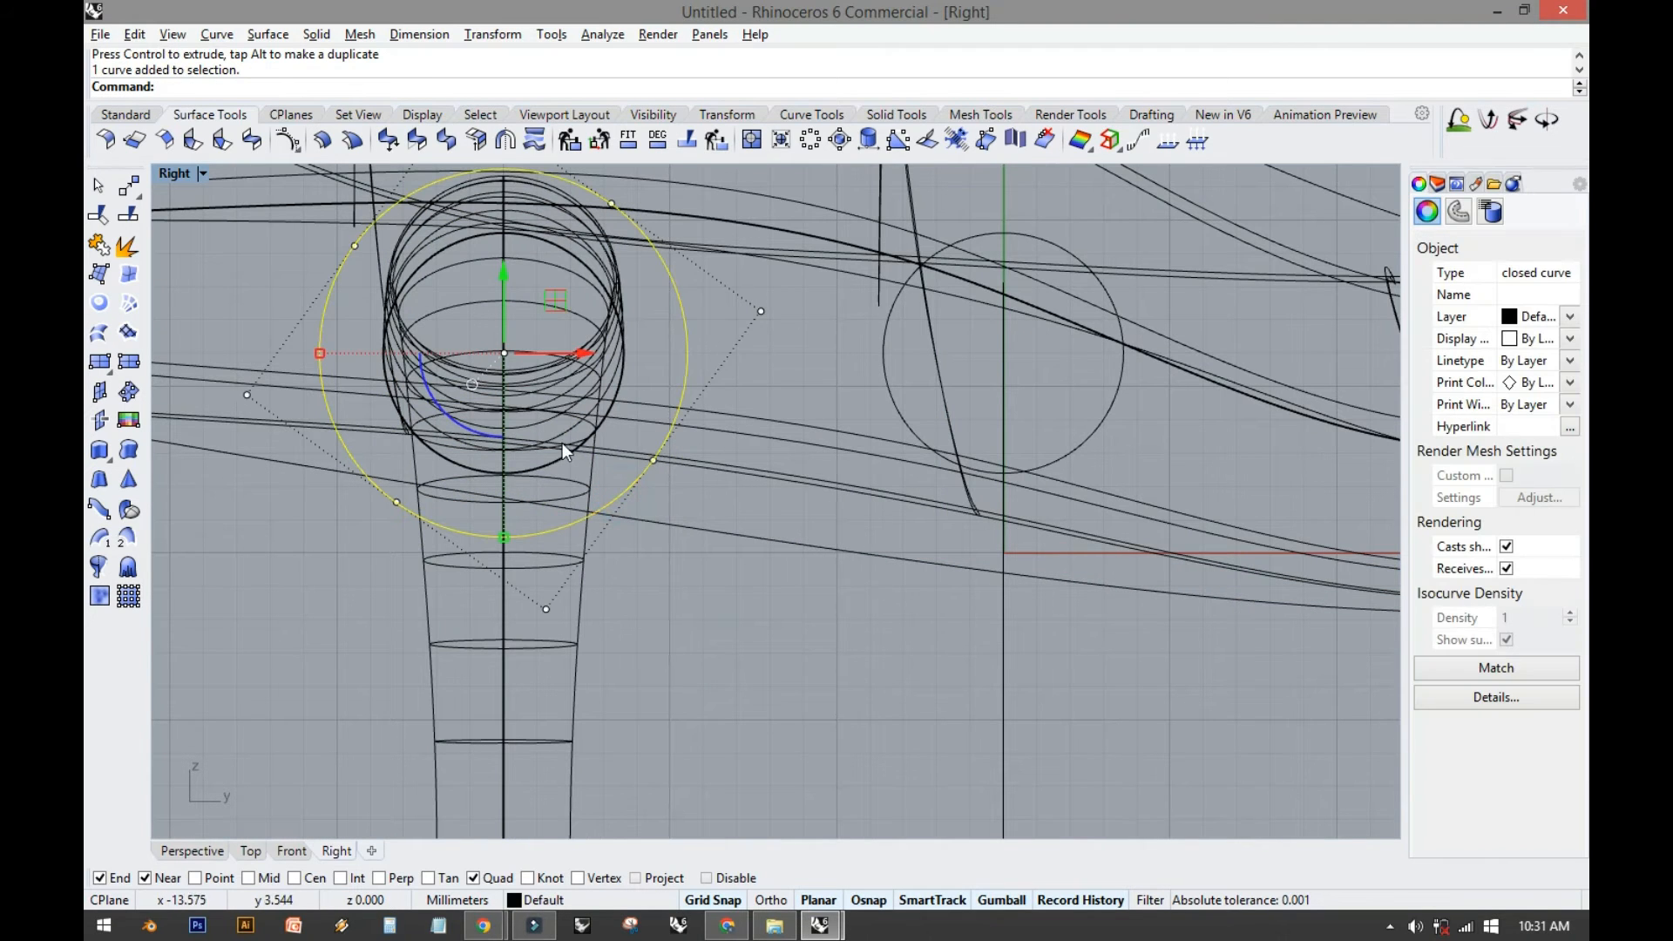
left_click(575, 492, "shift")
scroll(558, 497, "down", 4)
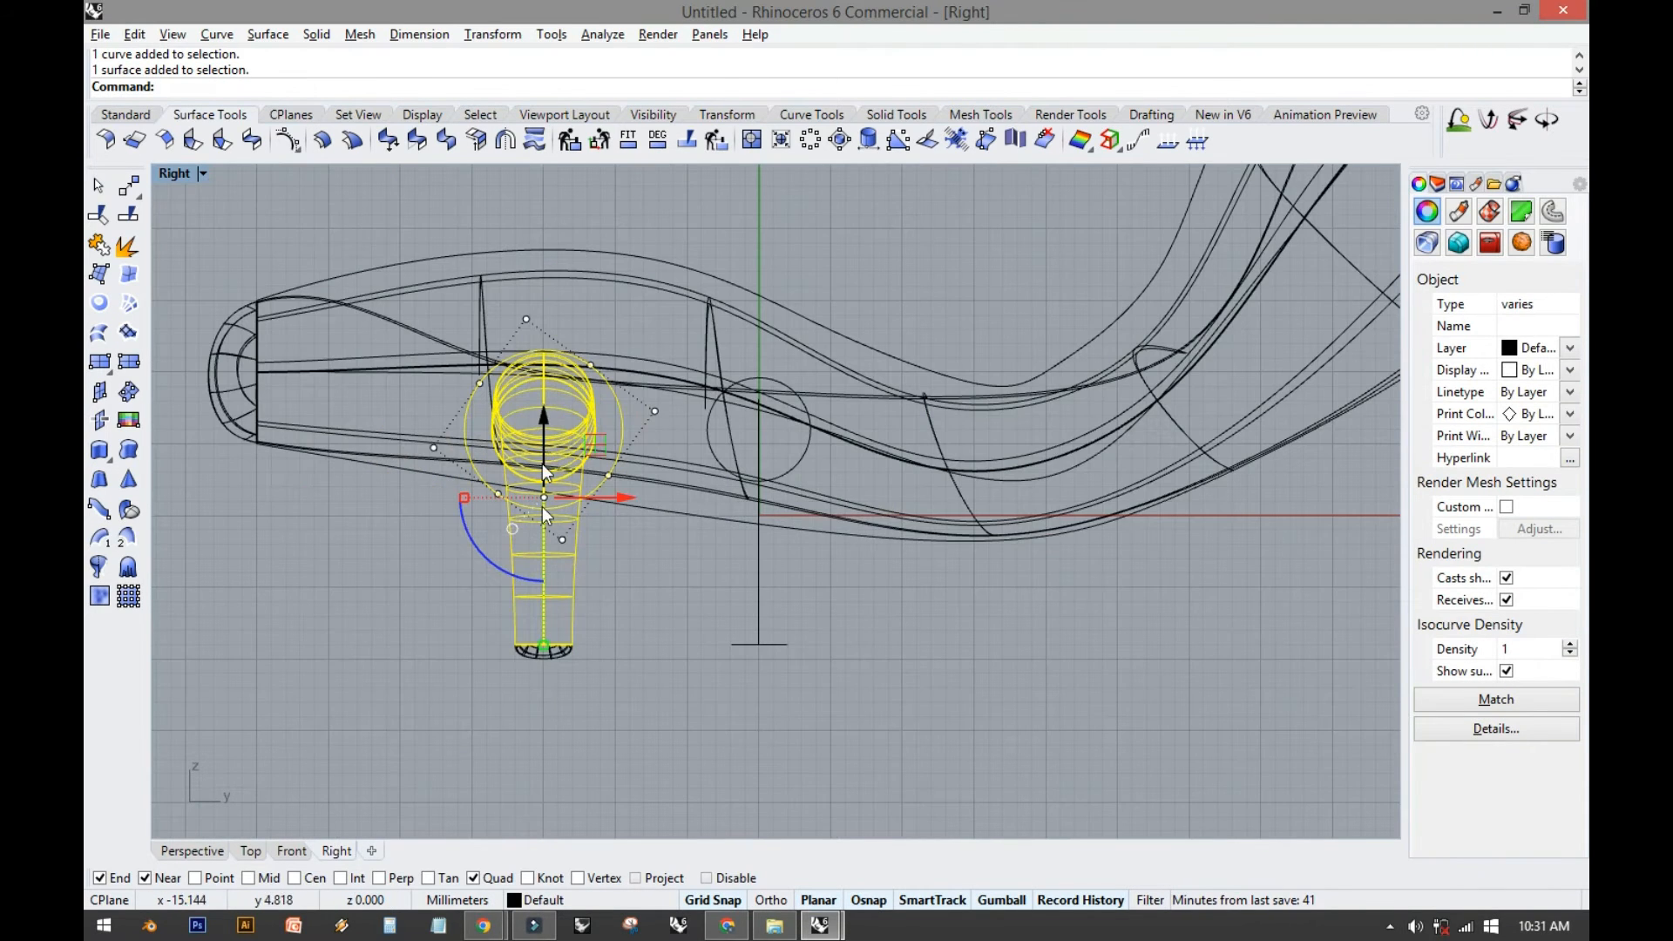
left_click(545, 658, "shift")
middle_click(401, 556)
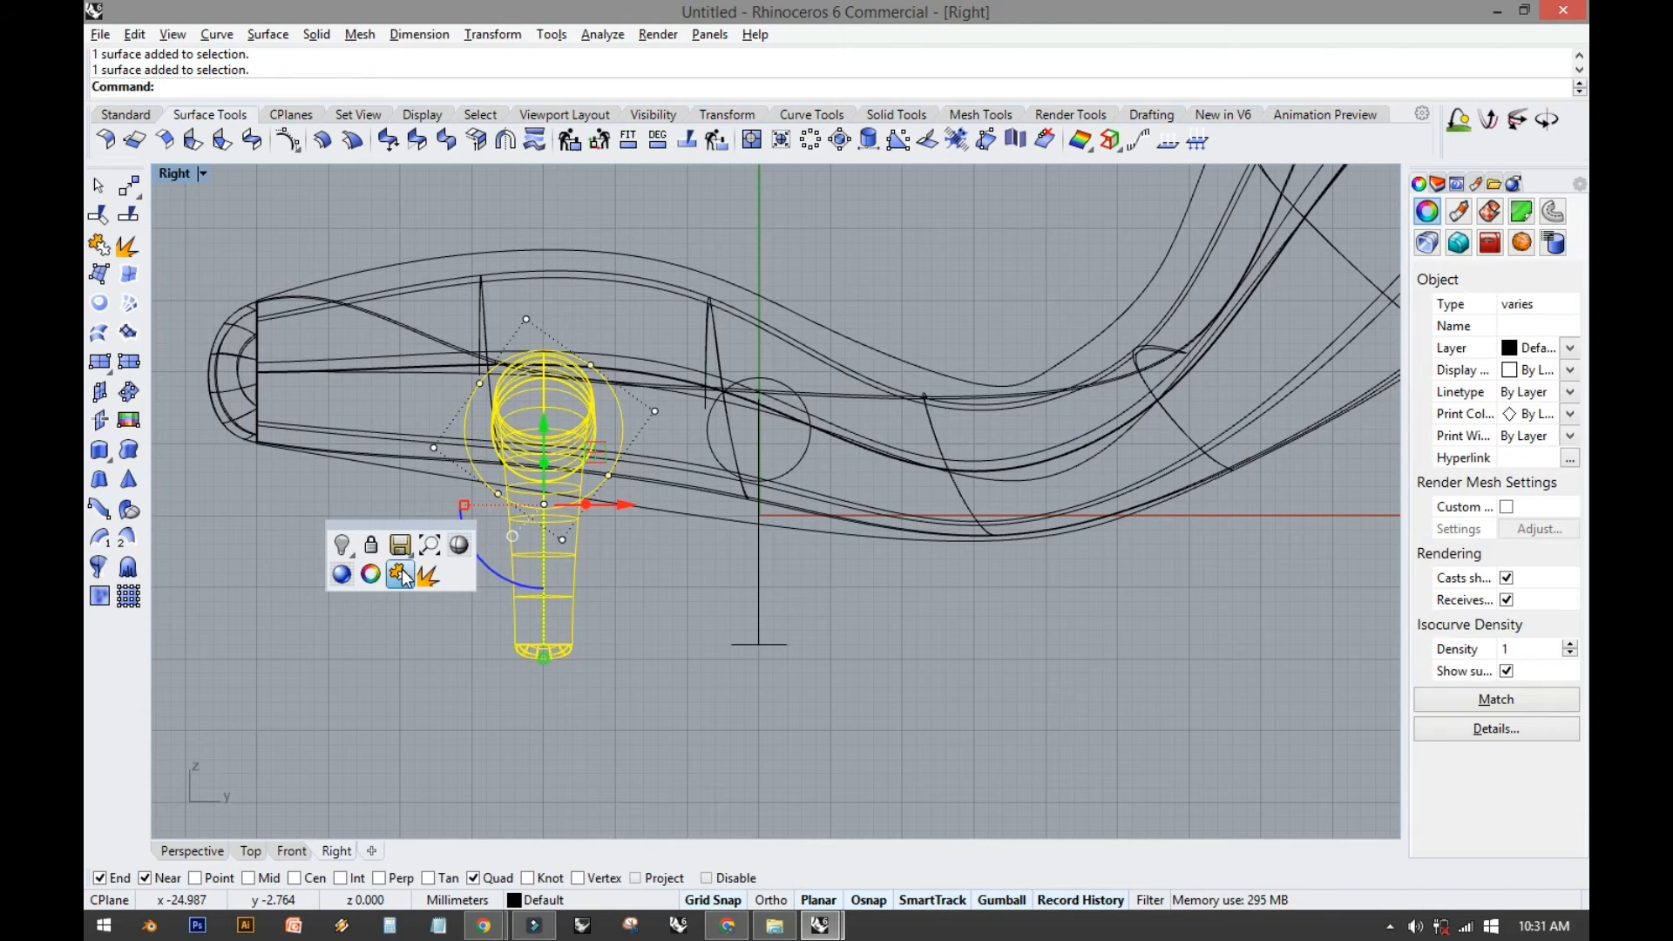
left_click(400, 575)
middle_click(519, 435)
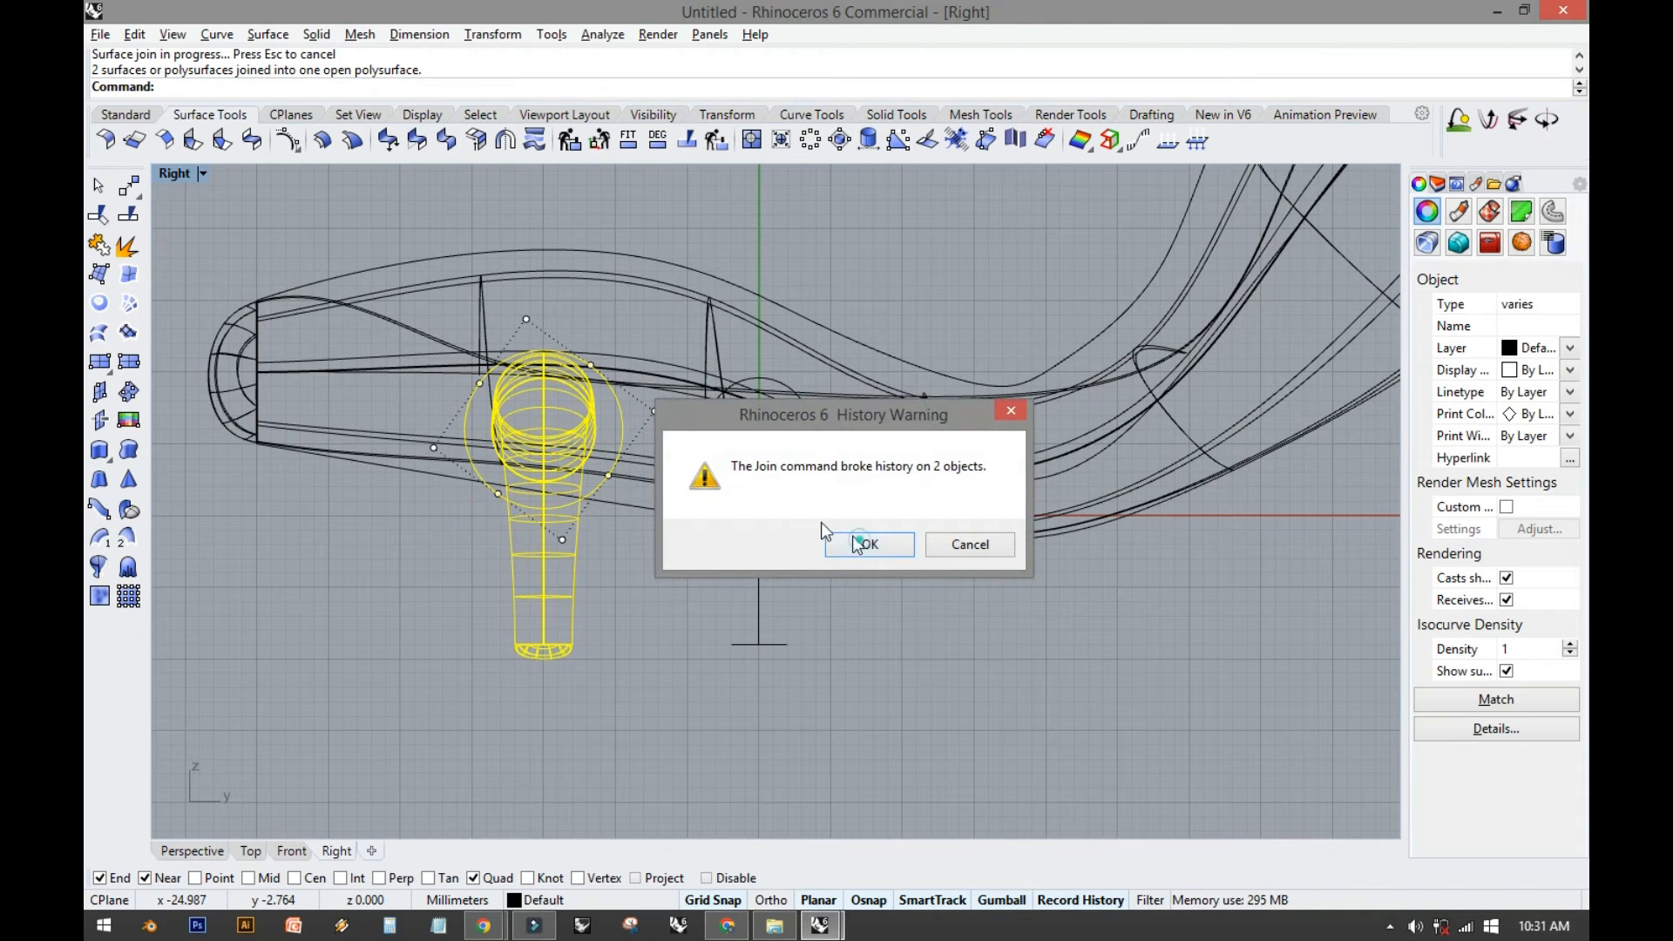
left_click(841, 540)
left_click_drag(535, 427, 542, 387)
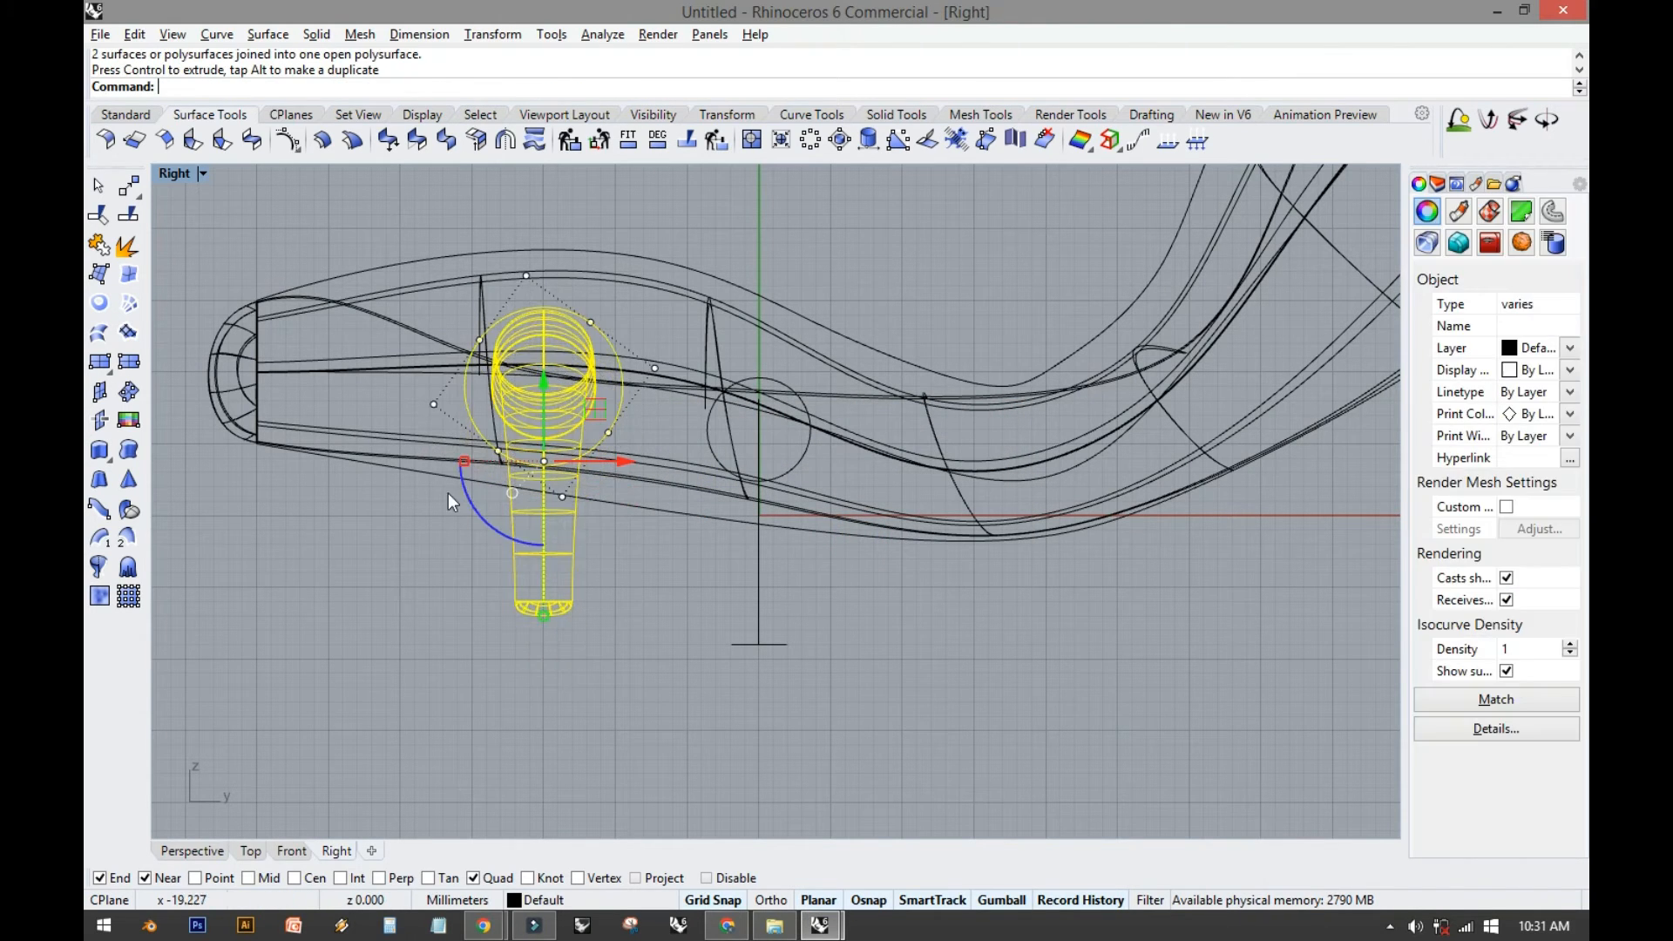
left_click(420, 503)
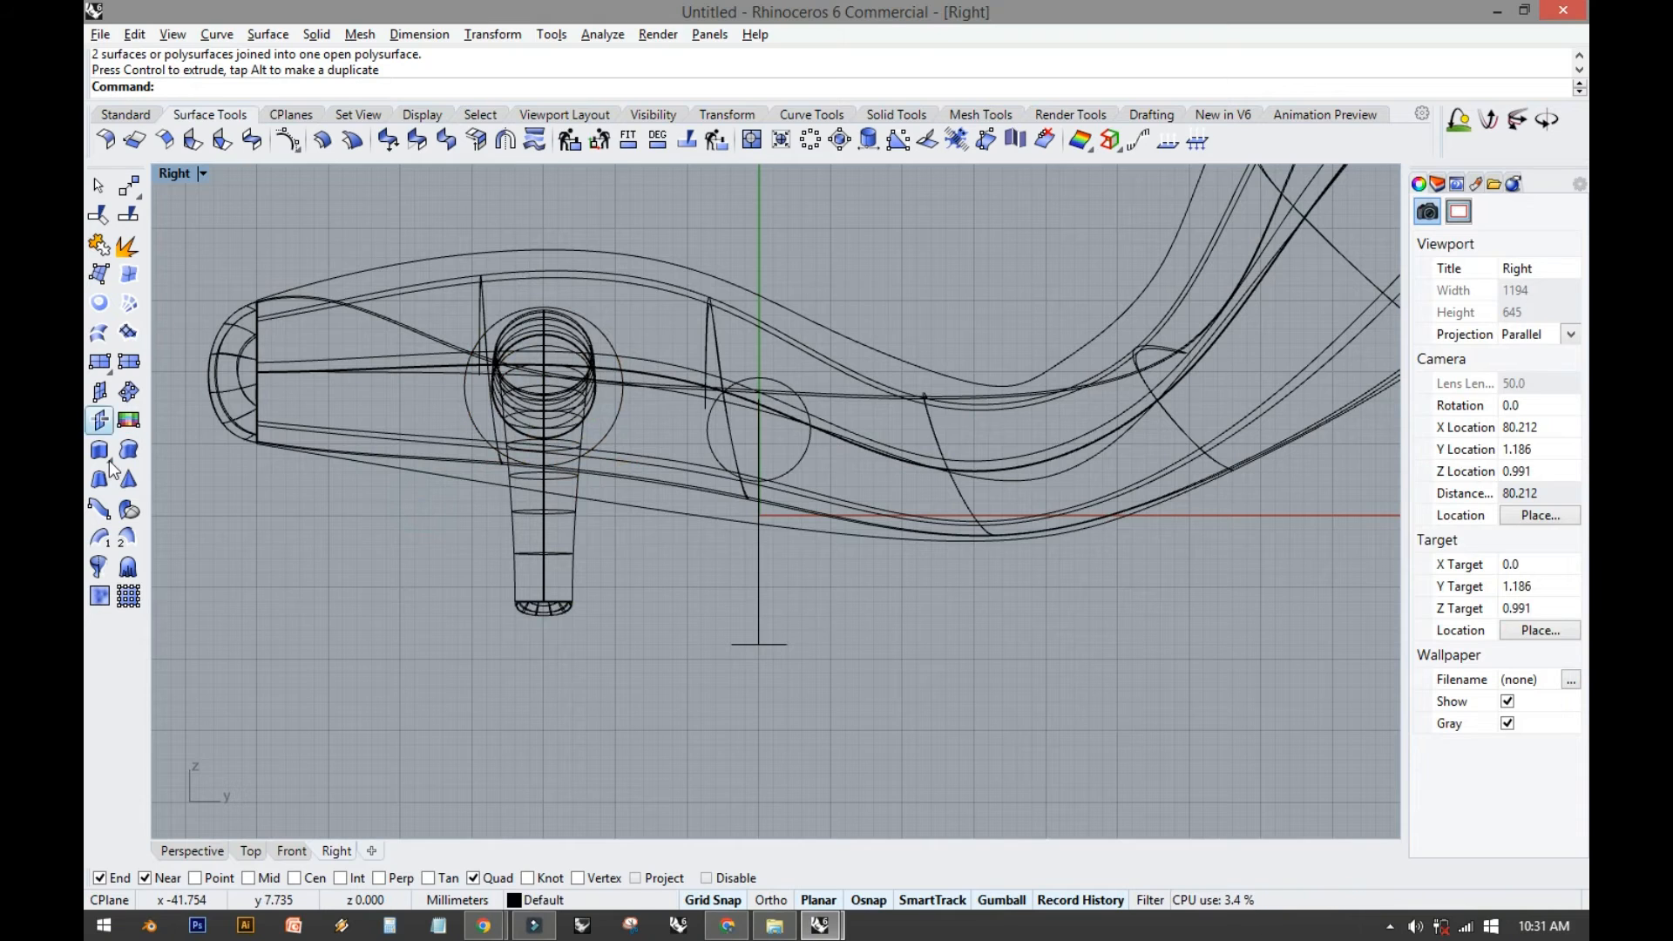
Try to trim the body surfaces inside the surrounding circle from the Right view, using the circle as the cutting object.
left_click(127, 116)
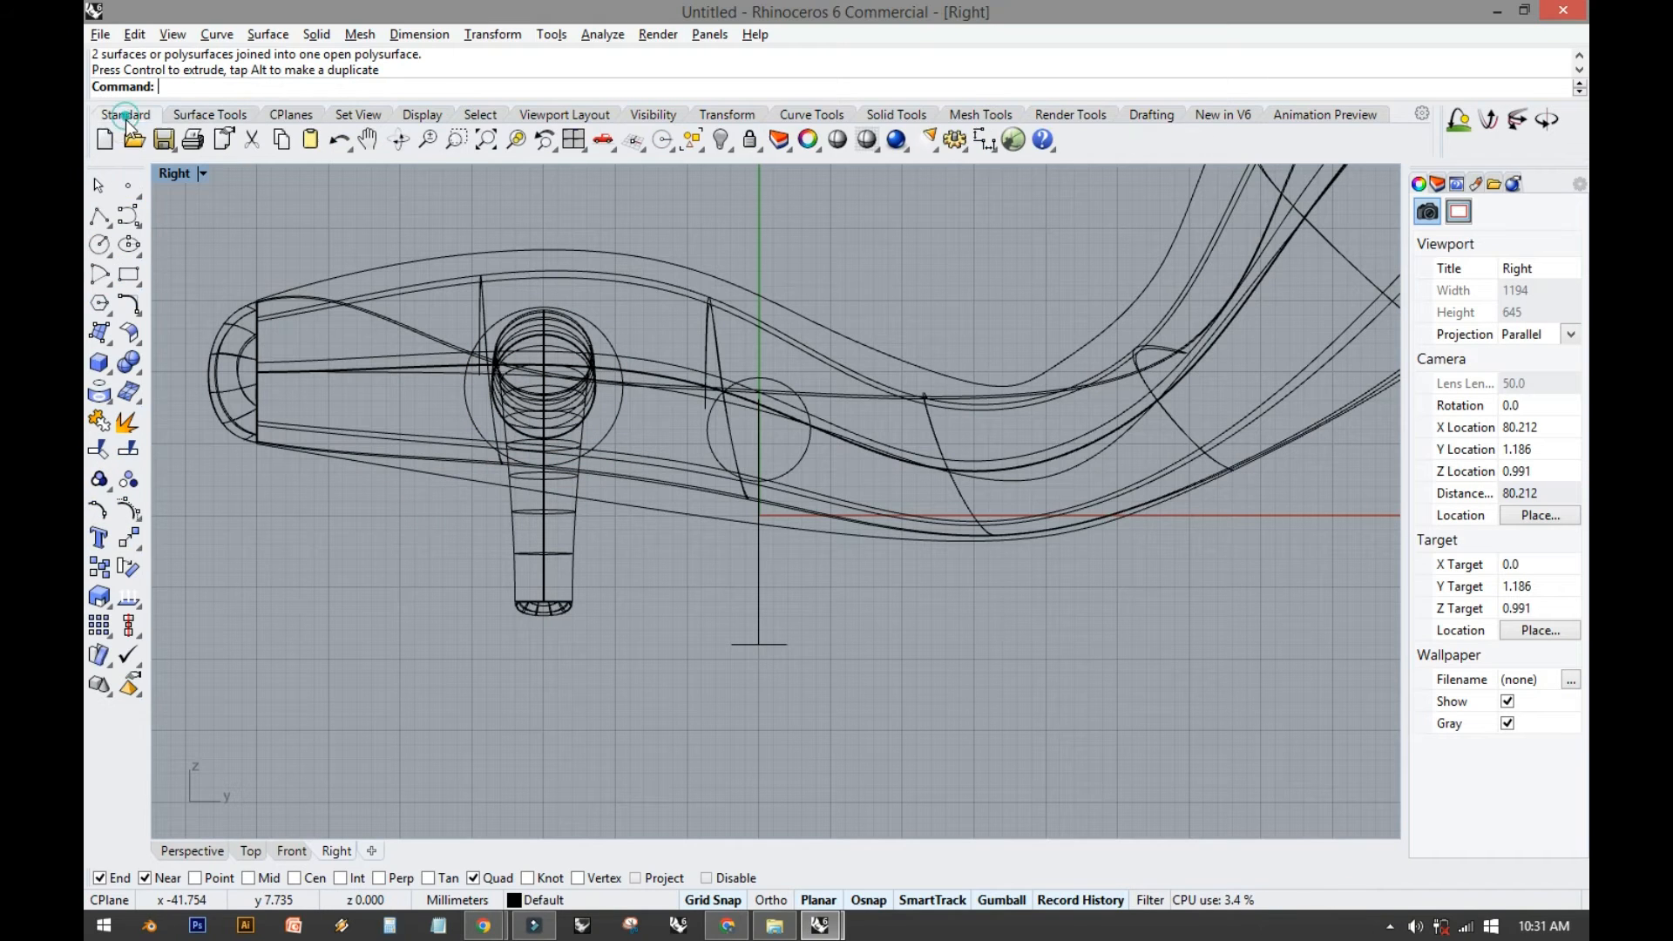
left_click(131, 450)
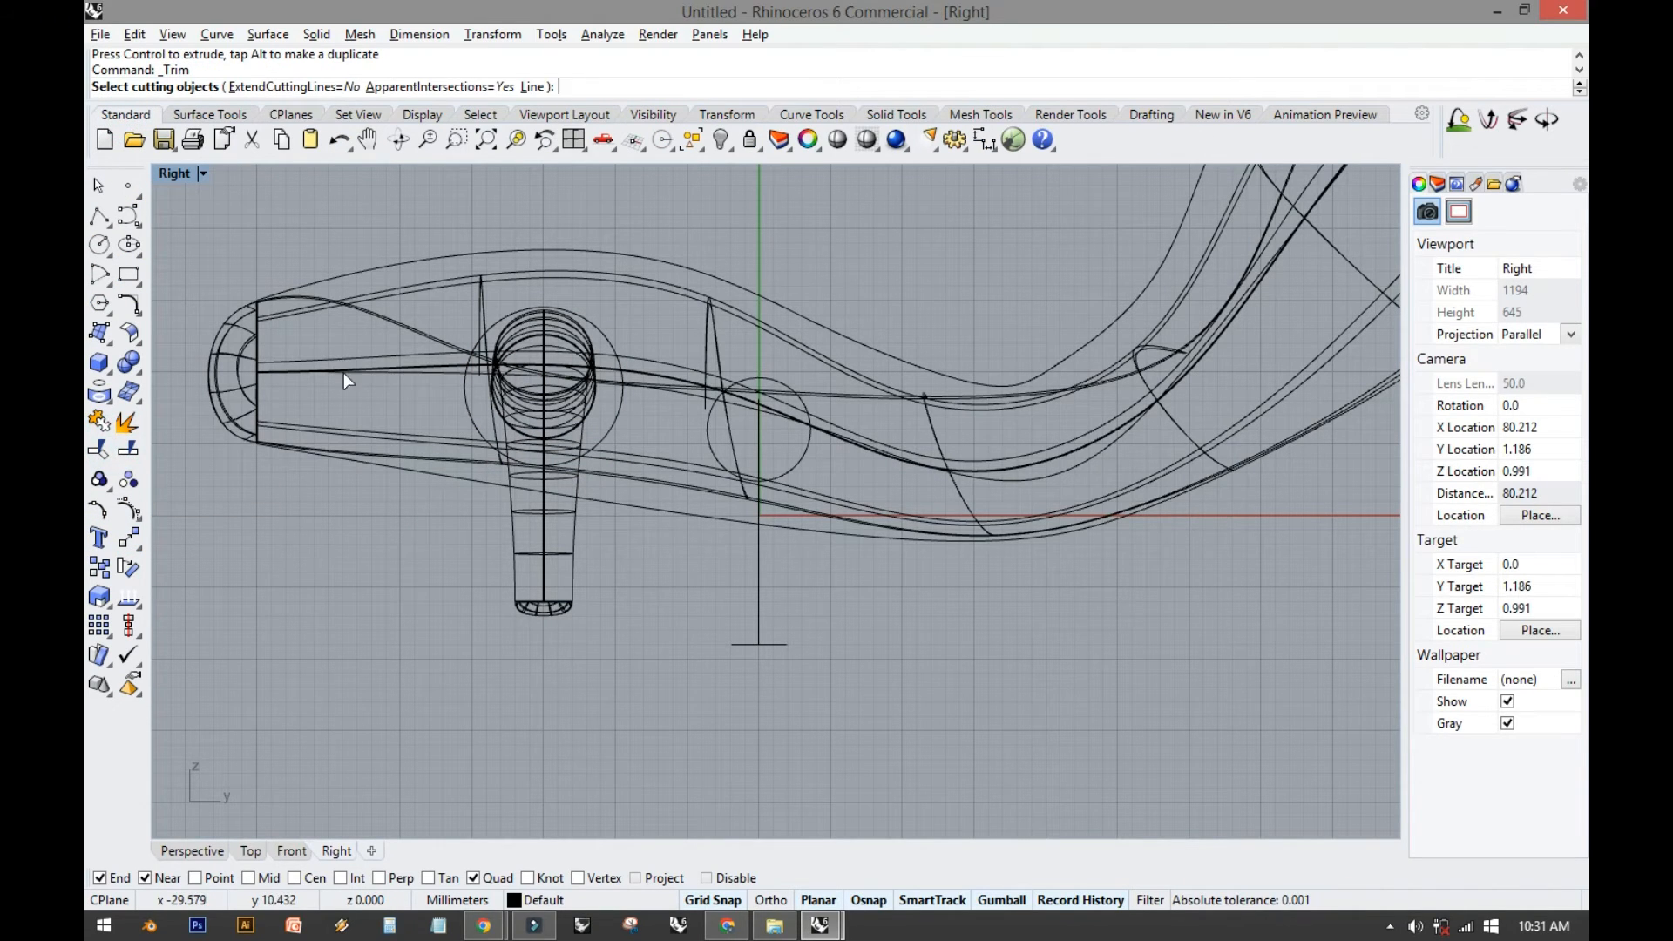
scroll(467, 403, "up", 2)
left_click(472, 394)
key("Return")
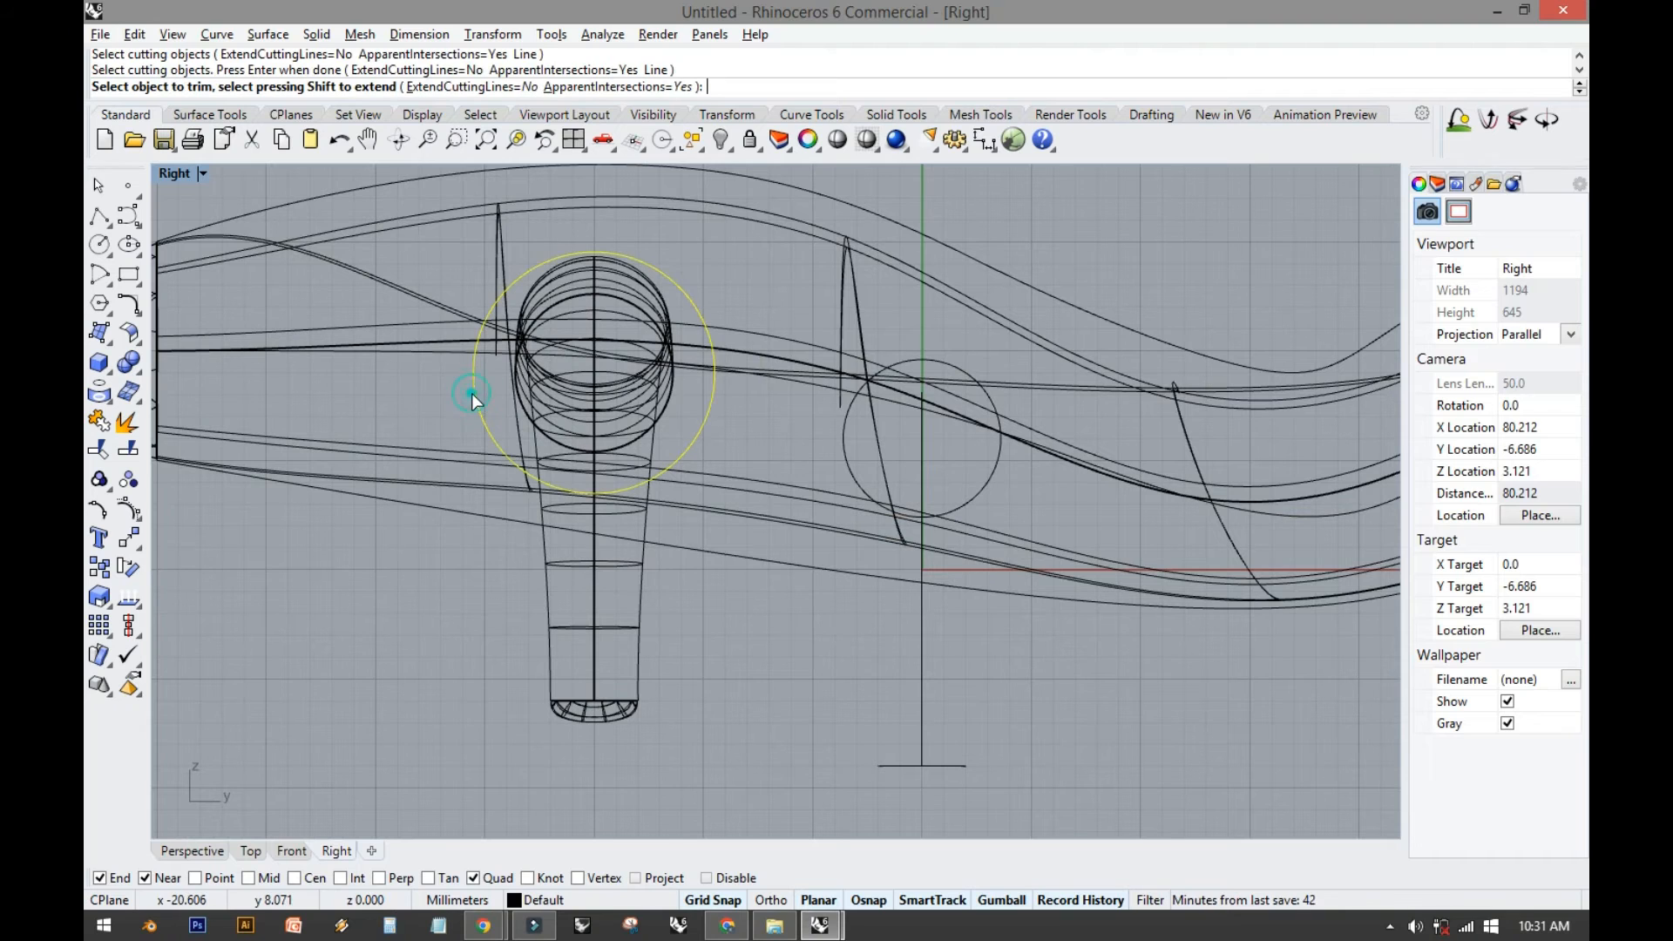
scroll(491, 342, "up", 3)
left_click(494, 363)
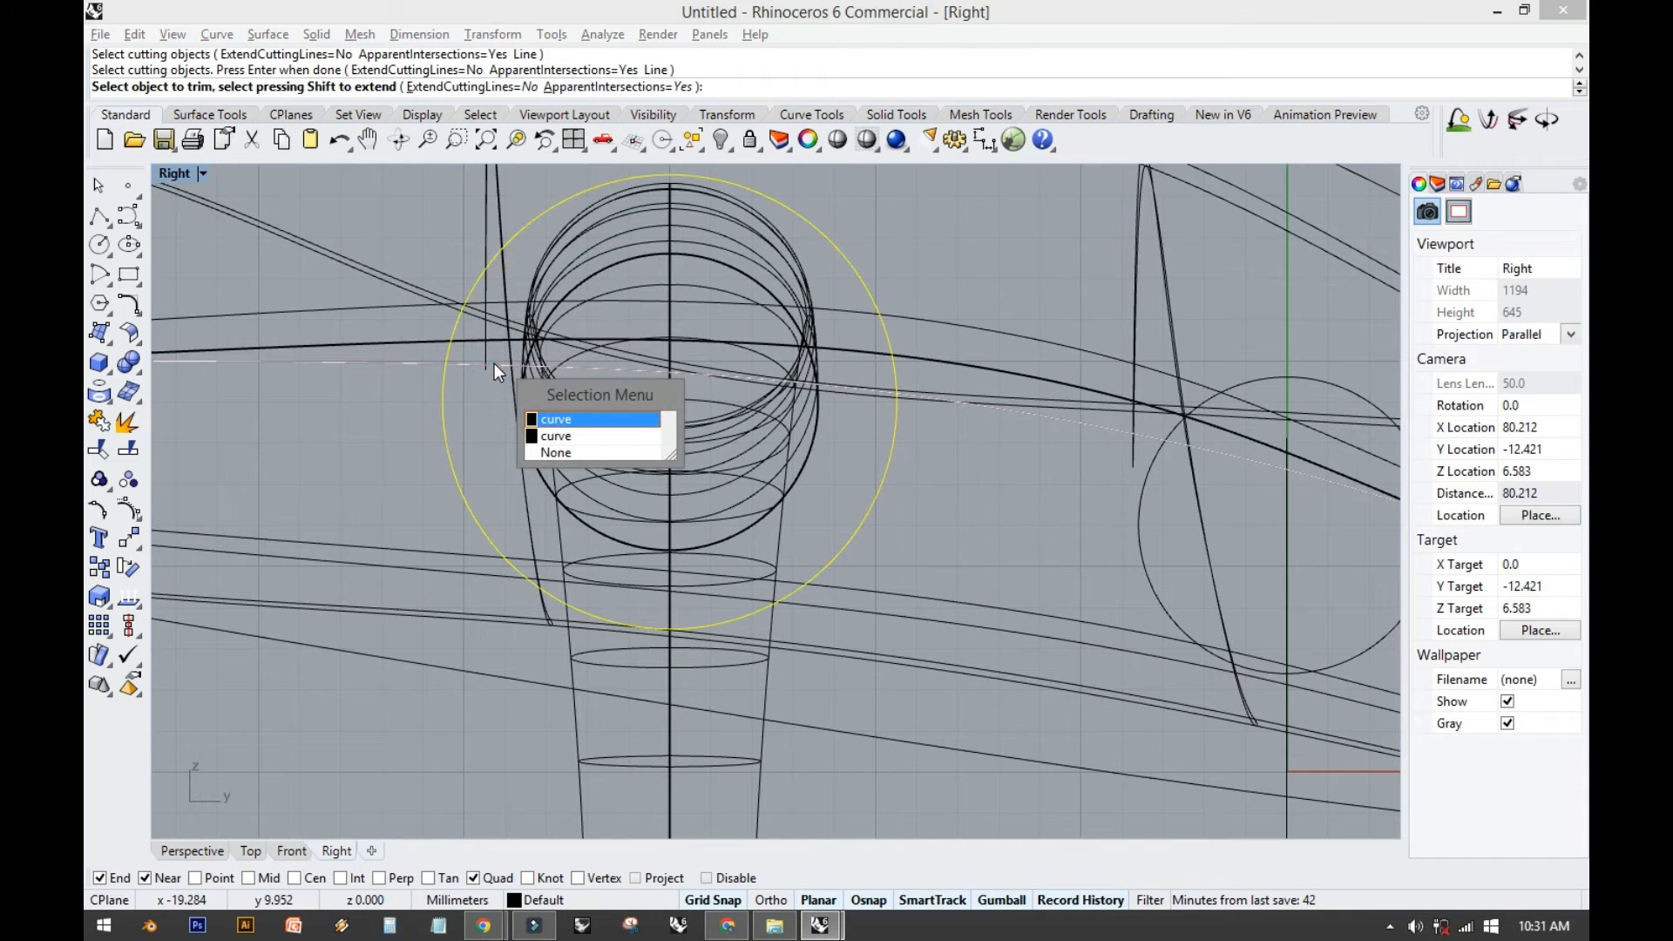
left_click(553, 450)
left_click(521, 471)
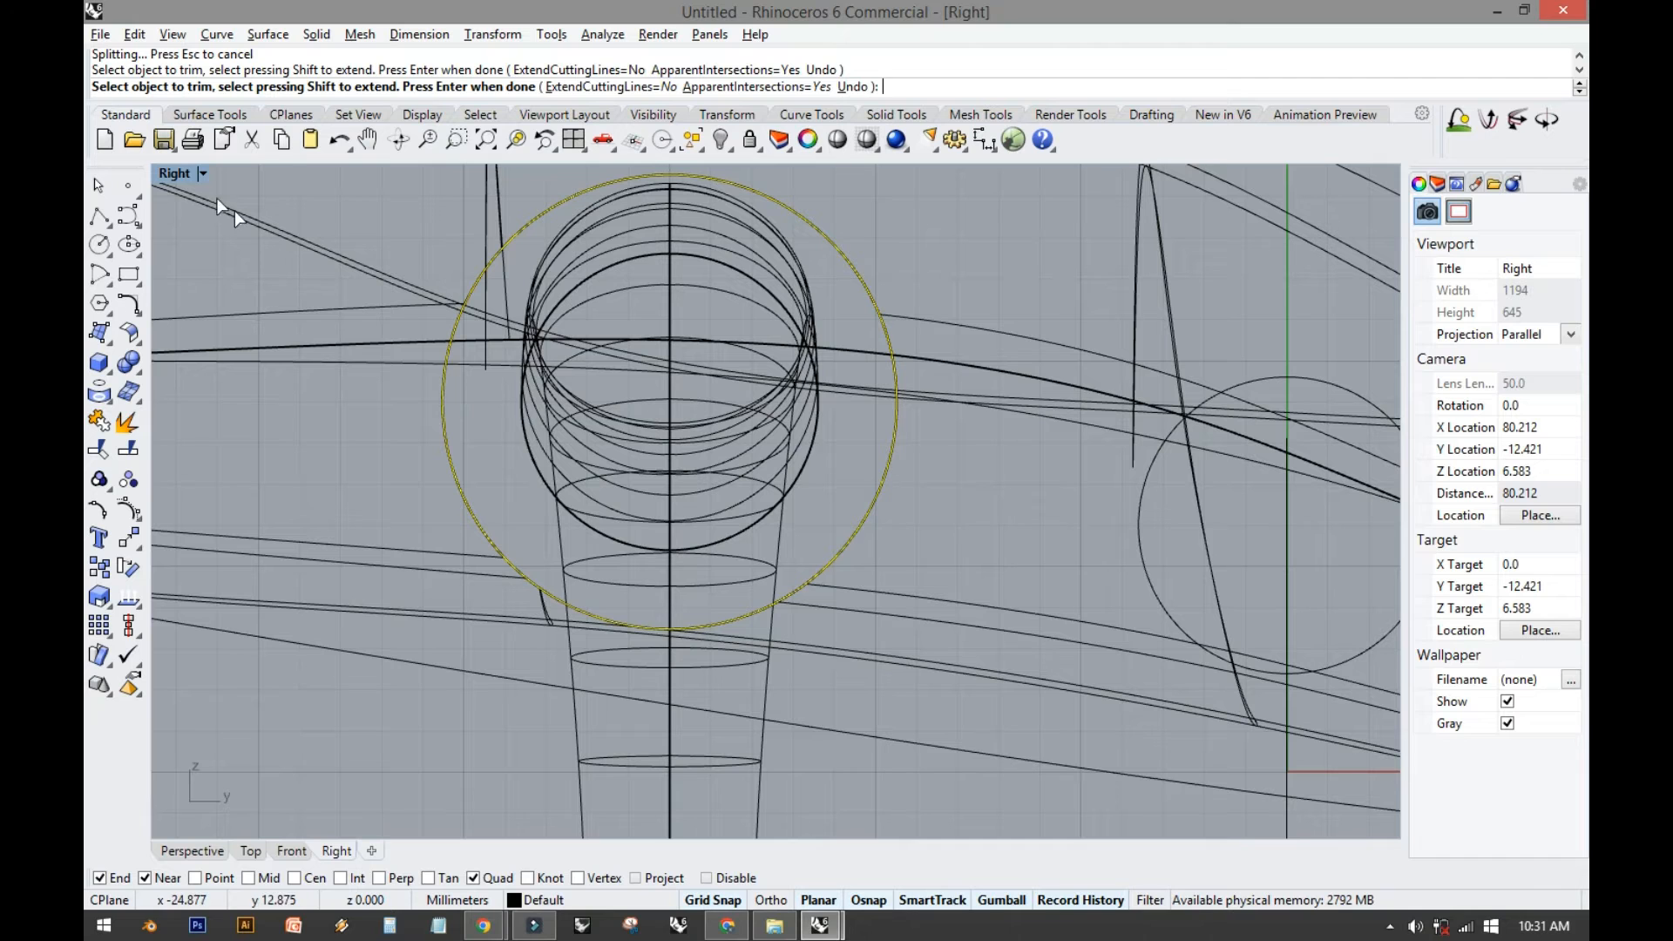
Check the trimmed opening in the maximized Perspective view and undo the body trims.
double_click(178, 175)
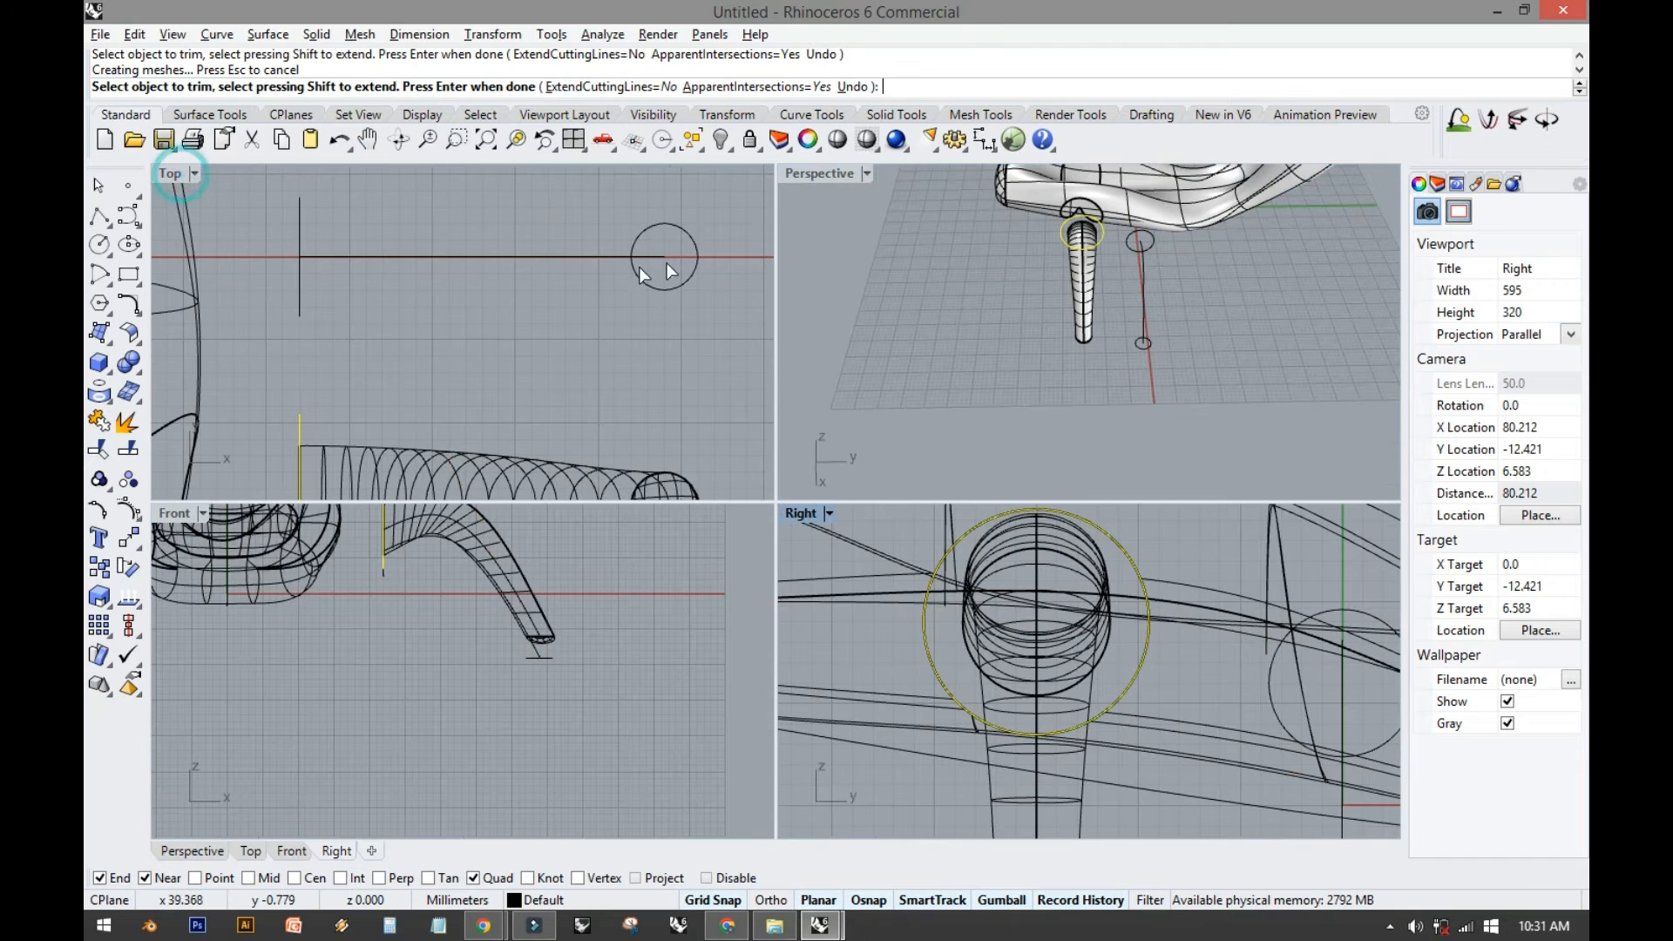
double_click(810, 176)
right_click_drag(699, 294, 720, 284)
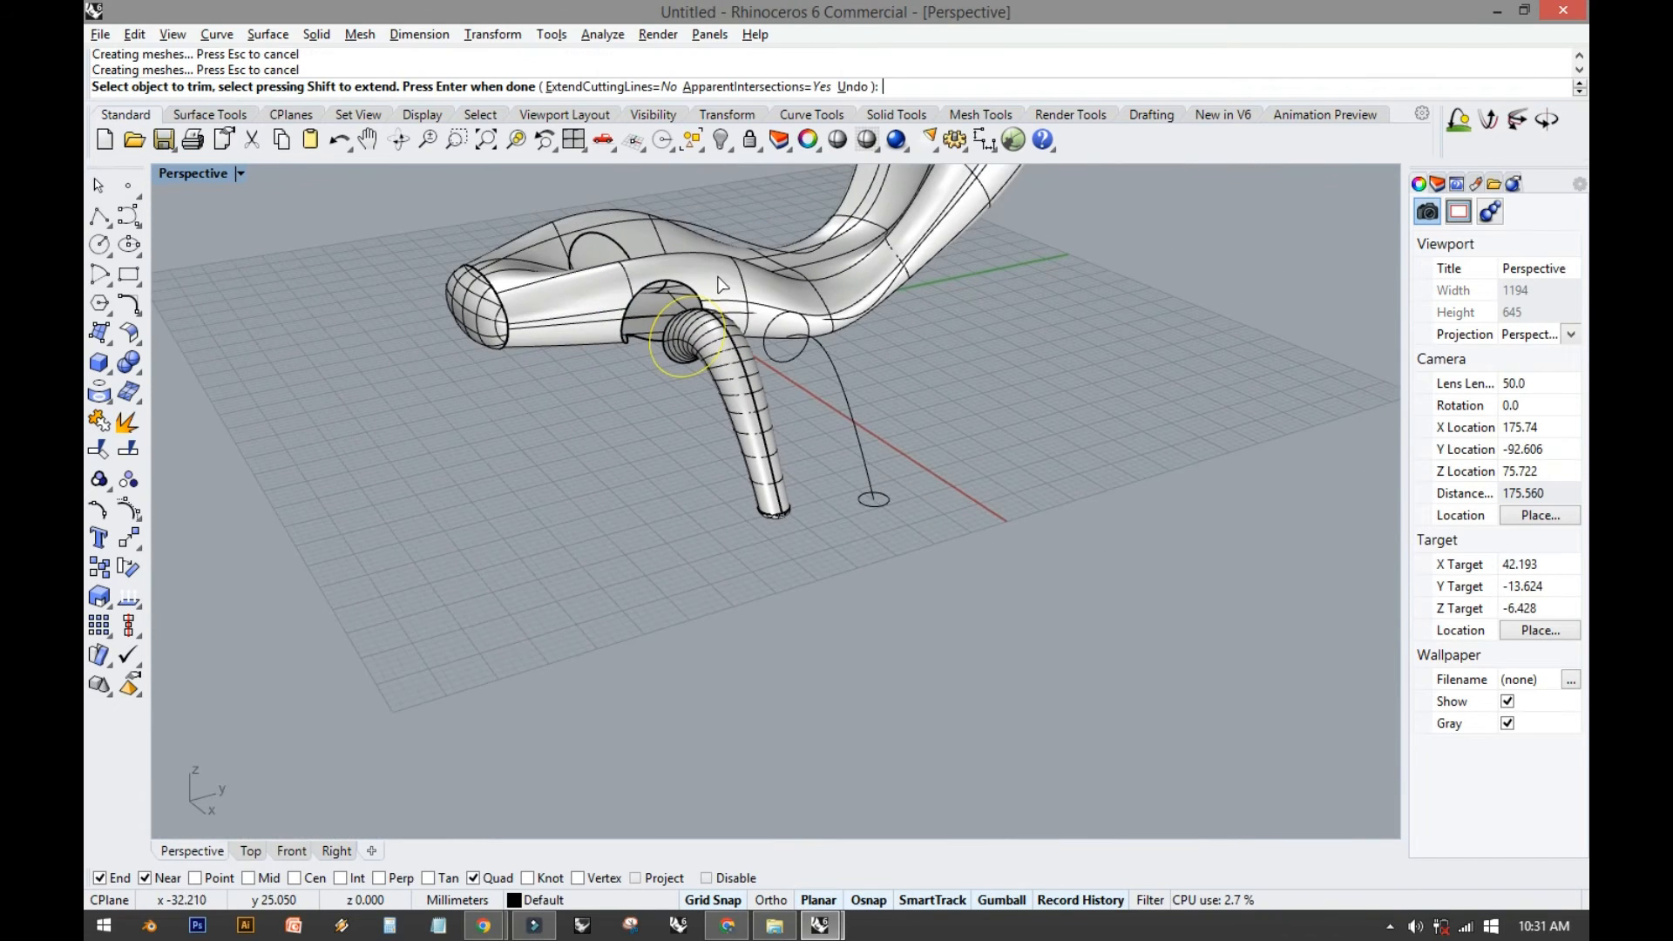
scroll(588, 366, "up", 5)
key("ctrl+z")
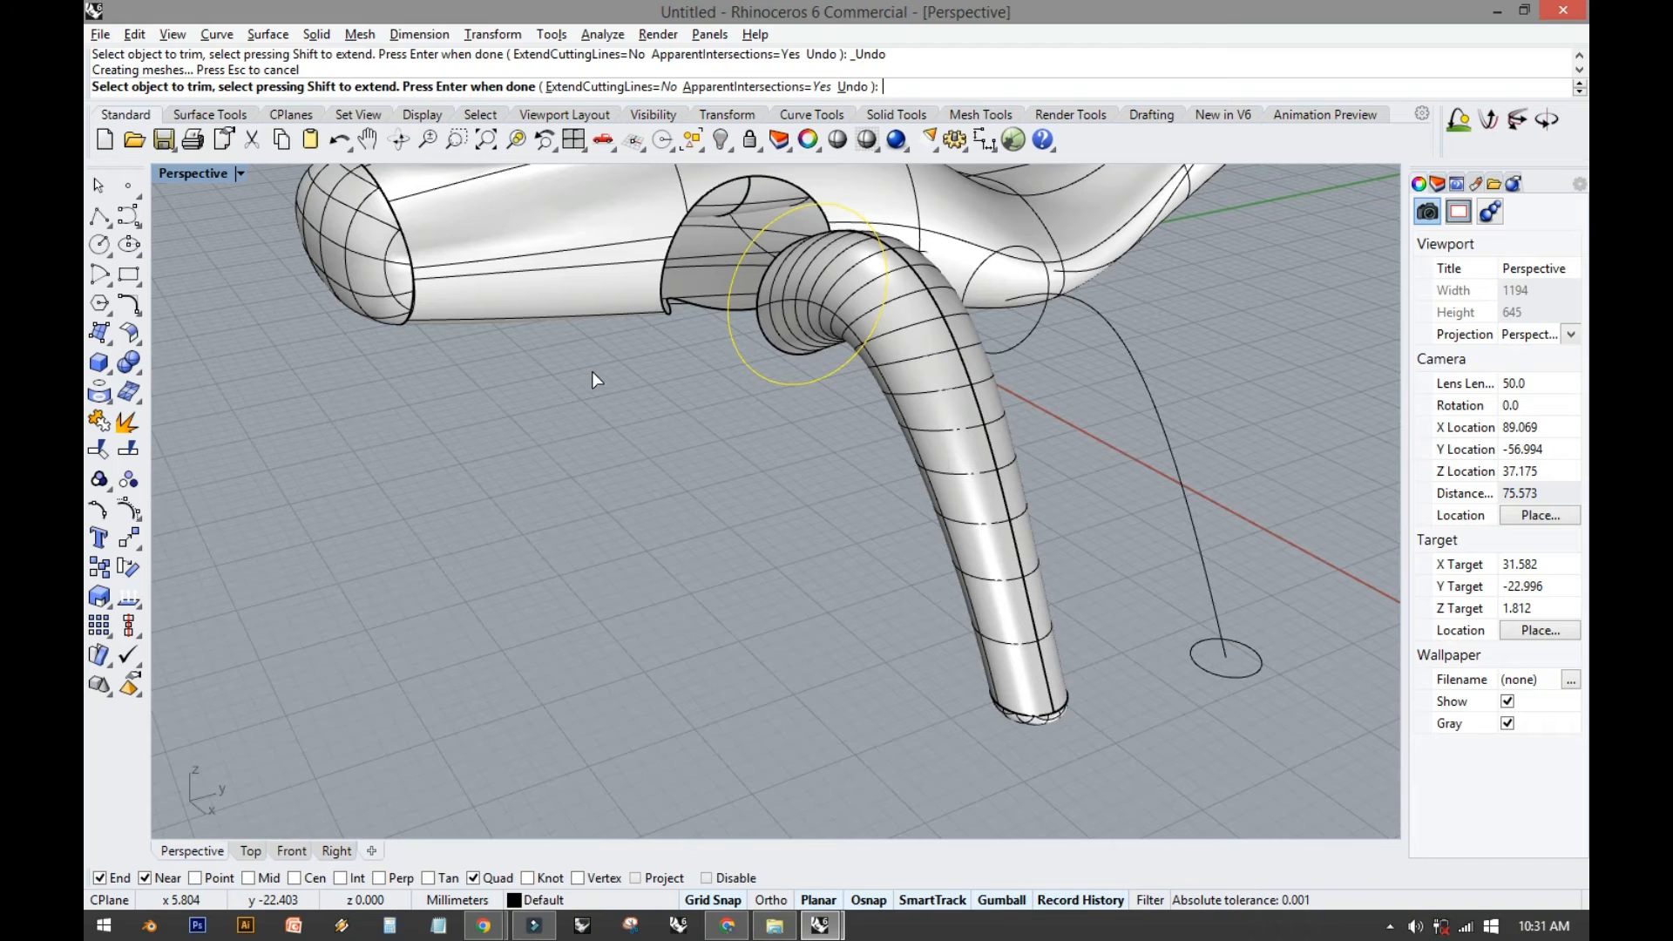
key("ctrl+z")
Try a trim inside the circle from the Perspective view, undo it, and end the Trim command.
right_click_drag(741, 355, 616, 265)
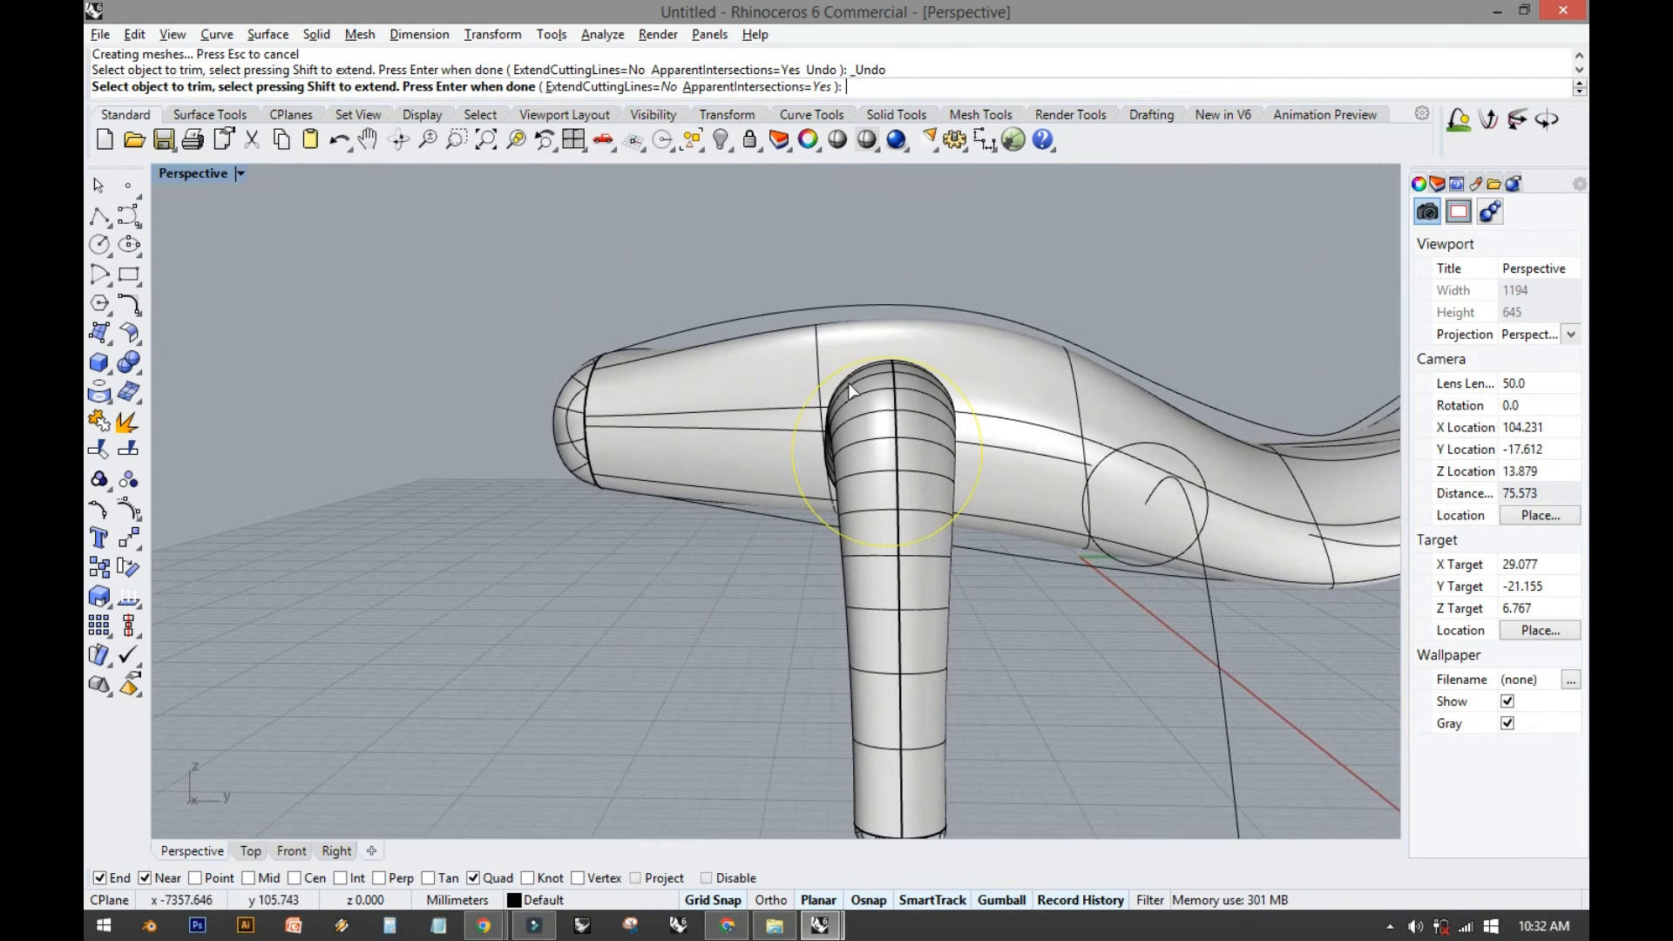
left_click(875, 432)
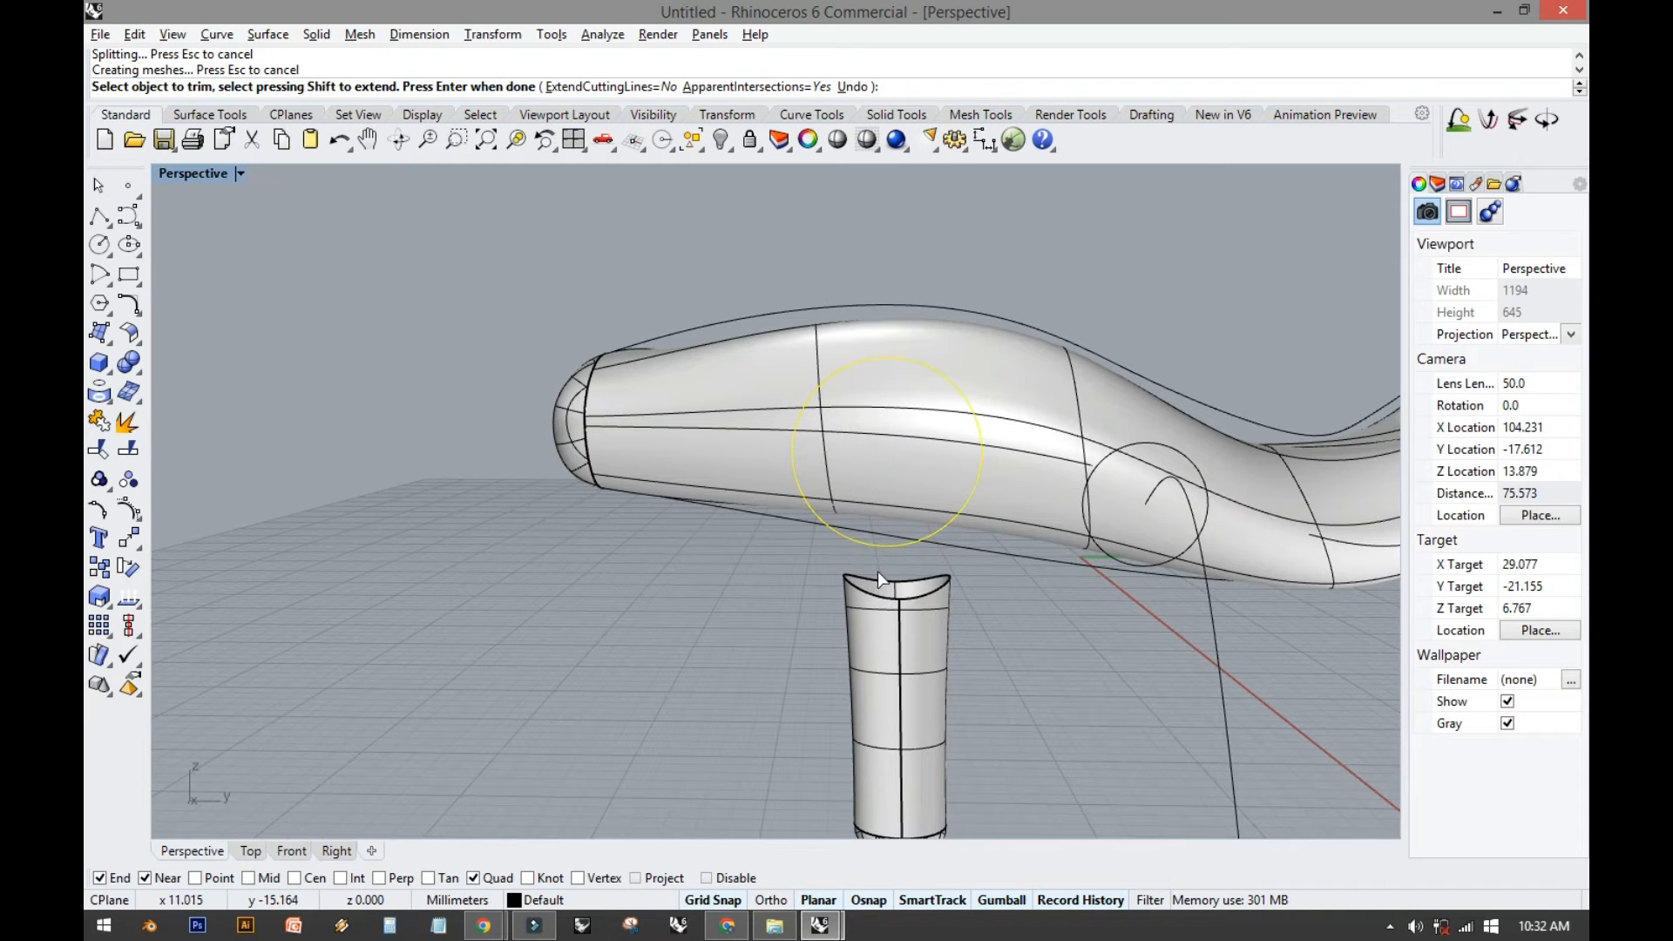
key("ctrl+z")
key("Return")
Select the joined tube and its surrounding circle, raise them slightly along the Z axis, and check their position against the body.
right_click_drag(841, 600, 836, 549, "shift")
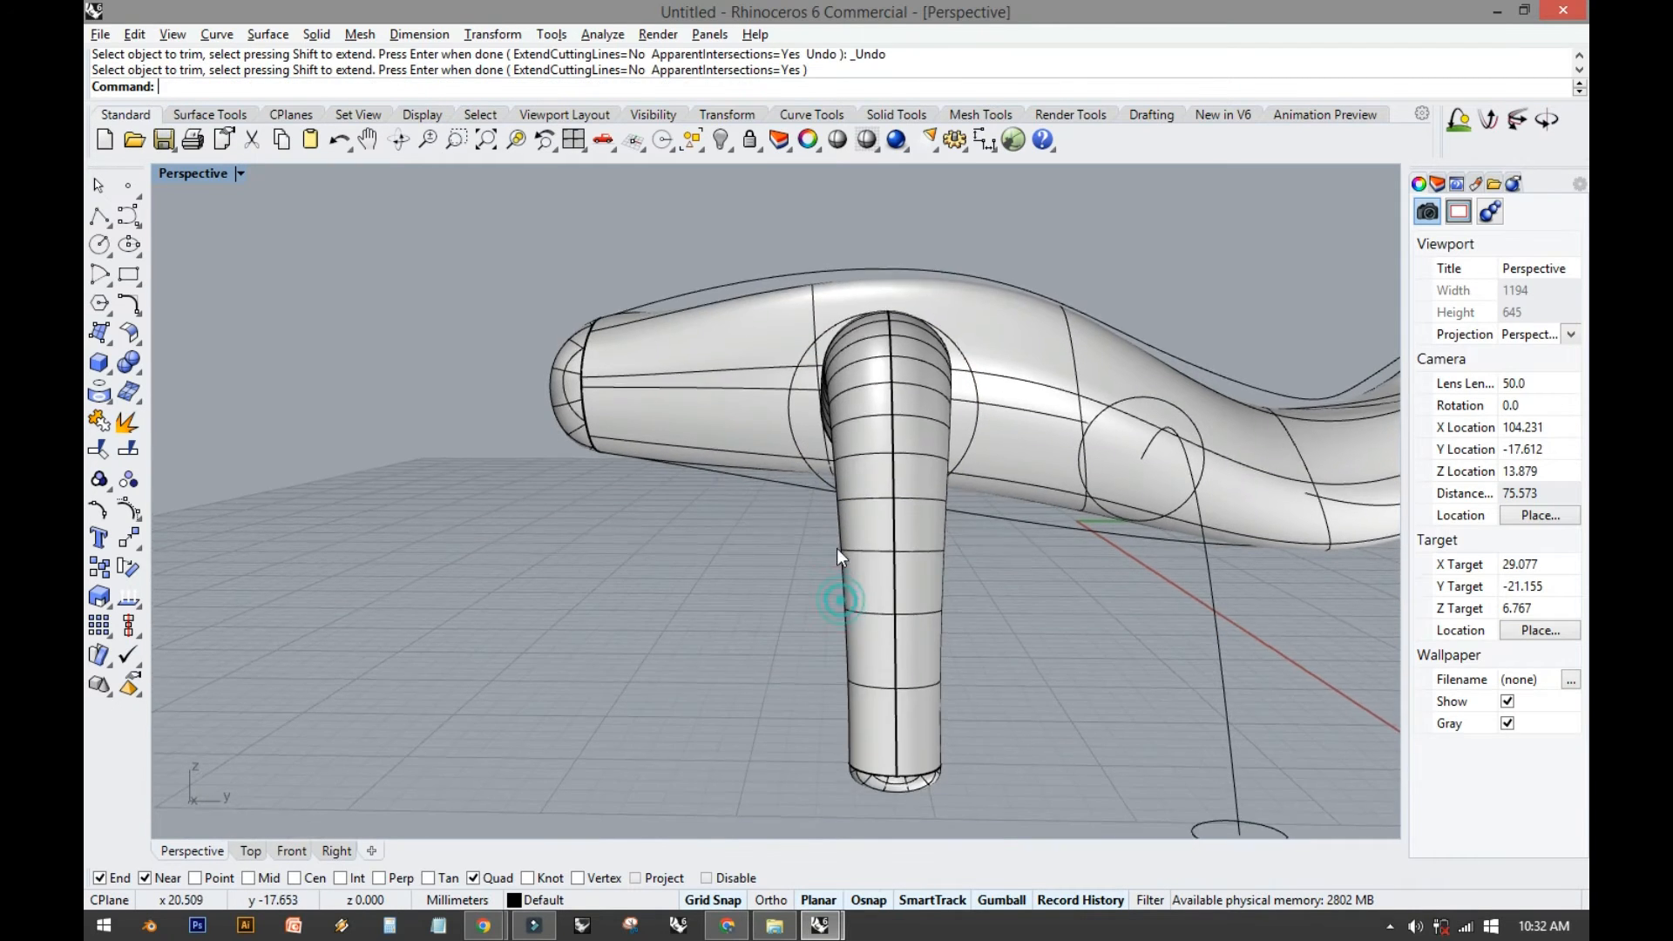
left_click(857, 544)
left_click(869, 399)
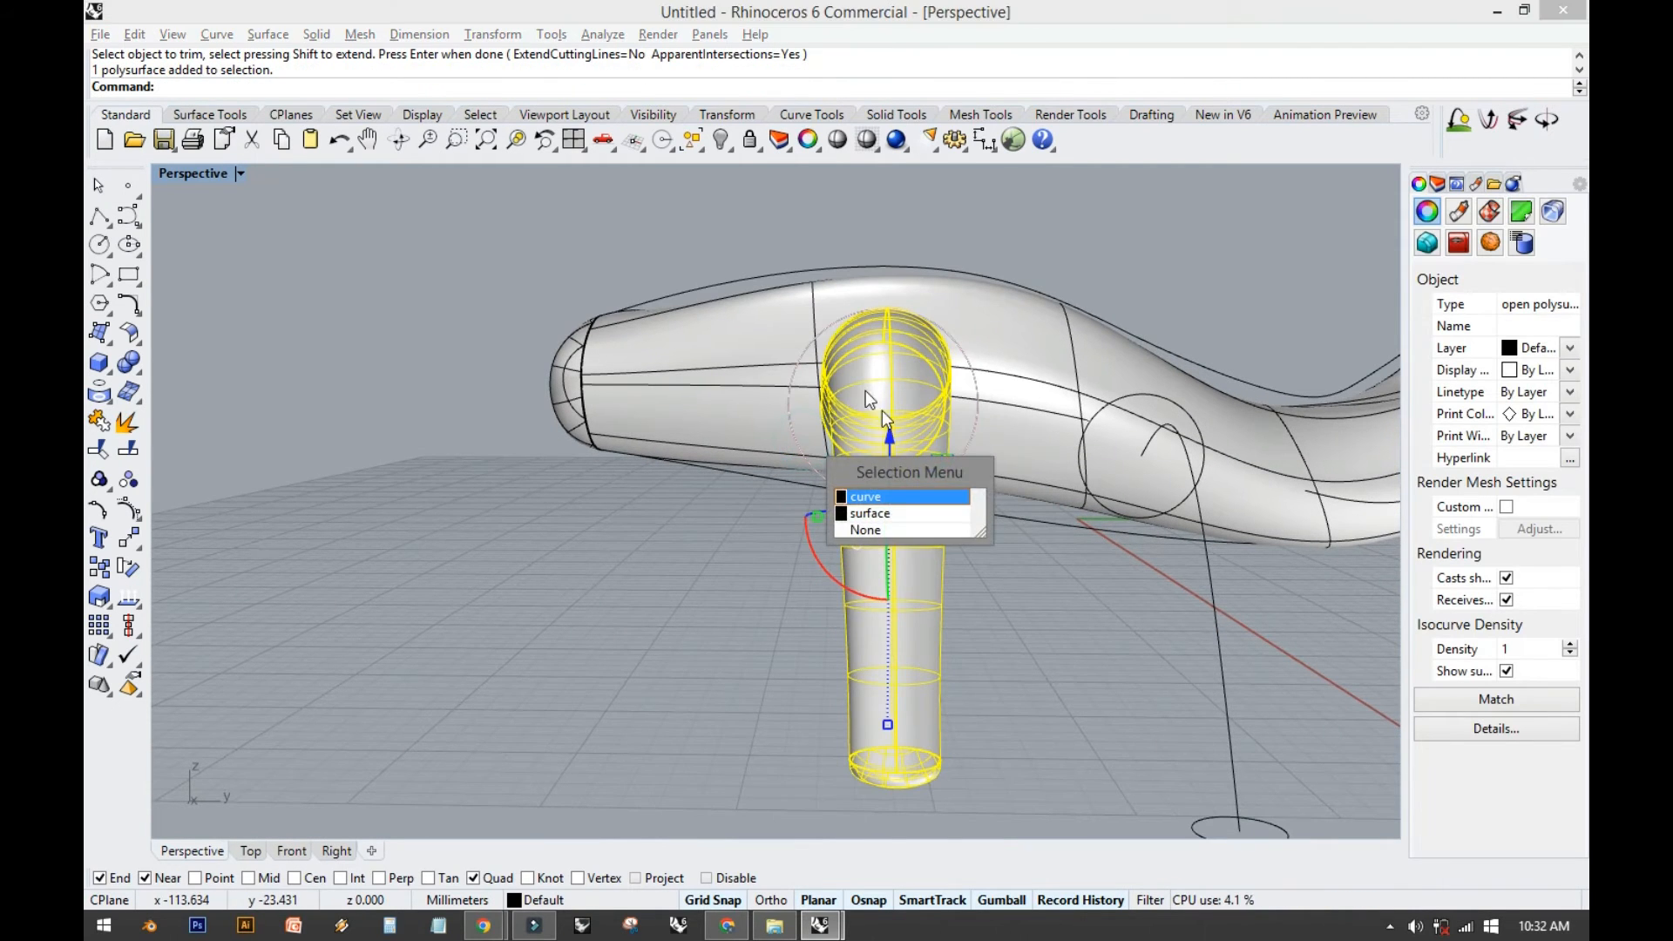
left_click(888, 499)
left_click_drag(890, 431, 891, 400)
right_click_drag(732, 462, 943, 473)
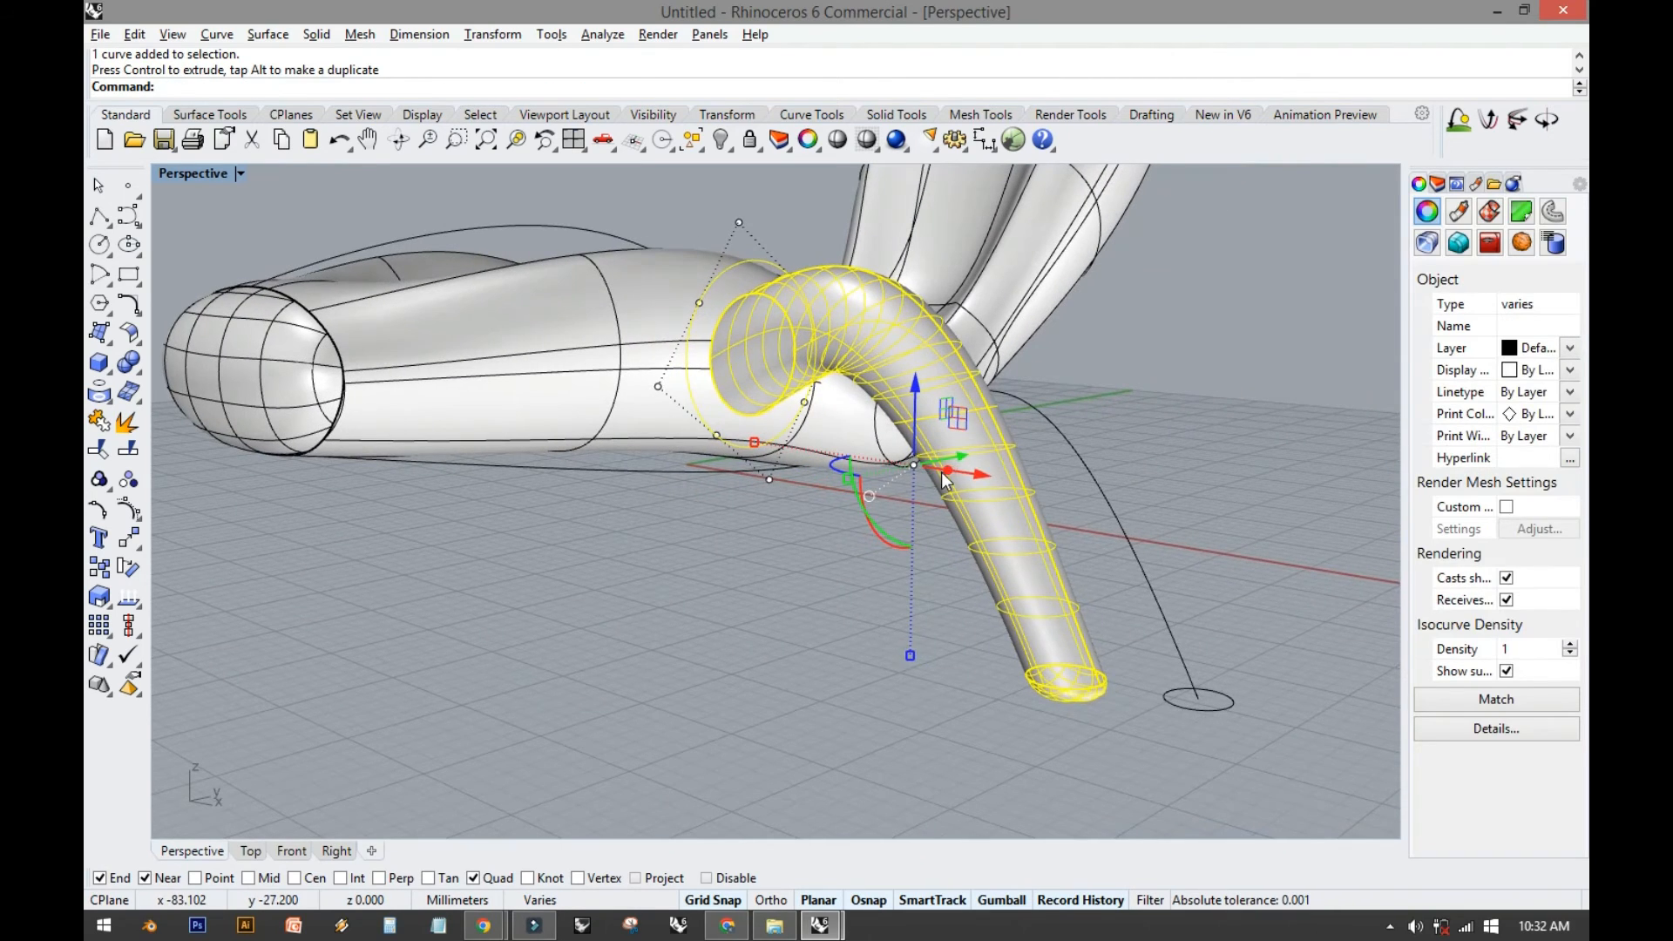
left_click(706, 511)
left_click(866, 362)
right_click_drag(866, 363, 770, 485)
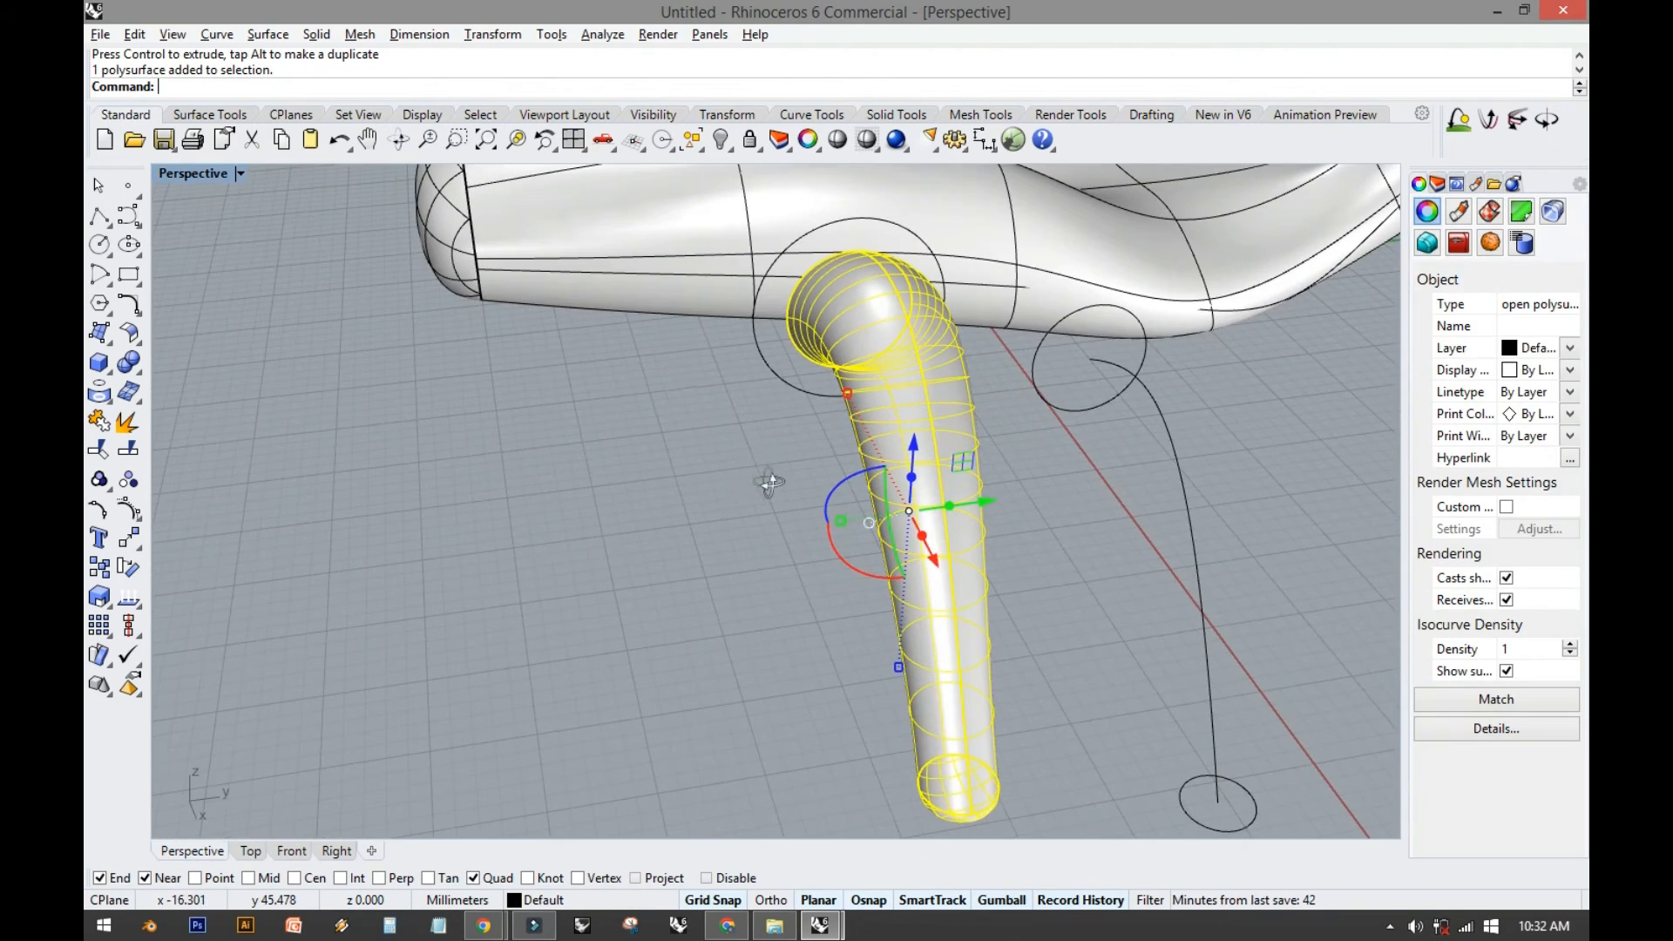
left_click(650, 393)
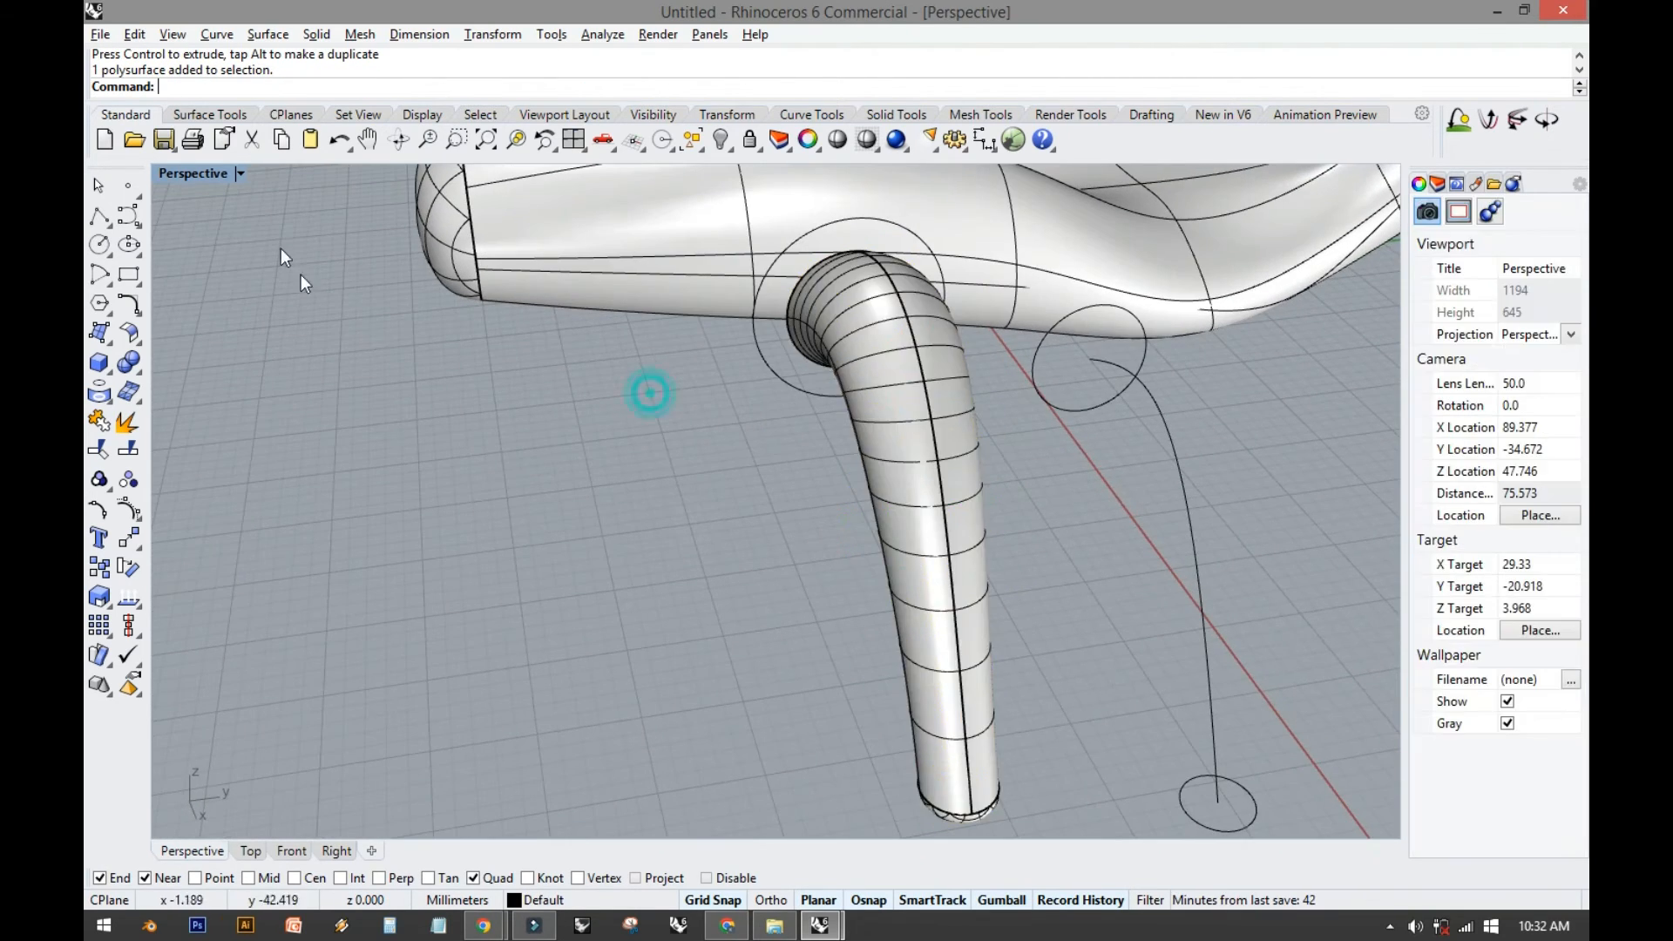
Try to trim the body inside the surrounding circle from the four-view layout, and undo the trim.
left_click(751, 336)
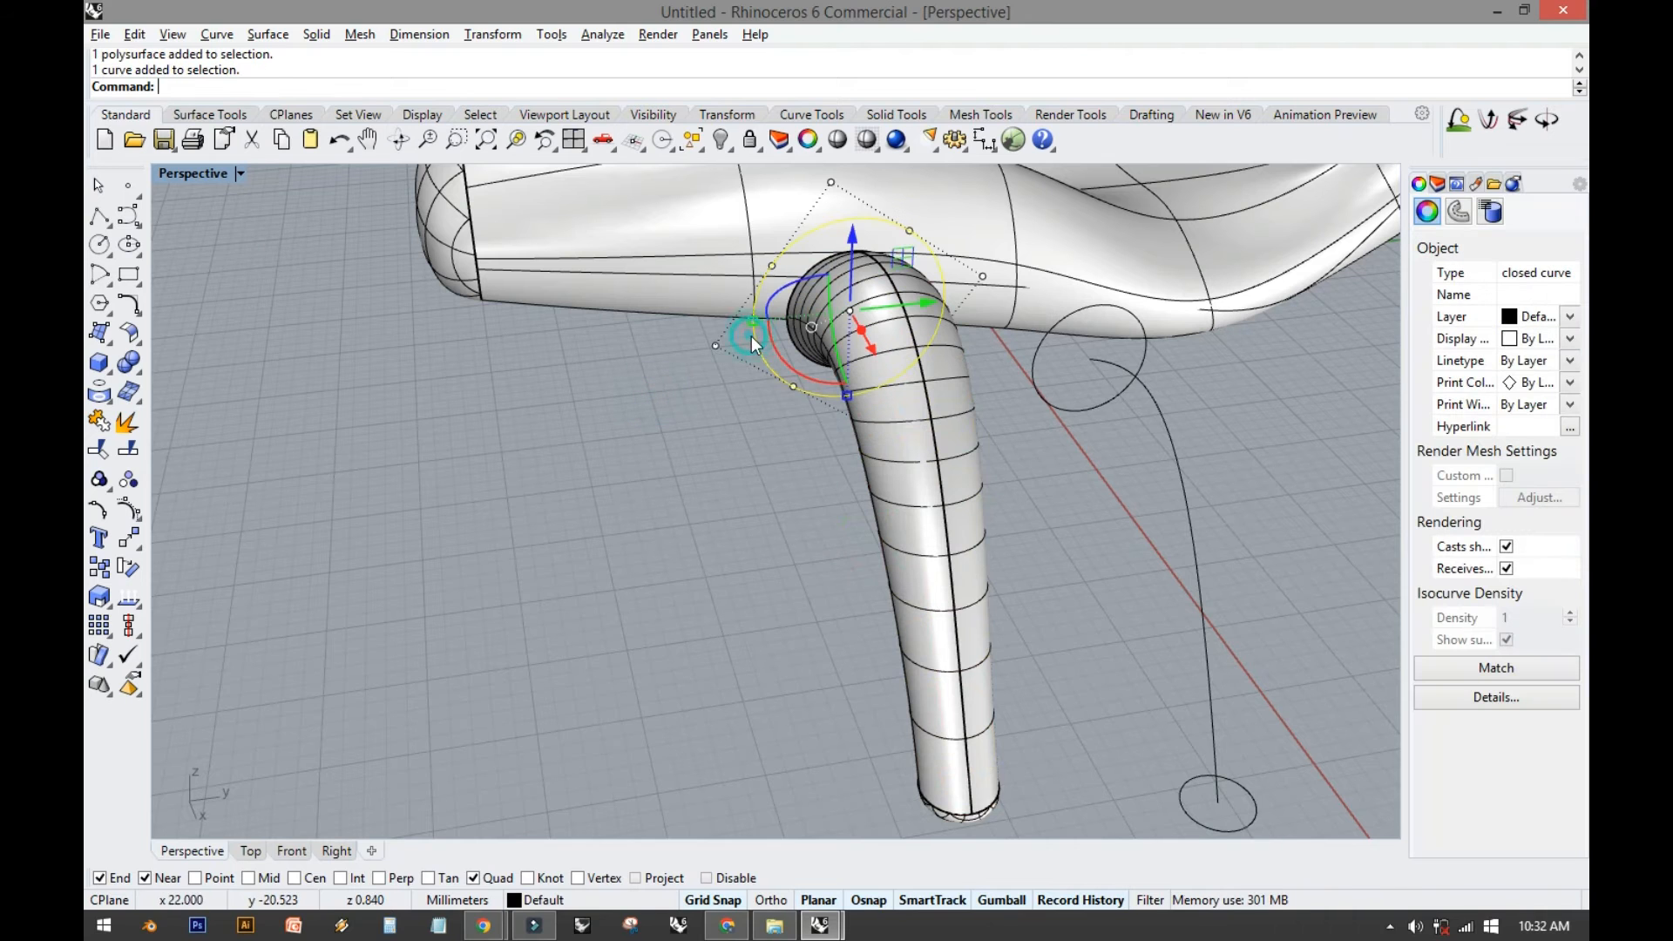
double_click(186, 173)
right_click_drag(685, 648, 607, 653)
scroll(607, 653, "down", 7)
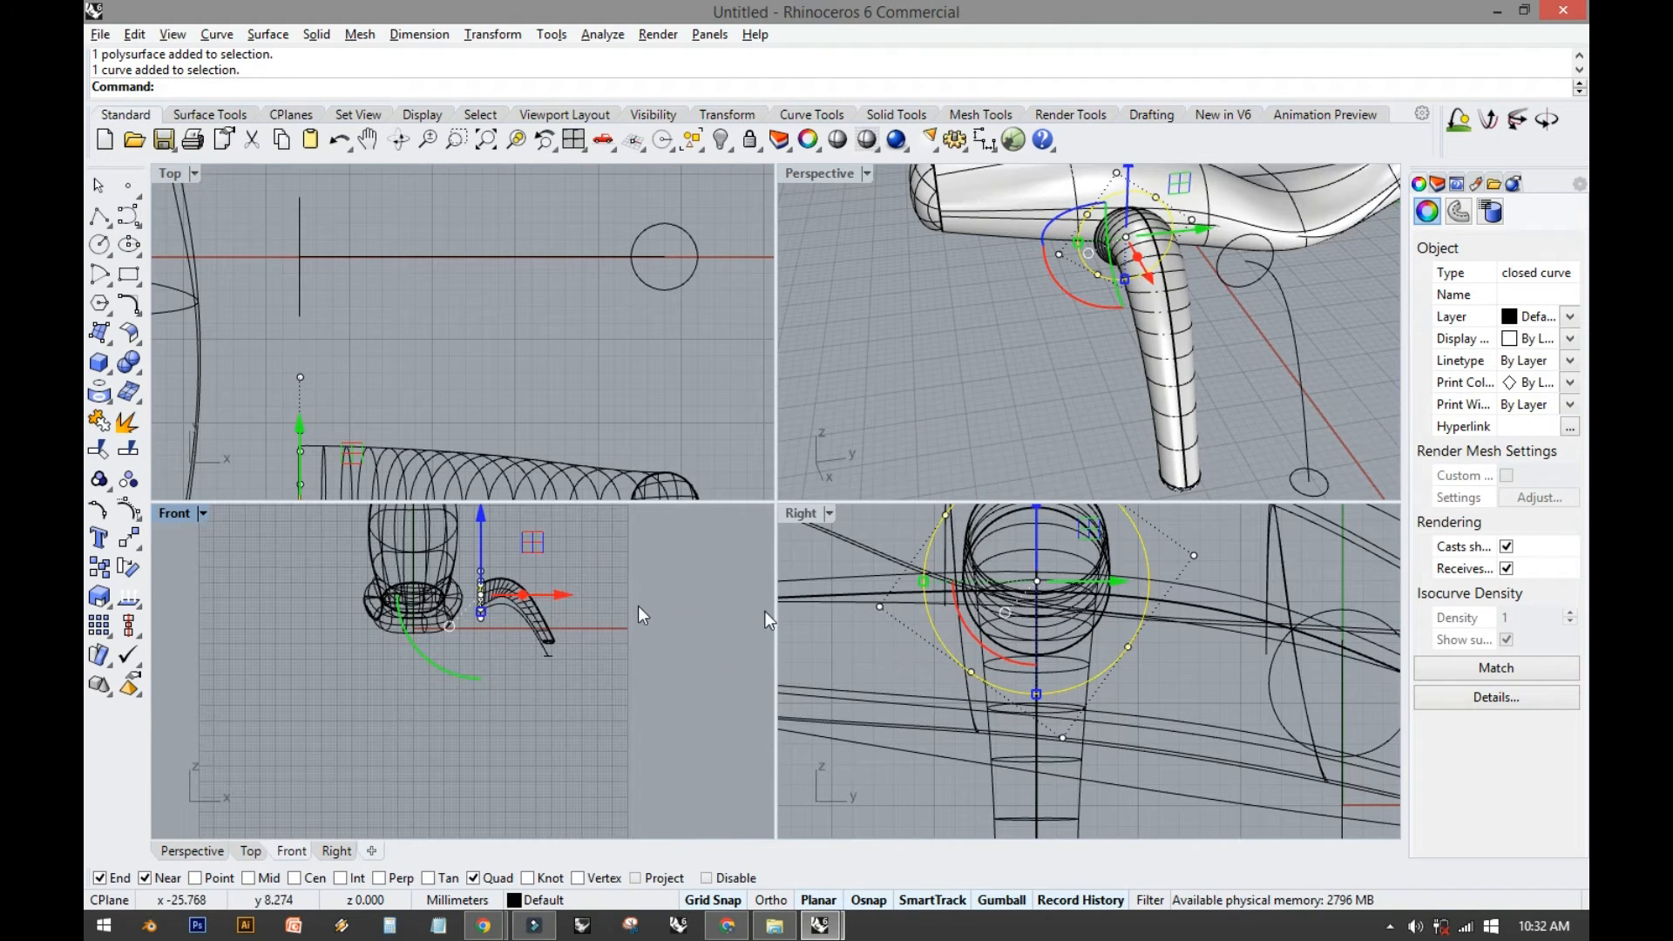
left_click(103, 450)
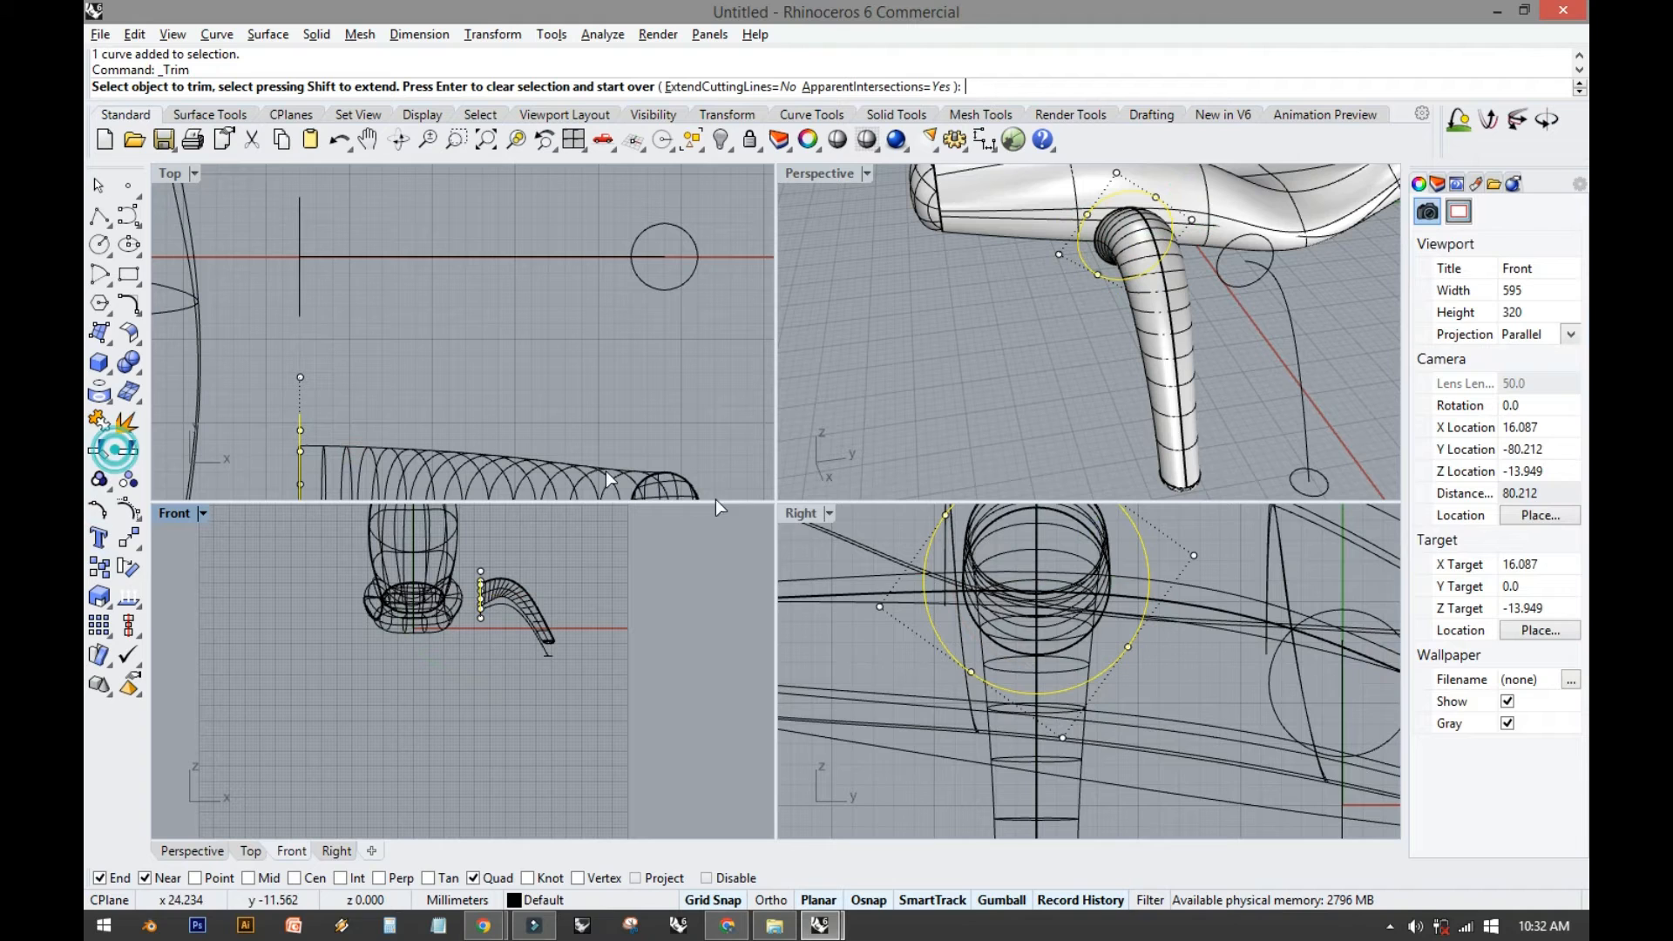
scroll(967, 632, "up", 5)
left_click(958, 629)
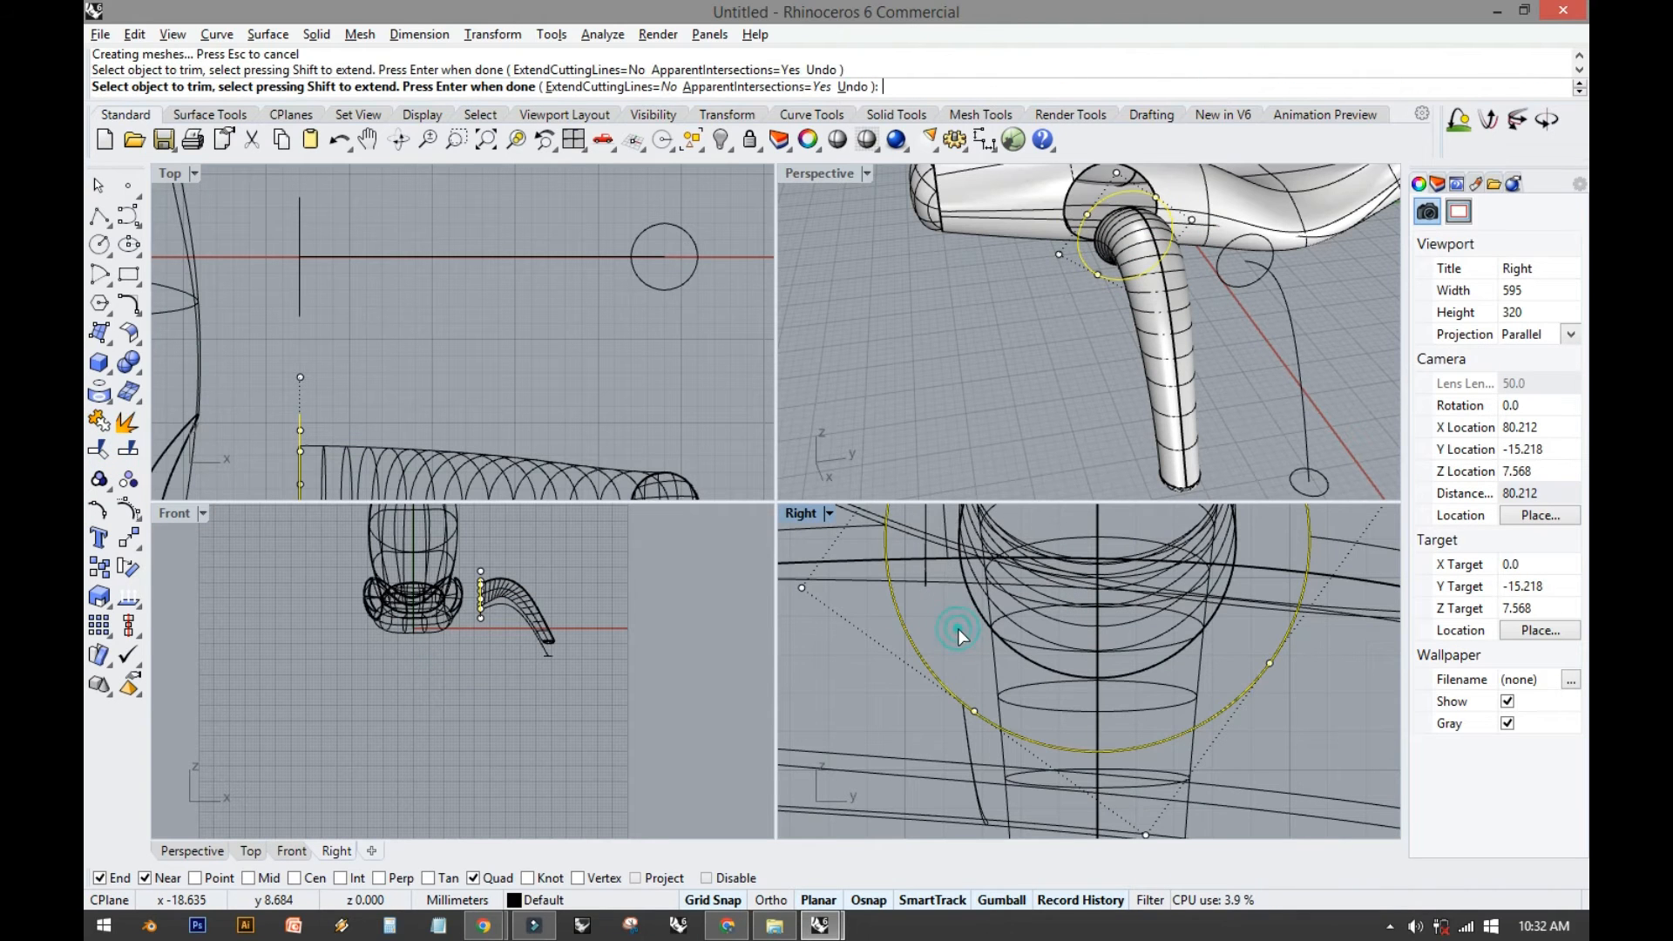
key("ctrl+z")
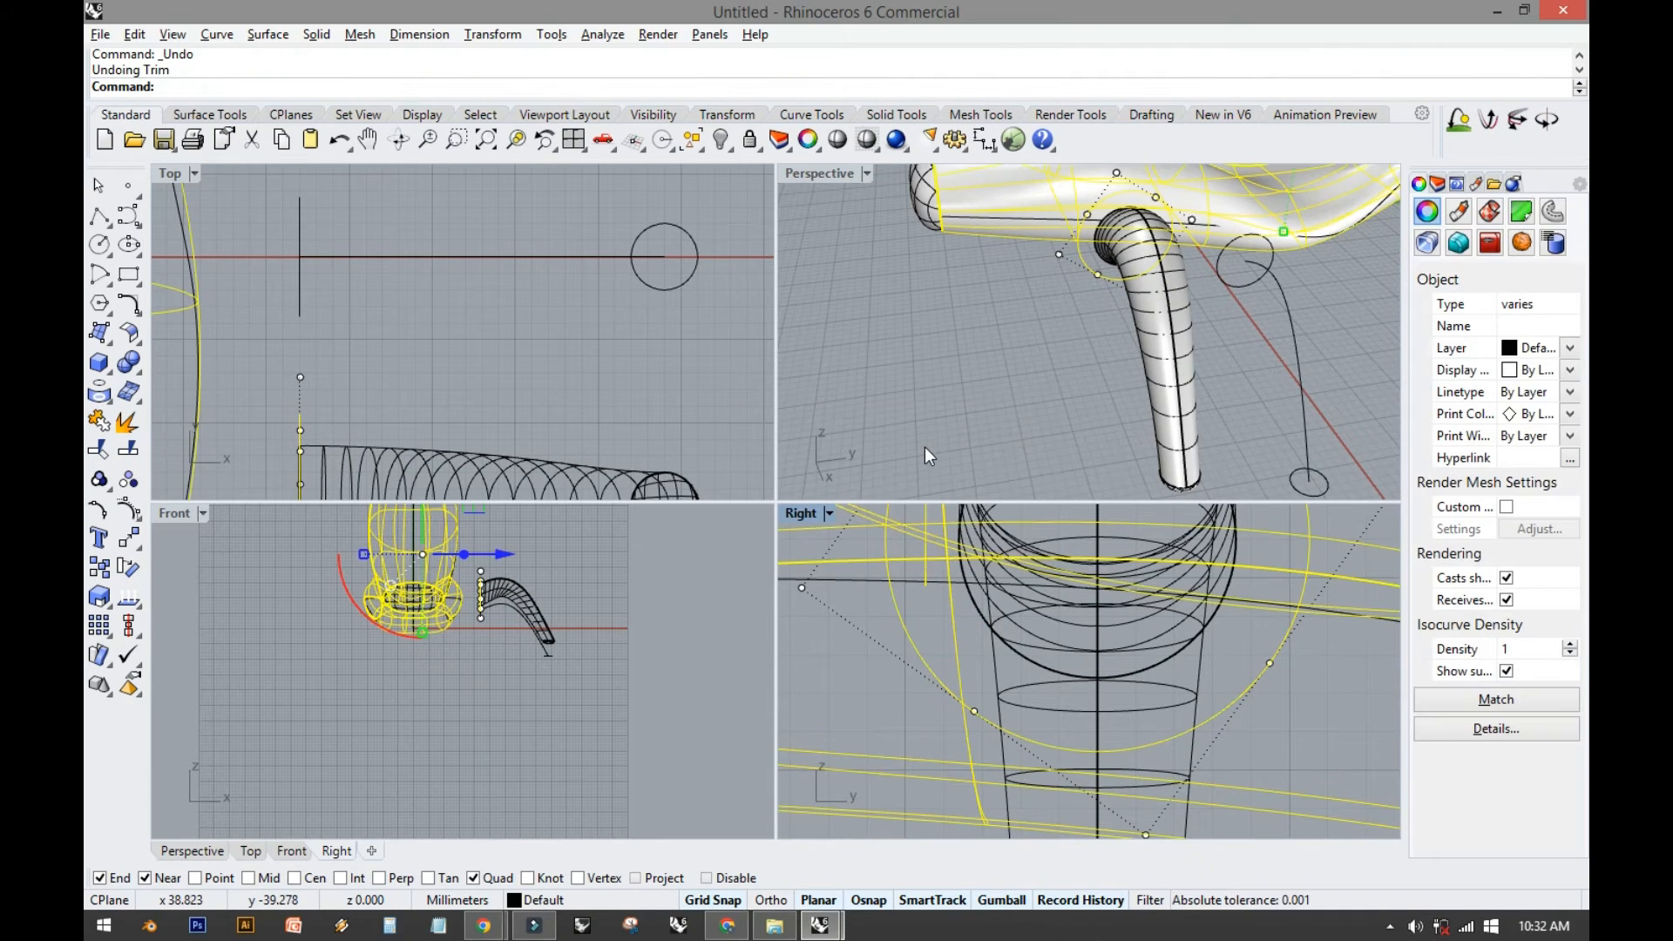
left_click(900, 402)
Trim away the body surfaces inside the surrounding circle in the Right view, using the circle as the cutting object.
right_click(950, 677)
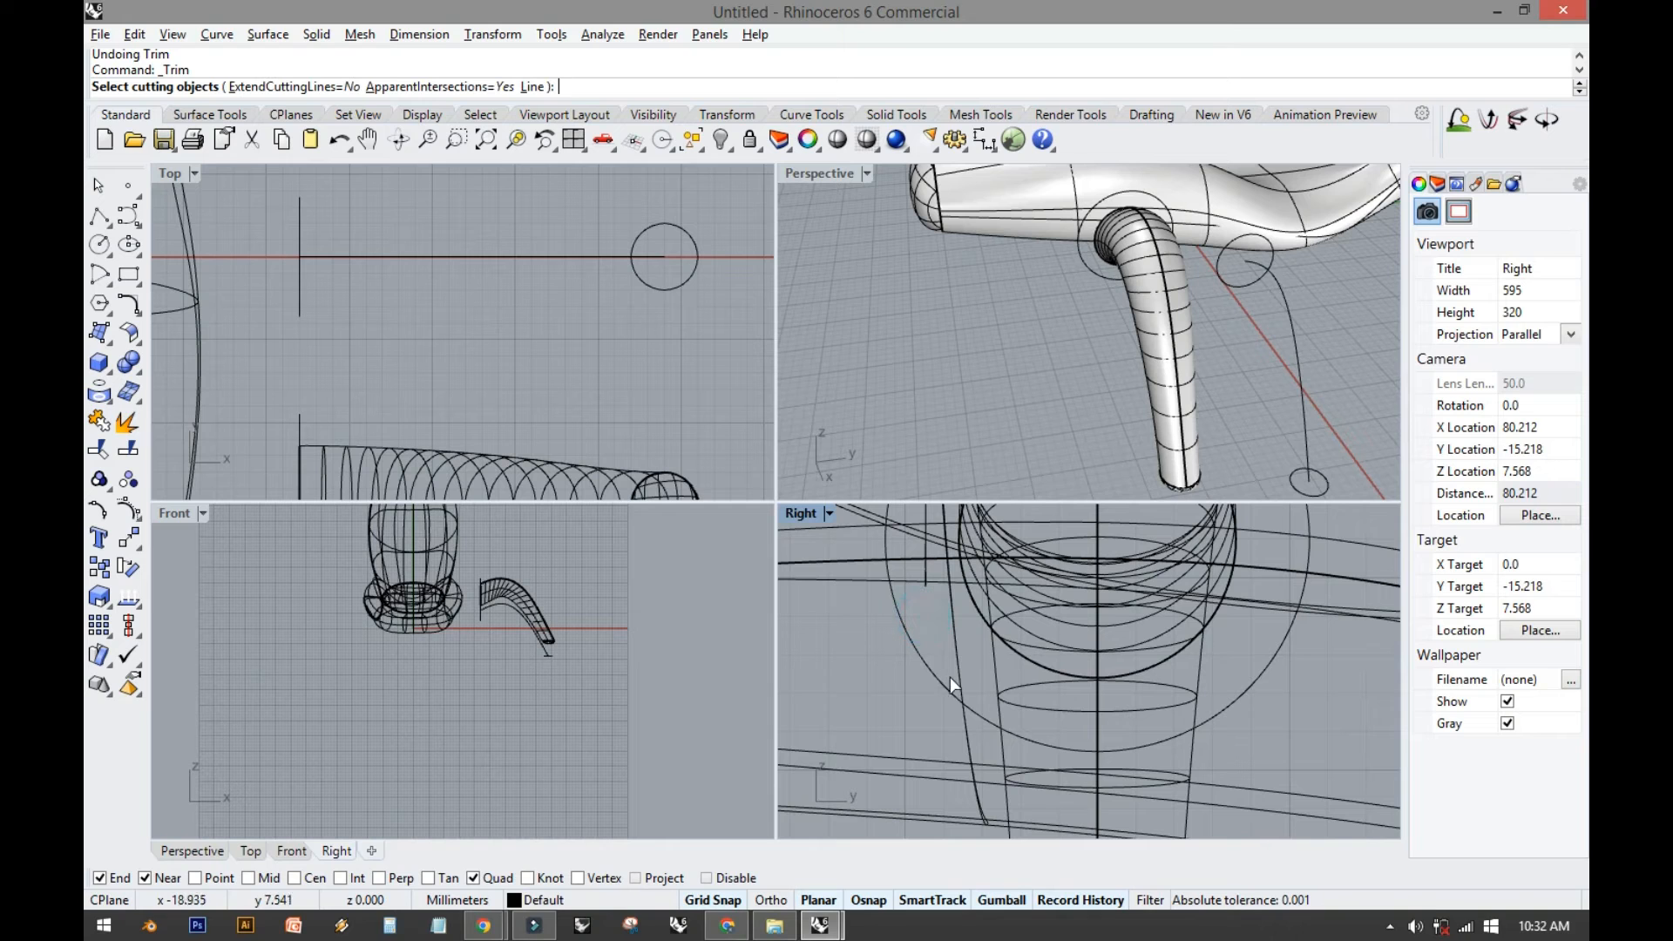
left_click(905, 629)
right_click(957, 637)
left_click(957, 637)
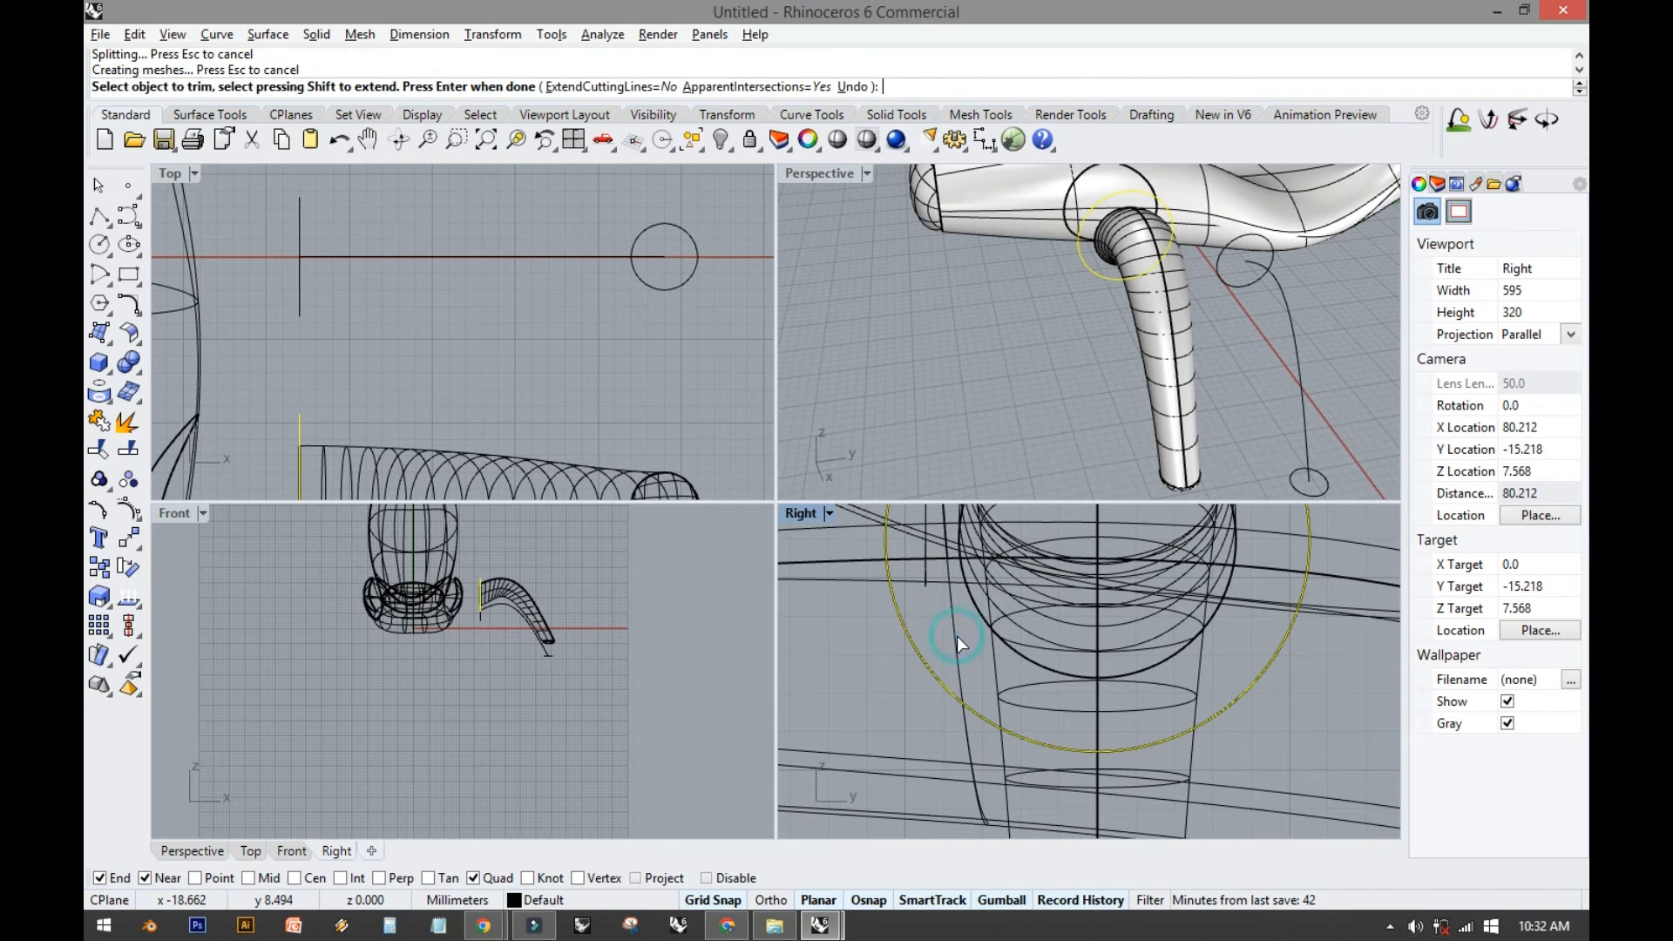
left_click(863, 545)
Rotate the side tube about 15 degrees clockwise in the Top view, using the center of its open end as the pivot.
left_click(825, 186)
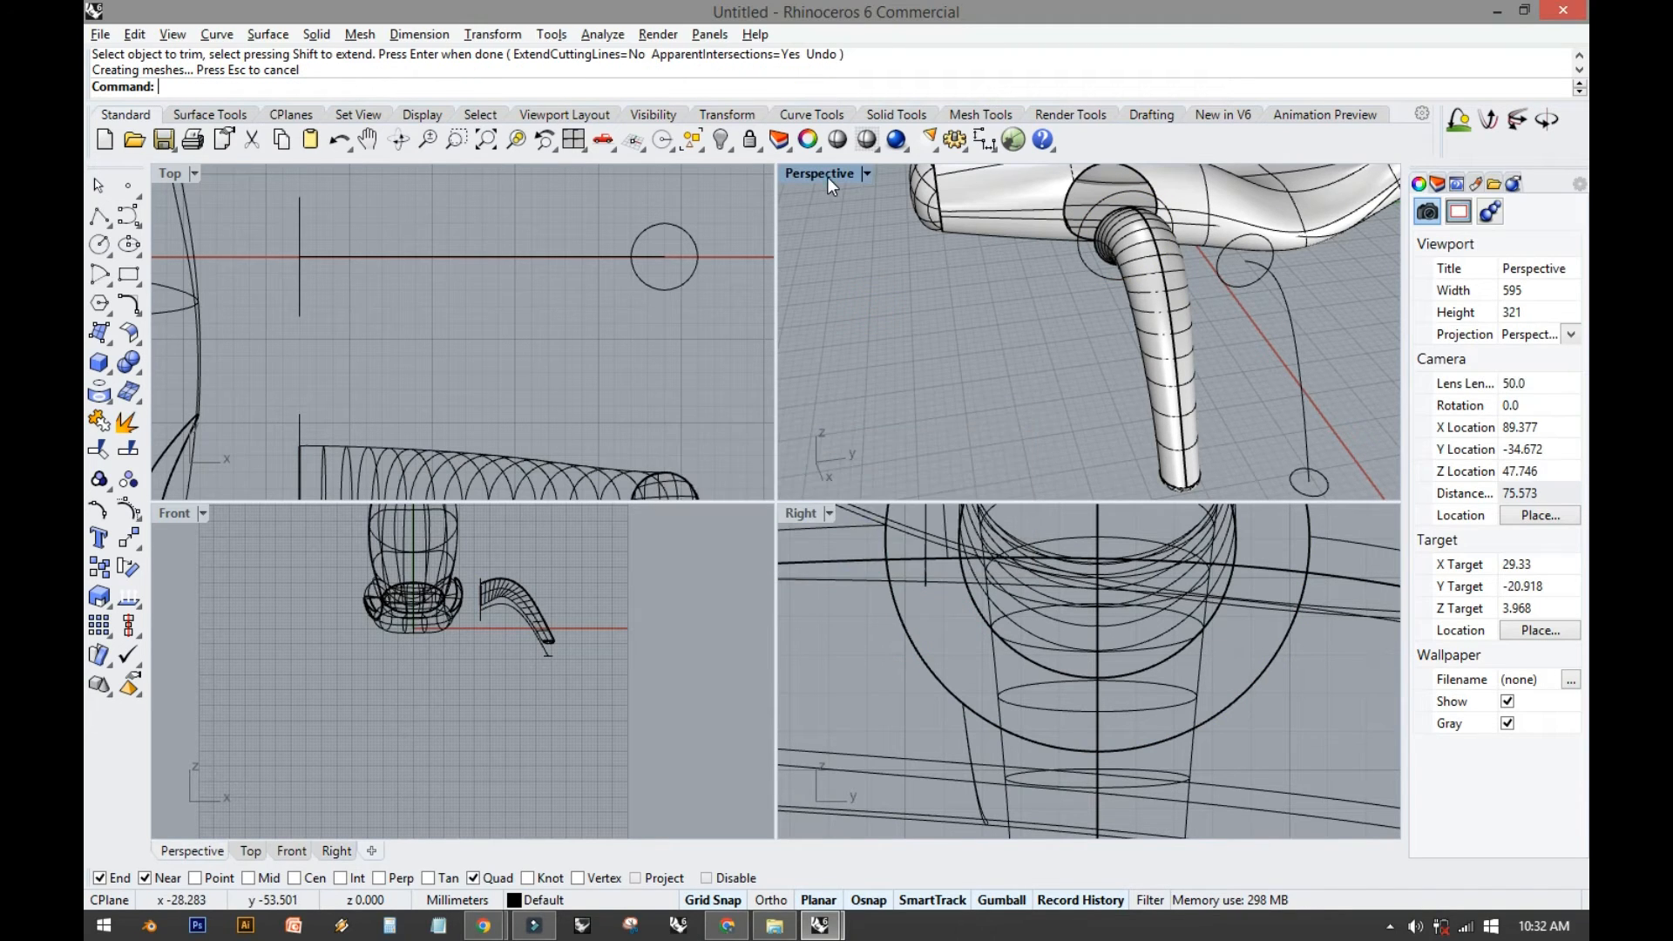
double_click(828, 176)
right_click_drag(810, 306, 462, 334)
left_click(952, 493)
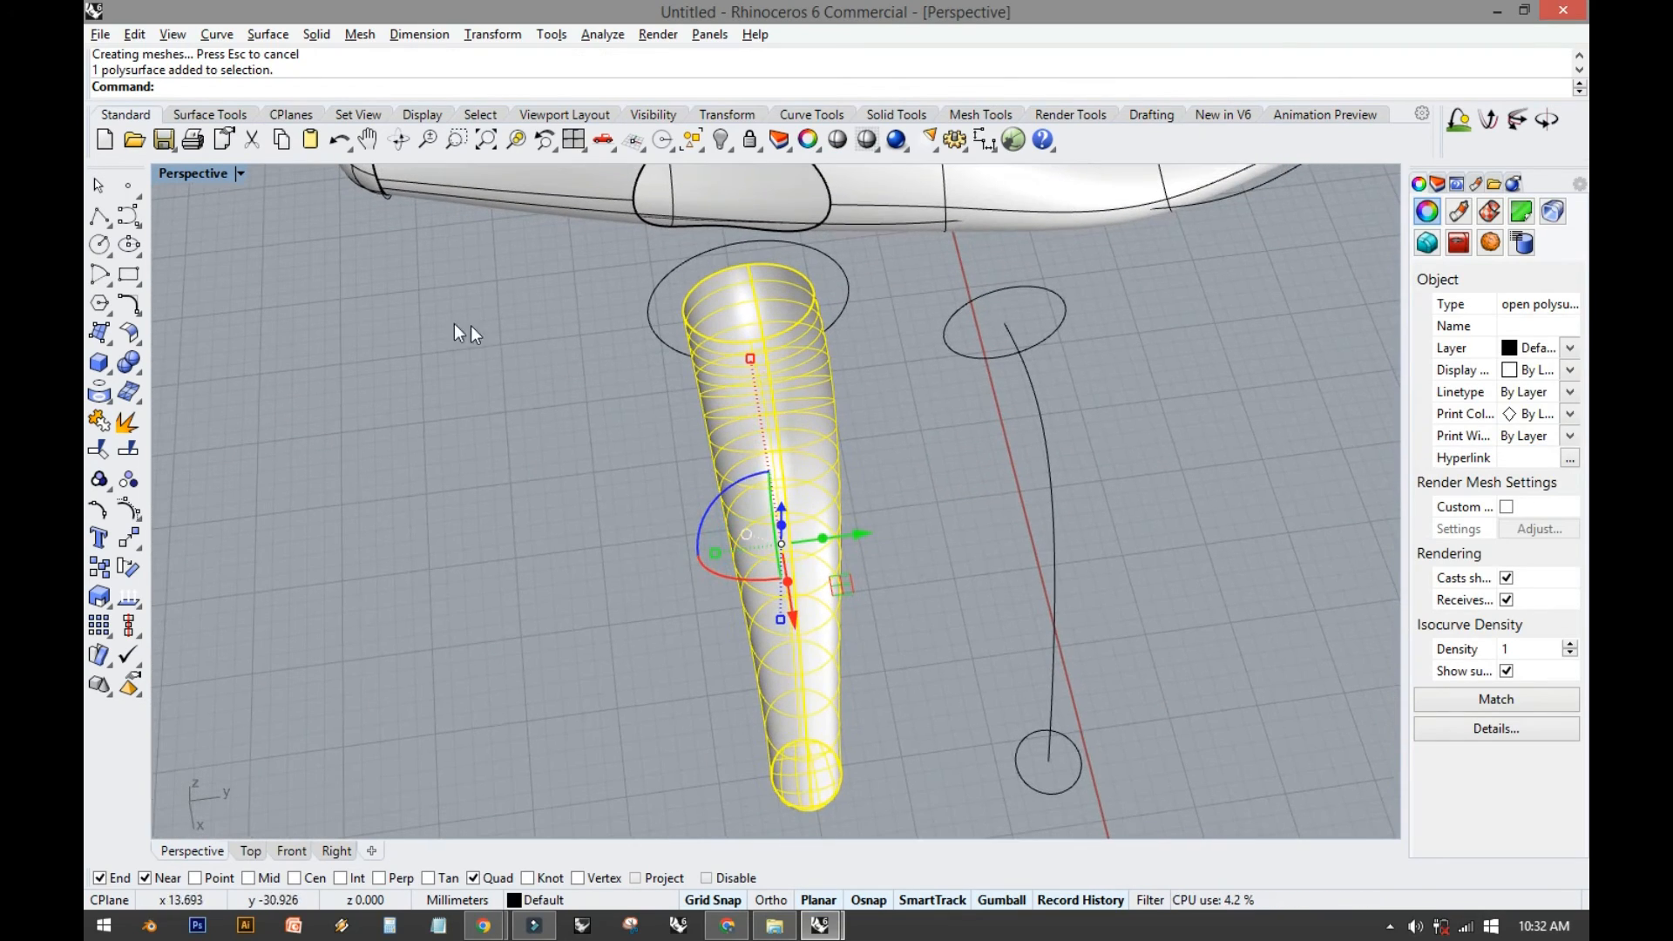
double_click(190, 173)
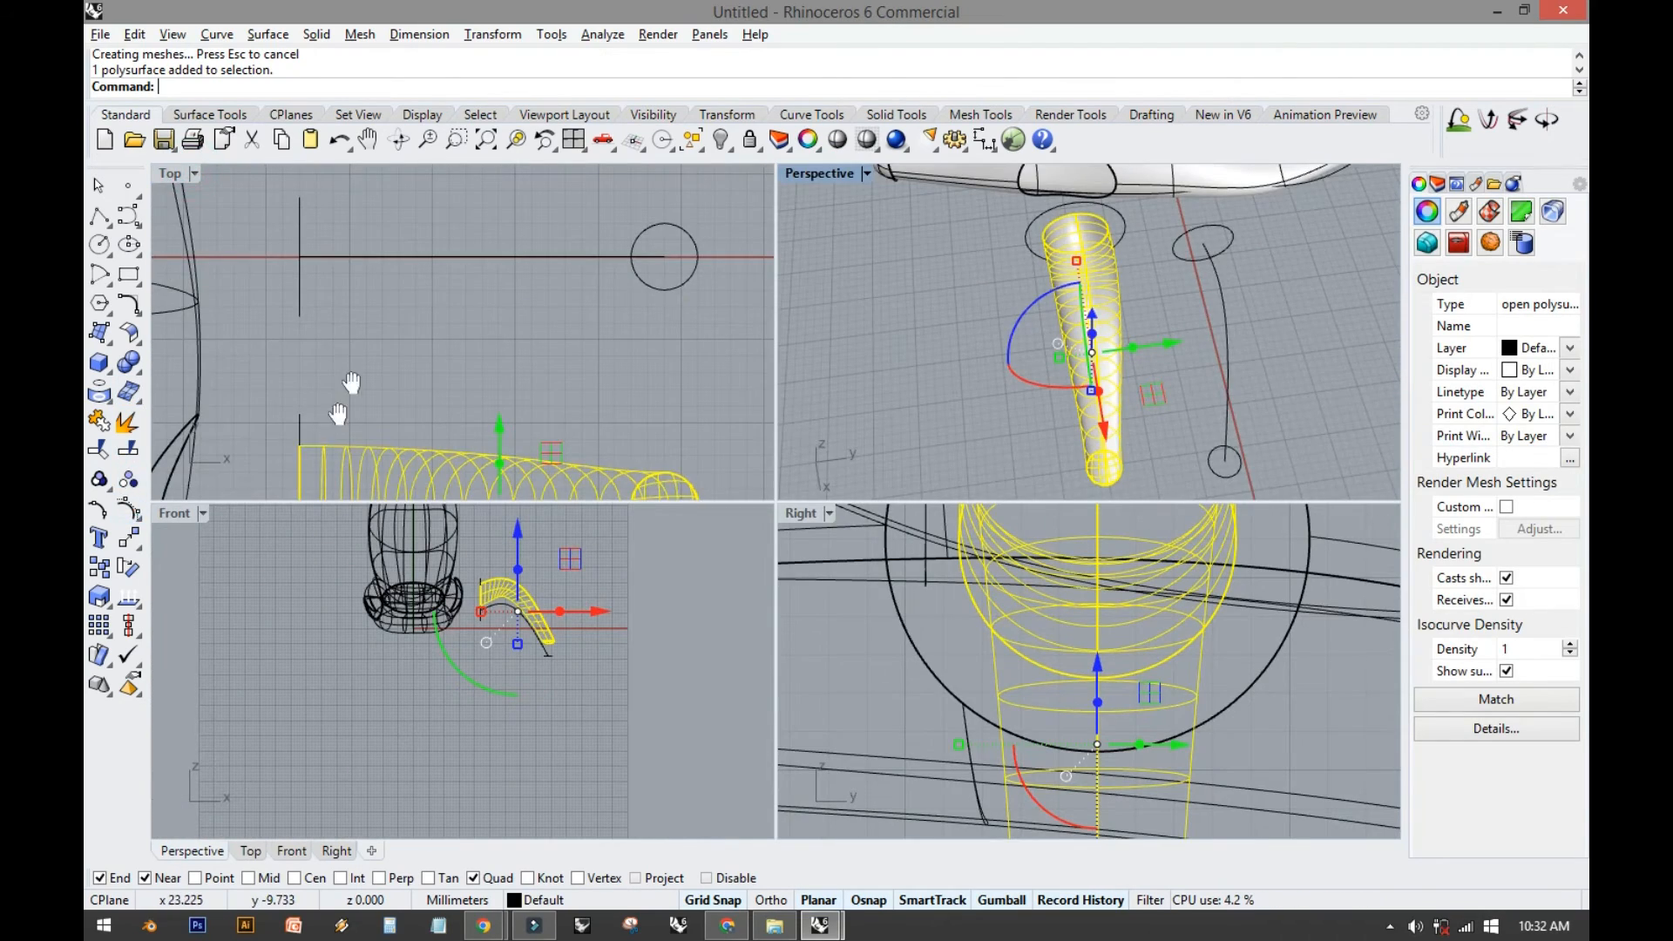
right_click_drag(352, 383, 385, 309)
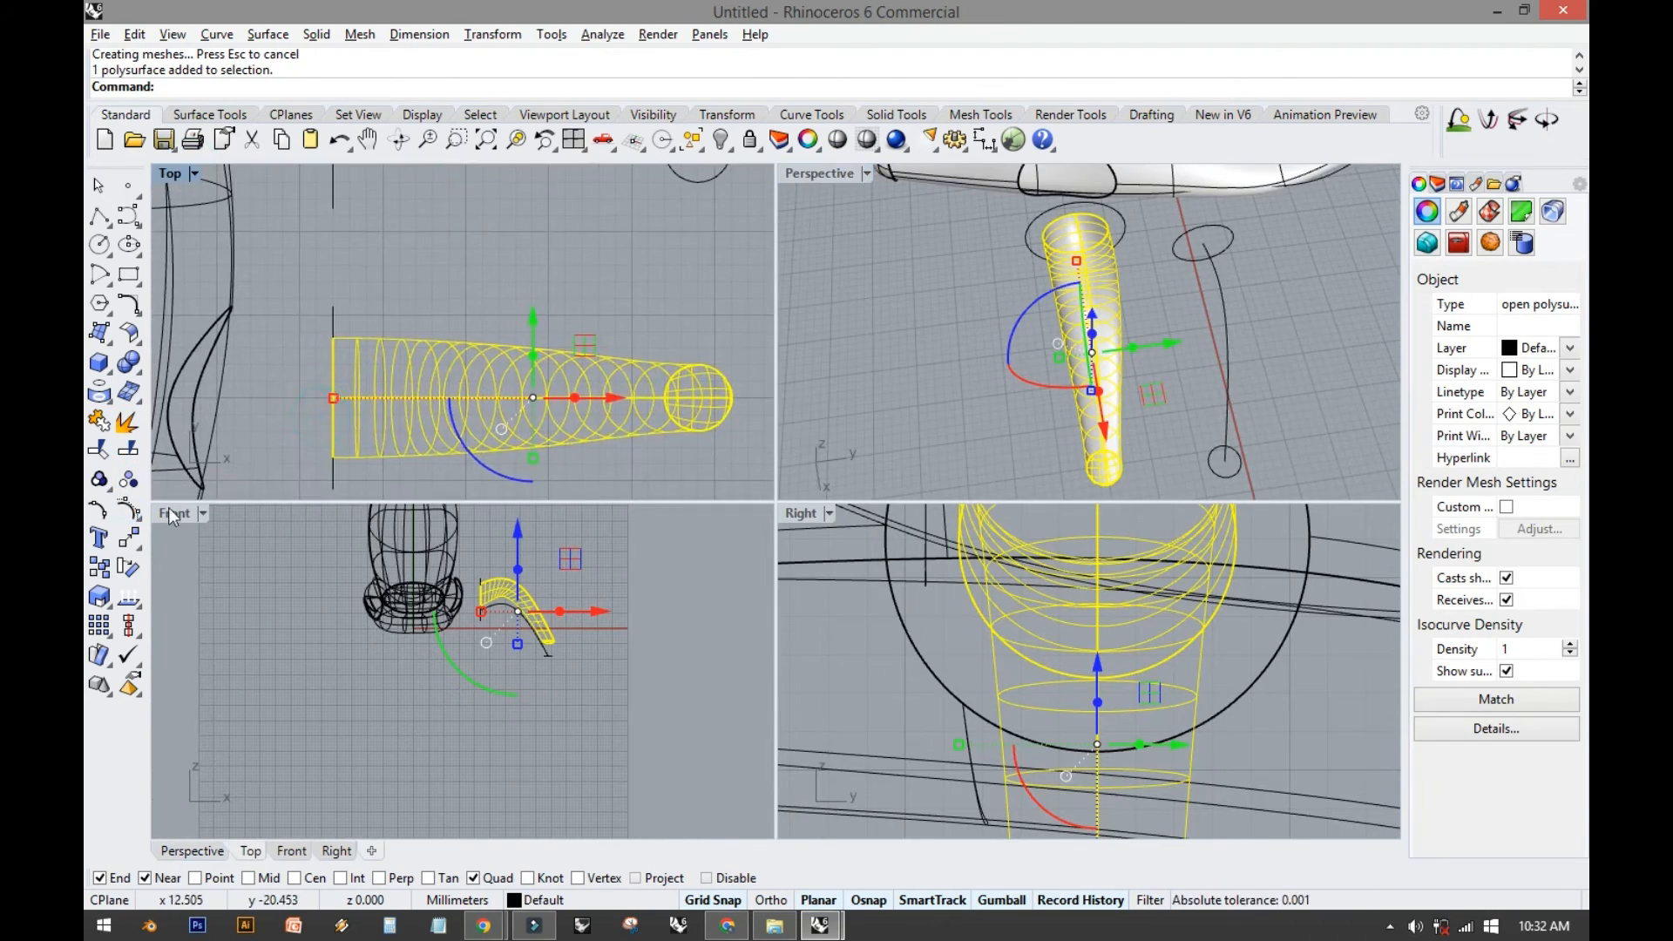
left_click(131, 570)
left_click(326, 401)
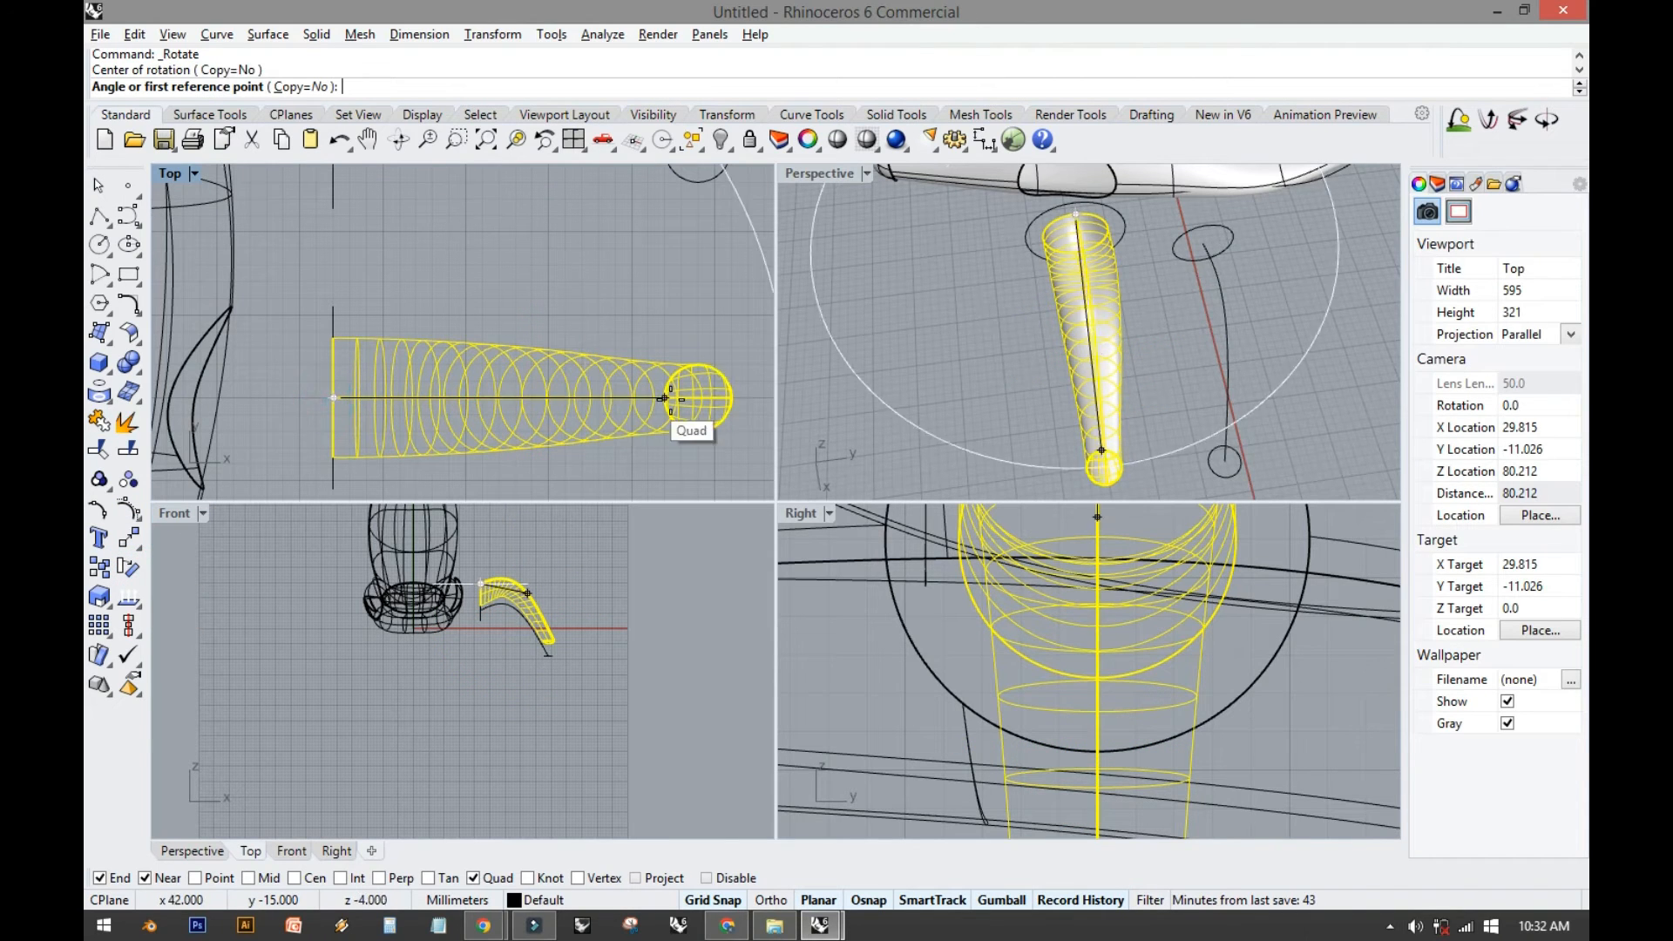
left_click(736, 401)
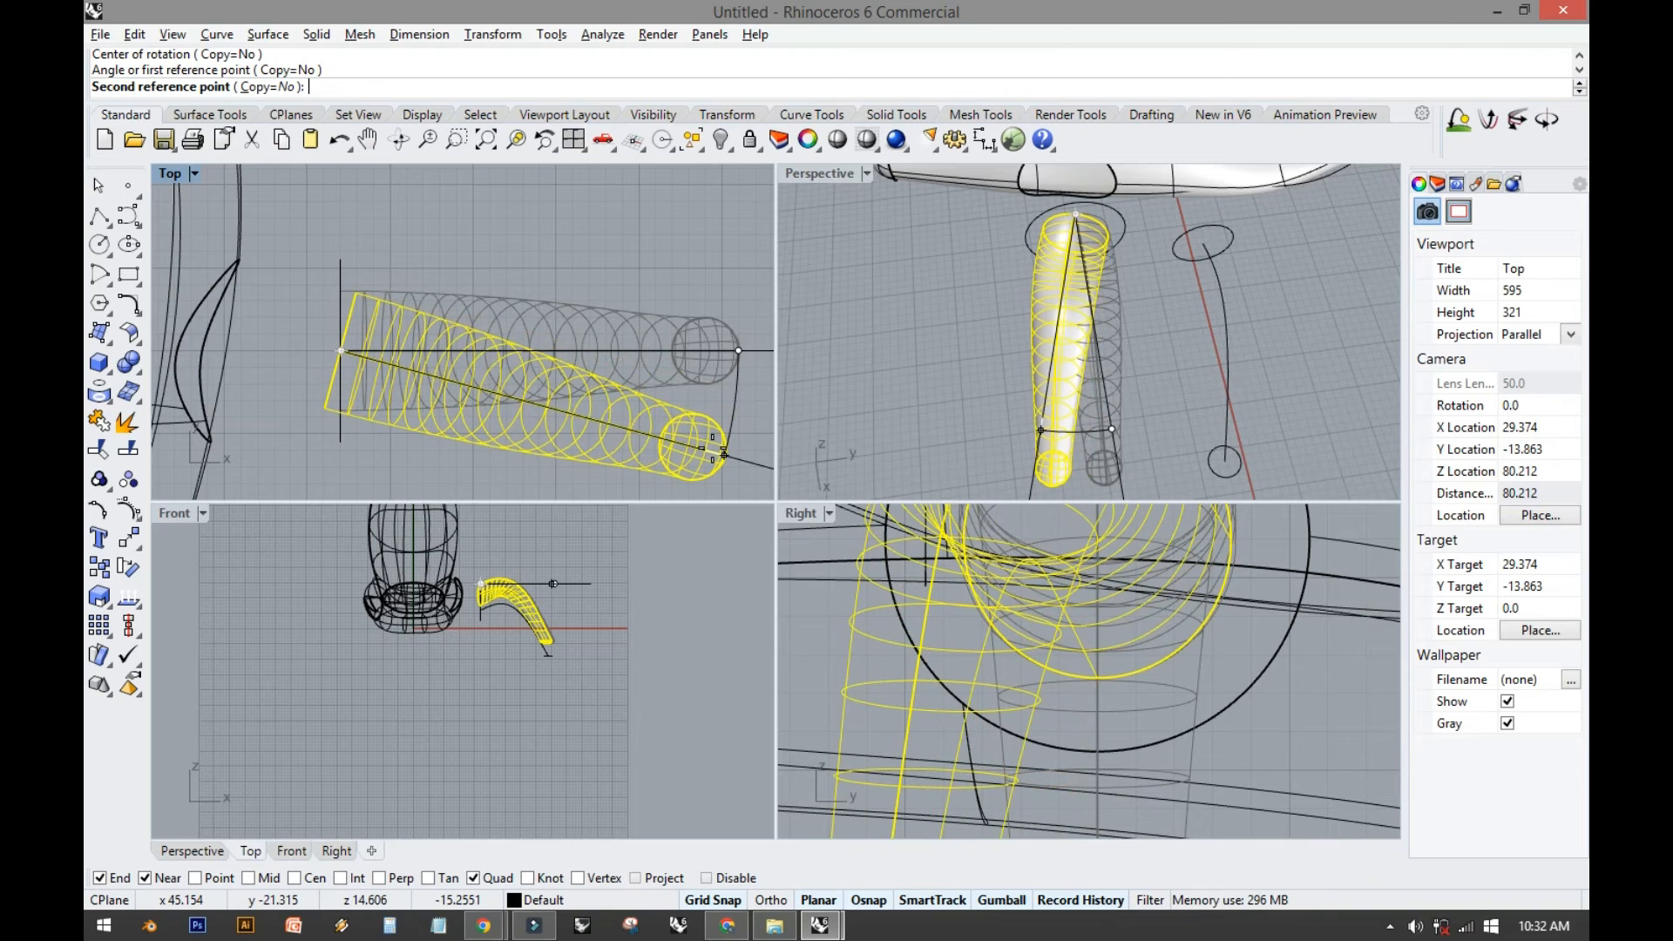
left_click(725, 448)
Move the rotated tube closer to the circular opening in the body in the Top view.
left_click_drag(441, 353, 395, 365)
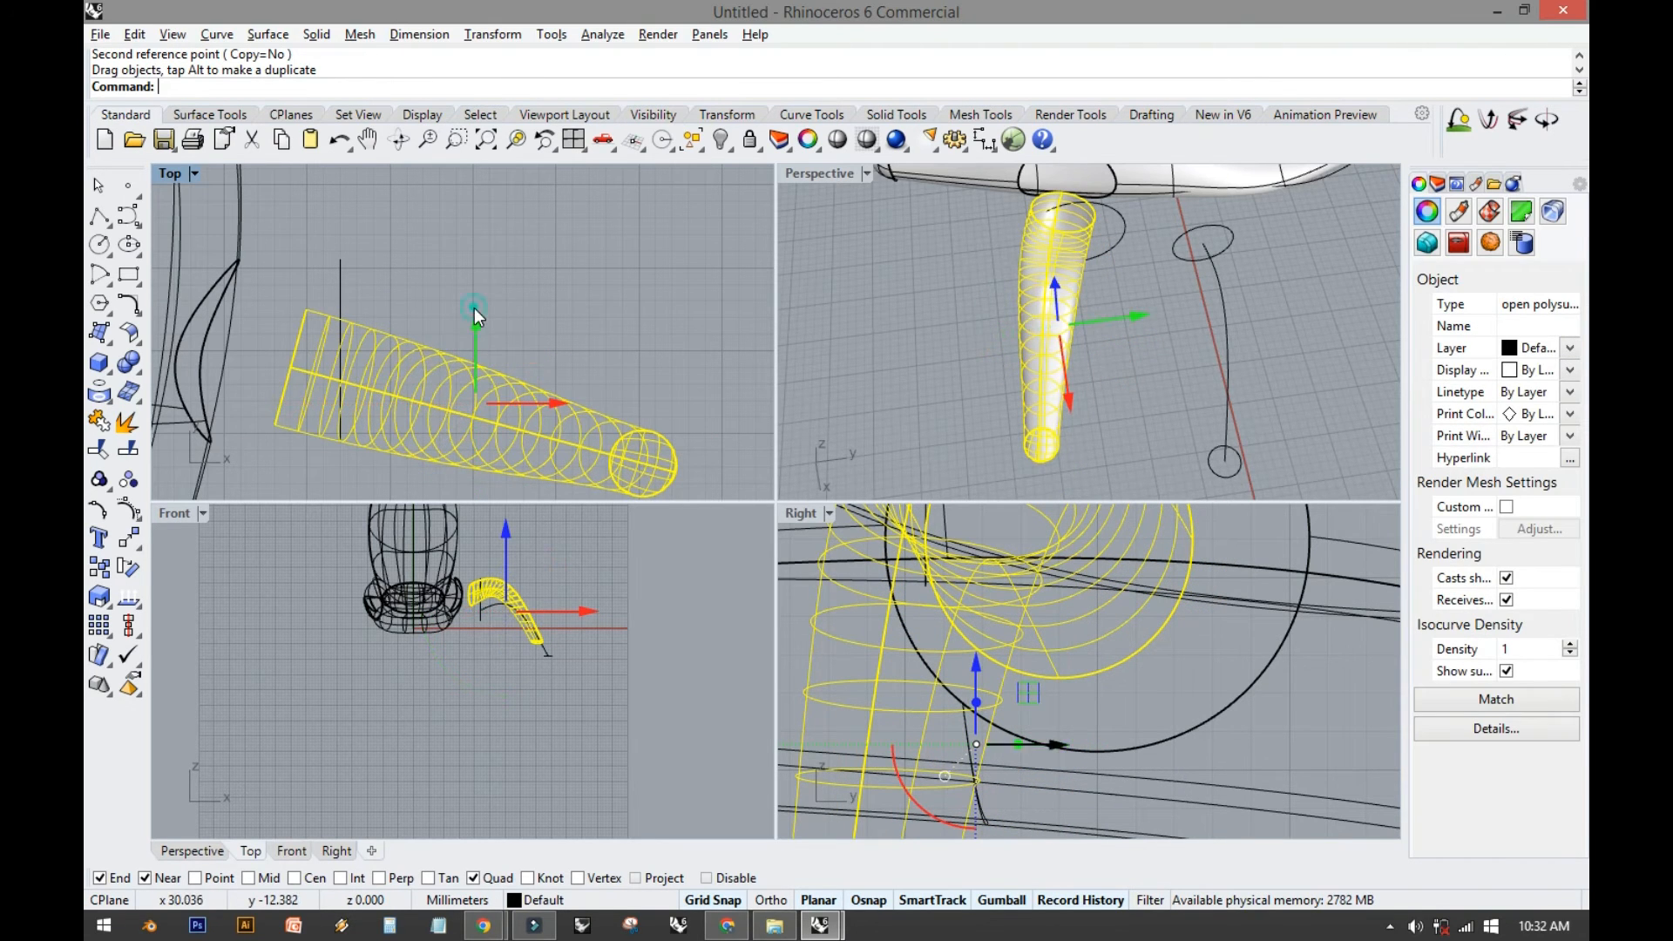
left_click(582, 366)
right_click_drag(582, 366, 630, 355)
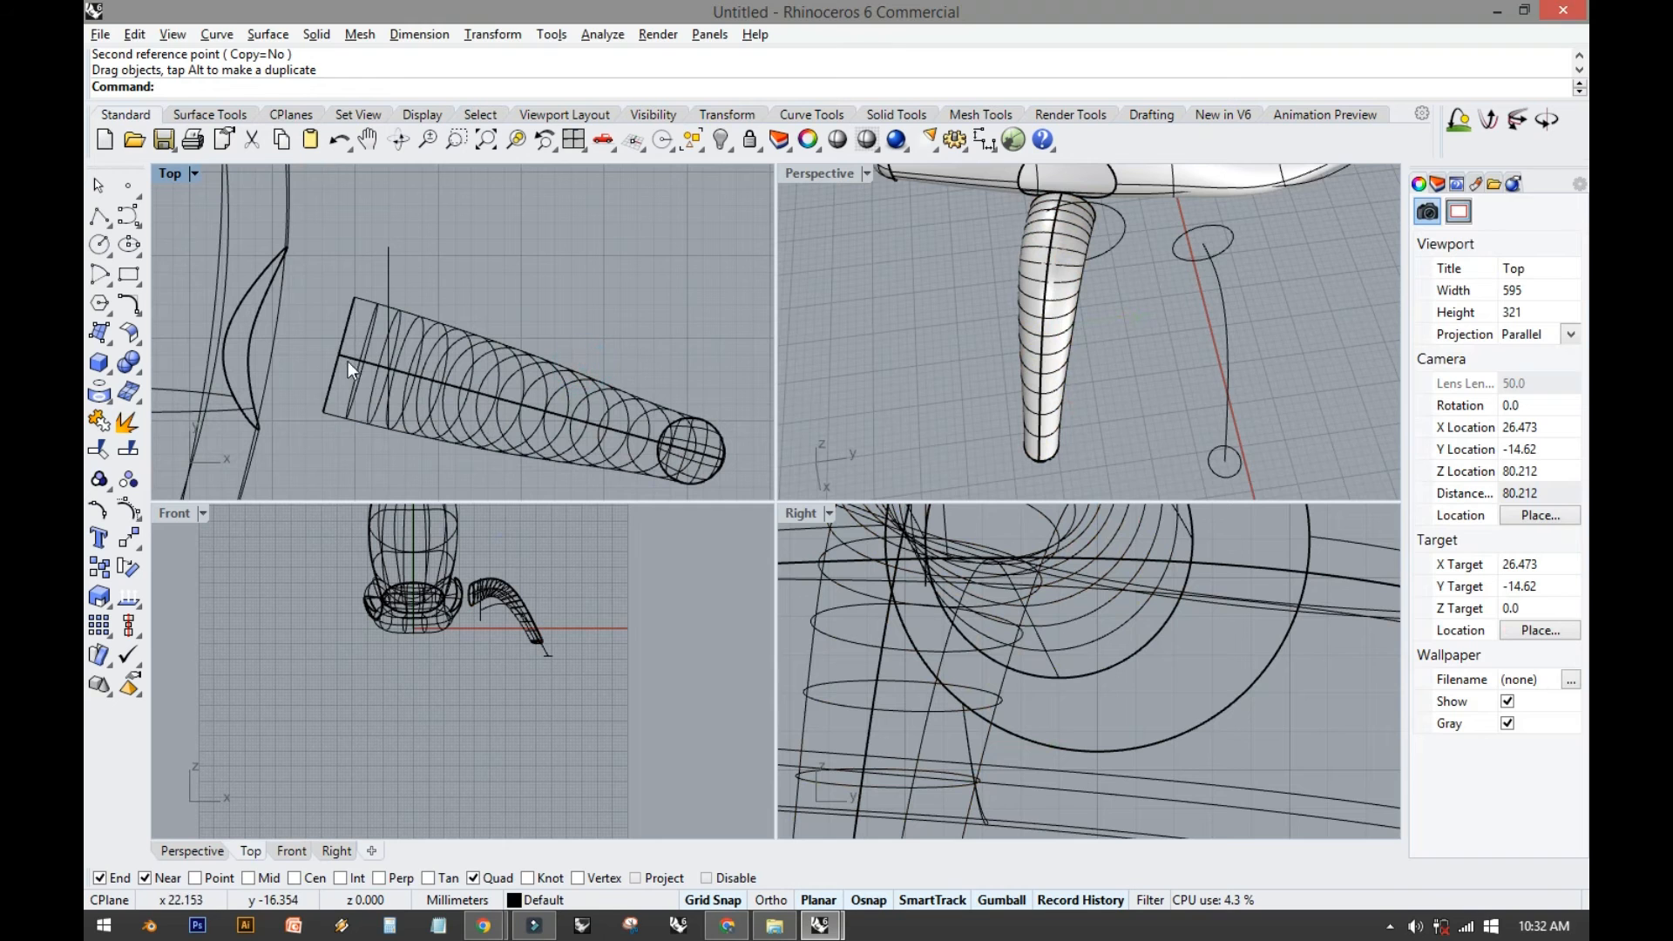
Start a surface blend in the Perspective view between the body's opening edge and the tube's open end edge.
double_click(830, 173)
right_click_drag(721, 246, 679, 351, "shift")
right_click_drag(679, 355, 798, 303)
left_click(225, 118)
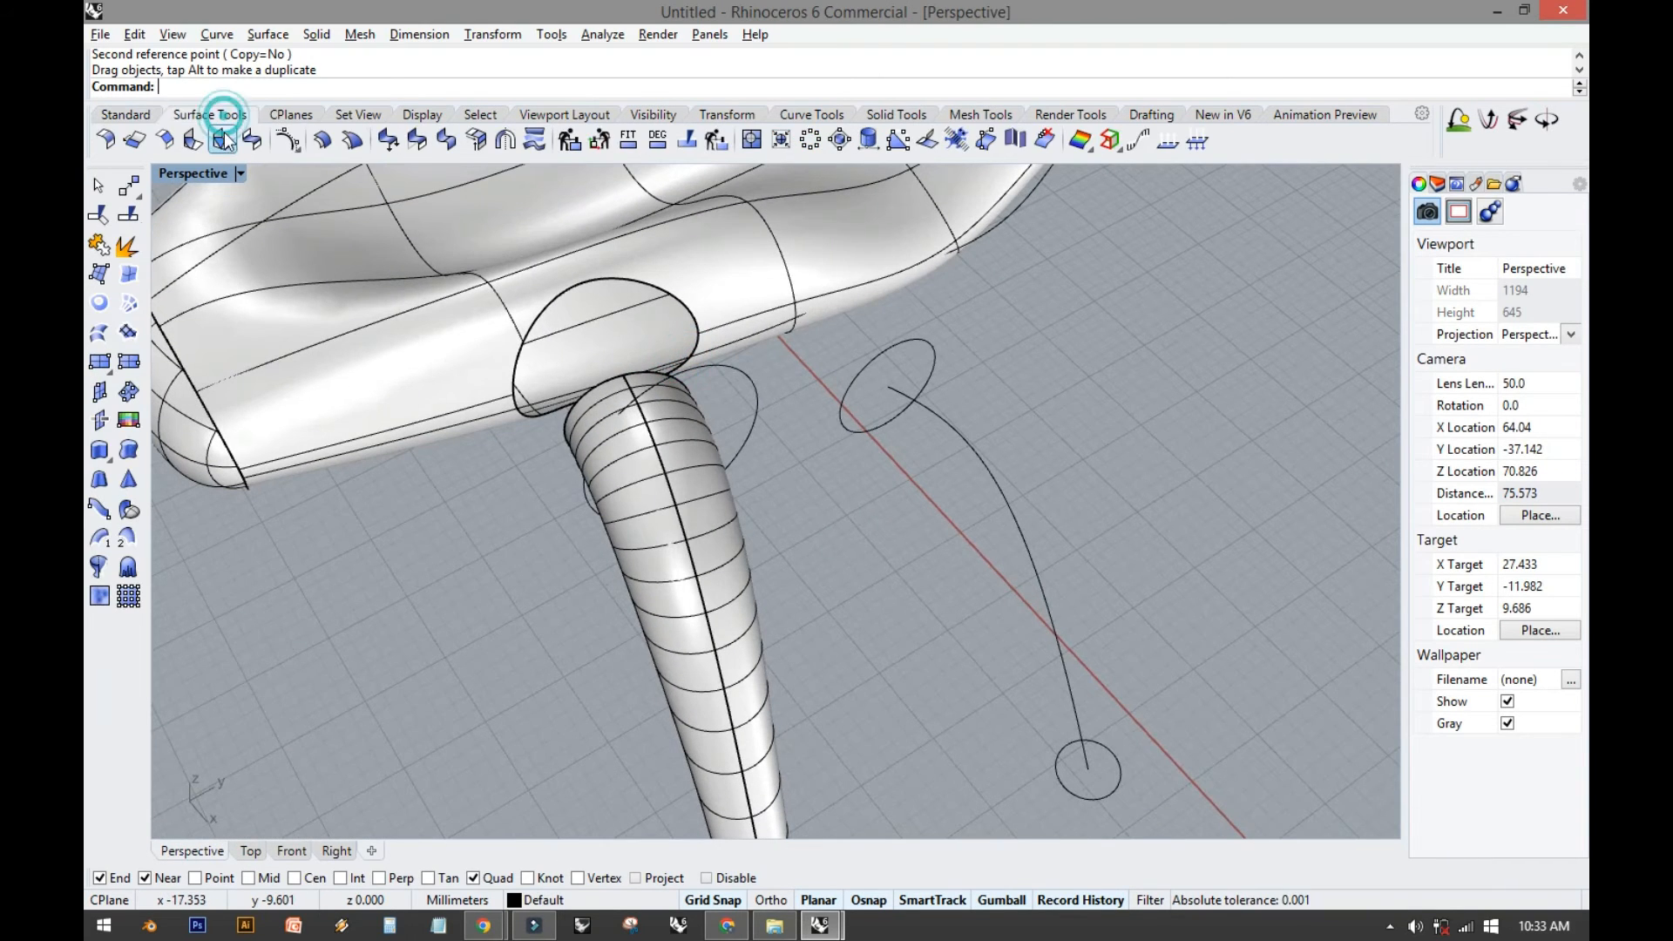
left_click(251, 140)
right_click_drag(261, 179, 558, 420)
left_click(558, 420)
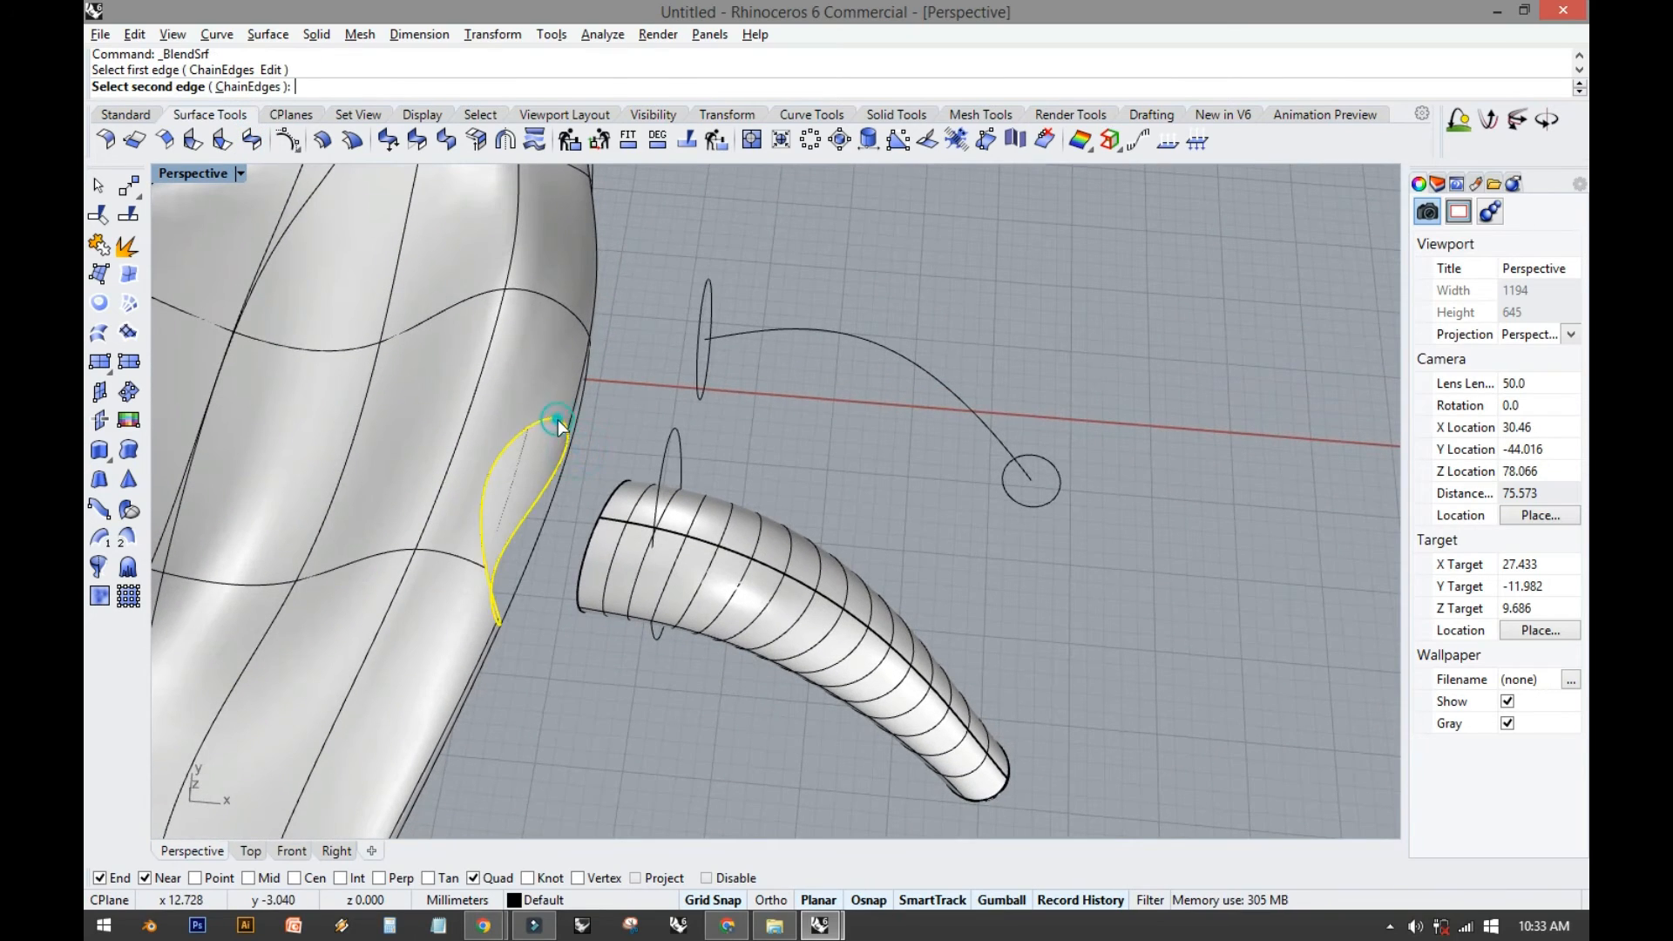
right_click_drag(599, 485, 438, 461)
left_click(679, 526)
Align the blend's two seam points at the top of the body opening and the top of the tube end.
scroll(467, 344, "up", 2)
left_click(460, 366)
left_click_drag(461, 366, 561, 301)
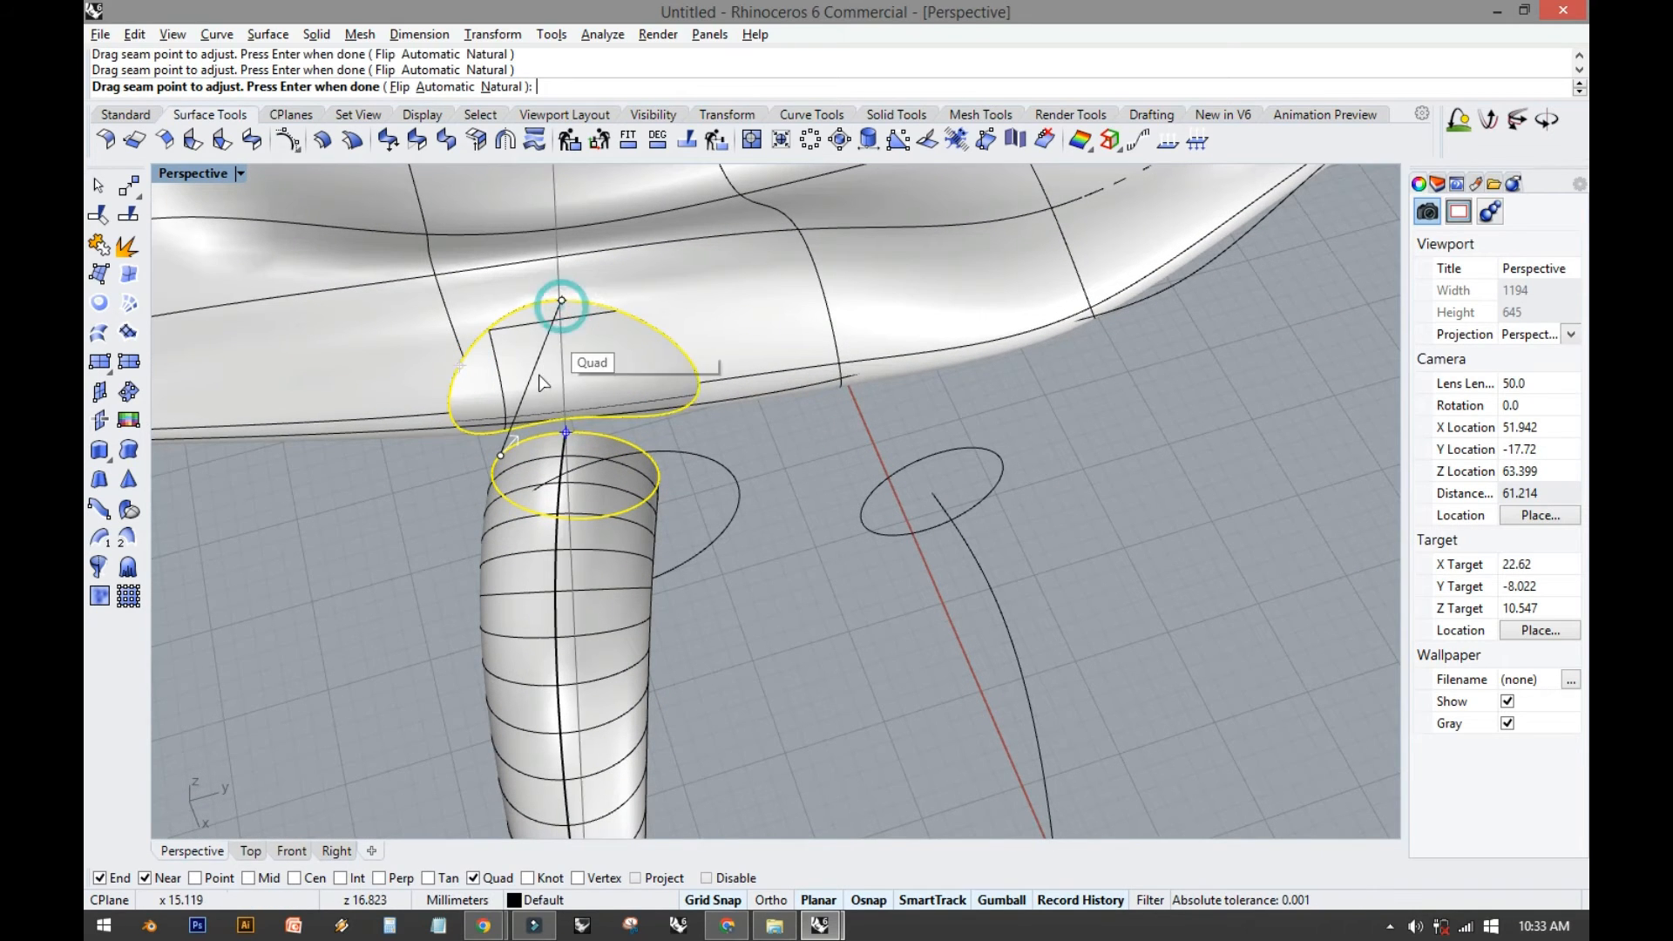
left_click_drag(500, 455, 572, 447)
right_click_drag(571, 447, 865, 328)
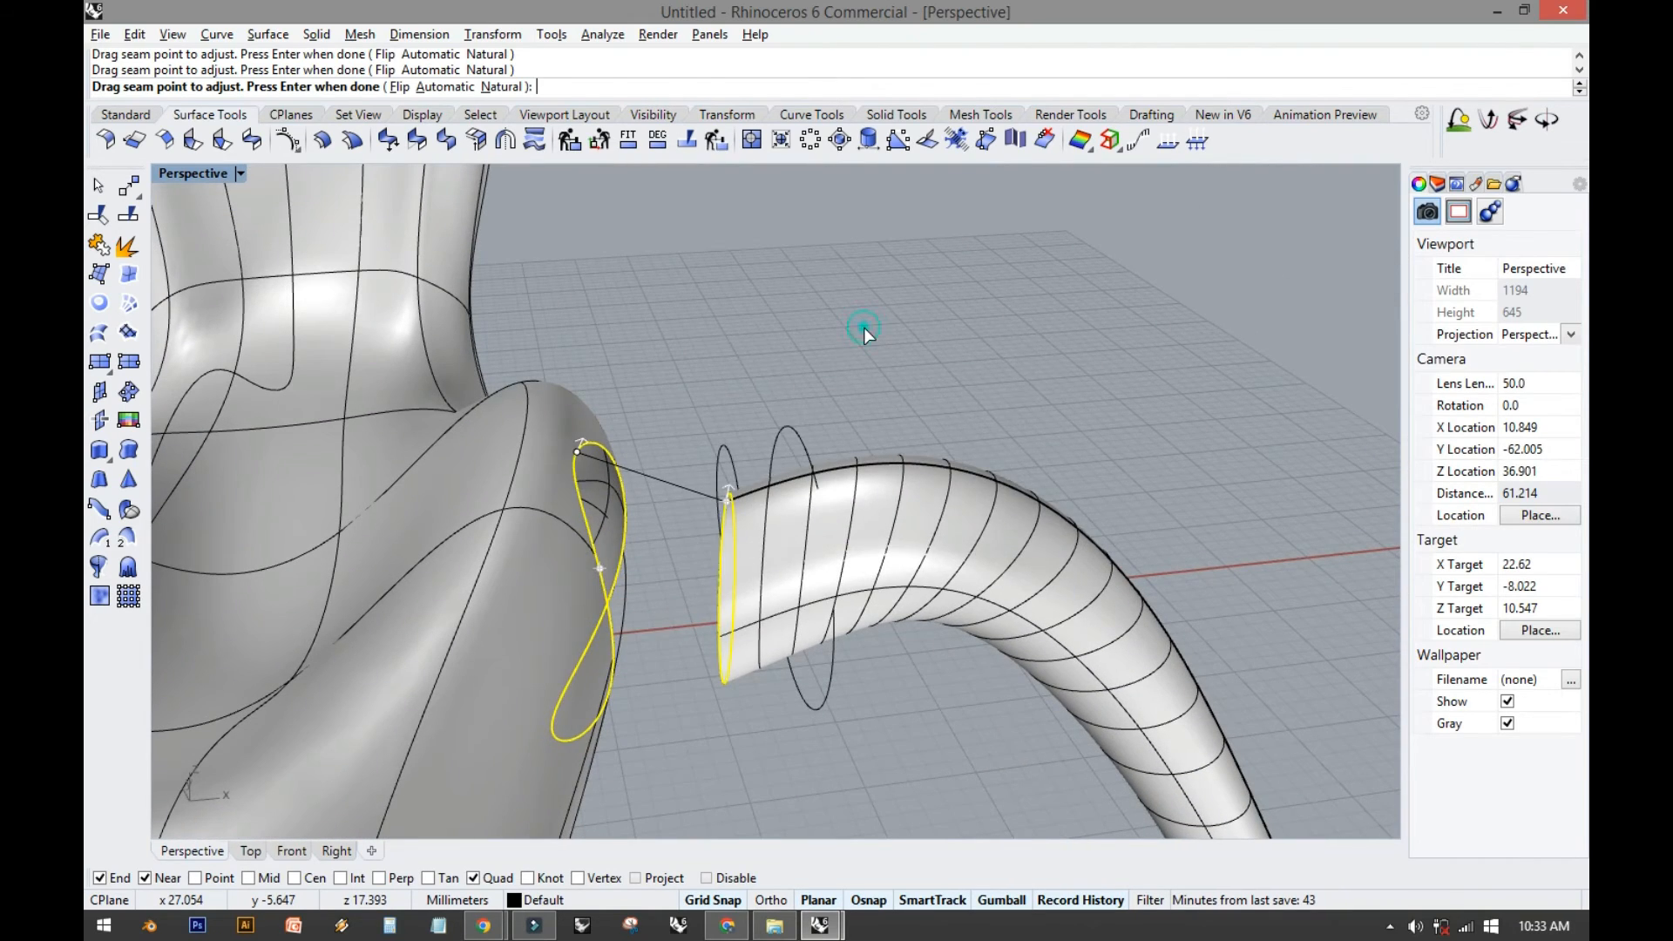
right_click(864, 328)
Create the blend surface with curvature continuity at both edges and both bulge values at 1.0.
right_click_drag(692, 545, 489, 507)
scroll(385, 523, "up", 4)
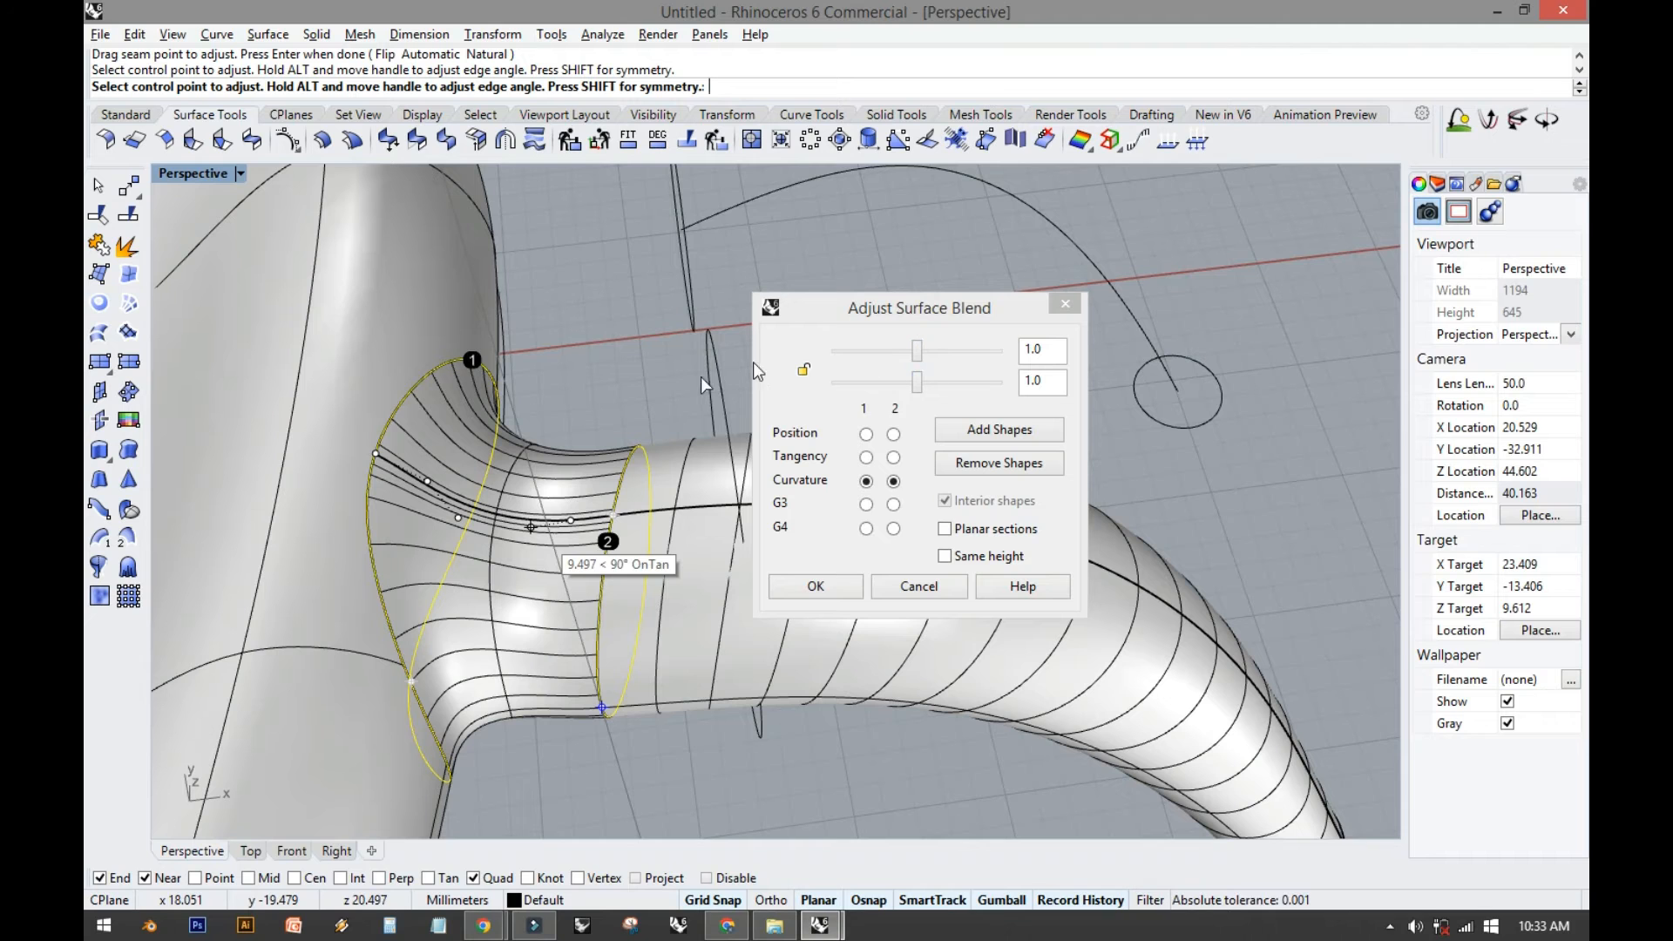
left_click(800, 591)
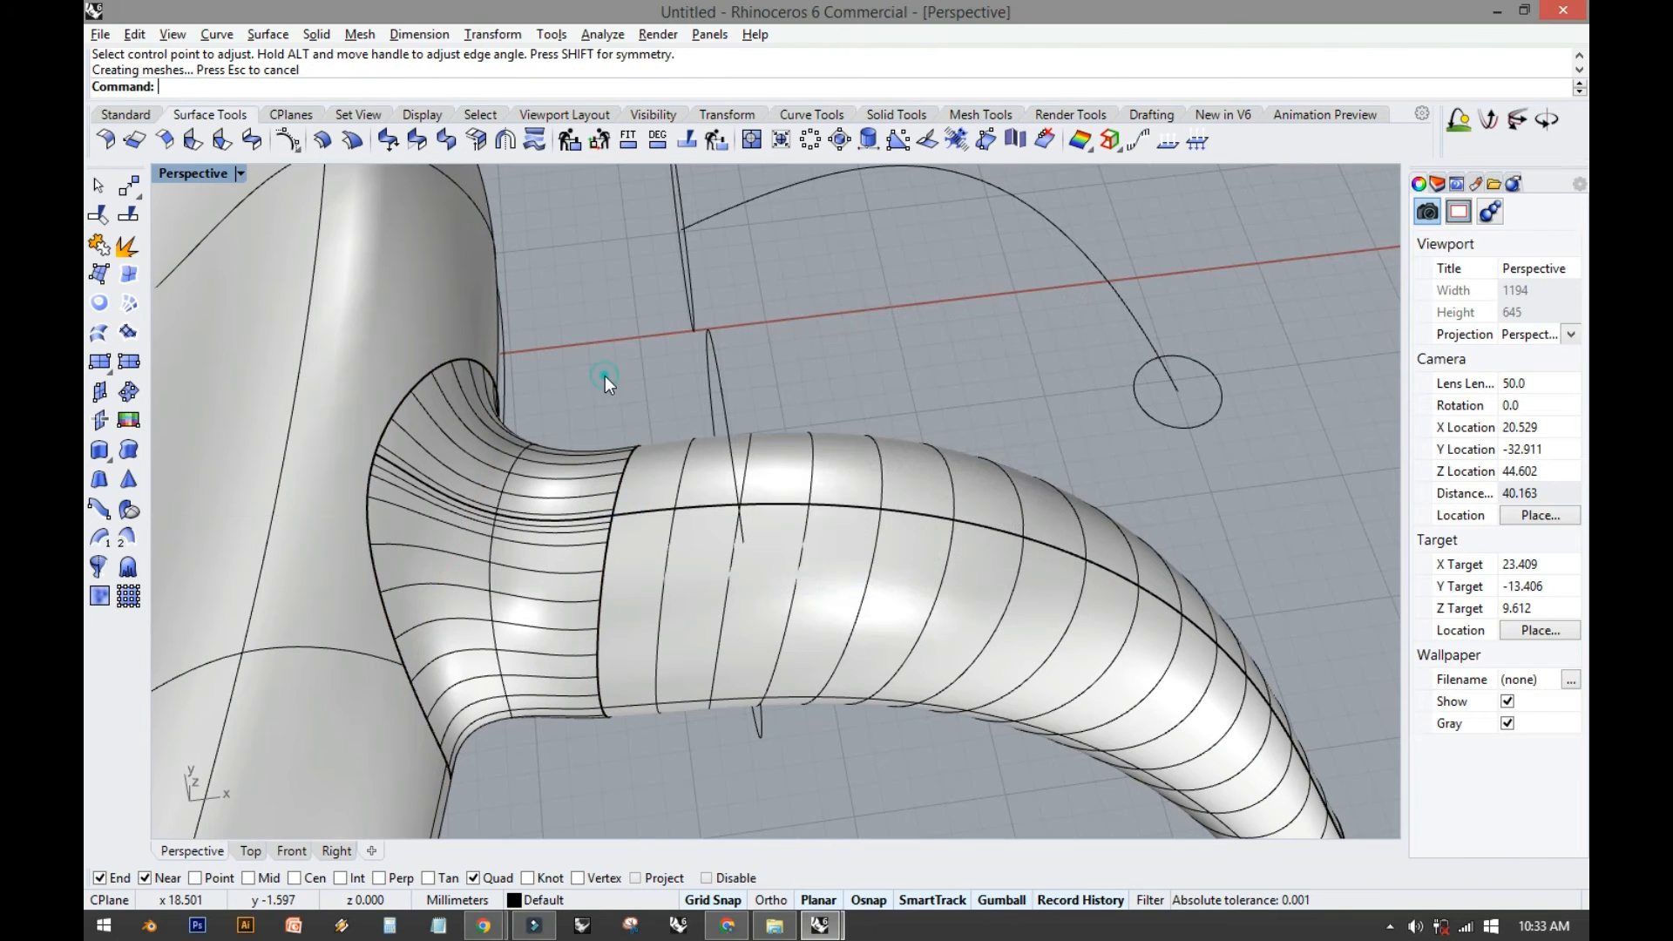
Hide the blend surface and the side tube.
scroll(605, 374, "down", 4)
middle_click(604, 375)
right_click_drag(645, 461, 814, 352, "shift")
left_click(767, 481)
scroll(534, 464, "up", 5)
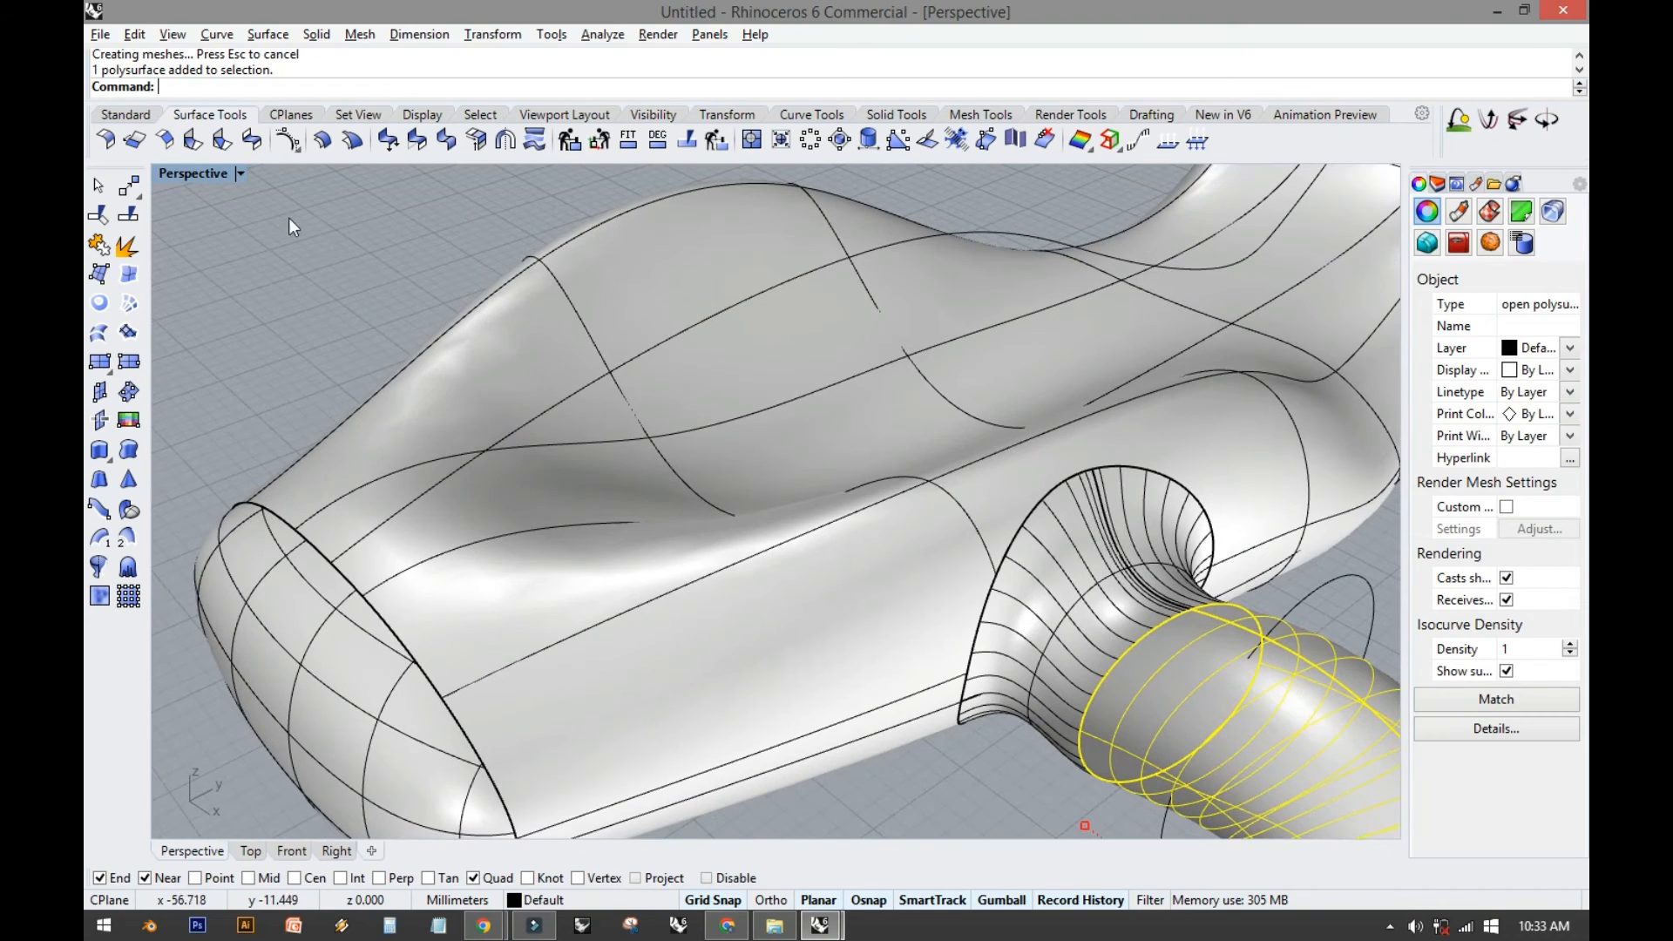
left_click(217, 183)
double_click(216, 178)
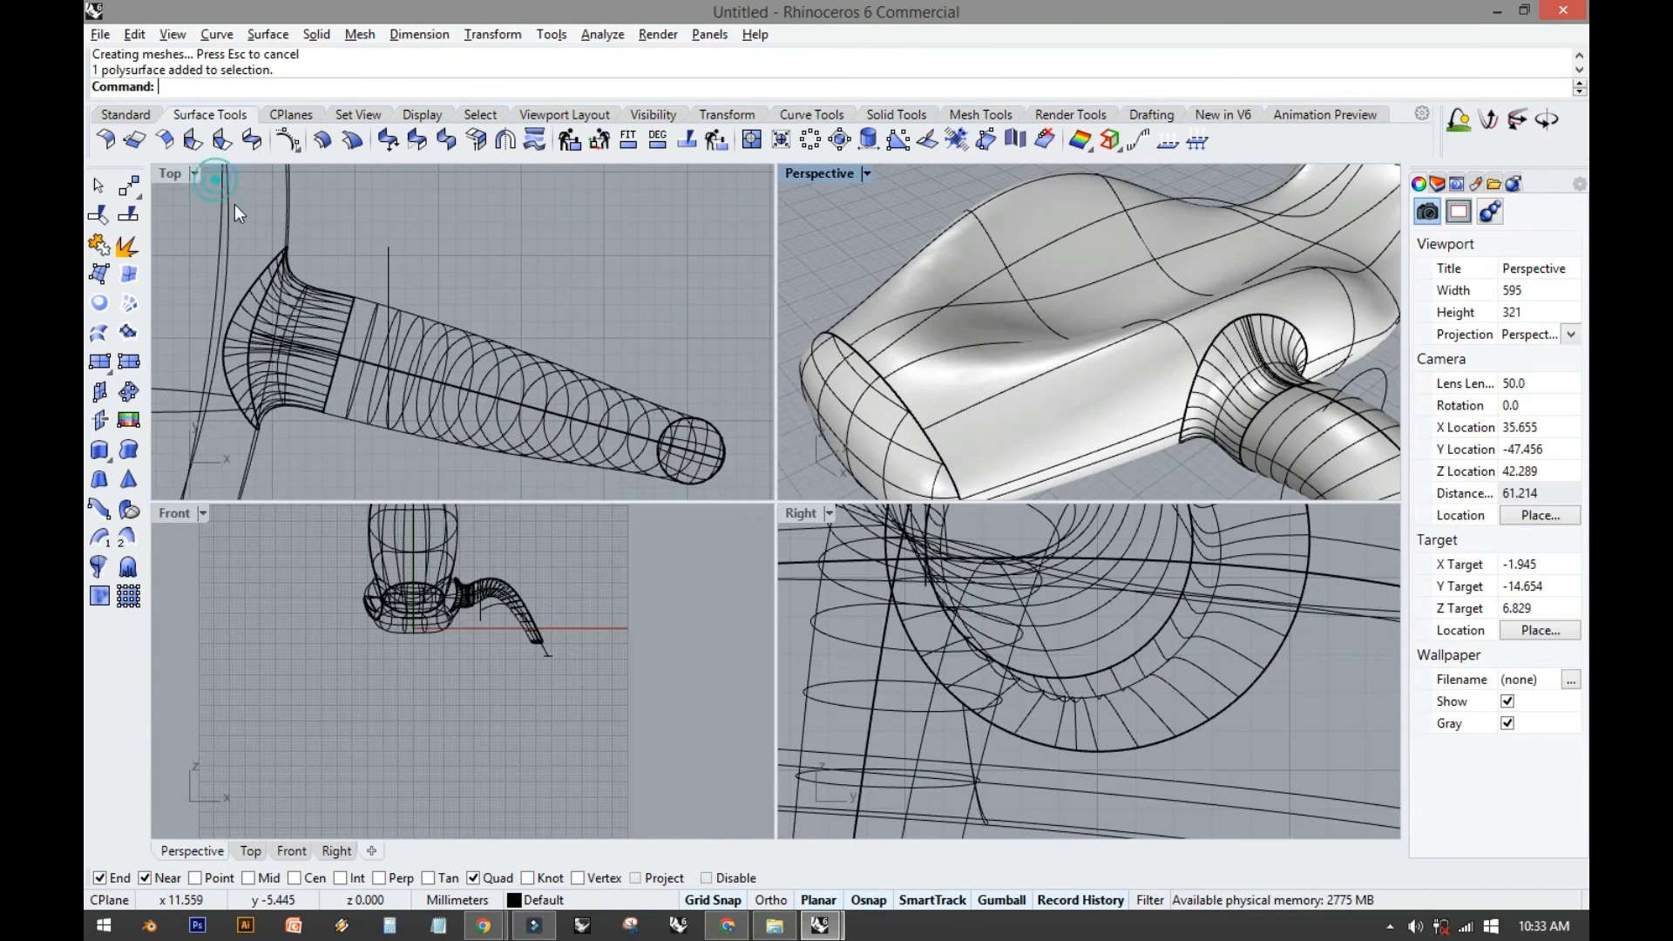
left_click(661, 601)
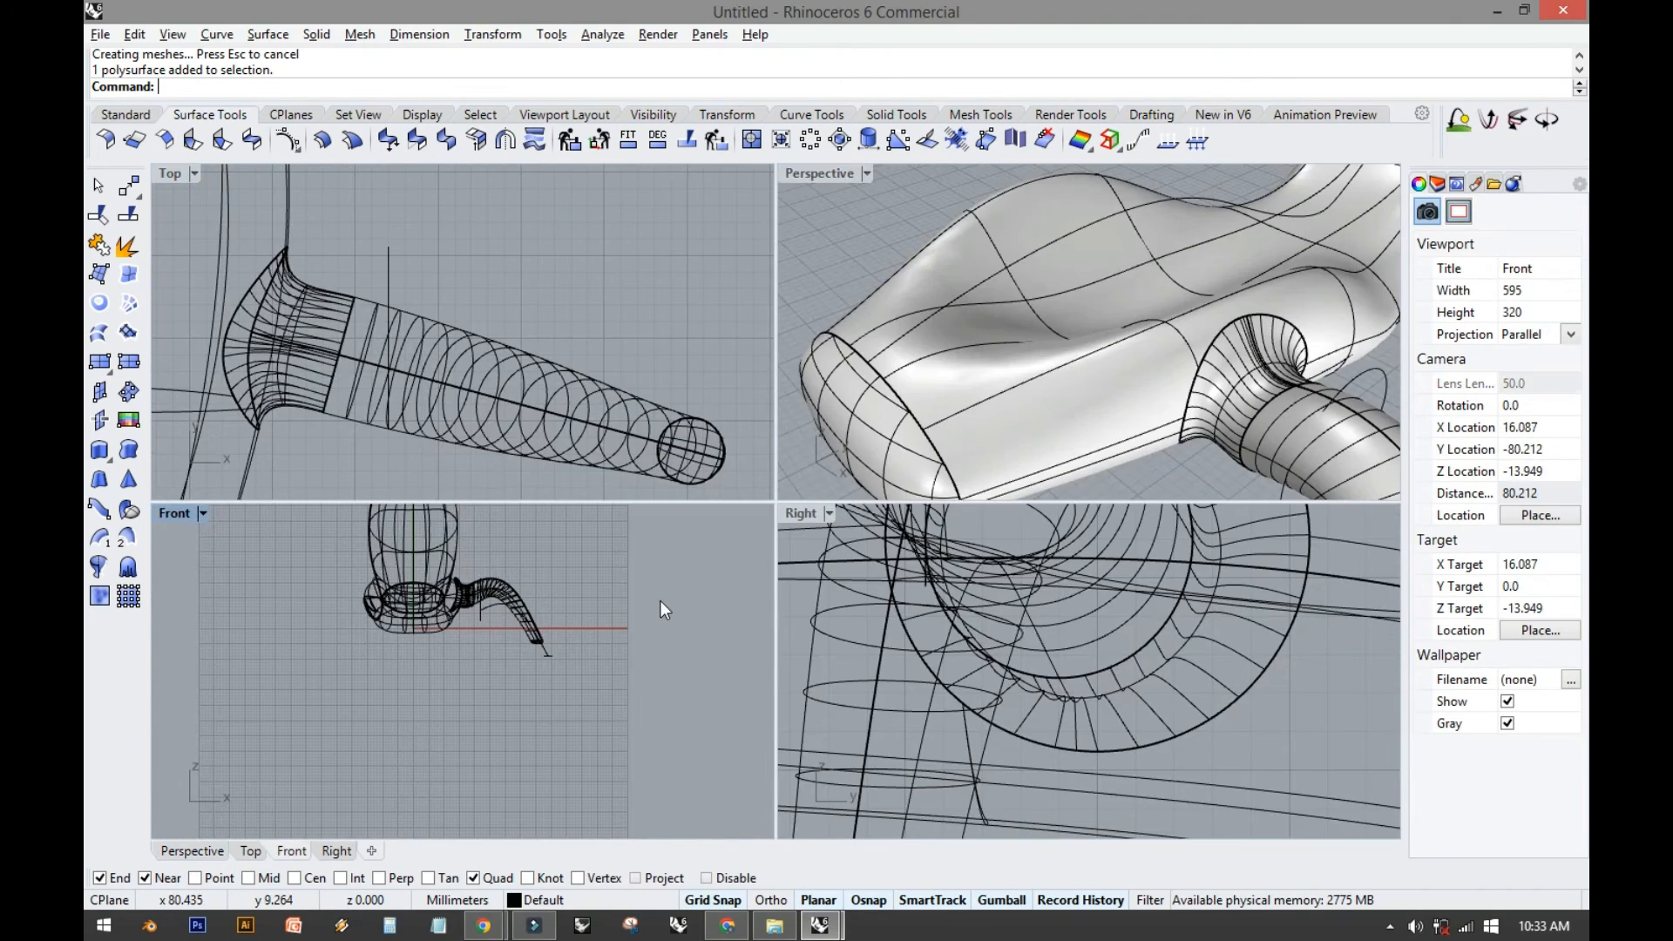
left_click(1241, 408)
left_click(1298, 444, "shift")
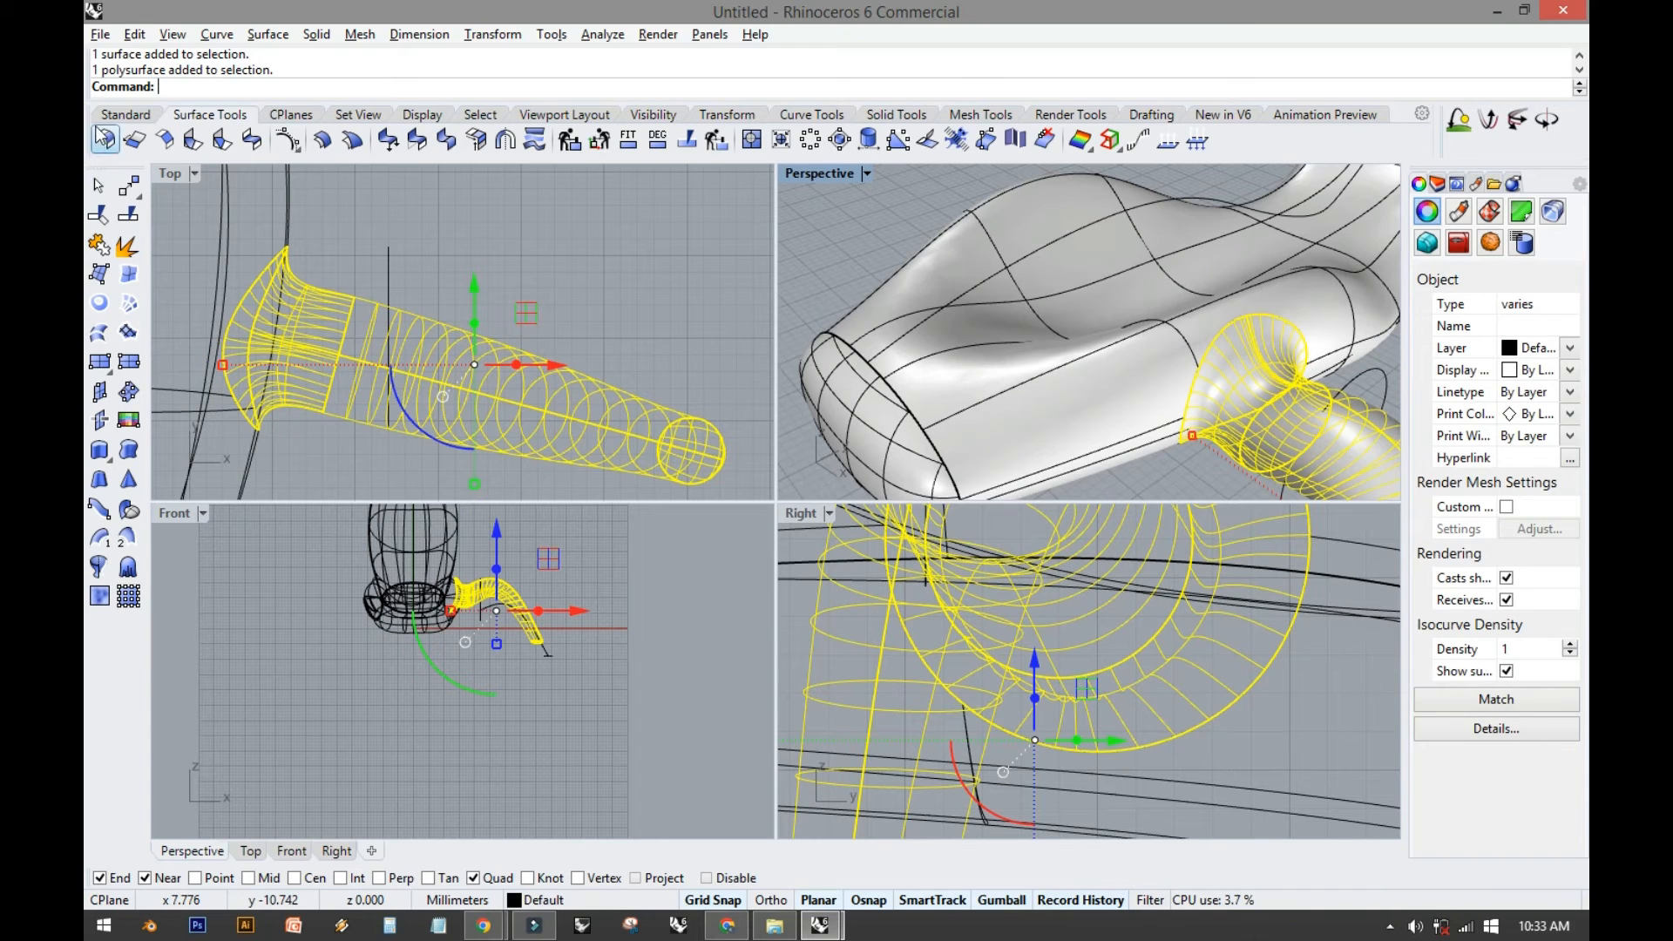
left_click(120, 114)
left_click(723, 140)
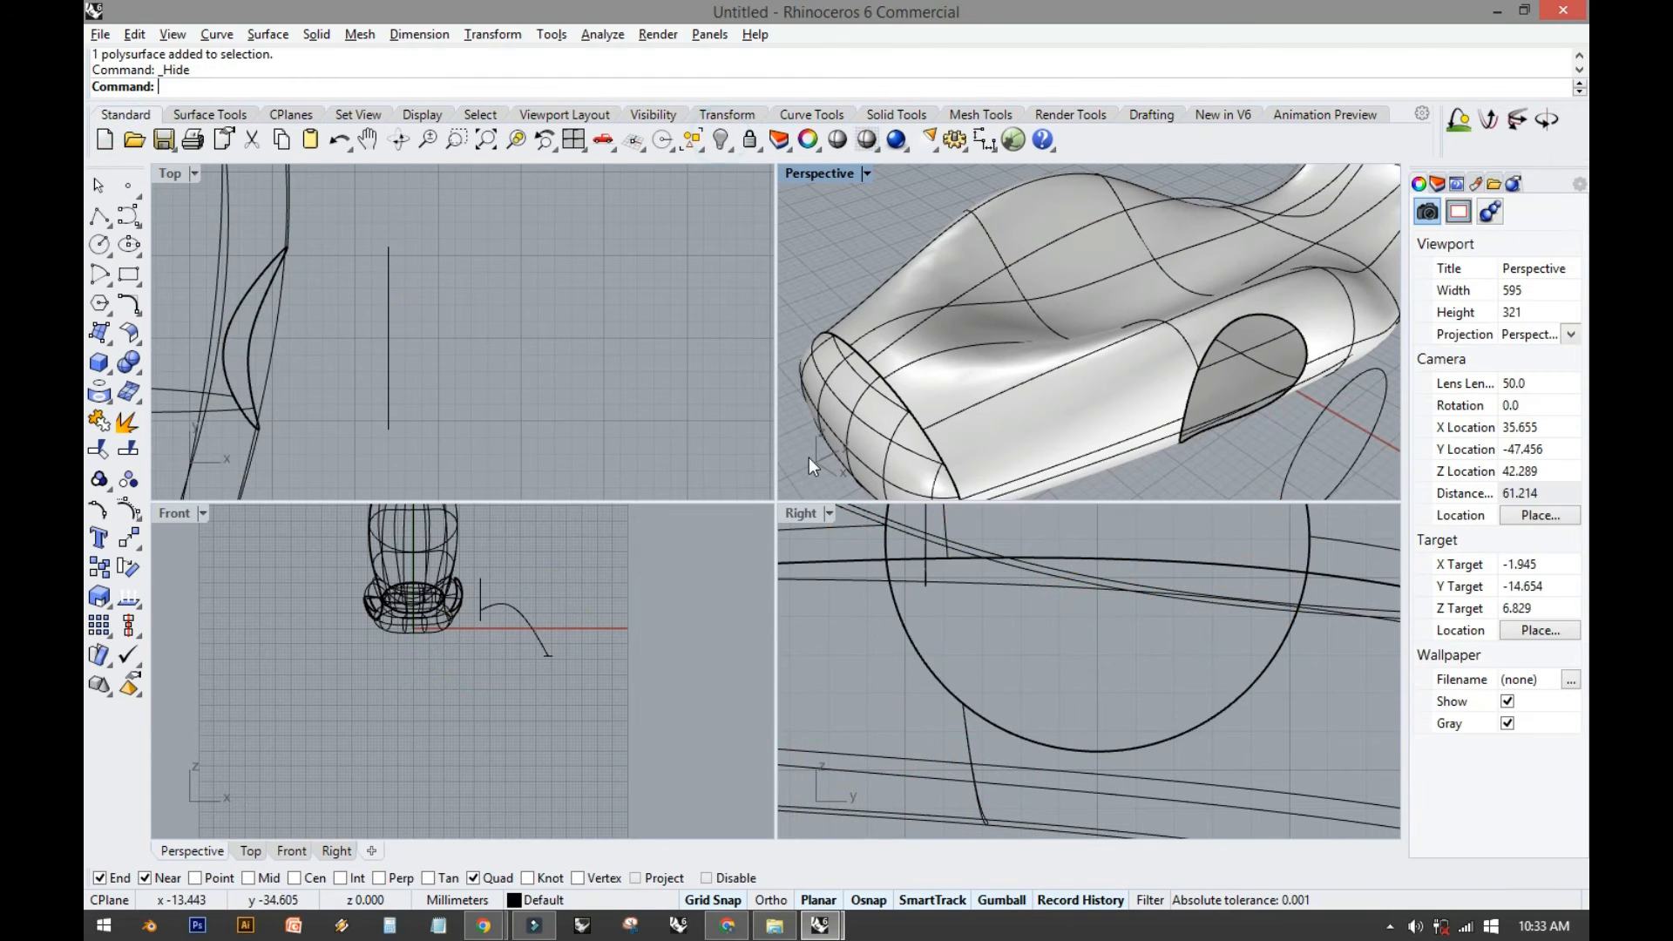
Trim the opposite side of the body inside the surrounding circle in the Right view, using the circle as the cutter.
double_click(799, 514)
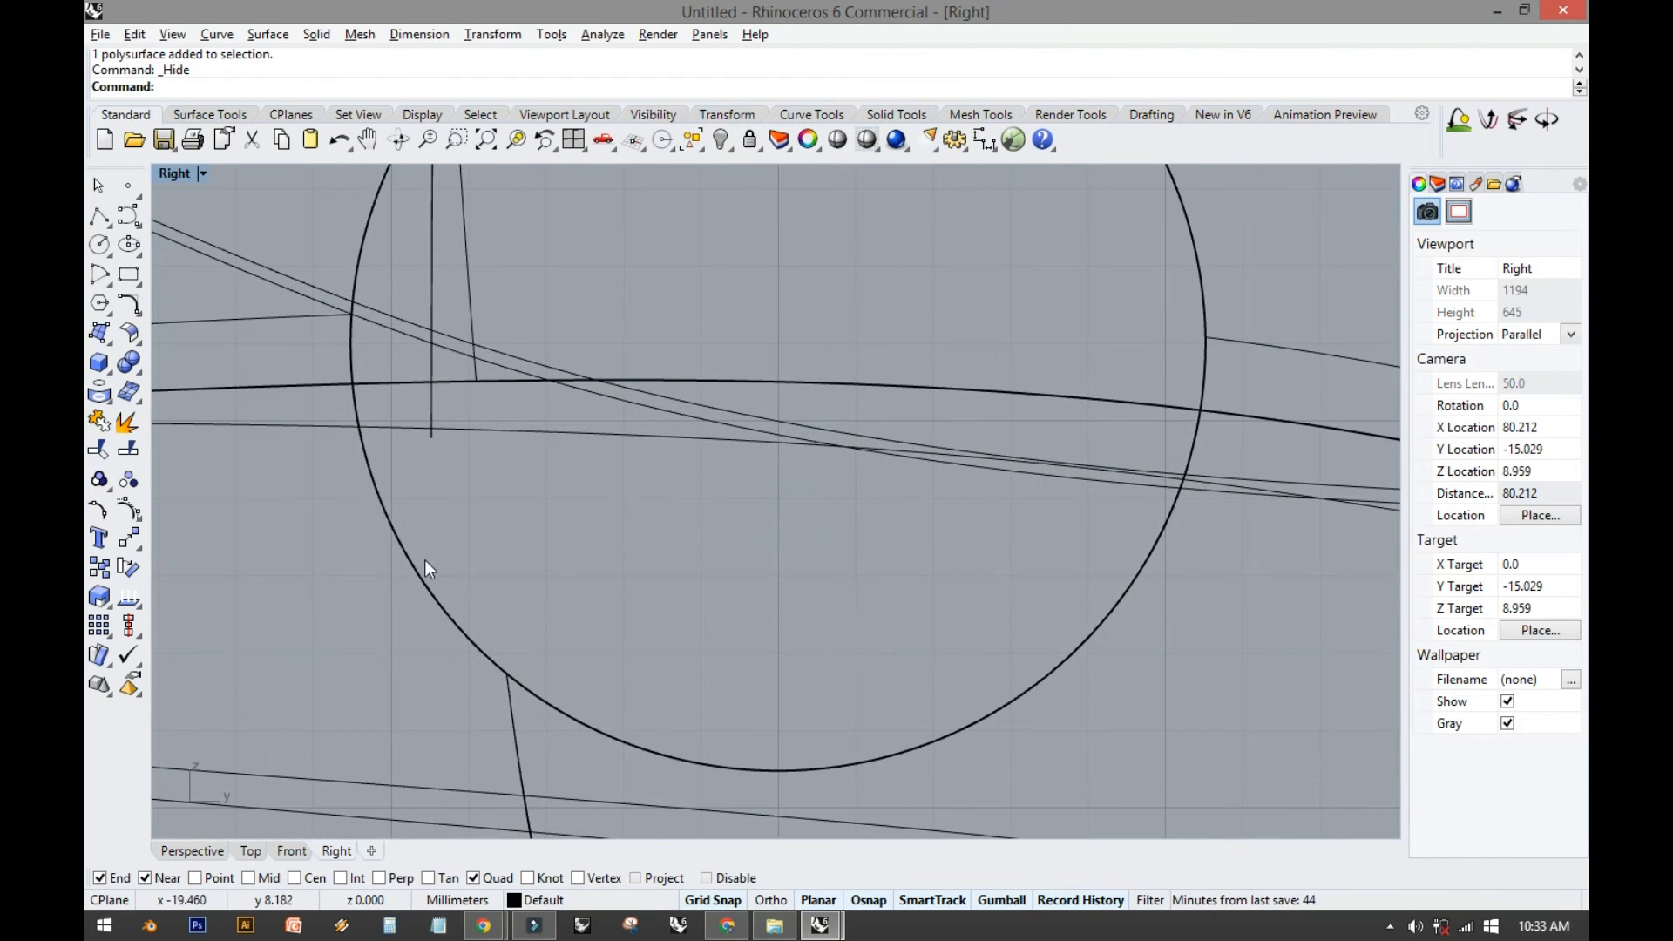
left_click(403, 548)
left_click(457, 594)
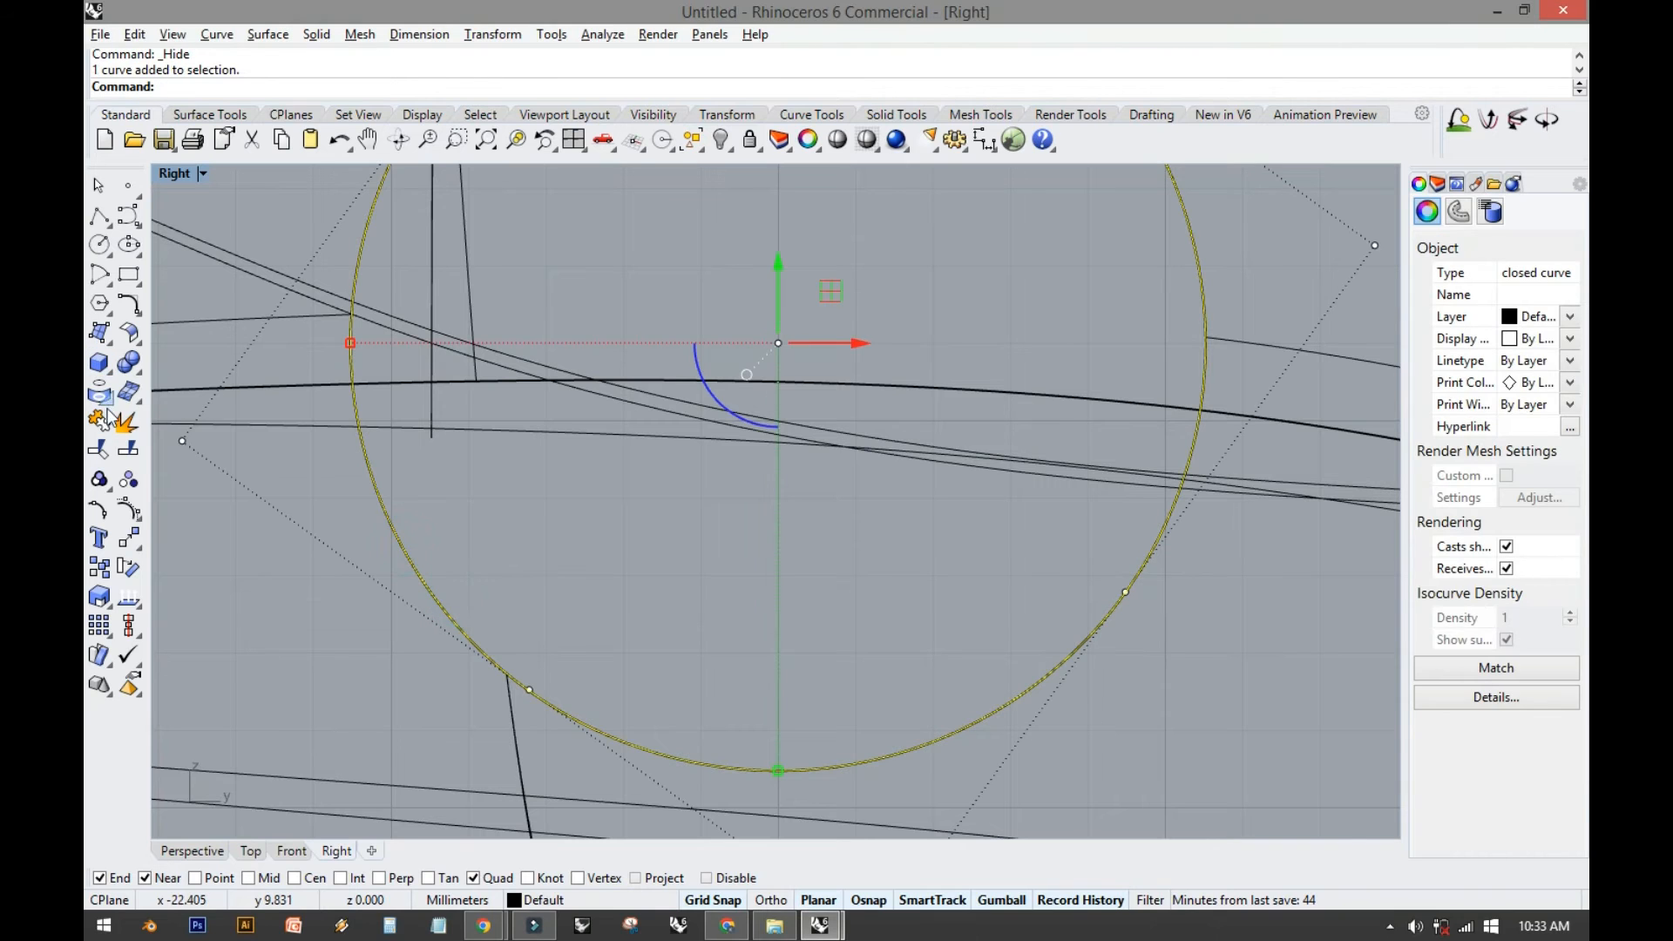
left_click(98, 450)
right_click_drag(505, 389, 438, 541)
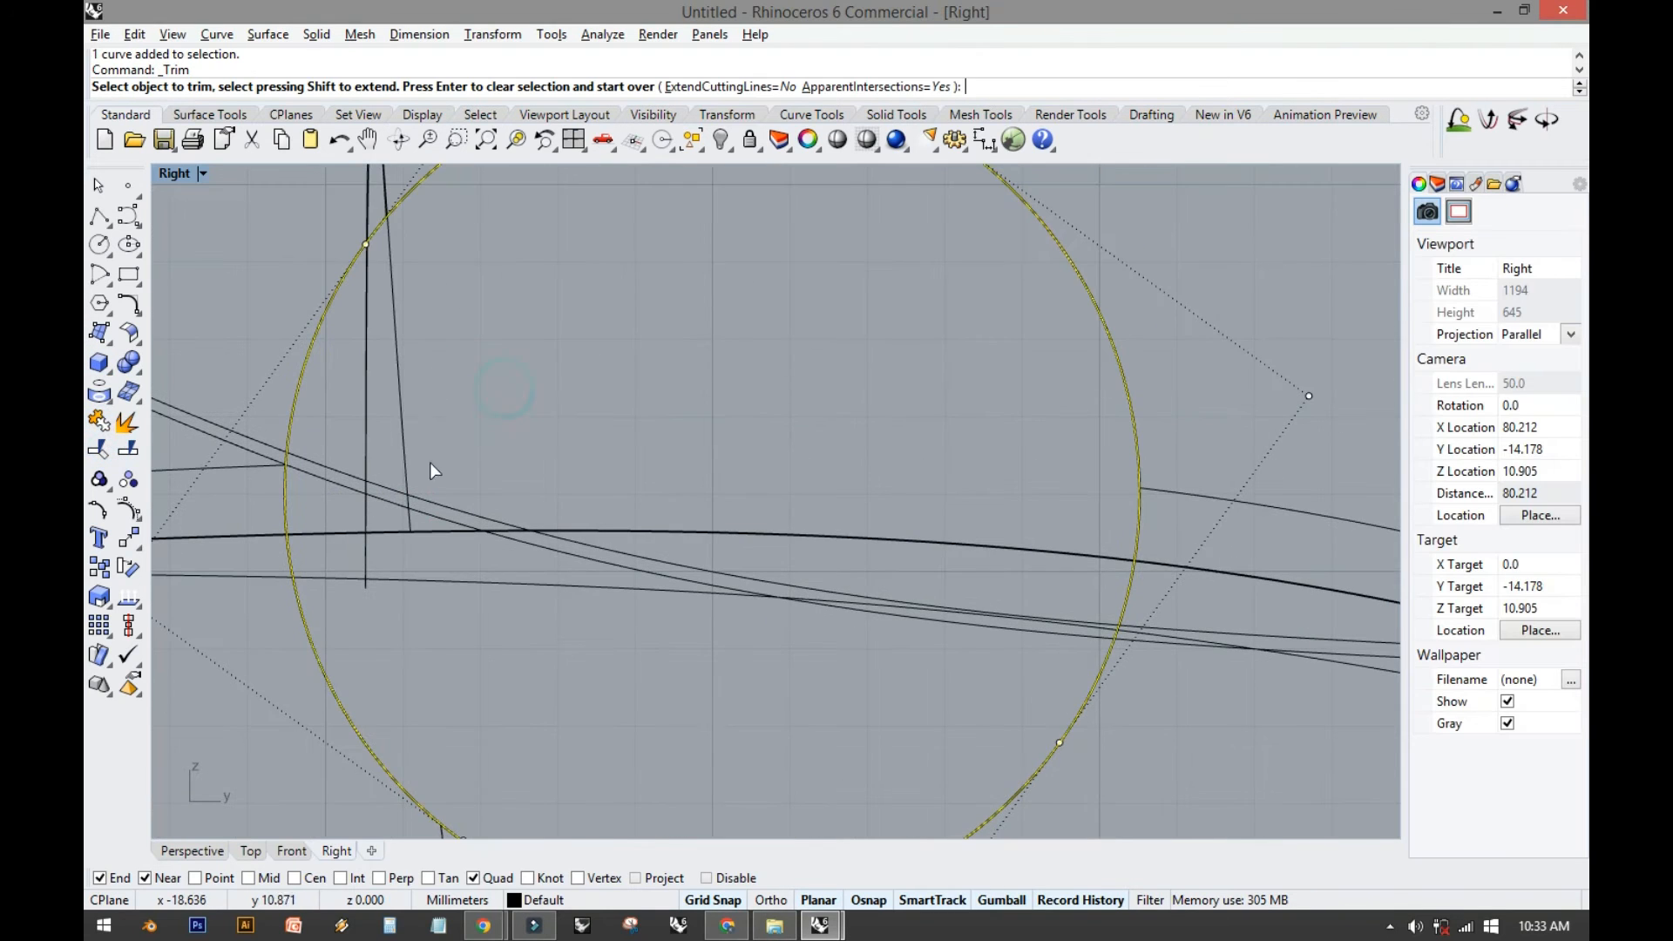
left_click(397, 361)
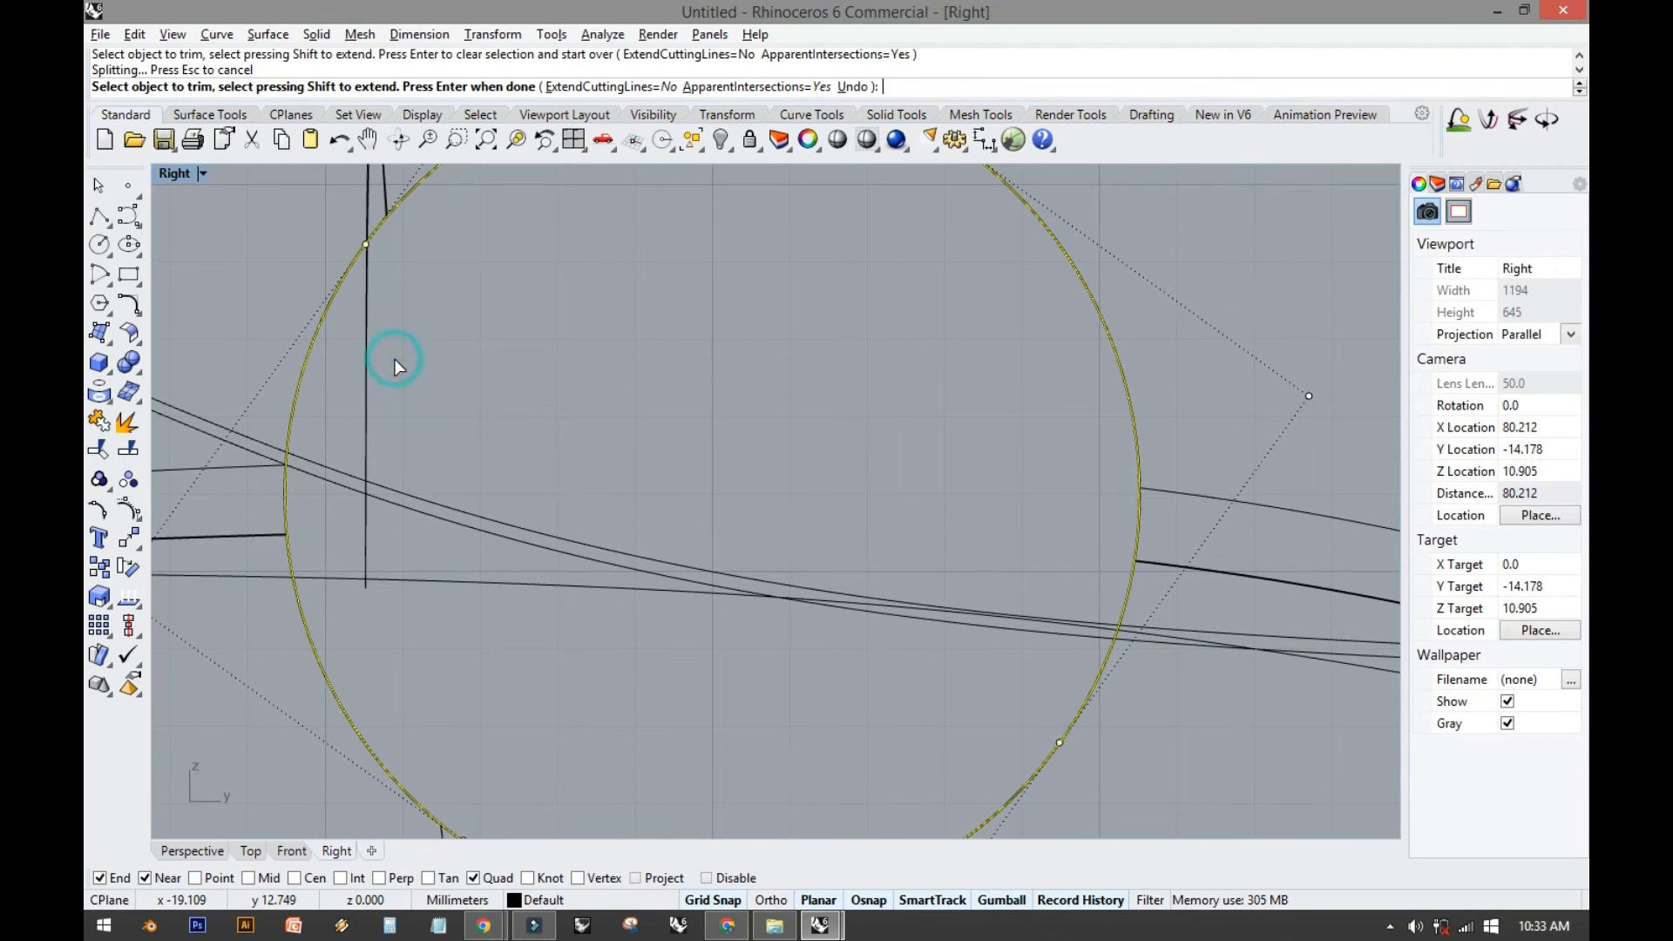
Try to trim a further body surface inside the circle, check it in the Perspective view, and undo that trim.
left_click(366, 418)
scroll(366, 418, "down", 5)
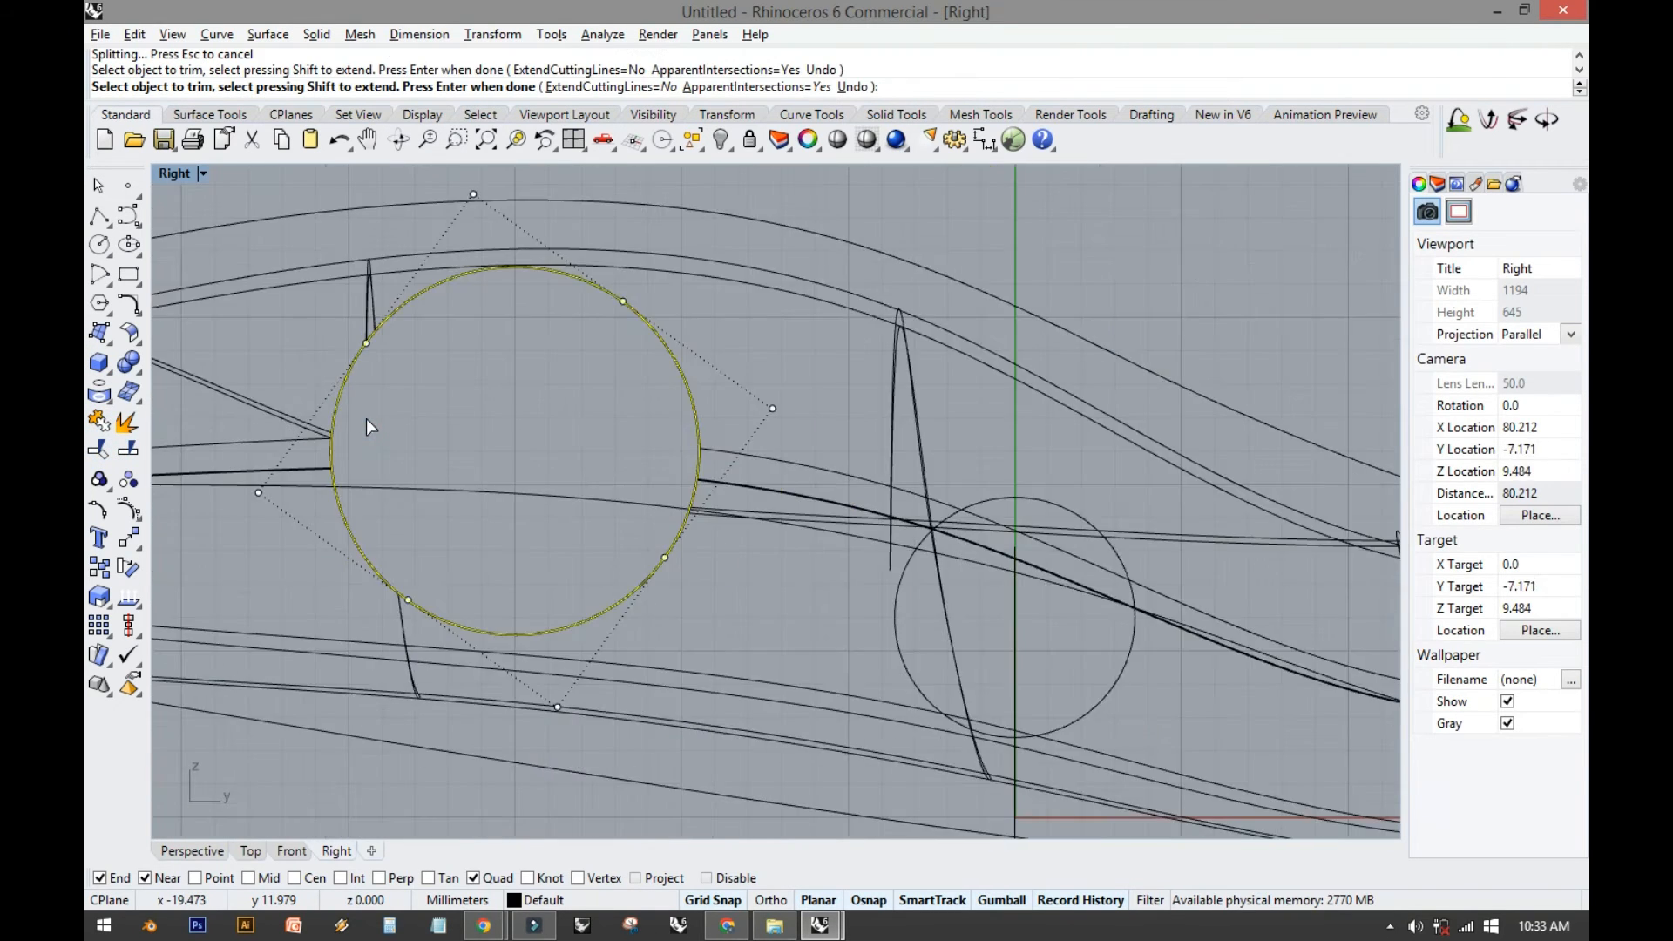
double_click(174, 174)
right_click_drag(926, 246, 977, 291)
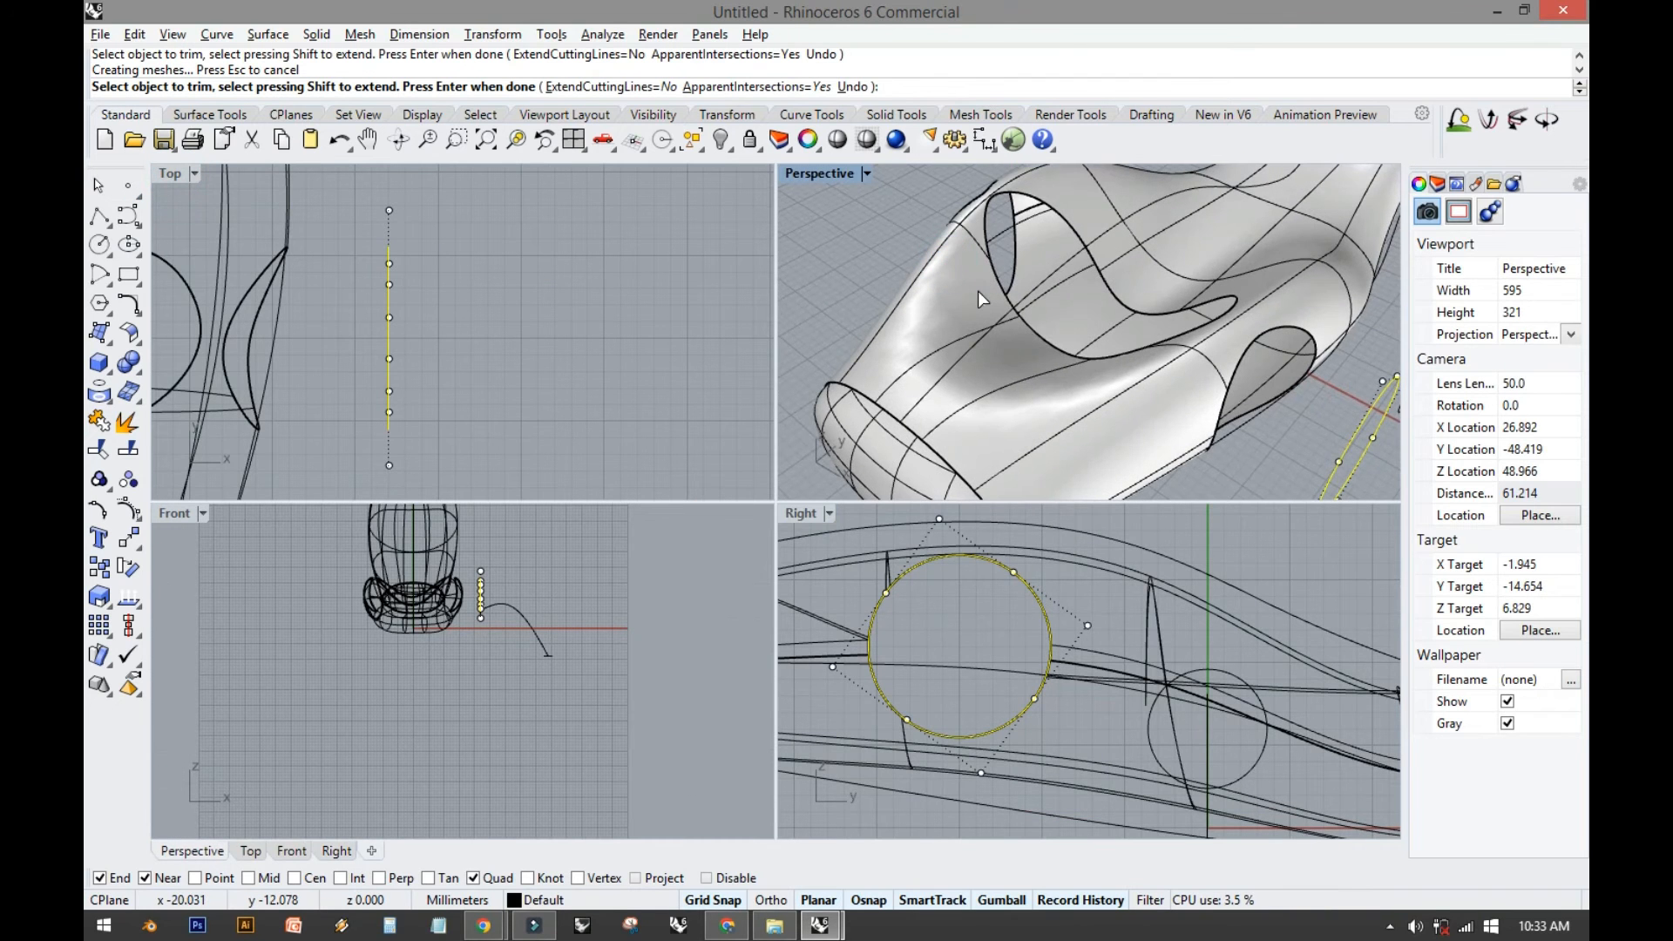
key("ctrl+z")
Finish the Trim command, accept the history warning, and show the hidden blend surface and tube.
right_click_drag(1014, 451, 942, 324)
right_click(636, 318)
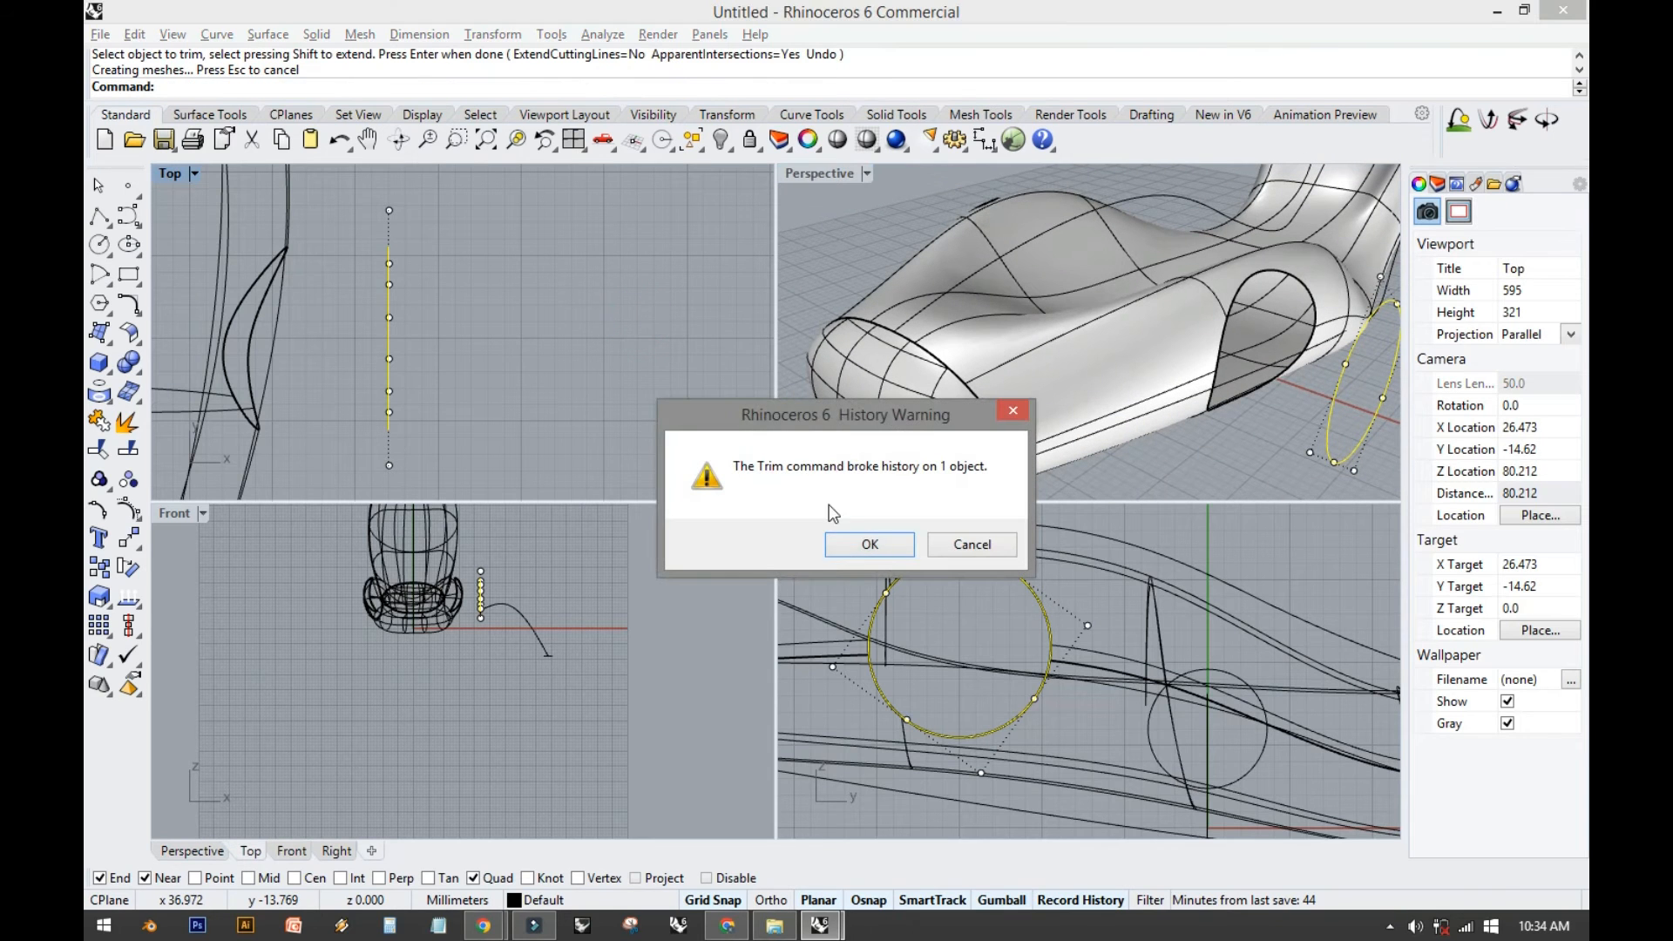
left_click(869, 545)
left_click(828, 185)
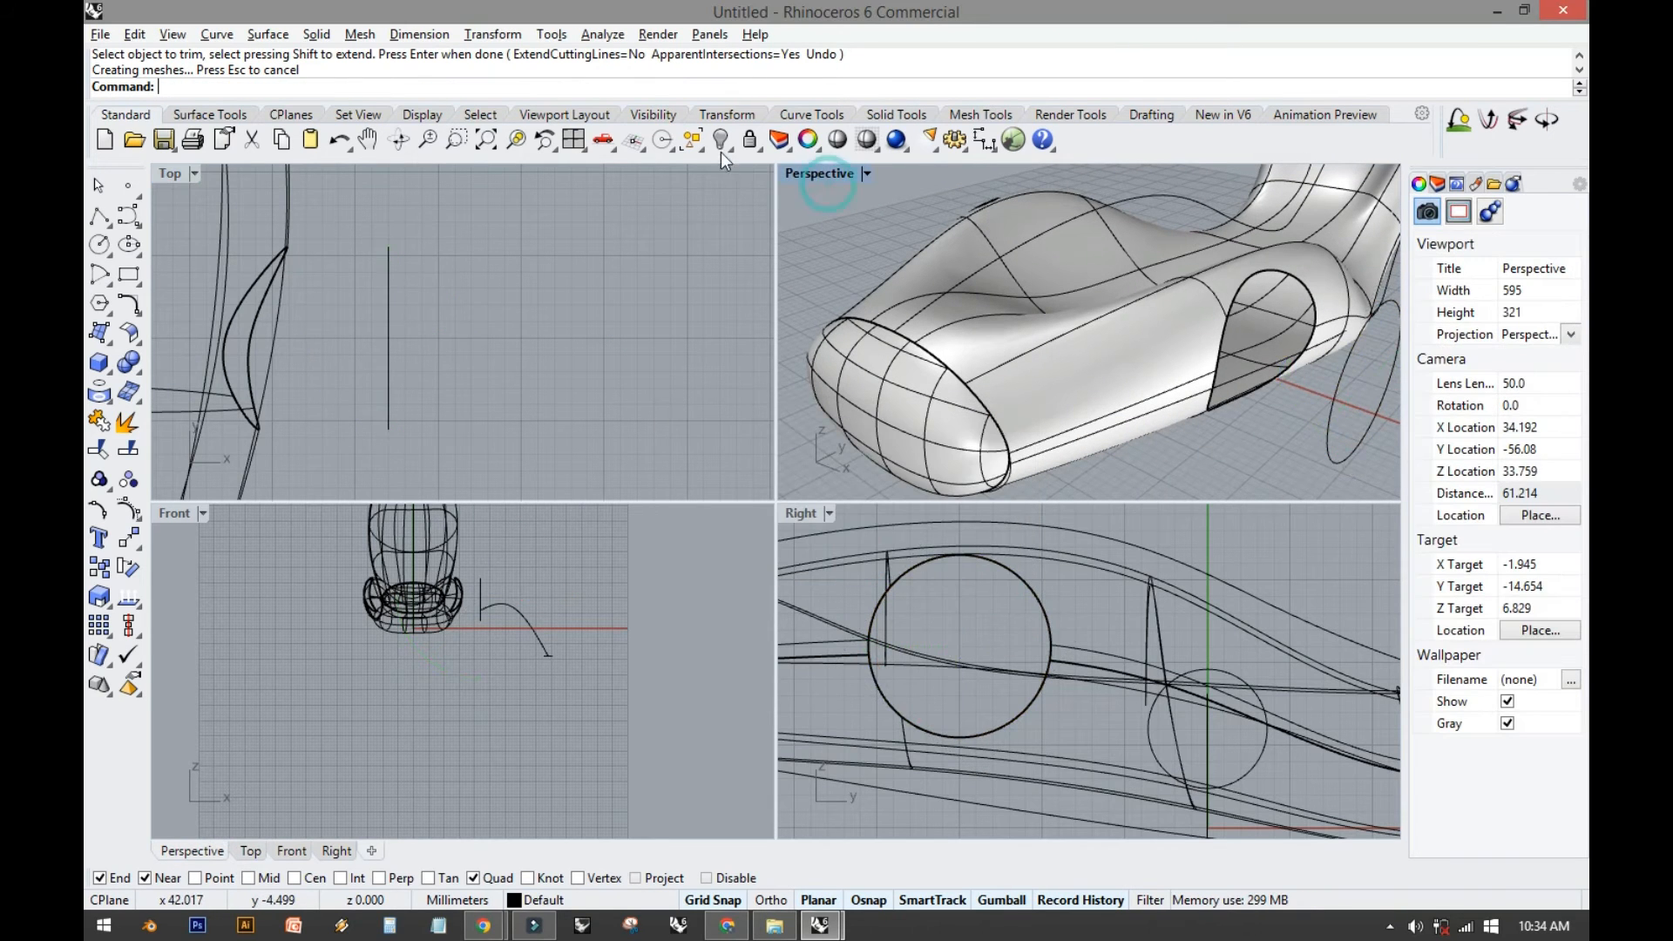
left_click(719, 140)
Mirror a copy of the side tube, without its blend surface, across the body's vertical centerline in the Top view.
double_click(793, 167)
right_click_drag(753, 232, 976, 368)
left_click(976, 368)
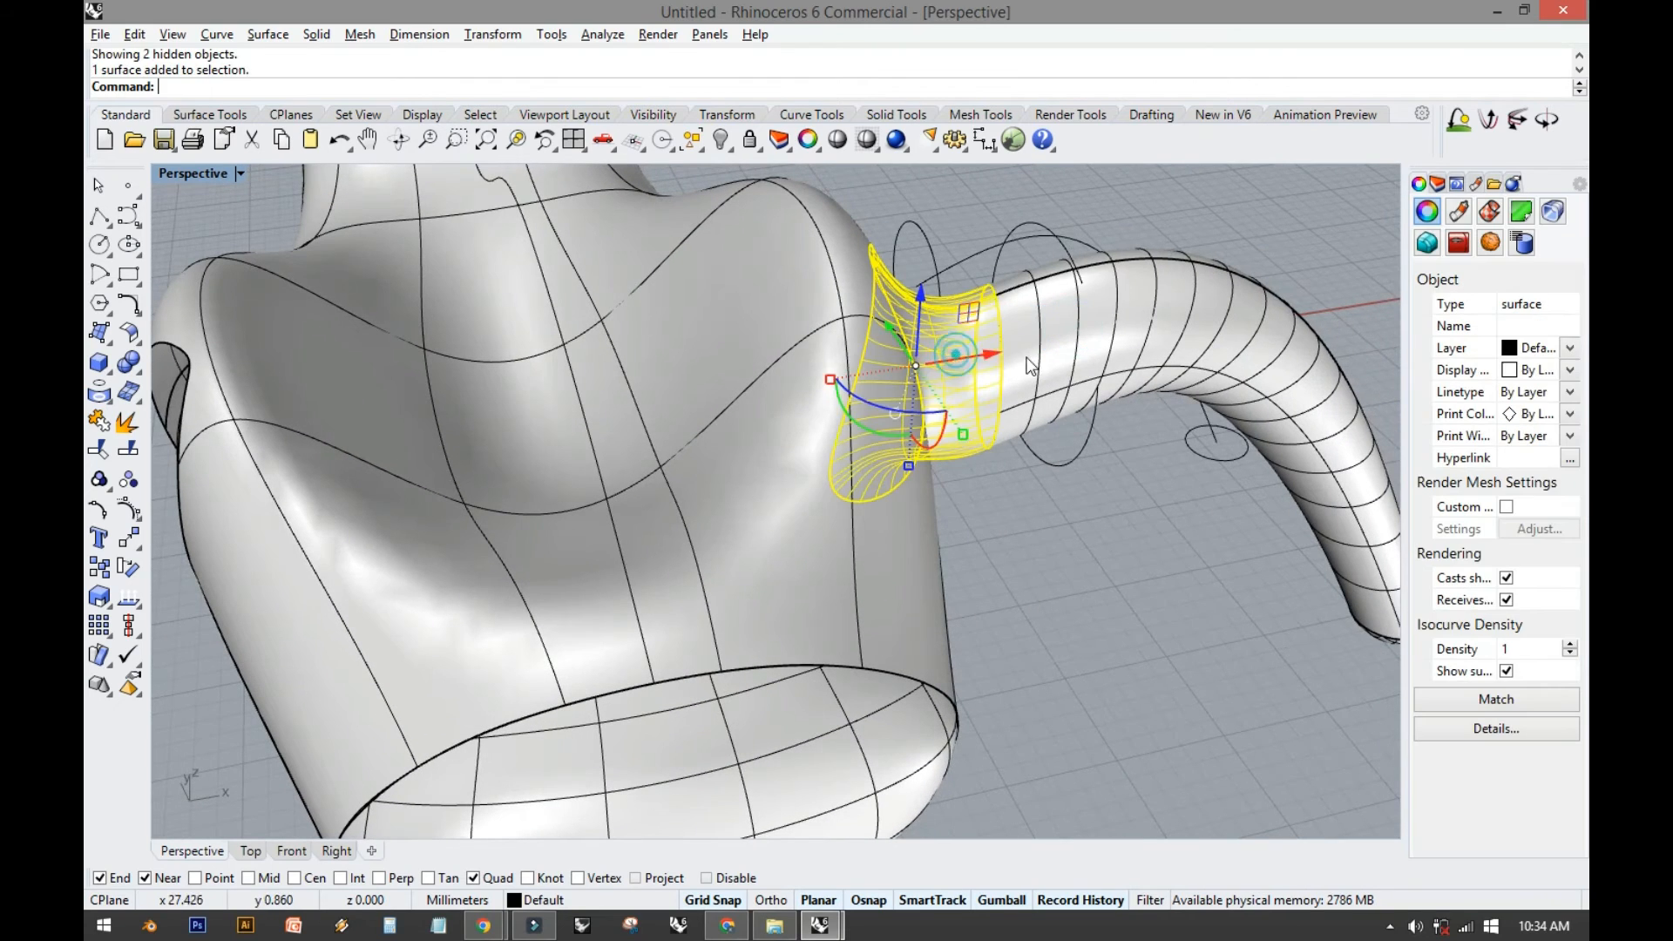
left_click(1095, 364, "shift")
left_click(1111, 499)
left_click(1038, 377)
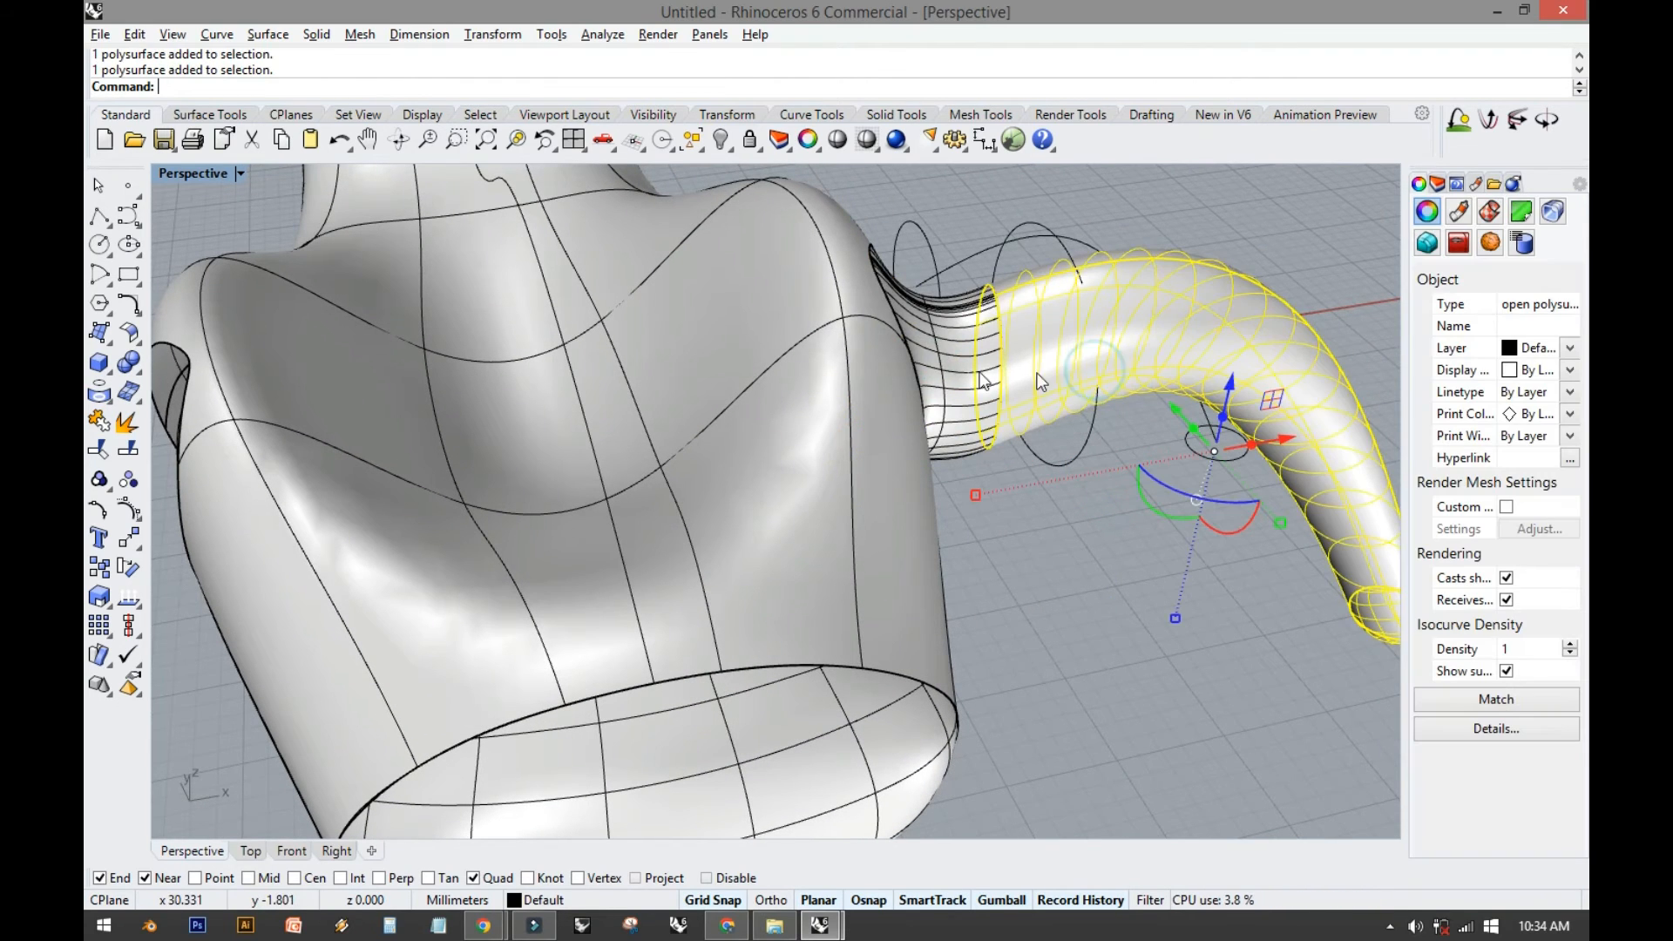
double_click(213, 178)
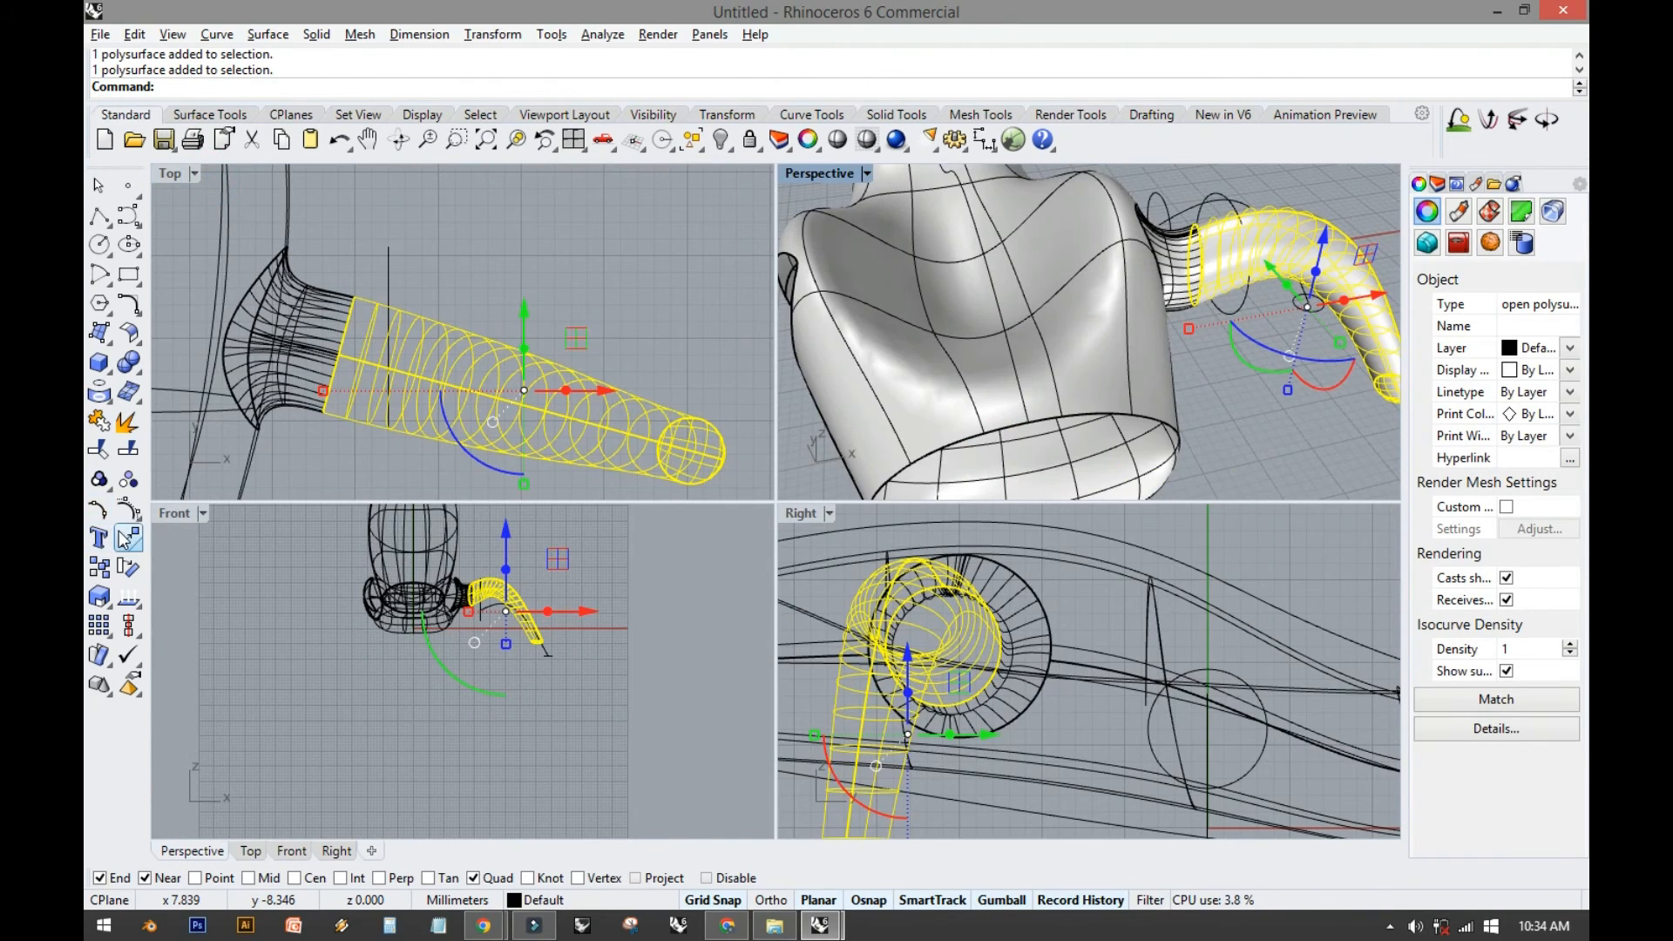
left_click(127, 537)
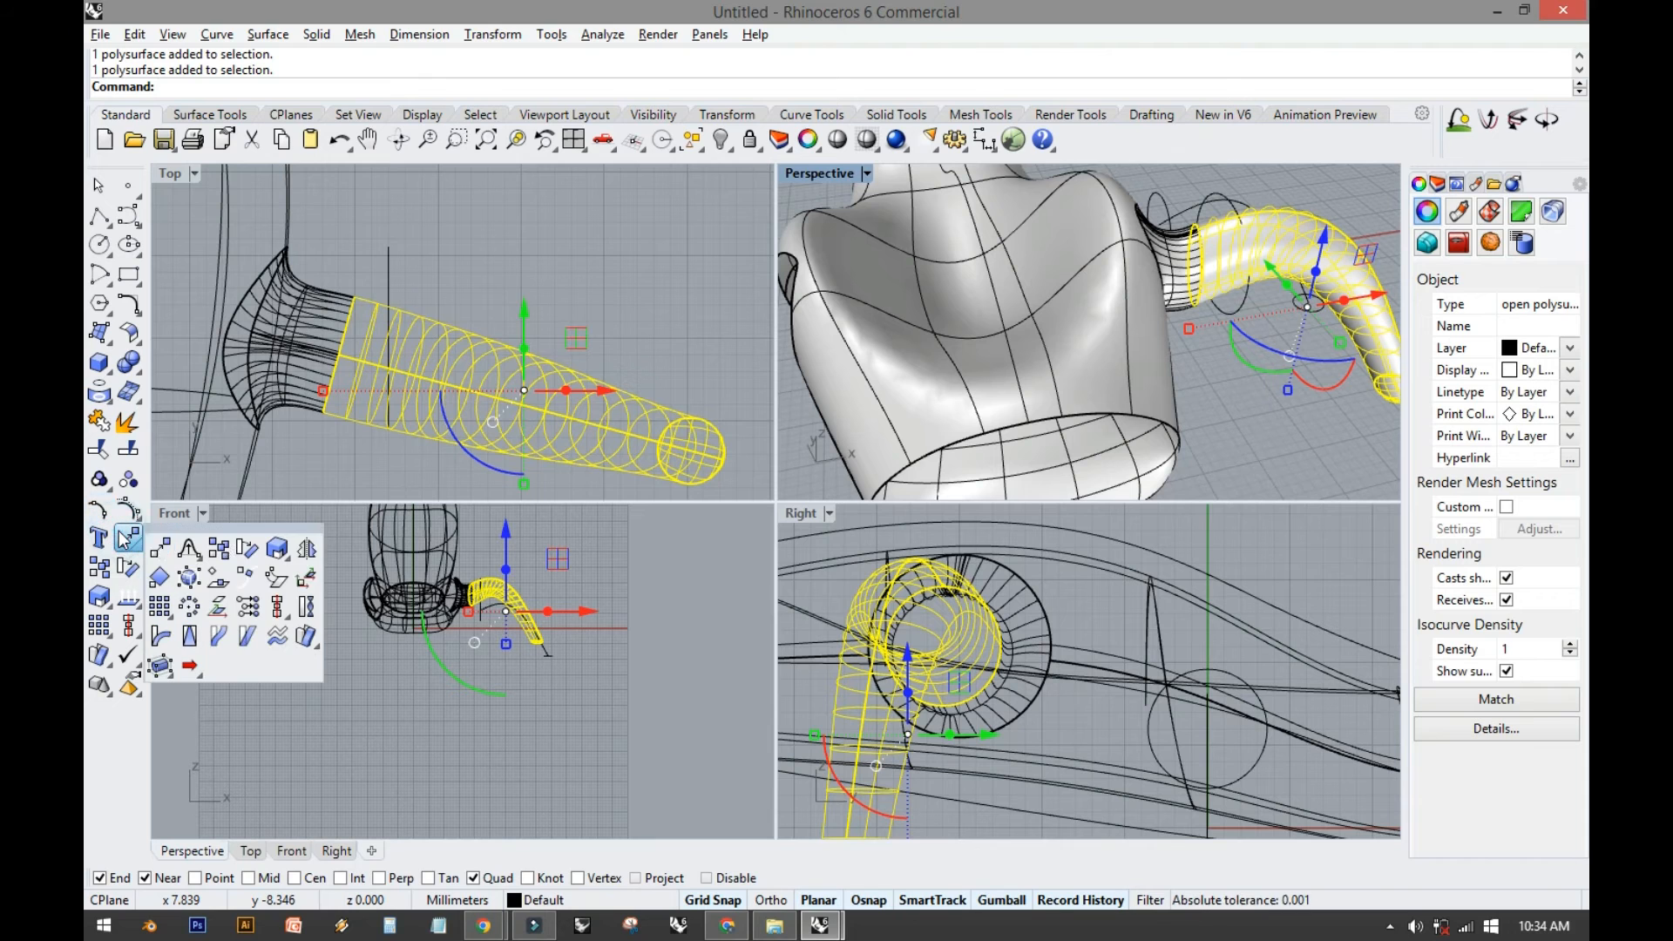
left_click(307, 549)
right_click_drag(311, 429, 514, 291)
scroll(443, 366, "down", 2)
scroll(443, 375, "down", 2)
right_click_drag(444, 375, 510, 286)
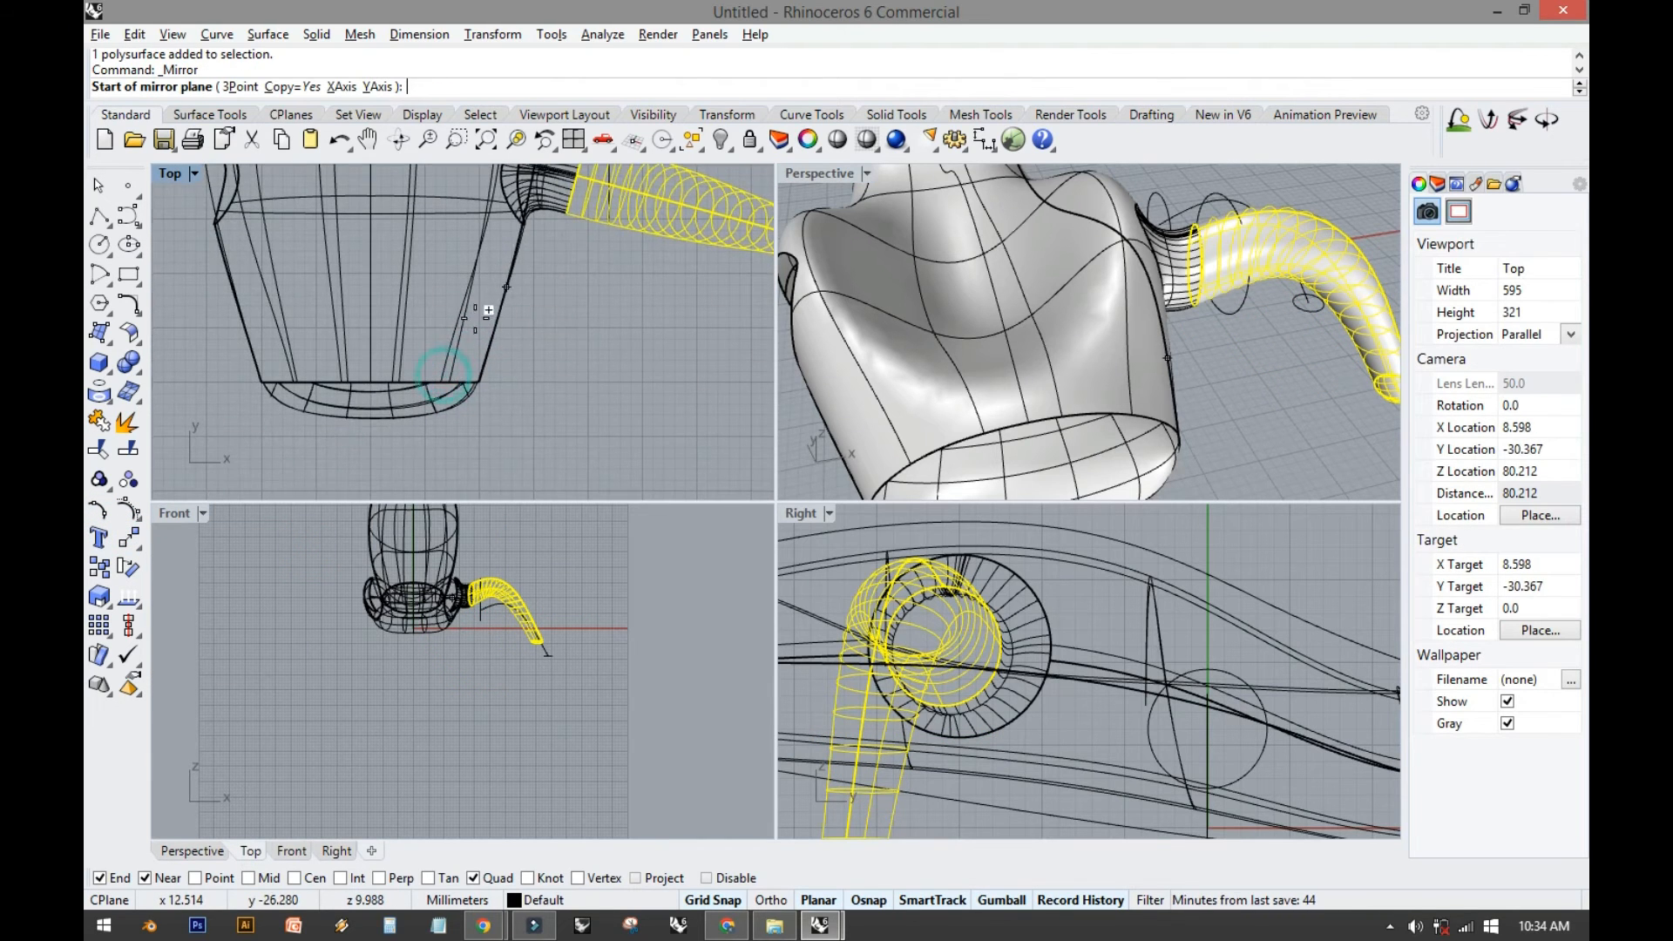
left_click(370, 435)
left_click(367, 458)
scroll(366, 455, "down", 4)
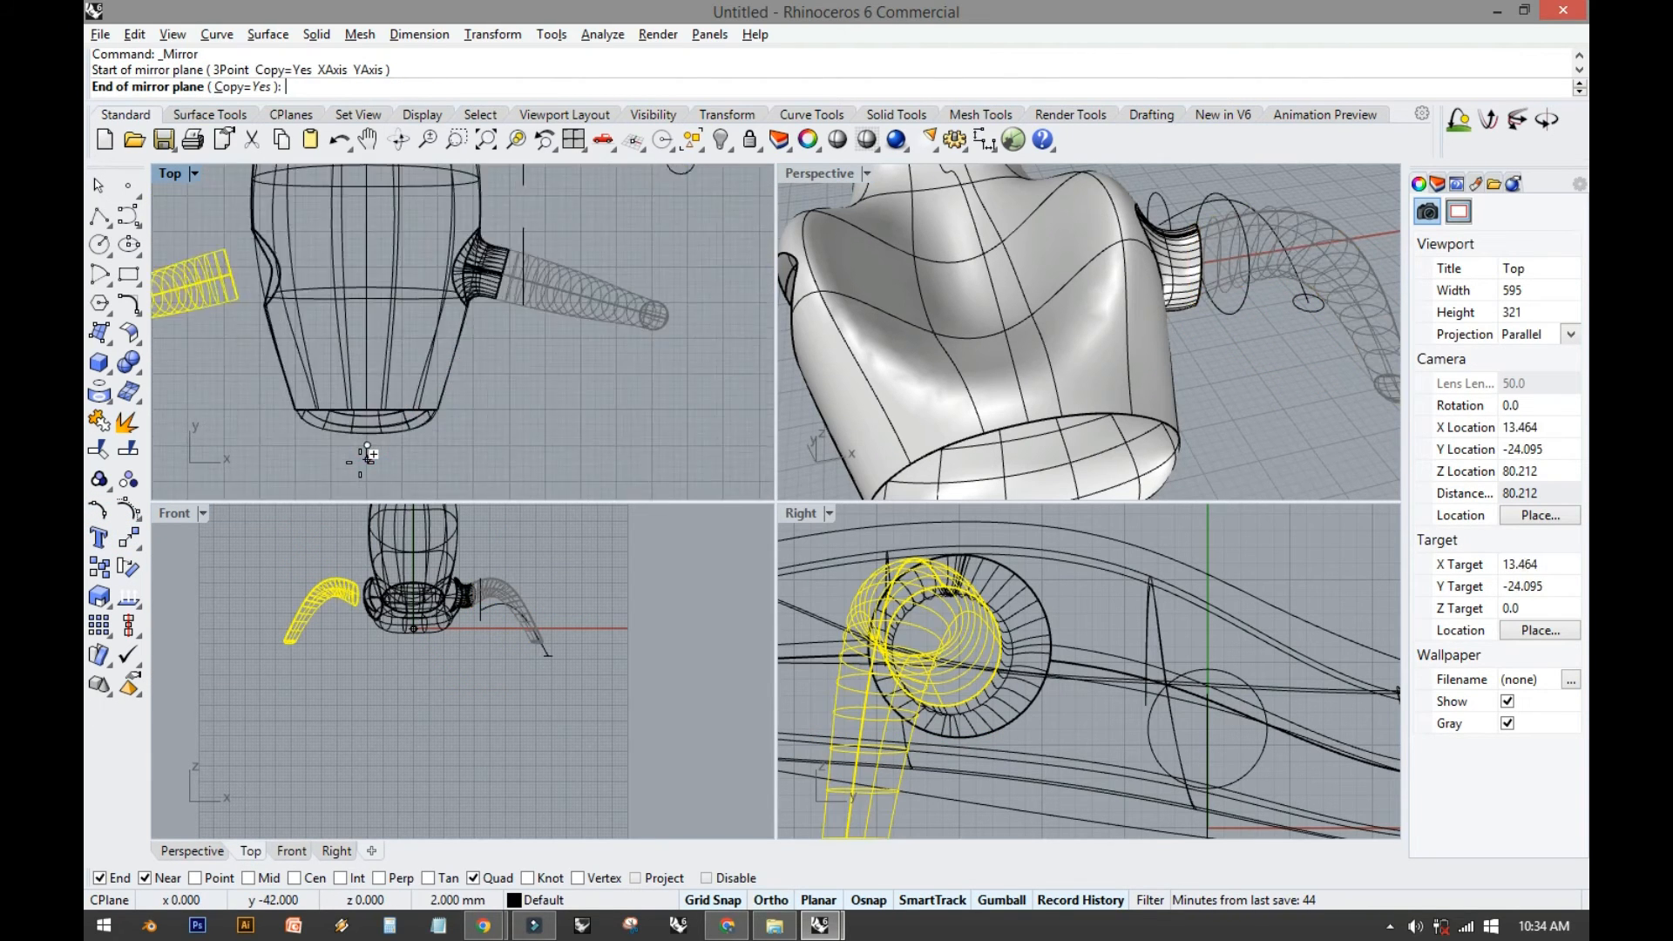
left_click(553, 453)
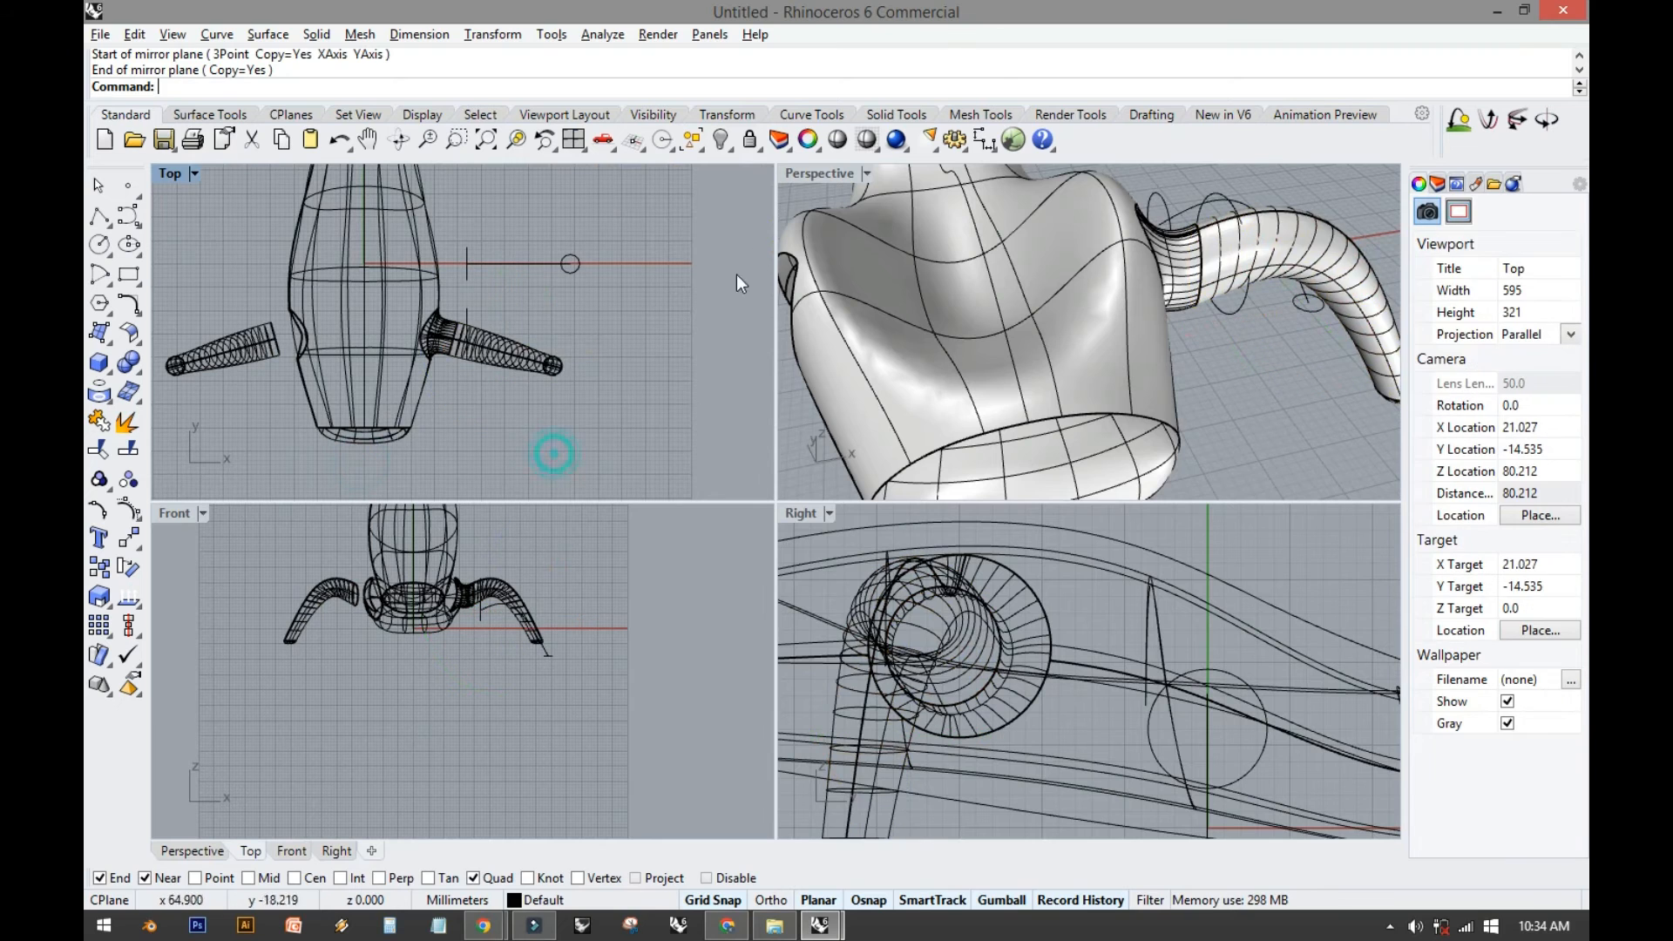
Try to blend the mirrored tube's end edge to the body's trimmed side opening in the maximized Perspective view.
double_click(813, 177)
right_click_drag(563, 351, 915, 344, "shift")
right_click_drag(298, 372, 308, 329)
left_click(233, 116)
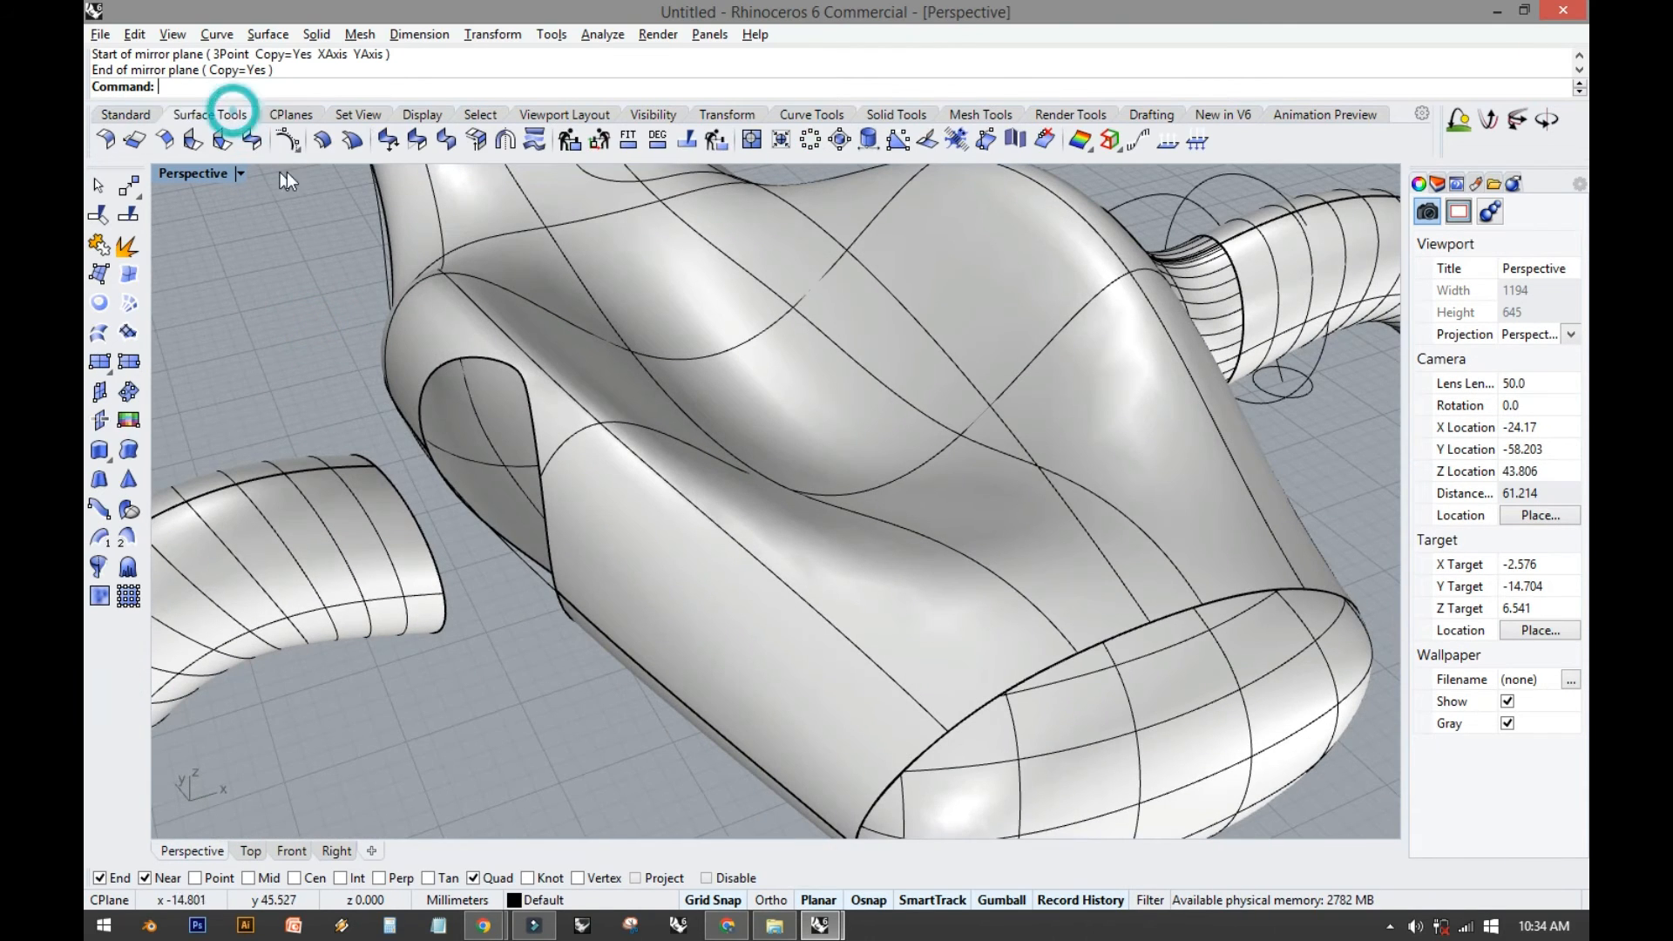
left_click(251, 139)
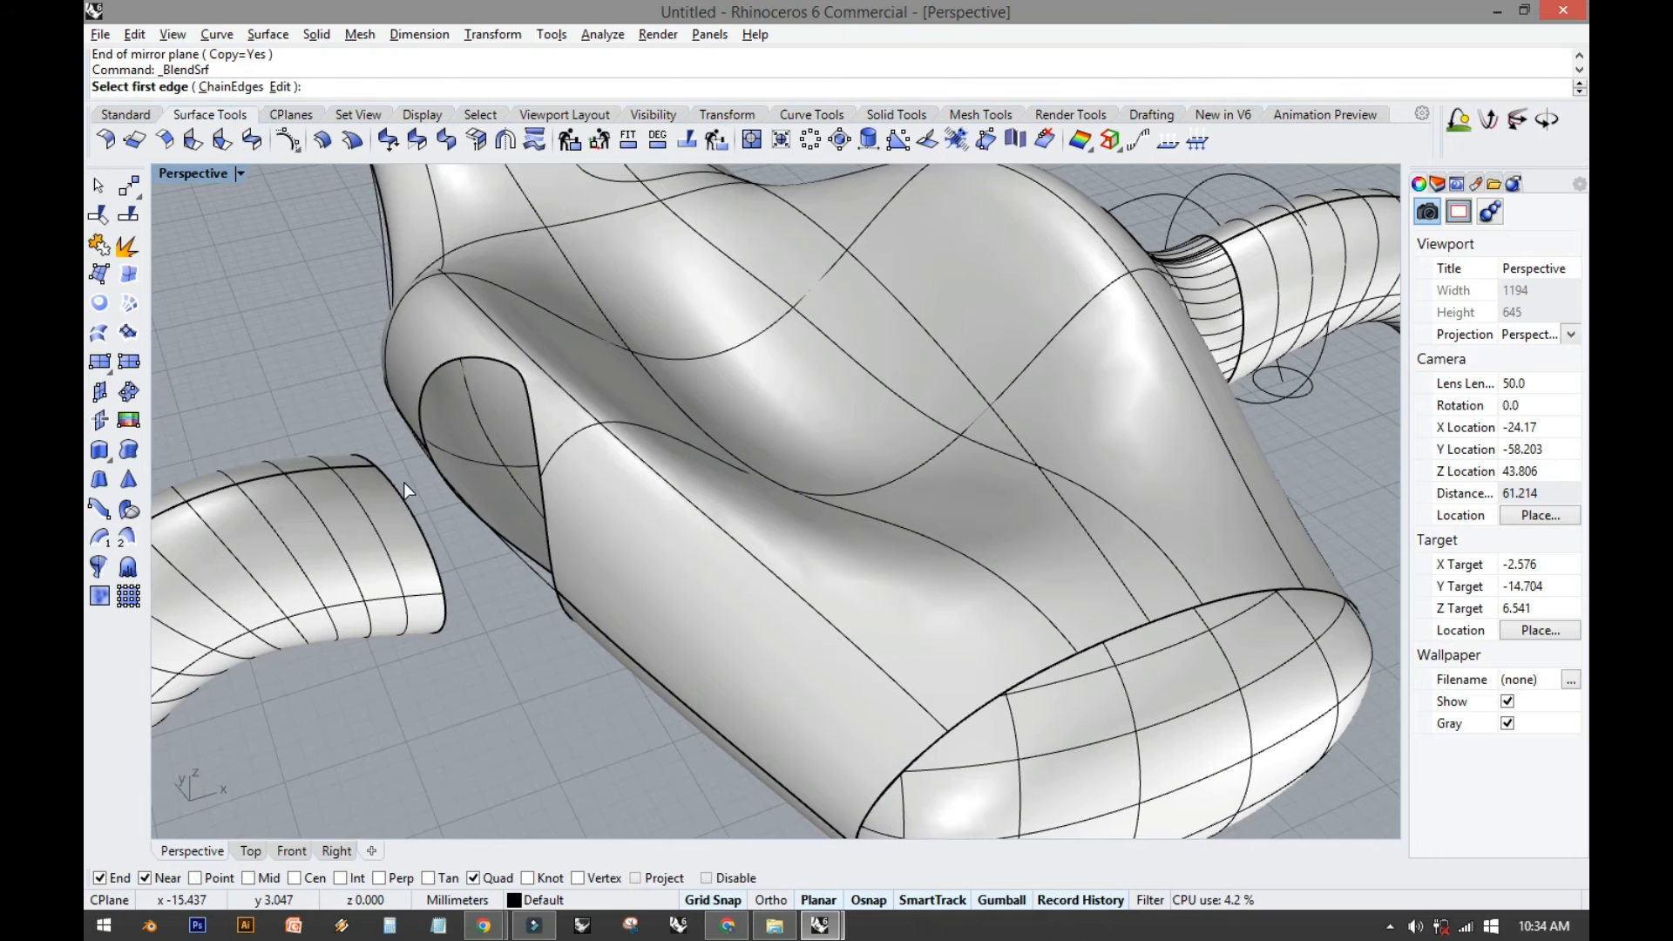
left_click(425, 492)
key("Escape")
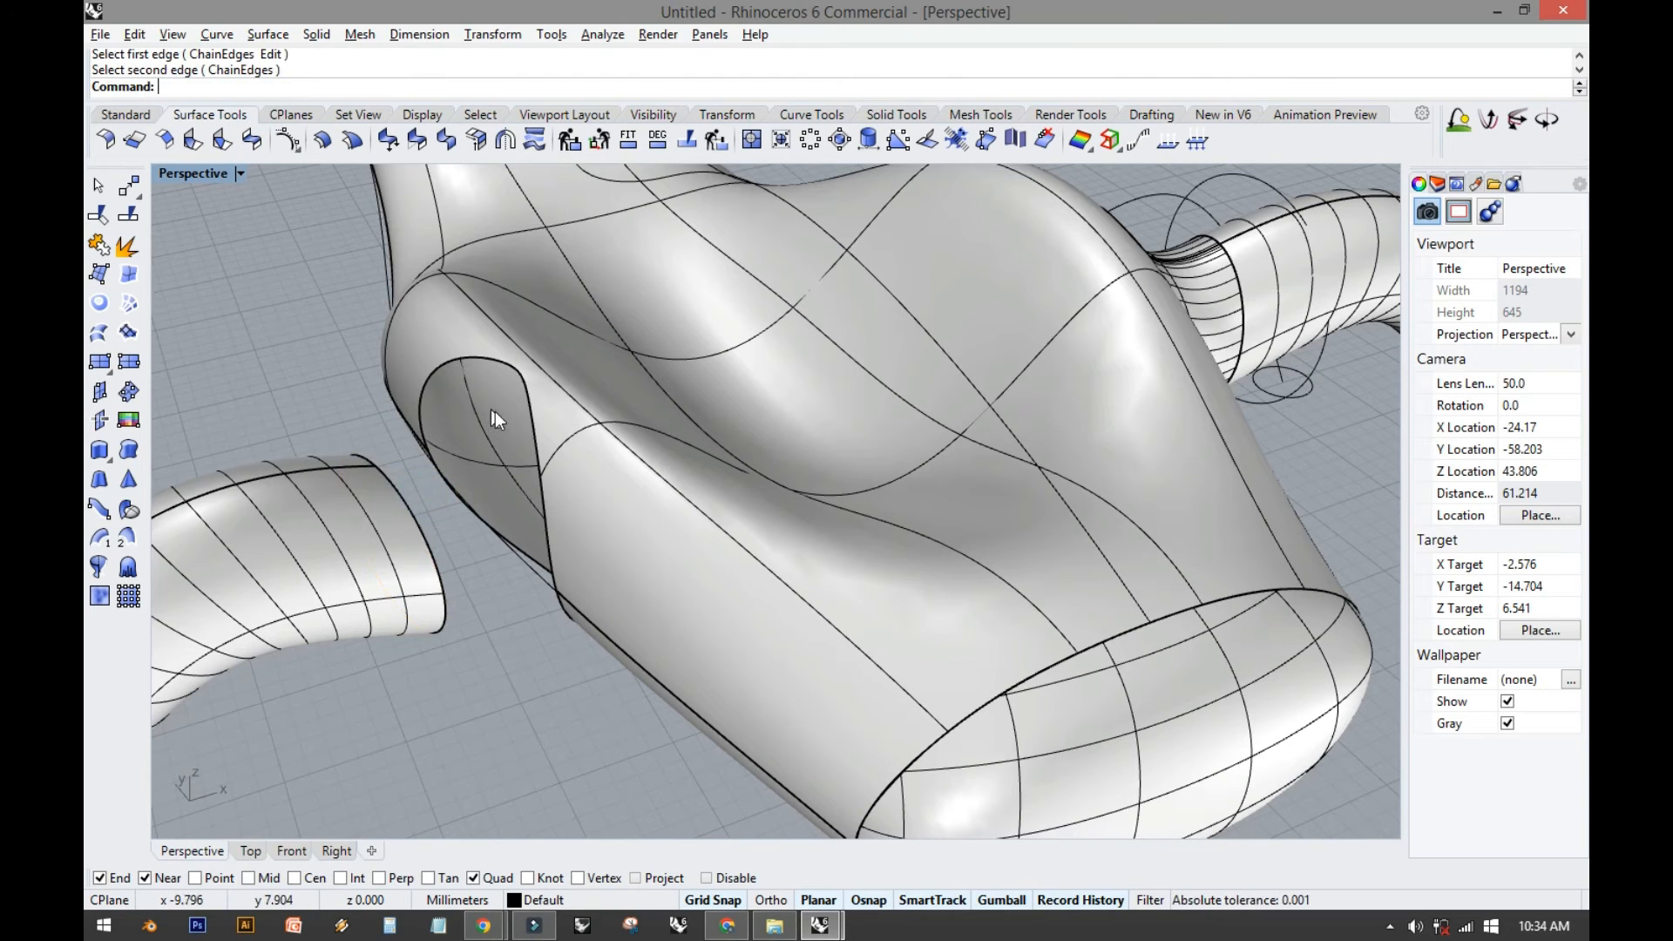
left_click(528, 423)
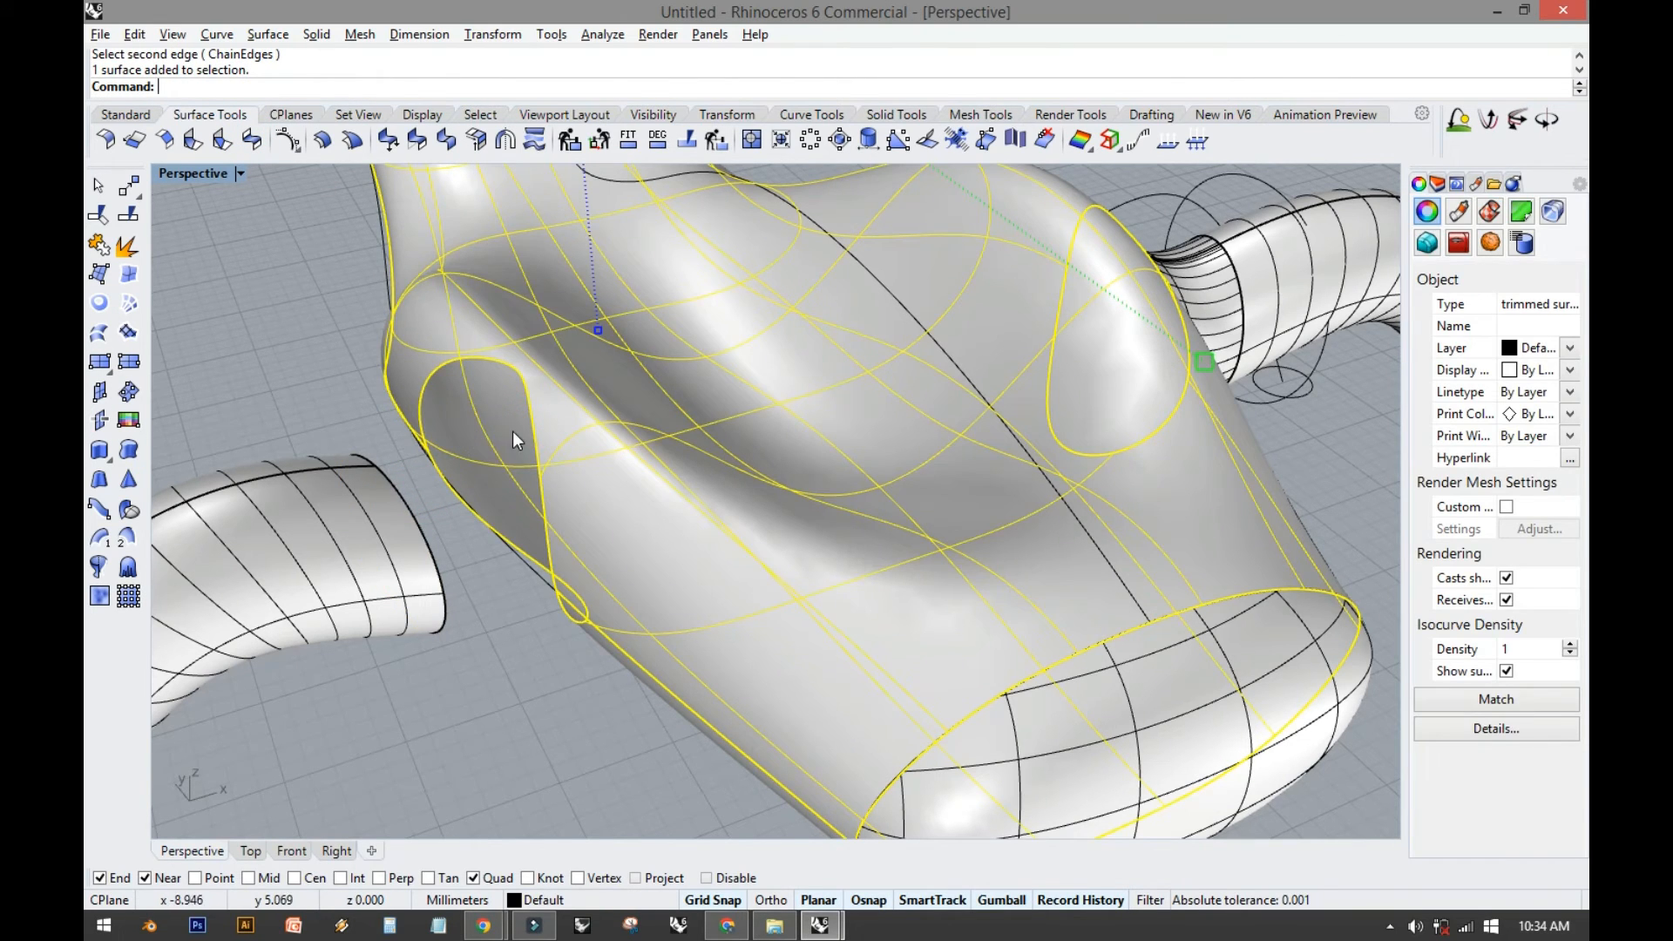
key("Escape")
key("Return")
left_click(413, 513)
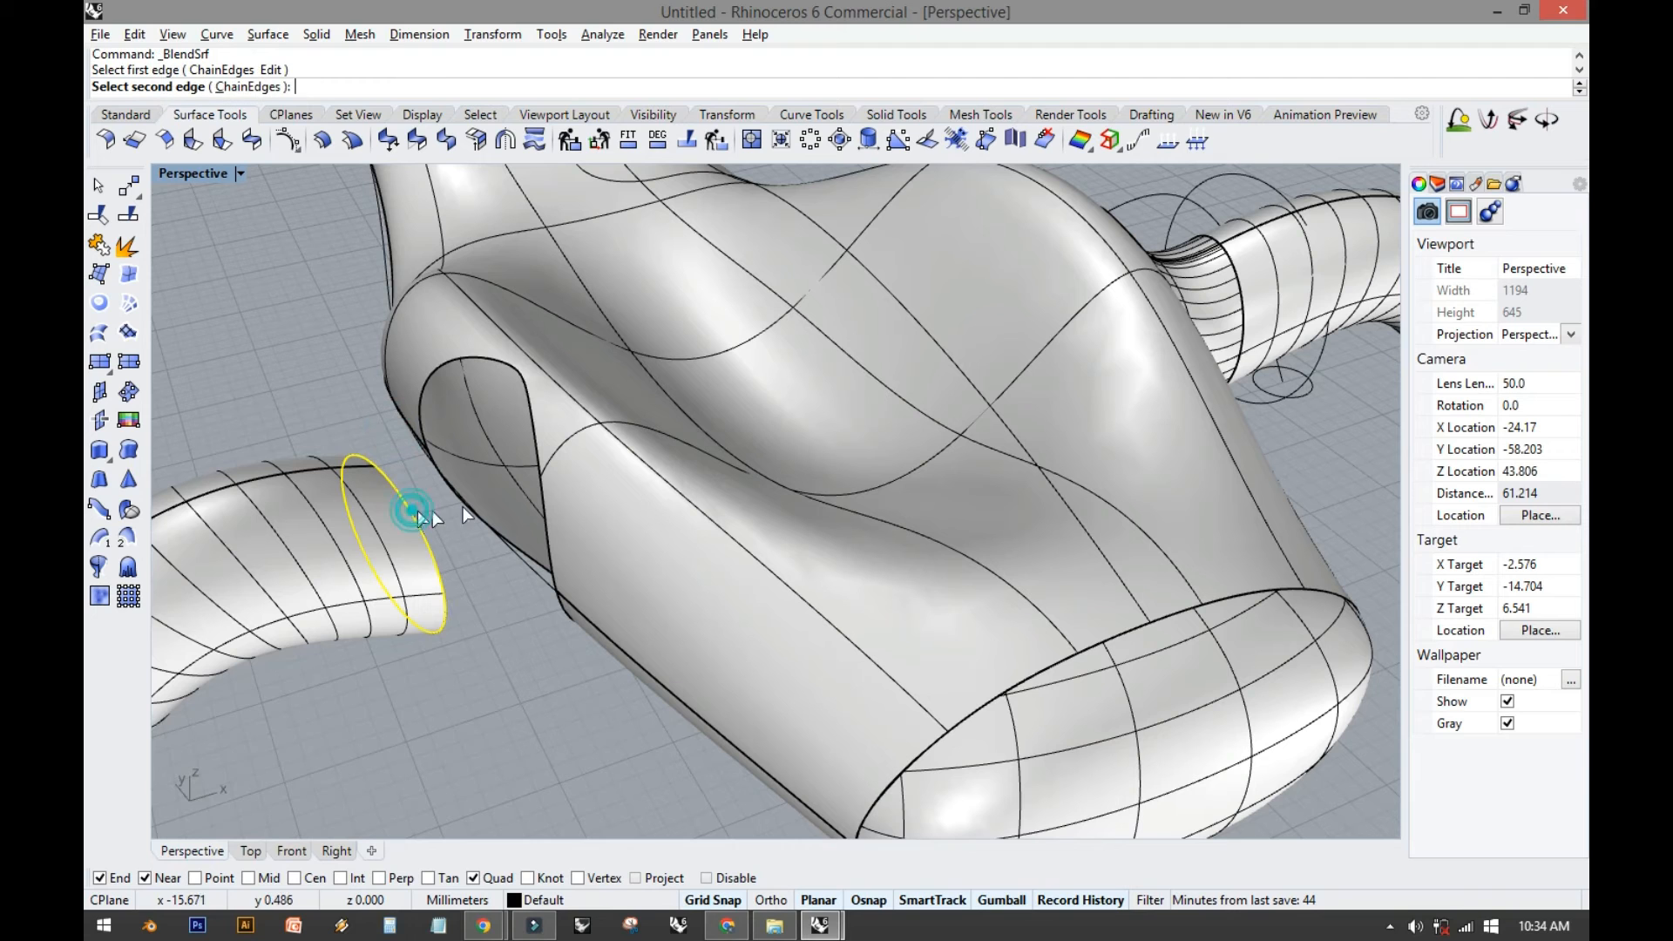
left_click(538, 442)
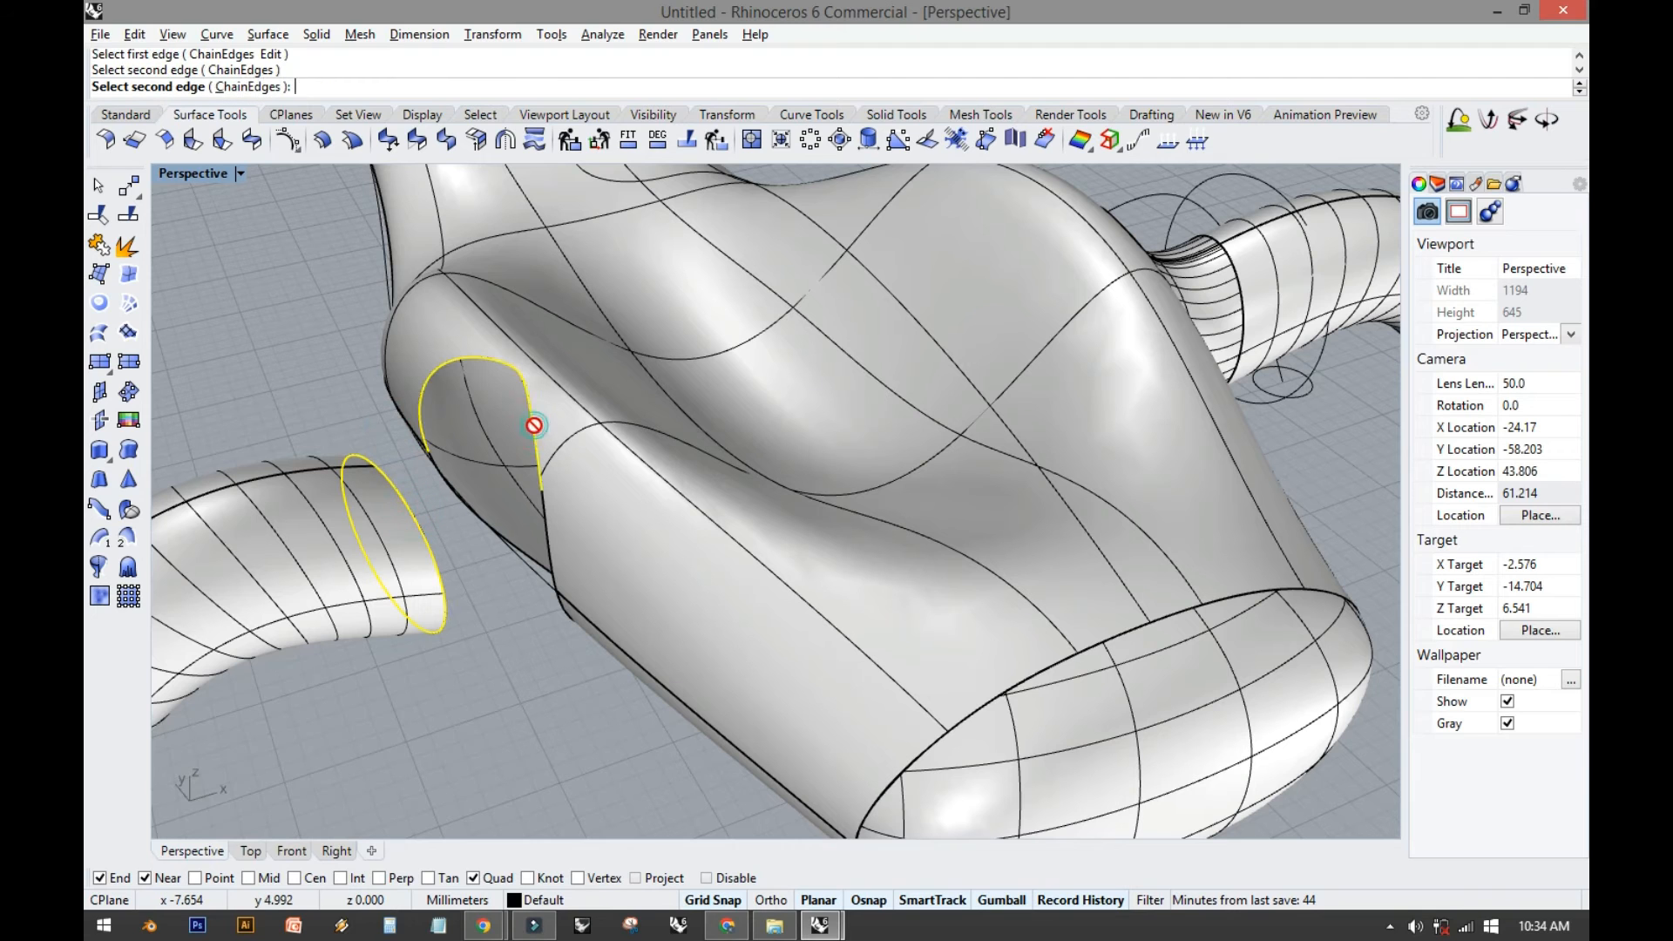
left_click(522, 496)
key("Escape")
Try to blend from the single edge segments of the body's side opening, and cancel the command.
key("Return")
right_click_drag(542, 529, 589, 536)
left_click(606, 565)
left_click(579, 469)
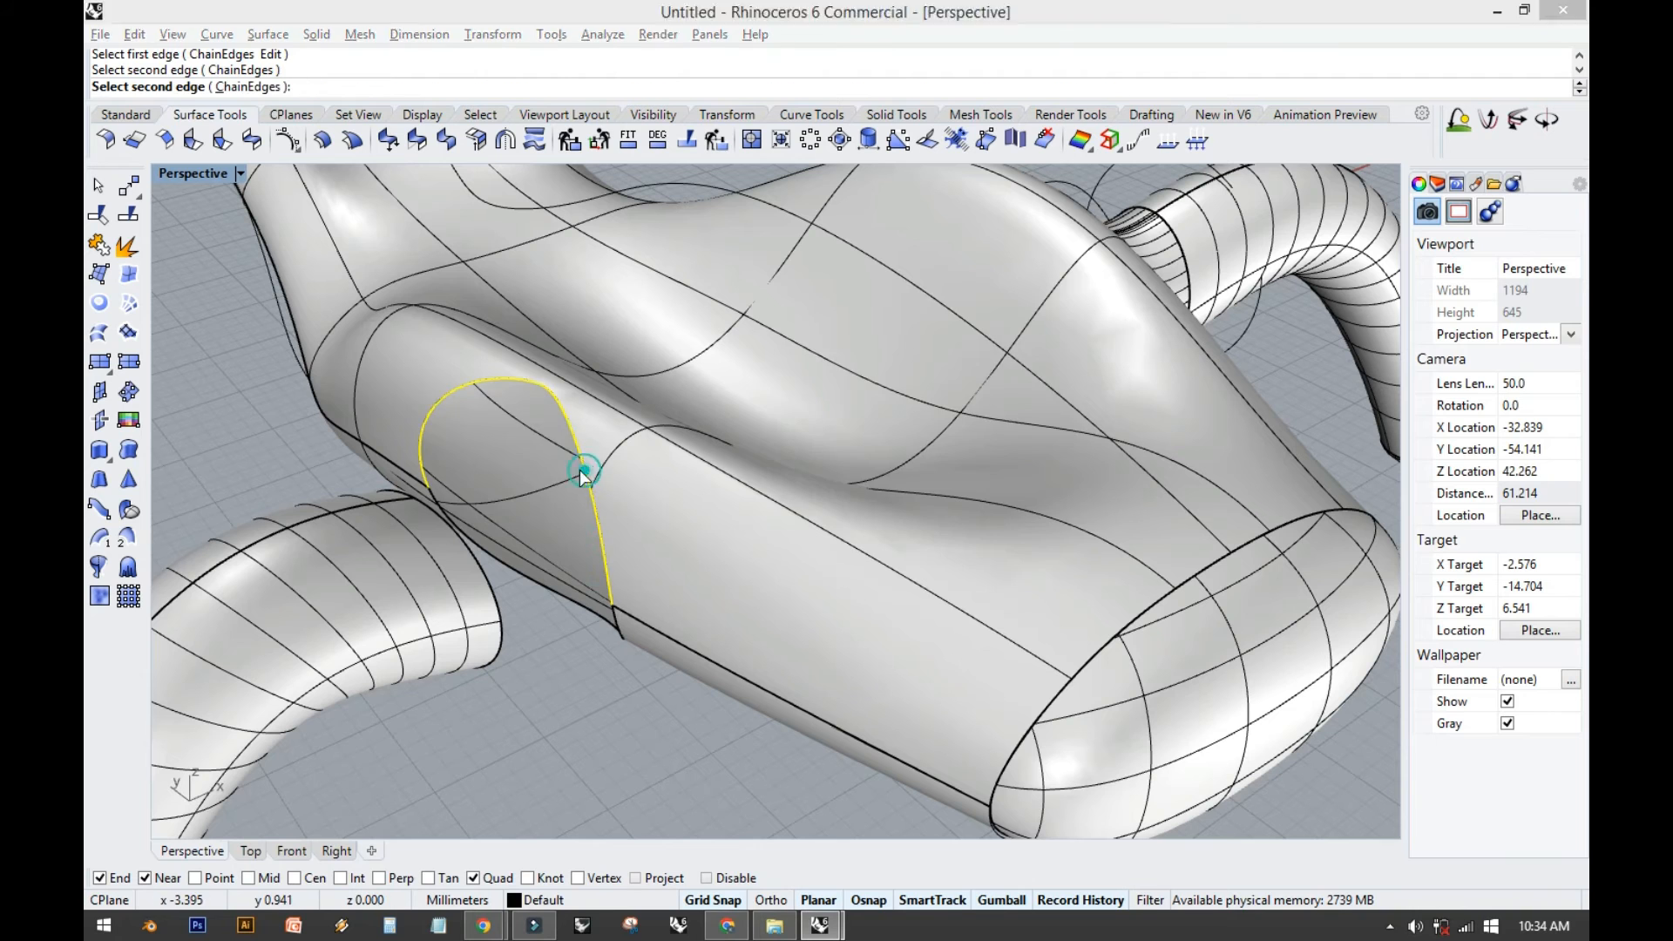
left_click(907, 590)
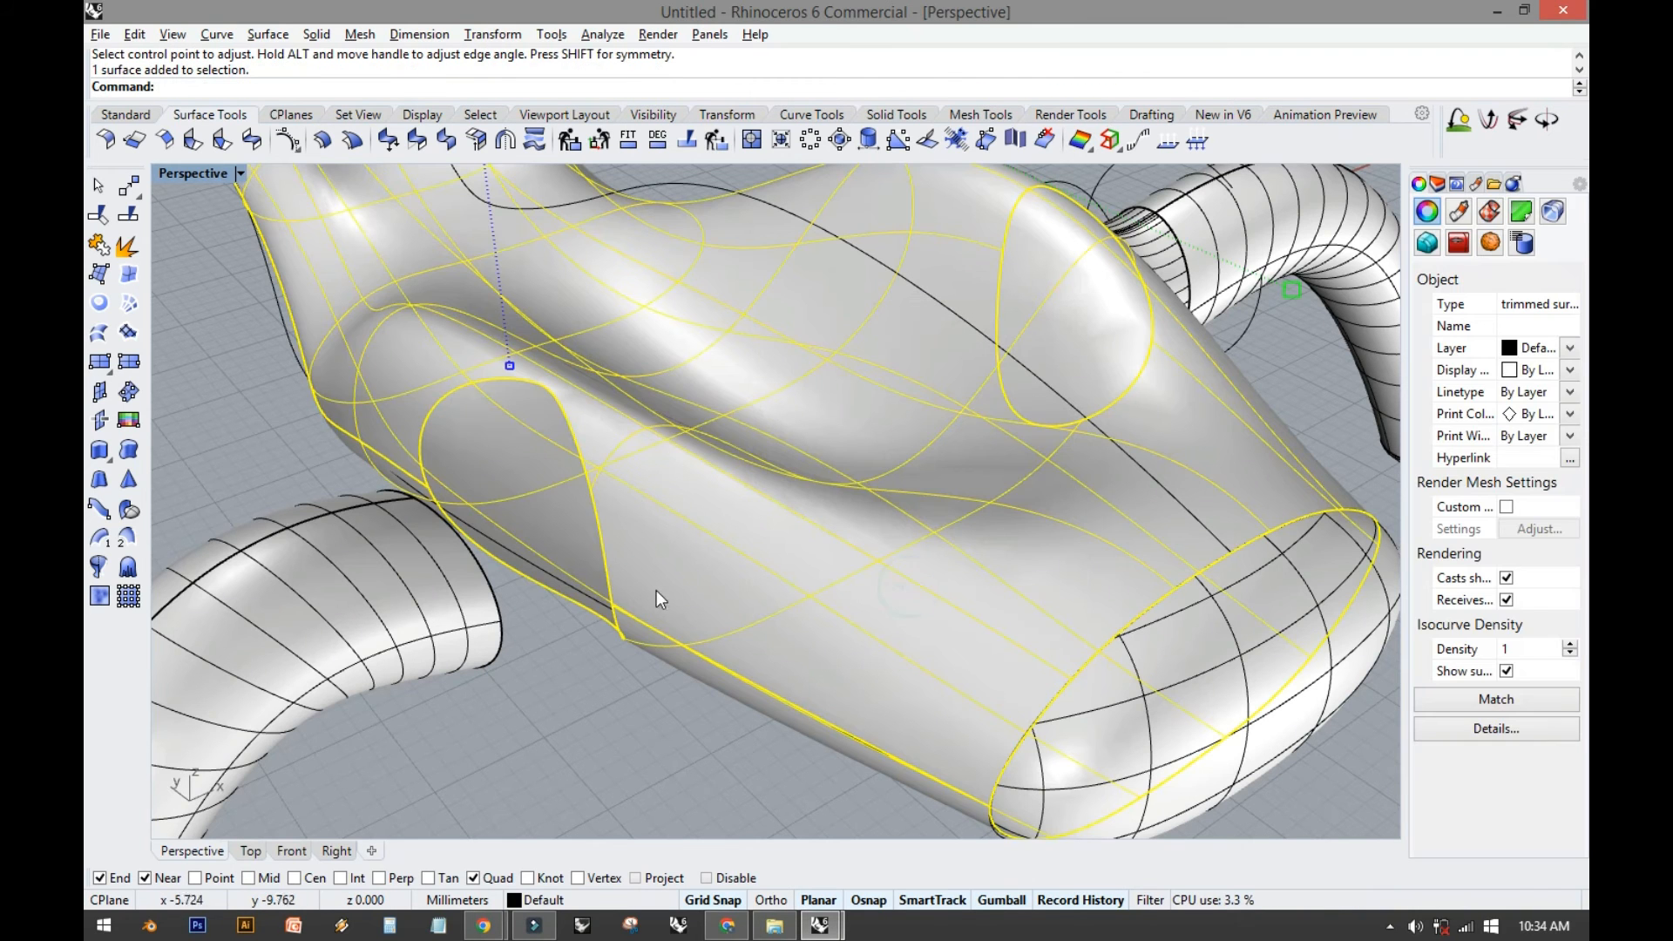
key("Escape")
key("Return")
right_click_drag(591, 531, 544, 542)
left_click(572, 565)
key("Escape")
Start a surface blend with chained edges and AutoChain=Yes, from the body's side opening to the mirrored tube's end edge.
key("Return")
left_click(221, 88)
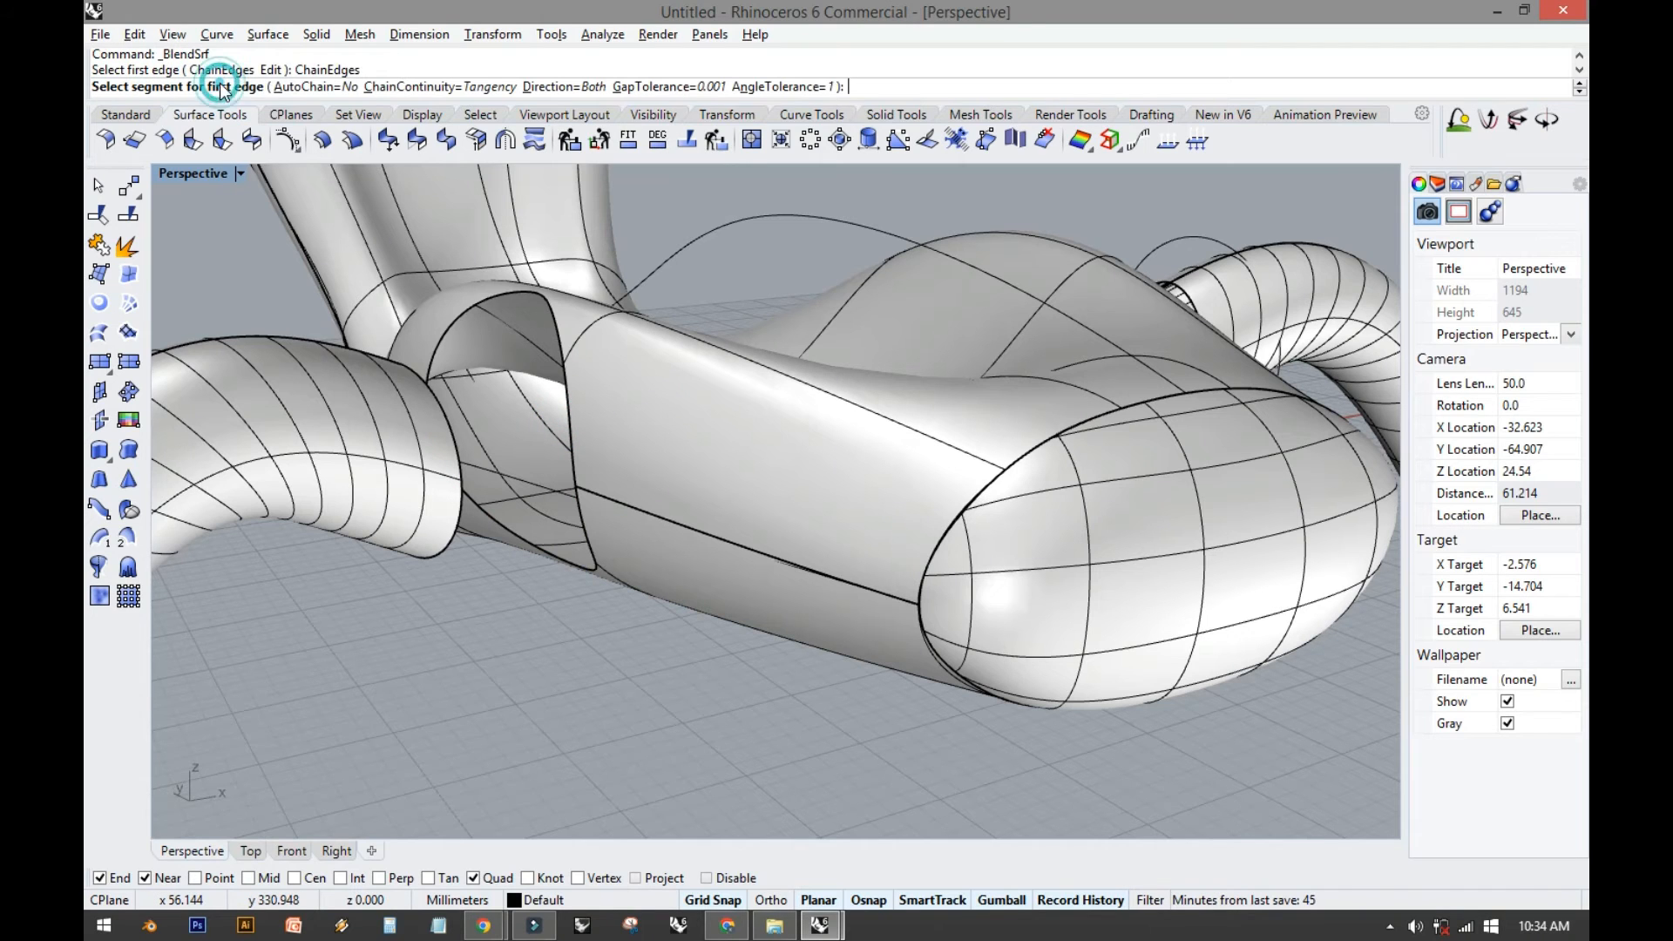
left_click(326, 87)
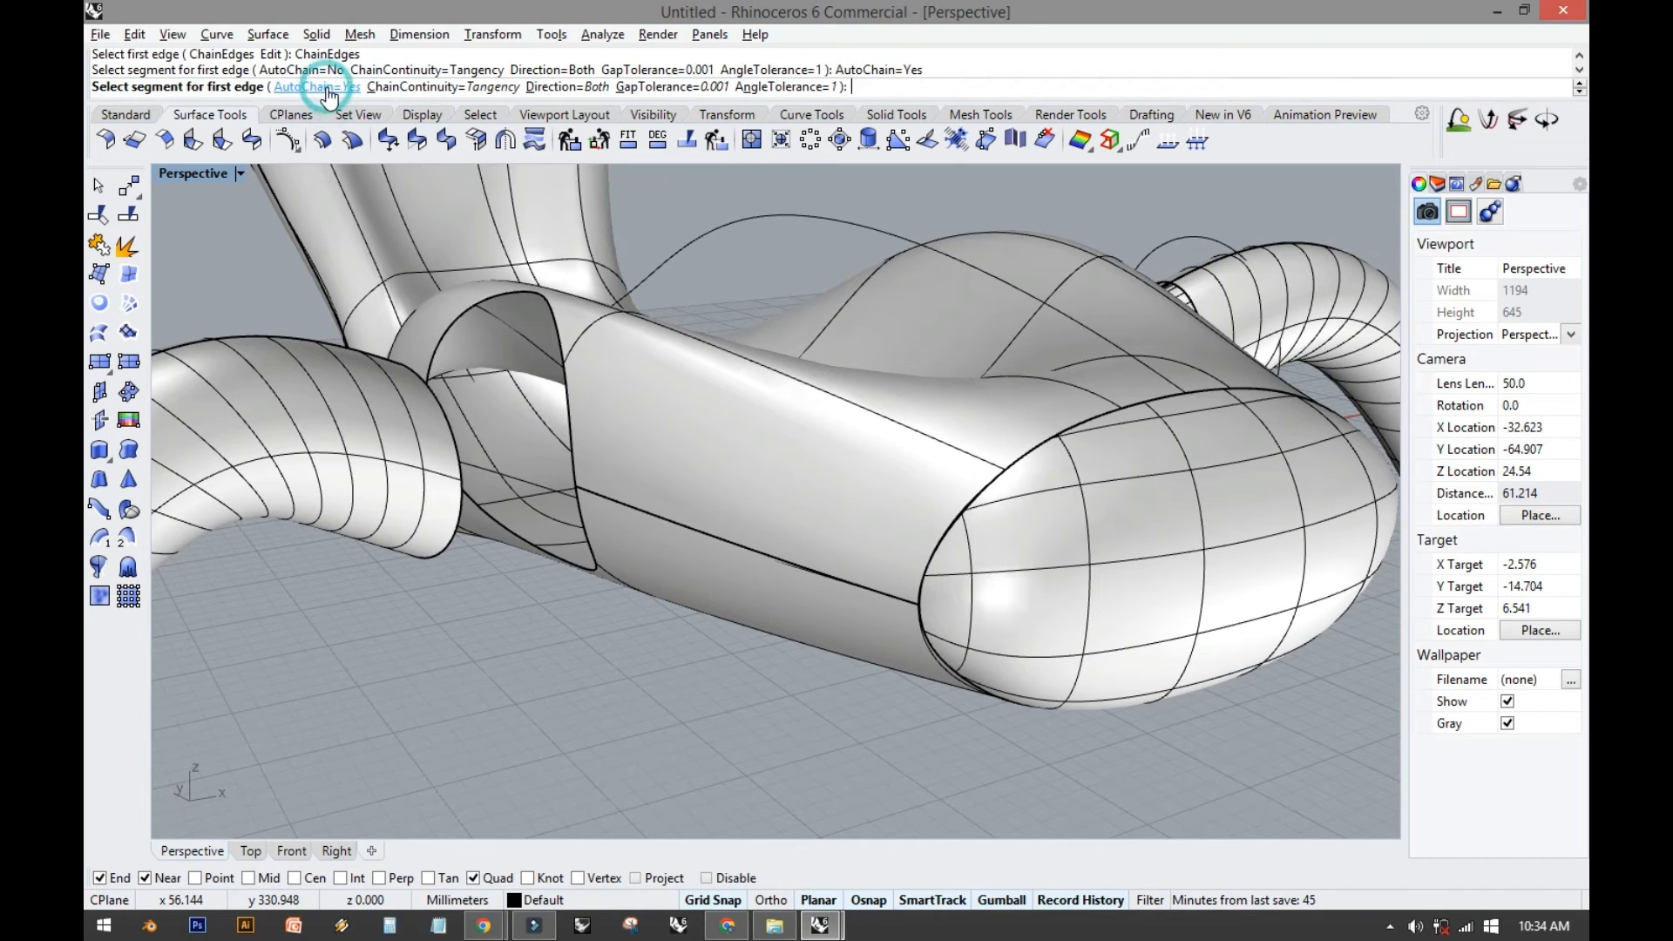
double_click(326, 88)
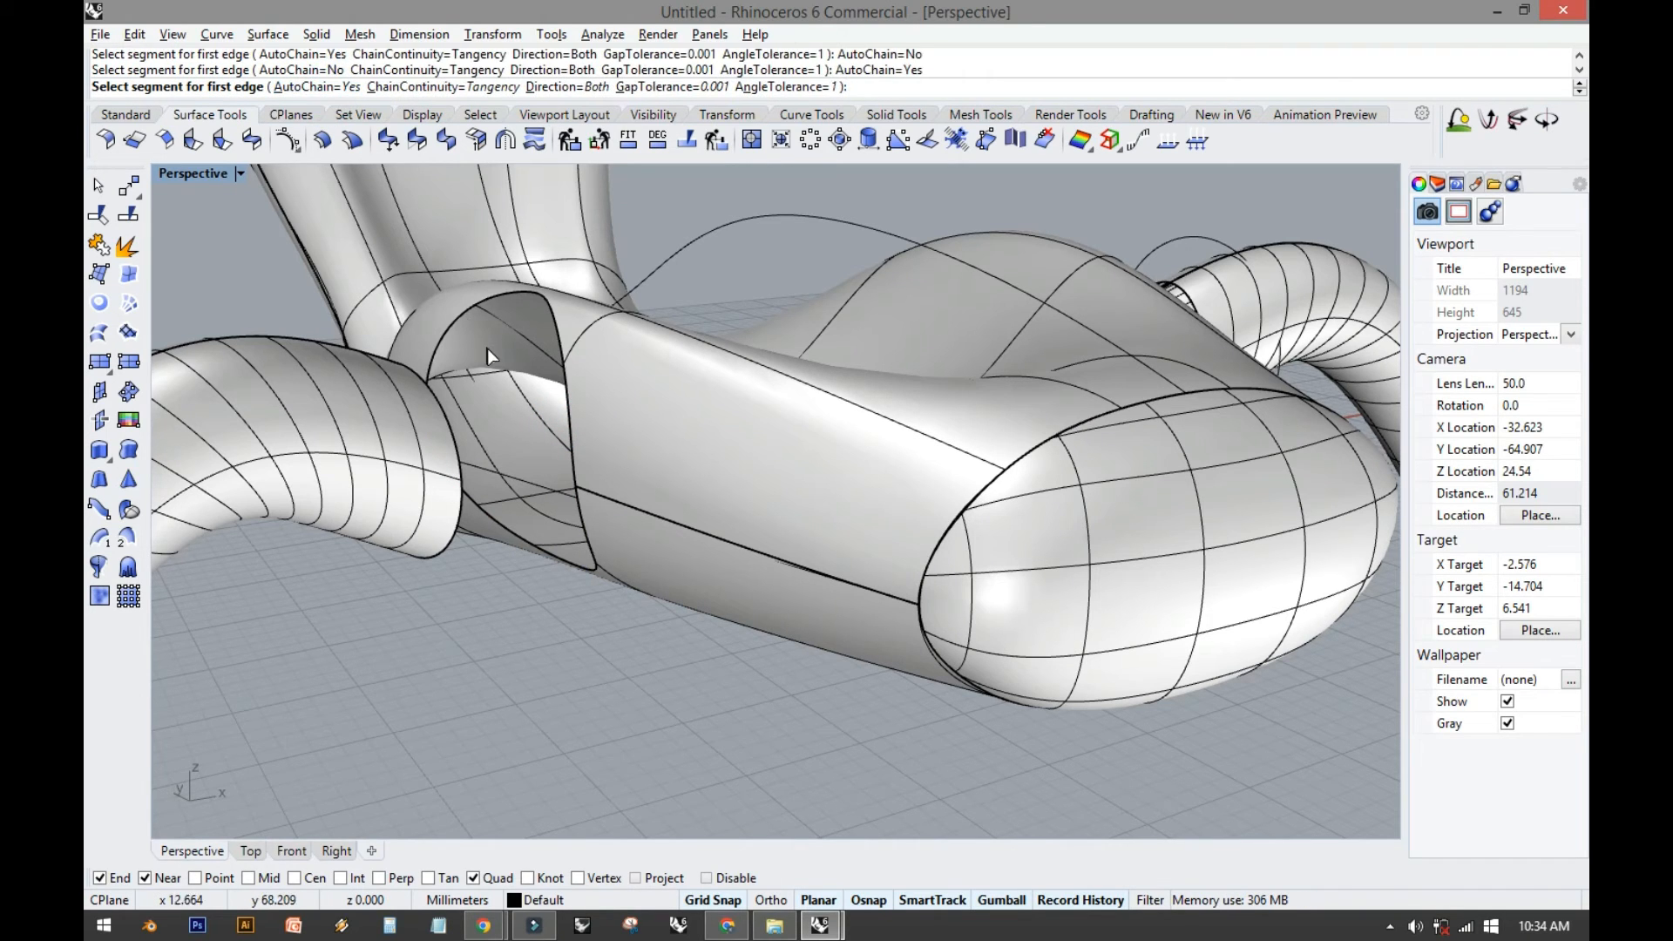
left_click(448, 333)
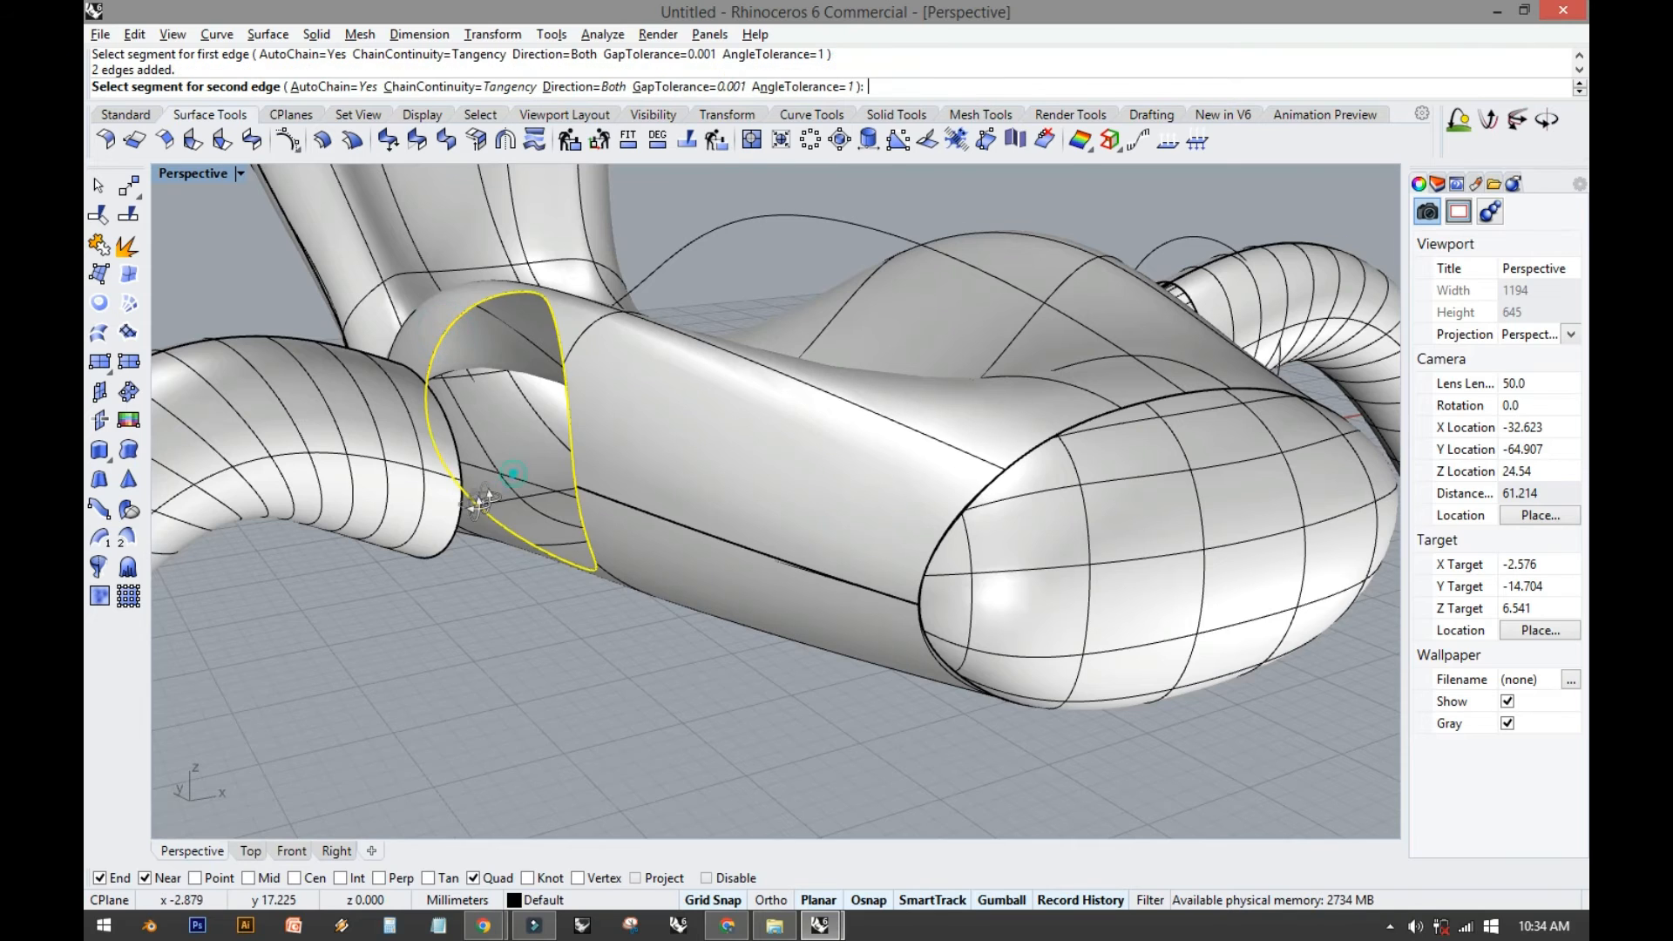
right_click_drag(479, 503, 392, 571)
left_click(392, 483)
Align the seam points at the tops of the opening and the tube edge, and create the blend surface.
right_click_drag(403, 481, 625, 602)
left_click_drag(556, 684, 710, 542)
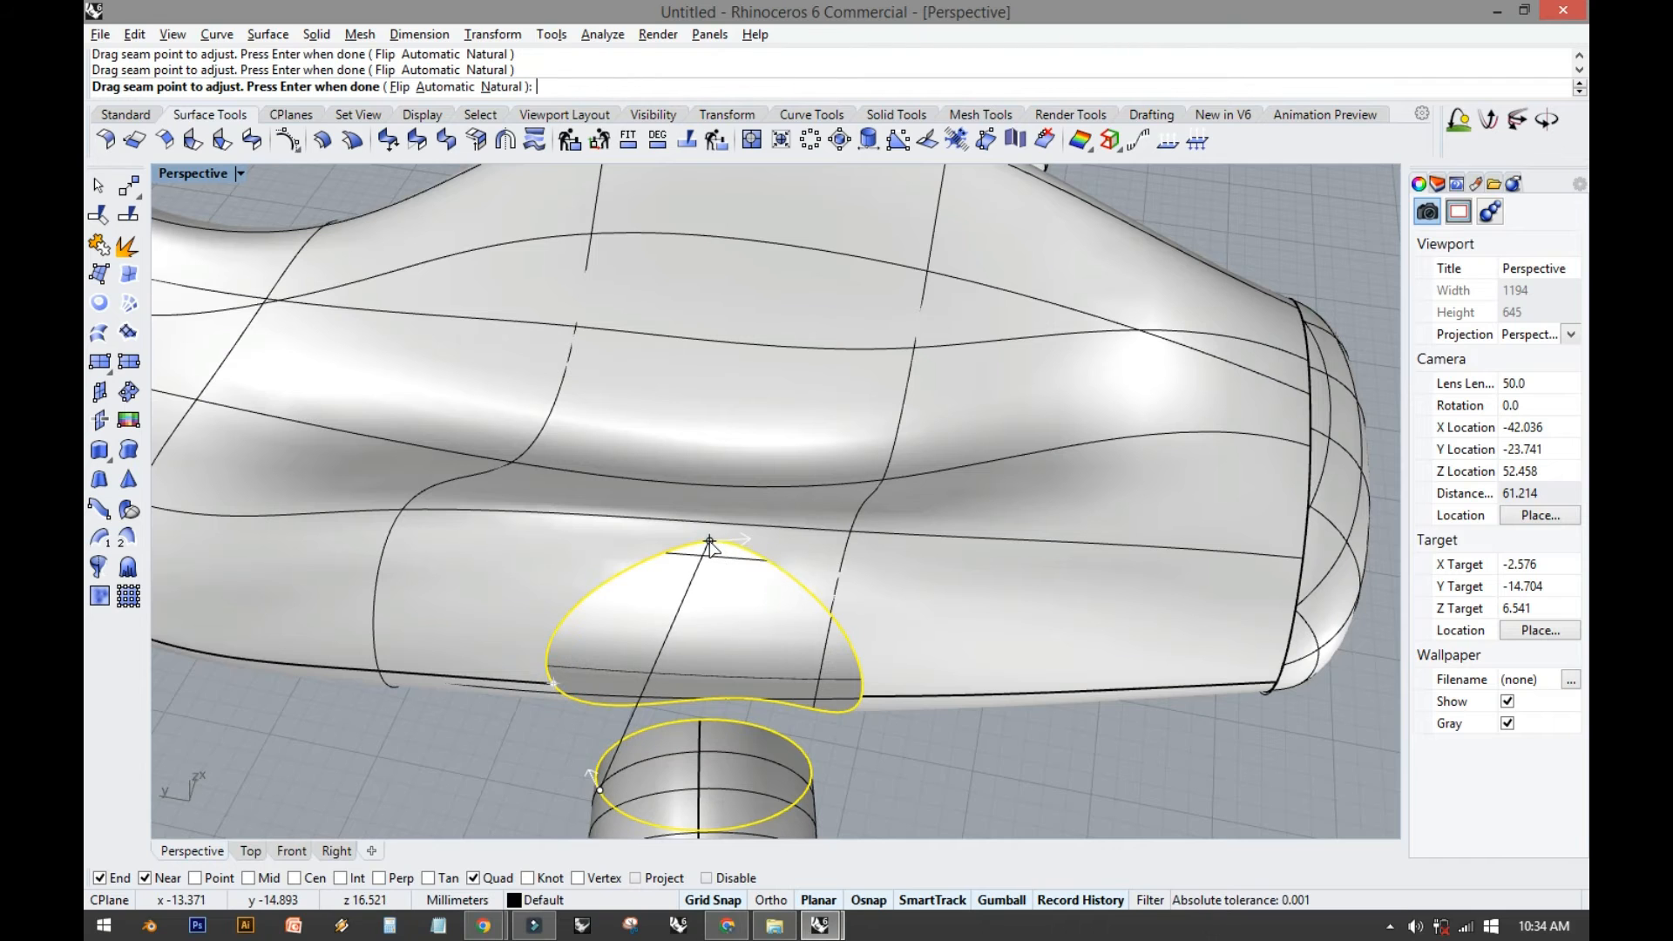
left_click(598, 787)
left_click_drag(599, 788, 699, 735)
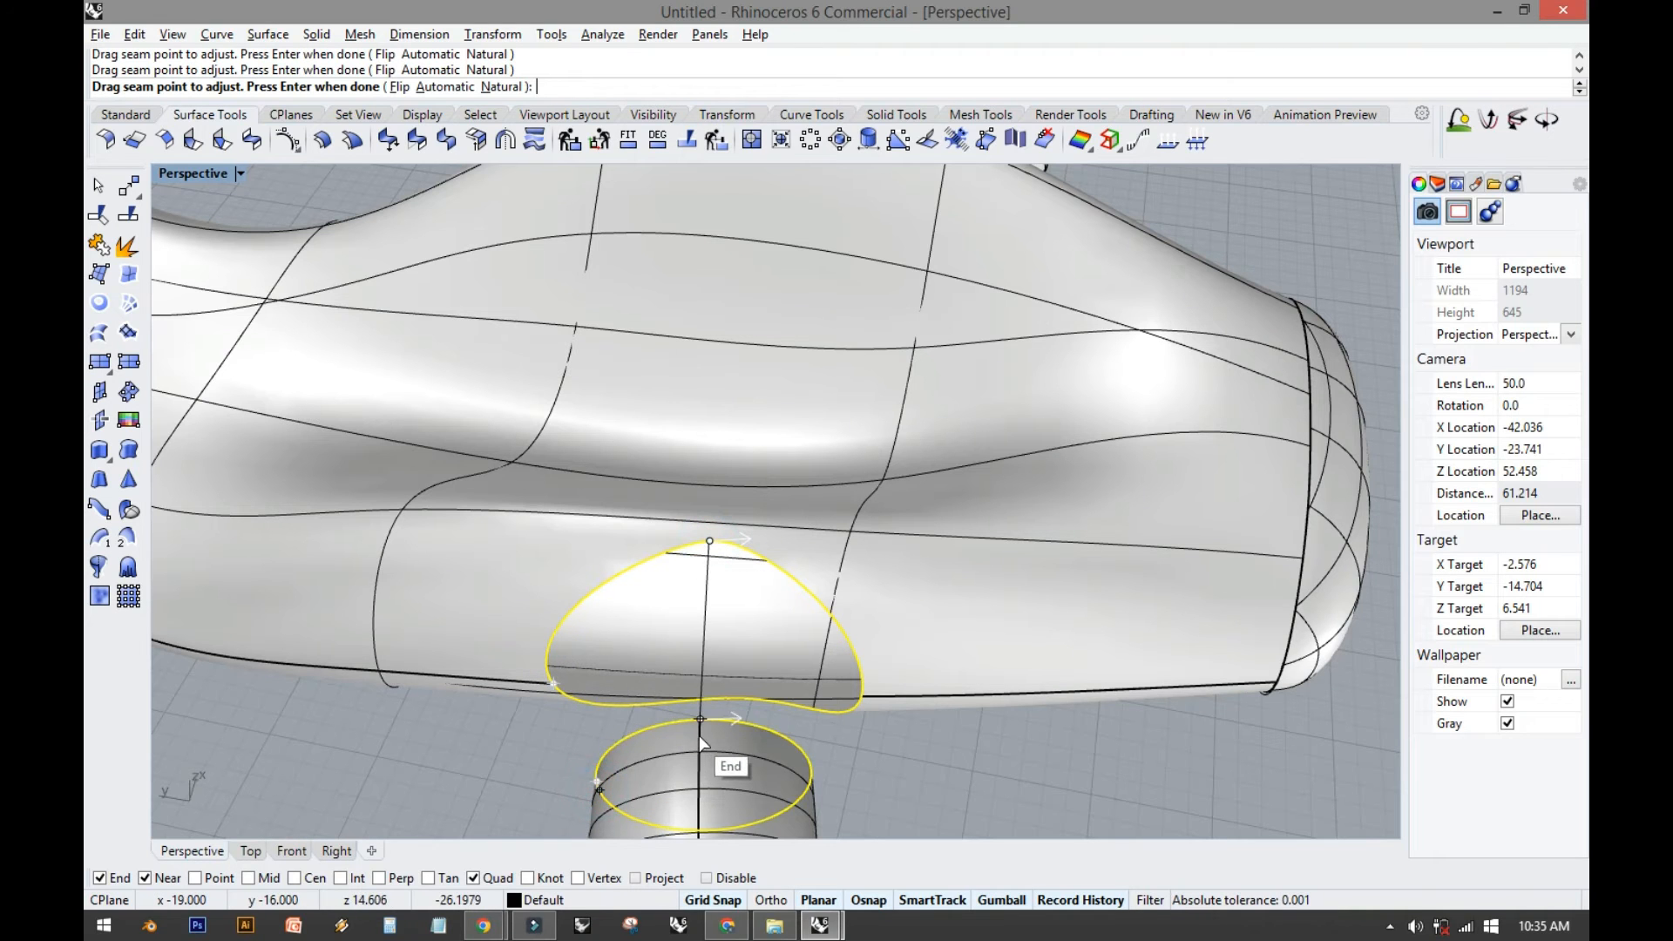
right_click_drag(619, 720, 448, 631)
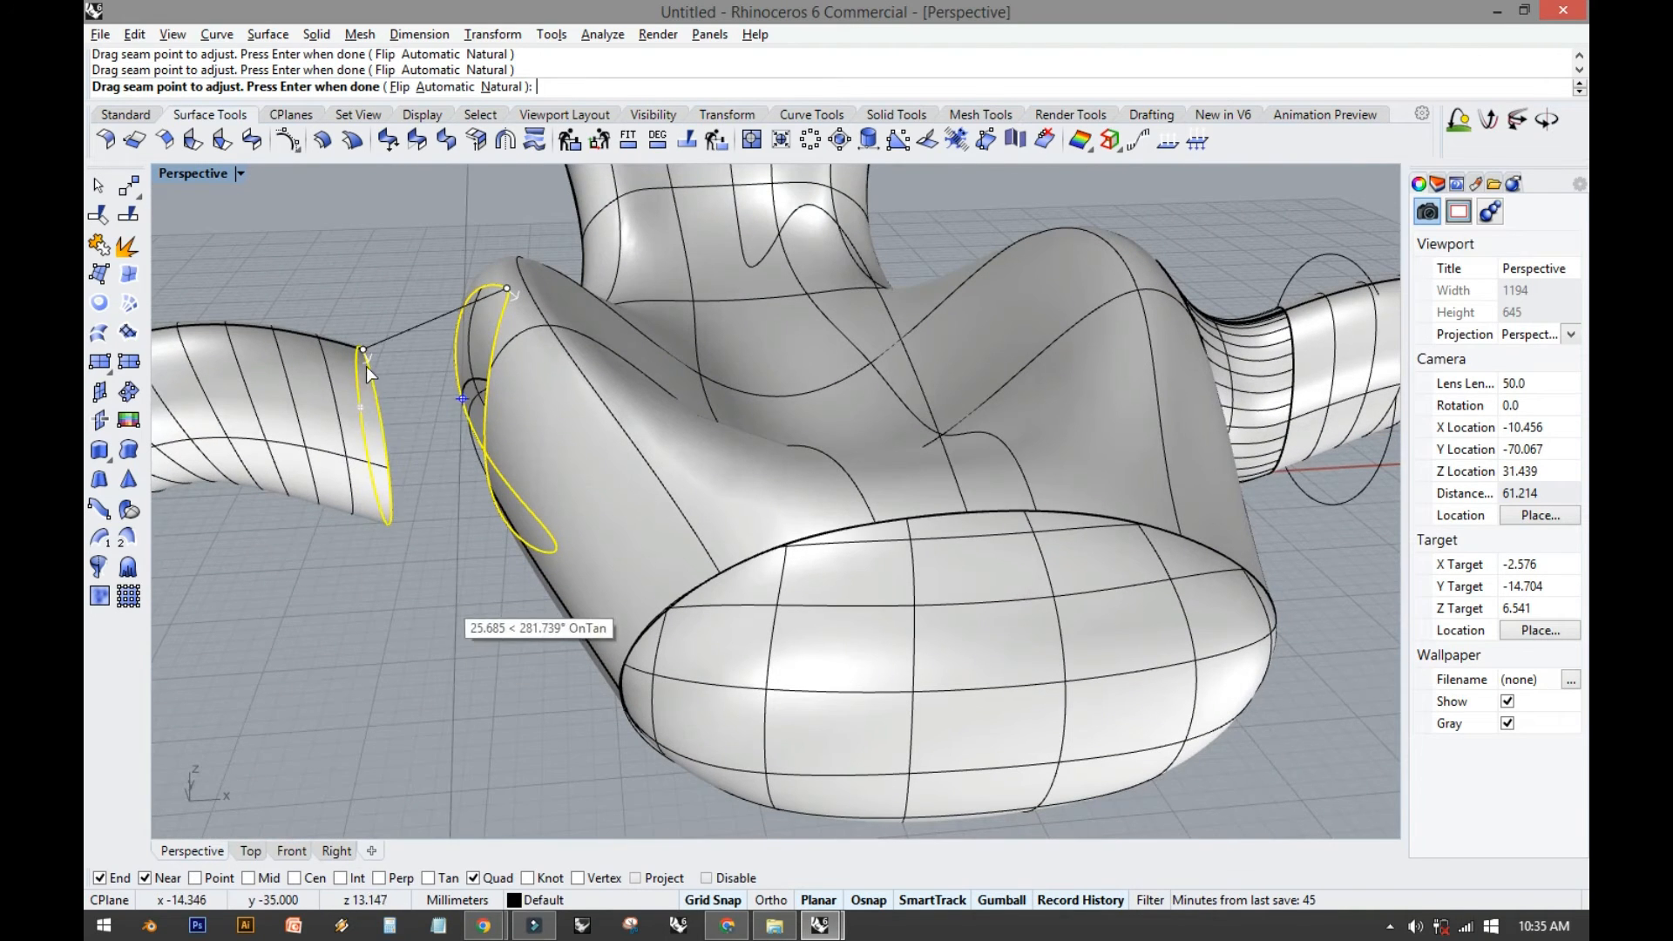
key("Return")
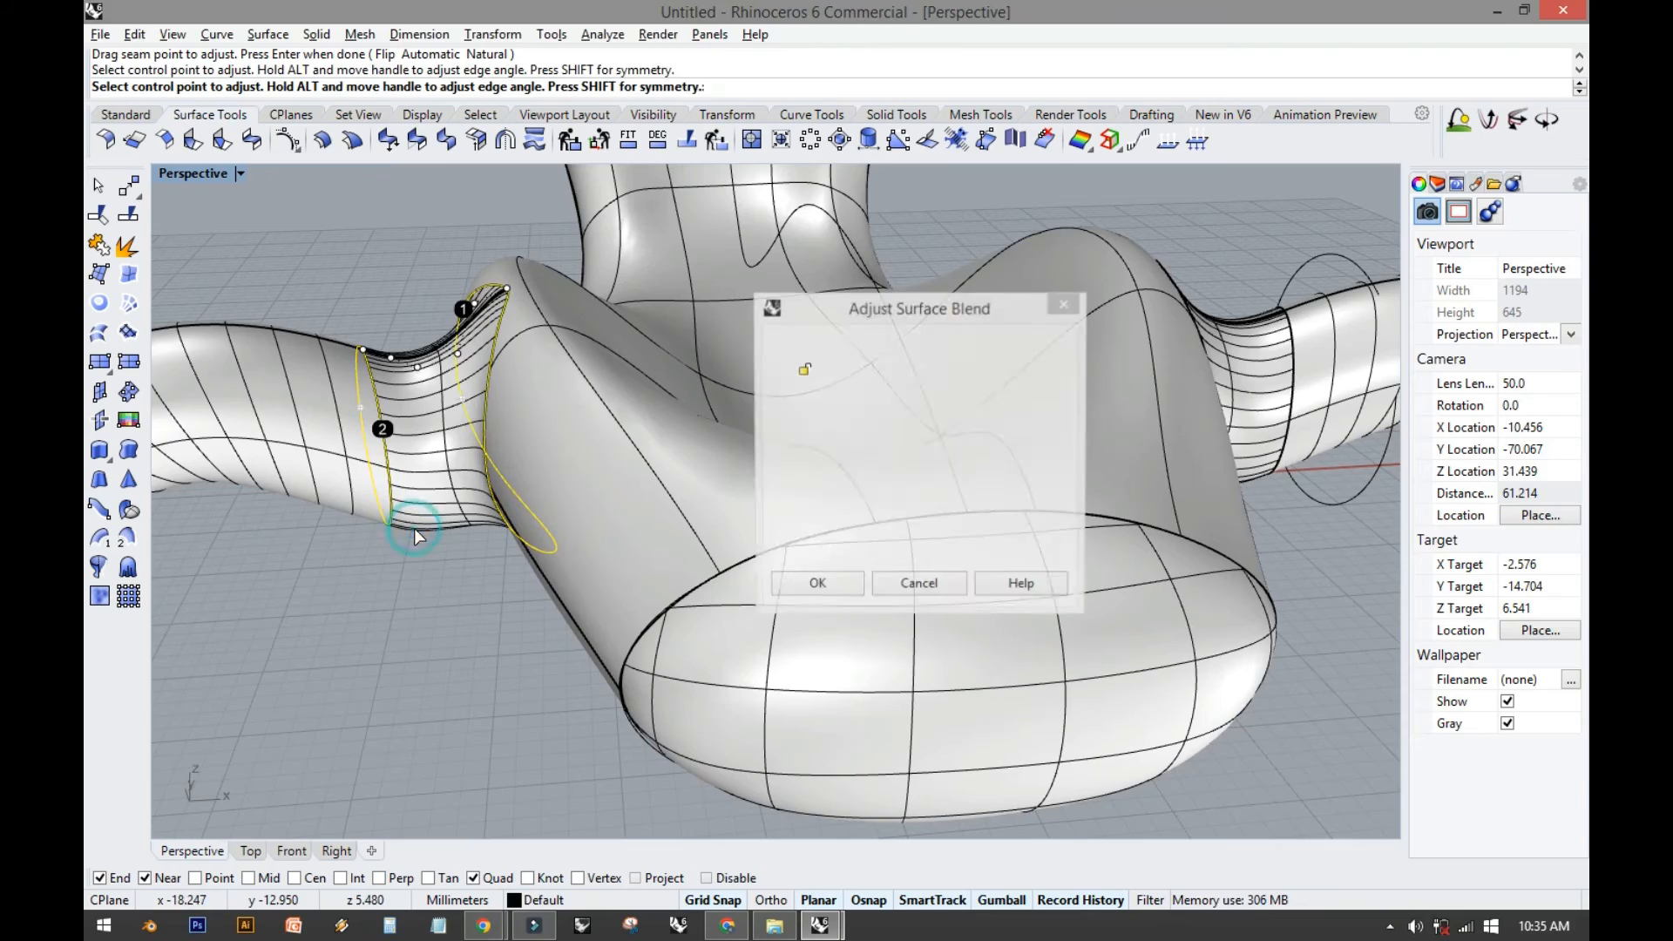
left_click(795, 582)
Select the leftover tube rail curve with its large and small circles, and move them along the Y axis toward the body's raised end.
right_click_drag(475, 545, 464, 604)
right_click_drag(646, 609, 608, 601, "shift")
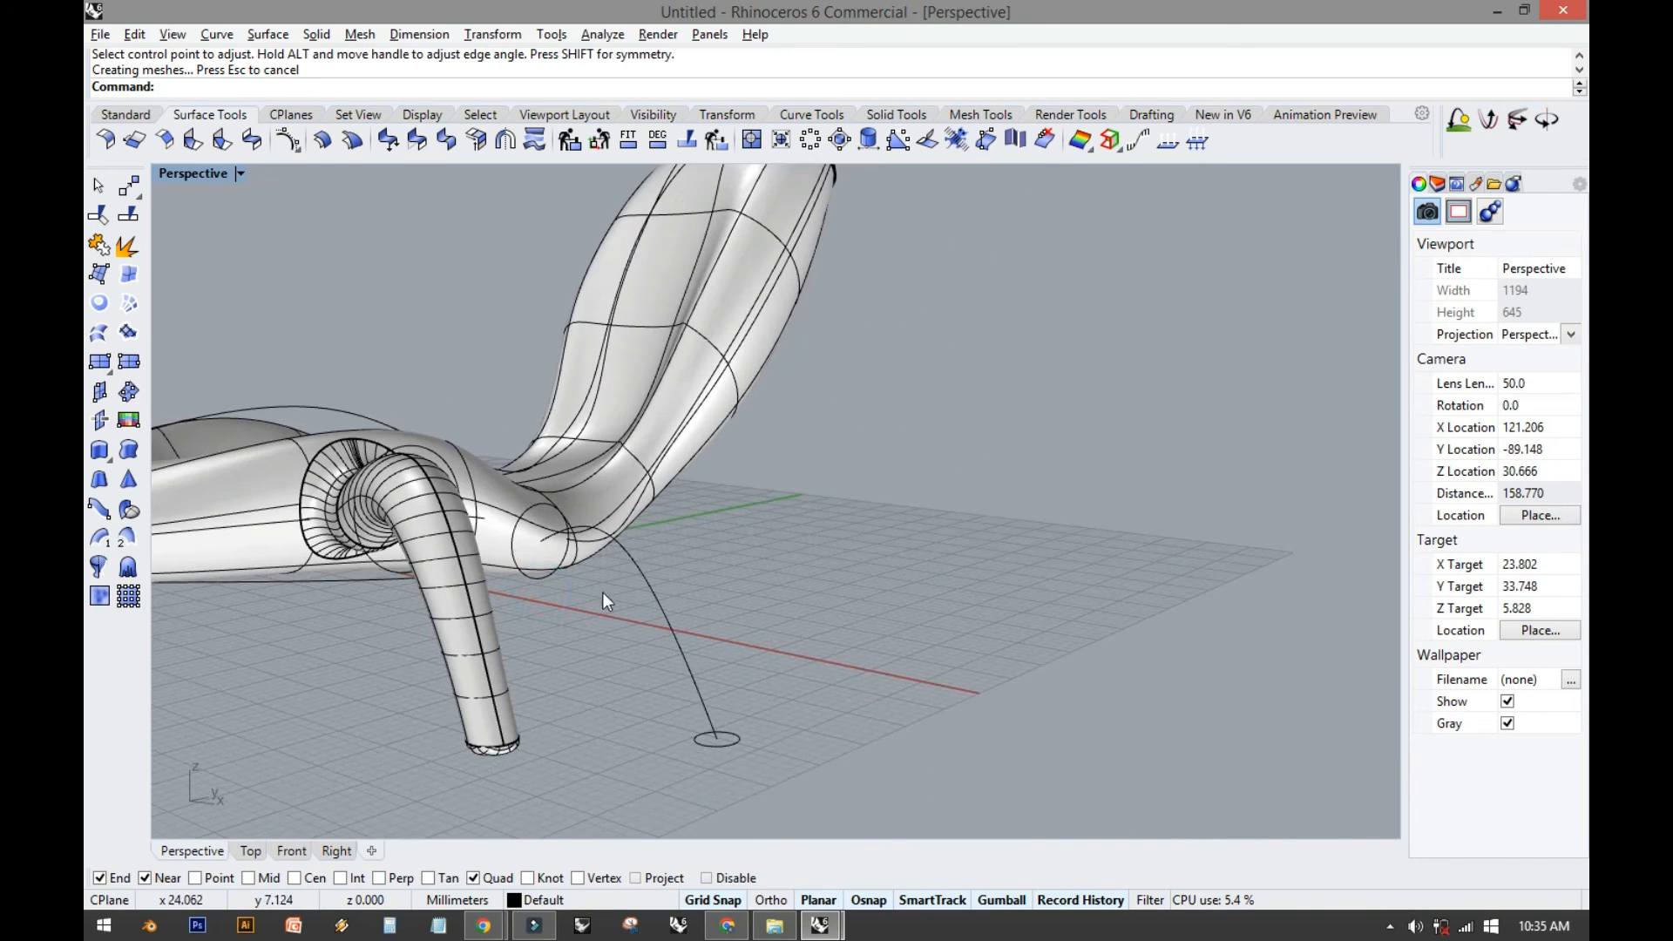
left_click(606, 543)
left_click(800, 690)
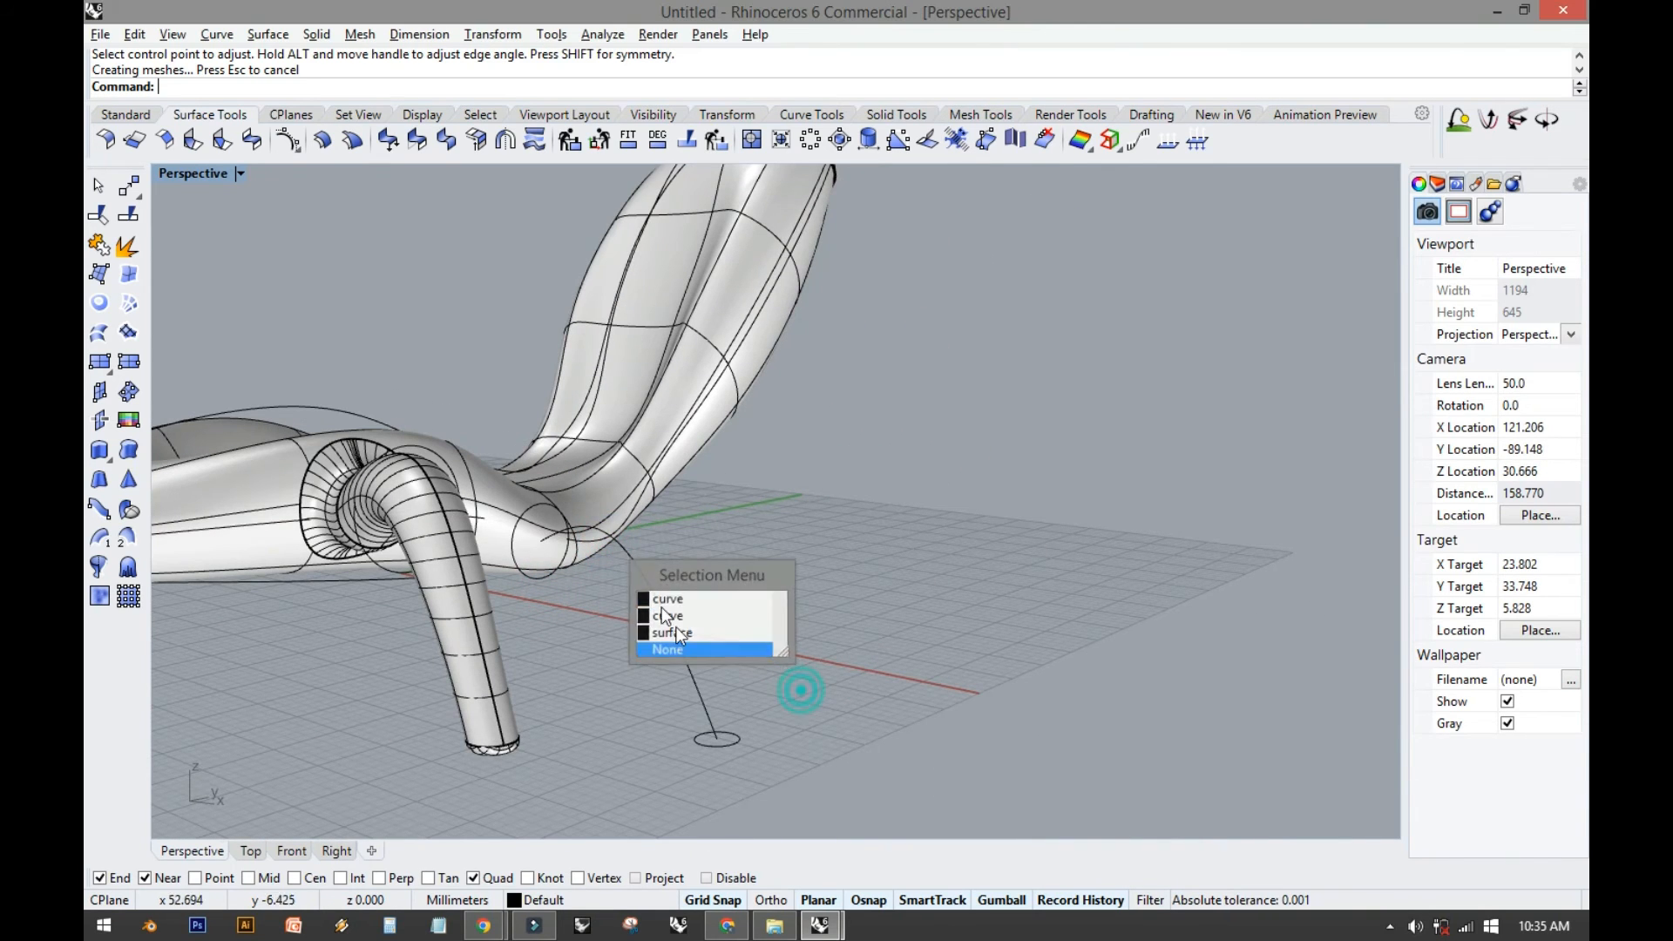
left_click(647, 557)
left_click(513, 560)
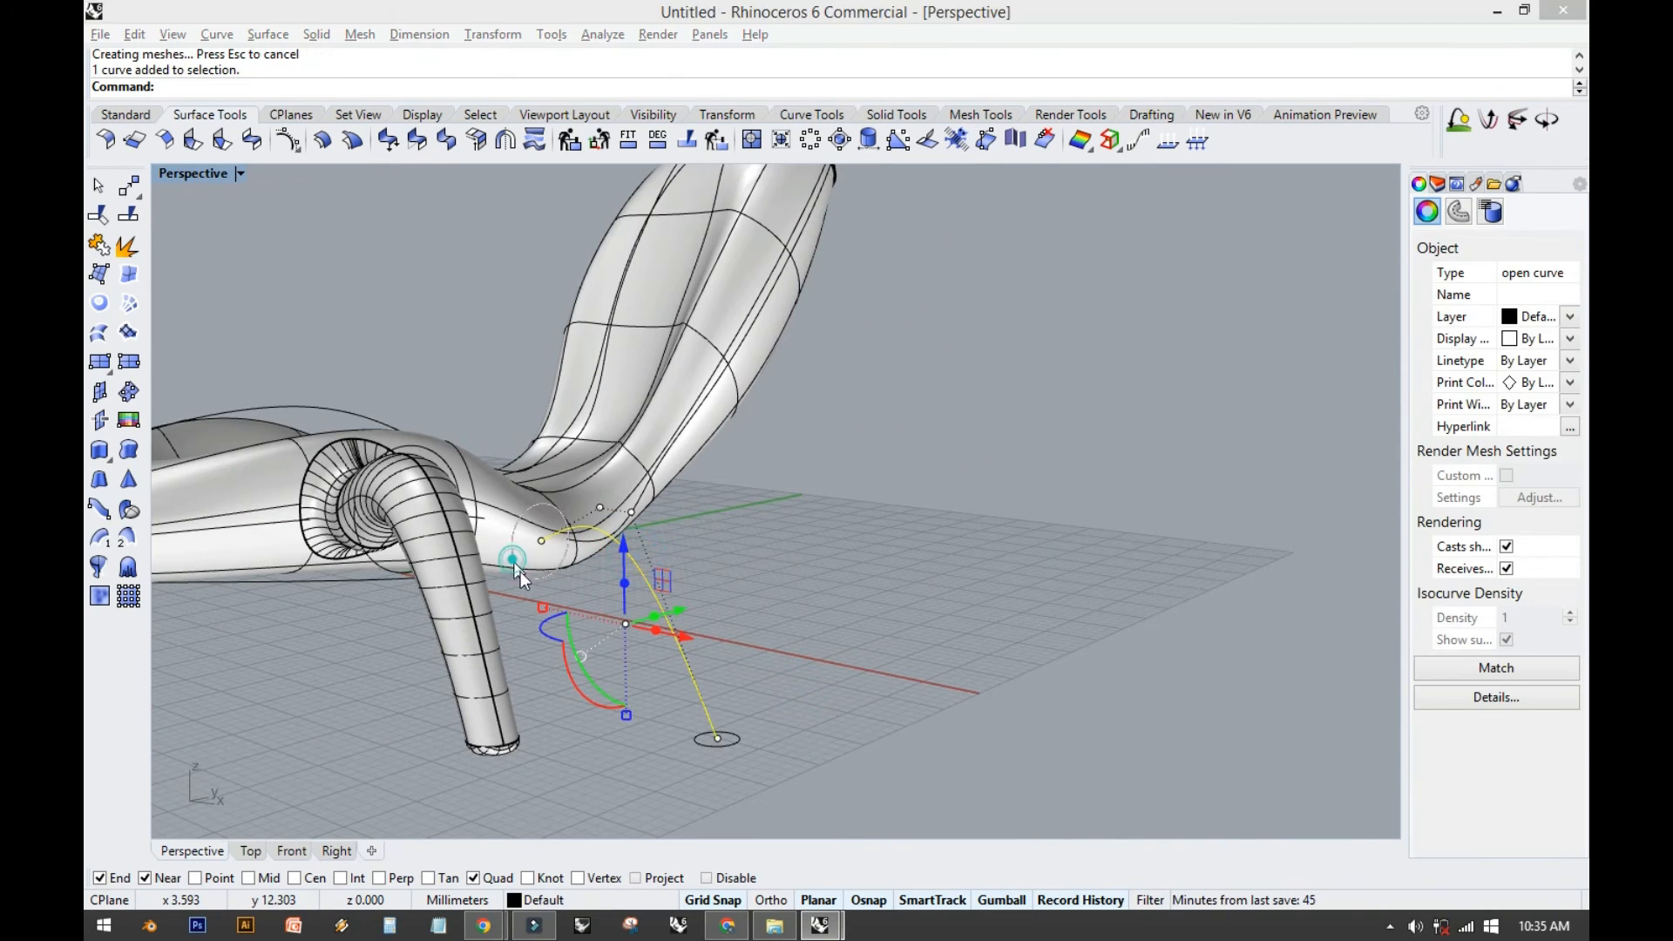
left_click(610, 616)
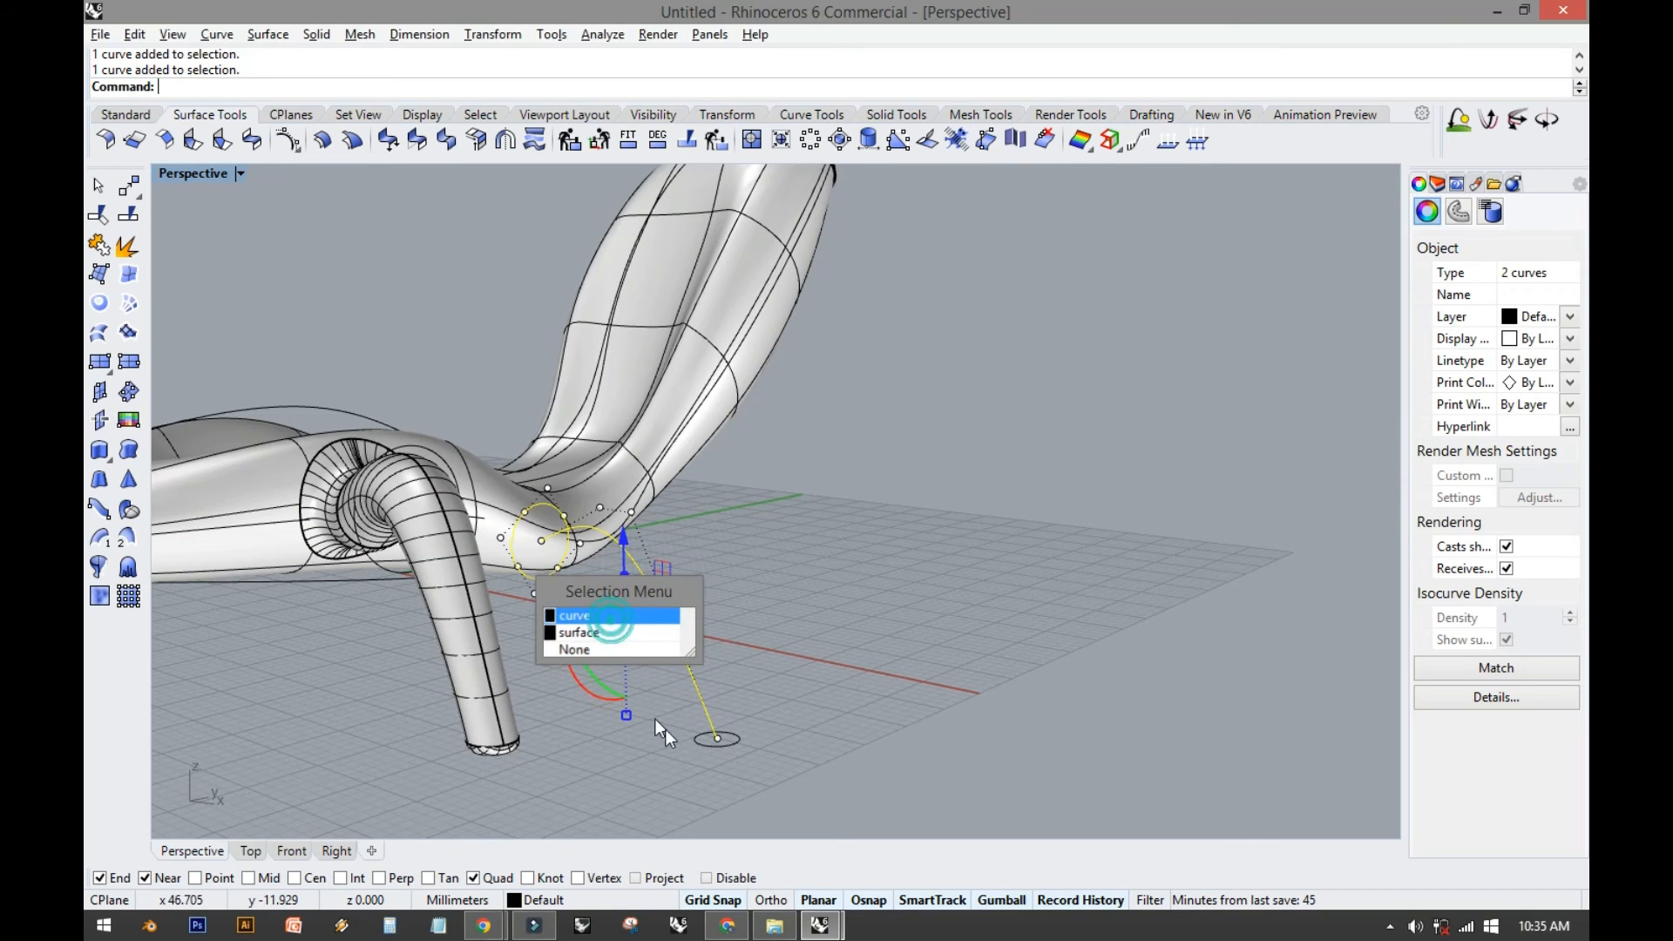
left_click(701, 746)
right_click_drag(811, 642, 558, 602)
left_click_drag(537, 575, 898, 568)
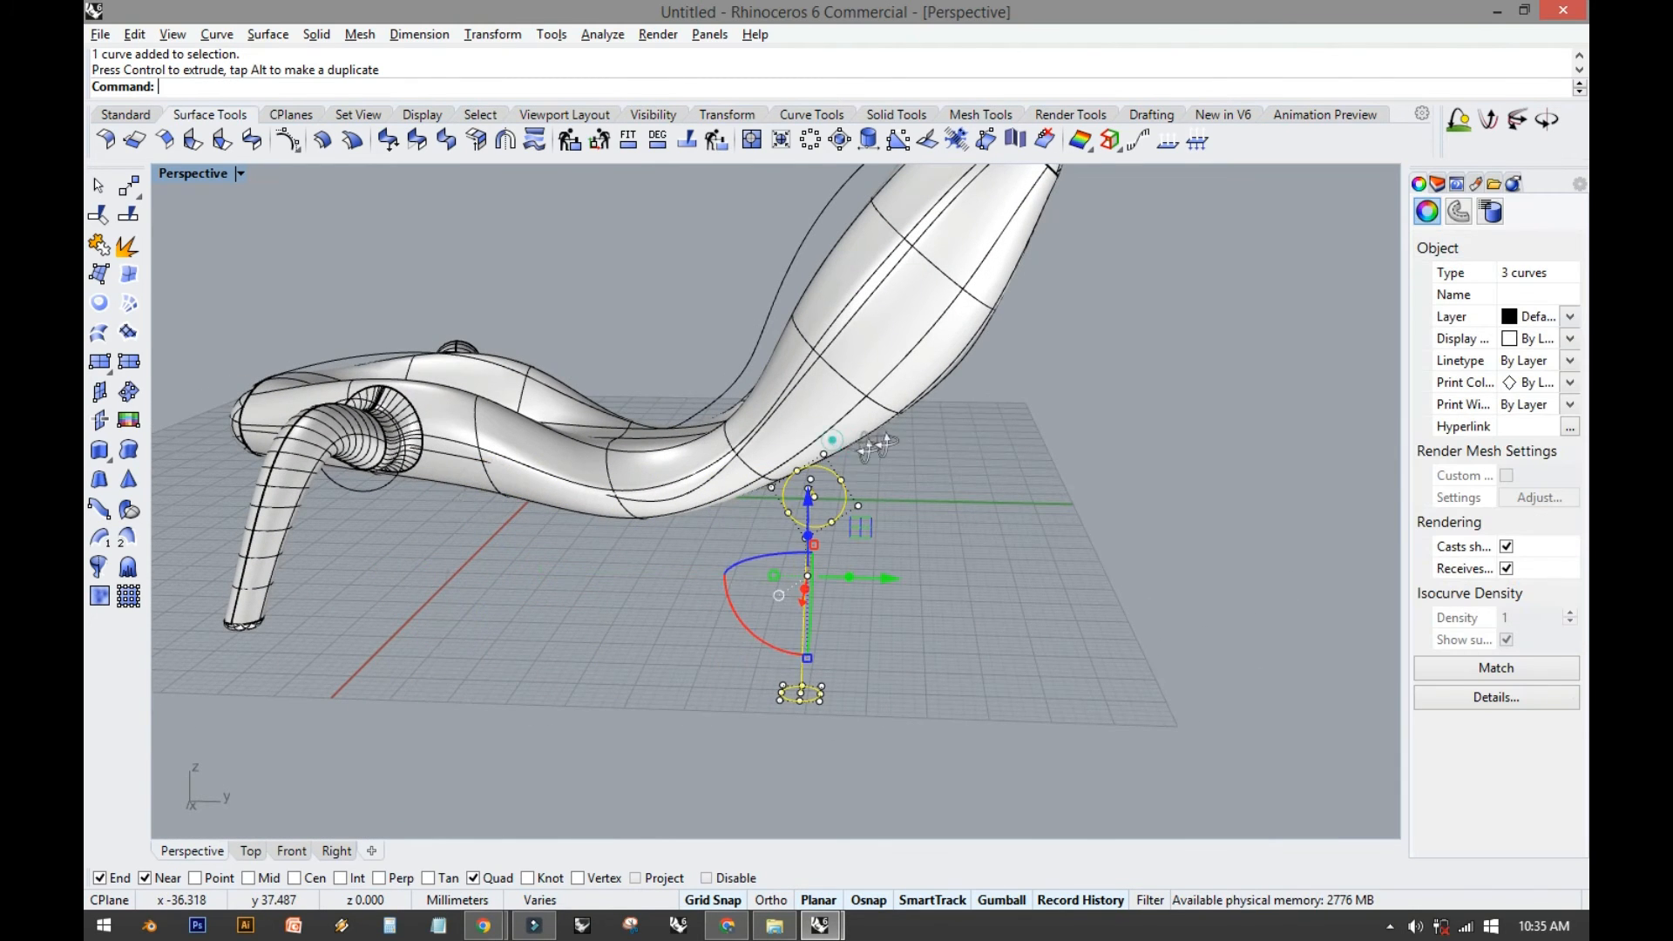
right_click_drag(876, 447, 1007, 431)
right_click_drag(807, 489, 861, 492)
left_click(840, 433)
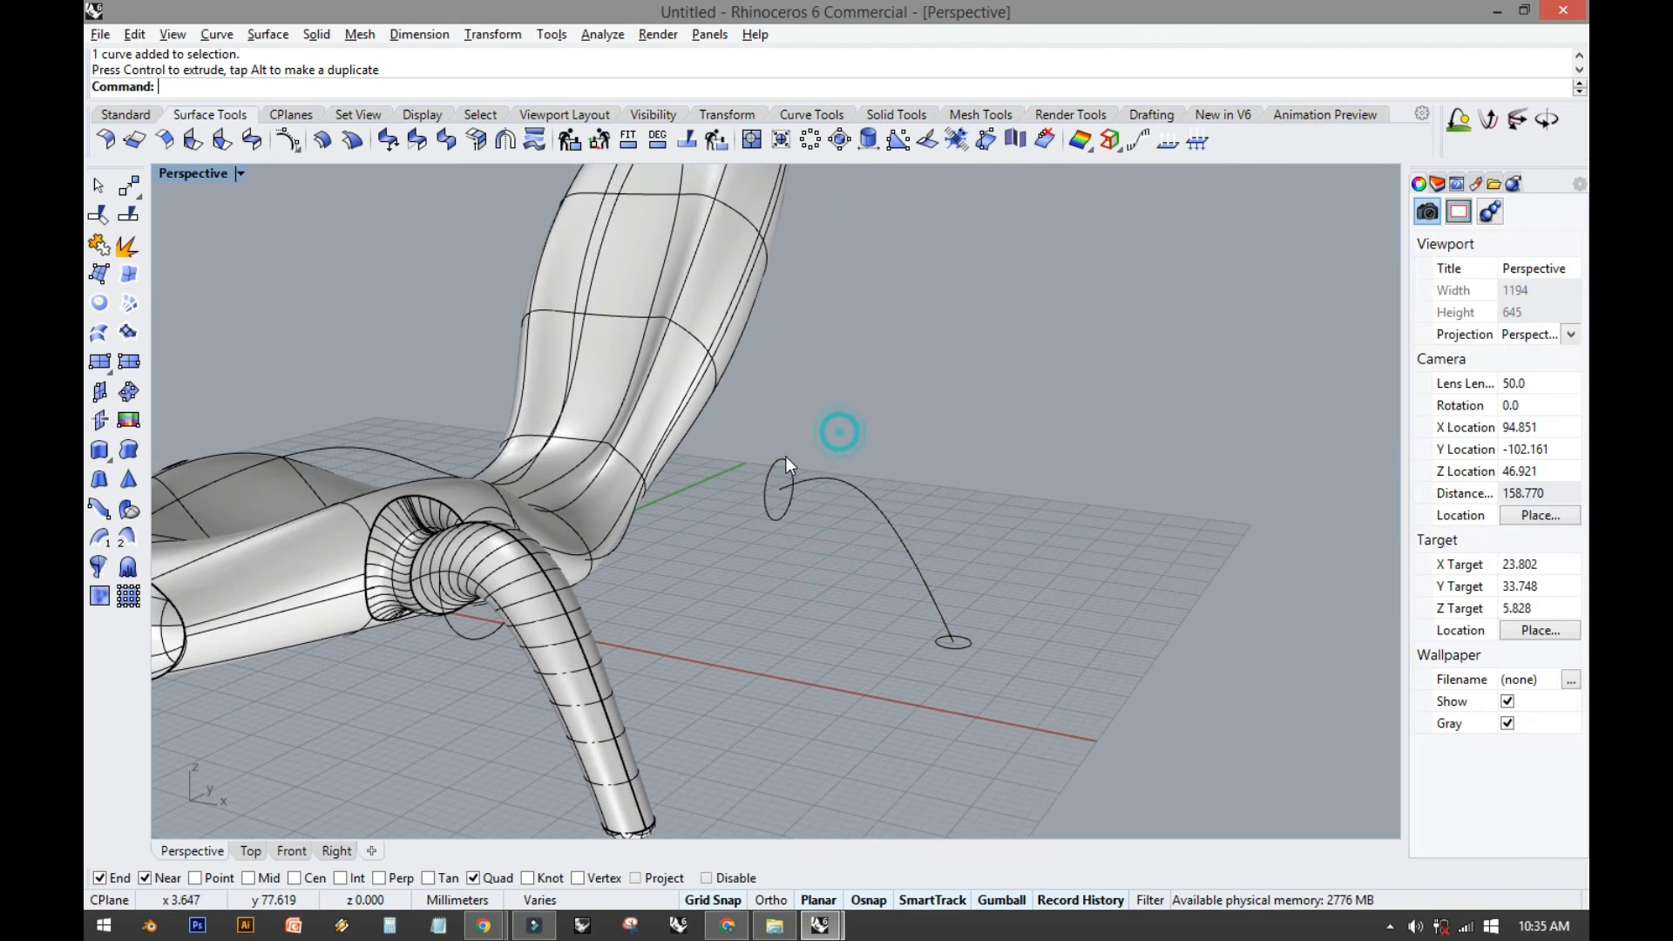
Raise the large circle vertically above the rail curve's upper end, and return to the four-viewport layout.
left_click(786, 457)
left_click_drag(786, 424, 786, 265)
double_click(202, 176)
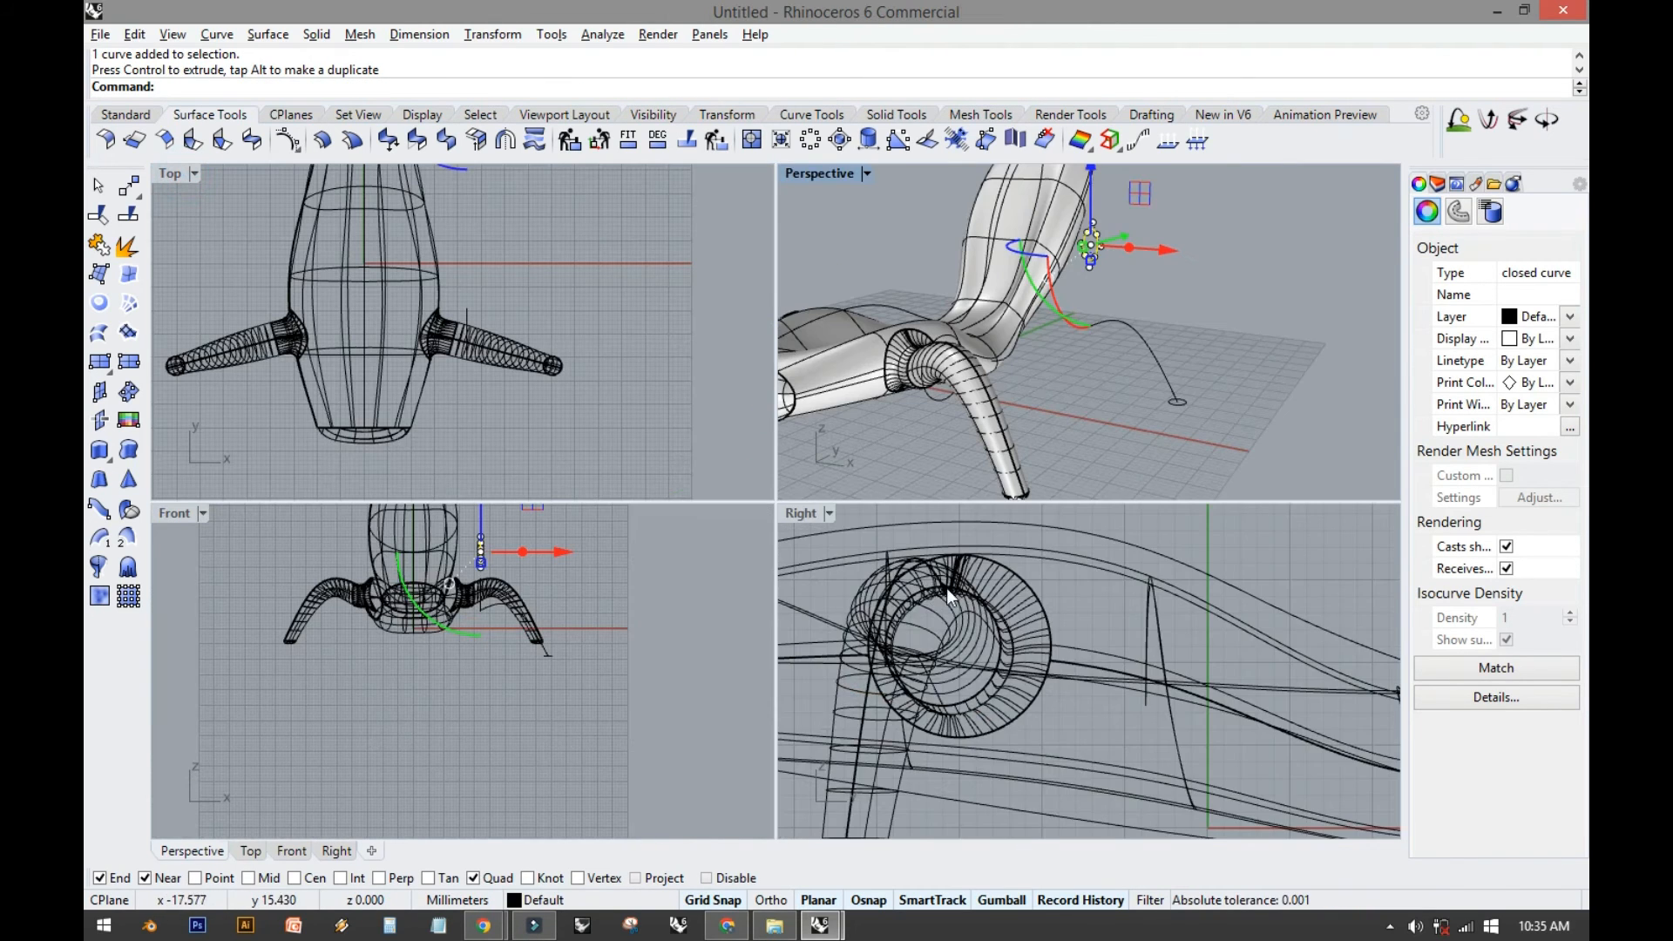
Try to move the raised circle alone along the Y axis in the Right view, and undo that move.
scroll(950, 588, "down", 3)
right_click_drag(954, 589, 1000, 649)
scroll(1089, 625, "up", 5)
left_click_drag(1114, 634, 1194, 634)
right_click_drag(1181, 671, 1154, 582)
key("ctrl+z")
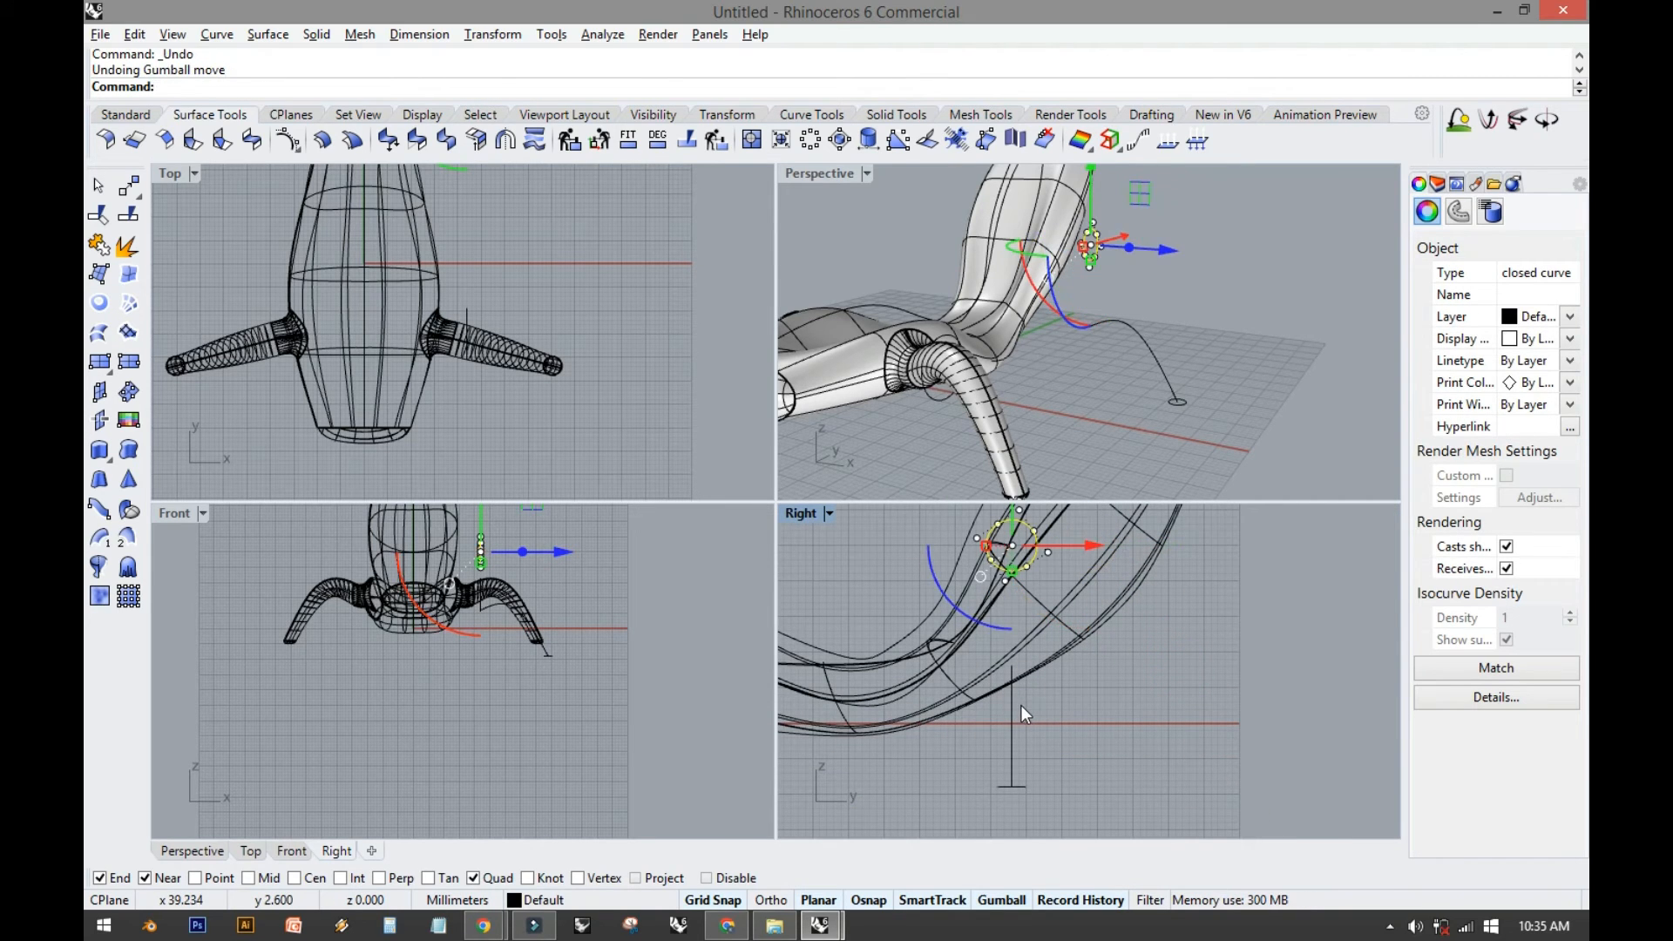
Move the raised circle, rail curve and small circle together slightly farther along the Y axis in the Right view.
left_click(1016, 707, "shift")
left_click(1023, 787)
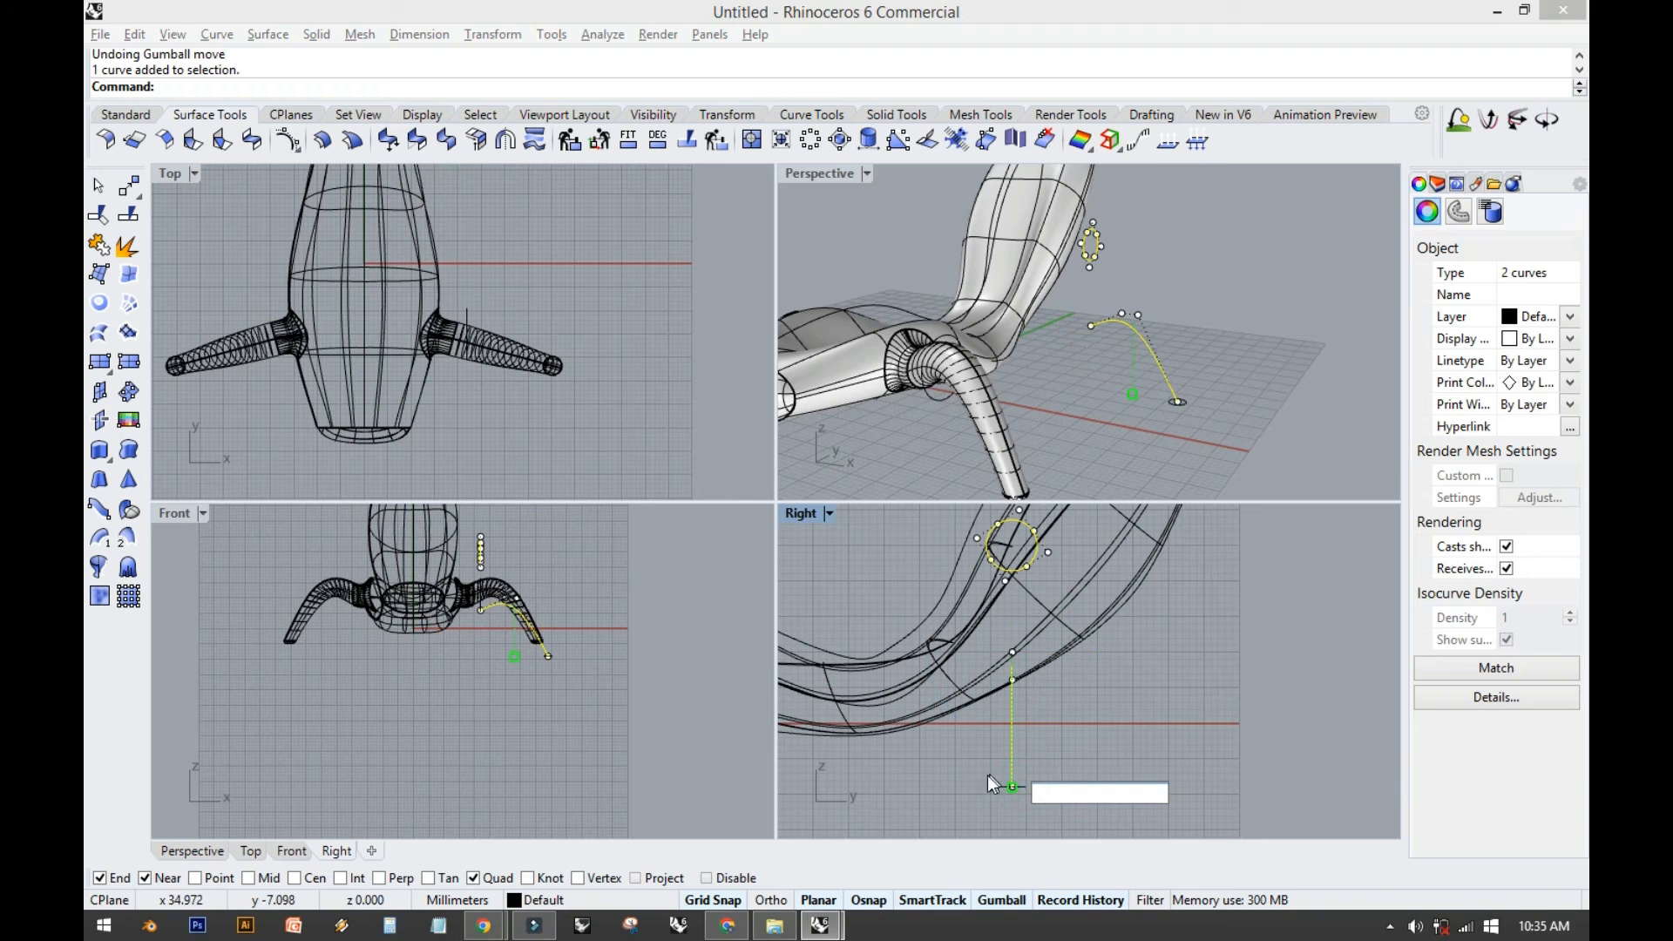
left_click(990, 791)
left_click_drag(1091, 652, 1152, 650)
left_click(1164, 693)
right_click_drag(1164, 693, 1125, 695)
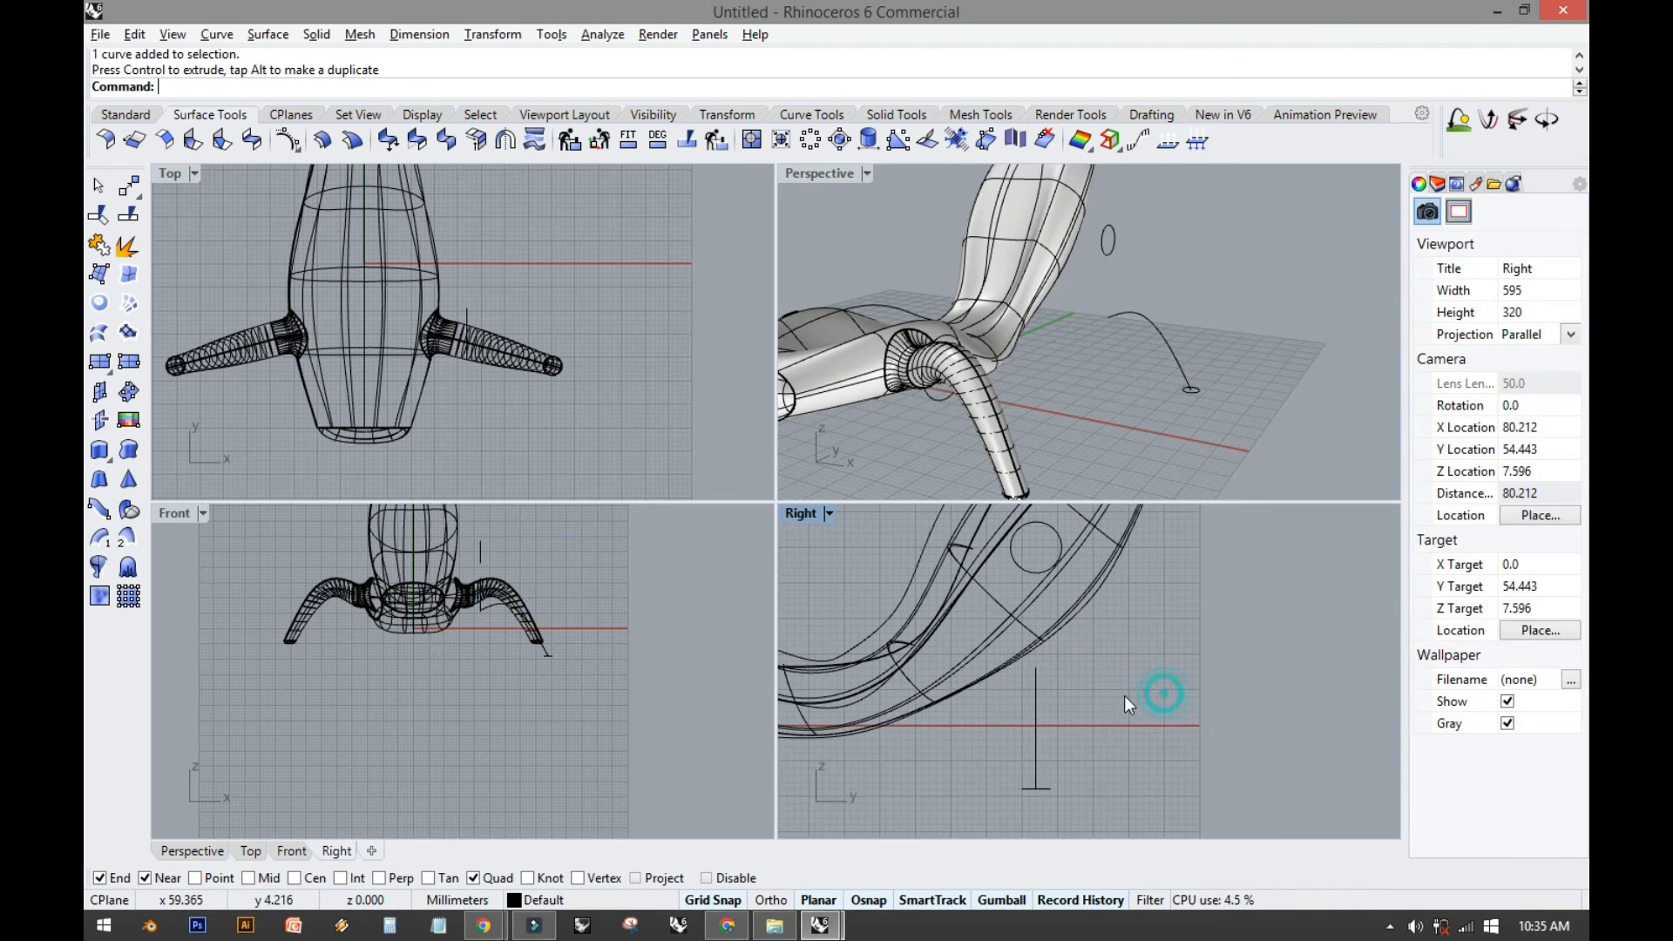
Reshape the rail curve's control points in the Front view so it arches from the raised circle's center down to the small circle.
left_click(1036, 702)
scroll(479, 706, "up", 5)
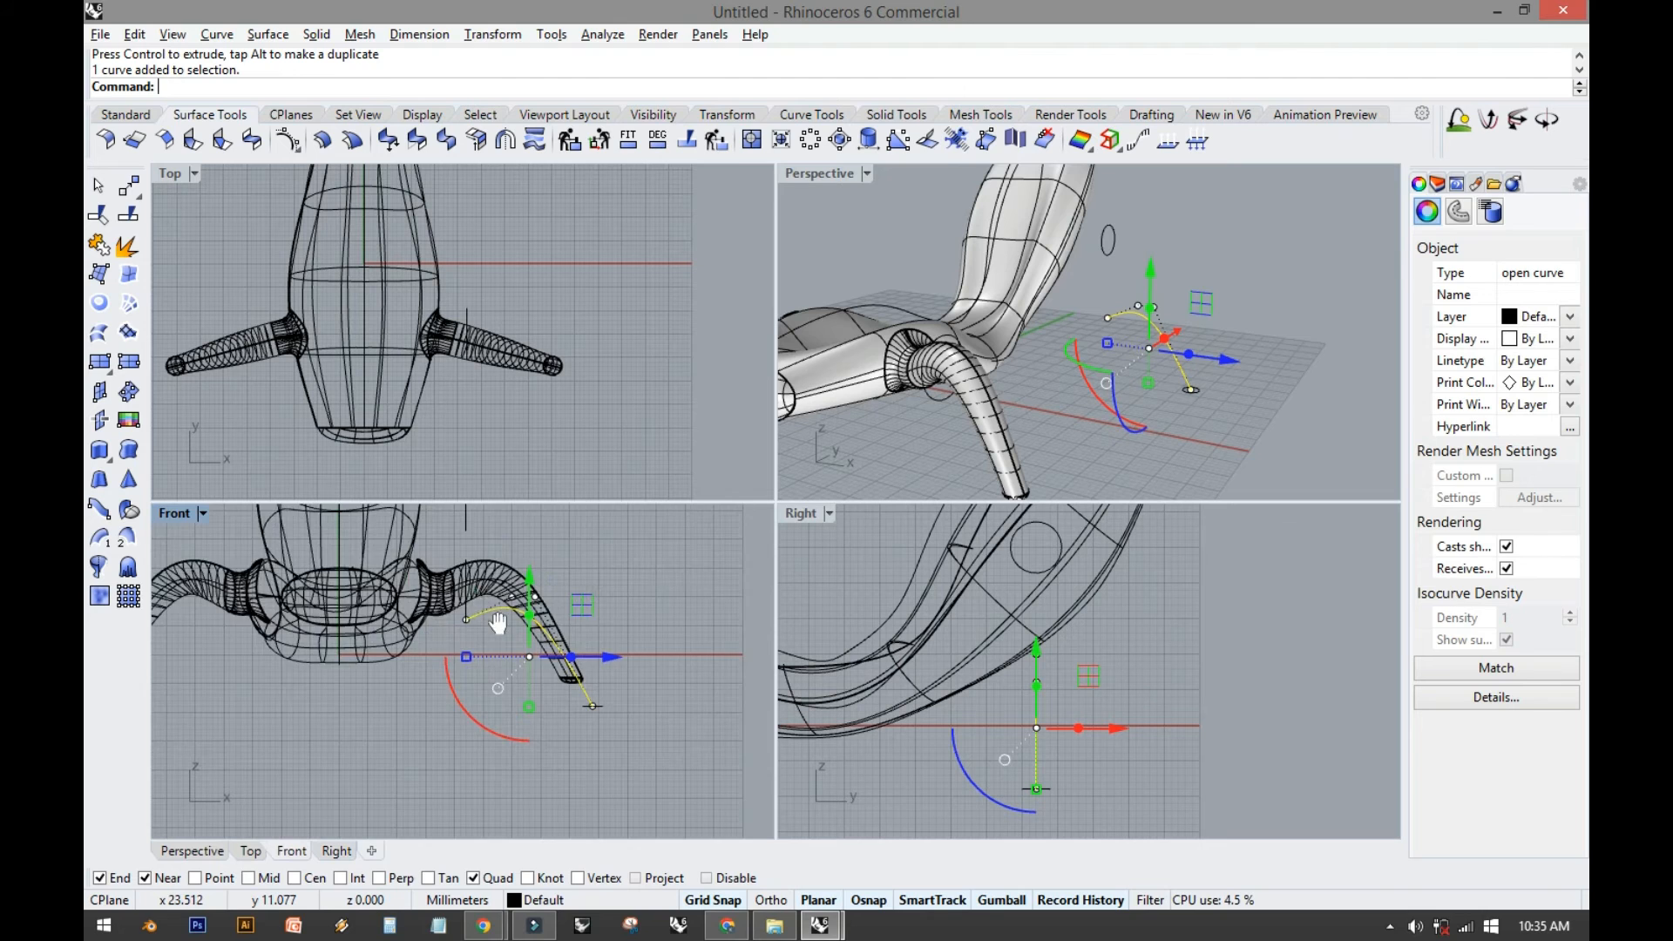
left_click_drag(483, 728, 485, 622)
right_click_drag(514, 645, 502, 593)
scroll(505, 610, "up", 3)
left_click(525, 699)
left_click_drag(526, 700, 541, 516)
left_click_drag(578, 699, 685, 701)
left_click(527, 569)
right_click_drag(526, 568, 522, 648)
left_click_drag(523, 609, 526, 536)
right_click_drag(631, 713, 584, 723)
left_click(583, 738)
right_click_drag(605, 664, 585, 716)
left_click_drag(566, 712, 593, 589)
key("Escape")
key("Escape")
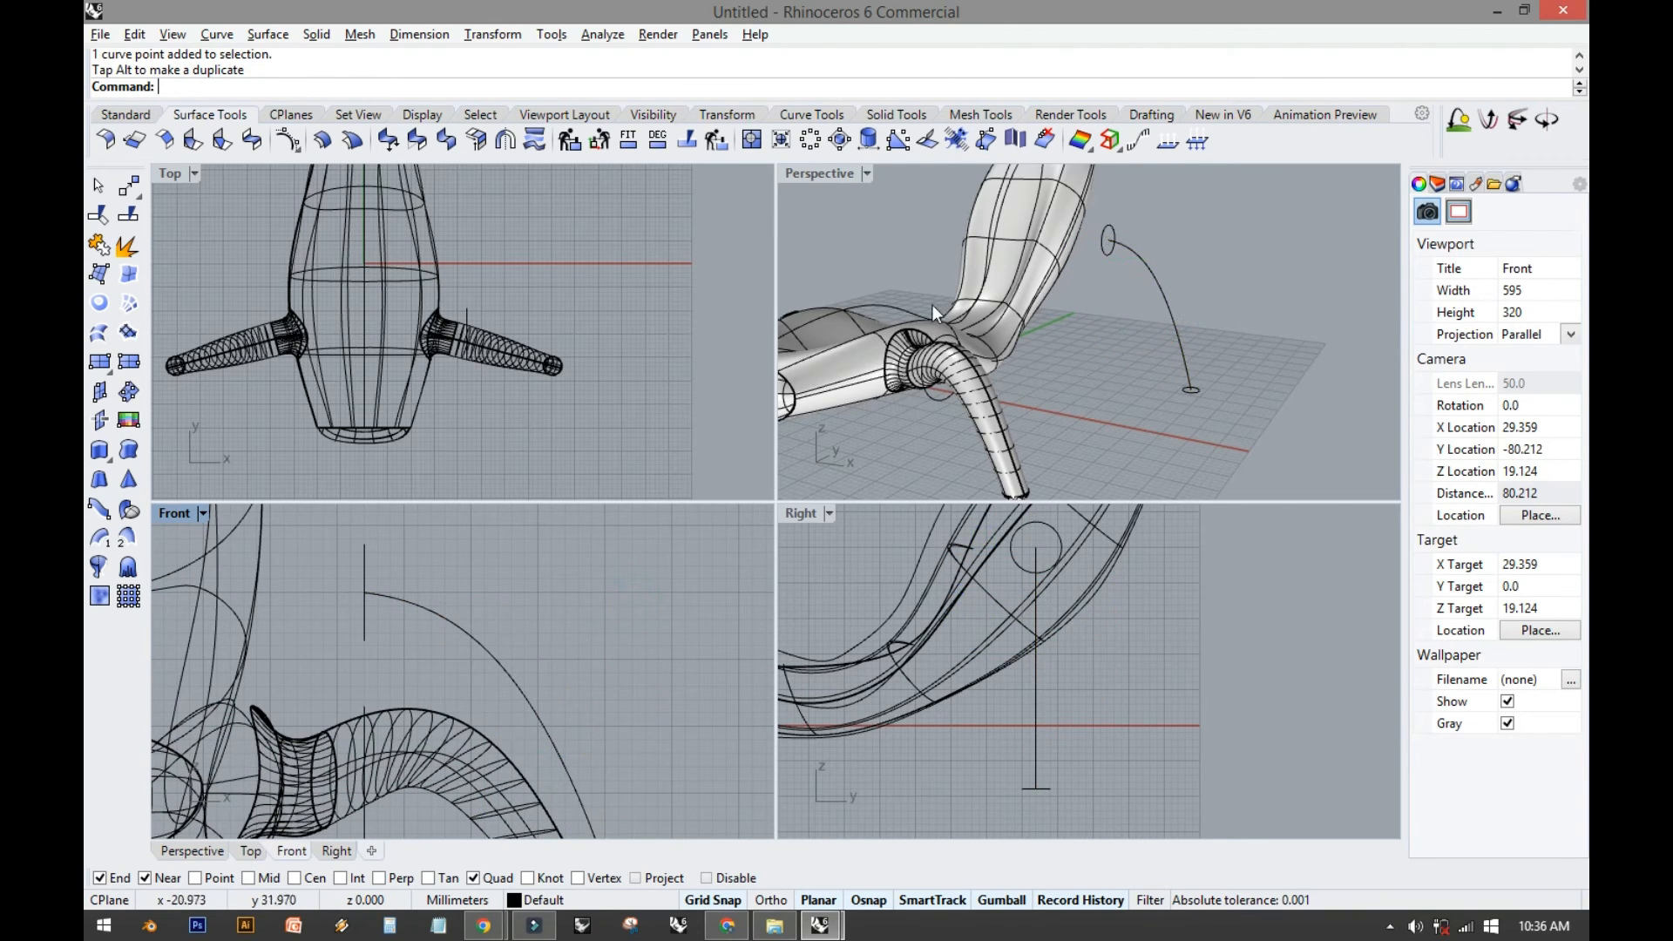
Start a Sweep 1 Rail in the maximized Perspective view, with the arched curve as rail and both circles as cross sections.
double_click(855, 172)
right_click_drag(900, 247, 441, 294)
left_click(144, 117)
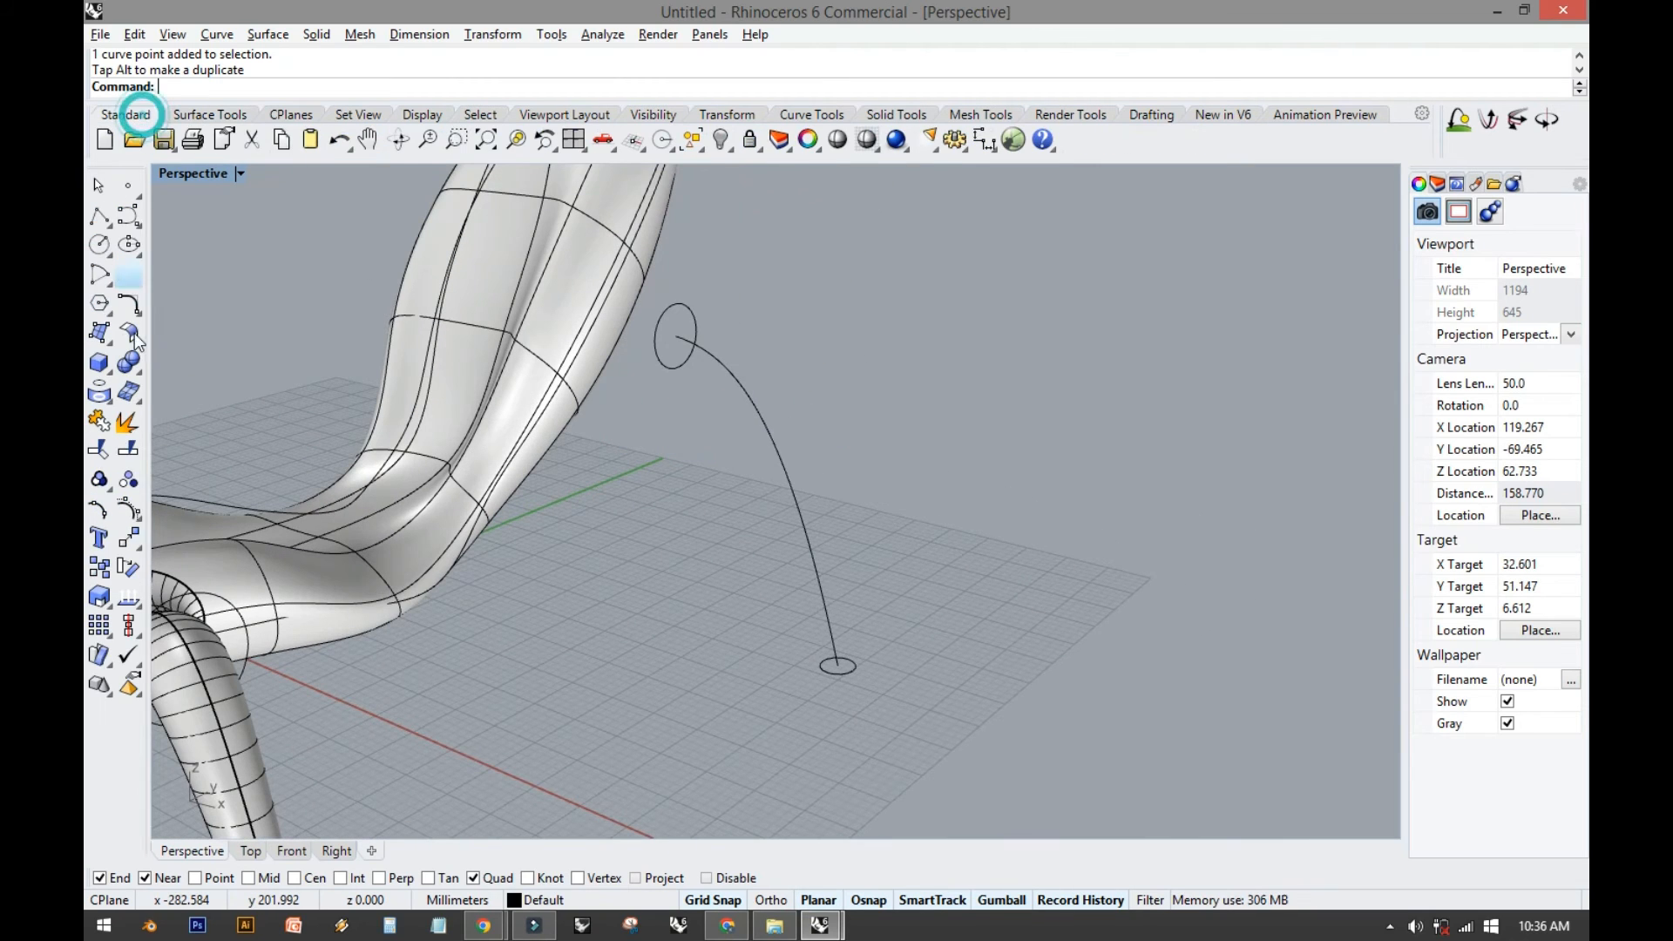
left_click(197, 118)
left_click(101, 538)
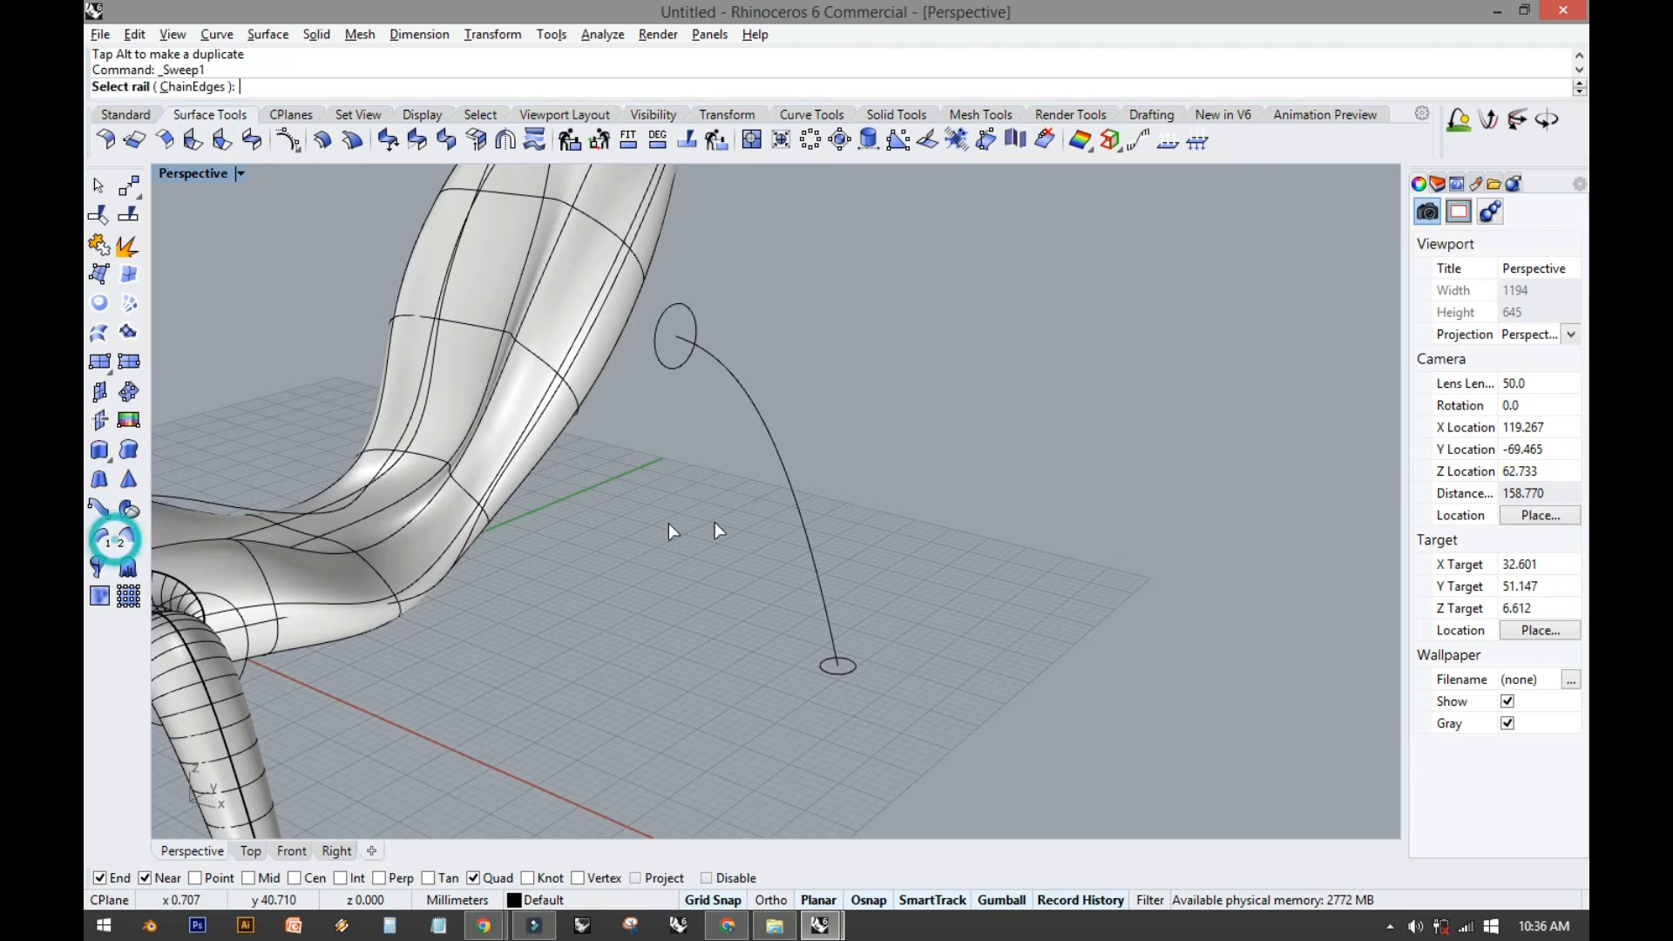
left_click(758, 399)
left_click(673, 359)
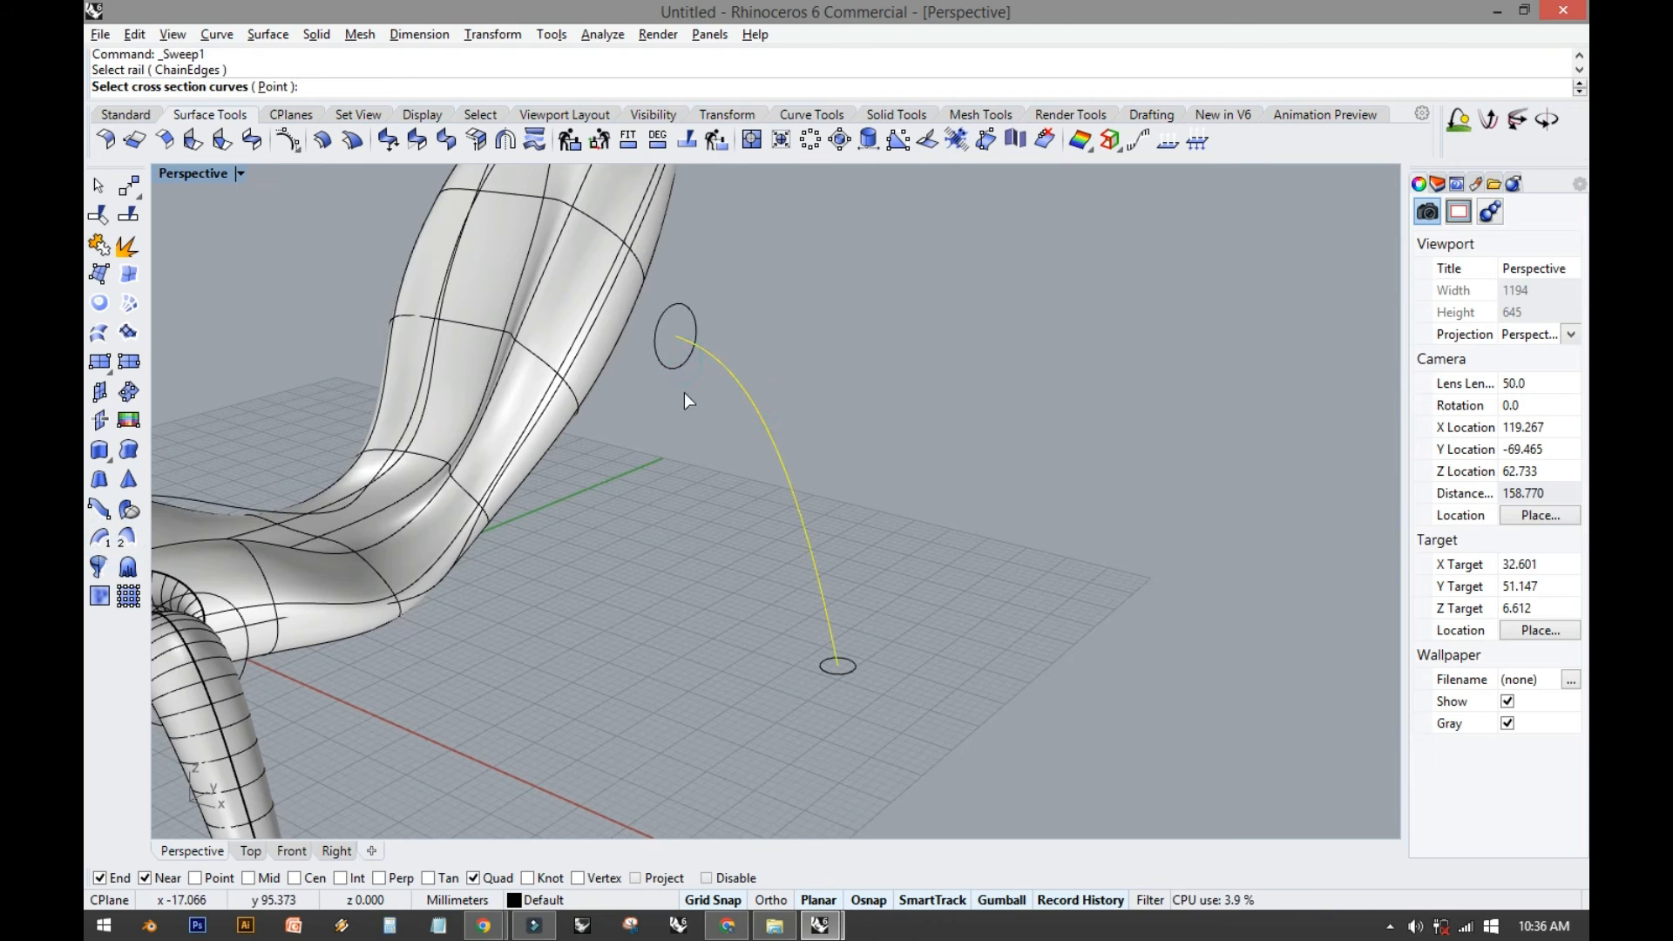
left_click(675, 366)
left_click(850, 676)
right_click(780, 690)
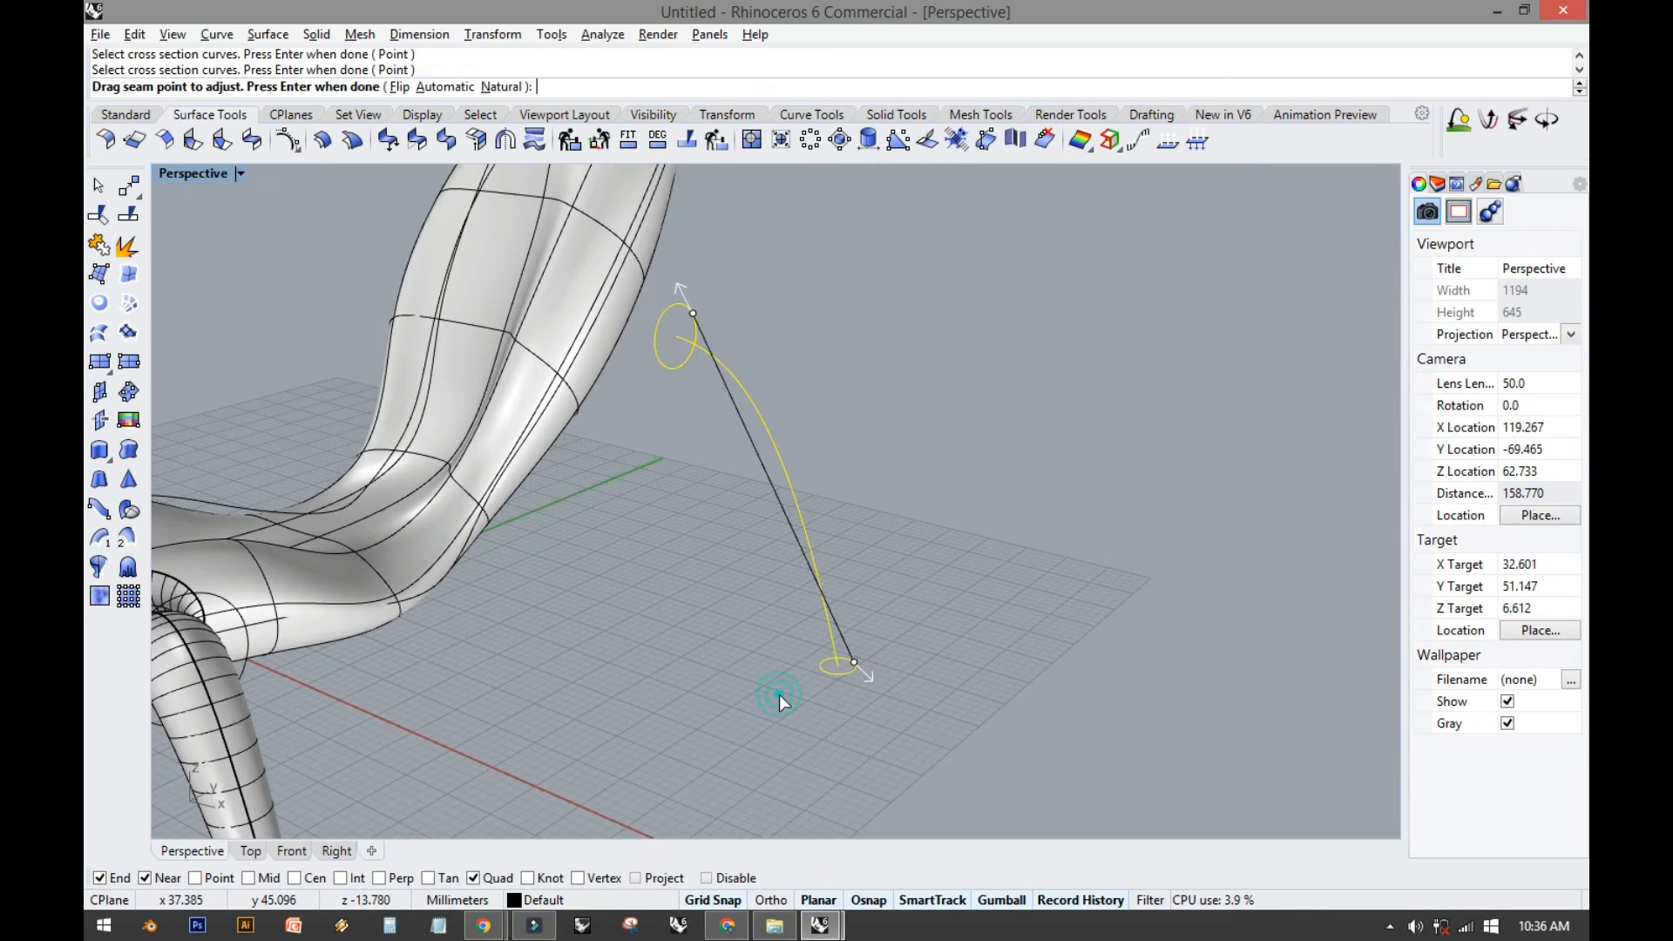
Align the seam points of both circles and complete the sweep with Freeform frame style and unchanged cross sections.
right_click_drag(680, 687, 673, 534)
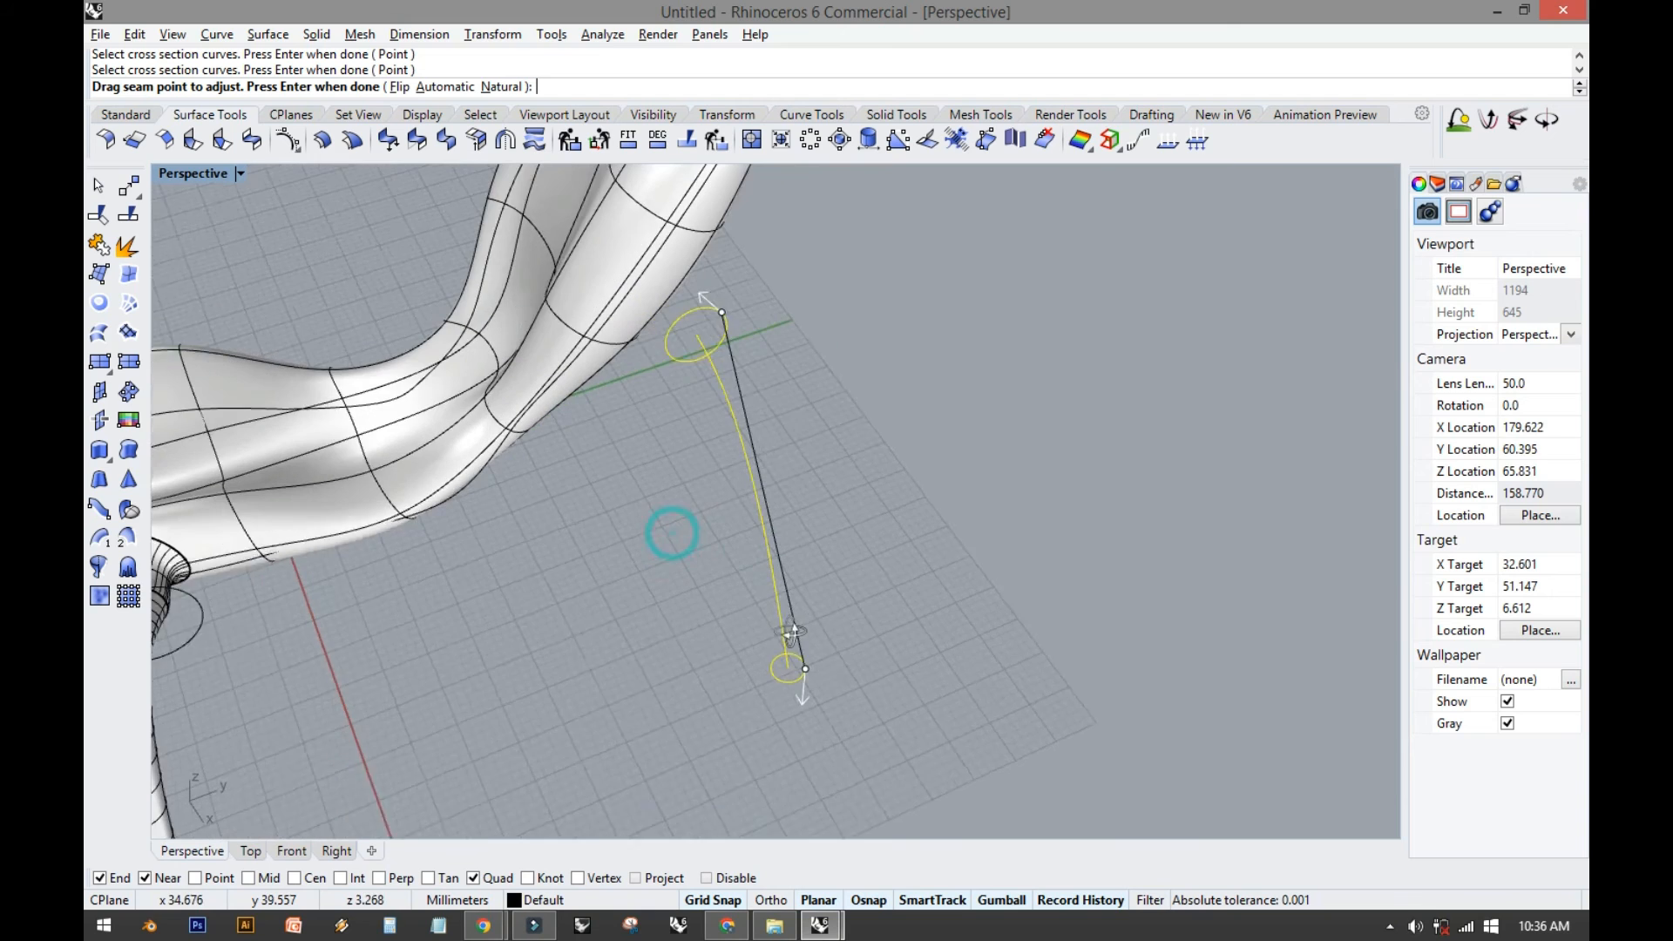
left_click_drag(720, 317, 690, 315)
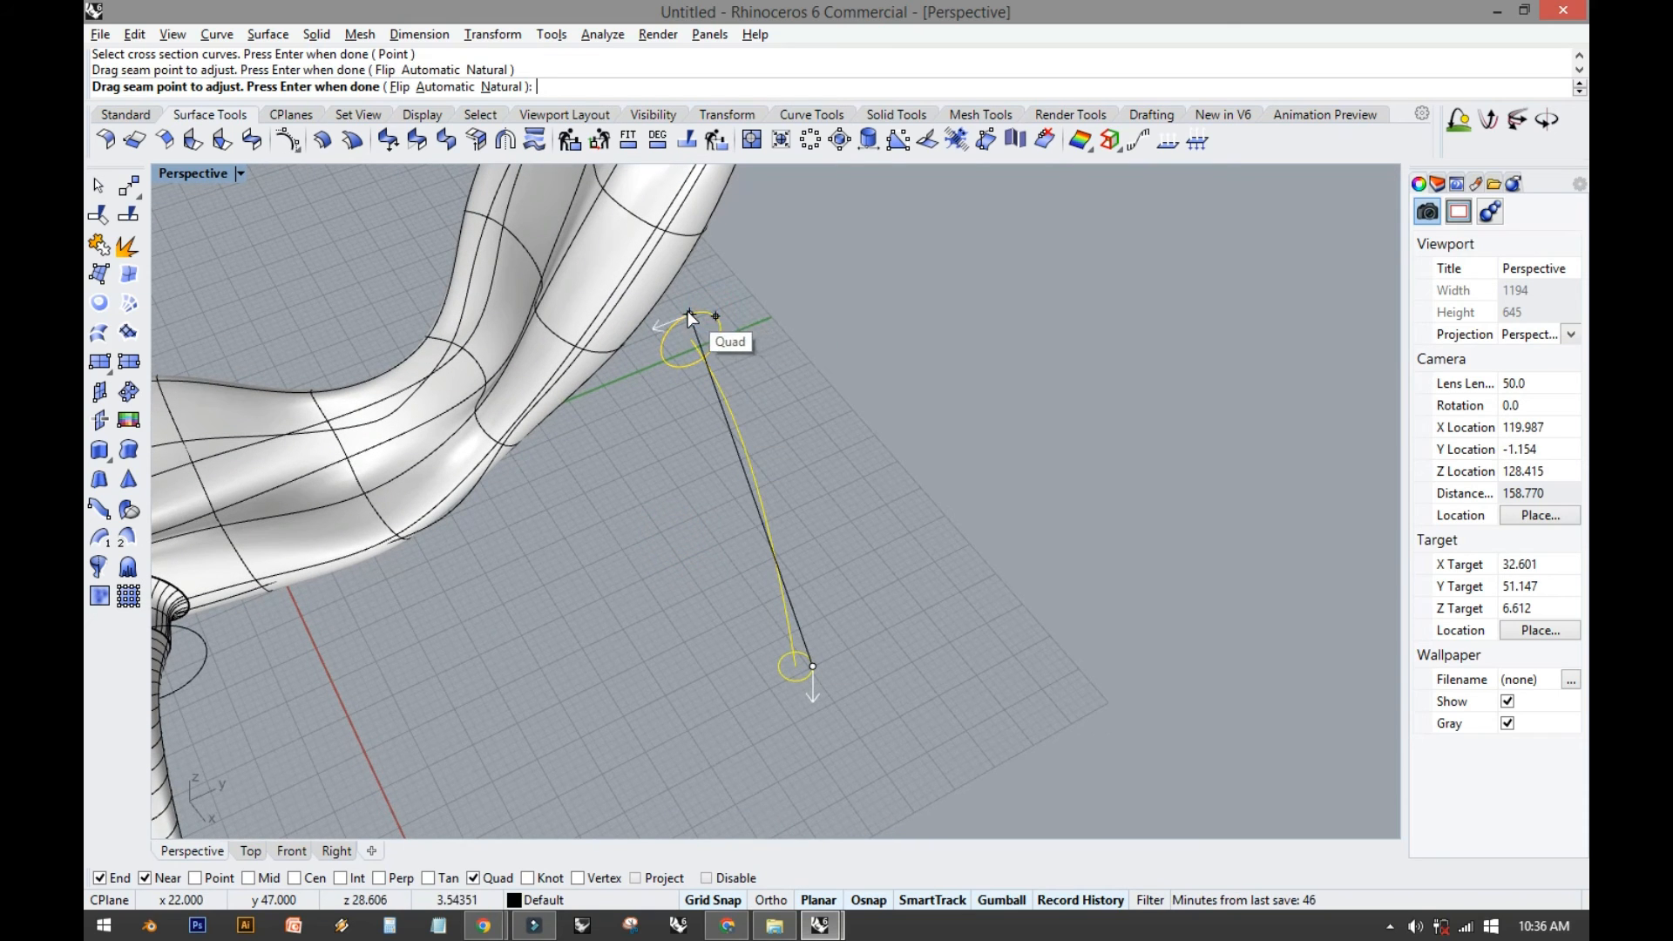
left_click(793, 674)
right_click(710, 586)
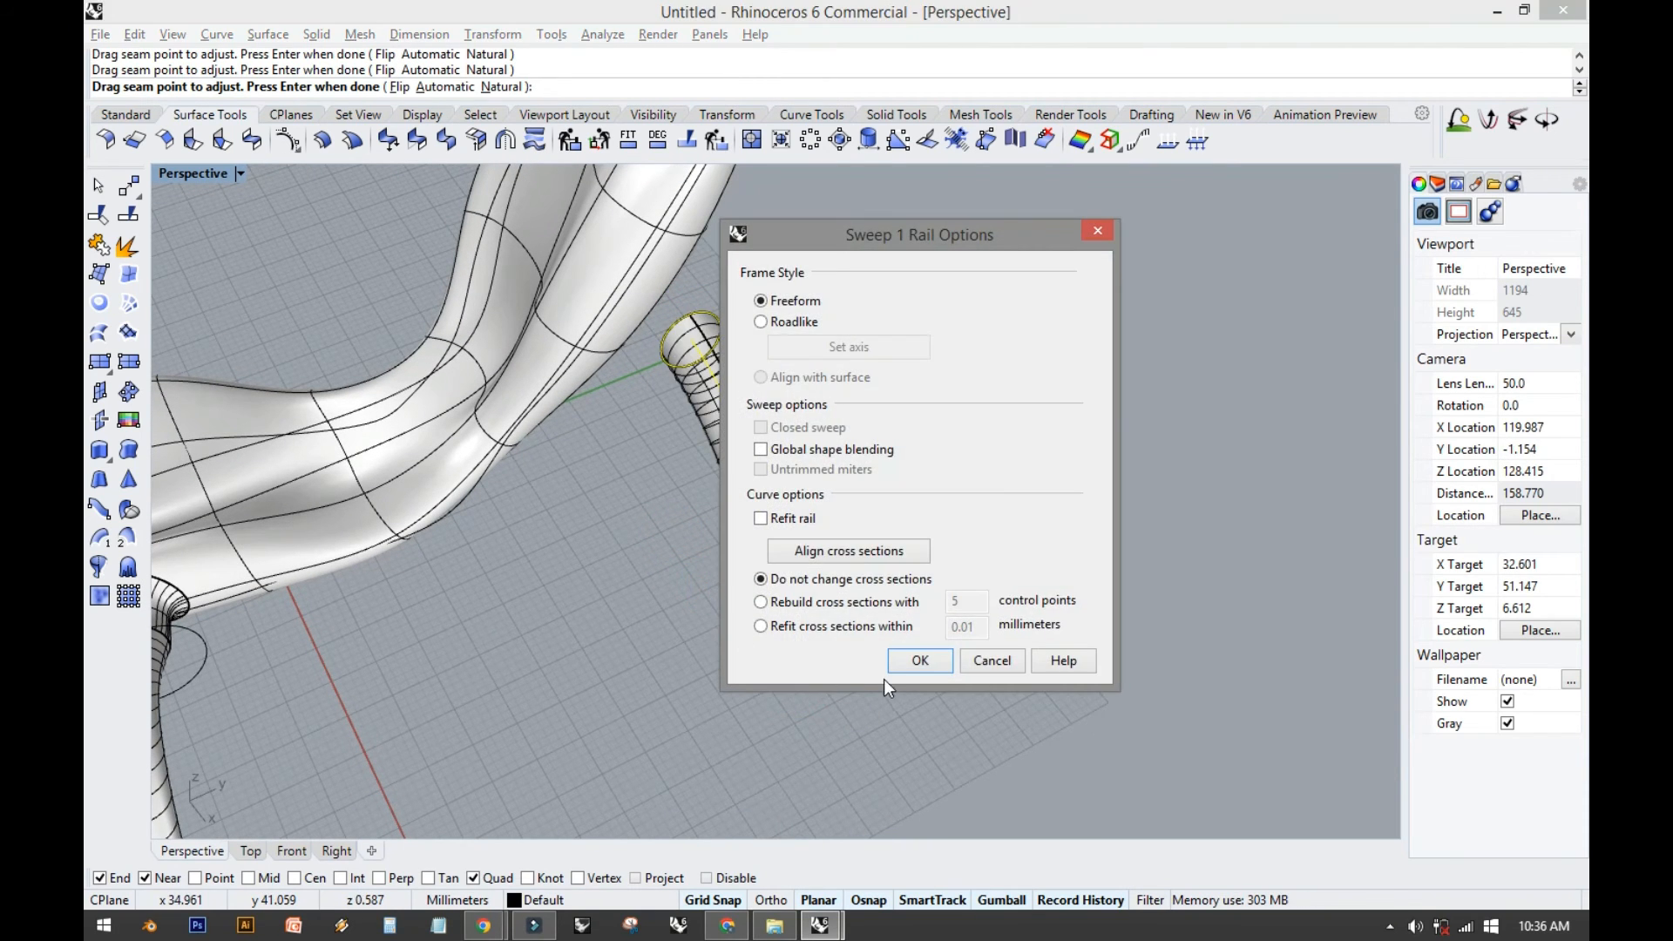
left_click(911, 662)
Close the new tube's open lower end with a Patch surface using 7 U spans and 7 V spans.
right_click_drag(906, 669, 708, 605)
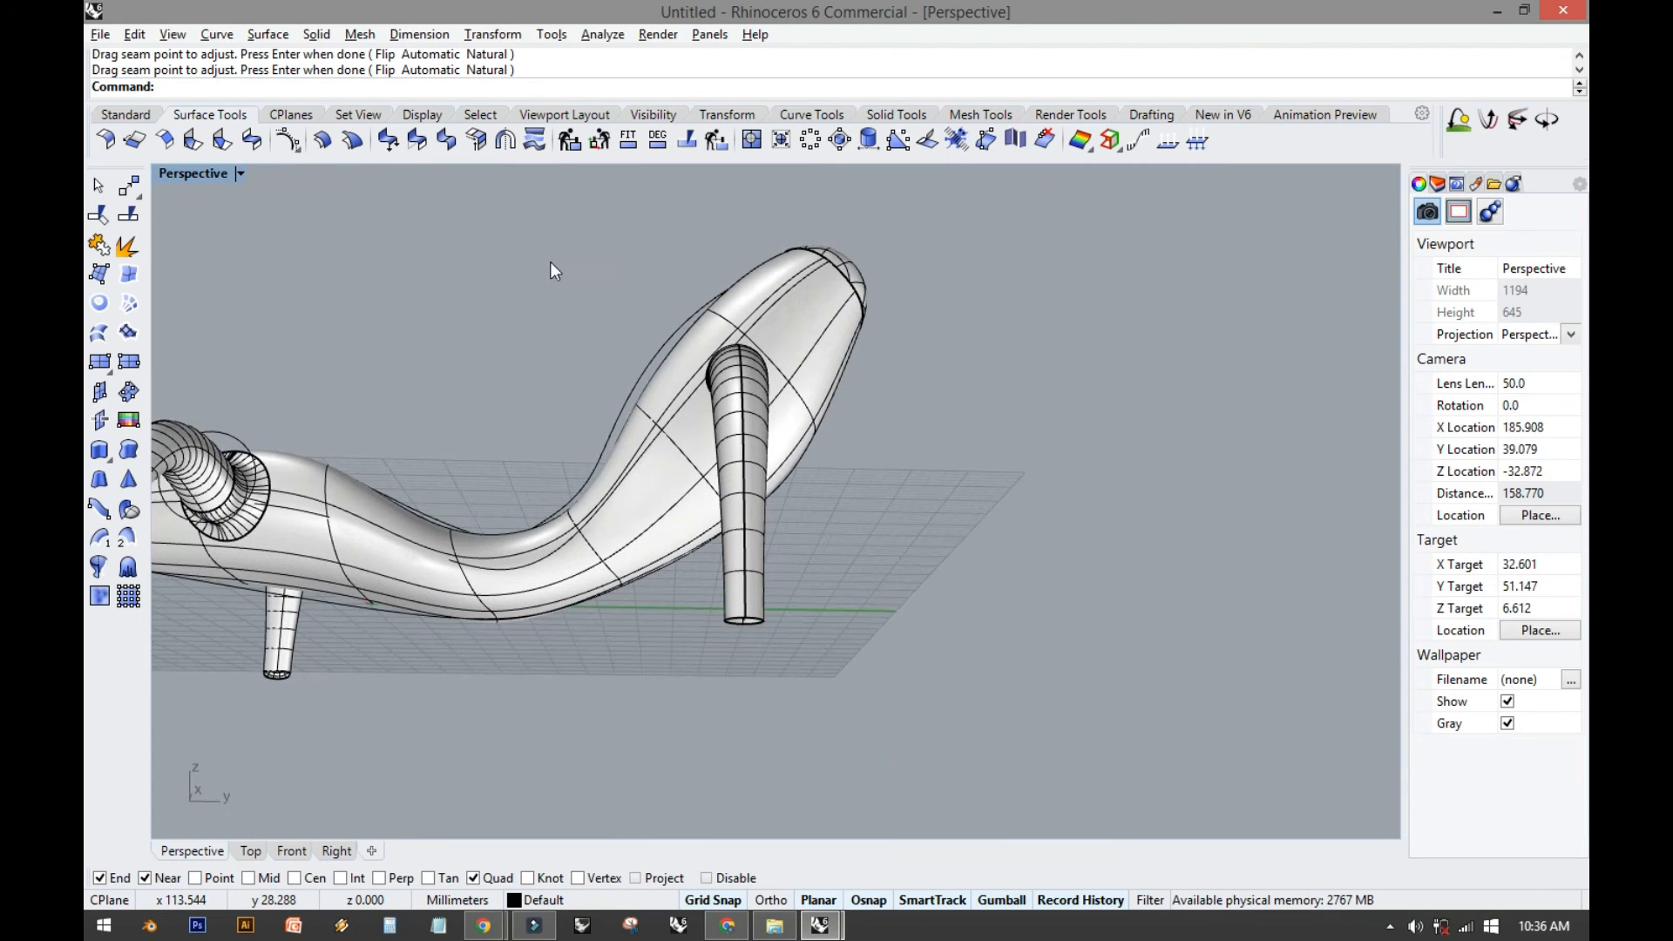
left_click(268, 34)
left_click(322, 349)
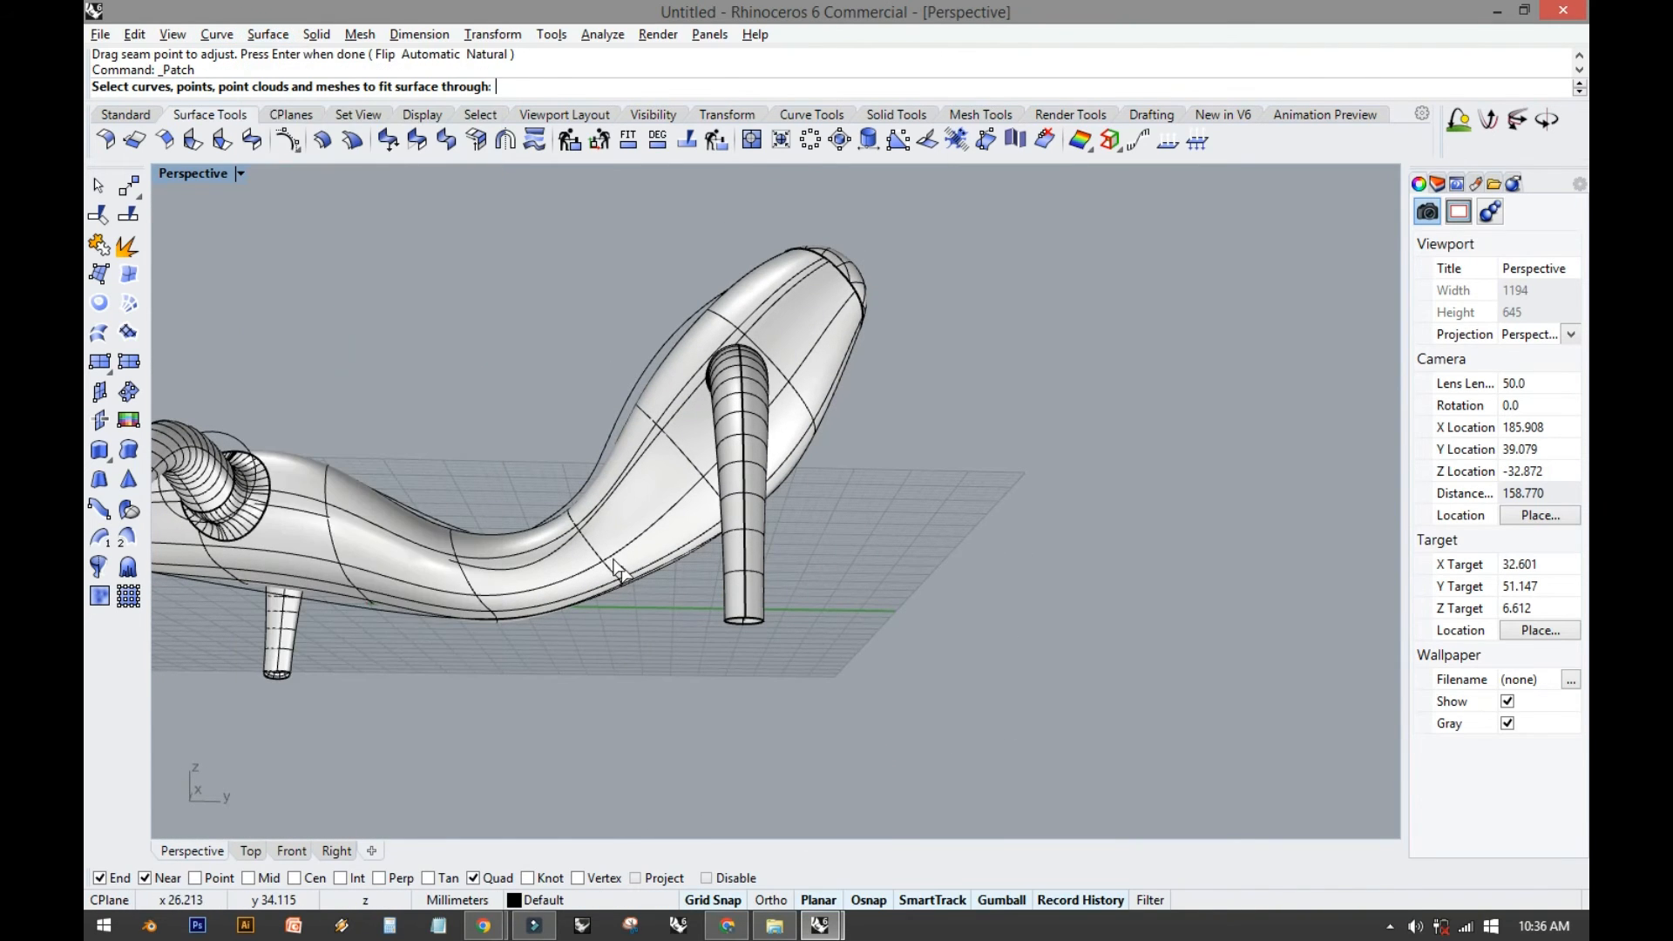
scroll(732, 635, "up", 3)
scroll(793, 641, "up", 2)
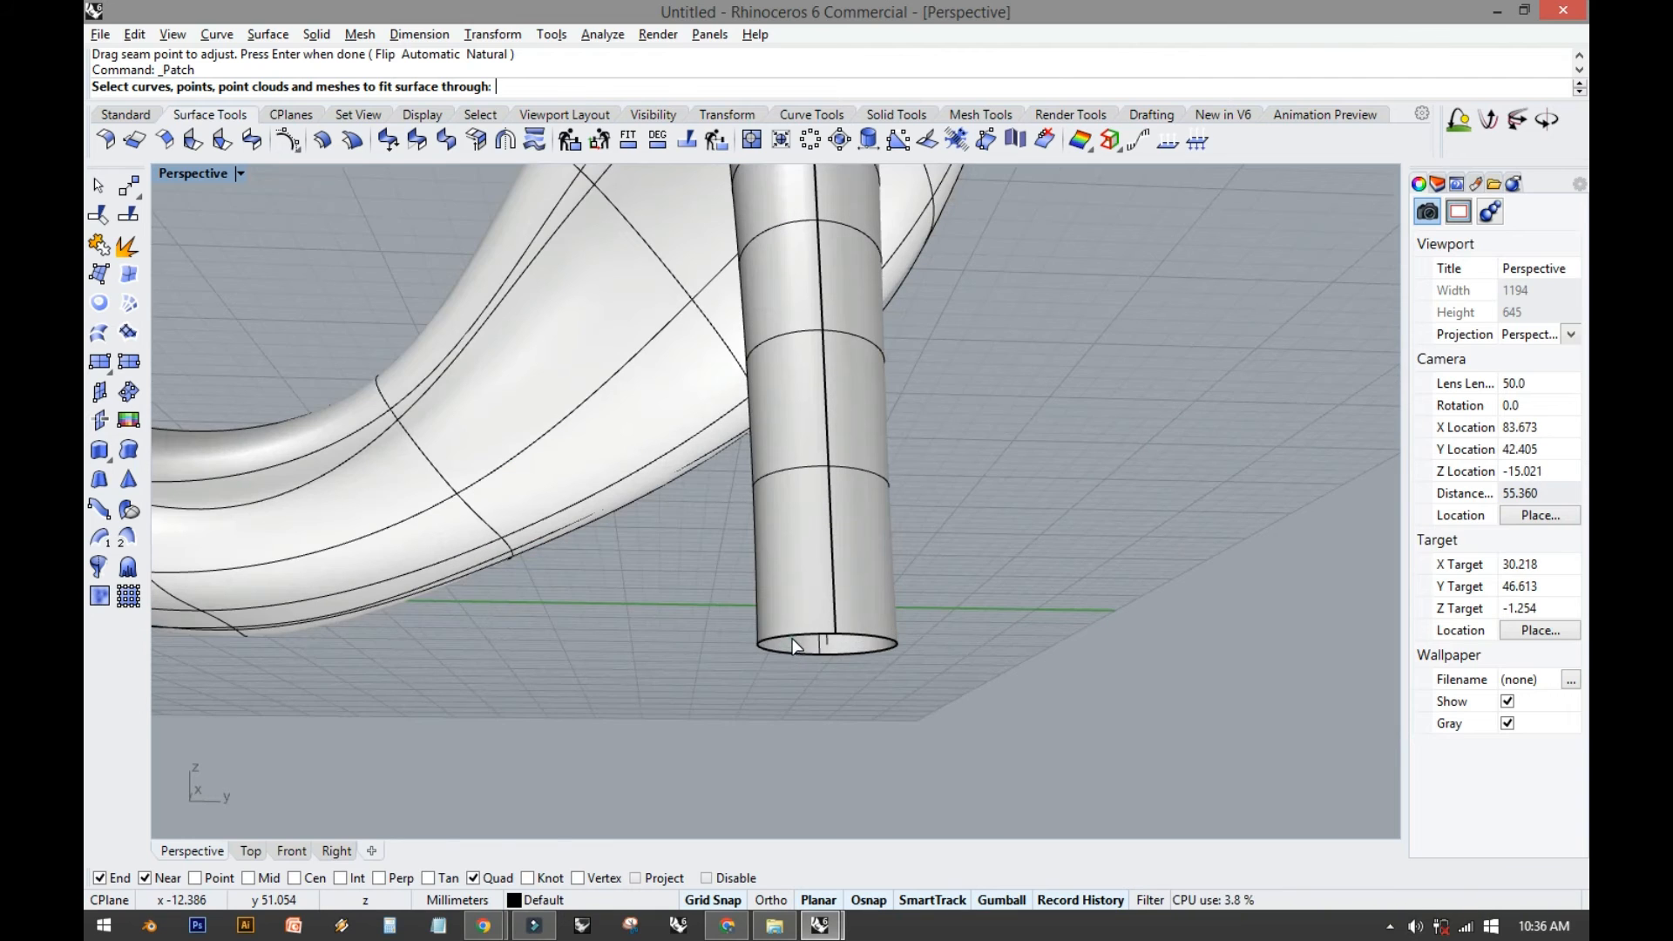
left_click(793, 642)
left_click(856, 707)
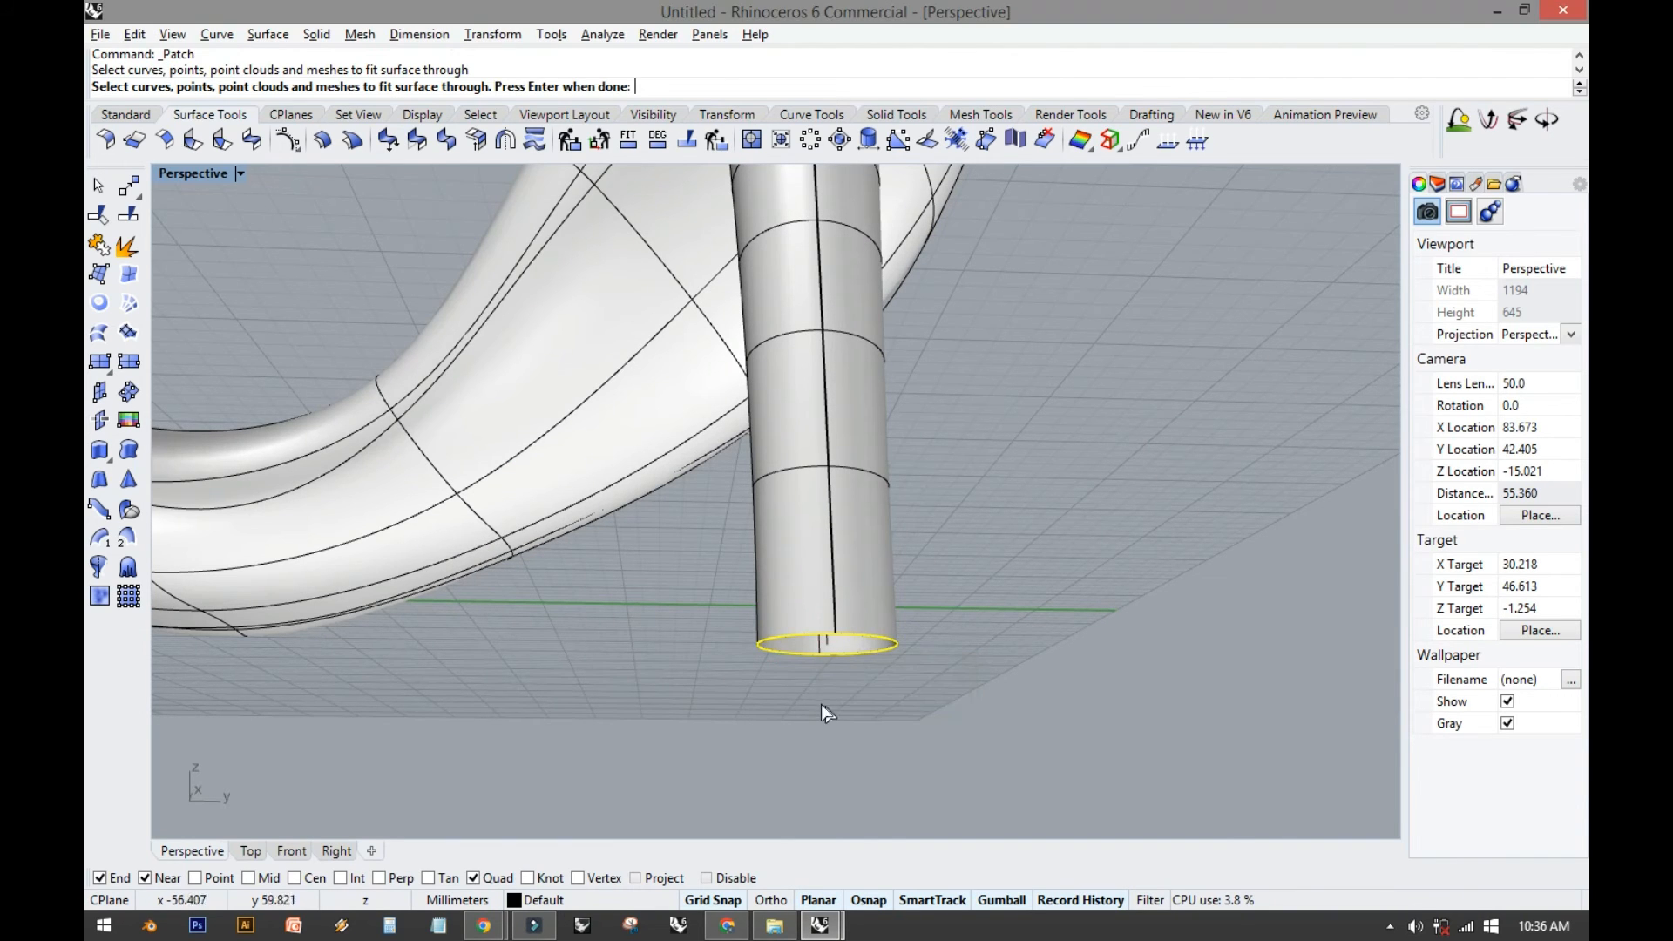
right_click(783, 671)
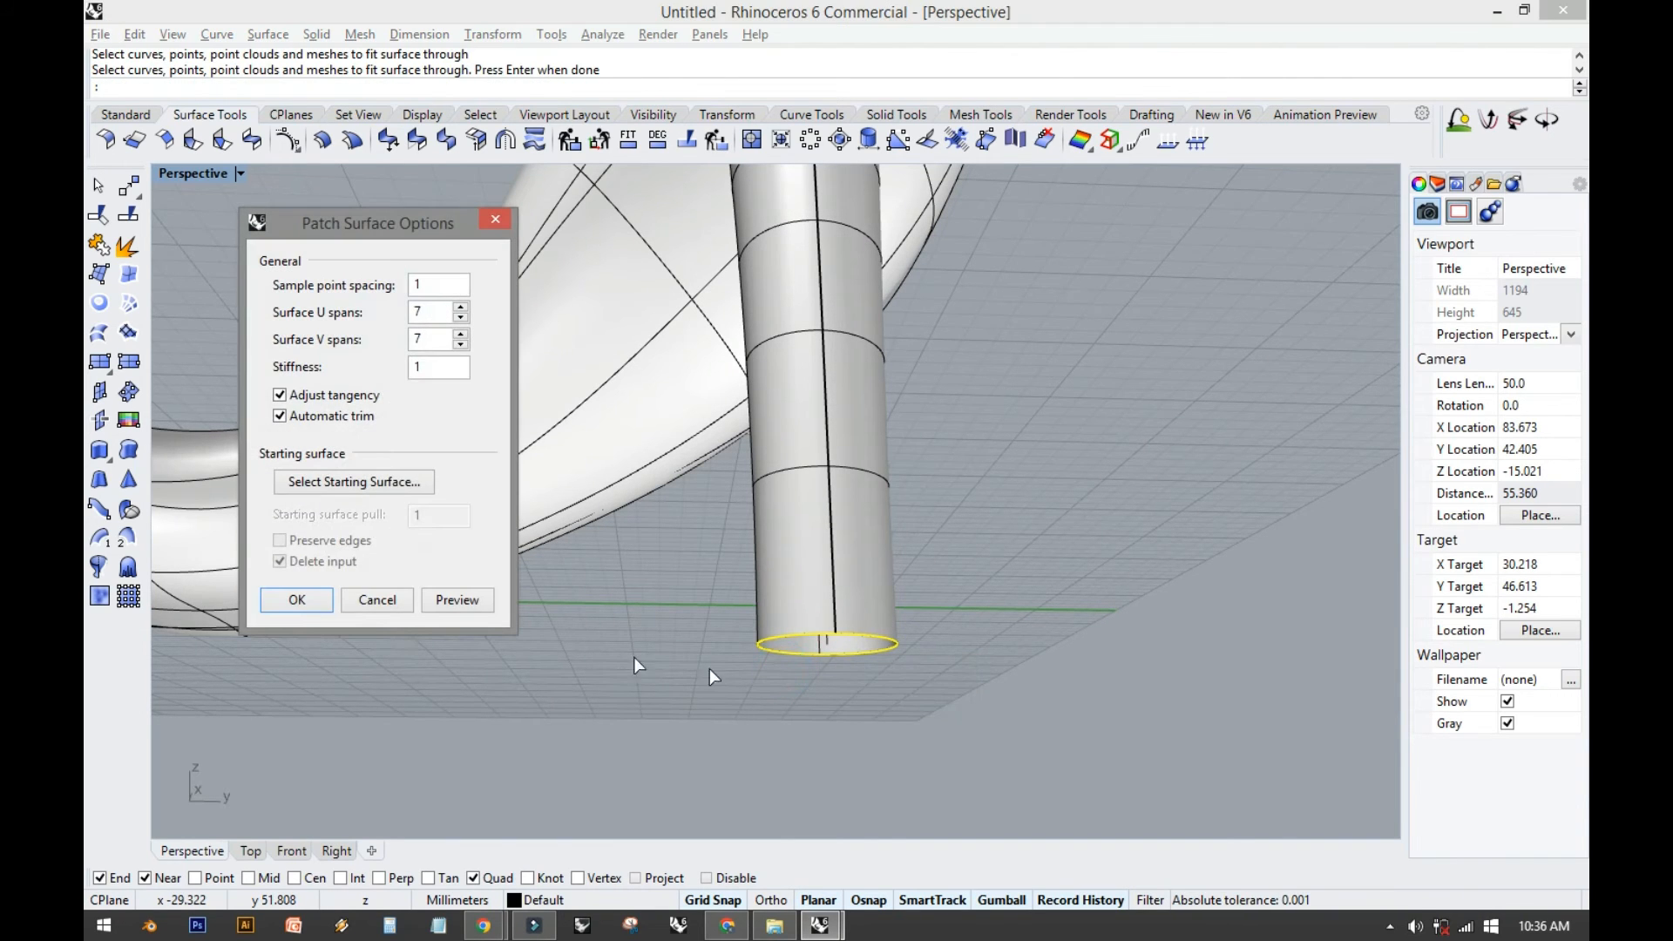
left_click(297, 600)
right_click_drag(437, 631, 524, 665)
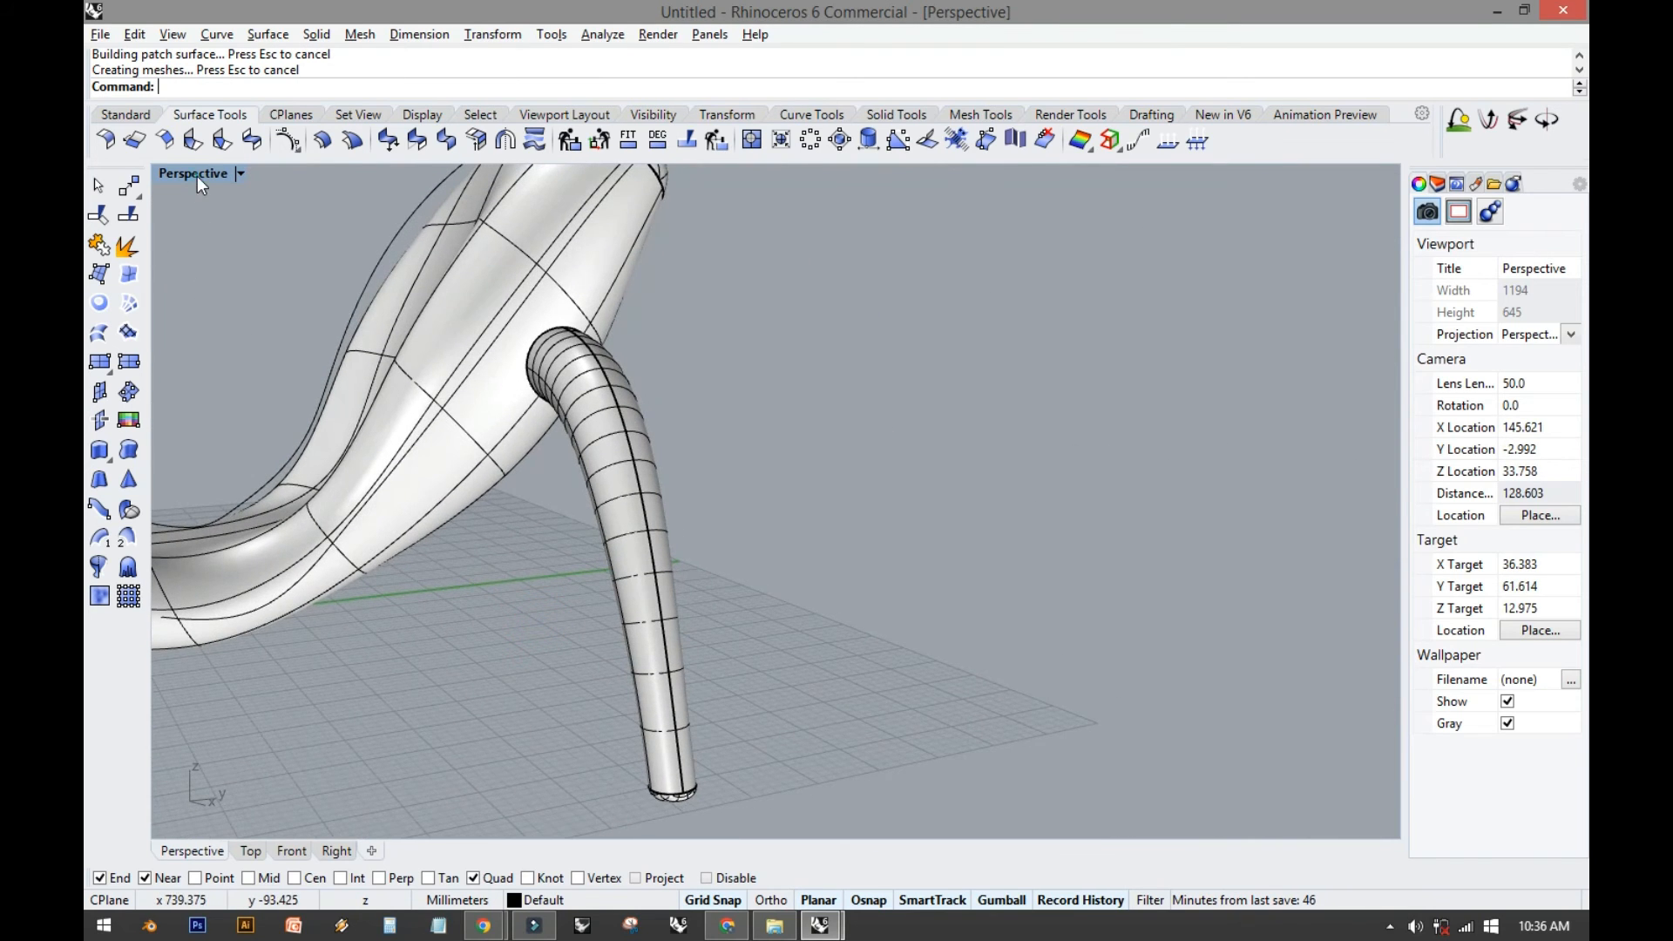
Scale up the raised circle around the new tube's upper end uniformly in the maximized Right view.
double_click(195, 174)
double_click(793, 519)
scroll(701, 366, "up", 5)
left_click(598, 371)
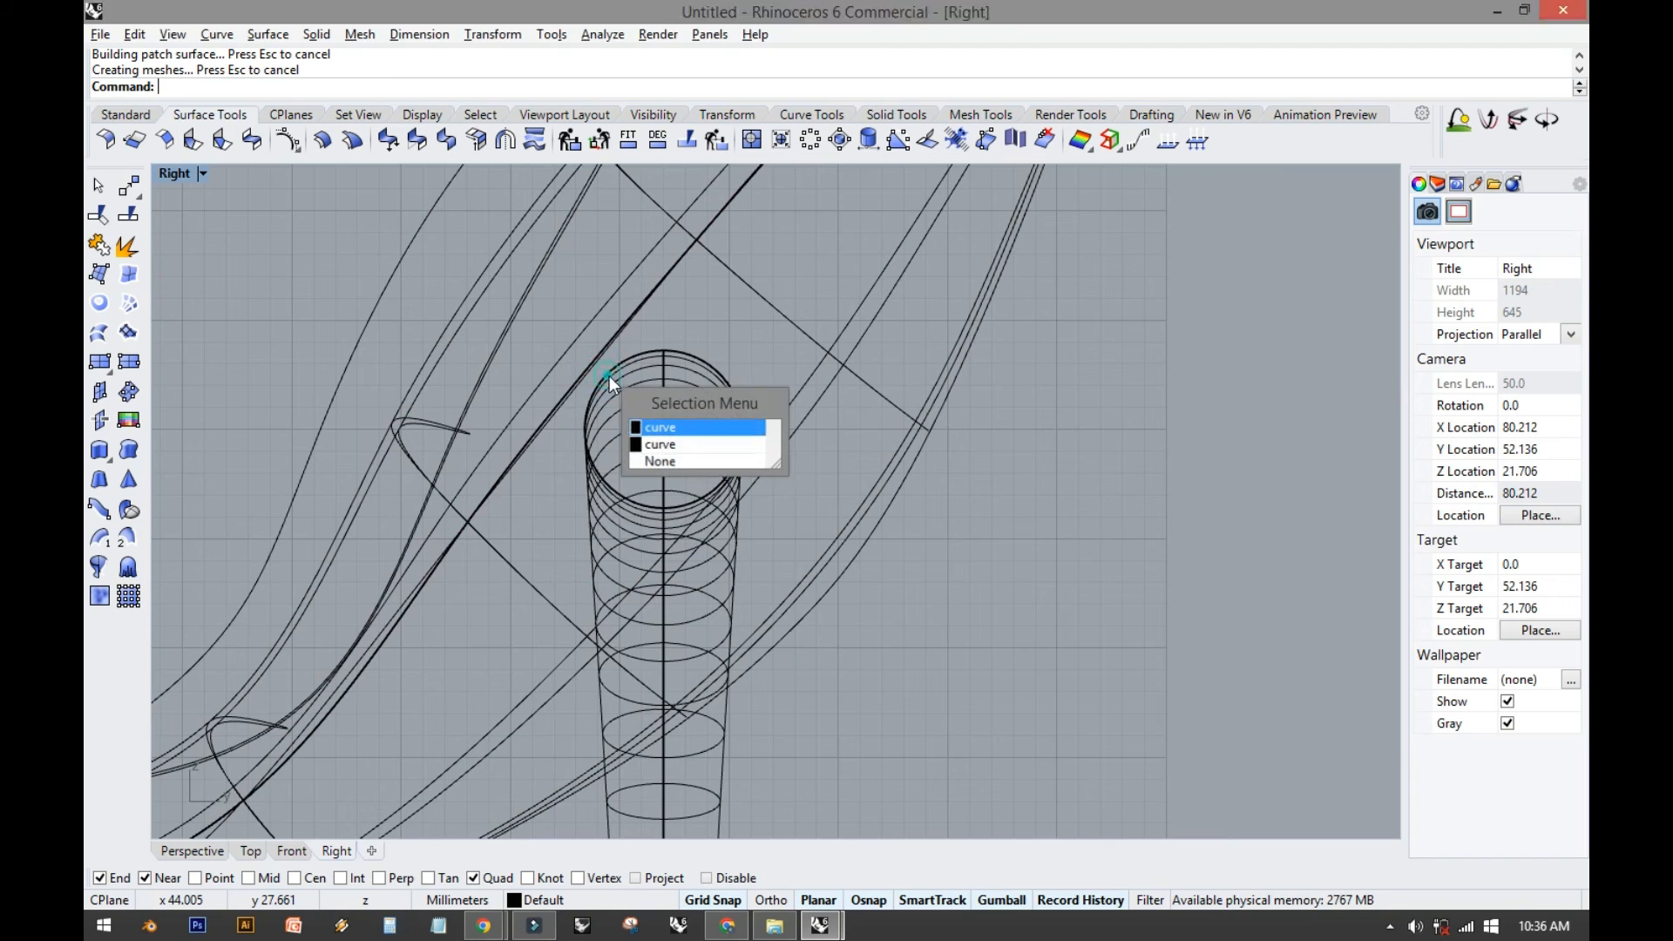
left_click(661, 434)
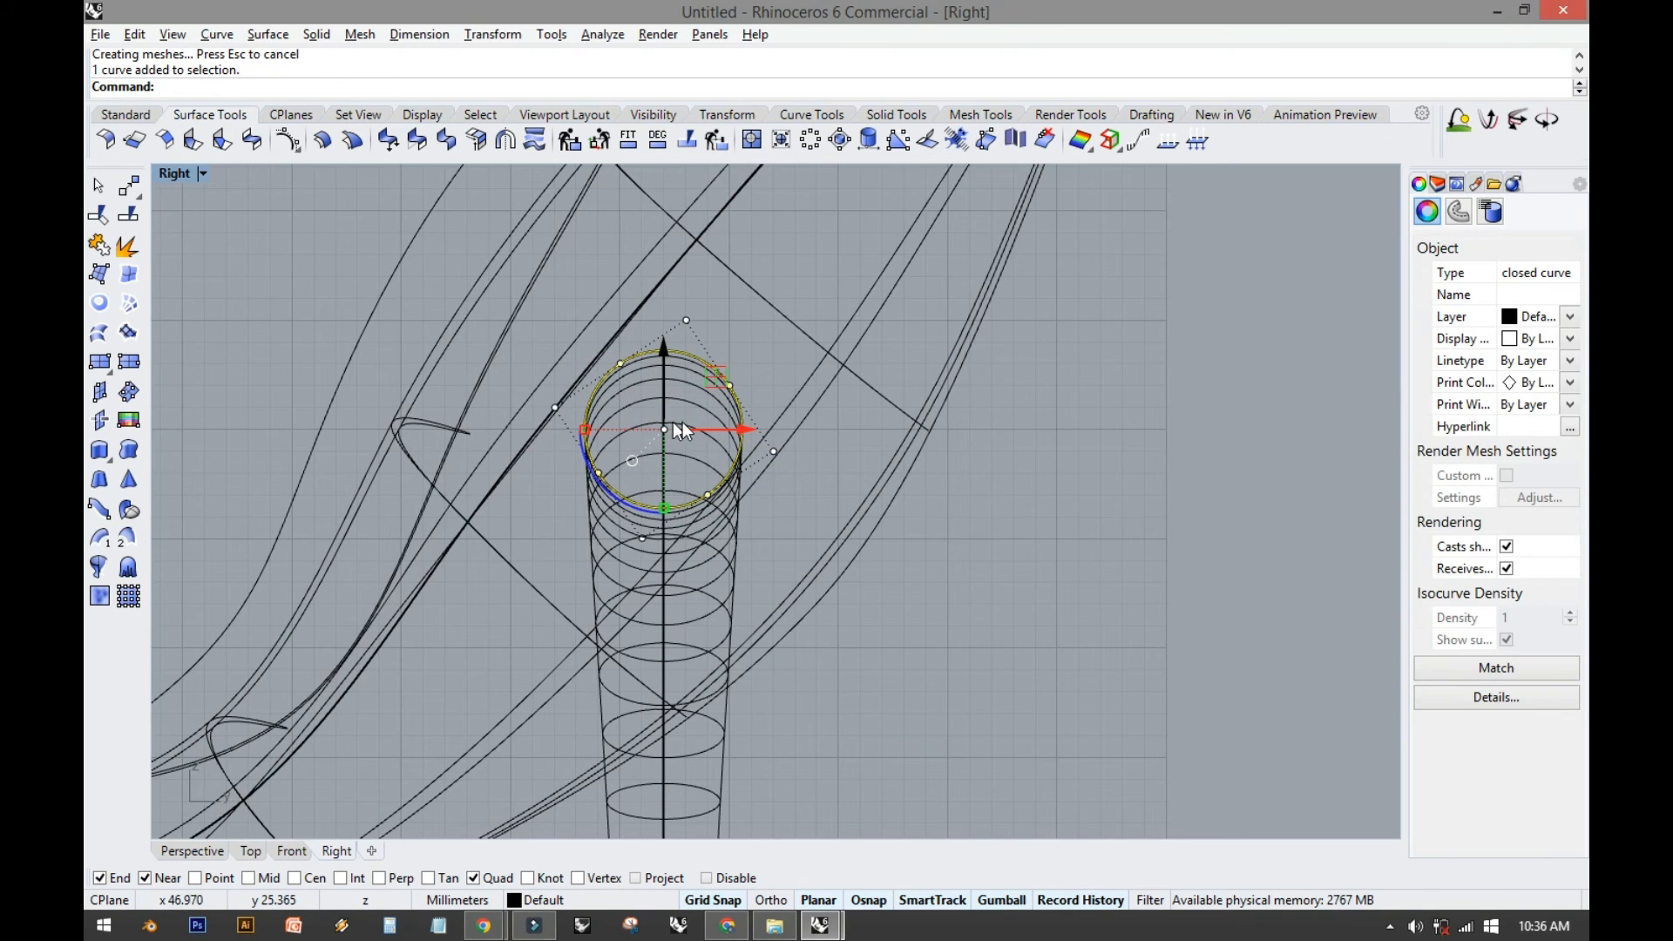
left_click_drag(584, 430, 533, 429)
left_click(923, 598)
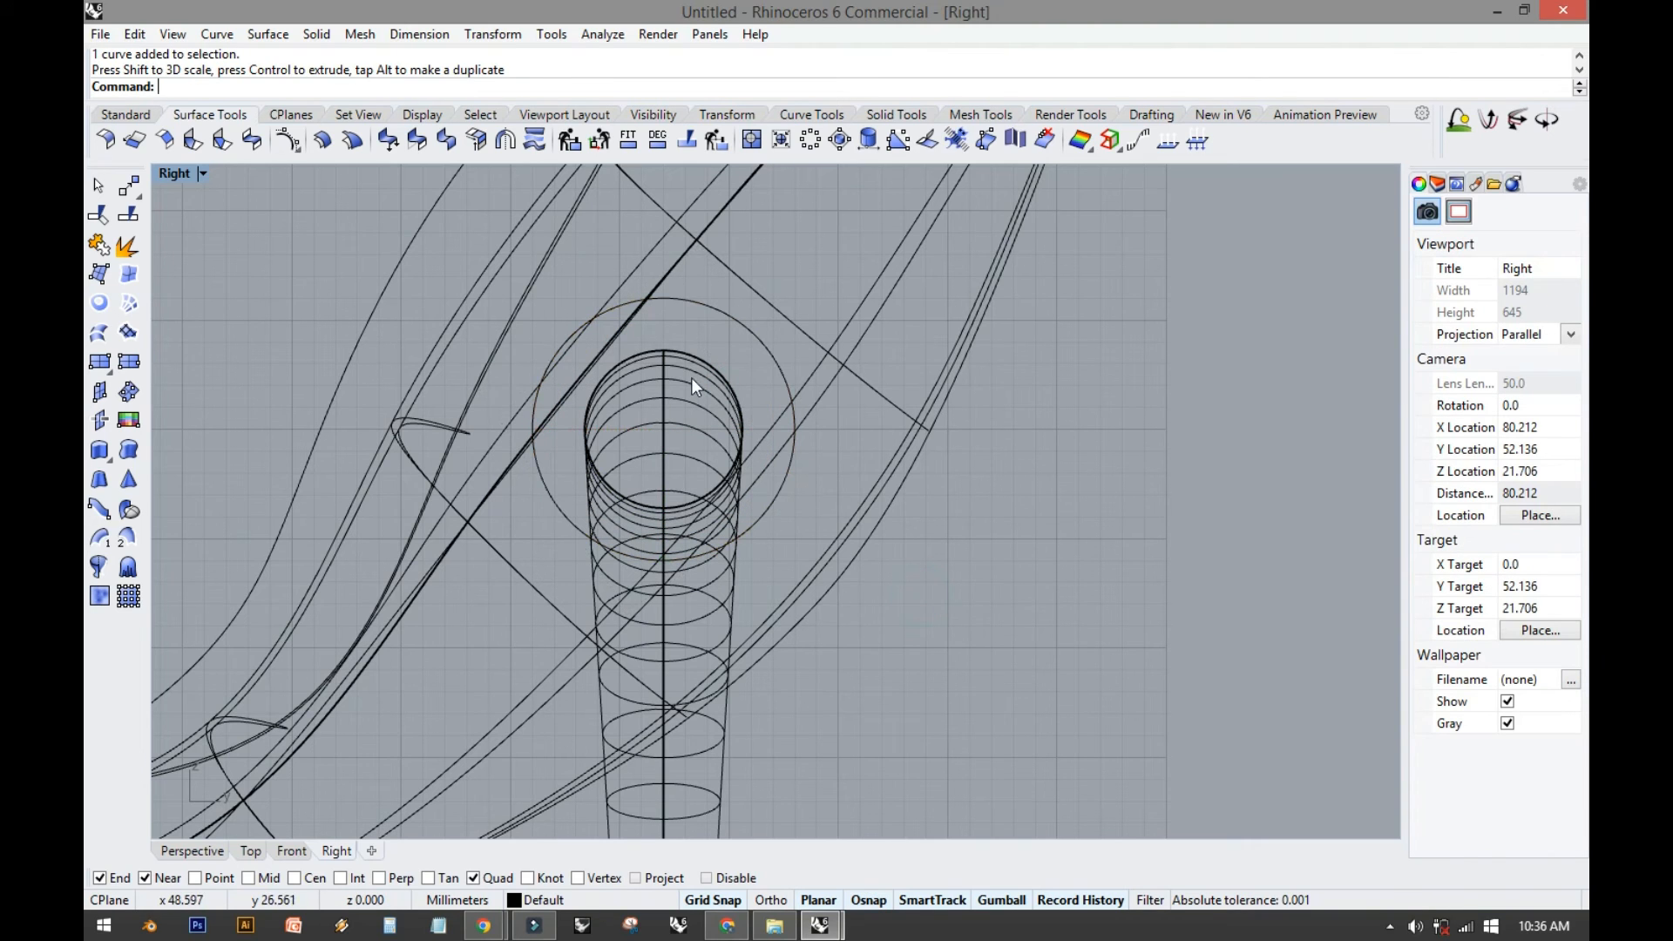
Try to trim the body inside the enlarged circle in the Right view, and undo that trim.
left_click(703, 305)
left_click(125, 114)
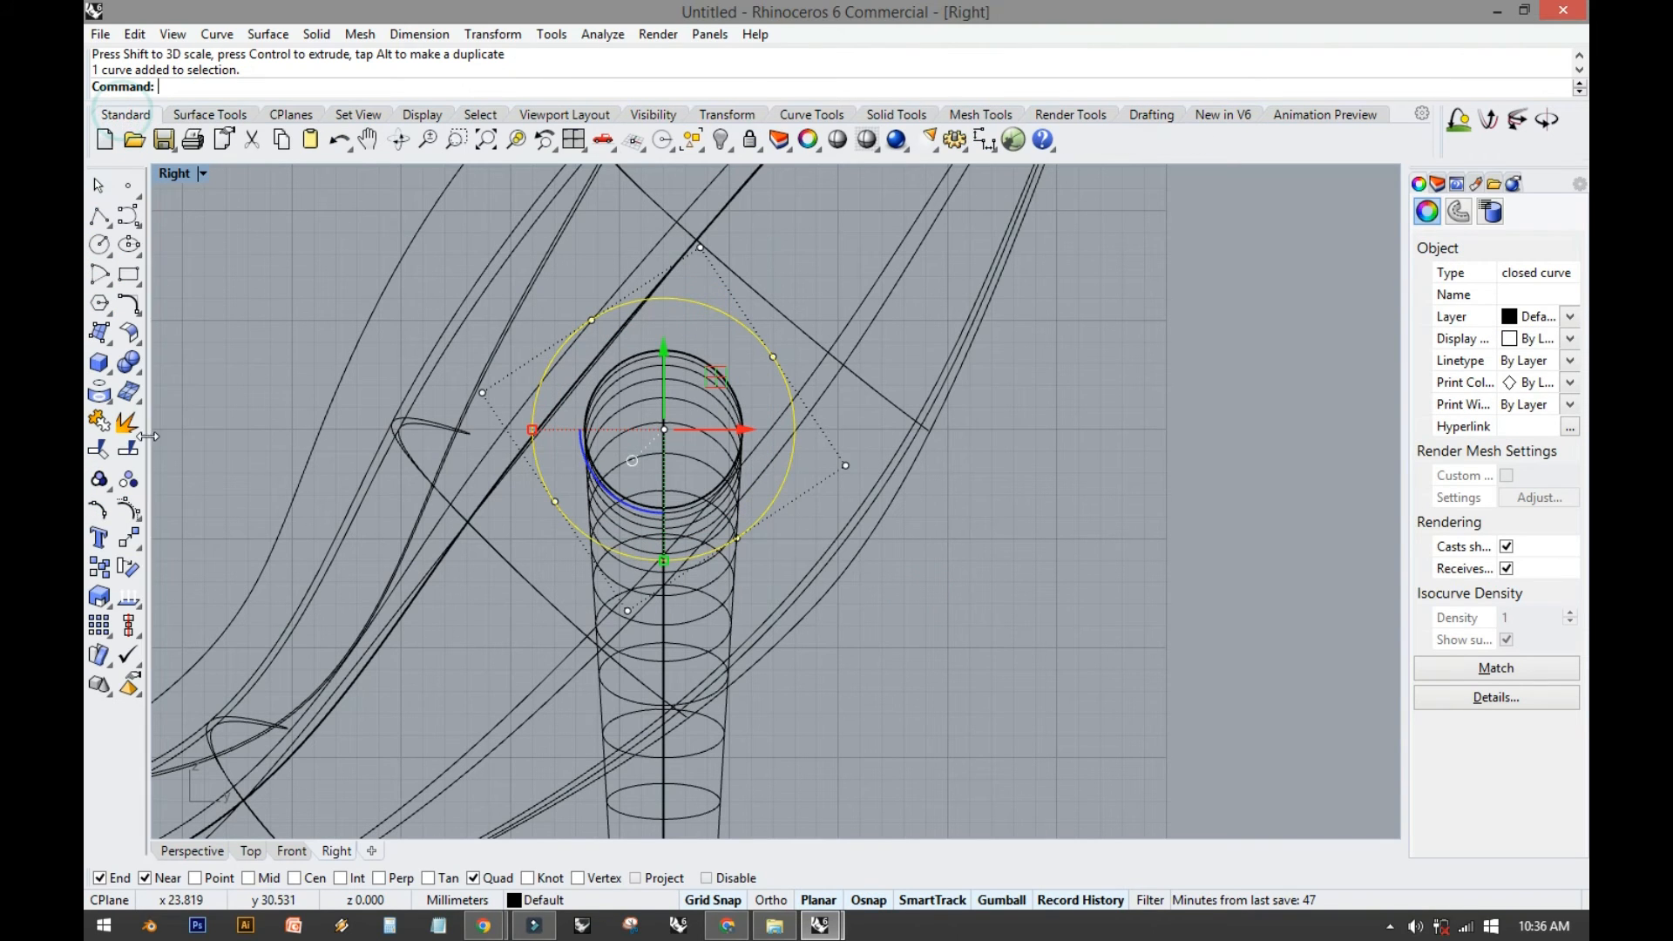
left_click(98, 450)
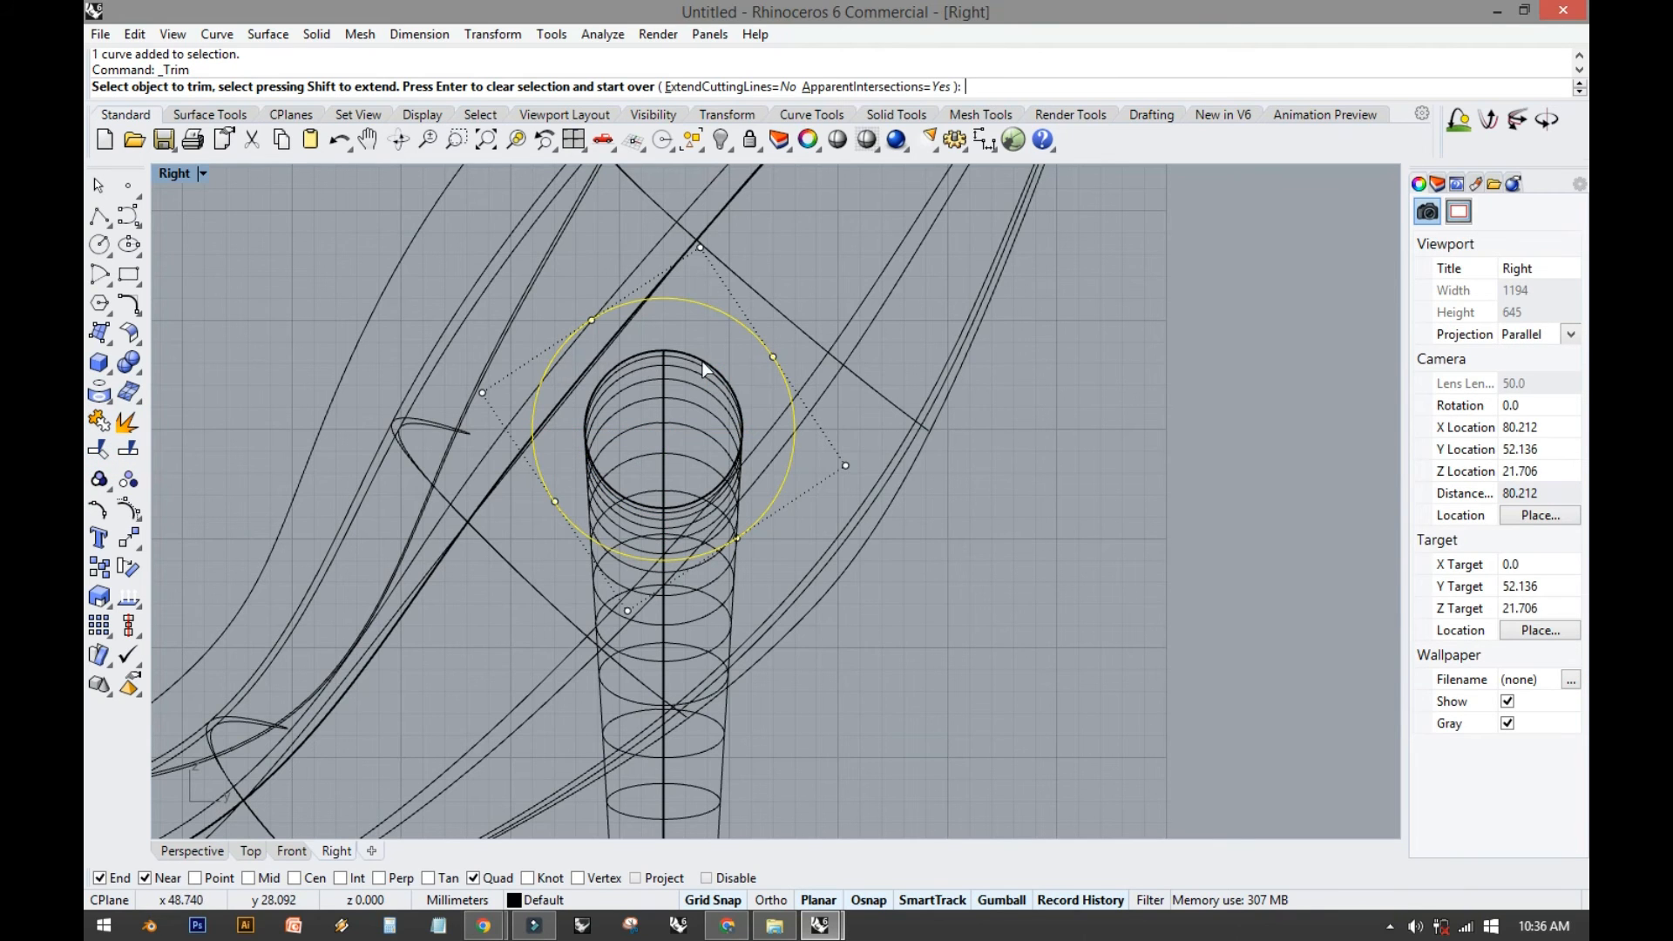
scroll(572, 365, "up", 2)
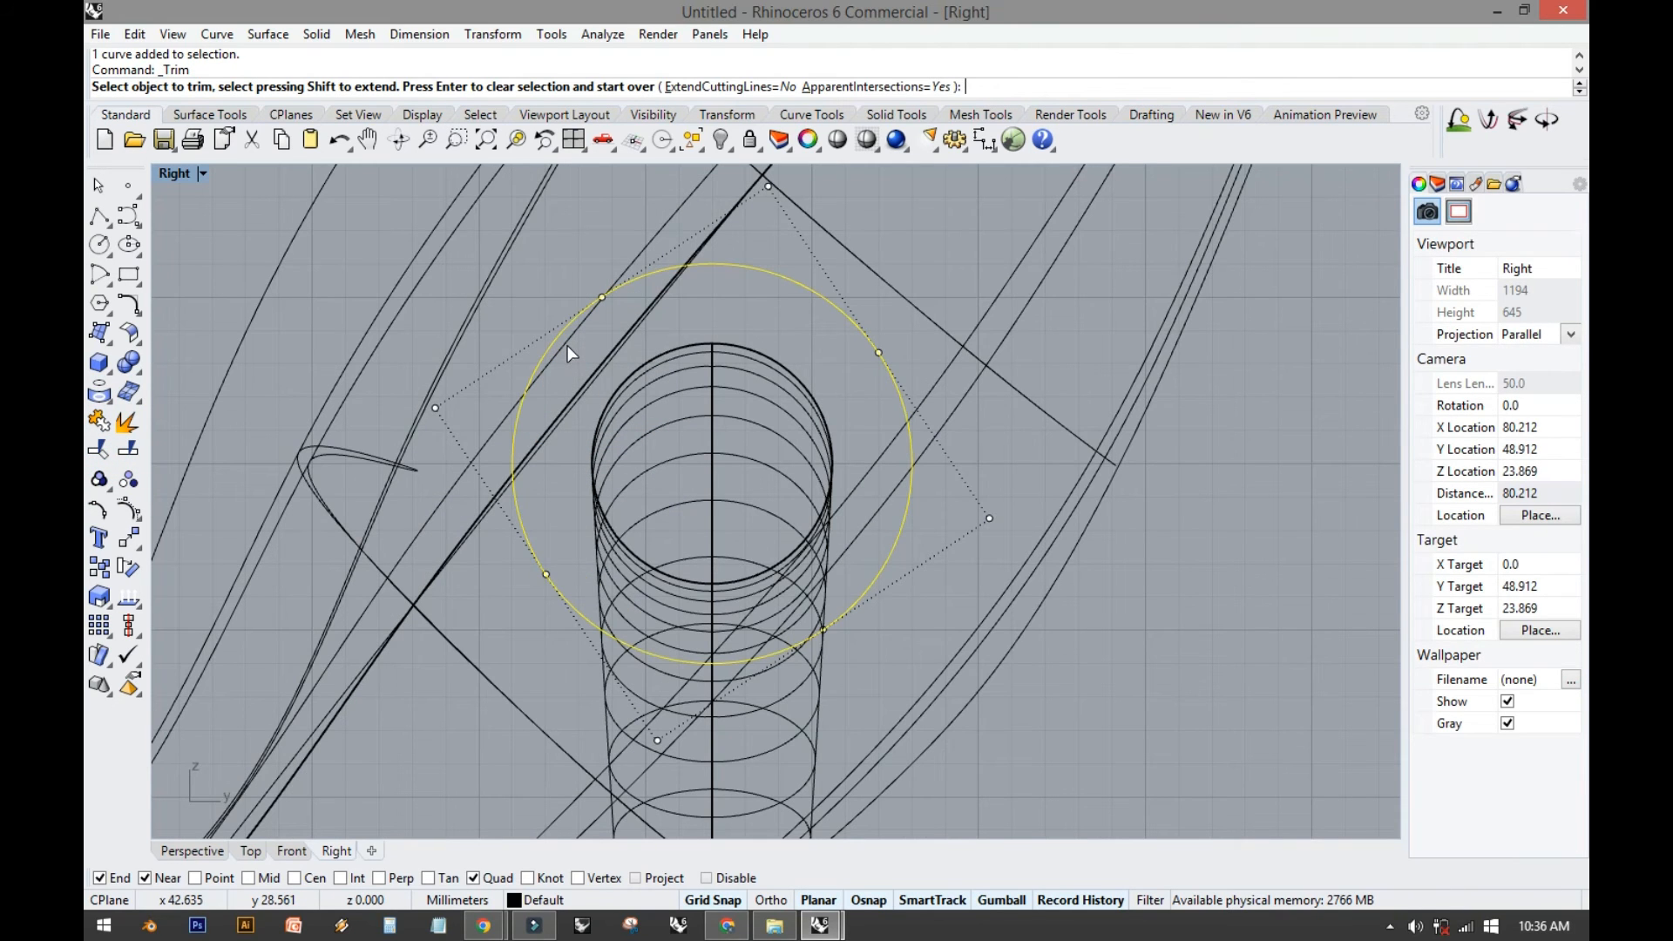
left_click(567, 347)
key("ctrl+z")
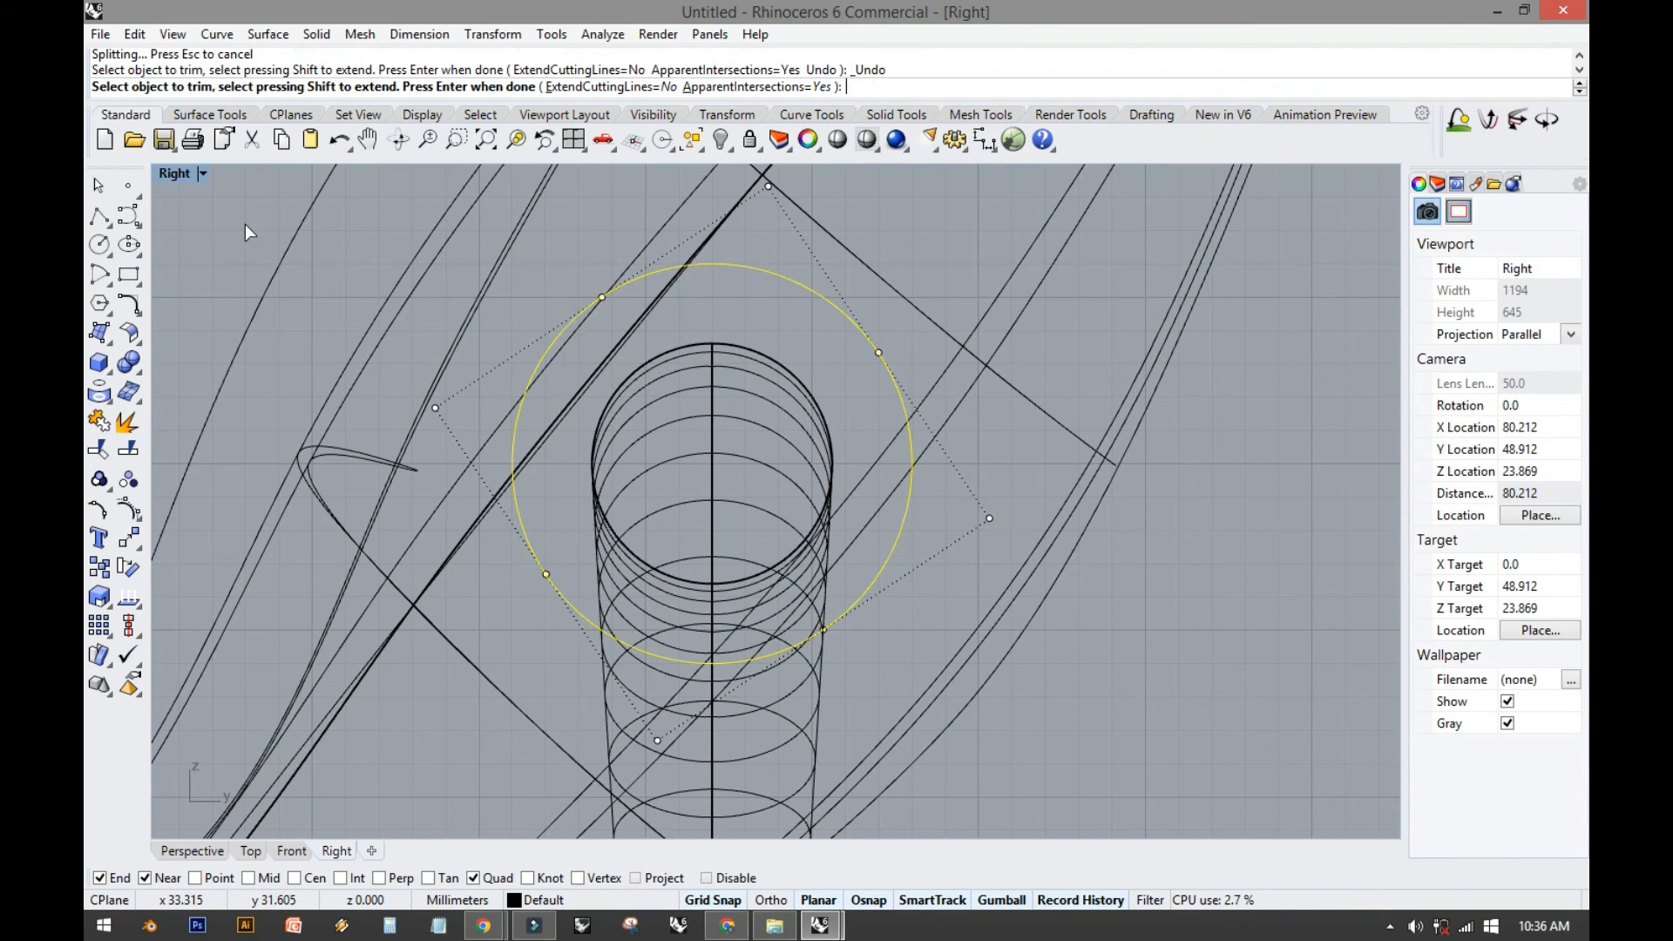
Try to trim openings in both sides of the body with the enlarged circle in the four-view layout, and undo the trim.
double_click(178, 174)
left_click(1128, 411)
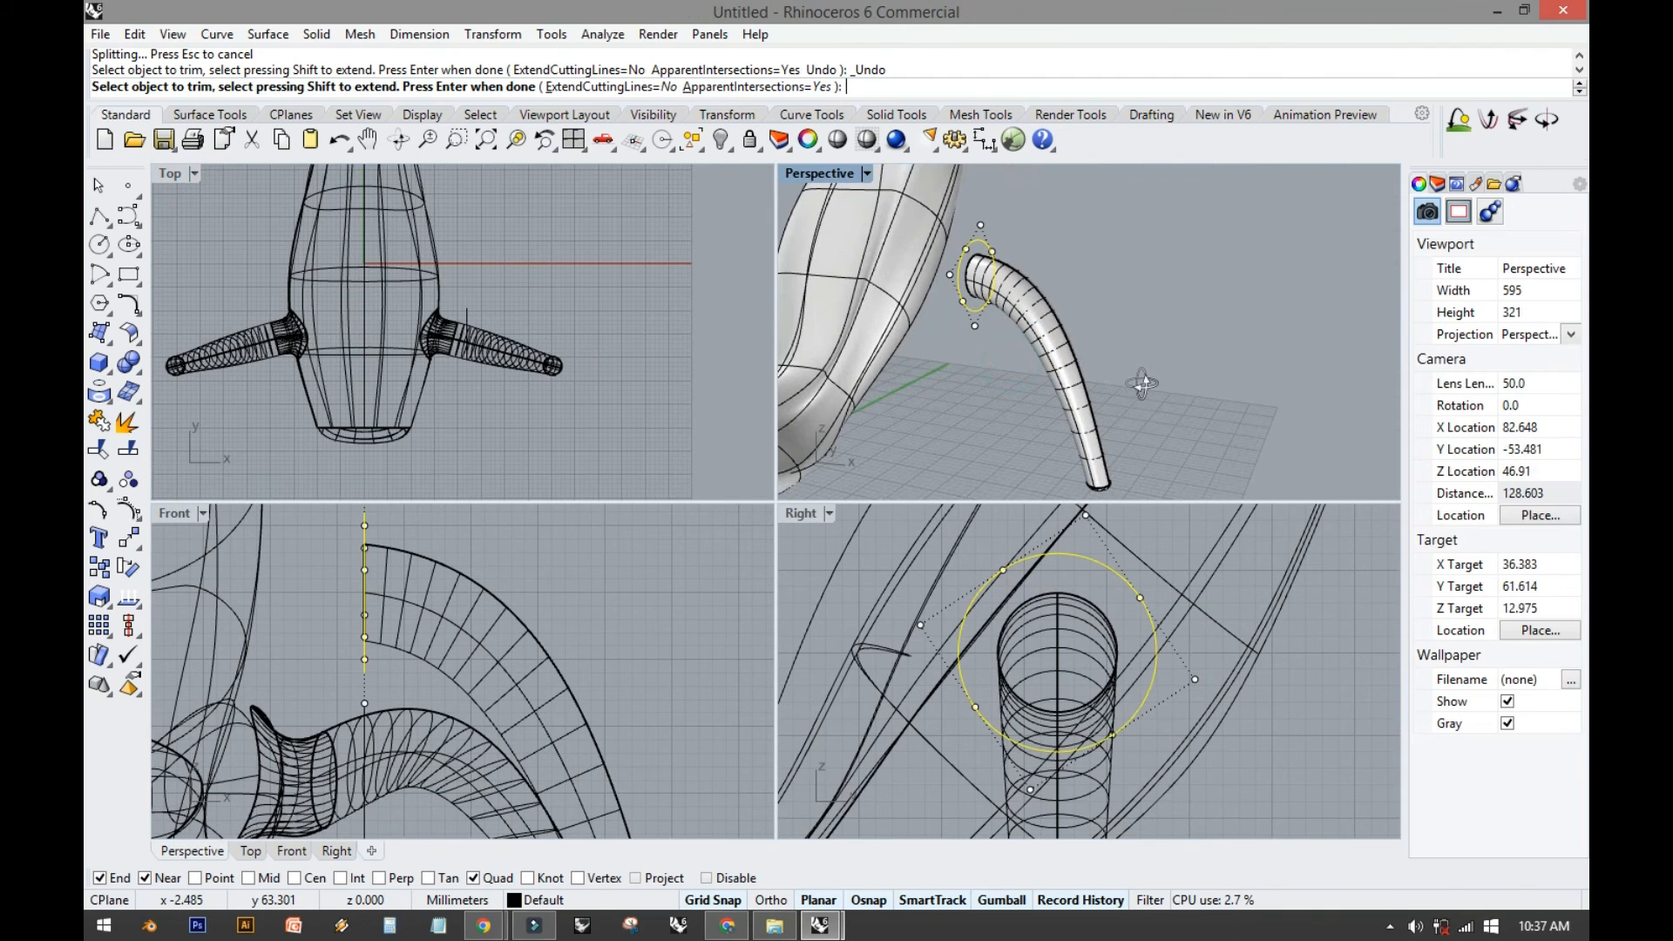
left_click(1139, 676)
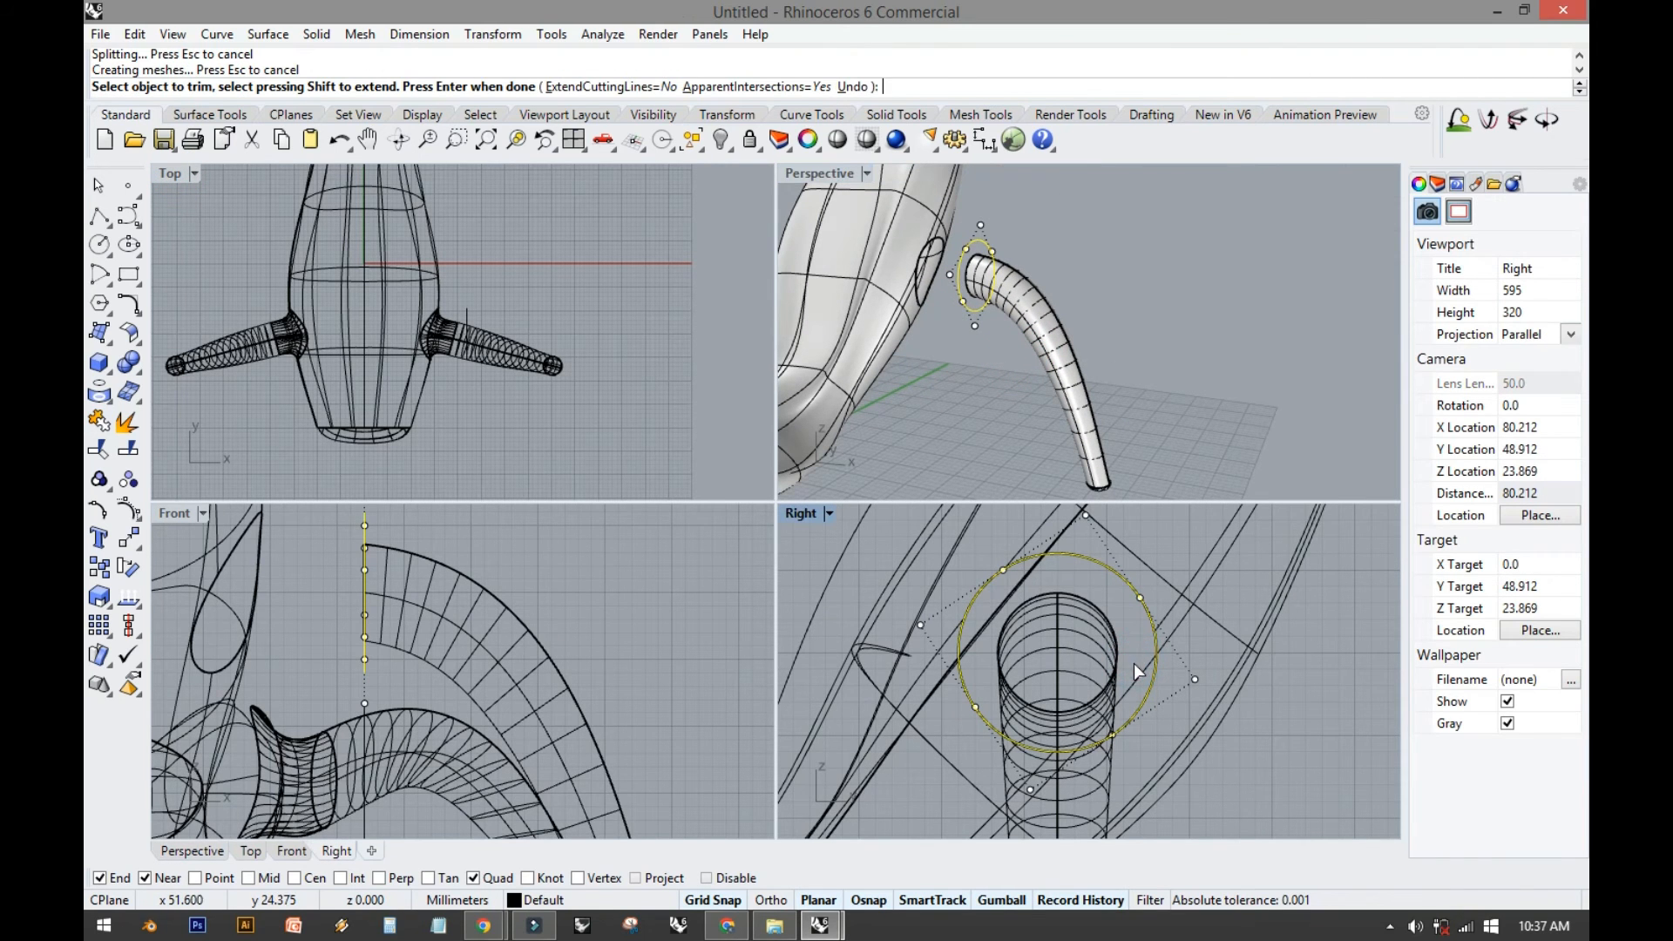
right_click_drag(959, 340, 1312, 317)
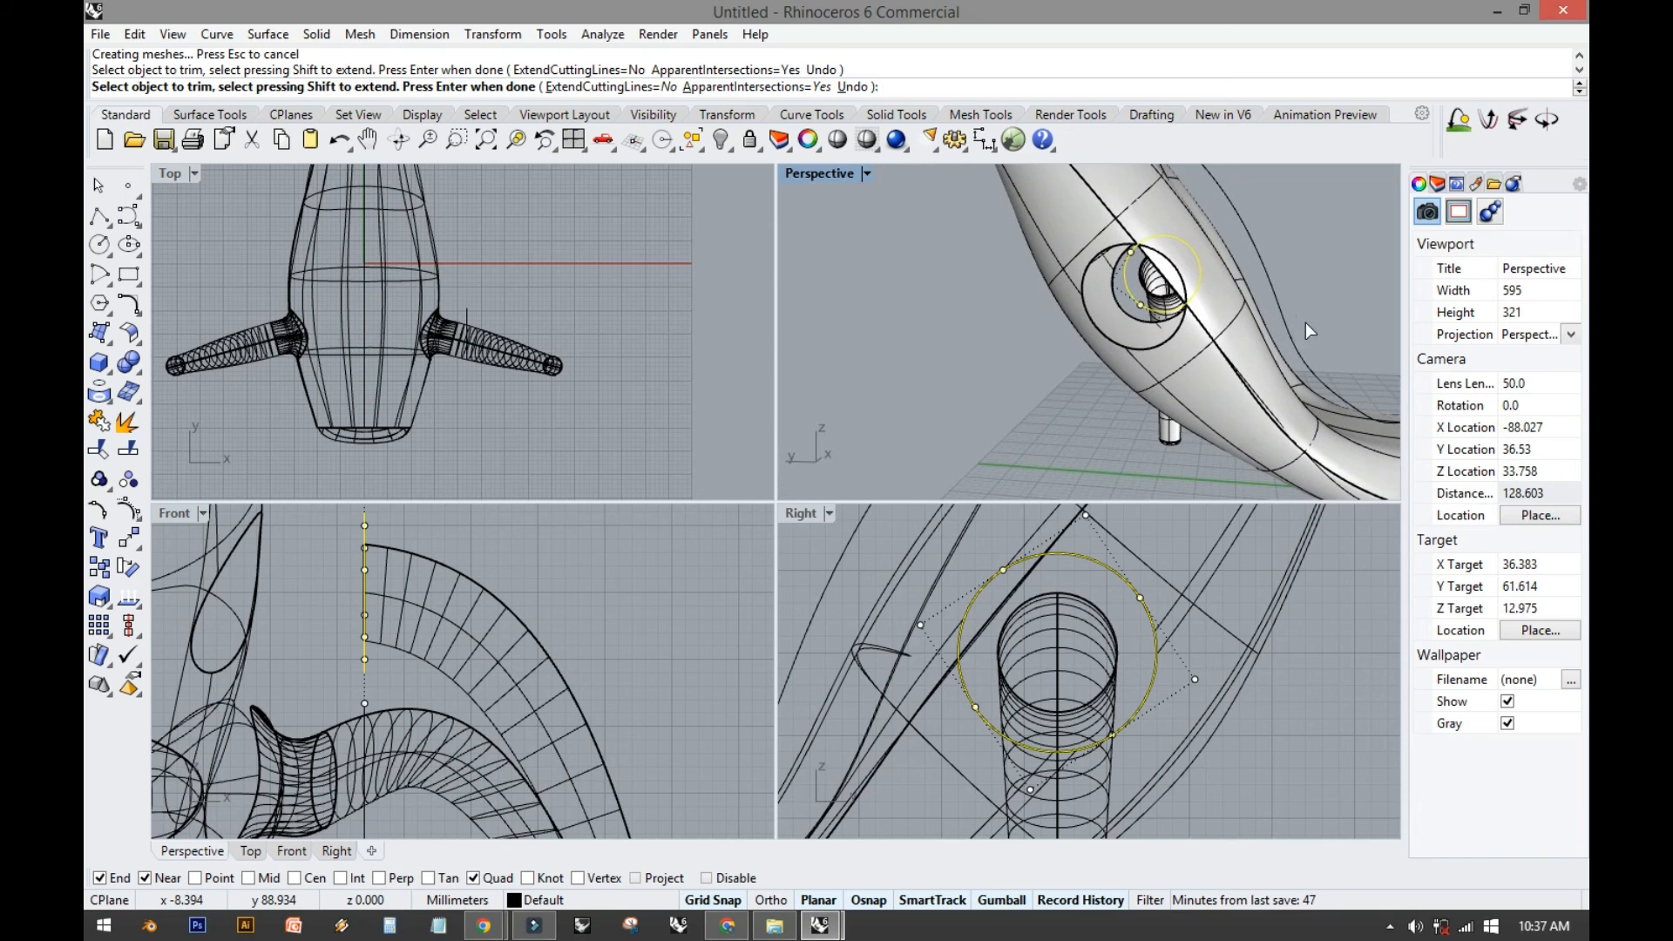
left_click(997, 612)
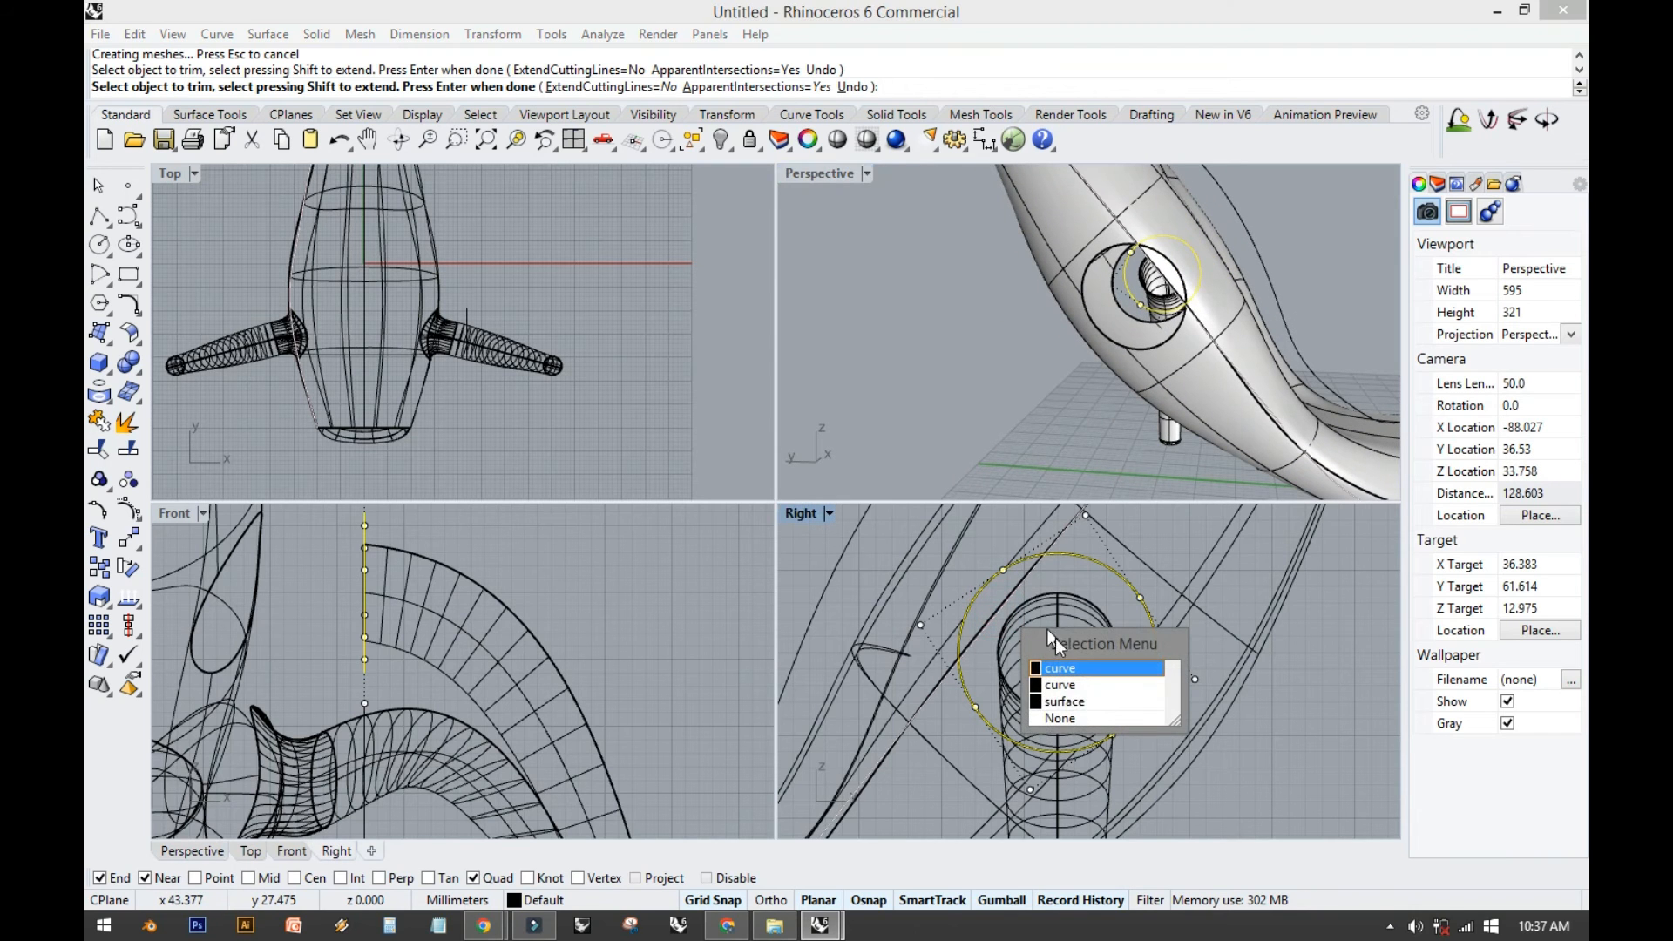
left_click(1072, 709)
right_click_drag(1200, 405, 909, 287)
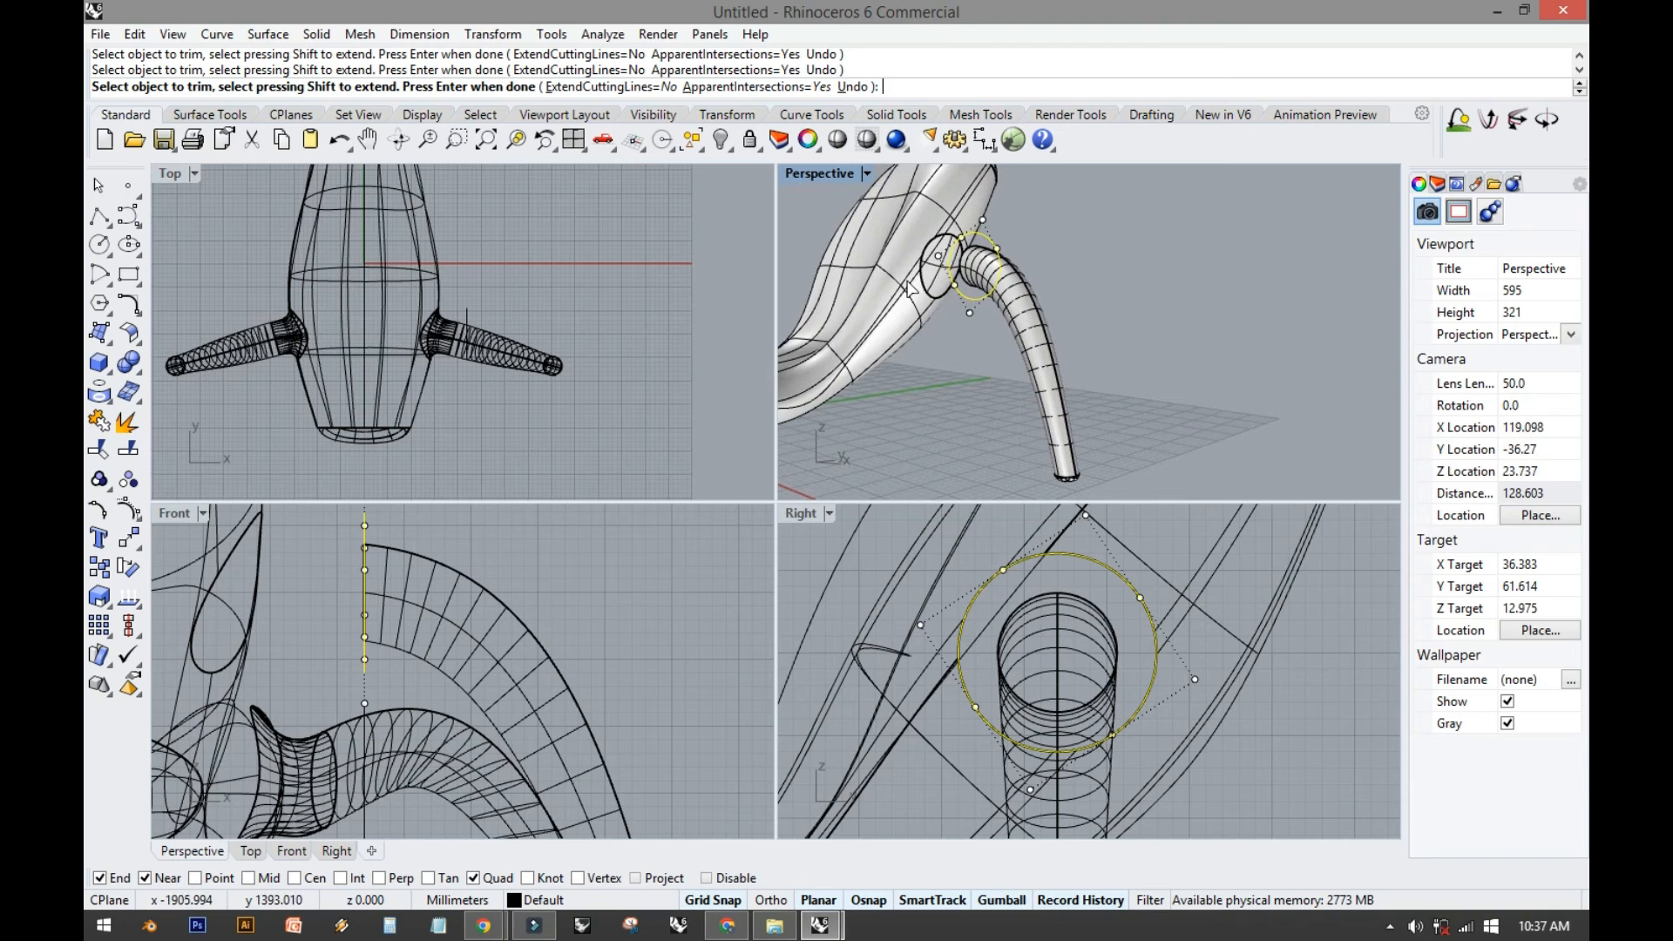
right_click(1081, 278)
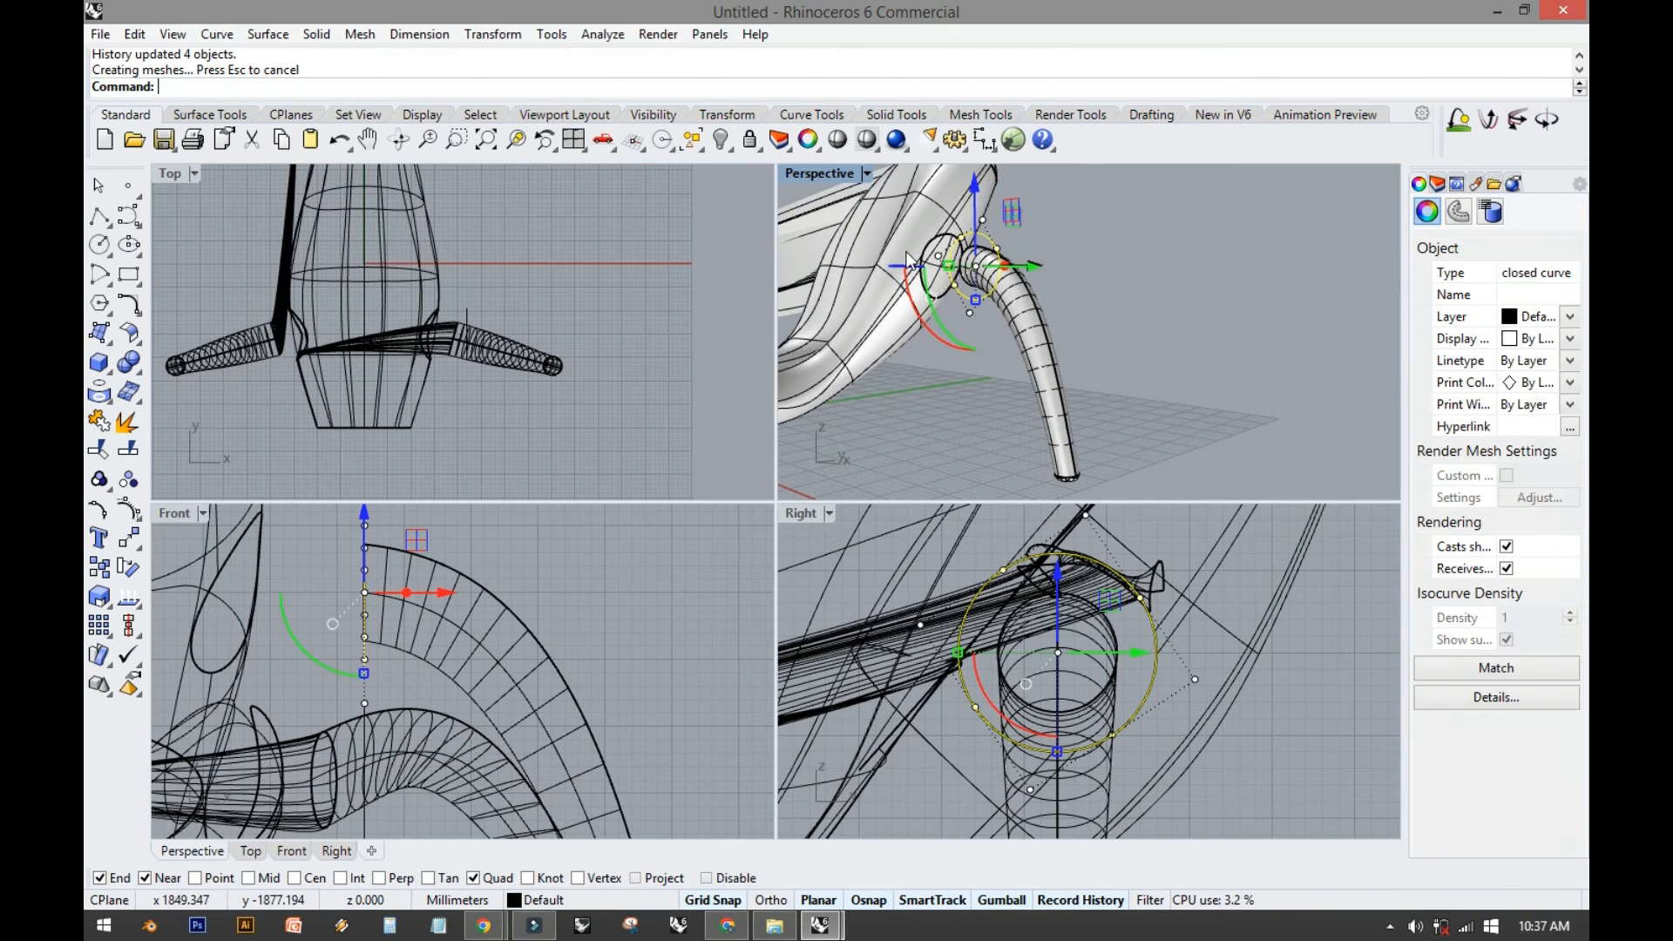
double_click(828, 178)
right_click_drag(785, 392, 394, 353)
key("ctrl+z")
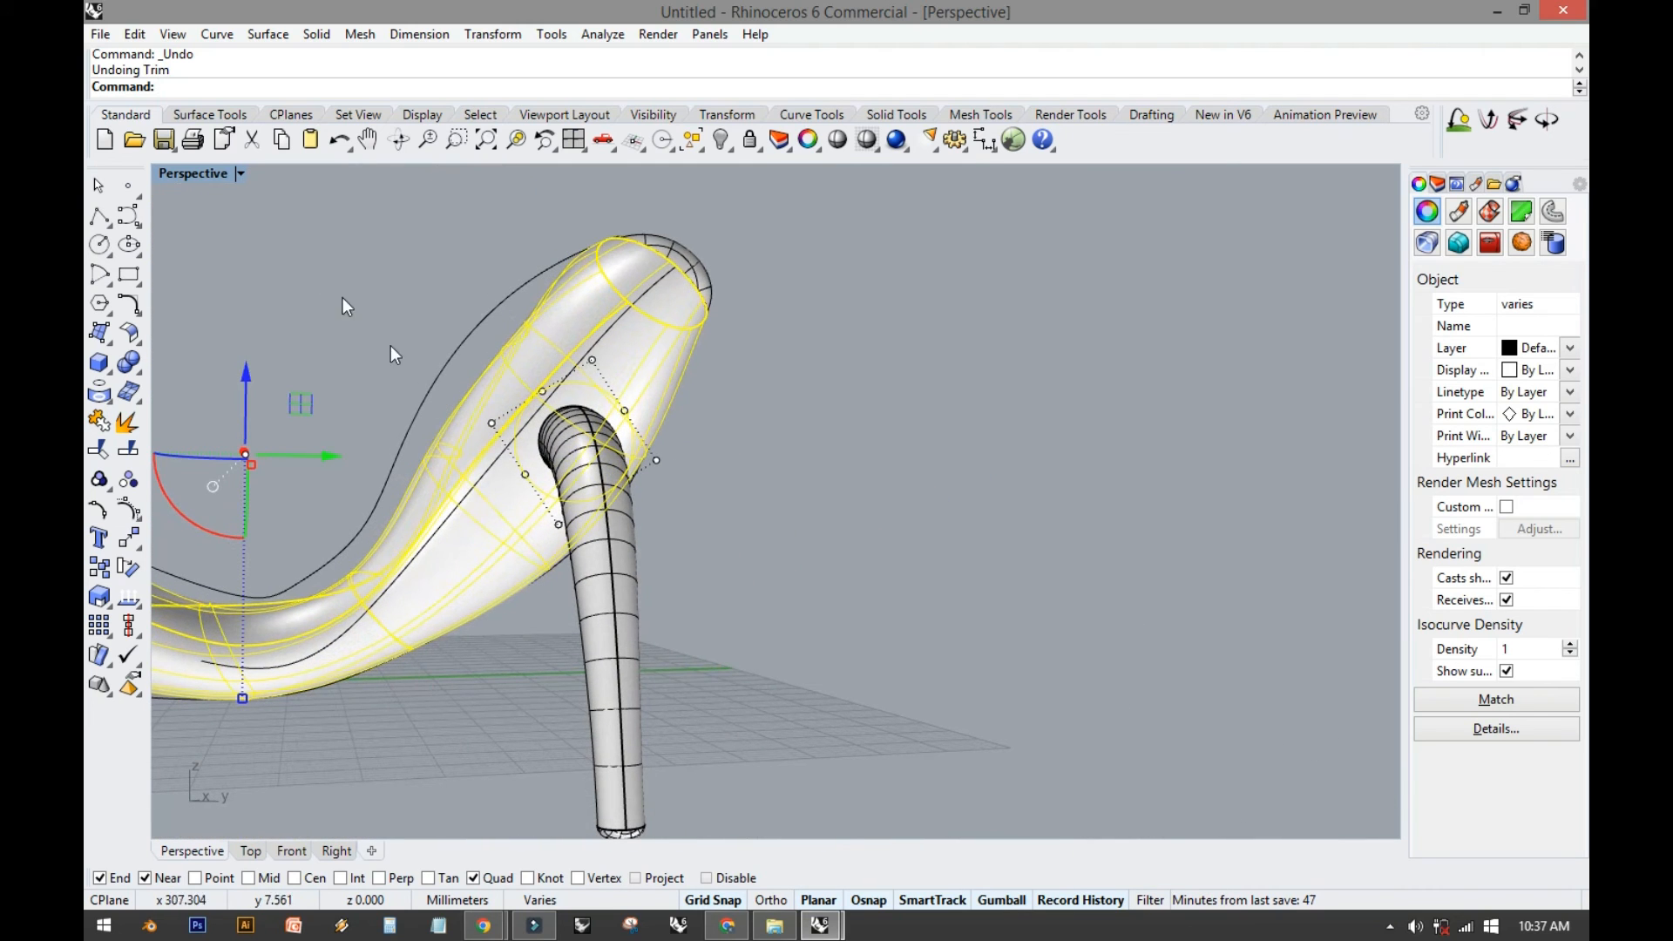
Split the body surface using the enlarged circle as the cutting object in the Right view.
double_click(211, 174)
left_click(128, 449)
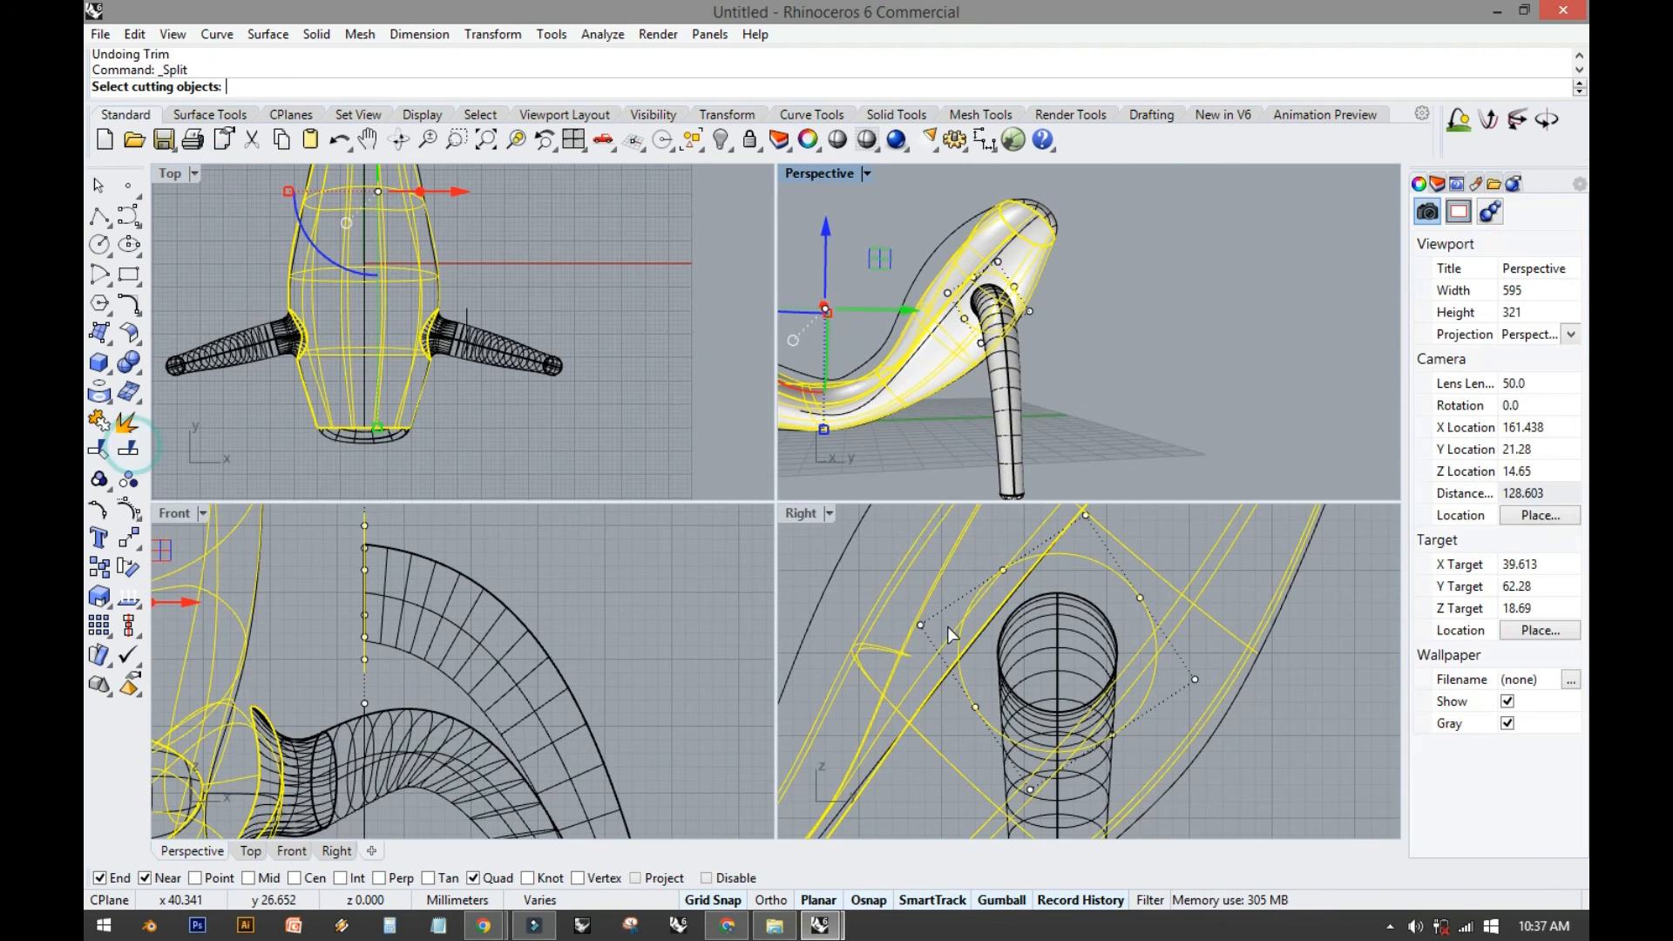
key("Escape")
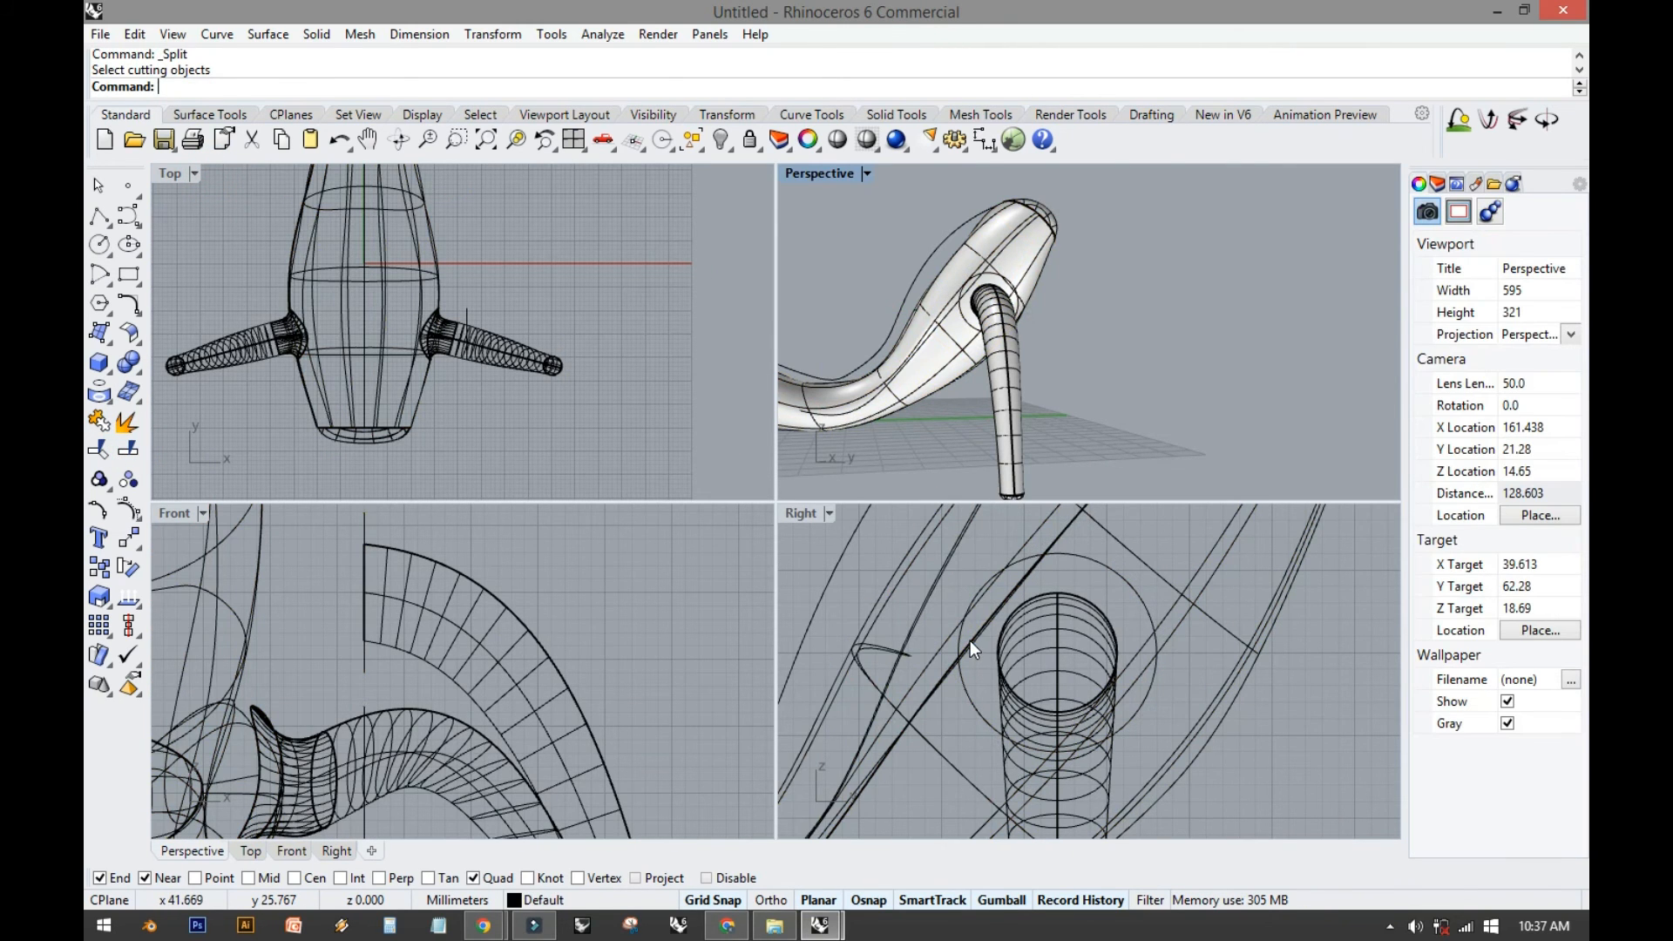
right_click(939, 626)
left_click(935, 593)
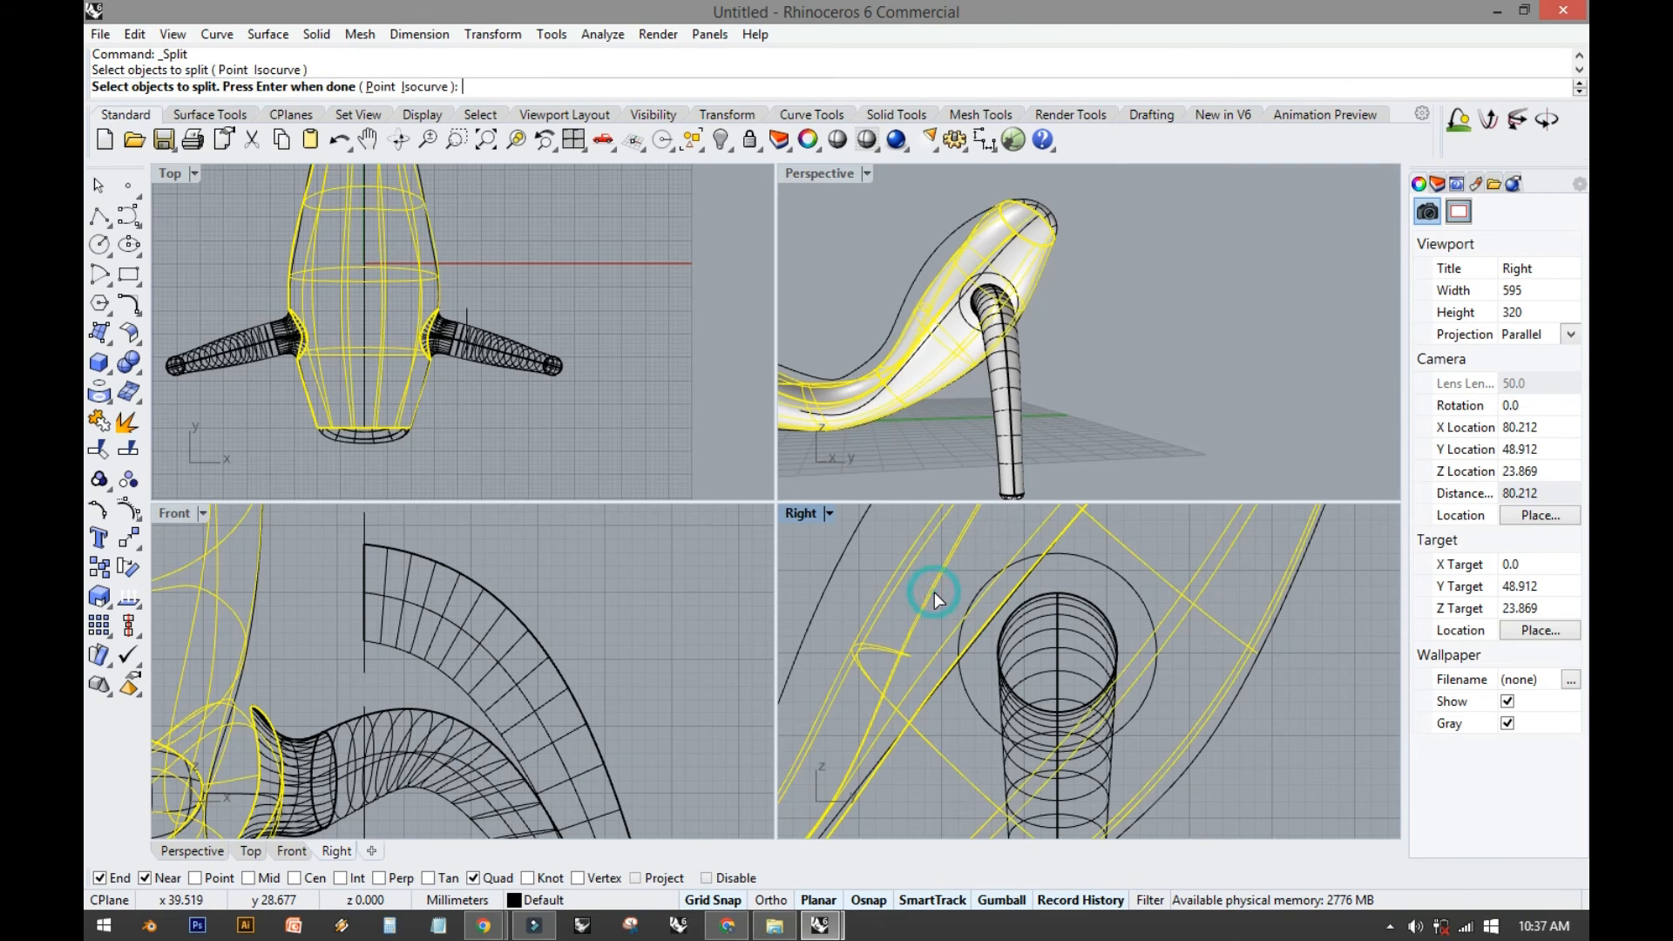
right_click(934, 592)
left_click(1091, 563)
right_click(1091, 563)
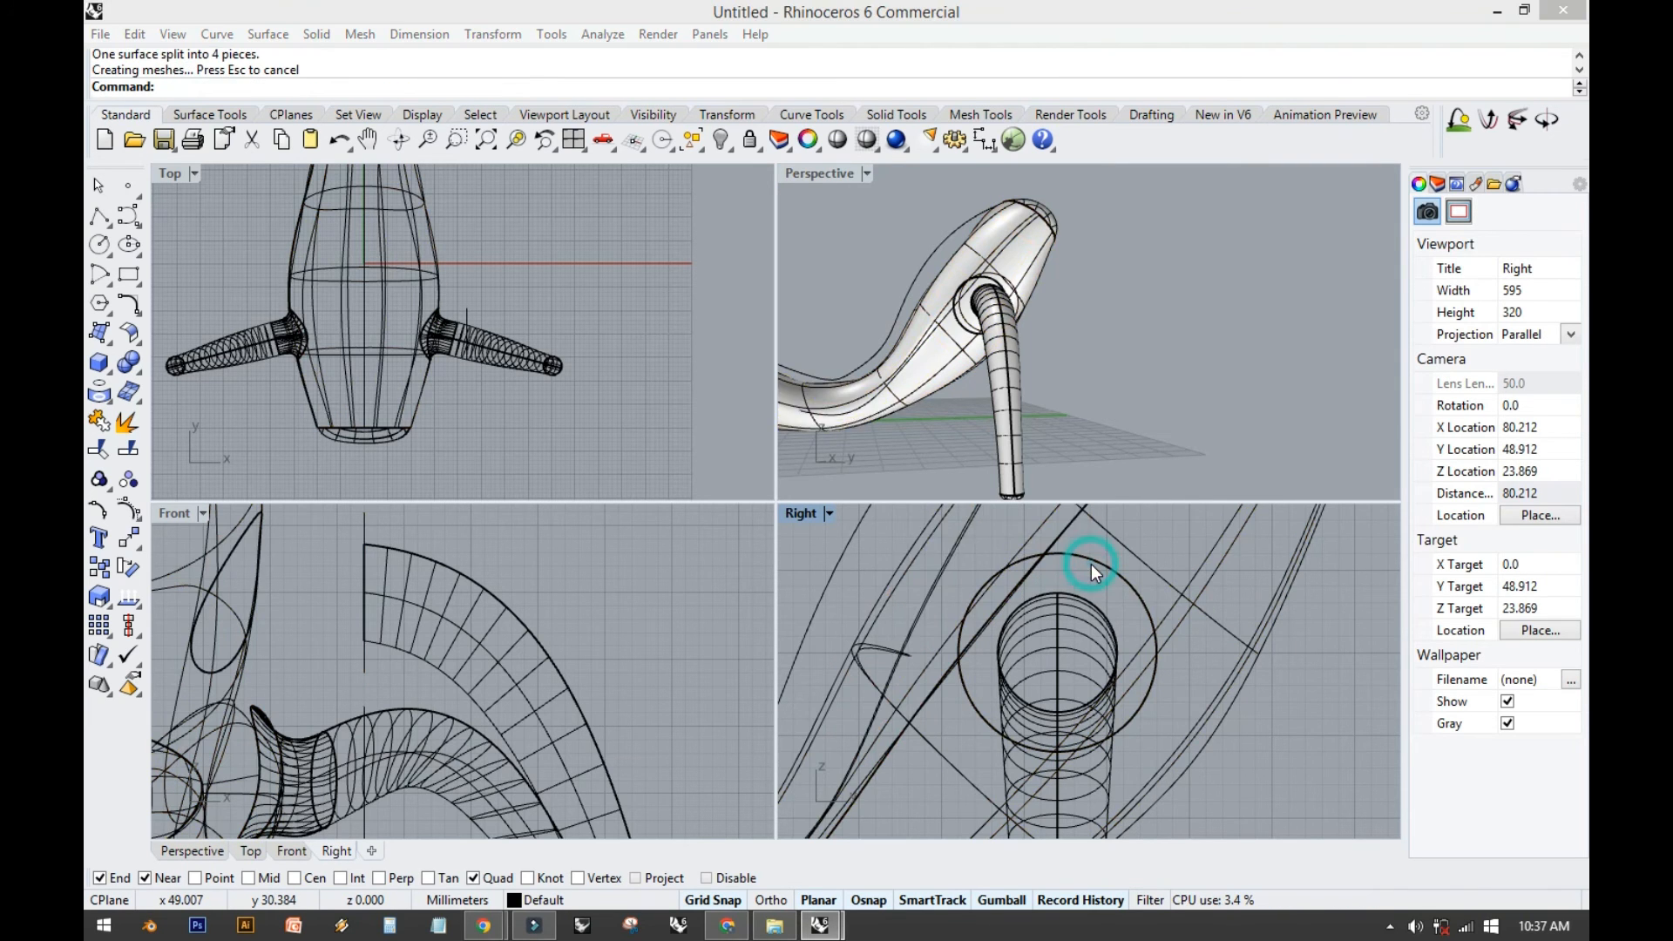
left_click(856, 534)
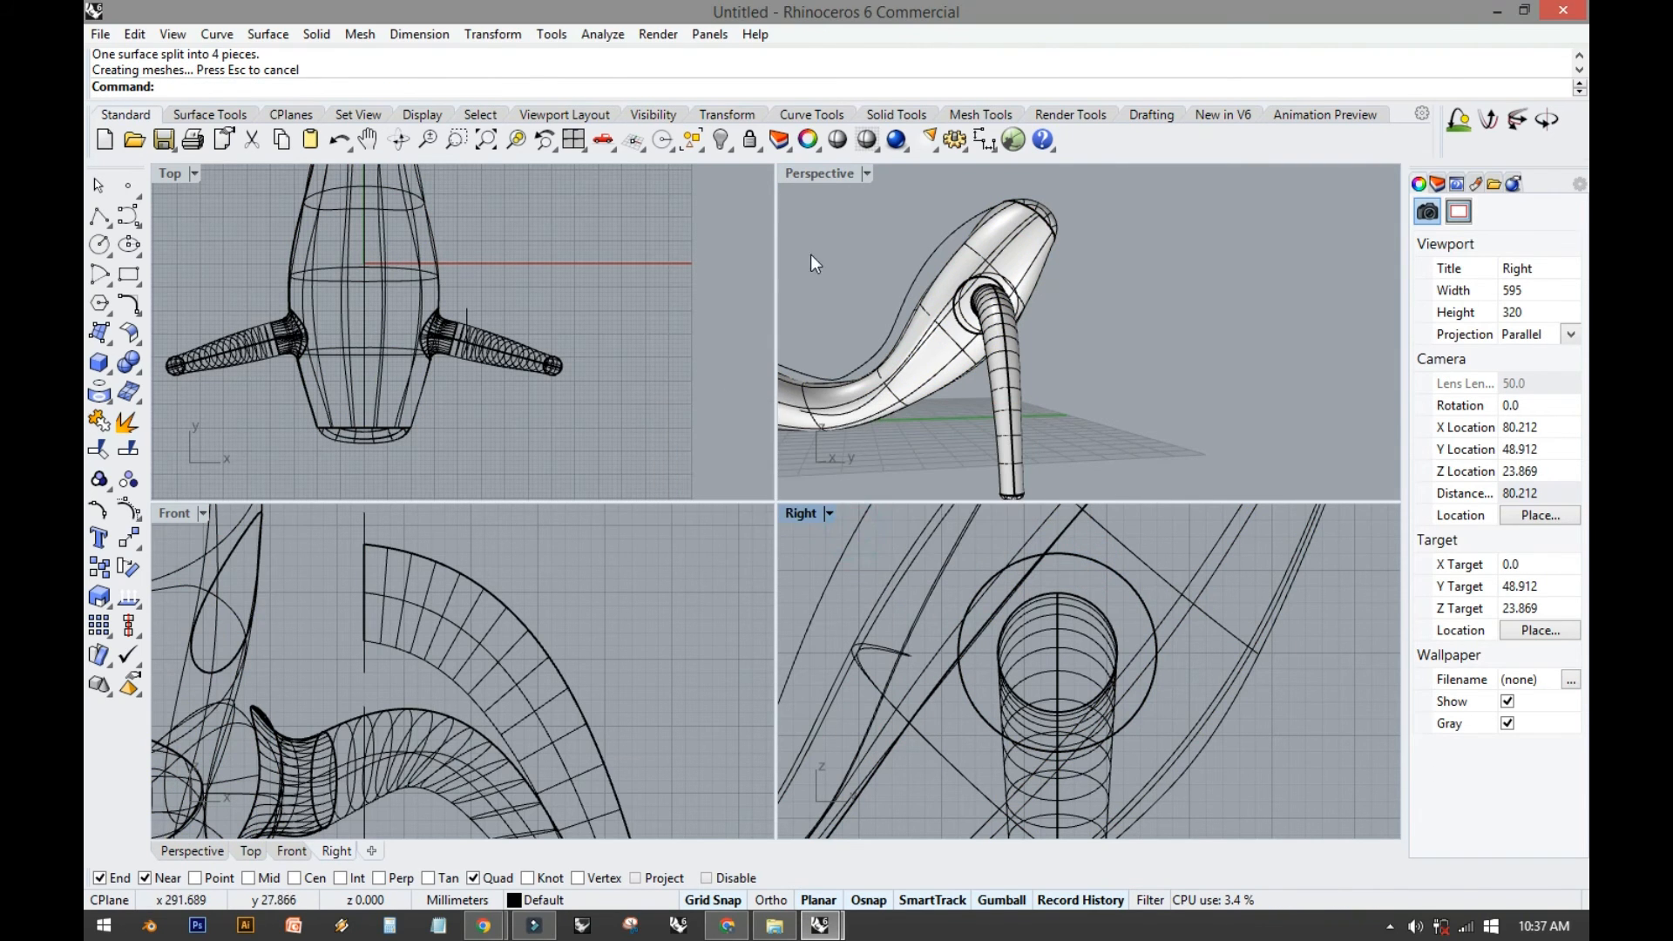
Delete the round pieces split from both sides of the body near its raised end.
double_click(818, 174)
scroll(773, 217, "up", 5)
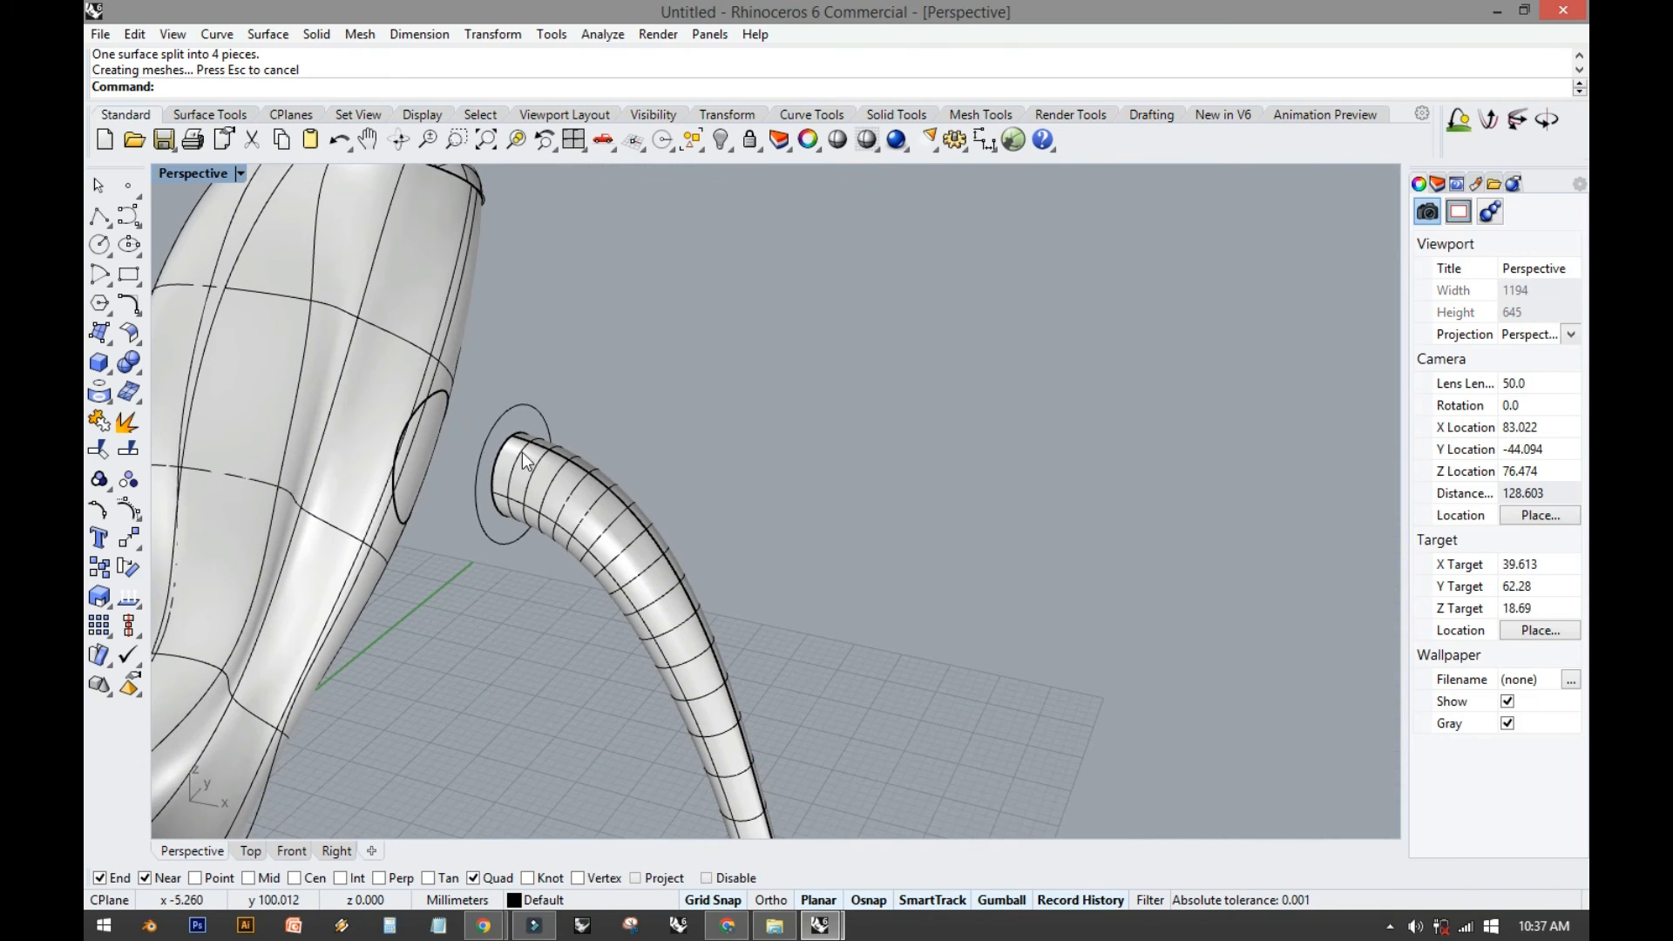
left_click(442, 471)
key("Delete")
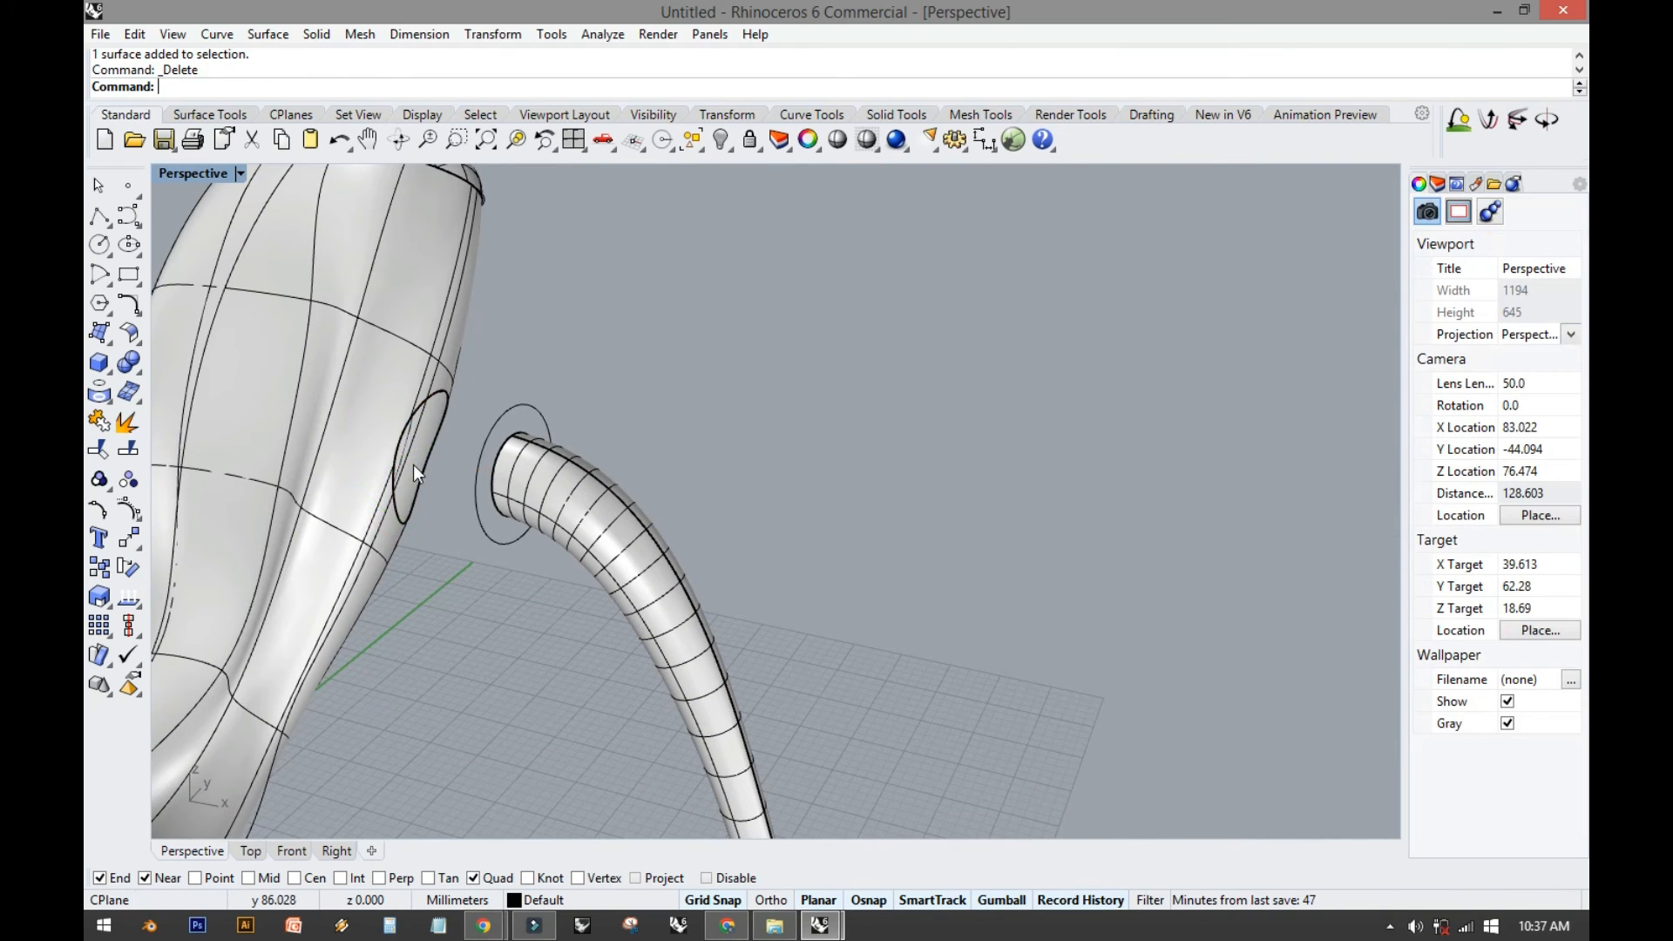
right_click_drag(421, 463, 647, 419)
left_click(504, 594)
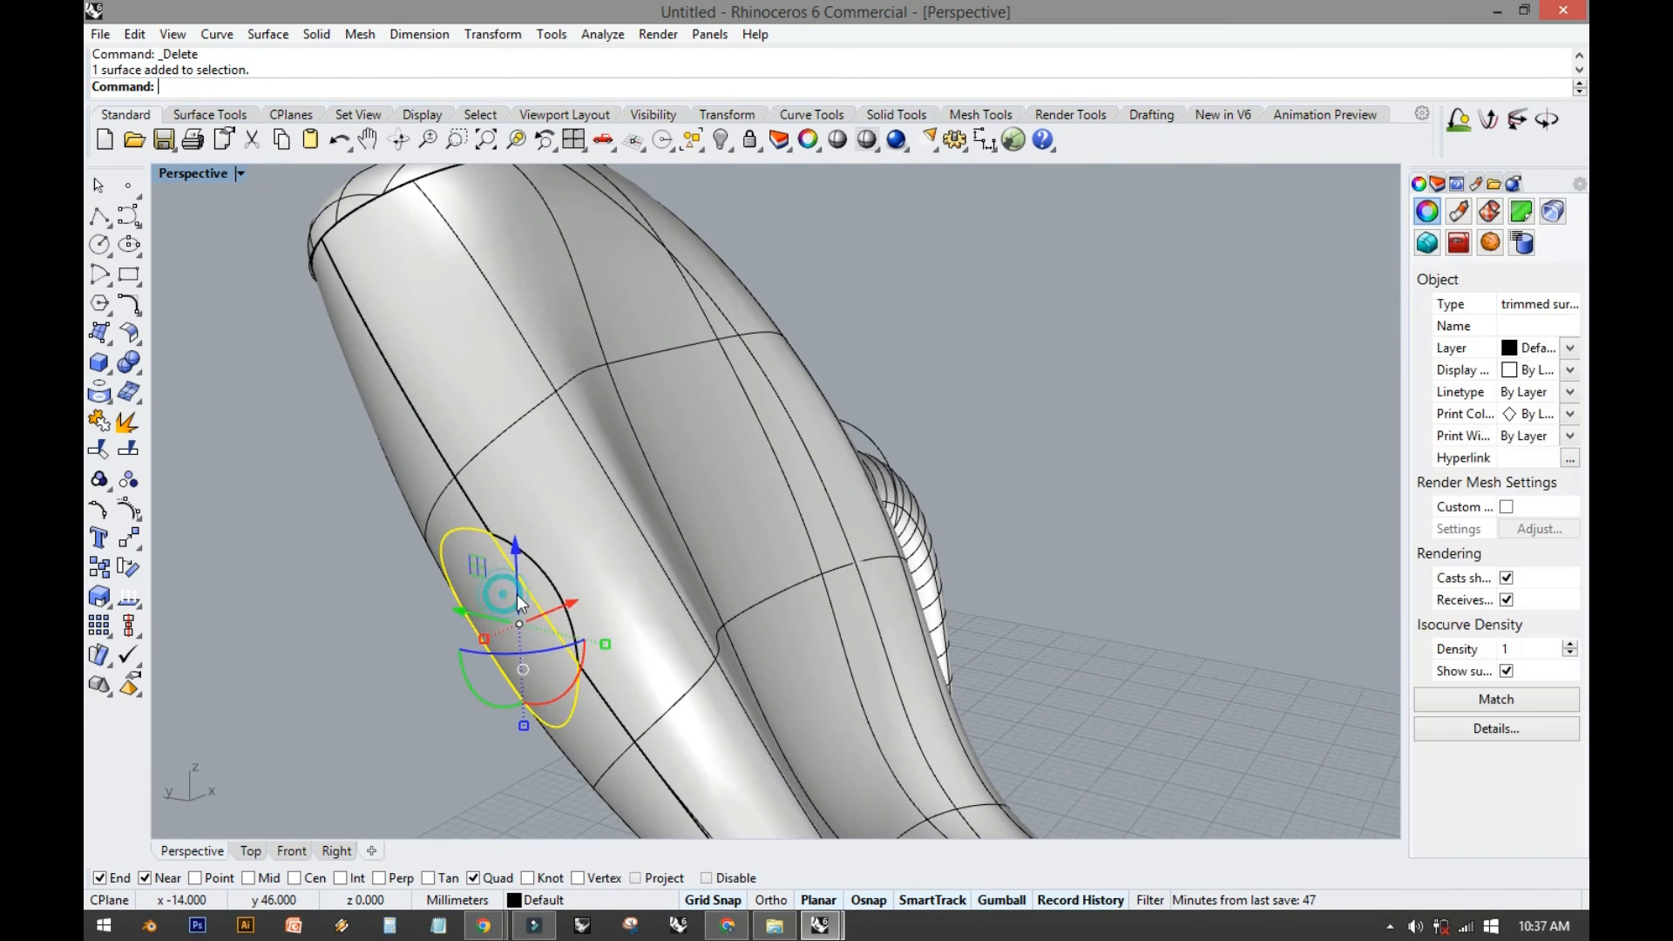
key("Escape")
Rotate the tube and its end cap counter-clockwise about the tube's open end in the Top view, and shift both slightly along positive Y.
right_click_drag(697, 590, 730, 641)
left_click(574, 520)
left_click(704, 698, "shift")
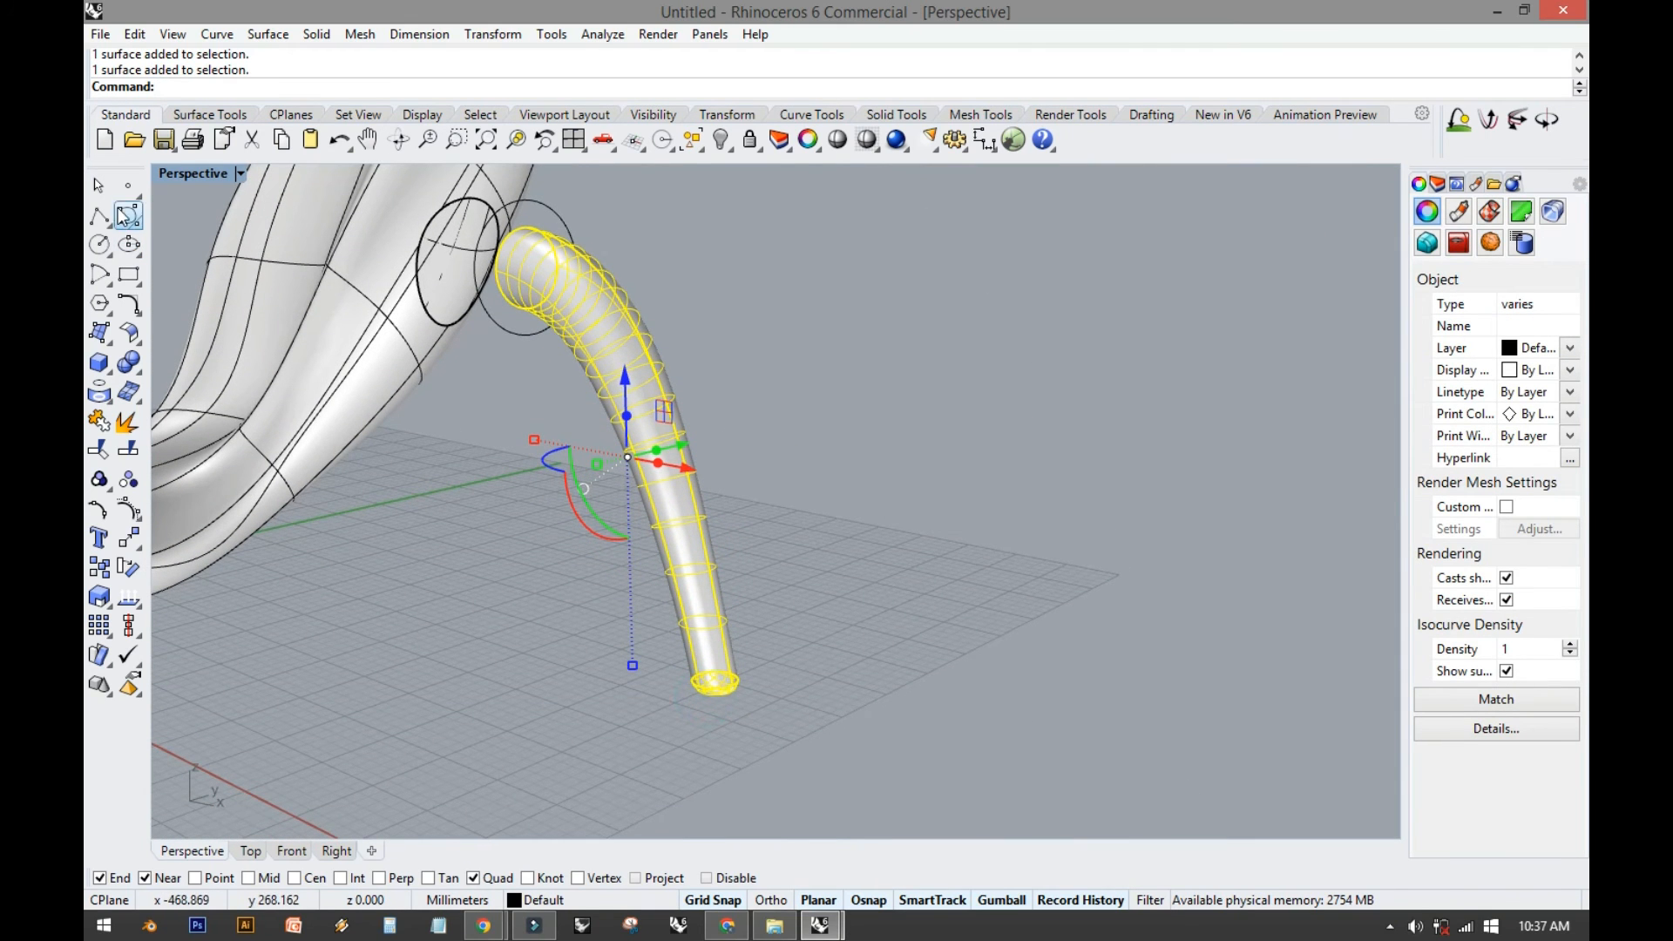
double_click(175, 174)
right_click_drag(468, 217, 441, 379)
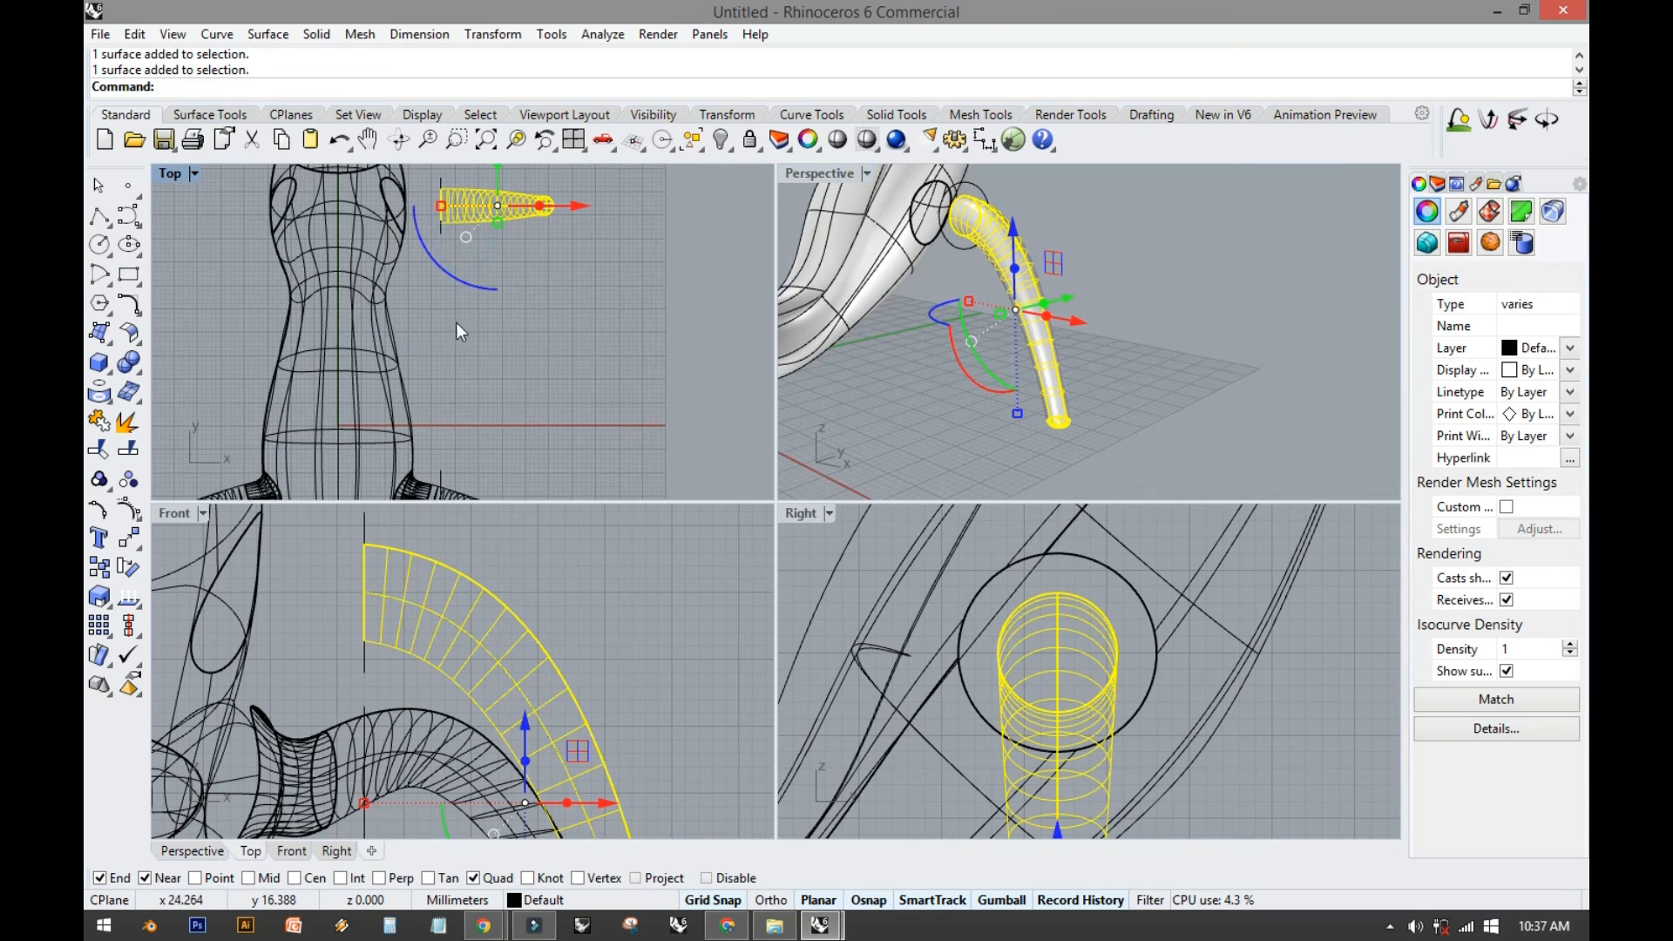
double_click(176, 172)
right_click_drag(648, 244, 520, 375)
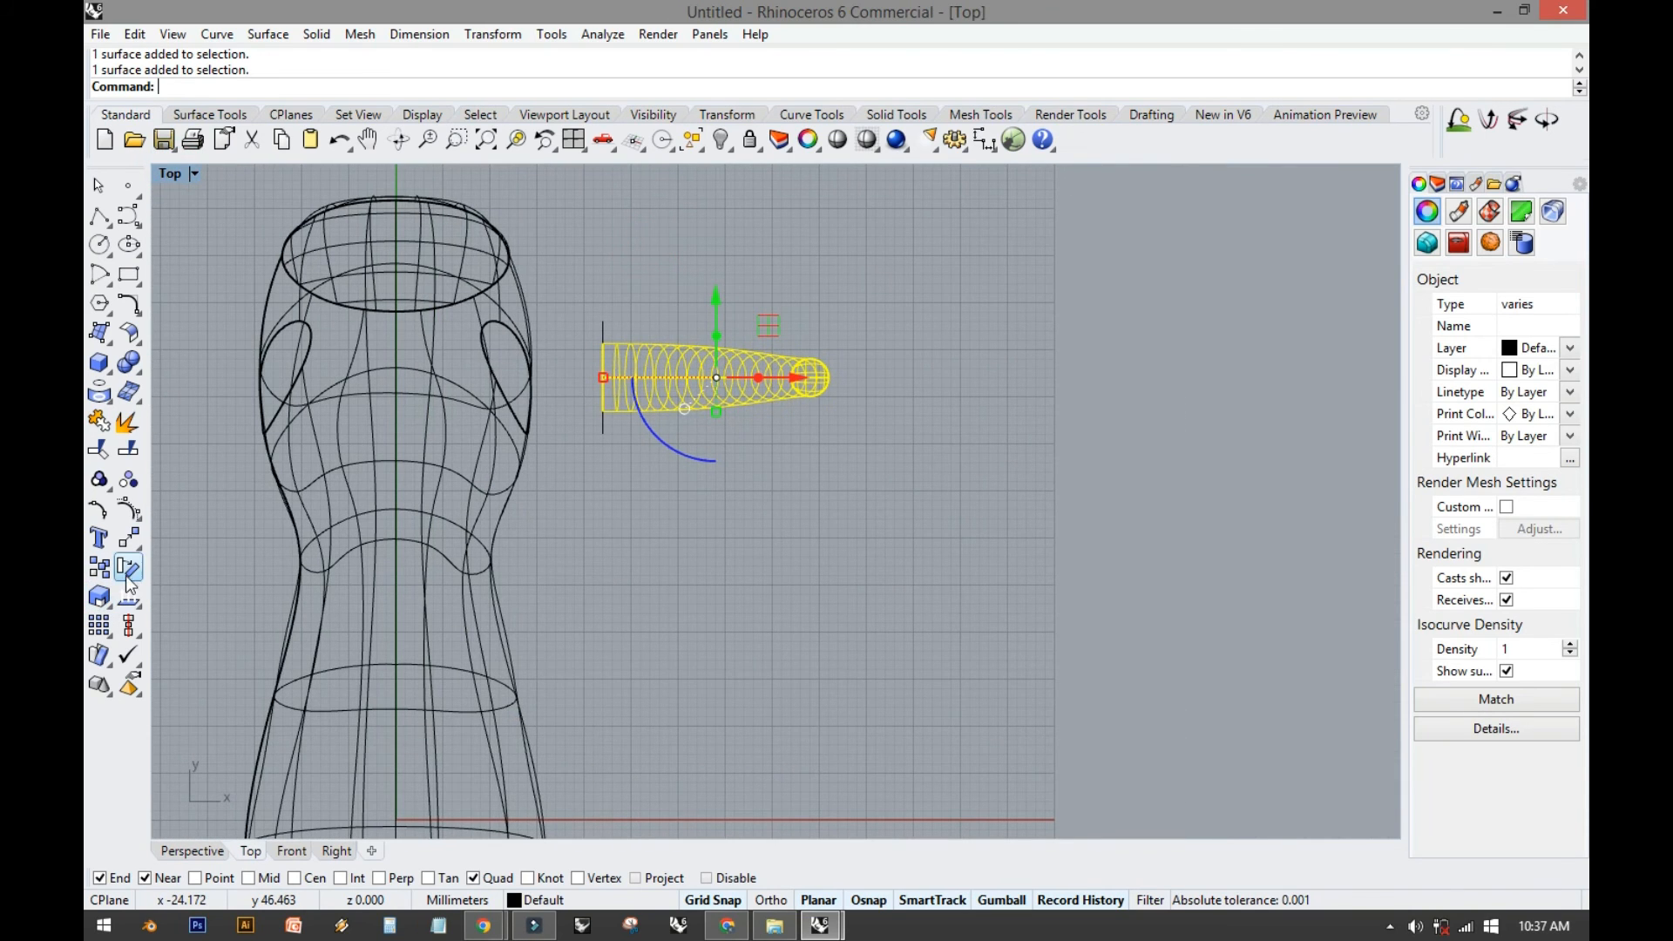
left_click(130, 575)
scroll(567, 378, "up", 2)
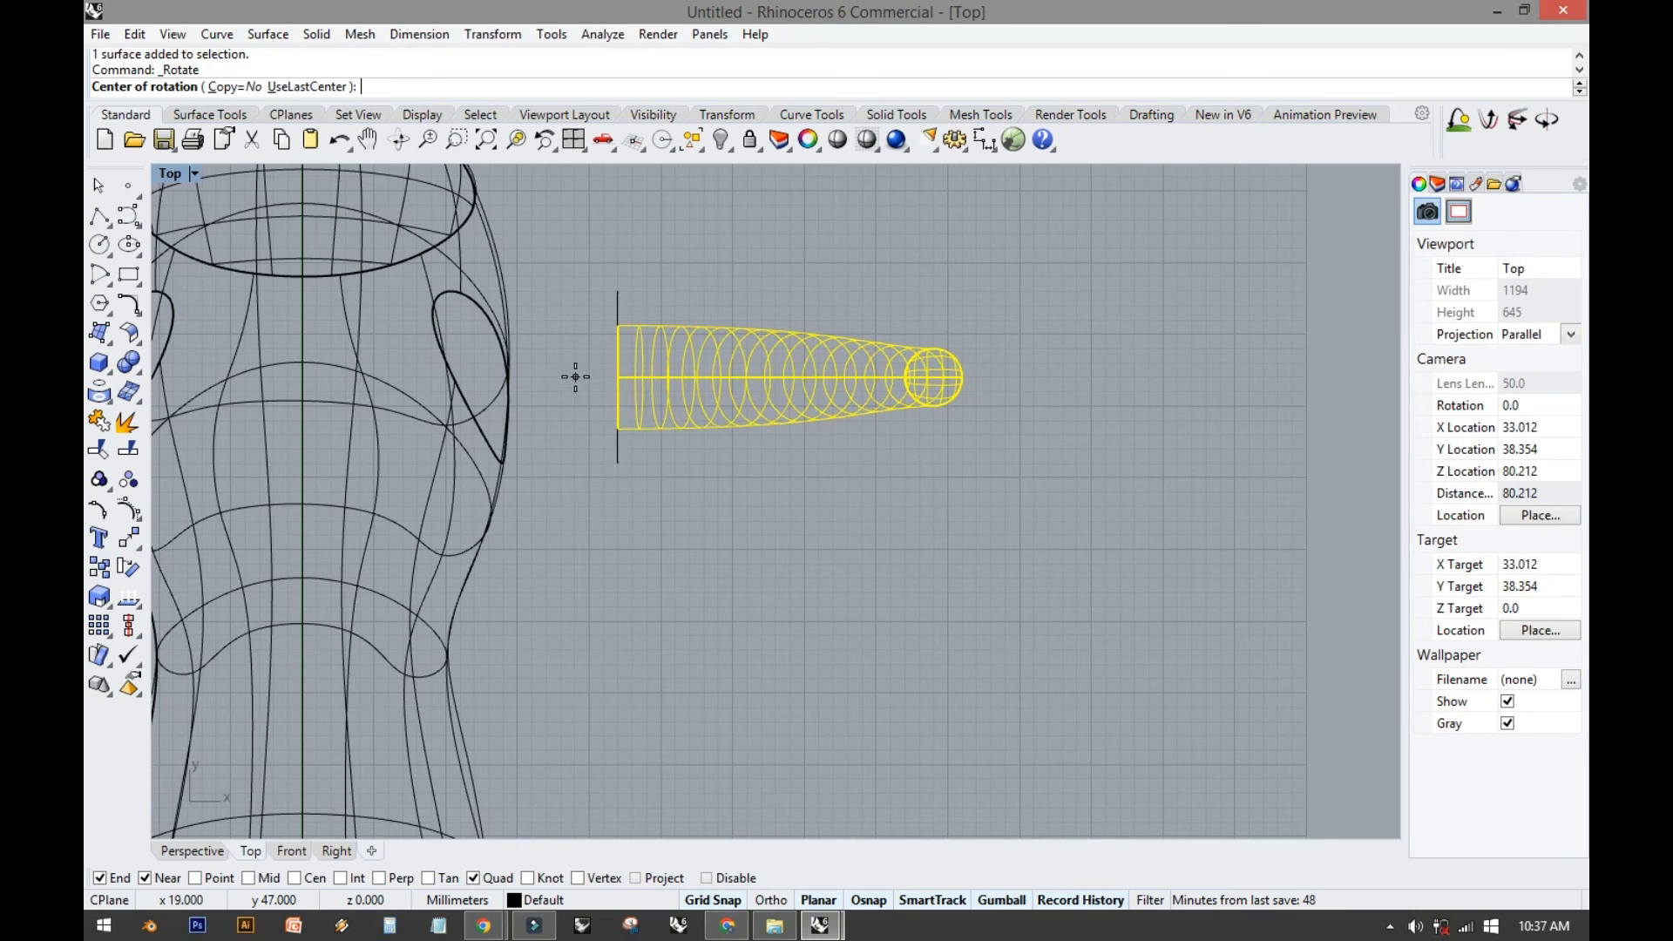
left_click(618, 377)
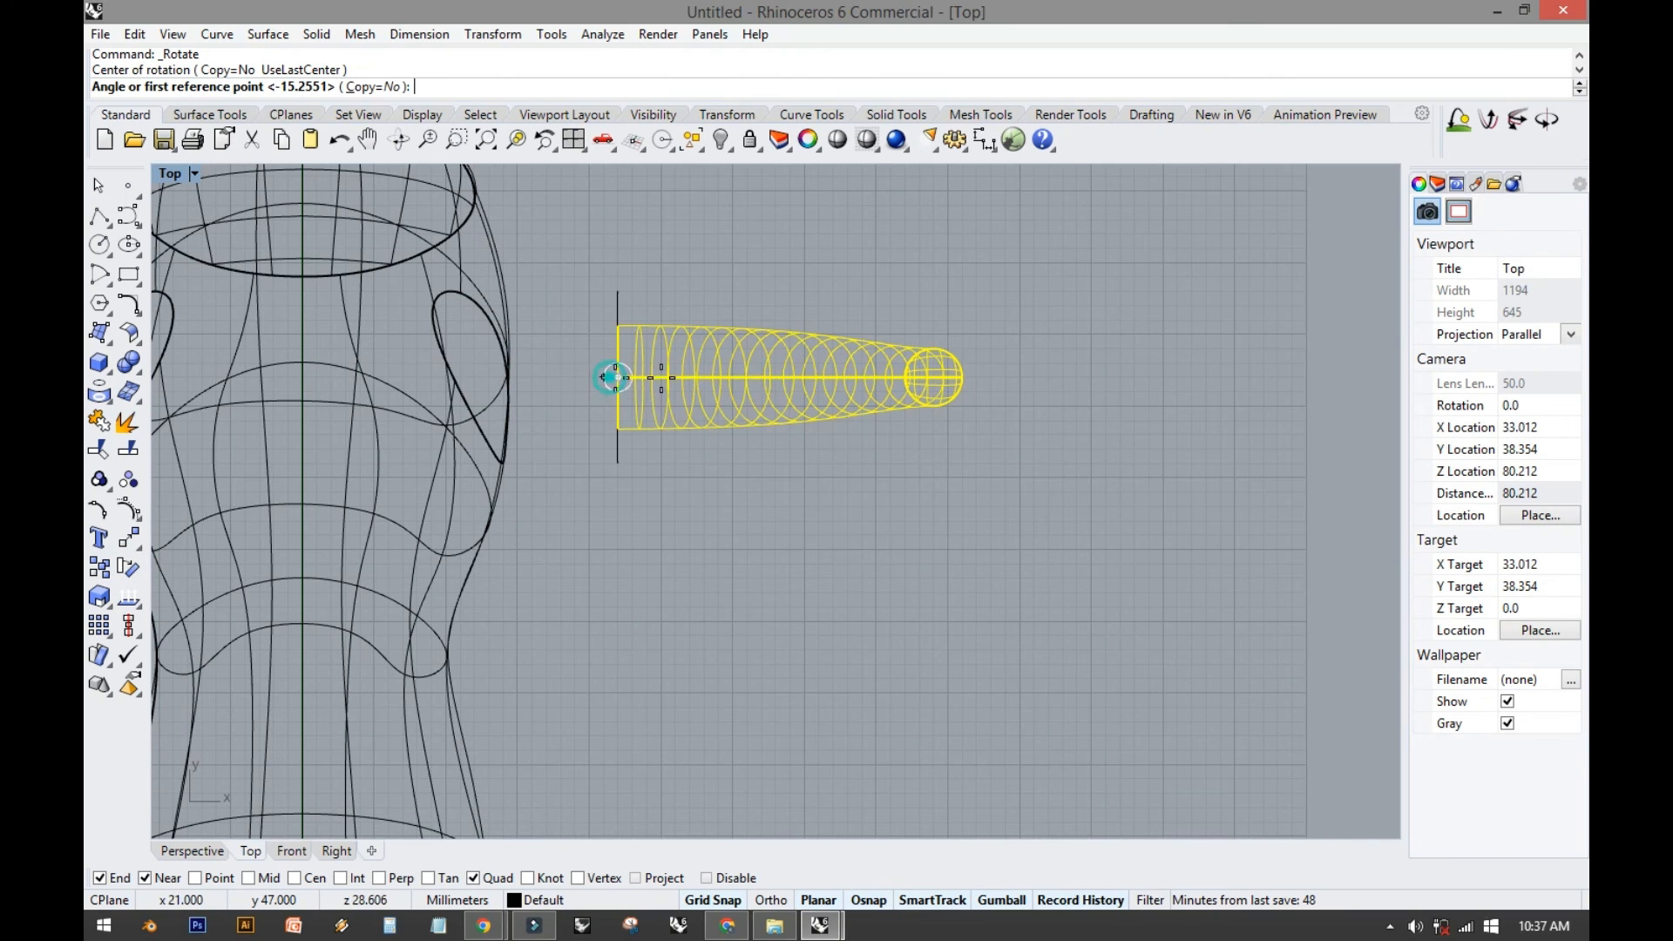
left_click(962, 378)
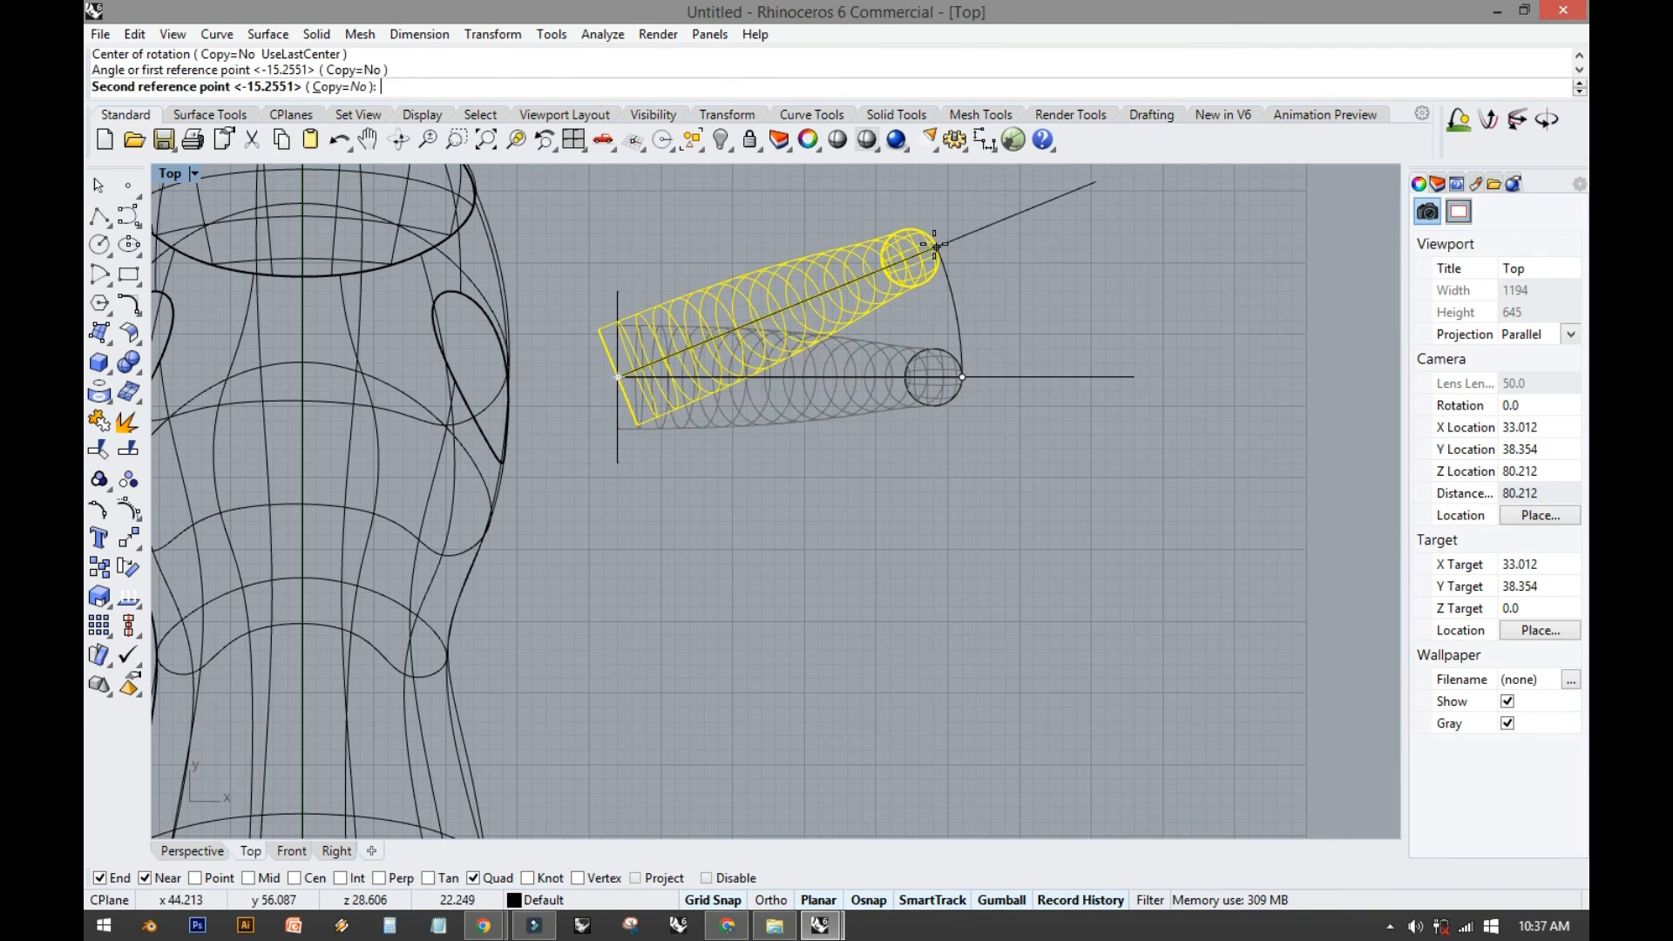
left_click(932, 245)
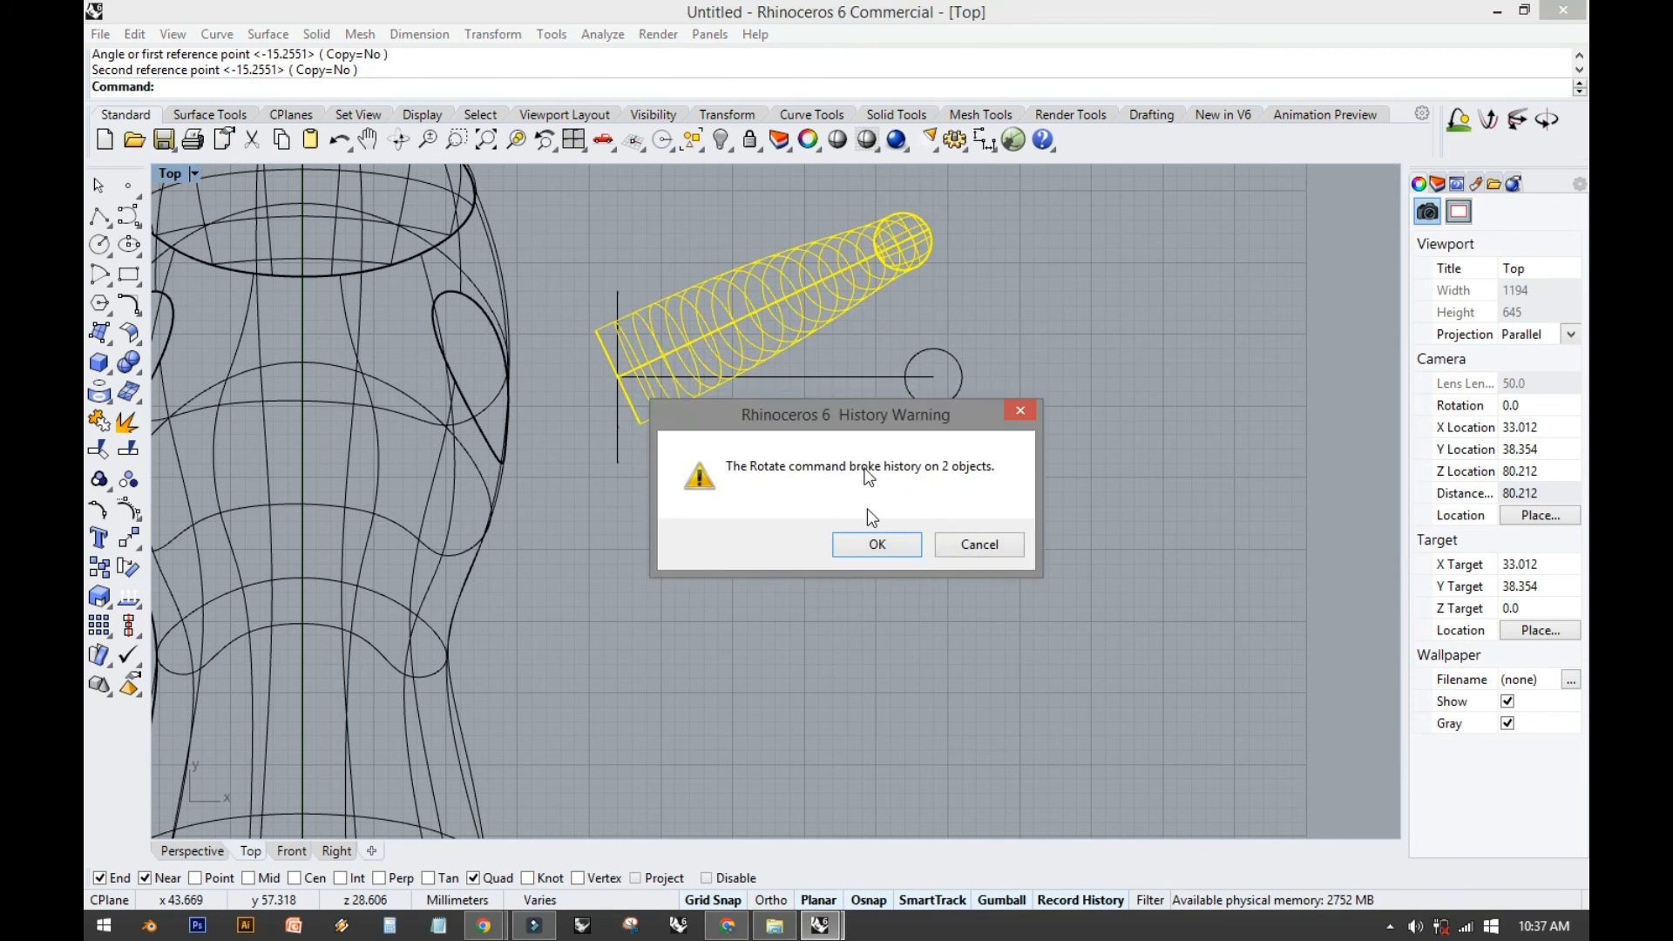
left_click(871, 545)
left_click_drag(767, 351, 768, 294)
left_click(757, 536)
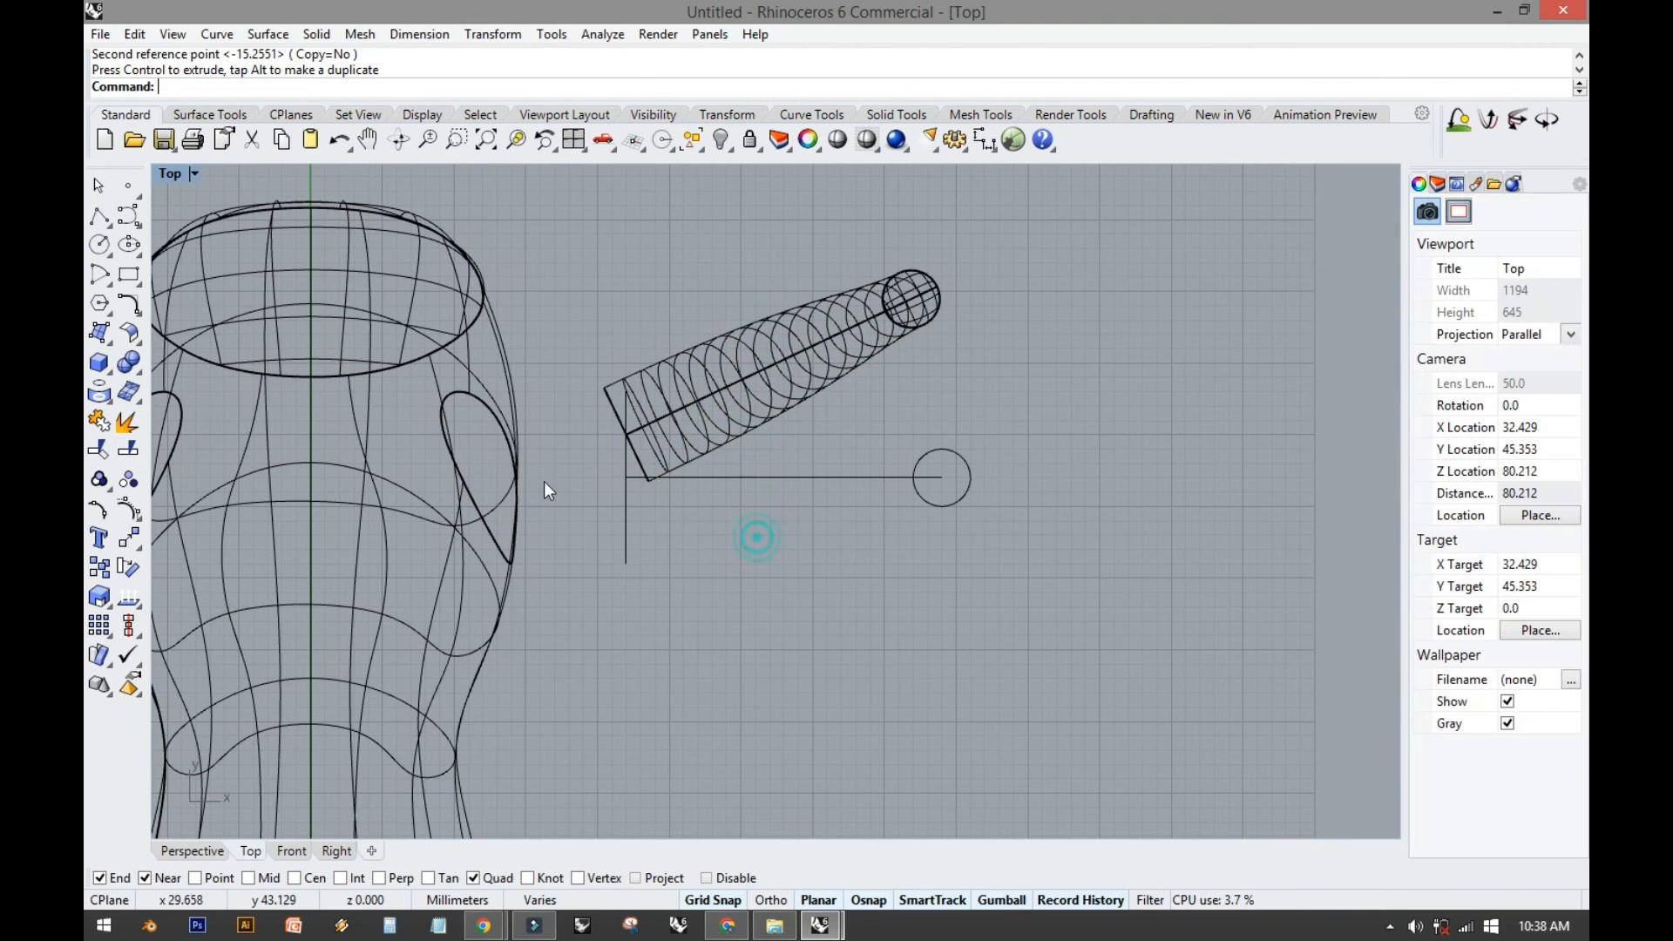
Start a surface blend between the body's opening edge near the raised end and the open edge of the rotated tube.
double_click(181, 175)
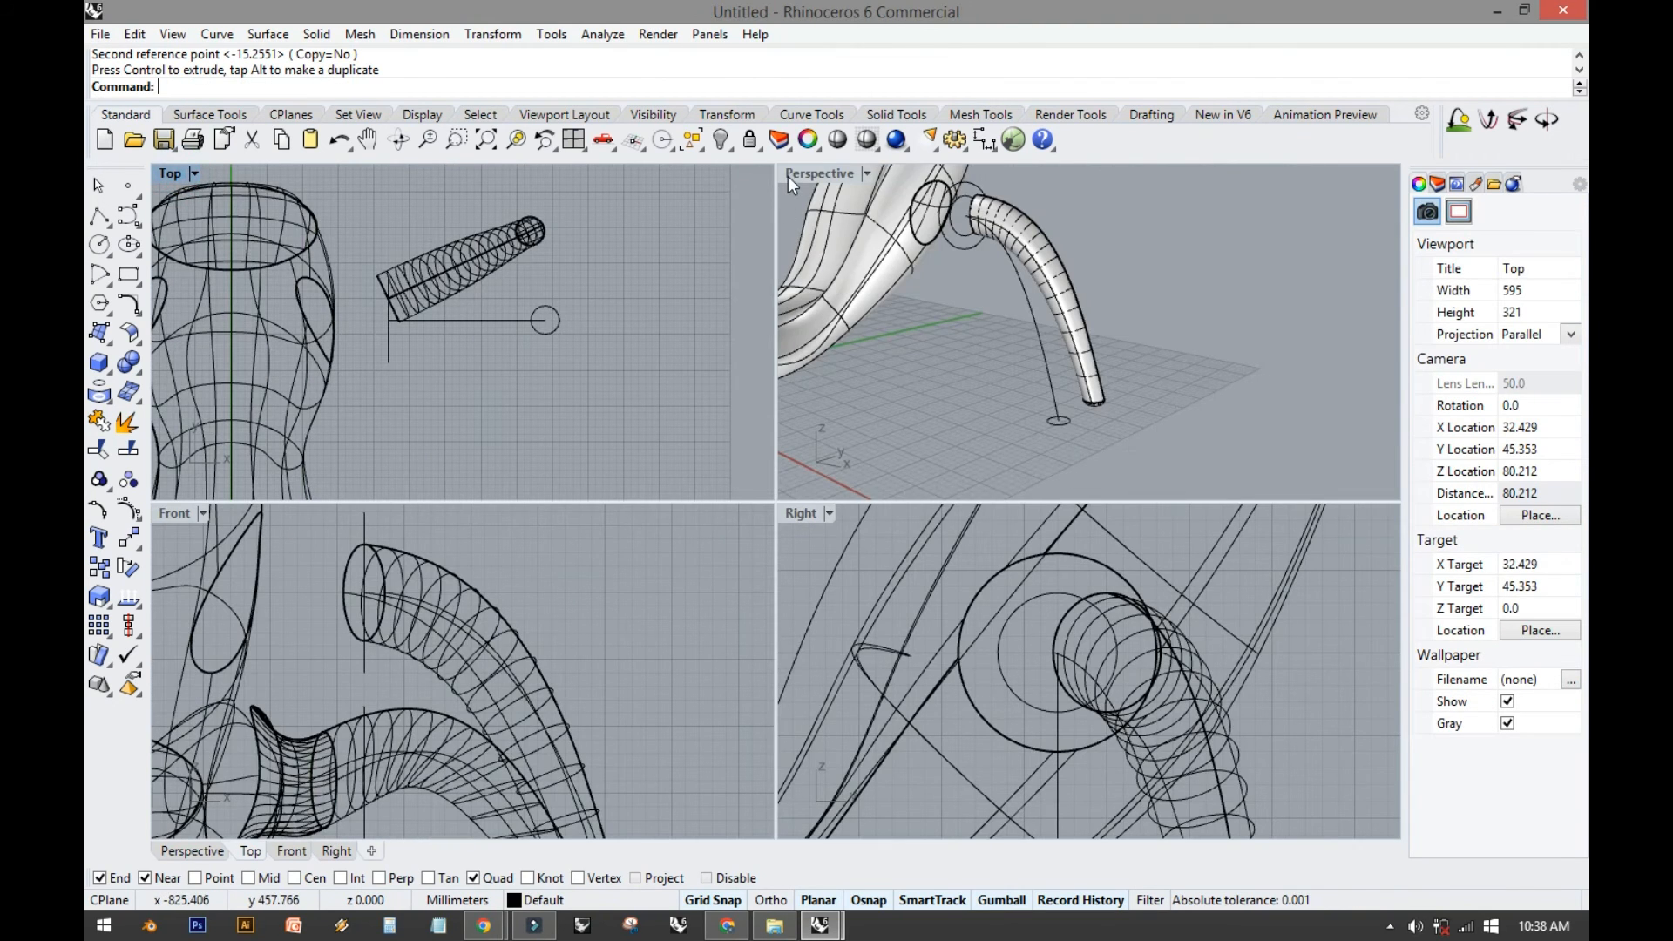
double_click(810, 174)
right_click_drag(747, 288, 751, 396)
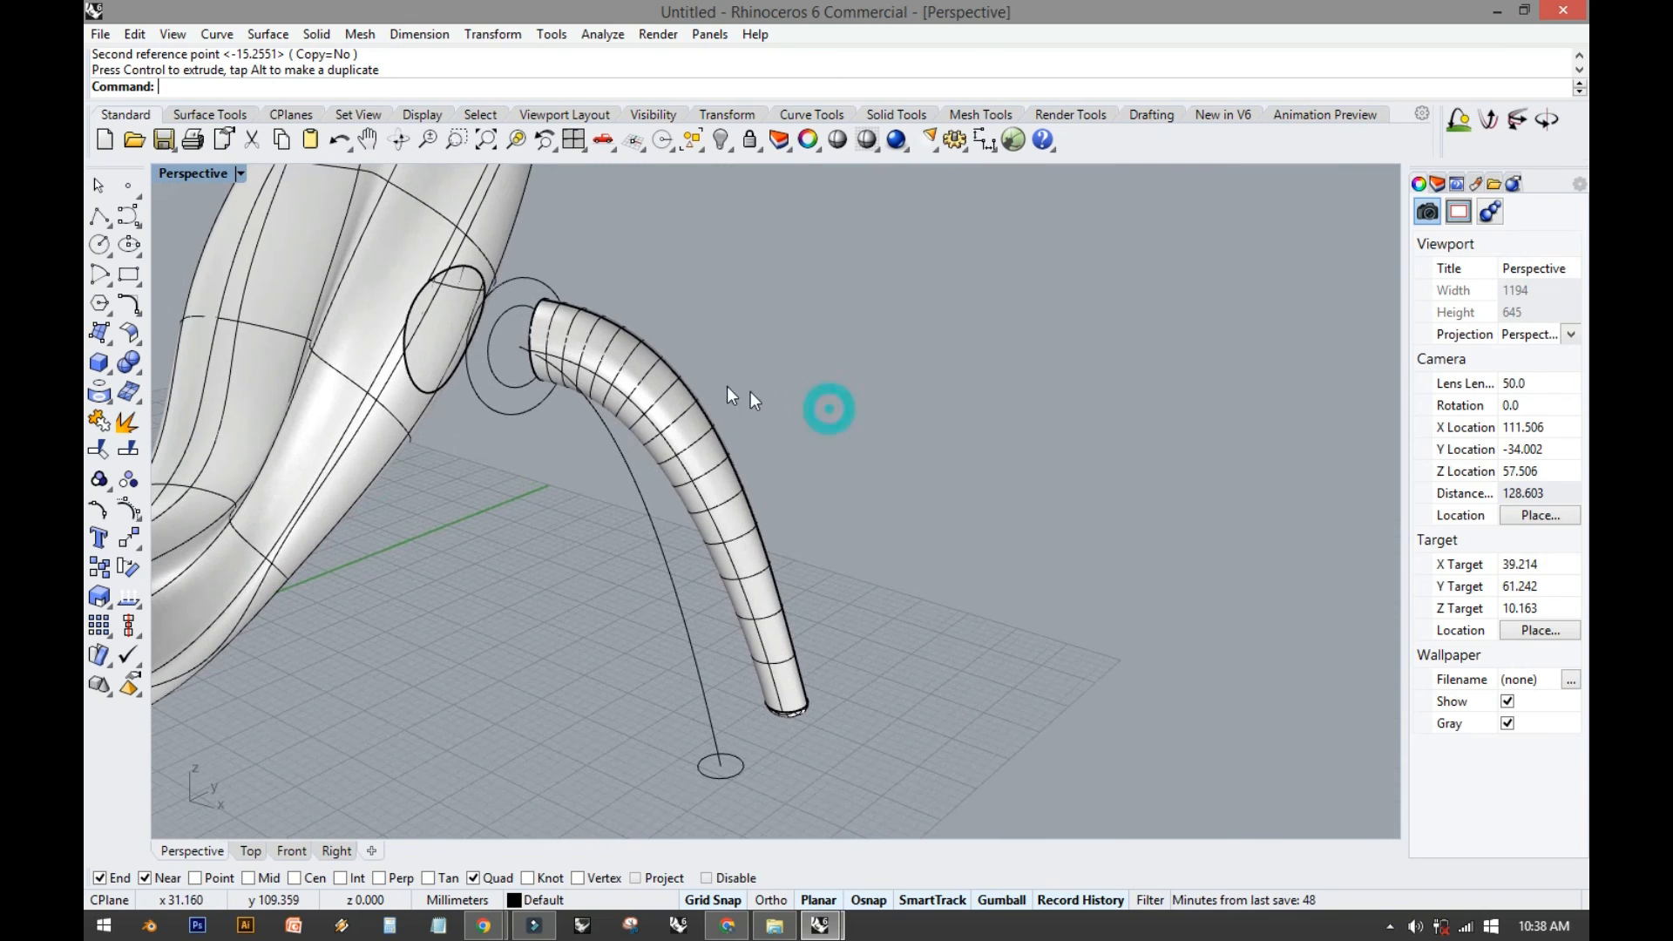
left_click(210, 114)
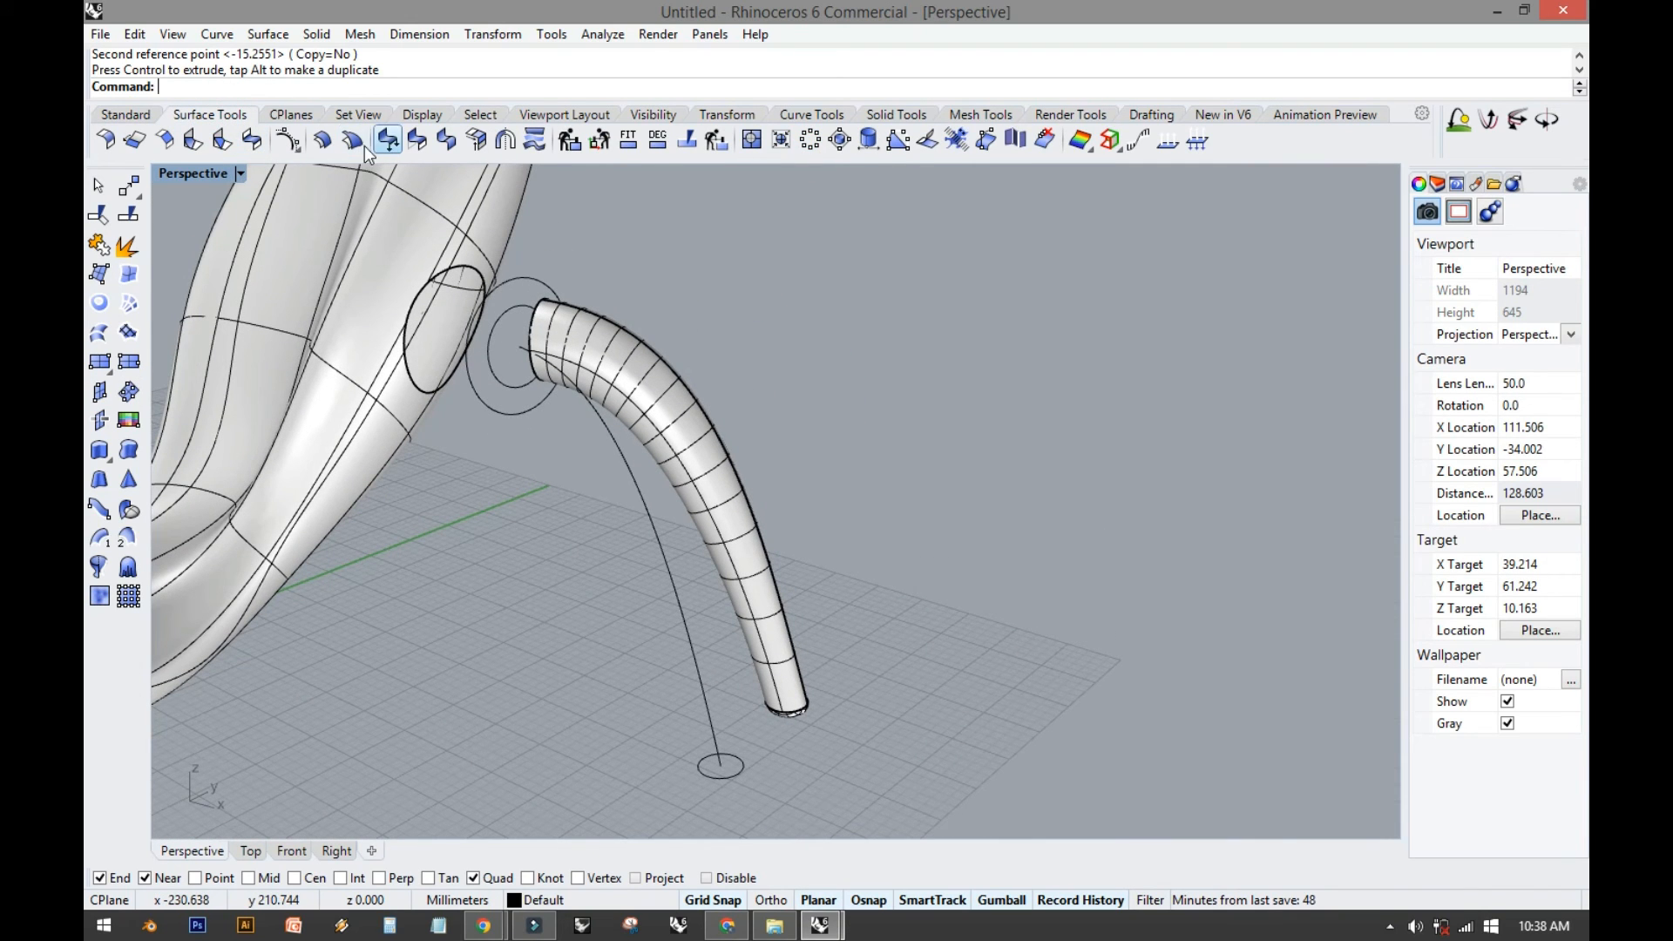
left_click(249, 141)
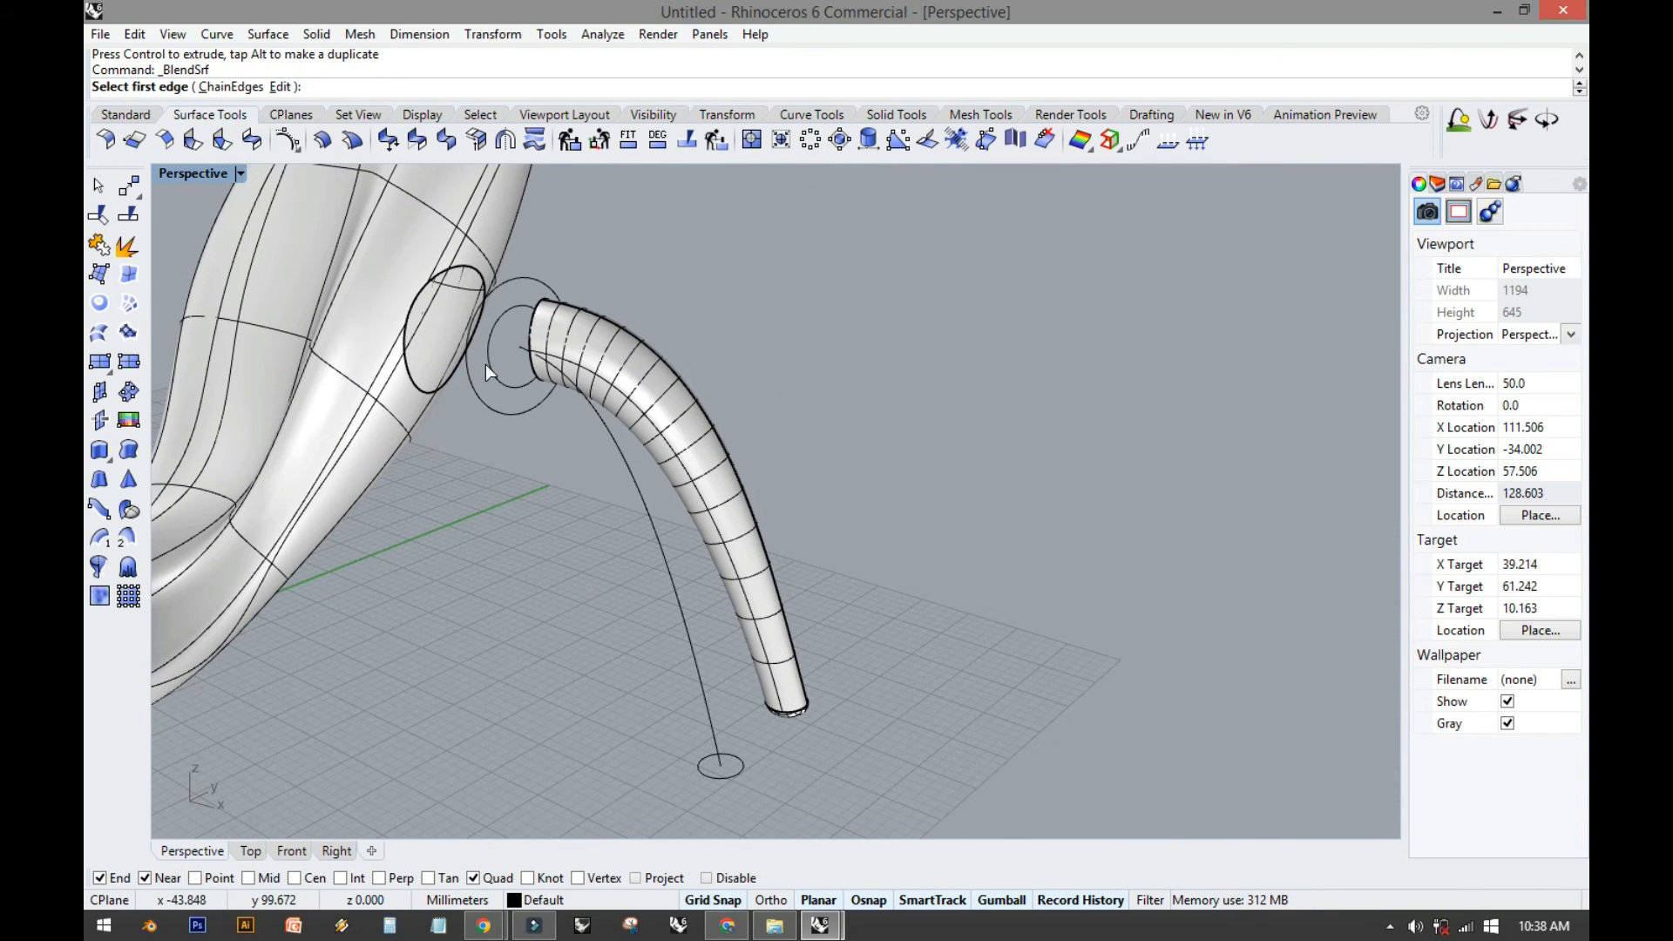
scroll(448, 312, "up", 5)
left_click(427, 356)
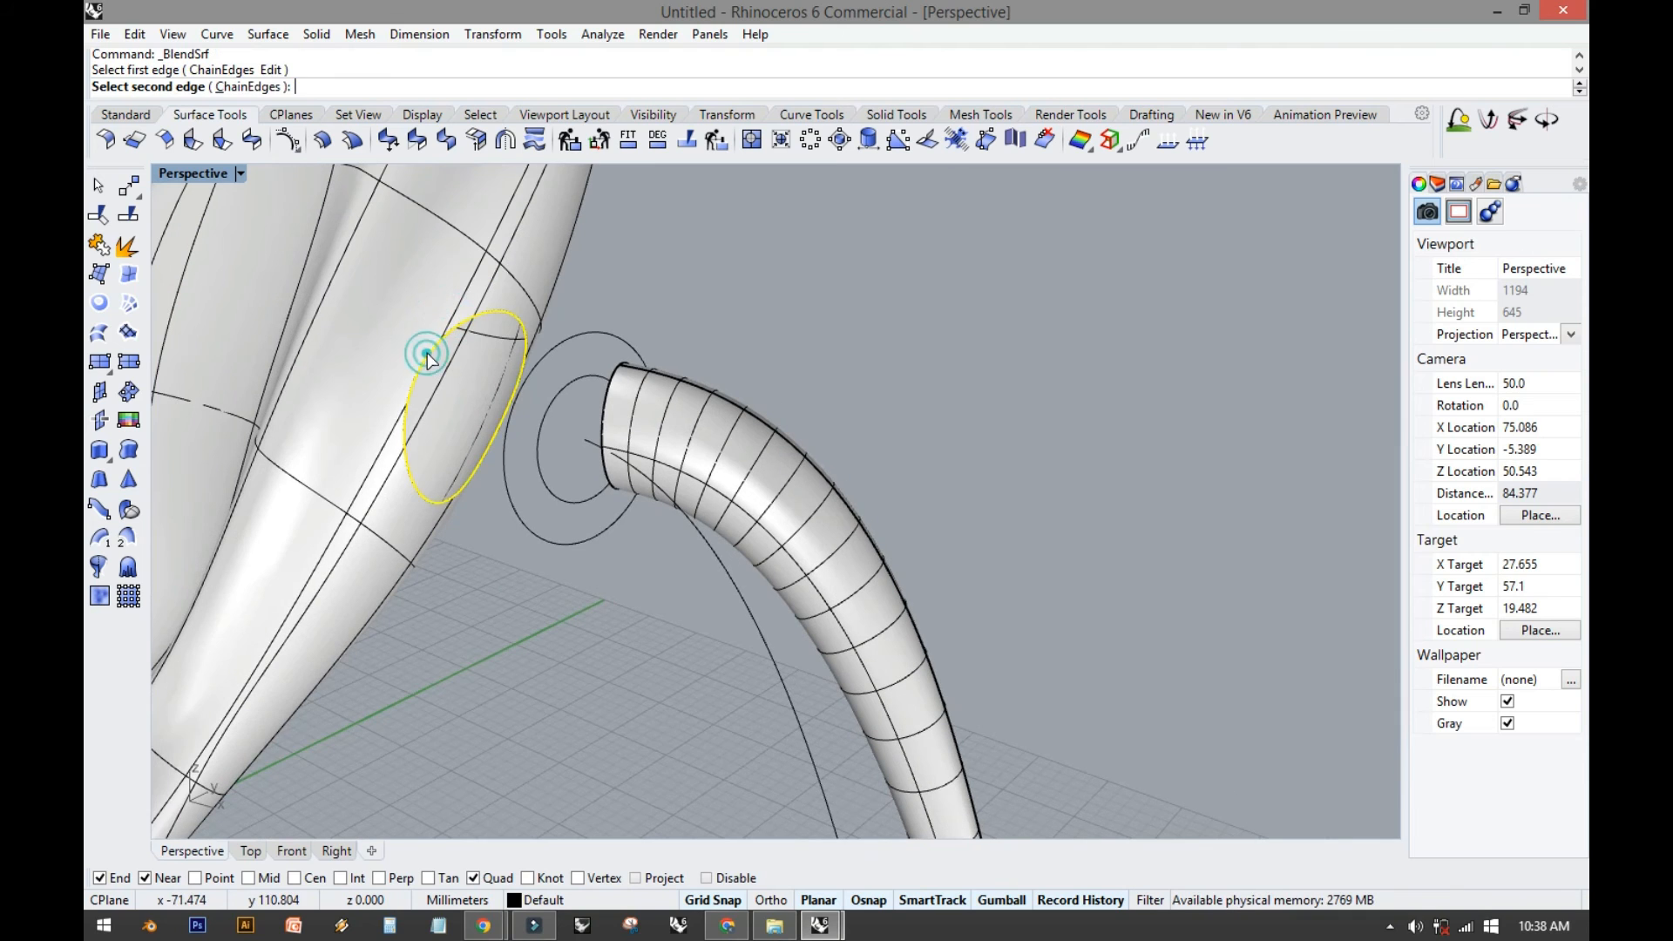
left_click(606, 425)
Align the blend's seam points on the opening and the tube along the upper side, and accept them.
right_click_drag(608, 427, 504, 561)
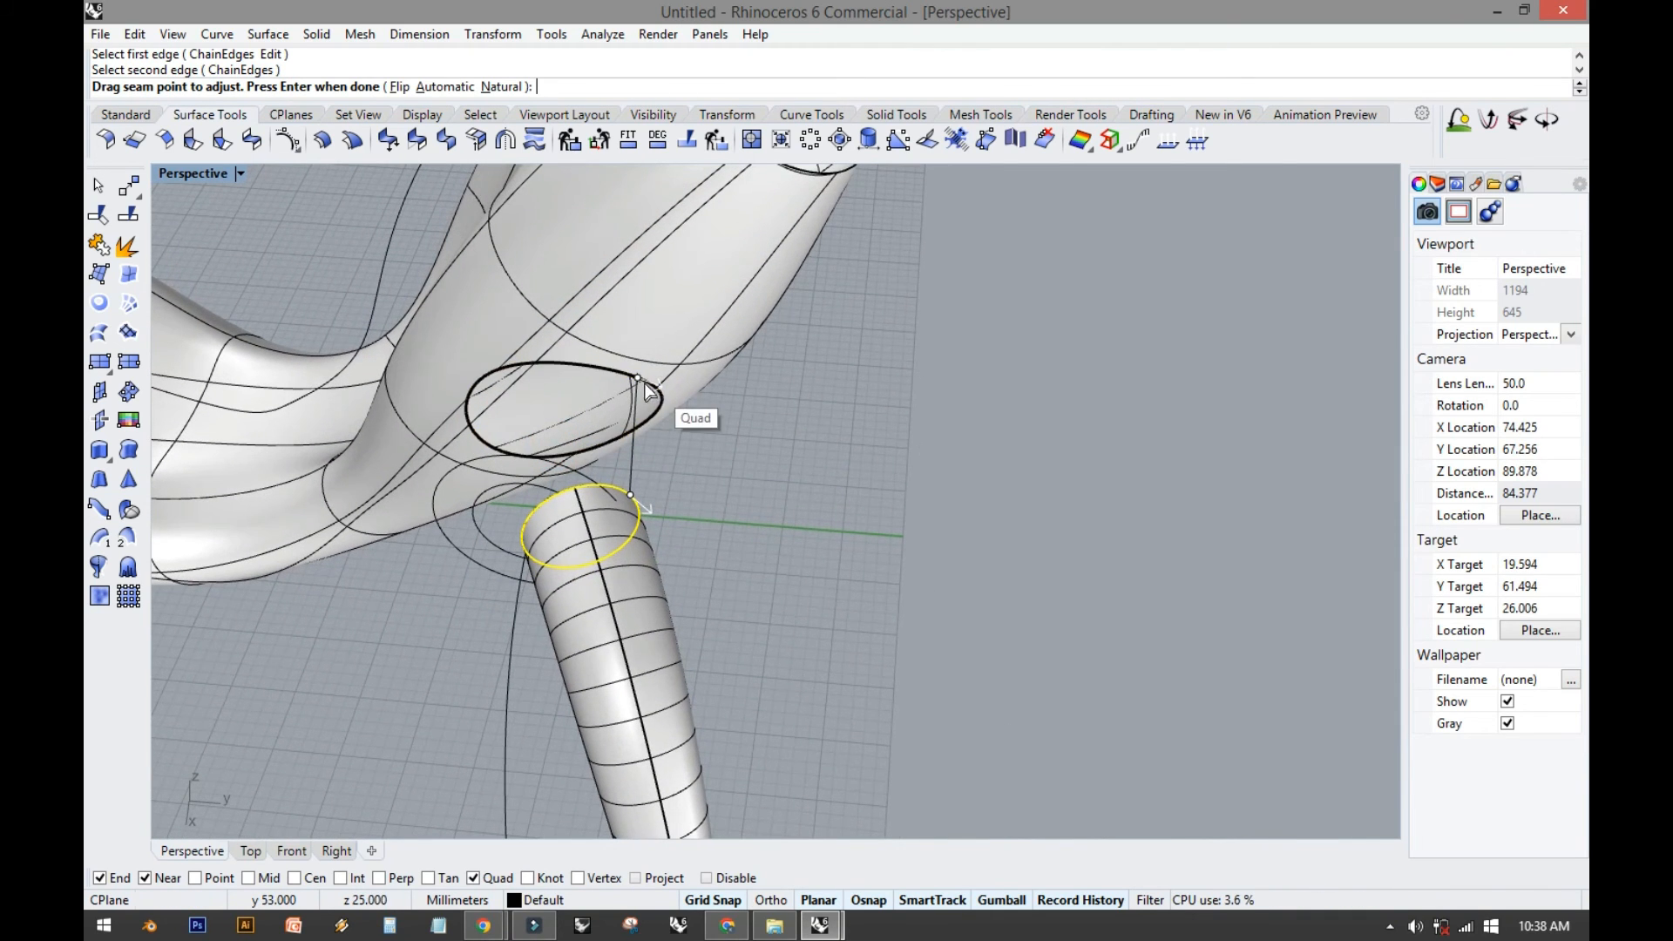
left_click_drag(637, 379, 568, 363)
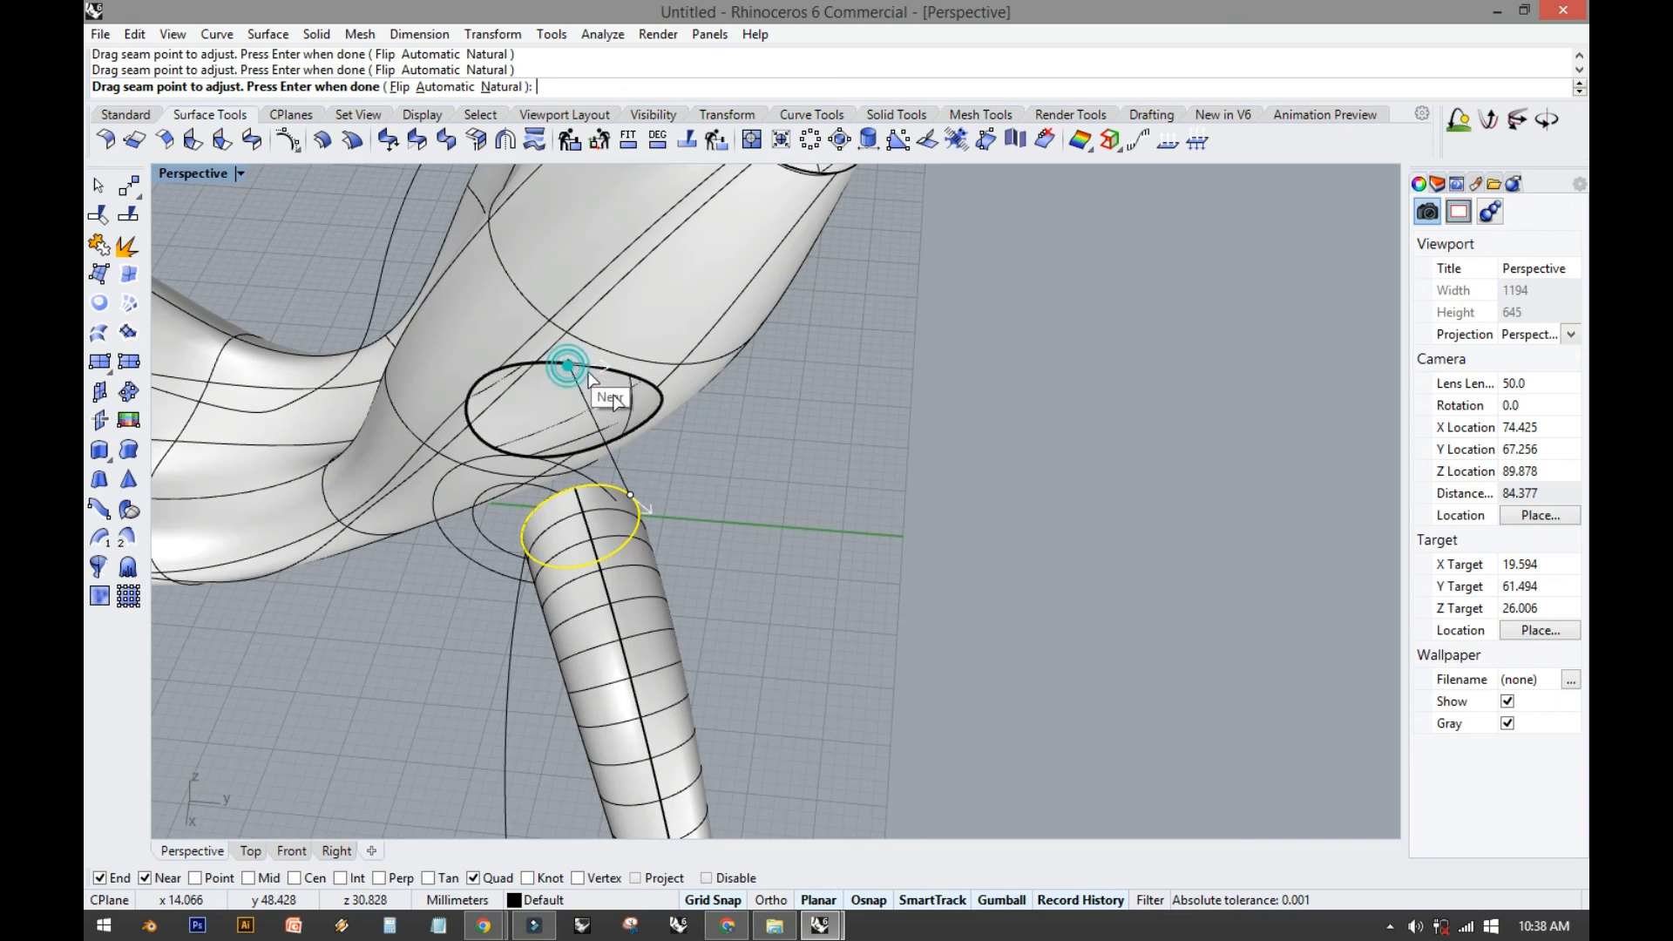
left_click_drag(635, 495, 575, 487)
left_click(569, 363)
left_click(539, 363)
right_click(757, 466)
Set the blend's bulge at the body edge to 0.412 with curvature continuity on both edges, and create the blend.
right_click_drag(686, 501, 785, 523)
scroll(549, 562, "up", 5)
right_click_drag(615, 536, 554, 529, "shift")
left_click_drag(917, 356, 865, 351)
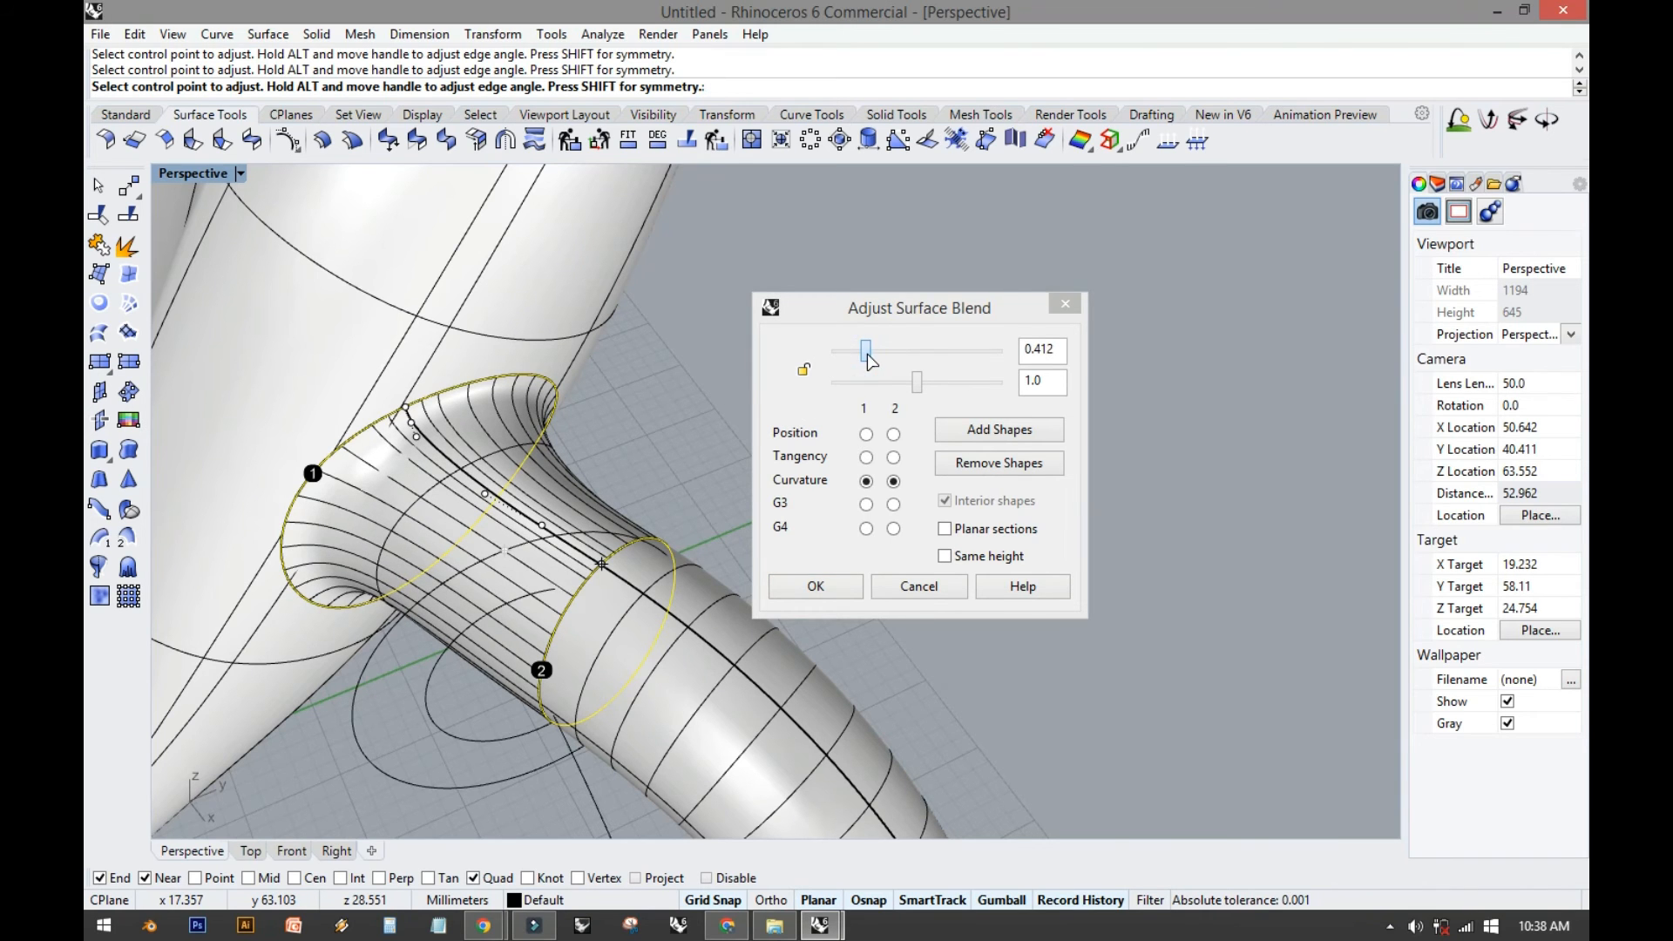
left_click(834, 590)
Mirror the rotated tube and its end cap across the body's centreline in the Top view, keeping the originals.
right_click_drag(774, 562, 491, 496)
left_click(492, 497)
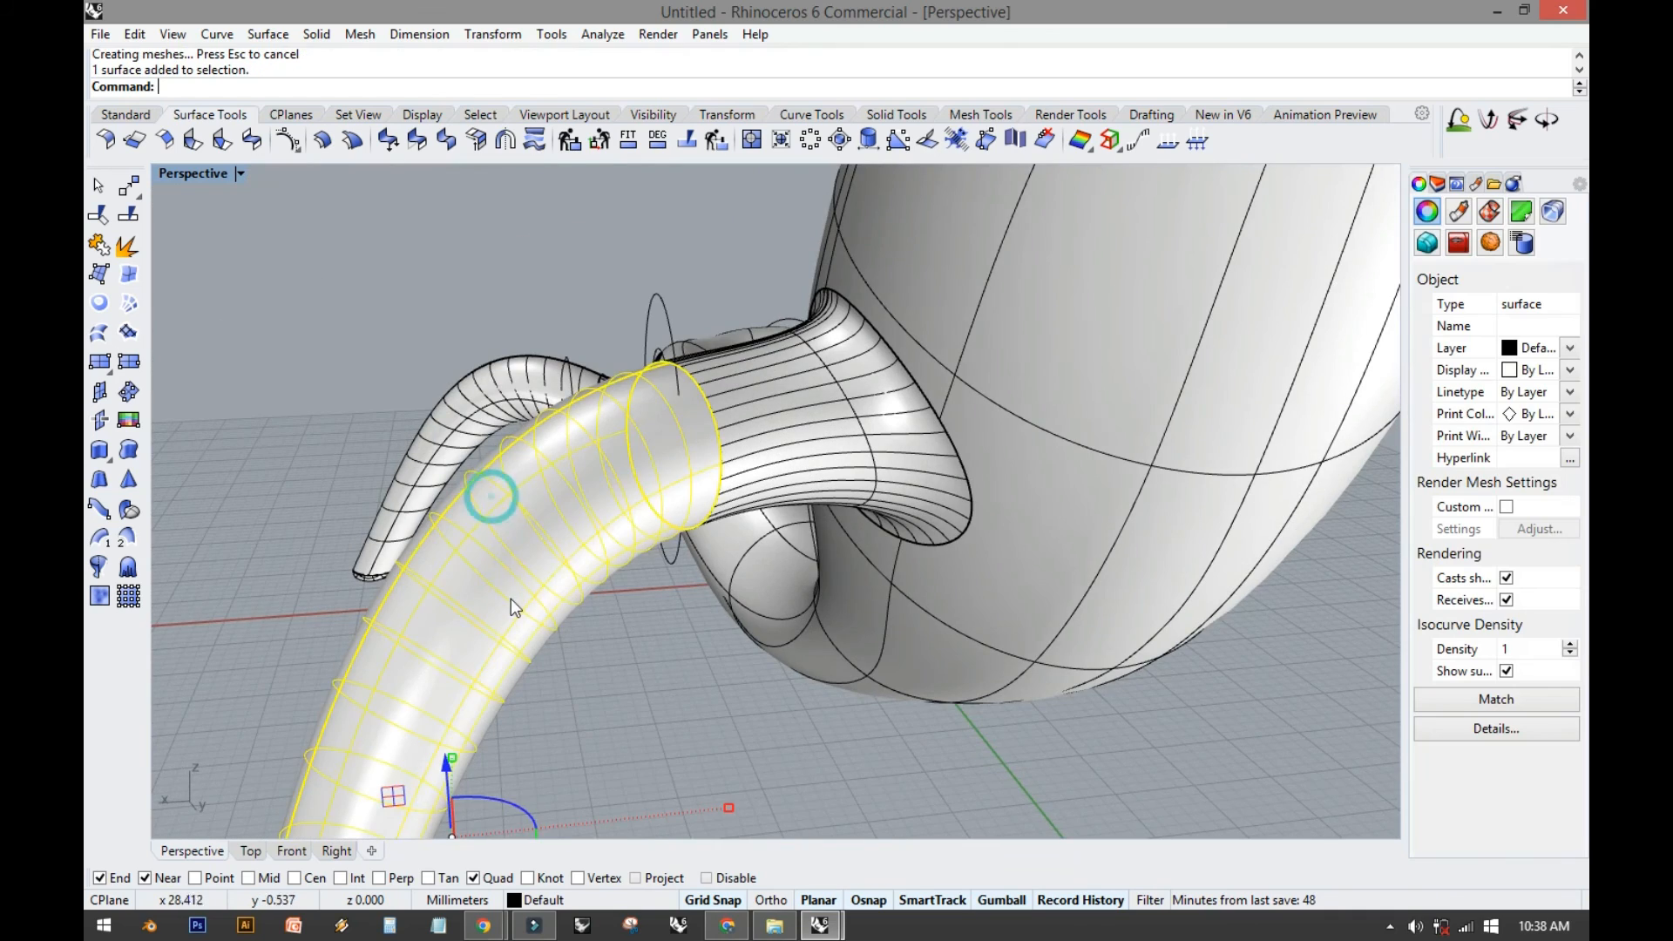
scroll(604, 647, "down", 6)
right_click_drag(608, 650, 745, 468, "shift")
scroll(502, 803, "up", 2)
scroll(579, 798, "up", 3)
left_click(570, 793, "shift")
double_click(198, 172)
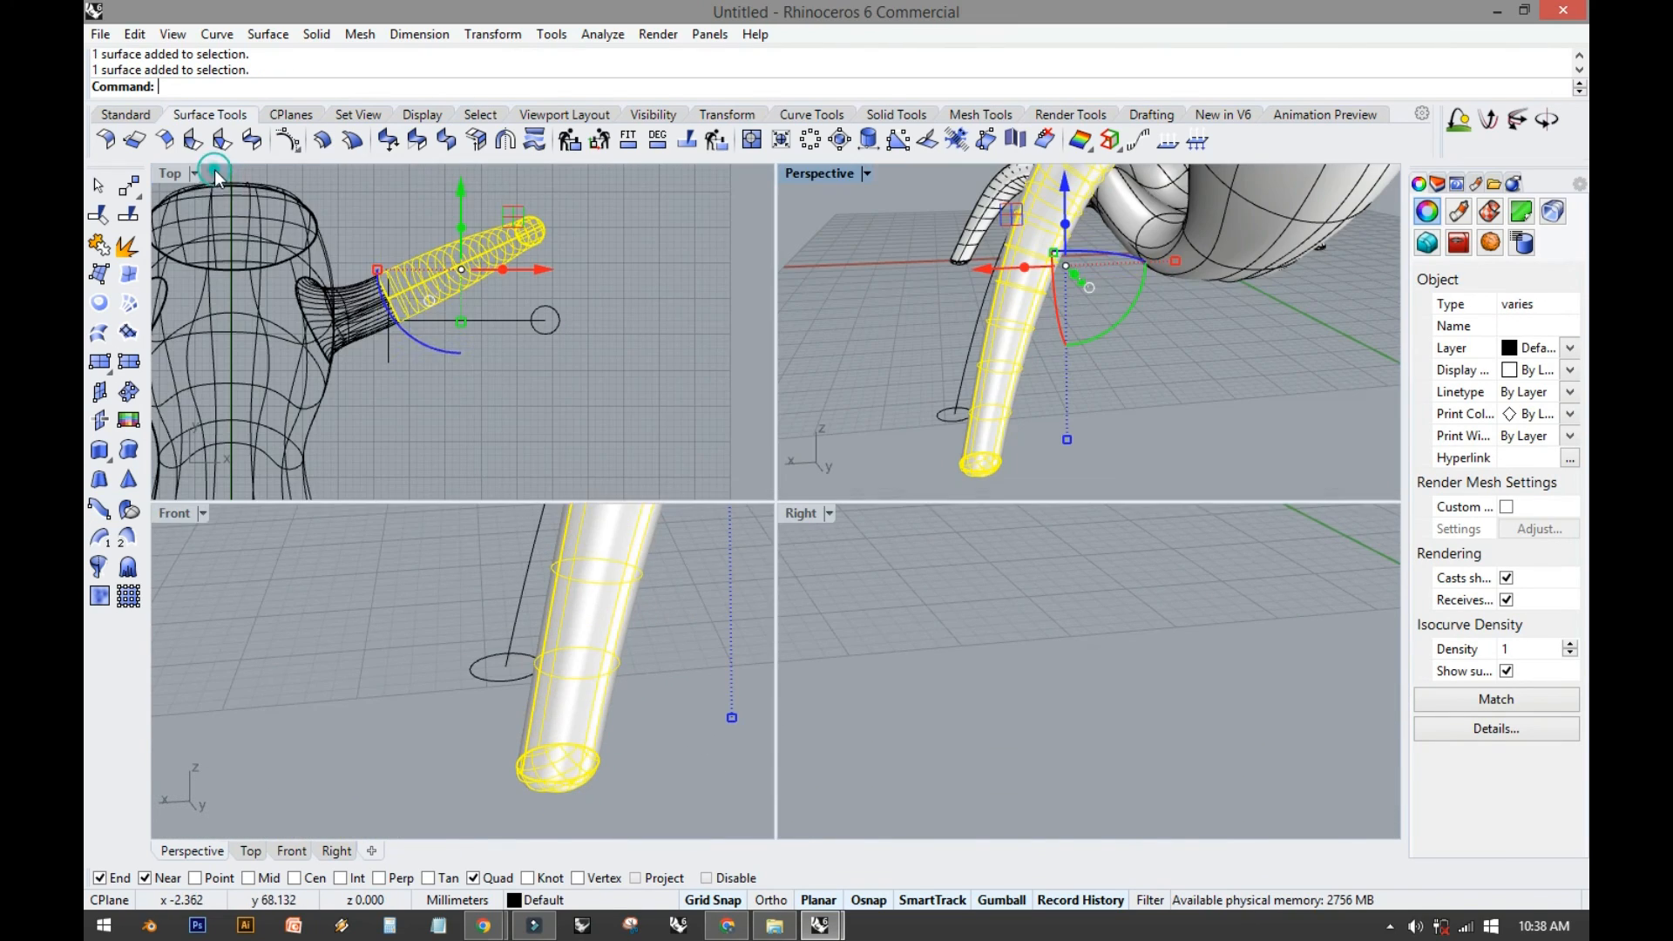
left_click(133, 116)
left_click(133, 542)
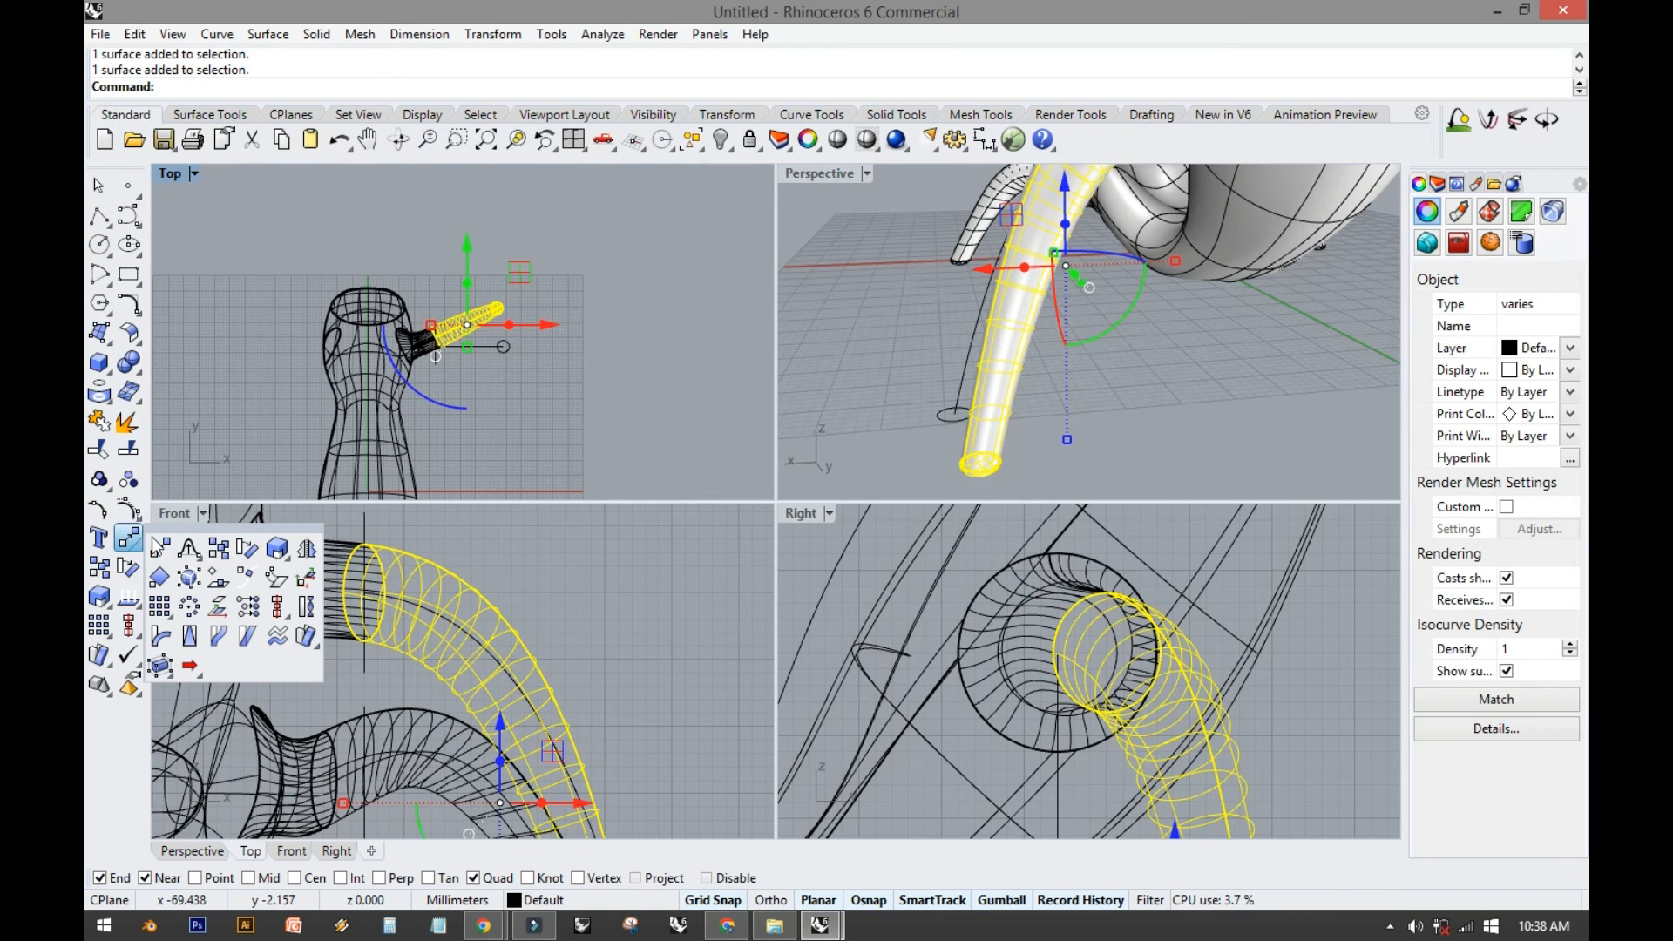
left_click(314, 556)
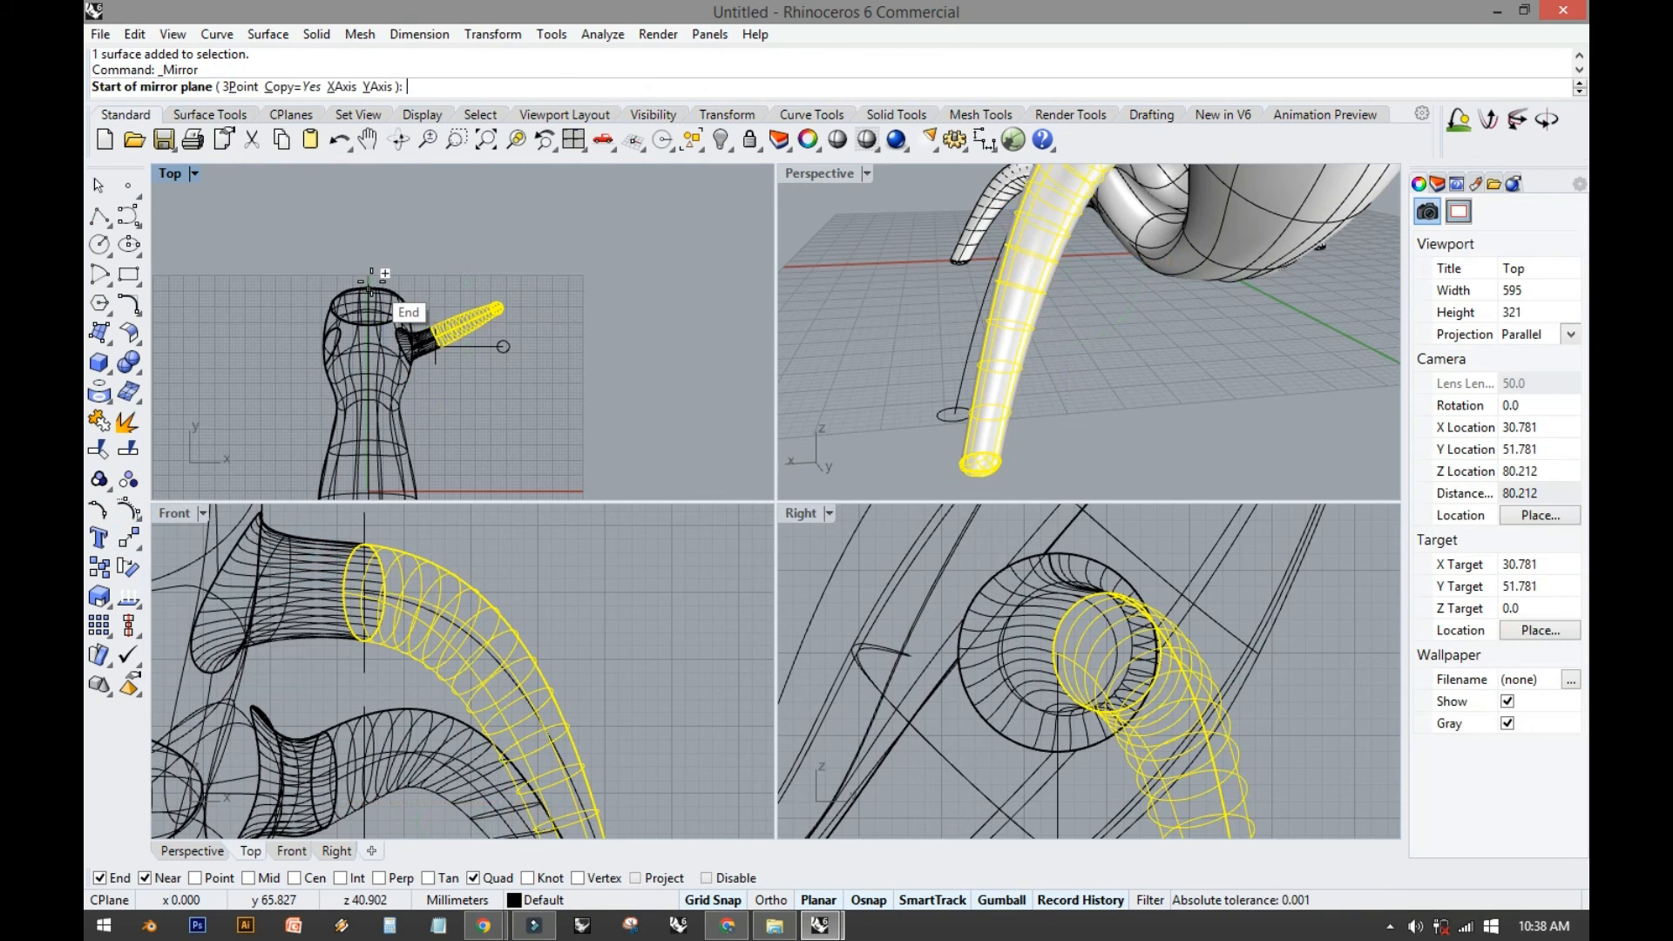
left_click(371, 286)
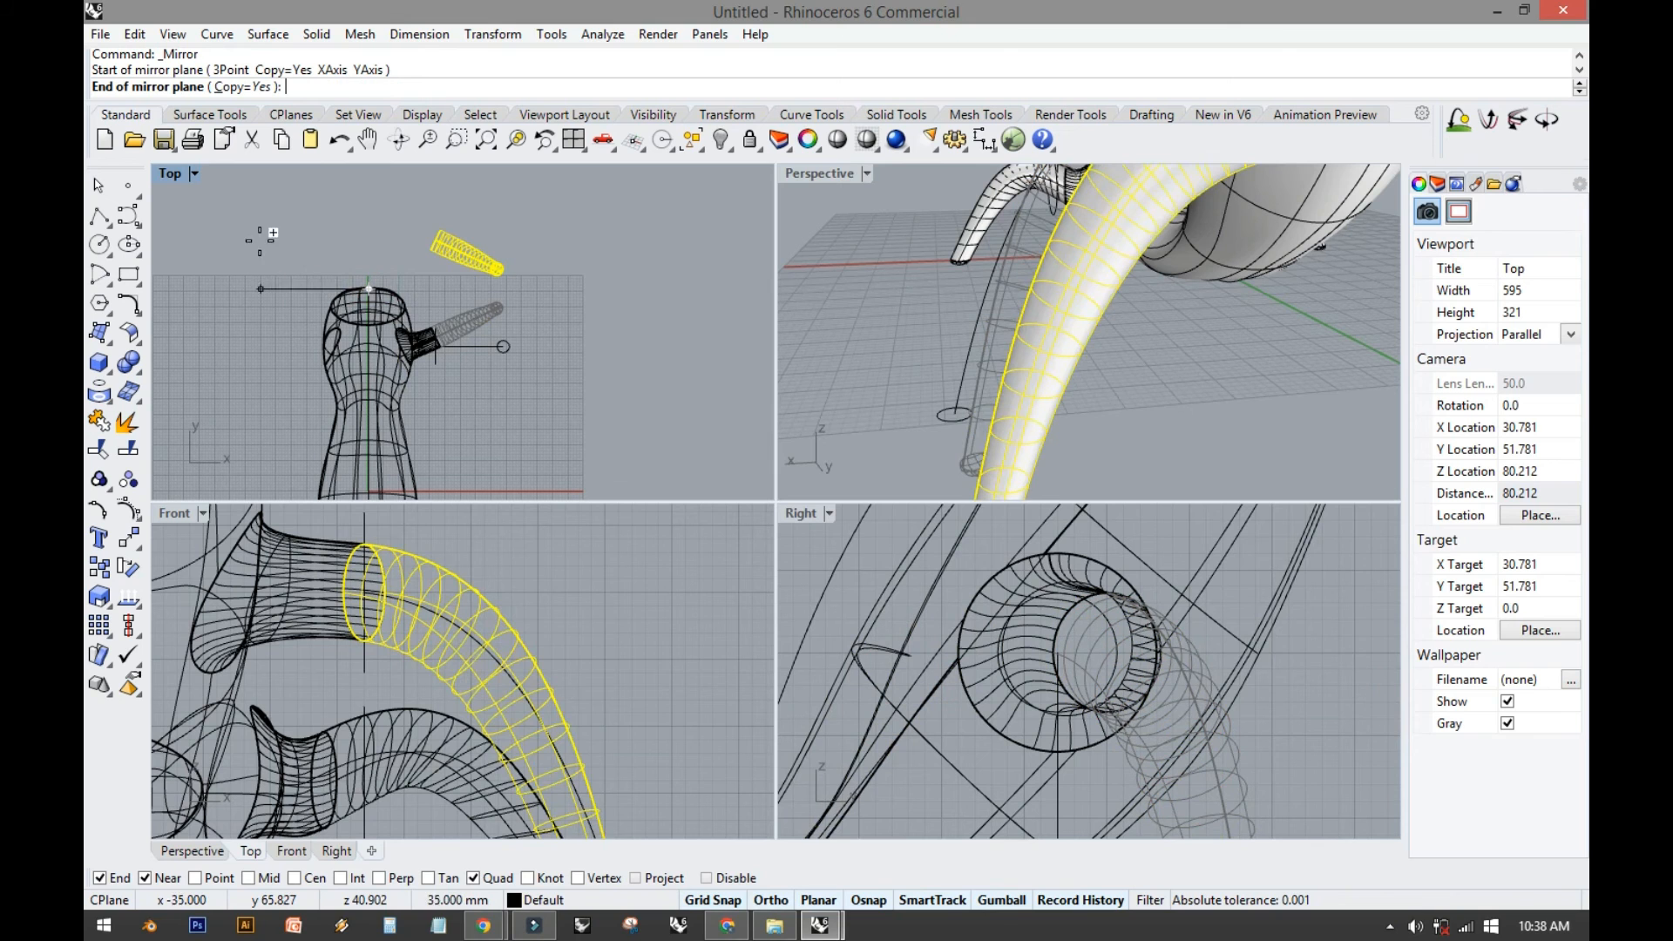
left_click(376, 218)
left_click(635, 287)
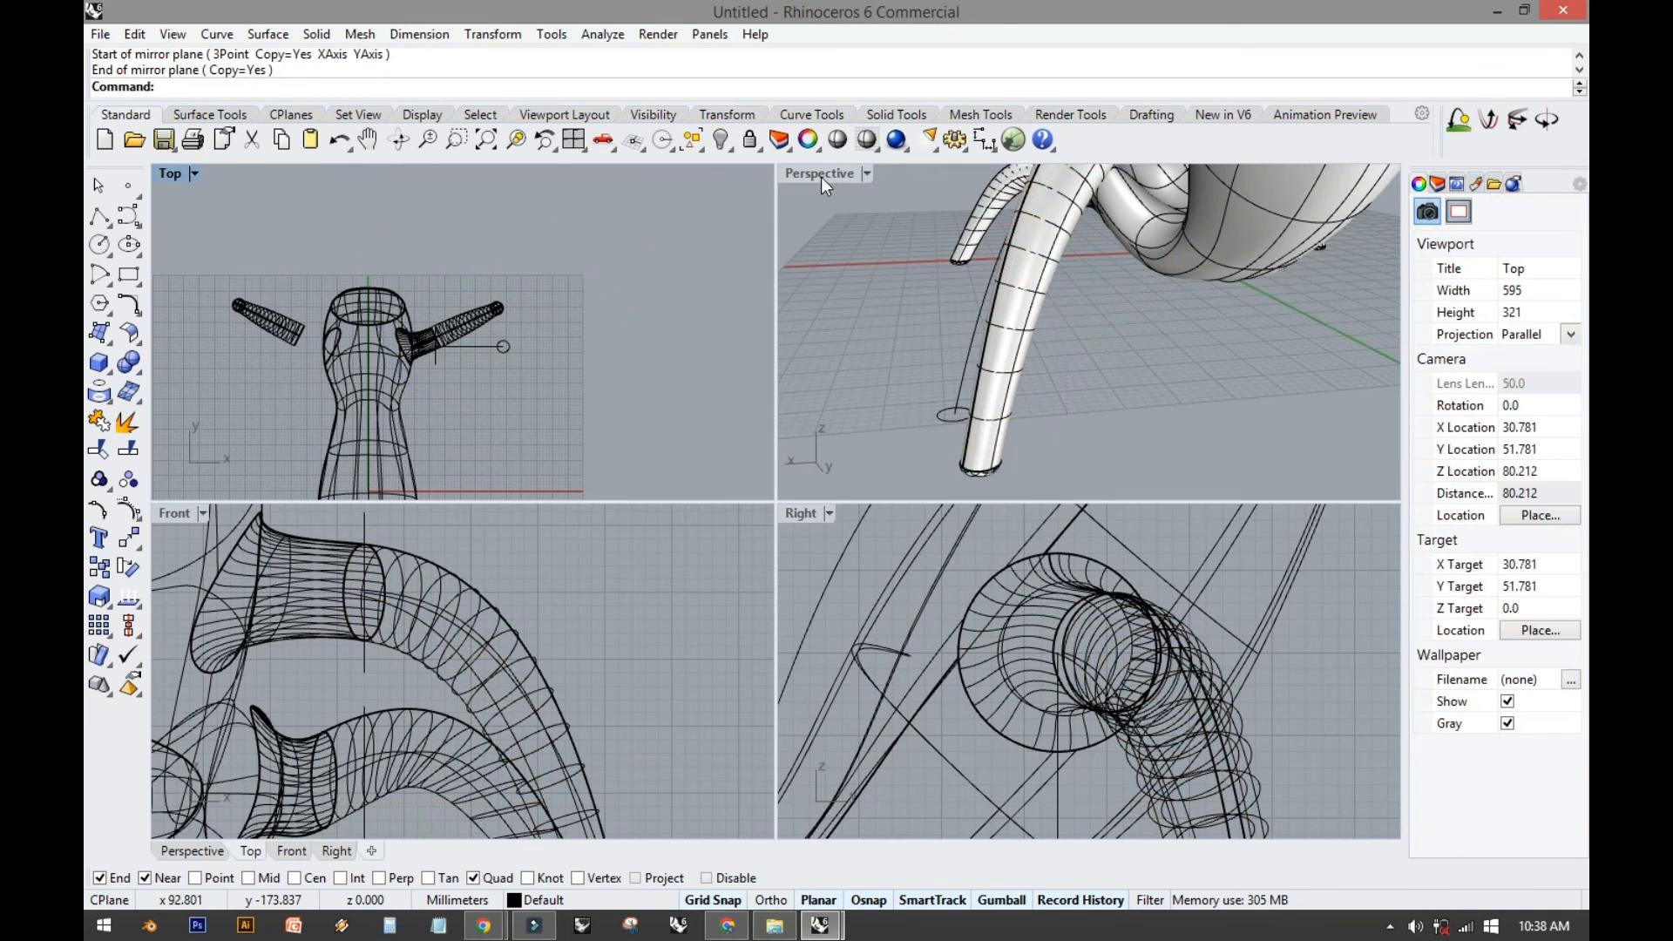
Start a surface blend from the chained edges of the body's opposite opening to the open edge of the mirrored tube.
double_click(821, 176)
right_click_drag(817, 290, 617, 479, "shift")
scroll(617, 479, "down", 8)
right_click_drag(773, 491, 636, 502)
left_click(792, 499)
left_click(751, 545)
right_click_drag(736, 558, 636, 575)
left_click(210, 114)
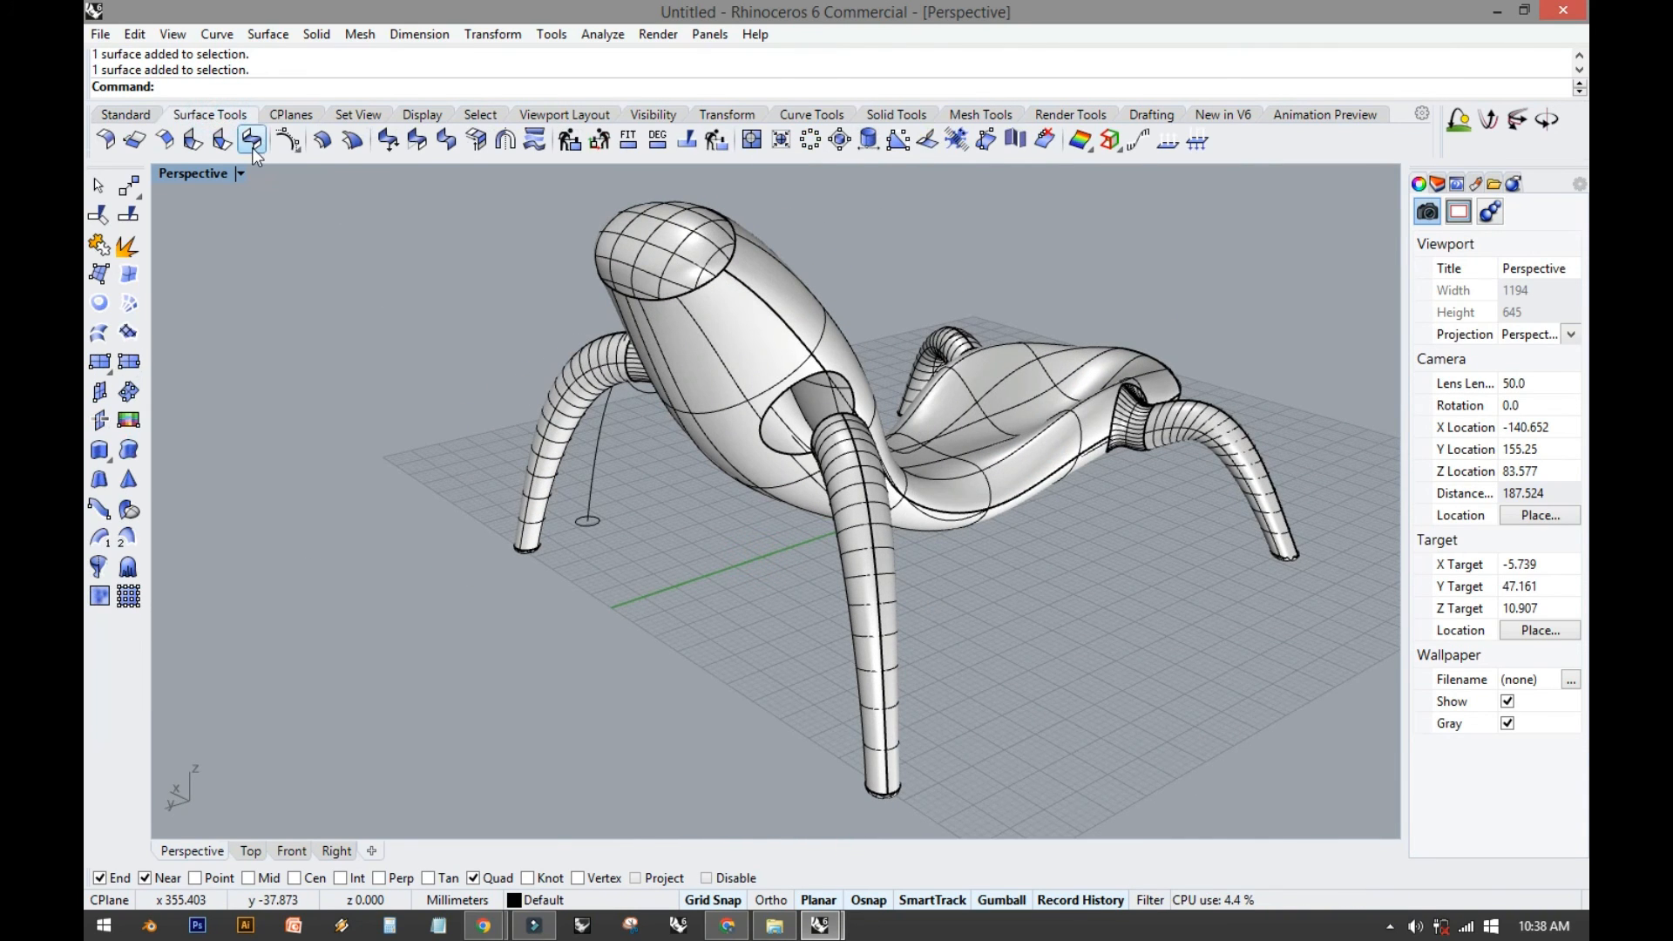
left_click(252, 139)
scroll(816, 406, "up", 5)
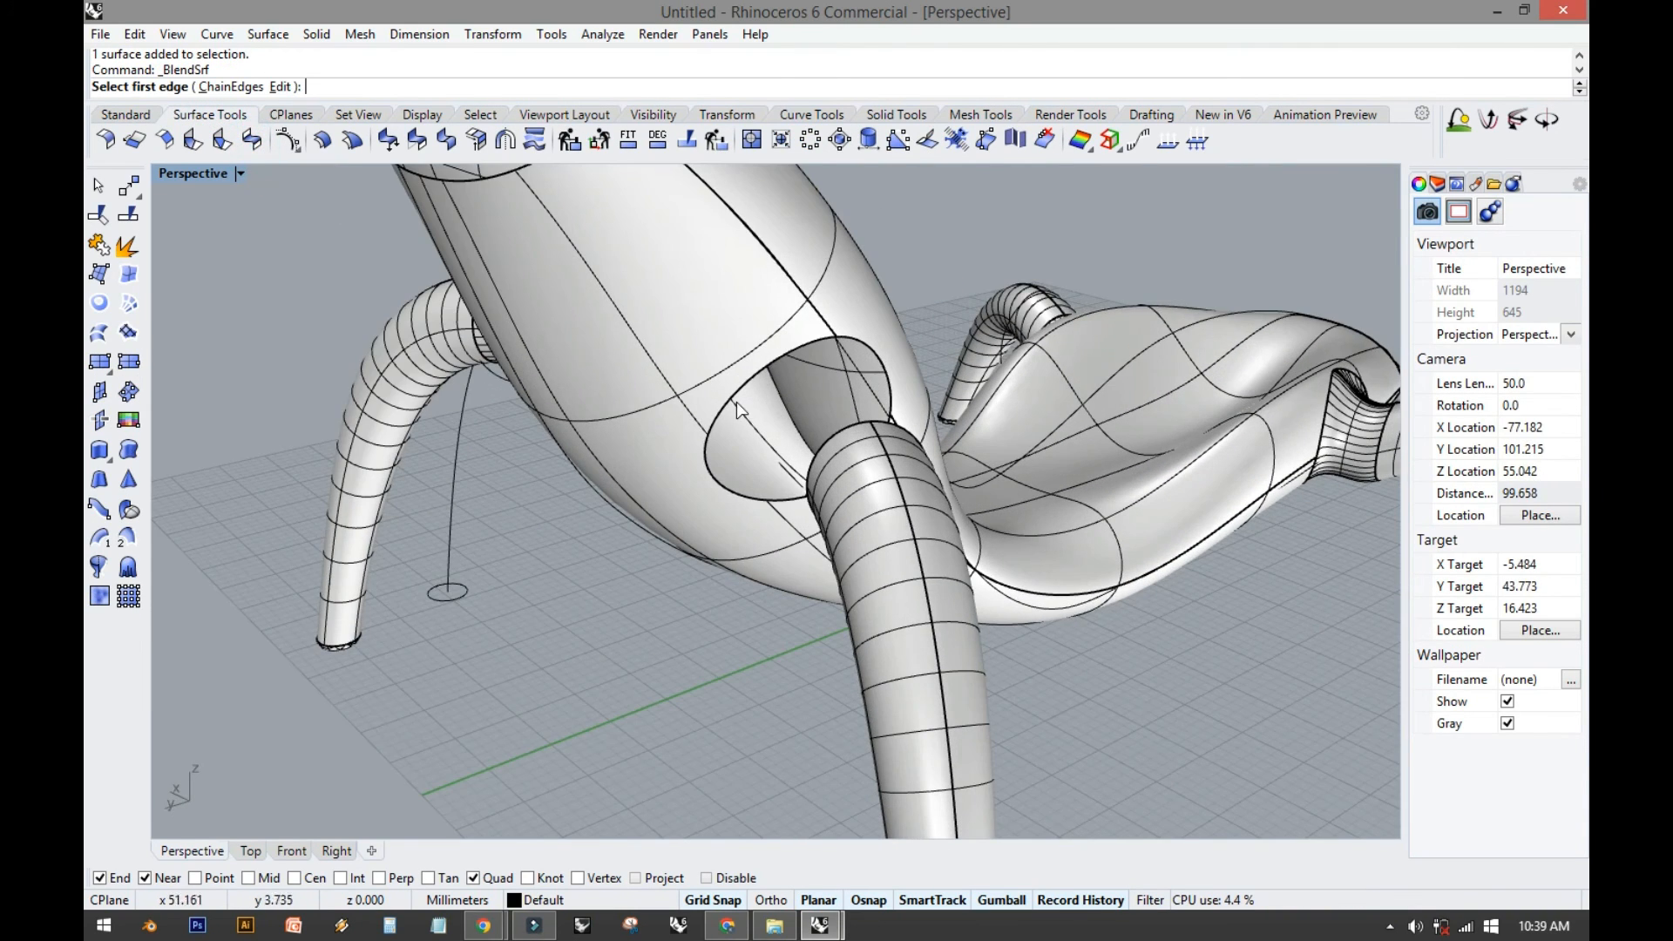
left_click(231, 87)
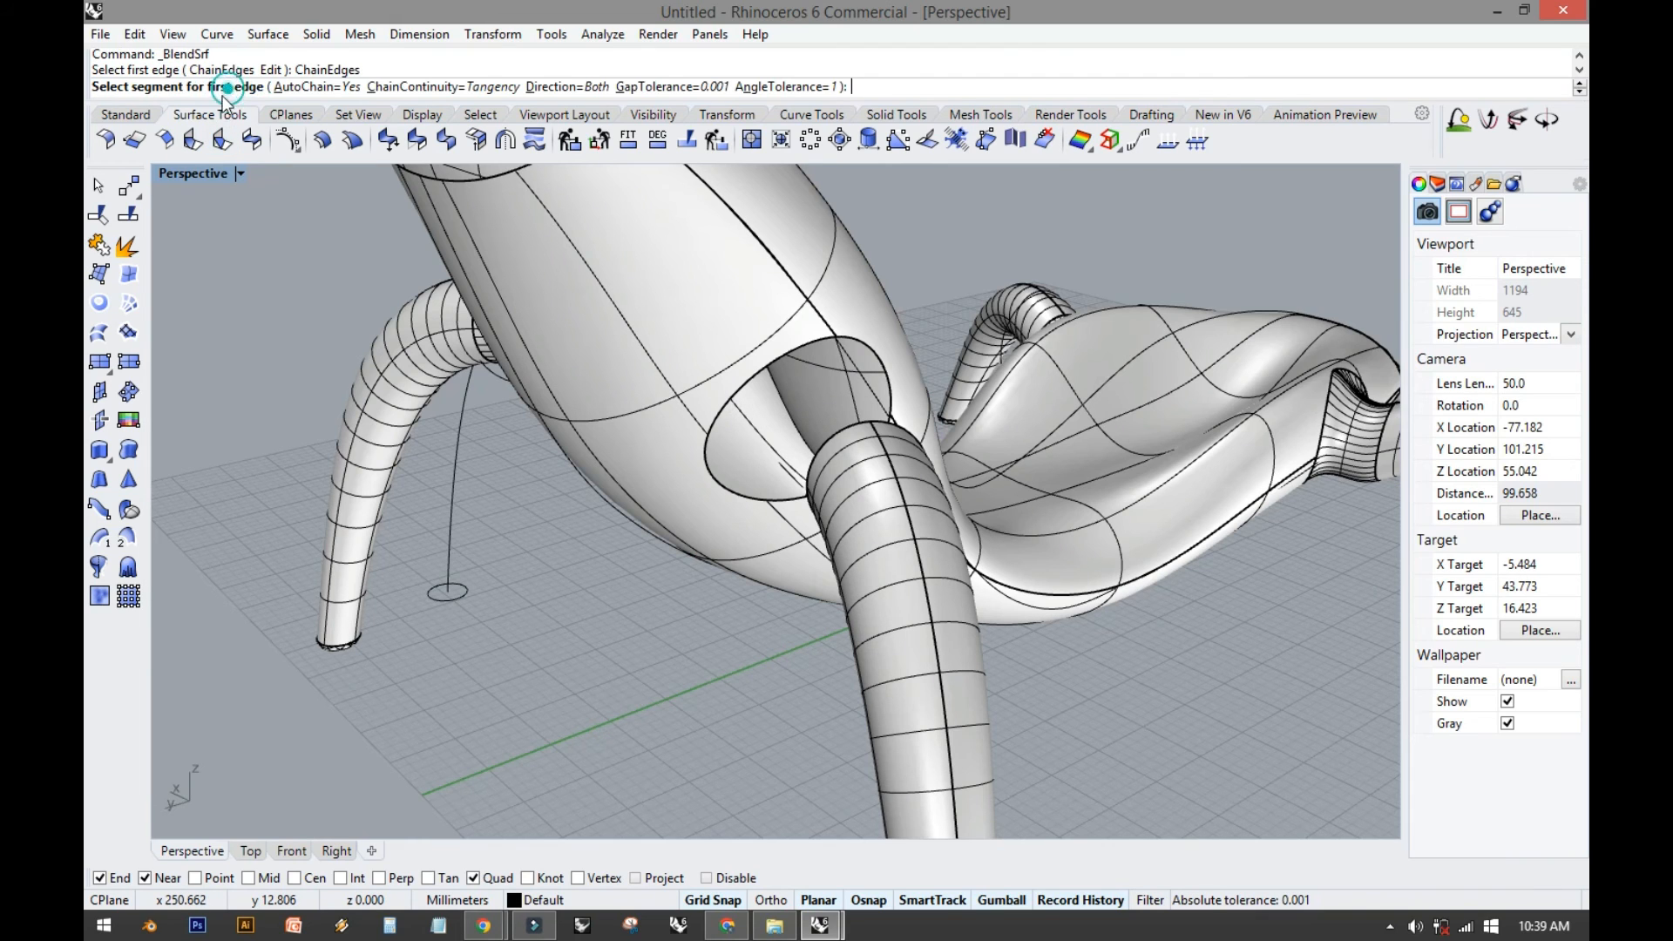
left_click(316, 87)
left_click(316, 87)
left_click(756, 373)
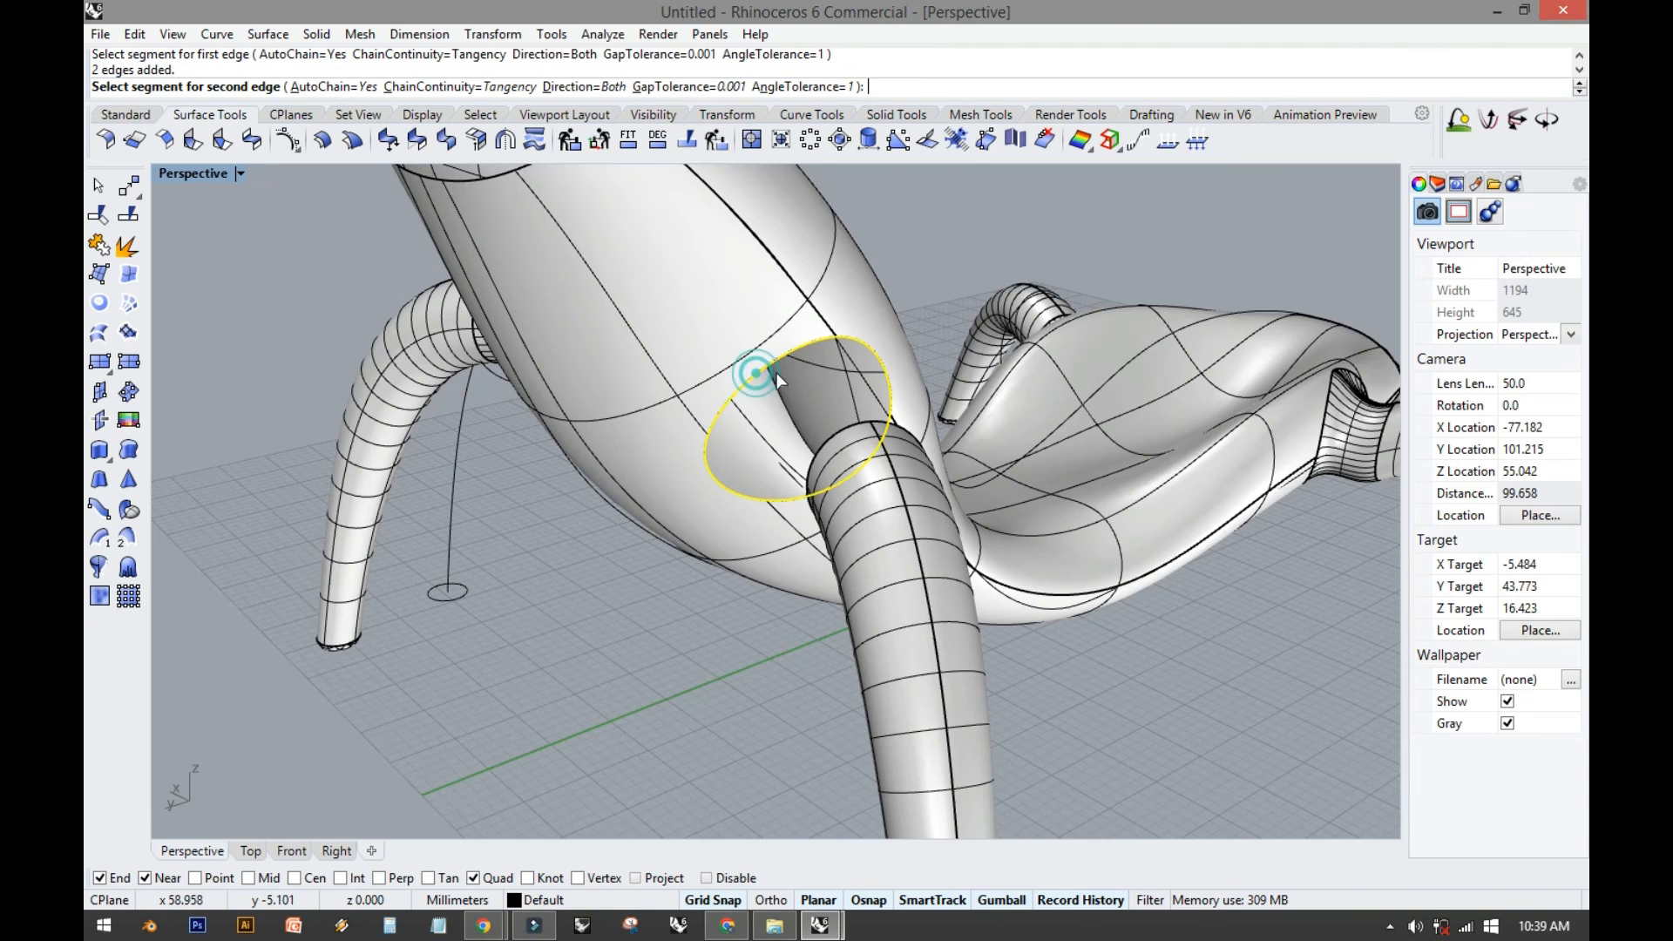
right_click_drag(854, 432, 694, 442)
left_click(971, 444)
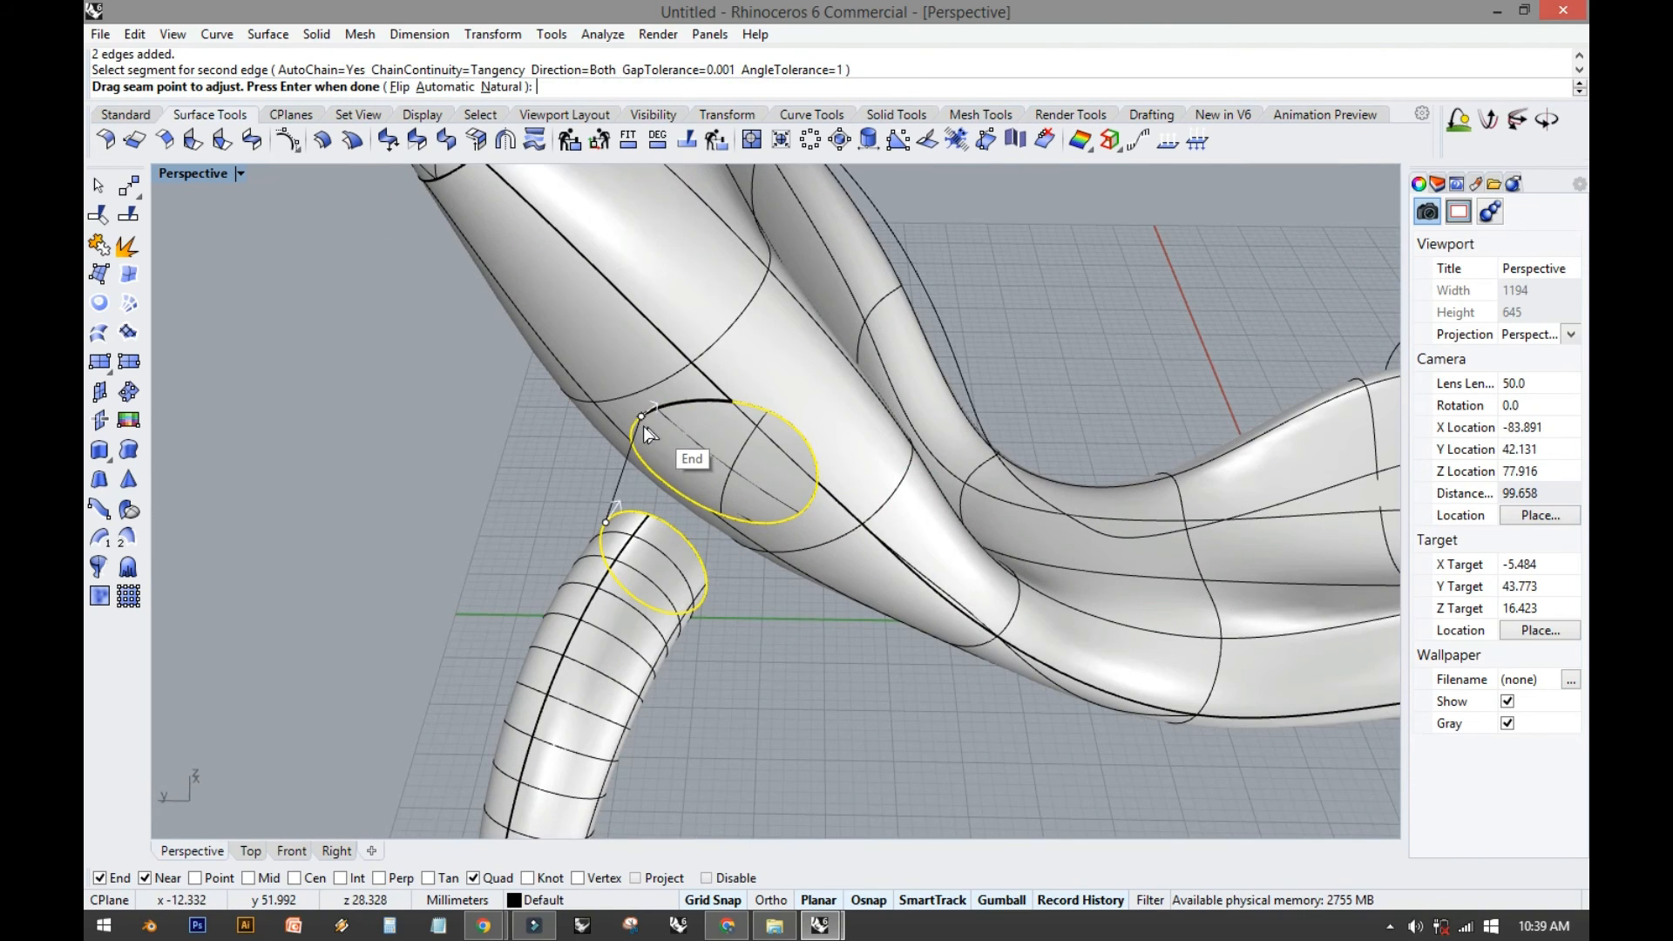
Align the seam points on the opposite side and create the blend with a bulge of 0.435 at the body edge.
left_click(740, 414)
left_click(605, 520)
right_click_drag(671, 536, 876, 497)
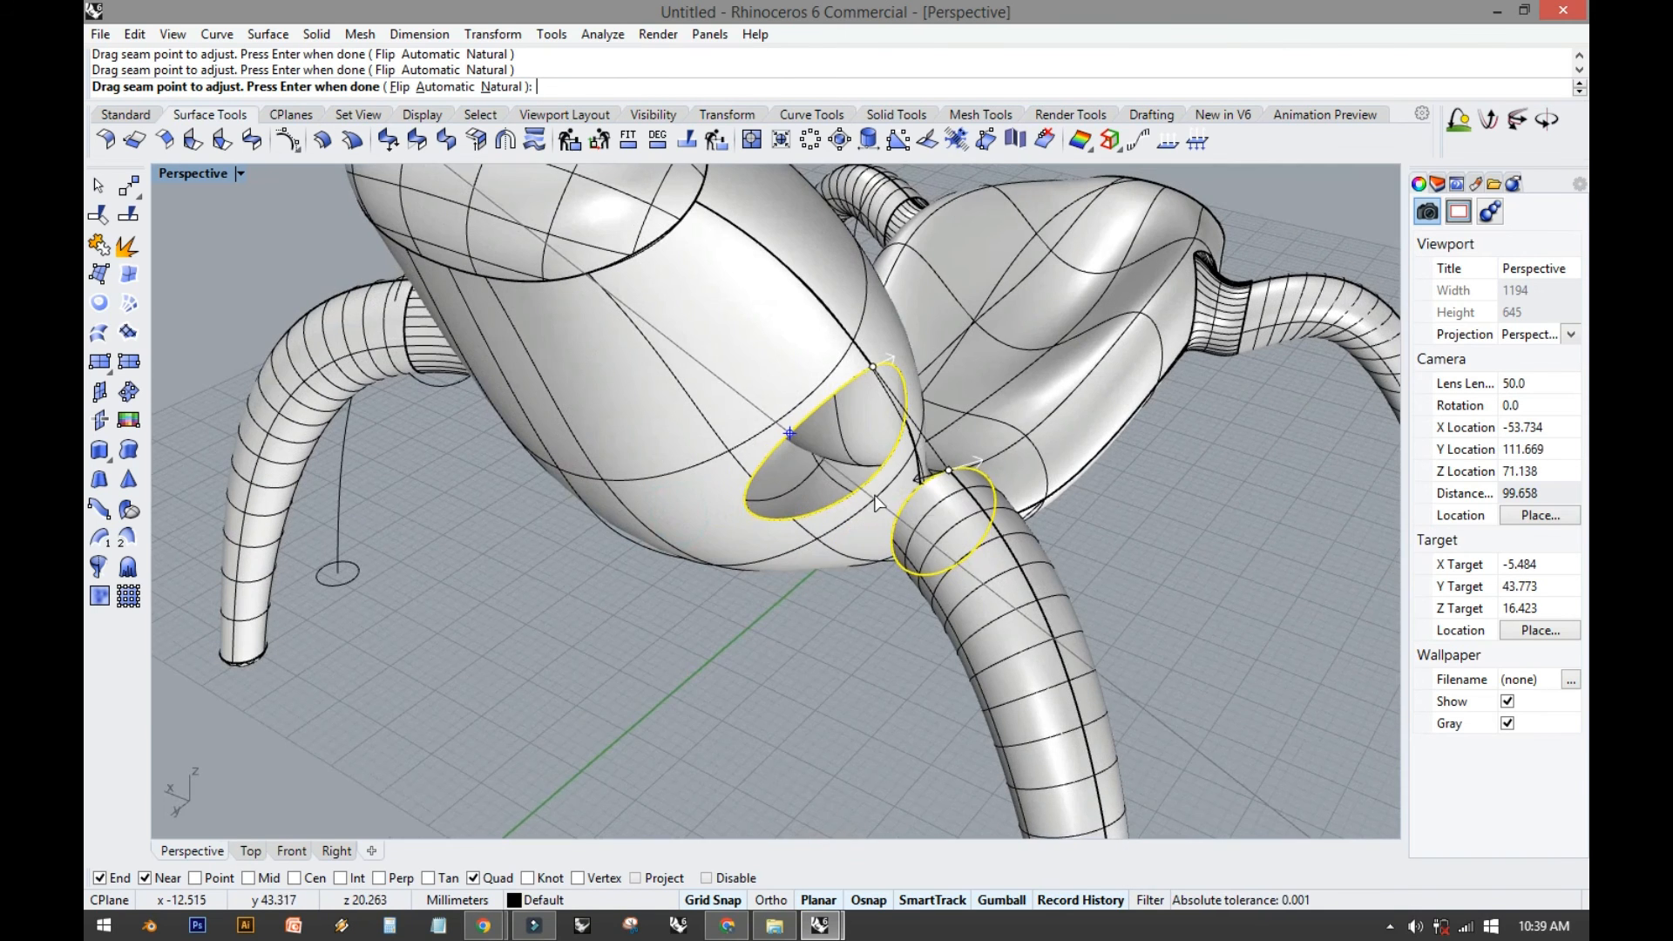
key("Return")
left_click_drag(883, 320, 1214, 340)
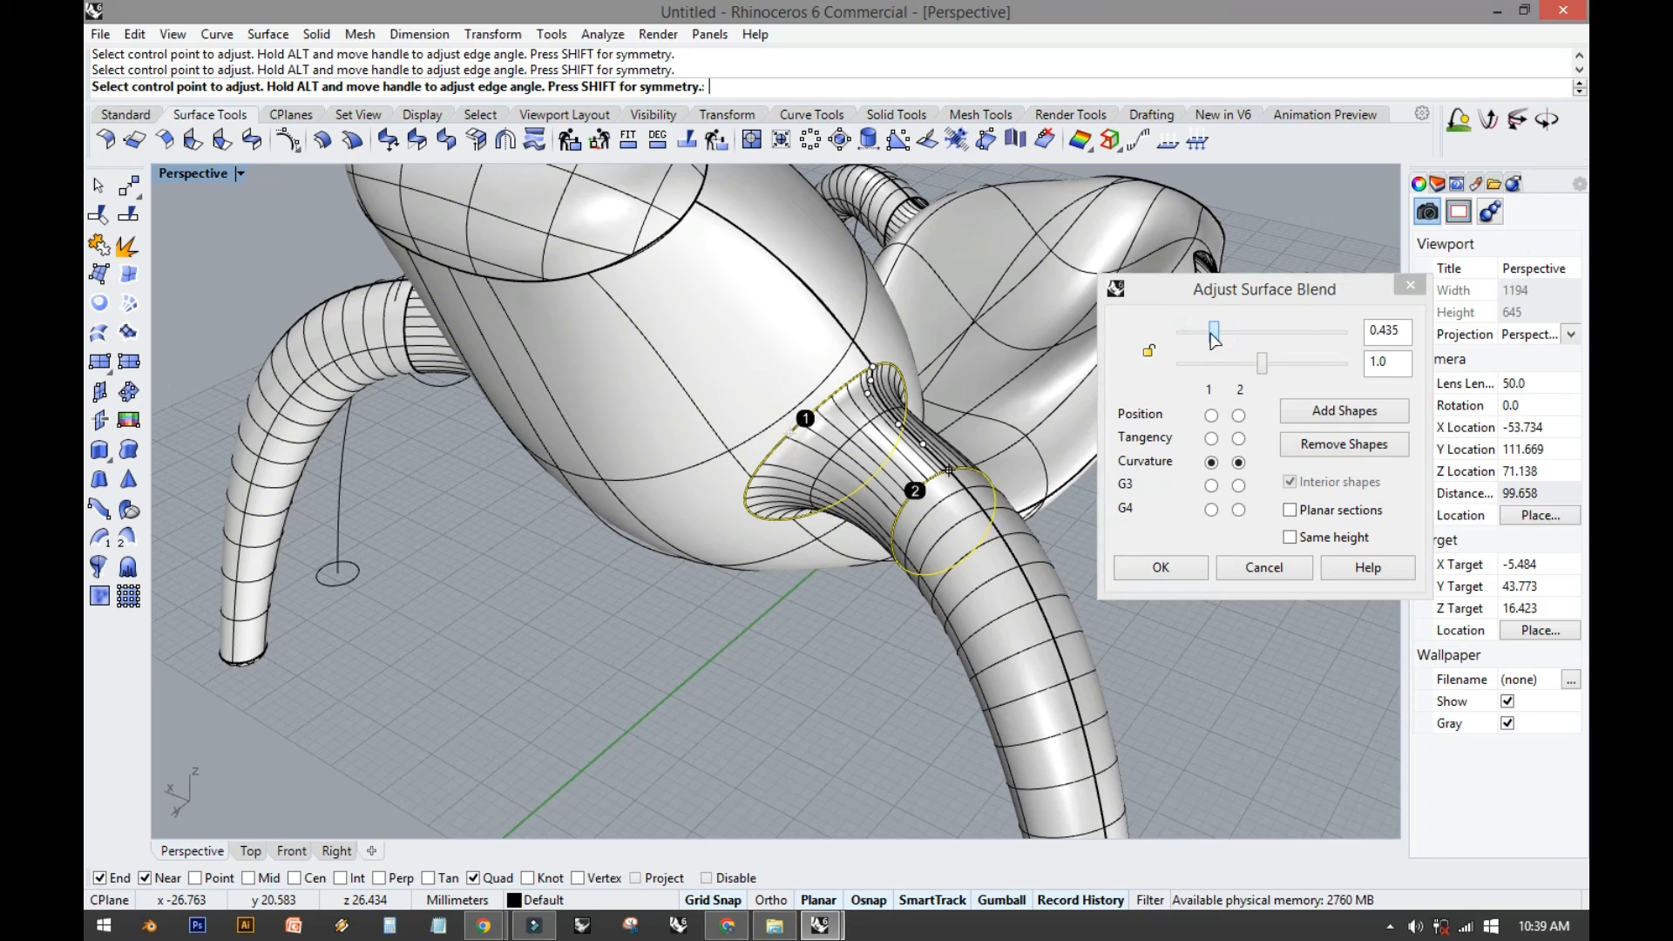
left_click(1184, 568)
Turn off the surface isocurves for the whole model.
right_click_drag(1192, 575, 766, 664)
right_click_drag(887, 657, 732, 484)
scroll(739, 383, "down", 10)
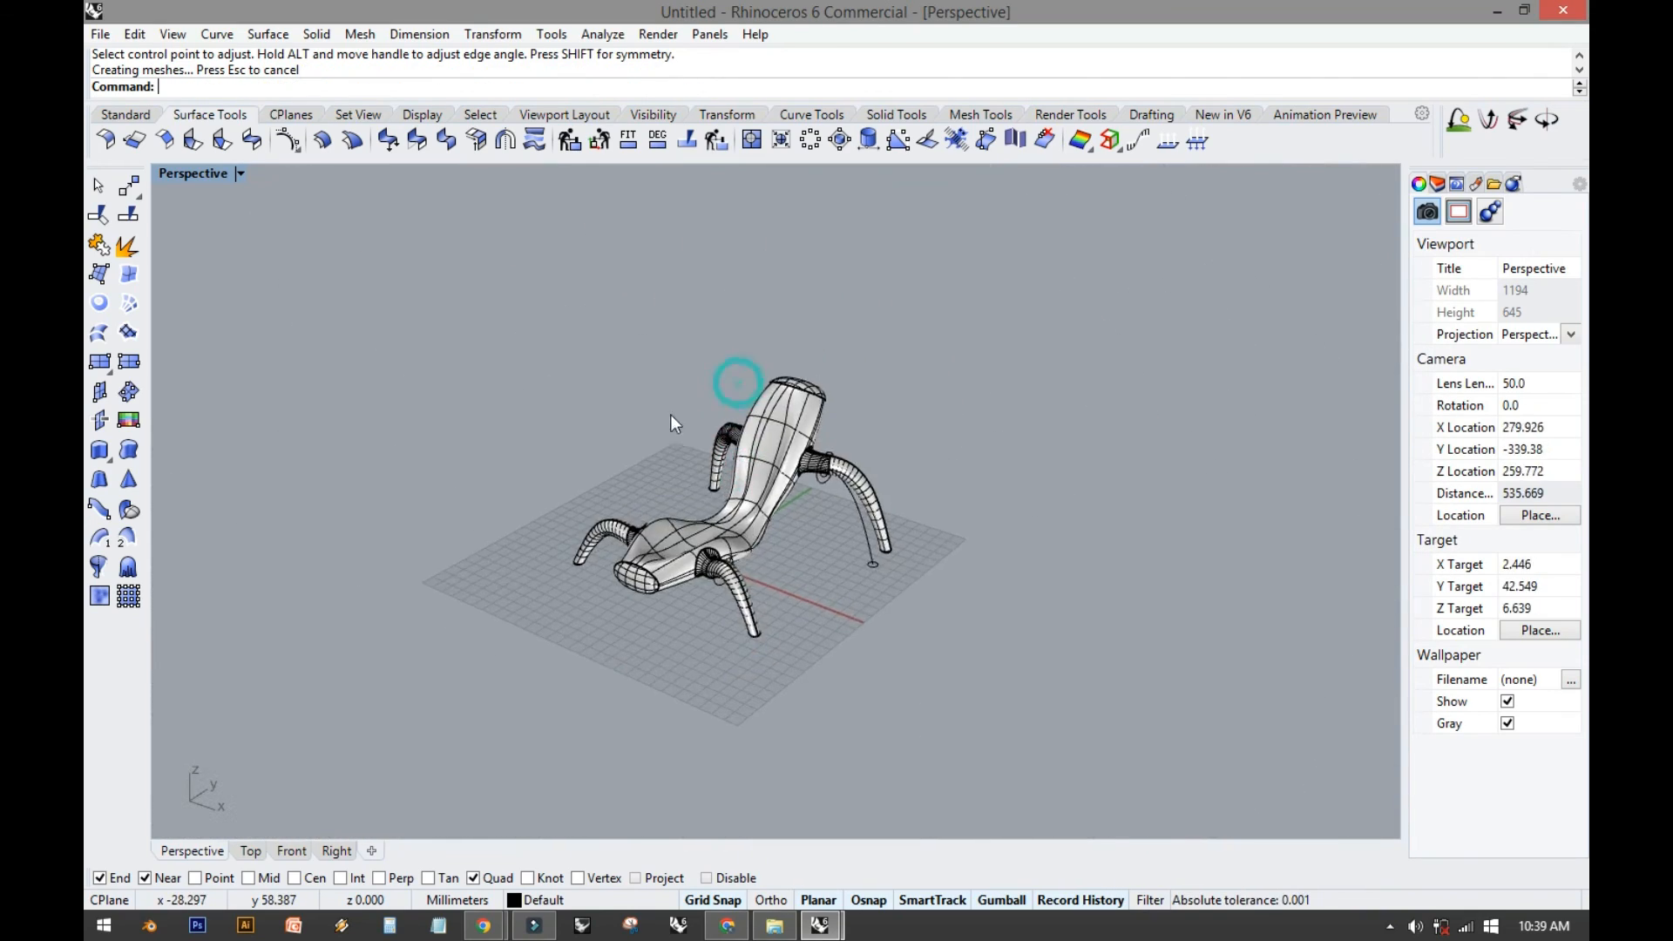
left_click_drag(657, 396, 976, 681)
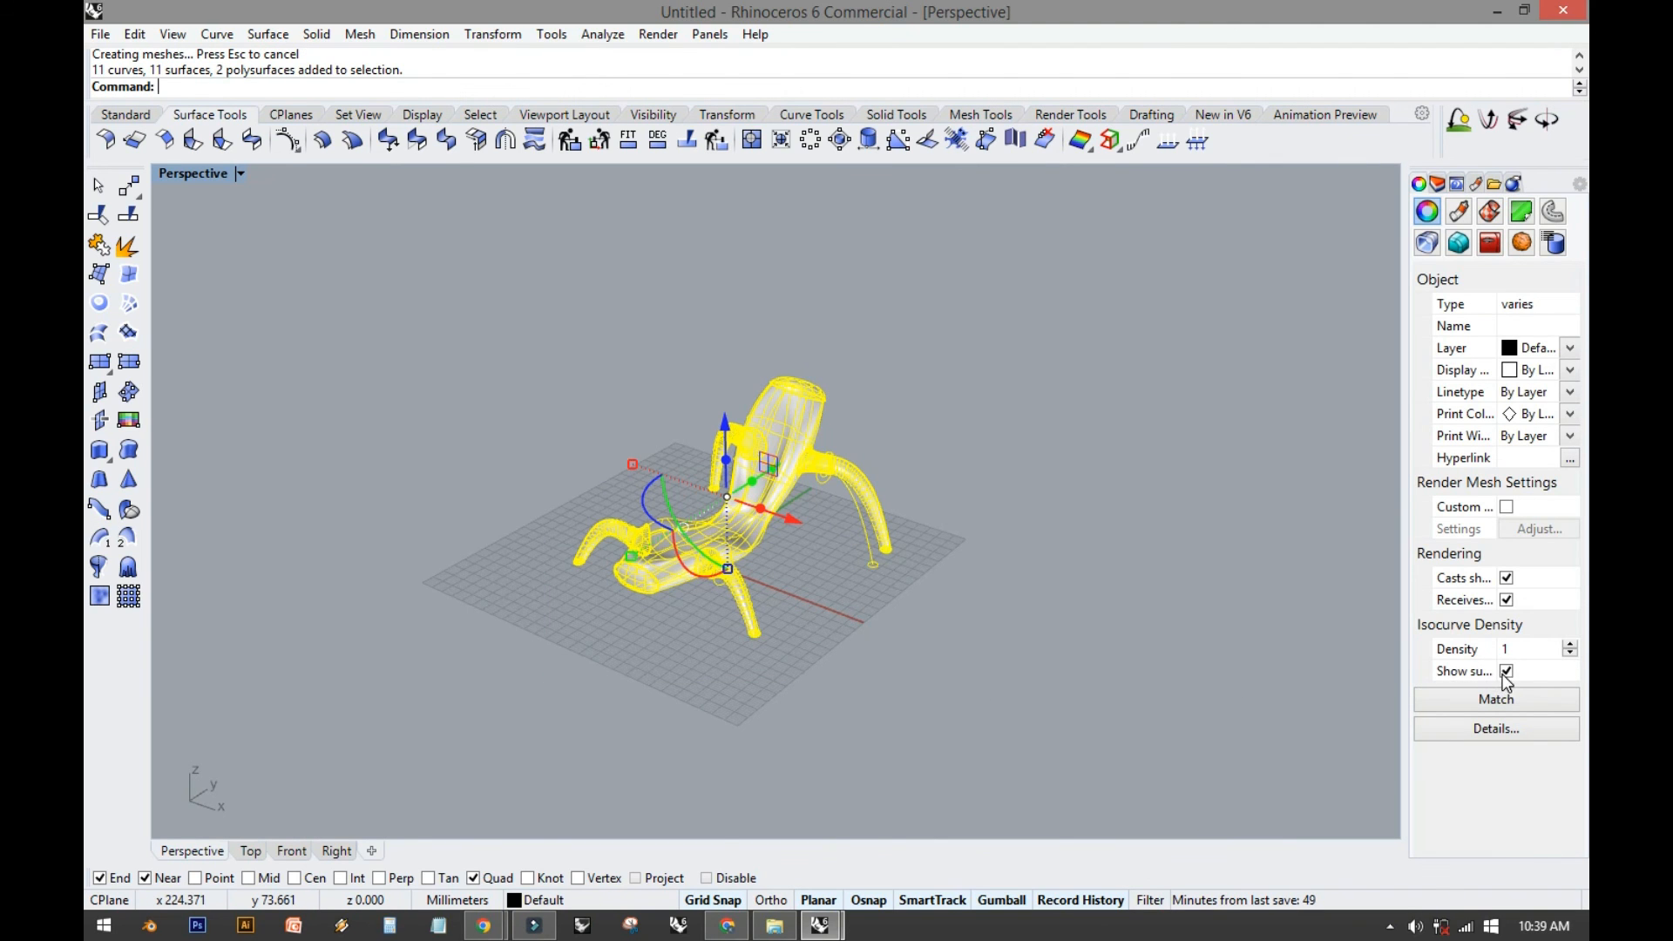
left_click(953, 648)
scroll(633, 521, "up", 5)
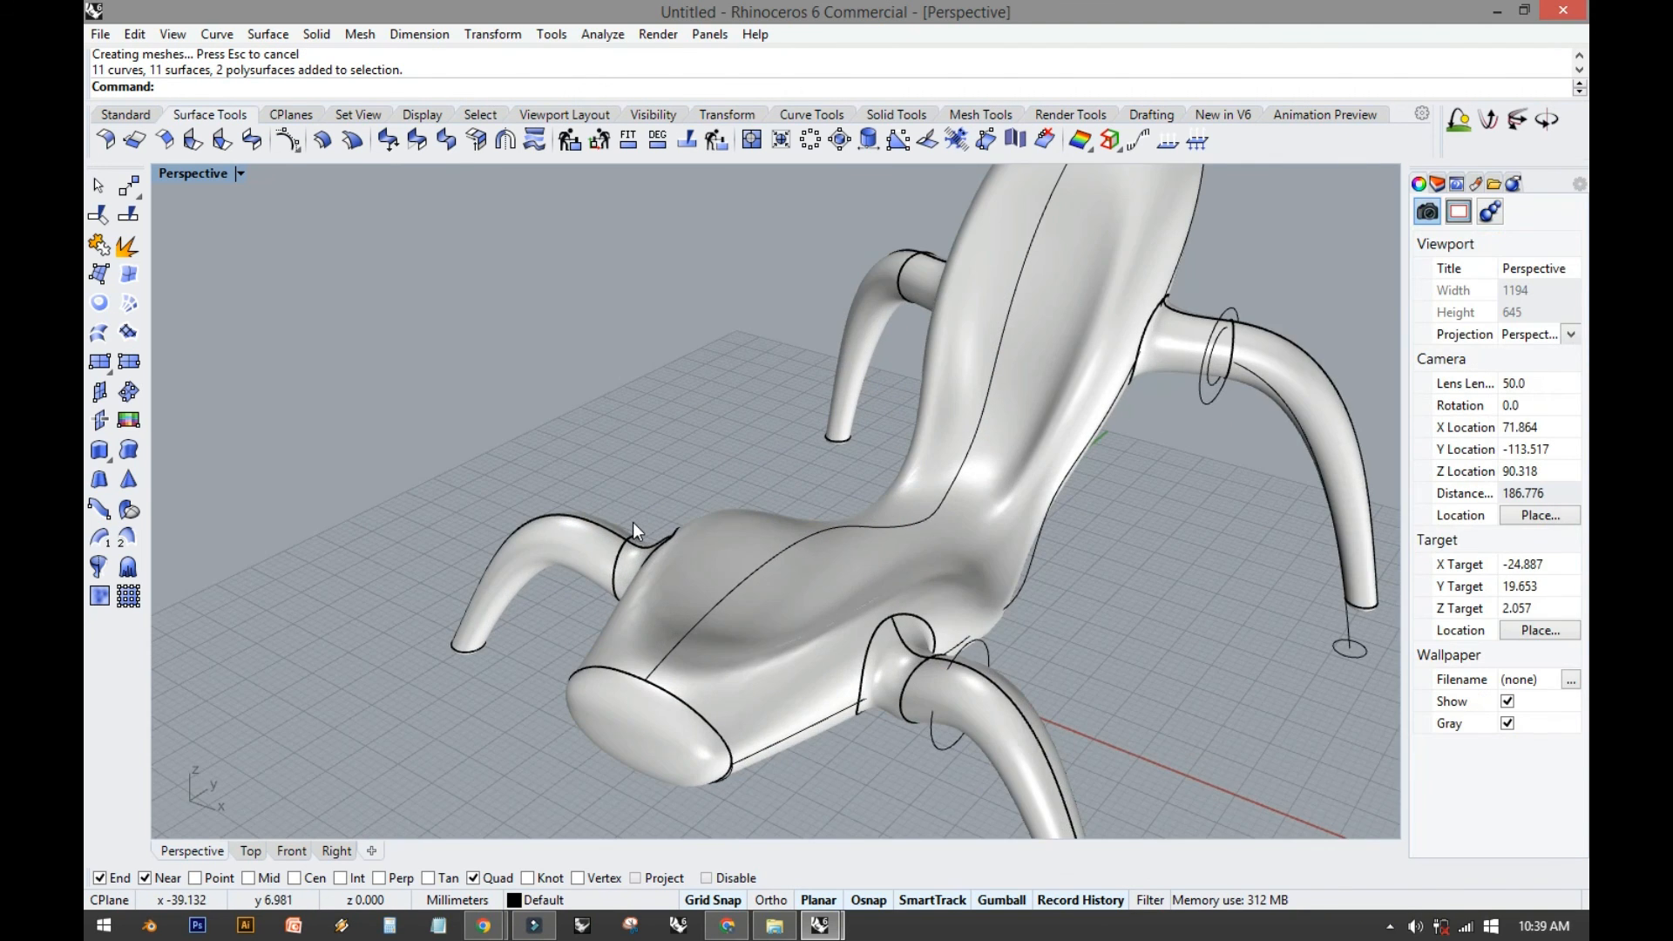
Select all the curves in the model and hide them.
right_click_drag(852, 590, 625, 410)
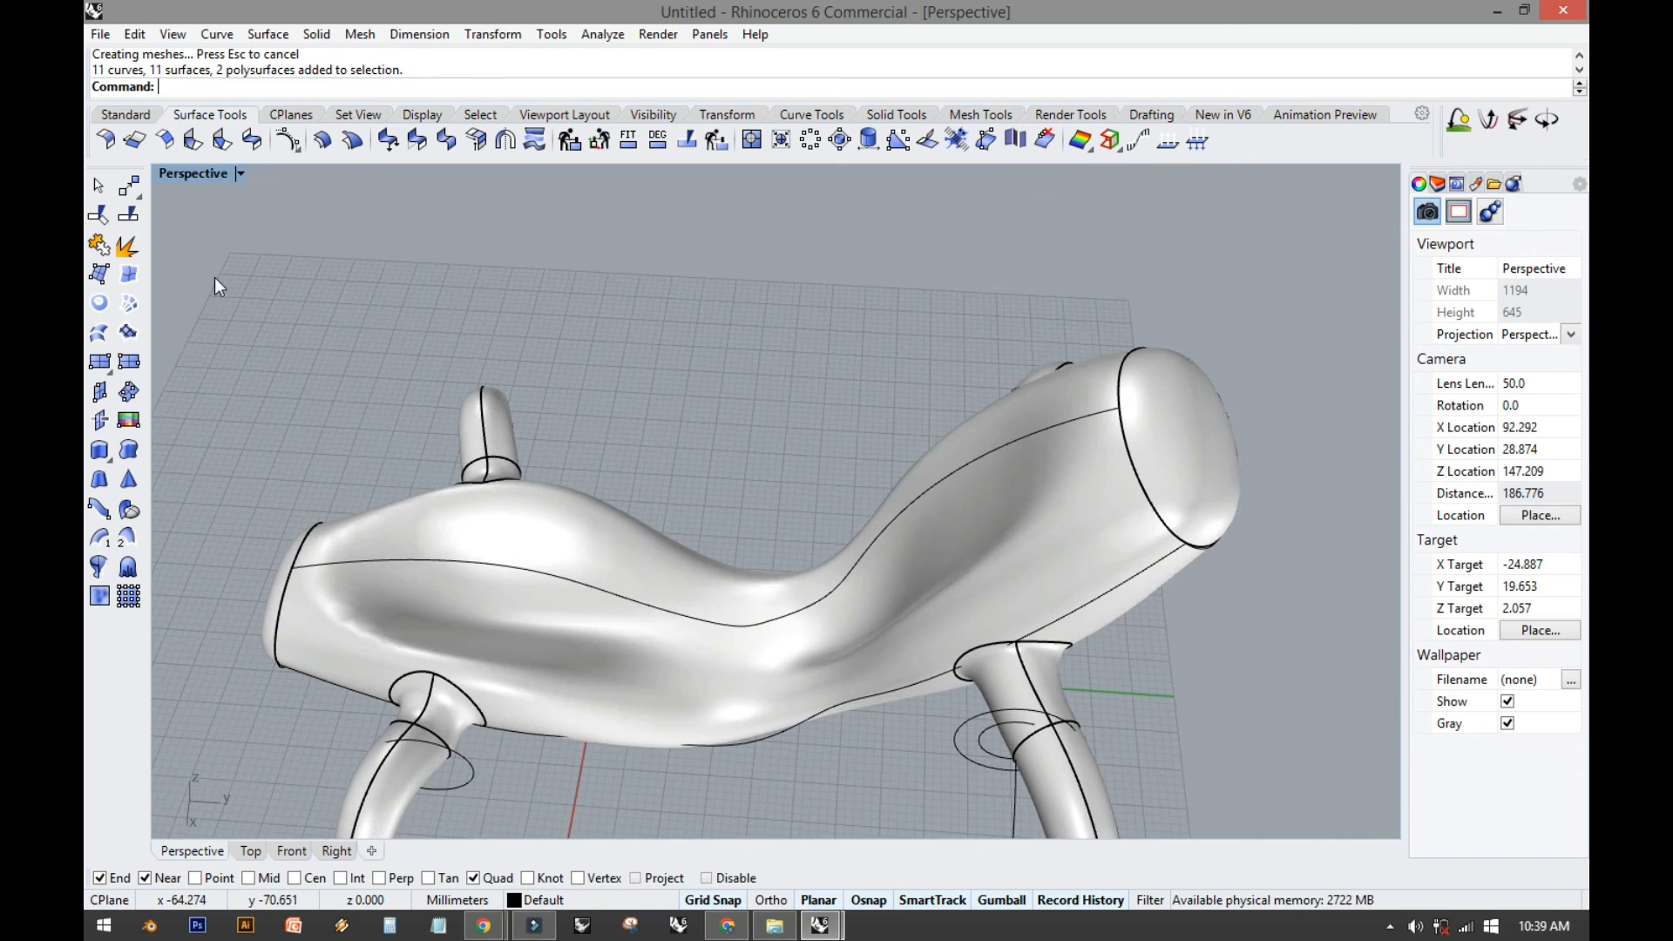
left_click(135, 34)
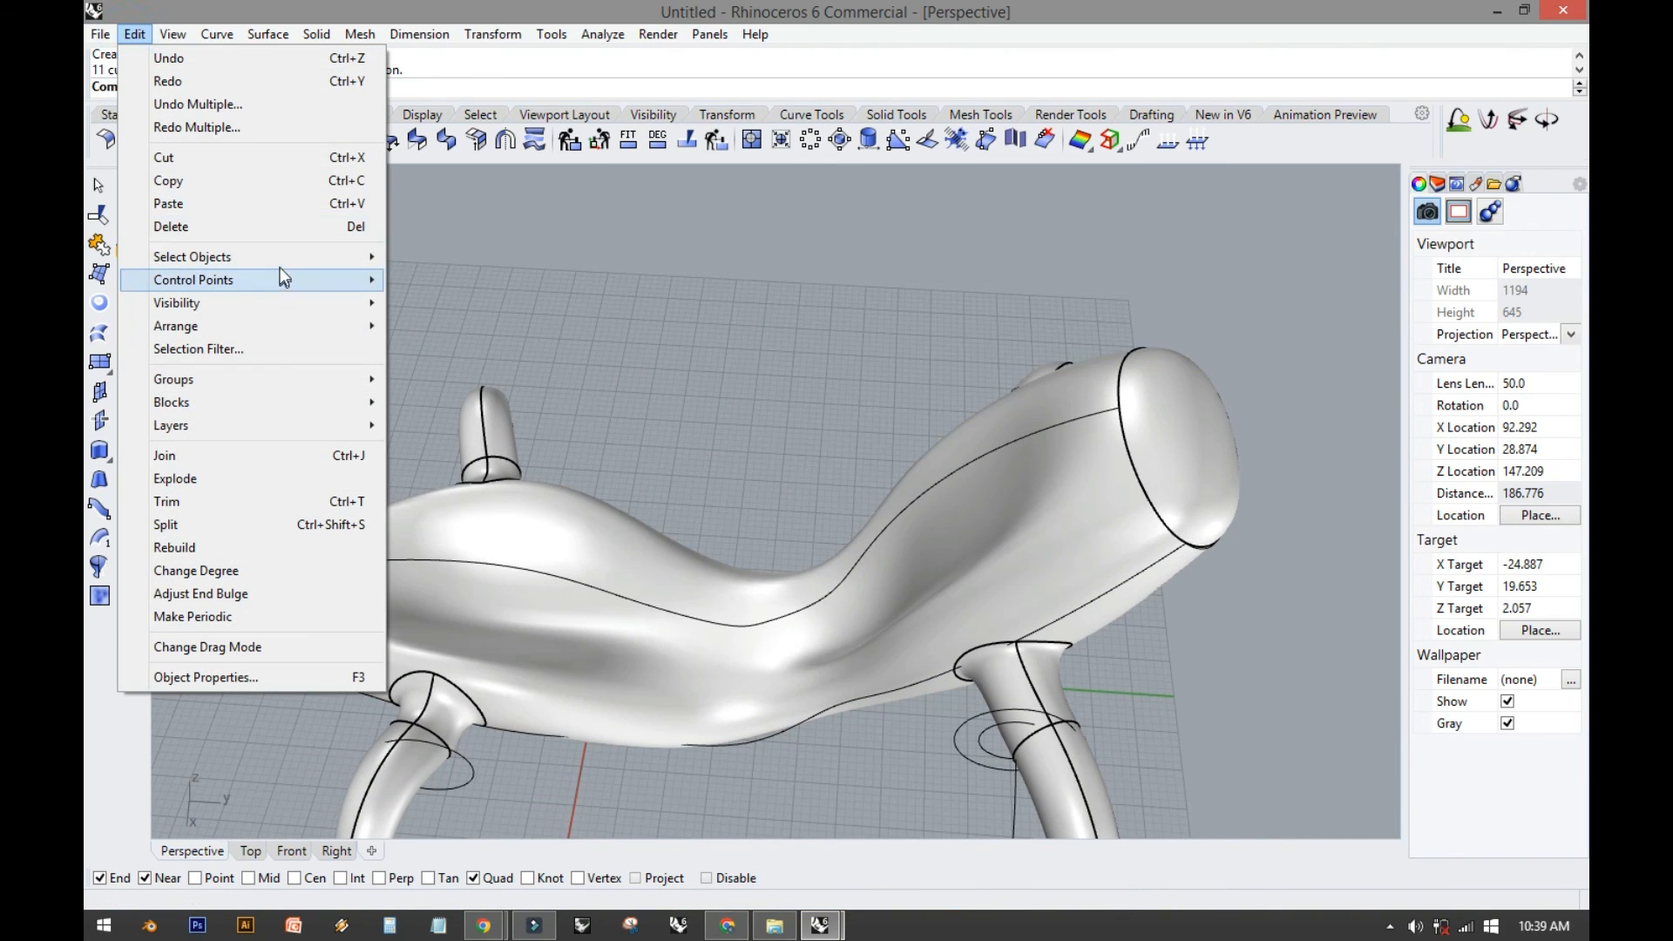
mouse_move(388, 257)
left_click(526, 358)
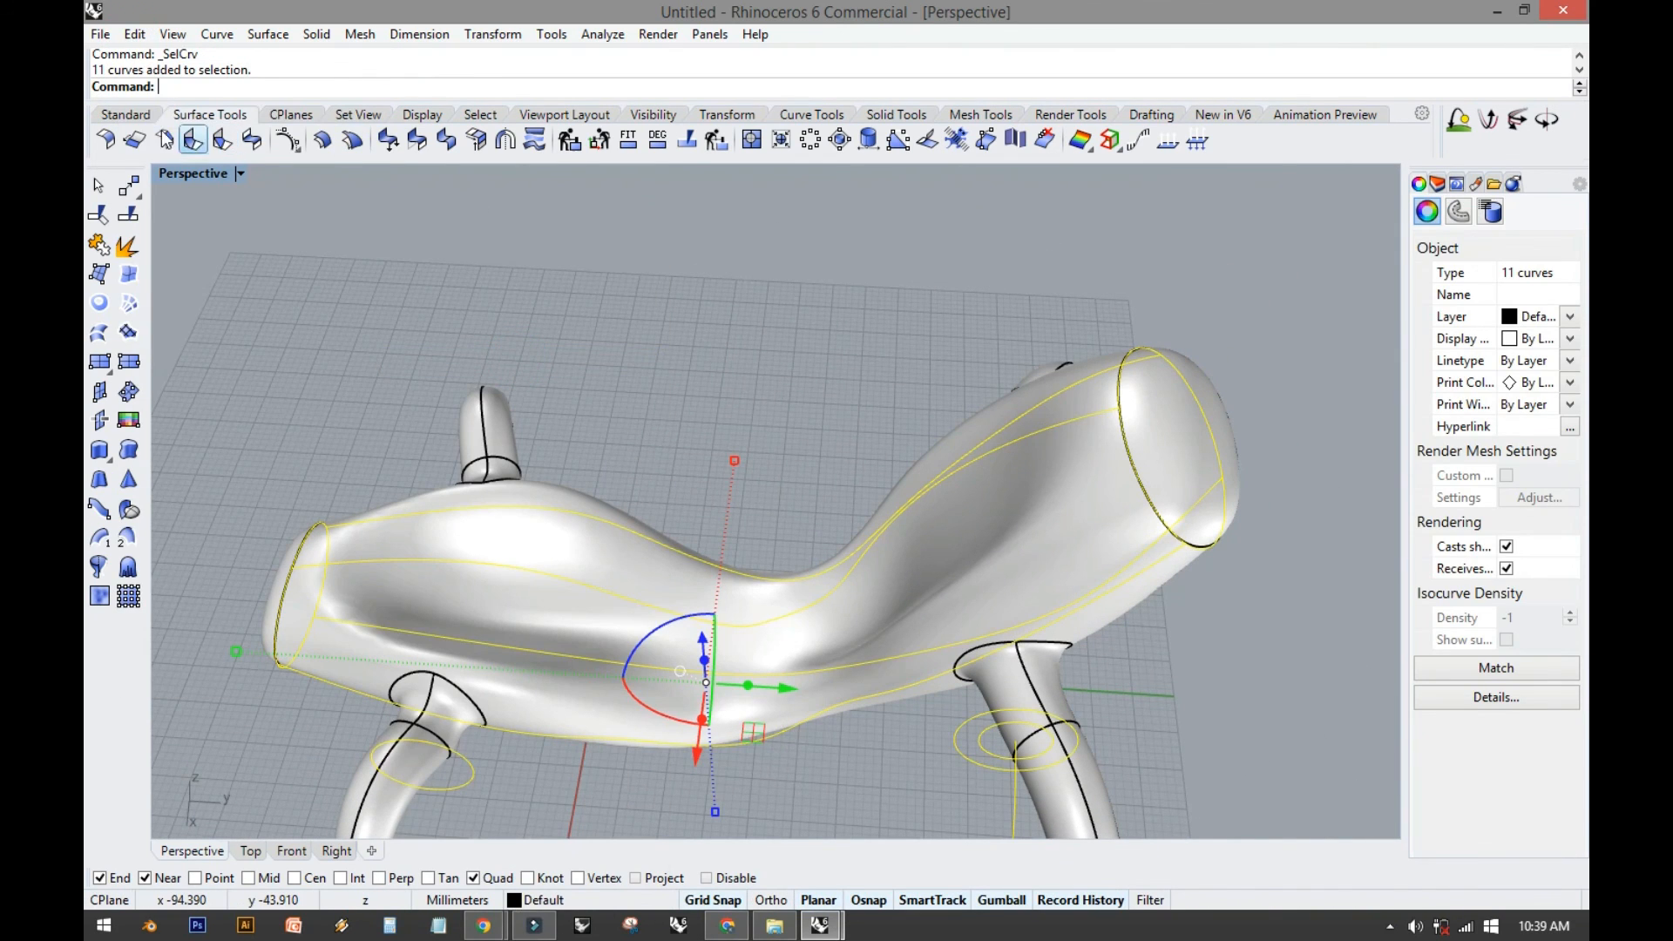
left_click(126, 114)
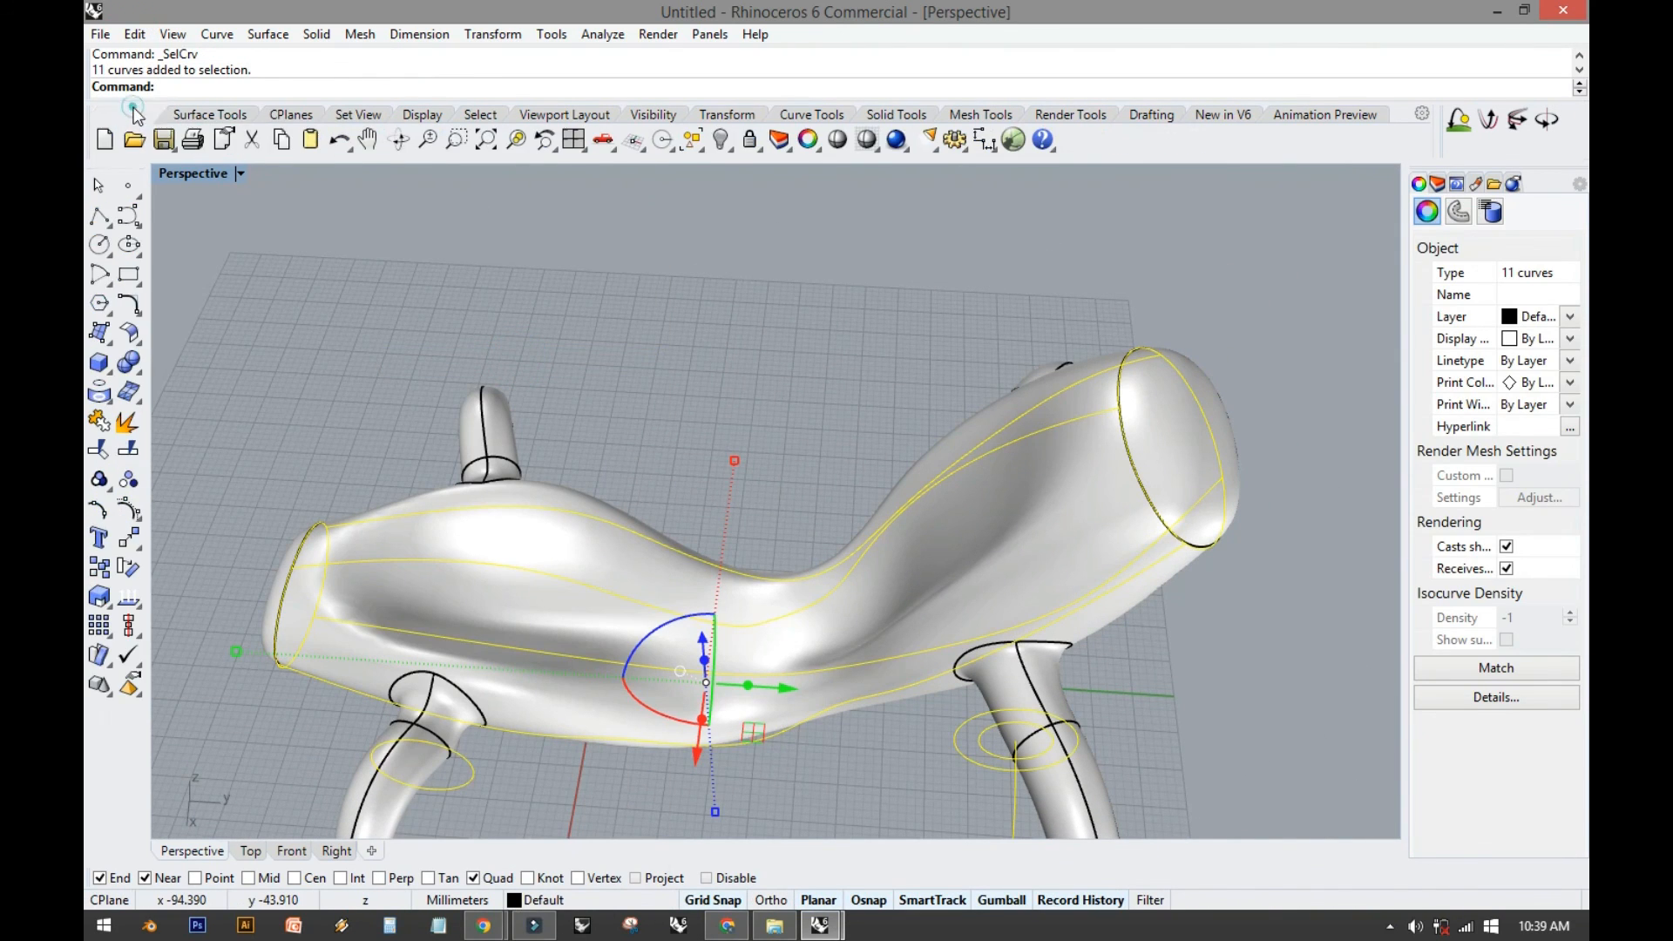
left_click(719, 141)
Switch the Perspective viewport to the Rendered display mode.
right_click_drag(672, 363, 430, 329)
left_click(241, 173)
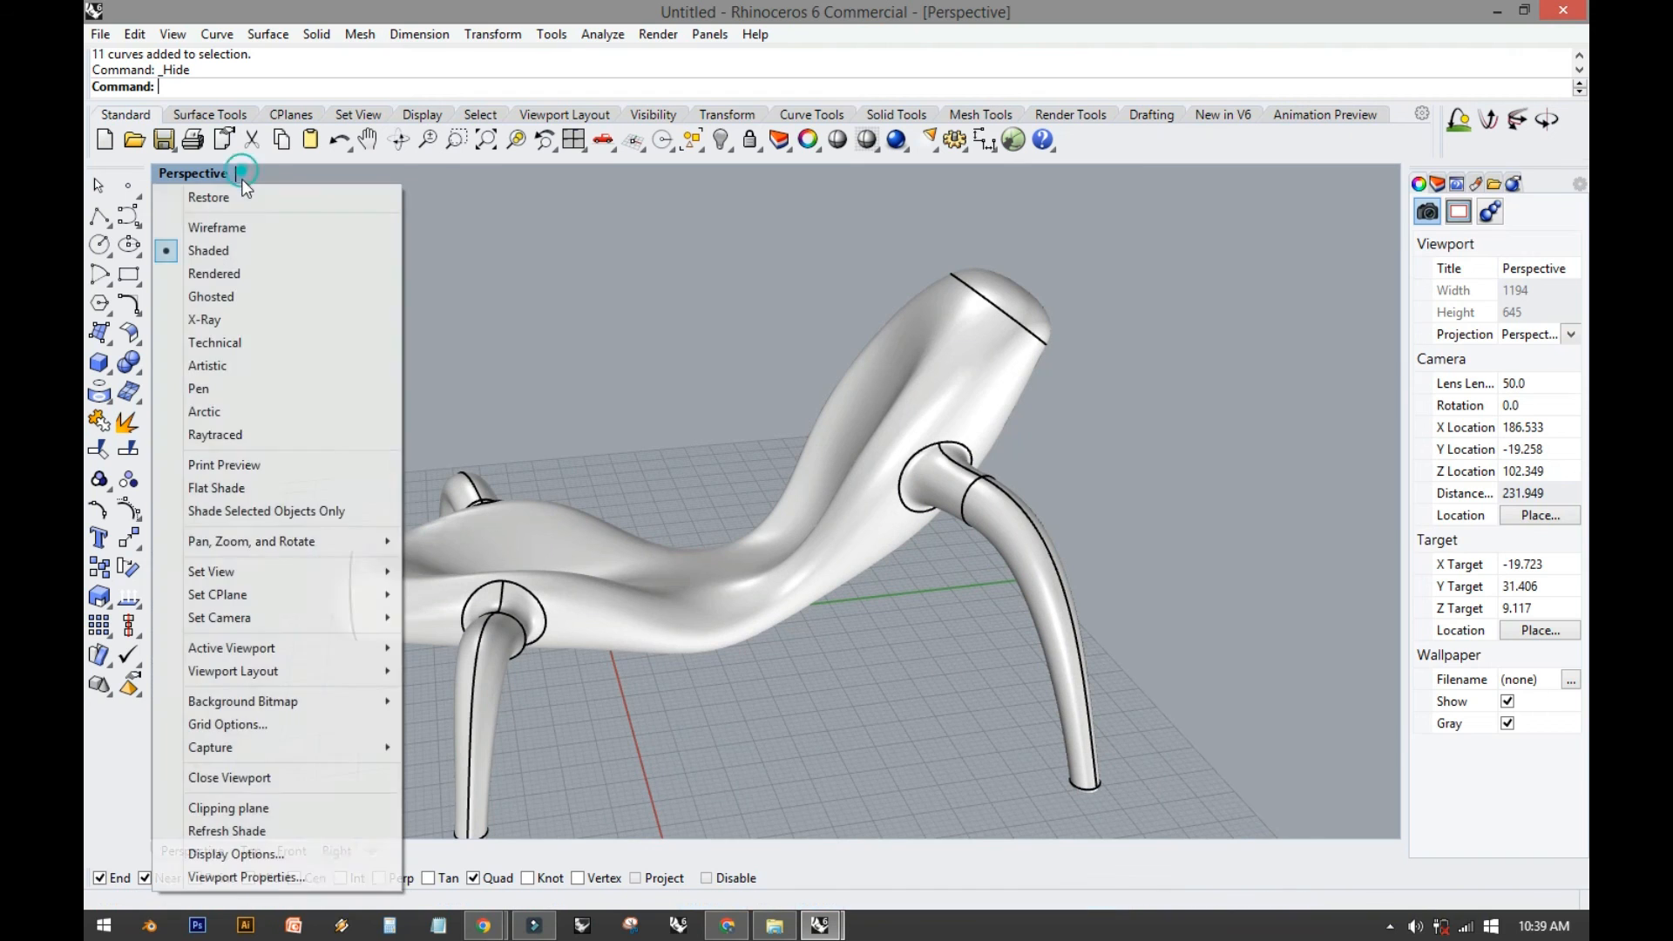
left_click(246, 274)
right_click_drag(266, 352, 676, 478)
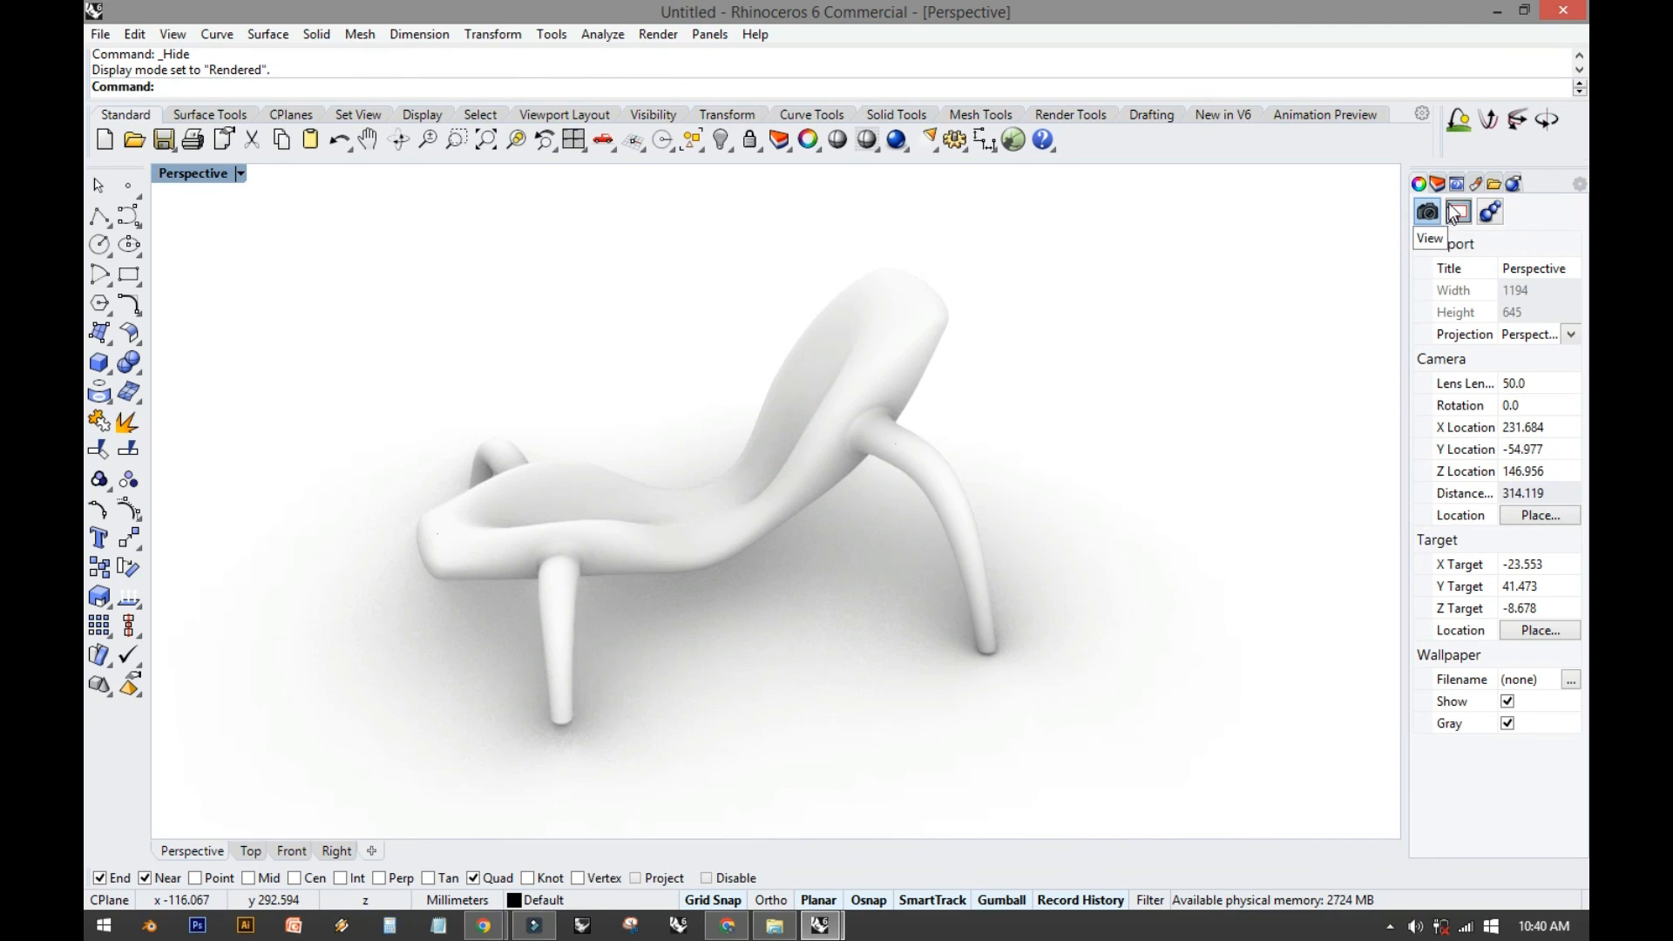
Add a new Plastic material to the model, keeping its default name.
left_click(1477, 187)
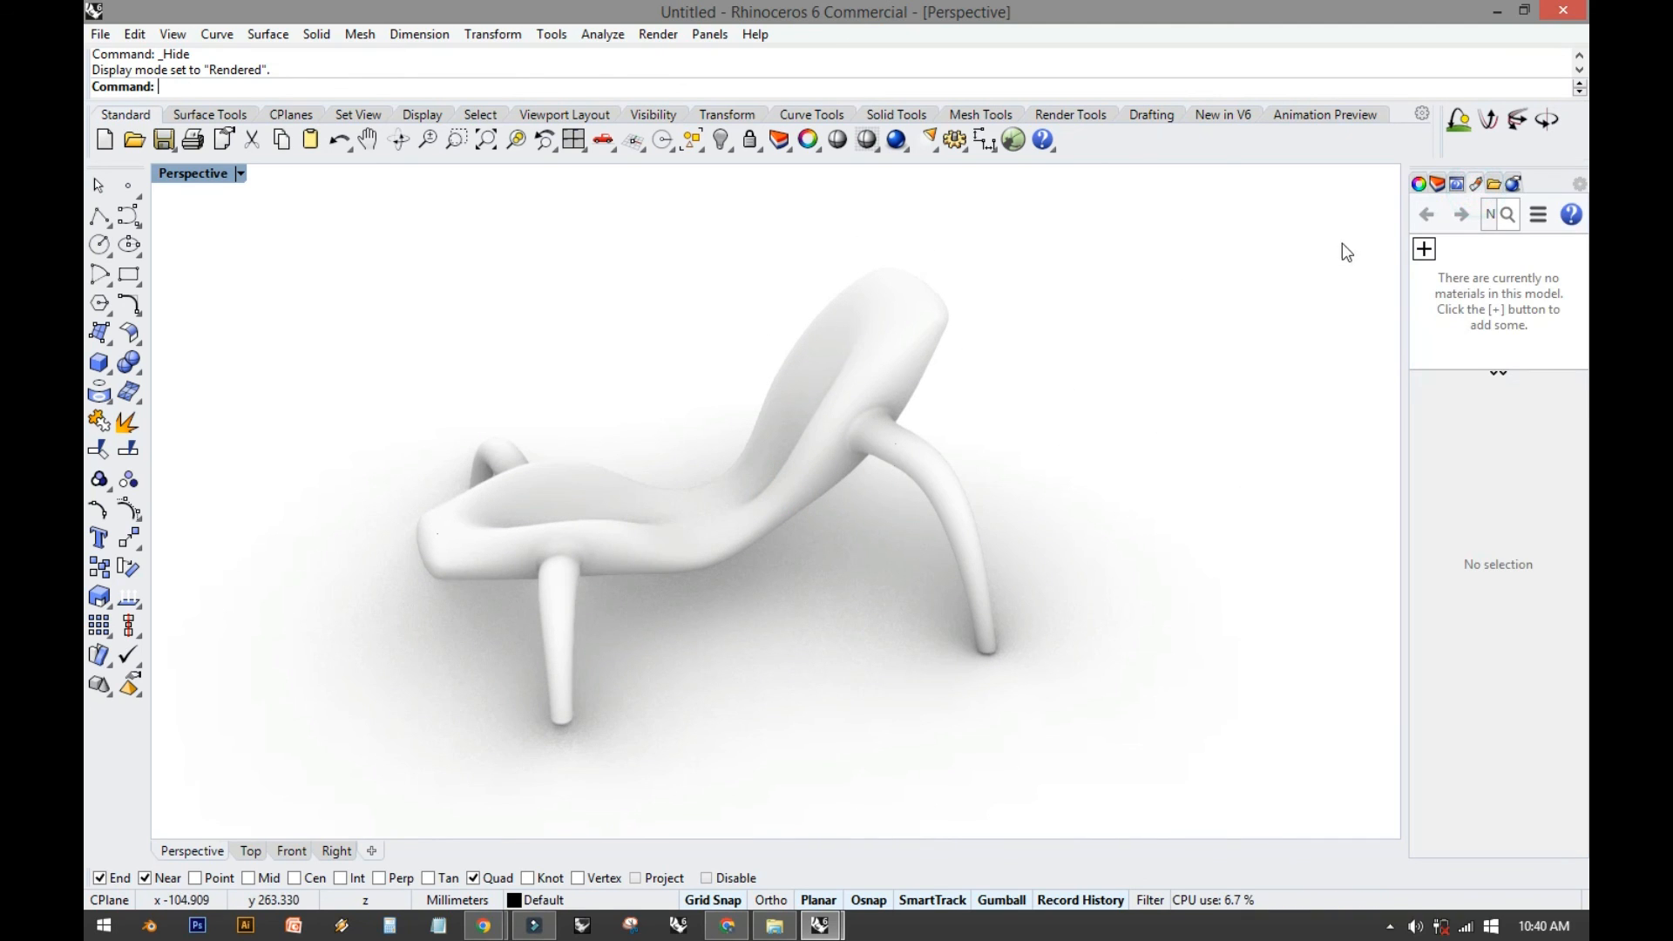
left_click(1426, 249)
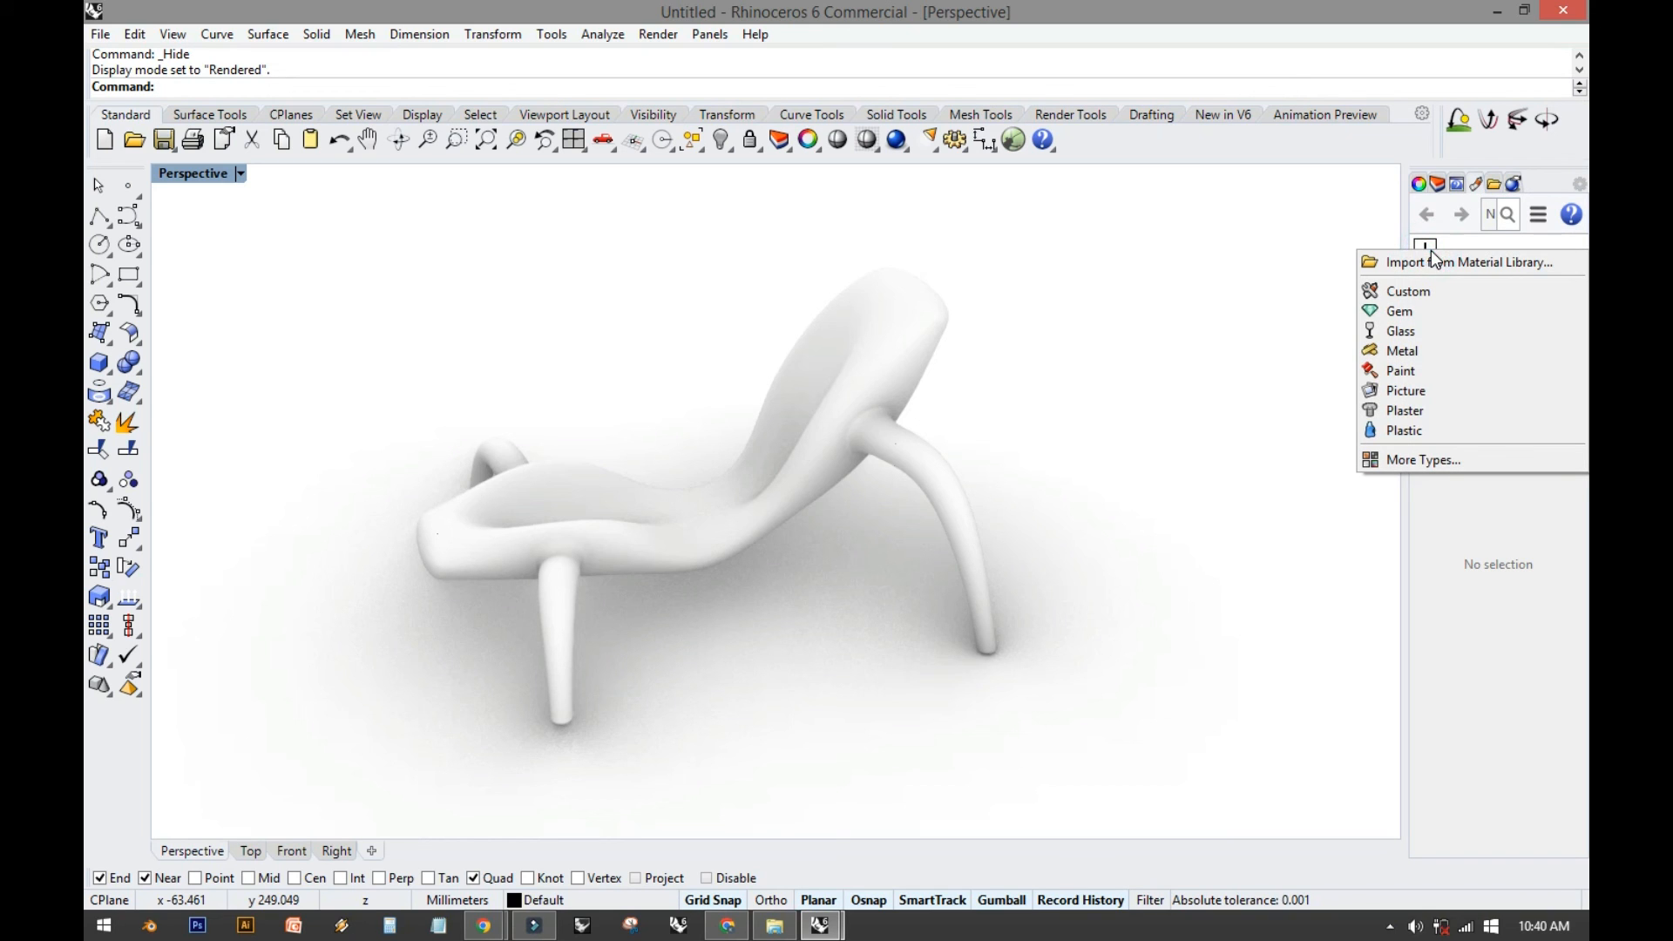
left_click(1387, 431)
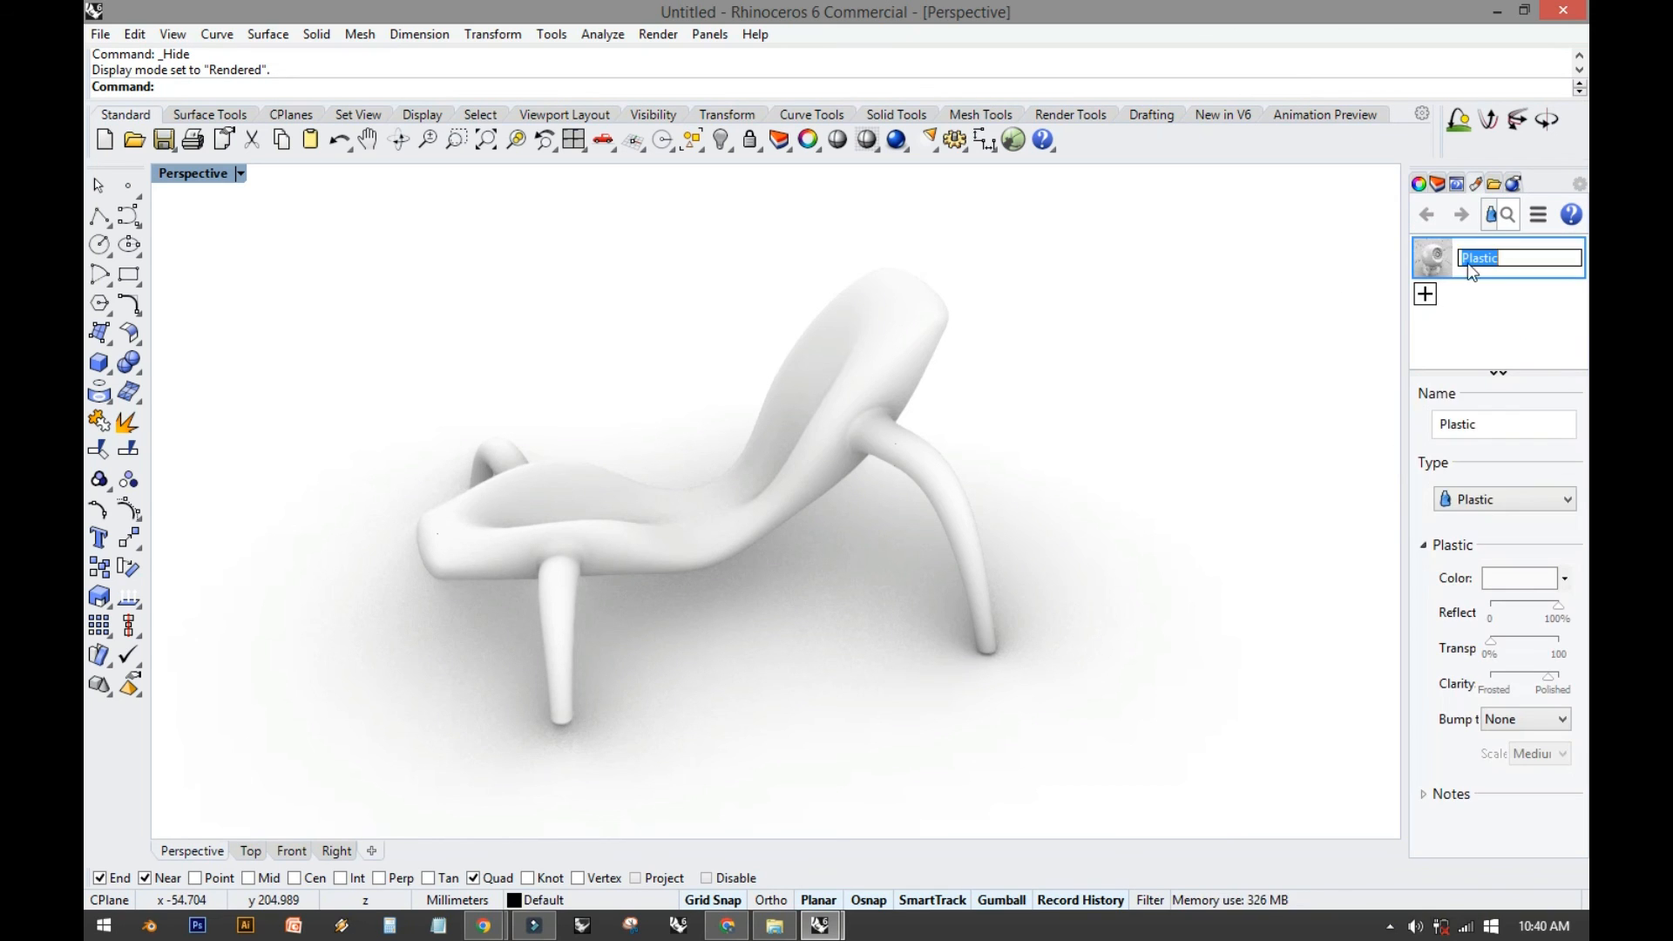
right_click_drag(979, 395, 1004, 403)
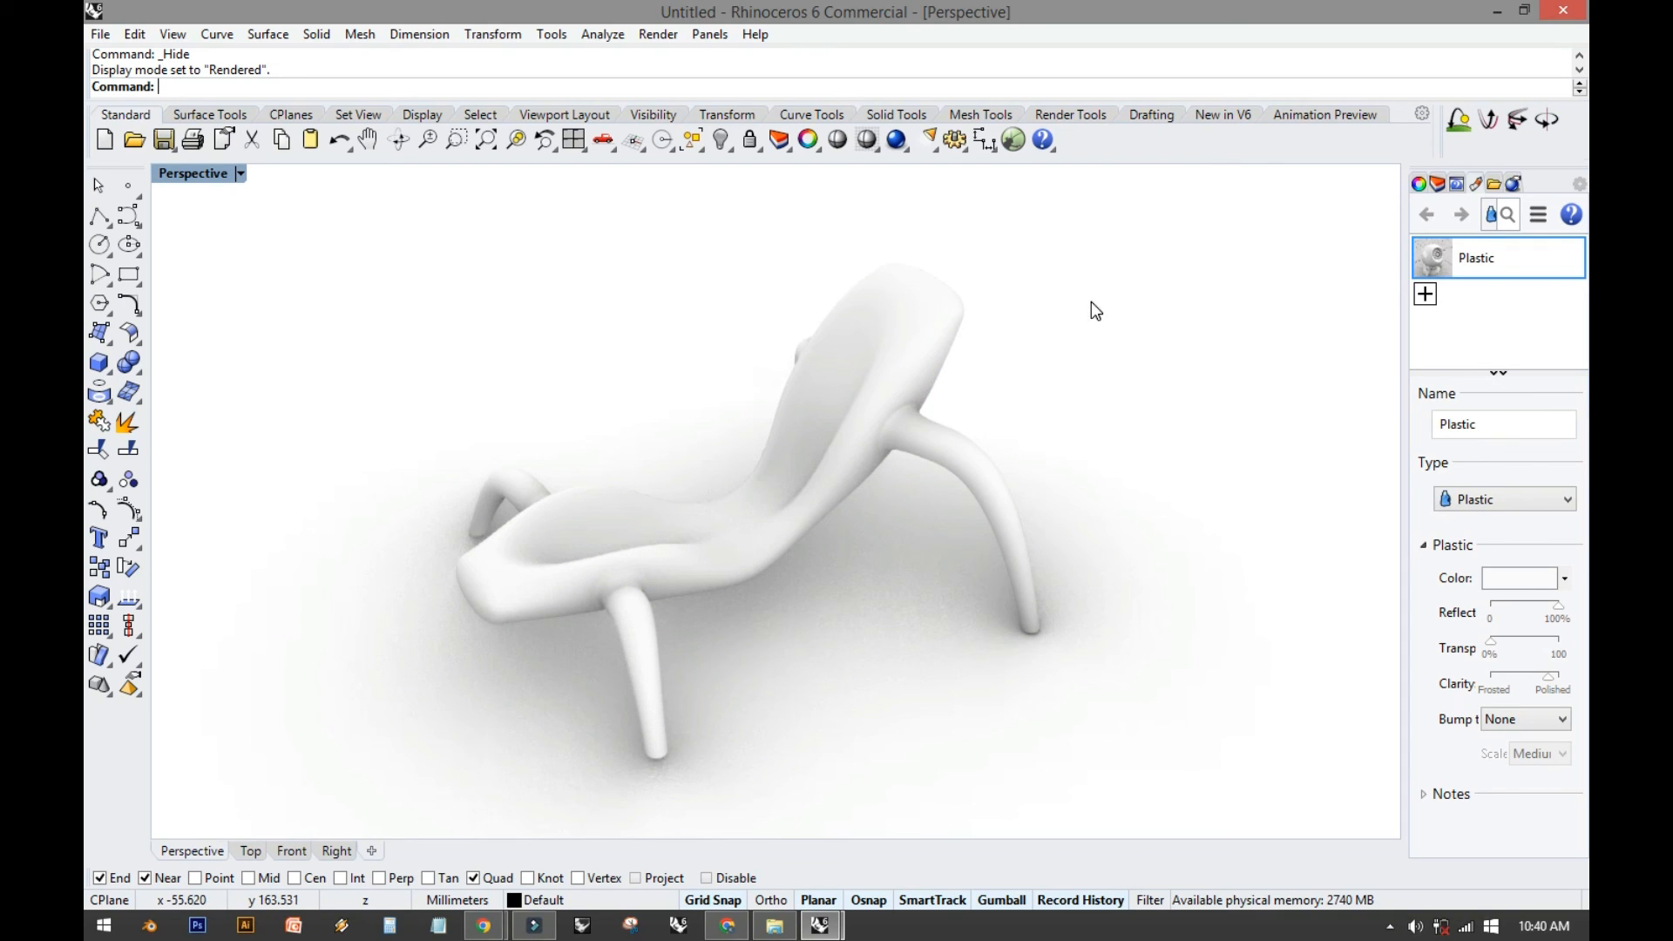
left_click(240, 174)
left_click(531, 307)
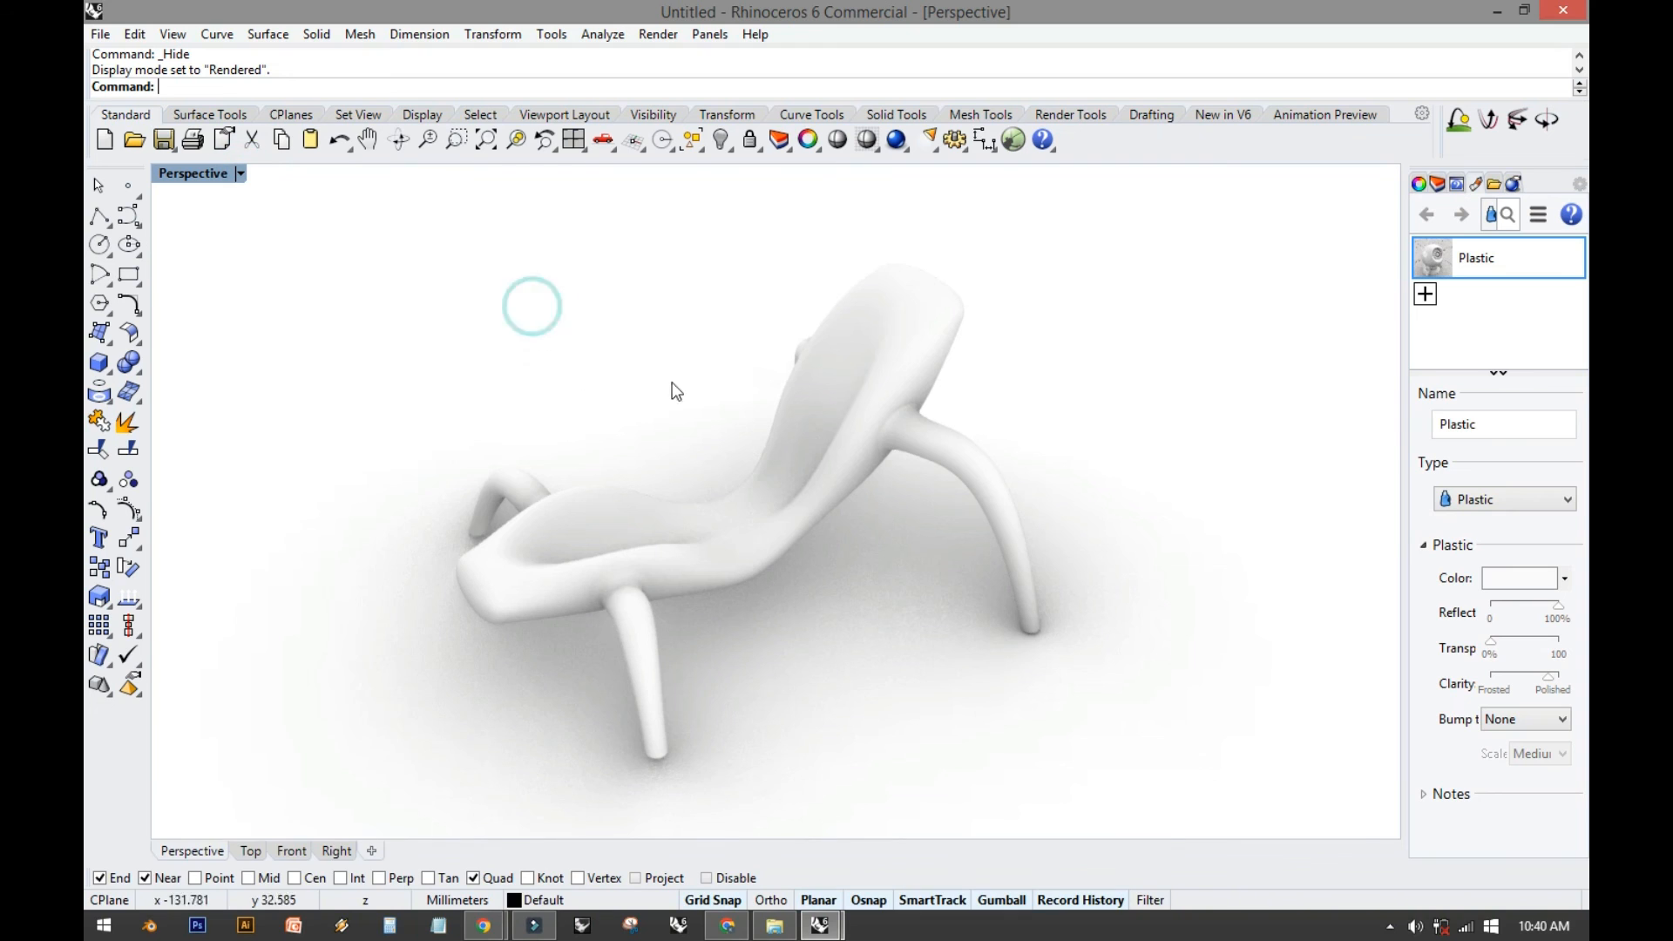
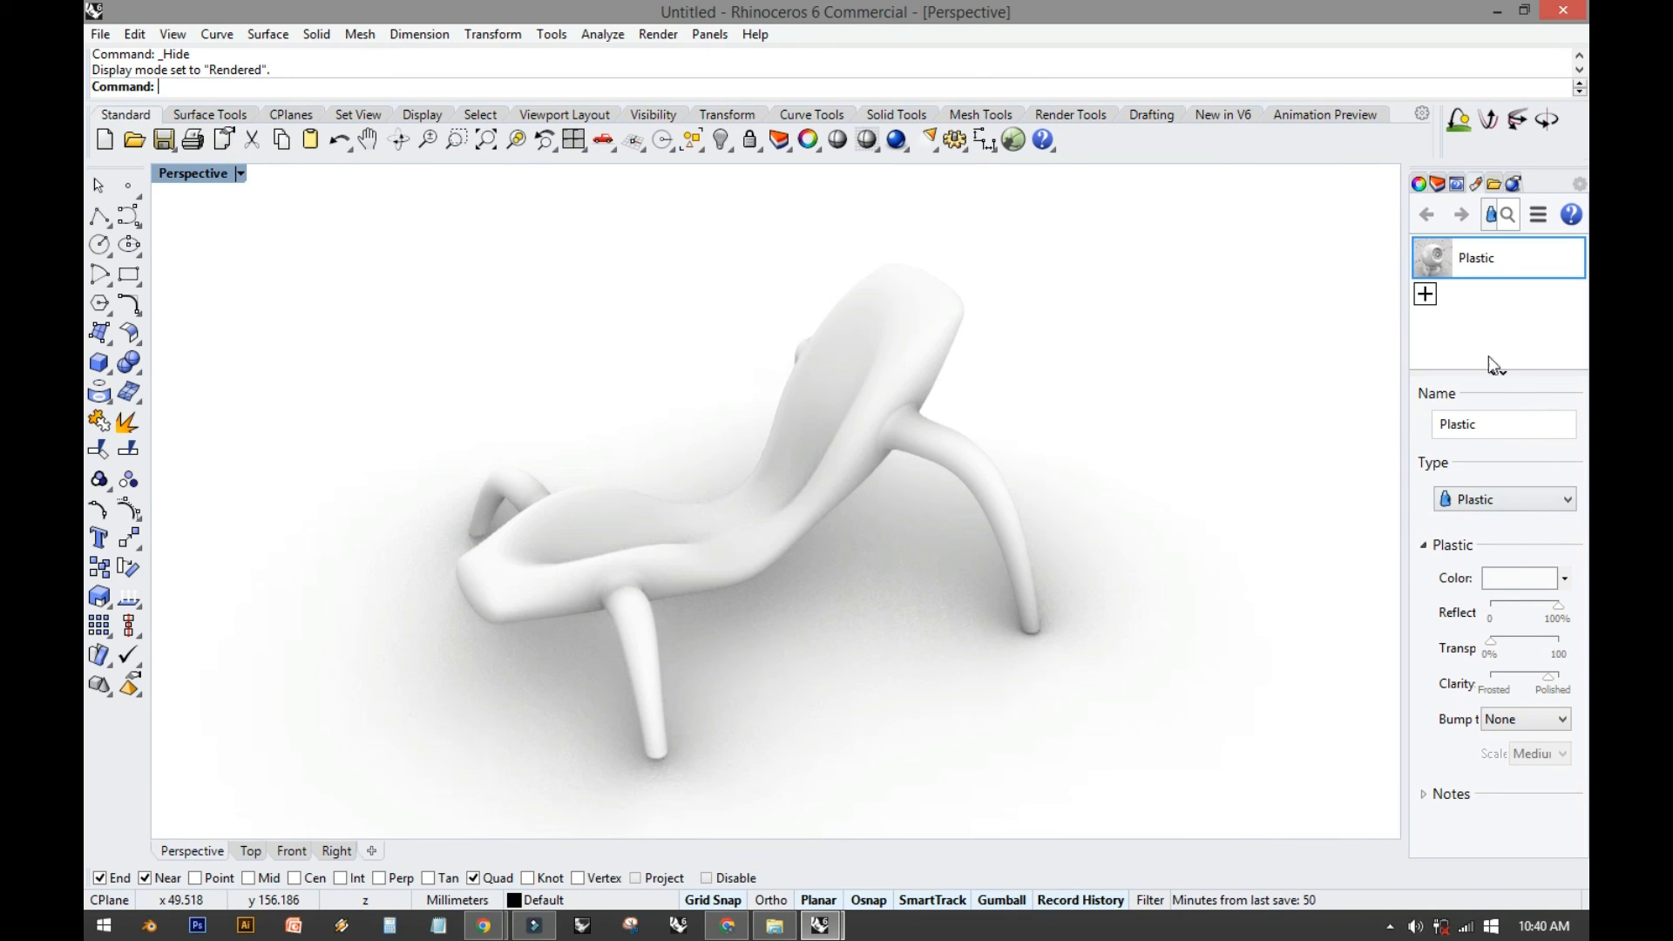
Set the Plastic material's colour to red with RGB 215, 0, 0.
left_click(1542, 584)
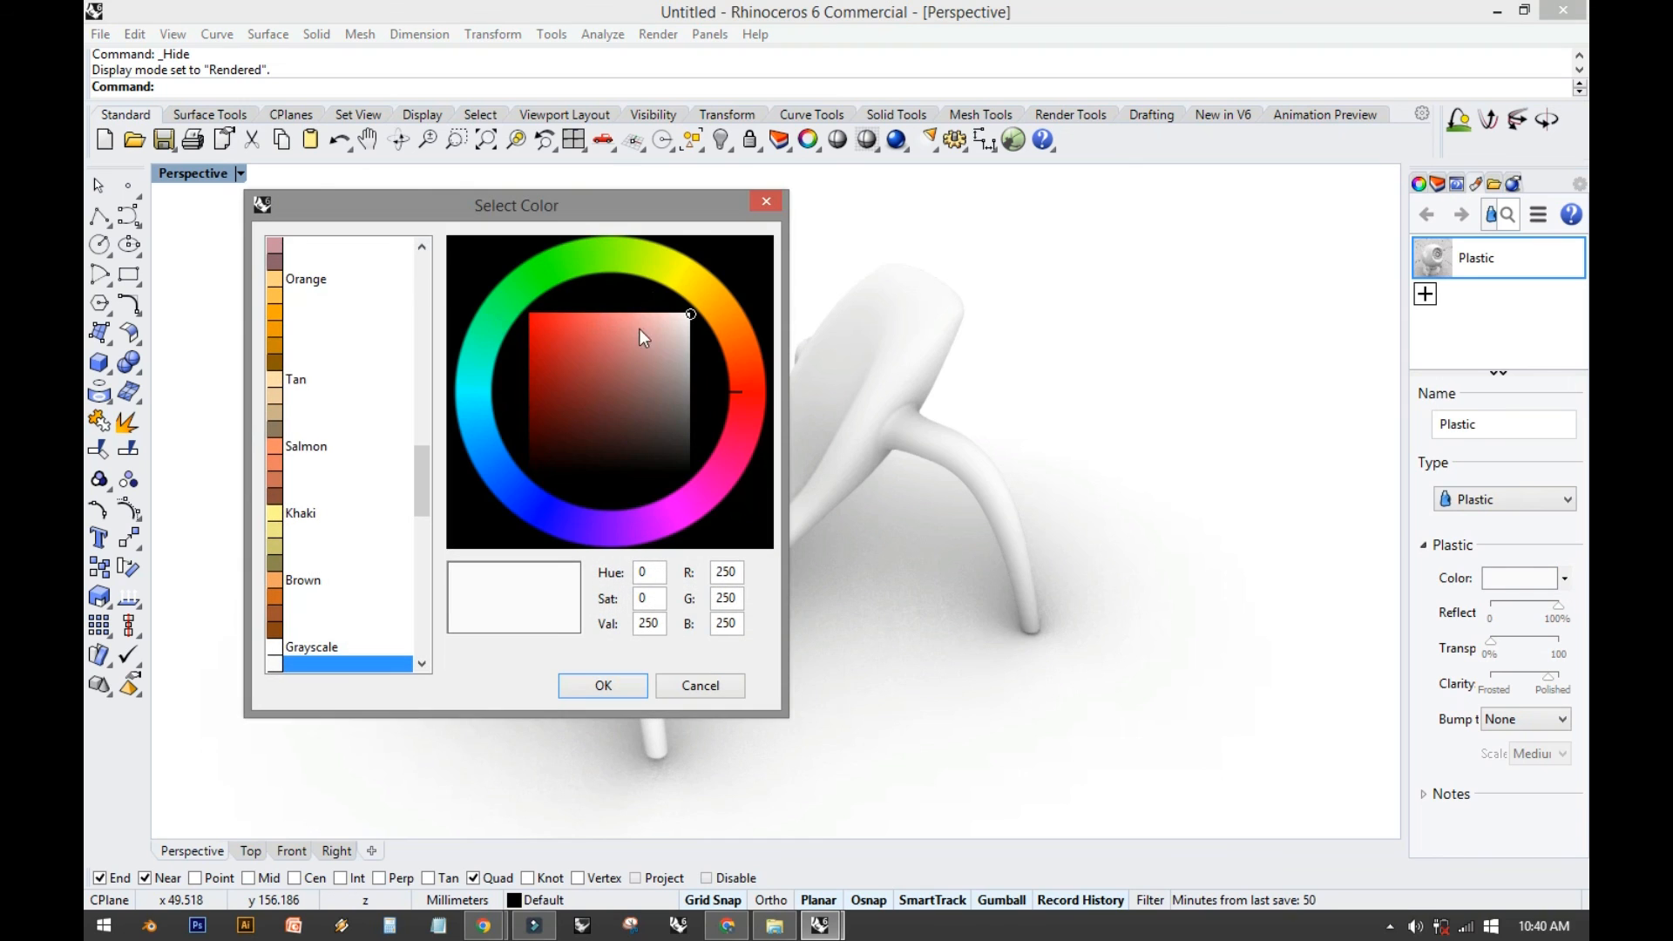
mouse_move(684, 315)
left_mouse_down()
mouse_move(501, 316)
mouse_move(516, 337)
left_mouse_up()
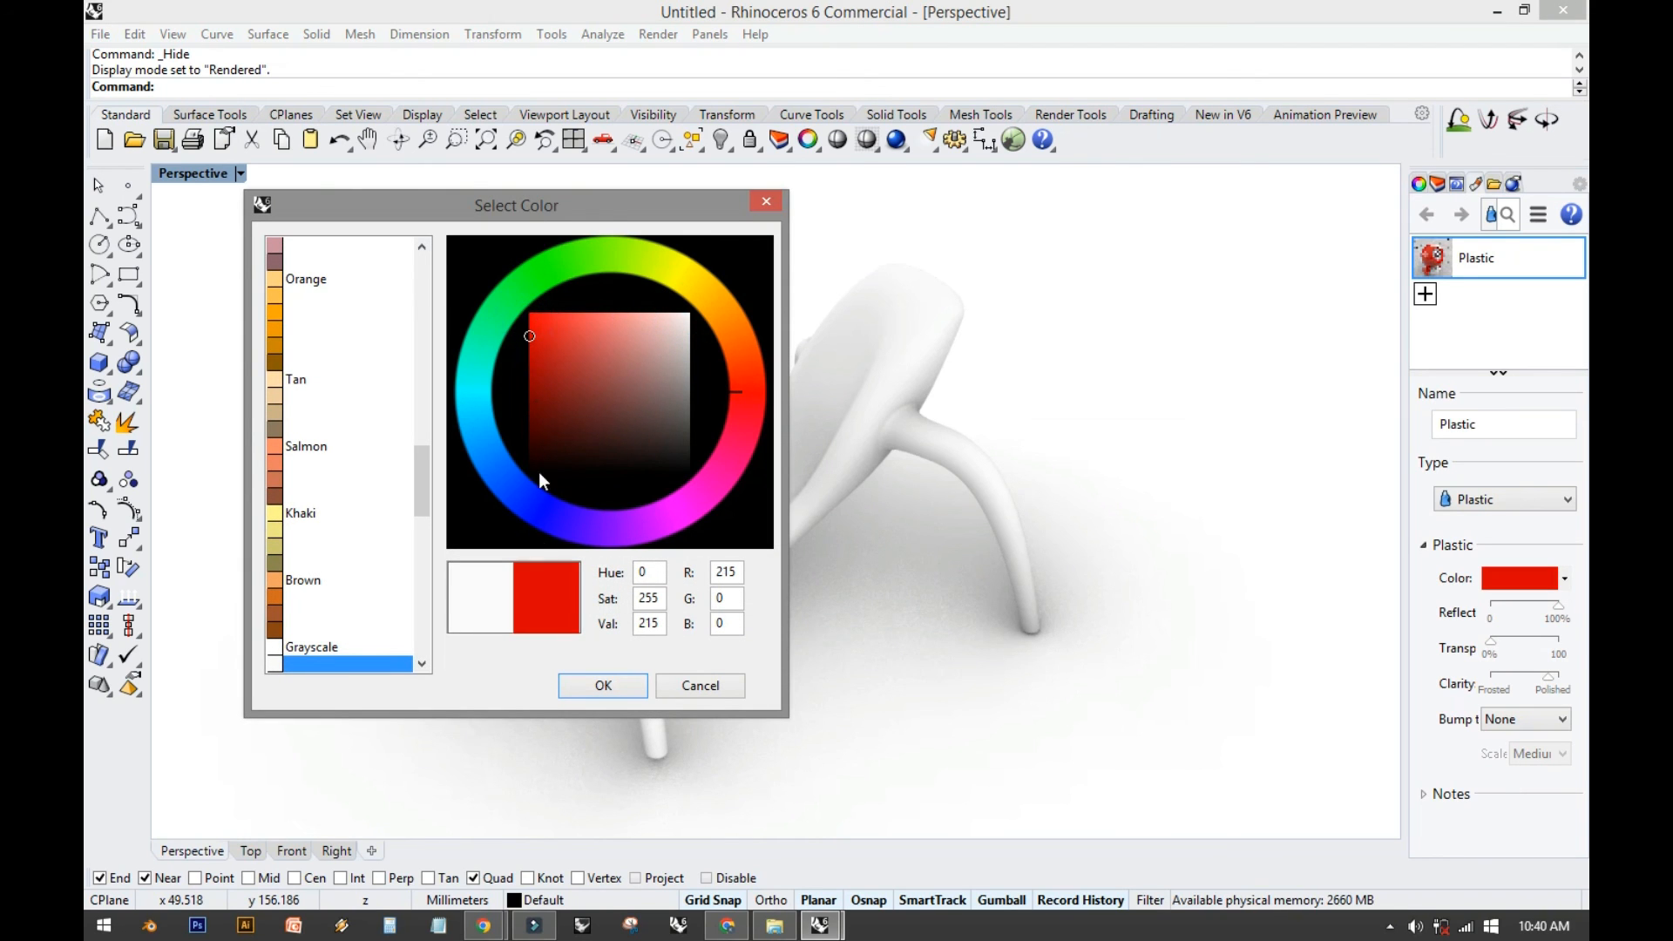
left_click(601, 686)
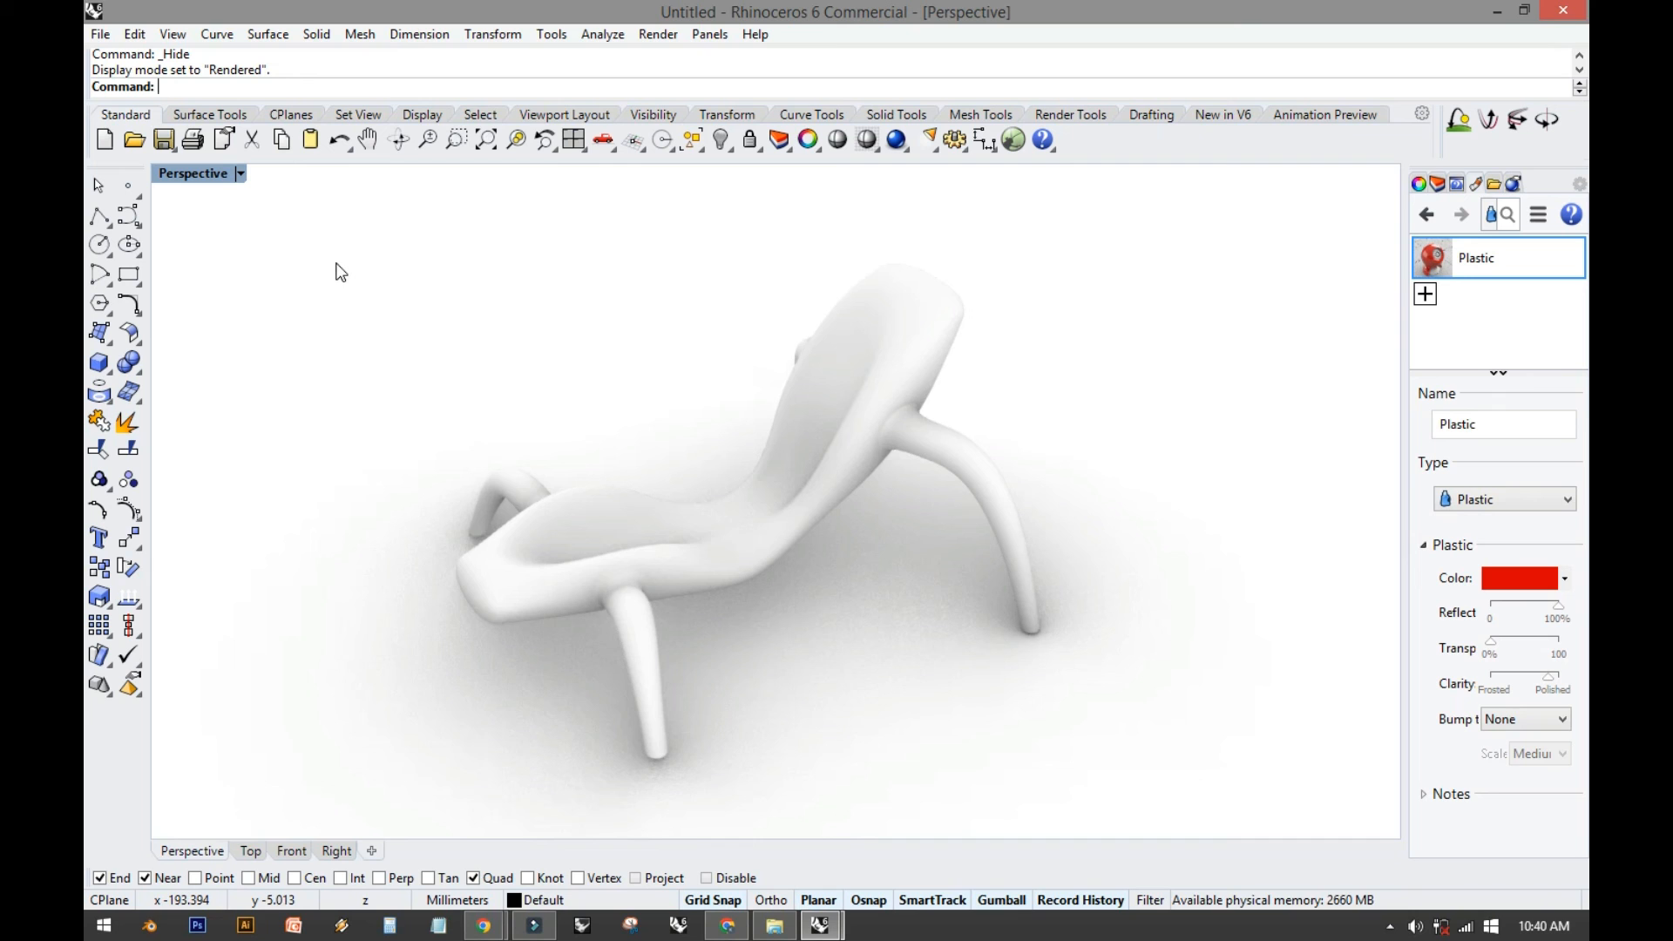
Assign the red Plastic material to all visible surfaces and polysurfaces, then clear the selection.
key("ctrl+a")
right_click(1471, 266)
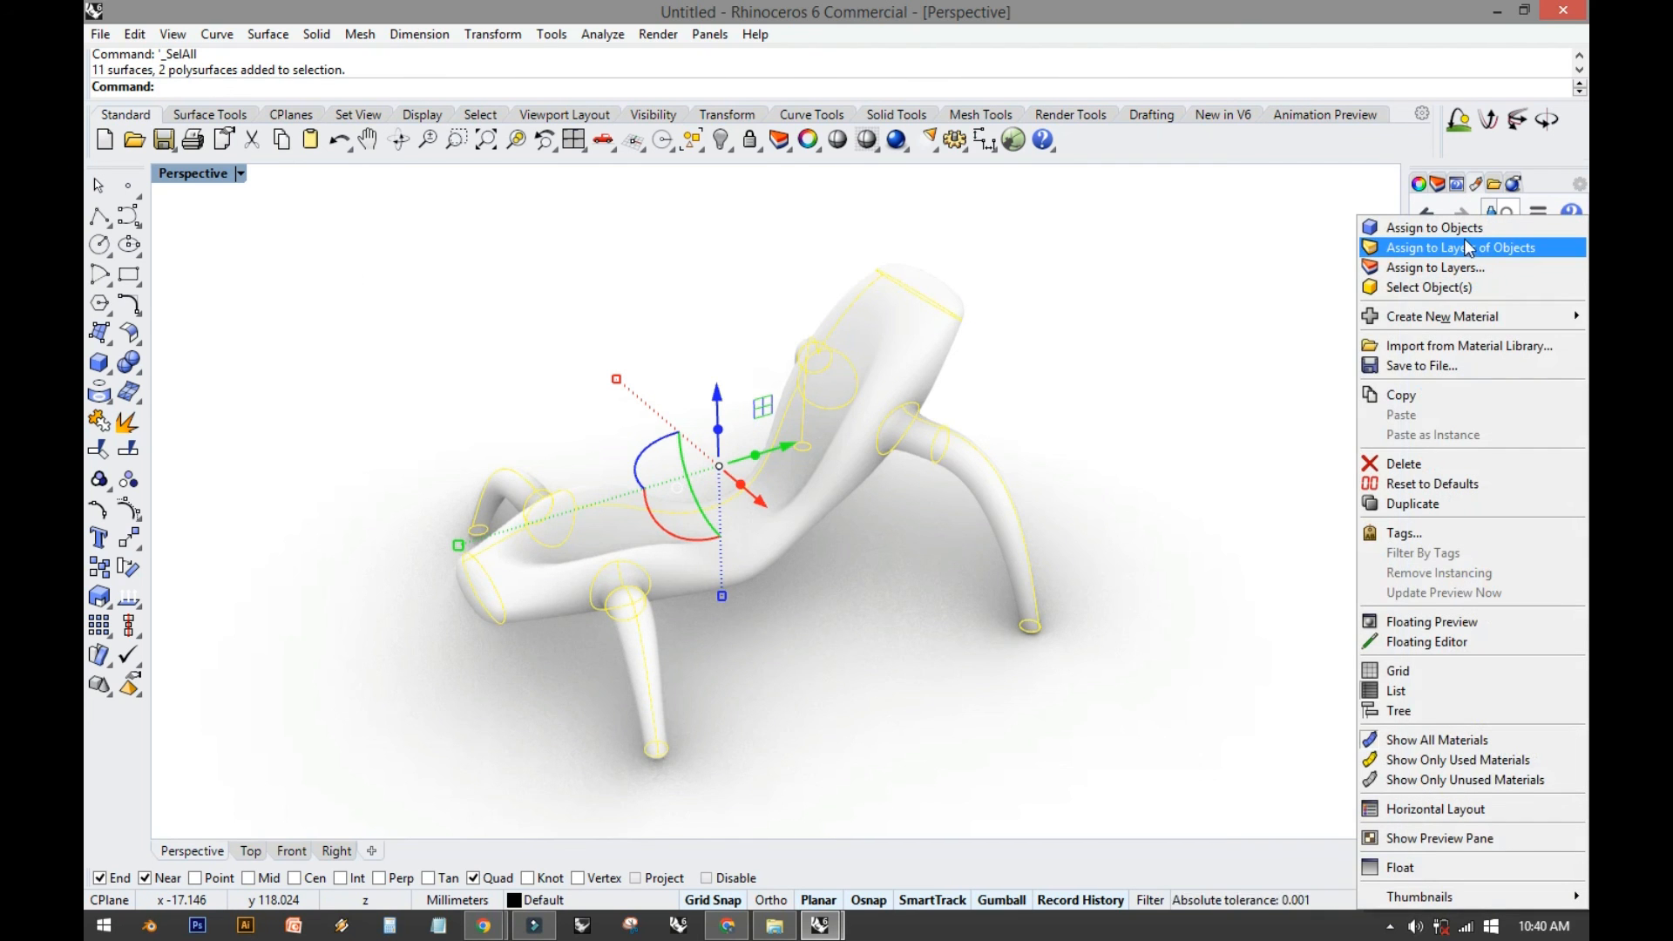
left_click(1469, 231)
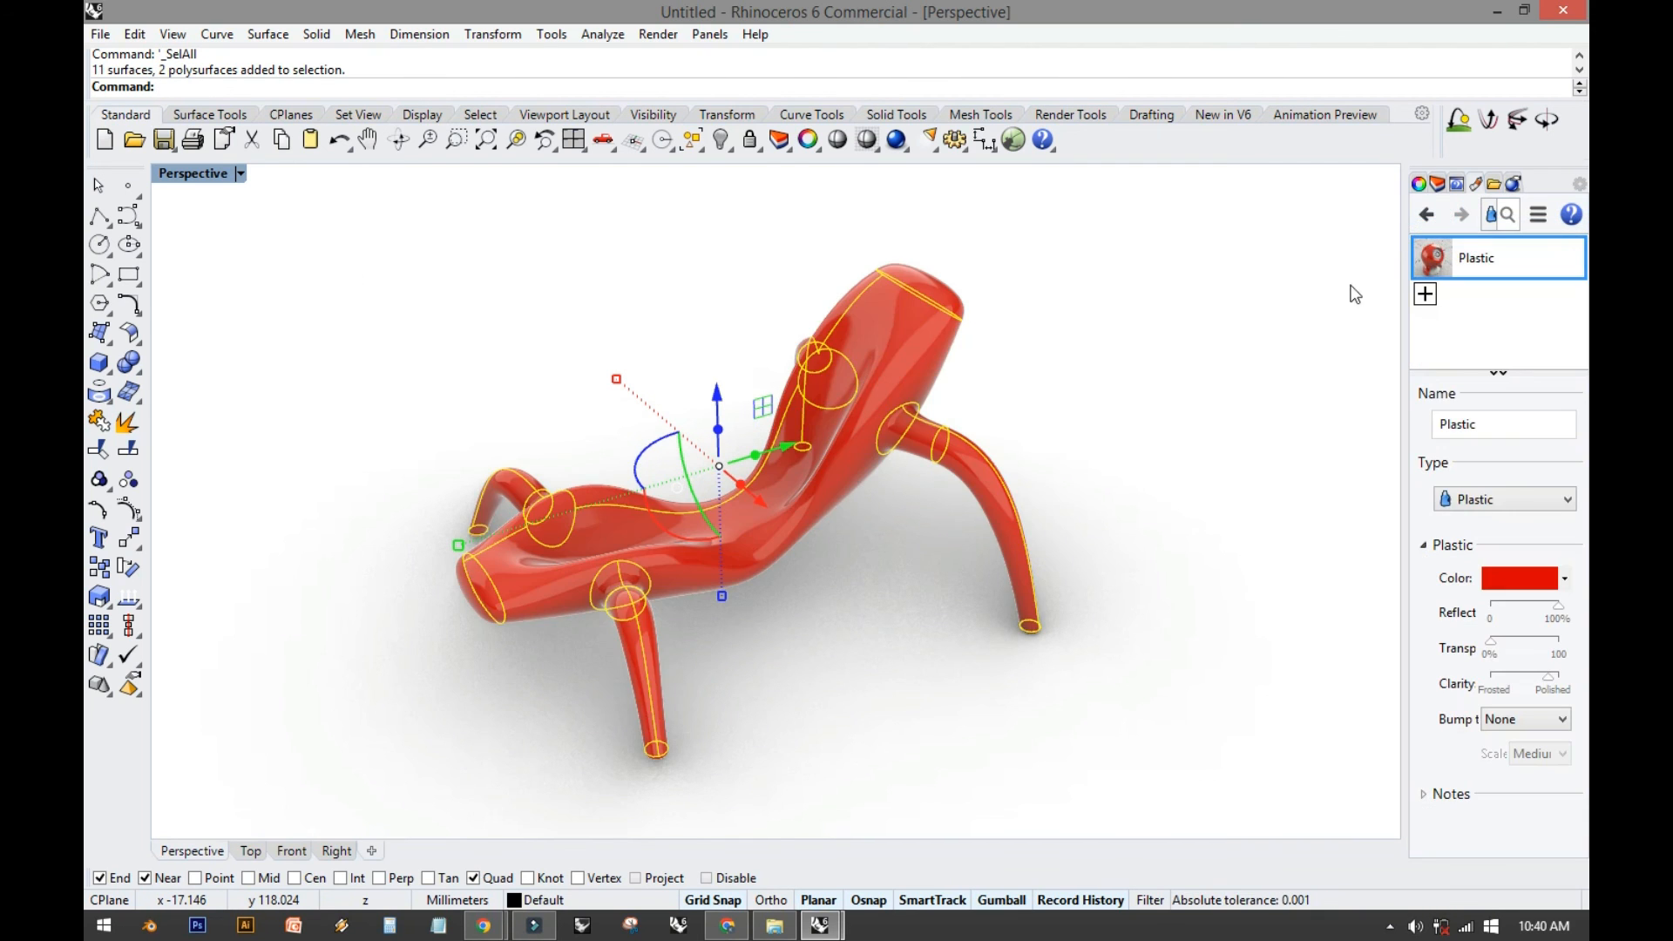
left_click(1137, 346)
Turn on the control points of the chair's main body surface.
right_click_drag(808, 604, 691, 689)
right_click_drag(985, 610, 638, 651)
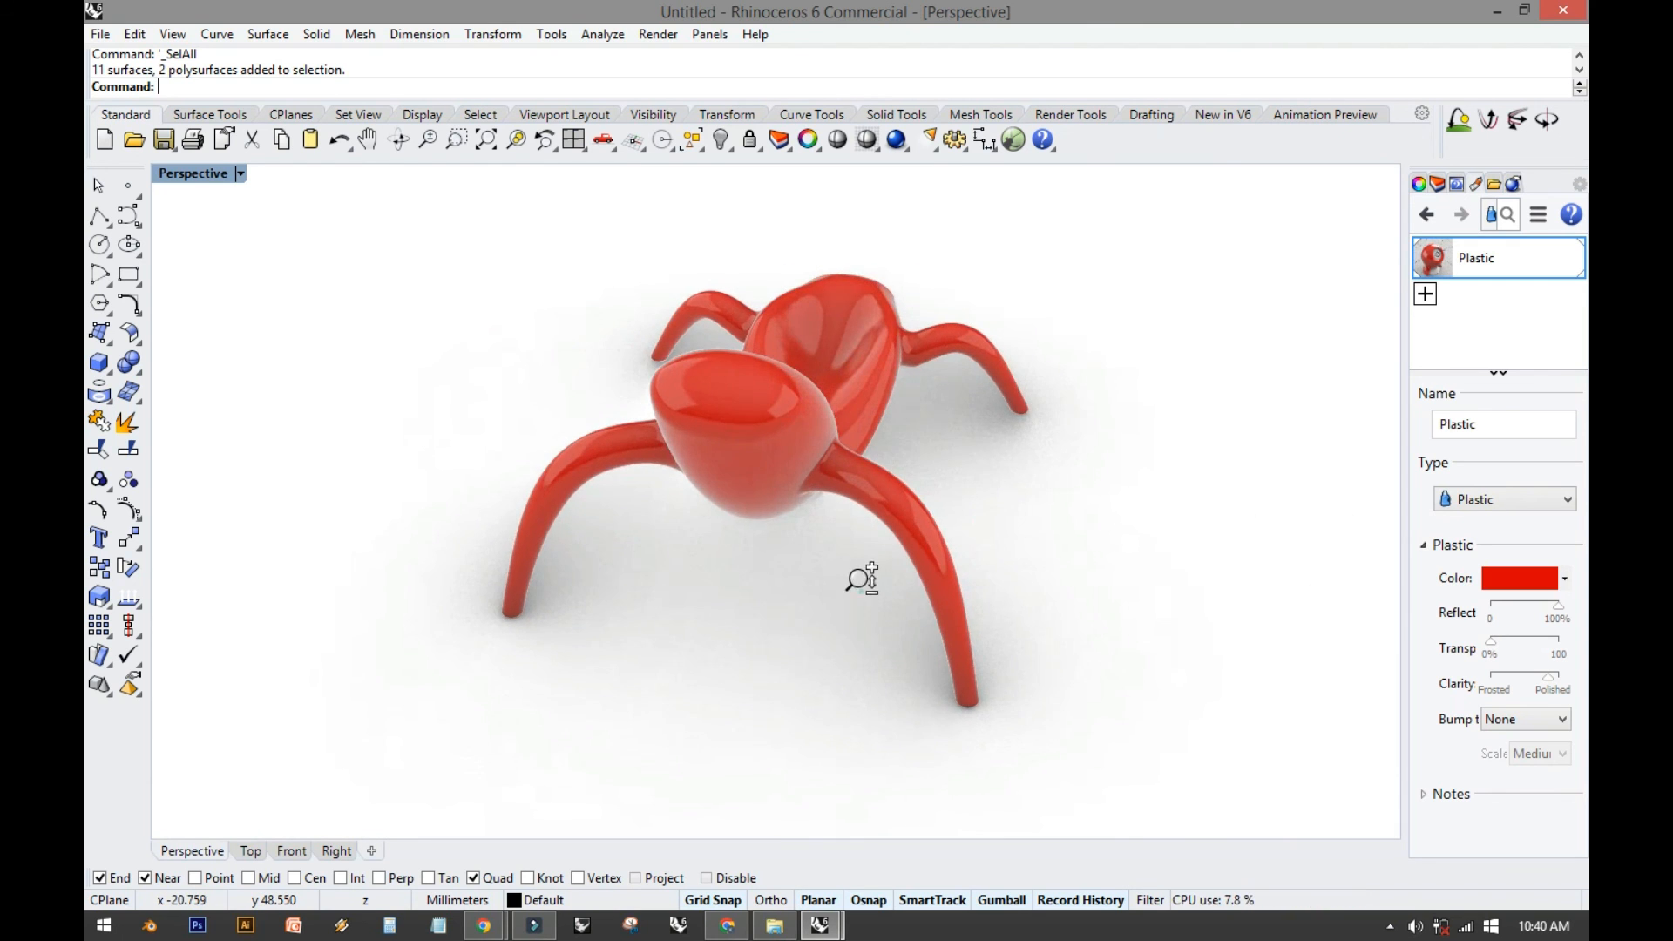
scroll(876, 561, "up", 3)
right_click_drag(967, 538, 811, 476)
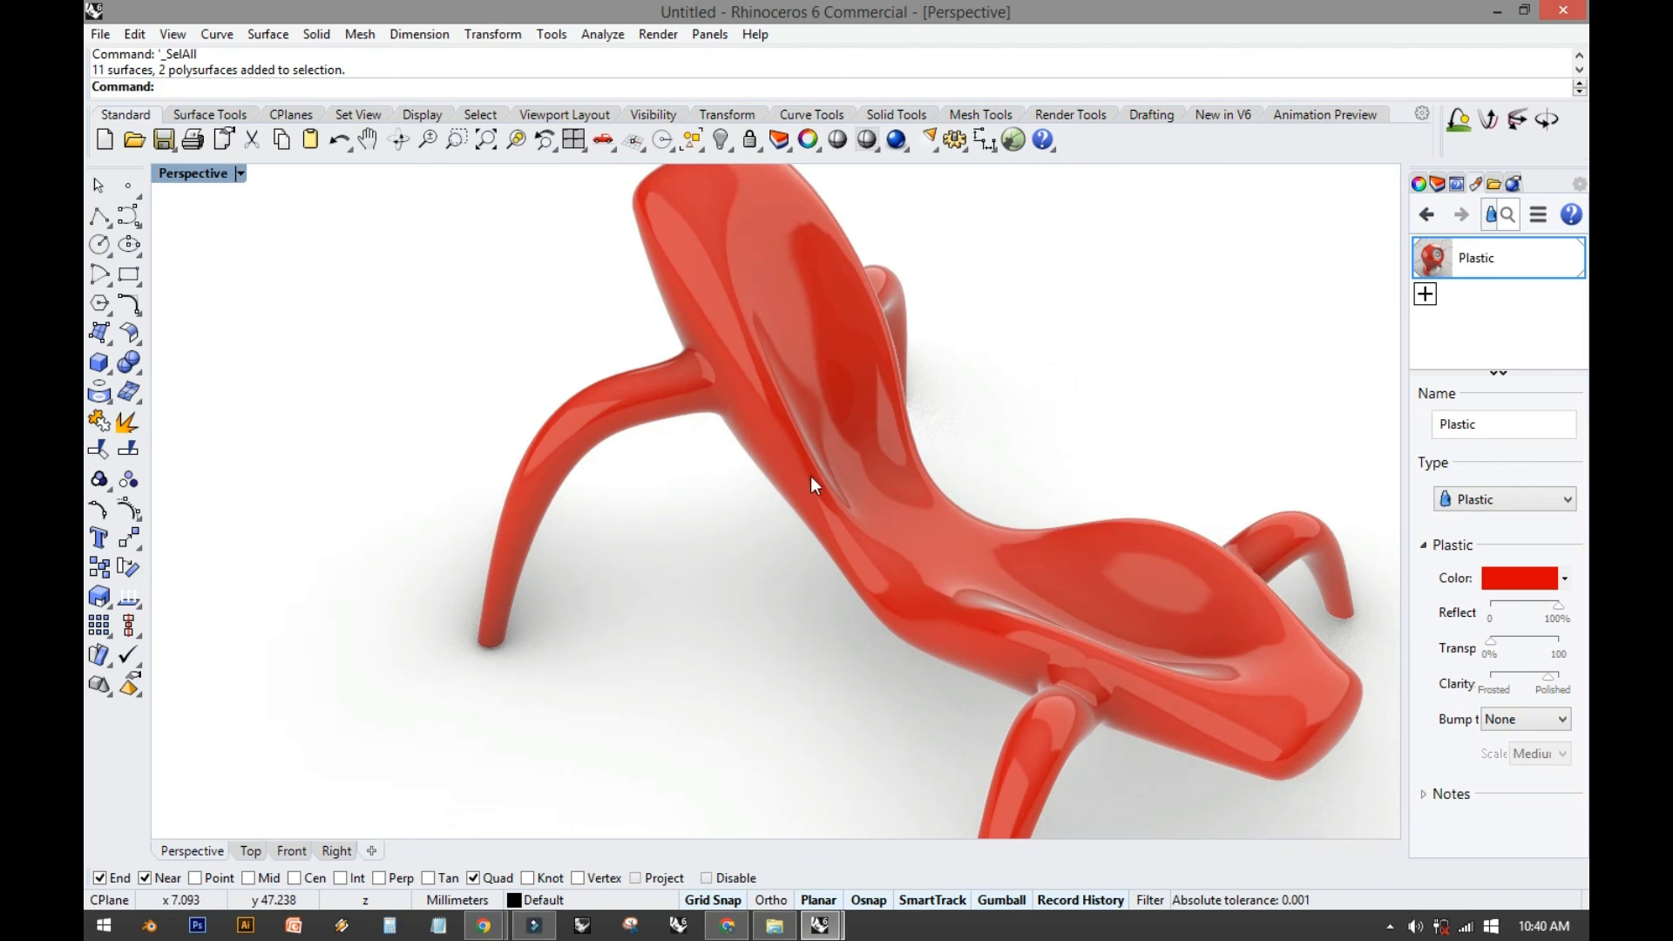
left_click(821, 455)
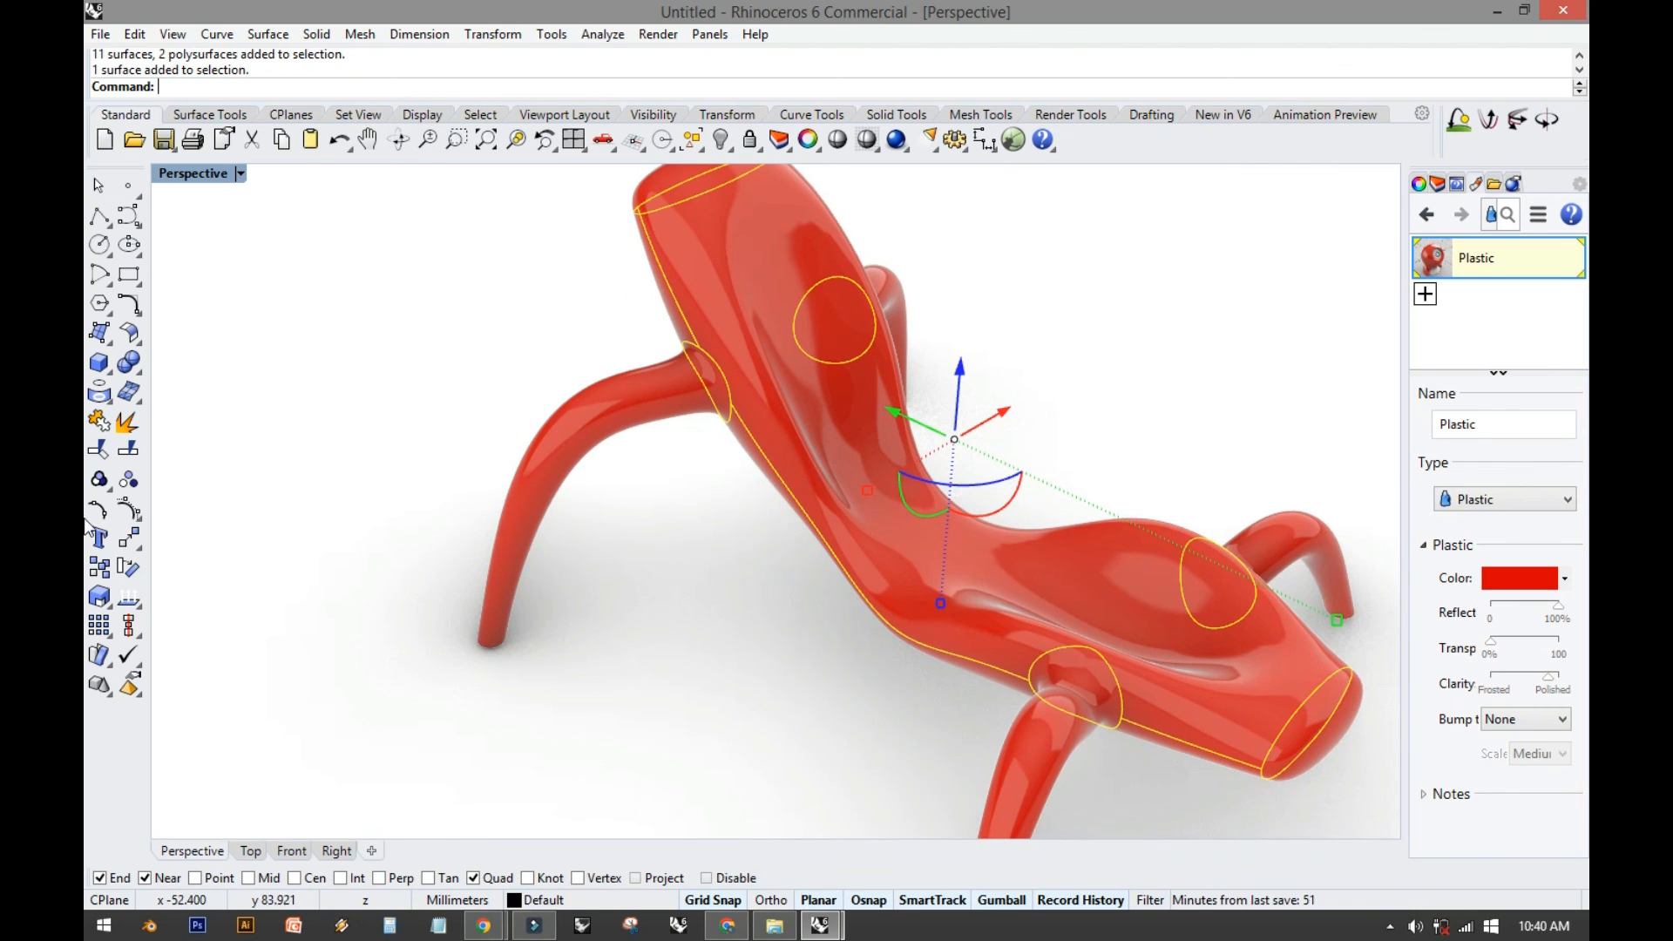
left_click(128, 512)
right_click_drag(723, 509, 814, 418)
Move two opposite control points on the lower backrest's side edges forward to reshape the body, and turn off the control points.
left_click(816, 417)
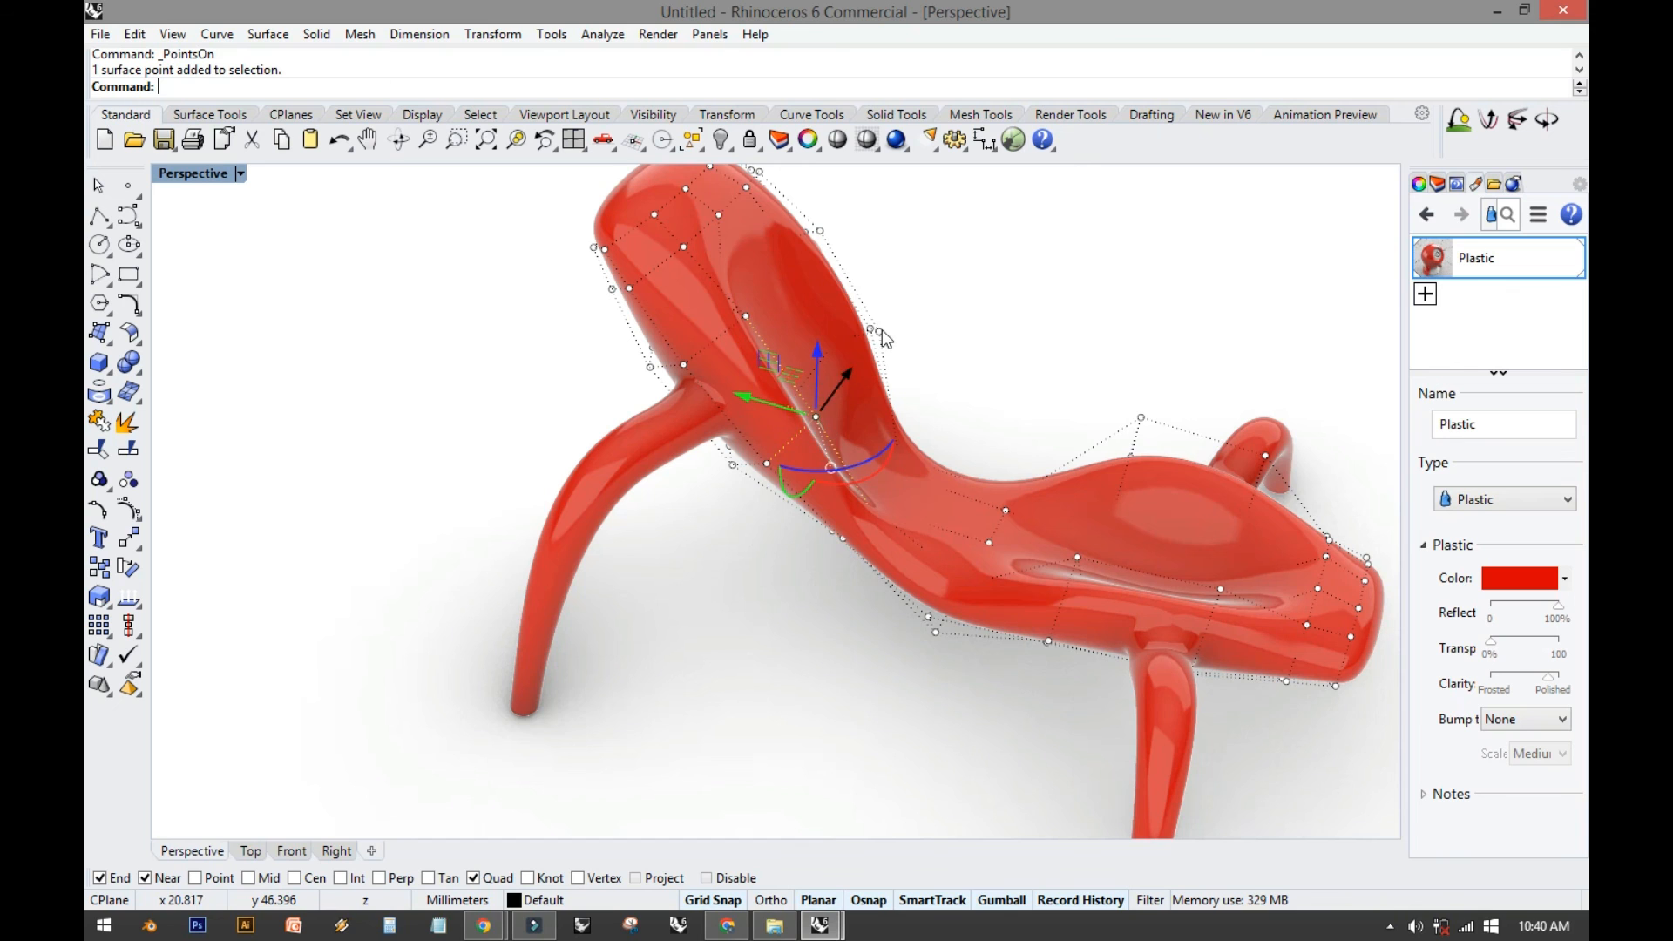
right_click_drag(956, 342, 793, 374)
left_click(919, 390, "shift")
left_click_drag(782, 361, 911, 275)
right_click_drag(1078, 425, 758, 523)
key("Escape")
right_click_drag(859, 639, 837, 528, "ctrl")
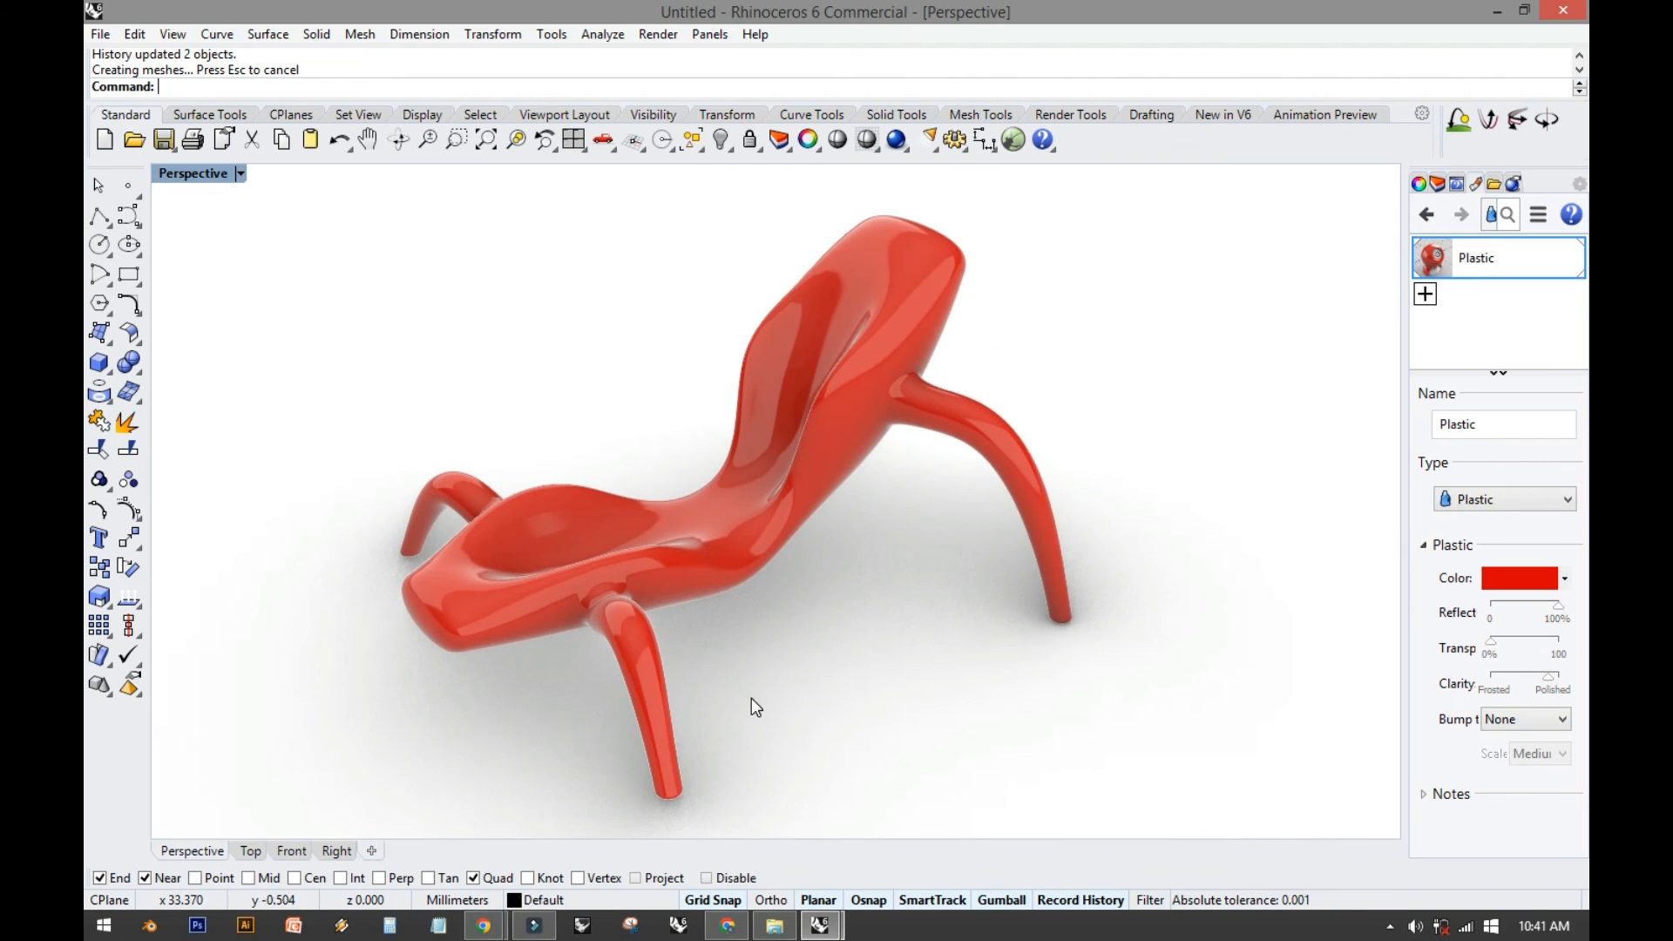